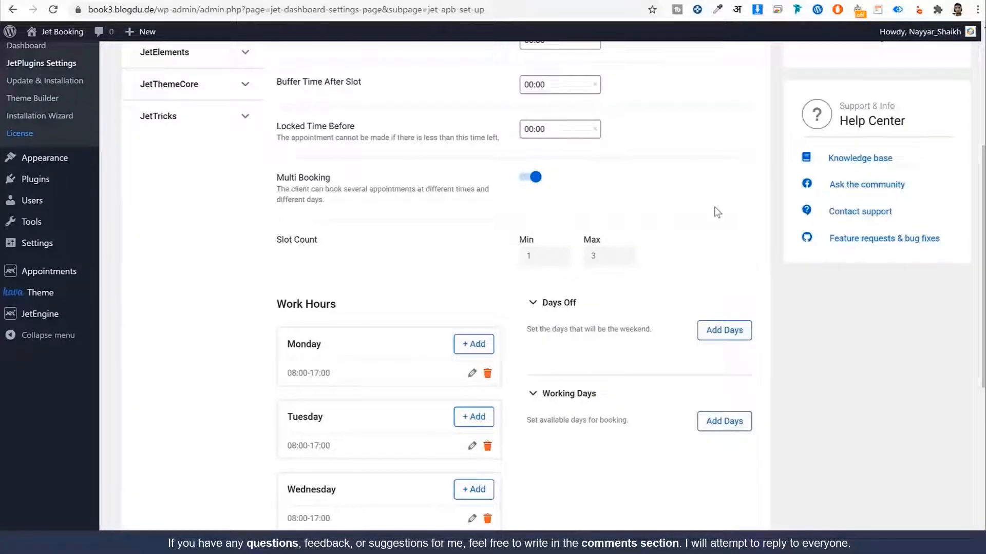
Step: Locate Monday's current 08:00-17:00 work hours in the schedule
scroll(717, 212, "down", 3)
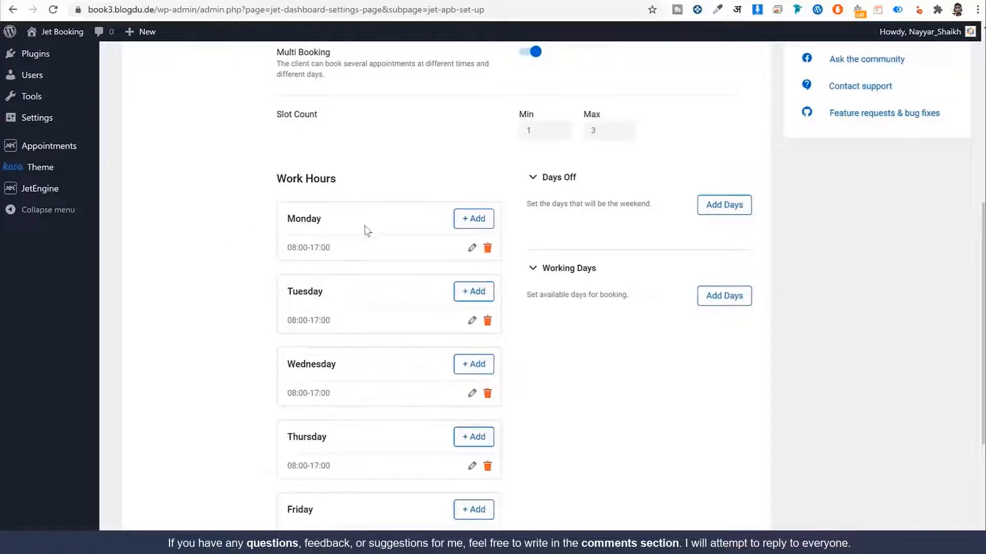
scroll(367, 230, "down", 1)
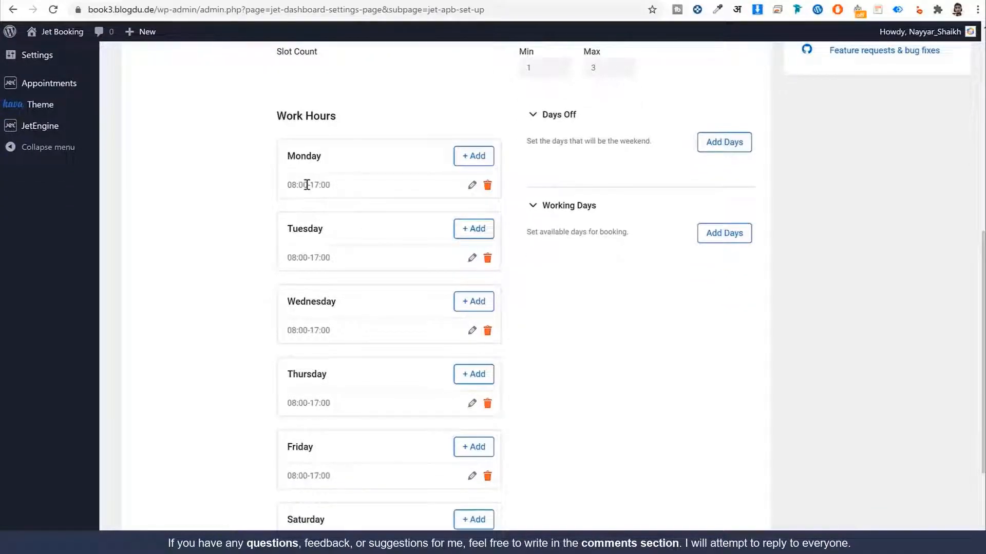
left_click_drag(307, 184, 273, 190)
left_click_drag(330, 186, 311, 187)
Step: Change Monday's work hours to From 10:00, To 19:00 and save
left_click(472, 185)
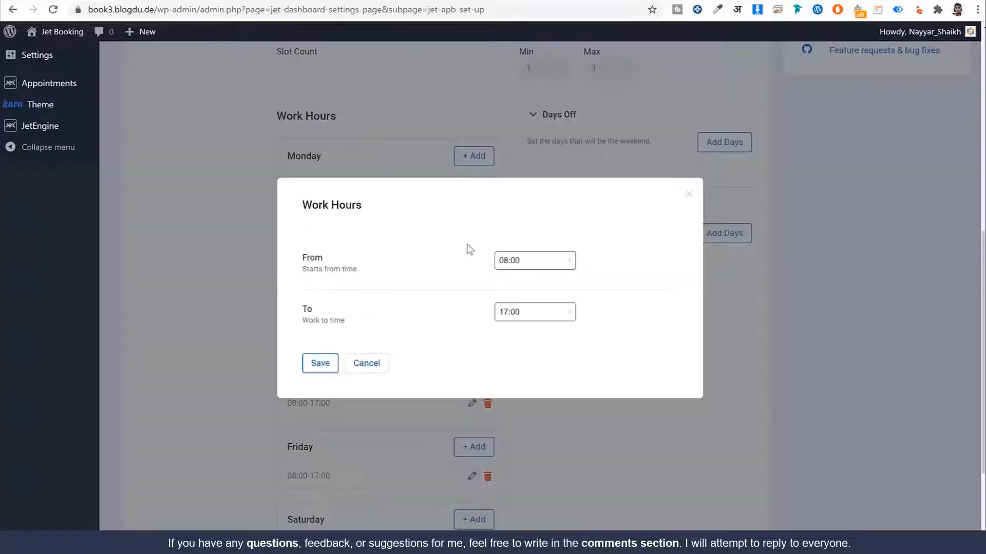
left_click(524, 262)
left_click(510, 311)
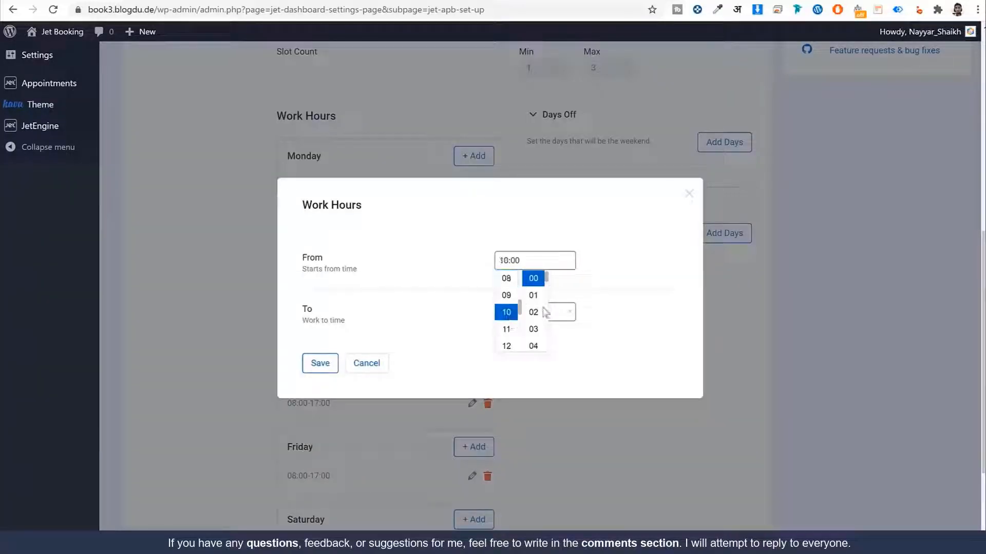
left_click(619, 295)
left_click(534, 311)
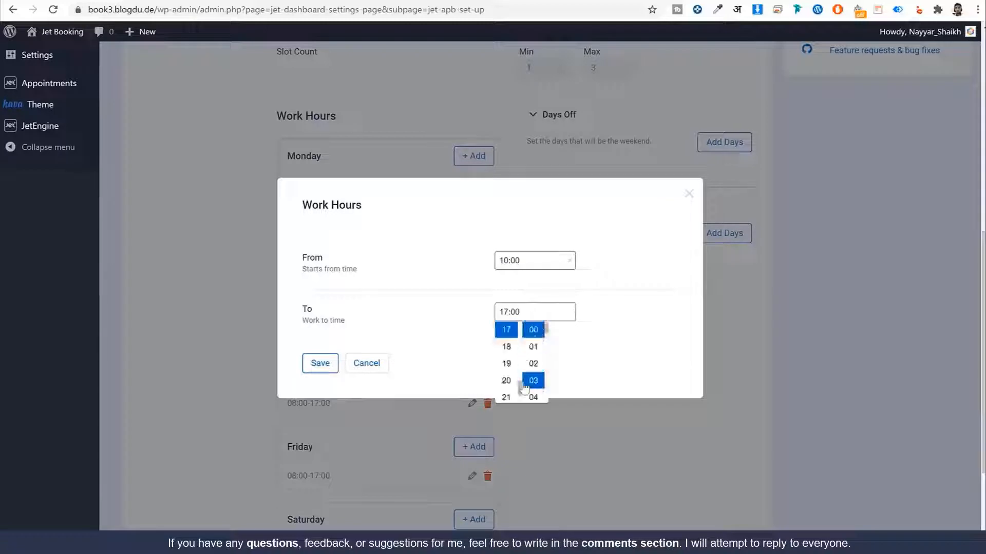
scroll(514, 380, "down", 2)
scroll(511, 370, "up", 2)
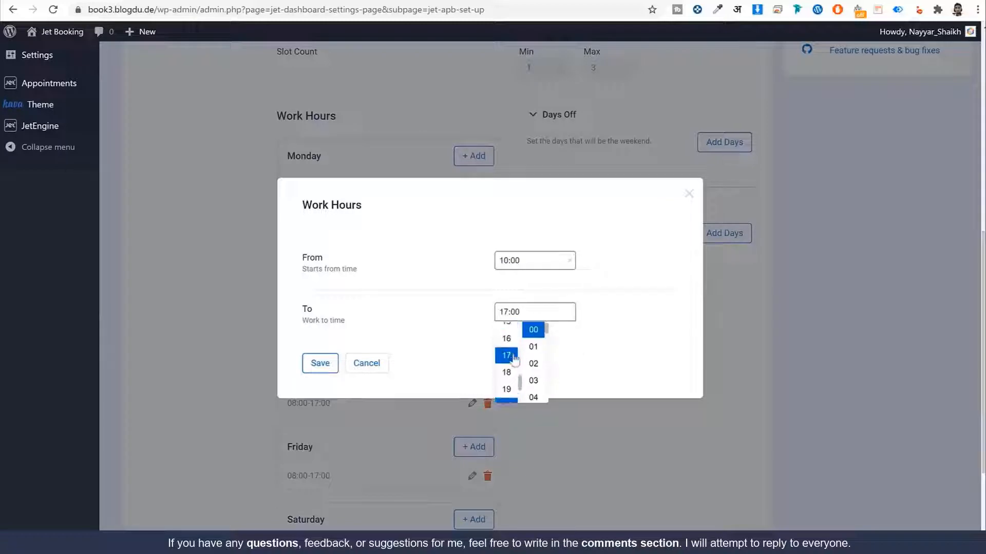
left_click(511, 390)
left_click(607, 362)
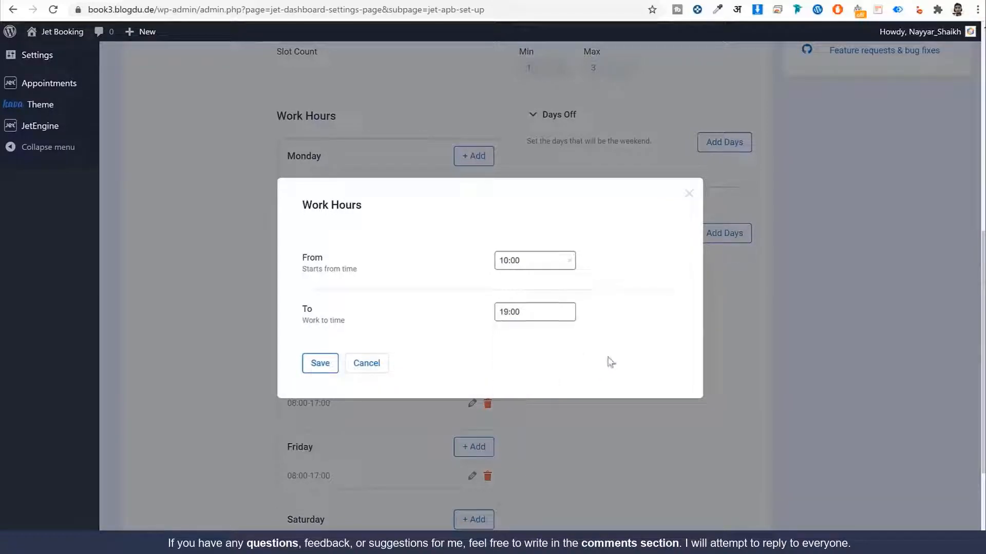
left_click(319, 364)
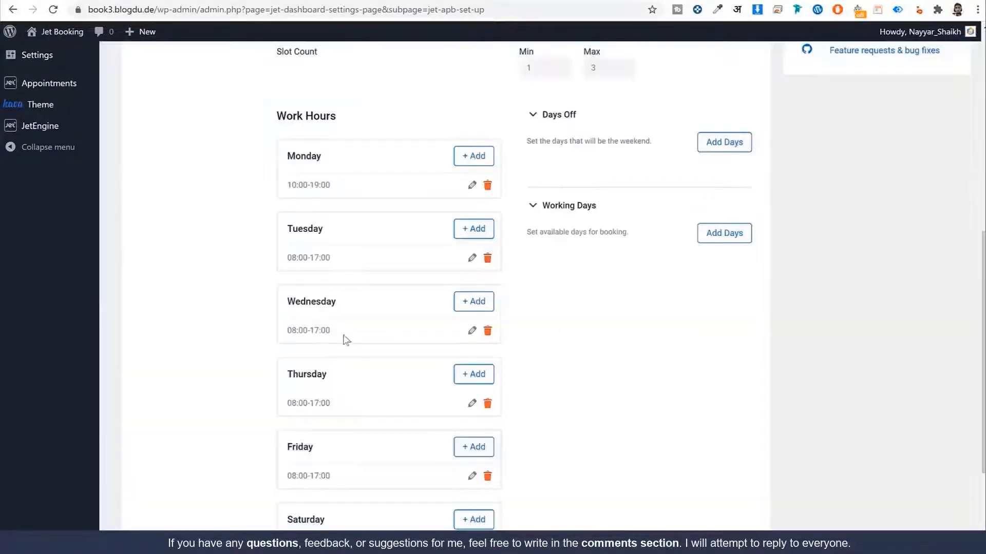
scroll(334, 316, "down", 3)
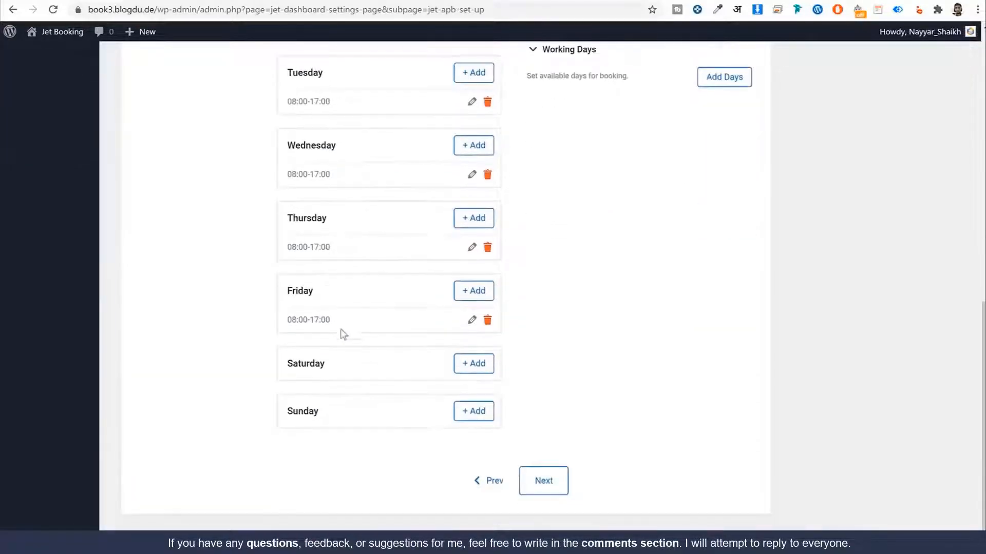
scroll(365, 332, "up", 1)
scroll(349, 354, "down", 1)
left_click_drag(332, 366, 286, 367)
left_click_drag(324, 412, 285, 414)
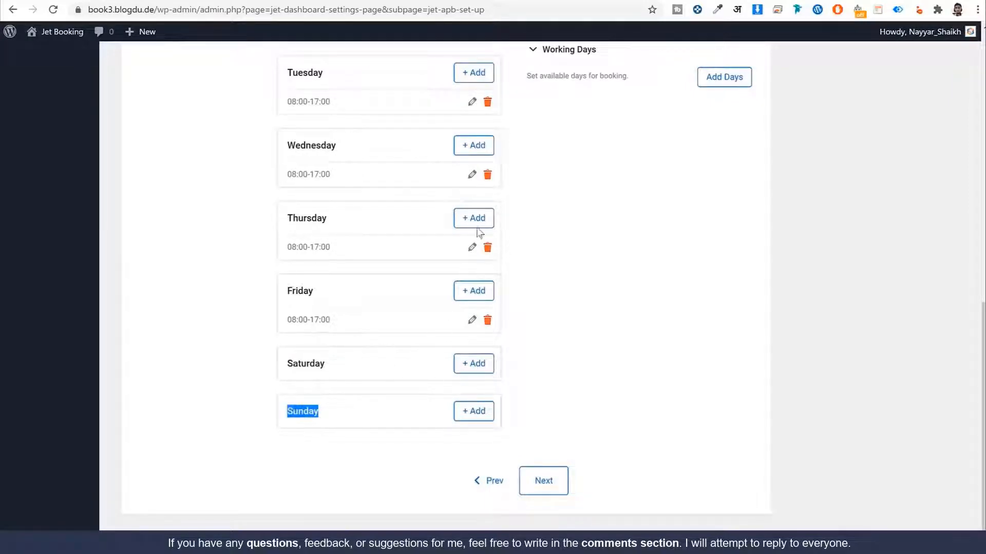
left_click(111, 0)
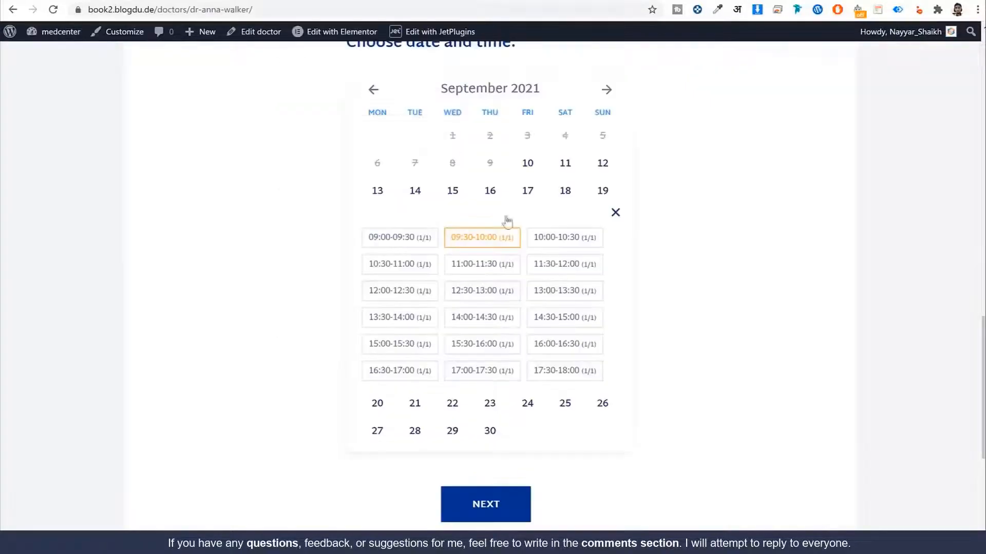
left_click(616, 214)
scroll(631, 255, "up", 1)
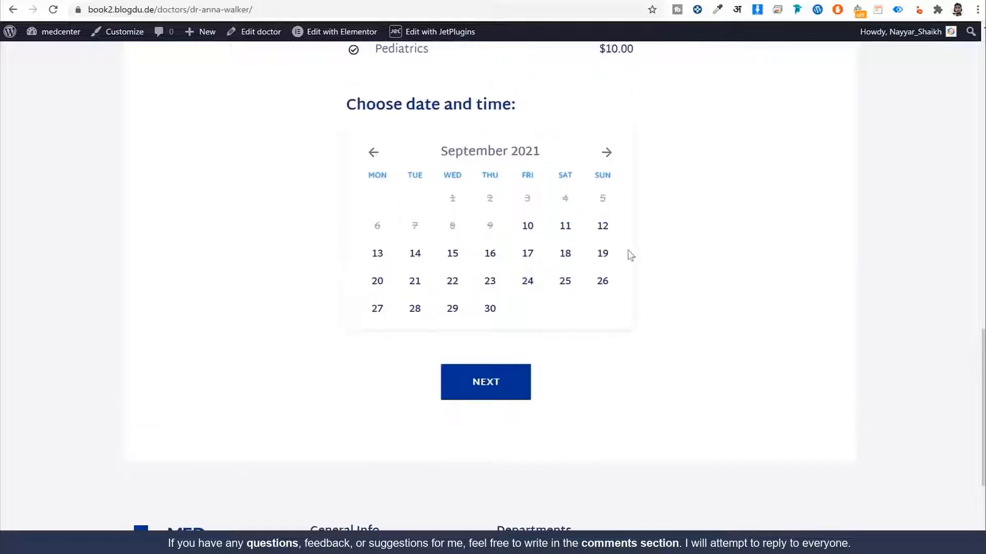
left_click(258, 0)
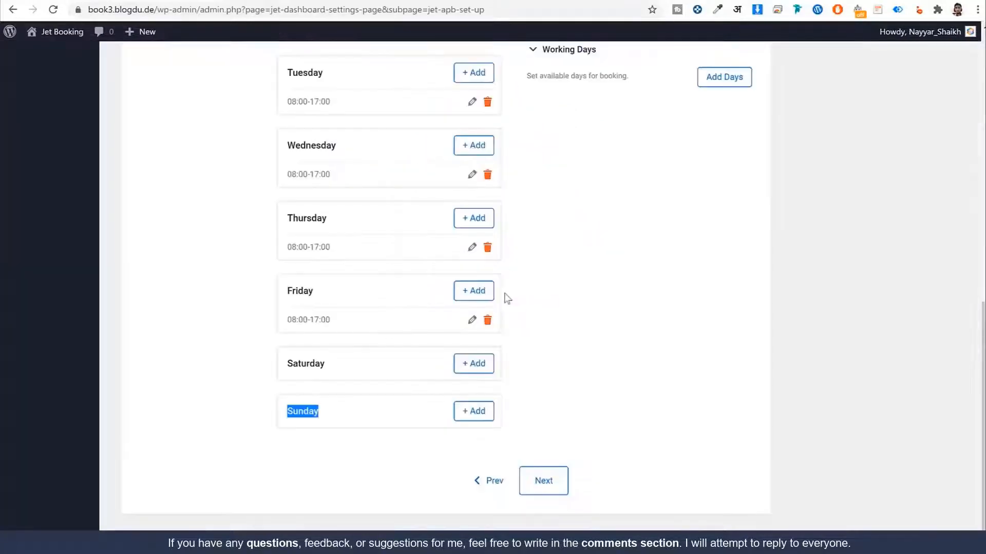
left_click(372, 366)
left_click(124, 2)
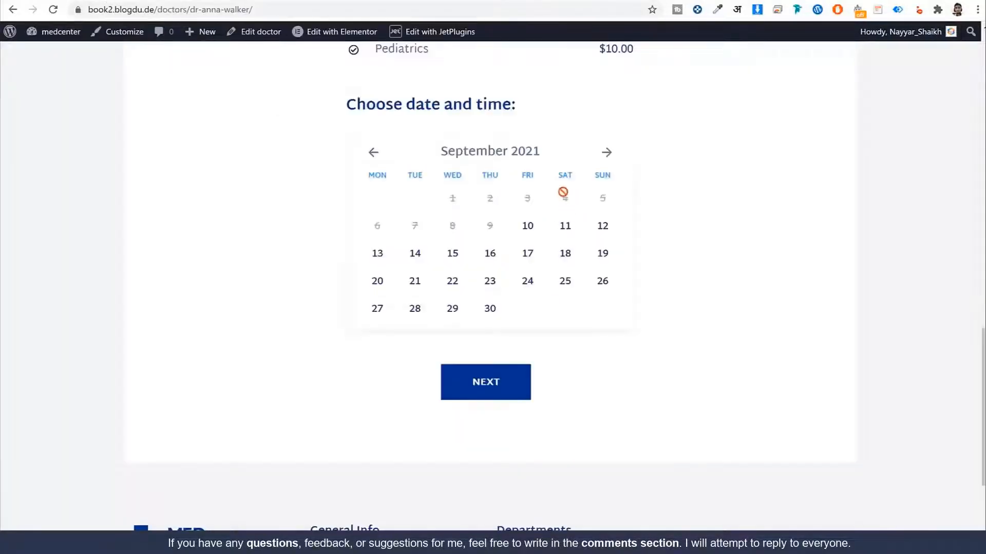
left_click(259, 0)
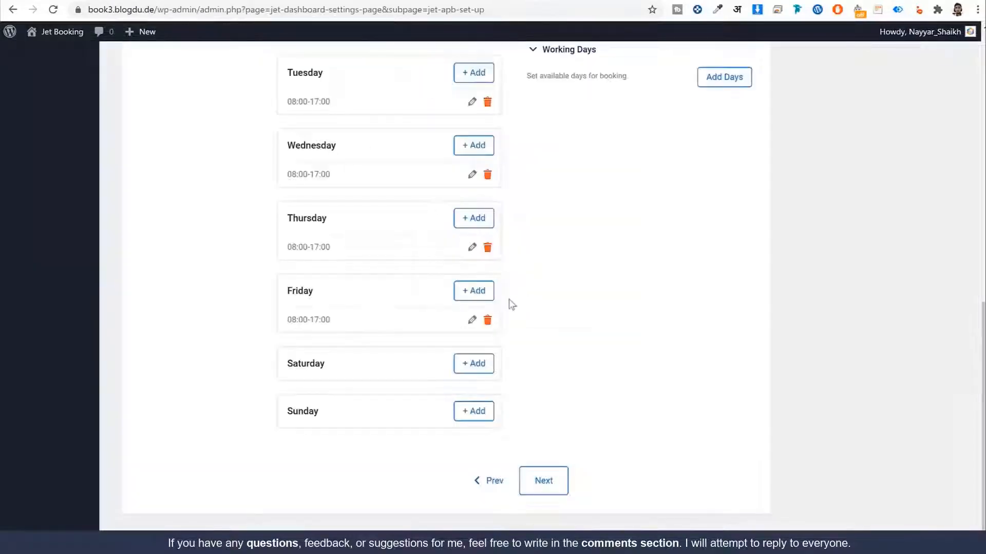
Step: Add Saturday work hours from 08:00 to 15:00 and save them
left_click(490, 366)
left_click(542, 264)
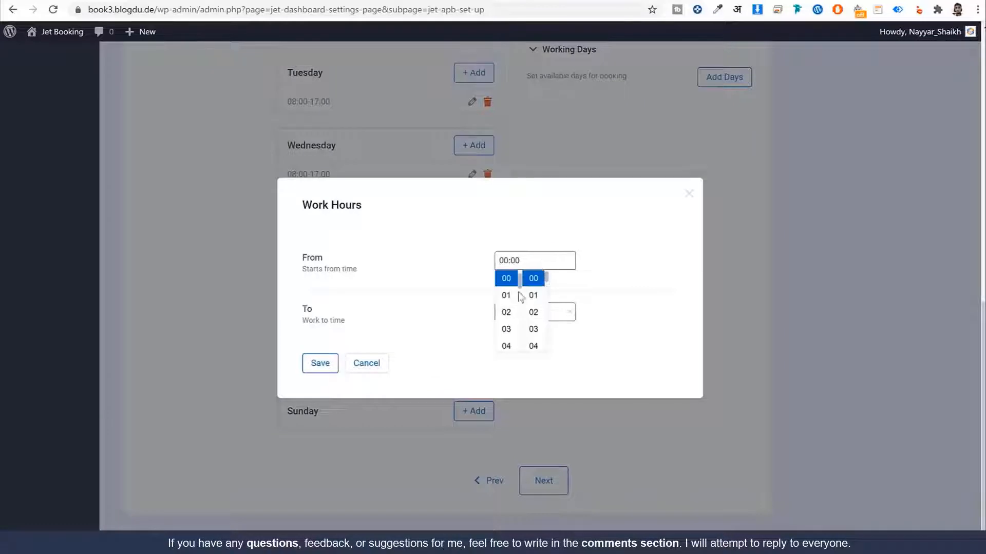
scroll(520, 295, "down", 5)
scroll(518, 298, "up", 3)
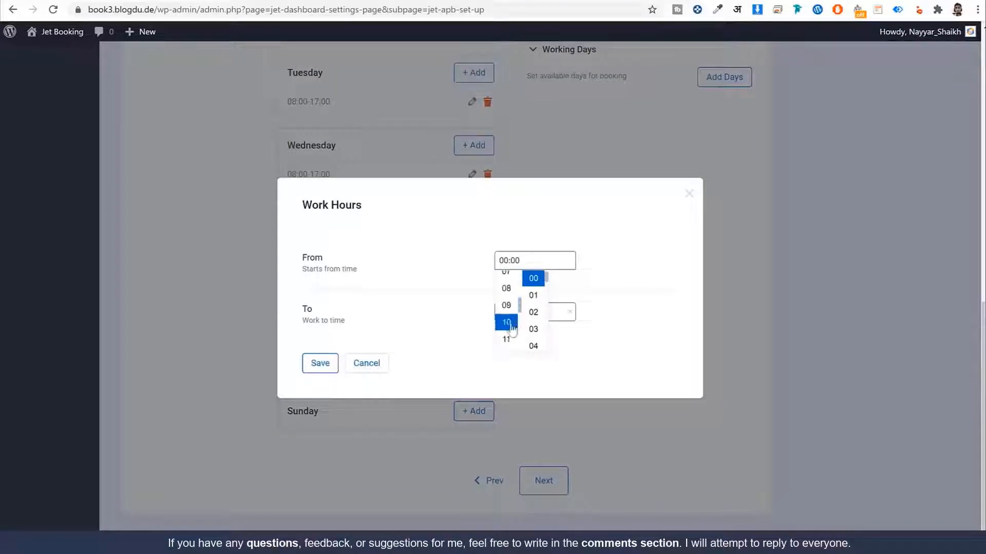
left_click(628, 290)
left_click(539, 312)
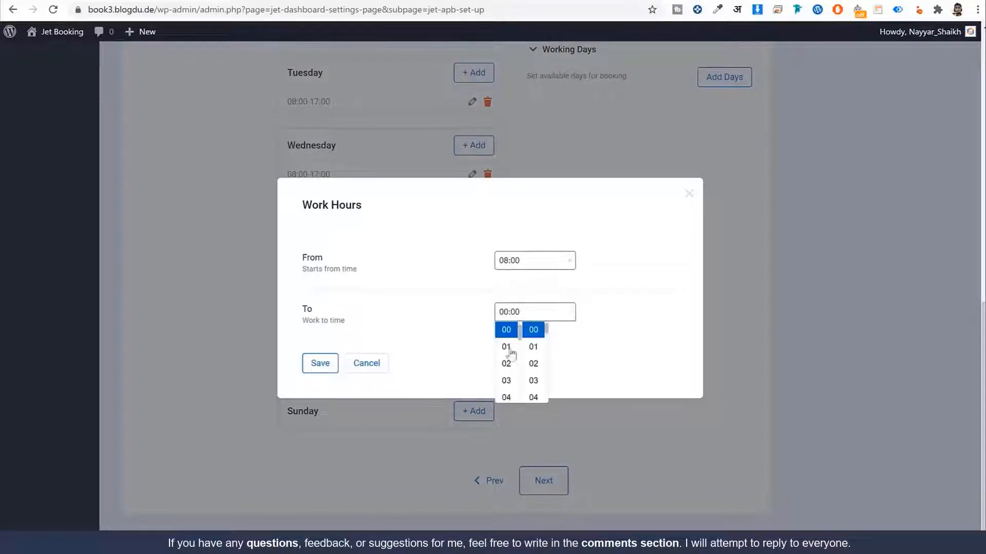
scroll(514, 359, "down", 6)
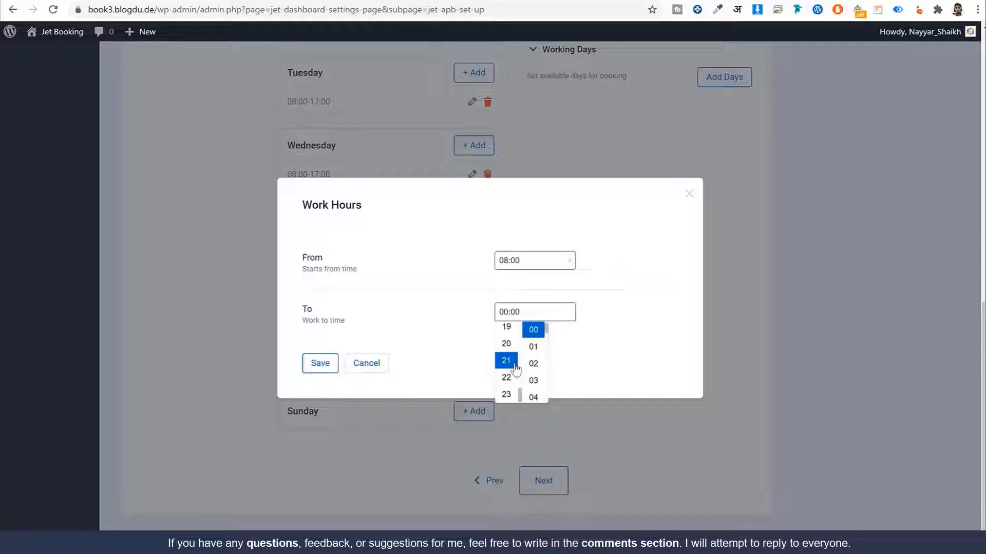
scroll(514, 341, "up", 2)
left_click(513, 328)
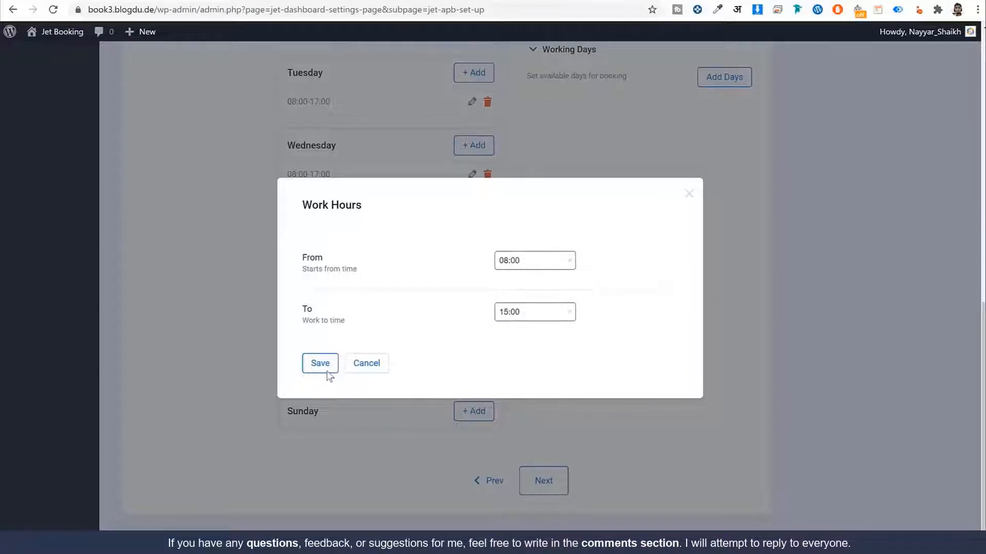
left_click(320, 363)
Step: Check that Saturday shows 08:00-15:00 and Sunday still has no hours
left_click_drag(333, 393, 284, 399)
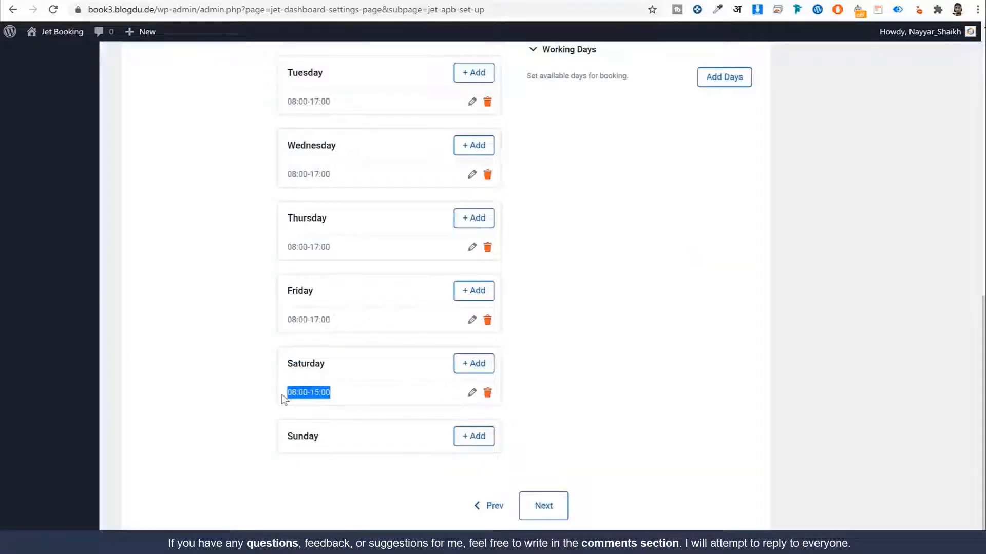
double_click(327, 445)
scroll(652, 439, "up", 6)
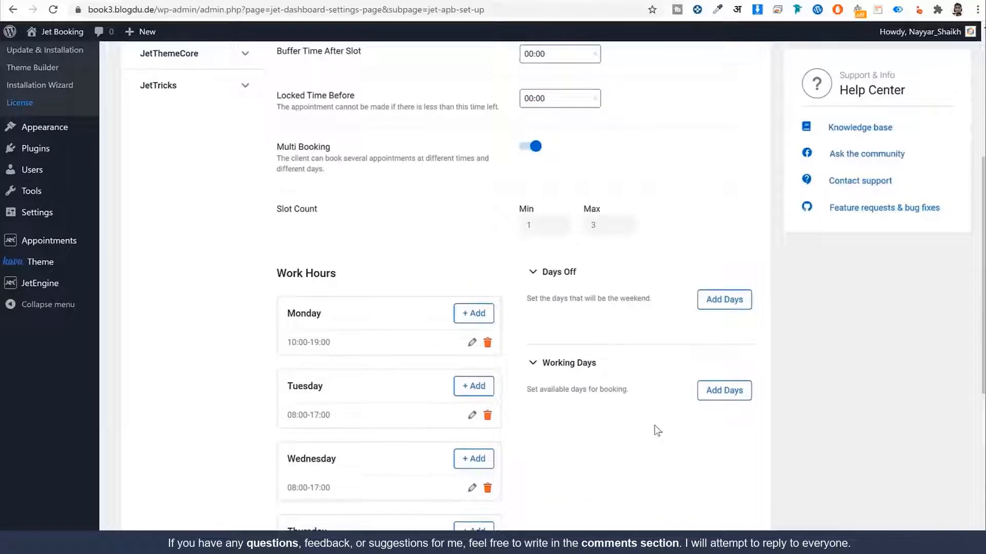
scroll(654, 425, "down", 1)
left_click_drag(651, 237, 654, 242)
left_click(654, 241)
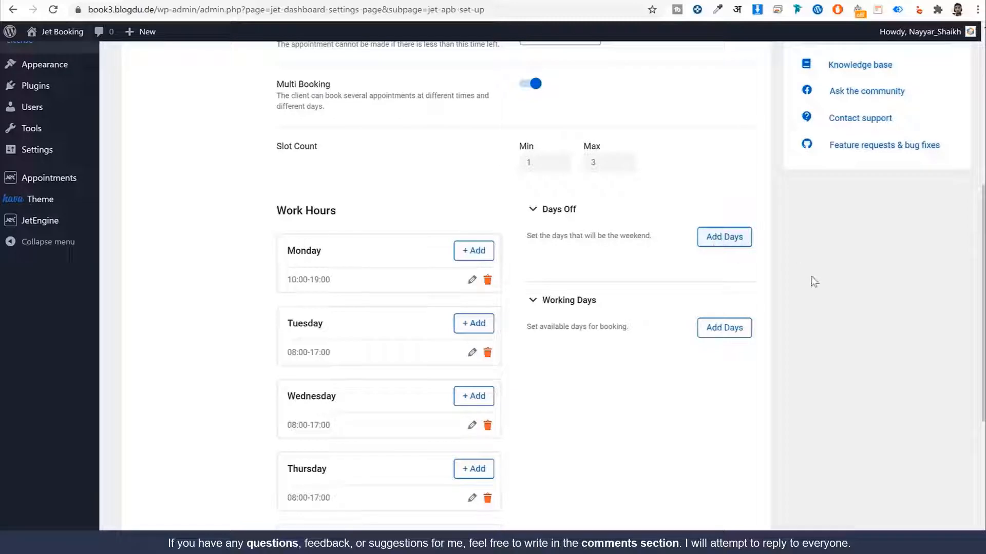
scroll(819, 286, "down", 5)
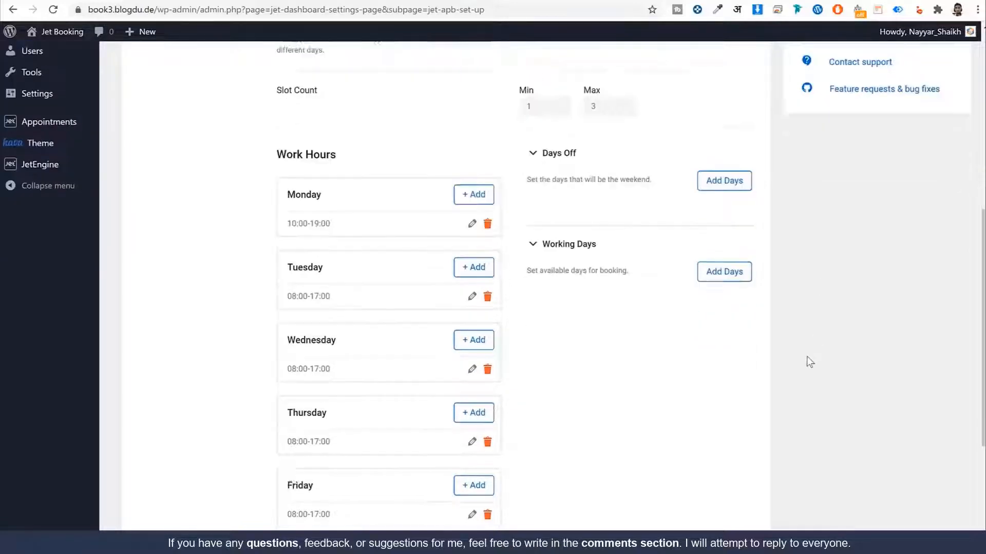
Step: Enable WooCommerce Integration on wizard Step 4, finish setup, and go to All Services
left_click(562, 487)
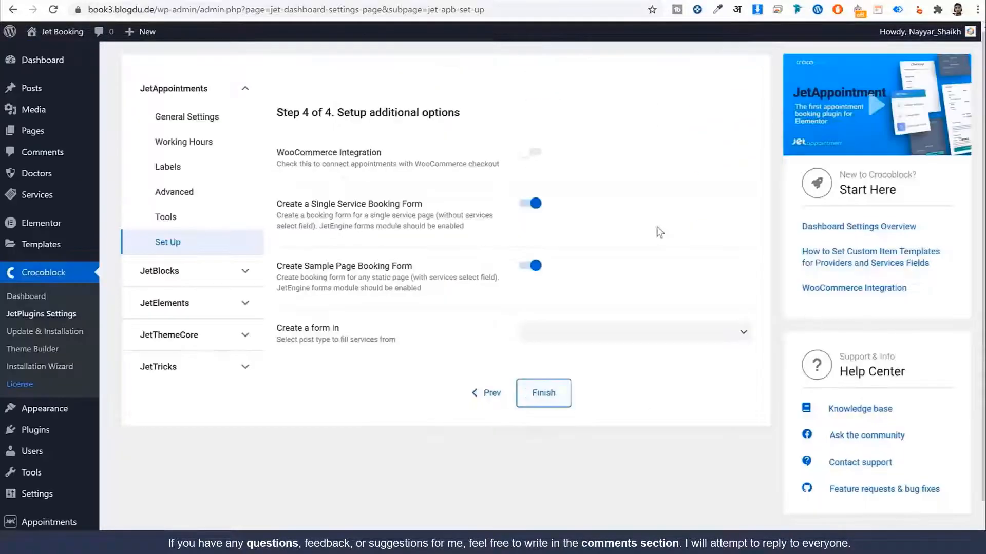
left_click_drag(386, 153, 273, 155)
left_click(467, 166)
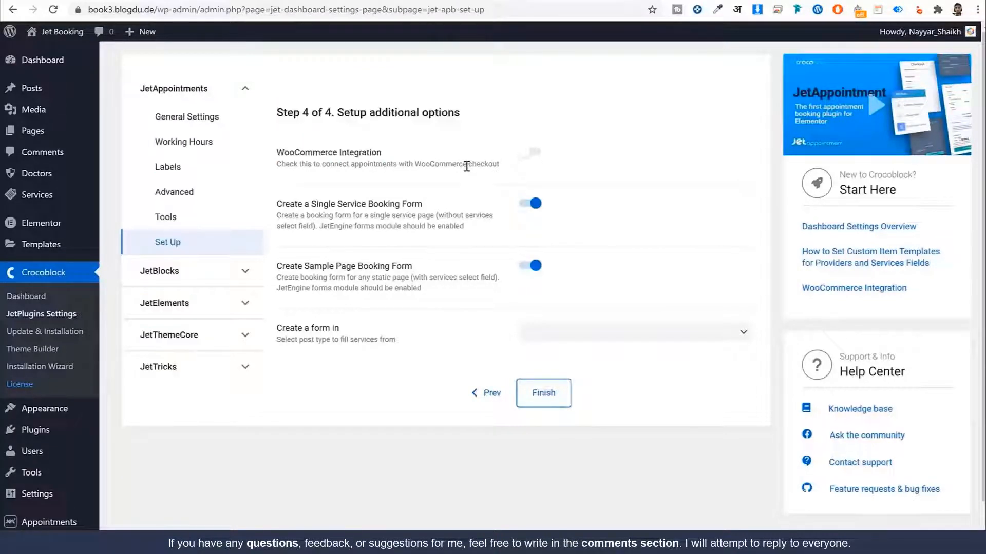
left_click(531, 153)
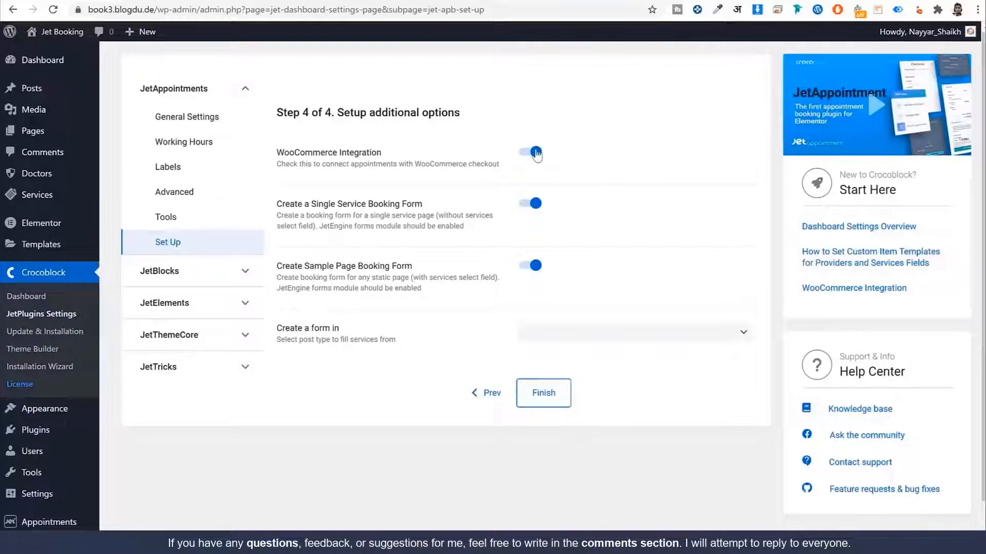
left_click(558, 402)
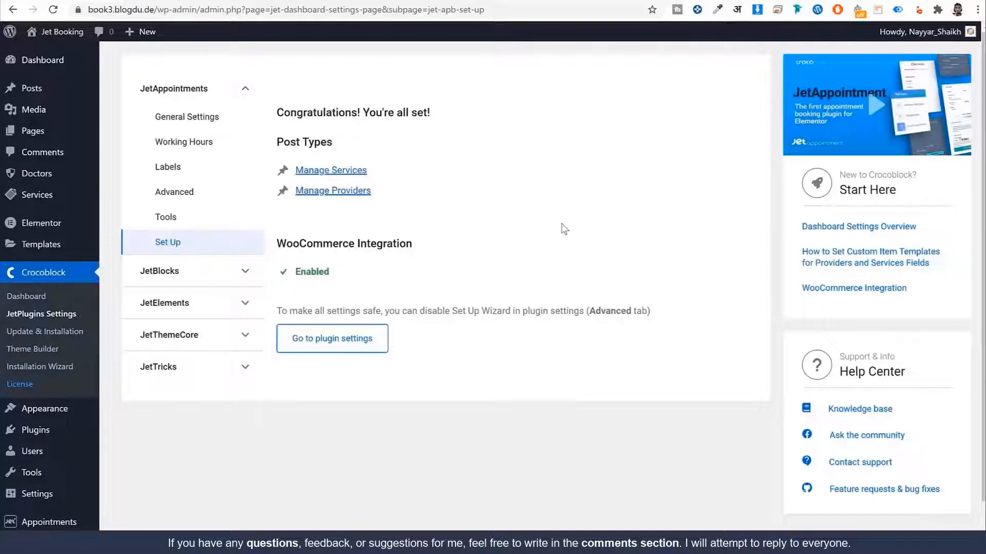
left_click(54, 199)
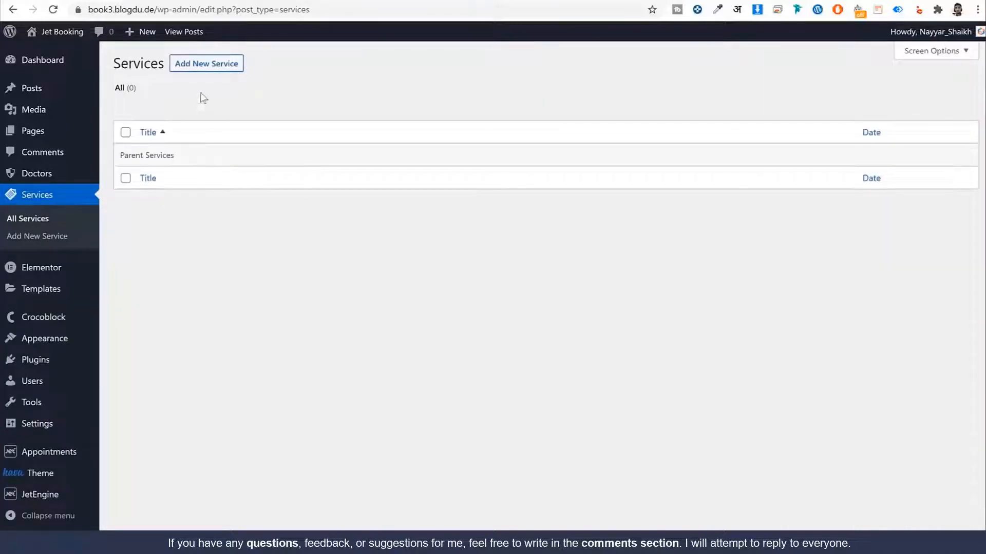
Step: Start a new Service post and find Plastic Surgery on the MedCenter Departments page
left_click(211, 61)
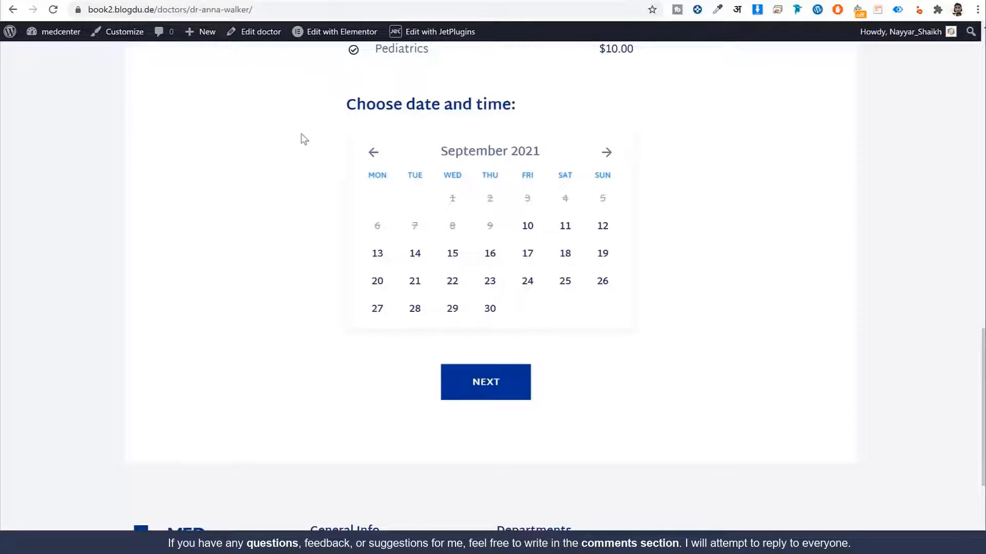
scroll(304, 141, "up", 15)
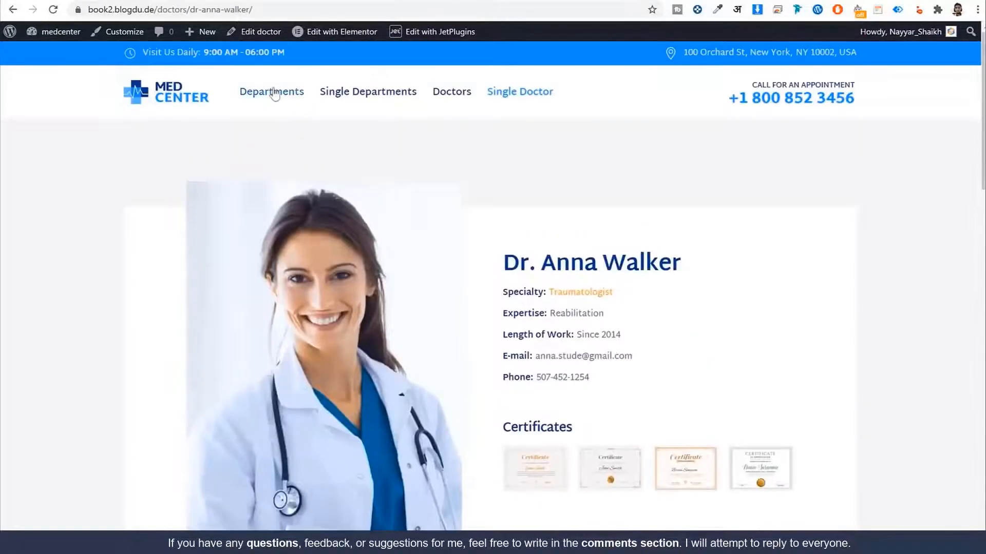
left_click(275, 95)
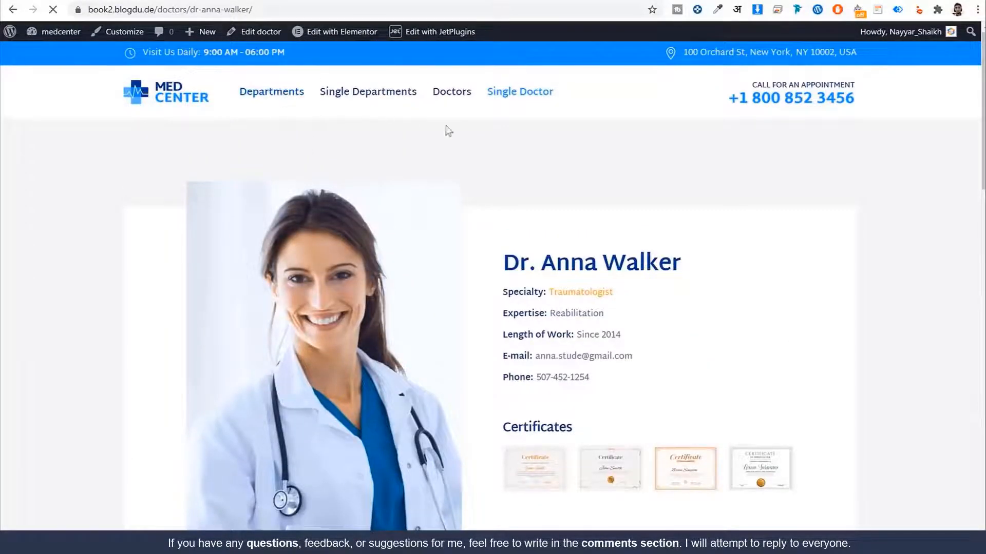
scroll(492, 173, "down", 6)
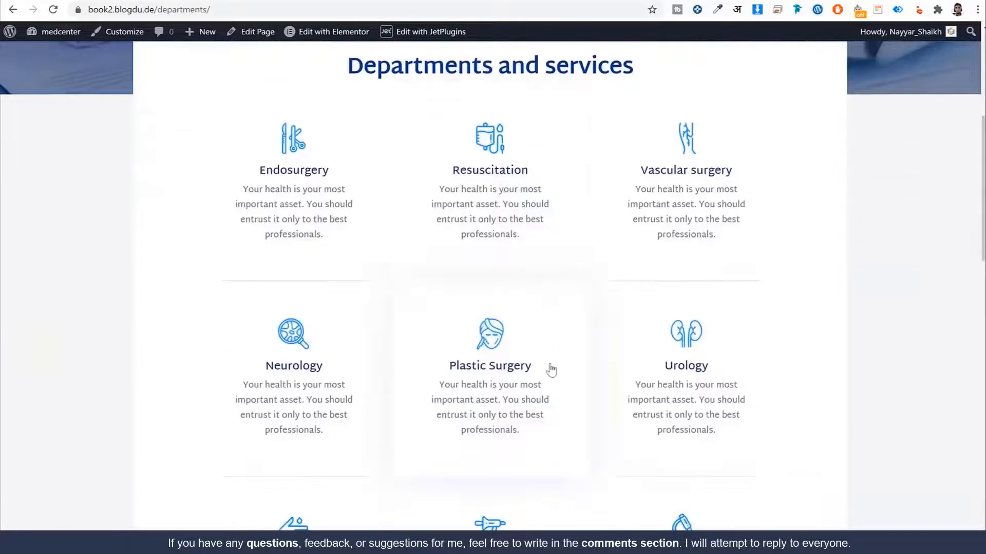
left_click_drag(549, 369, 436, 365)
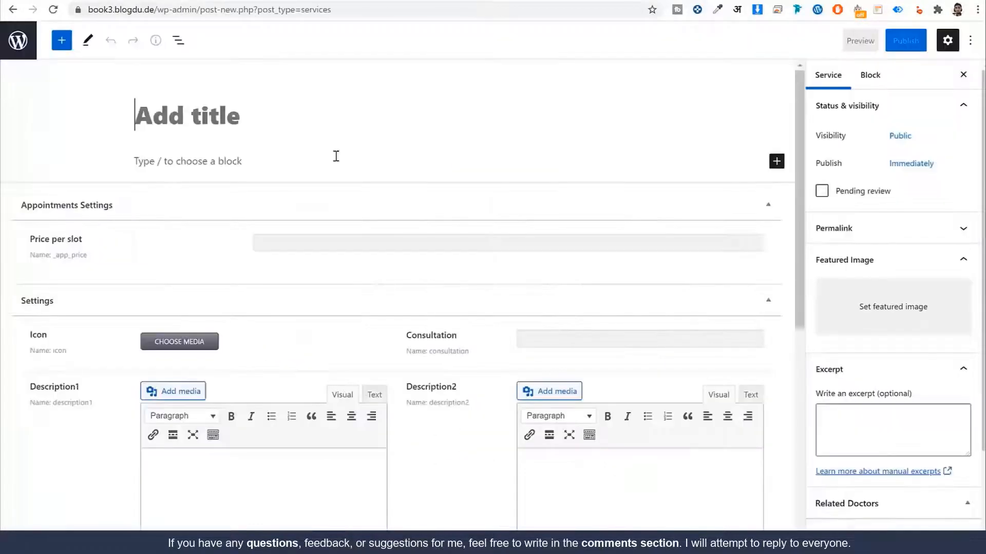
Step: Paste 'Plastic Surgery' as the service title and open that department's page on the demo site
type("Plastic Surgery")
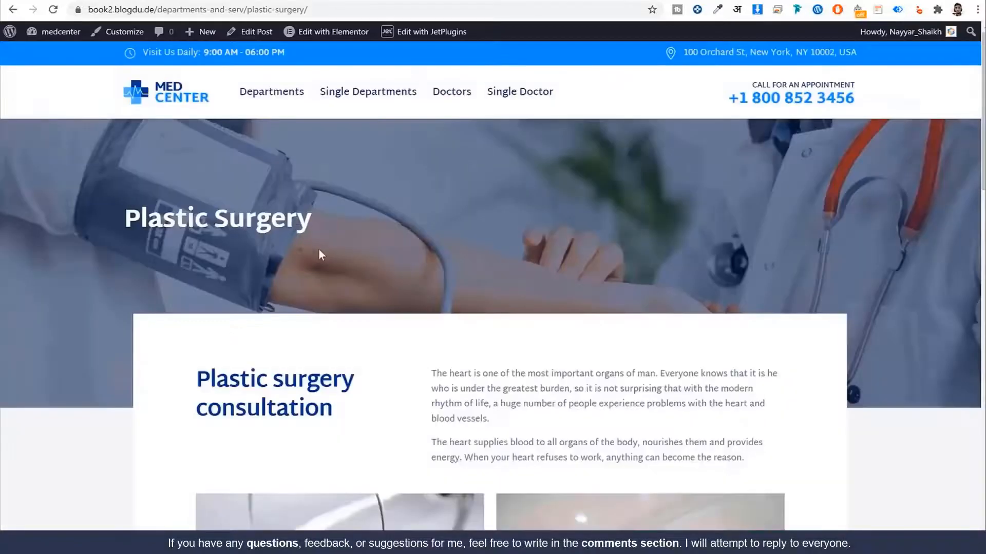
scroll(318, 255, "down", 4)
key("alt+Left")
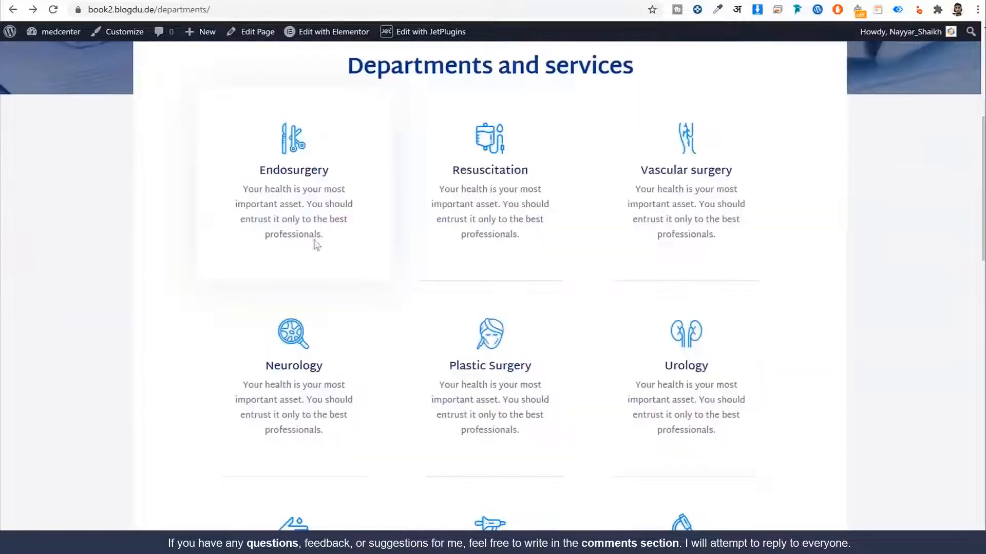
scroll(543, 370, "down", 1)
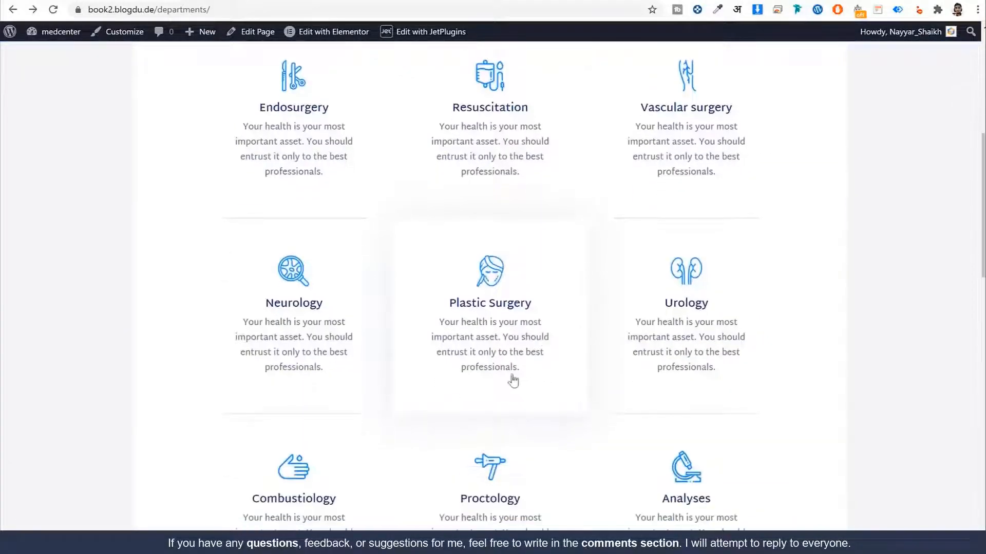
left_click_drag(510, 378, 436, 331)
key("ctrl+c")
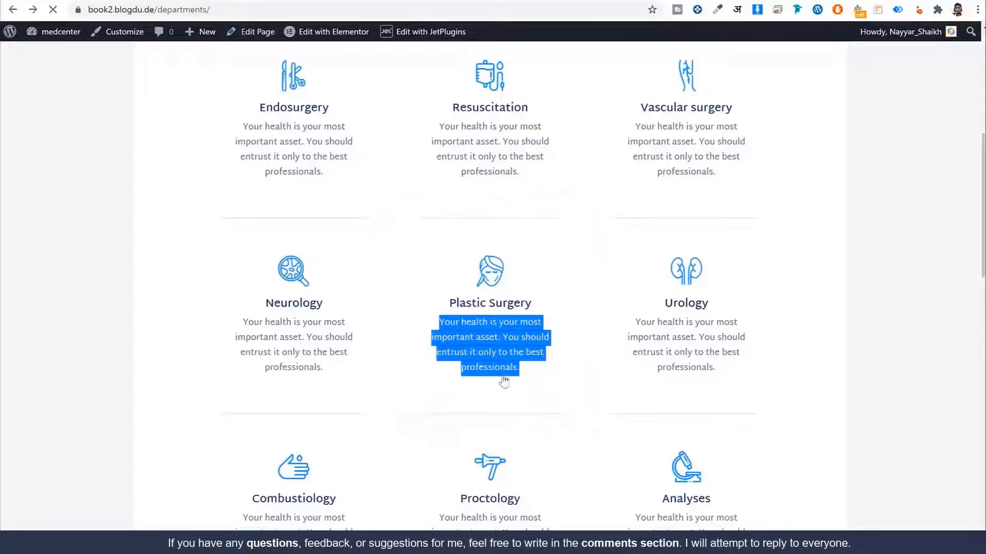
left_click(475, 304)
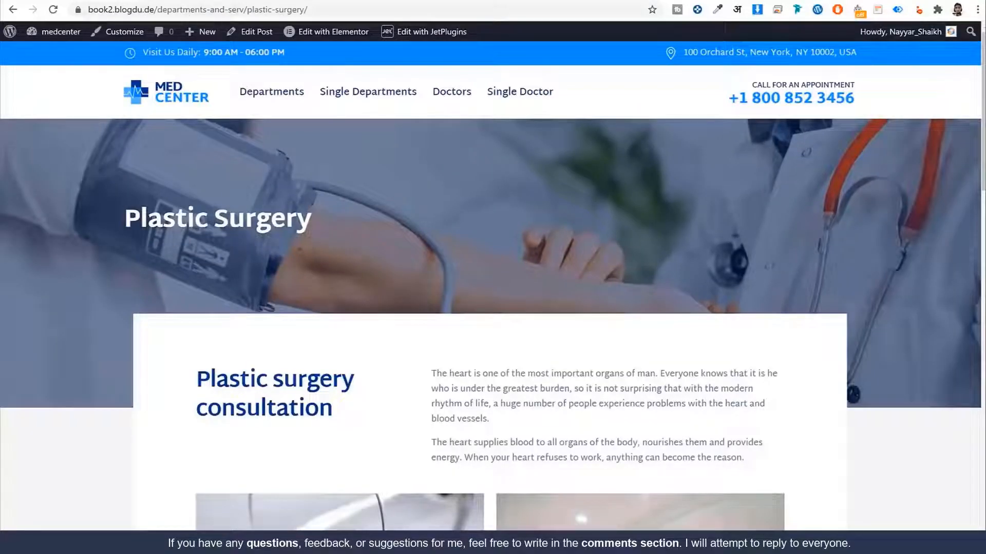
left_click(205, 2)
Step: Paste the copied Plastic Surgery description into the Excerpt field
left_click(916, 418)
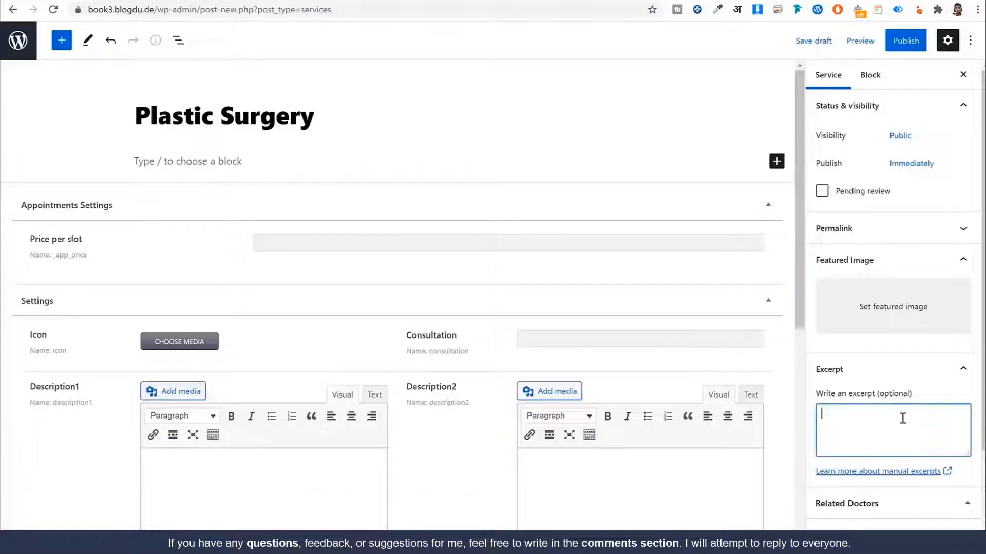
key("ctrl+v")
left_click_drag(891, 436, 817, 414)
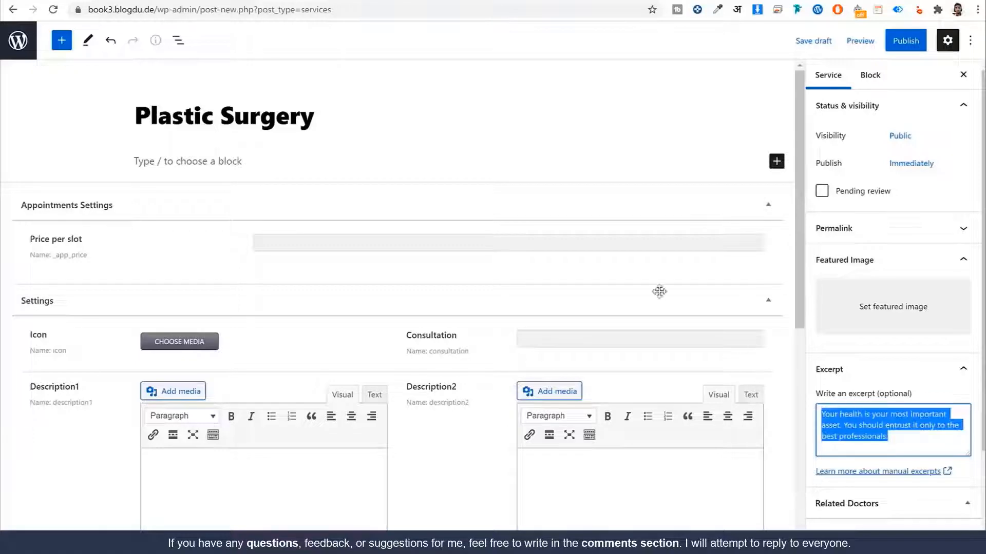
left_click(102, 1)
left_click(13, 9)
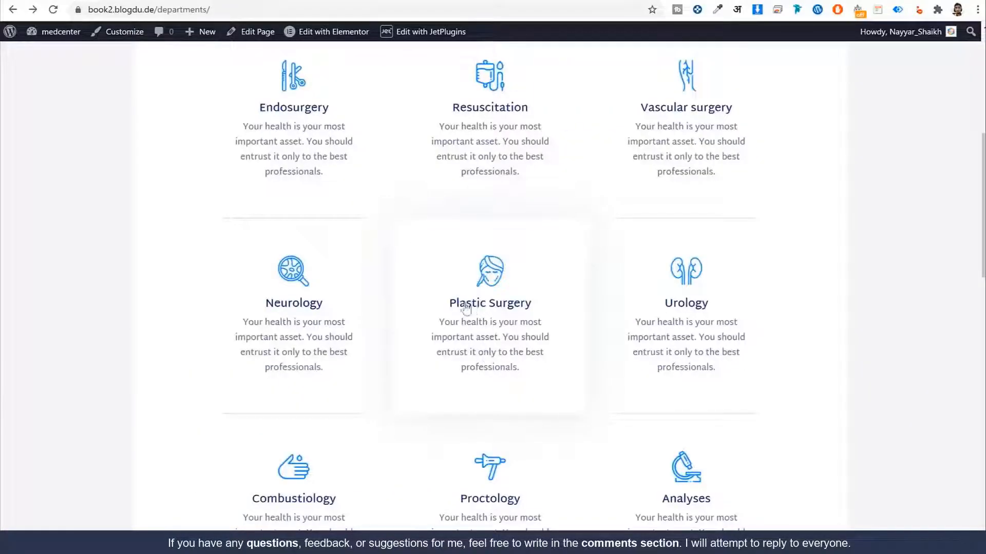
left_click(315, 1)
left_click_drag(315, 117, 220, 117)
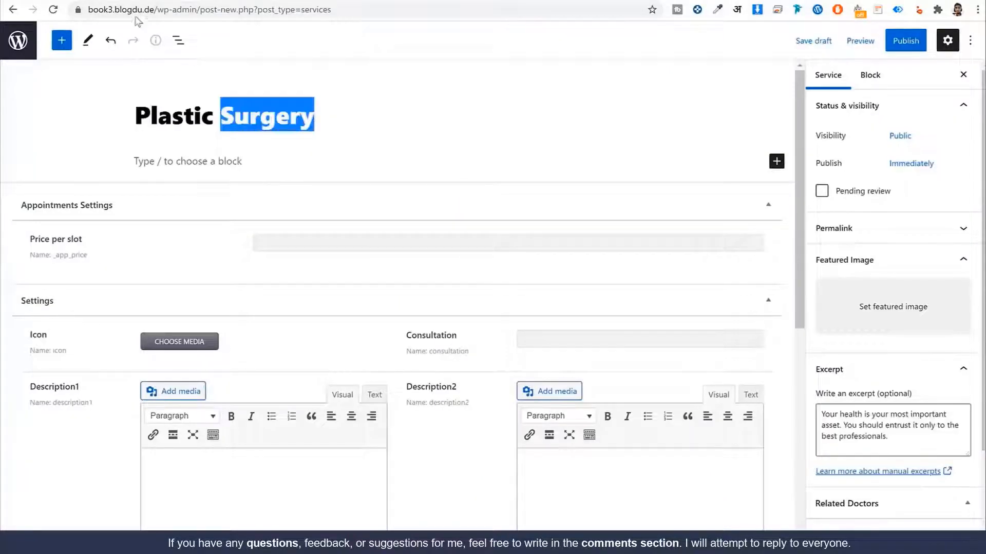
left_click(128, 2)
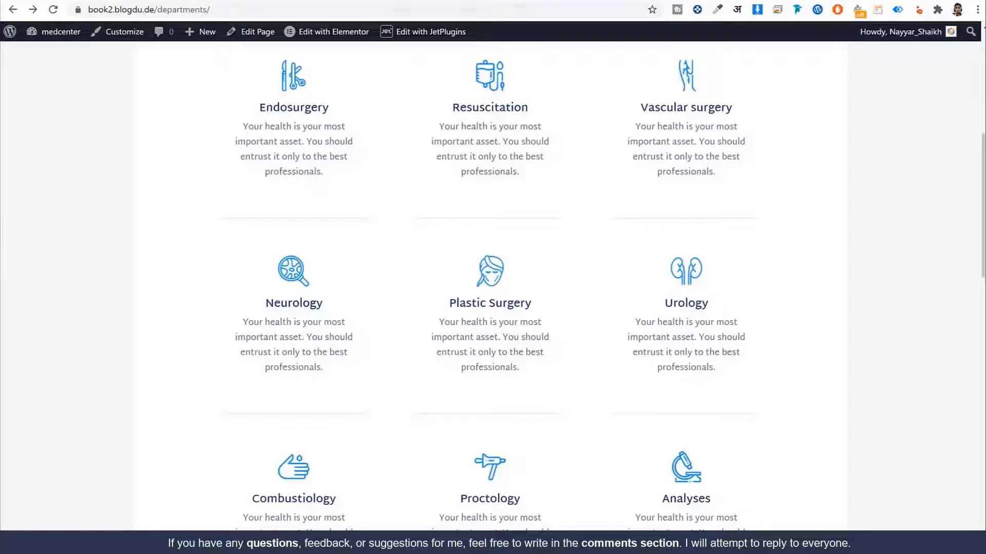
left_click(226, 1)
Step: Enter 10 as the Price per slot
scroll(160, 293, "down", 2)
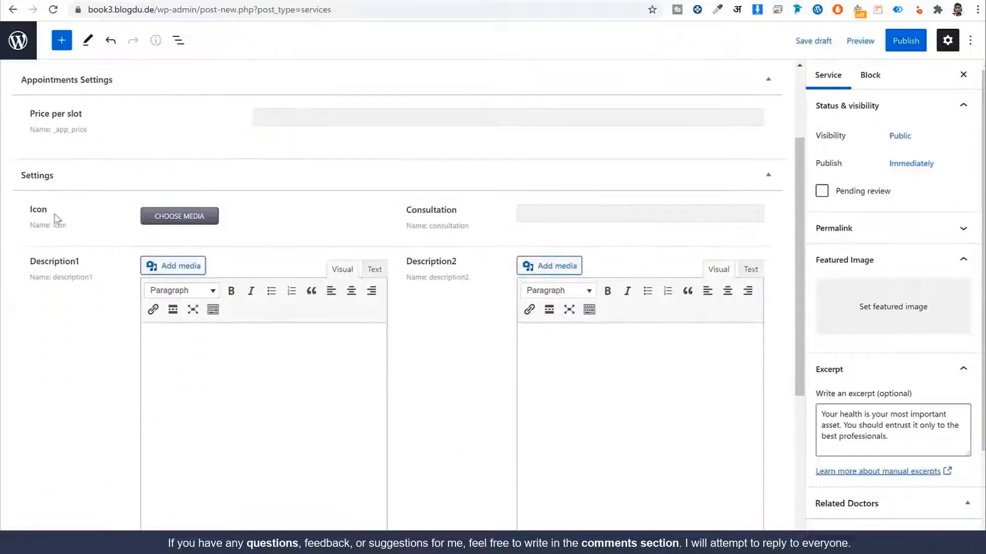
left_click_drag(92, 120, 40, 111)
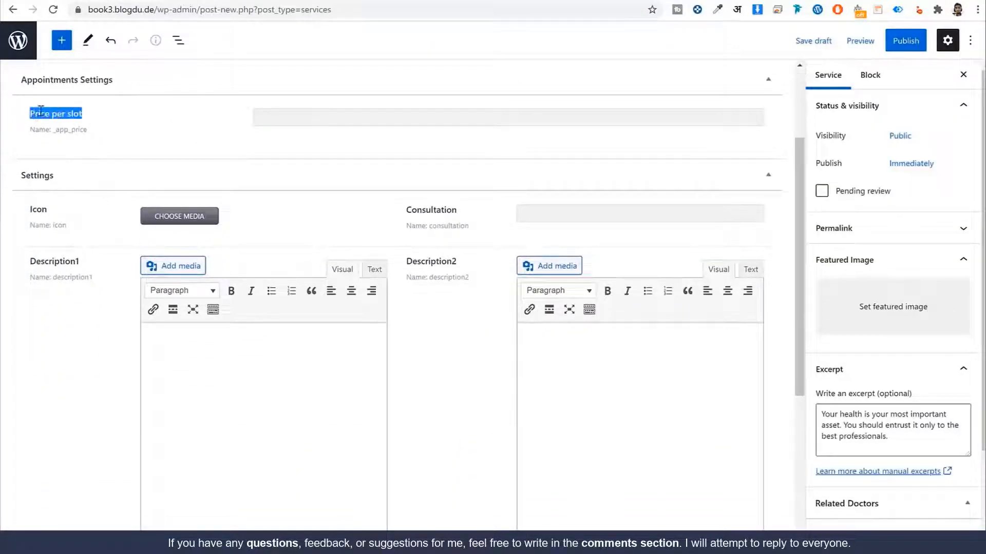
left_click(281, 114)
scroll(429, 260, "up", 3)
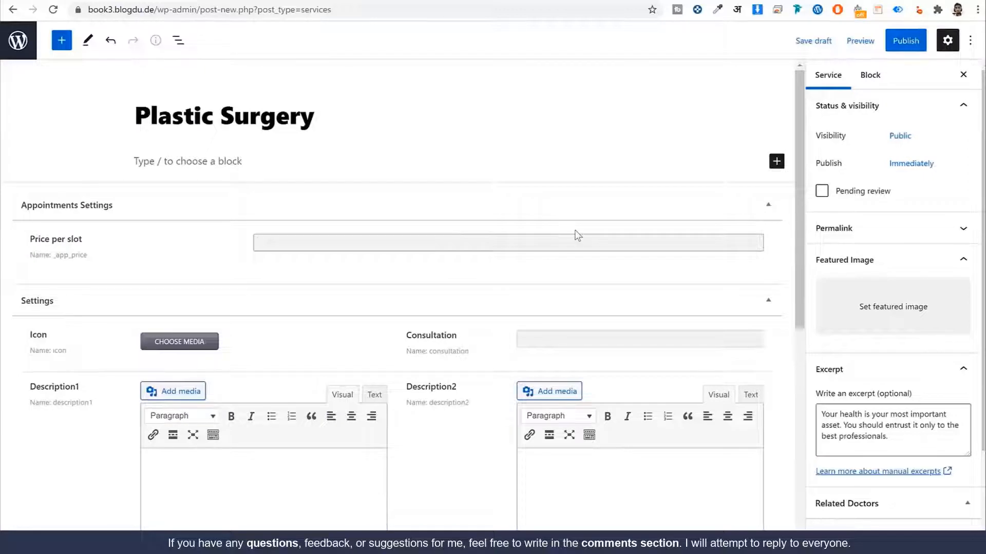
type("10")
scroll(367, 299, "down", 1)
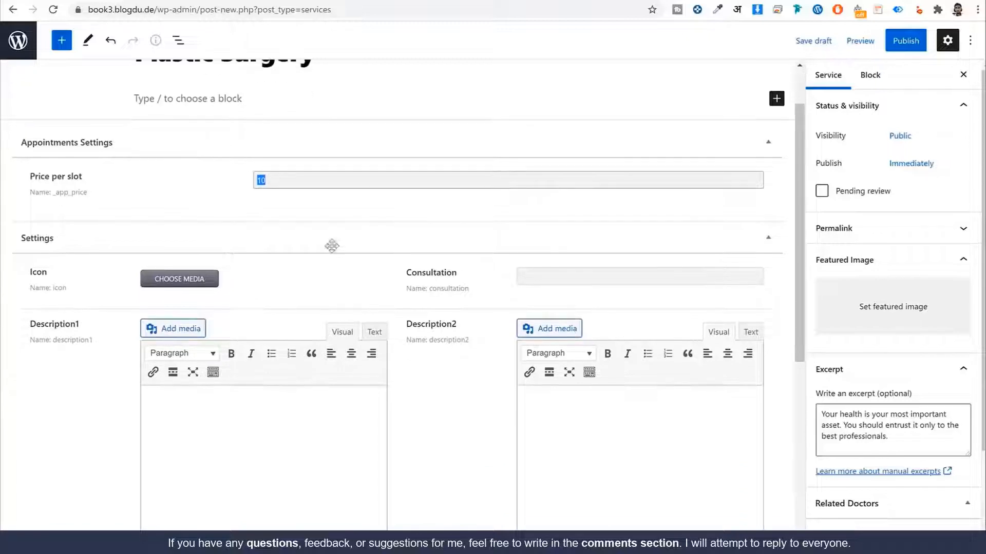
left_click(506, 186)
Step: Upload every image in the local Media folder through the Icon's Choose Media dialog
left_click(170, 282)
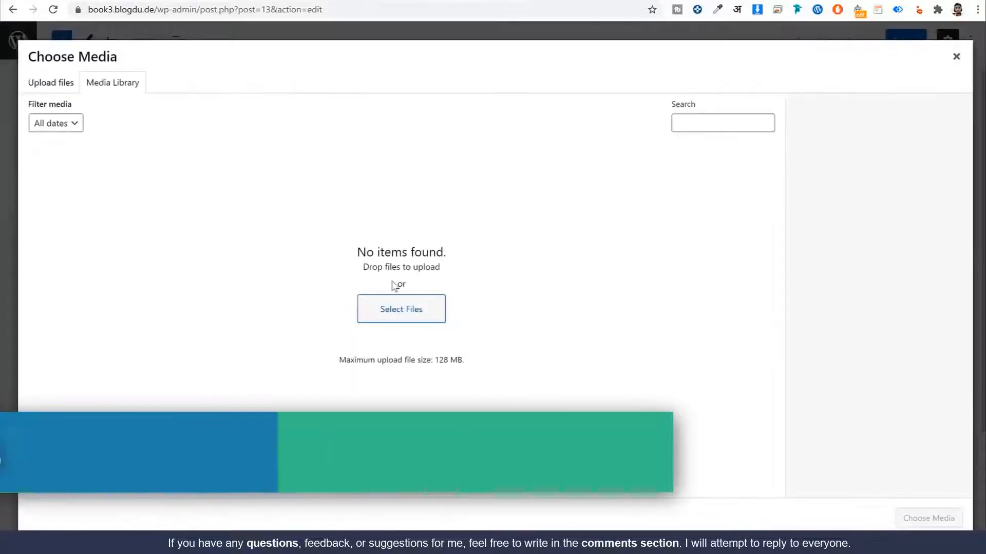
left_click(379, 308)
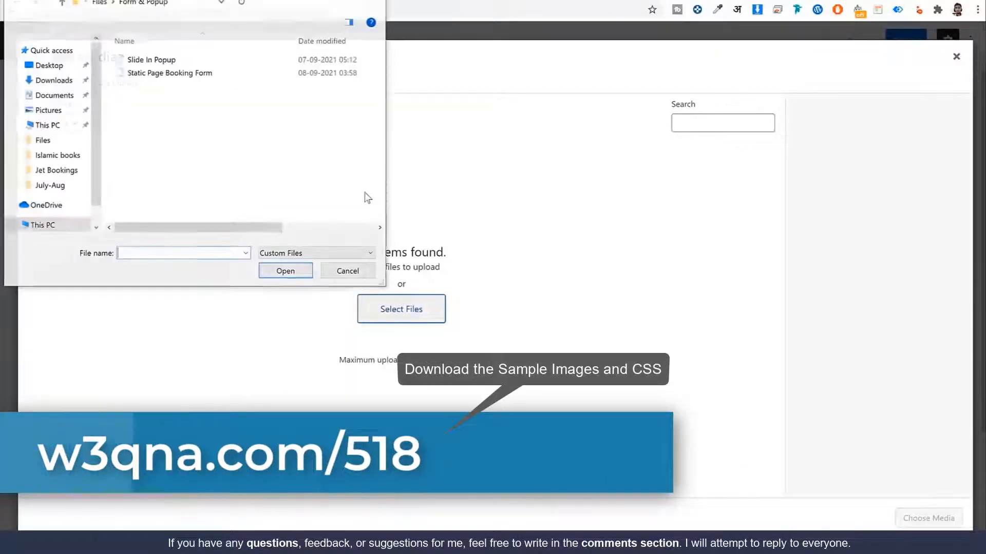
left_click(102, 3)
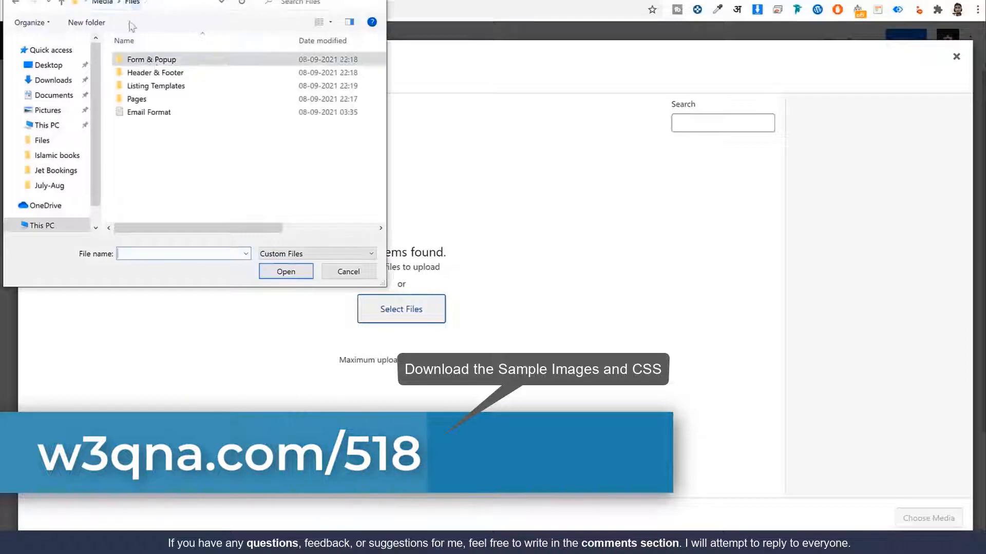
left_click(104, 3)
key("ctrl+a")
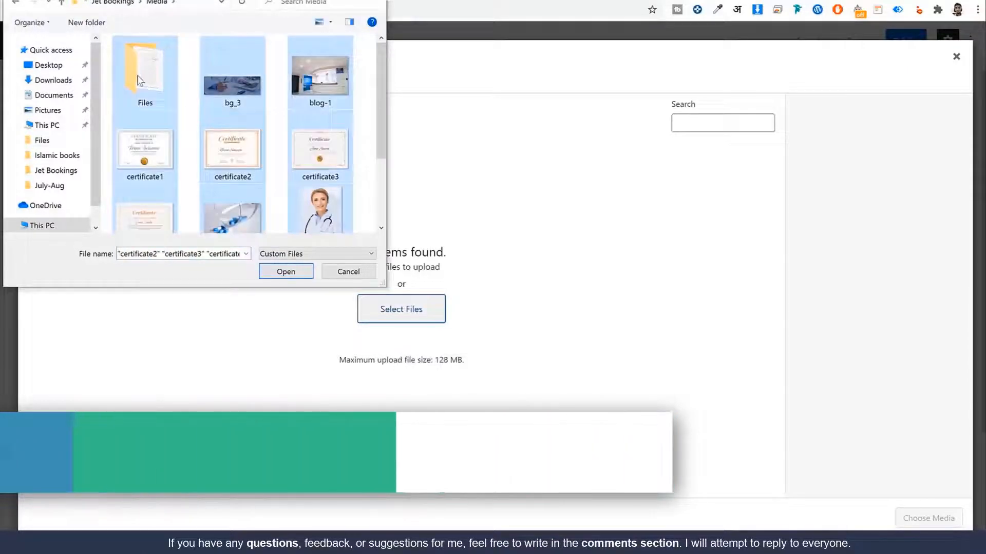
scroll(322, 202, "down", 2)
left_click(294, 272)
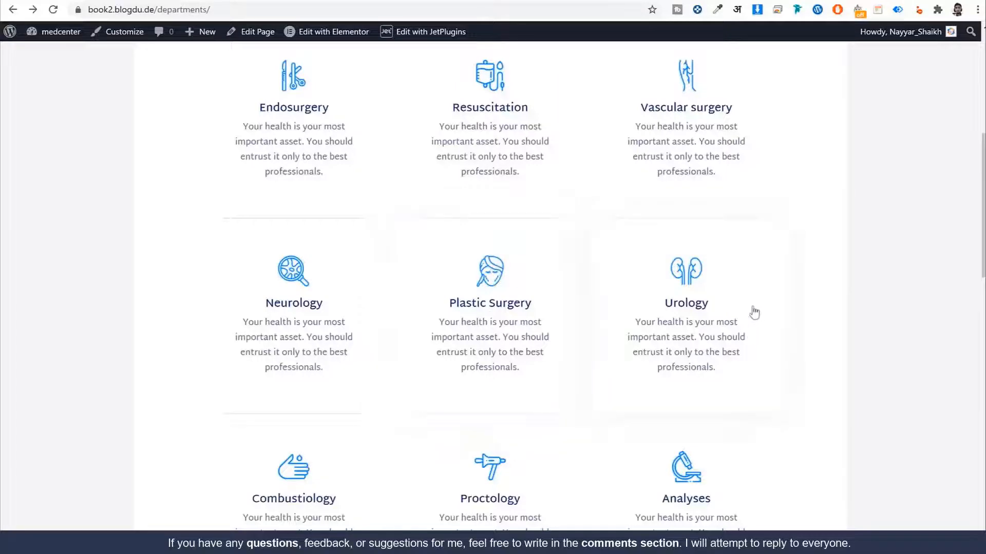
Step: Search icons8.com for 'scissor' icons in a new tab
key("ctrl+t")
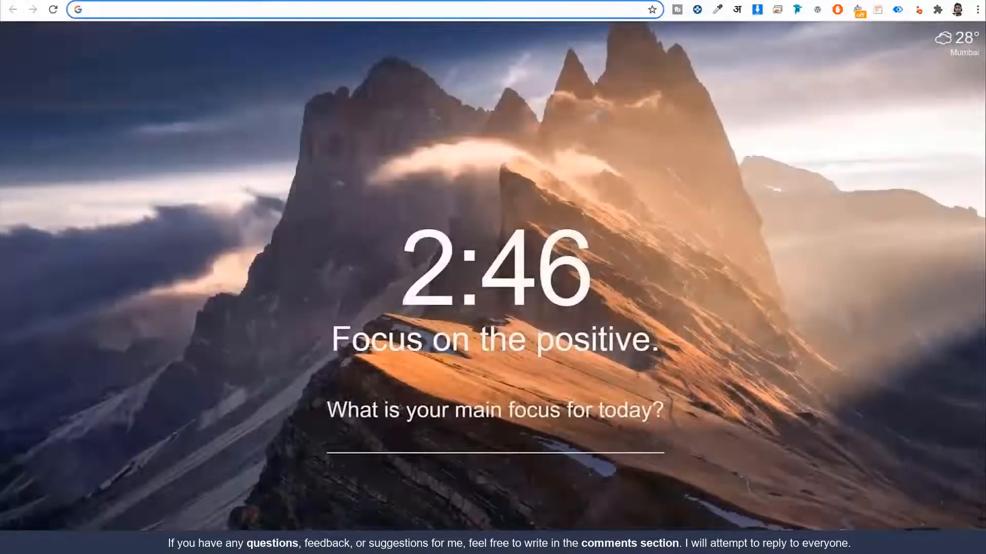
type("icons8.com")
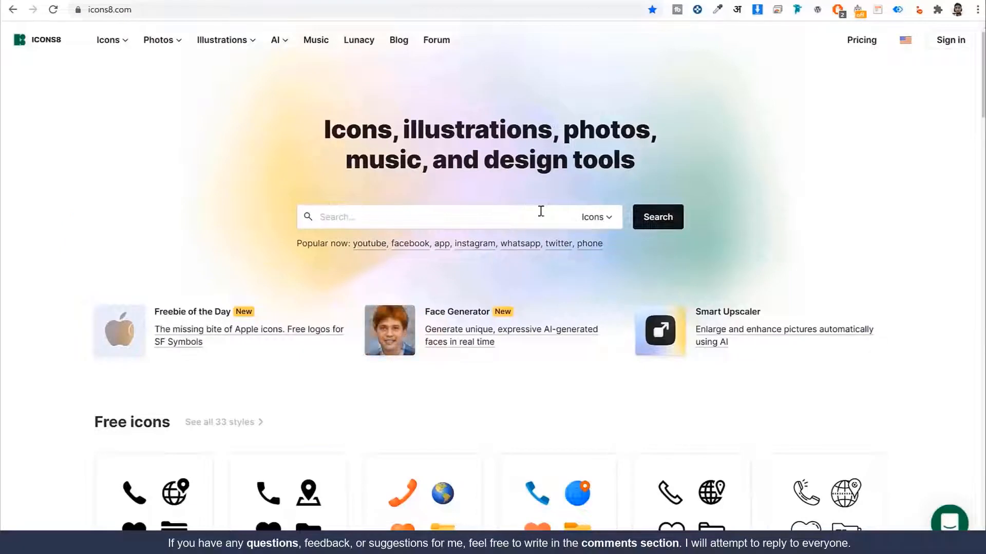
left_click(501, 214)
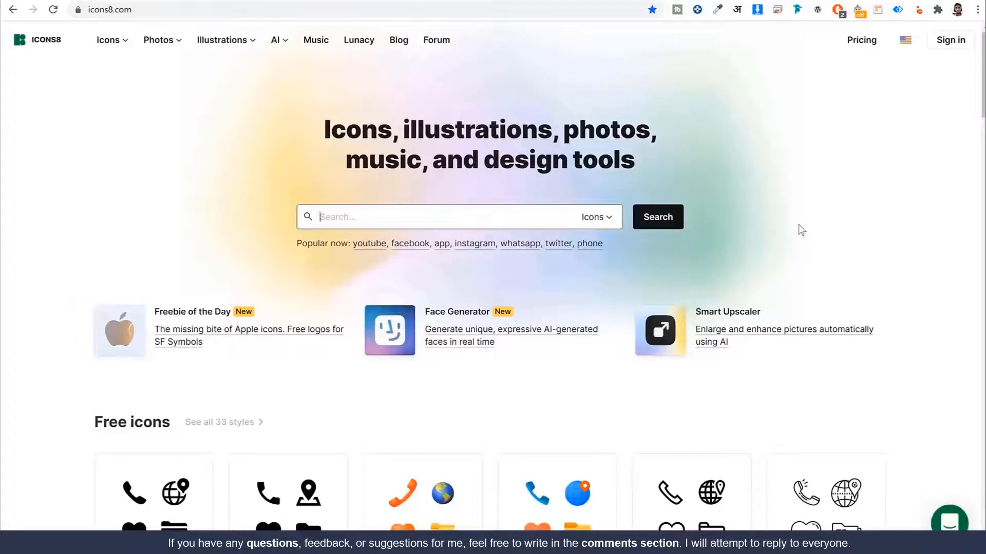
type("scissor")
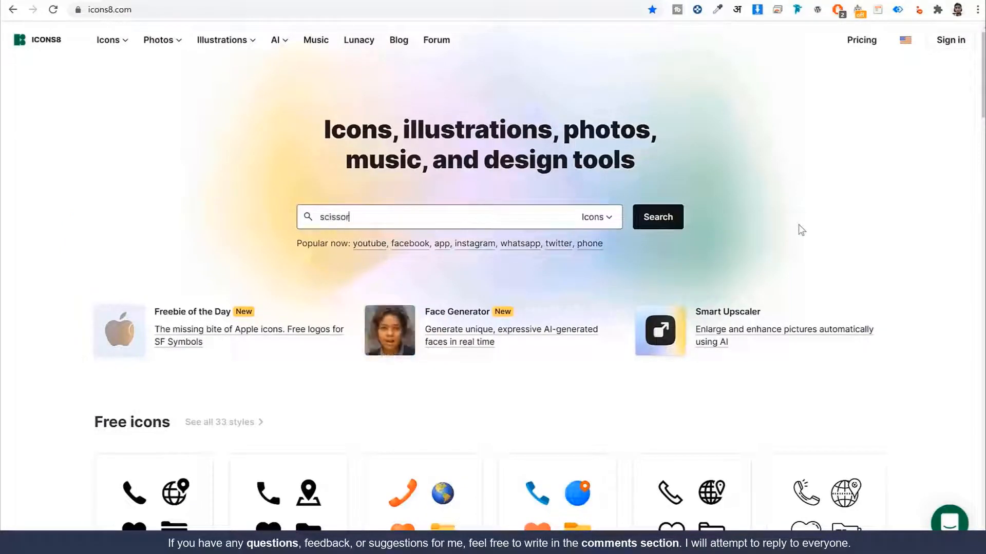
left_click(679, 215)
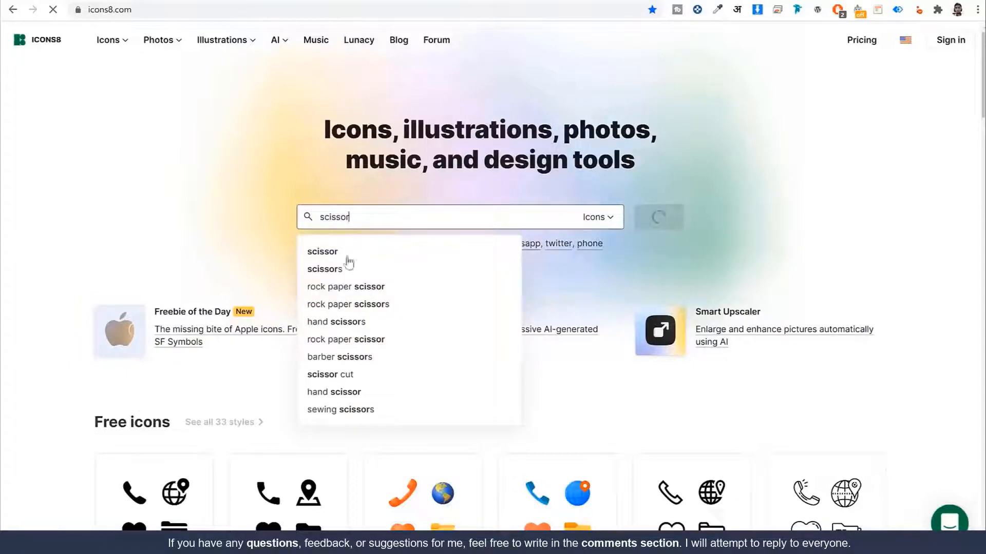
Step: Open the outline scissors icon's details and switch on Recolor
scroll(927, 187, "down", 5)
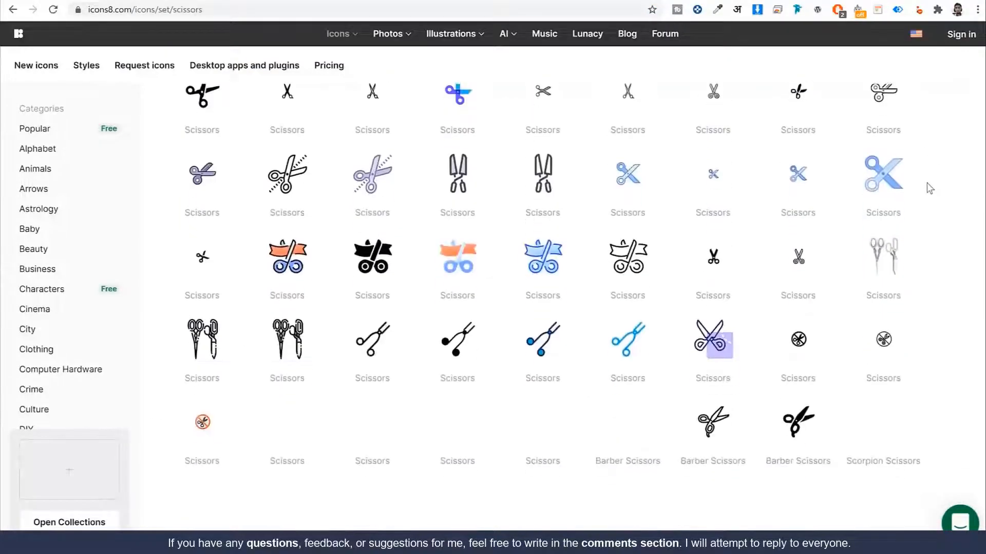
scroll(928, 187, "down", 3)
scroll(932, 214, "up", 15)
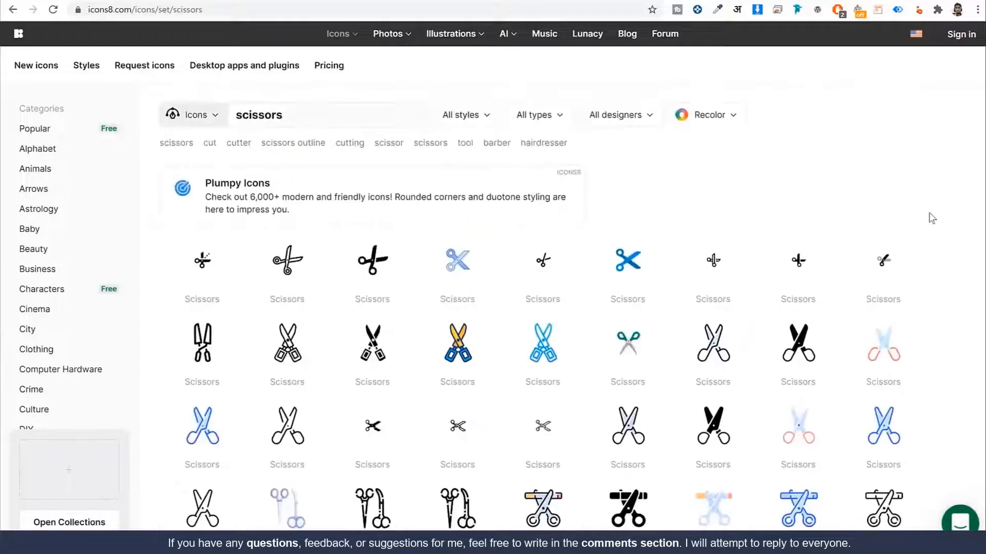
scroll(895, 286, "down", 2)
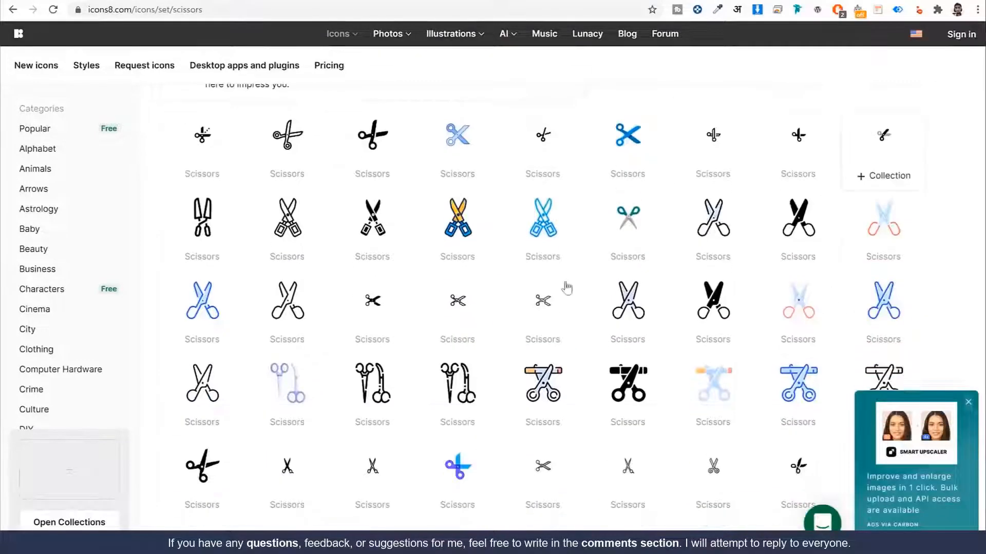
scroll(468, 253, "up", 2)
scroll(479, 251, "down", 2)
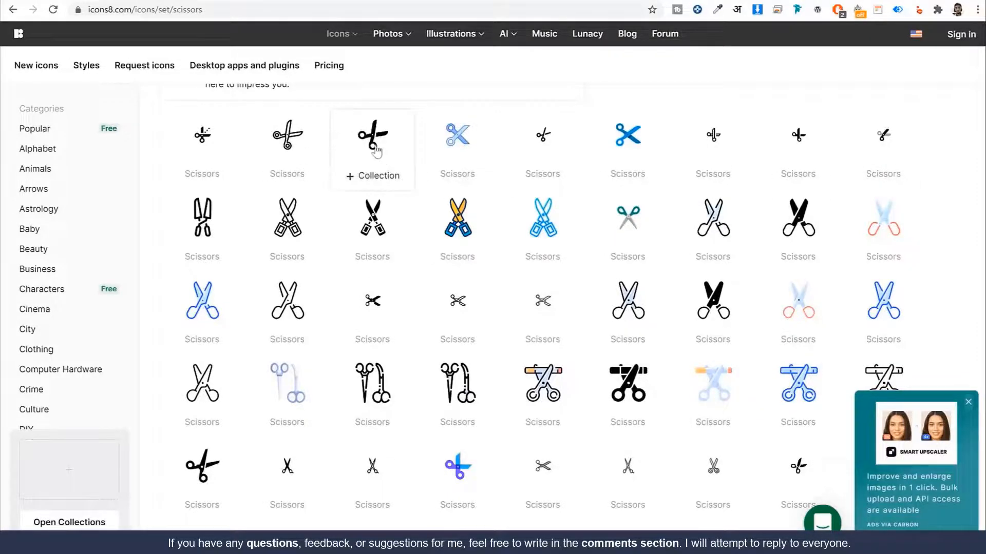
left_click(301, 136)
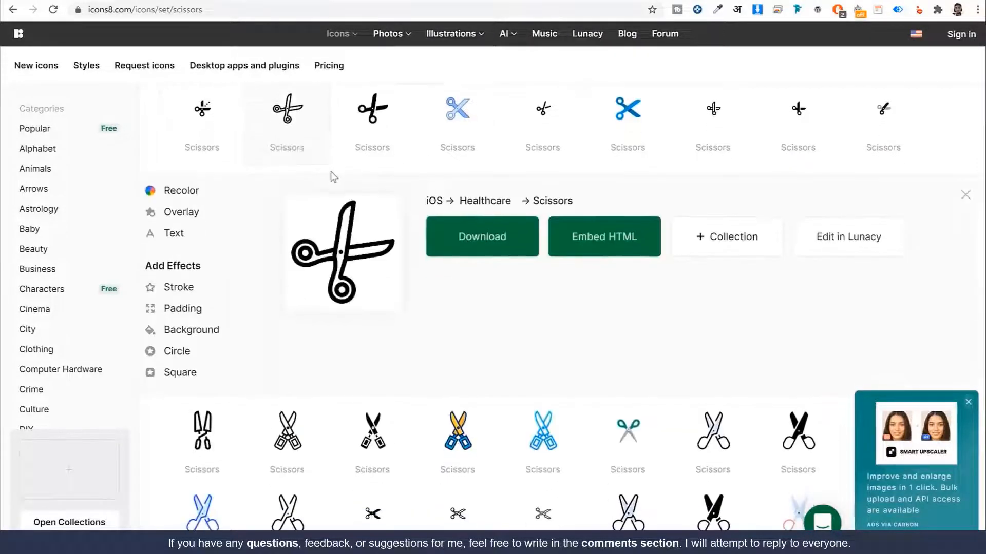
left_click(194, 191)
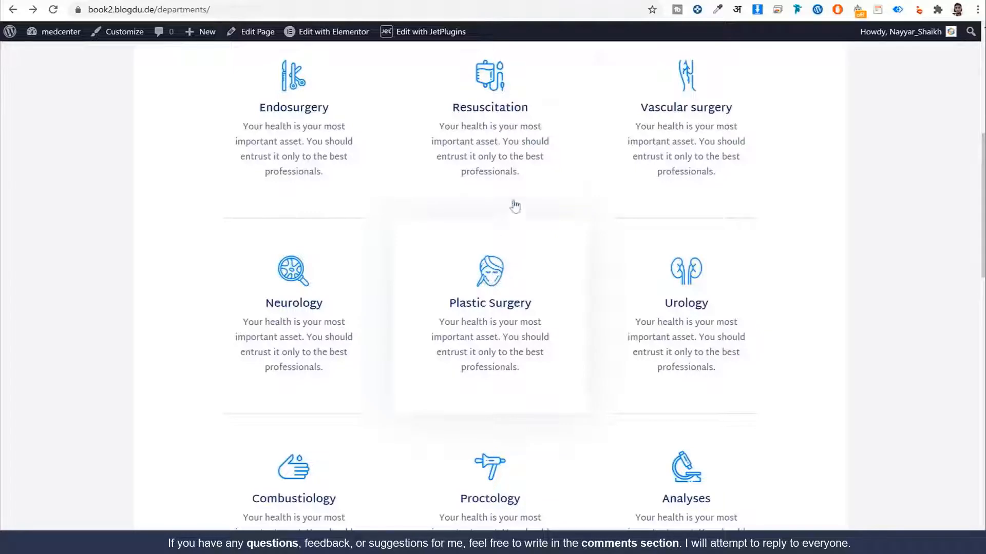
Step: Recolour the scissors icon to bright cyan #31F2FF
left_click(532, 1)
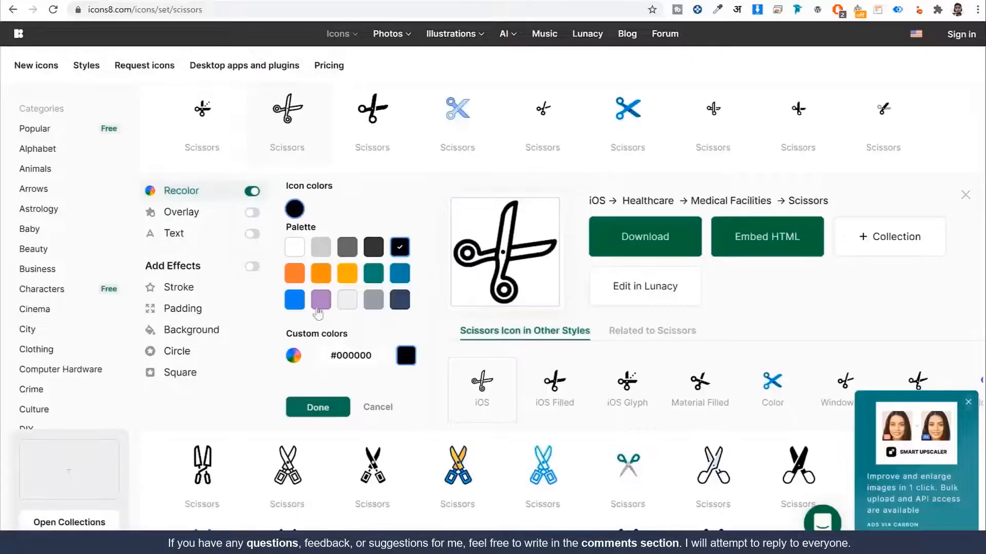
left_click(295, 300)
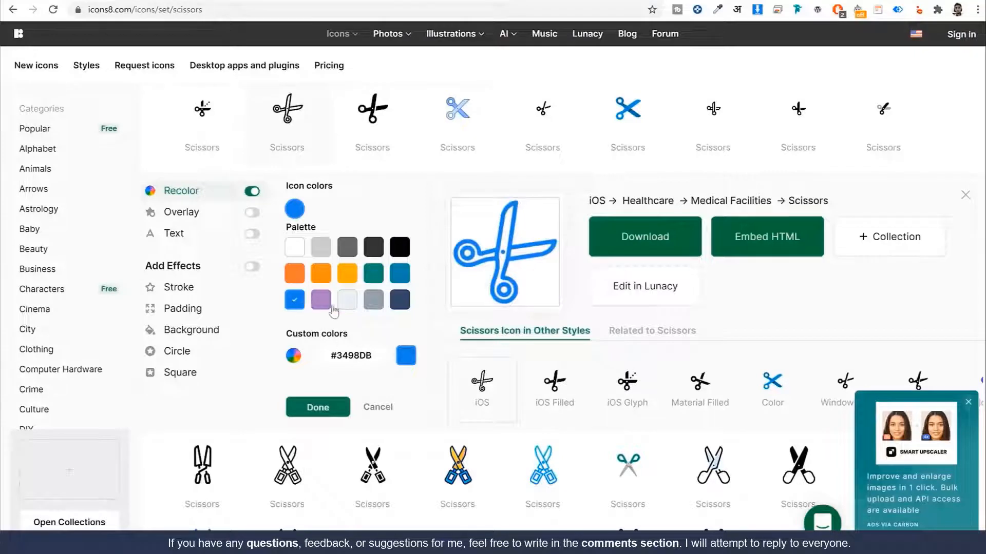
left_click(296, 356)
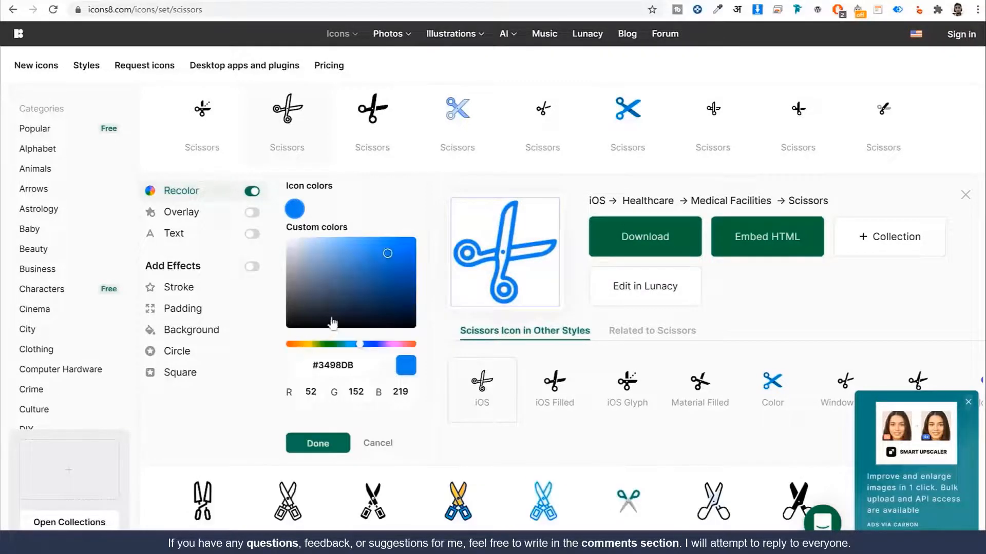
mouse_move(363, 349)
left_mouse_down()
mouse_move(341, 347)
mouse_move(353, 347)
left_mouse_up()
left_click(366, 240)
left_click_drag(352, 213, 391, 238)
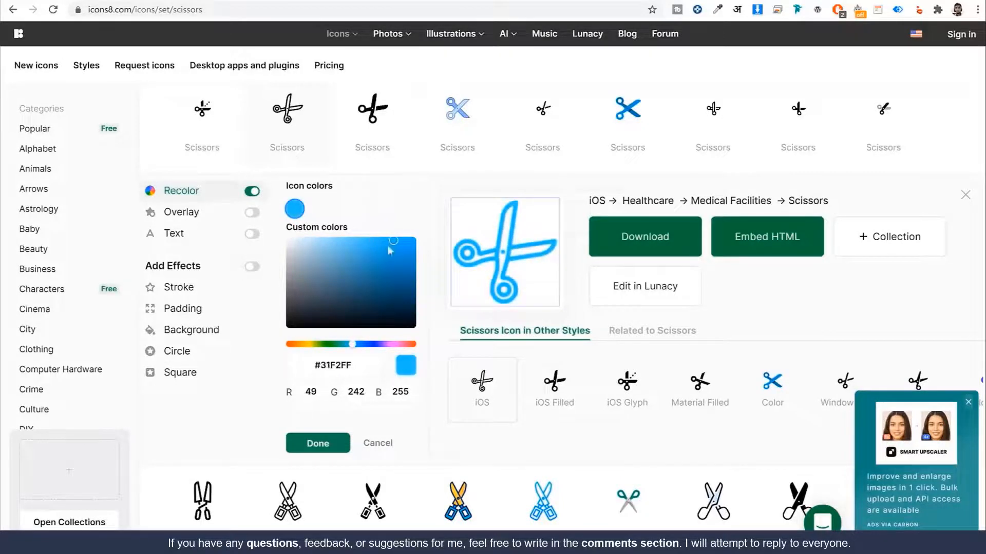
triple_click(343, 362)
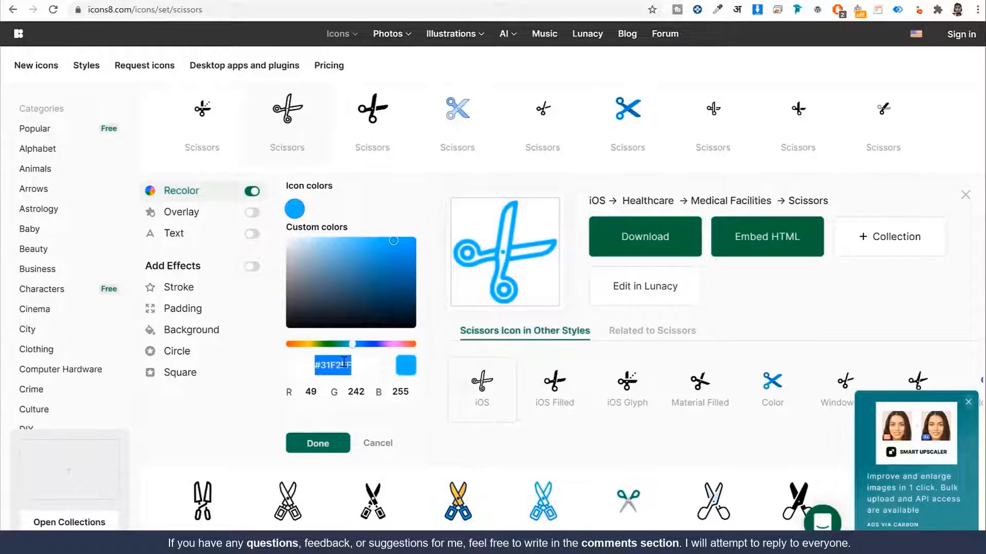
double_click(344, 363)
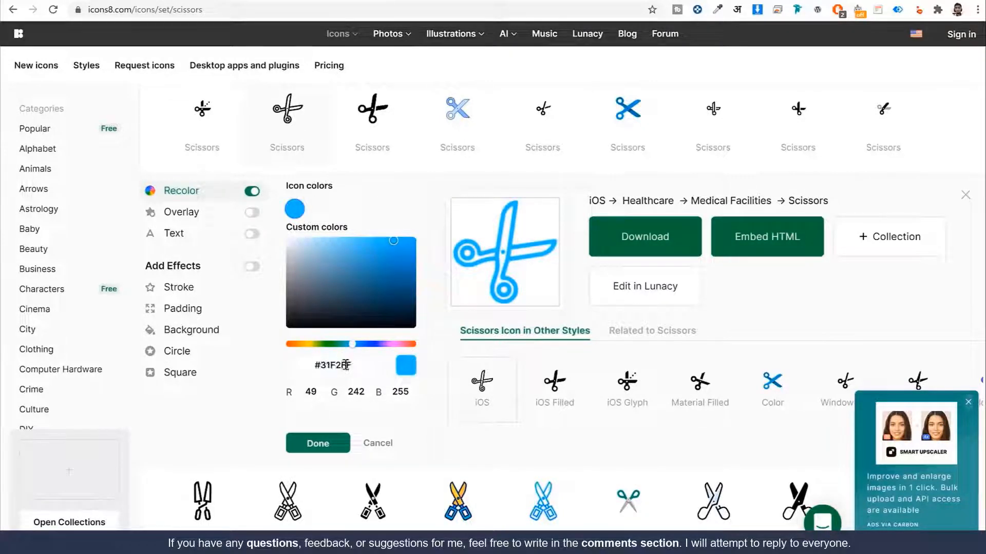
left_click(329, 446)
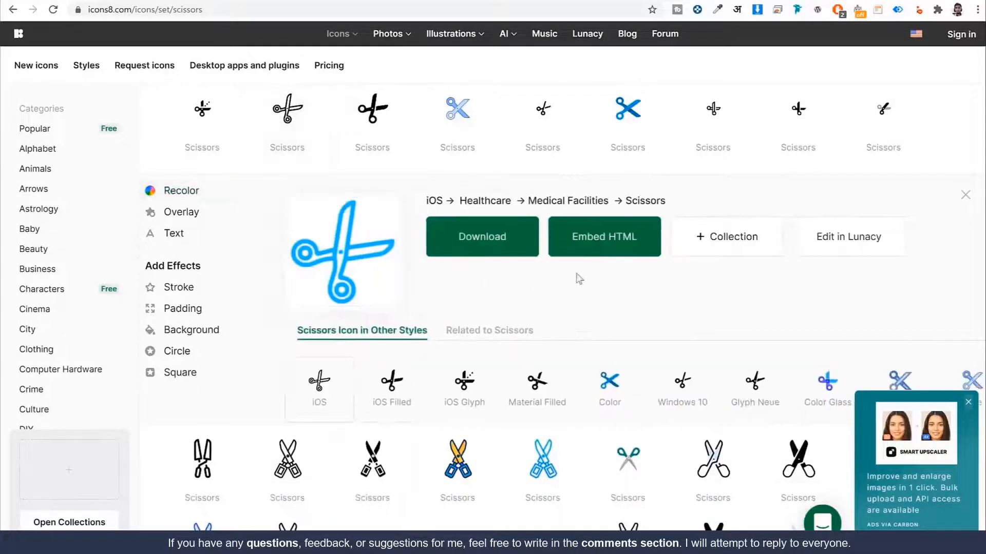
Step: Set the recoloured icon's download to PNG at a custom 100px size
left_click(504, 242)
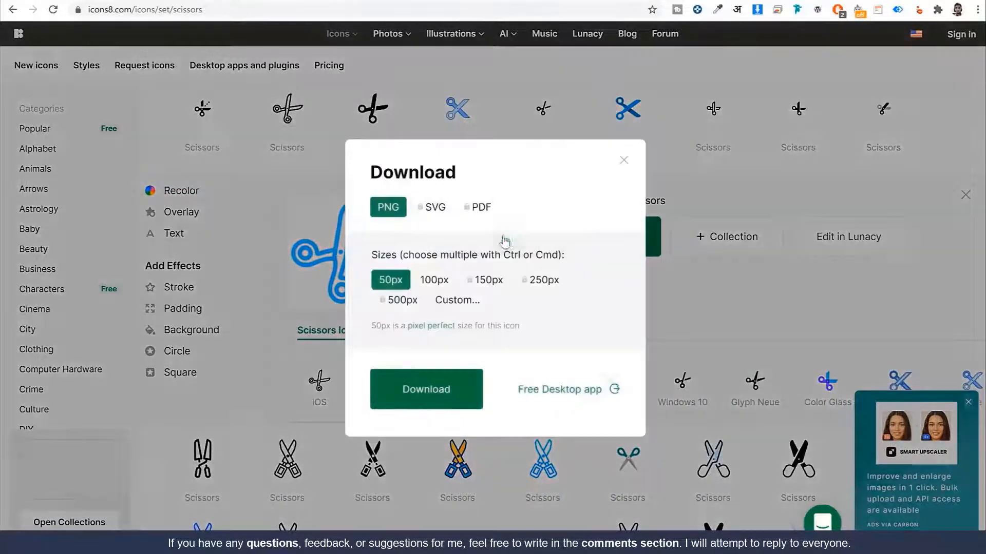
left_click(464, 305)
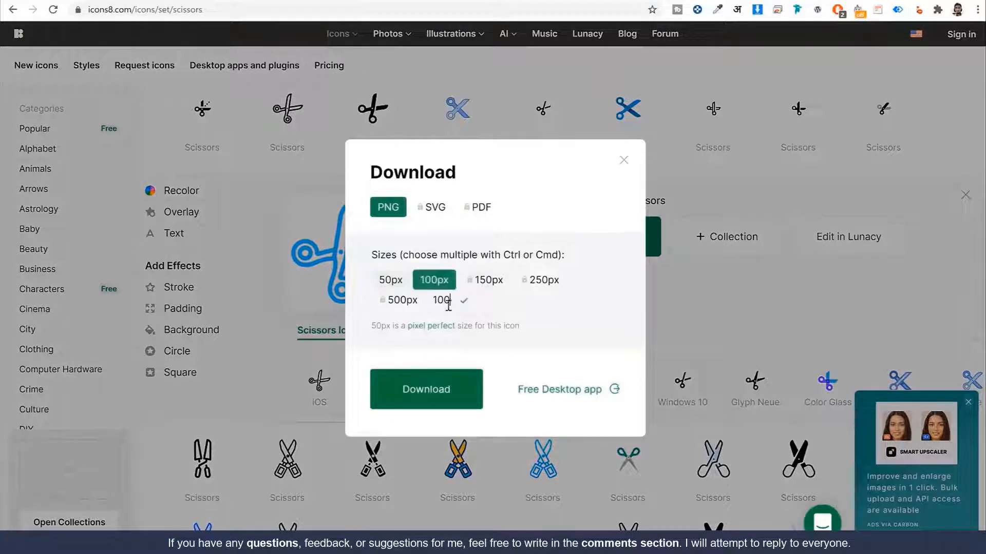
left_click(442, 284)
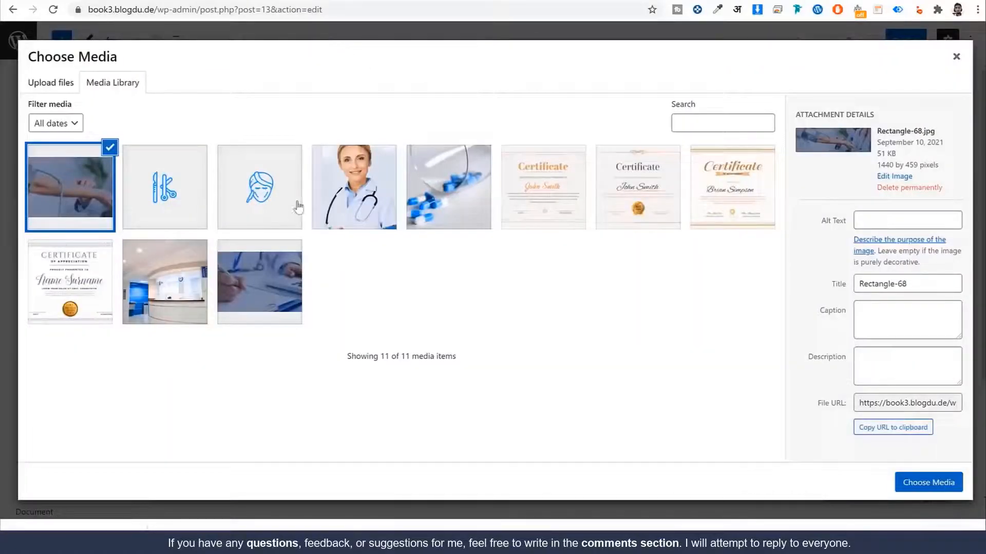
Step: Set medical-tools-1.svg from the media library as the service icon
left_click(243, 213)
left_click(189, 204)
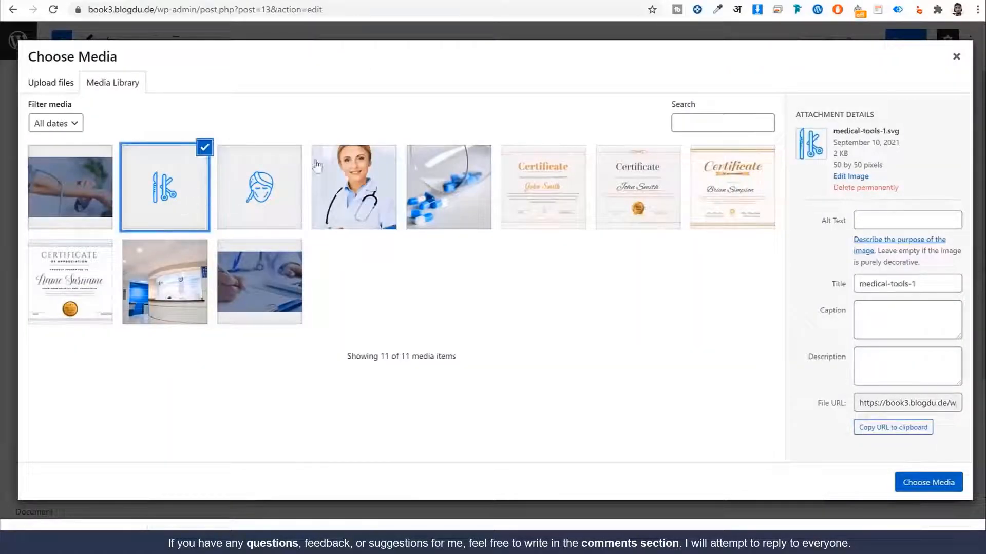
left_click(938, 482)
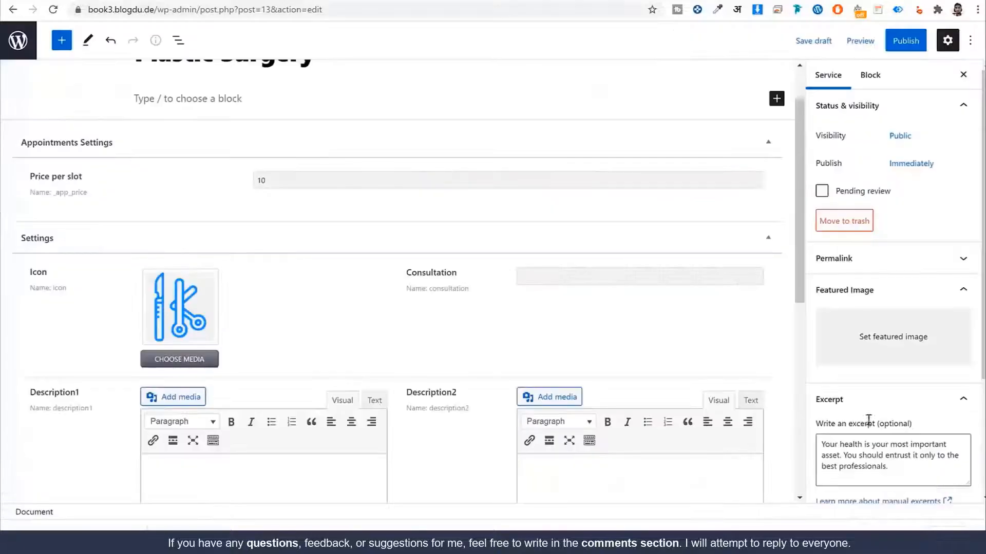
Step: Fill the Consultation field with 'Plastic surgery consultation' copied from the live page
left_click(535, 273)
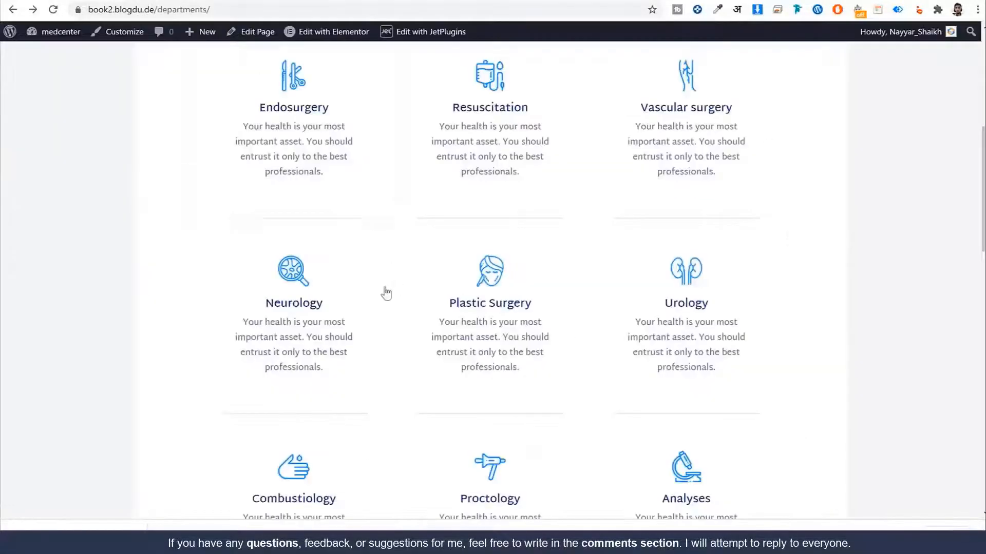
scroll(392, 299, "up", 1)
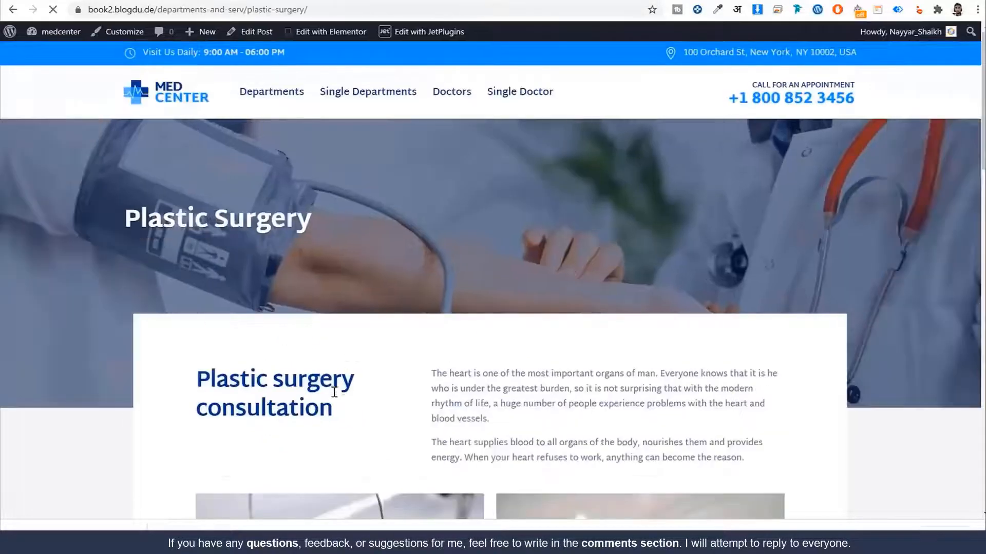
left_click_drag(349, 413, 196, 375)
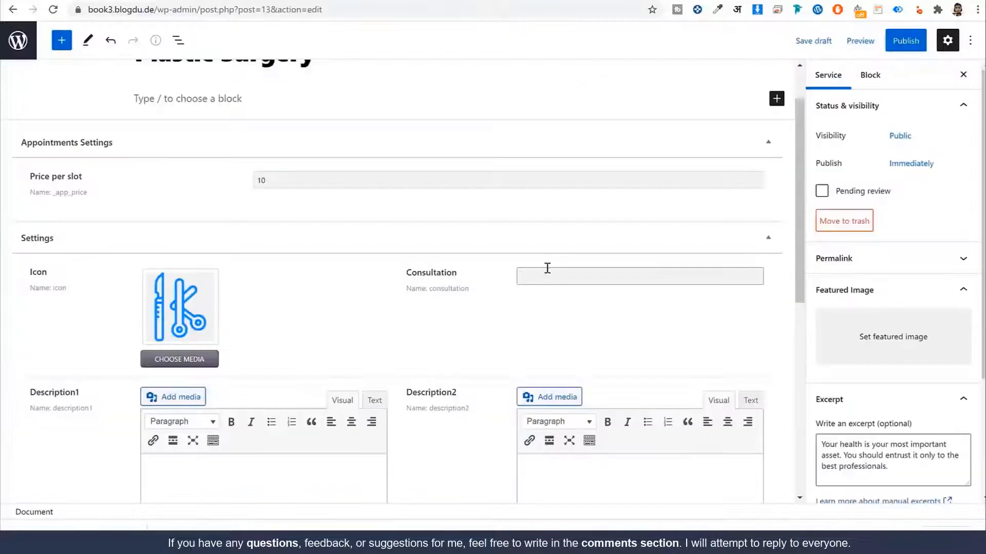
type("Plastic surgery consultation")
Step: Copy the two heart paragraphs from the Plastic Surgery page into Description1
scroll(626, 305, "down", 6)
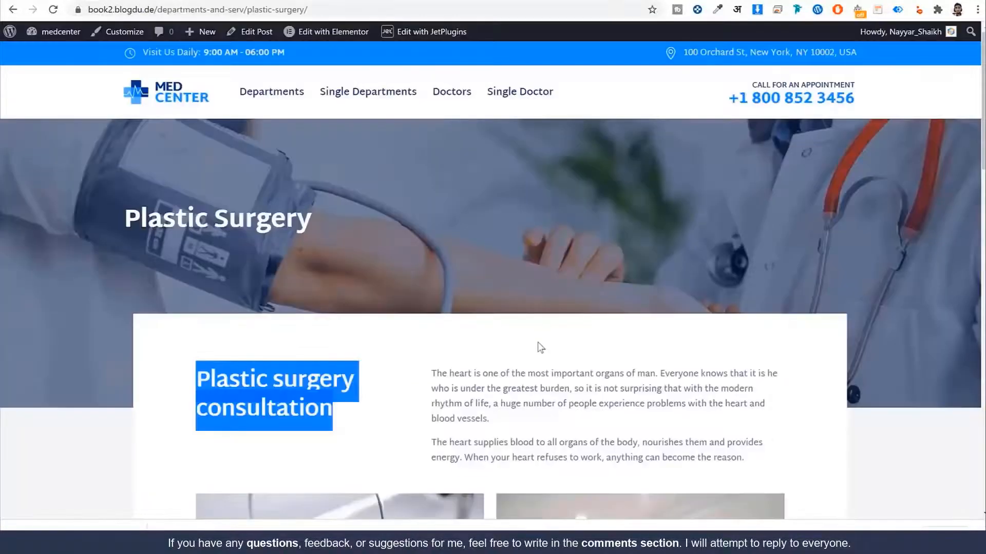
scroll(455, 280, "down", 2)
left_click(433, 248)
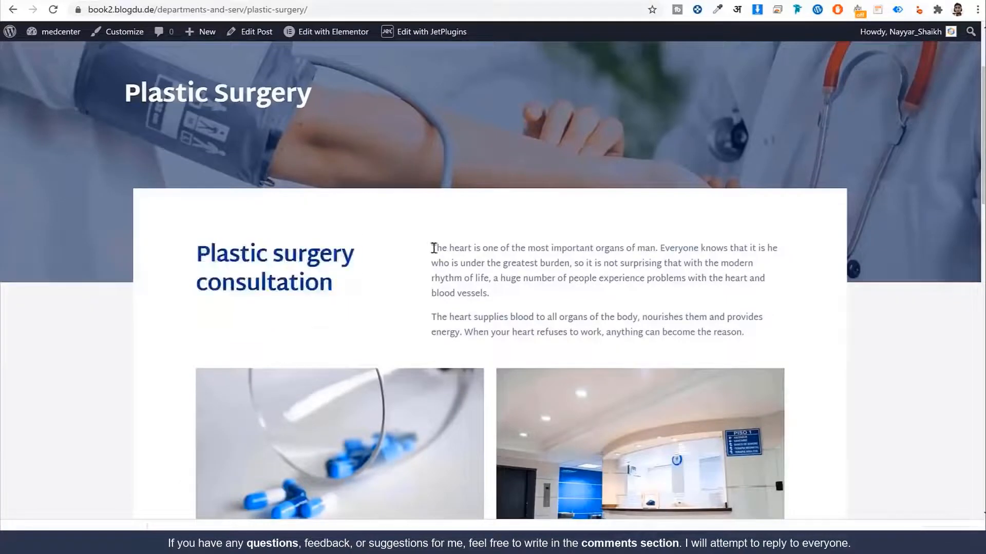
left_click_drag(434, 248, 746, 334)
key("ctrl+c")
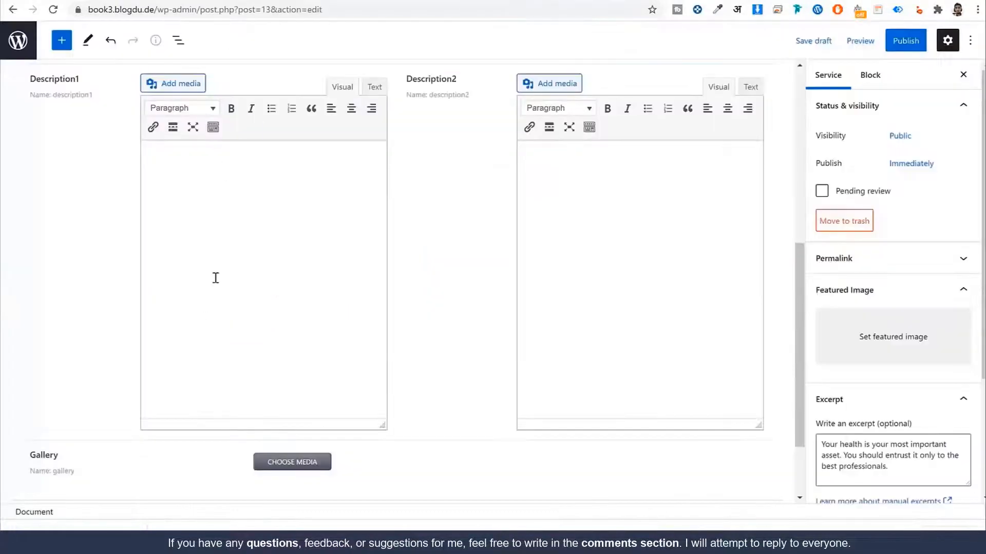
left_click(216, 274)
key("ctrl+v")
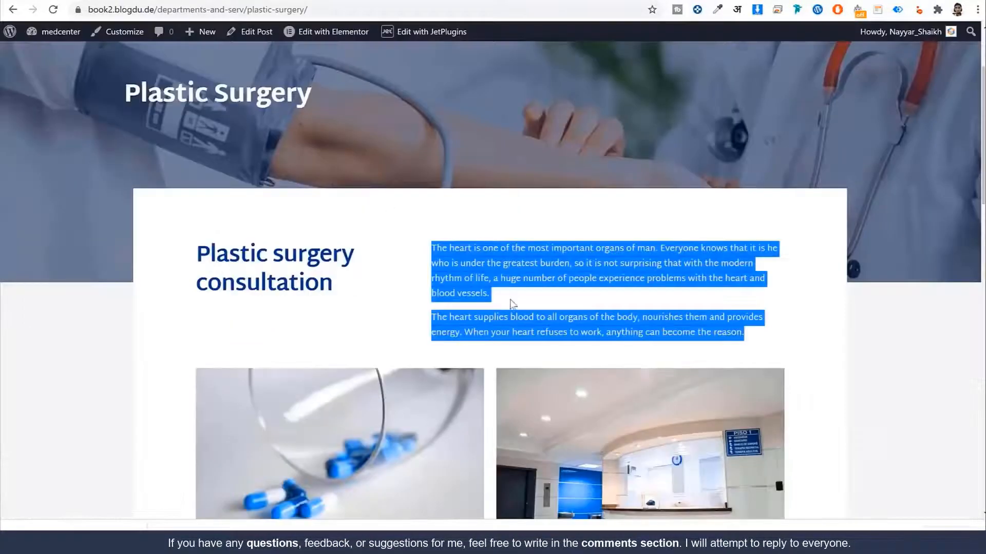
Step: Copy the two cardiology paragraphs into Description2
scroll(306, 214, "down", 8)
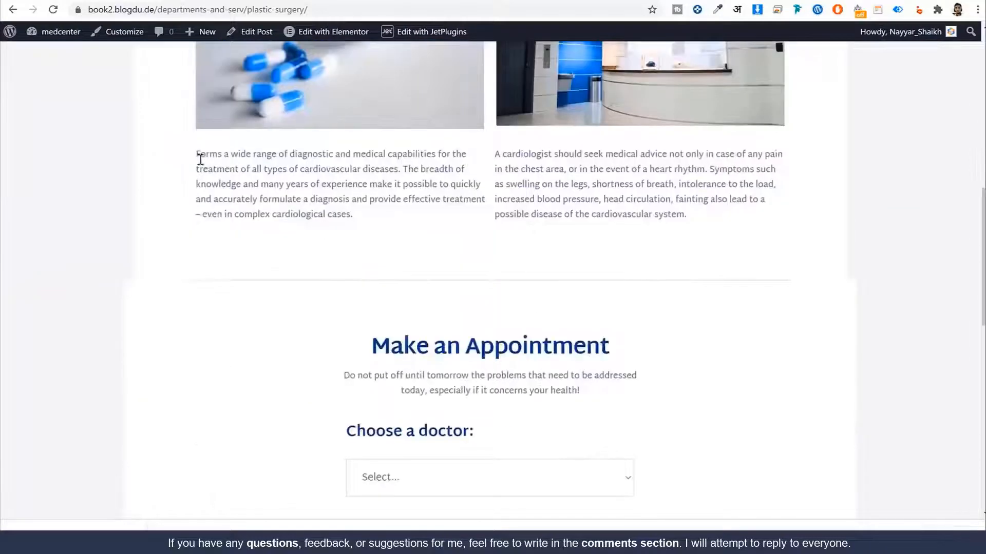
left_click_drag(195, 152, 721, 232)
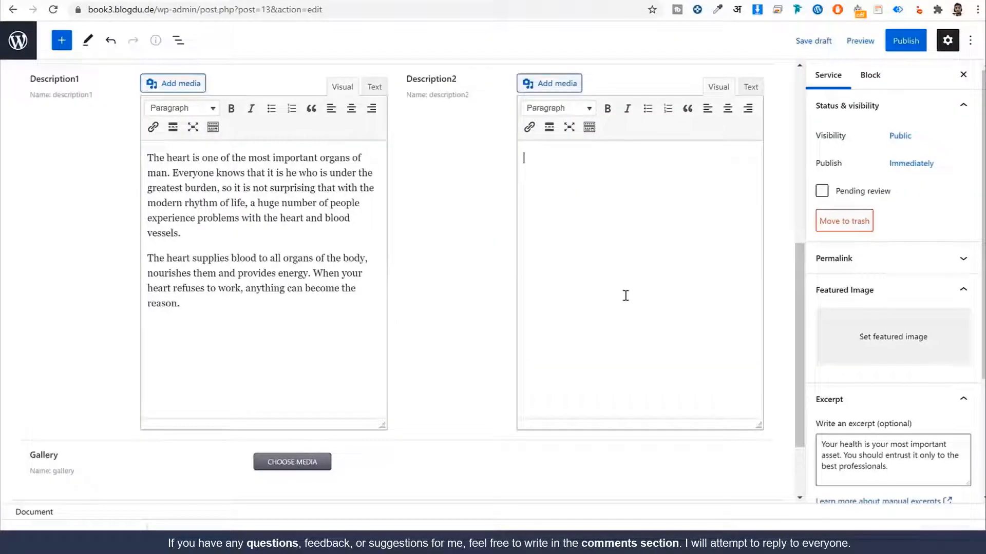
type("Forms a wide range of diagnostic and medical capabilities for the treatment of all types of cardiovascular diseases. The breadth of knowledge and many years of experience make it possible to quickly and accurately formulate a diagnosis and provide effective treatment – even in complex cardiological cases. A cardiologist should seek medical advice not only in case of any pain in the chest area, or in the event of a heart rhythm. Symptoms such as swelling on the legs, shortness of breath, intolerance to the load, increased blood pressure, head circulation, fainting also lead to a possible disease of the cardiovascular system.")
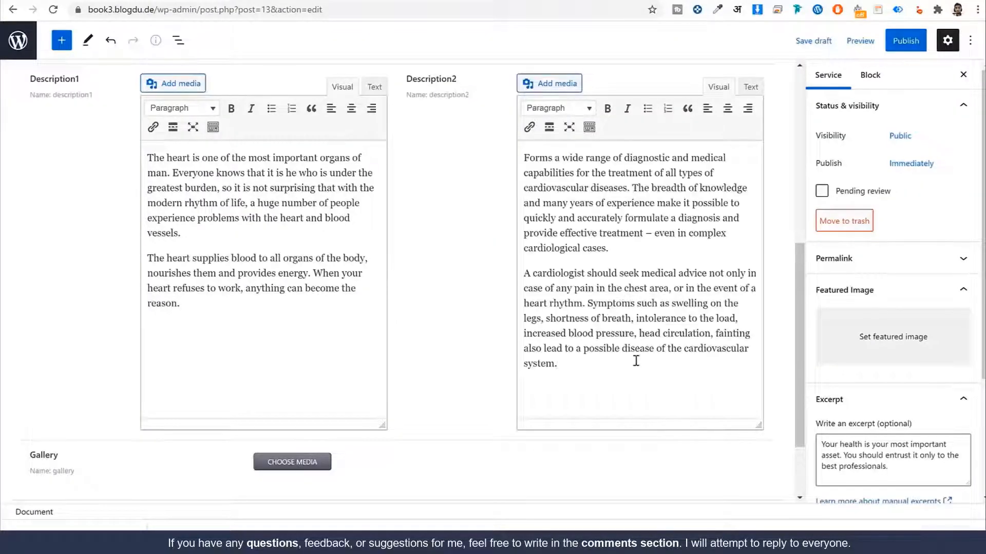
scroll(636, 361, "down", 2)
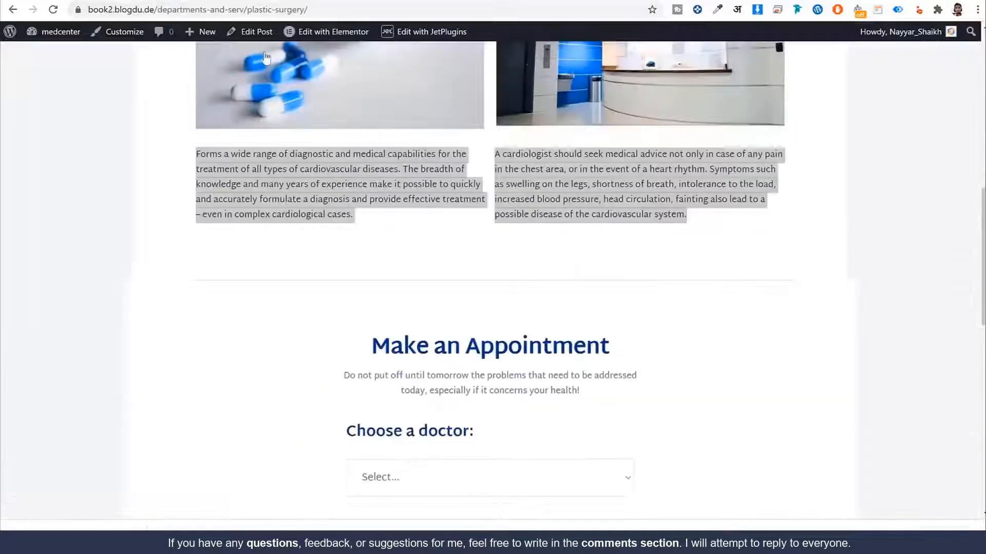
scroll(473, 267, "up", 5)
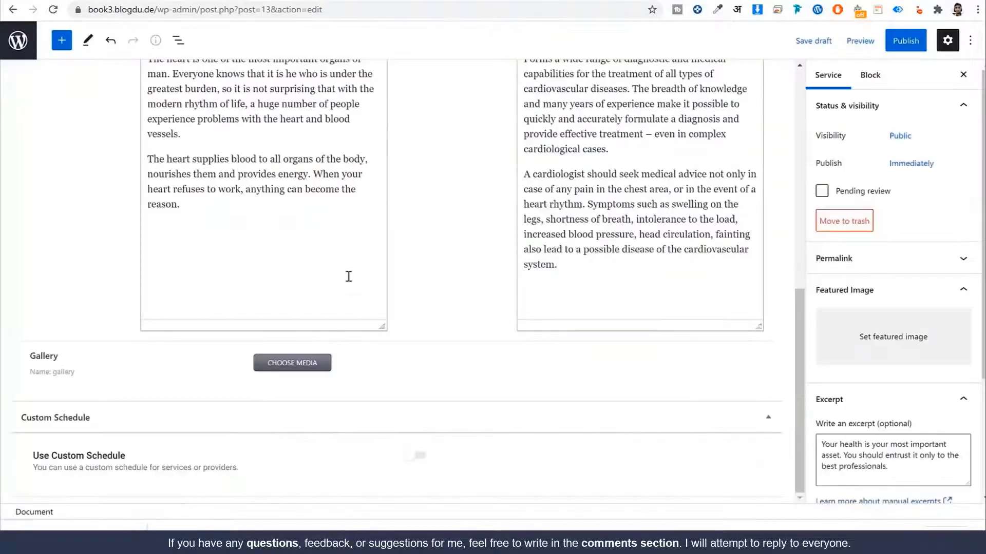
Step: Add the hospital-interior and blue pills images to the Plastic Surgery service's Gallery
left_click(303, 364)
left_click(186, 303)
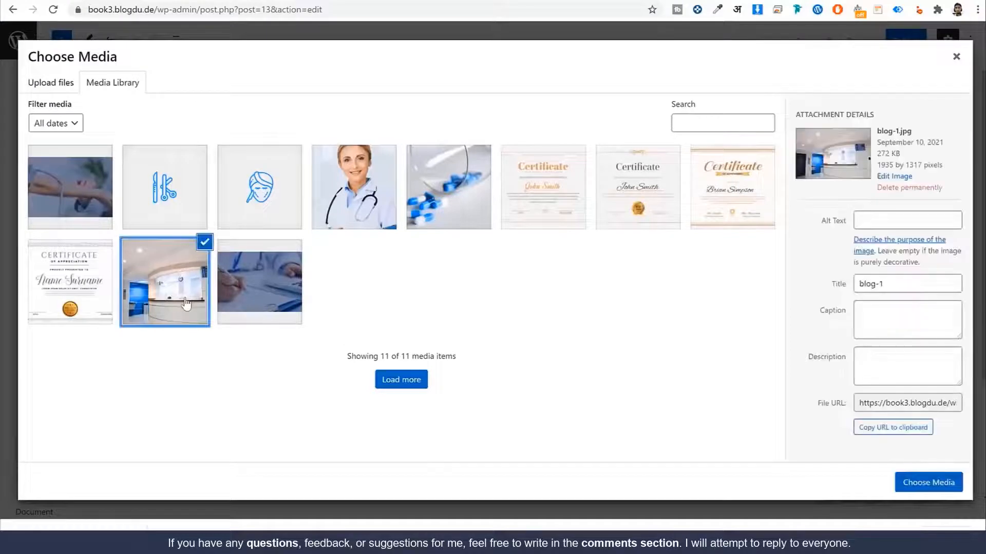
left_click(86, 183)
left_click(82, 183)
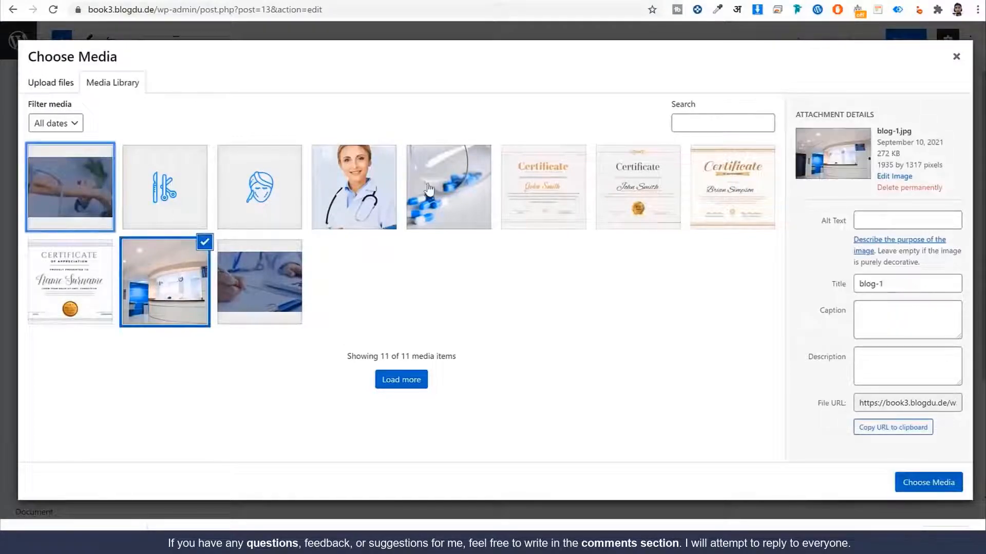
left_click(429, 188)
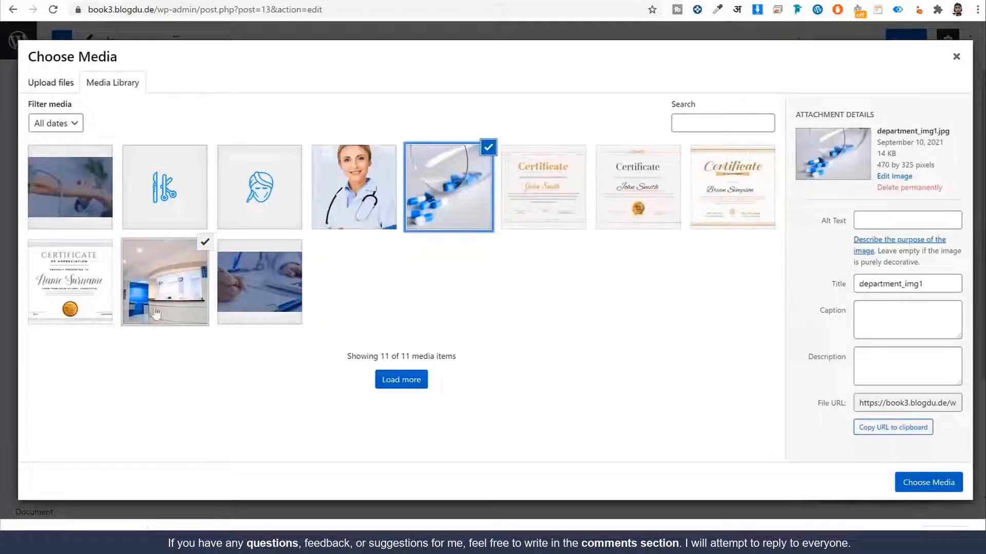
left_click(918, 477)
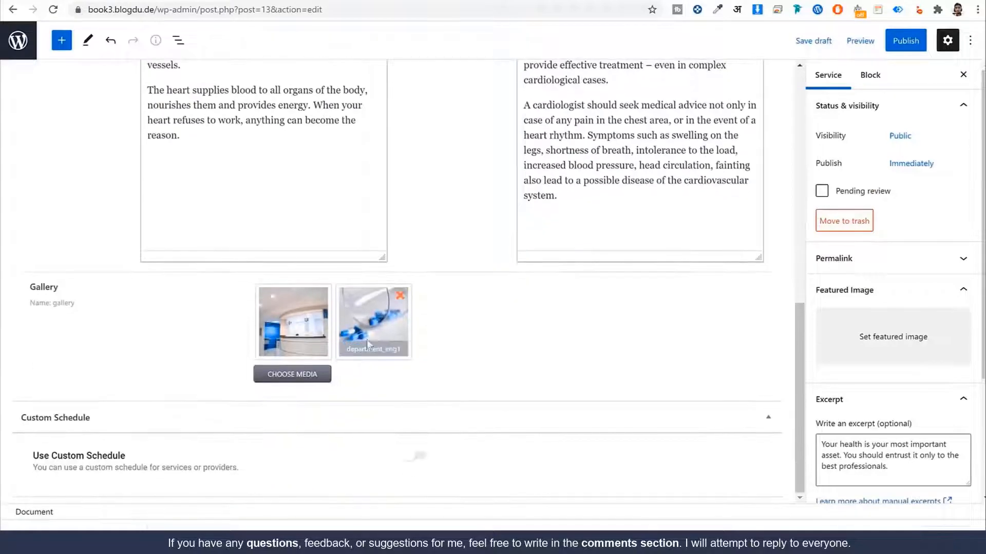
Step: Check the Related Doctors field, then start choosing the service's featured image
scroll(516, 368, "up", 10)
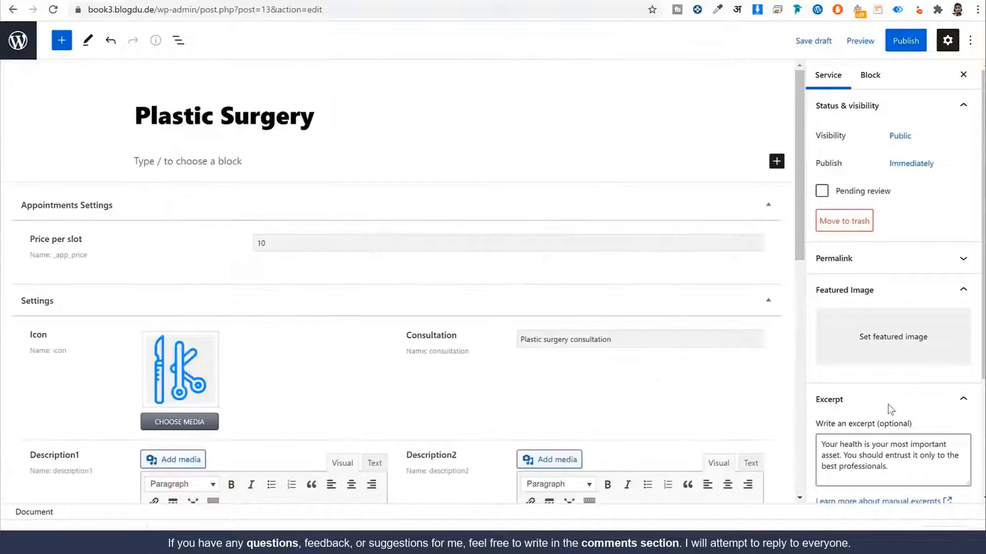
scroll(871, 382, "down", 2)
scroll(871, 382, "down", 1)
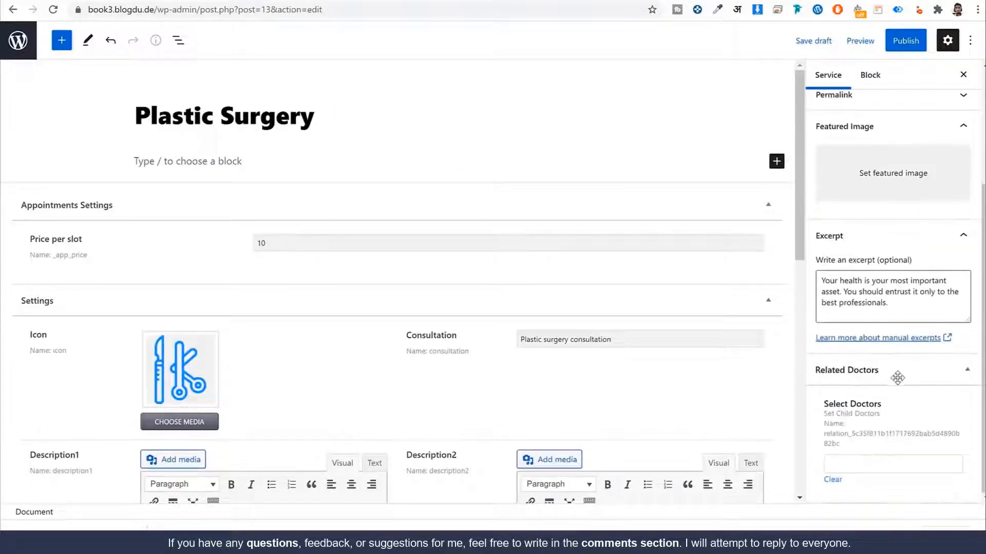
left_click(903, 466)
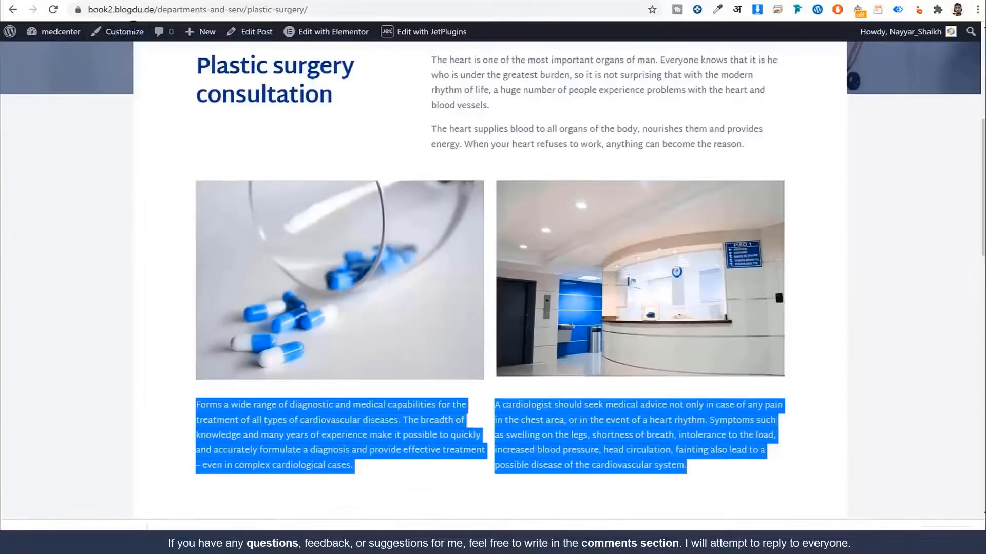
scroll(377, 292, "up", 6)
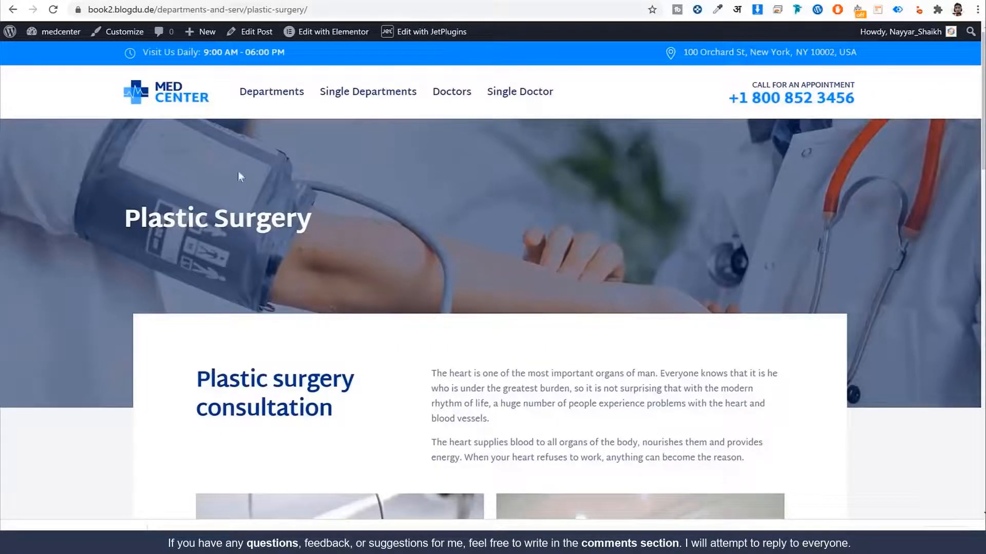
left_click_drag(128, 211, 348, 219)
left_click(348, 220)
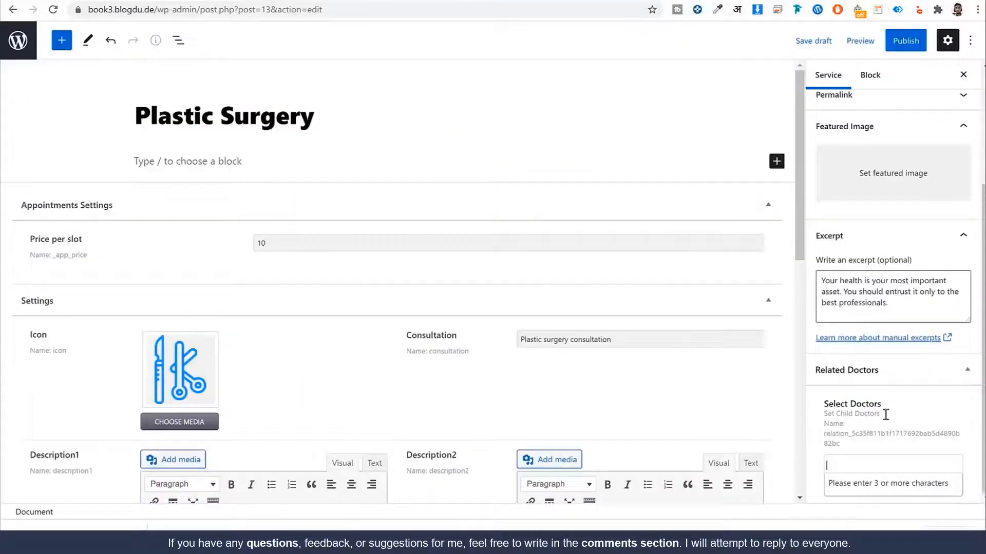
left_click(869, 185)
Step: Set Rectangle-68 as the featured image and publish the Plastic Surgery service
left_click(70, 188)
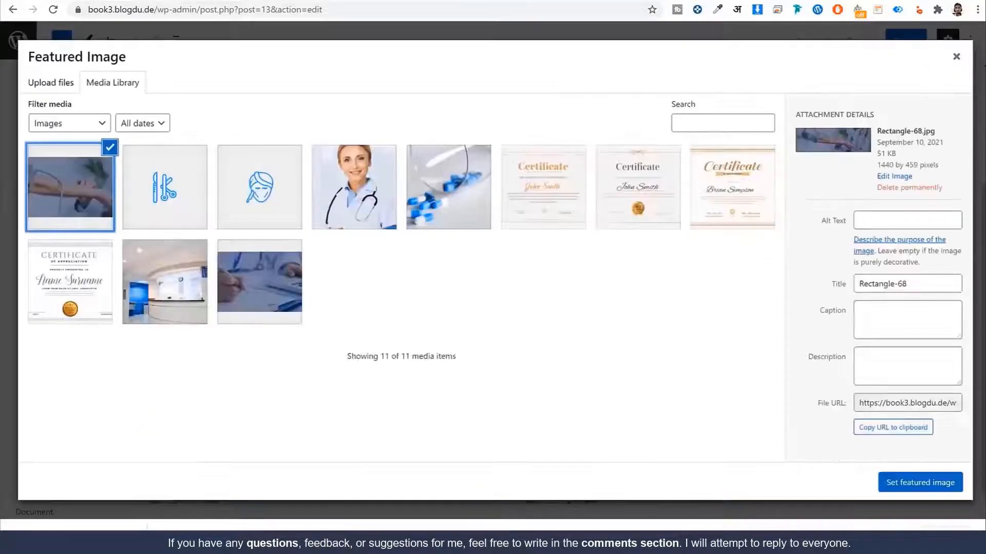
left_click(919, 483)
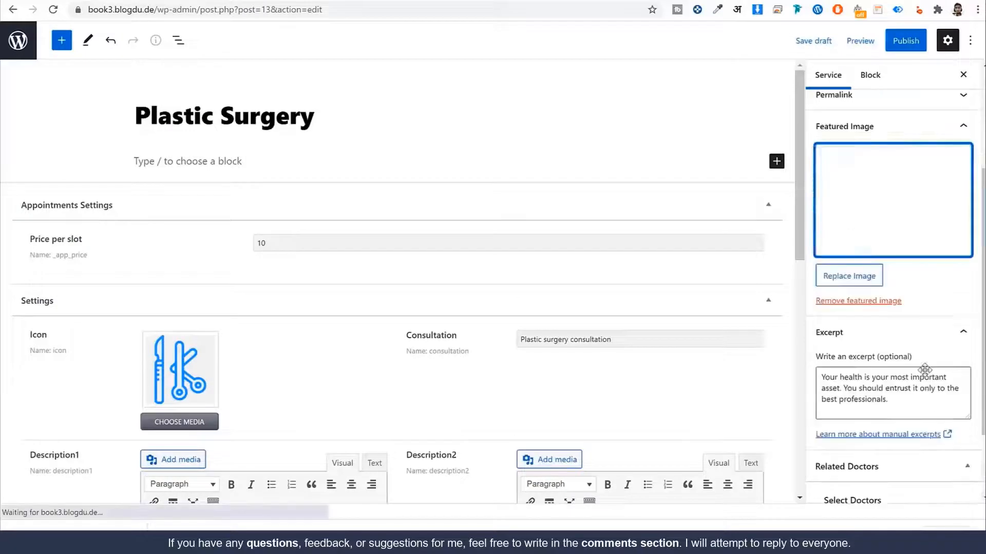
scroll(855, 262, "up", 3)
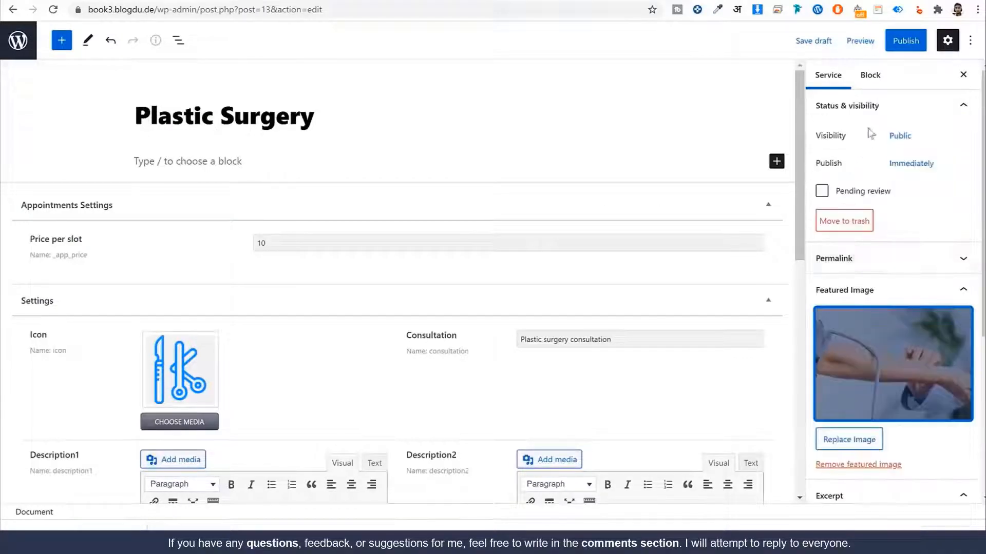
left_click(896, 44)
left_click(879, 44)
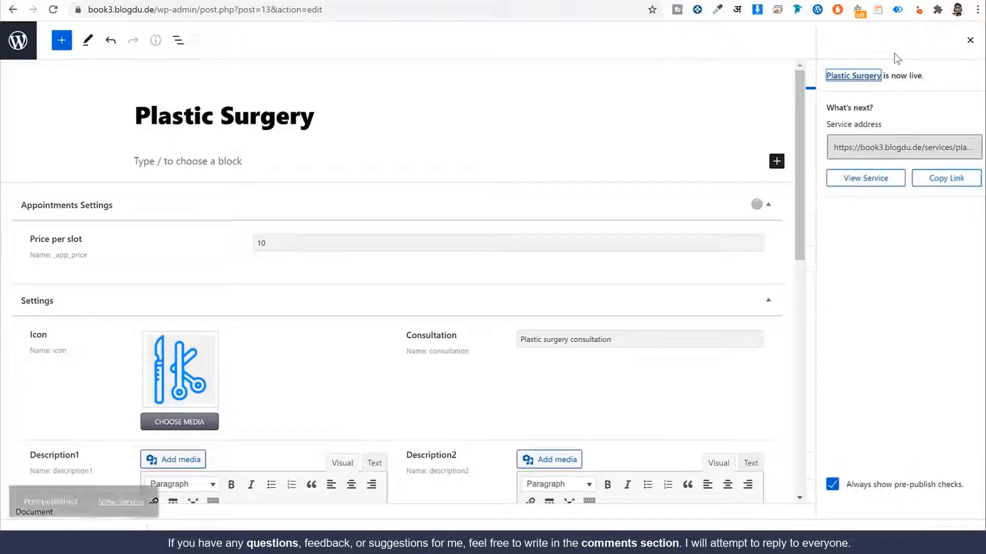
Step: From the Services list, open the Plastic Surgery live page in a new tab
left_click(12, 47)
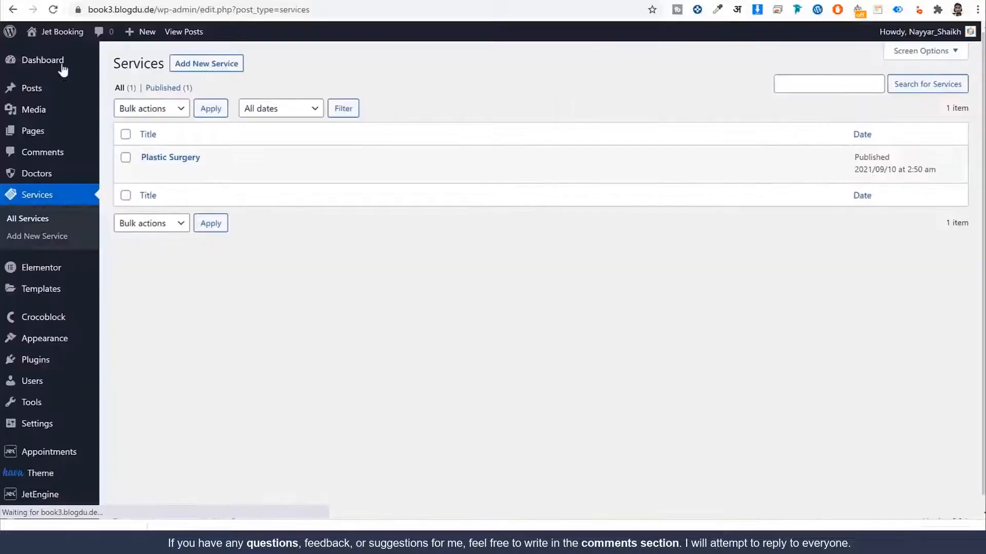
mouse_move(176, 160)
right_click(234, 172)
left_click(263, 180)
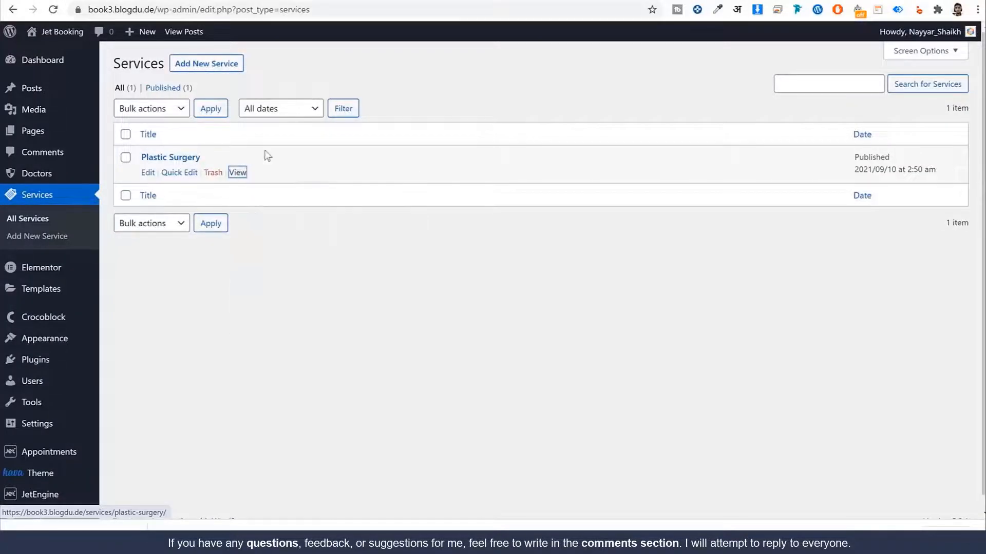
left_click(368, 1)
Step: Review the live Plastic Surgery page, then go back to the Services list
scroll(451, 223, "down", 5)
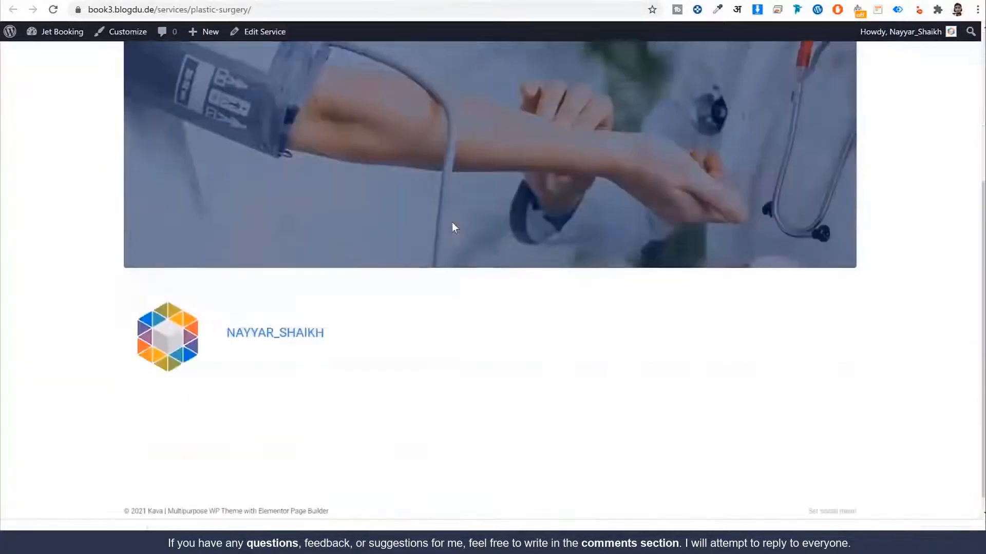
scroll(452, 223, "up", 5)
left_click_drag(126, 186, 392, 211)
left_click(415, 352)
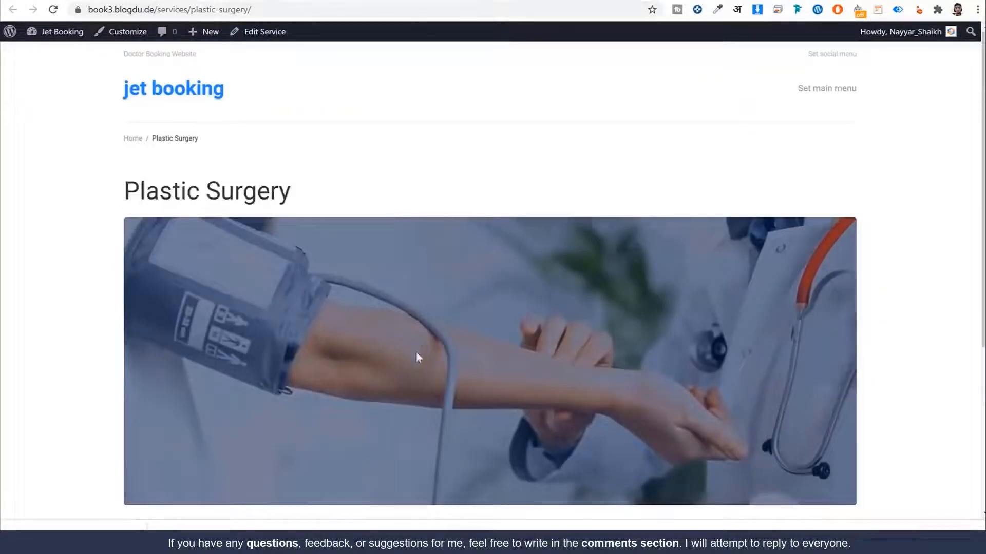
scroll(441, 288, "down", 2)
scroll(535, 259, "down", 3)
scroll(534, 260, "up", 5)
scroll(457, 205, "down", 5)
scroll(453, 195, "up", 4)
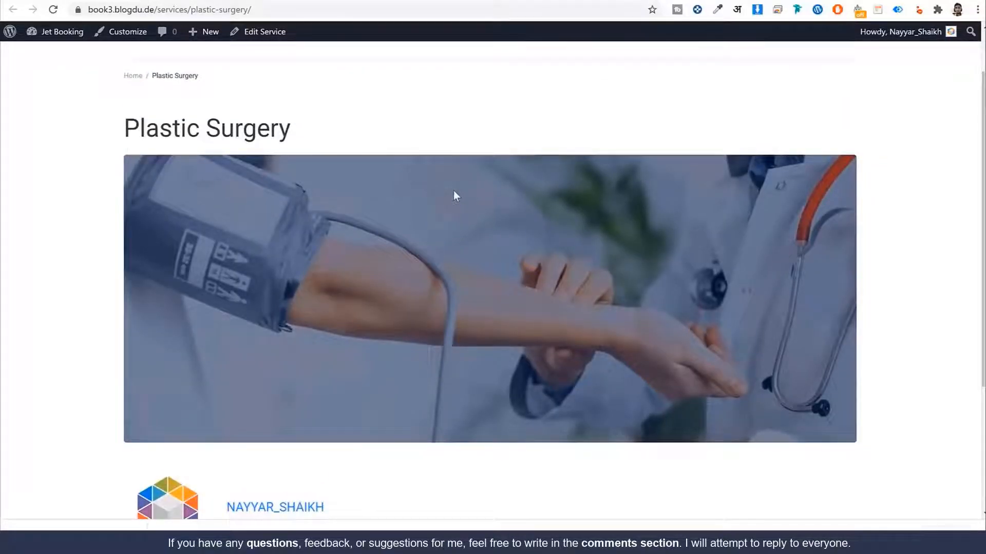
scroll(454, 191, "down", 4)
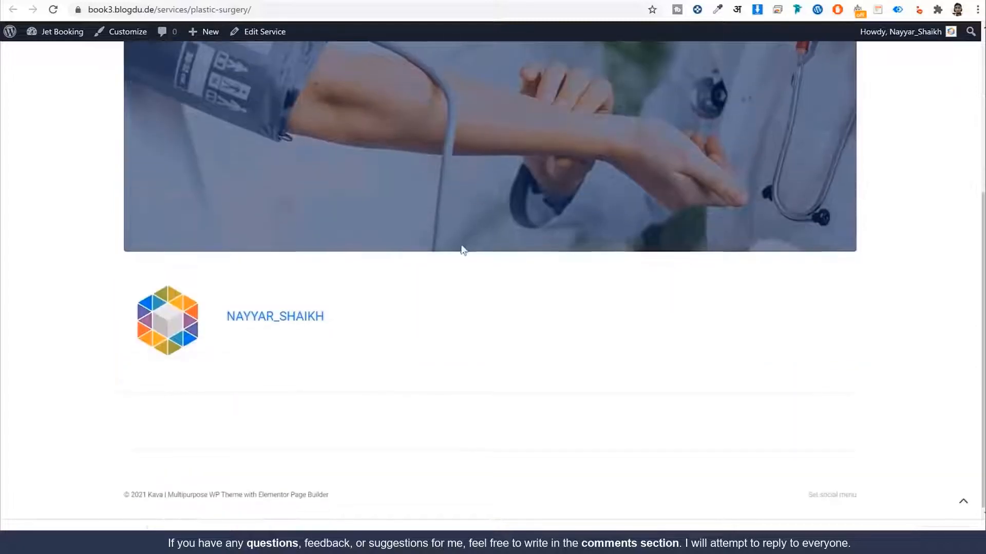
scroll(462, 248, "up", 5)
double_click(142, 188)
scroll(354, 319, "down", 5)
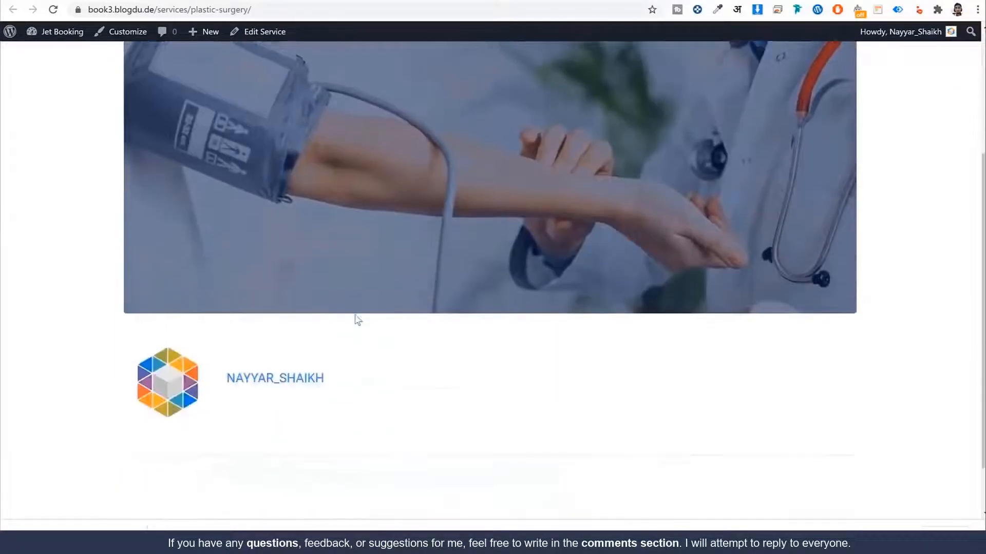
scroll(431, 360, "up", 5)
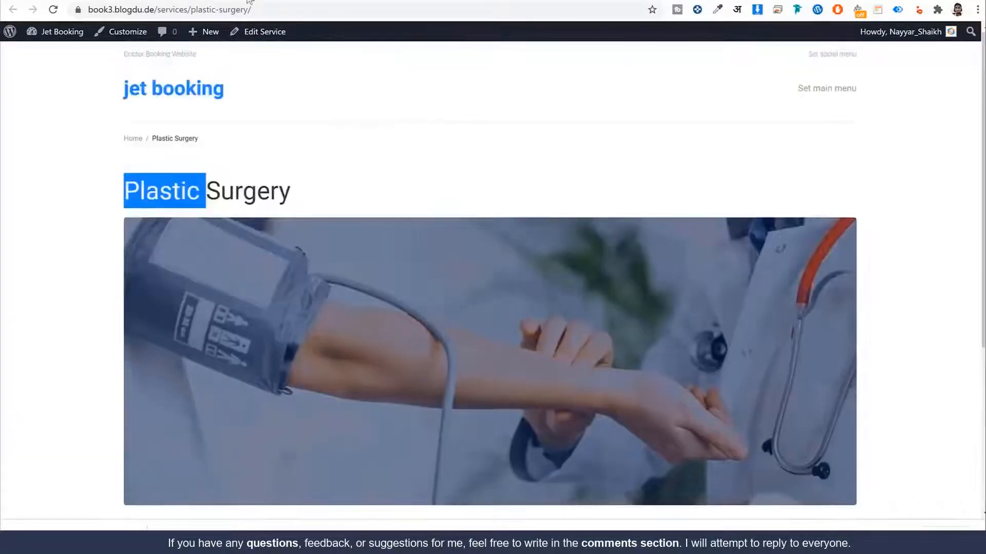
key("alt+Left")
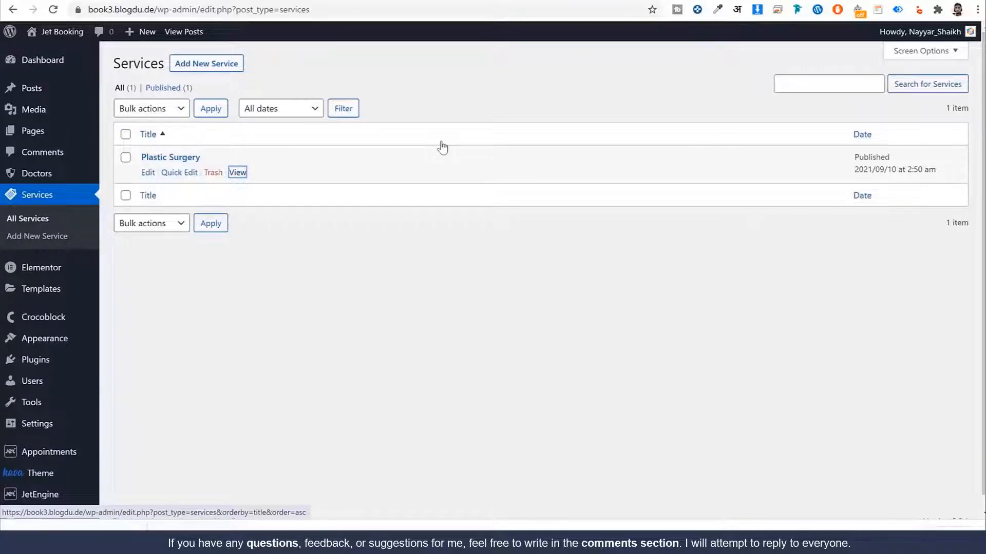
Step: Create a new doctor post titled with the sample doctor's name from the MedCenter demo page
left_click(41, 176)
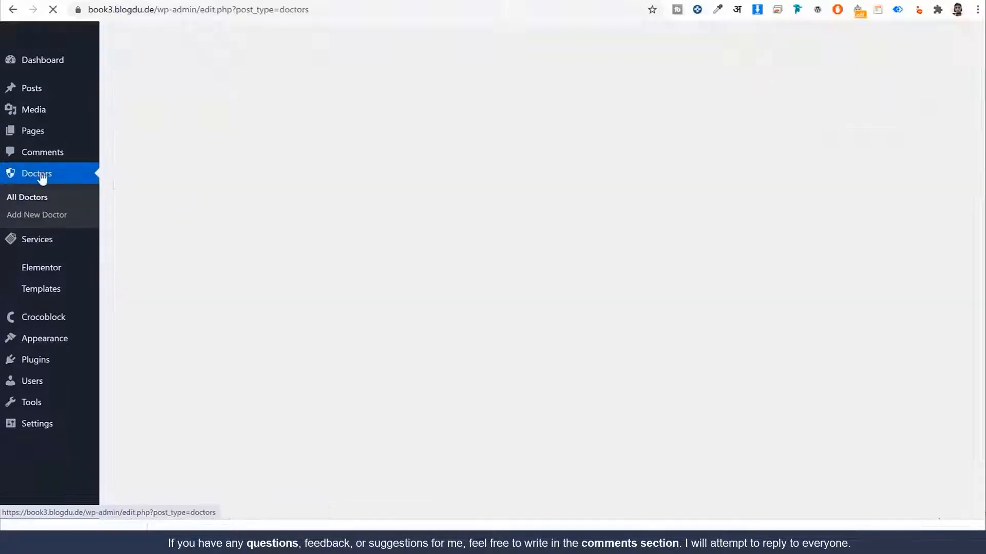
left_click(214, 62)
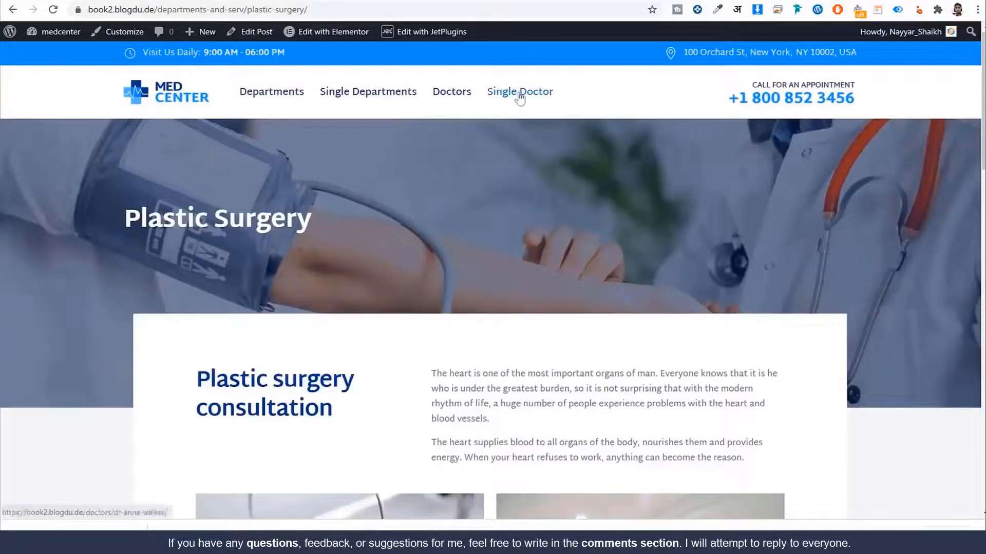
left_click(520, 98)
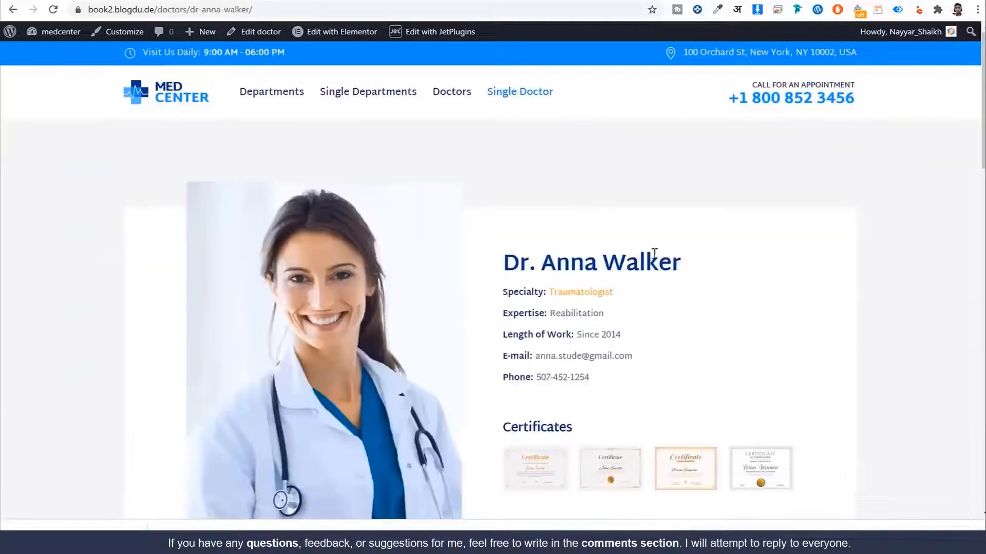
left_click_drag(683, 264, 504, 262)
key("ctrl+c")
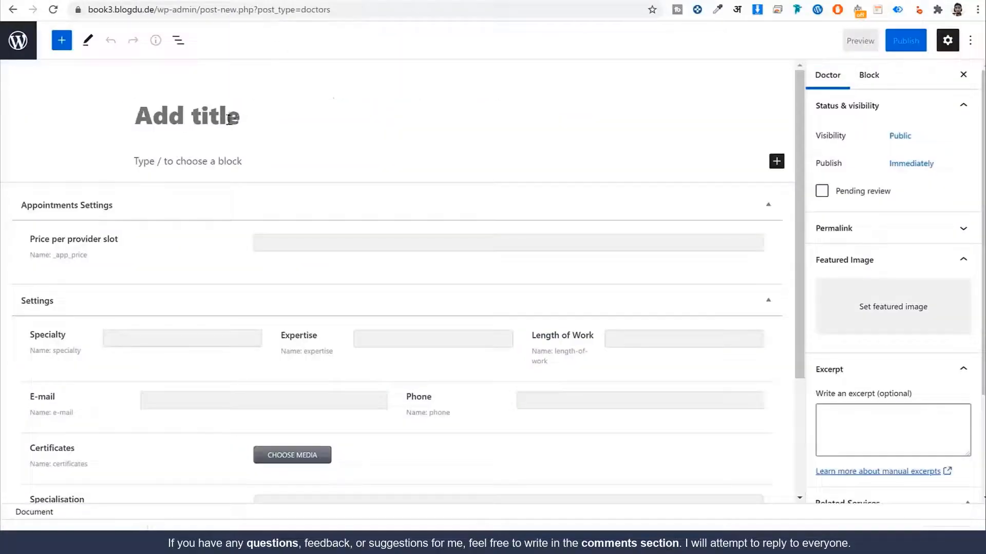
left_click(230, 110)
key("ctrl+v")
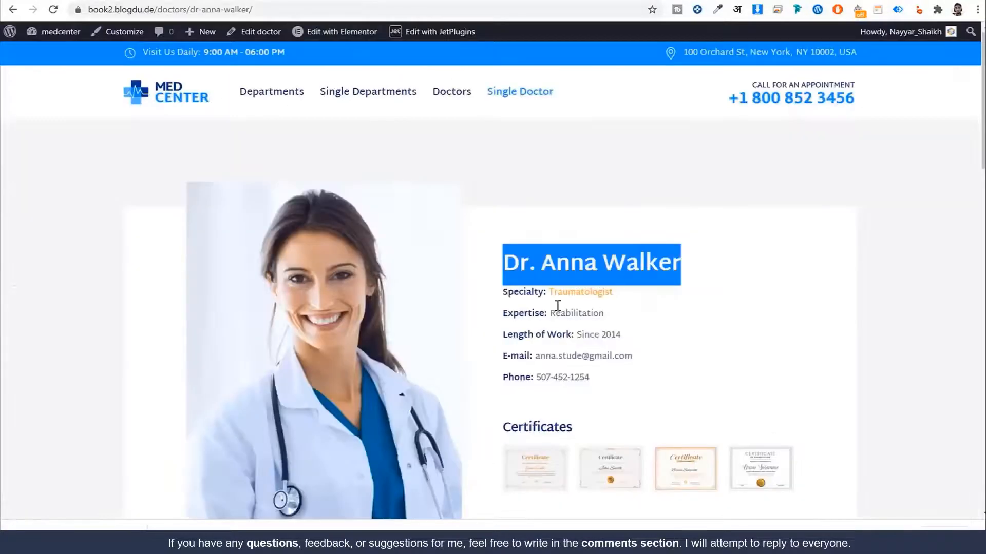
left_click_drag(548, 292, 613, 292)
key("ctrl+c")
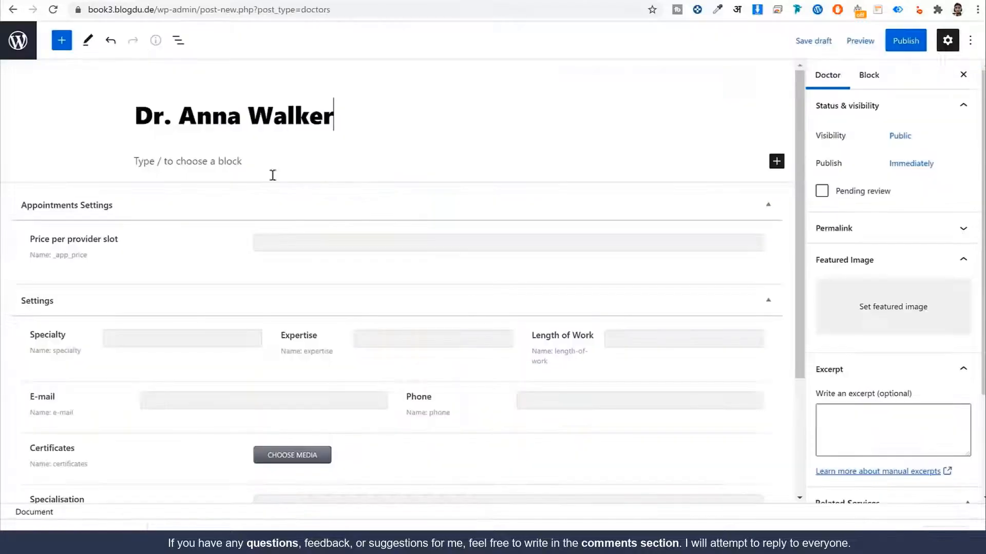
Step: Set Specialty to 'Plastic Surgery Specialist' and Expertise to 'Reabilitation'
left_click(132, 340)
key("ctrl+v")
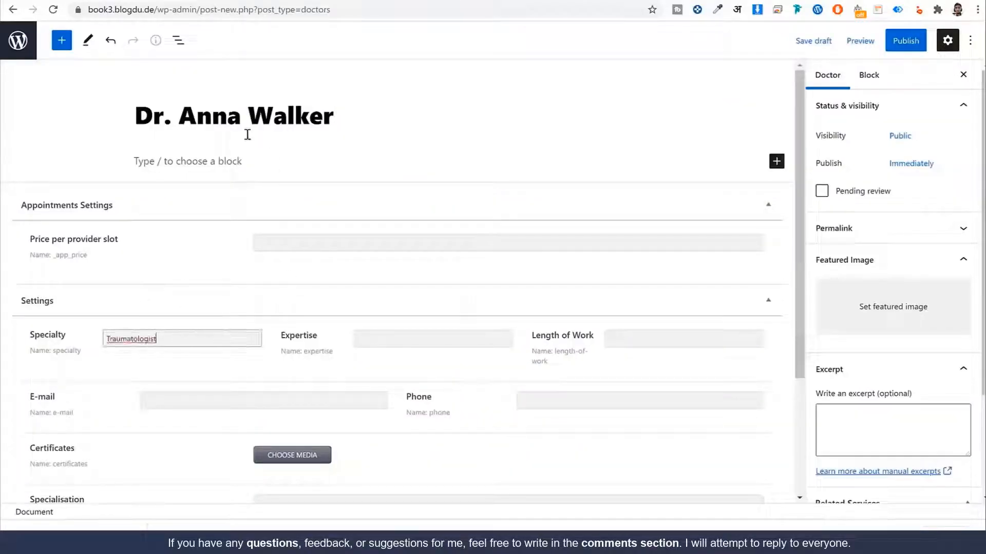
scroll(396, 274, "down", 1)
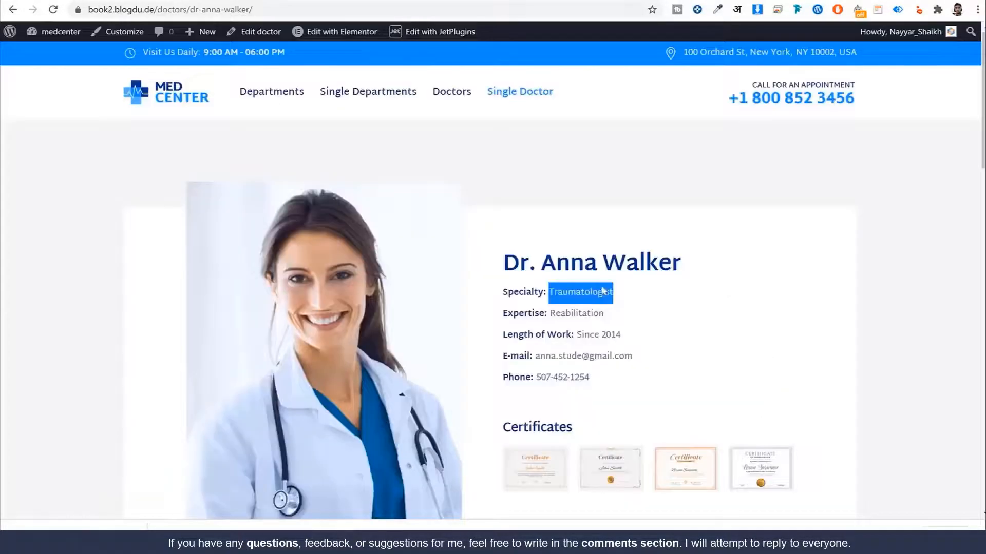
double_click(590, 315)
key("ctrl+c")
key("alt+Tab")
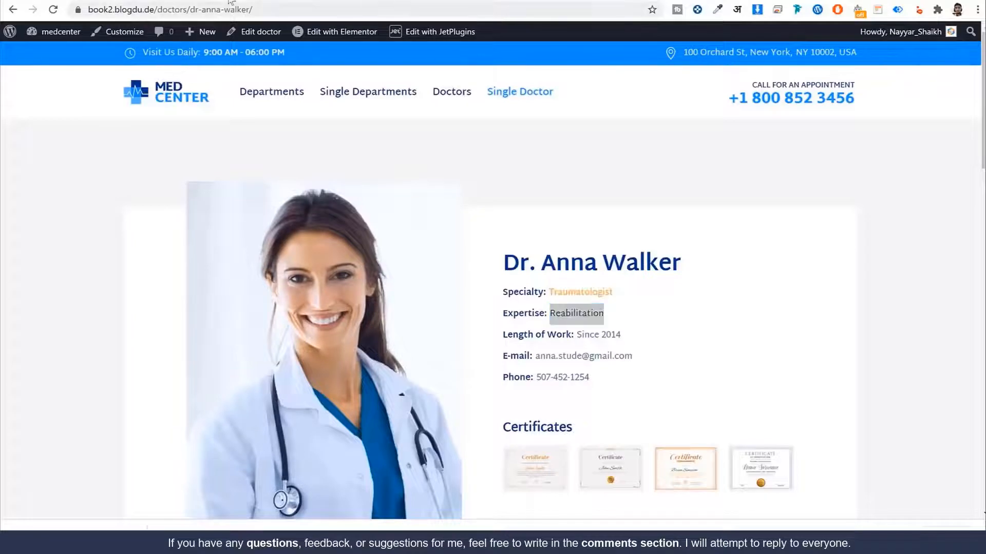
left_click(465, 271)
key("ctrl+v")
double_click(162, 276)
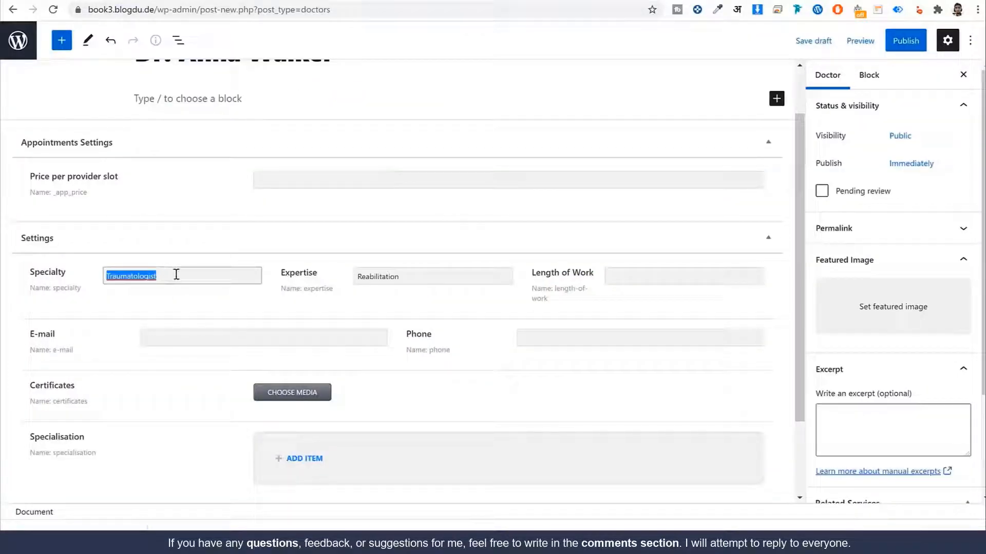
type("Plastic Sur")
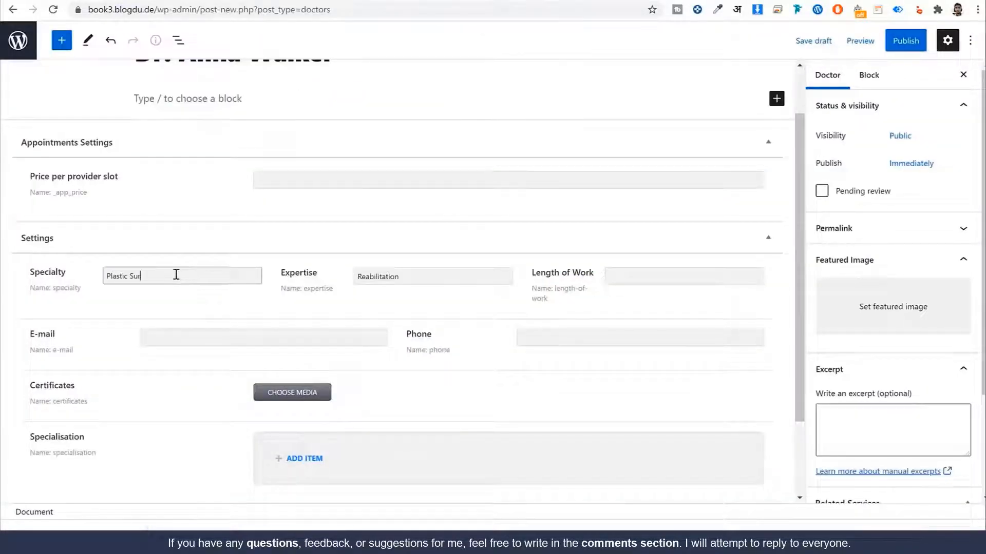
type("gery Specialist")
Step: Fill the Length of Work field with 'Since 2014'
scroll(642, 278, "up", 1)
scroll(698, 331, "down", 2)
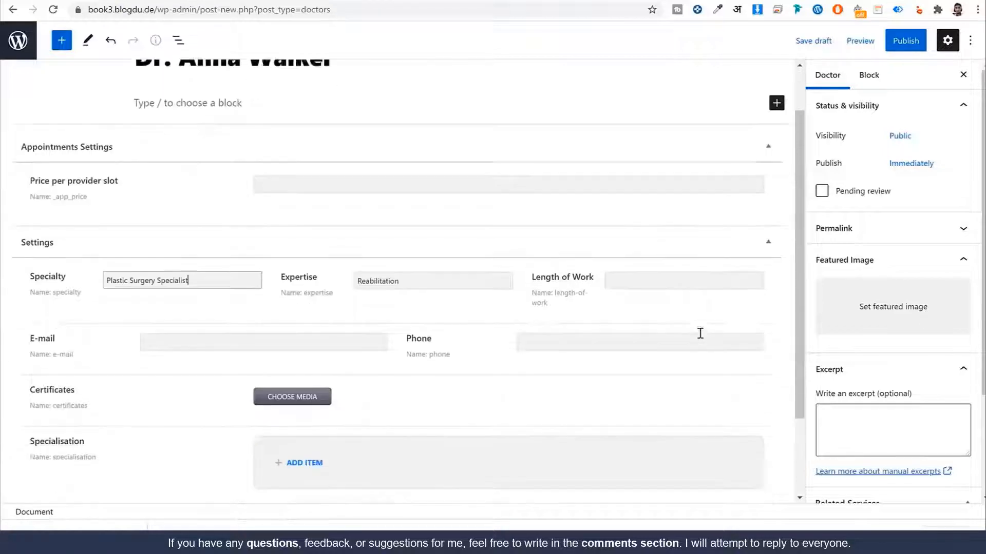
left_click(622, 221)
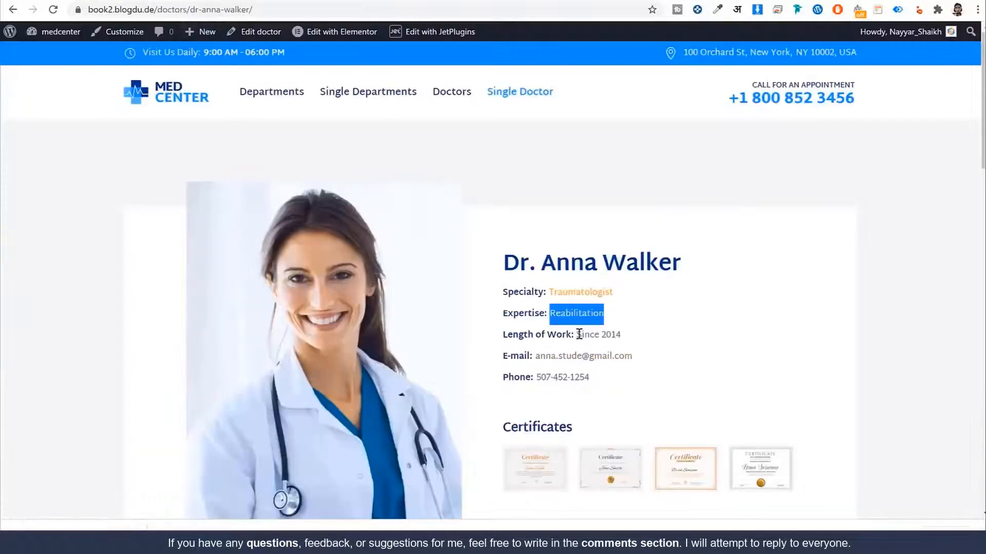
left_click_drag(577, 334, 634, 339)
key("ctrl+c")
left_click(621, 335)
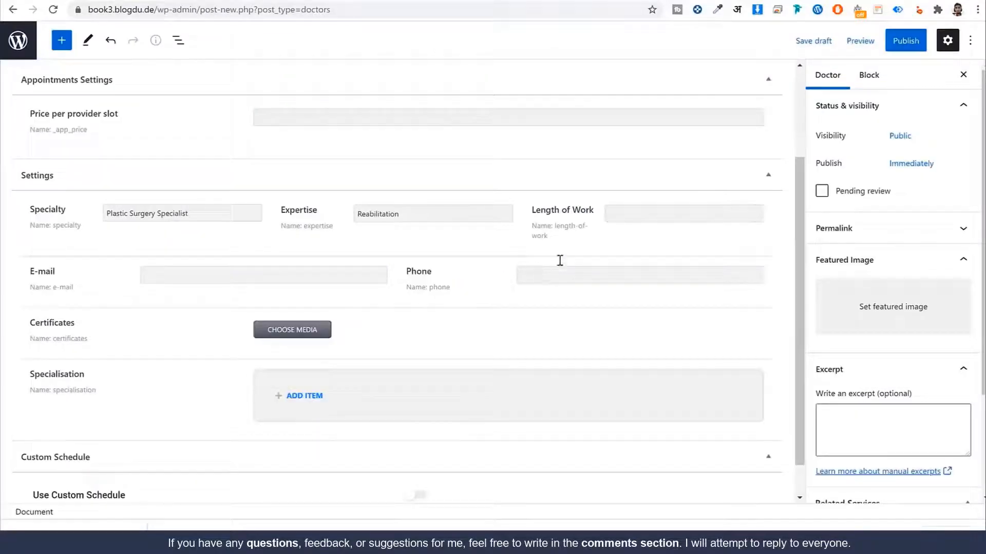
left_click(616, 216)
key("ctrl+v")
Step: Copy the sample doctor's e-mail address and phone number into the E-mail and Phone fields
scroll(276, 171, "down", 1)
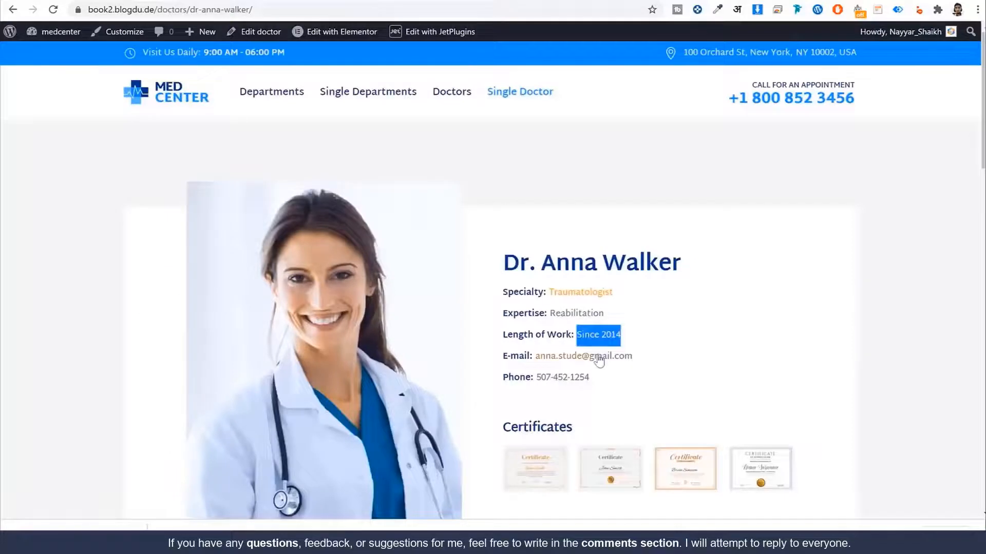
right_click(598, 356)
key("Escape")
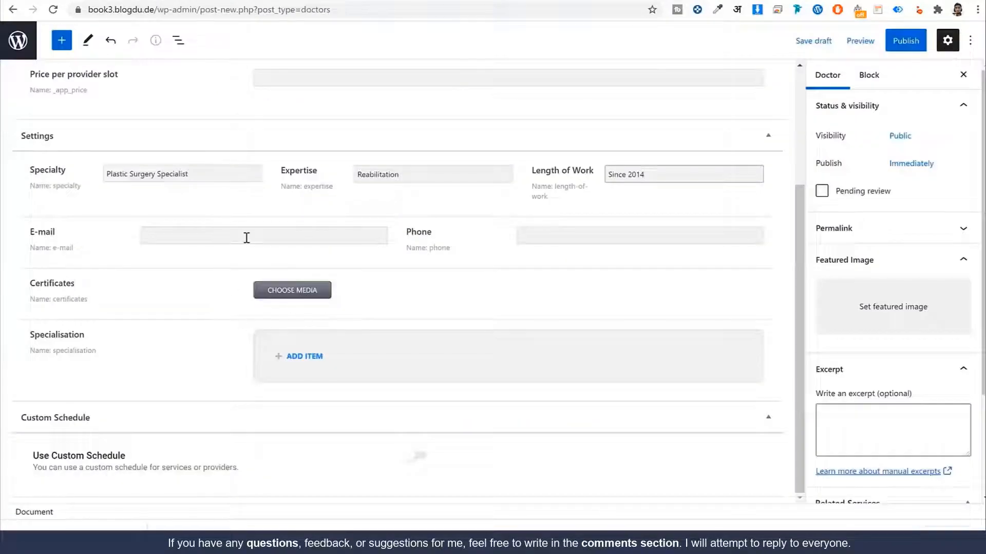
left_click(246, 237)
key("ctrl+v")
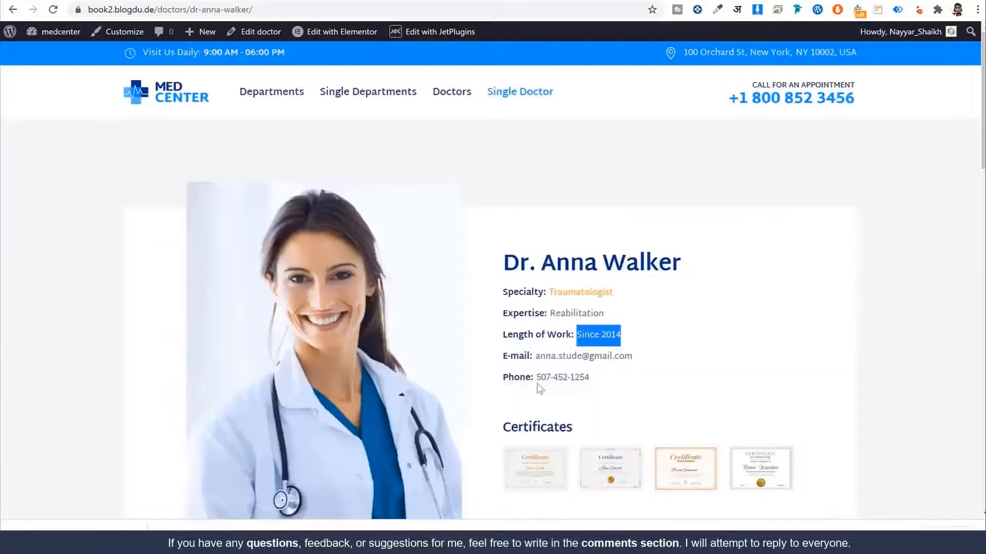
left_click_drag(591, 378, 534, 378)
key("ctrl+c")
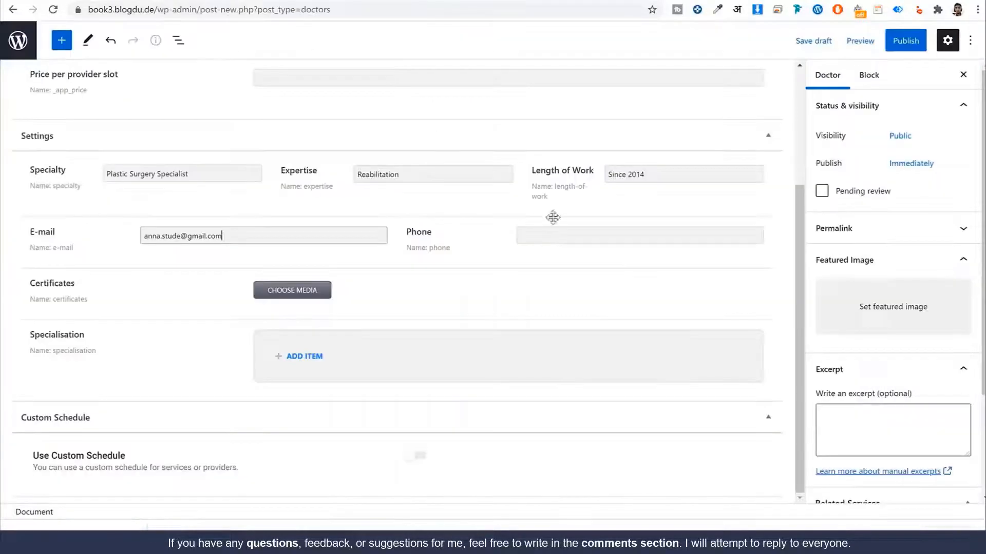
left_click(568, 232)
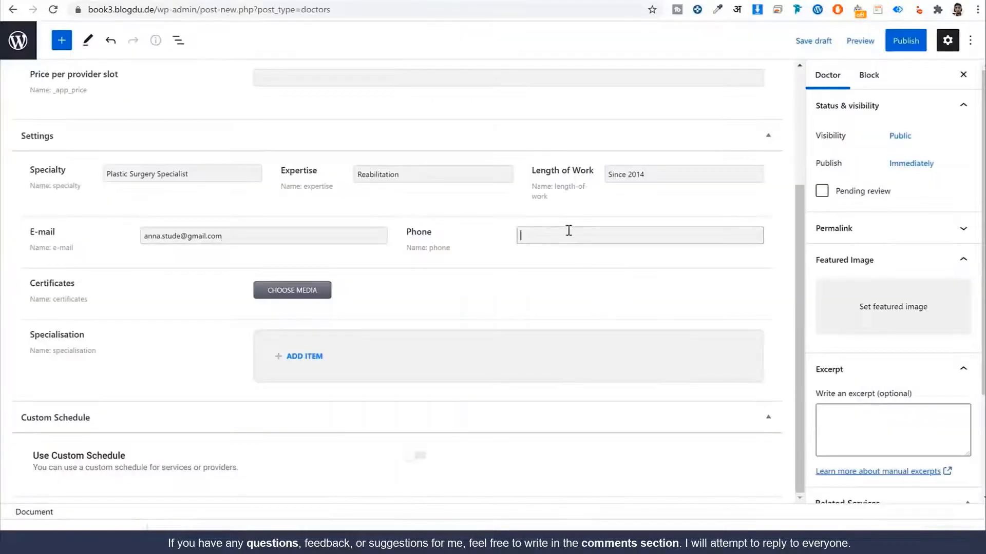
key("ctrl+v")
left_click(538, 286)
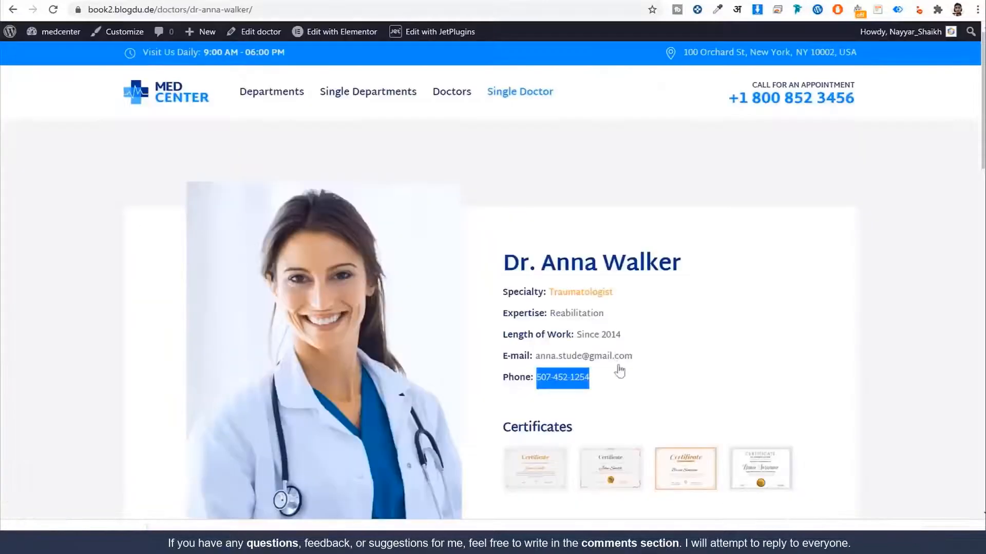
Step: Add the four certificate images to the Certificates field
scroll(621, 370, "down", 3)
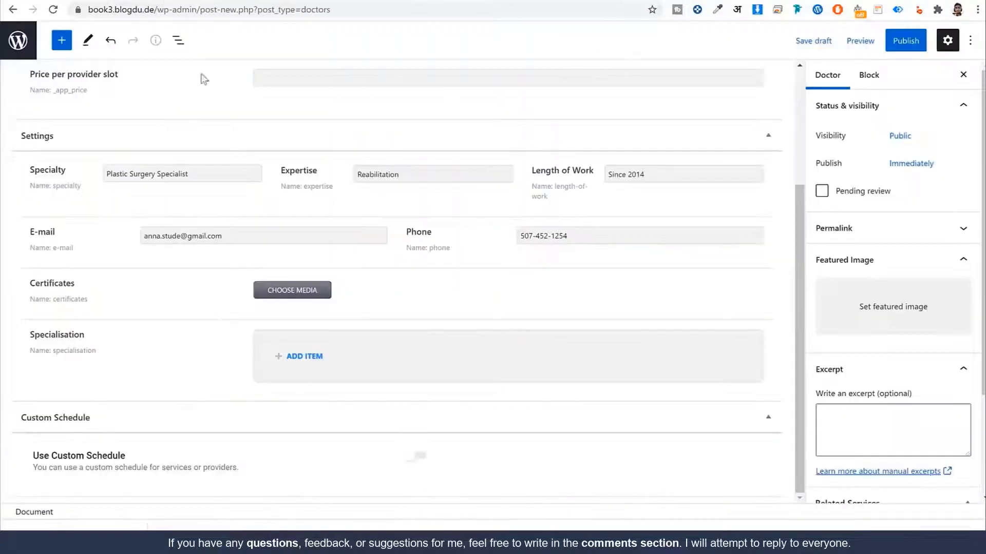
left_click(280, 291)
left_click(520, 204)
left_click(653, 195)
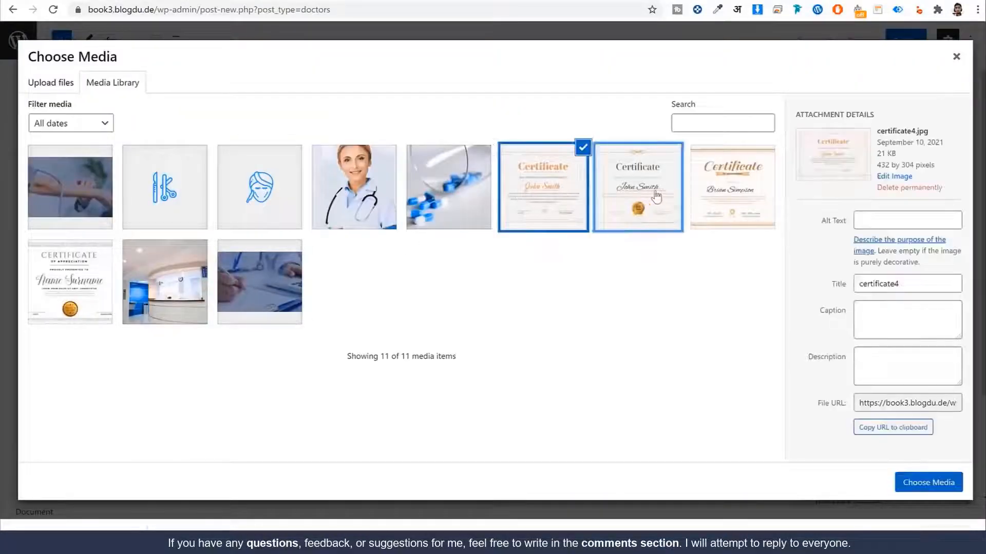
left_click(732, 195)
left_click(64, 293)
left_click(919, 491)
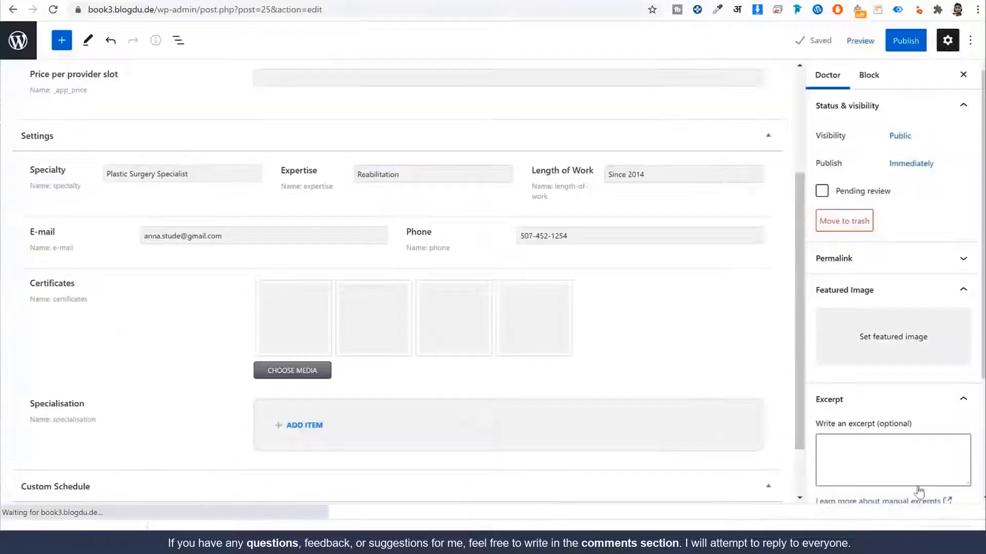
scroll(667, 396, "down", 2)
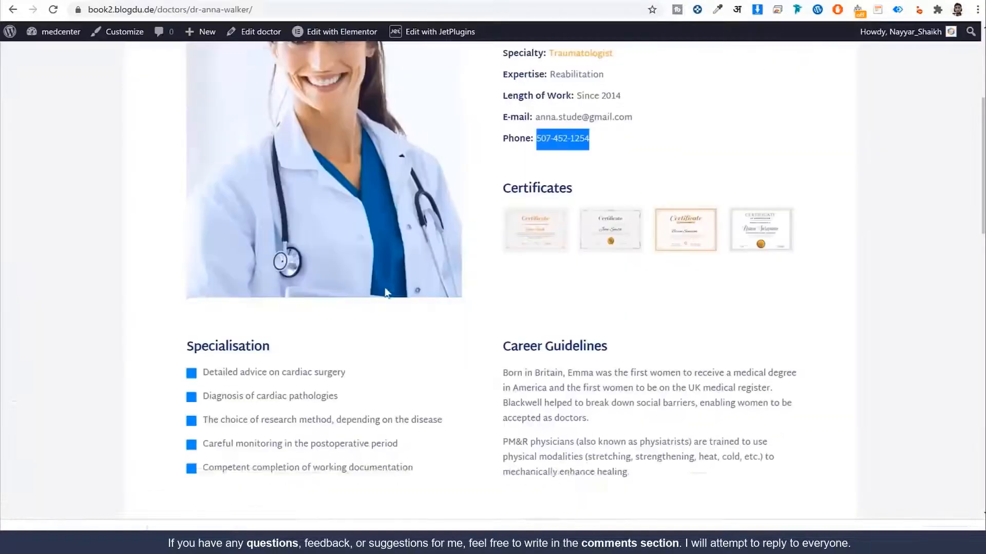
scroll(363, 246, "down", 3)
Step: Add the cardiac surgery advice and diagnosis of cardiac pathologies qualifications
left_click_drag(202, 234, 324, 239)
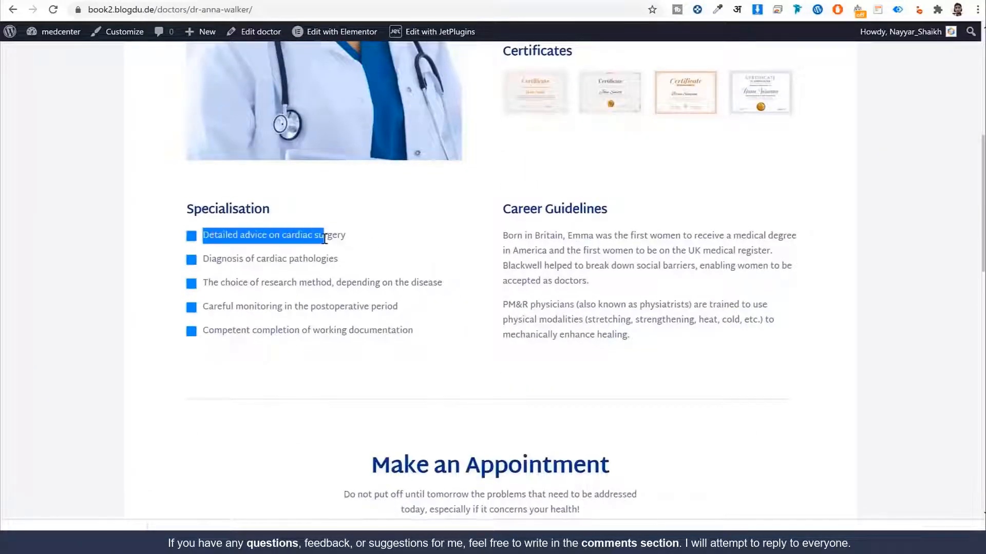
triple_click(325, 238)
key("ctrl+c")
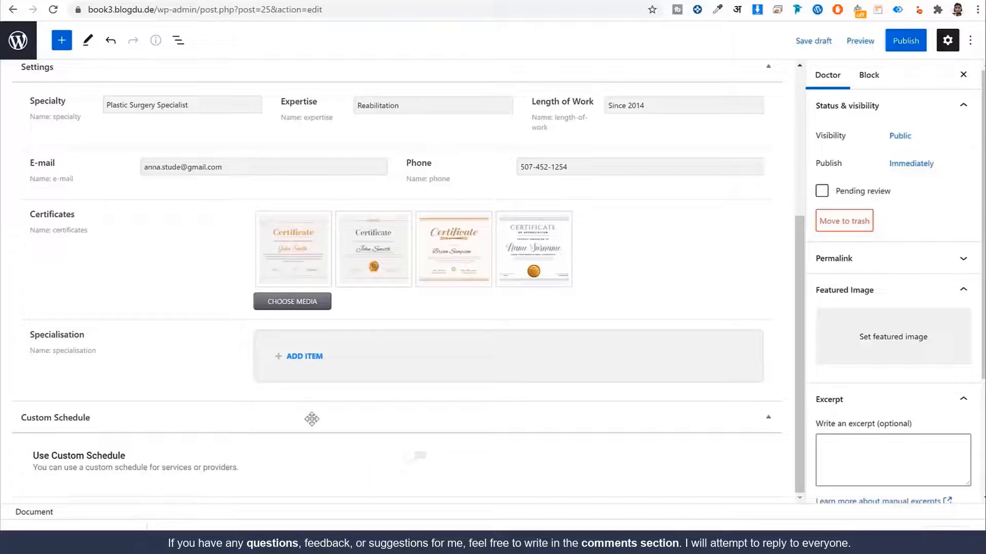
left_click(307, 358)
left_click(380, 412)
key("ctrl+v")
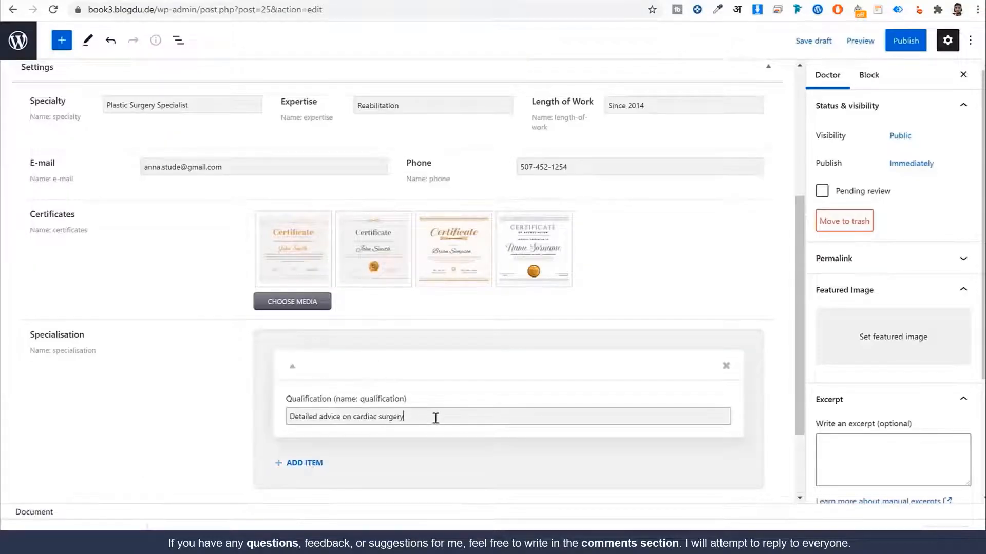
scroll(433, 417, "down", 2)
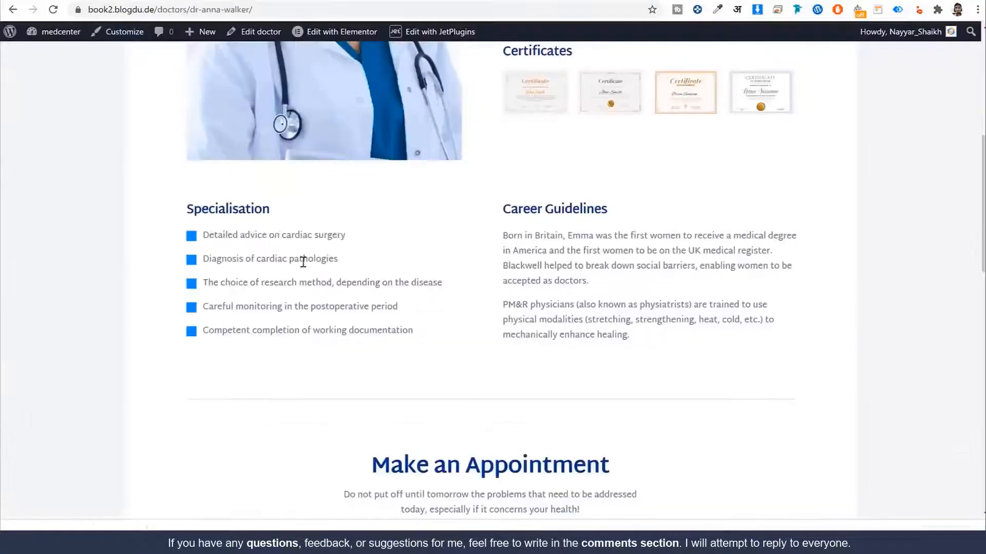
triple_click(302, 262)
key("ctrl+c")
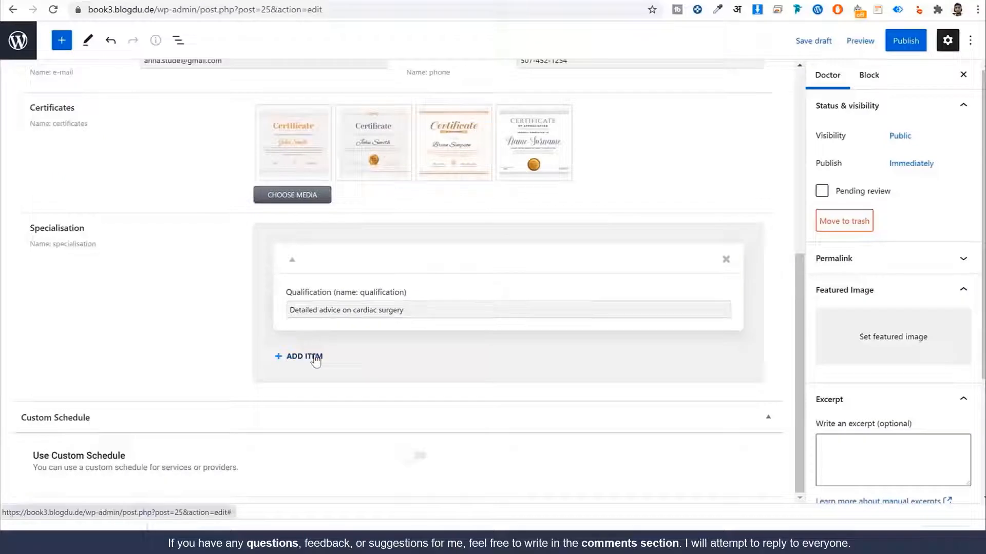
left_click(308, 358)
left_click(351, 412)
key("ctrl+v")
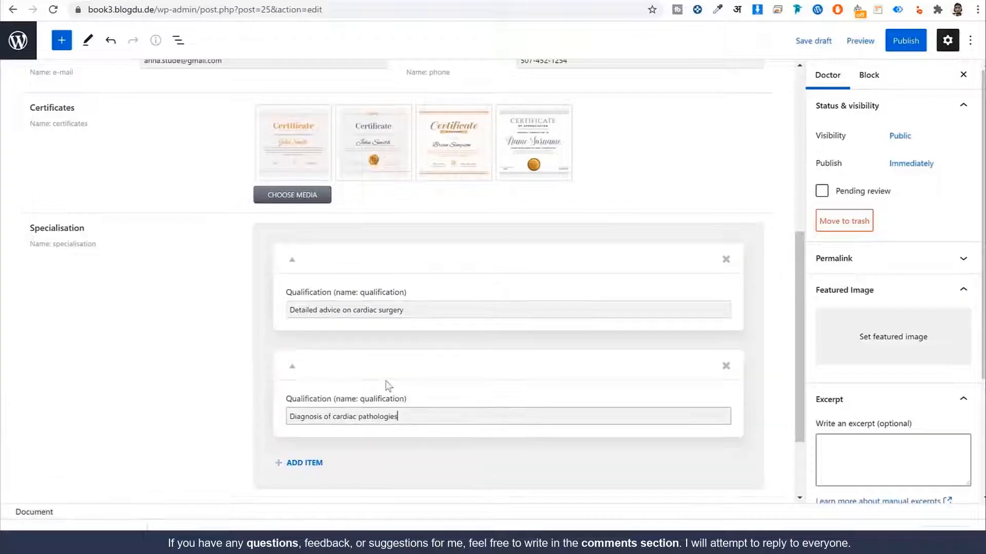
Step: Add the research method and postoperative monitoring qualifications
scroll(352, 412, "down", 2)
left_click(308, 356)
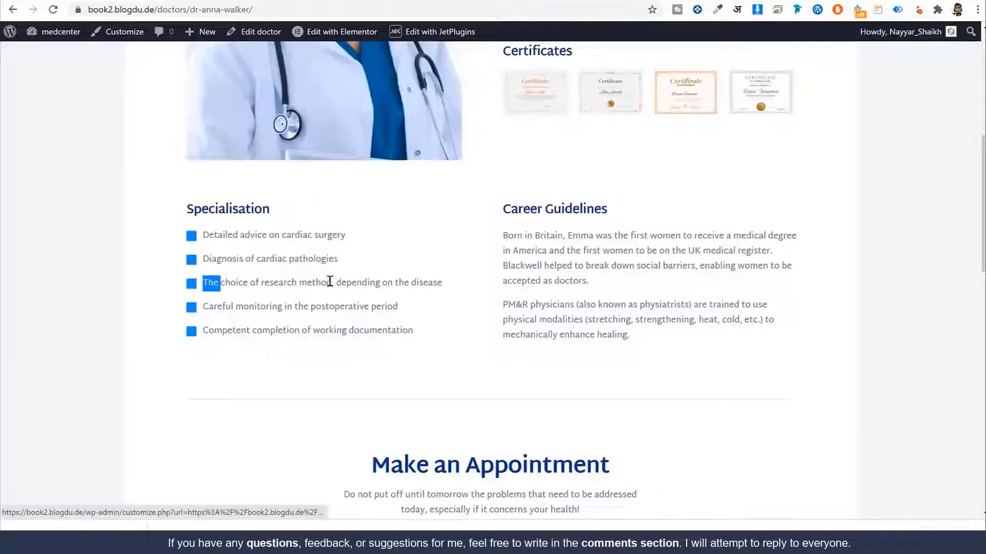
triple_click(330, 282)
key("ctrl+c")
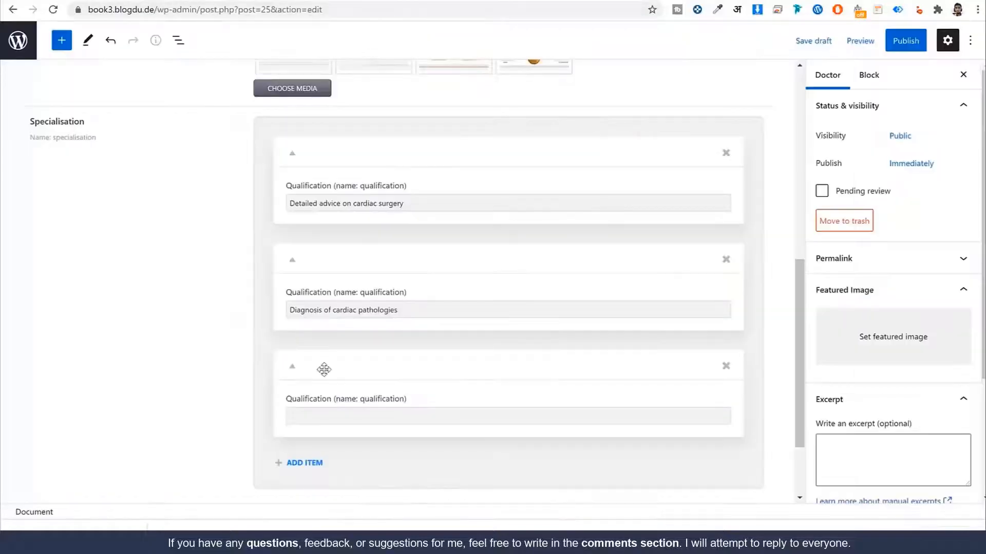
left_click(323, 418)
key("ctrl+v")
left_click(304, 461)
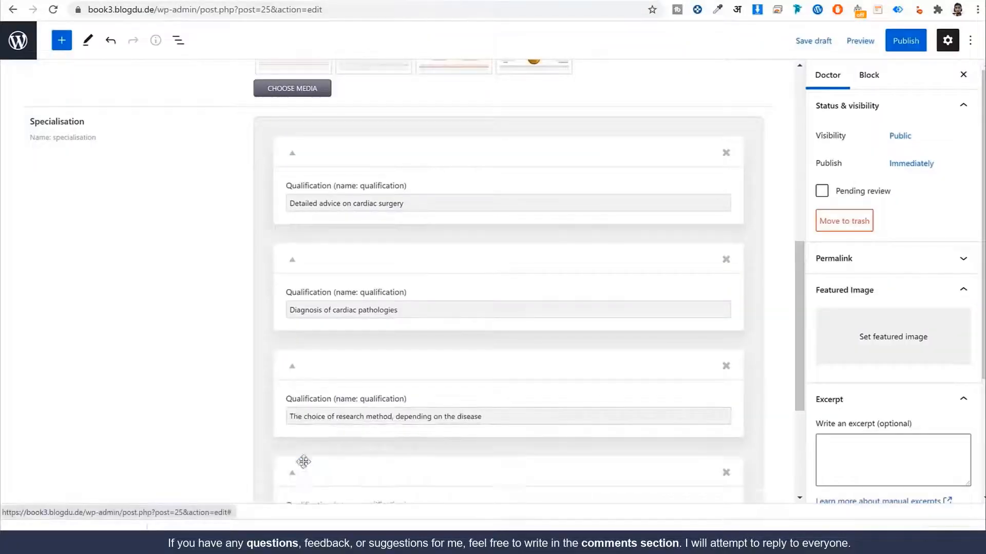
scroll(354, 340, "down", 3)
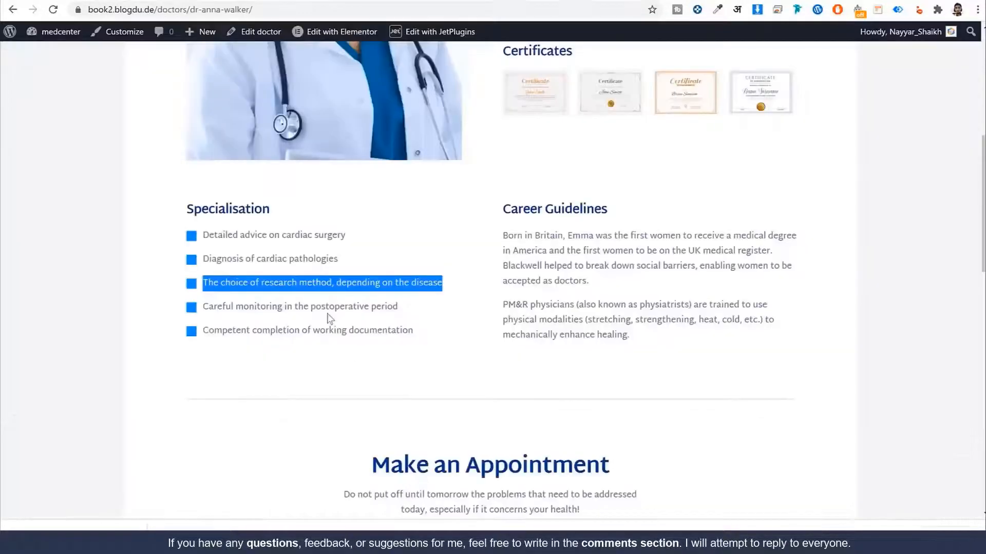
left_click_drag(399, 307, 203, 306)
key("ctrl+c")
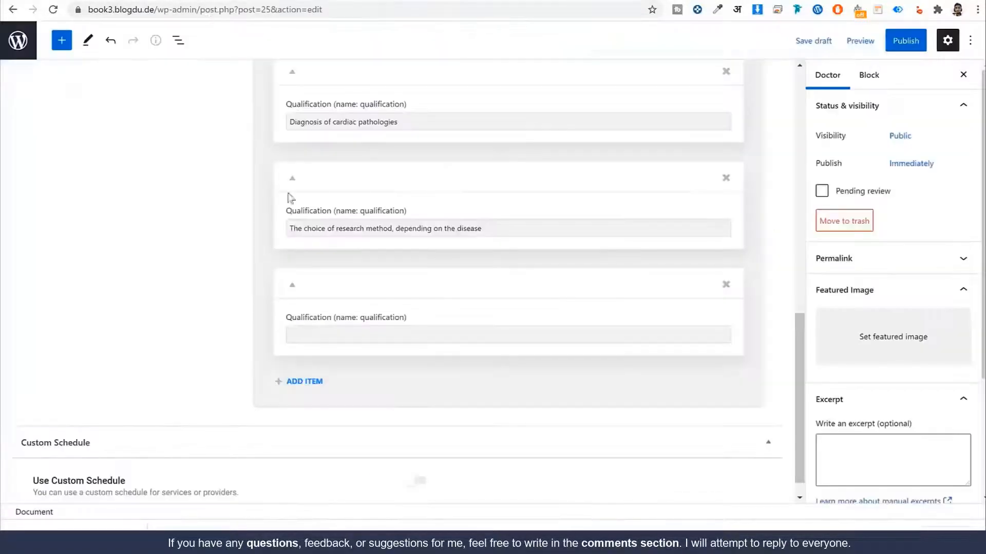
left_click(367, 336)
key("ctrl+v")
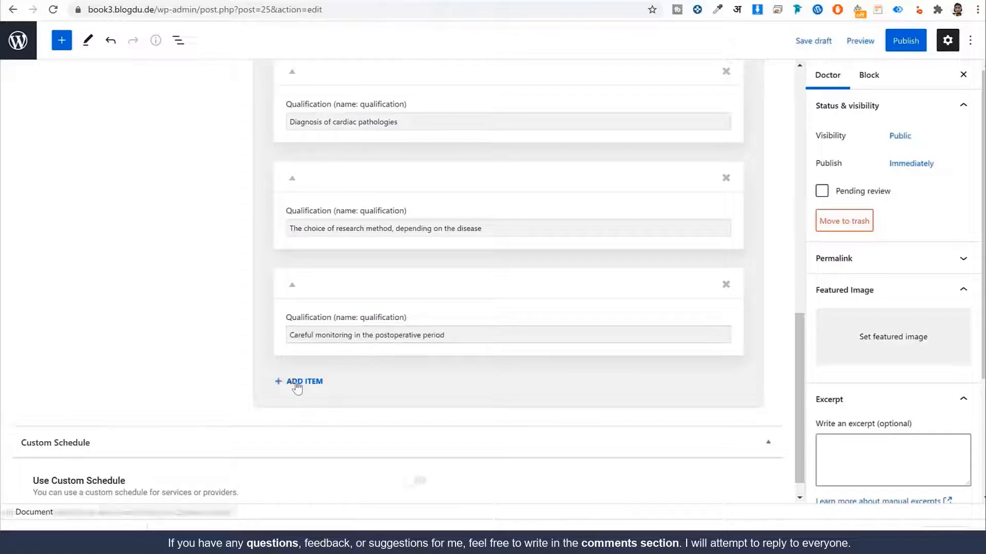
Step: Add the working documentation line as the fifth qualification
left_click(300, 380)
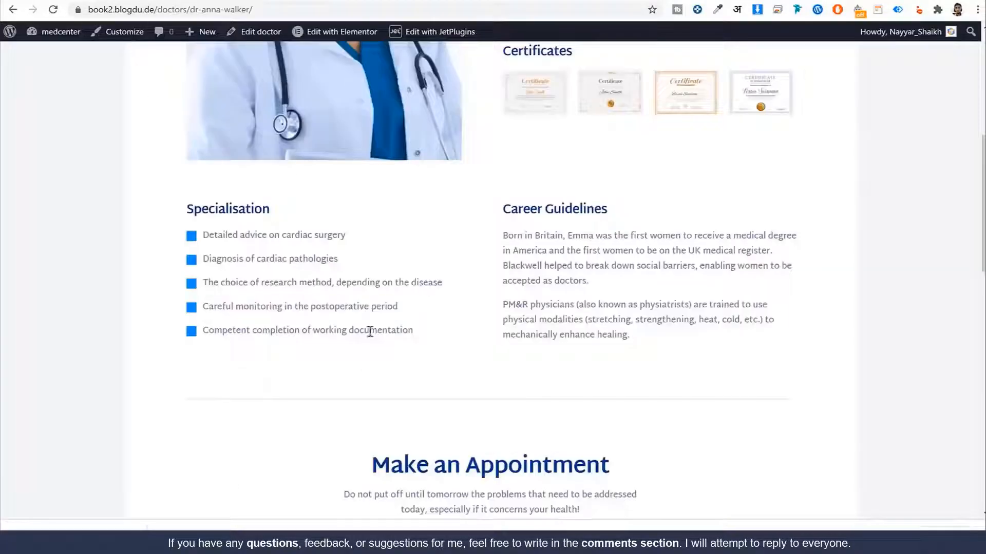
triple_click(371, 331)
key("ctrl+c")
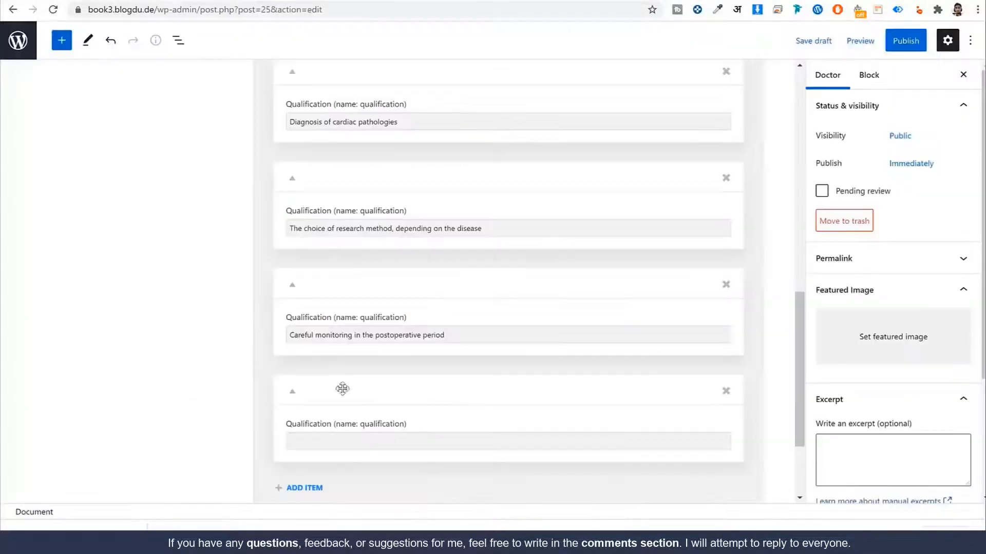
left_click(337, 438)
key("ctrl+v")
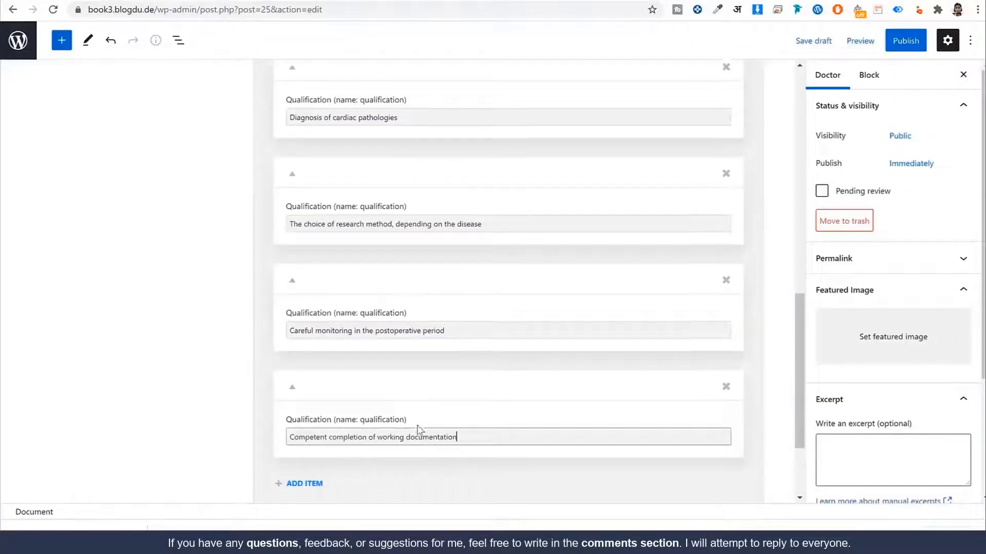
scroll(417, 425, "down", 3)
scroll(417, 426, "up", 15)
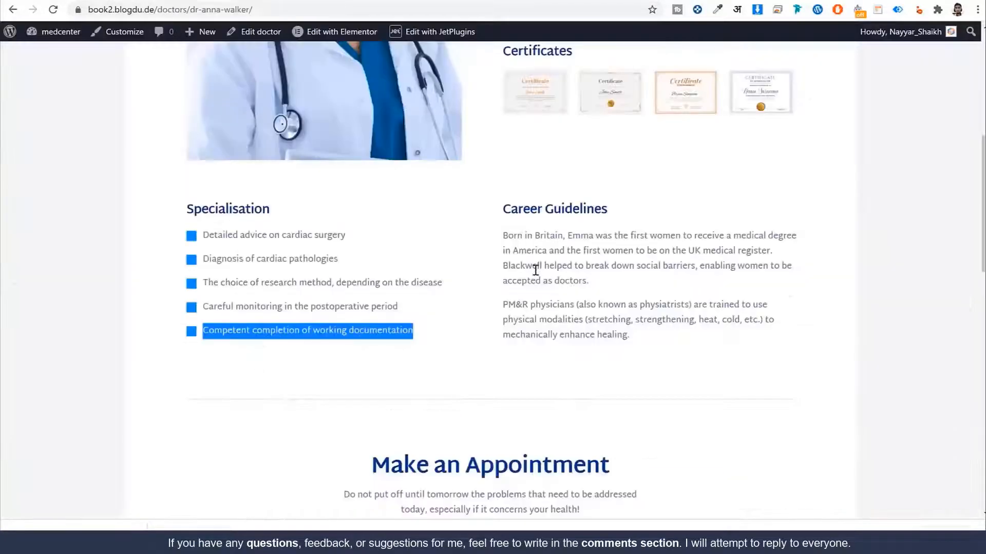
Step: Paste both Career Guidelines paragraphs into the doctor post's body
triple_click(535, 271)
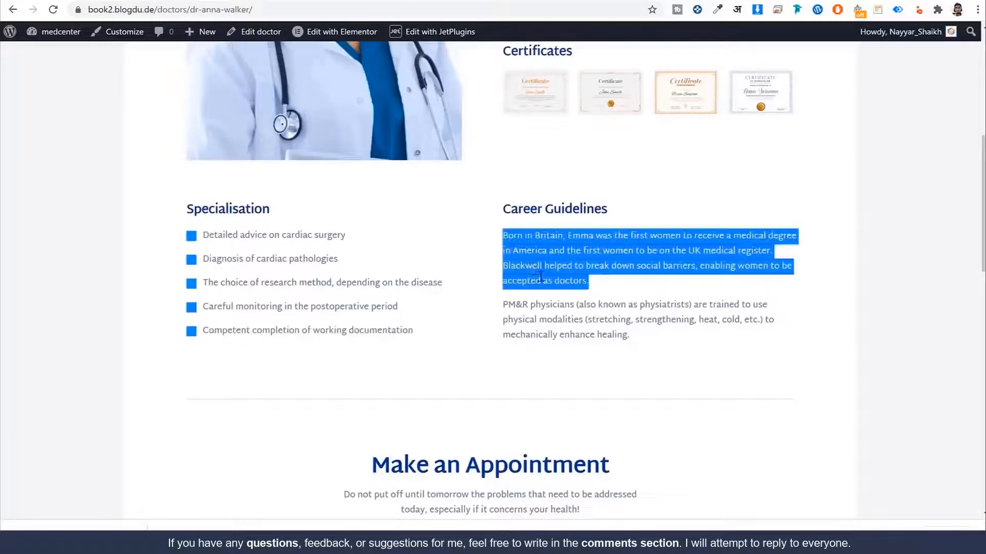
left_click(614, 322)
left_click_drag(639, 347, 503, 241)
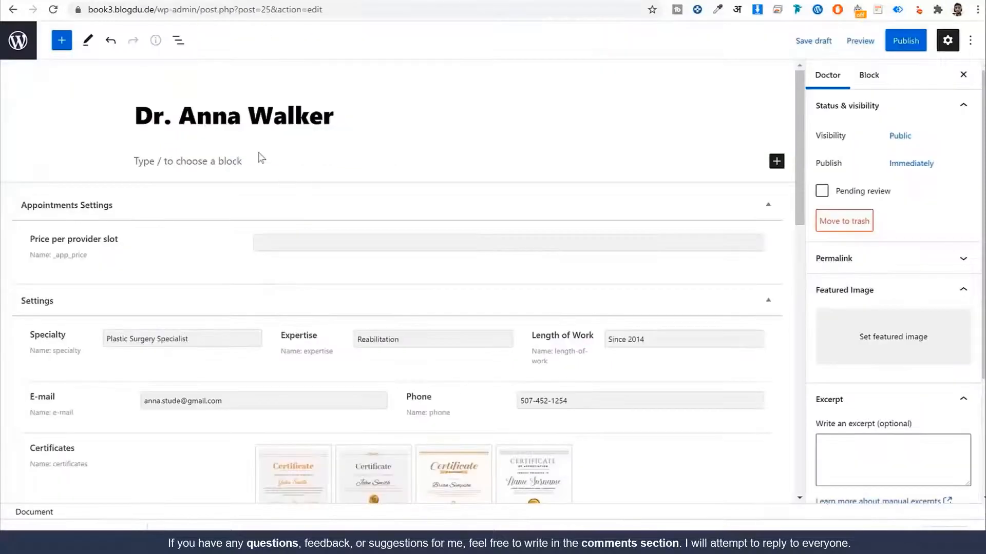
left_click(254, 160)
key("ctrl+v")
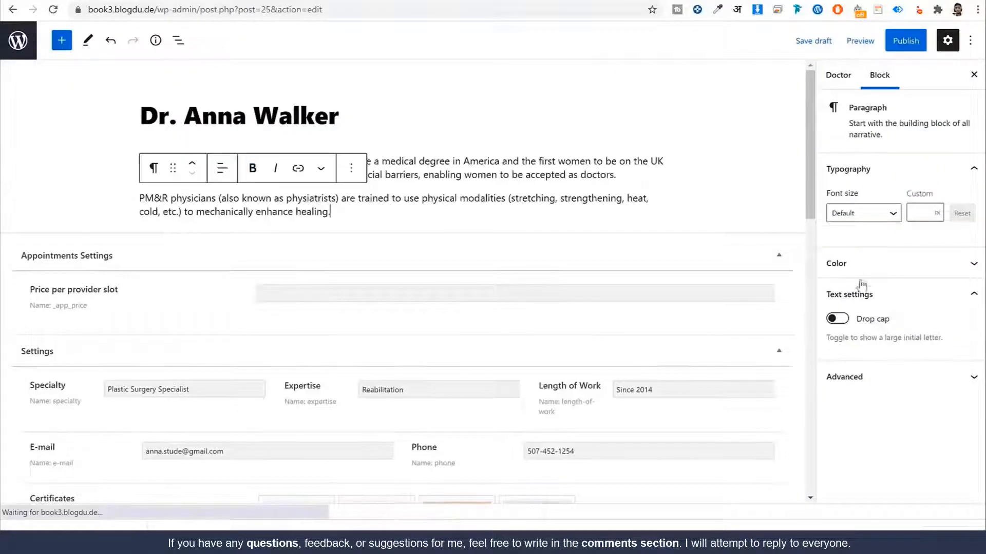
Step: Set the price to 25 and make the doctor photo the featured image
left_click(838, 84)
scroll(948, 323, "down", 3)
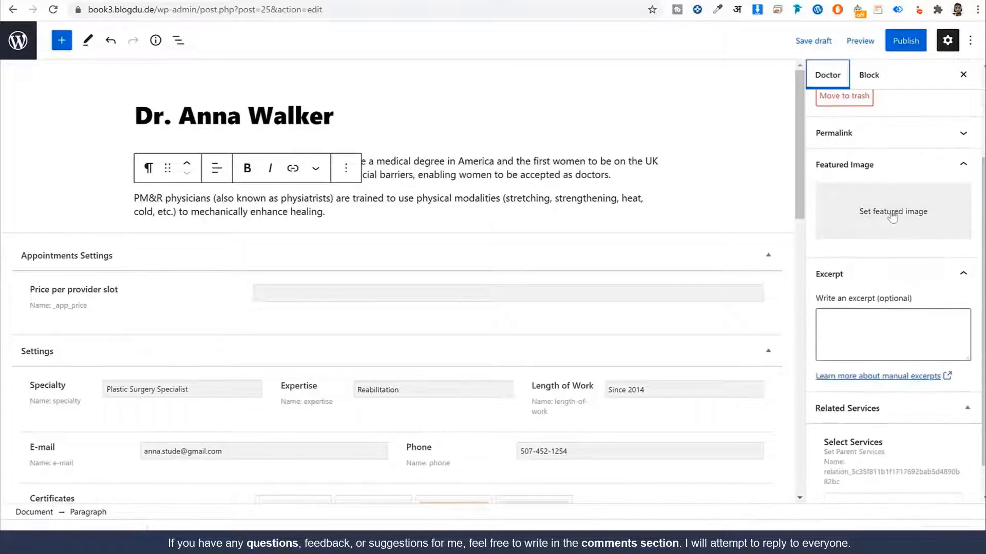
left_click(354, 295)
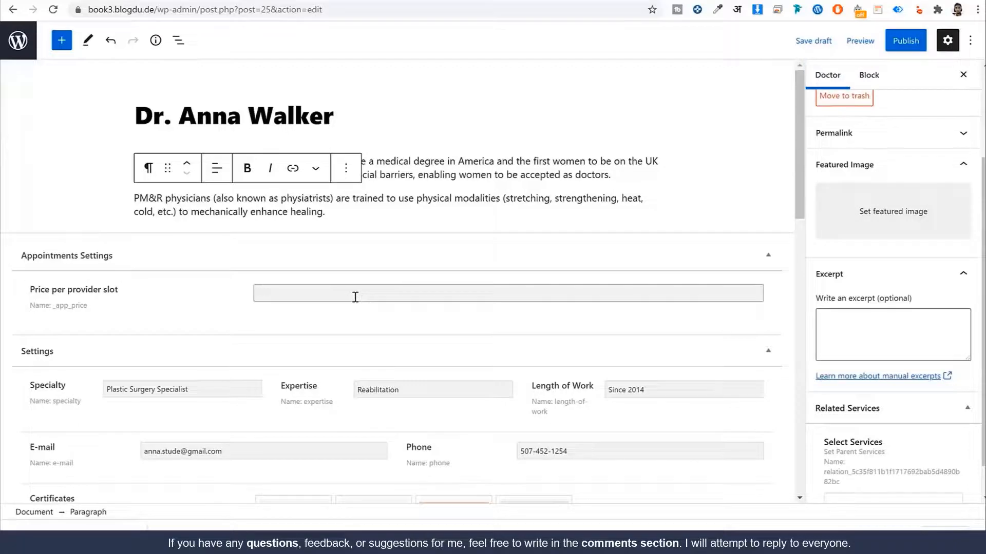
left_click(893, 211)
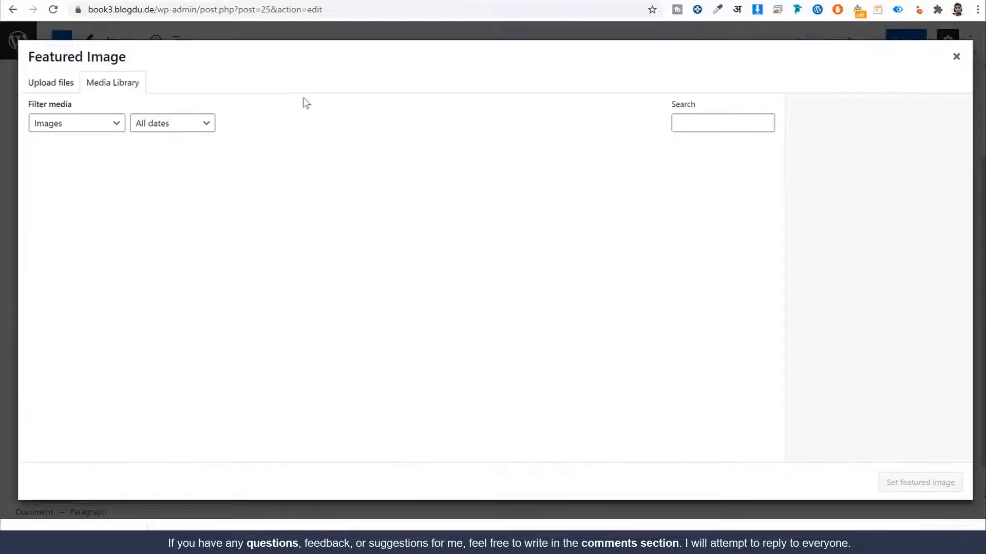
left_click(314, 214)
left_click(944, 483)
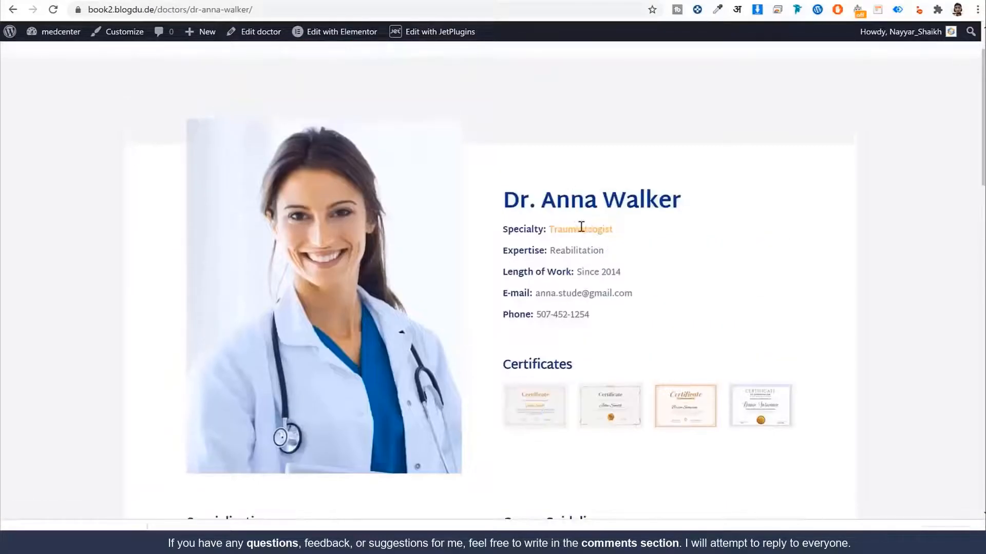
Step: Use 'Traumatologist' as the excerpt and link Plastic Surgery as the related service
double_click(580, 228)
key("ctrl+c")
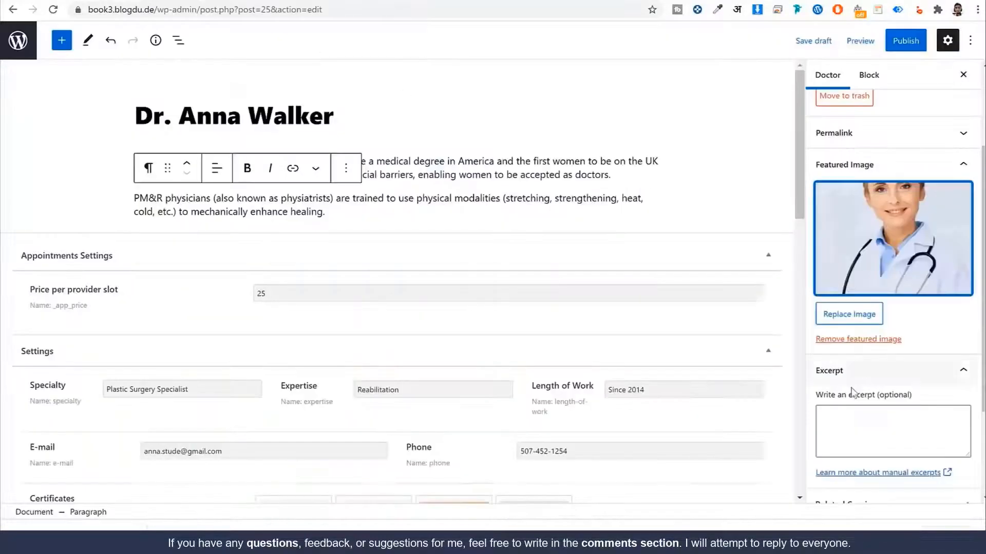
left_click(857, 412)
key("ctrl+v")
scroll(898, 408, "down", 3)
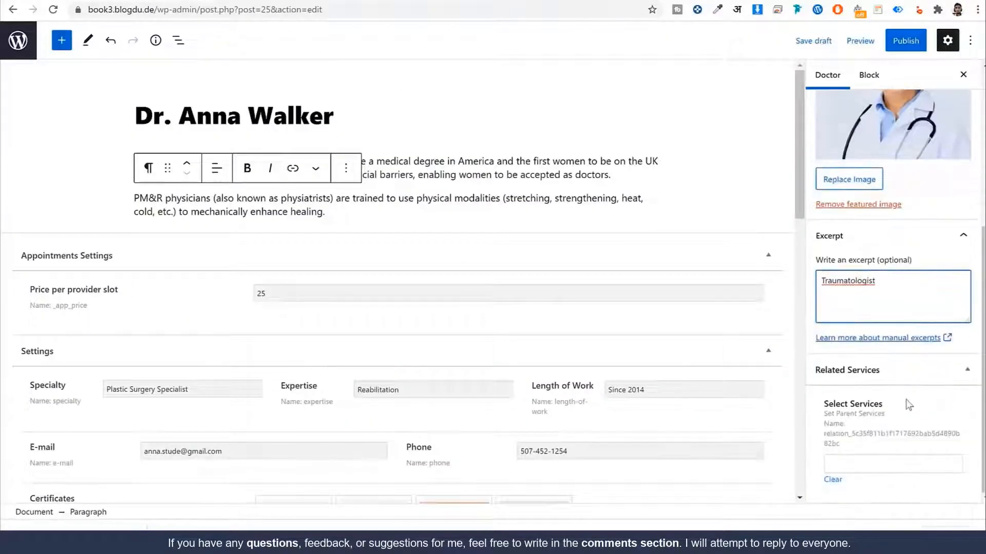
left_click(883, 462)
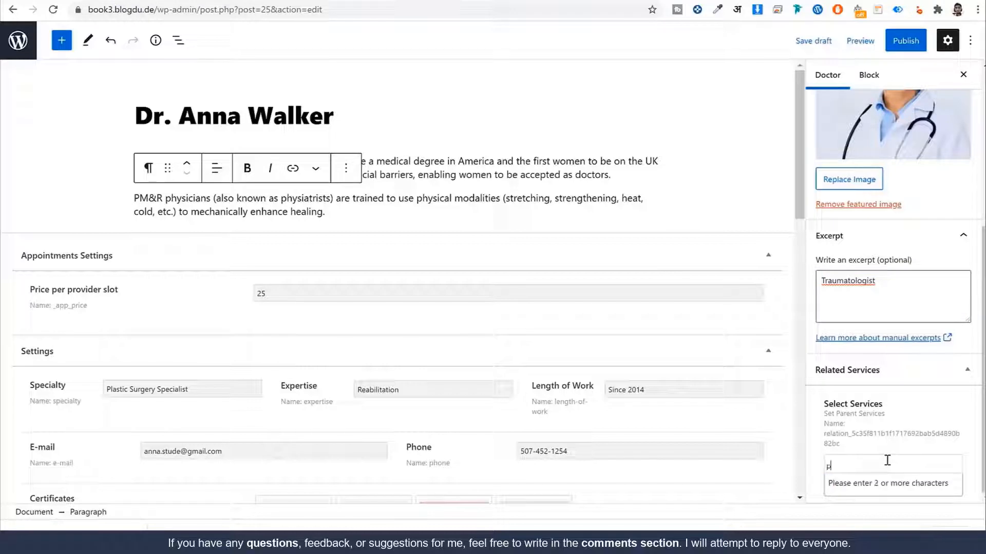
type("plas")
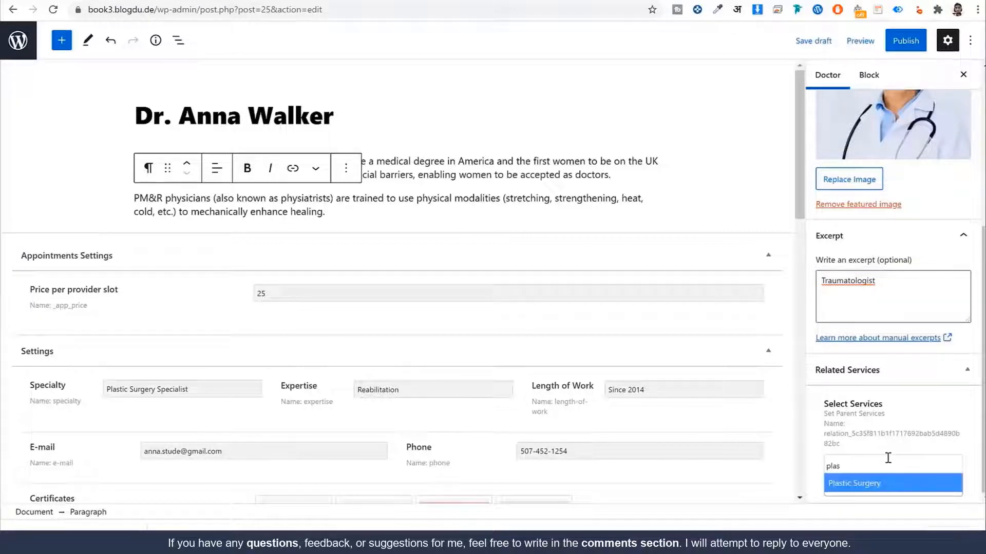
left_click(881, 485)
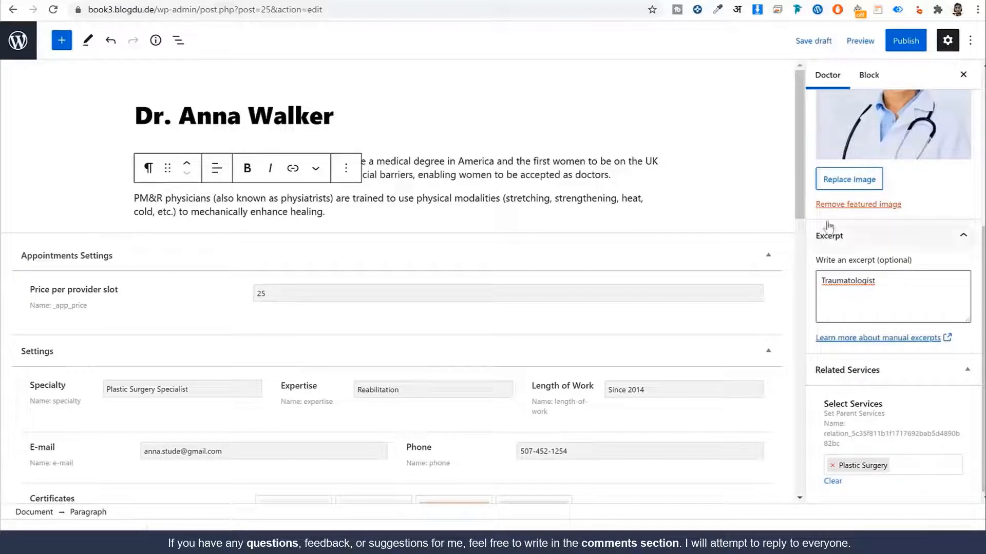
left_click(893, 44)
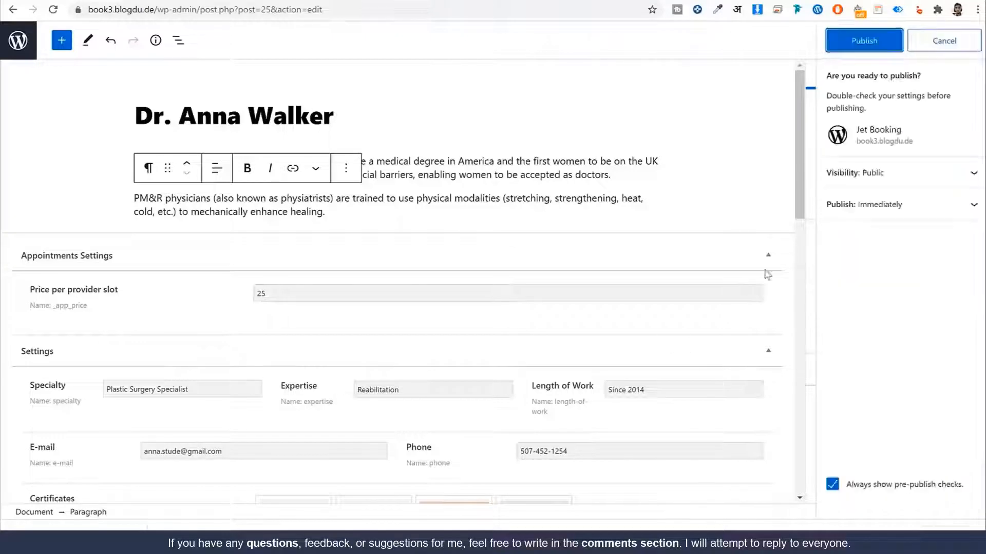
Step: Publish the doctor post
left_click(966, 49)
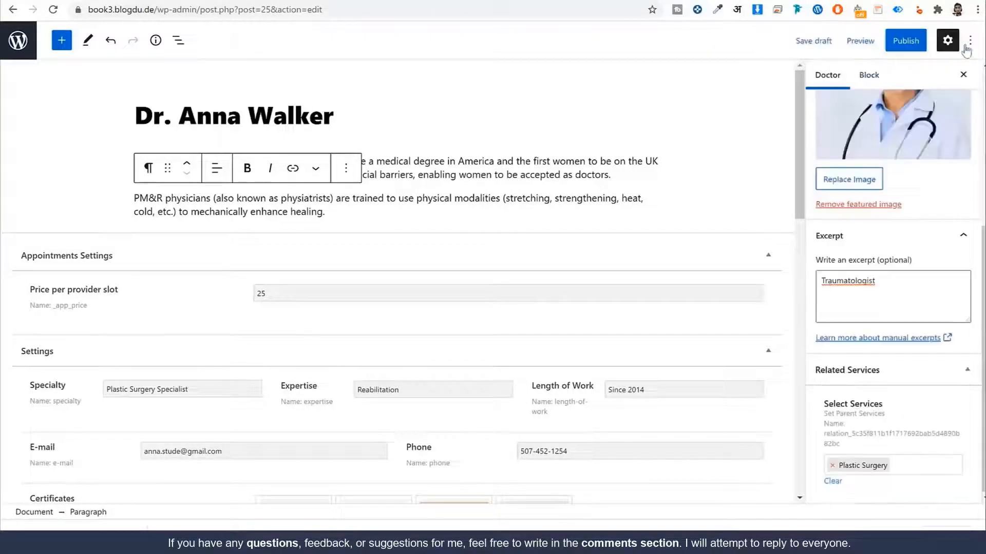
left_click(18, 48)
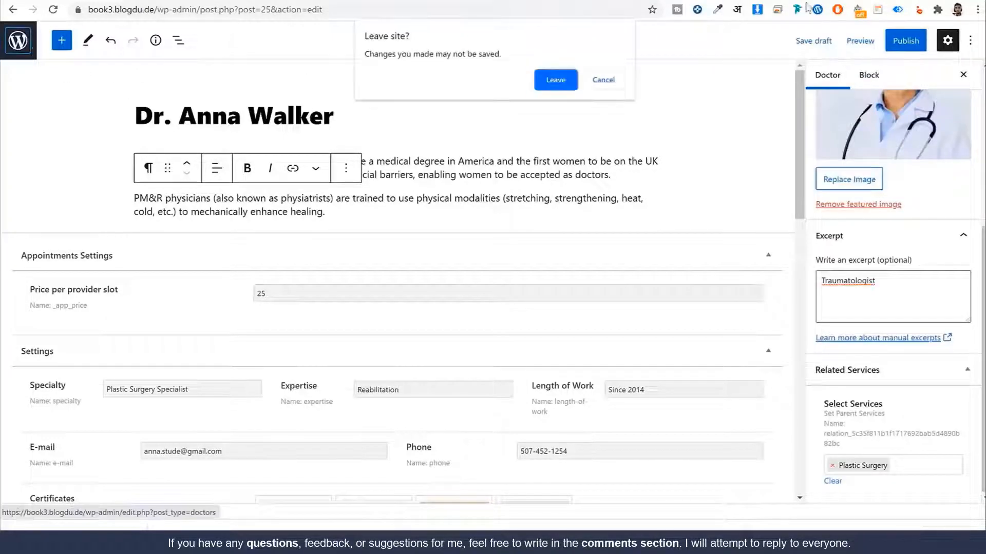
left_click(603, 78)
left_click(905, 41)
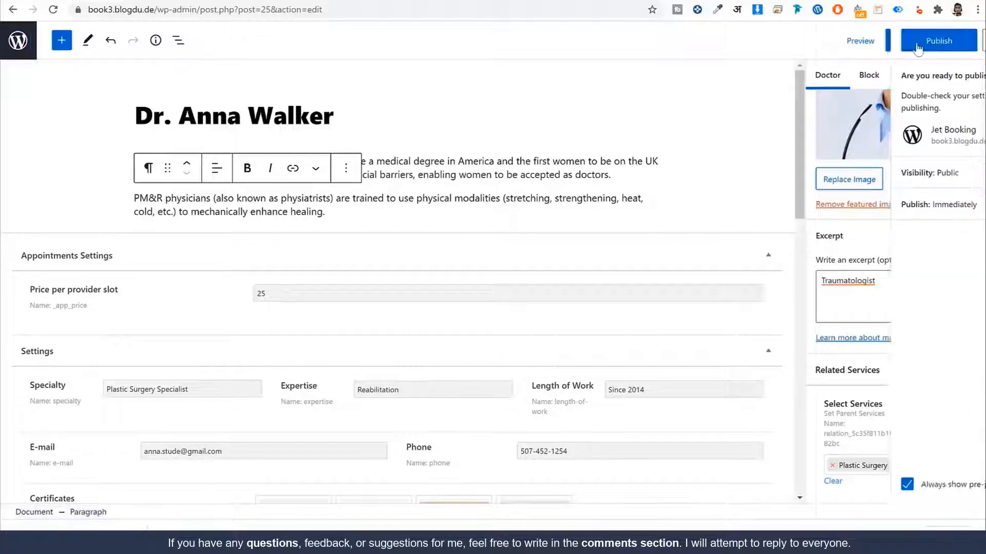
left_click(857, 43)
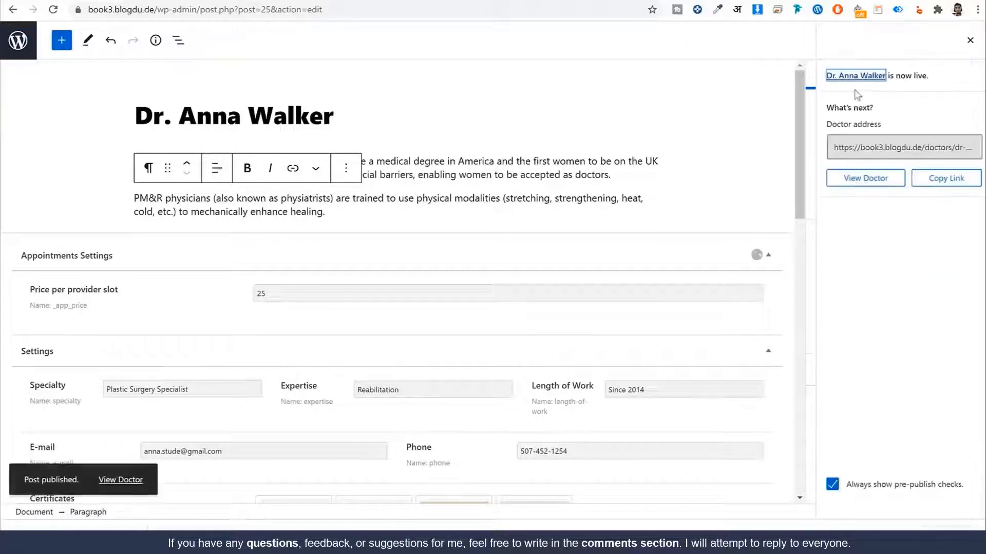
Step: Check Plastic Surgery's Related Doctors, then return to the Services list
left_click(17, 51)
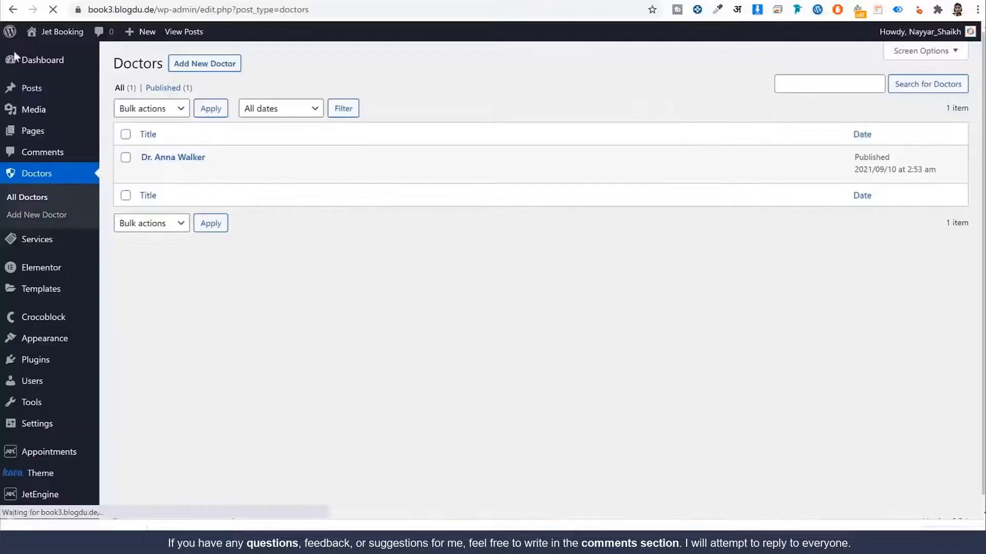
left_click(41, 246)
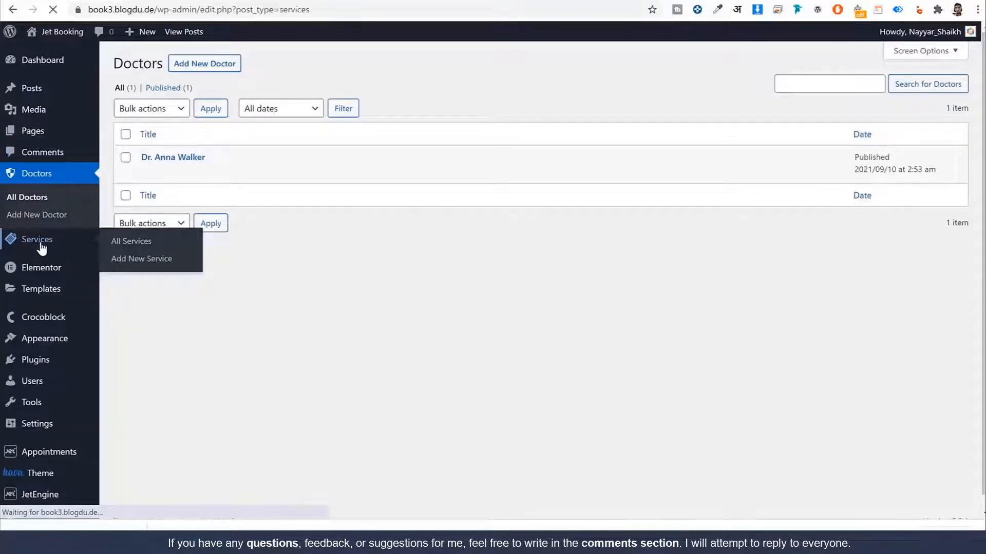
left_click(174, 162)
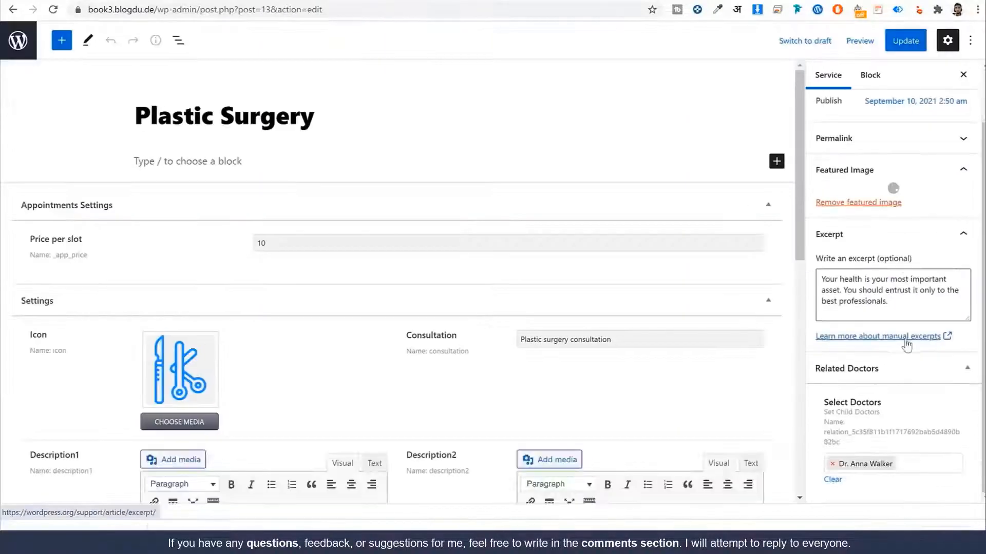
scroll(902, 455, "down", 3)
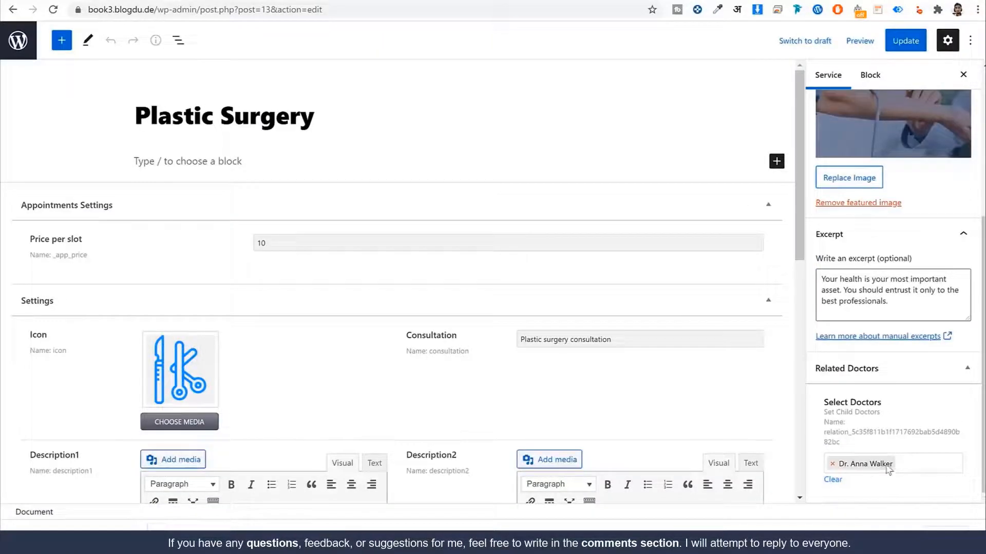
left_click(18, 41)
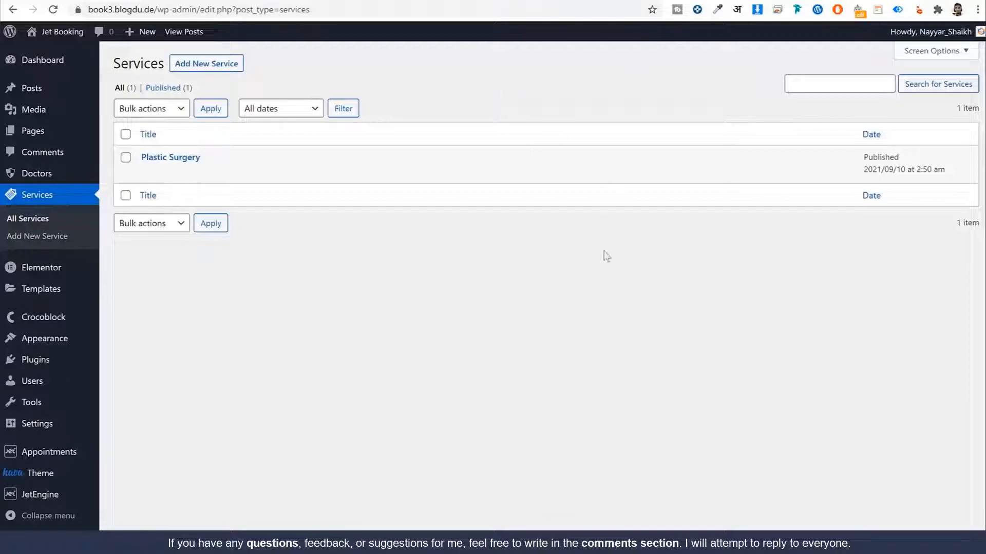
mouse_move(33, 368)
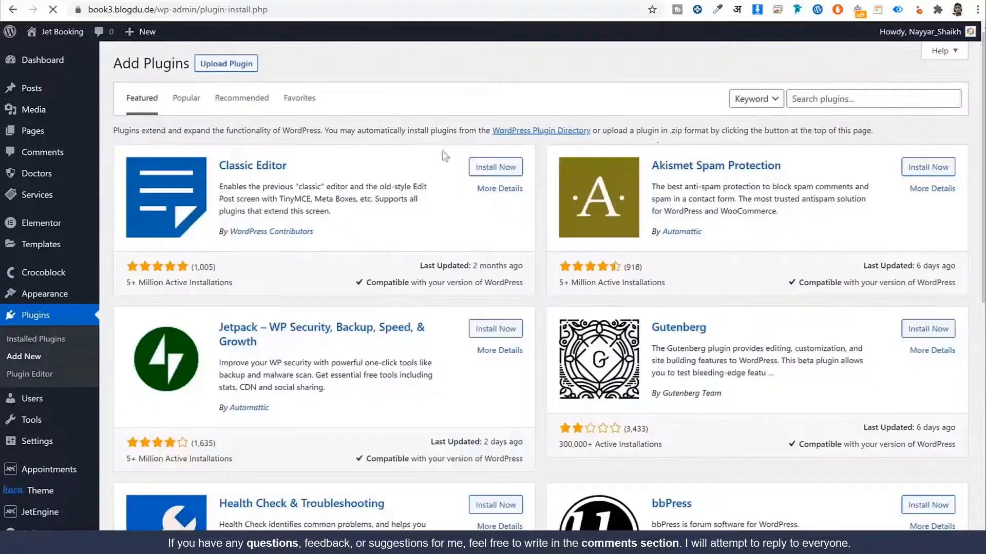
Step: Search the plugin directory for 'woo', then install and activate WooCommerce by Automattic
left_click(839, 97)
type("wo")
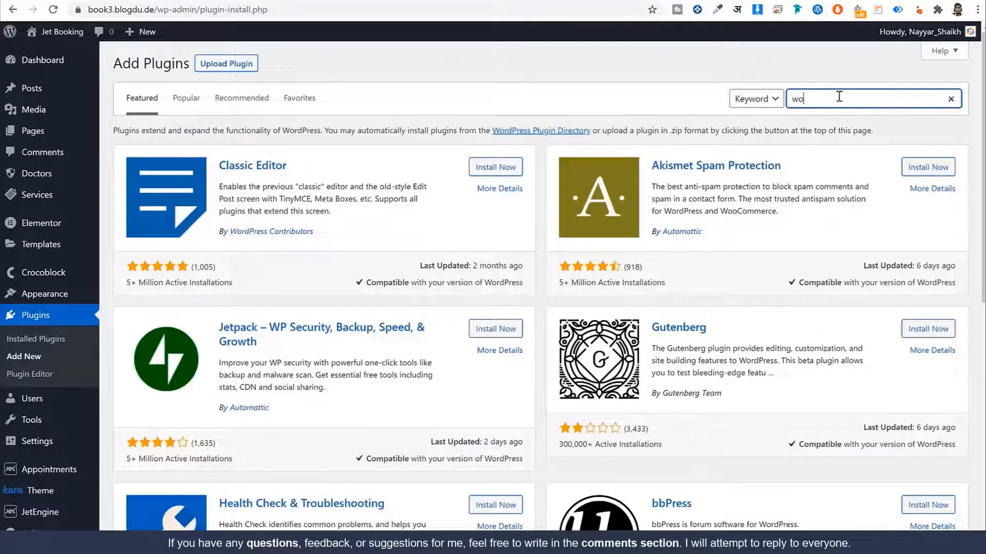
type("o")
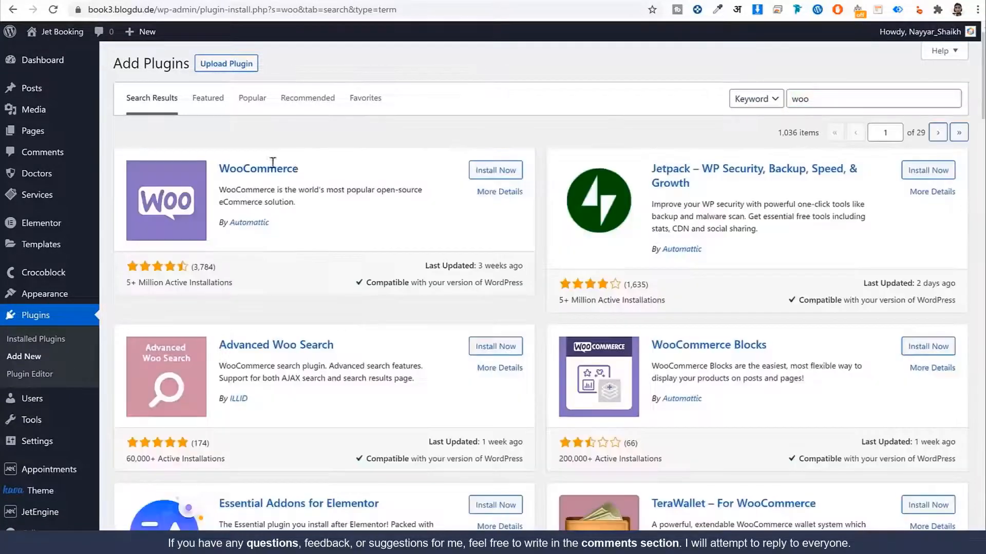
left_click_drag(300, 169, 221, 163)
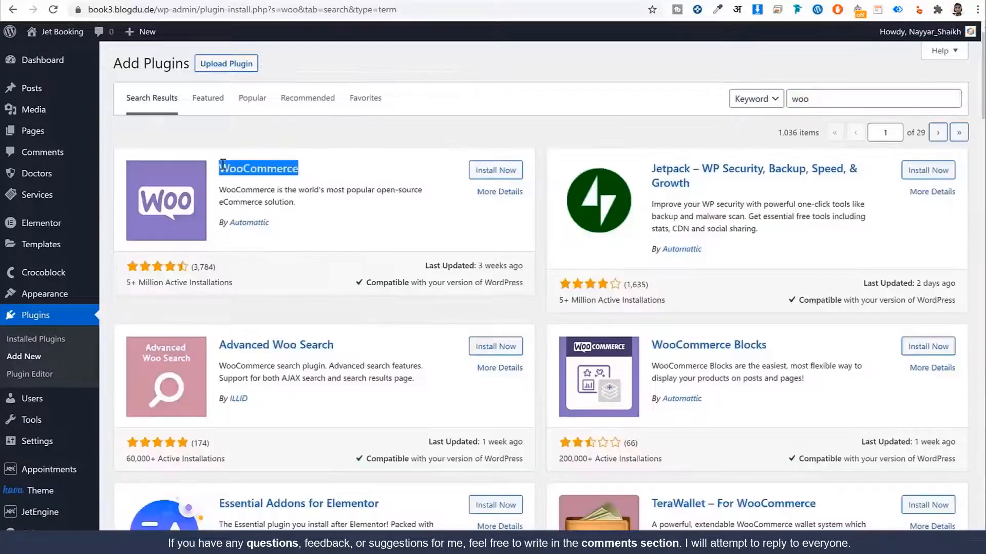
left_click_drag(269, 223, 219, 222)
left_click(492, 171)
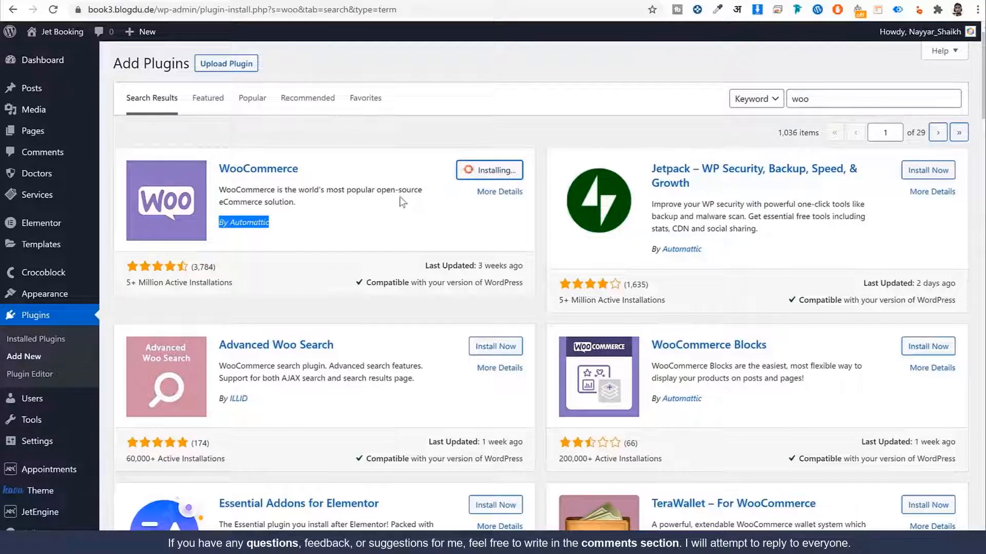
left_click(507, 175)
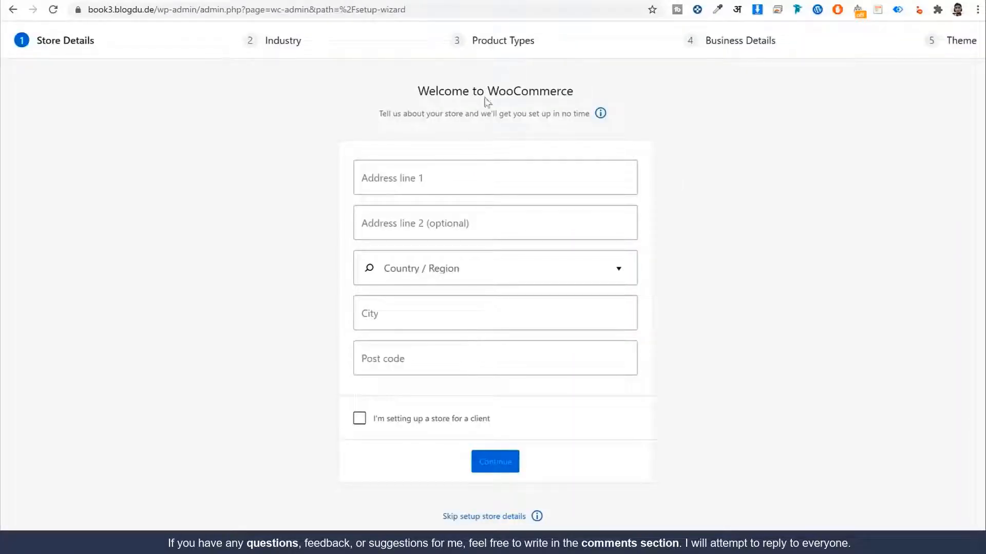
Step: Enter store address Mumbai, region India — Maharashtra, city Mum, post code 40000
left_click(512, 183)
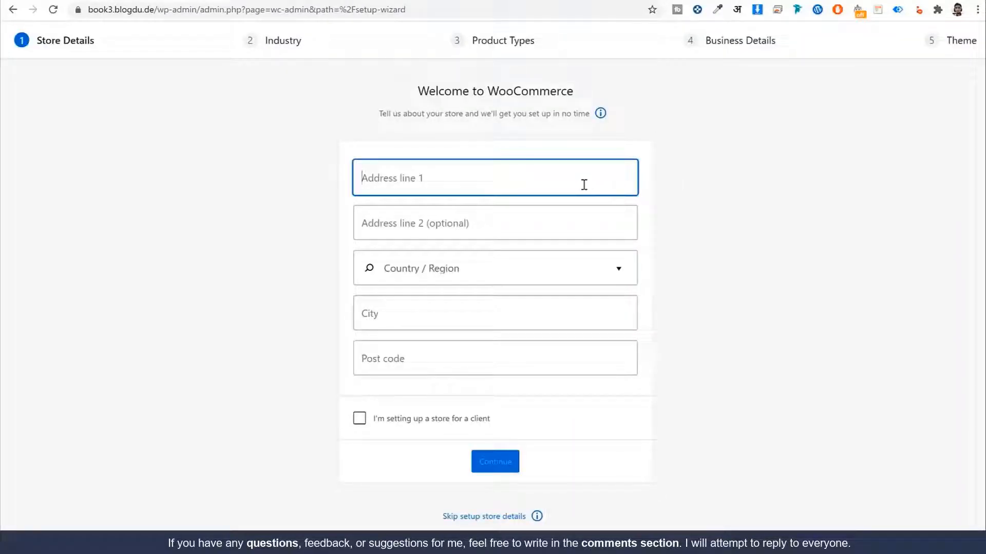
type("Mumbai")
key("Tab")
key("Tab")
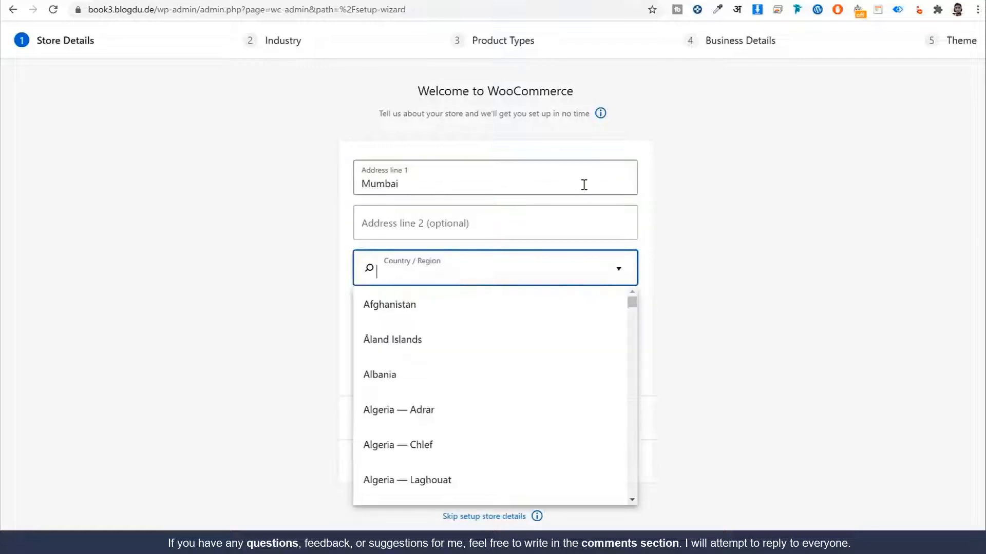
type("m,ah")
key("BackSpace")
type("ah")
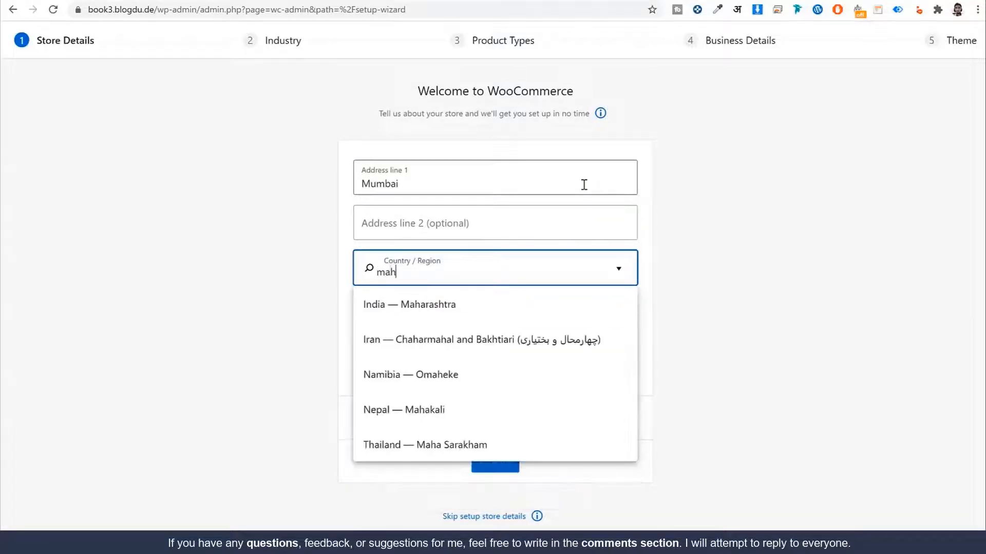
key("Return")
key("Tab")
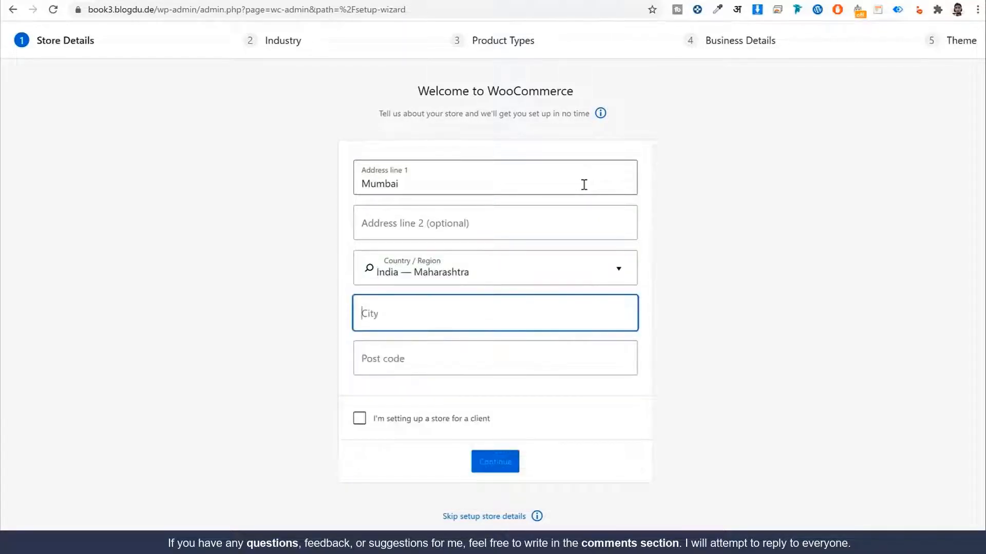
type("Mumbai")
key("Tab")
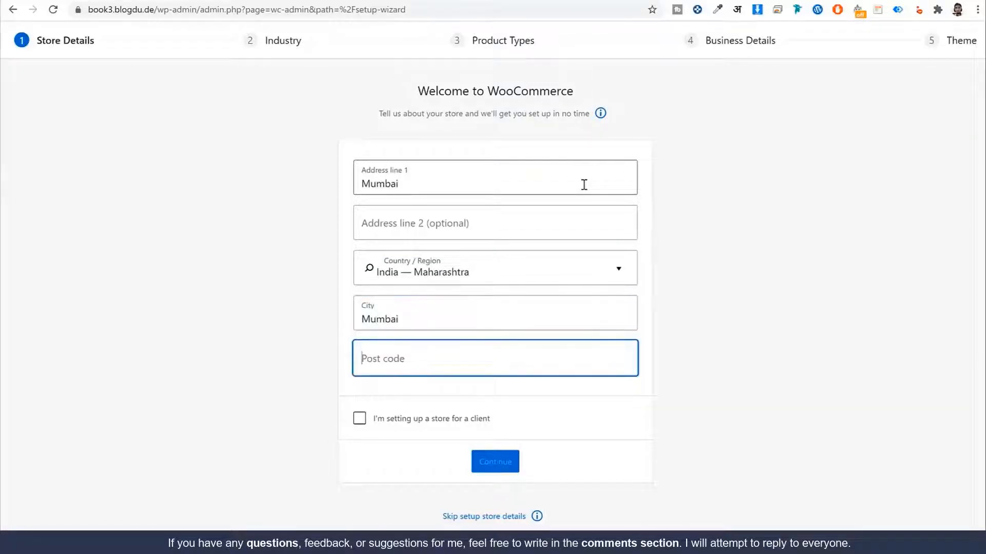
type("400000")
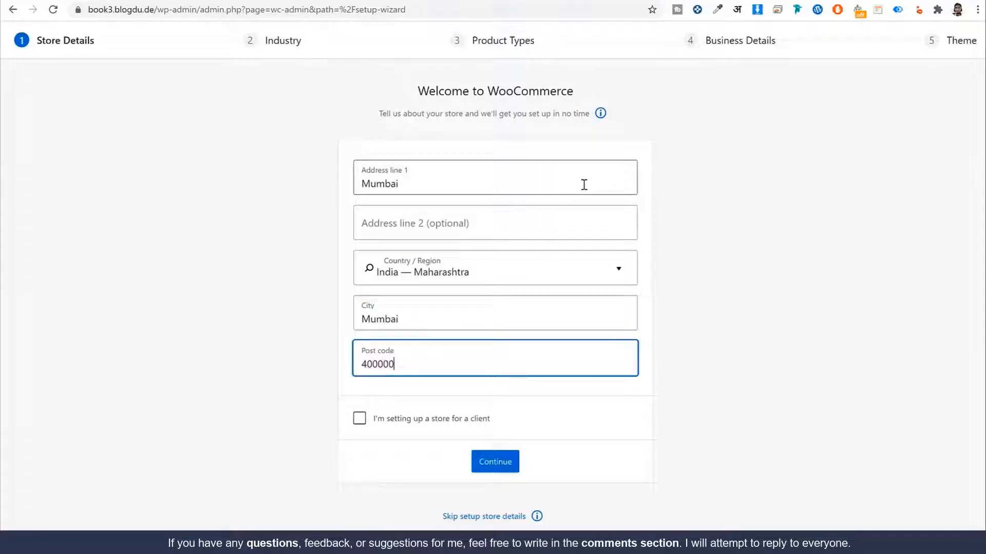
Step: Submit the store details, decline usage tracking, and tick the Fashion, apparel, and accessories industry
left_click(495, 462)
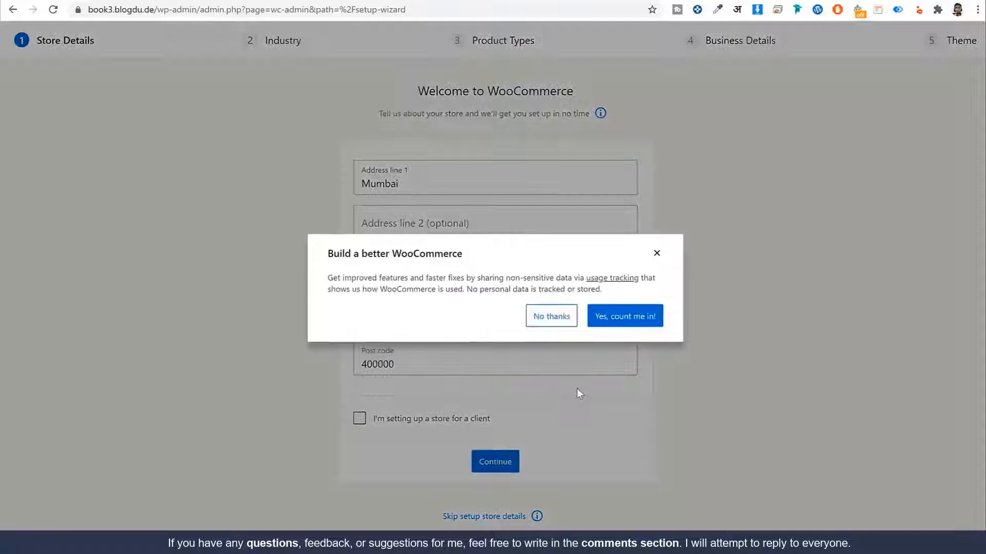
left_click(551, 317)
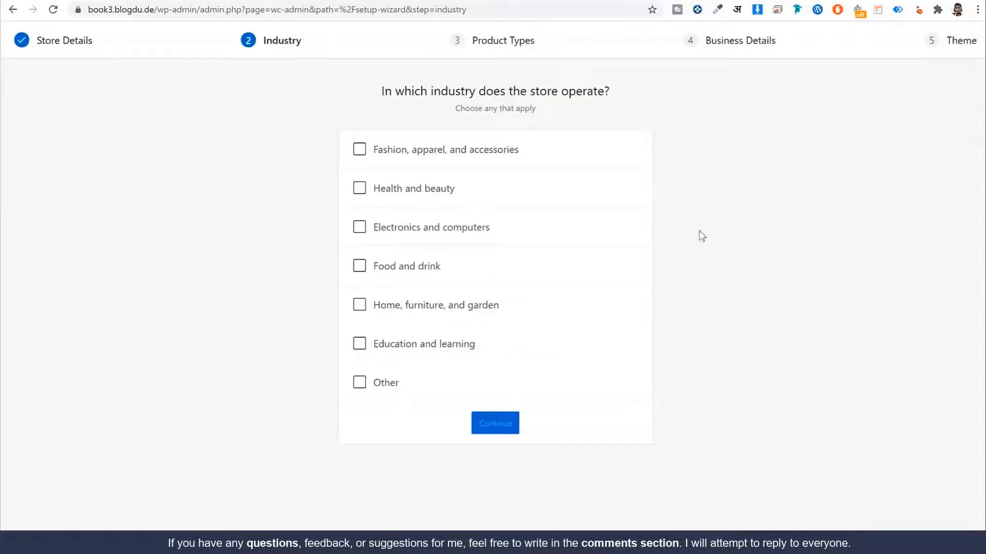
left_click(456, 156)
Step: Switch the industry to Health and beauty and add Downloads as a product type
left_click(465, 157)
left_click(433, 191)
left_click_drag(436, 95, 608, 89)
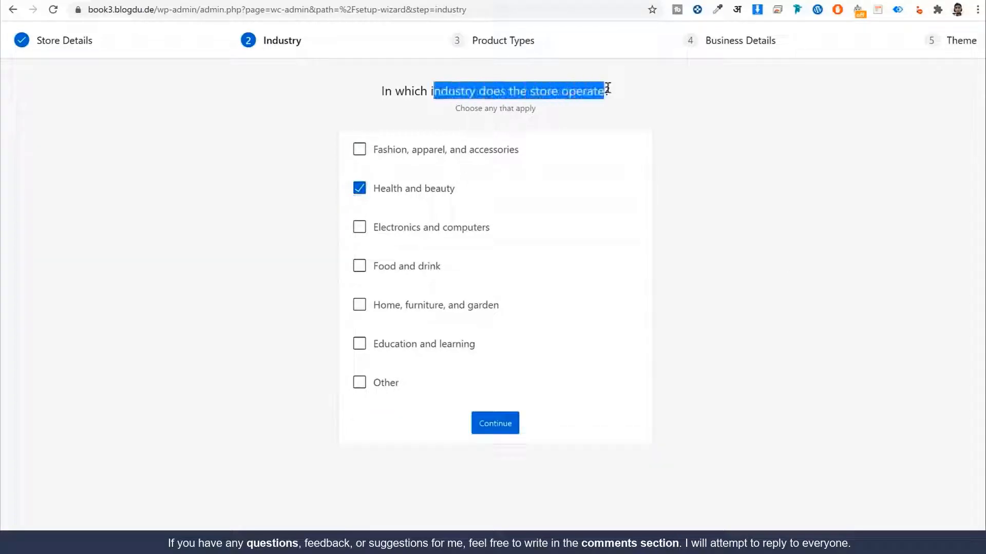
left_click(497, 429)
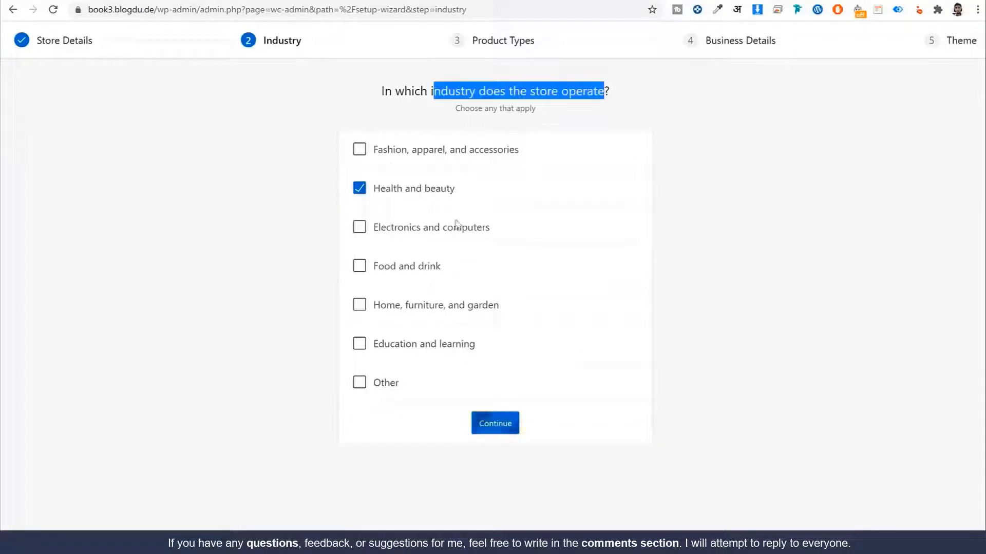
left_click(360, 188)
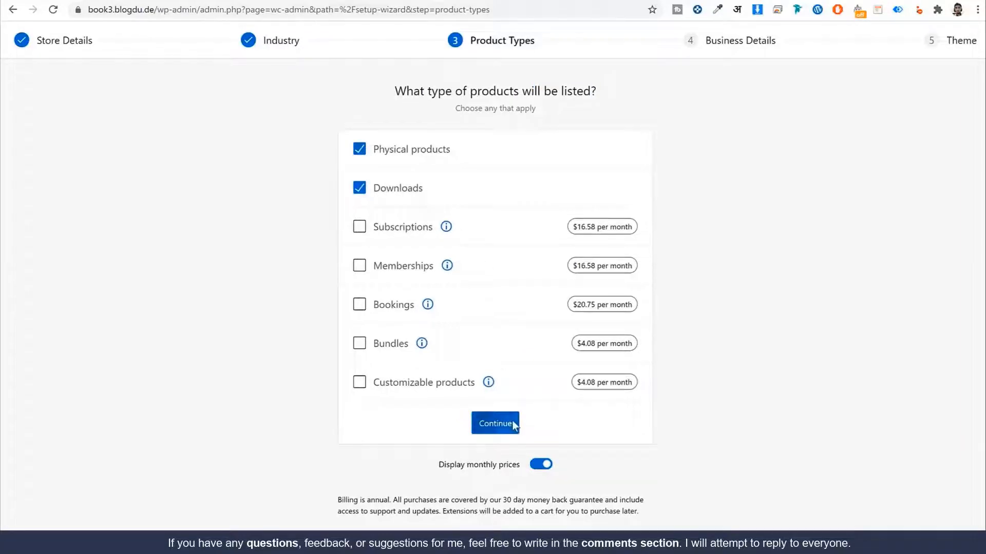
left_click(513, 421)
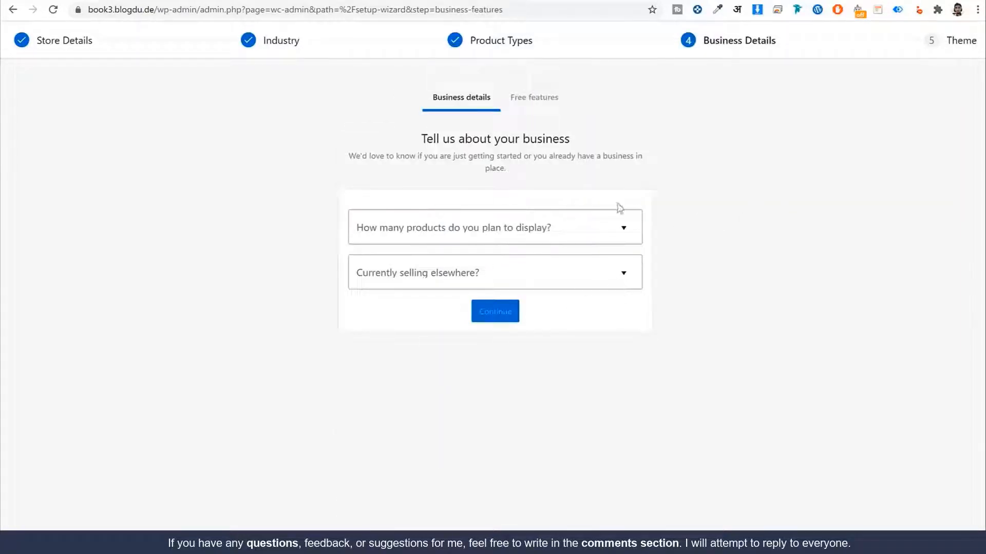
Step: Set business details to 11 - 100 products, not selling anywhere else
left_click(530, 221)
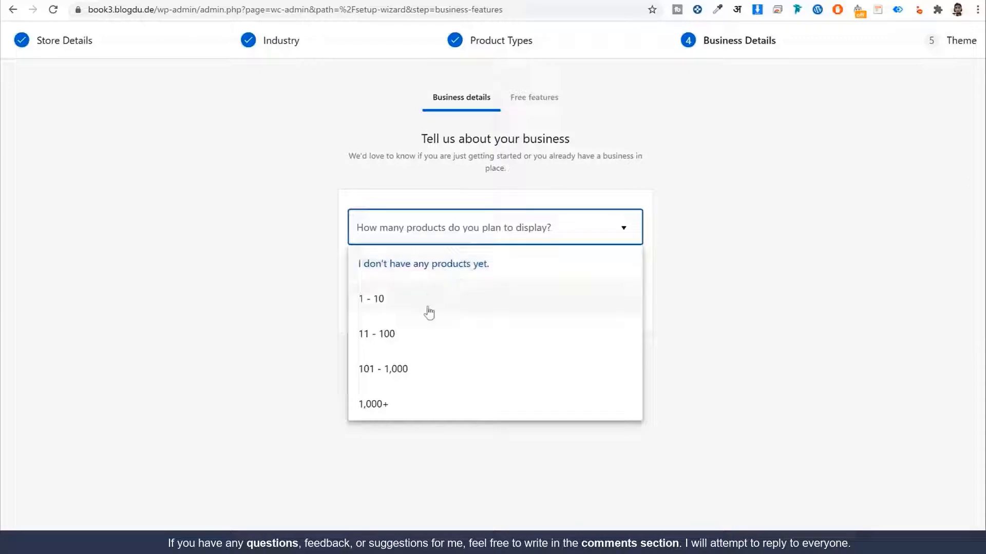
left_click(433, 329)
left_click(445, 284)
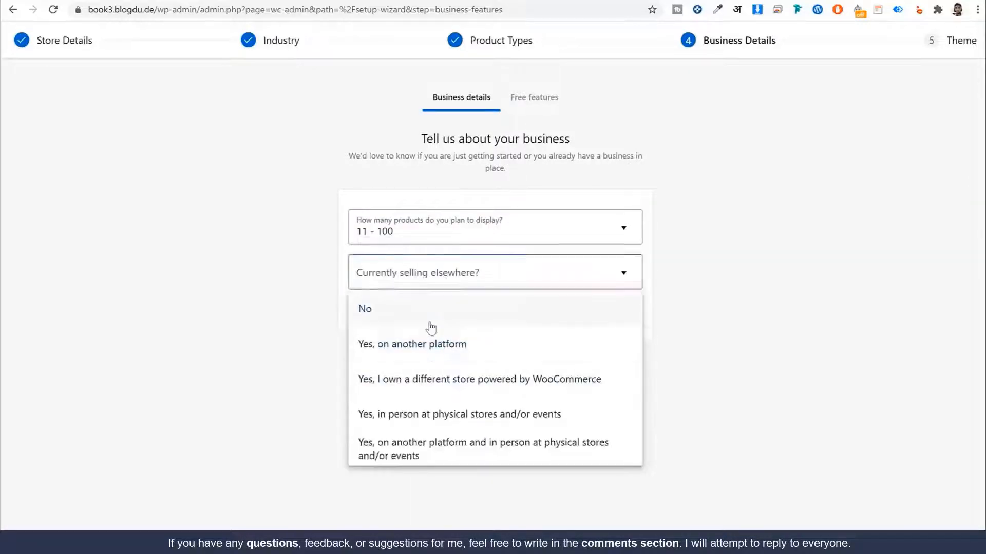
left_click(431, 321)
left_click(486, 314)
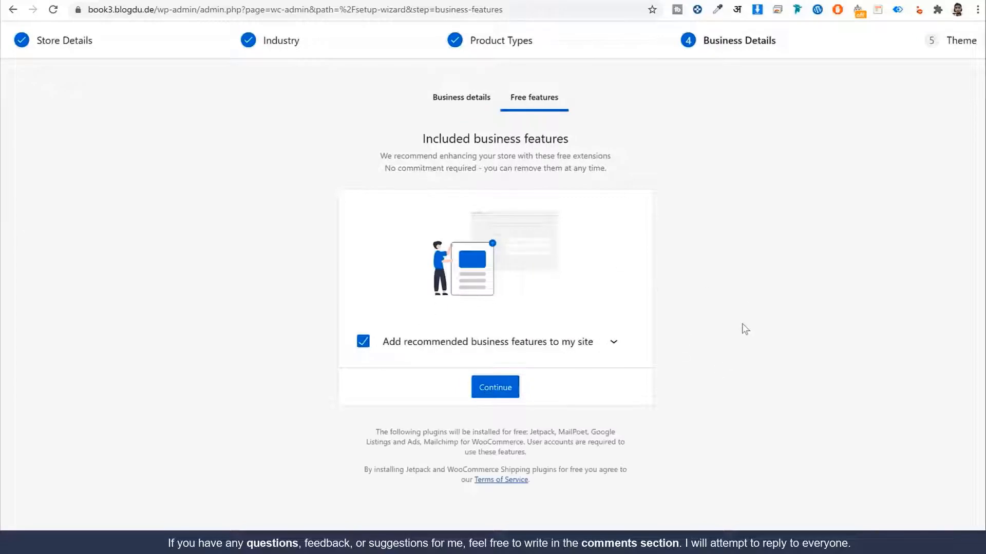
Step: Review the recommended free extensions and skip adding the business features
left_click(605, 352)
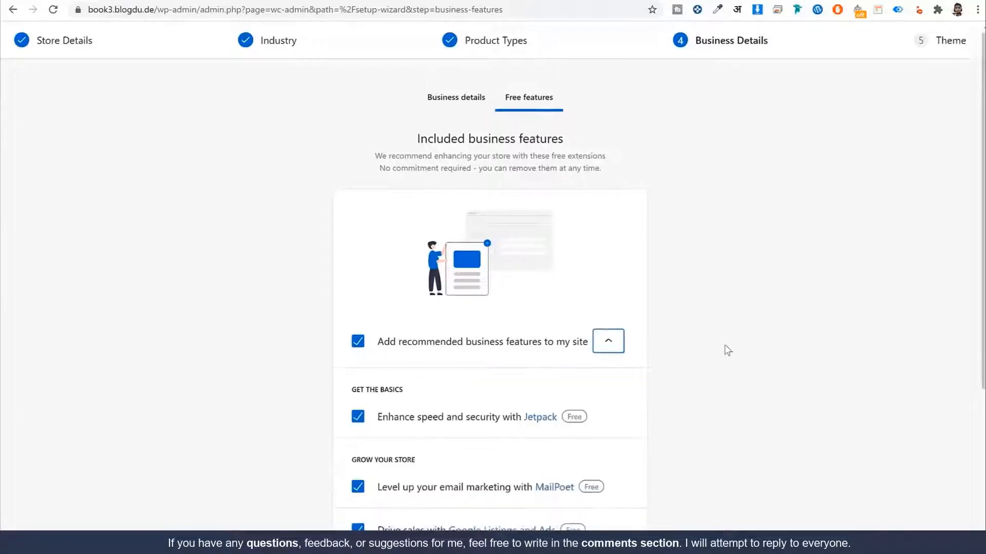
scroll(422, 326, "down", 3)
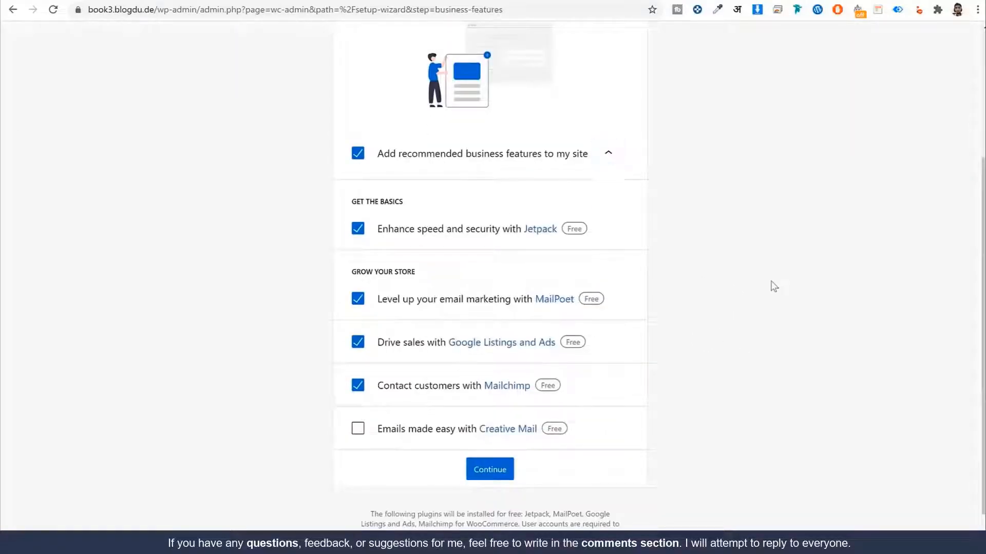
left_click(608, 153)
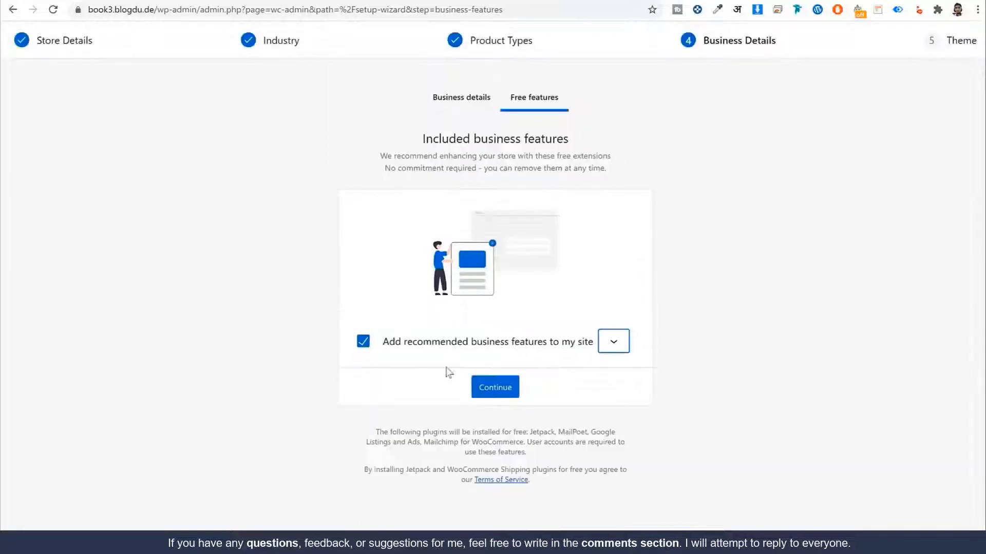
left_click(361, 345)
left_click(485, 387)
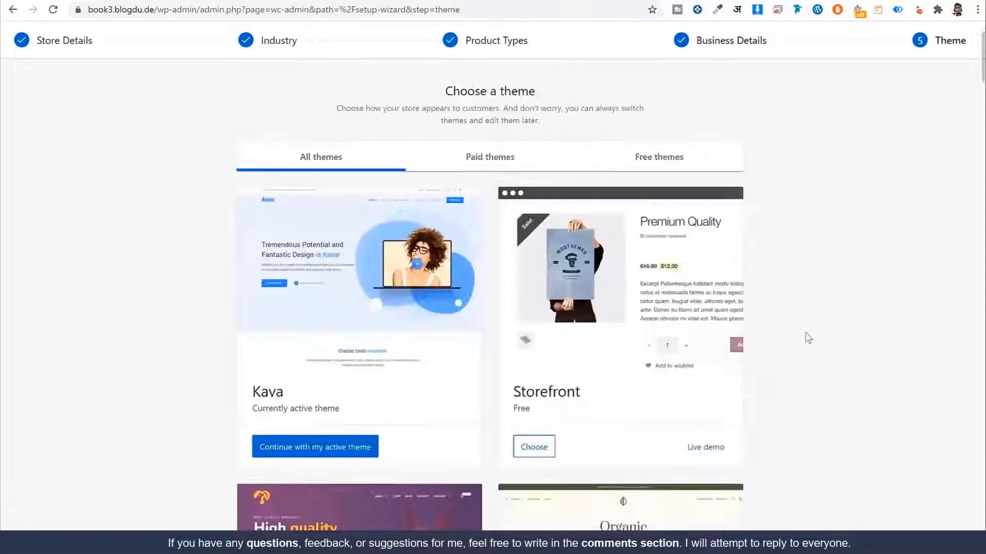
Step: Keep the active Kava theme to finish the setup wizard
scroll(809, 338, "down", 7)
scroll(810, 340, "up", 6)
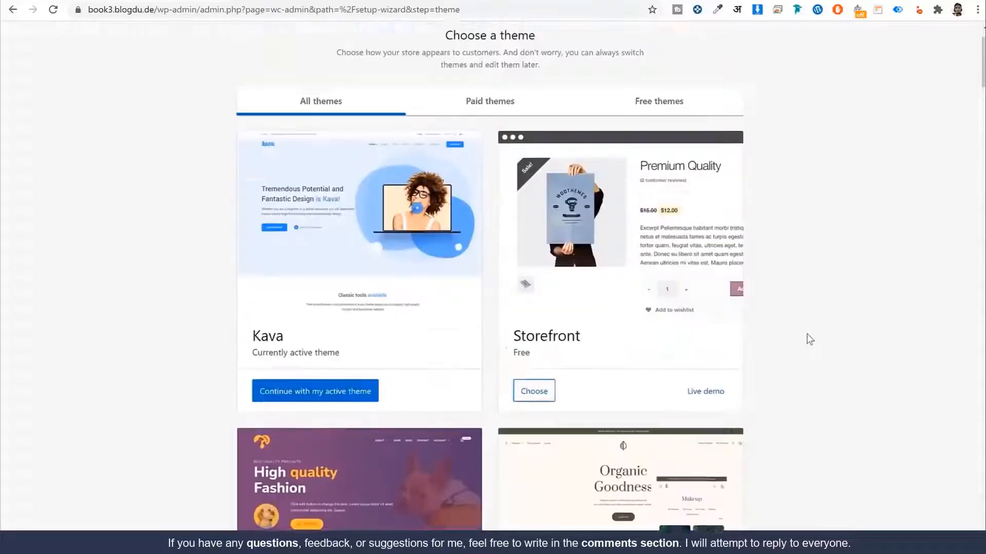
scroll(807, 335, "up", 1)
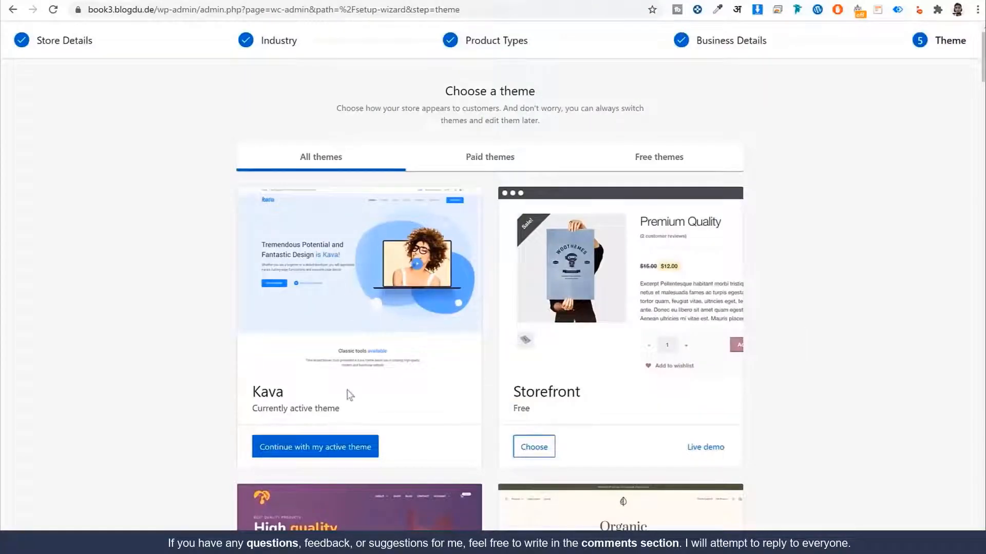
left_click(348, 457)
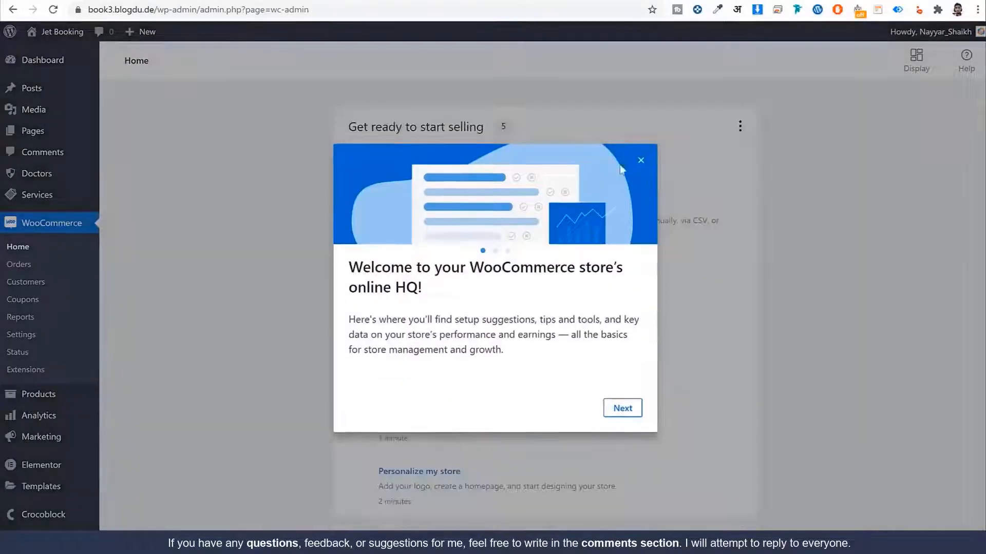
Step: Close the welcome introduction, view All Pages, then move on to WooCommerce settings
left_click(645, 162)
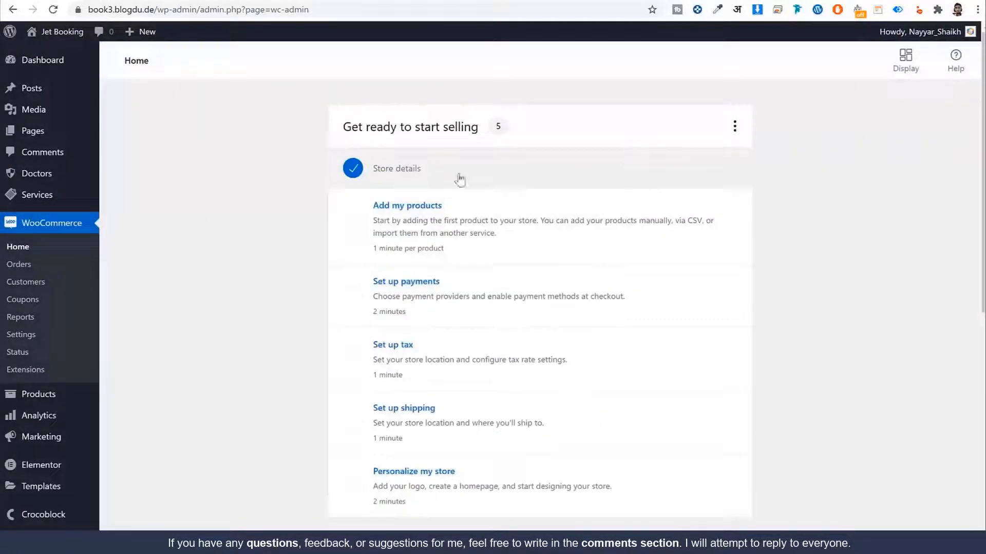
left_click(80, 140)
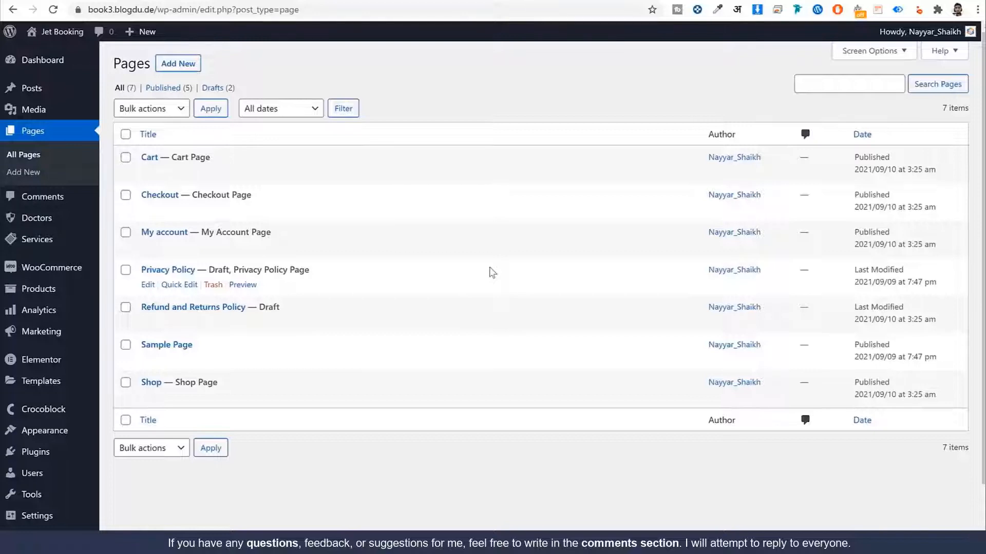
mouse_move(50, 275)
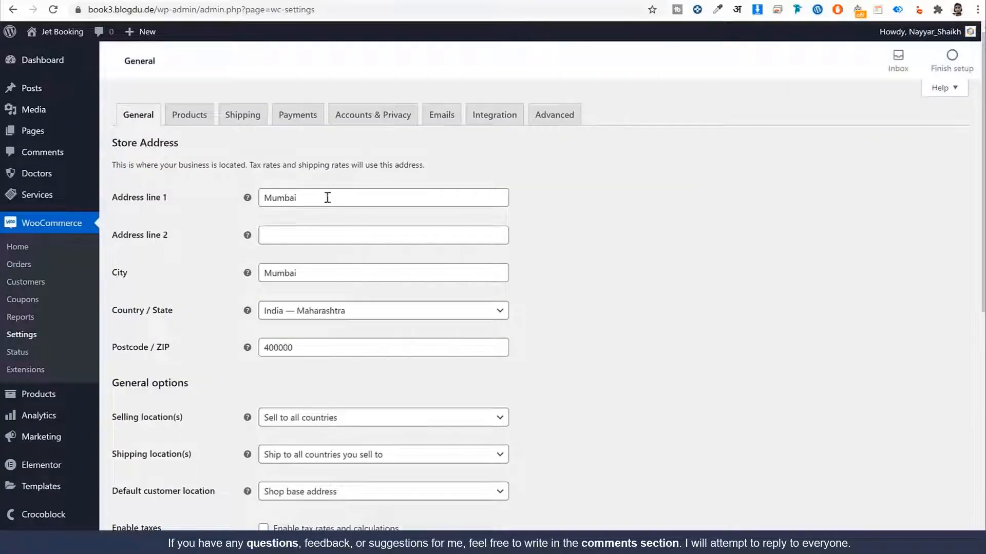
Step: Check the currency list, keep US dollar, and save the general settings
scroll(329, 231, "down", 8)
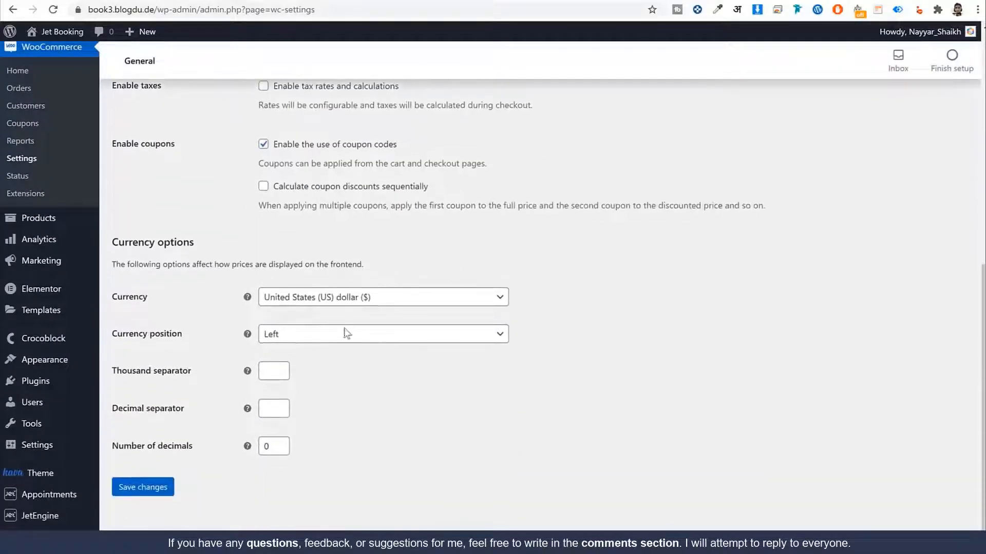
left_click(359, 302)
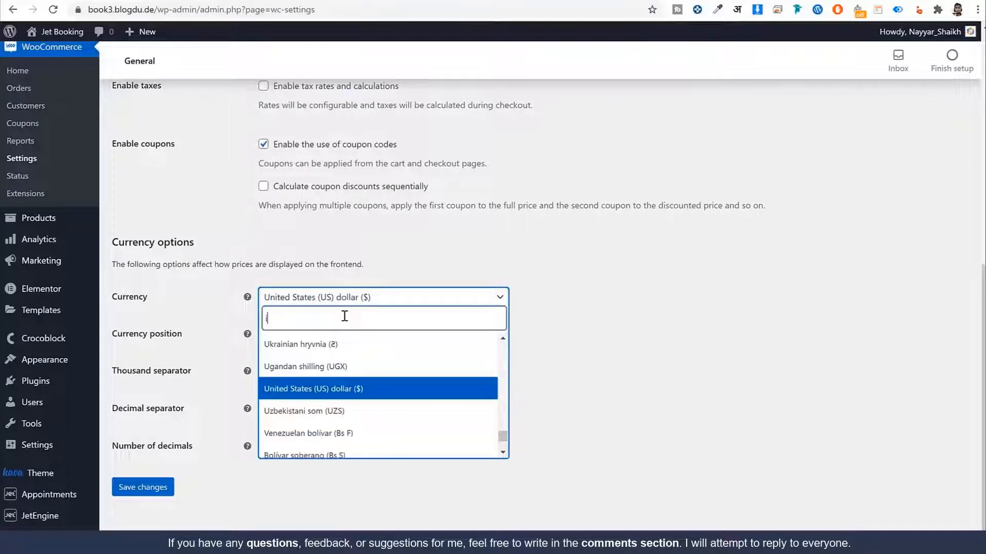
type("inf")
key("BackSpace")
type("d")
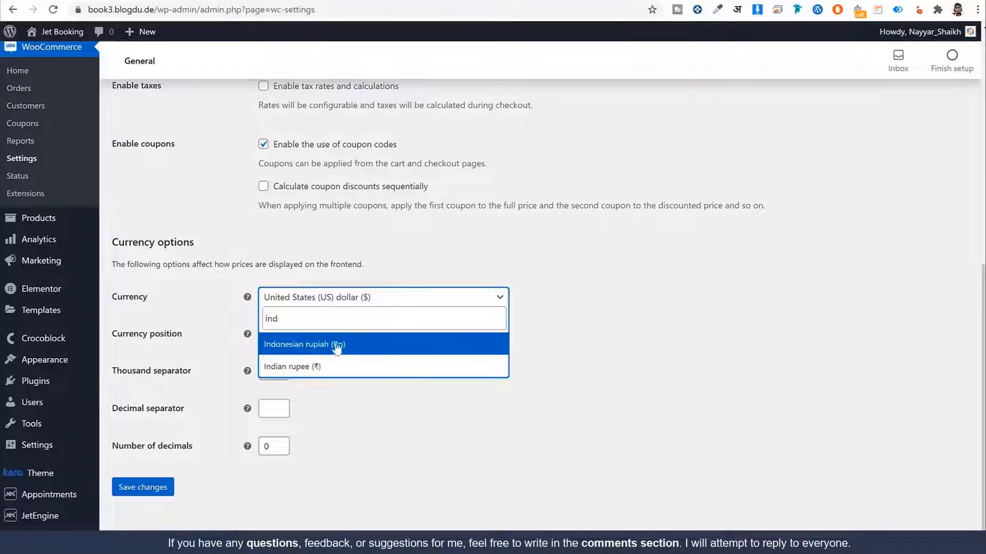
left_click(619, 319)
left_click(135, 490)
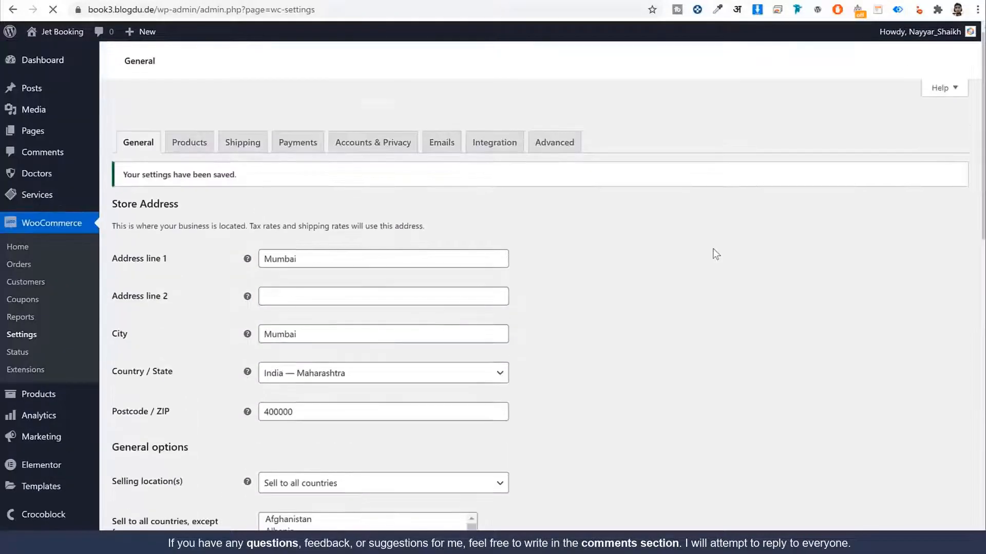
Step: Enable tax rates and calculations and save the settings
scroll(715, 272, "down", 8)
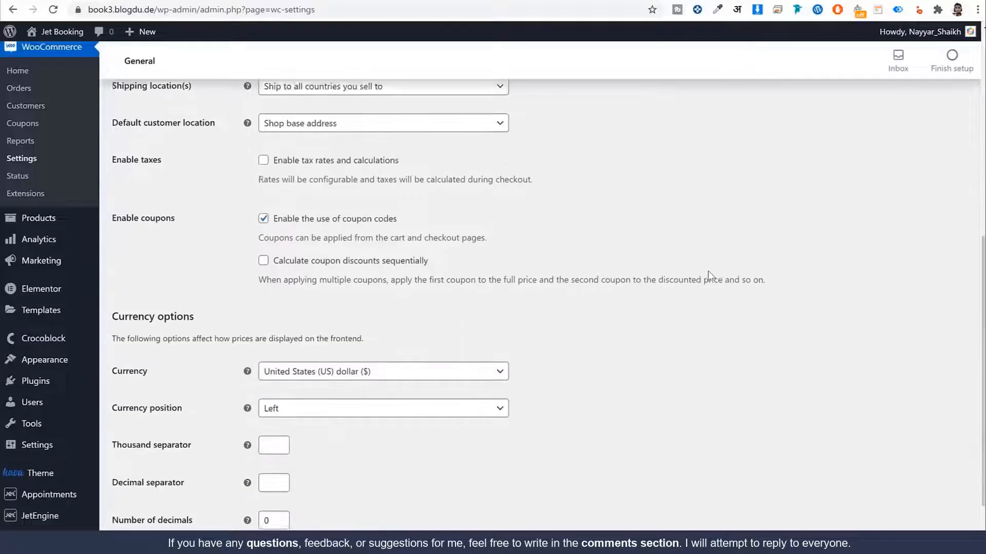
left_click(330, 132)
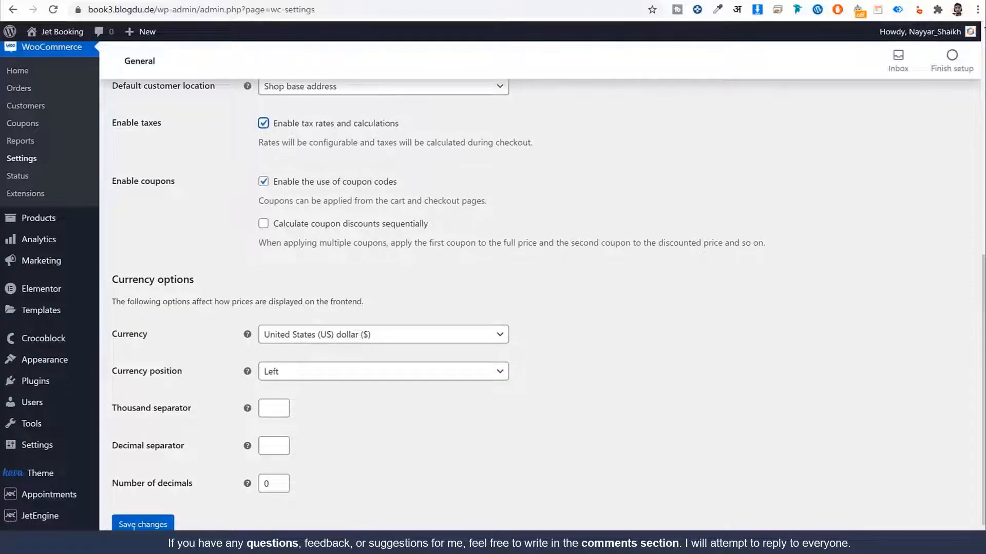
left_click(165, 526)
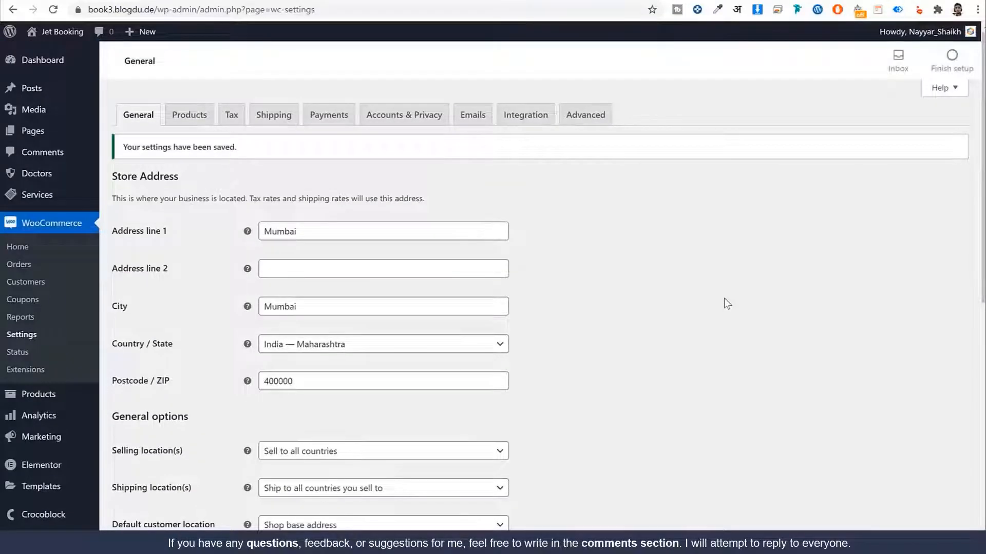
Step: Add 'GST 10' to the additional tax classes below Zero rate and save
left_click(229, 116)
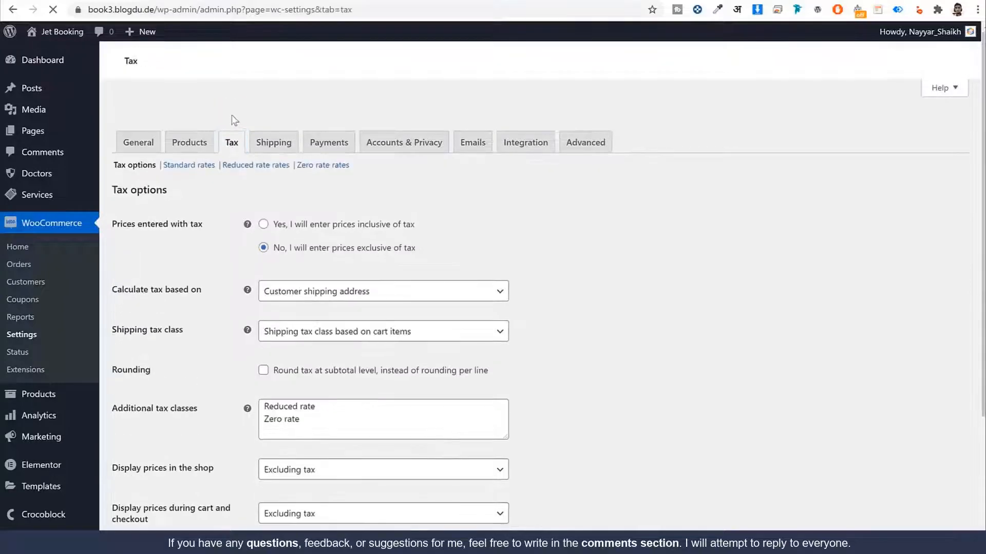
scroll(518, 257, "down", 4)
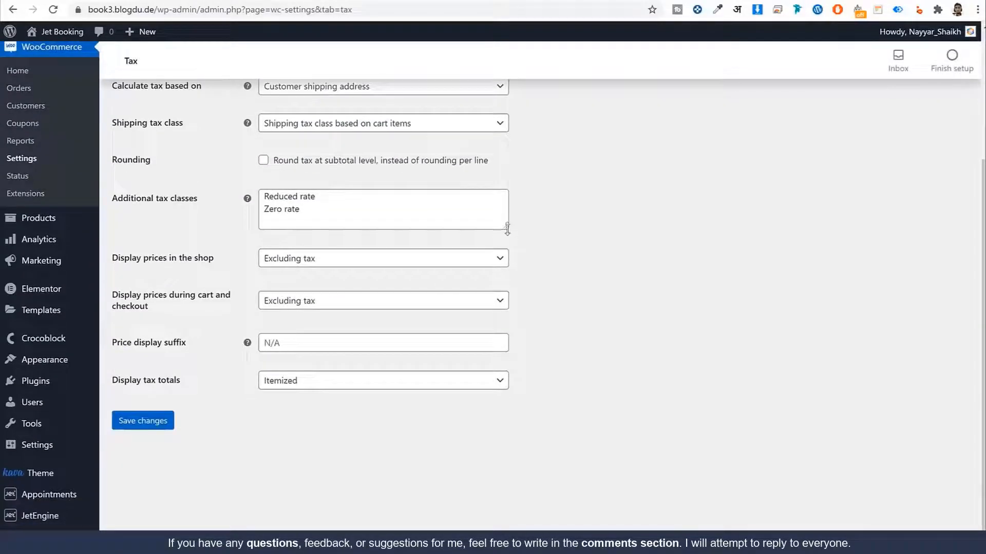
left_click_drag(507, 228, 509, 275)
left_click(341, 221)
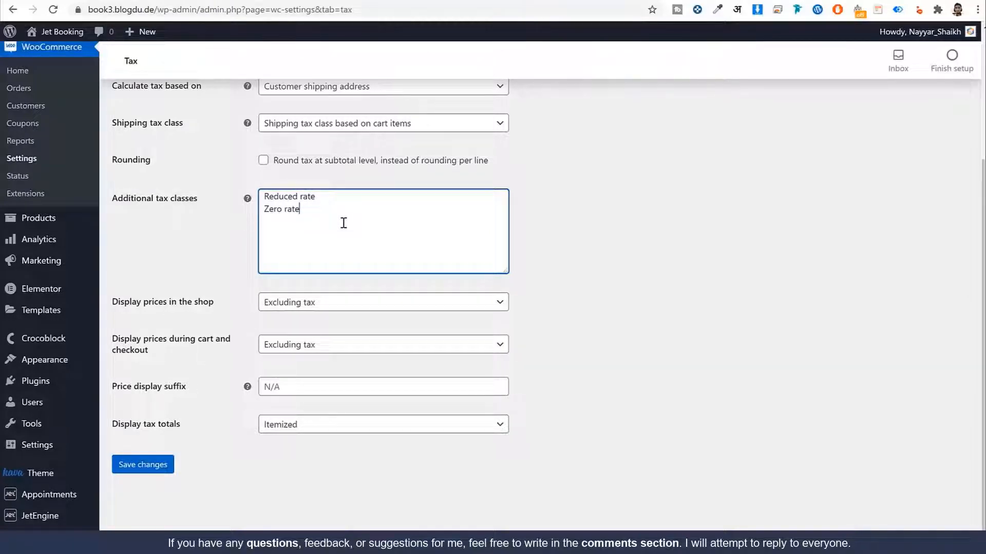
left_click_drag(197, 204, 121, 206)
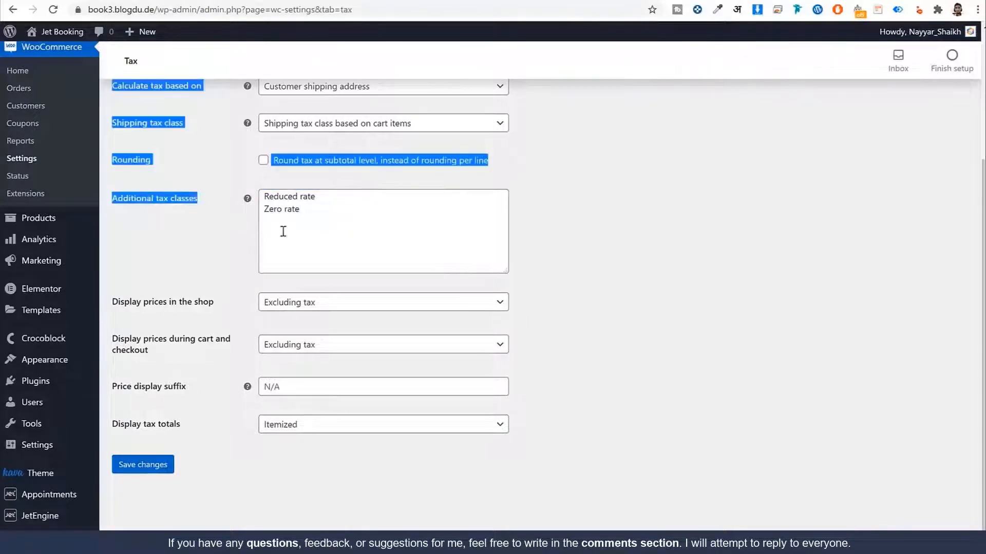
left_click(284, 231)
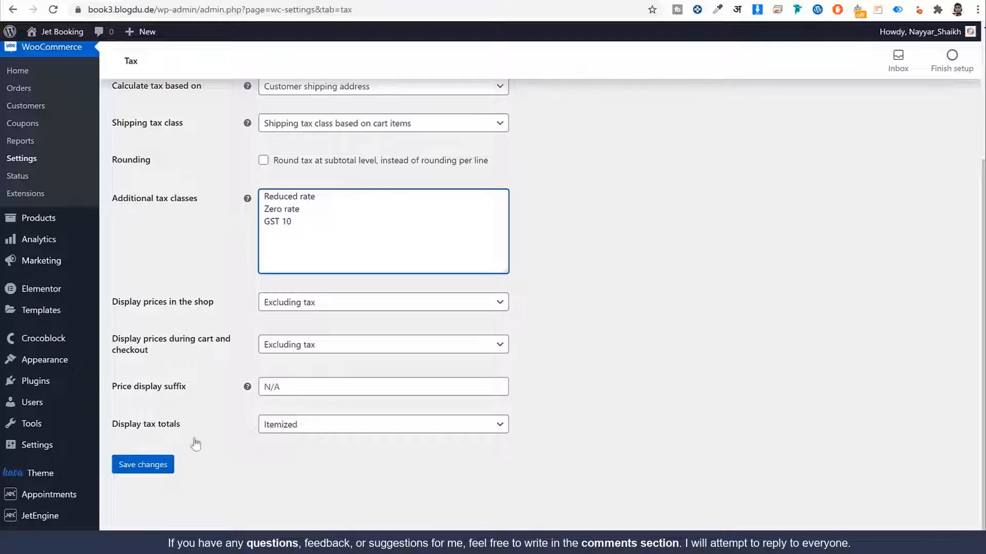
left_click(138, 472)
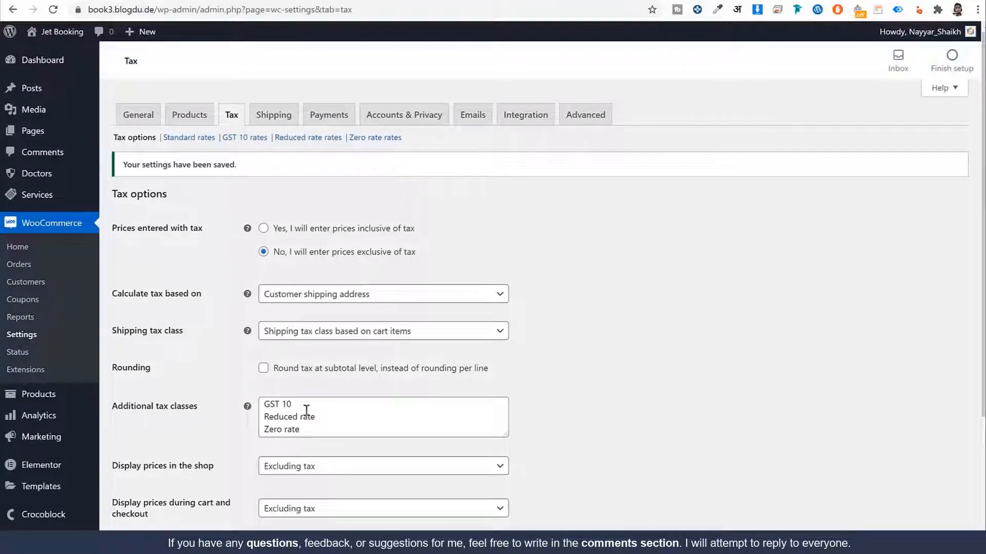
Step: Open the GST 10 rates table and insert a new empty rate row
left_click_drag(307, 408, 259, 409)
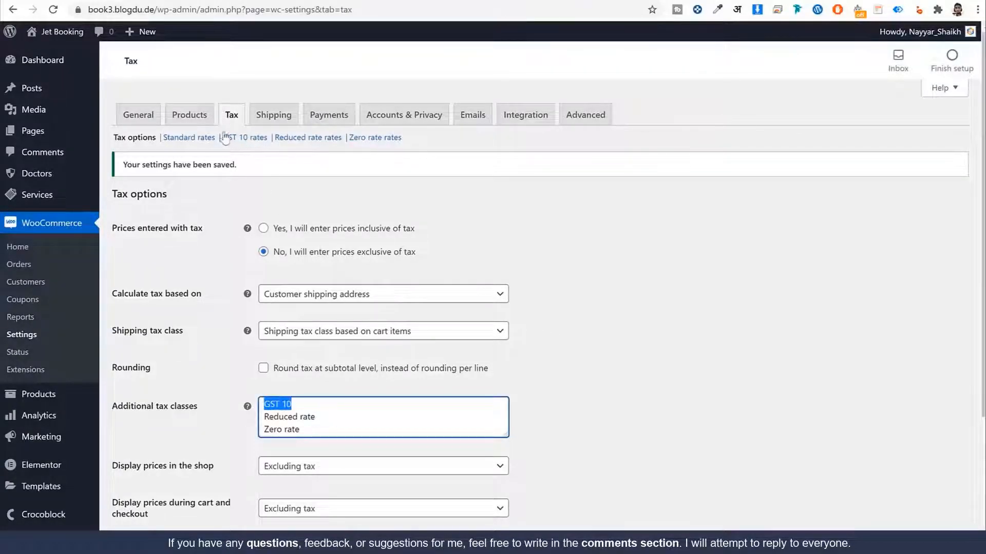
left_click_drag(222, 137, 265, 140)
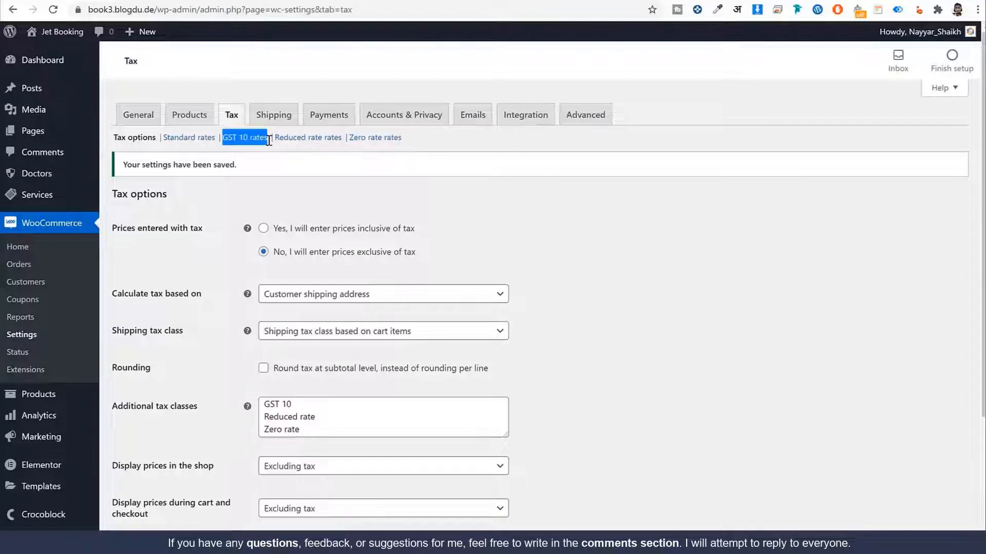
left_click(256, 141)
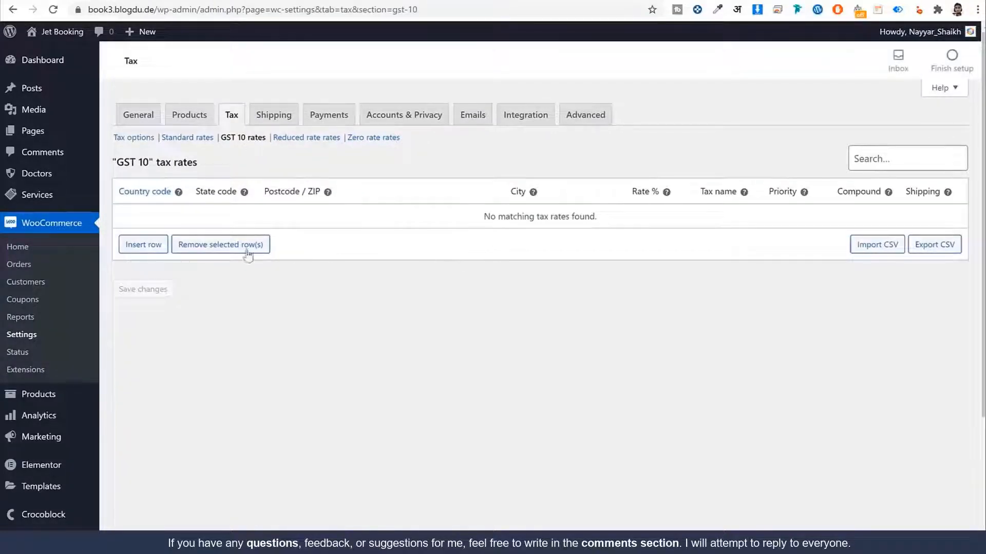
left_click(154, 250)
Step: Fill the new row with country IN, rate 10 and tax name GST 10
left_click(158, 212)
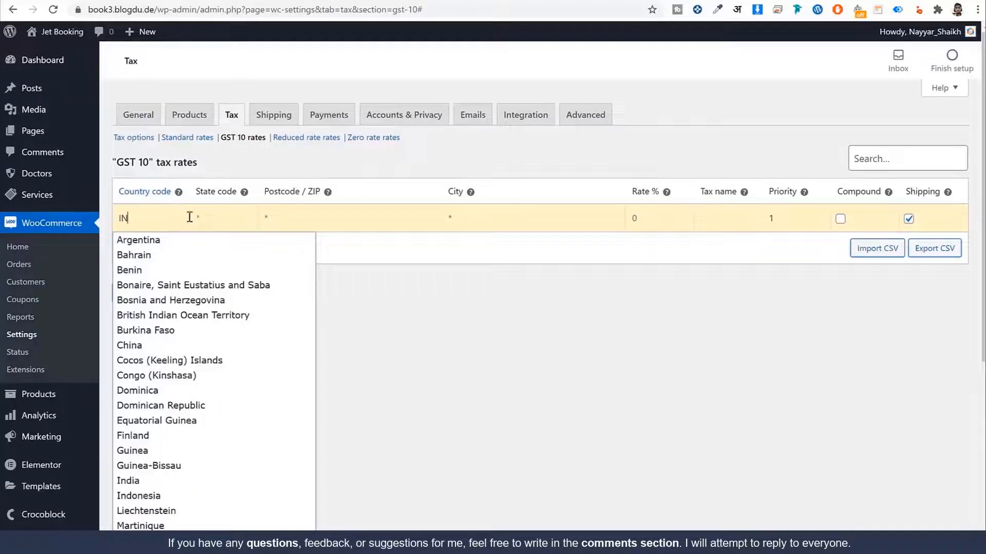
left_click(424, 208)
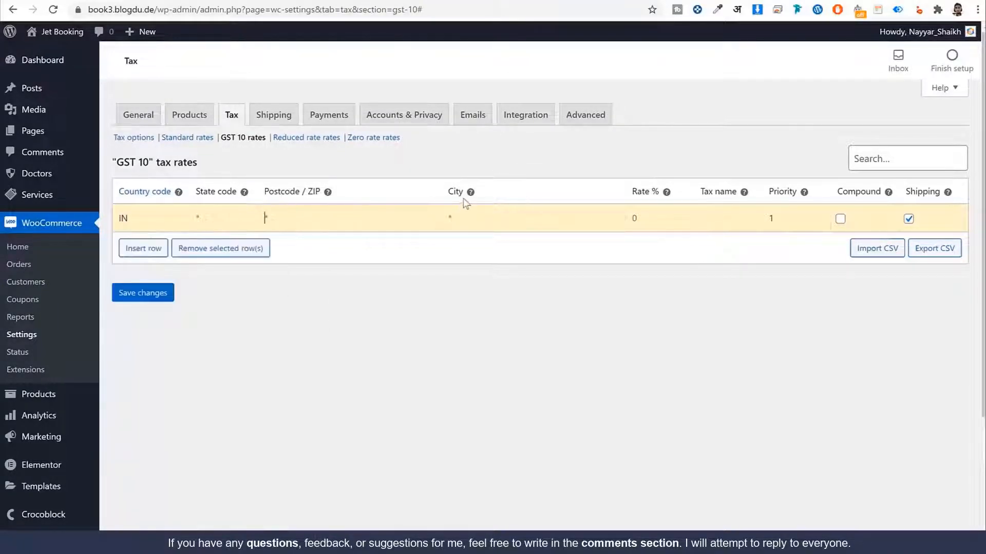
left_click(645, 210)
key("Tab")
type("GS")
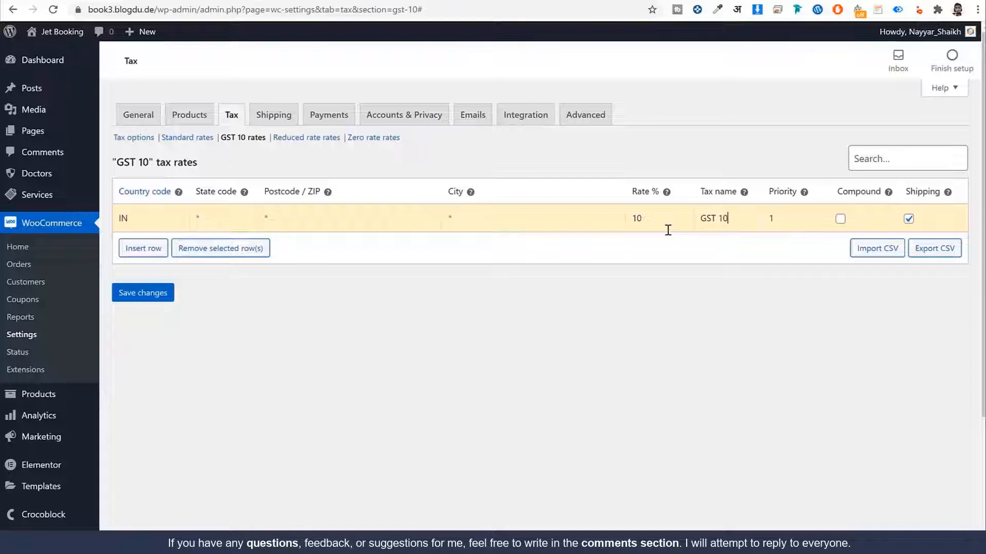
Step: Exclude shipping from the GST 10 rate, save it, and open the Payments settings
left_click(908, 219)
left_click(163, 302)
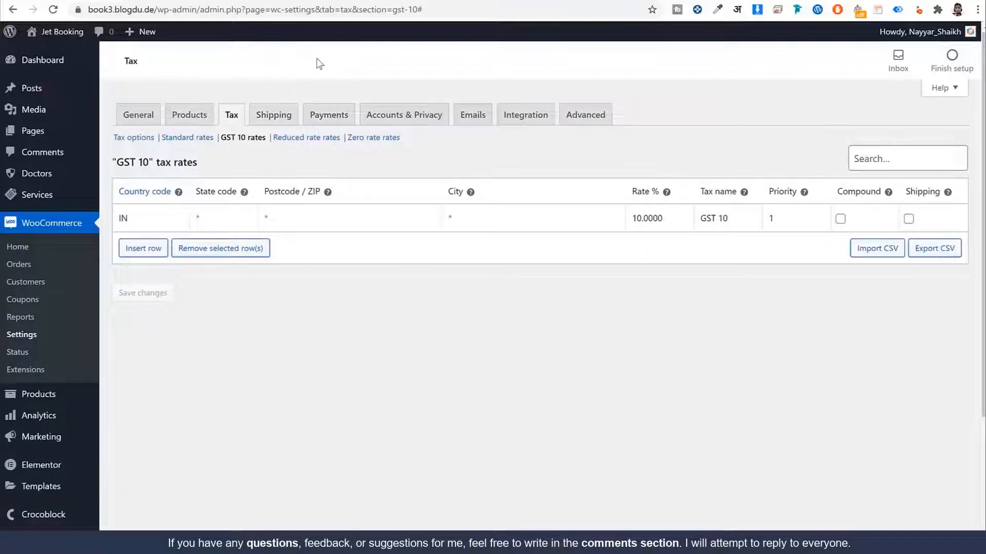
left_click(328, 117)
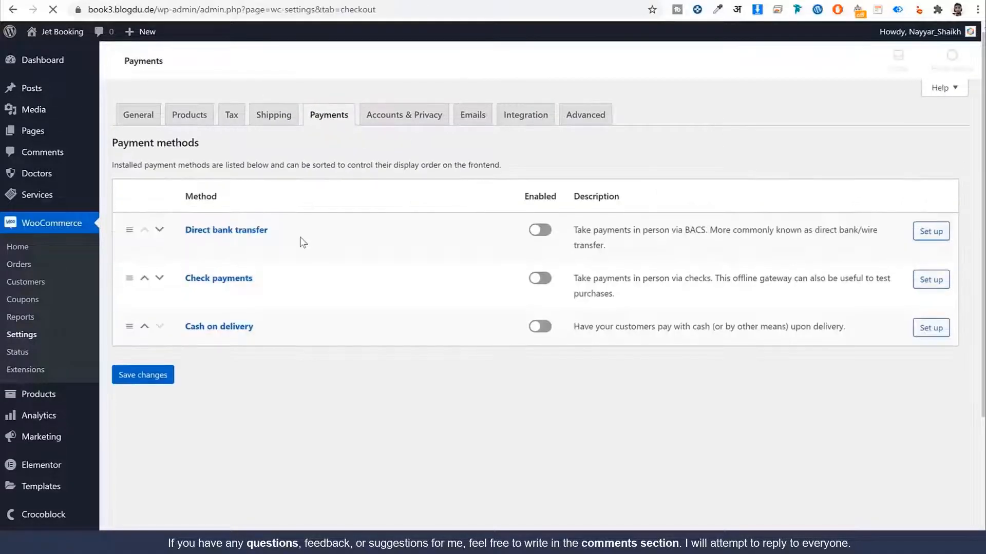
Step: Enable Cash on delivery and save the payment settings
left_click(539, 331)
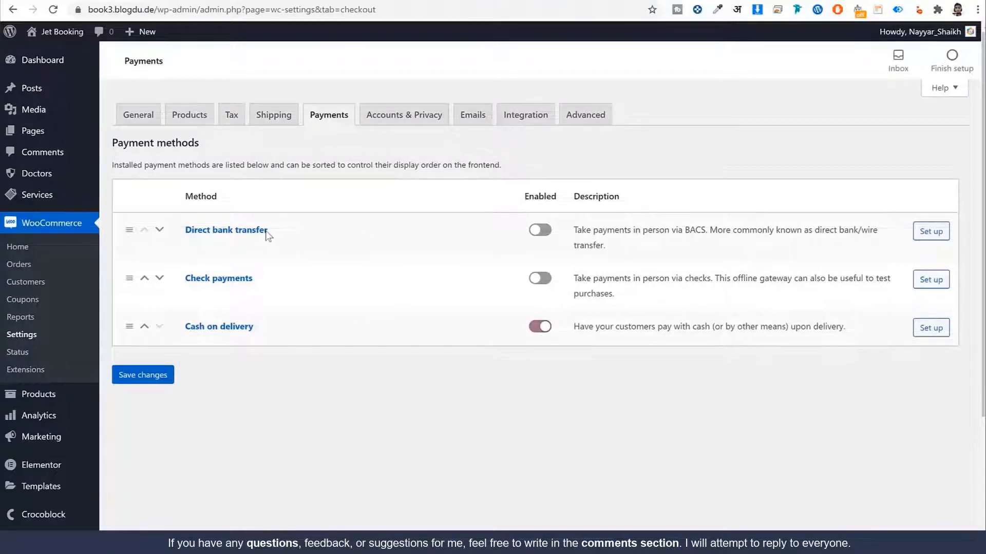
left_click(158, 382)
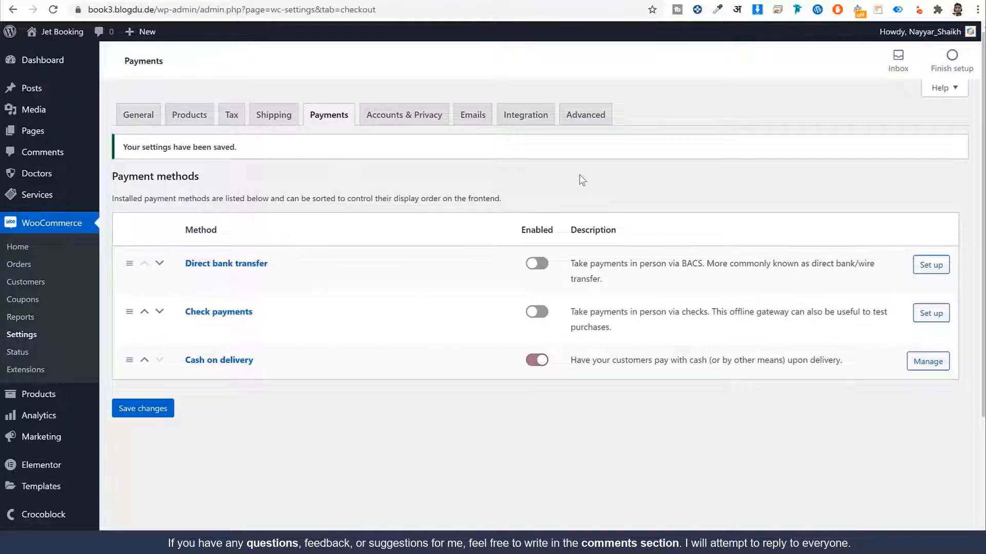
scroll(541, 220, "down", 3)
Step: Open Plugins in a new browser tab and go to Add New
right_click(35, 380)
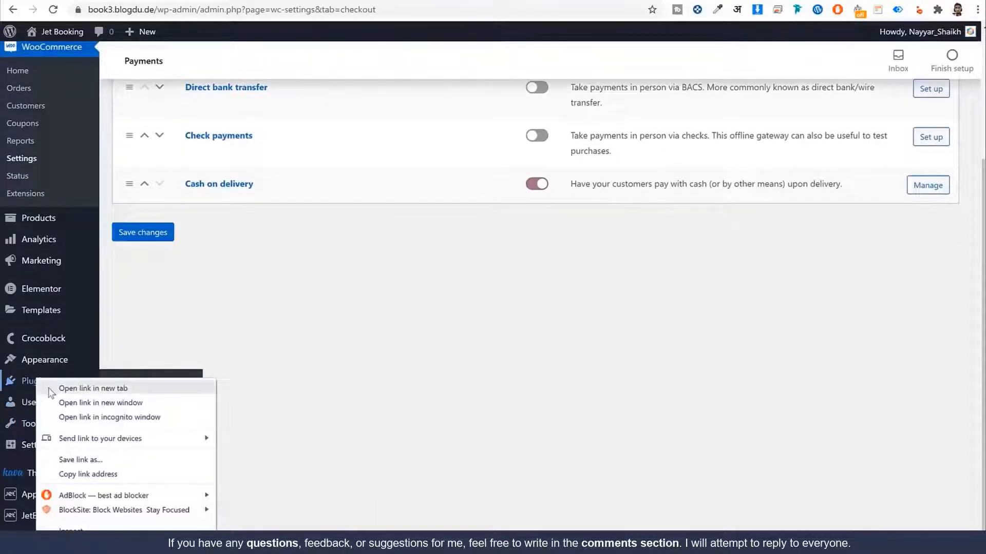
left_click(50, 393)
scroll(376, 348, "up", 4)
scroll(155, 392, "down", 4)
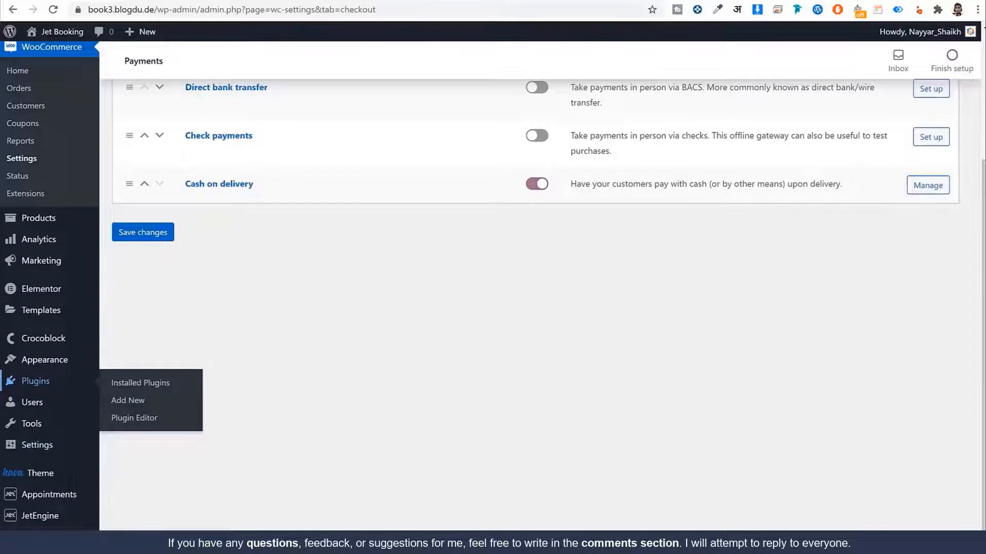
key("ctrl+Tab")
left_click(197, 68)
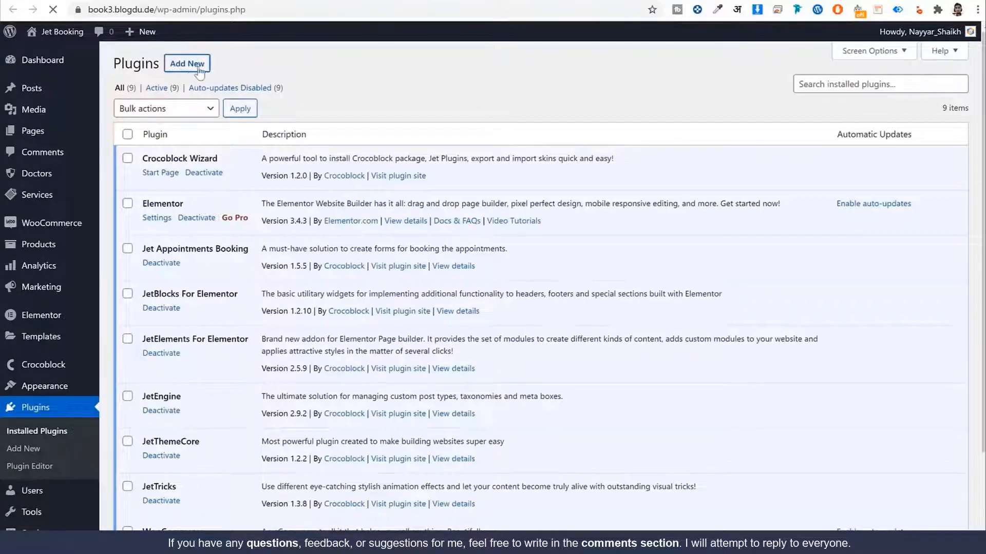
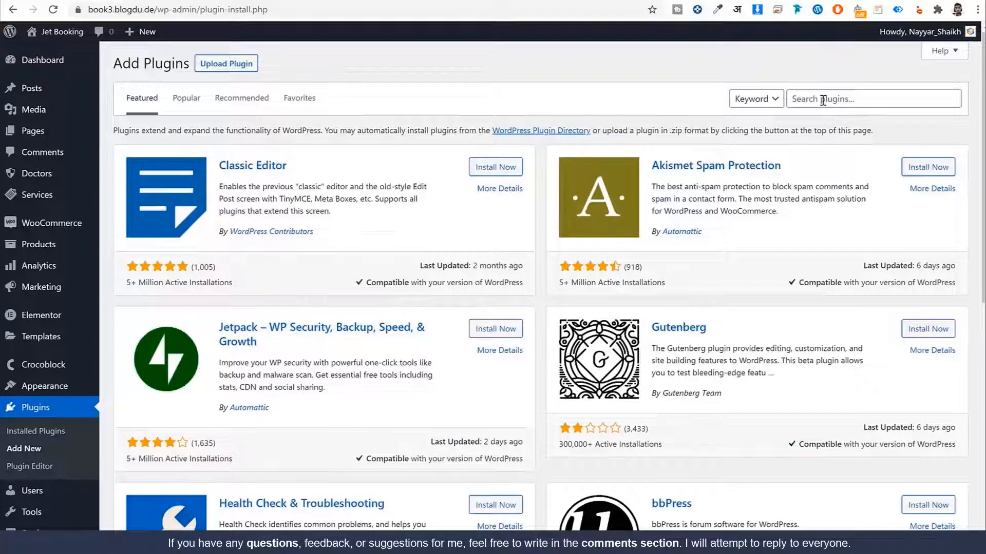
Step: Search for and install the WooCommerce PayPal Checkout and WooCommerce Stripe gateway plugins
left_click(823, 100)
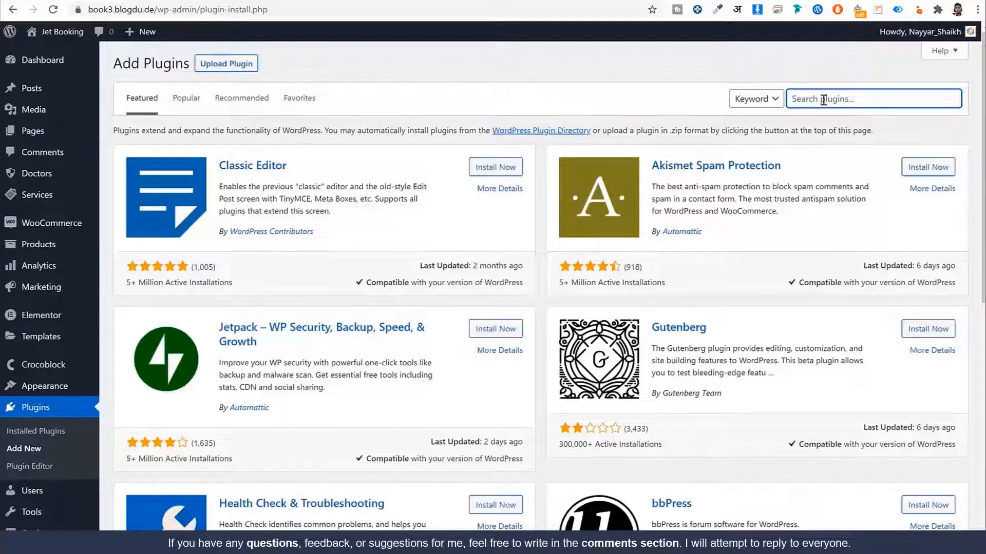
type("pa")
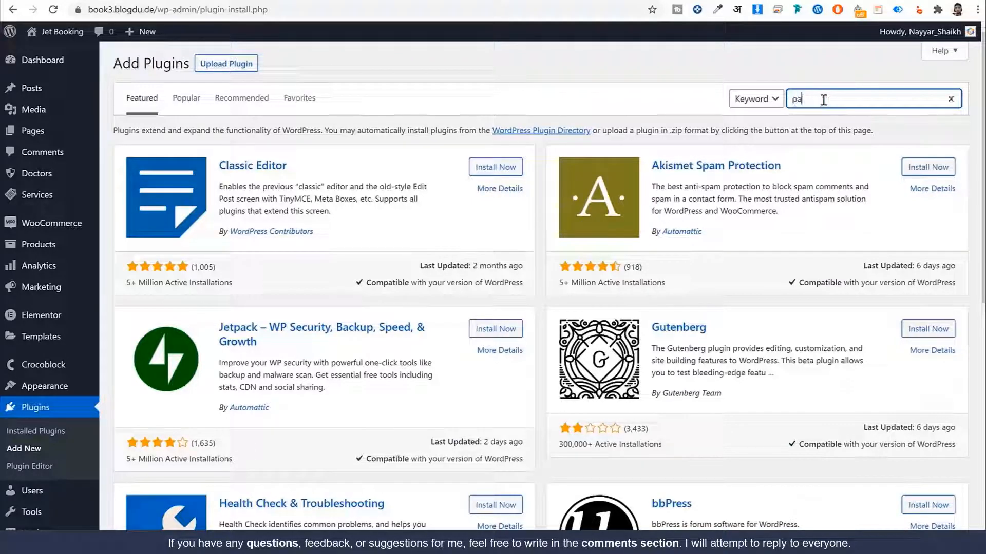
type("ypal")
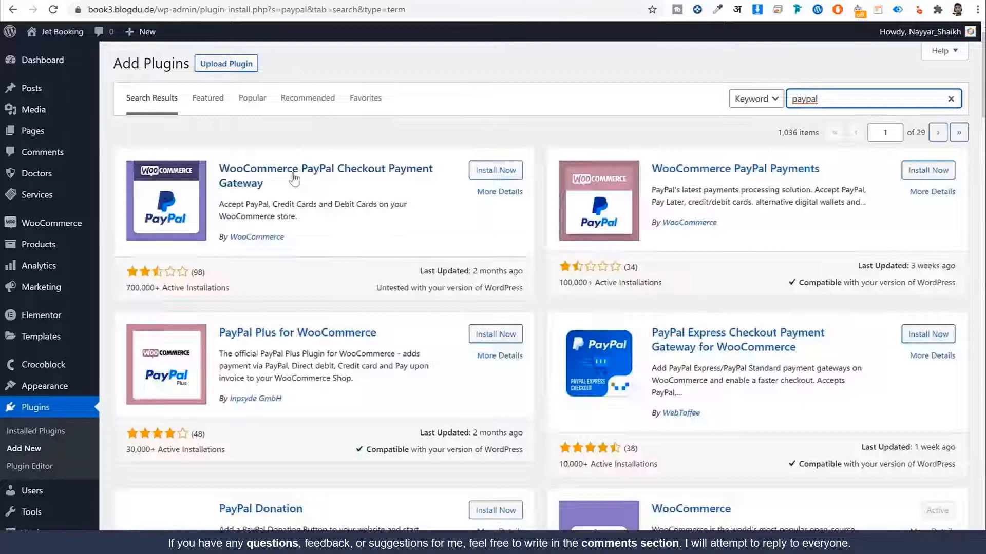
left_click(512, 173)
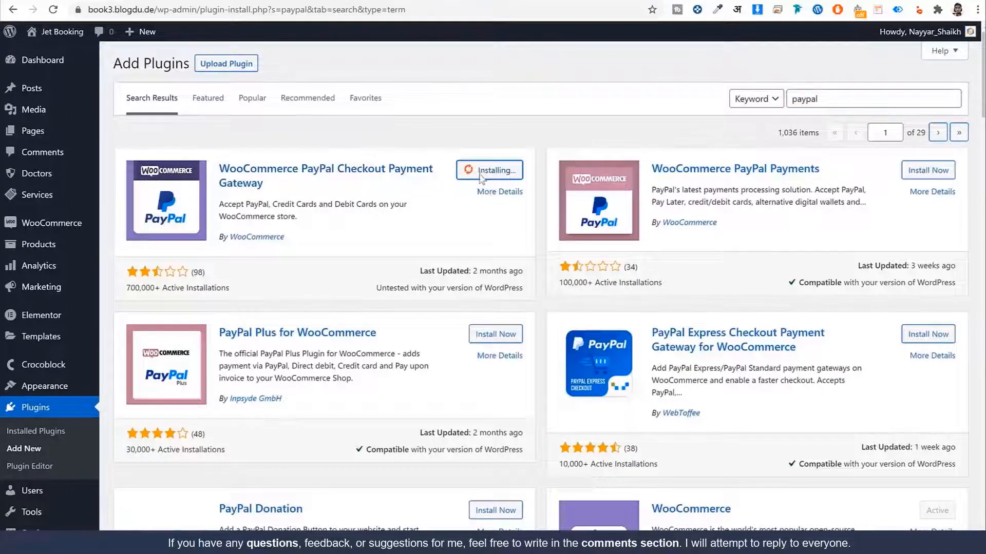
double_click(847, 99)
type("stri")
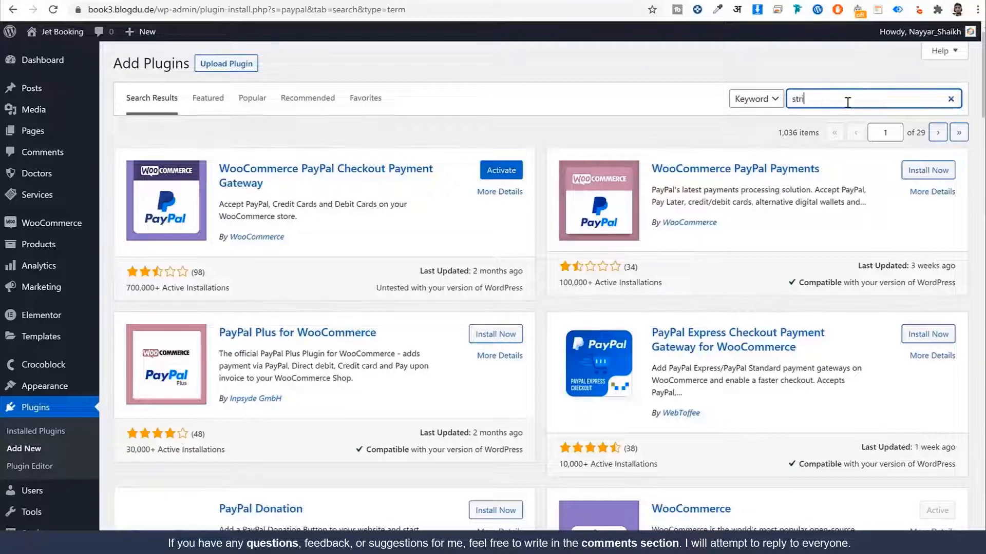
type("pe")
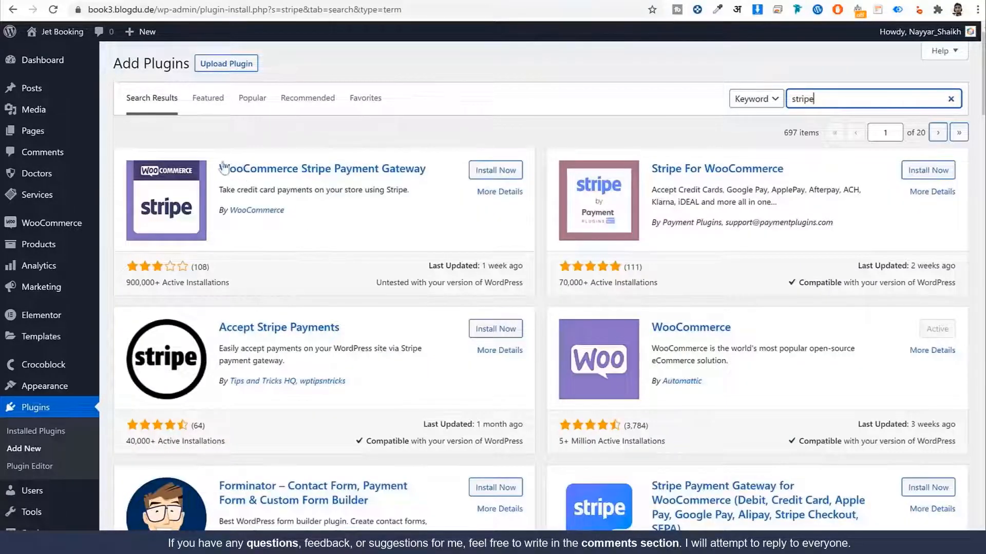
left_click_drag(220, 168, 426, 187)
left_click_drag(362, 216, 229, 211)
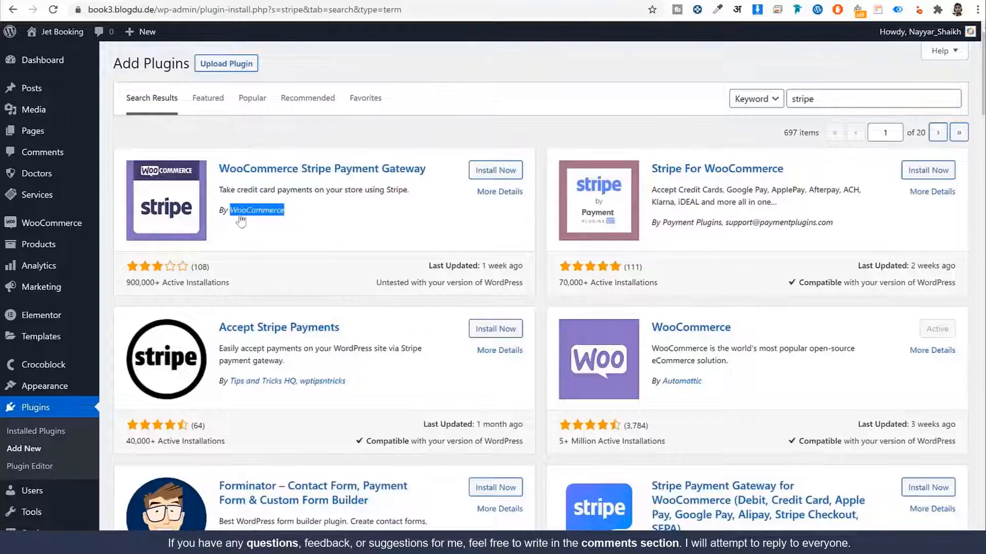
left_click(512, 177)
Step: Search 'razorarpay' and install the Razorpay for WooCommerce plugin
double_click(840, 103)
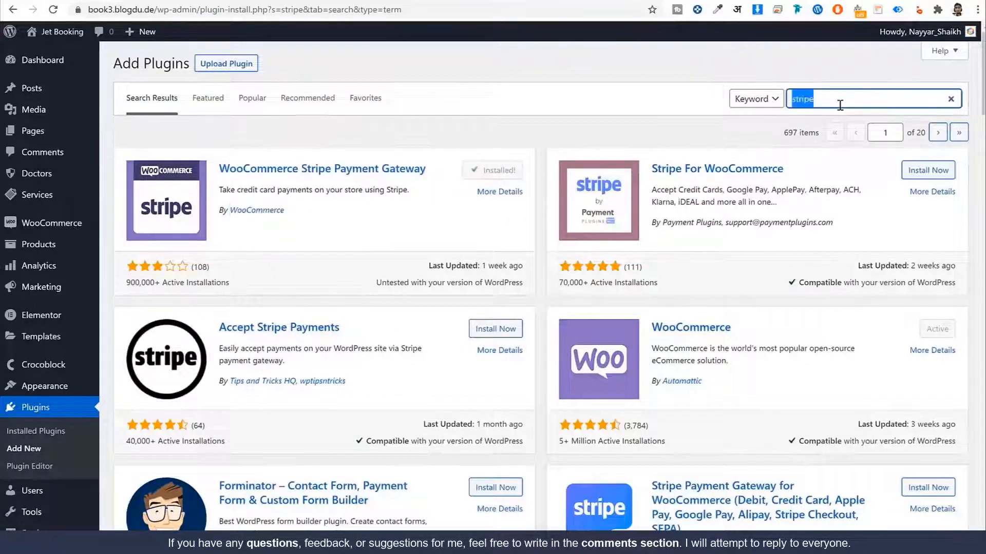
type("ra")
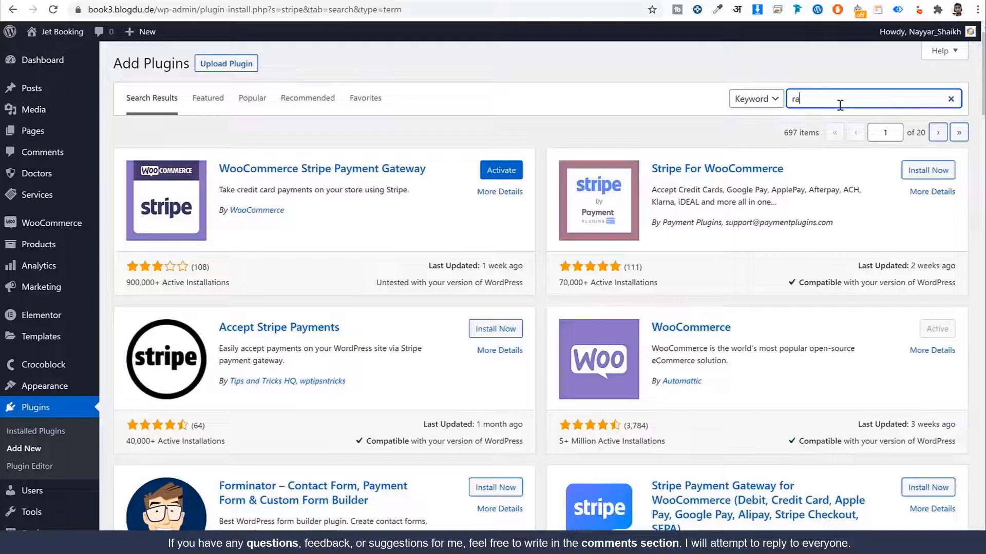
type("zora")
type("rpay")
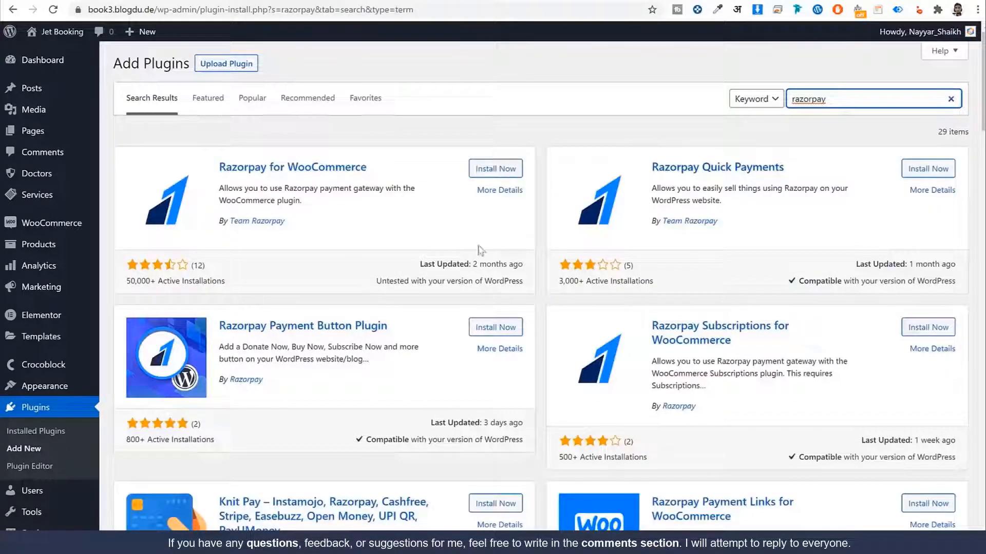
left_click_drag(384, 171, 219, 175)
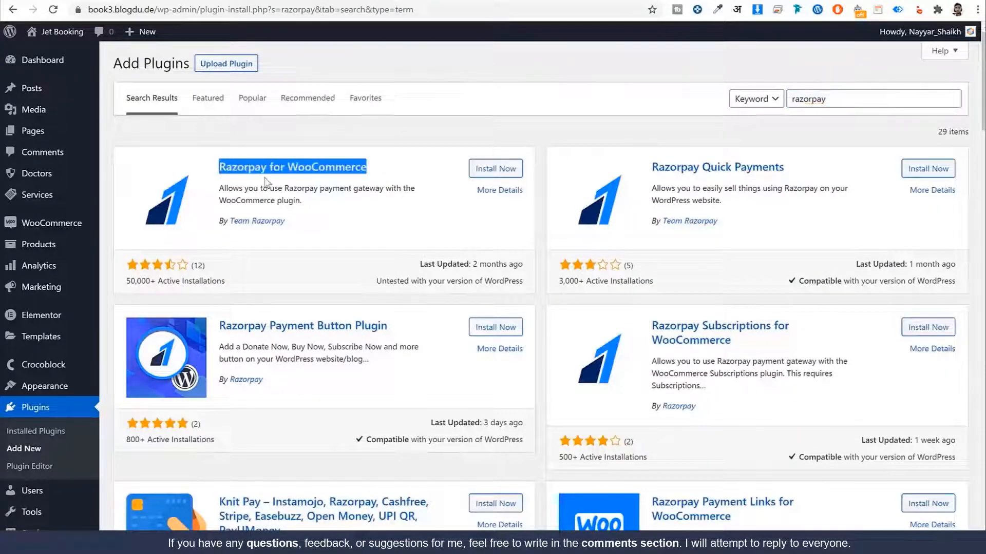
left_click(488, 169)
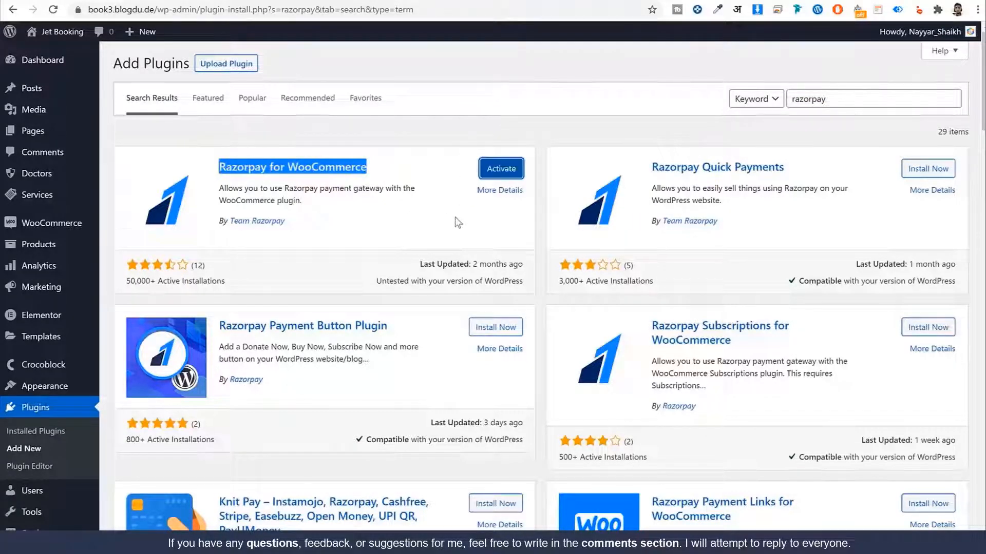
scroll(452, 248, "down", 3)
scroll(451, 248, "up", 3)
left_click(47, 432)
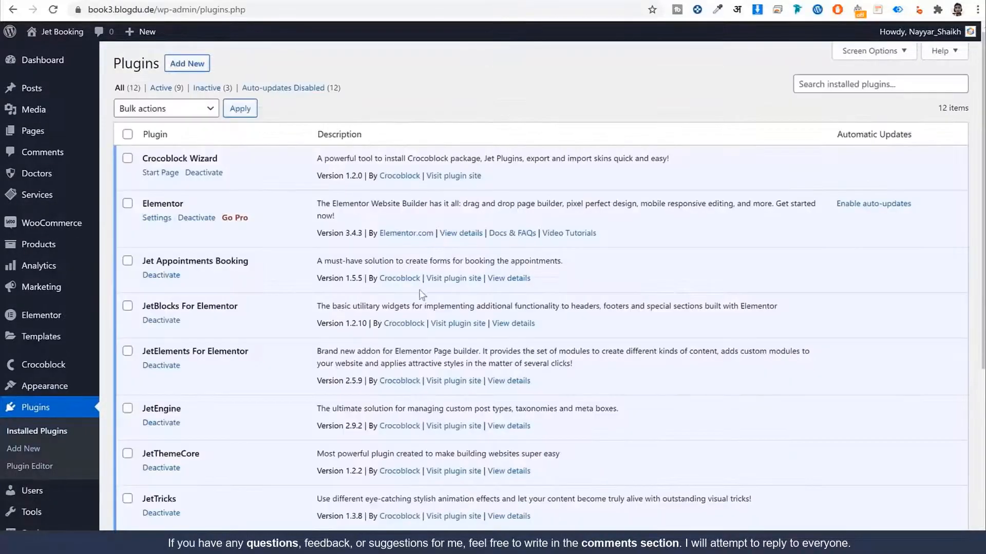
Step: Bulk-activate Razorpay for WooCommerce, WooCommerce PayPal Checkout Gateway and WooCommerce Stripe Gateway
scroll(180, 374, "down", 5)
left_click(127, 294)
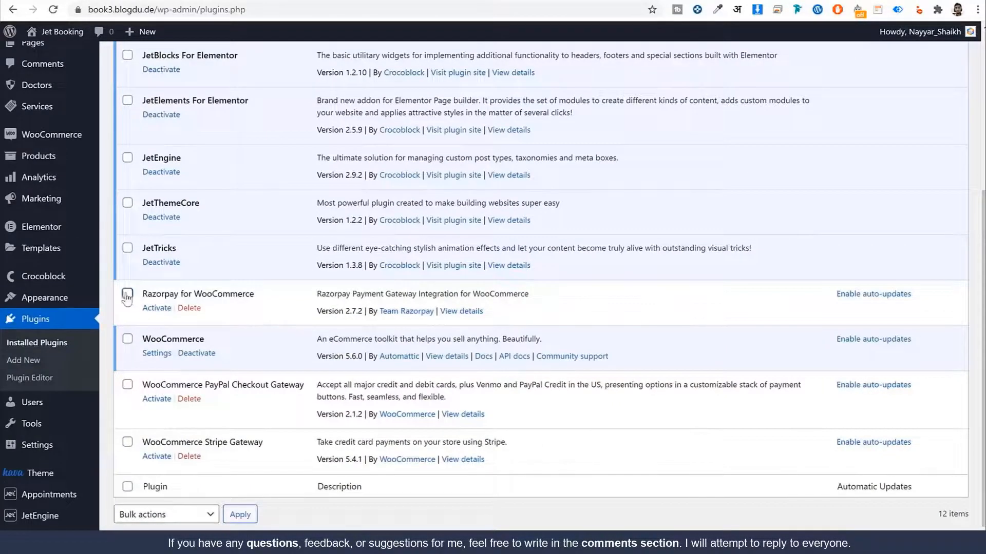
left_click(127, 385)
left_click(128, 442)
scroll(174, 491, "down", 1)
left_click(175, 490)
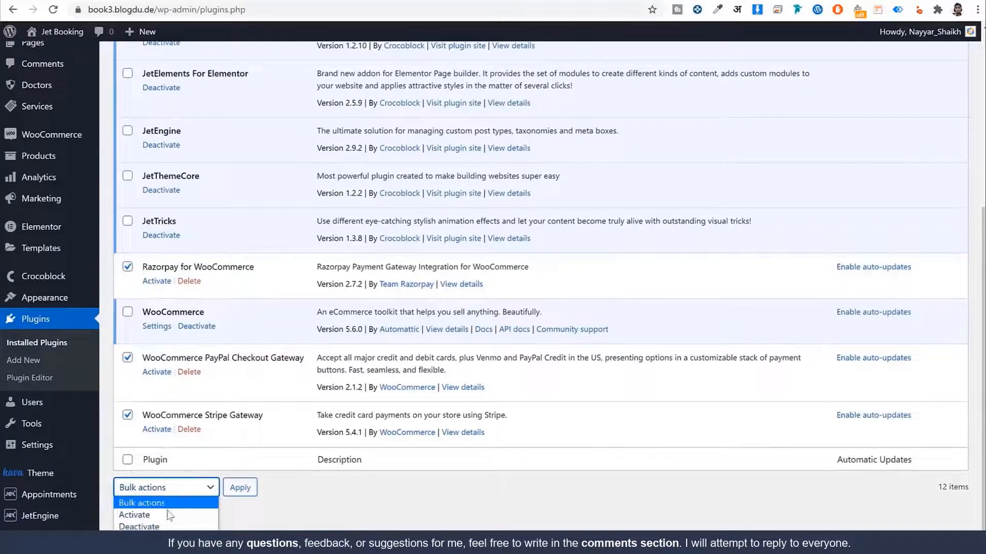
left_click(170, 513)
left_click(246, 496)
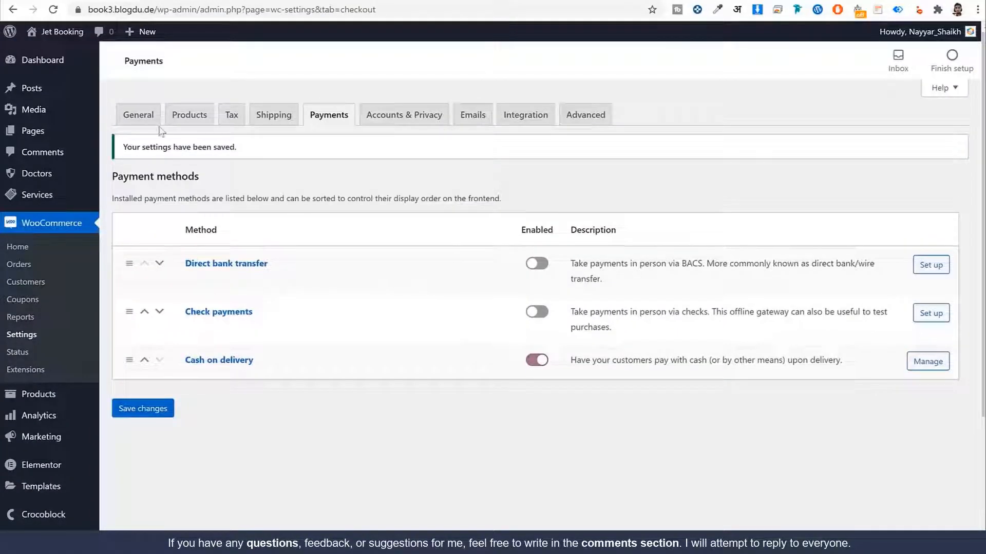
Step: Enable the Stripe credit card method alongside PayPal Checkout and Razorpay, and save the payment methods
left_click(54, 9)
scroll(519, 264, "down", 5)
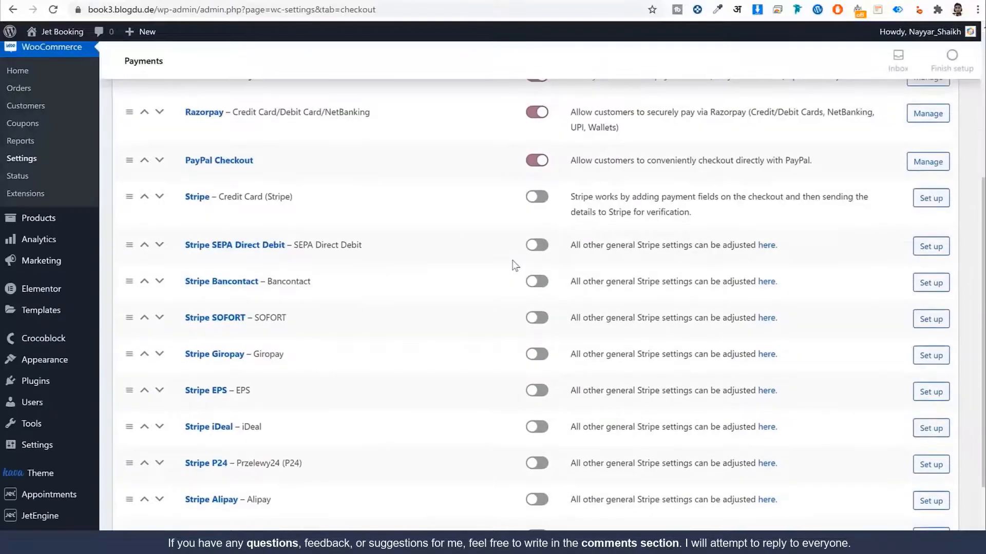
left_click(538, 198)
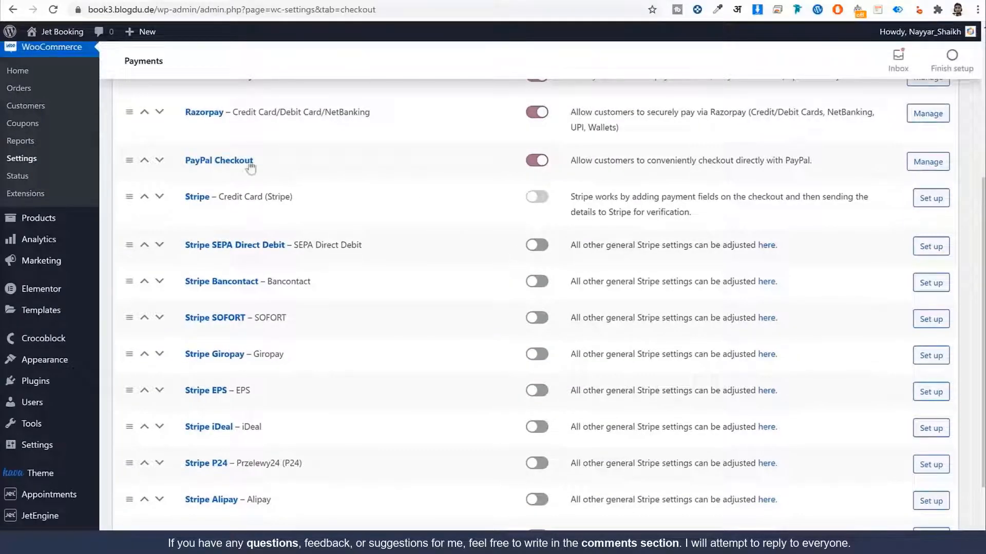
left_click_drag(277, 160, 182, 159)
scroll(460, 295, "down", 2)
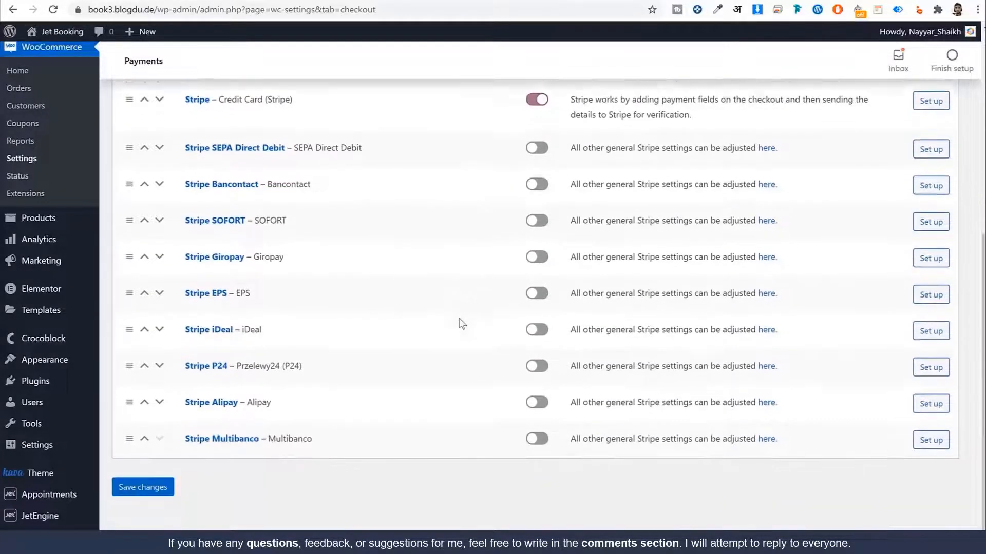
scroll(460, 323, "up", 6)
scroll(475, 323, "down", 5)
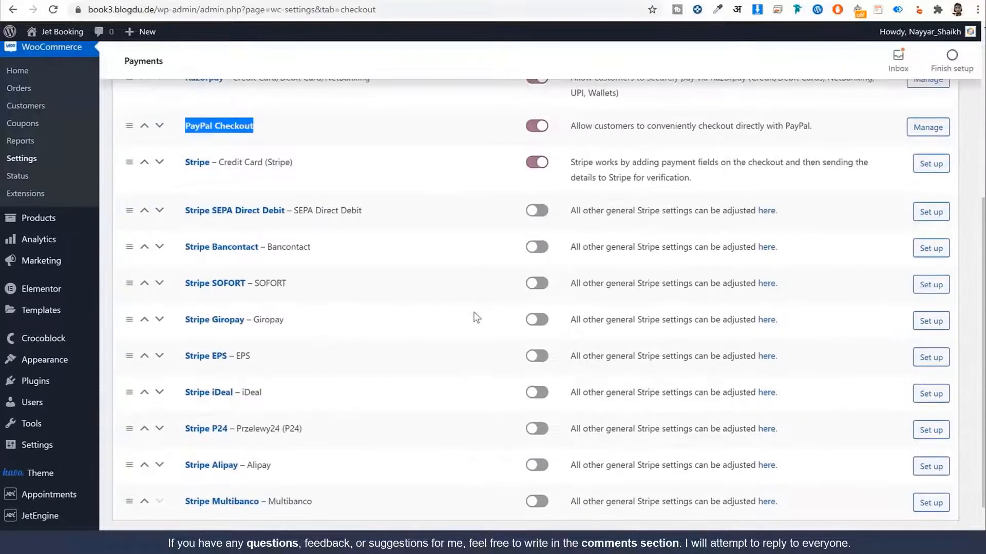
scroll(360, 308, "up", 4)
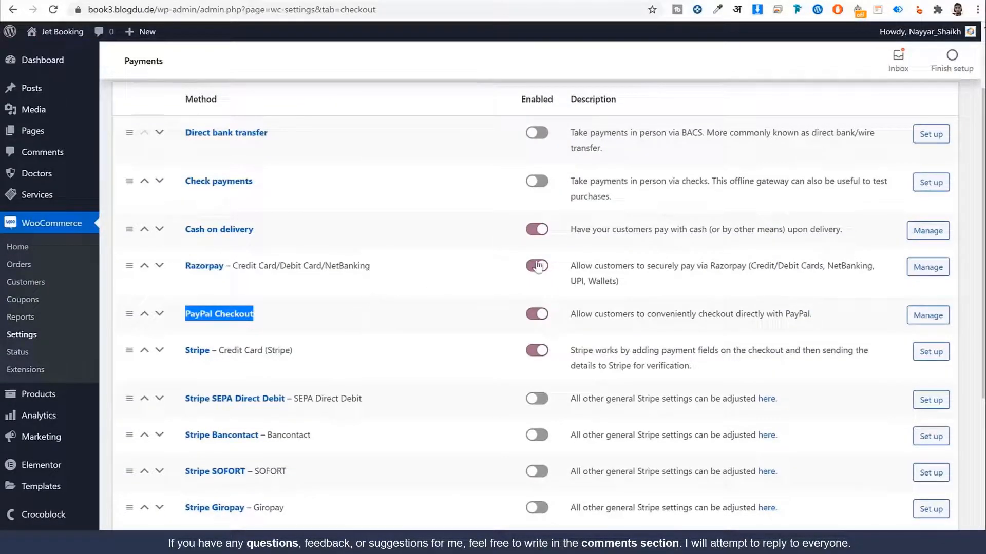
left_click_drag(240, 272, 187, 282)
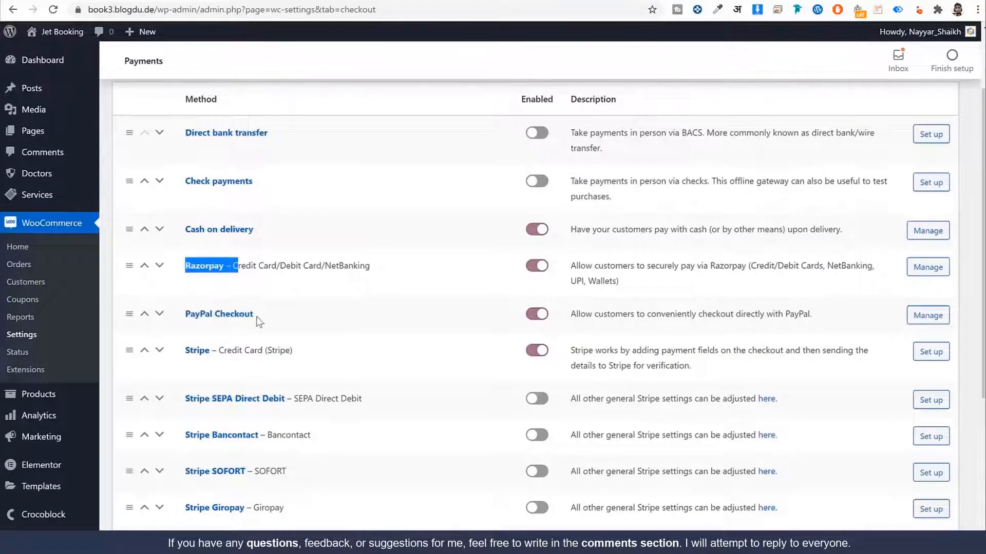
scroll(363, 312, "down", 5)
left_click(143, 487)
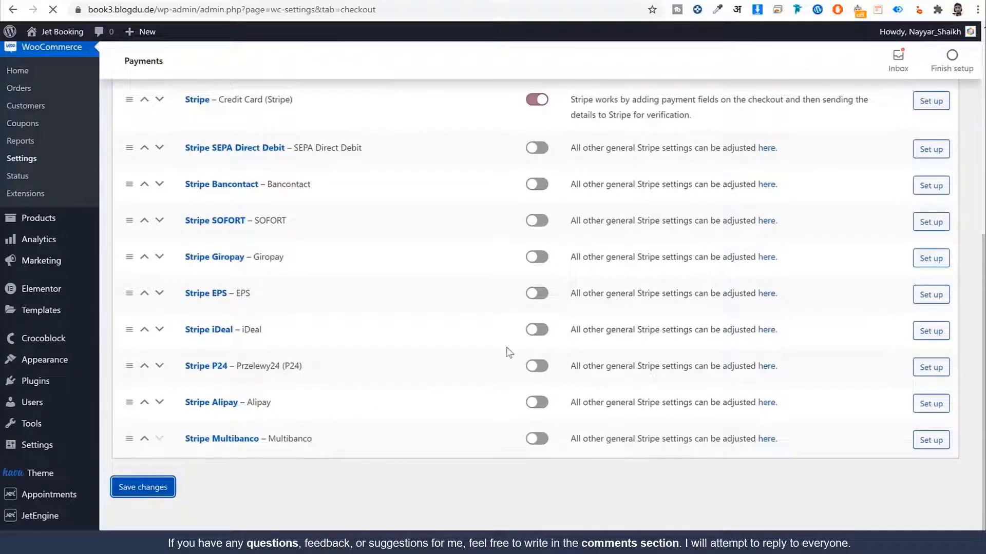
scroll(558, 307, "down", 5)
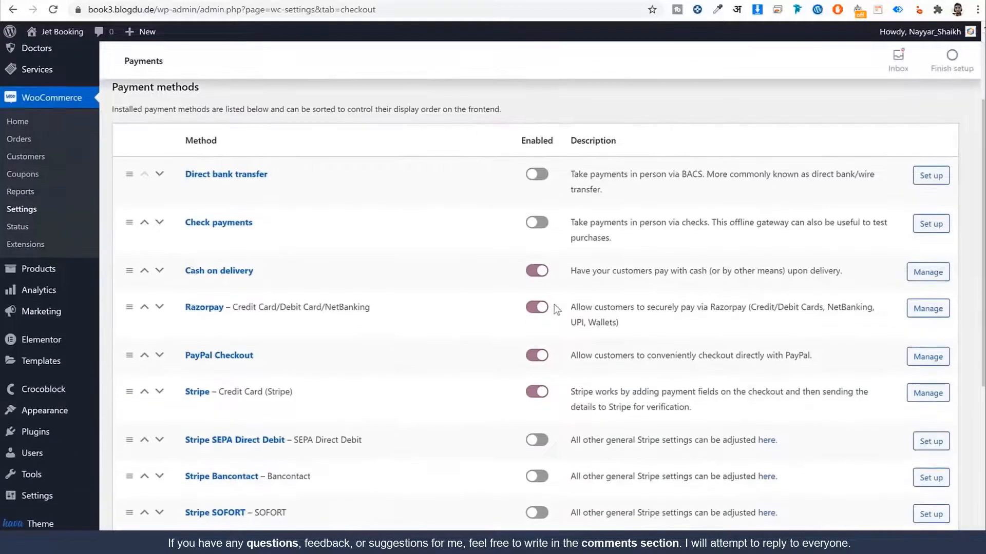
left_click(232, 234)
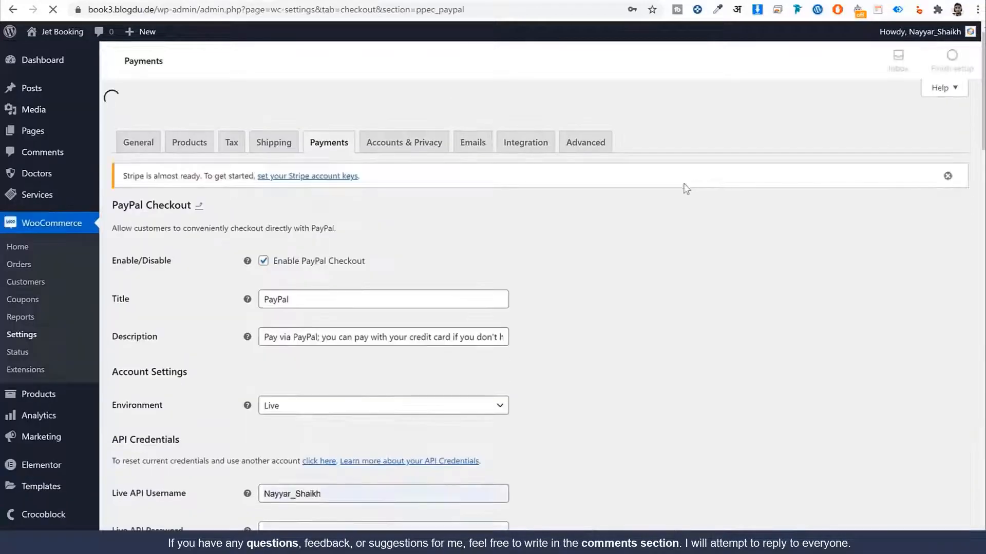
Step: Review the PayPal Checkout Live API credential fields, starting with API Username
scroll(732, 224, "down", 3)
scroll(731, 223, "up", 3)
scroll(732, 223, "down", 5)
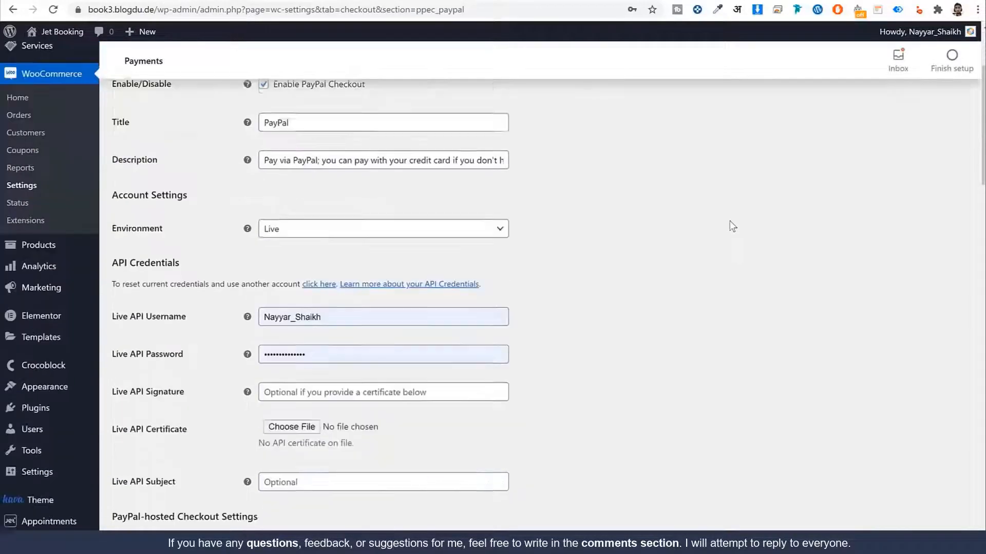
left_click_drag(186, 216, 130, 215)
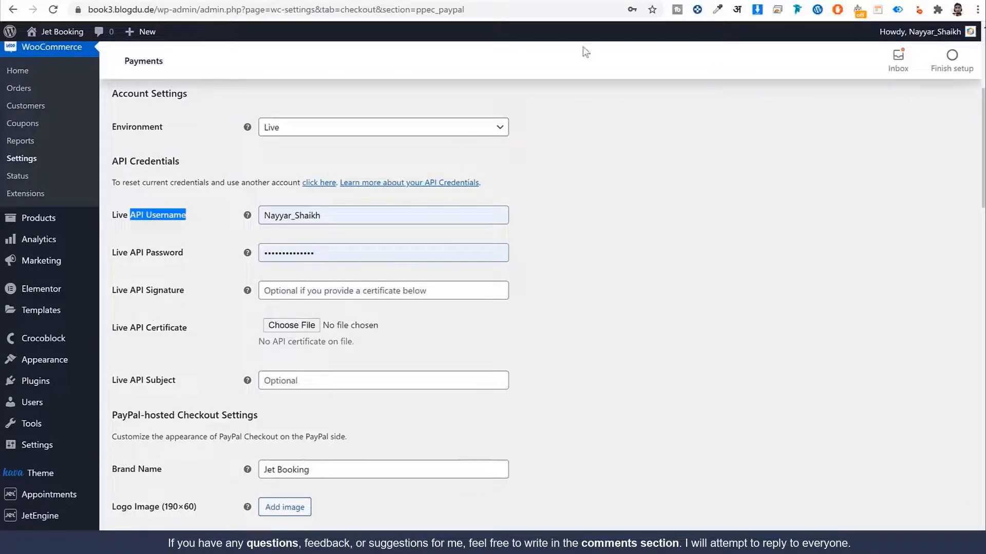
key("ctrl+t")
Step: Sign in to PayPal with the saved login and reach the account overview
type("paypal.com")
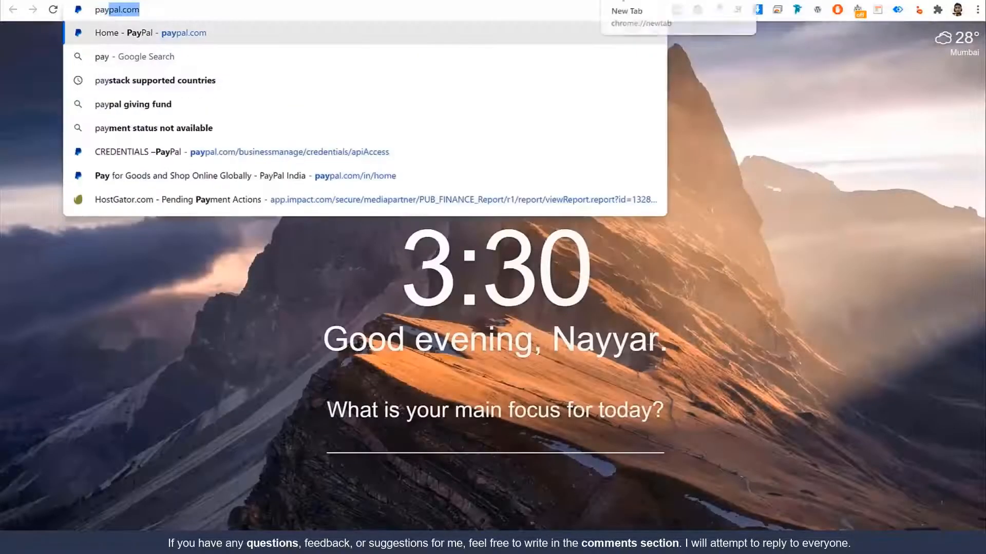
key("Return")
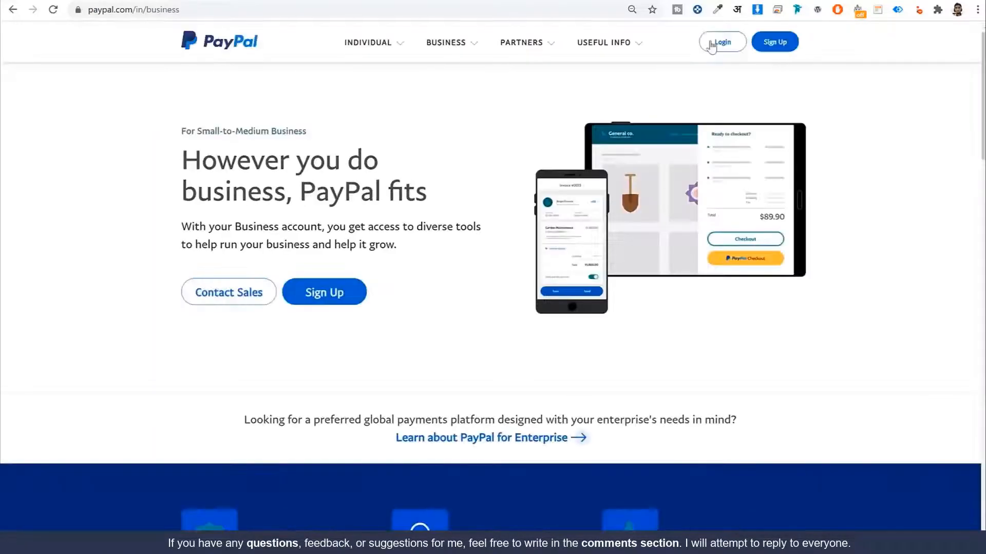
left_click(711, 47)
left_click(537, 169)
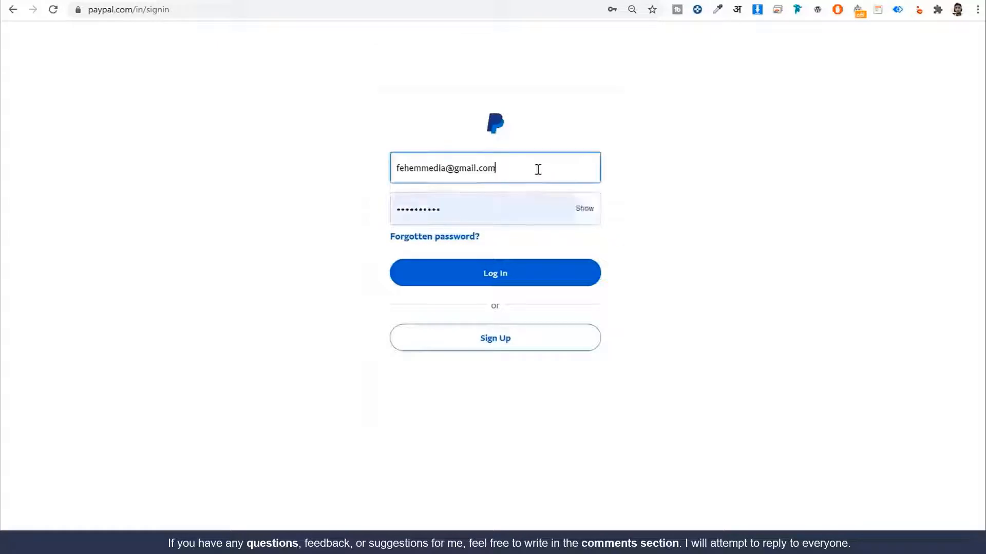
left_click(495, 243)
left_click(570, 279)
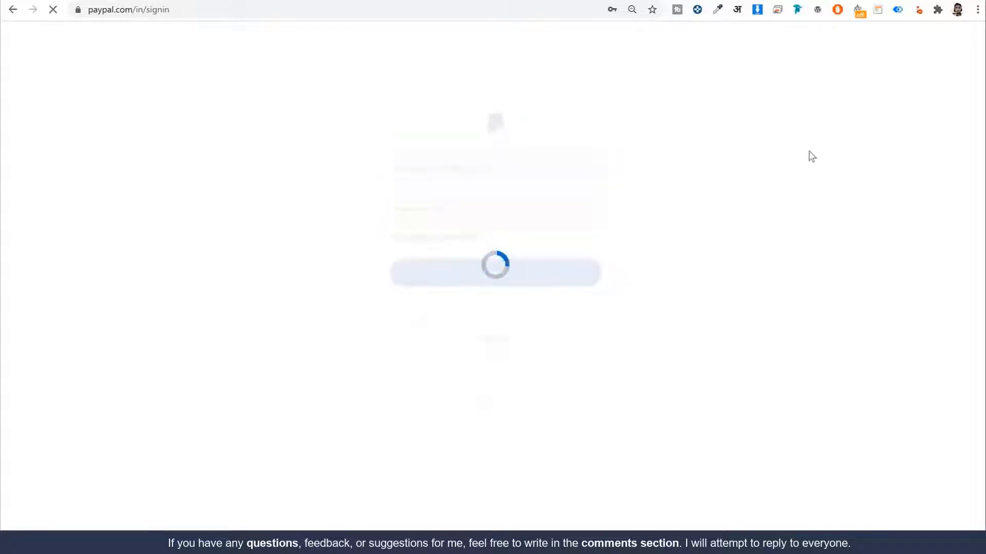
left_click(684, 328)
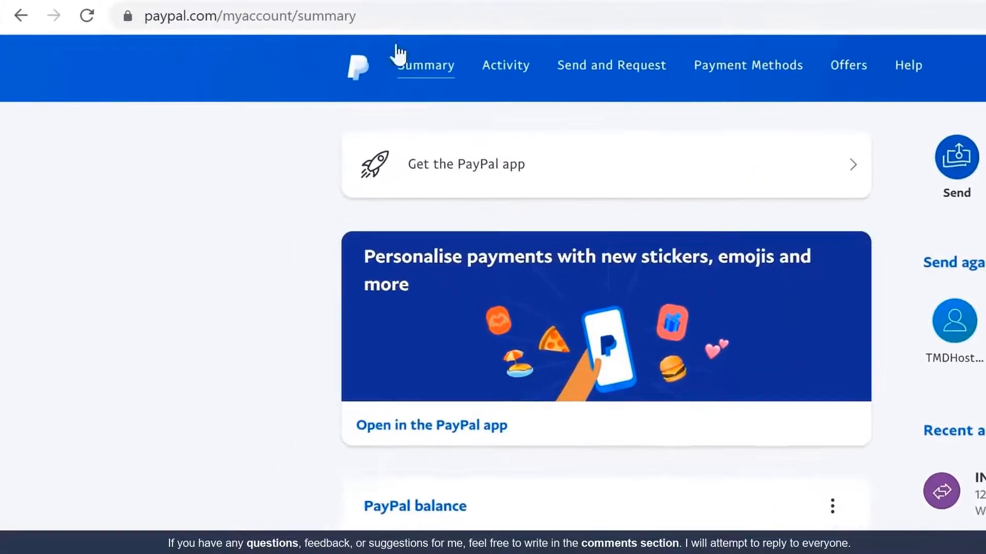
Step: Load the PayPal businessmanage/credentials/apiAccess page from the address bar
left_click_drag(216, 9, 134, 27)
left_click_drag(219, 44, 230, 51)
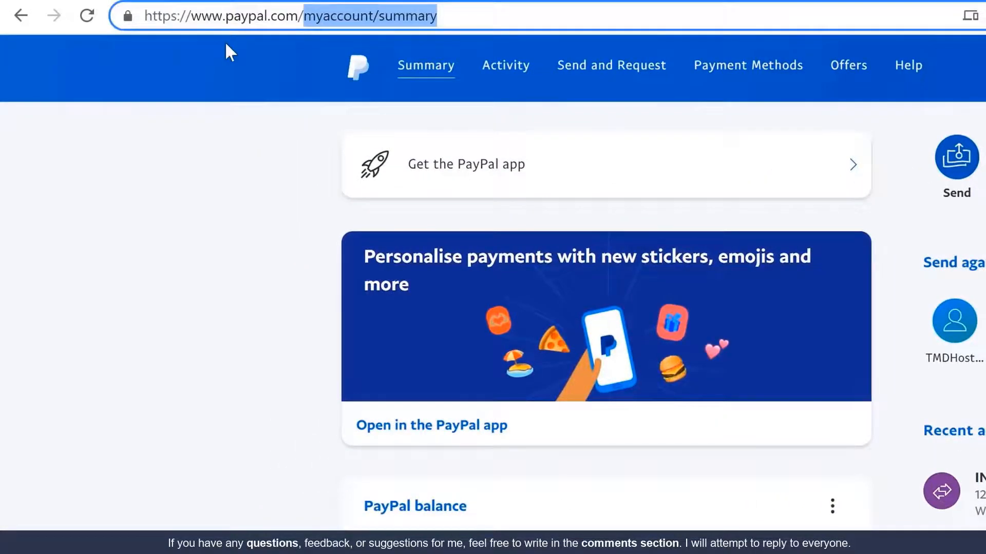
key("BackSpace")
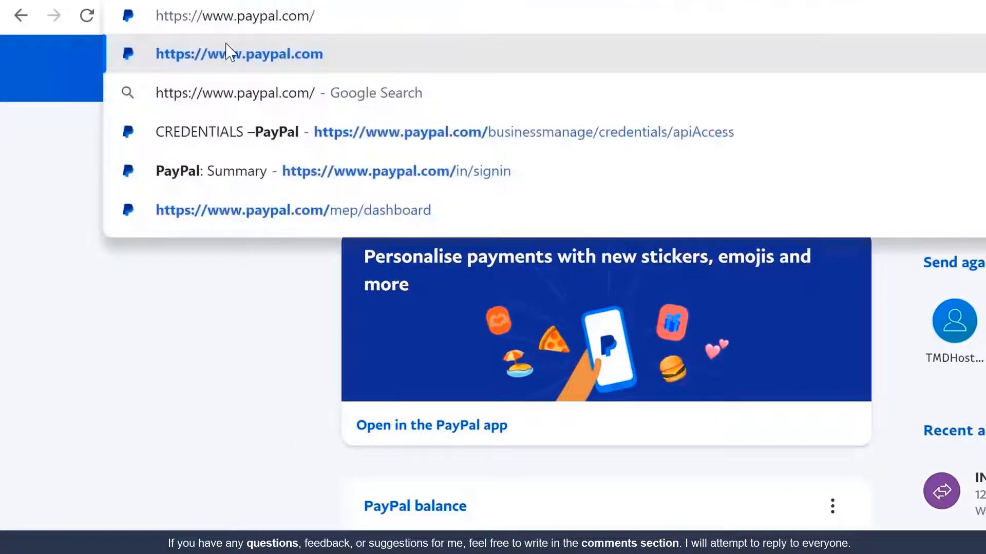
key("Down")
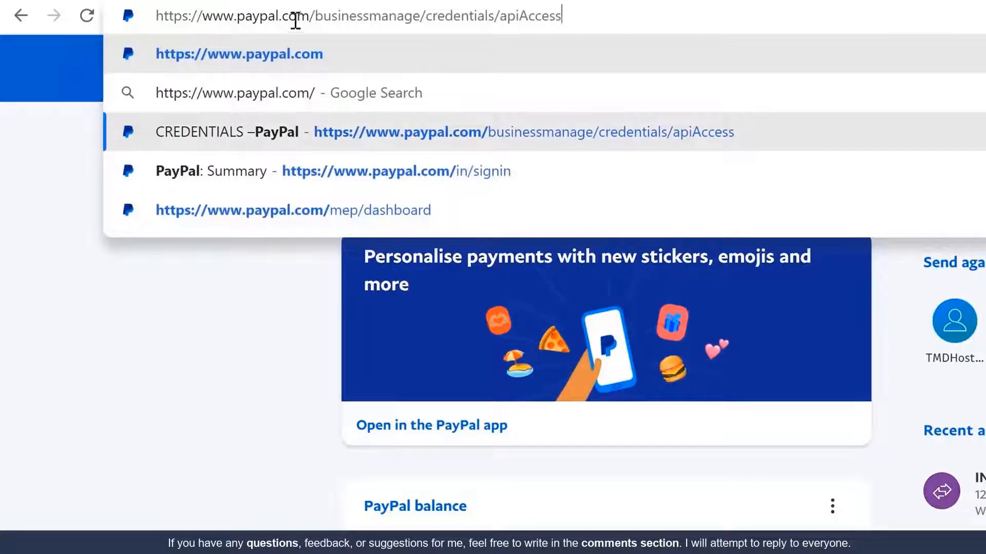
left_click_drag(311, 15, 677, 11)
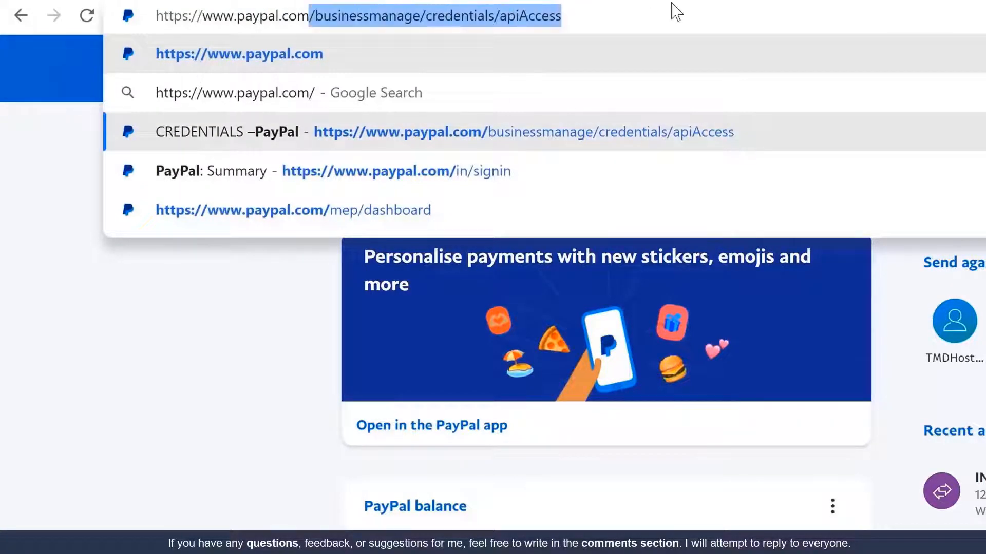
left_click(618, 15)
double_click(645, 19)
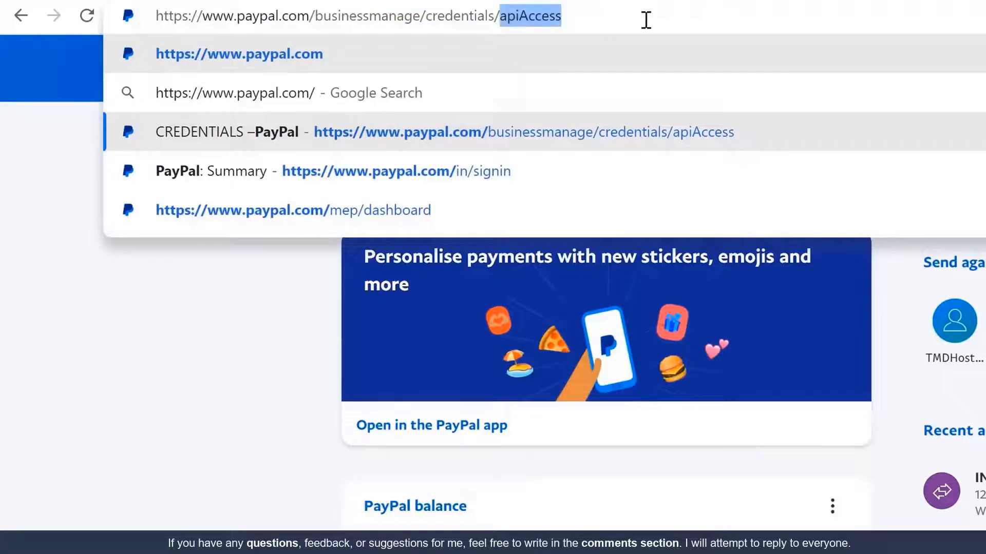
left_click(653, 17)
left_click_drag(519, 16, 583, 15)
left_click(584, 15)
key("Return")
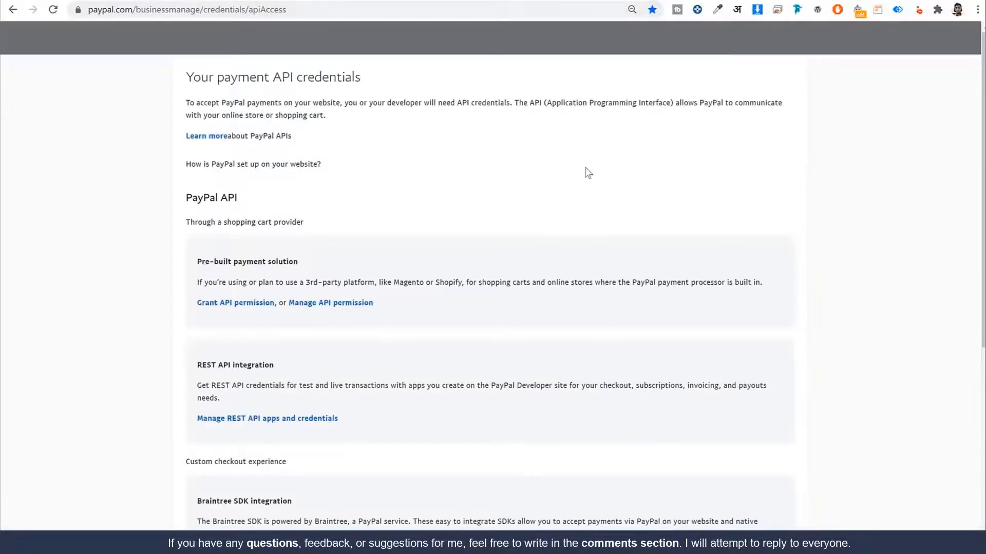
Step: Open the NVP/SOAP (Classic) API credentials and reveal the API username for copying
scroll(596, 191, "down", 6)
mouse_move(183, 290)
left_mouse_down()
mouse_move(323, 271)
mouse_move(188, 272)
left_mouse_up()
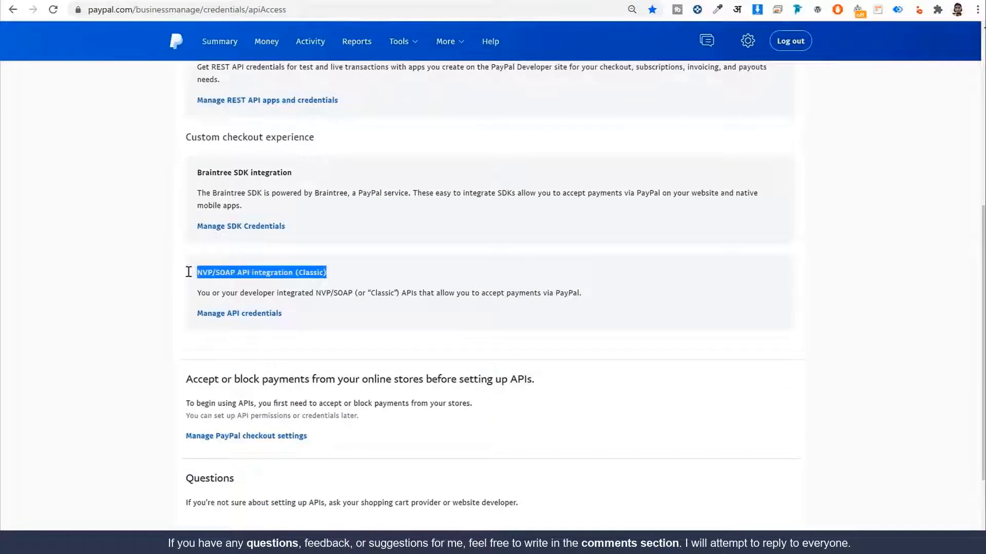
left_click(242, 269)
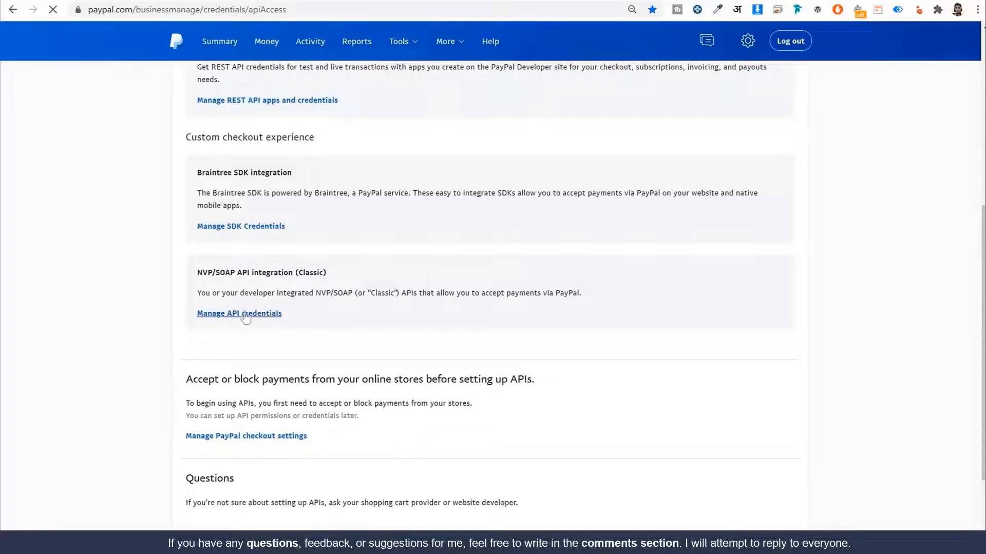
left_click(237, 315)
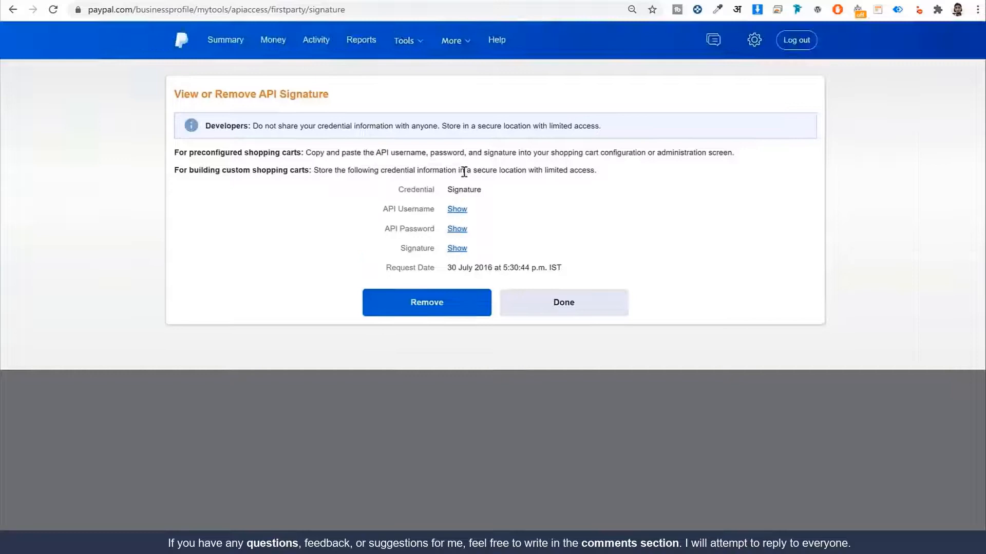
left_click(457, 209)
double_click(459, 210)
triple_click(468, 209)
key("ctrl+c")
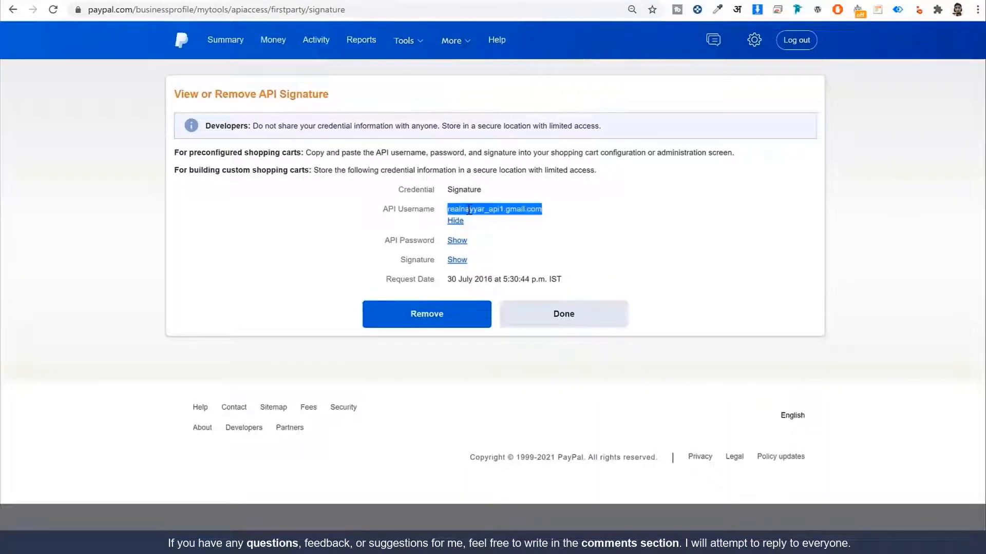
left_click(456, 221)
Step: Paste the PayPal API username into the PayPal Checkout Live API Username field
left_click(254, 1)
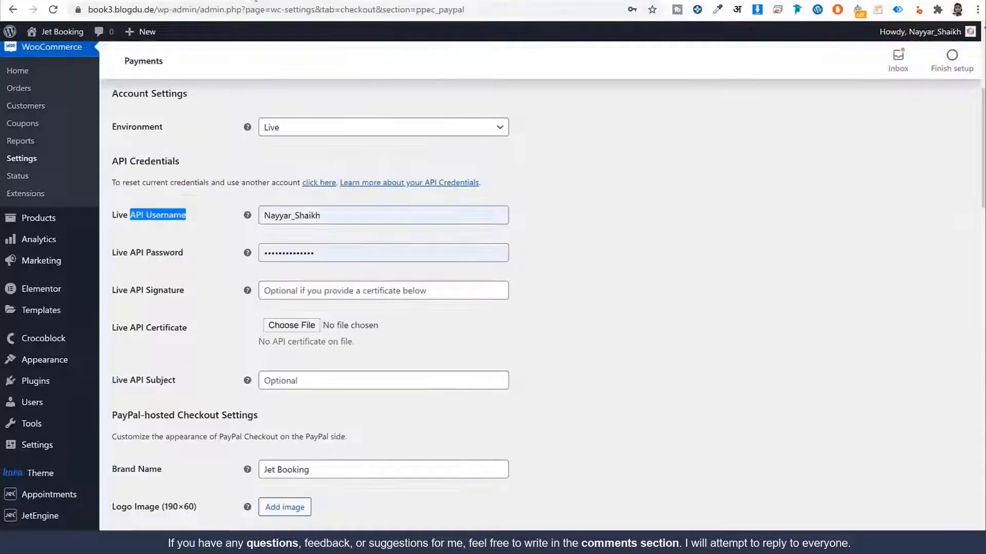
double_click(337, 208)
double_click(366, 218)
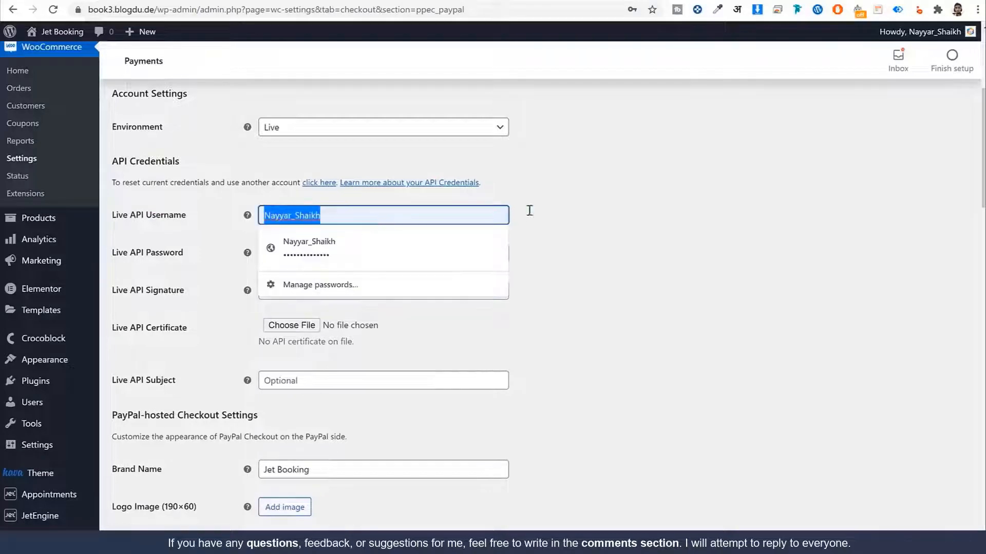
key("ctrl+v")
left_click(649, 121)
Step: Transfer the API password and signature from PayPal and save the PayPal Checkout settings
left_click(633, 1)
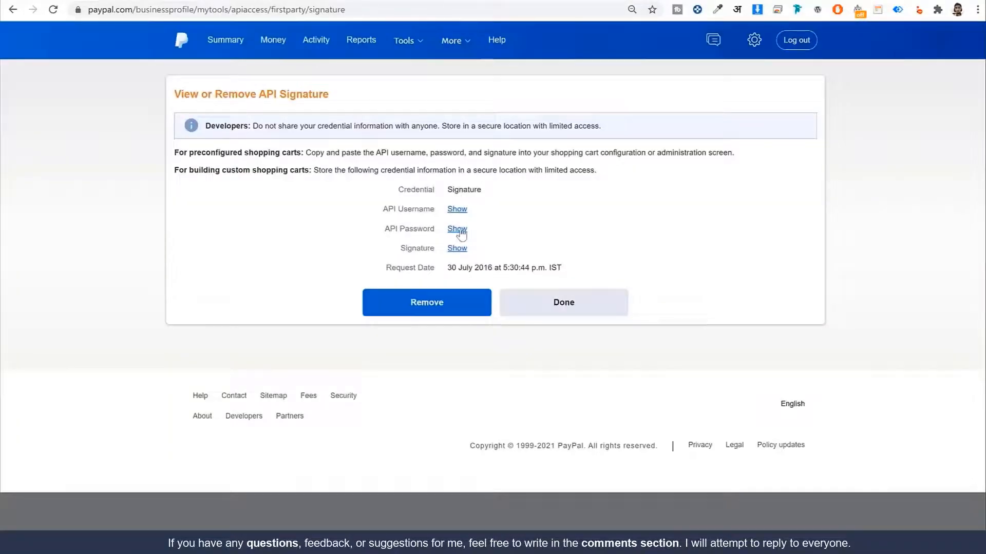
left_click(245, 3)
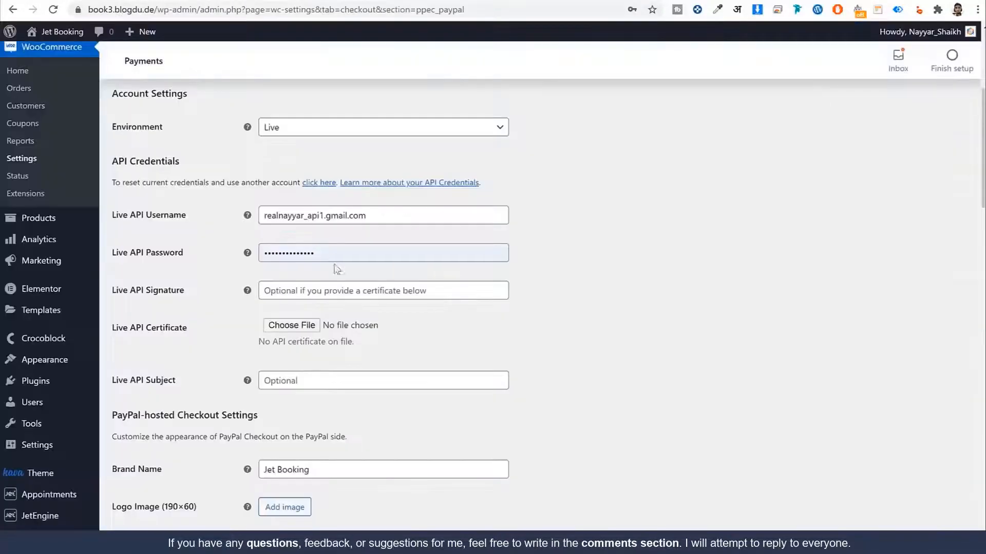
left_click(614, 1)
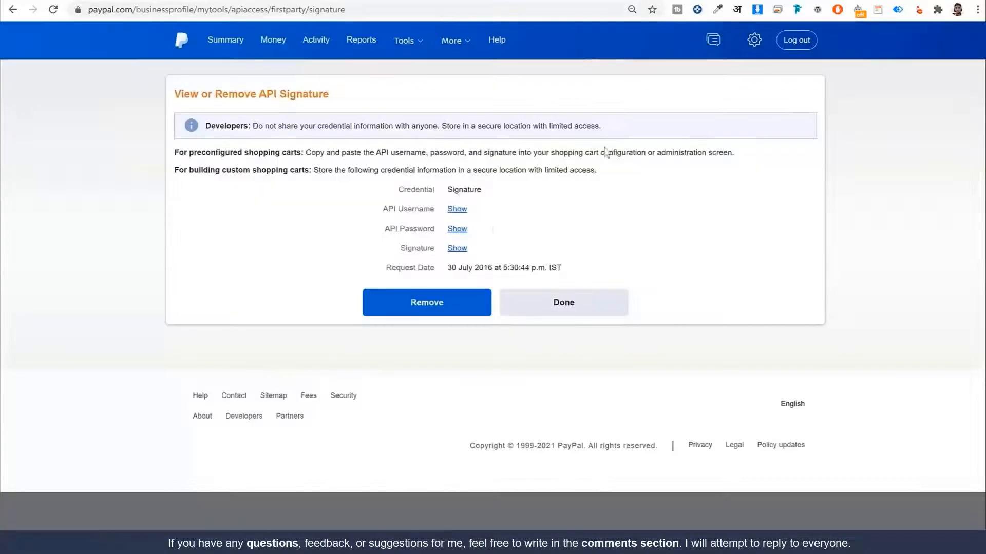
left_click(241, 2)
left_click(675, 2)
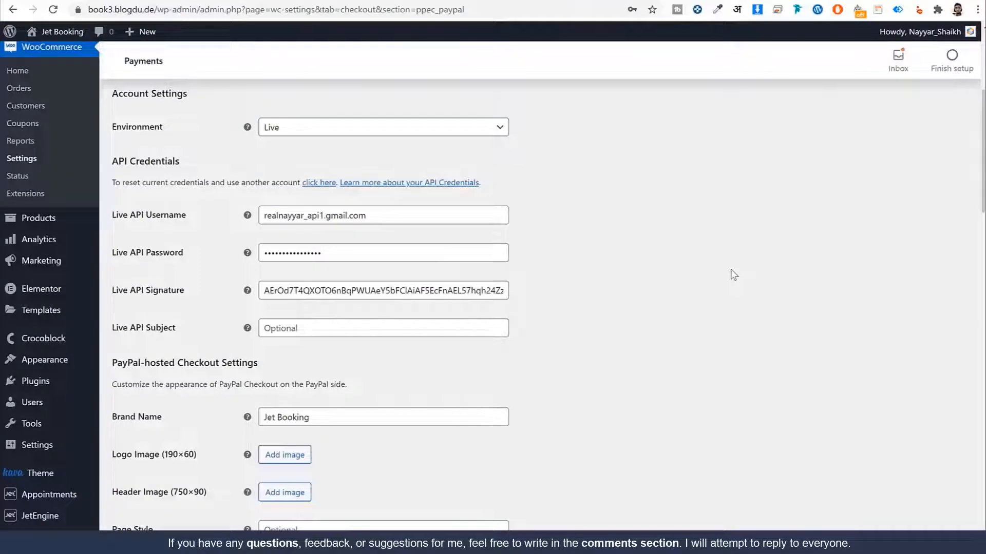
scroll(734, 275, "down", 20)
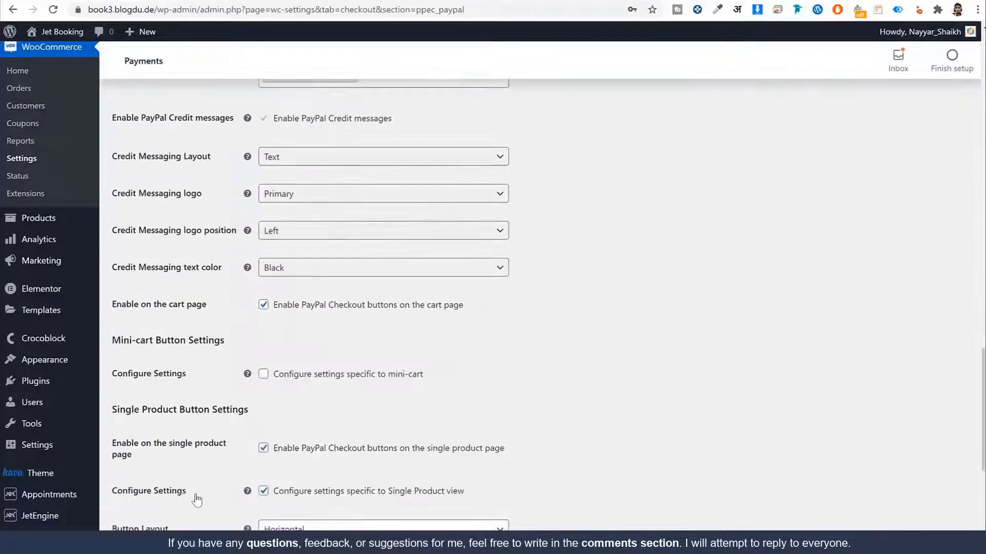
scroll(197, 501, "down", 6)
left_click(142, 487)
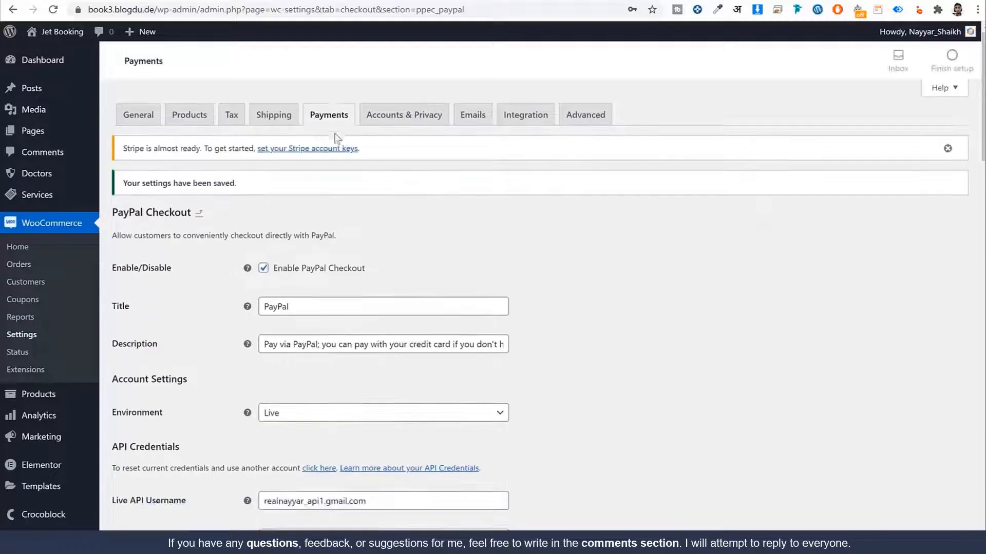
Step: Open the Stripe gateway settings from the WooCommerce payment methods list
left_click(331, 119)
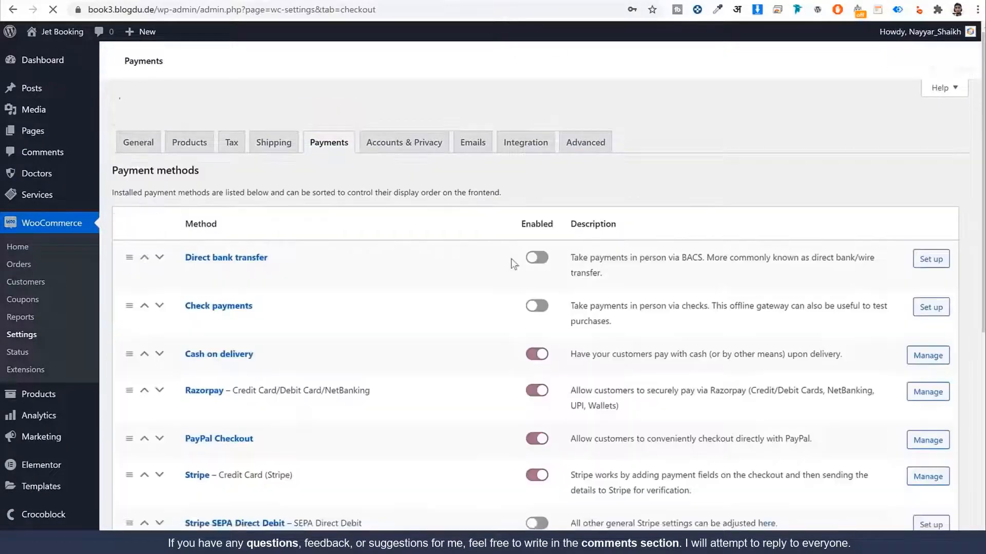
scroll(513, 263, "down", 3)
left_click(197, 295)
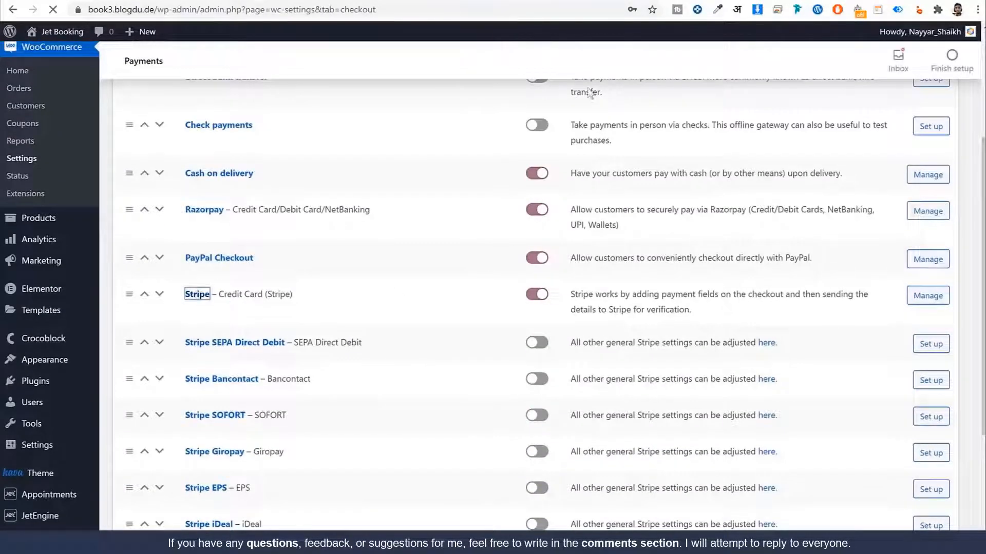
Step: Copy the live publishable key from Stripe Dashboard's Developers > API keys page
key("ctrl+t")
type("das")
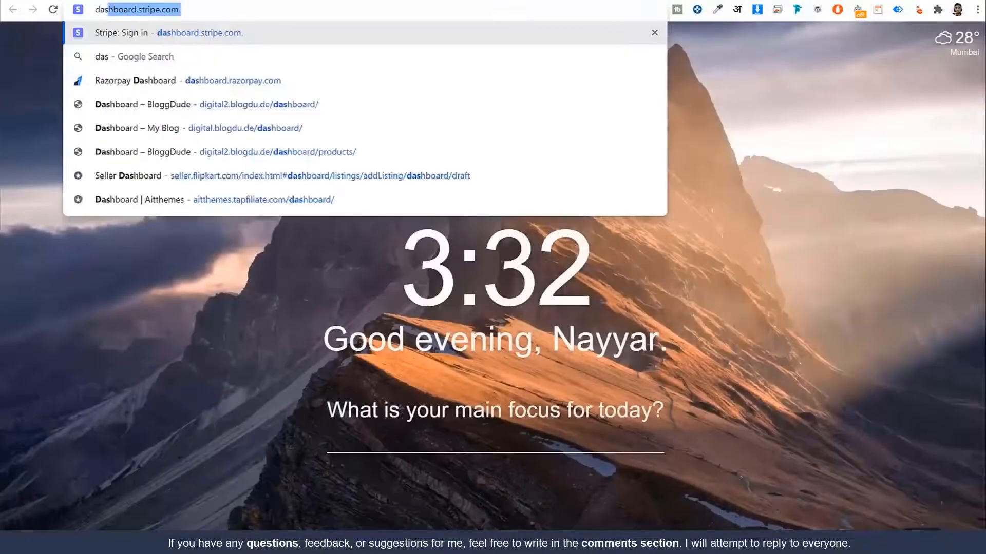
key("Return")
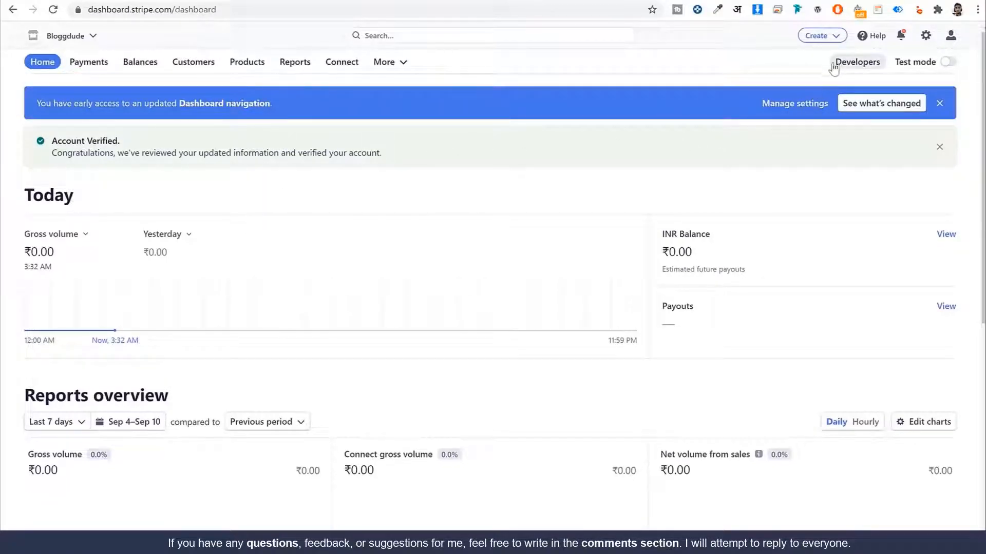
left_click(856, 67)
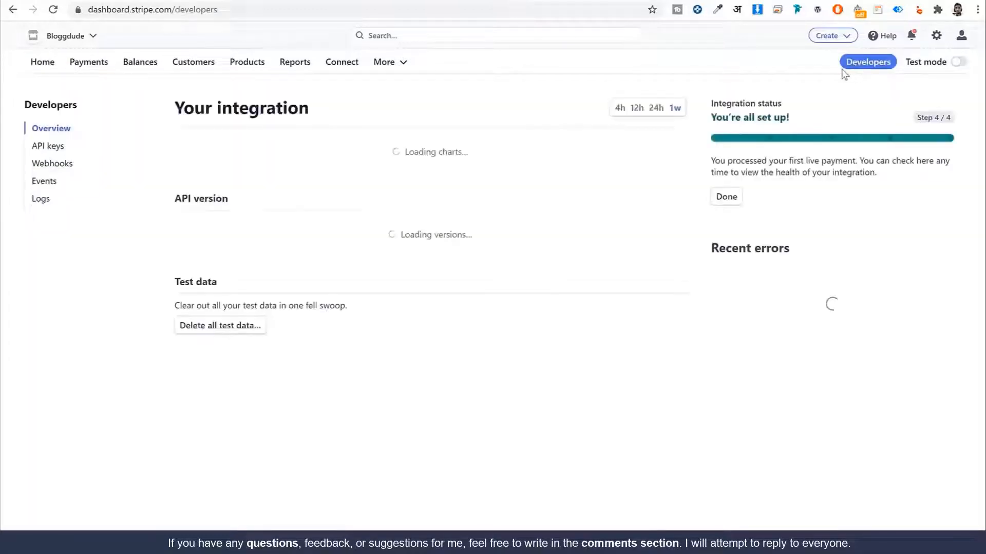
left_click(45, 148)
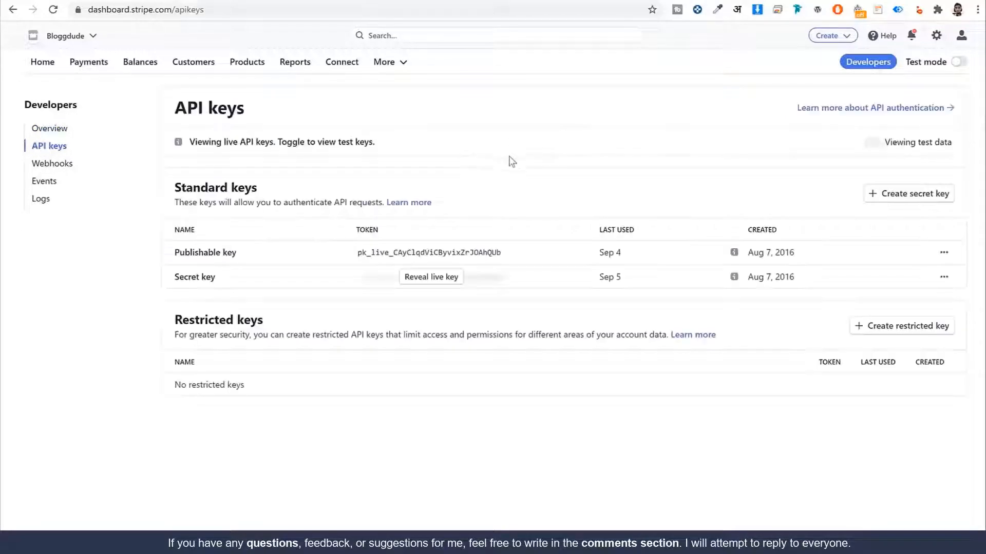
left_click(452, 253)
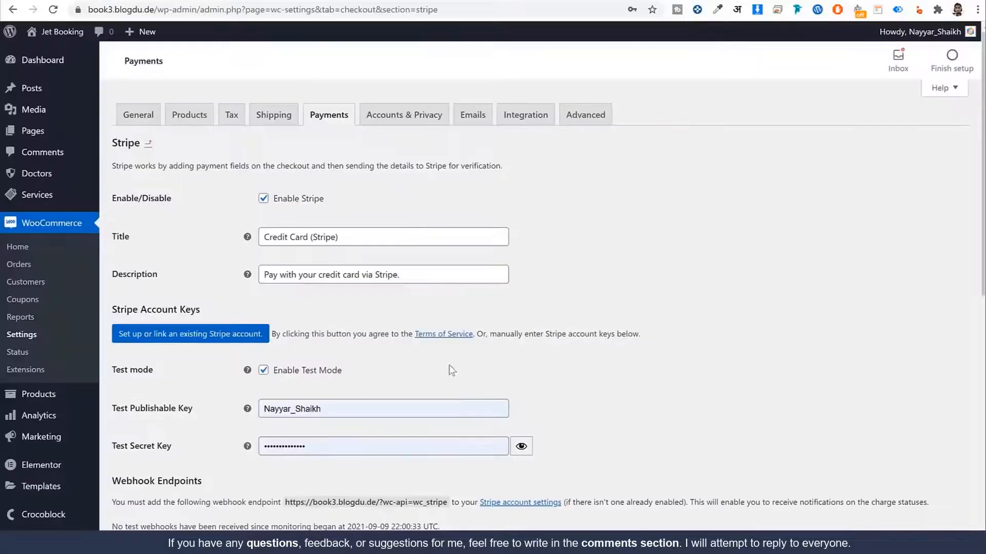
Step: Disable Stripe test mode and paste the live publishable key
scroll(452, 371, "down", 4)
left_click(298, 190)
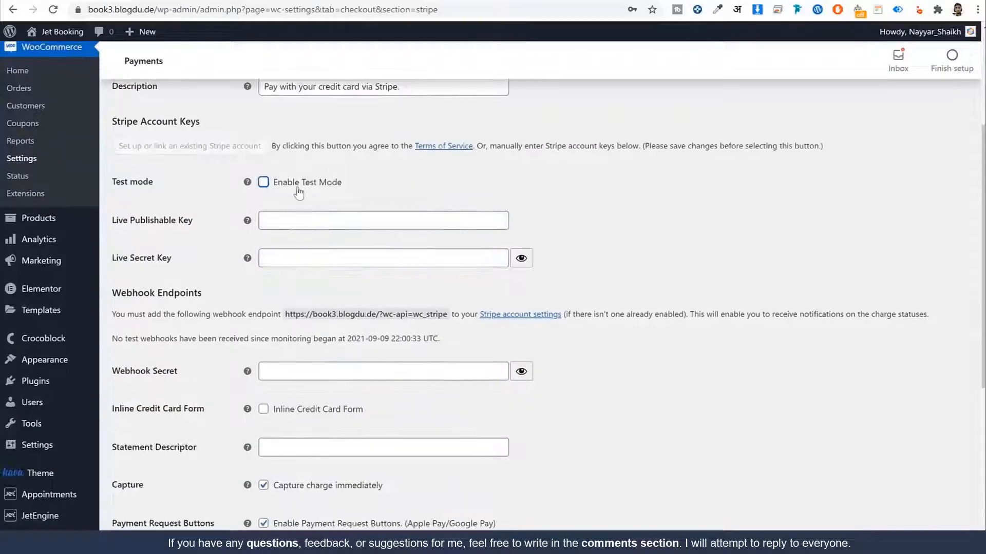
left_click(326, 220)
key("ctrl+v")
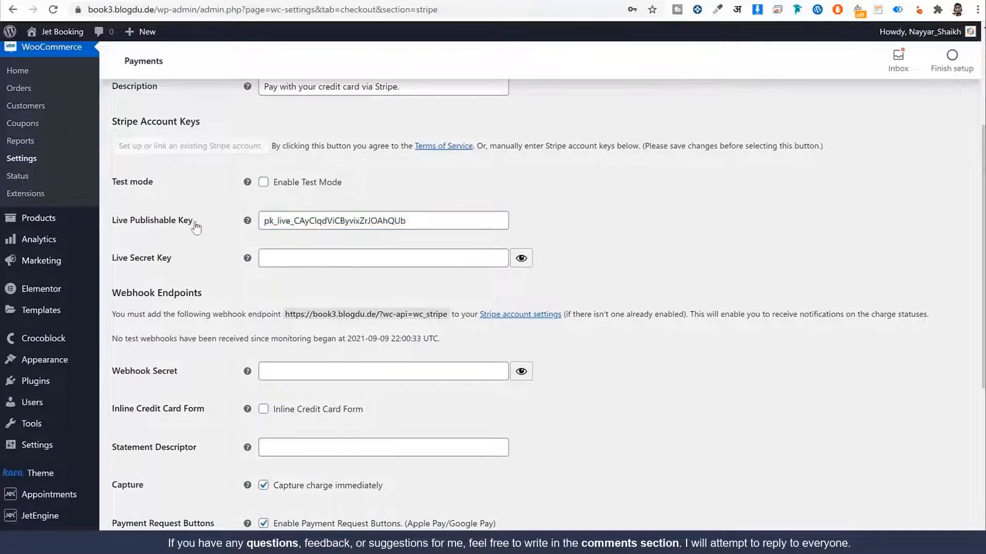
mouse_move(196, 225)
left_mouse_down()
mouse_move(107, 226)
mouse_move(198, 237)
left_mouse_up()
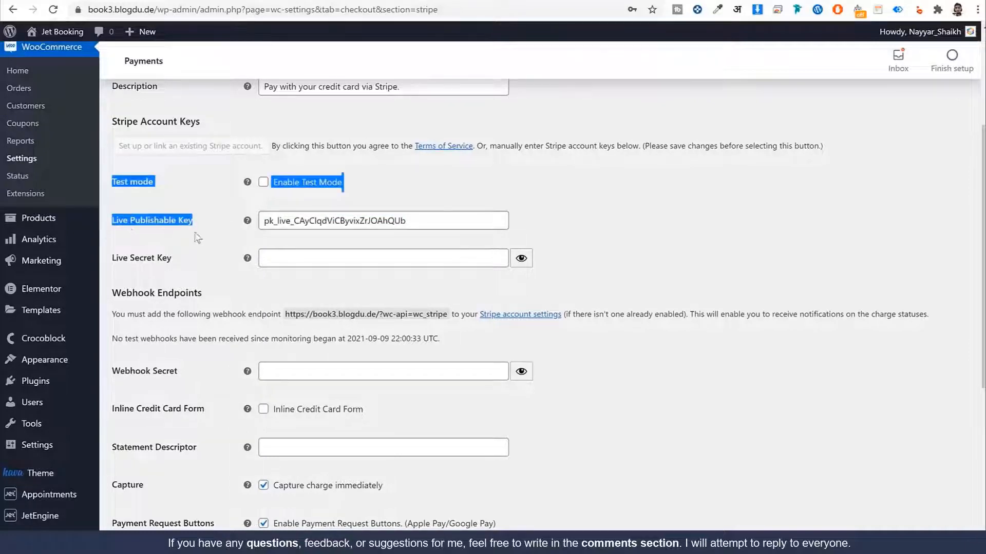
left_click(263, 183)
left_click(172, 232)
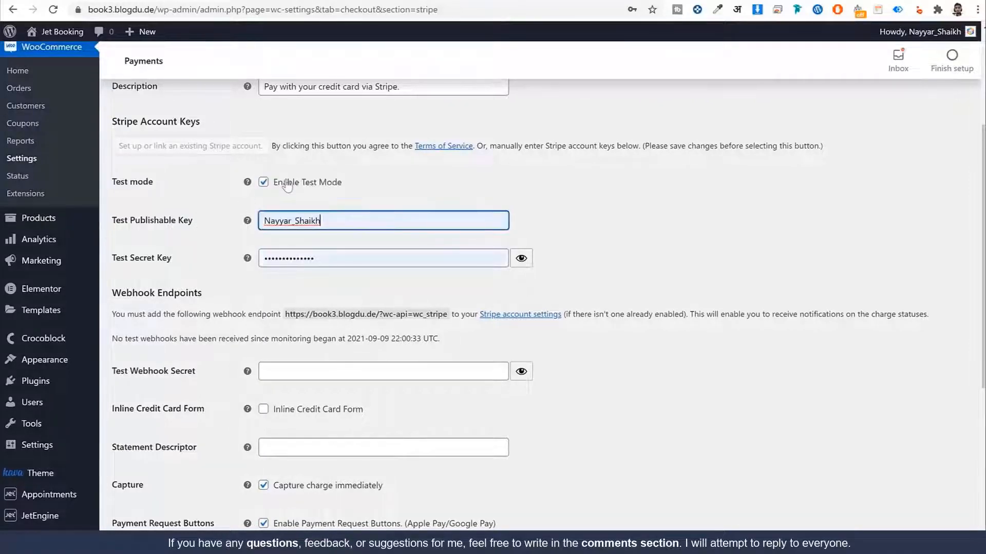
left_click(330, 188)
Step: Paste the live secret key copied from Stripe and save the Stripe gateway settings
left_click(644, 177)
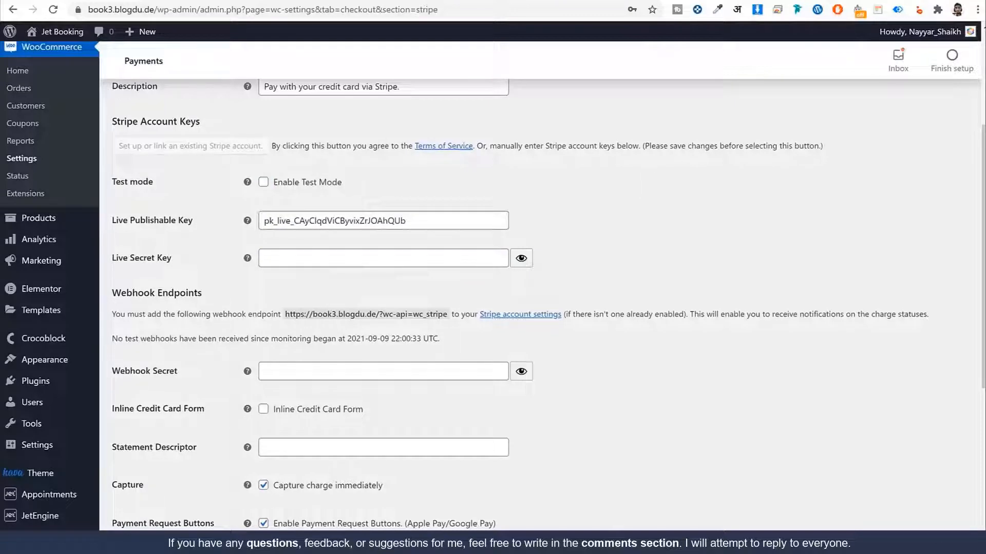
left_click(842, 1)
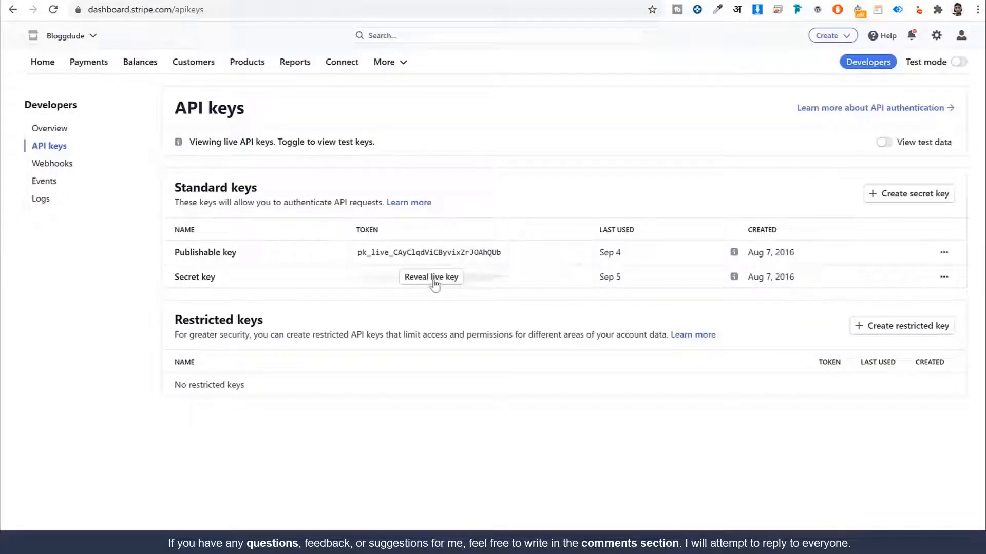
left_click(246, 1)
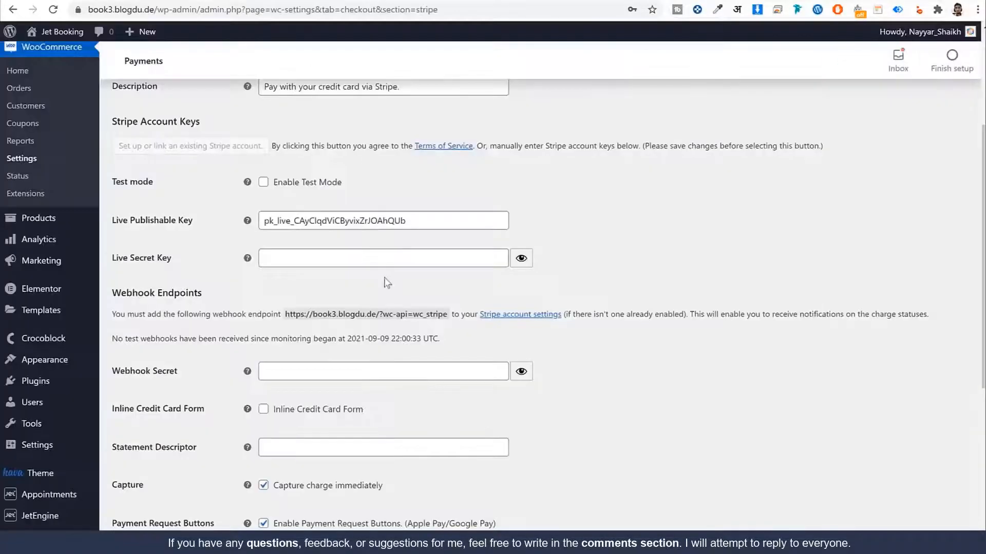
left_click(369, 255)
key("ctrl+v")
scroll(658, 277, "down", 5)
scroll(648, 374, "down", 1)
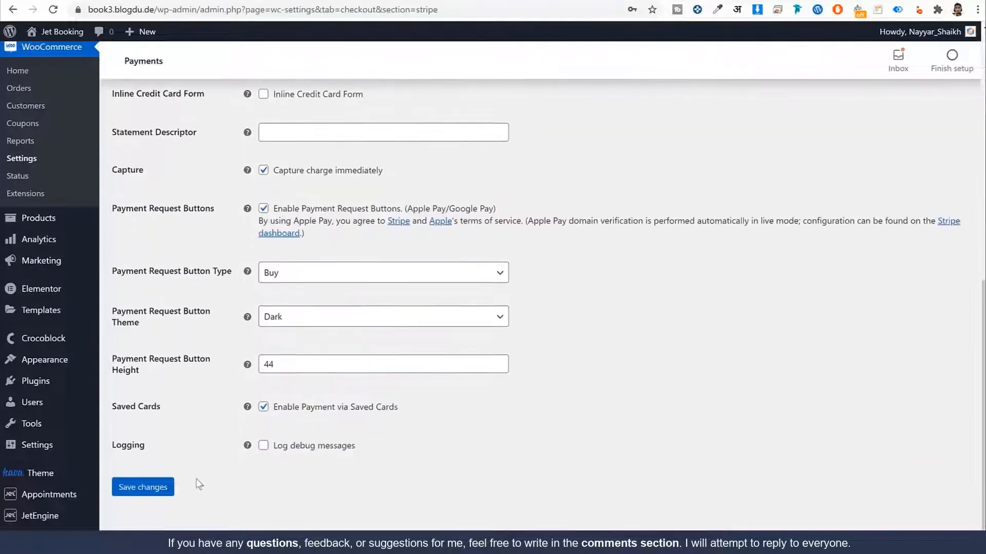
left_click(158, 494)
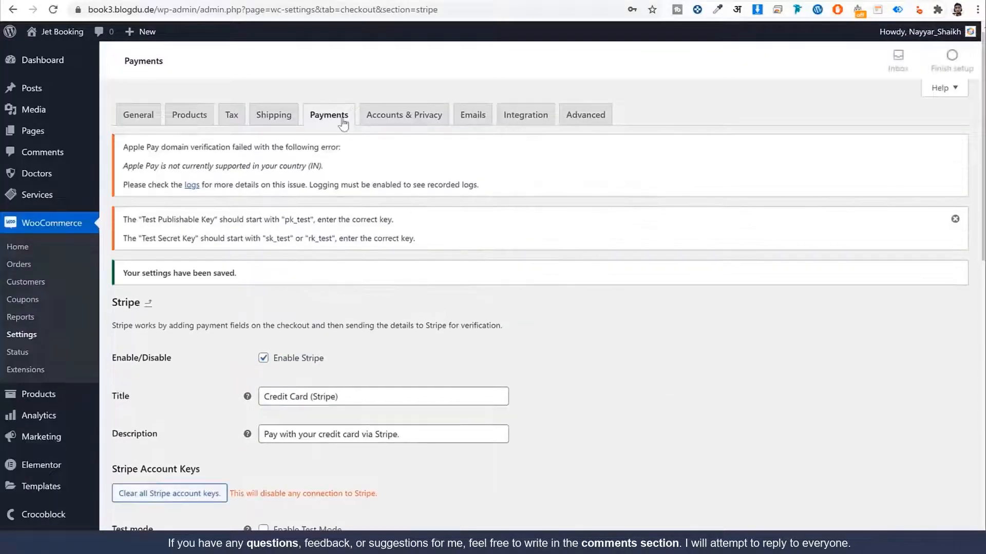
Step: Return to the payment methods list, confirming Leave on the prompt
left_click(342, 121)
left_click(555, 80)
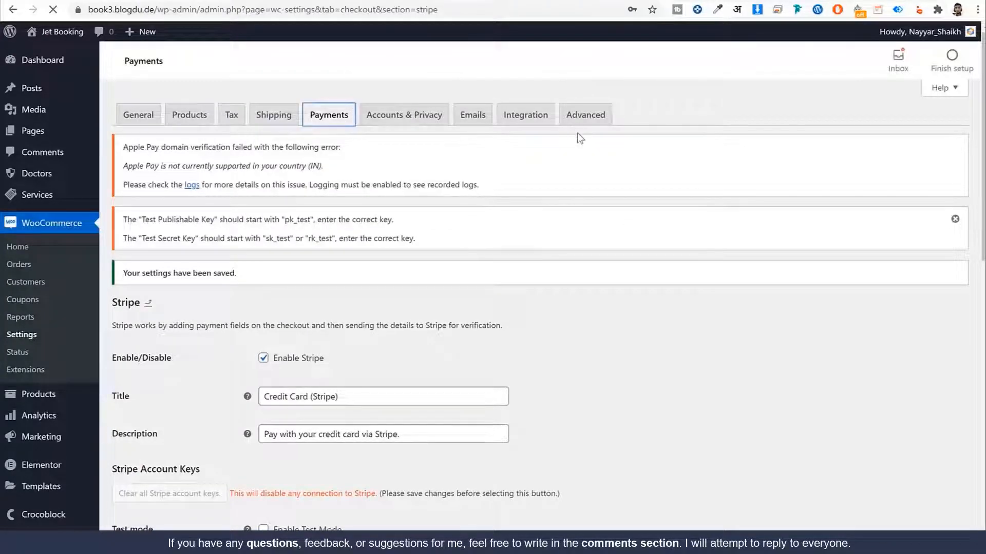
scroll(300, 270, "down", 4)
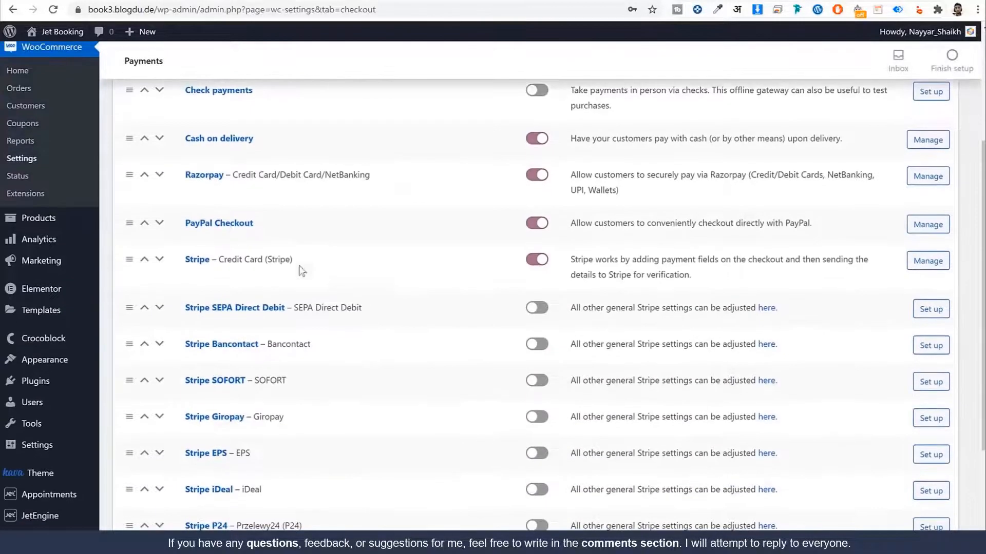
Step: Log in to the Razorpay dashboard and open Settings > API Keys in live mode
left_click(212, 181)
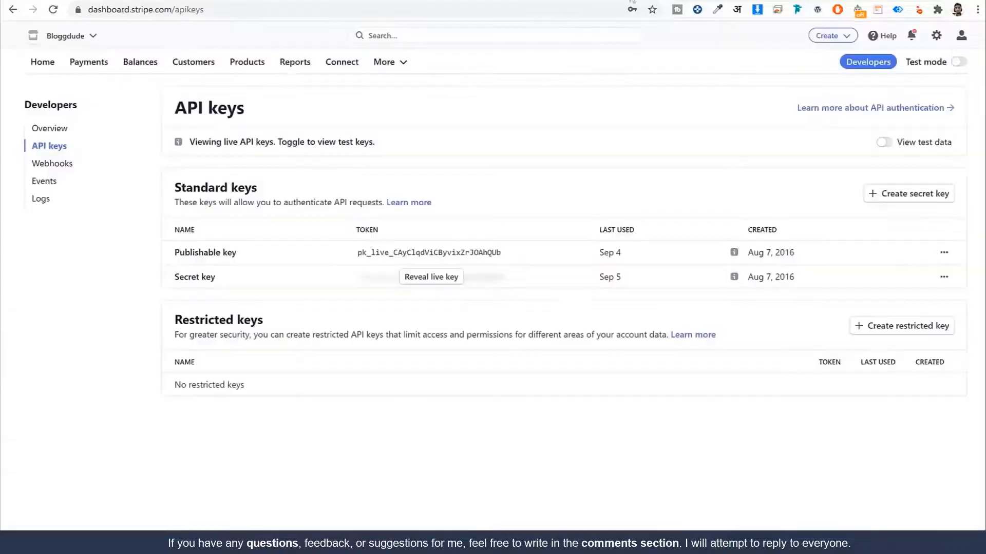
left_click(225, 11)
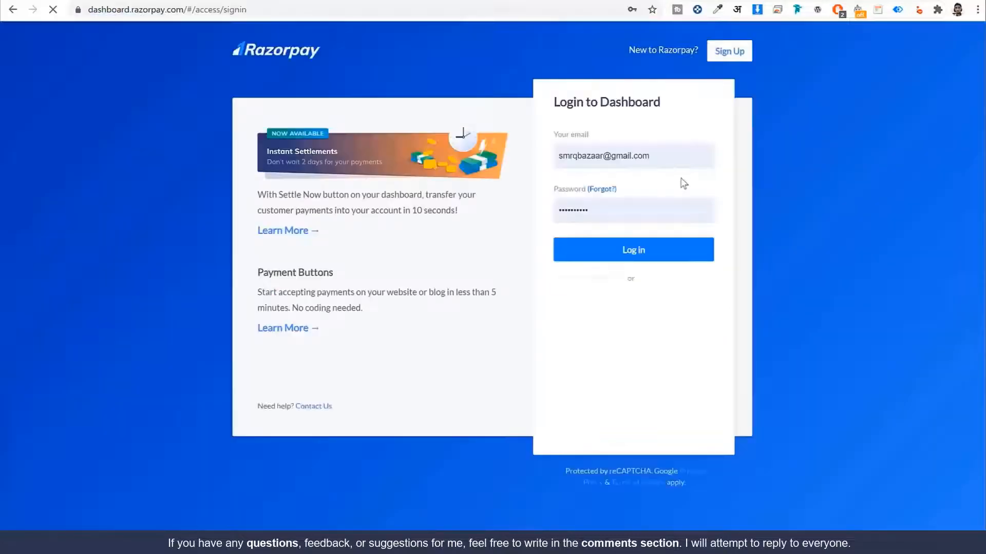
left_click(646, 252)
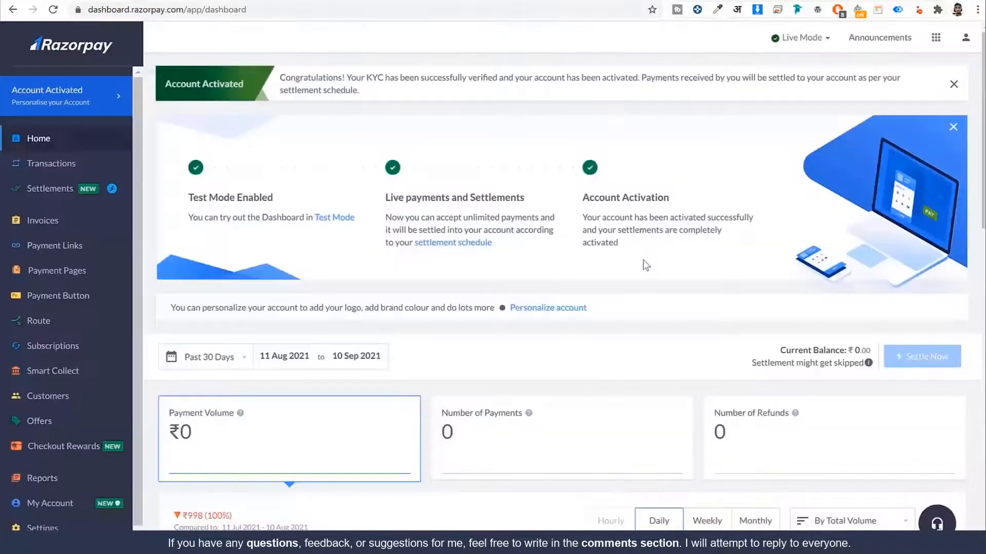
scroll(92, 257, "down", 1)
left_click(57, 511)
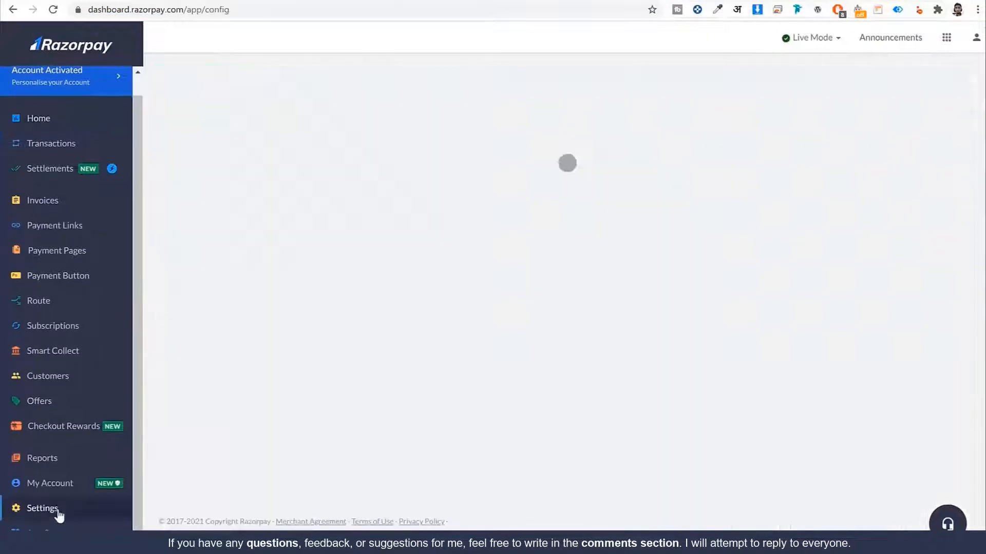
left_click(316, 80)
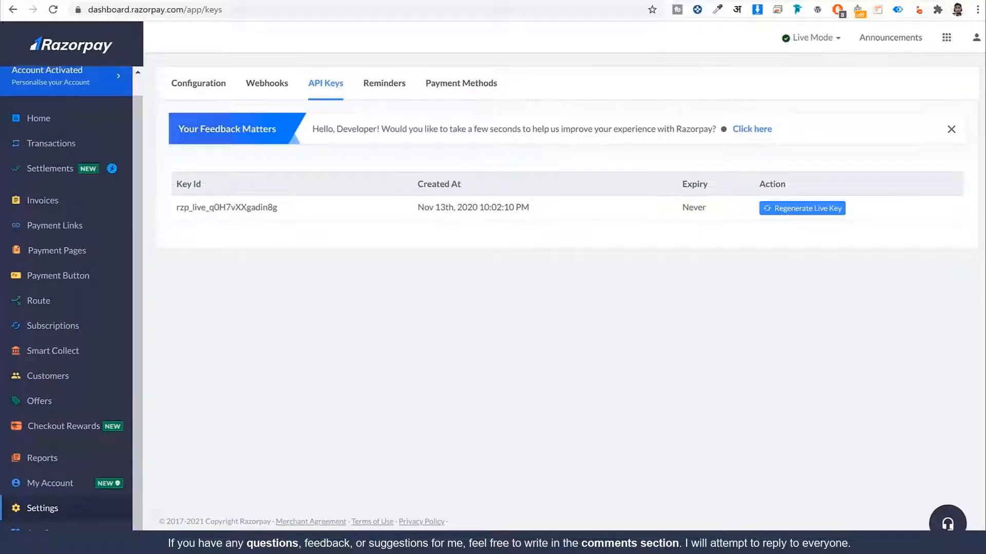
key("alt+Tab")
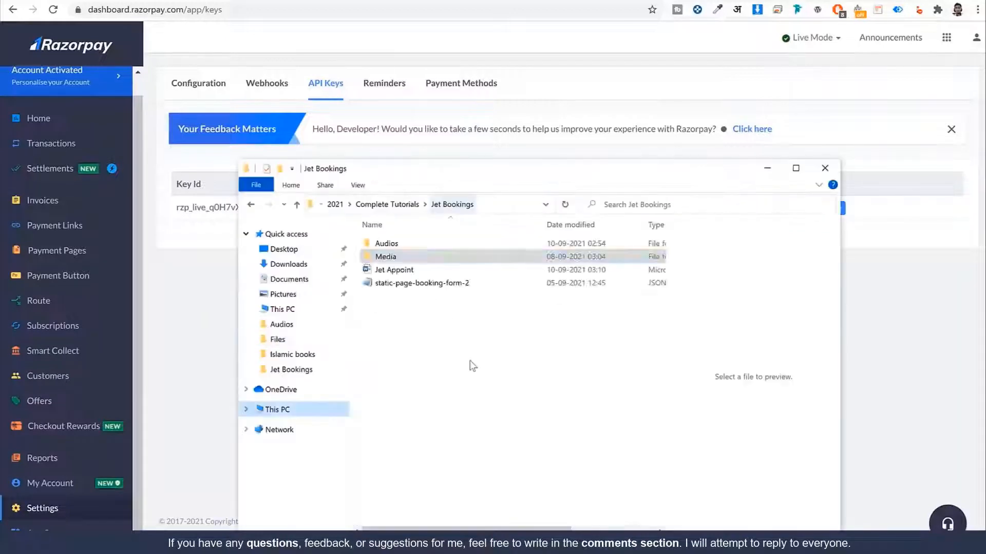
Step: Open the DummyKeys spreadsheet and copy the key_id (A2) and key_secret (B2) values
key("ctrl+v")
left_click(438, 358)
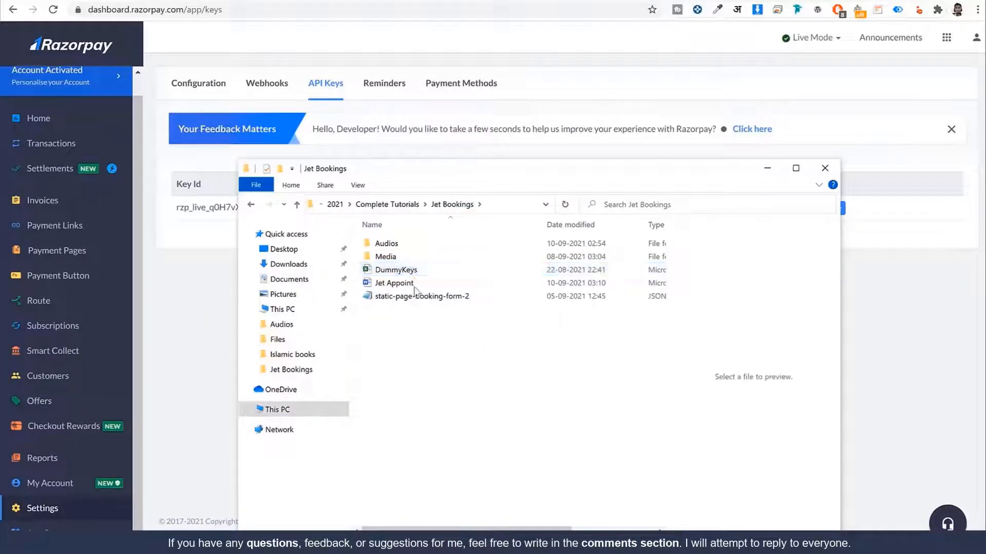
double_click(413, 271)
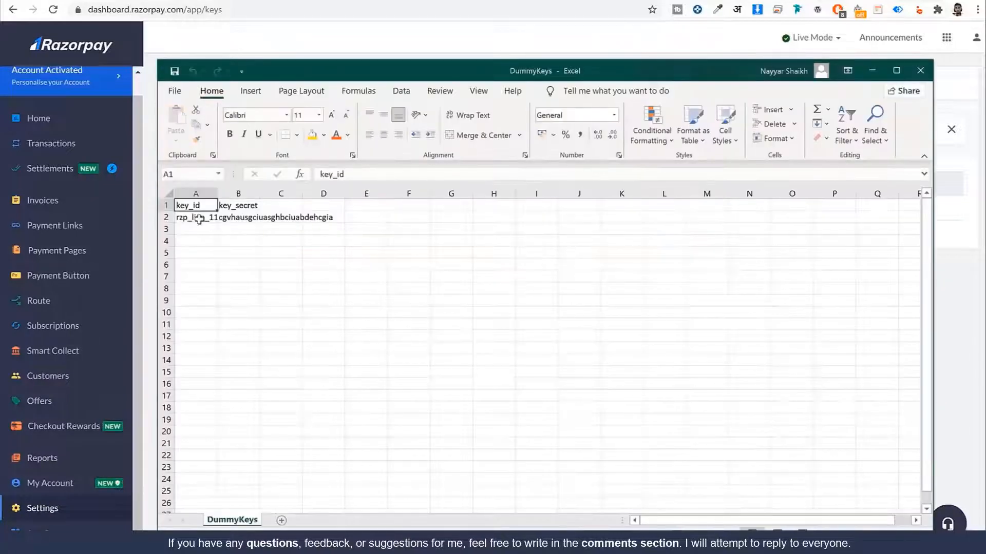
double_click(199, 218)
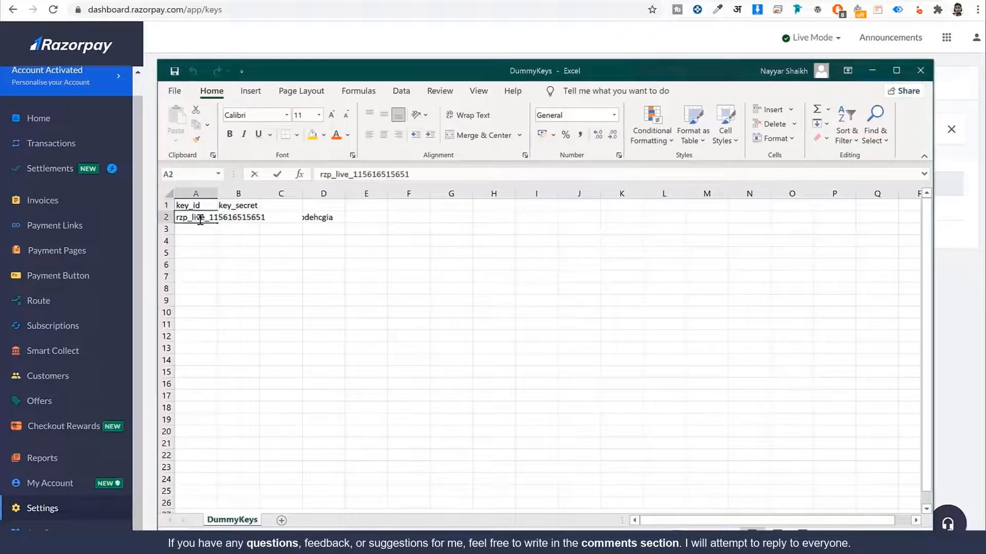
left_click(324, 218)
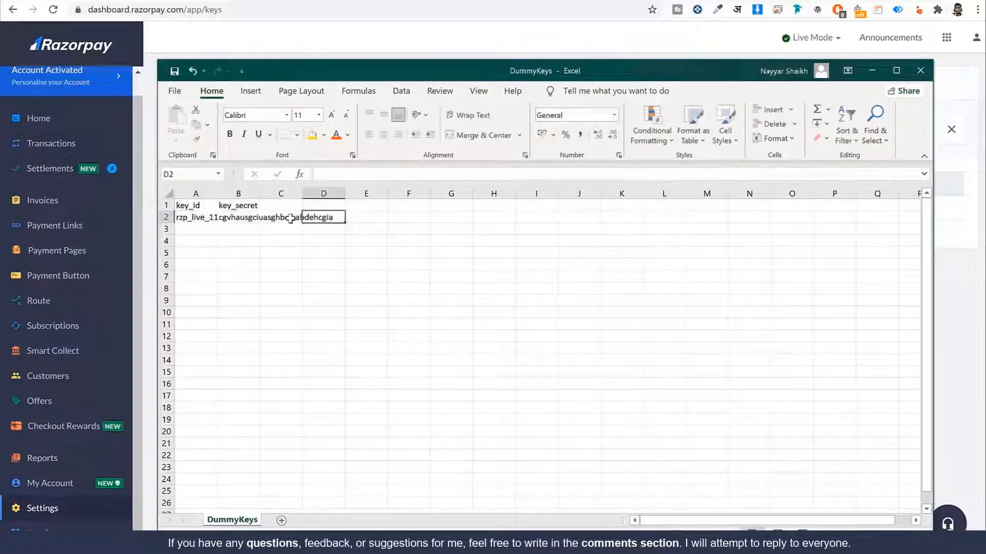
left_click(281, 218)
double_click(281, 218)
left_click(227, 218)
double_click(227, 218)
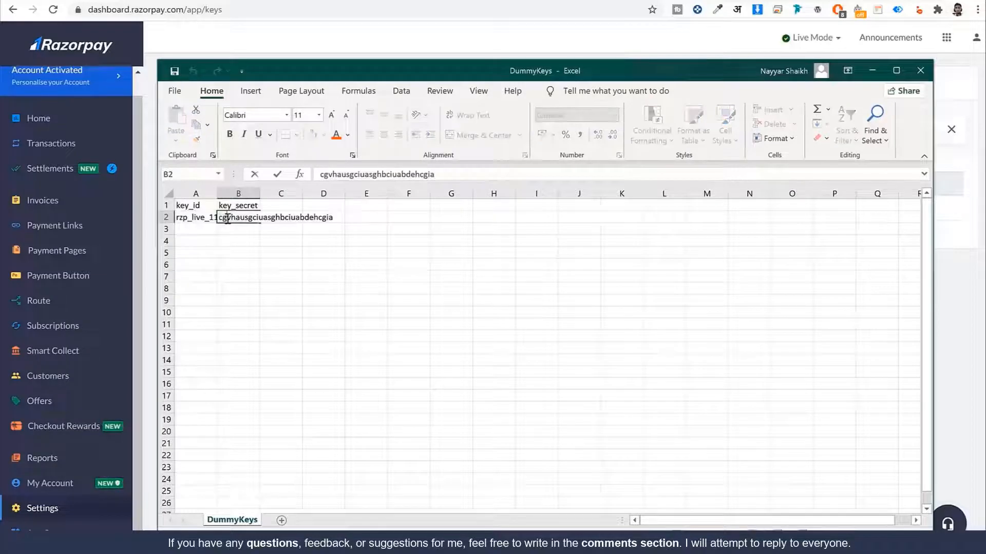
double_click(193, 218)
double_click(193, 218)
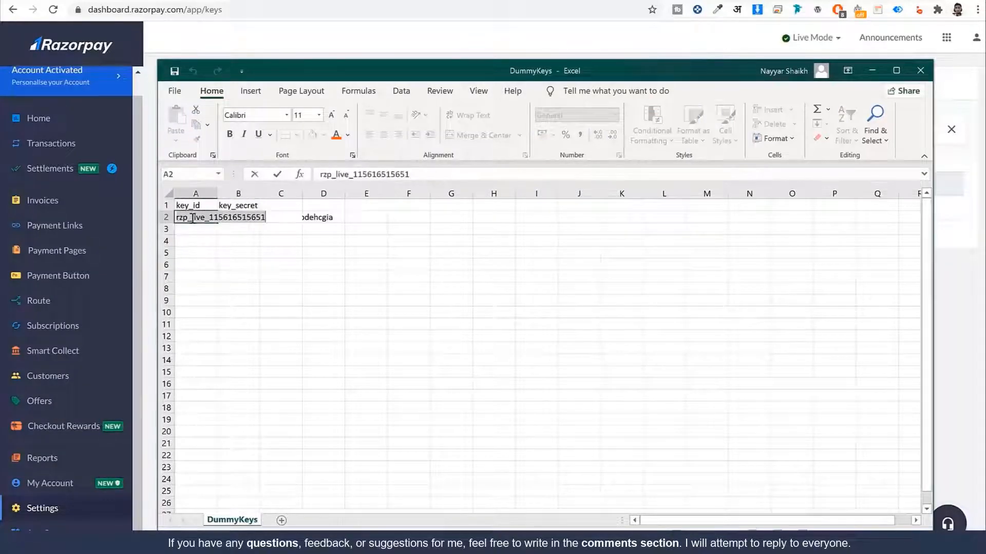
Step: Minimize Excel and return to the WooCommerce Razorpay settings tab
left_click(873, 71)
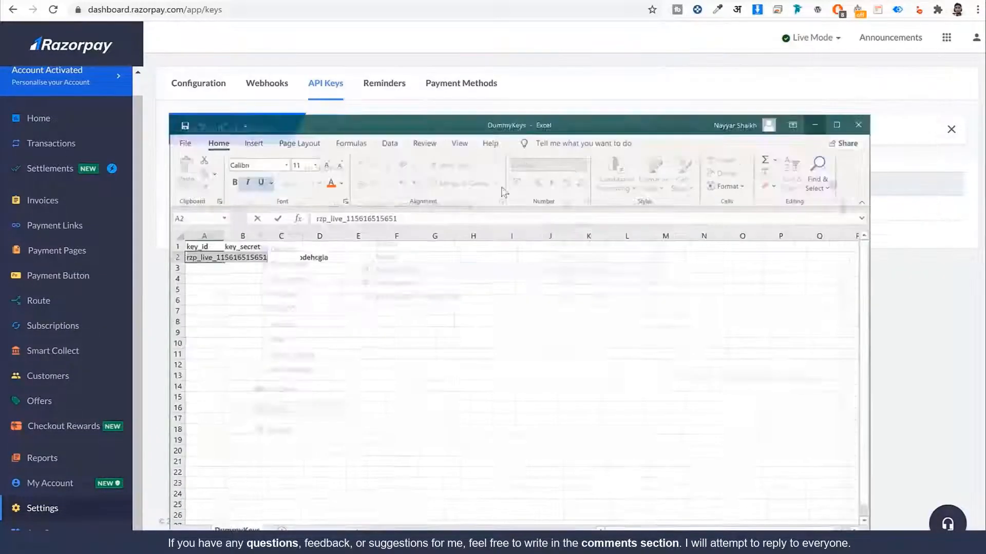
left_click(188, 272)
left_click(243, 6)
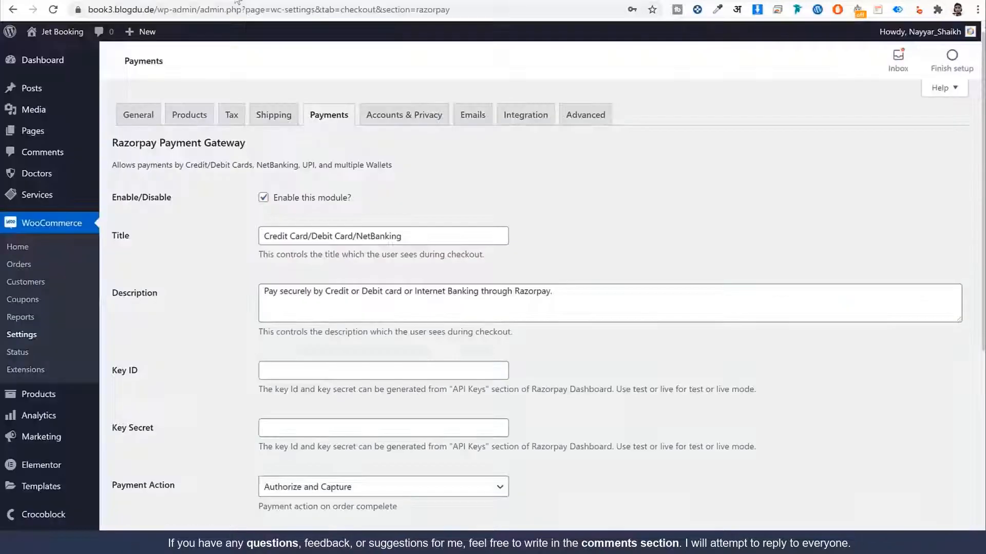
Step: Save the Razorpay settings with empty Key ID and Key Secret, then open Accounts & Privacy
scroll(295, 315, "down", 6)
scroll(319, 322, "up", 5)
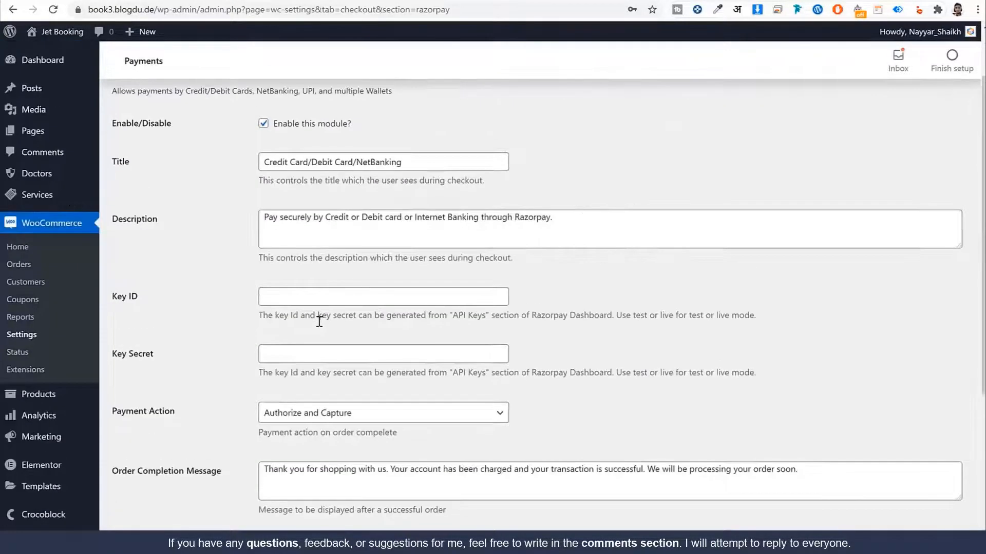
left_click(296, 296)
left_click(315, 358)
scroll(315, 359, "down", 5)
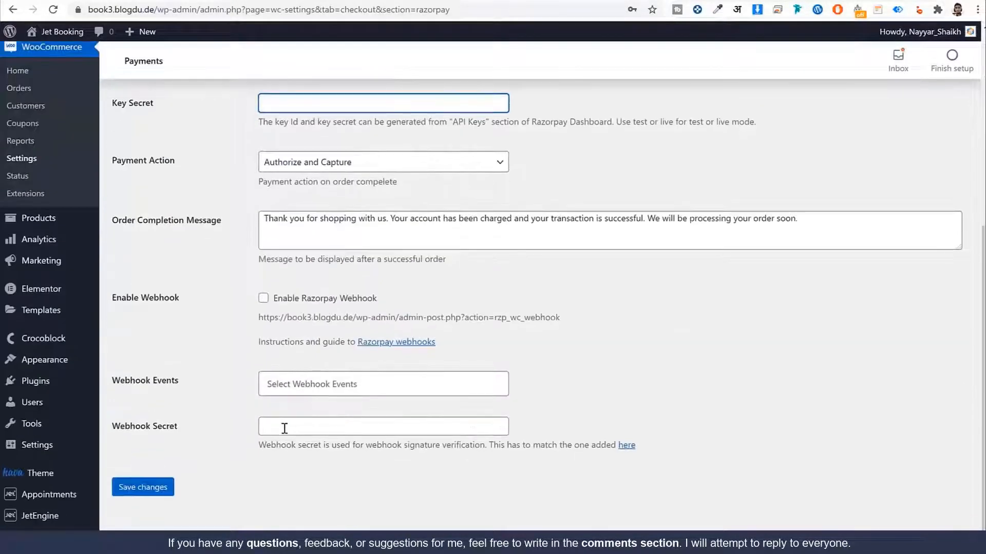
left_click(144, 487)
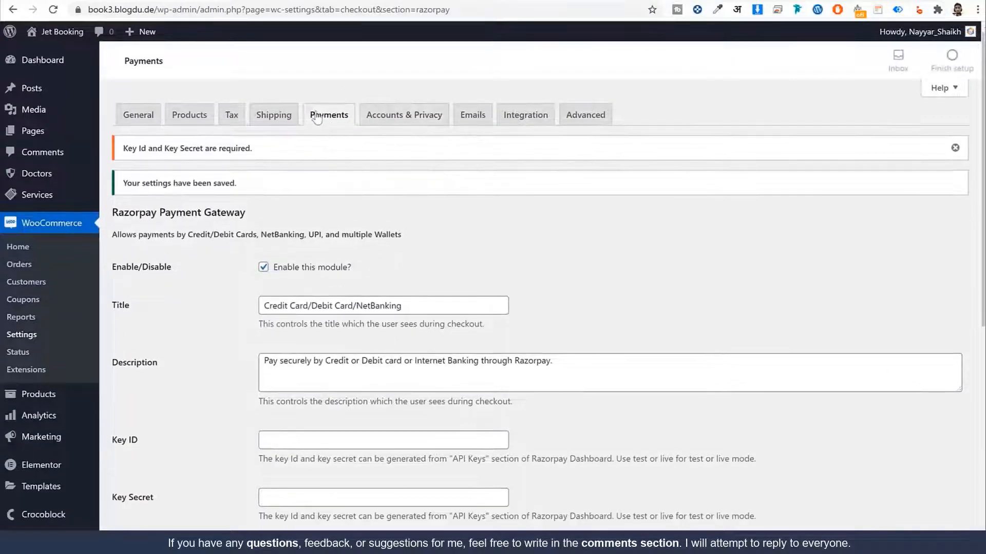
left_click(316, 116)
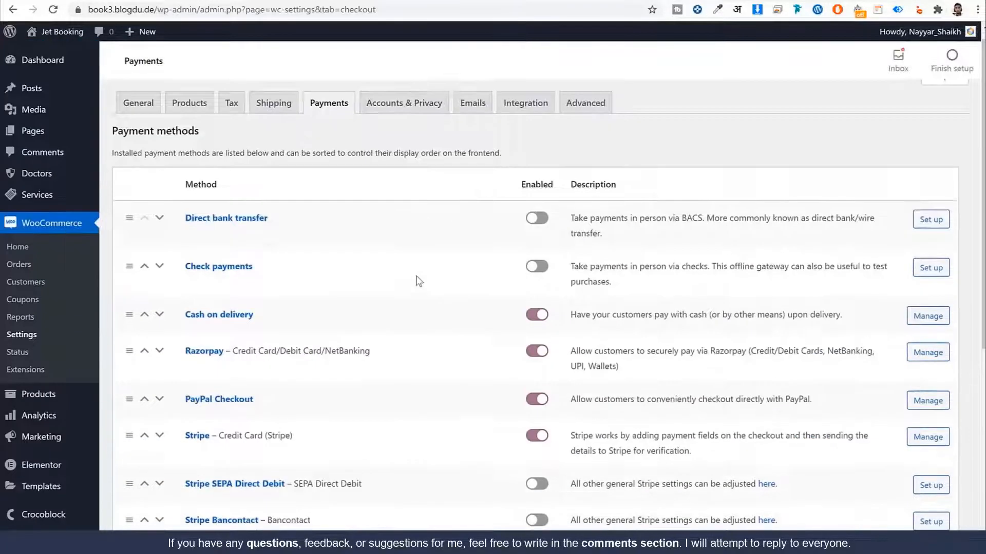
left_click(428, 118)
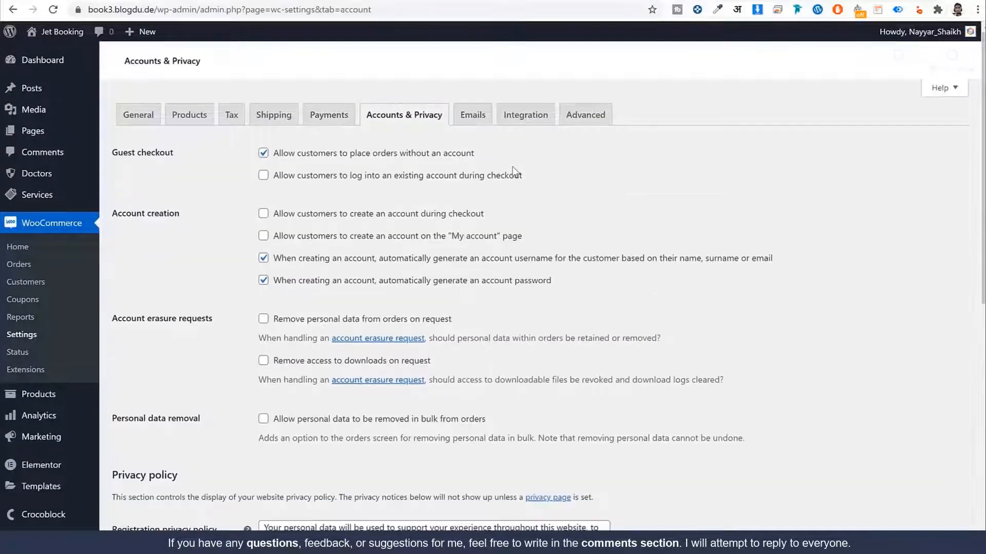
Step: Allow checkout login and account creation, and turn off auto-generated usernames and passwords
scroll(563, 208, "down", 1)
left_click(285, 118)
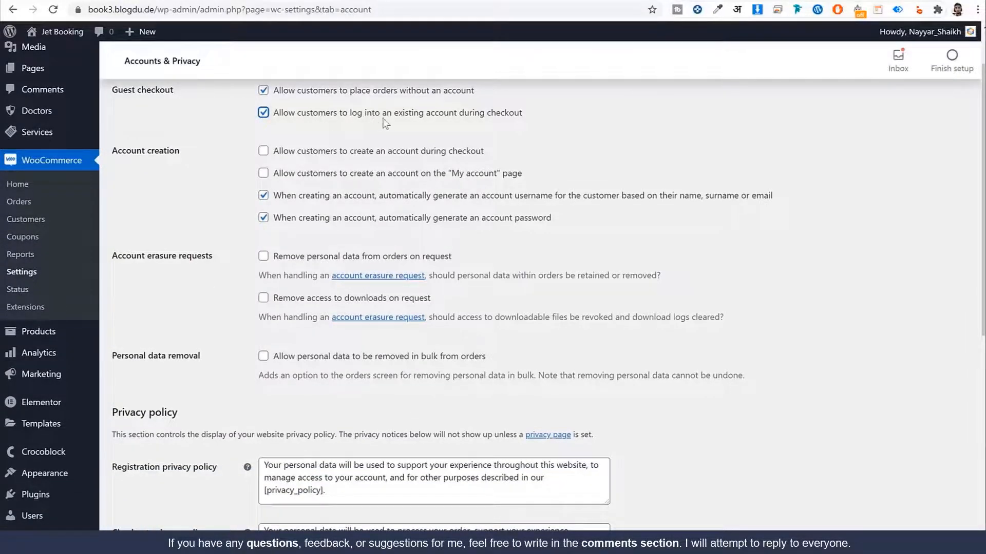
left_click(271, 153)
left_click_drag(313, 153, 534, 157)
left_click(330, 176)
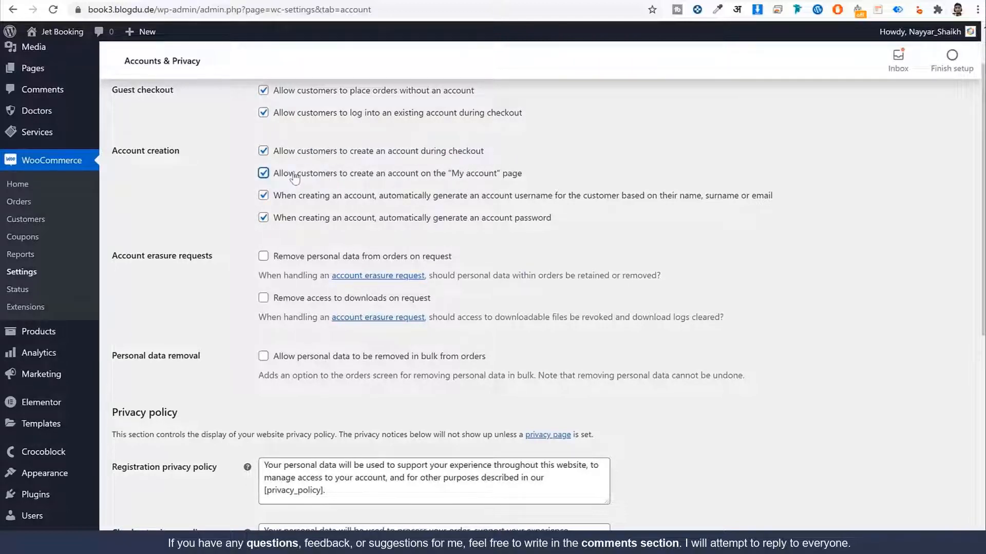
left_click_drag(388, 175, 532, 177)
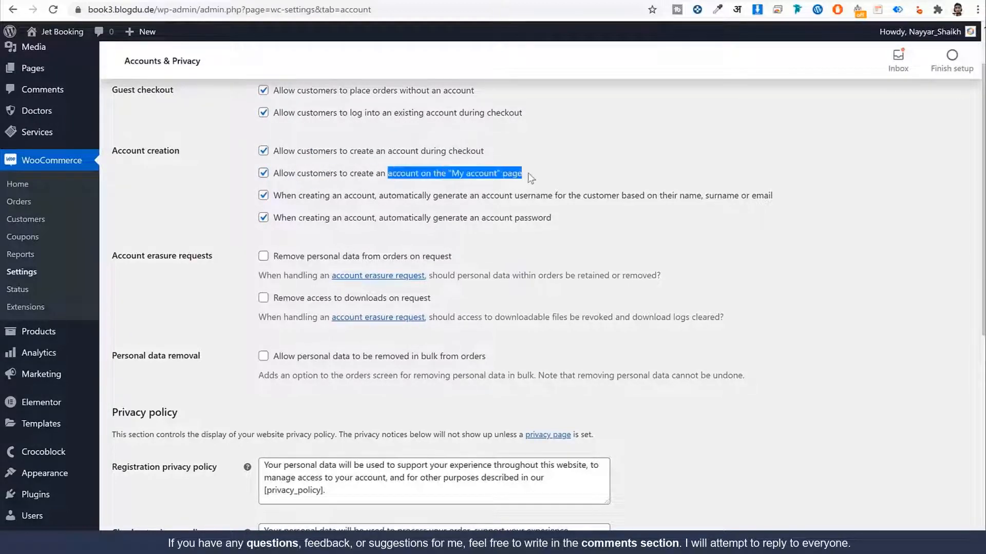
left_click(300, 198)
left_click(300, 218)
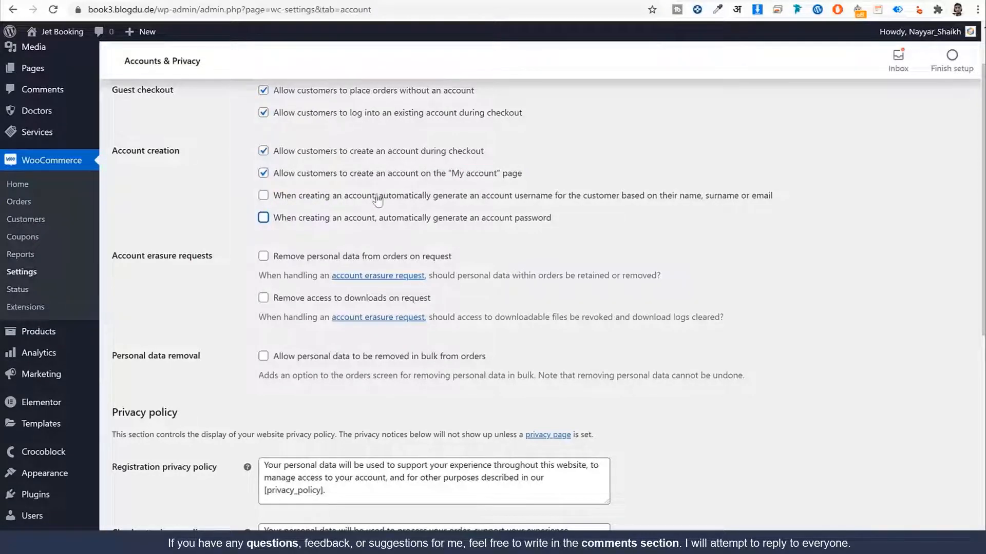
left_click_drag(384, 201, 472, 204)
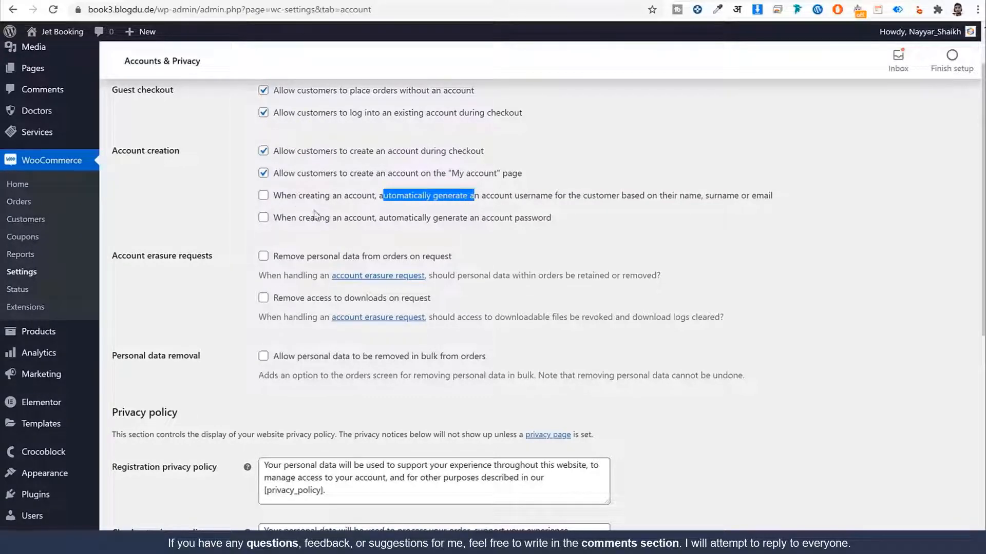
Step: Save the Accounts & Privacy settings
scroll(290, 201, "down", 8)
left_click(159, 494)
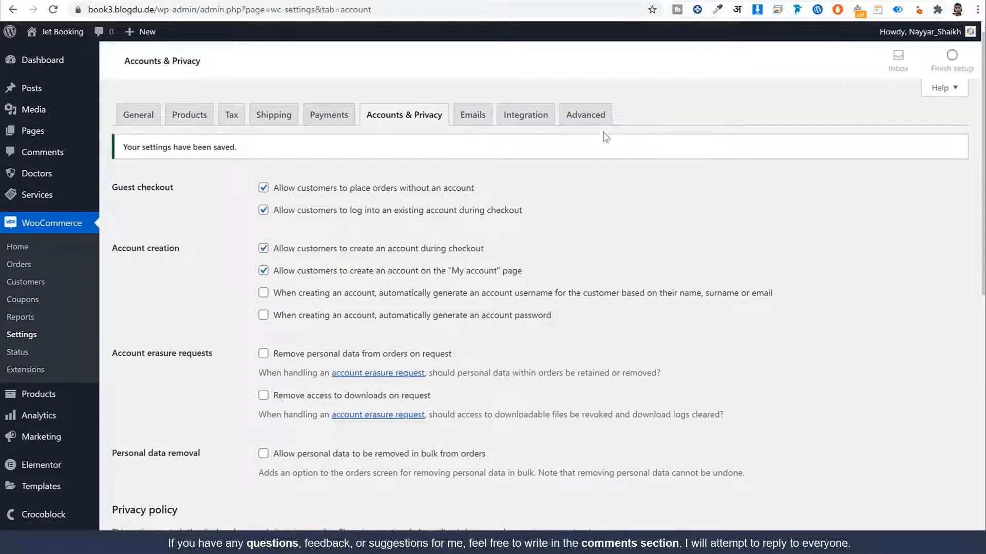
left_click(601, 122)
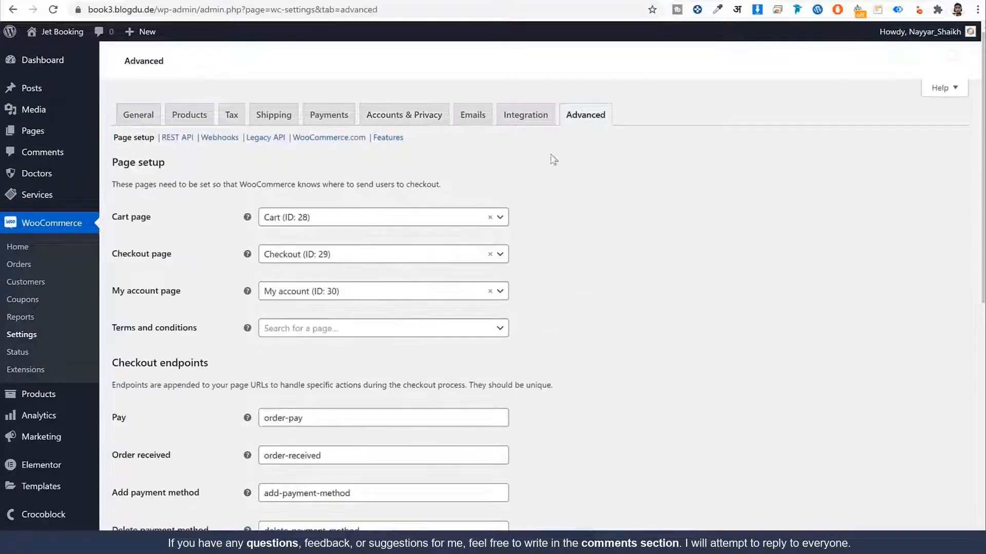
Step: Set the My account page to 'My account' (ID 30) and save the Advanced page setup
left_click_drag(153, 221, 111, 223)
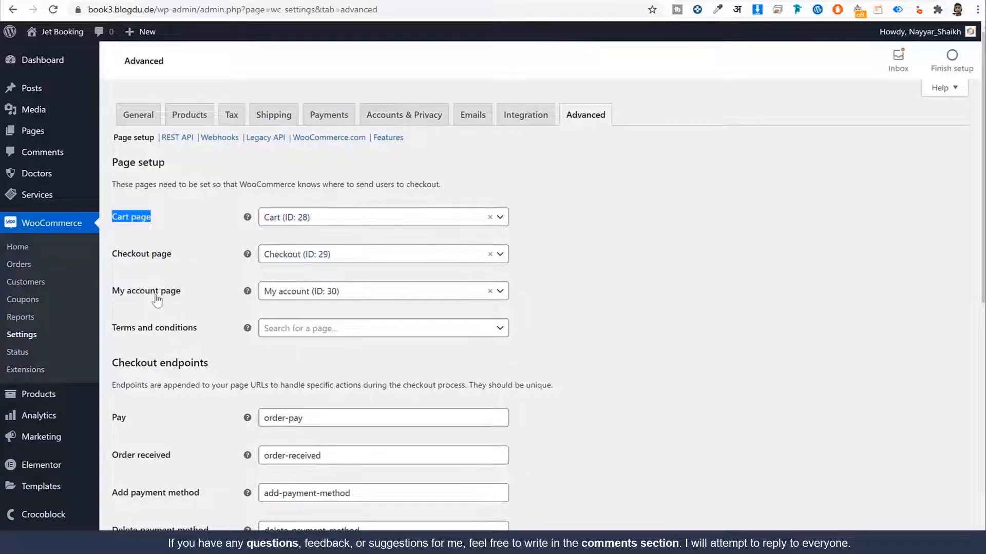
left_click(322, 297)
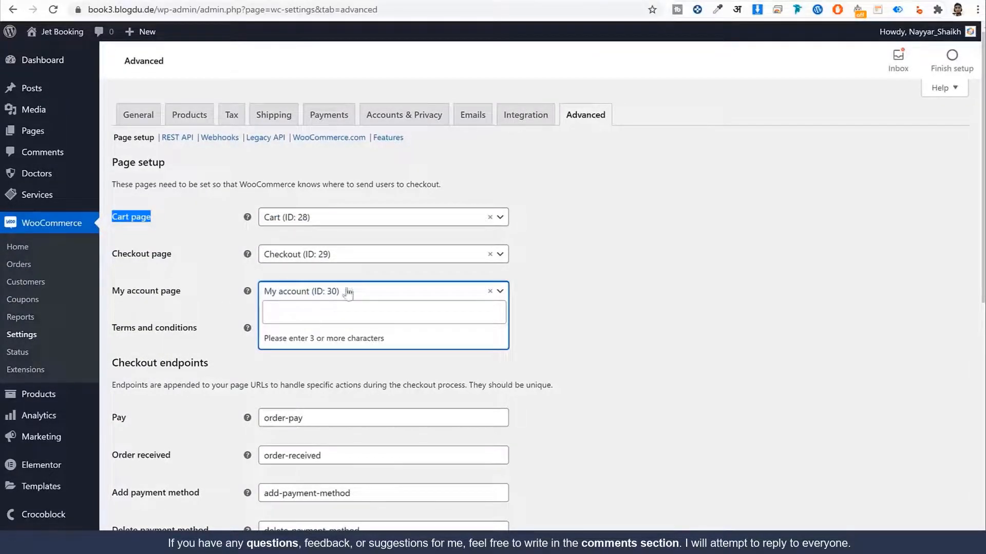
left_click(317, 315)
type("m")
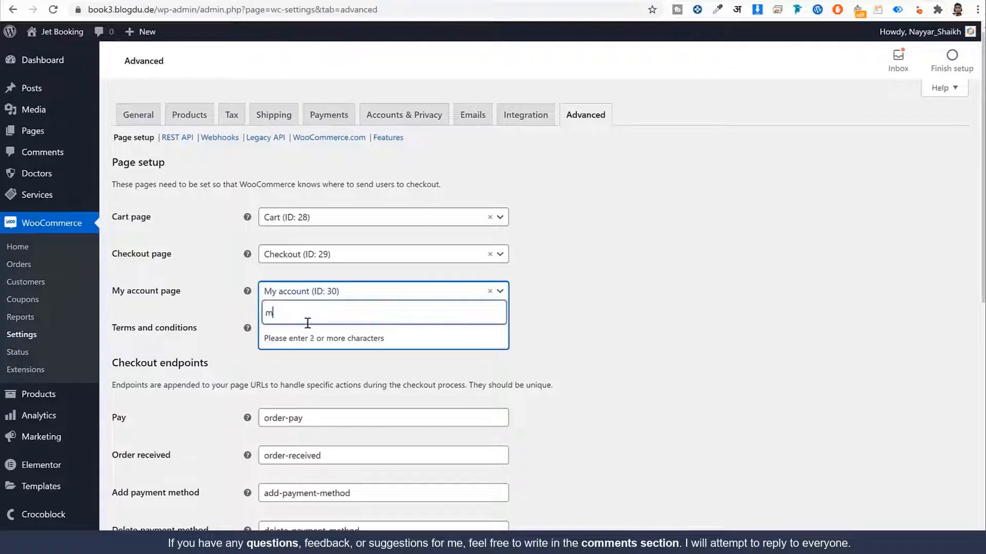
type("y a")
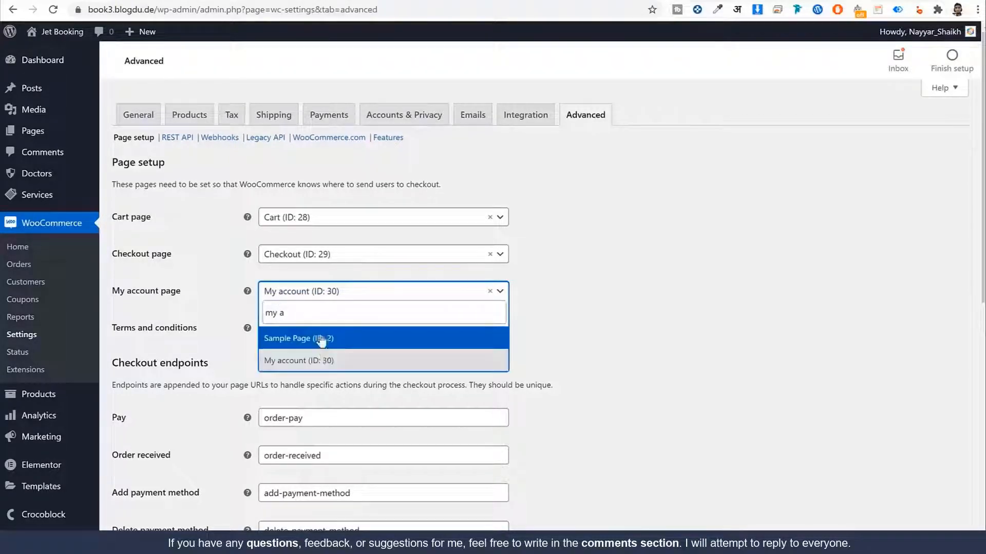
left_click(323, 358)
scroll(599, 385, "down", 9)
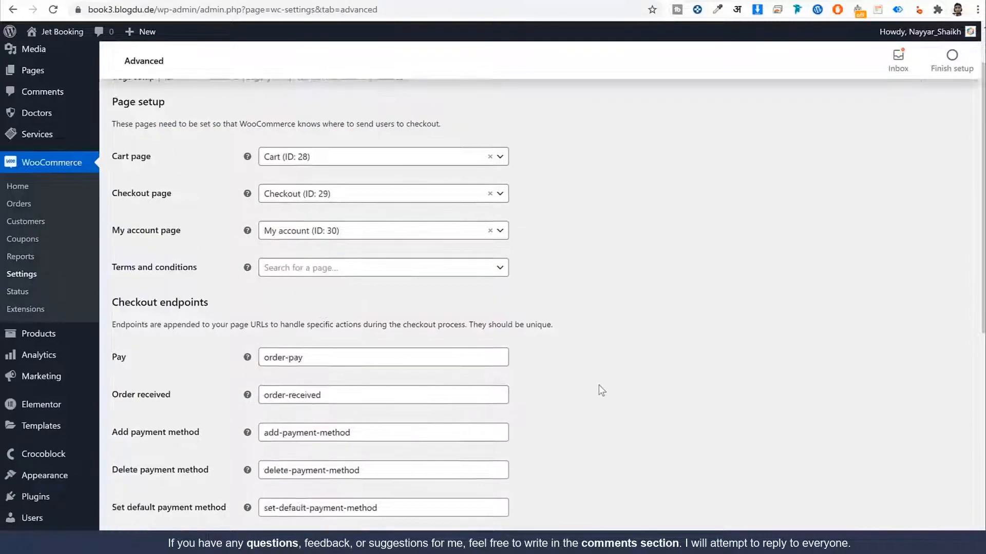
left_click(144, 492)
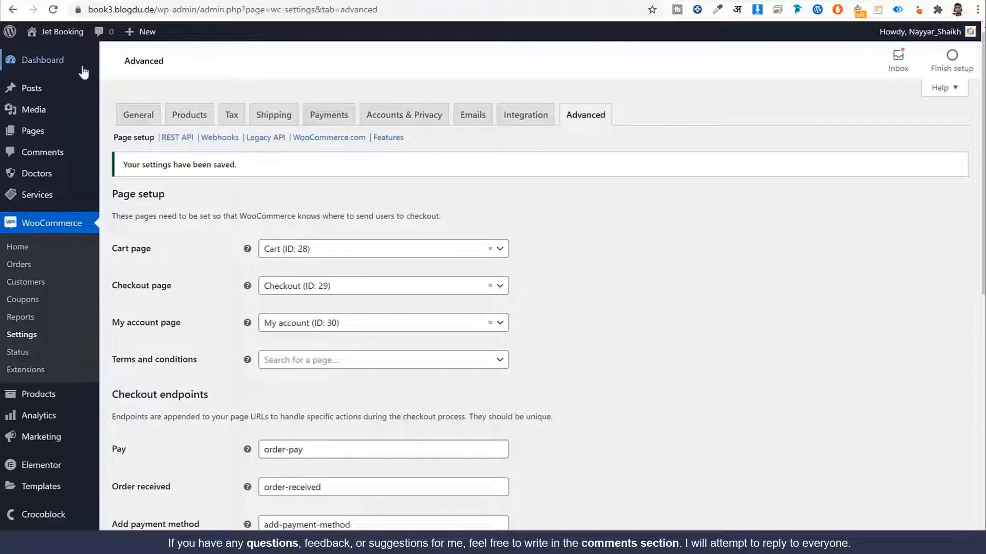
left_click(69, 62)
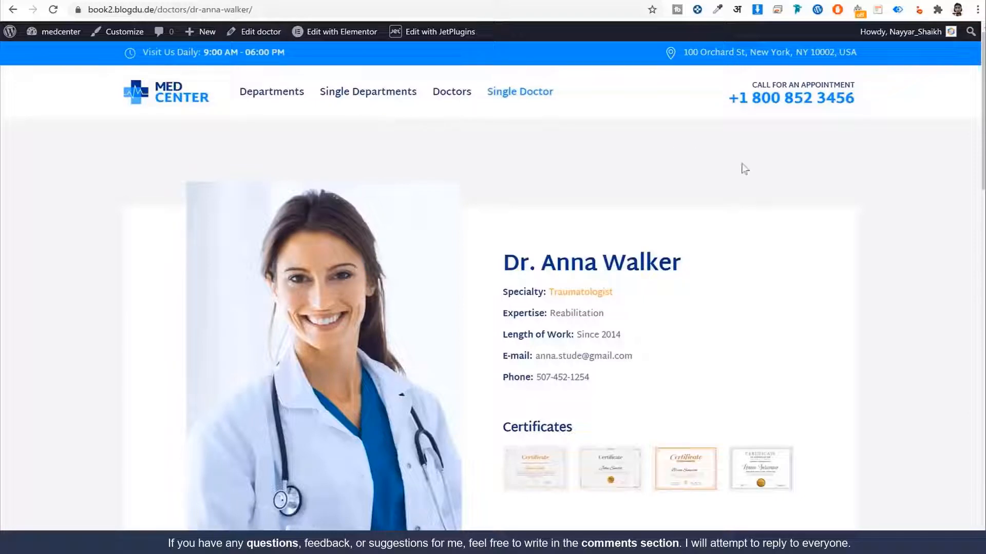
Step: Scroll the doctor page to review its three $10.00 services and September 2021 calendar
scroll(883, 234, "down", 2)
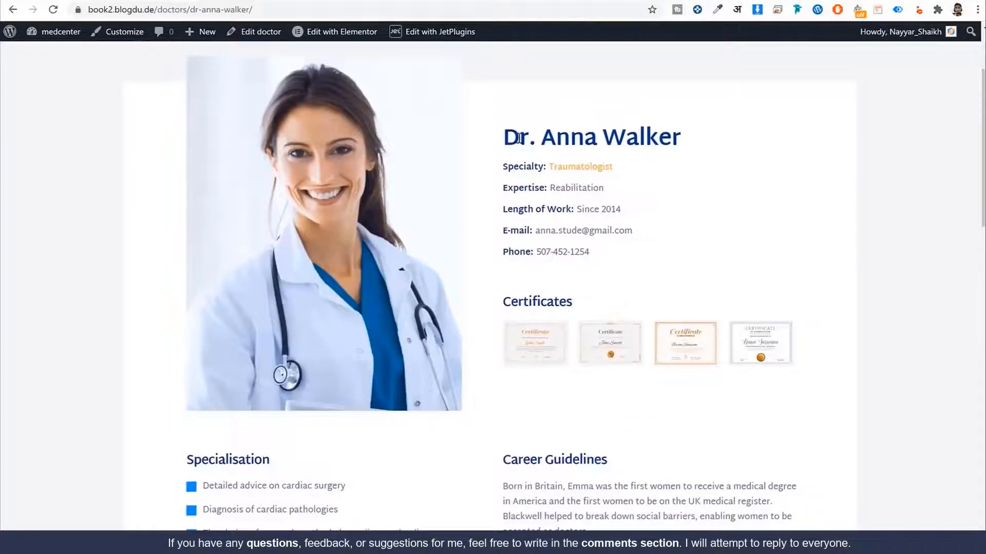
scroll(519, 141, "down", 1)
left_click_drag(489, 80, 653, 479)
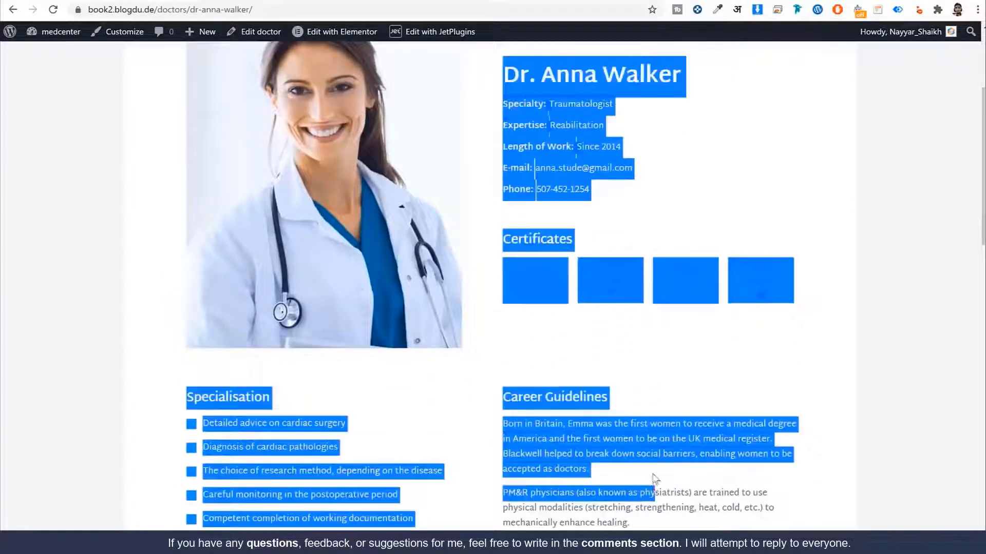
left_click(594, 140)
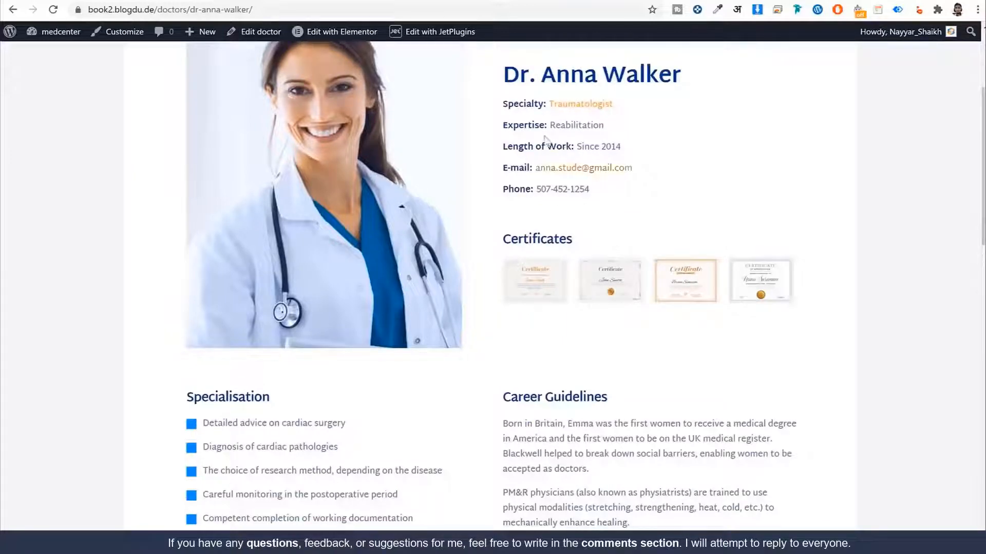
scroll(728, 270, "down", 1)
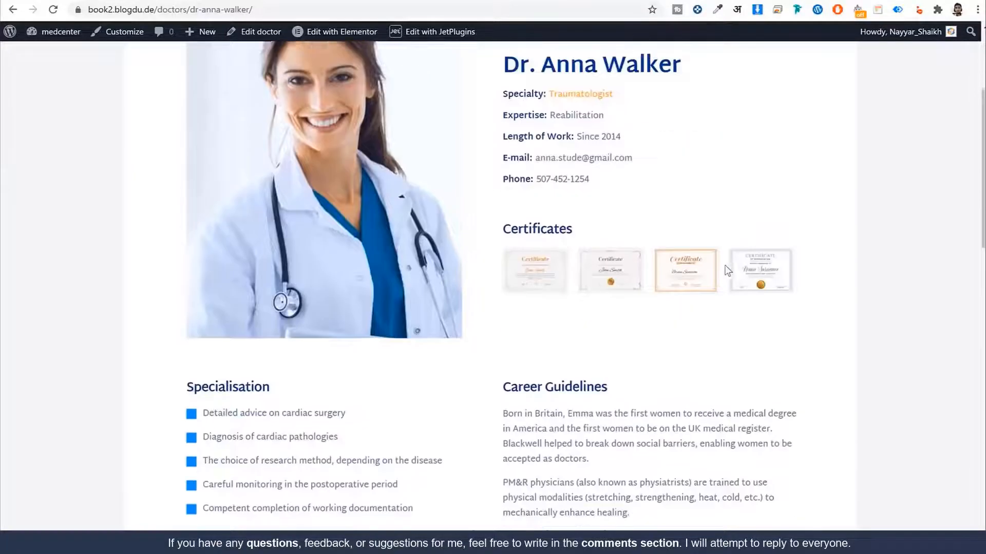
scroll(714, 251, "up", 1)
left_click_drag(510, 84, 702, 508)
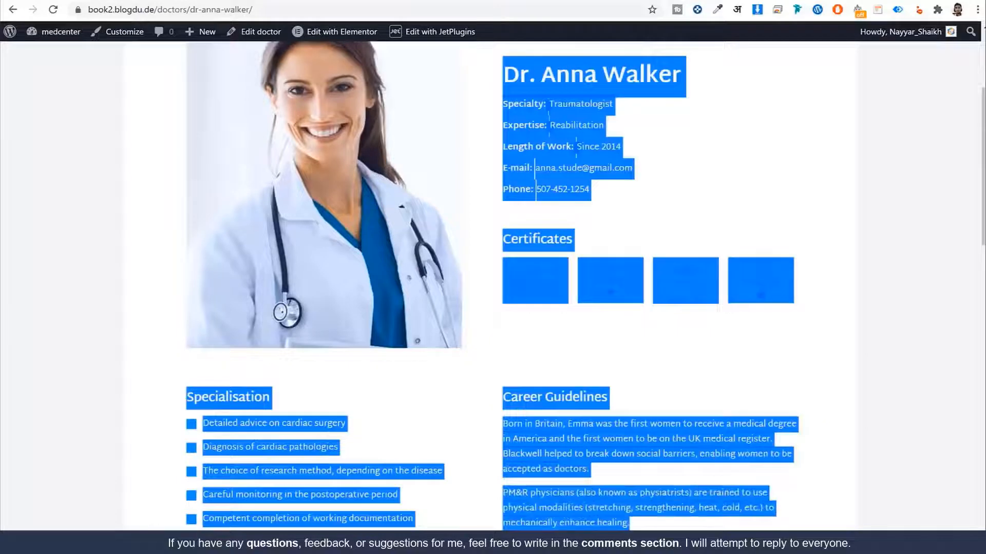
left_click(621, 501)
scroll(618, 506, "down", 5)
scroll(617, 506, "down", 3)
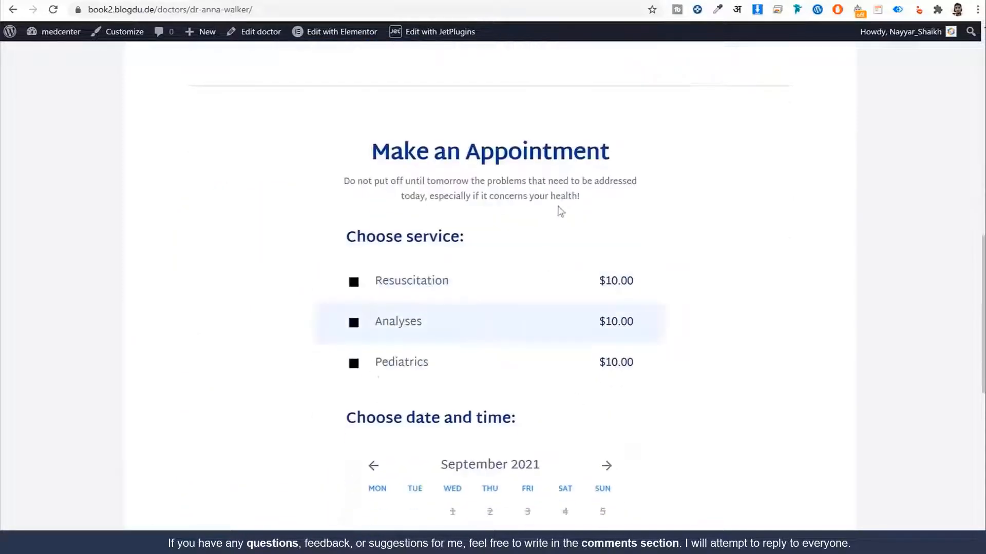
scroll(629, 326, "down", 3)
scroll(631, 327, "down", 2)
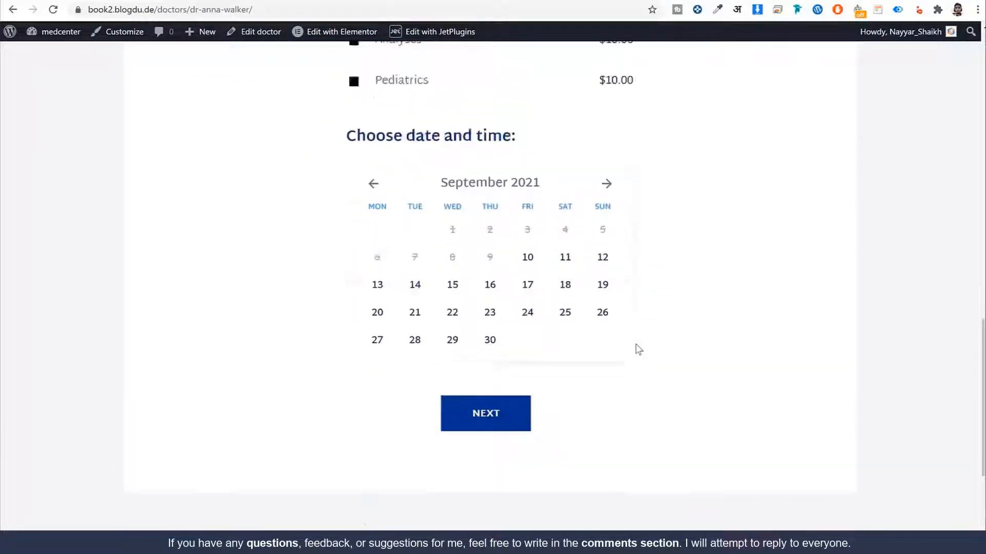
scroll(636, 347, "up", 5)
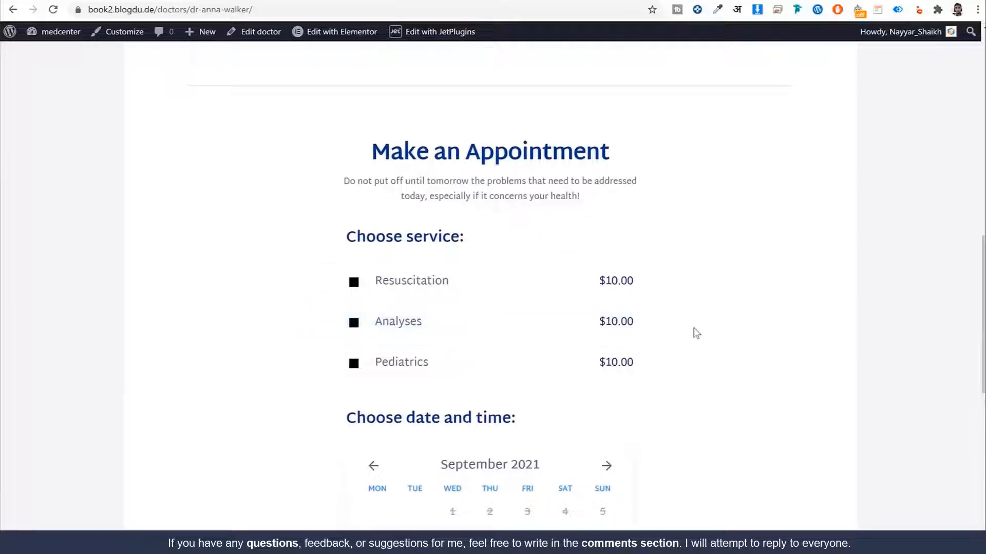
scroll(696, 334, "up", 12)
scroll(583, 339, "down", 1)
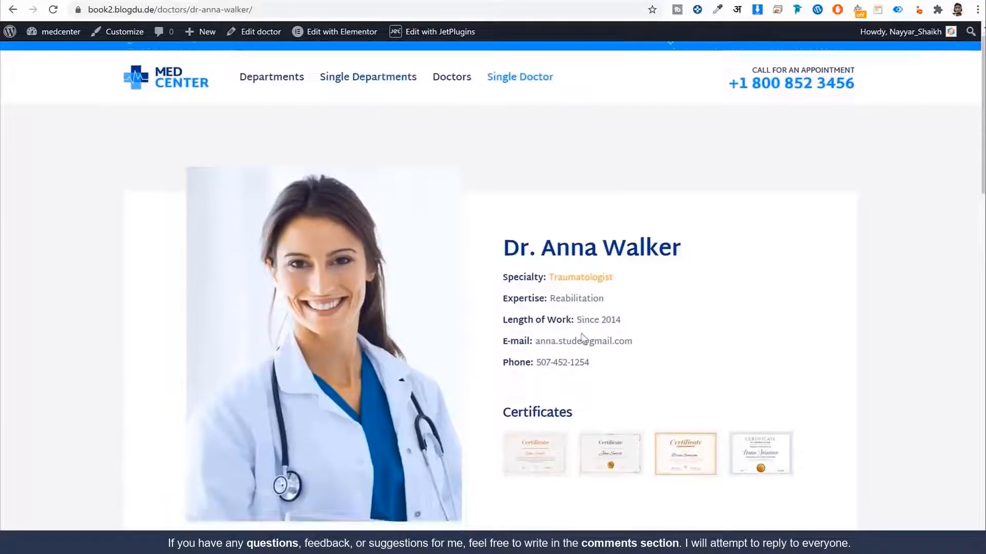
scroll(583, 339, "down", 14)
scroll(559, 311, "up", 2)
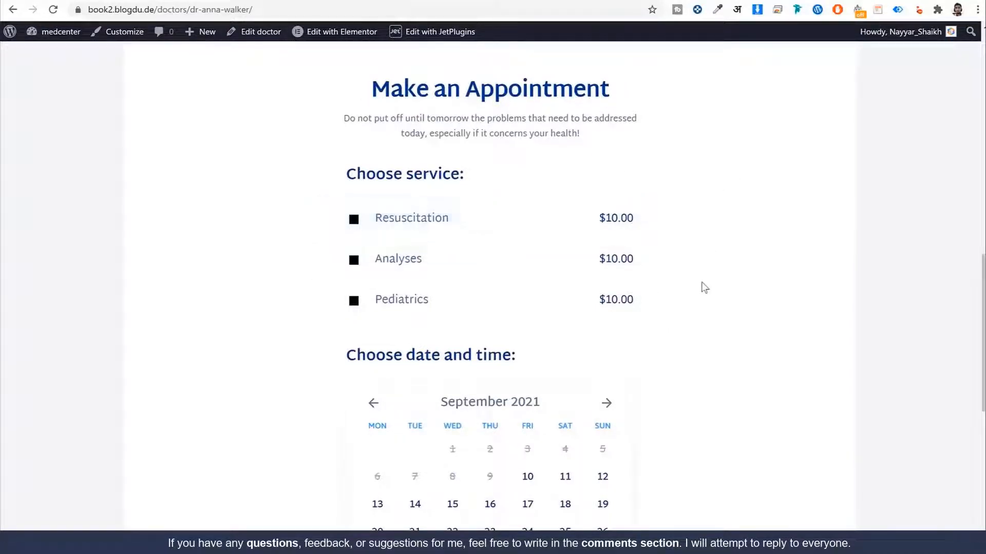
scroll(705, 287, "up", 5)
scroll(700, 306, "down", 8)
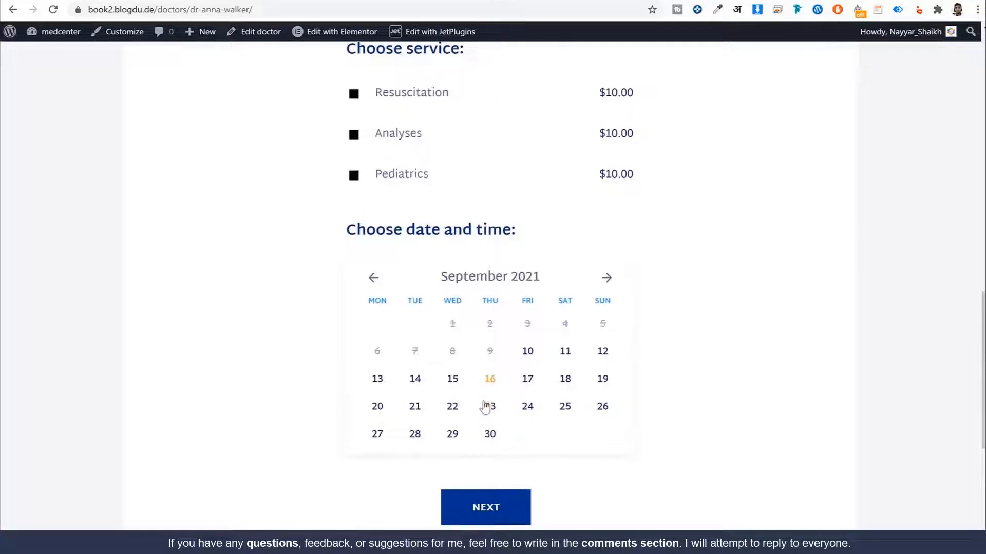
scroll(486, 407, "up", 10)
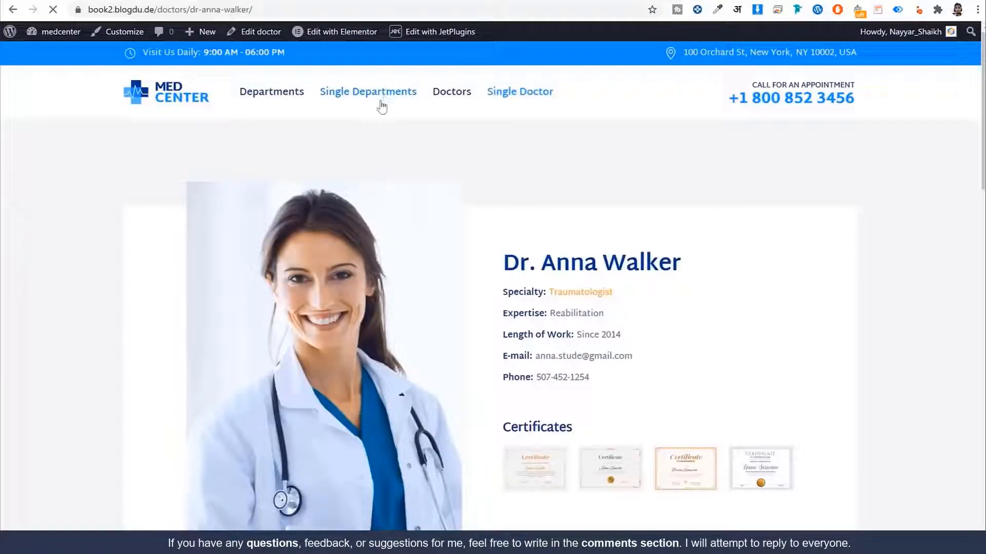
scroll(787, 253, "down", 15)
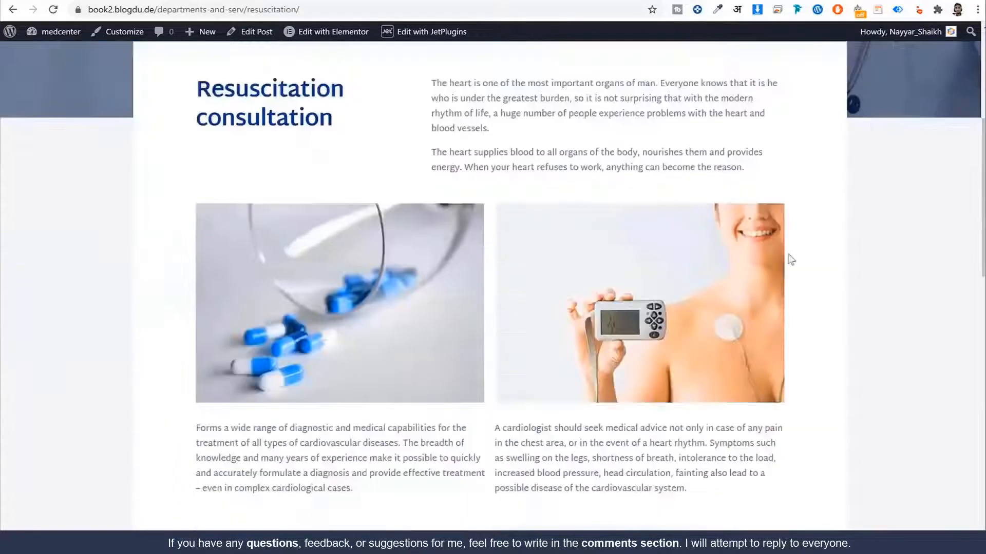
left_click(512, 281)
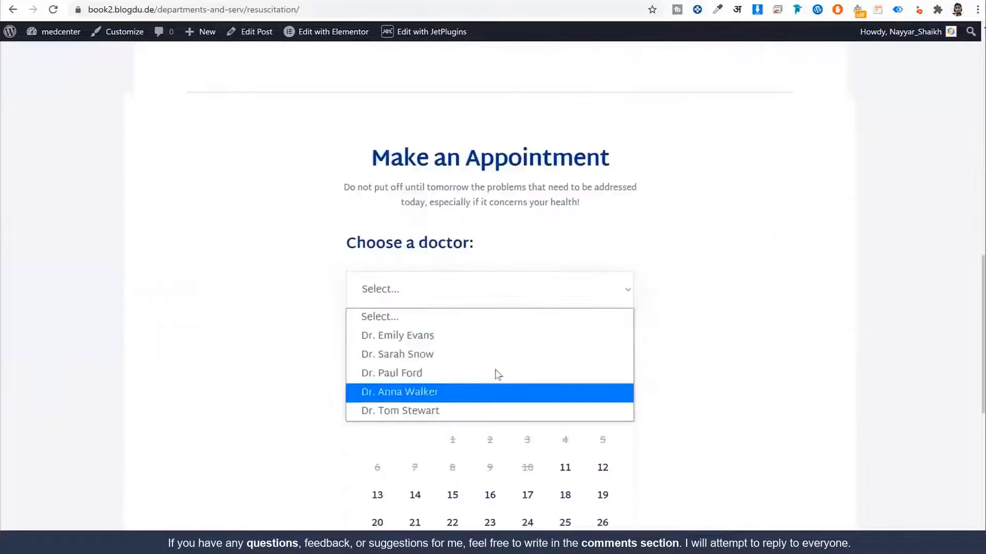
left_click(734, 321)
scroll(748, 314, "down", 3)
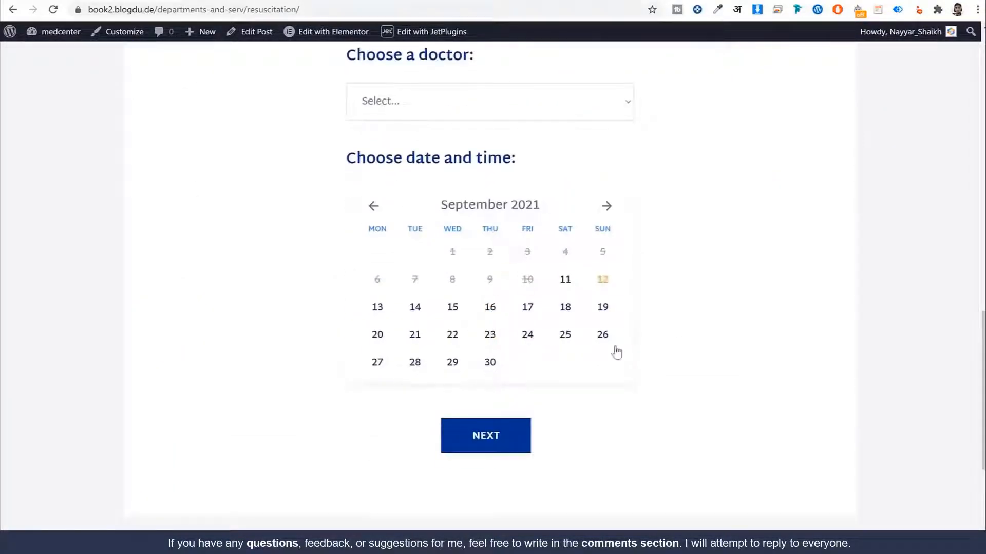
scroll(746, 302, "up", 15)
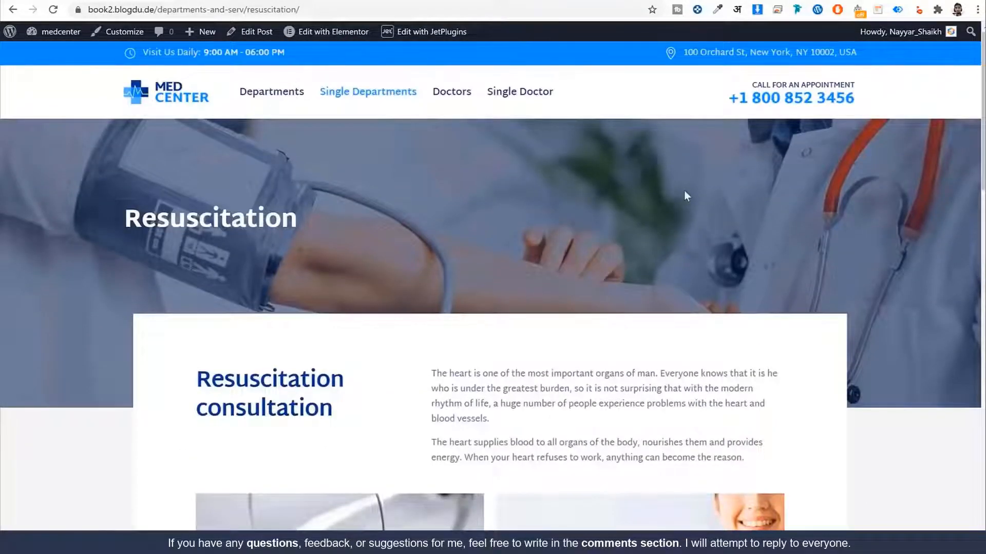
scroll(660, 236, "down", 10)
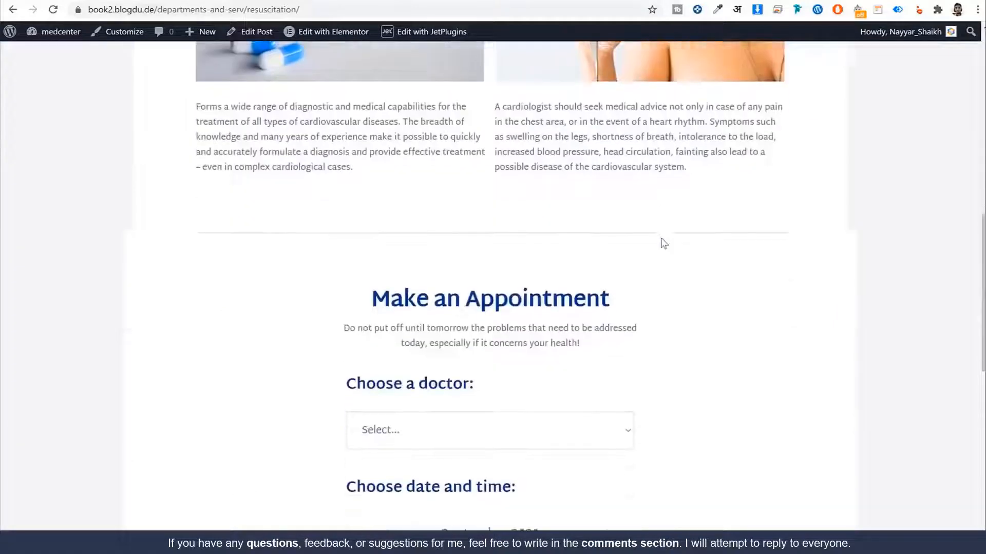
scroll(662, 237, "up", 10)
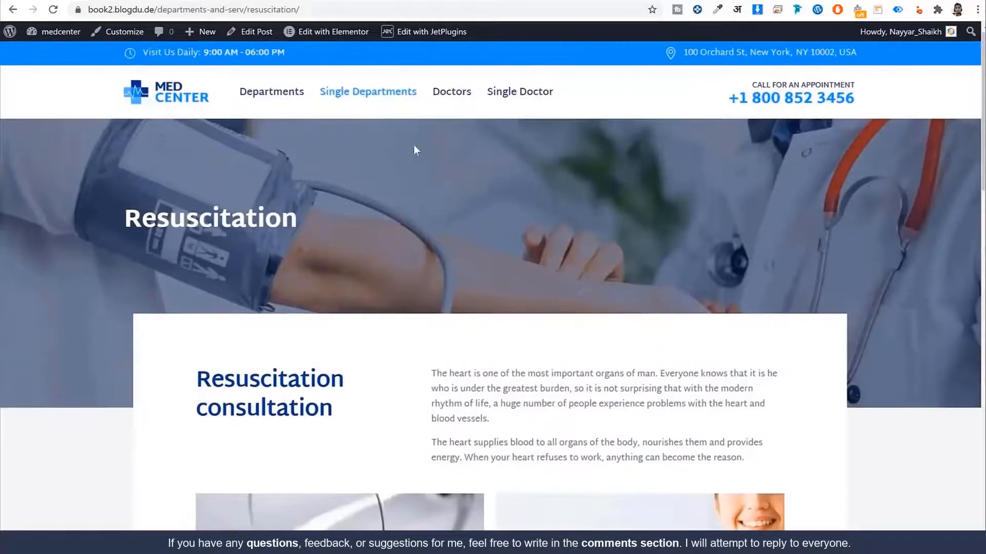
scroll(583, 179, "down", 4)
left_click_drag(432, 184, 744, 271)
left_click(292, 199)
scroll(562, 185, "down", 5)
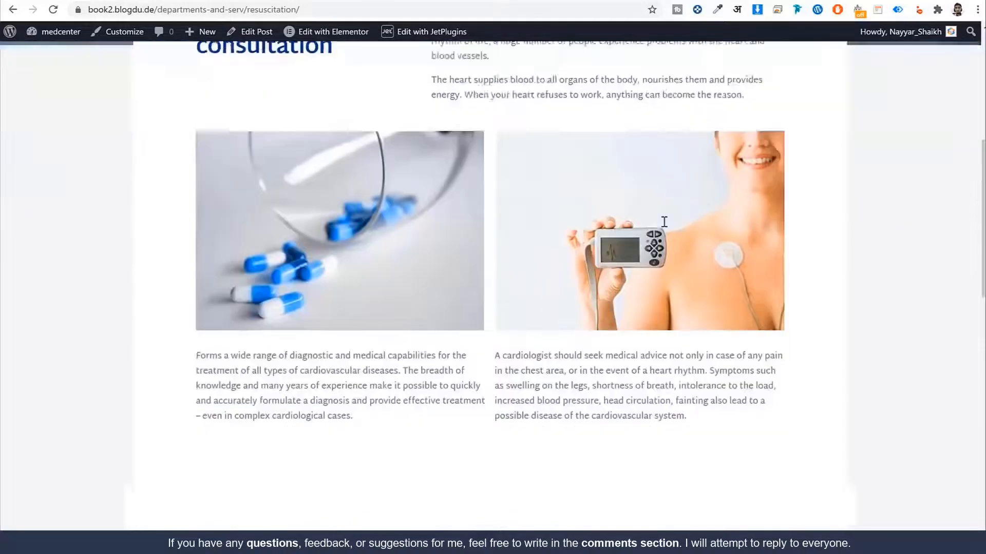
scroll(542, 282, "up", 9)
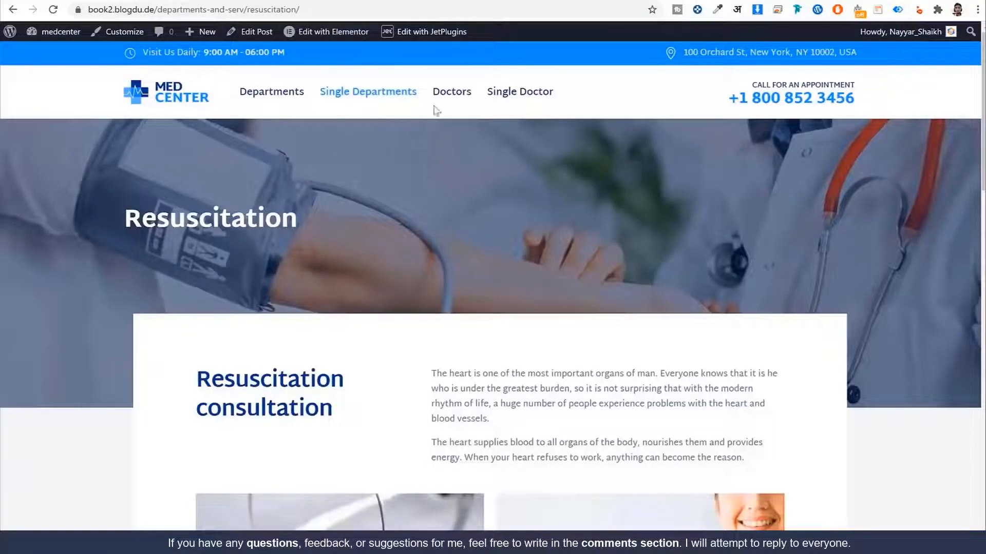
scroll(493, 142, "down", 15)
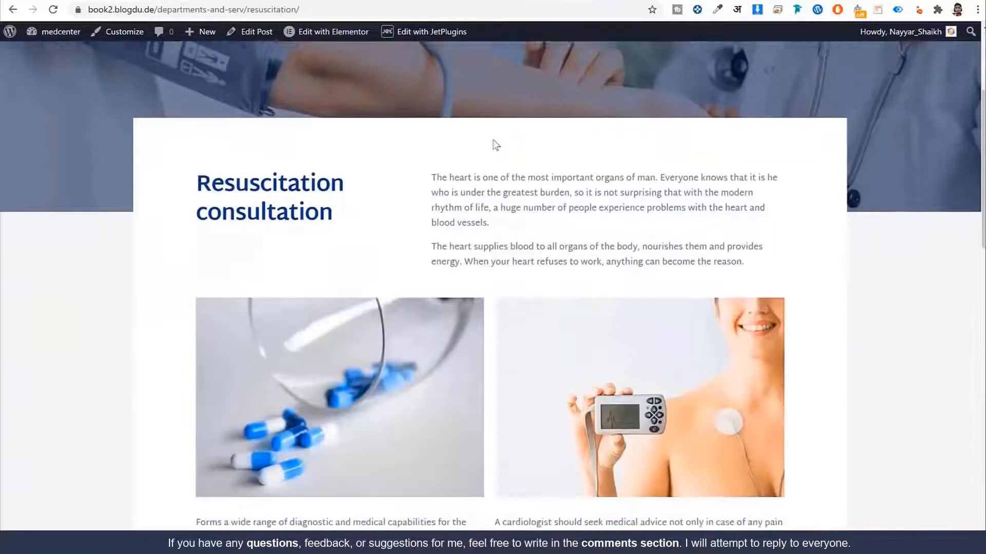
scroll(494, 141, "up", 1)
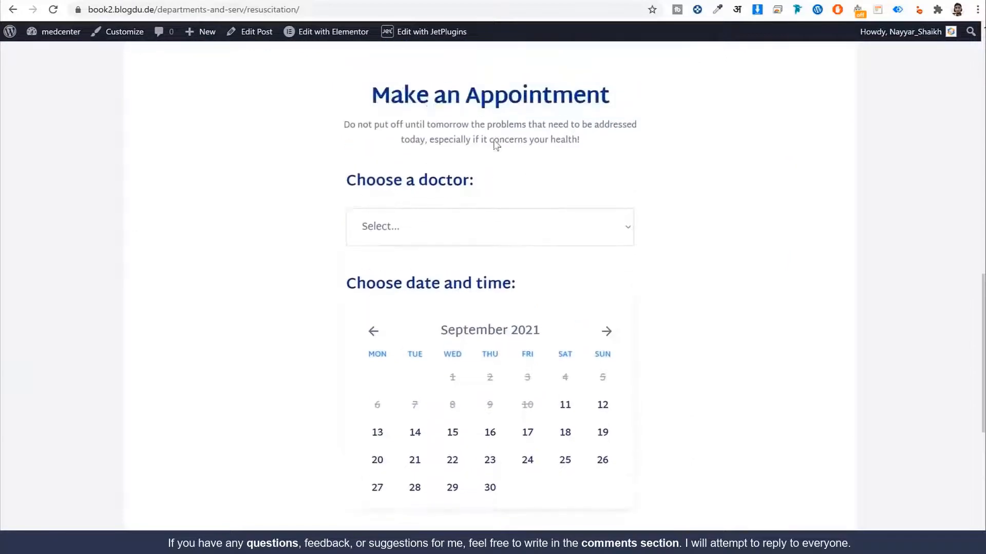
scroll(603, 165, "down", 3)
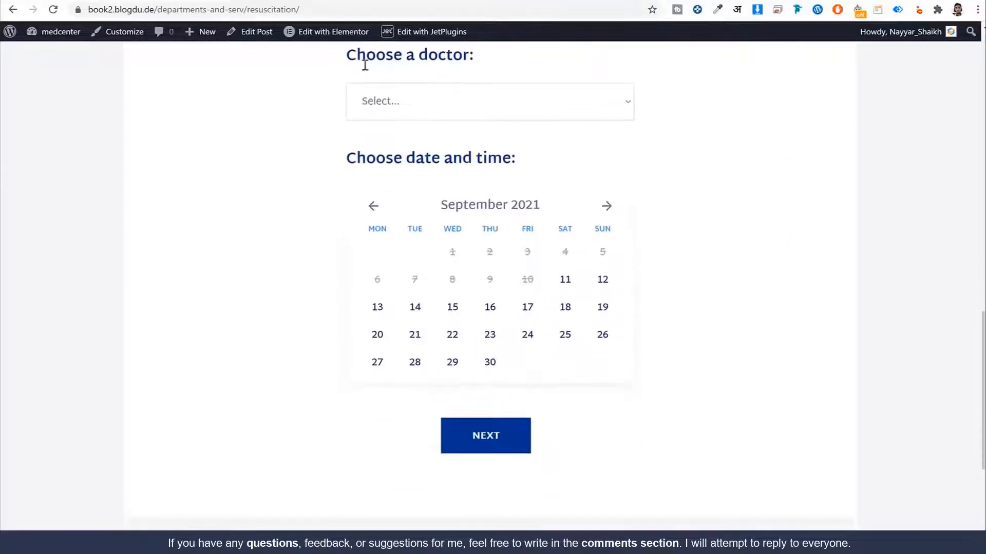
left_click_drag(365, 65, 502, 62)
left_click(473, 64)
left_click(442, 112)
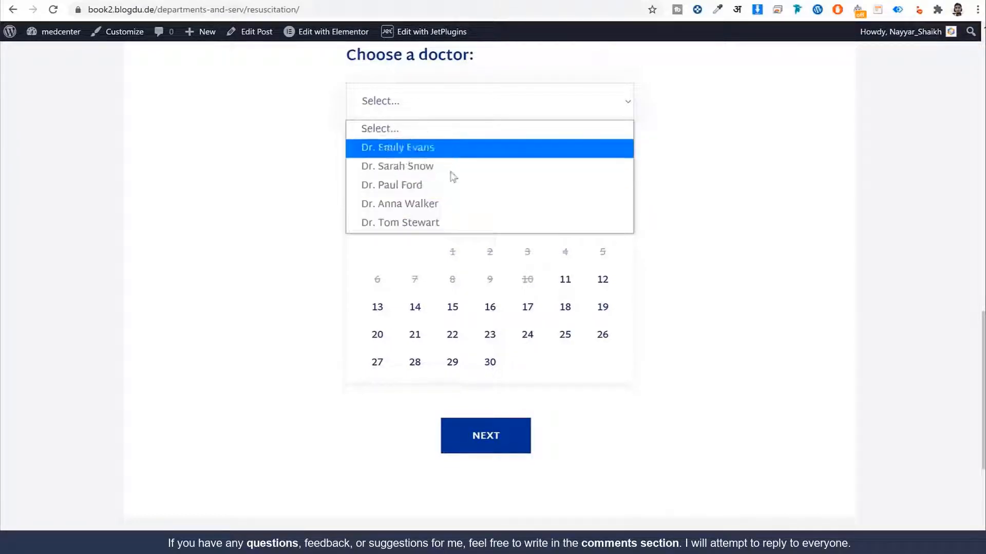
left_click(341, 181)
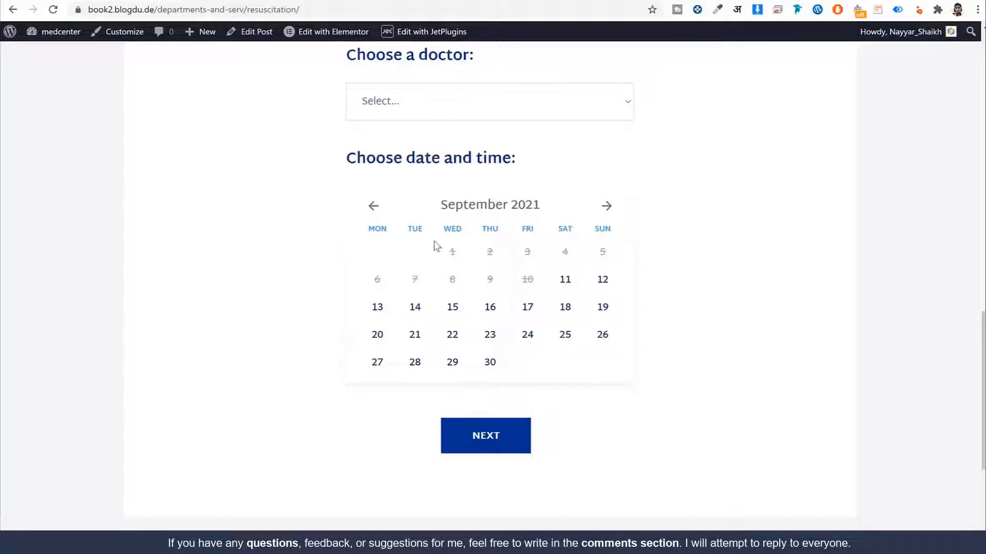
left_click(213, 0)
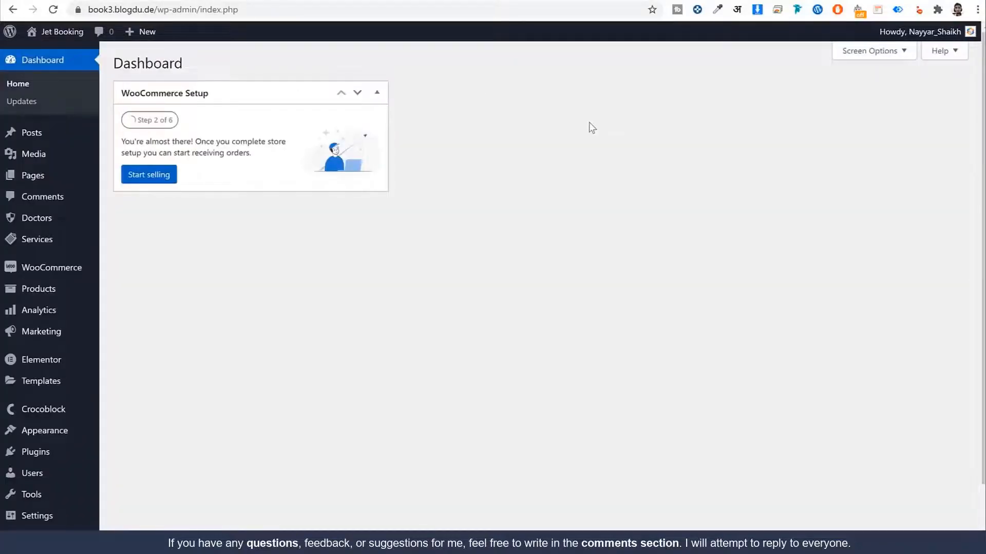
Step: Turn on JetEngine's Grid Gallery, Calendar, Forms and Dynamic Visibility modules
scroll(615, 184, "down", 2)
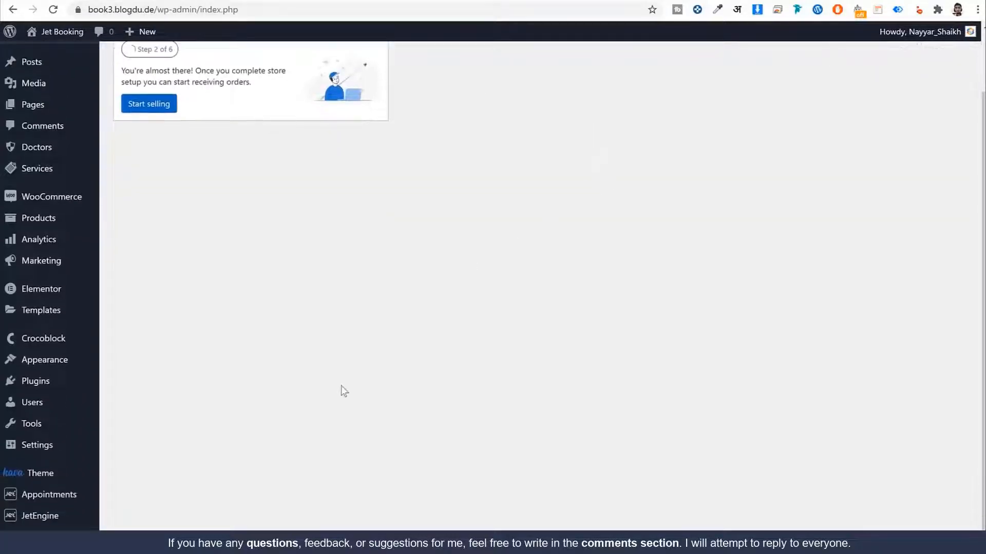
mouse_move(63, 526)
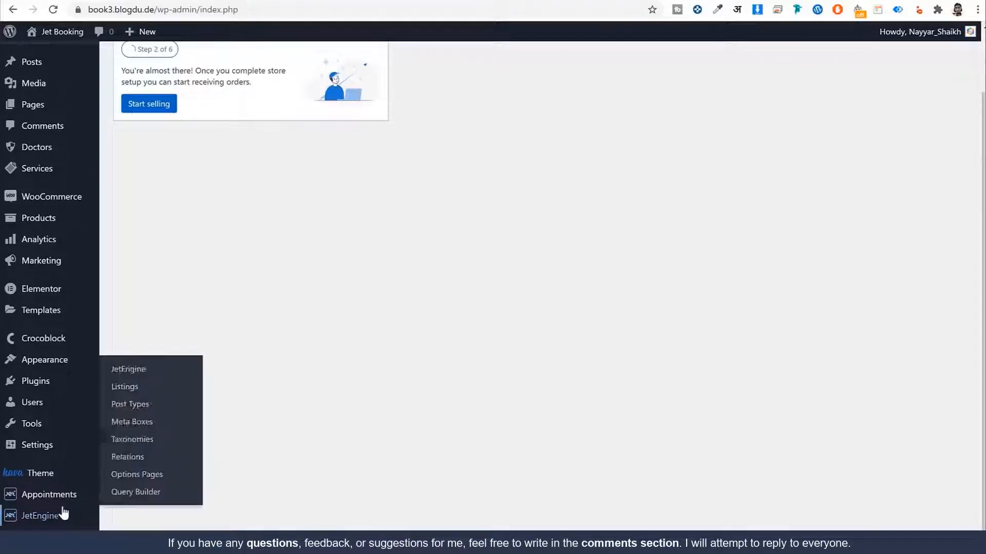
left_click(54, 10)
left_click(41, 524)
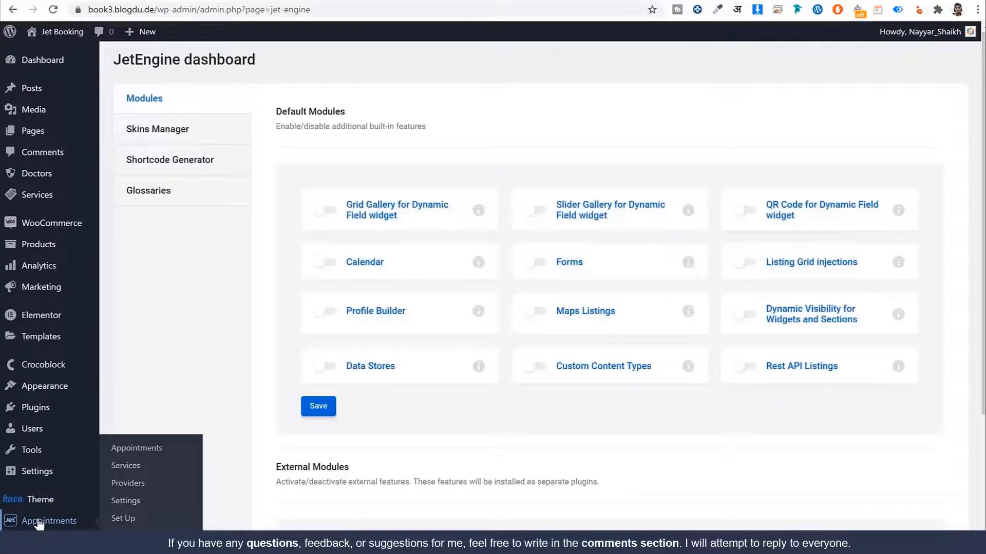
left_click(329, 212)
left_click(327, 263)
left_click(534, 264)
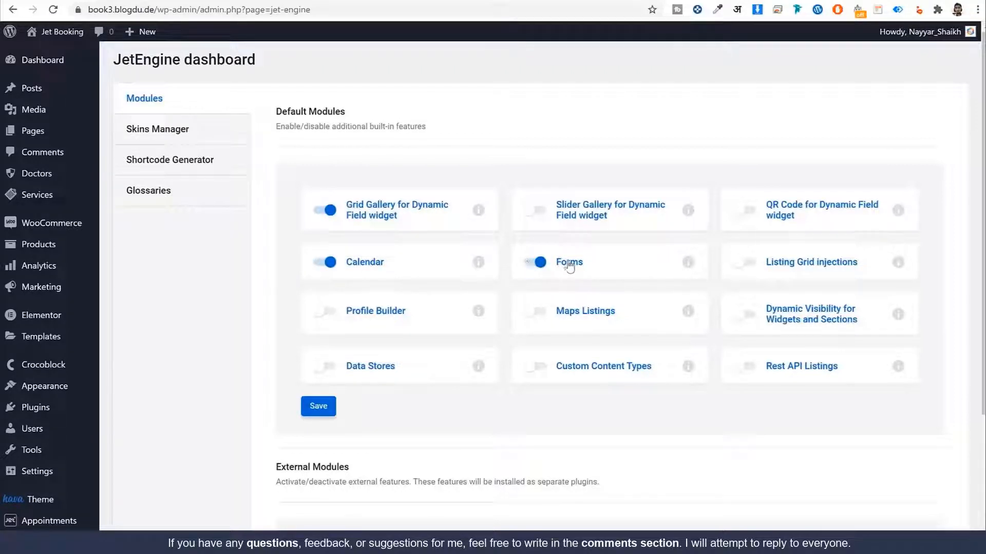
left_click(747, 314)
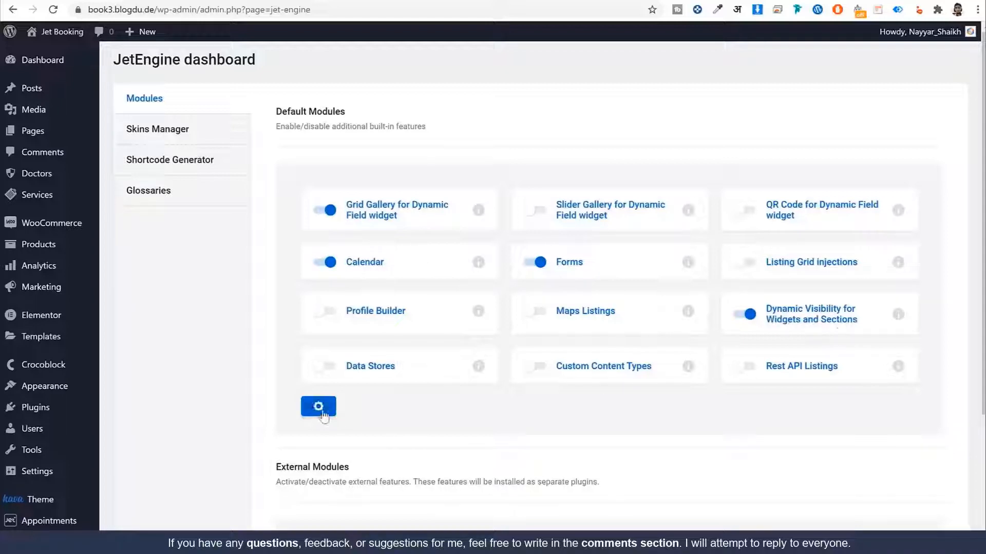
scroll(399, 291, "down", 3)
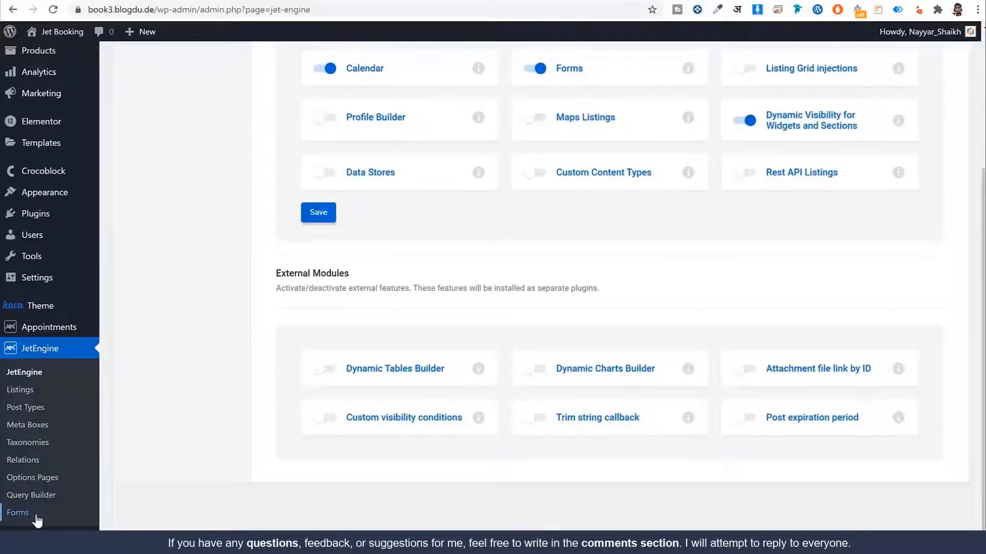
scroll(149, 439, "up", 3)
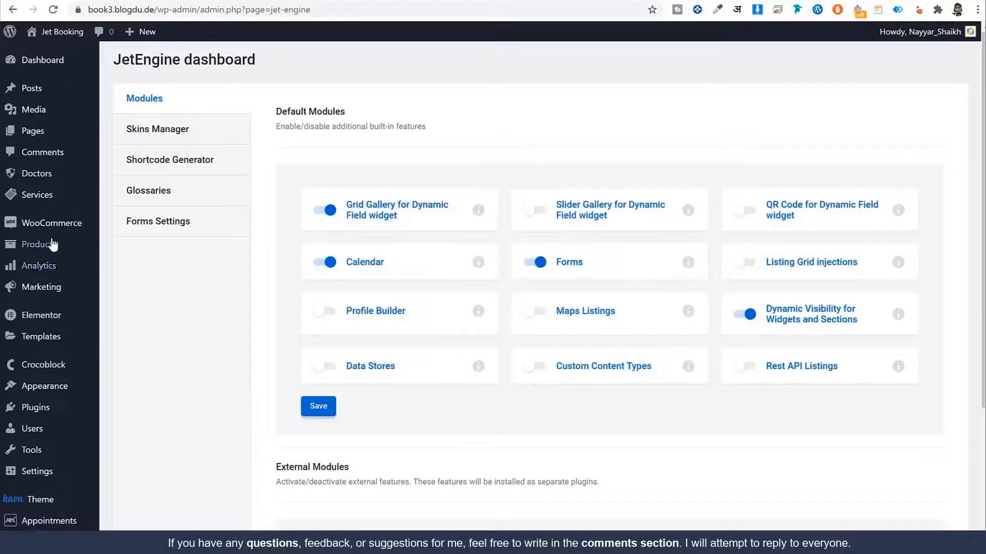
left_click(51, 248)
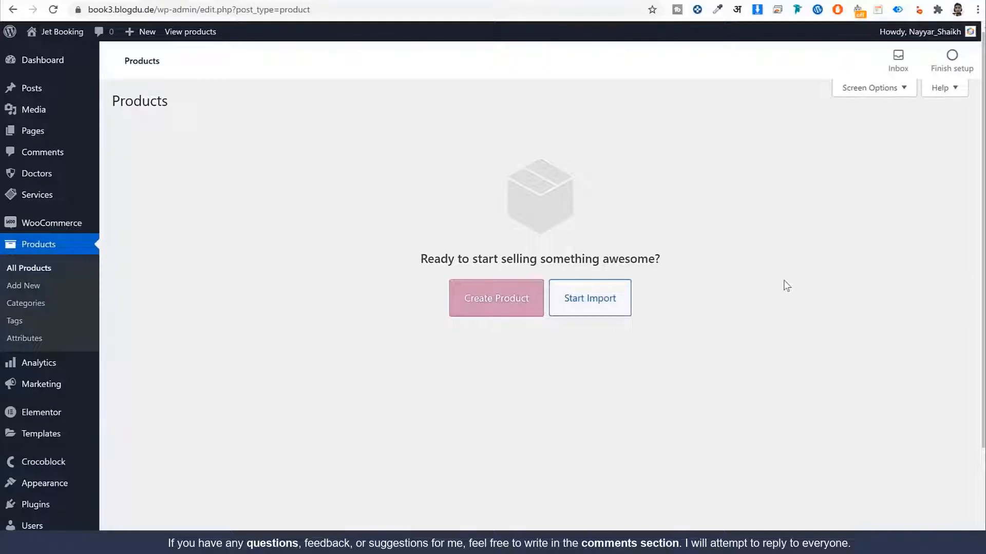
Step: Scroll through the empty WooCommerce Products list
scroll(545, 407, "down", 2)
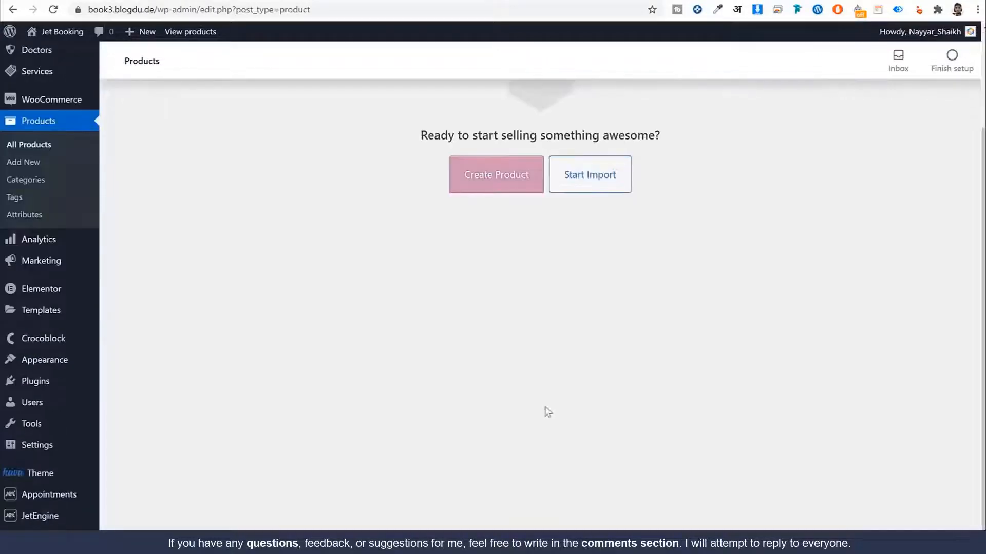
Step: Toggle JetAppointment's WooCommerce Integration off and back on so it saves as enabled
mouse_move(66, 501)
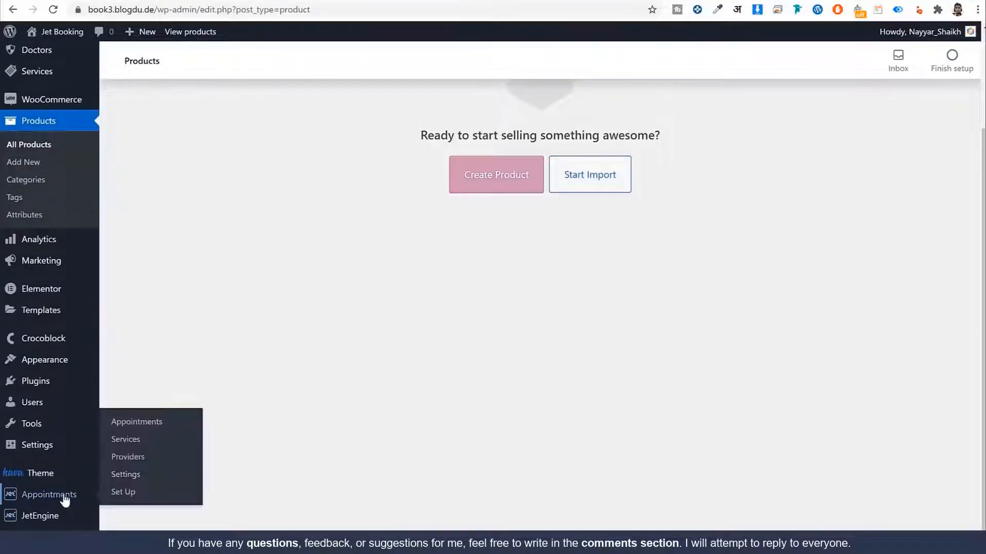
left_click(138, 477)
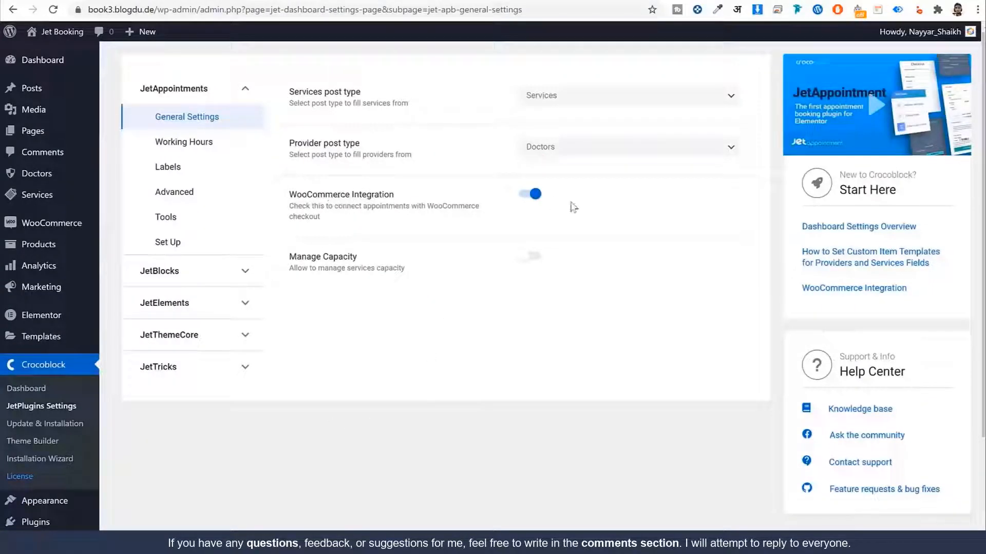
left_click(532, 198)
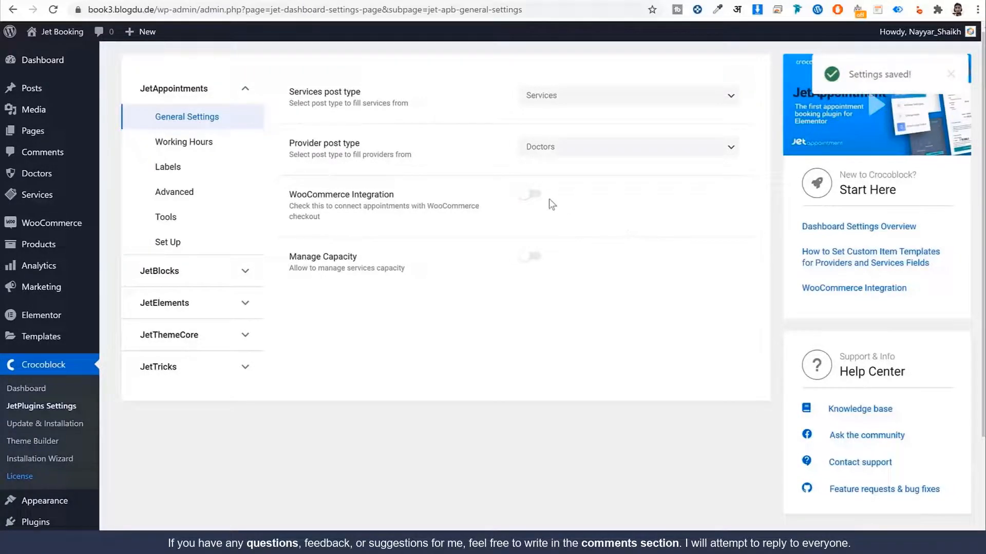
left_click(532, 198)
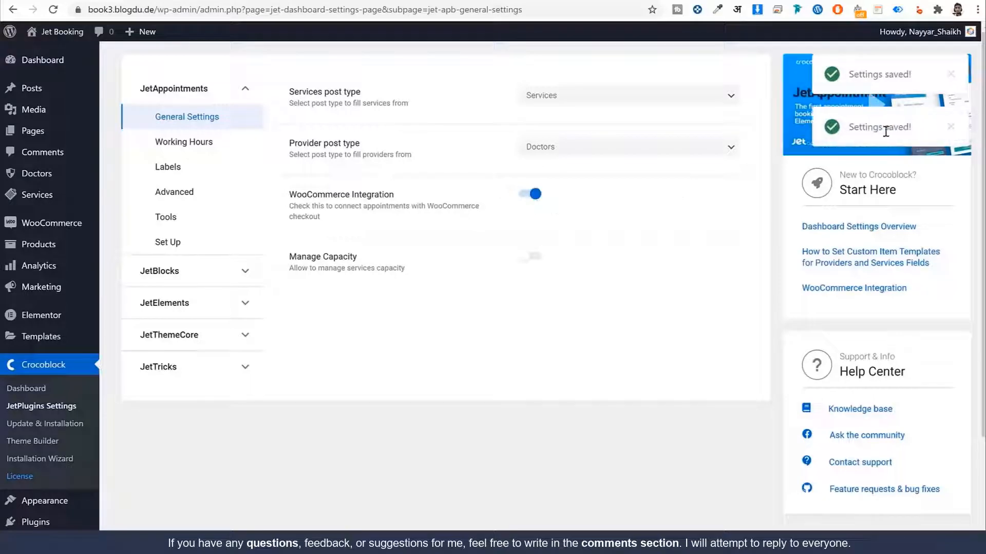
triple_click(896, 125)
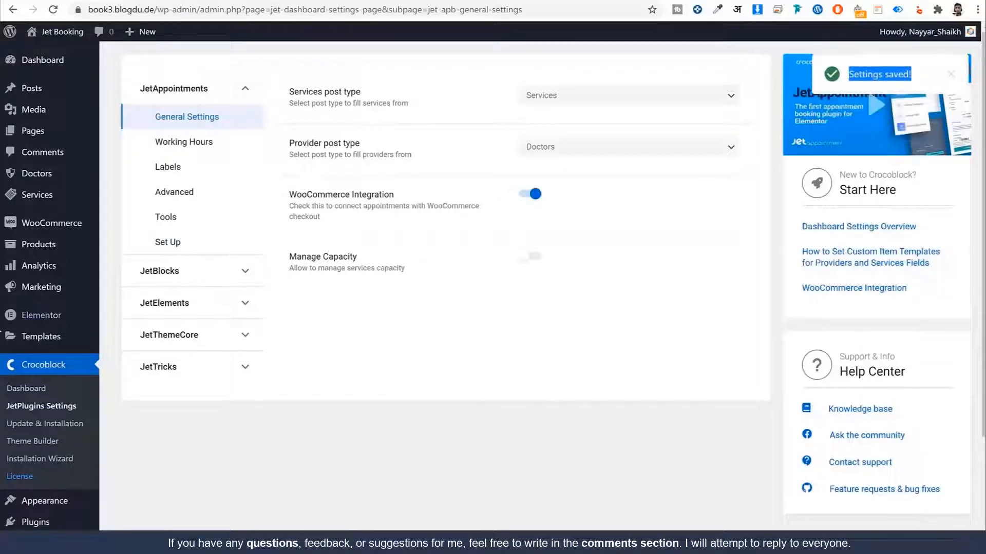
scroll(77, 418, "down", 3)
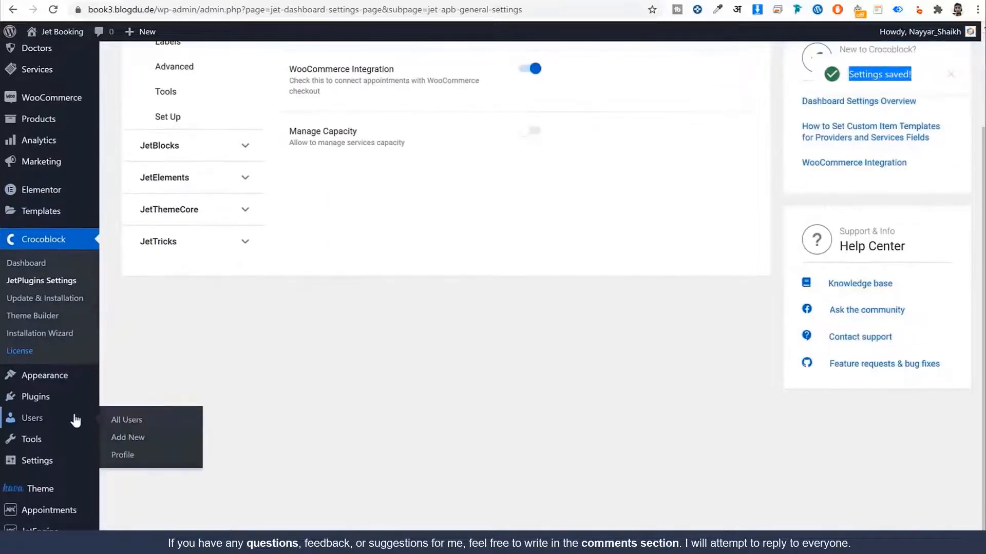
scroll(76, 421, "up", 3)
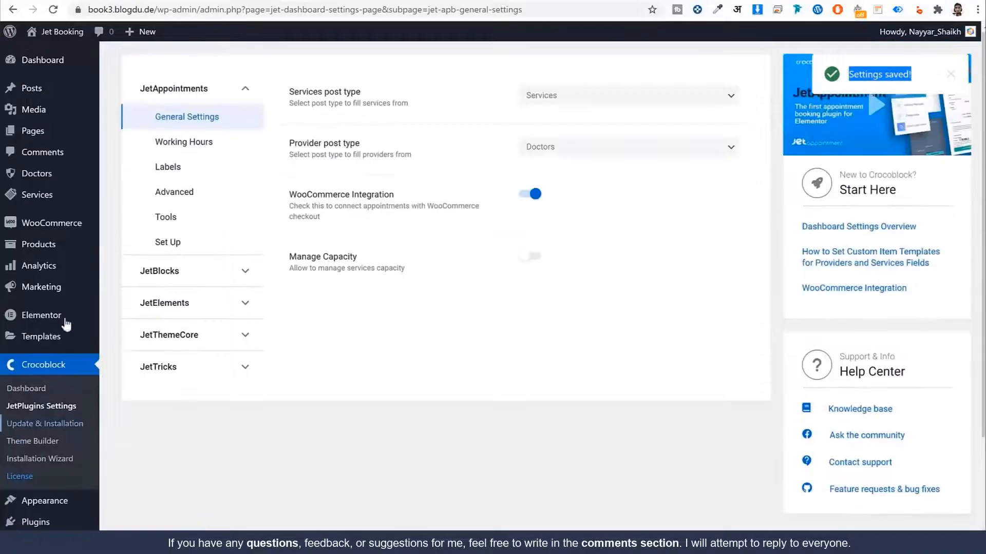
left_click(39, 245)
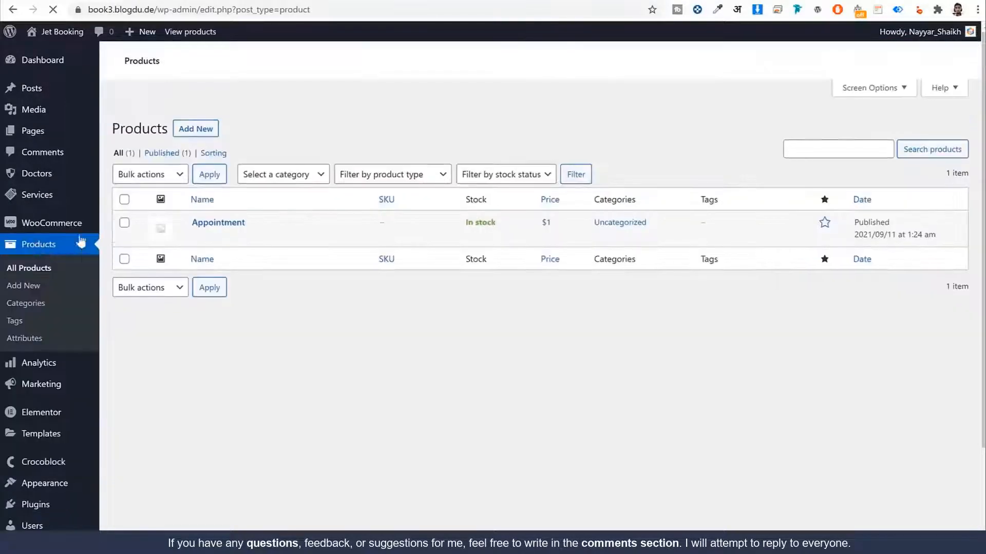
Step: Check the 'Appointment' product in the All Products list
mouse_move(237, 200)
left_click_drag(268, 199, 190, 195)
left_click(365, 318)
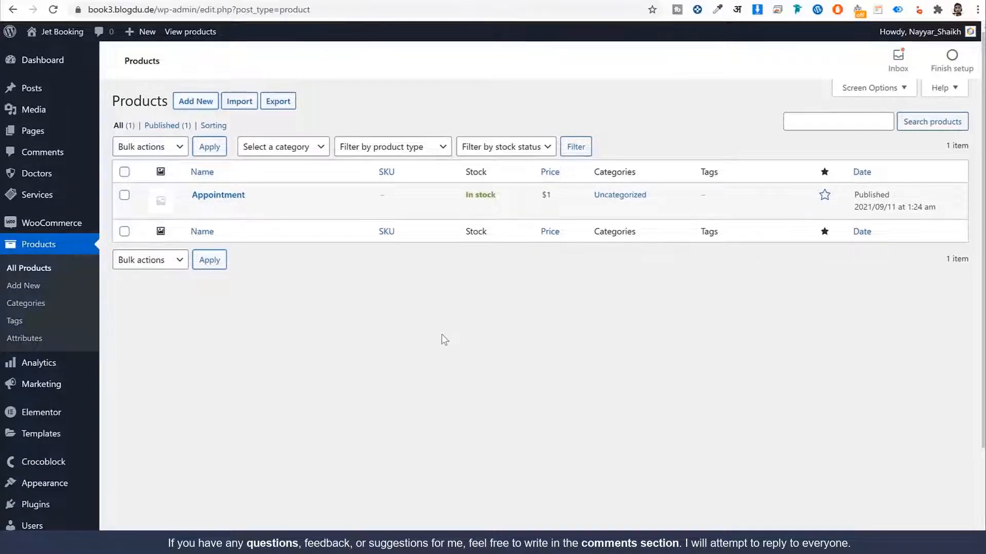
scroll(437, 335, "down", 2)
Step: Go to JetEngine Forms and review the empty forms list
mouse_move(38, 517)
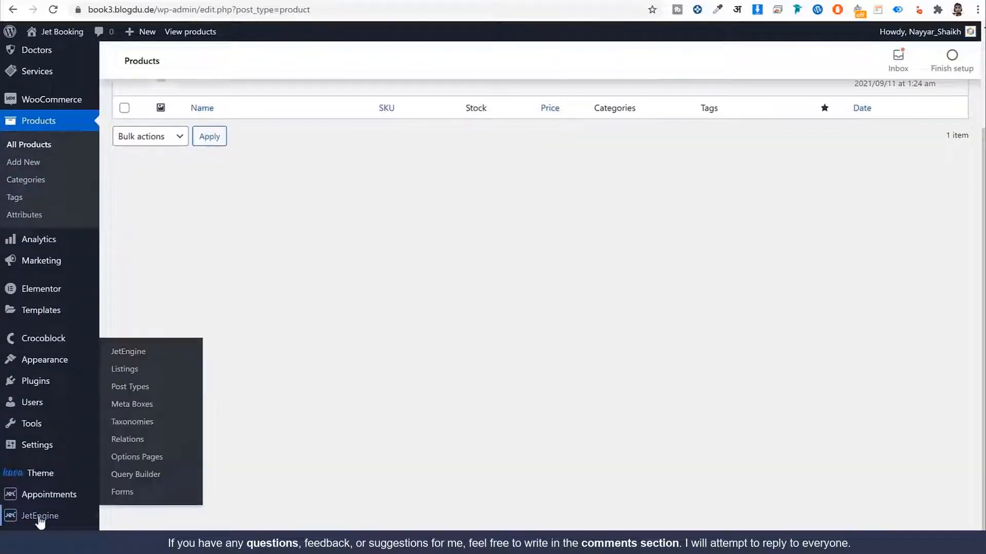
left_click(128, 493)
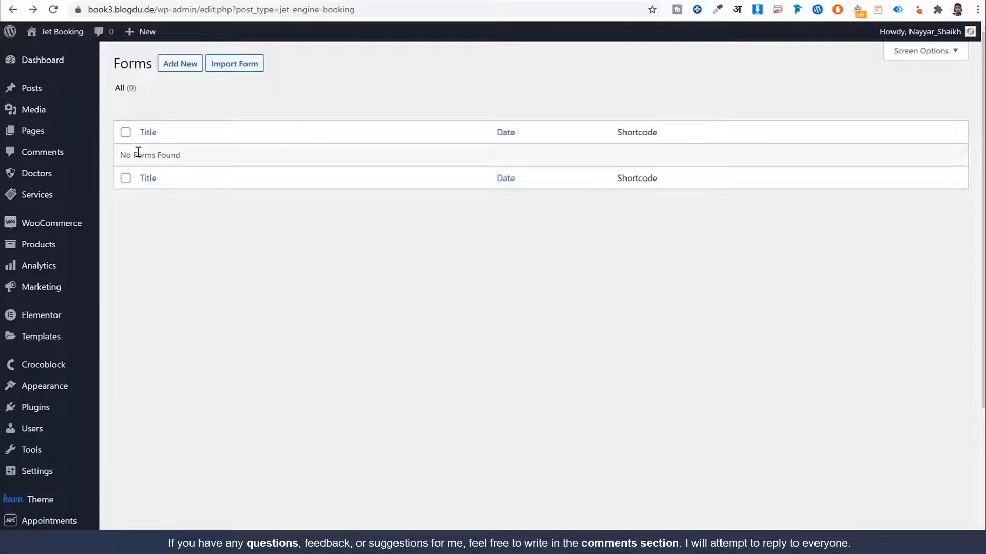
scroll(248, 312, "down", 4)
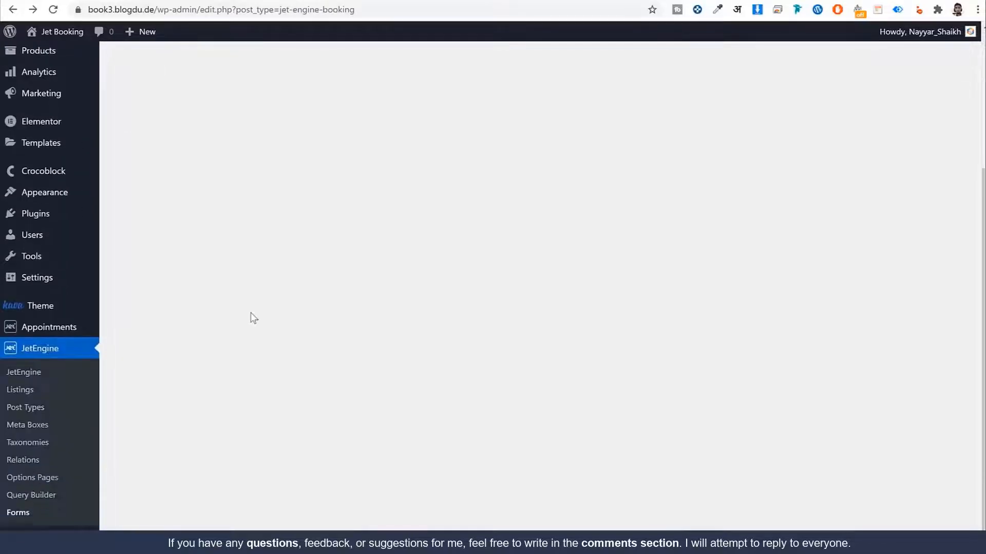
scroll(285, 314, "up", 4)
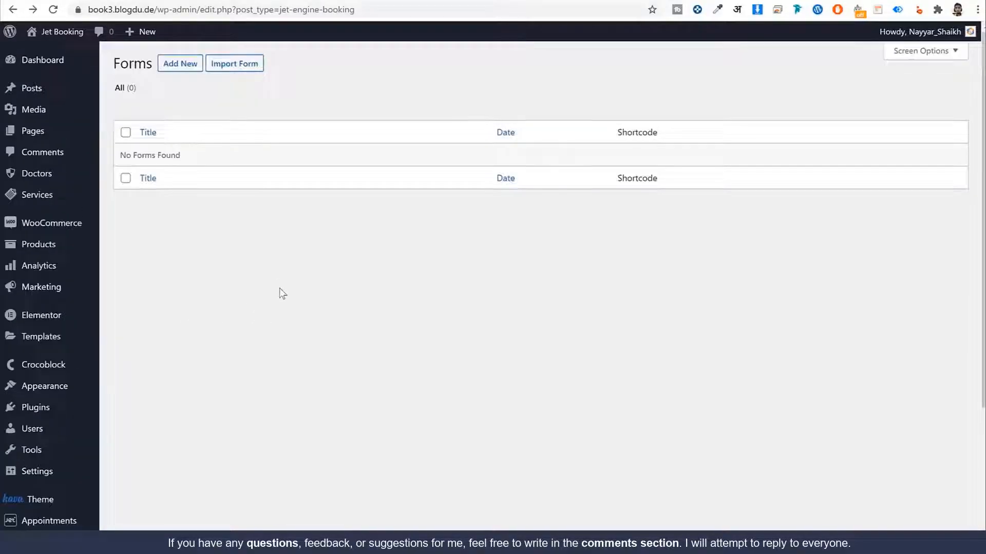
scroll(280, 291, "down", 4)
mouse_move(59, 336)
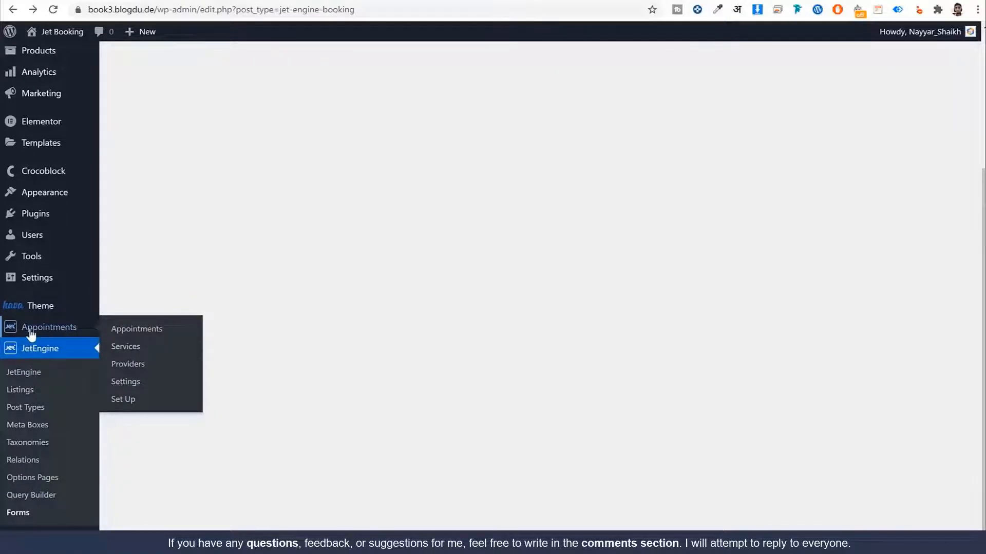
Step: Reset the already-completed JetAppointment setup to restart the wizard
left_click(144, 405)
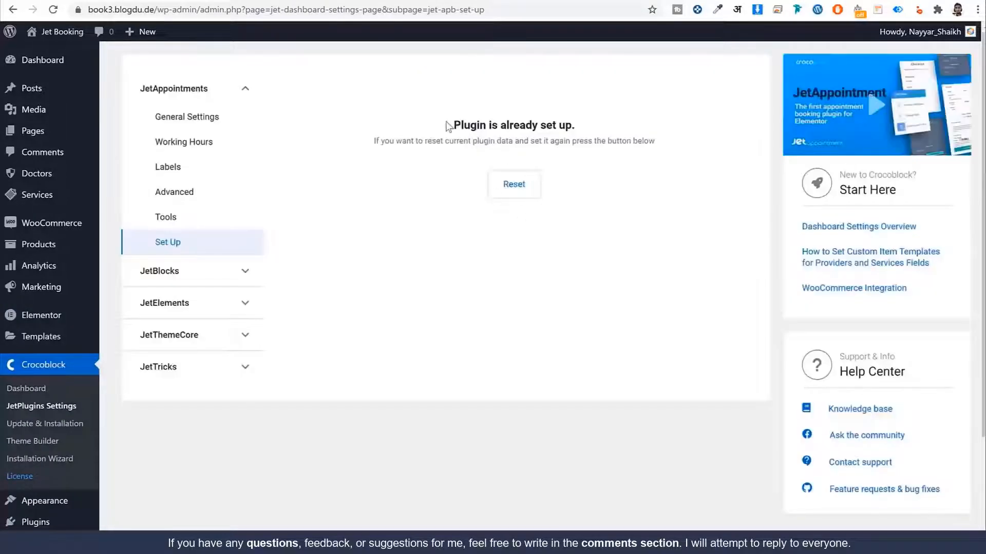
left_click_drag(446, 125, 581, 123)
left_click(526, 119)
left_click(521, 187)
left_click(553, 98)
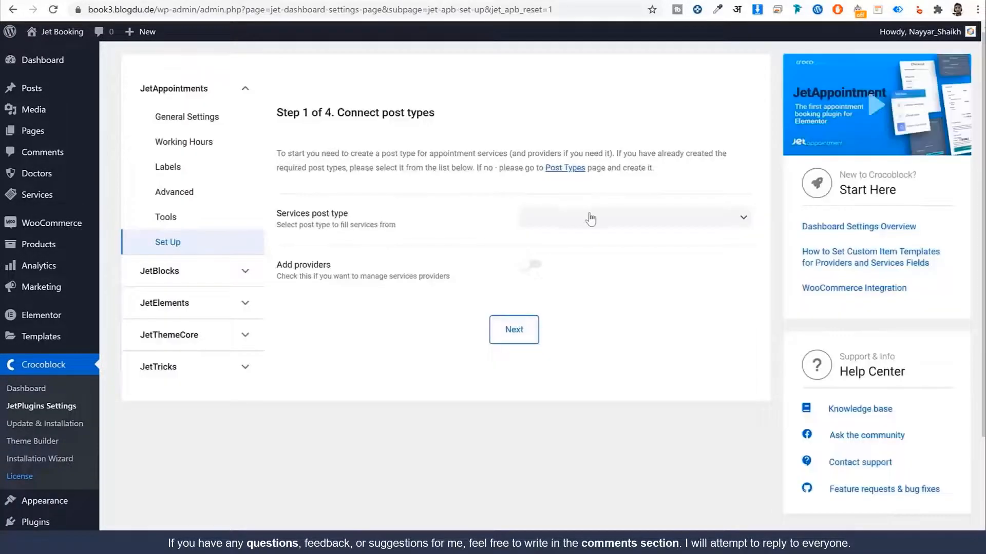
Step: Choose Services as the services post type, enable providers with Doctors, and continue
left_click(587, 217)
scroll(565, 426, "down", 2)
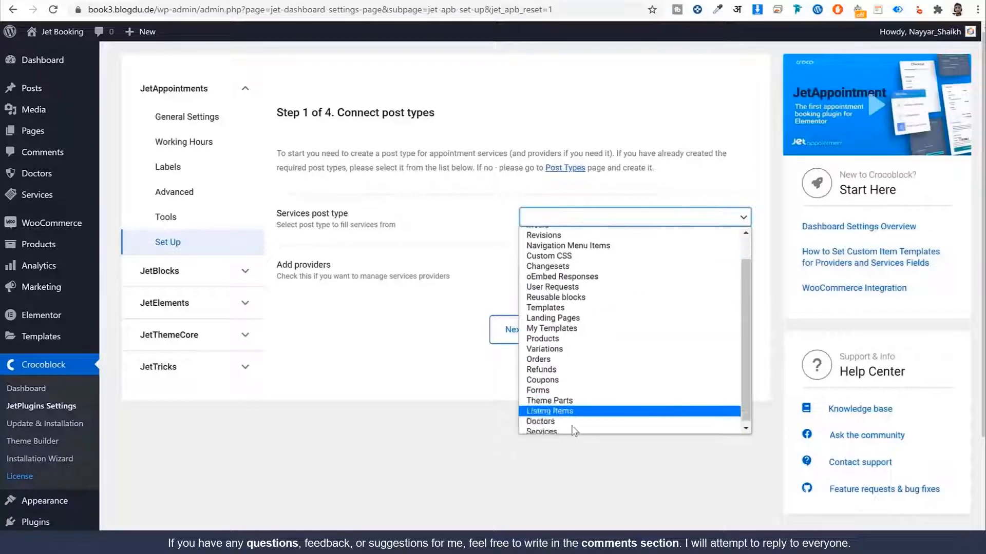
left_click(554, 489)
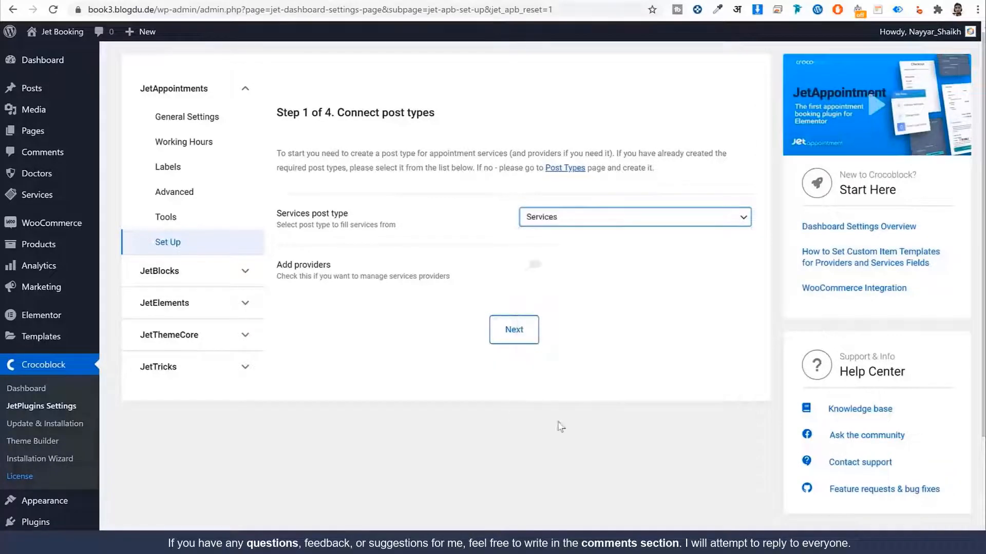
left_click(535, 264)
left_click(576, 325)
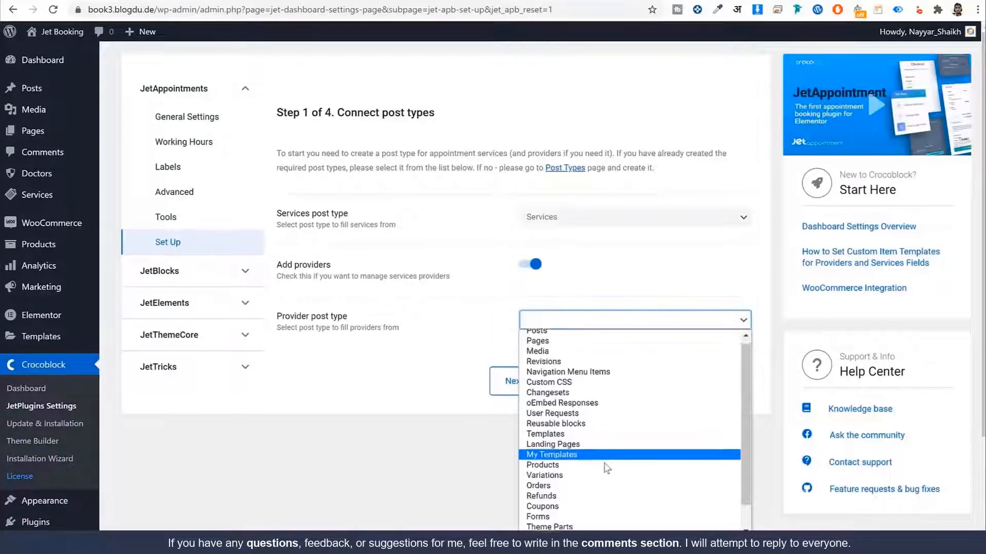
scroll(564, 513, "down", 1)
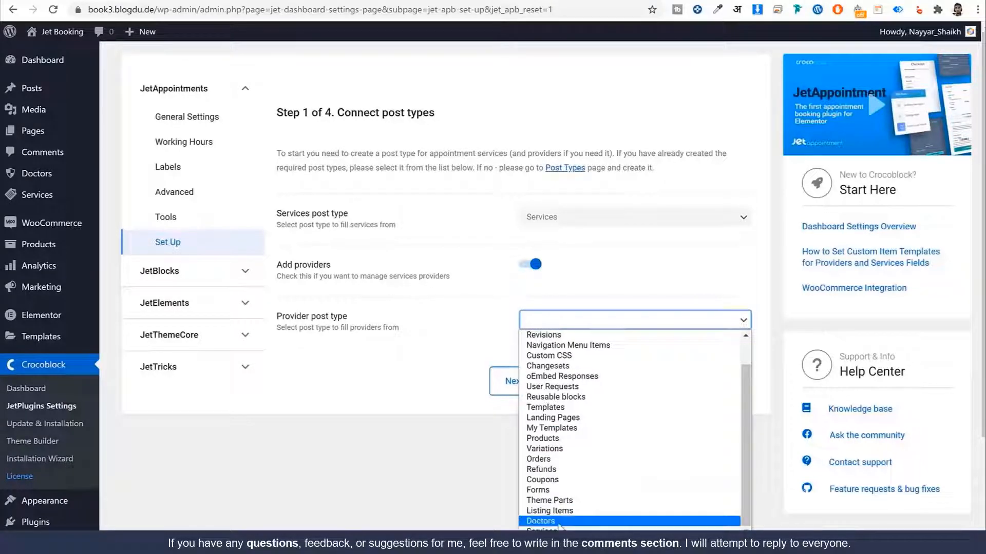
left_click(541, 521)
left_click(523, 386)
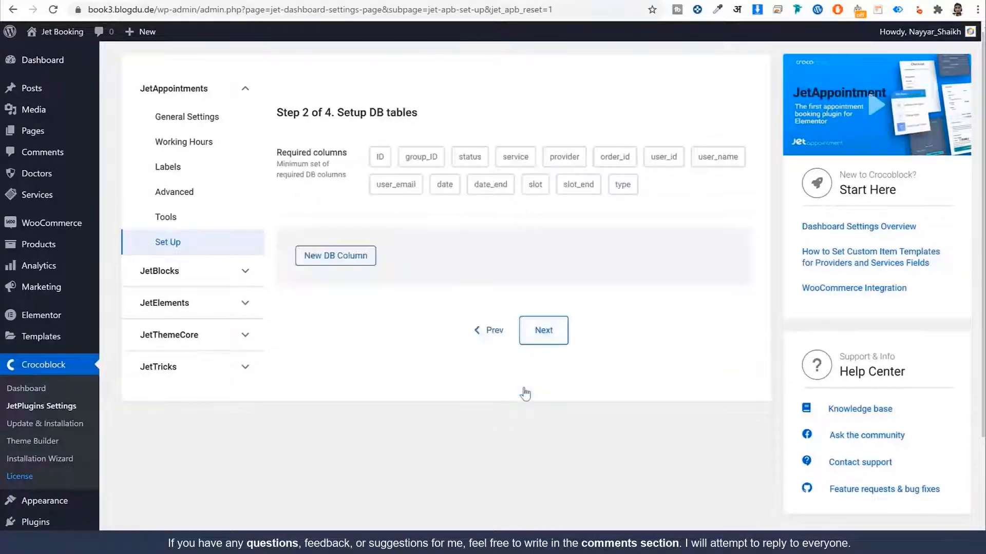
Step: Add two extra DB columns named 'Ph' and 'Comments'
left_click(360, 254)
left_click(592, 304)
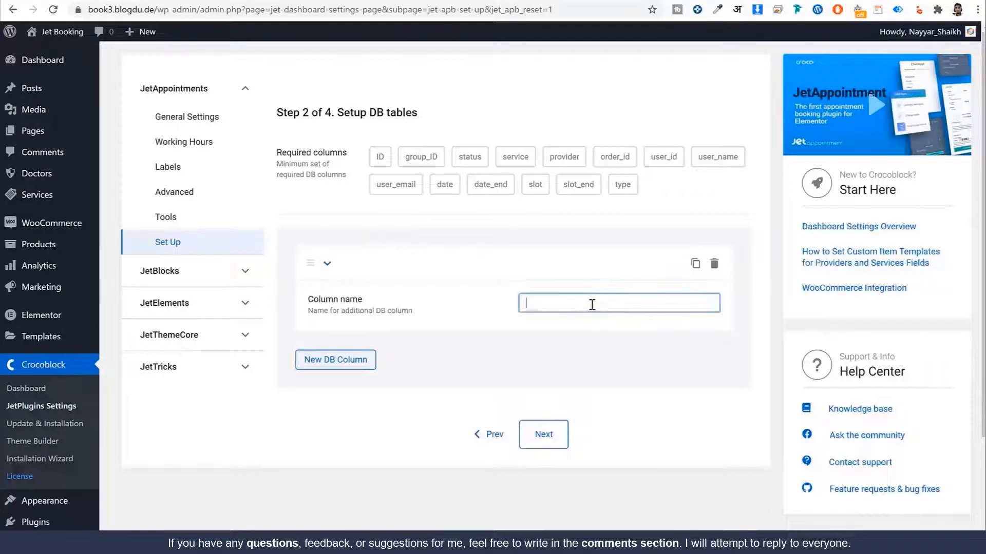
type("Phone")
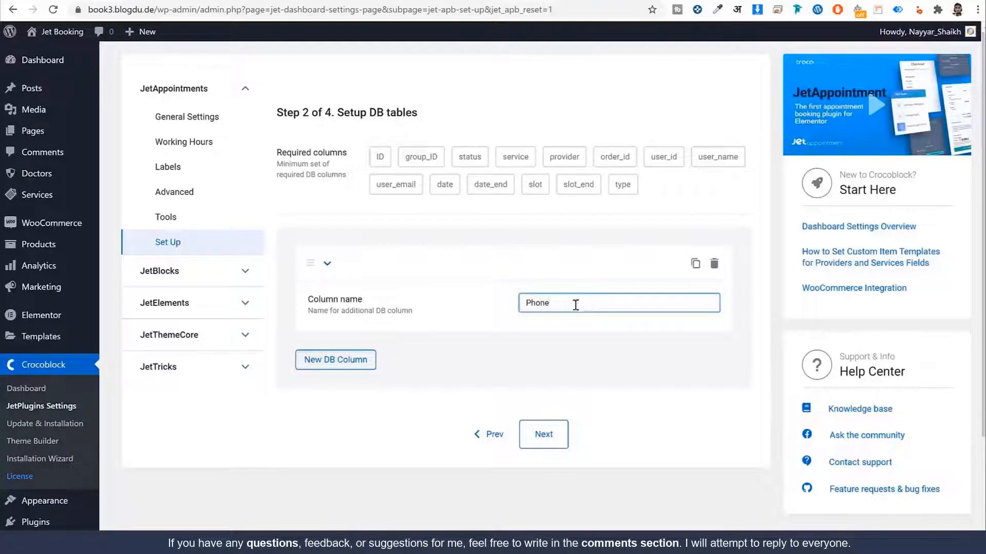
left_click(334, 361)
left_click(558, 406)
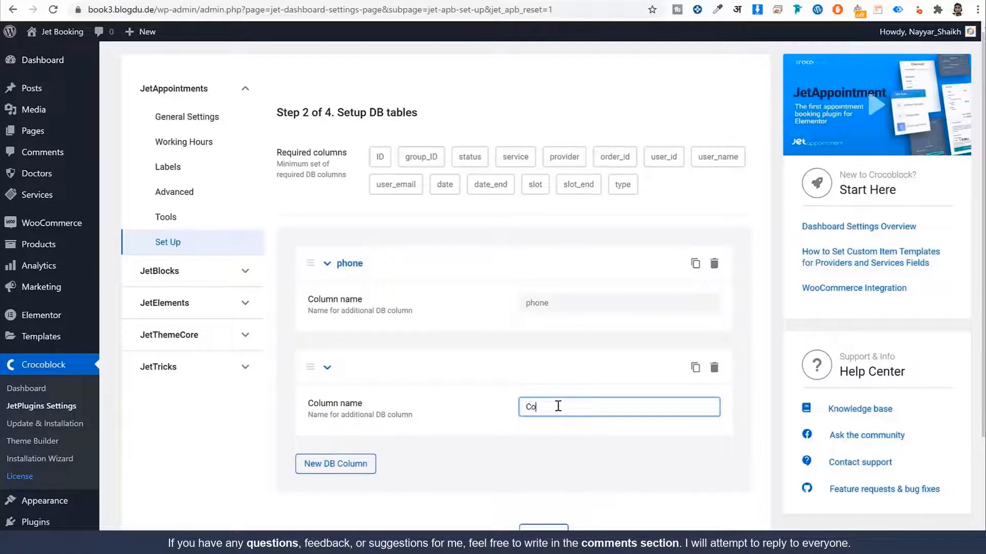
type("Comments")
scroll(611, 451, "down", 3)
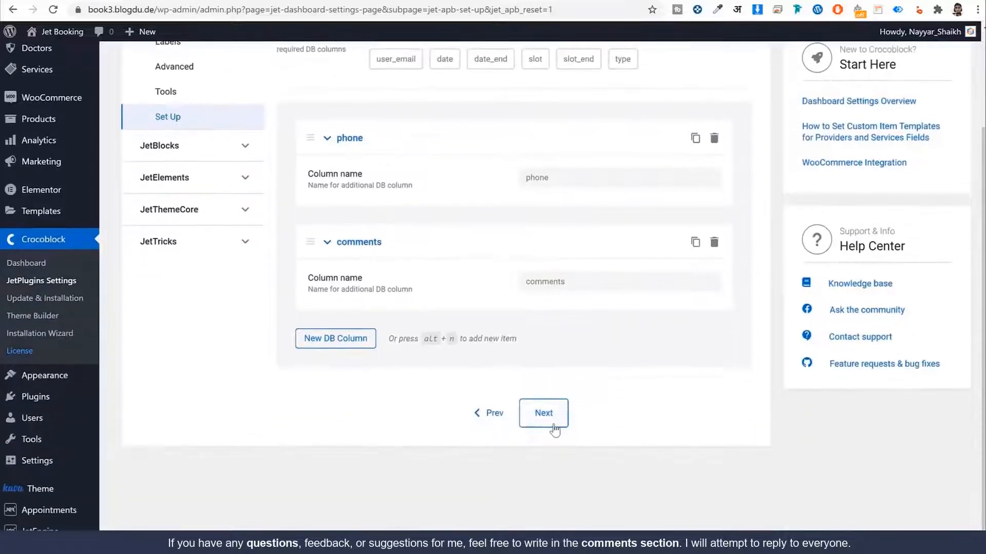
Step: Advance past the working hours step to the additional options
left_click(552, 429)
scroll(579, 370, "down", 7)
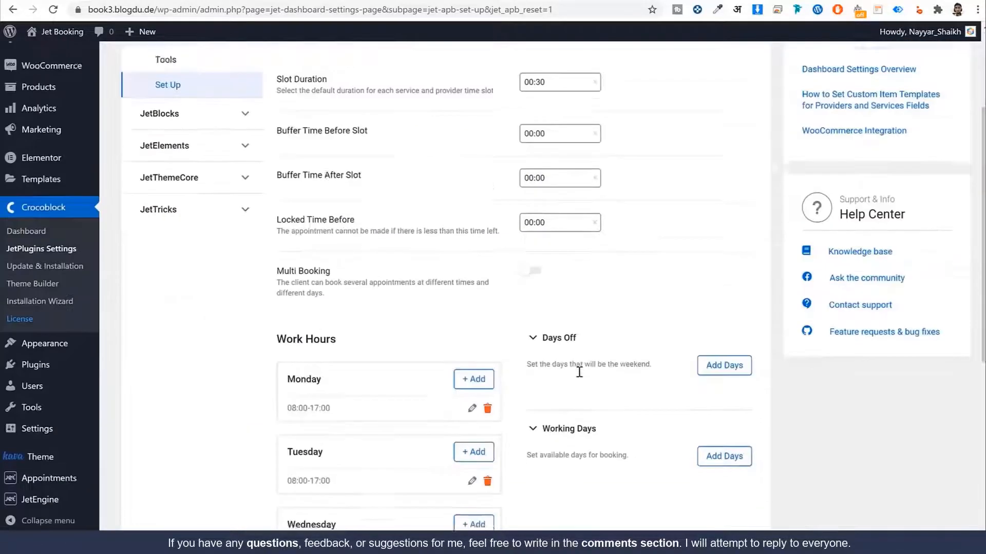
scroll(527, 370, "down", 2)
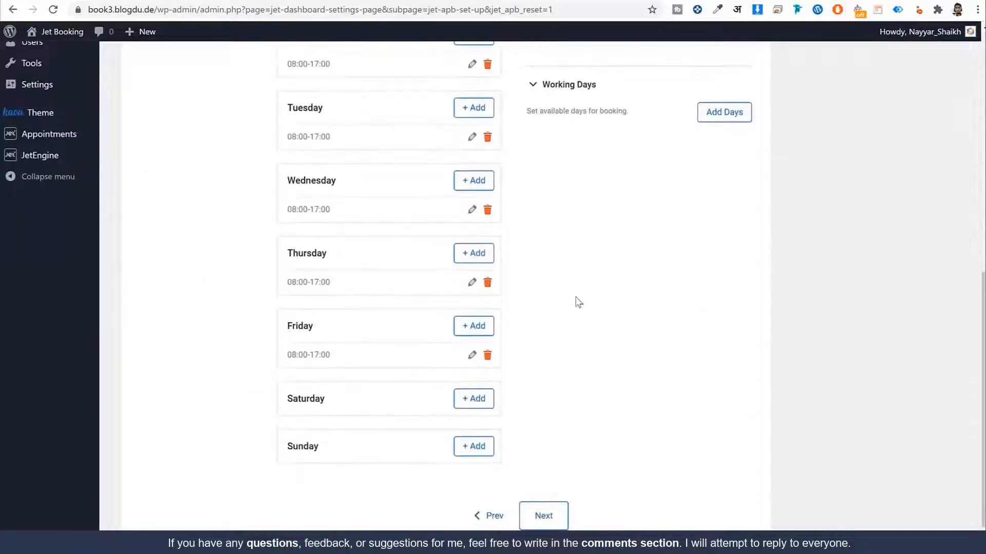
left_click(545, 516)
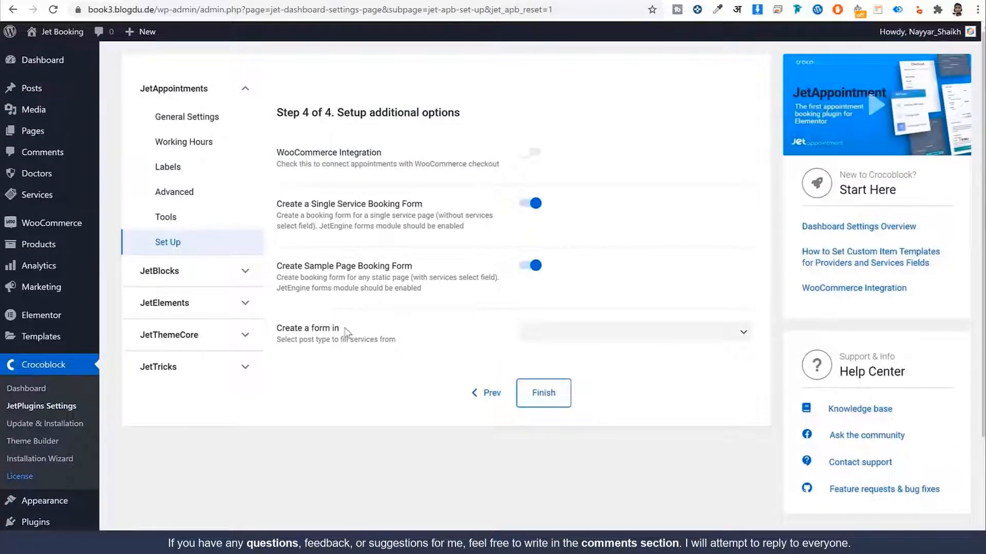
Step: Use JetEngine Forms for booking forms, enable WooCommerce Integration, and finish the wizard
left_click_drag(343, 329, 291, 332)
left_click(451, 338)
left_click(603, 337)
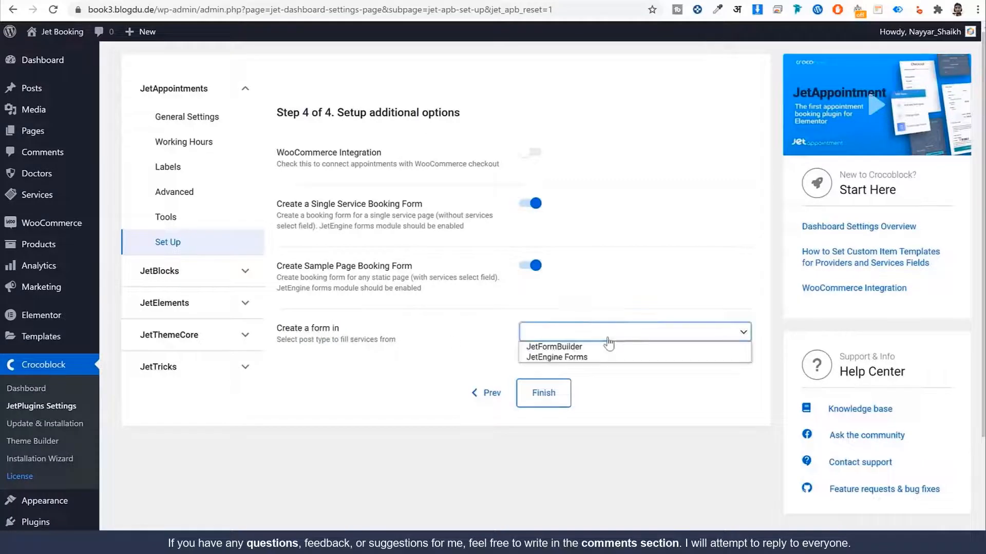
left_click(579, 358)
scroll(409, 392, "down", 3)
mouse_move(53, 524)
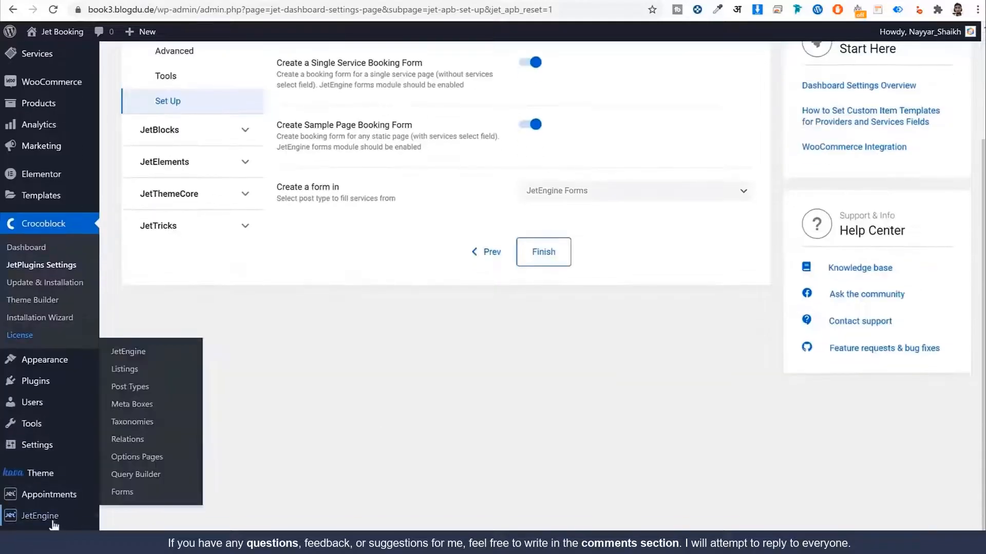
scroll(508, 361, "up", 3)
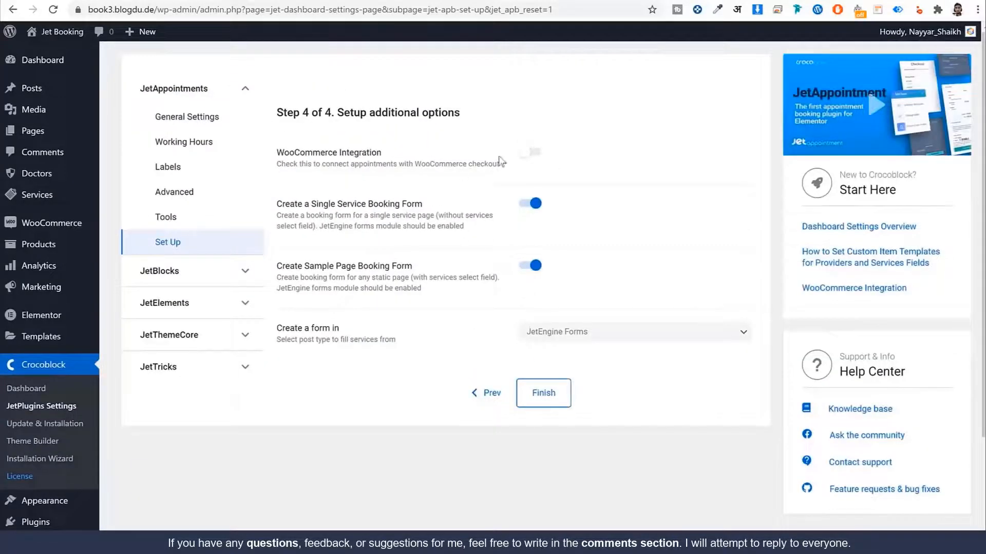
left_click(533, 154)
left_click(559, 398)
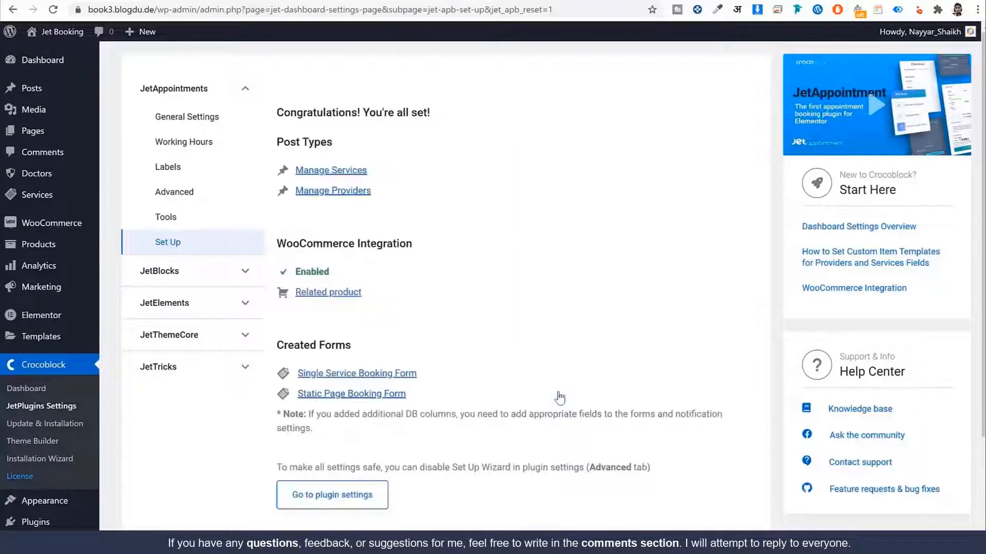
Step: Review the Created Forms list: Single Service Booking Form and Static Page Booking Form
left_click_drag(281, 345, 359, 351)
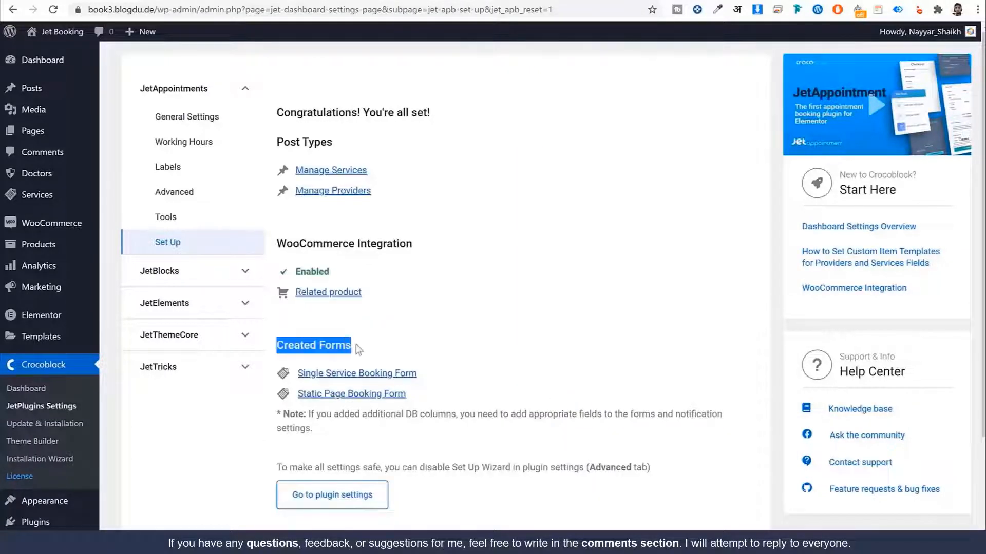
left_click_drag(433, 374, 296, 375)
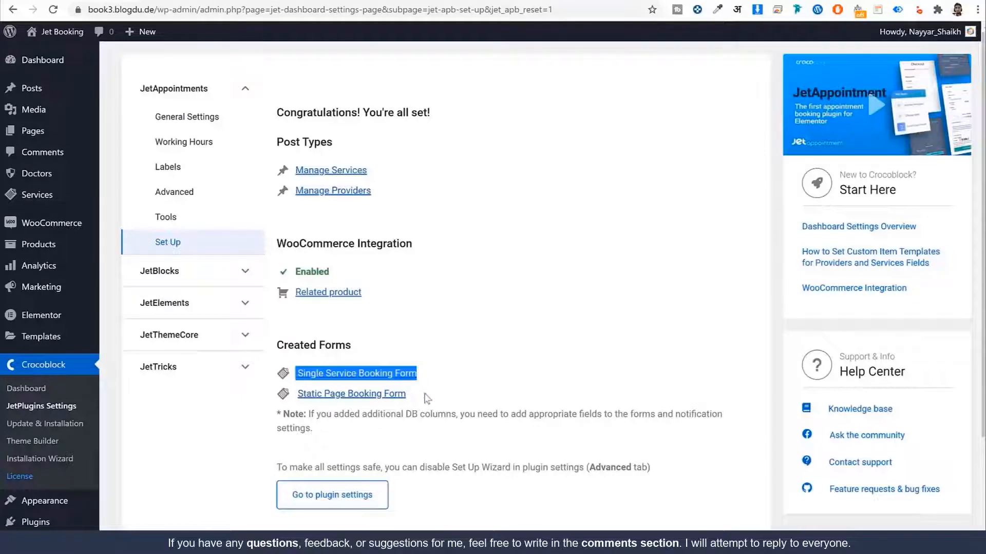
left_click_drag(428, 398, 296, 395)
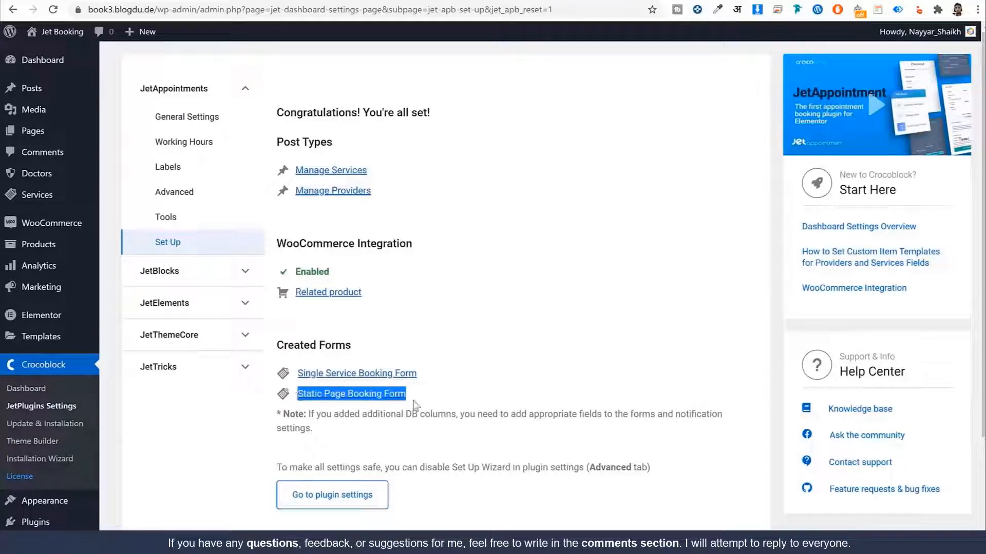
scroll(388, 404, "down", 3)
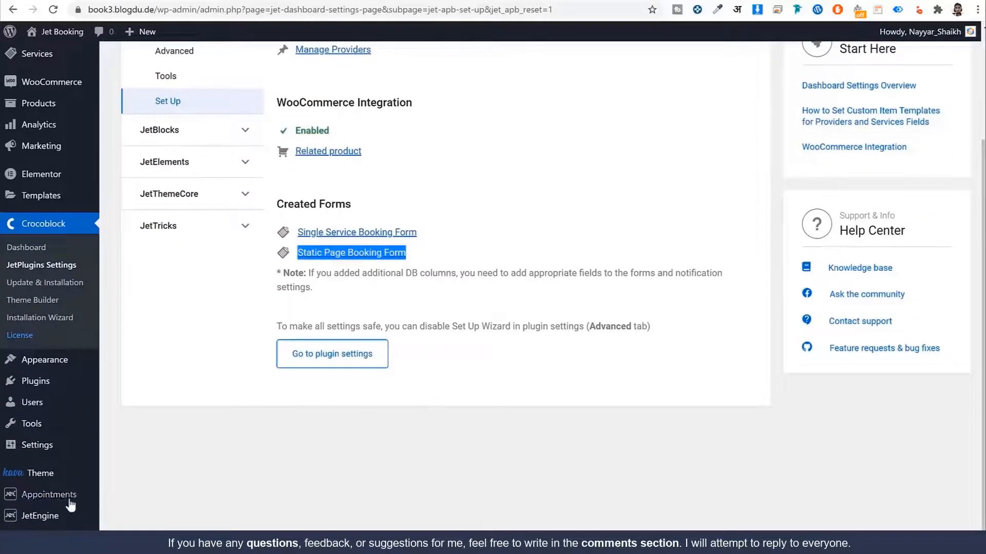
mouse_move(51, 523)
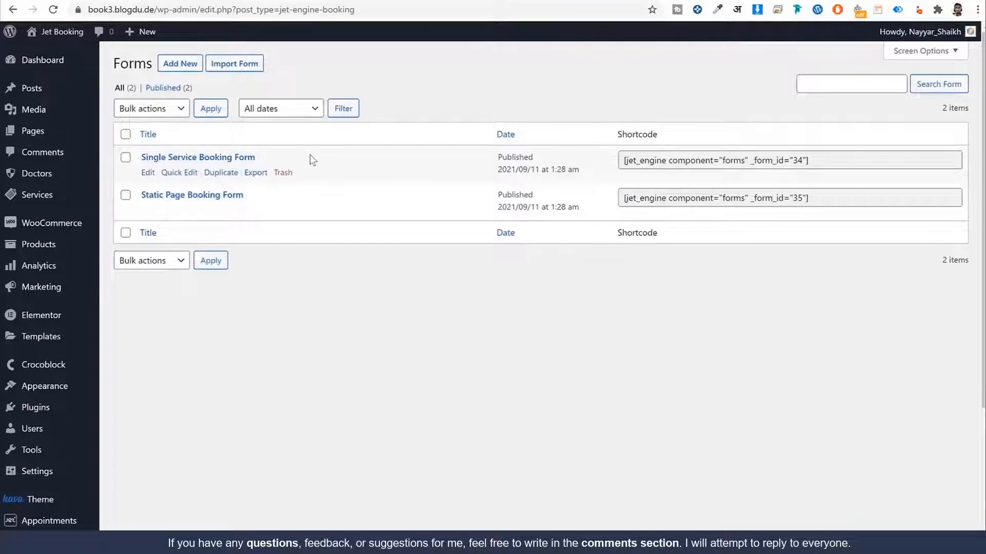
Step: Open the Single Service Booking Form for editing and add a new field_name field at the end
left_click(147, 173)
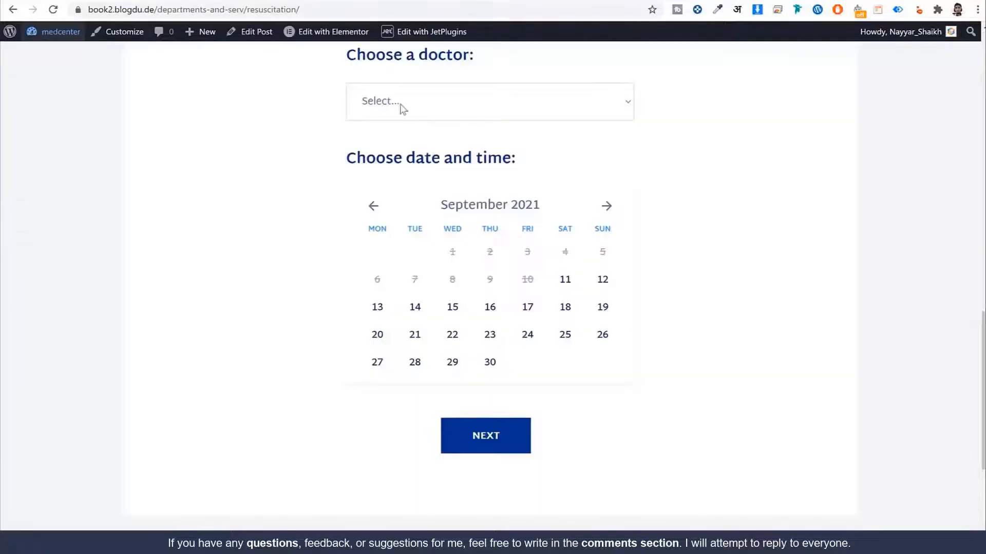
scroll(598, 246, "up", 5)
scroll(598, 246, "down", 4)
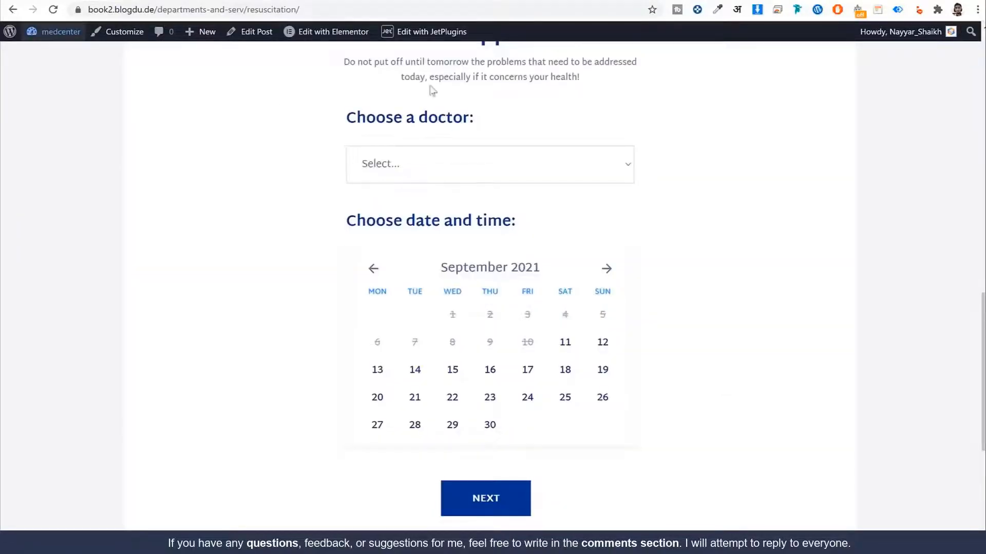
left_click_drag(347, 117, 470, 114)
key("ctrl+c")
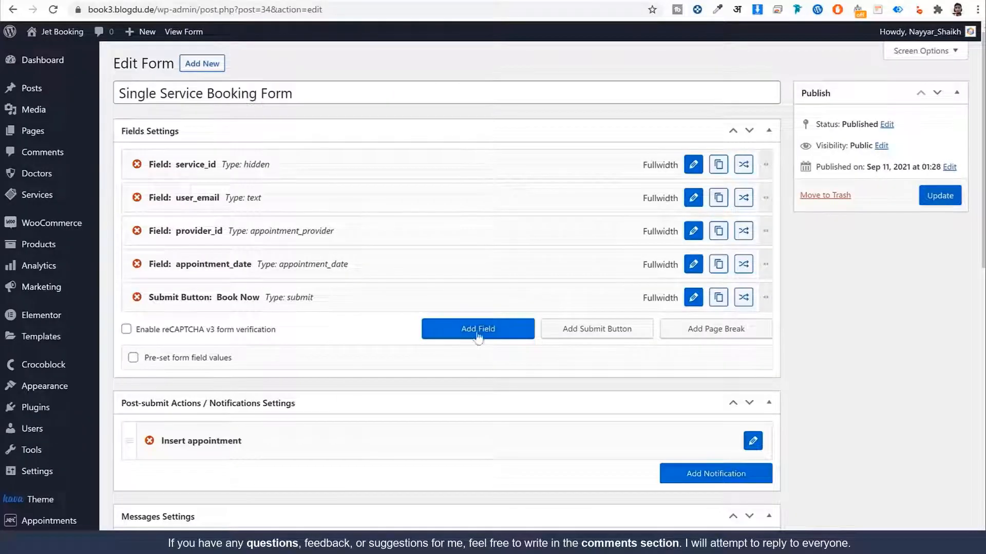
left_click(475, 332)
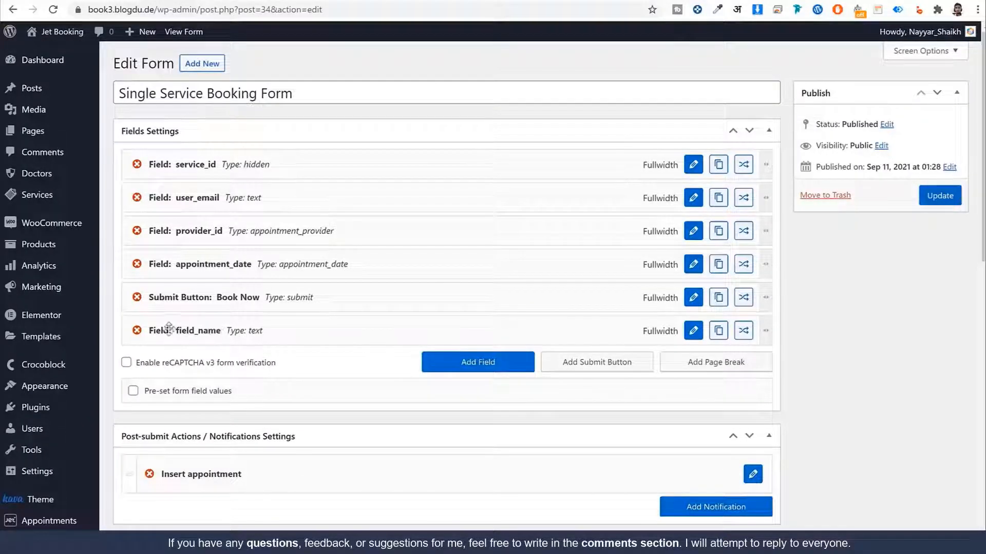
Step: Turn the new field into a 'Choose a doctor' heading and move it right below service_id
left_click(691, 332)
left_click(352, 211)
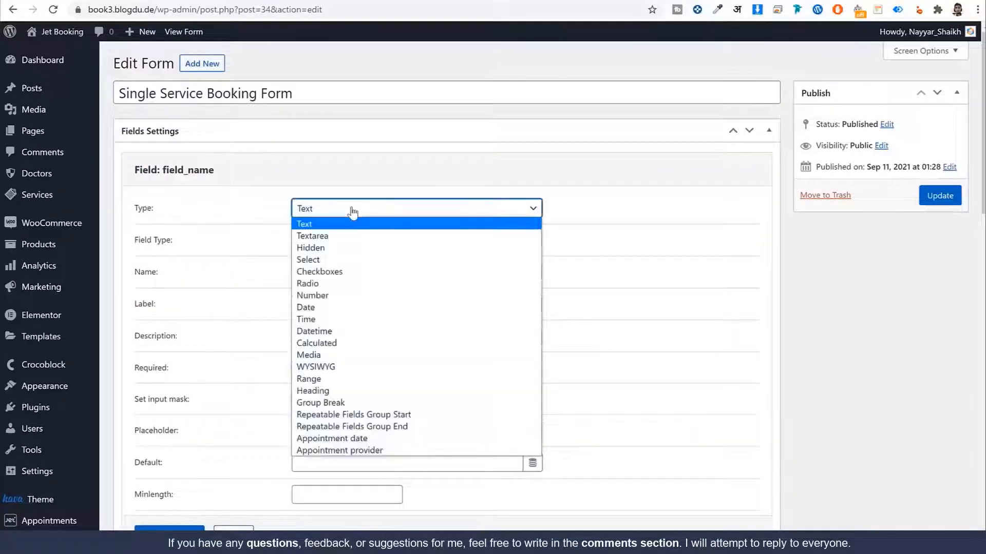
left_click(360, 391)
left_click(339, 238)
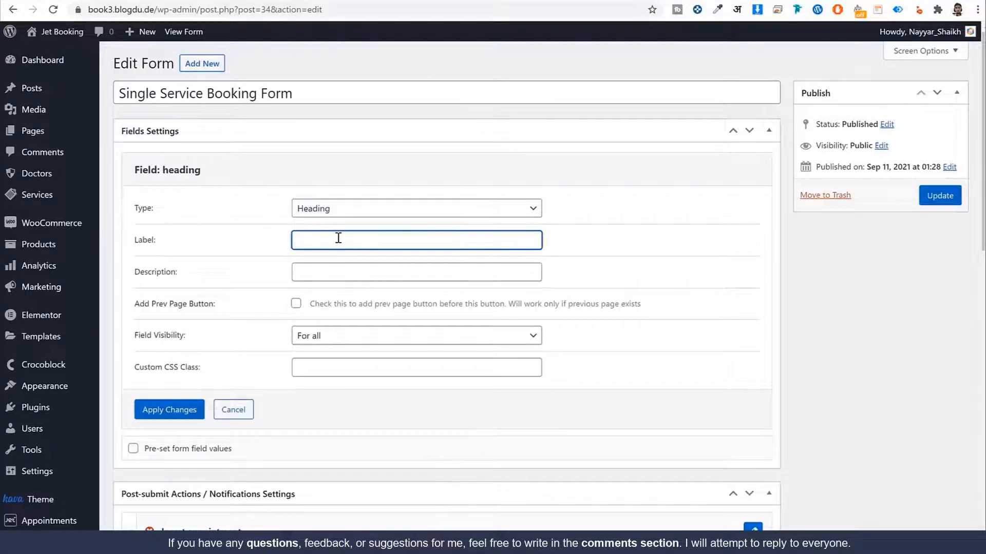
key("ctrl+v")
left_click(190, 424)
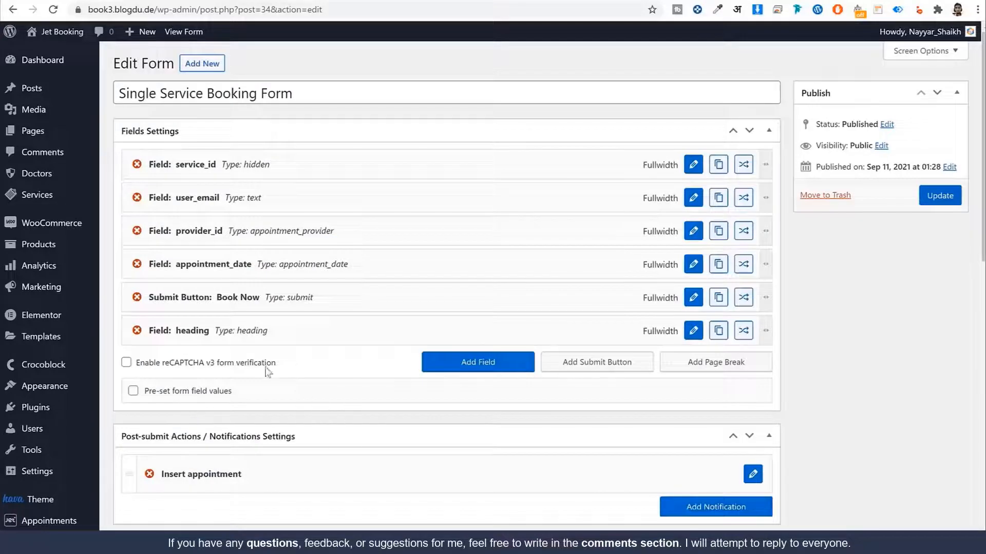
left_click_drag(259, 332, 294, 200)
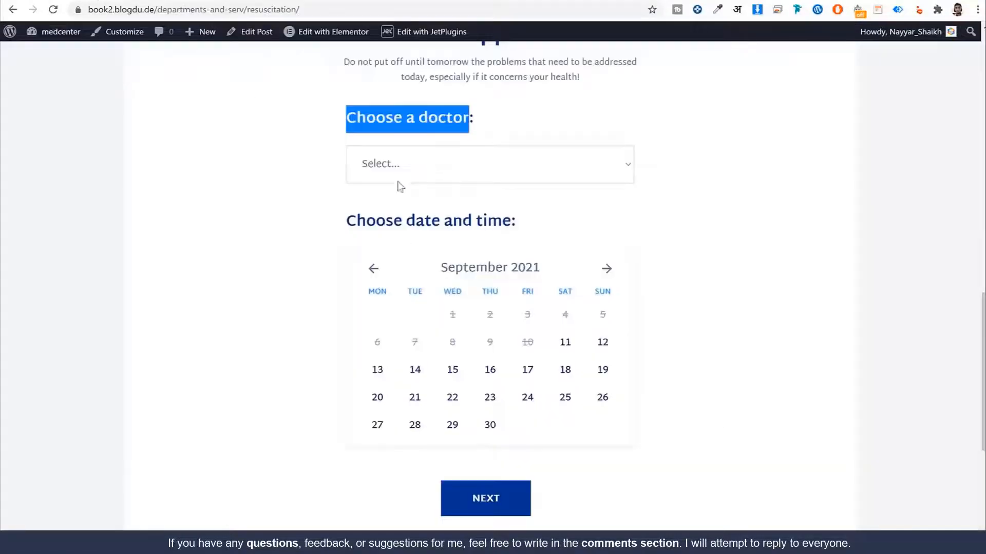
left_click(397, 175)
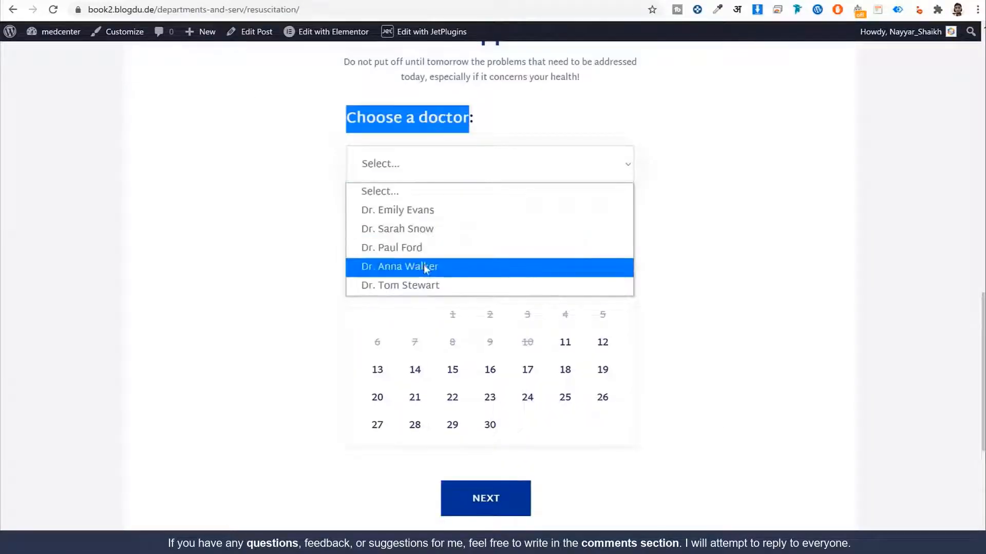
left_click(274, 182)
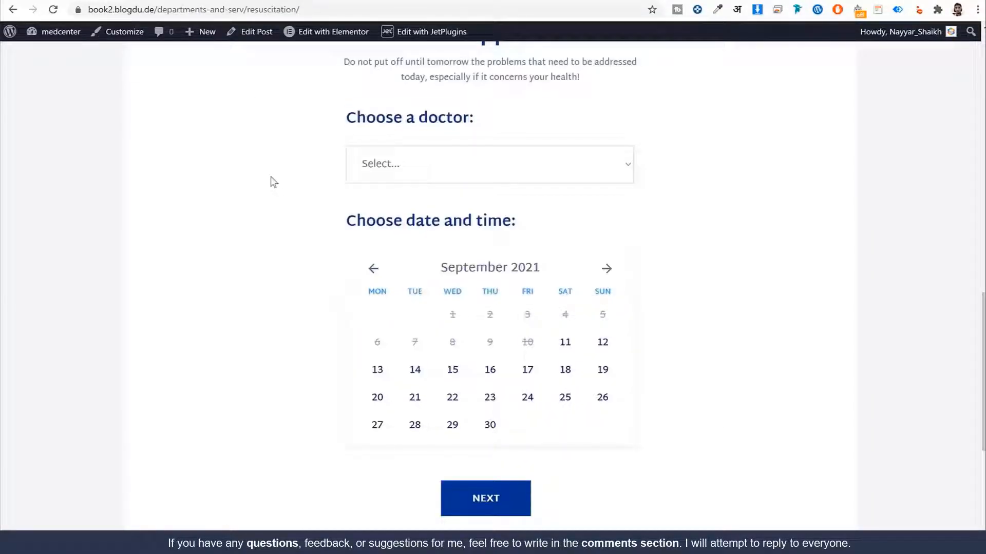
Step: Move provider_id above user_email and remove its 'Select provider' label
left_click(431, 177)
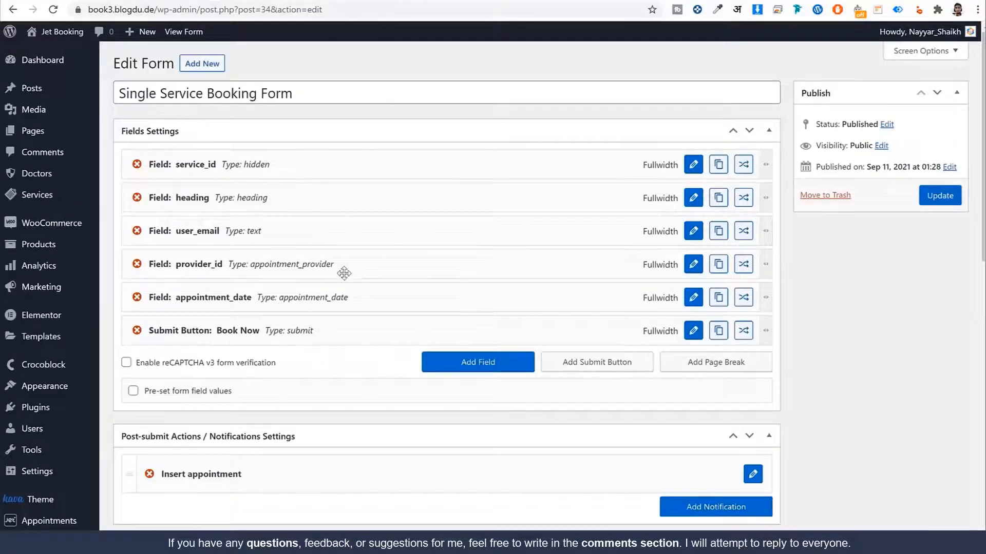
left_click_drag(254, 260, 256, 226)
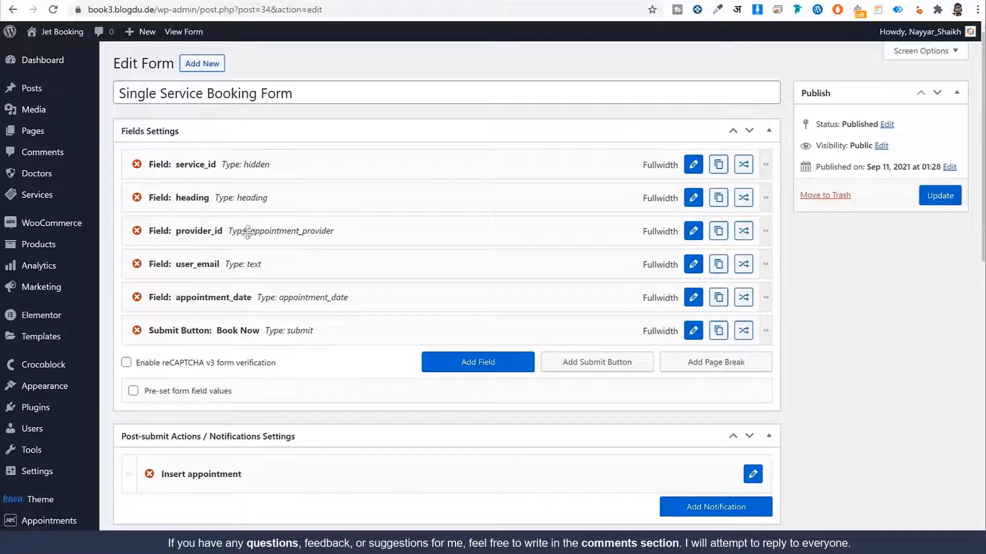
left_click(693, 234)
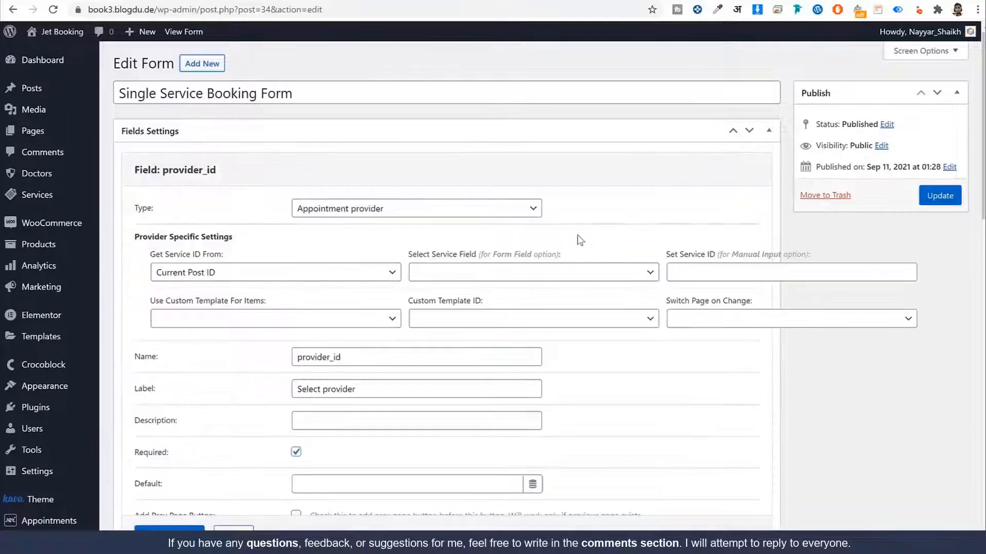
scroll(665, 306, "down", 4)
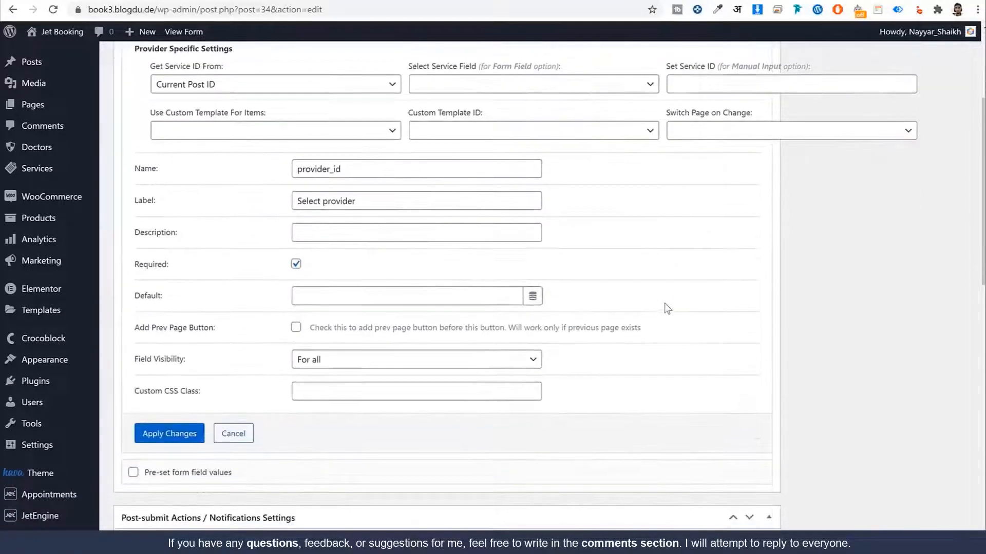
scroll(664, 307, "up", 2)
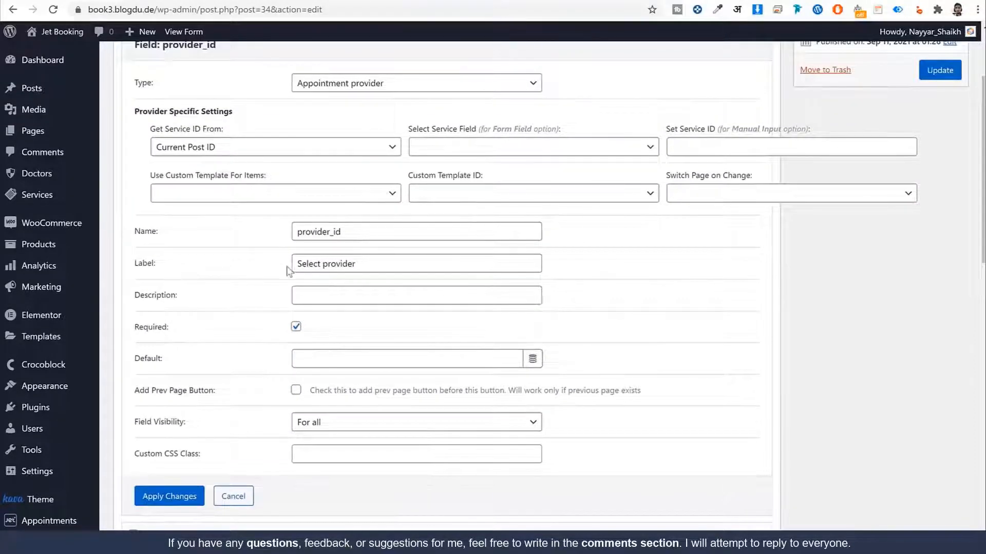
left_click(363, 263)
left_click_drag(362, 264, 297, 264)
key("BackSpace")
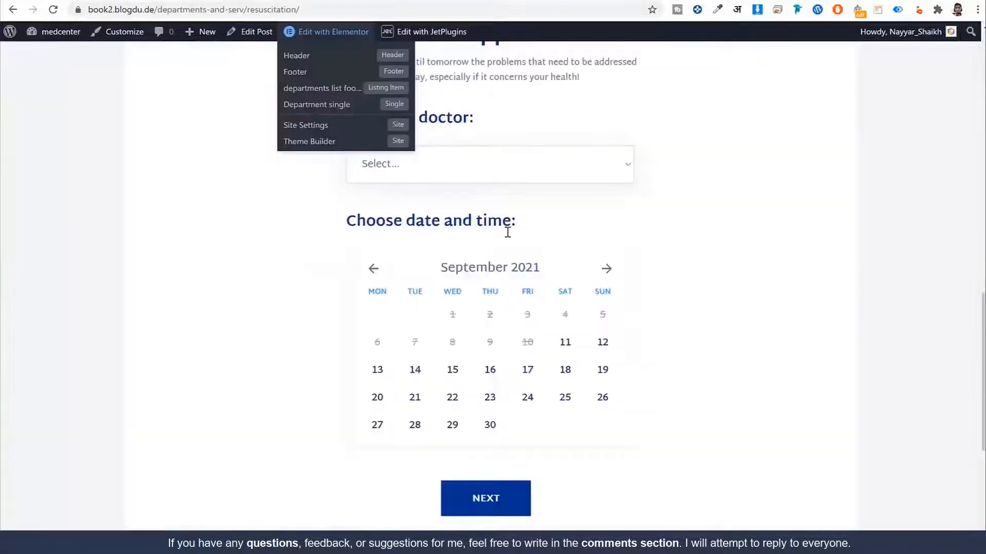
left_click_drag(472, 118, 295, 49)
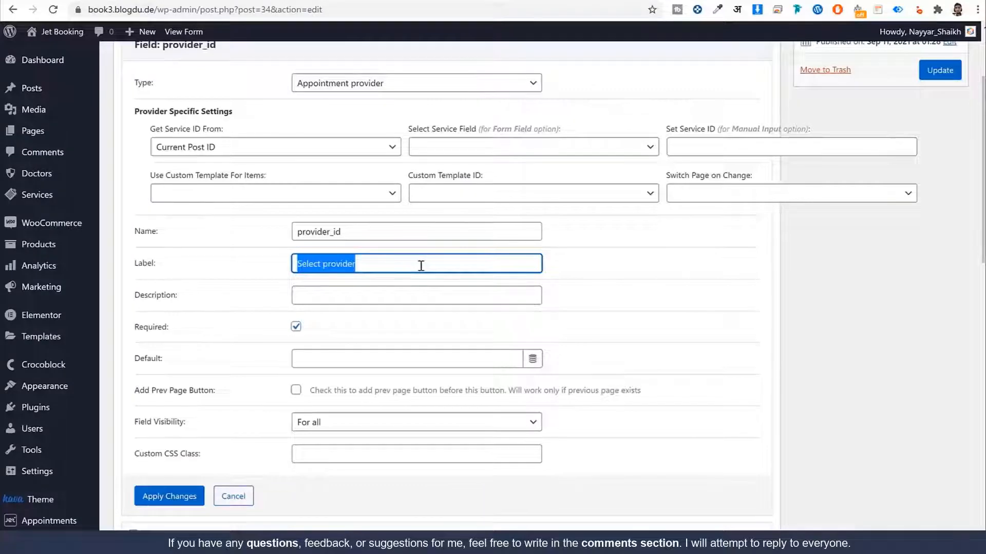
key("BackSpace")
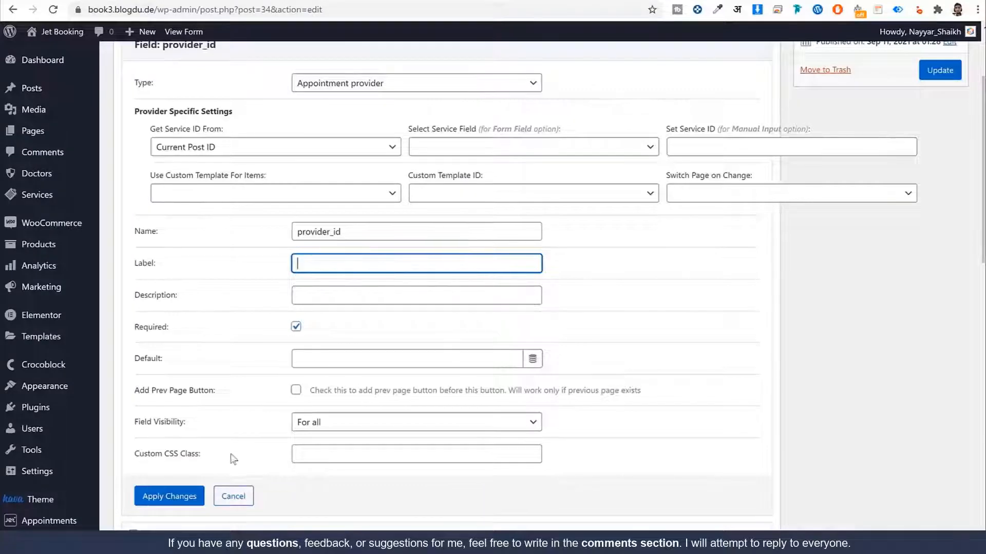
left_click(198, 495)
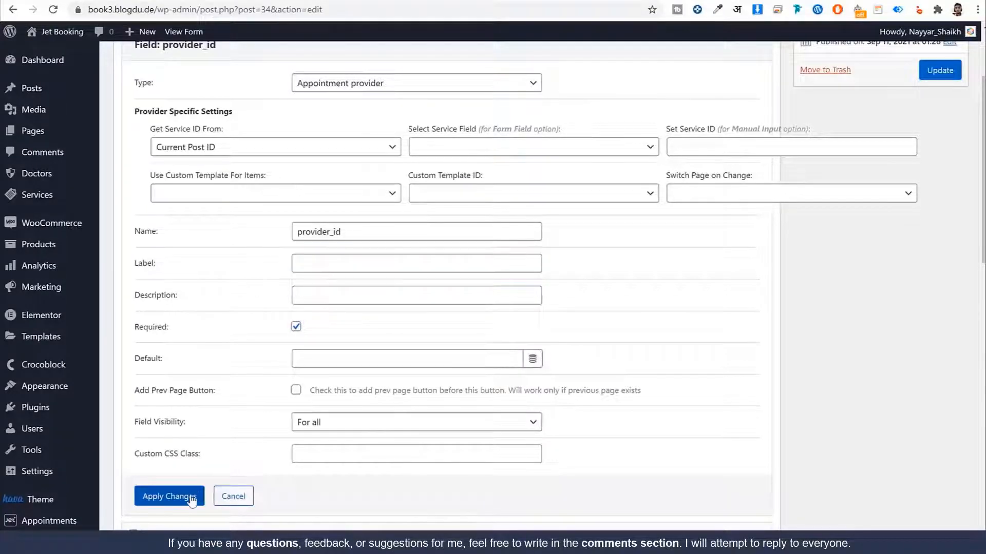
scroll(347, 457, "up", 3)
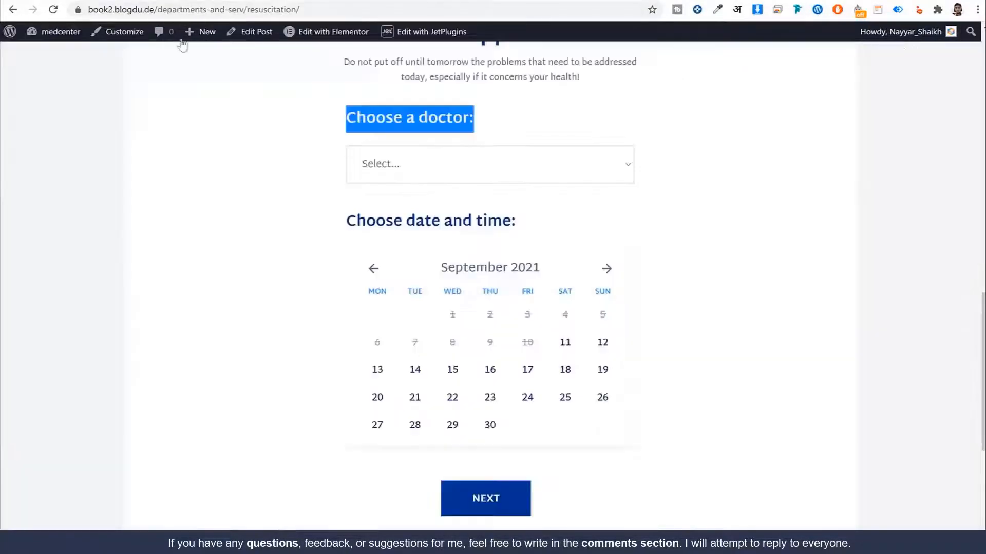
left_click_drag(344, 224, 511, 220)
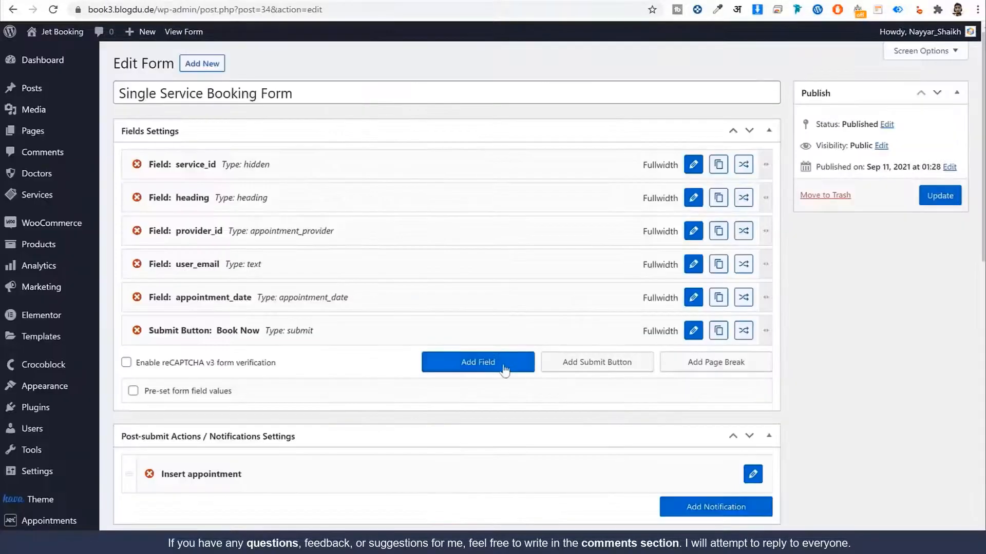
Step: Add a 'Choose date and time' heading field and place it below provider_id
left_click(505, 368)
left_click(693, 364)
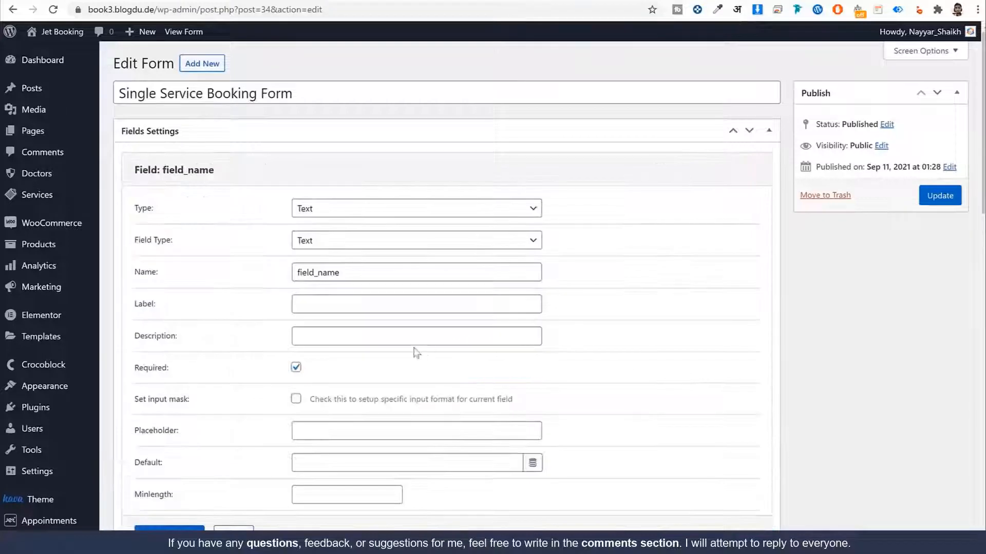
left_click(377, 211)
left_click(390, 390)
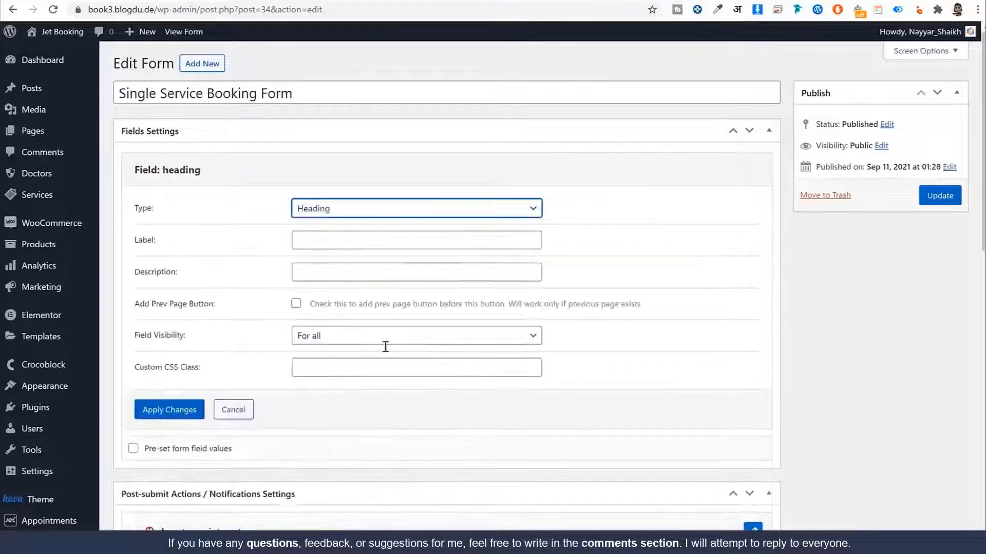
left_click(345, 244)
type("Choose date and time")
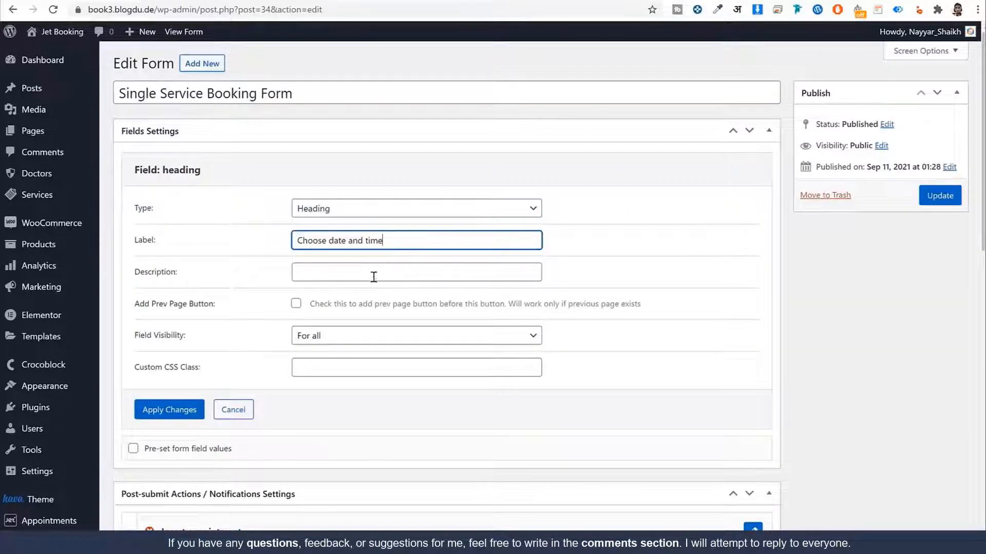
left_click(169, 410)
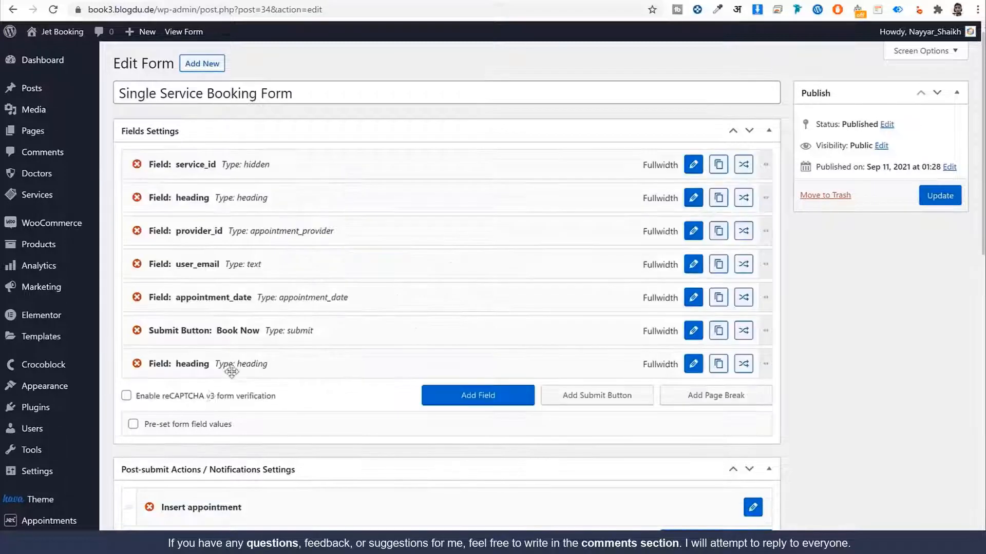
left_click_drag(256, 326, 308, 264)
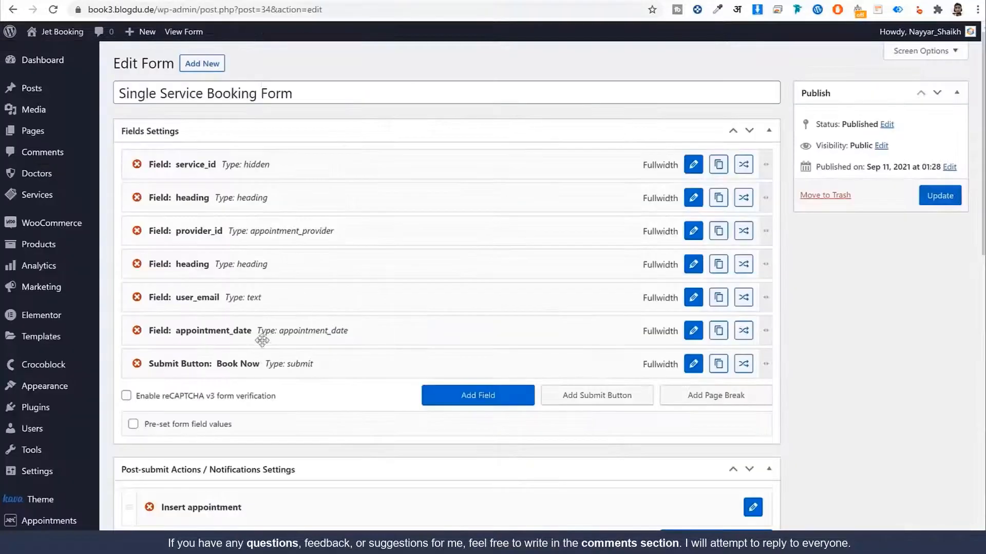
Step: Move appointment_date above user_email and review its settings without changing them
mouse_move(295, 311)
left_mouse_down()
mouse_move(269, 282)
mouse_move(297, 293)
left_mouse_up()
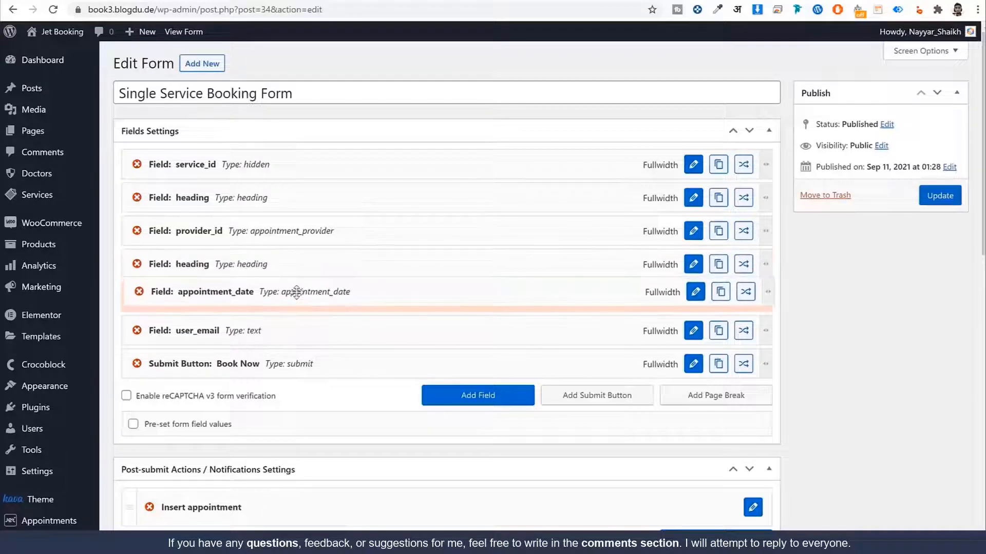
left_click(694, 298)
scroll(636, 365, "down", 4)
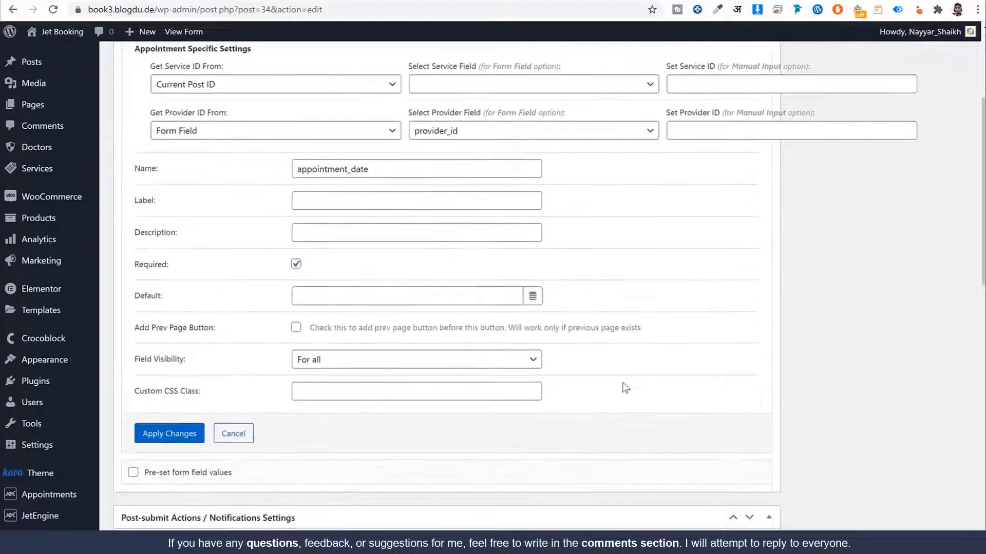
scroll(354, 364, "up", 3)
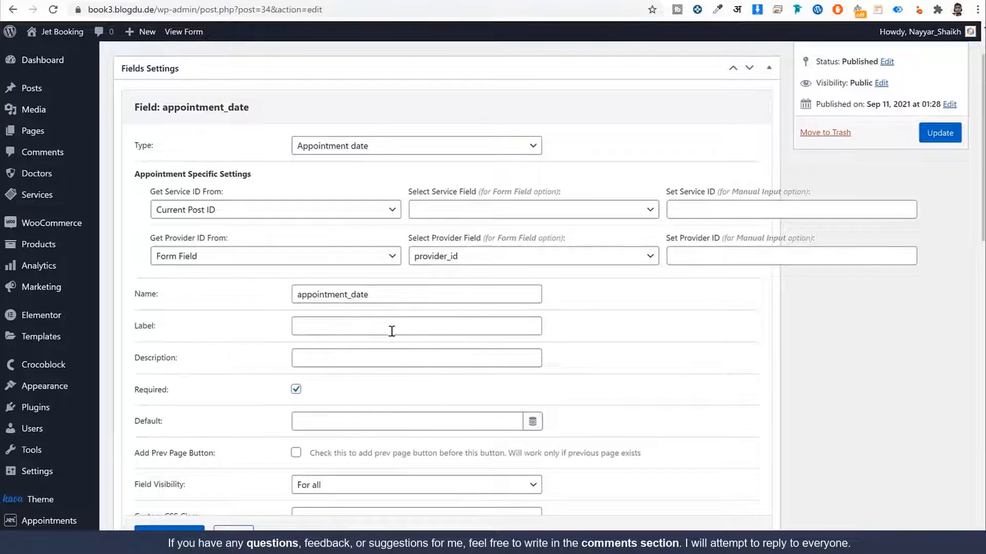
scroll(391, 331, "down", 1)
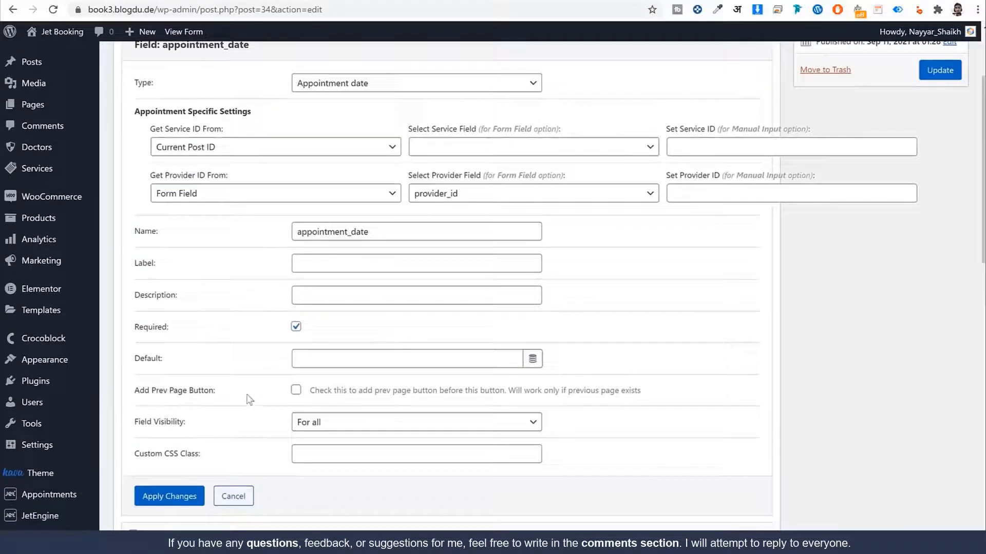
left_click(234, 496)
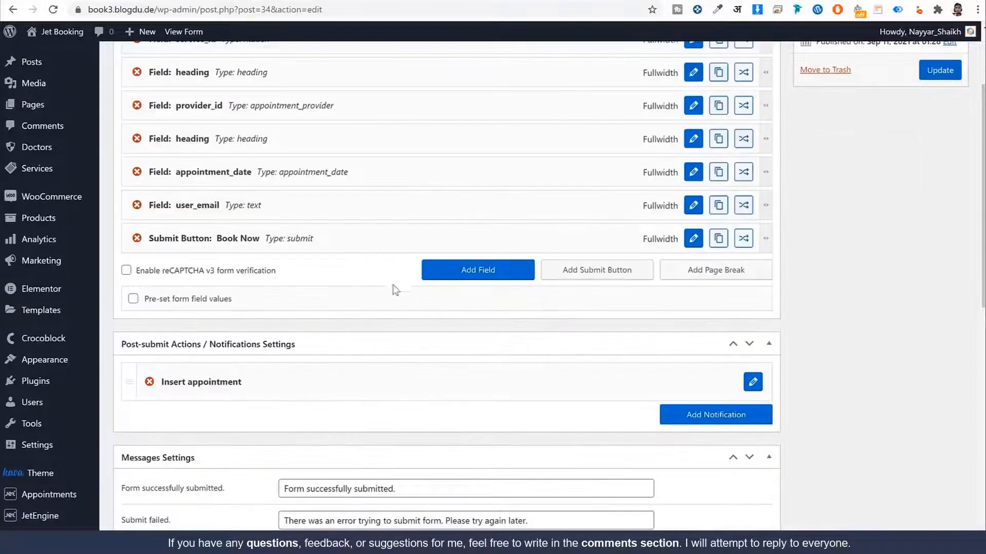
scroll(396, 290, "up", 3)
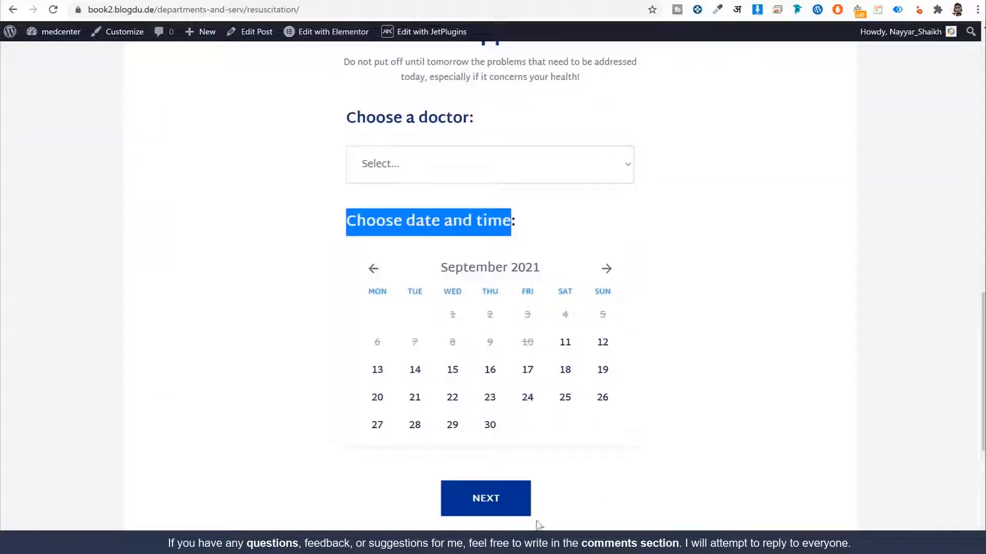
scroll(538, 523, "down", 1)
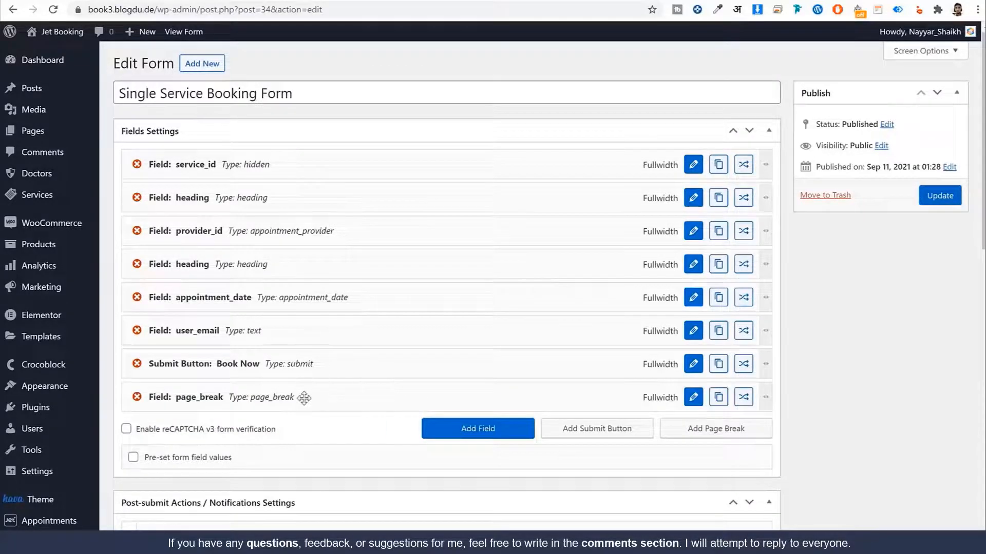
Step: Place page_break between appointment_date and user_email, then choose a doctor on the demo booking form
left_click_drag(303, 396, 294, 329)
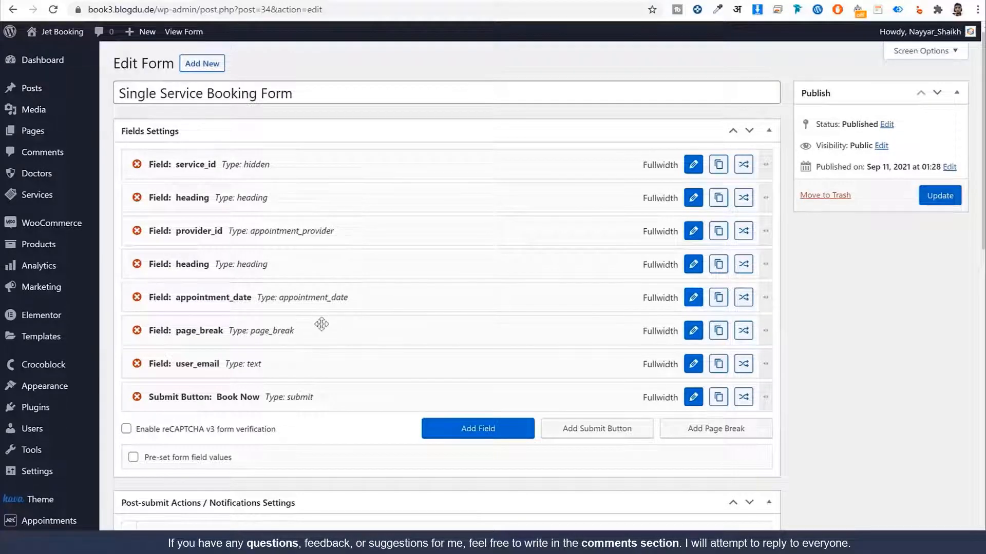
left_click(82, 1)
scroll(546, 244, "up", 3)
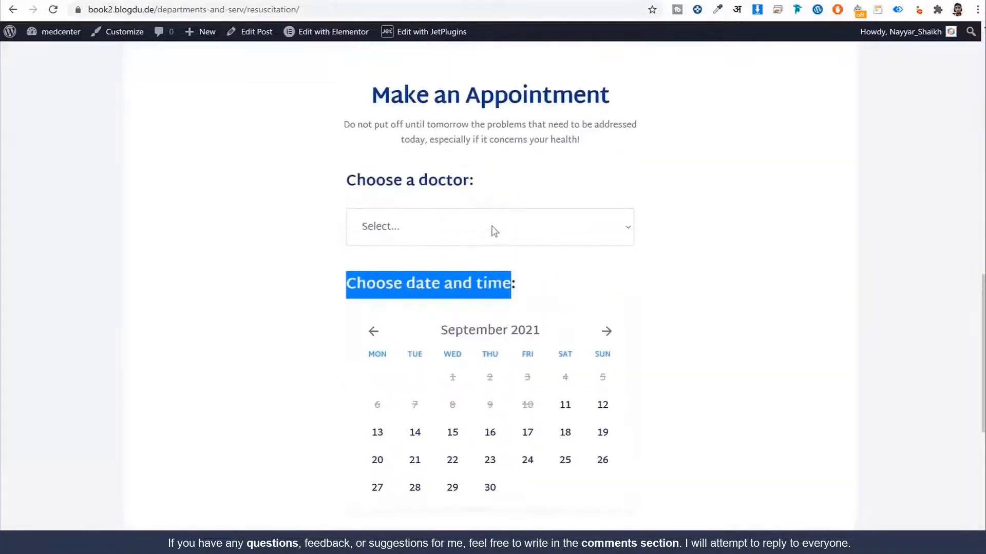
left_click(477, 226)
left_click(432, 291)
Step: Pick September 16 at 12:30-13:00 on the demo form and view its Confirmation step
scroll(544, 237, "down", 1)
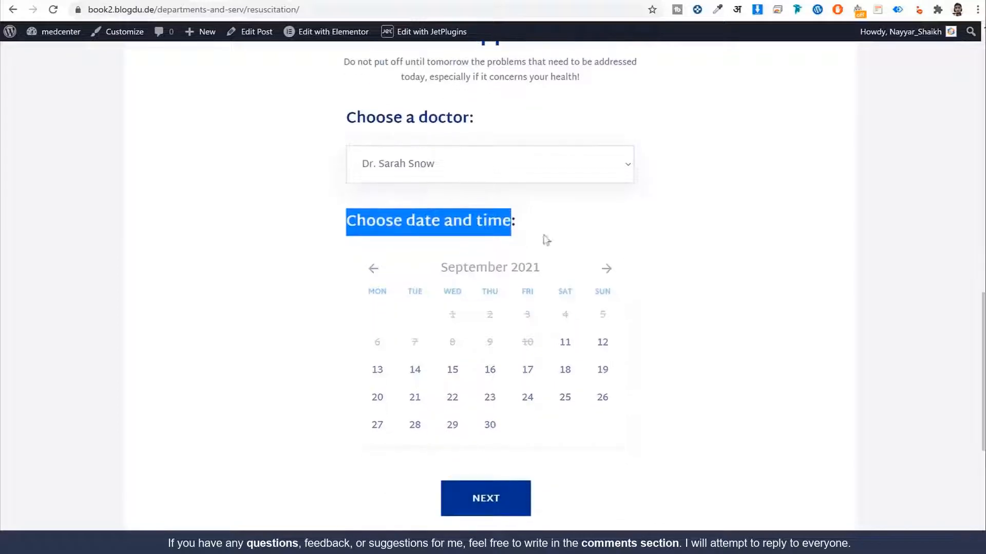
scroll(539, 315, "down", 1)
left_click(489, 307)
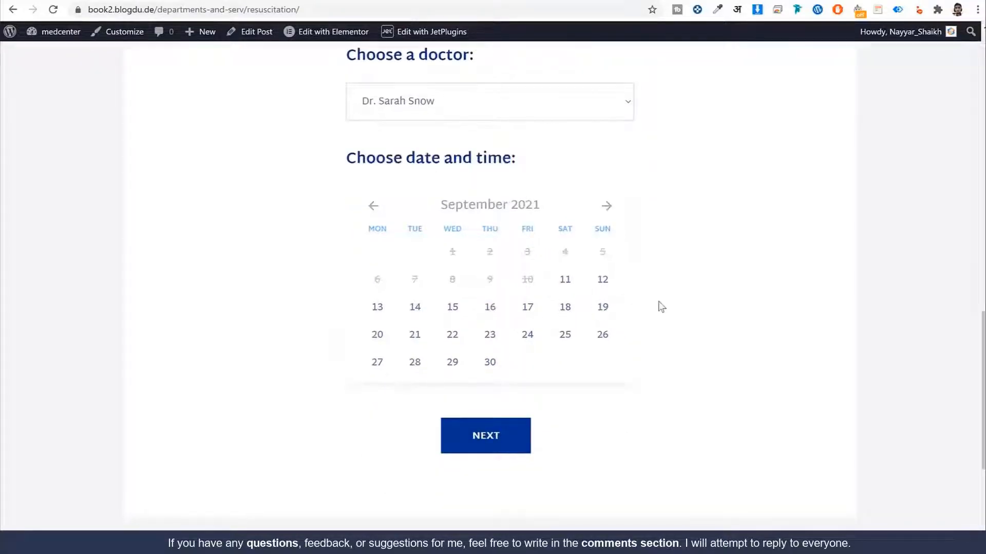
scroll(663, 303, "down", 2)
left_click(512, 286)
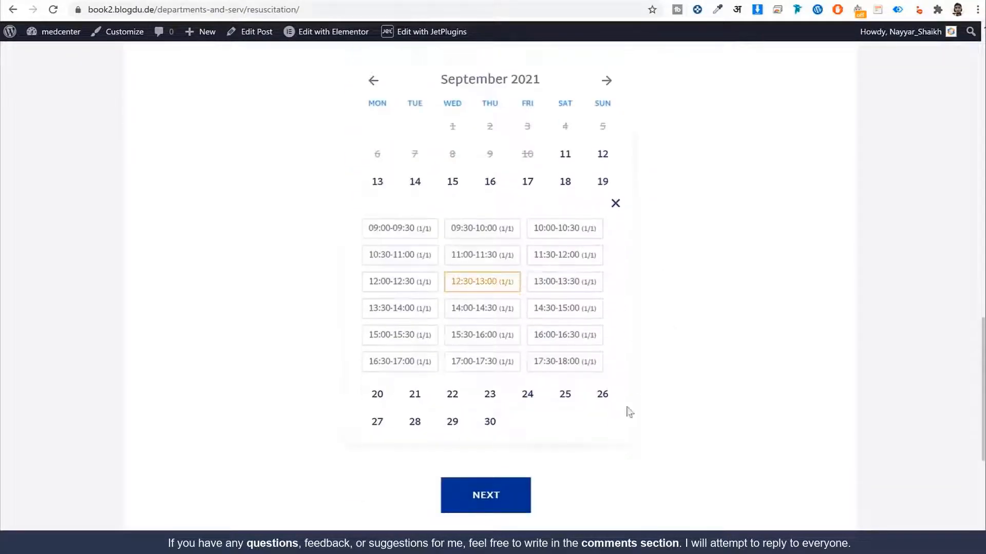
left_click(484, 496)
scroll(629, 426, "up", 4)
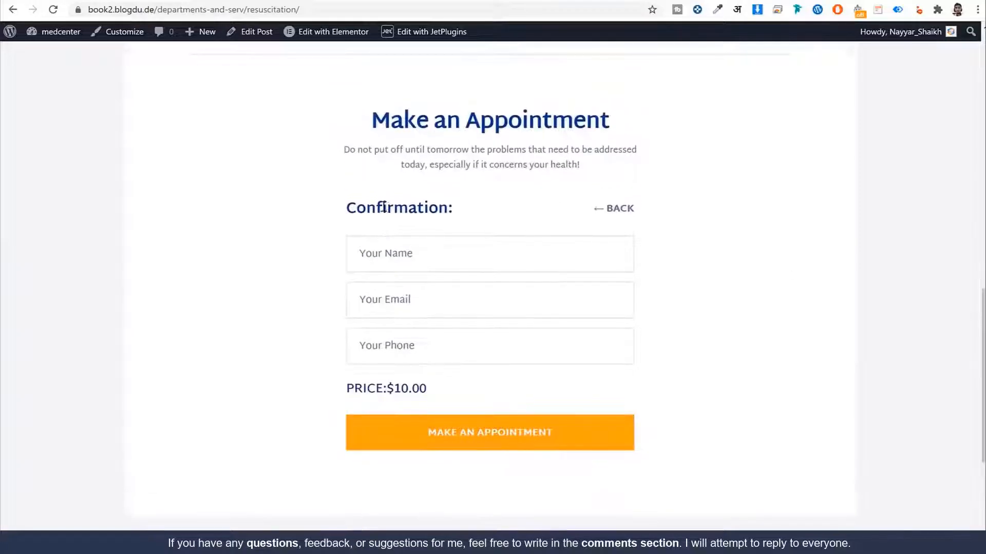
left_click_drag(341, 206, 449, 203)
key("ctrl+c")
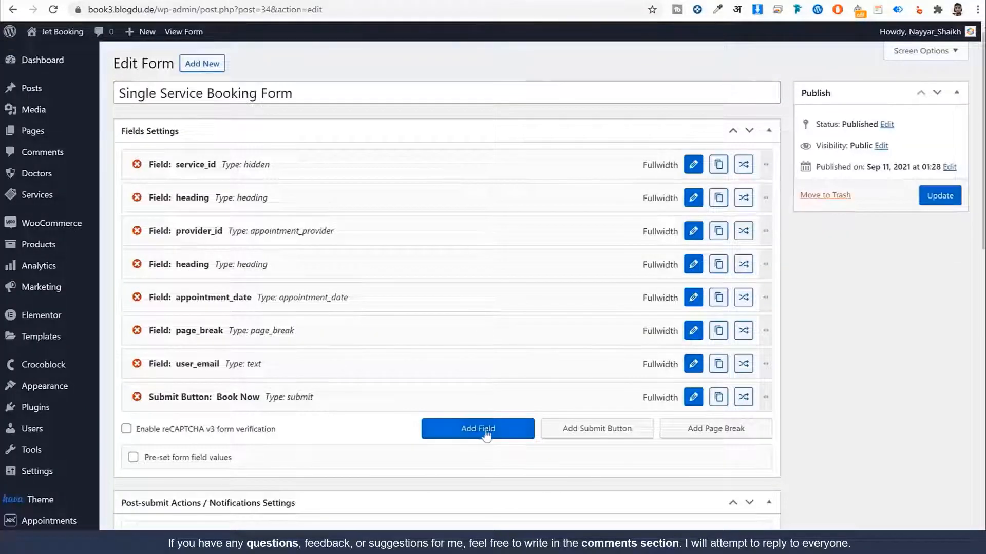
scroll(477, 406, "down", 1)
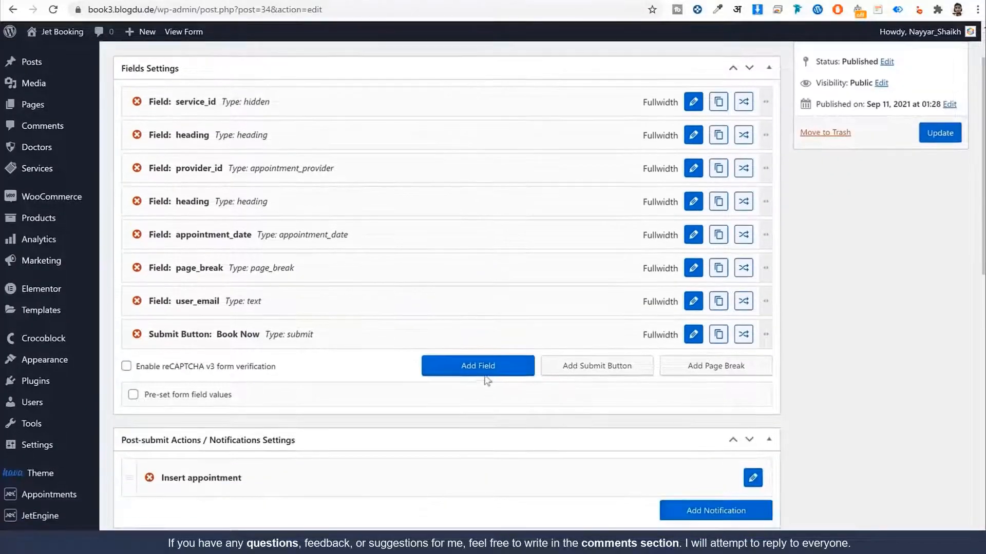
Step: Add a field and make it a 'Confirmation' heading with a previous-page button
left_click(488, 378)
scroll(588, 337, "down", 2)
left_click(694, 246)
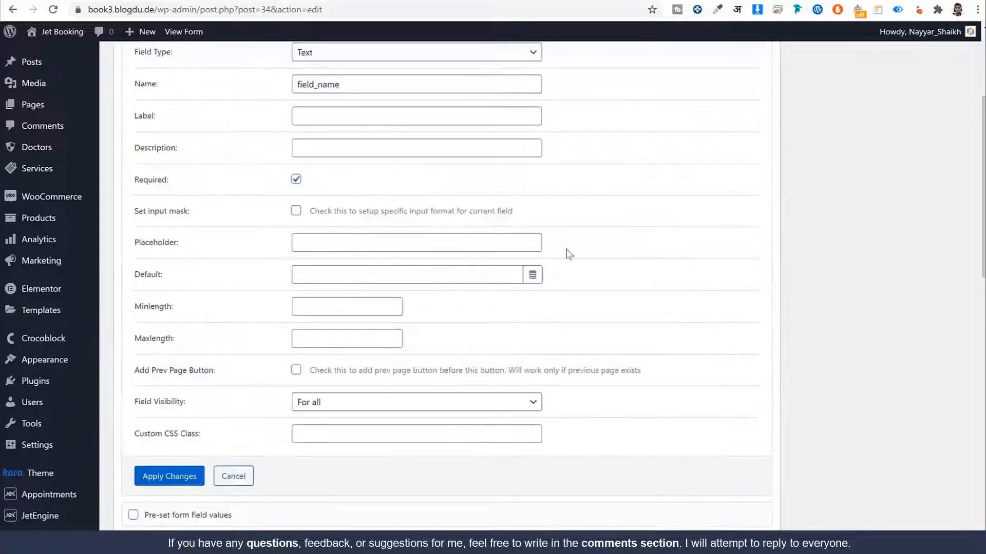
scroll(485, 271, "up", 1)
left_click(372, 84)
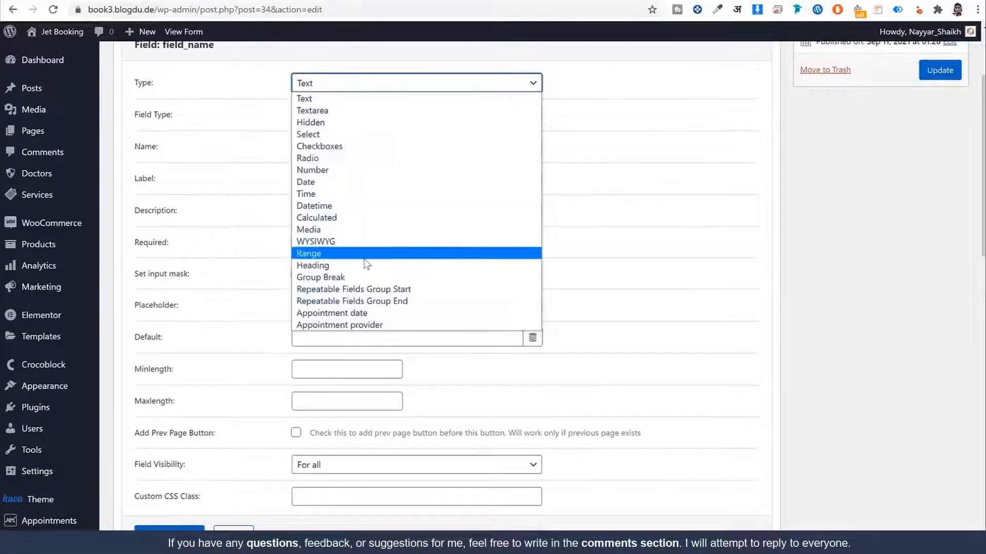
left_click(360, 266)
left_click(348, 116)
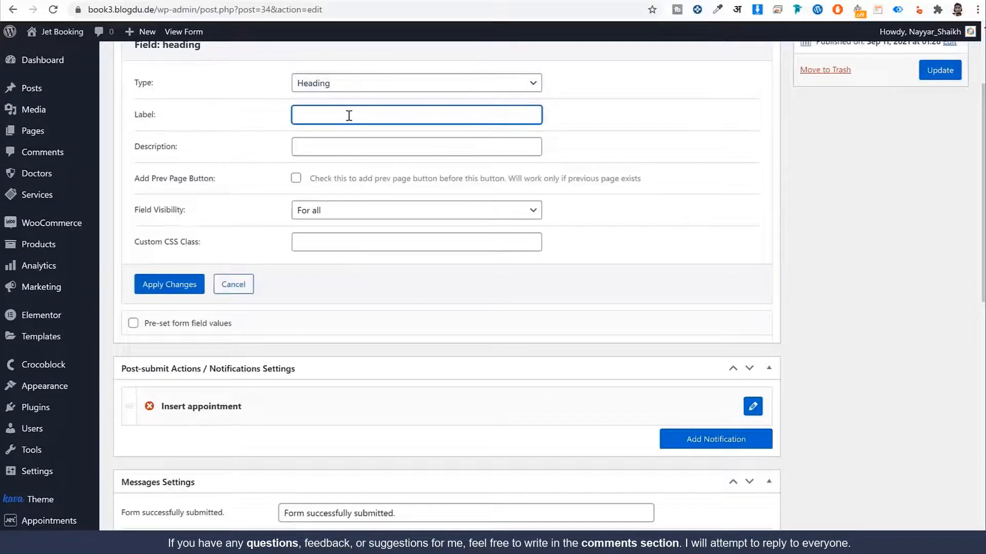
key("ctrl+v")
left_click(296, 178)
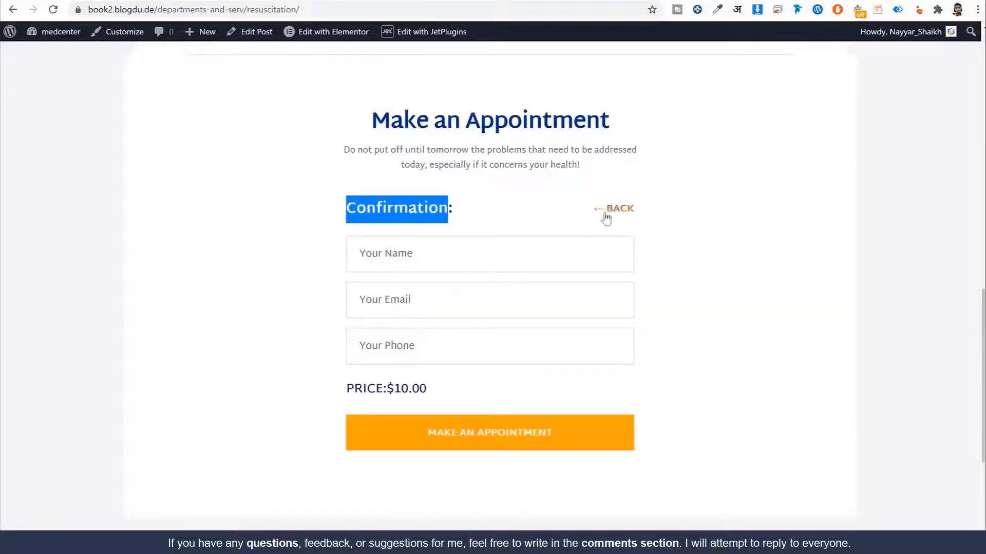
left_click(620, 216)
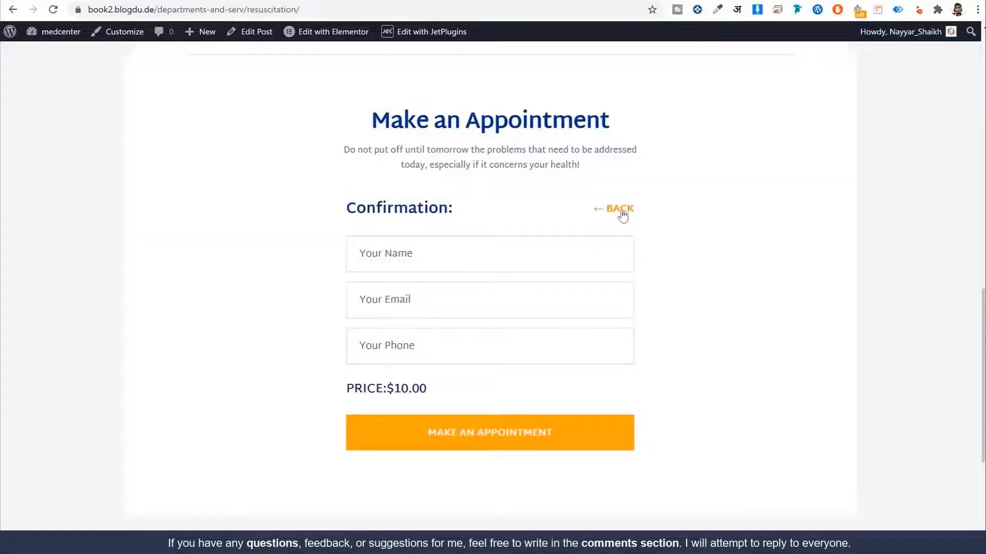
left_click(620, 212)
scroll(554, 344, "down", 6)
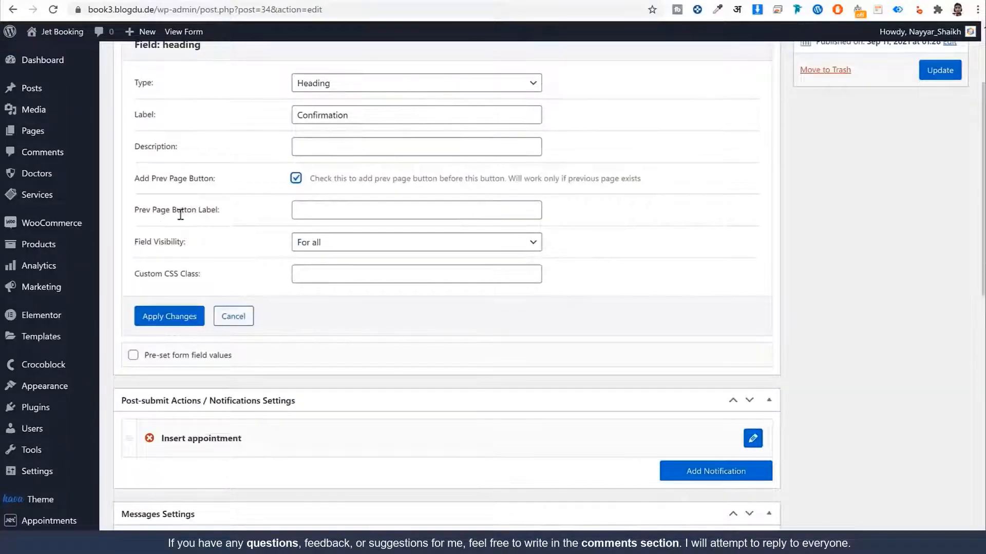
Step: Set the previous-page button label to '&larr; Back' and apply the Confirmation heading
left_click(360, 209)
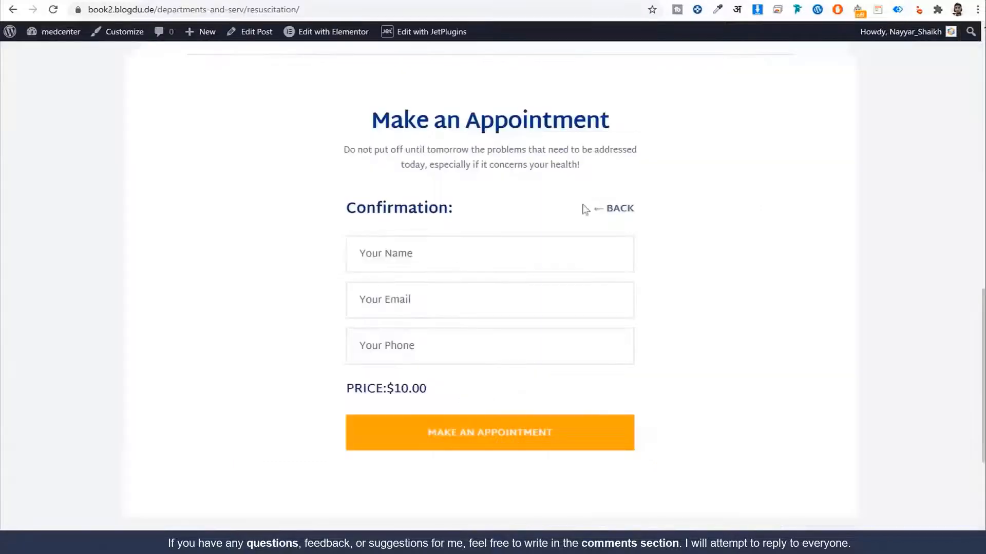
left_click_drag(595, 213, 601, 212)
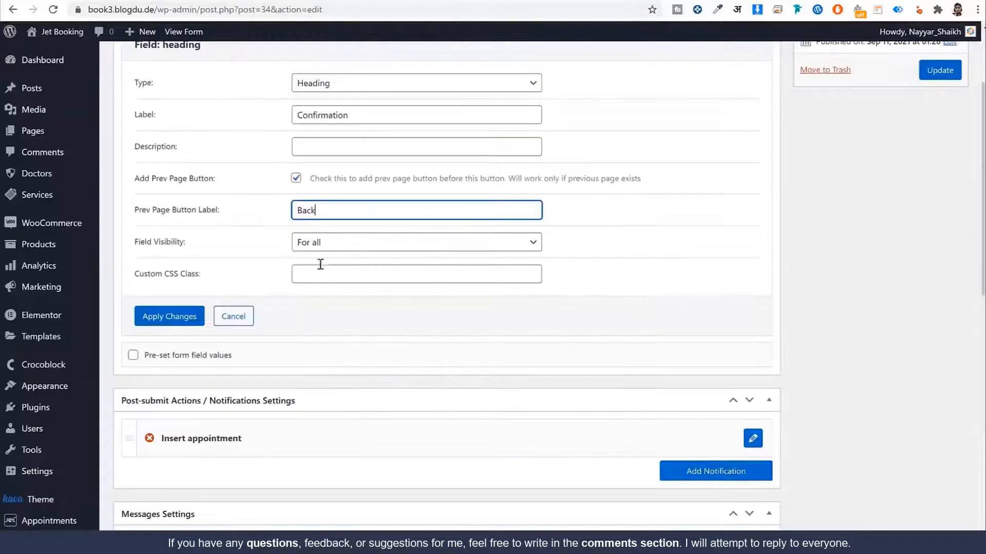
double_click(348, 210)
type("&larr; Back")
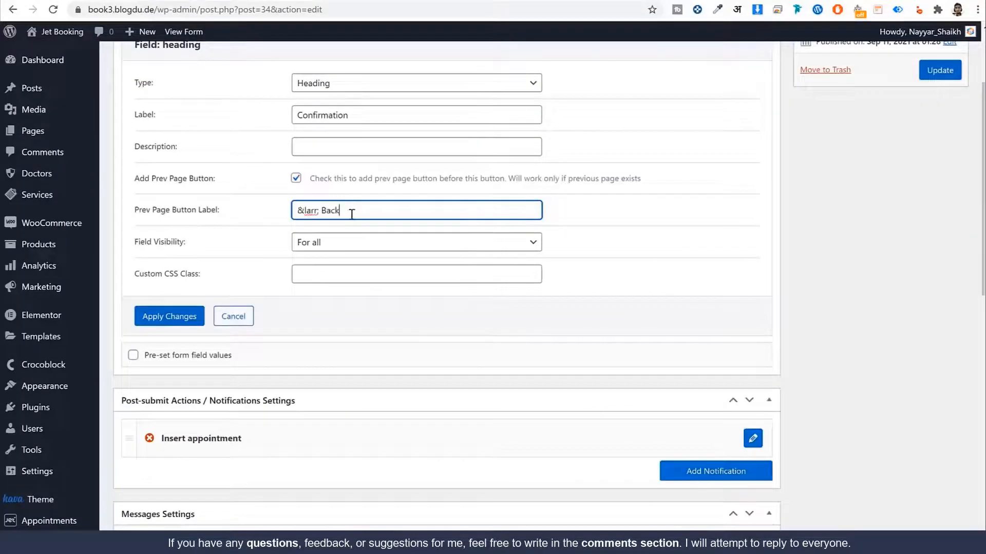
left_click_drag(303, 210, 284, 214)
left_click(323, 212)
left_click_drag(320, 212, 289, 221)
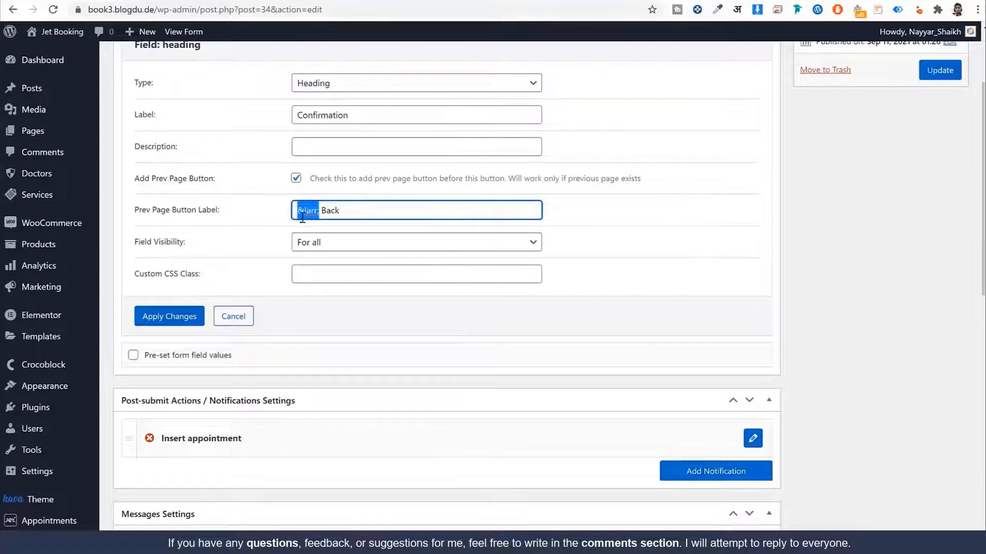
left_click(306, 216)
double_click(337, 211)
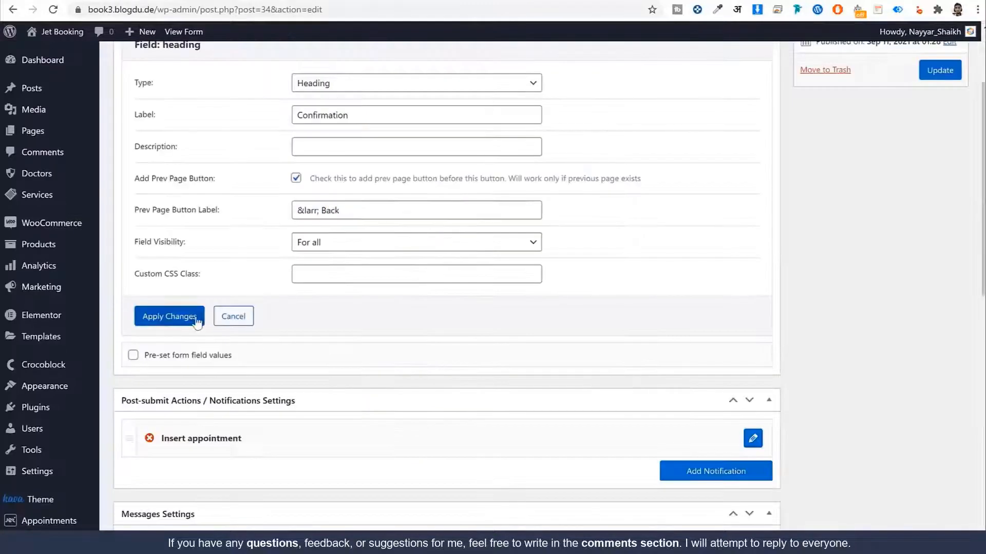
left_click(198, 321)
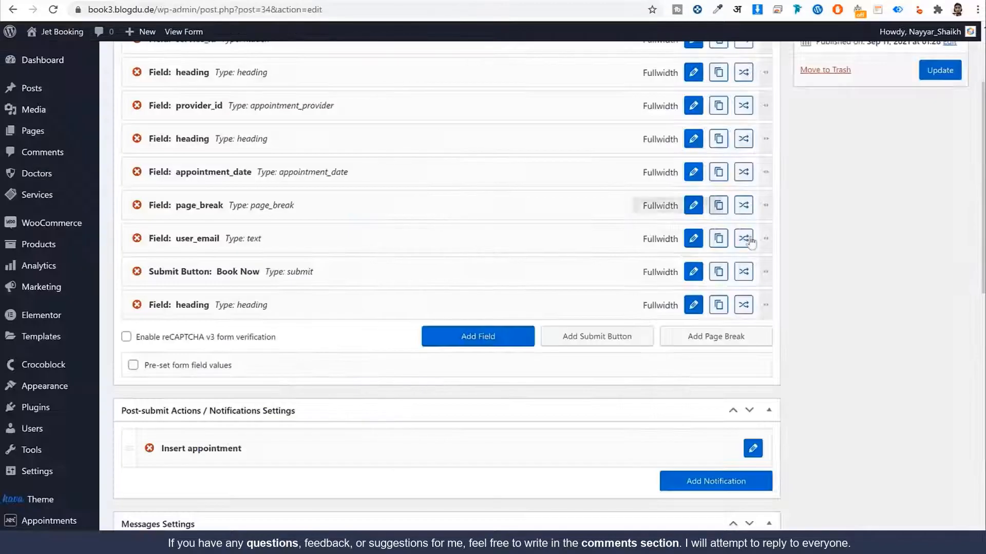
Step: Add another field and select its default name for replacing
left_click(485, 339)
scroll(697, 354, "down", 2)
scroll(697, 354, "down", 1)
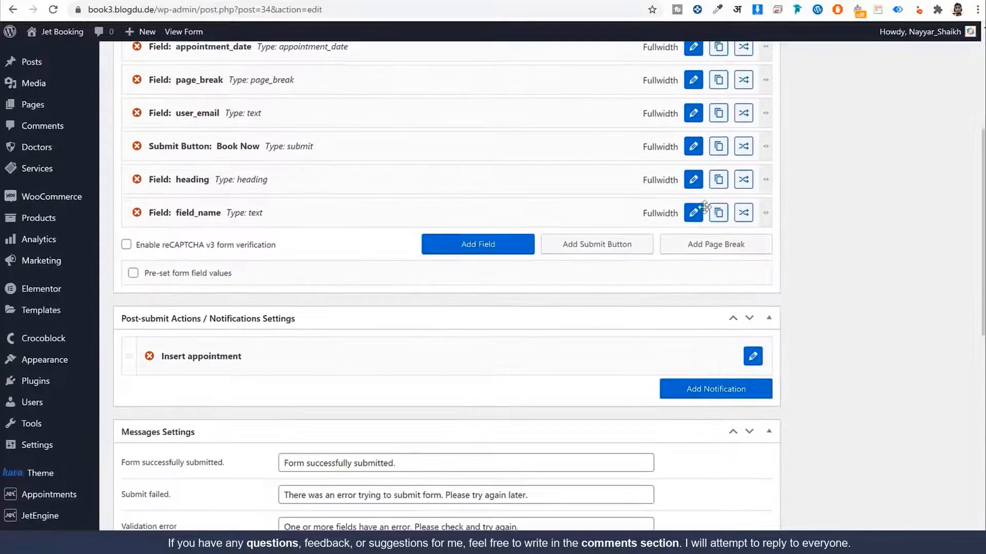
left_click(695, 222)
scroll(700, 247, "up", 3)
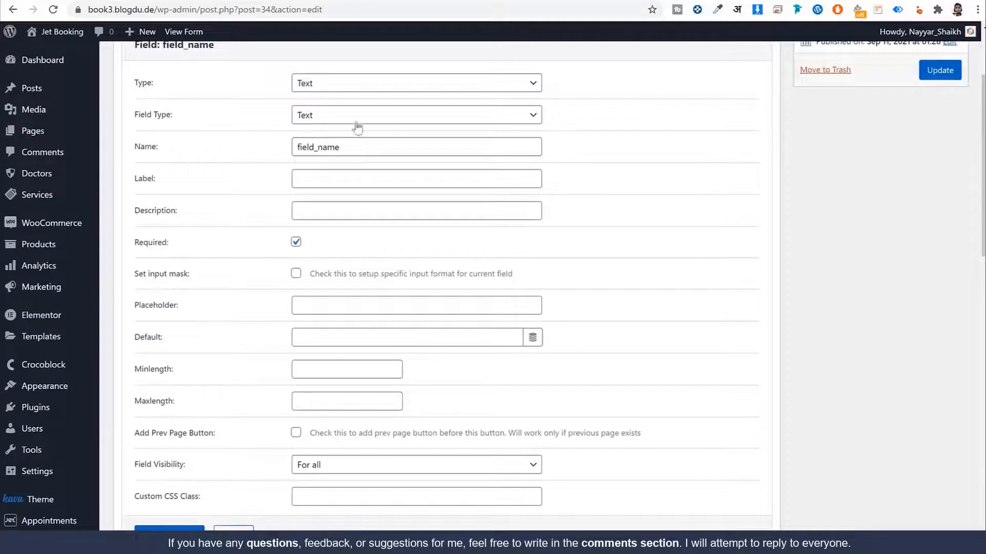
double_click(372, 149)
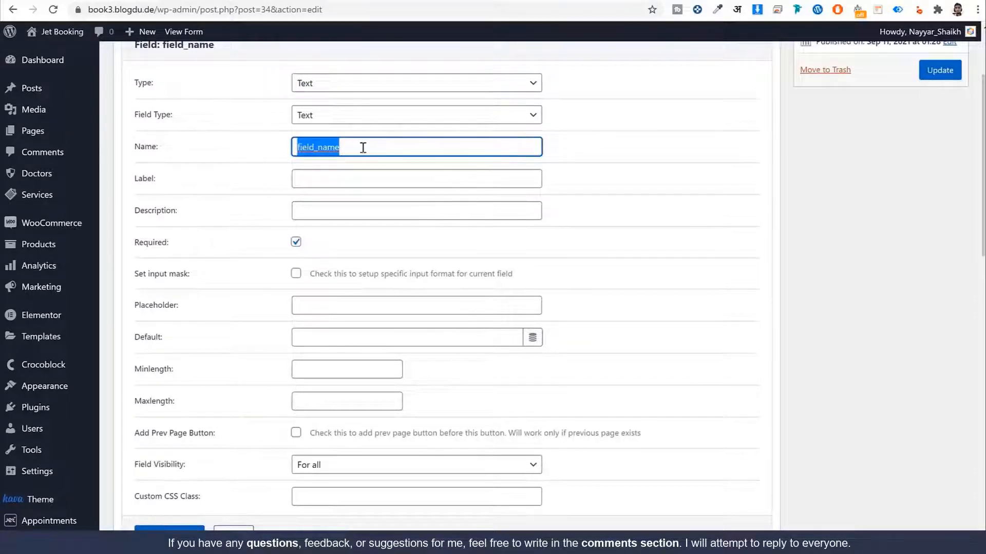
Step: Name the field user_name with placeholder 'Your Name' and drag it above user_email
type("user")
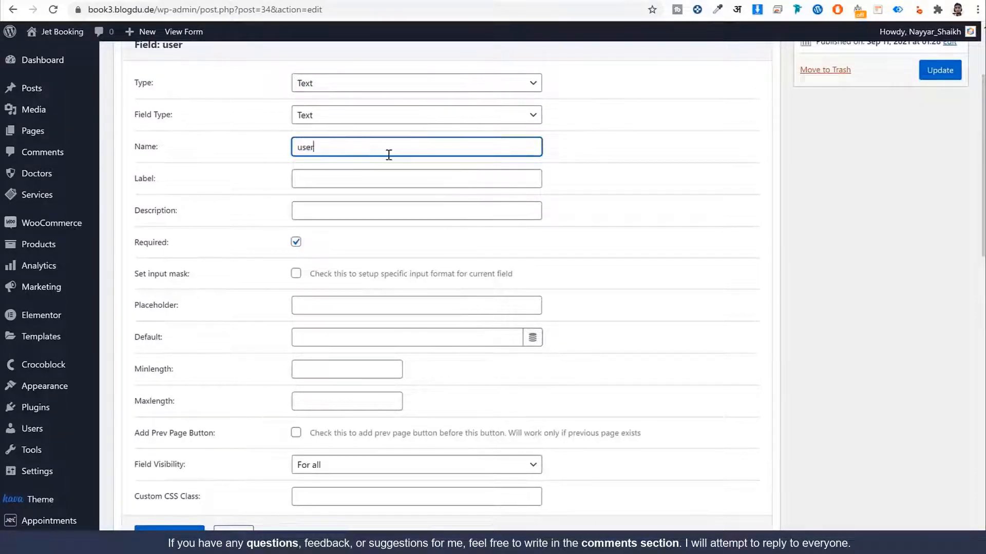
type("_name")
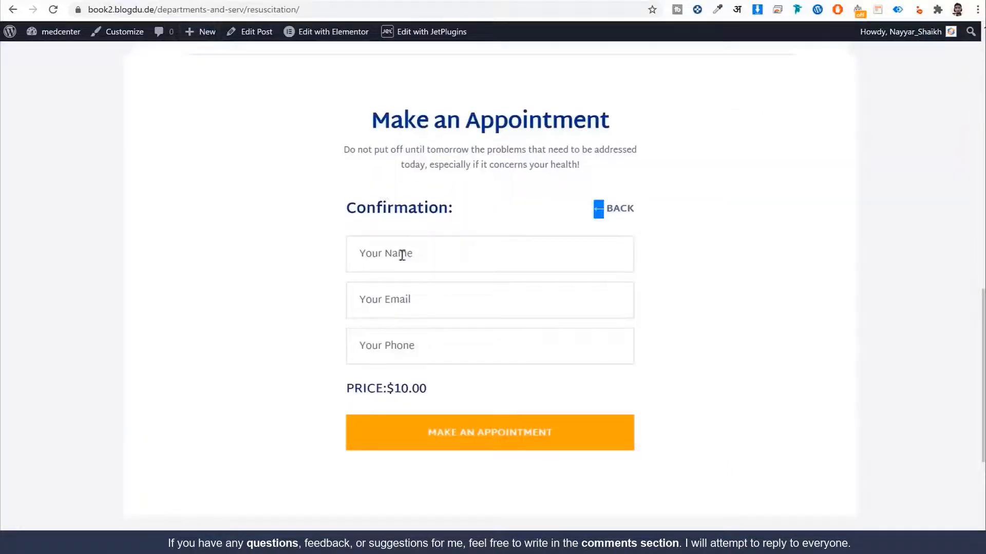
left_click(420, 254)
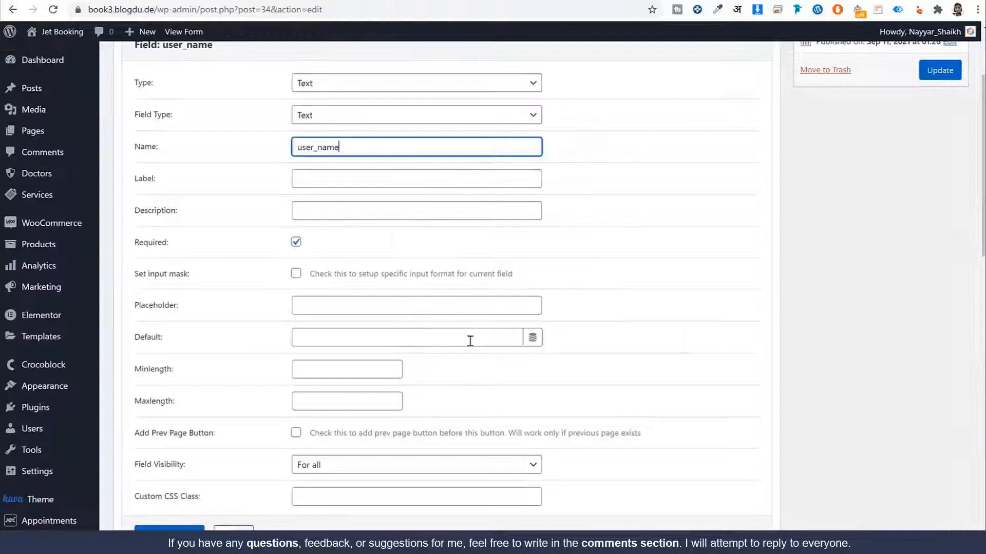
left_click(394, 307)
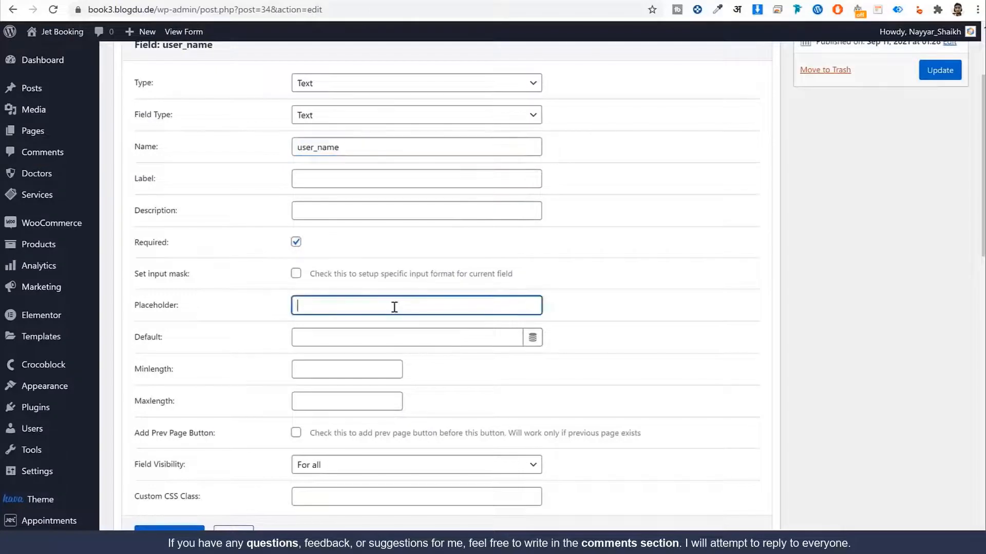
type("Your Nam")
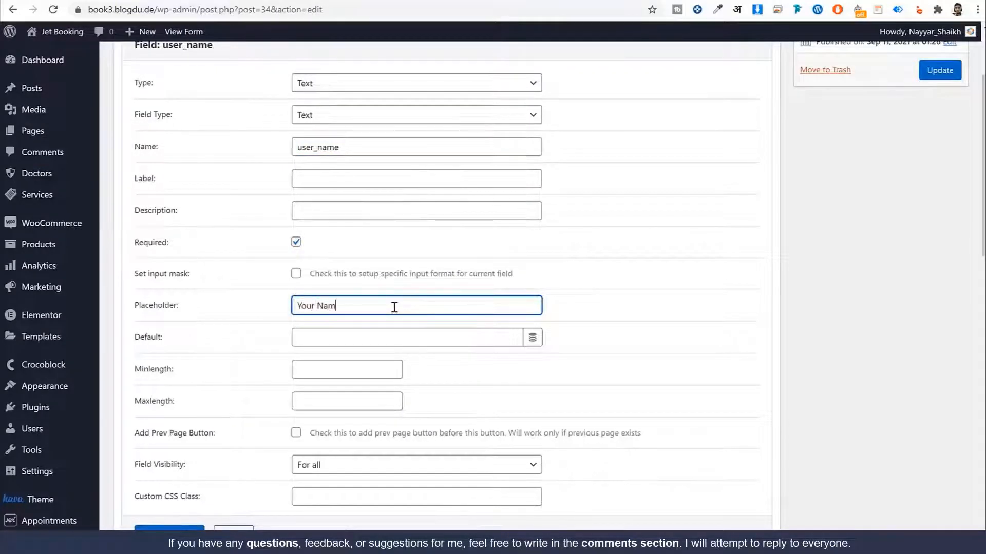
type("e")
left_click(169, 528)
scroll(291, 421, "up", 1)
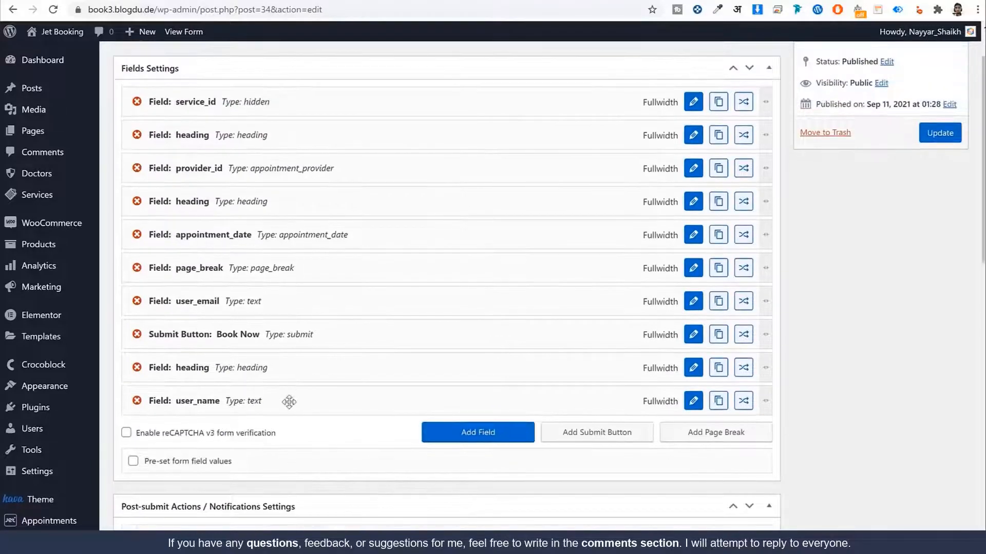
left_click_drag(286, 403, 277, 299)
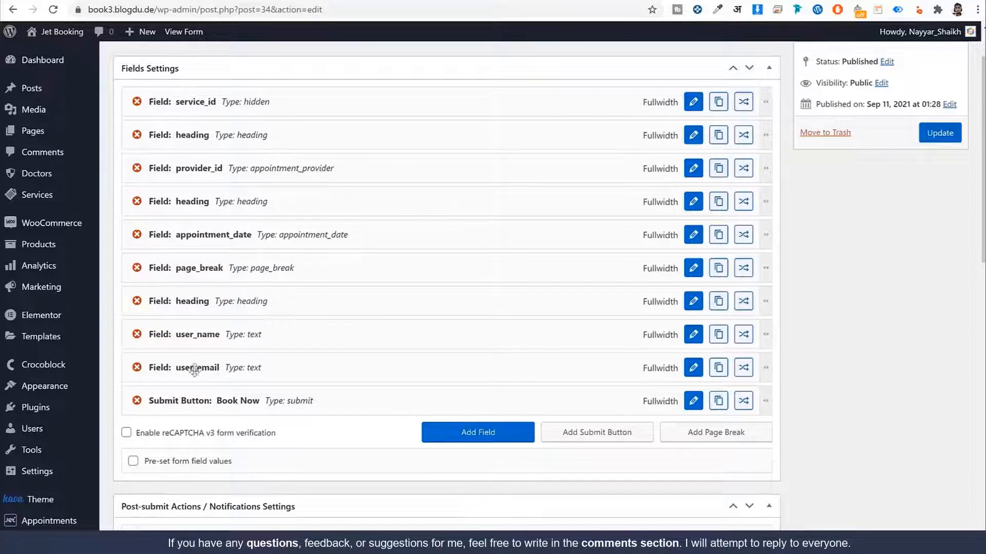
Step: Clear the user_email label and set its placeholder to 'Your Email'
left_click(694, 368)
triple_click(368, 245)
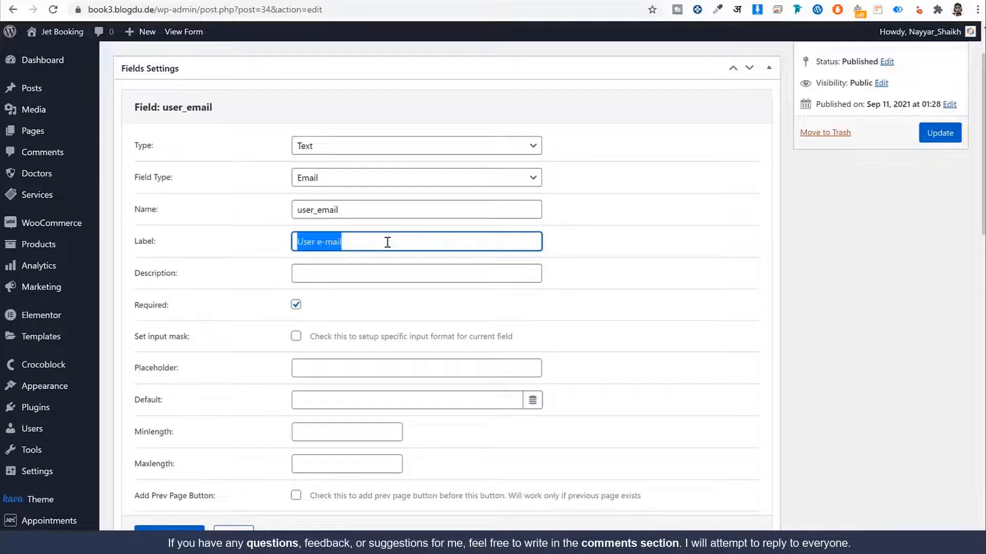
key("BackSpace")
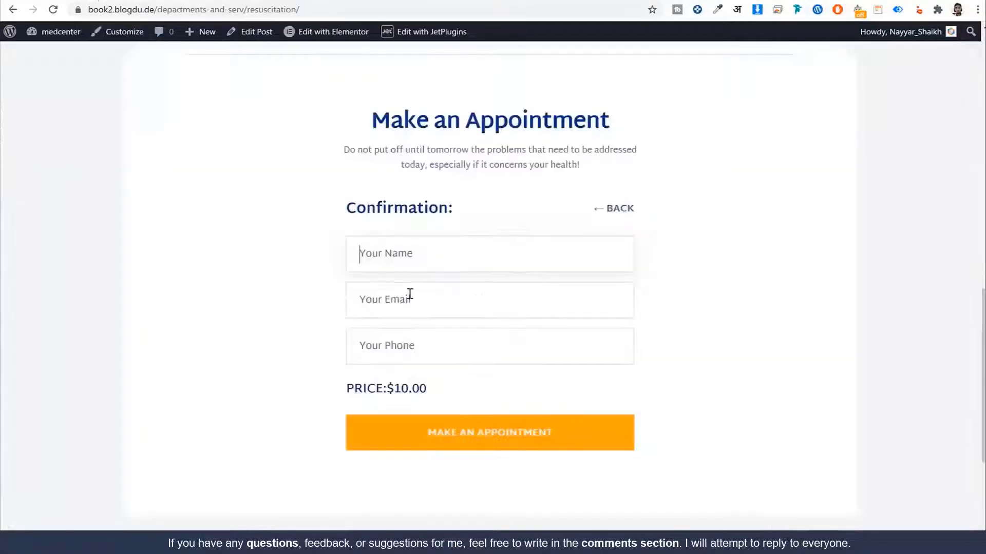
left_click(410, 295)
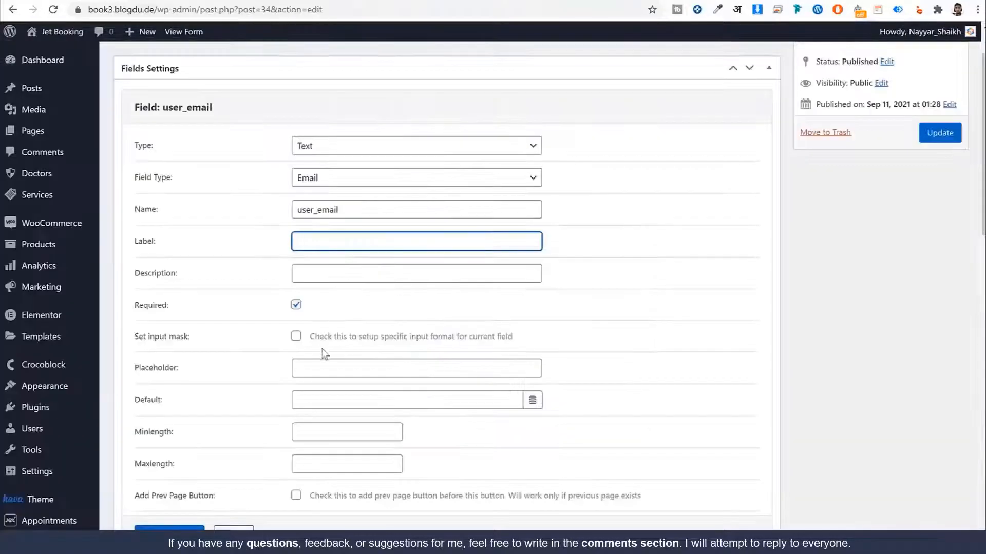
left_click(338, 367)
type("Yo")
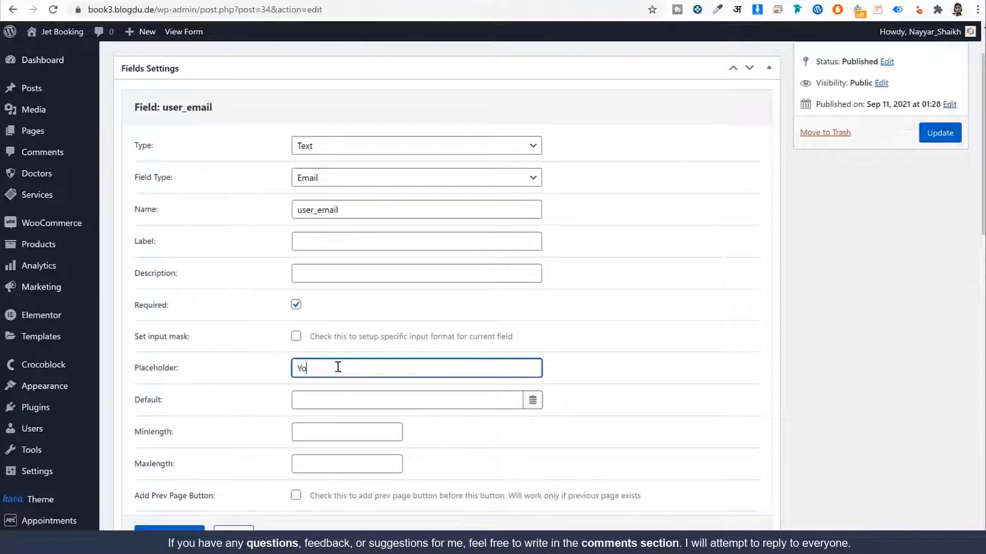
type("ur Email")
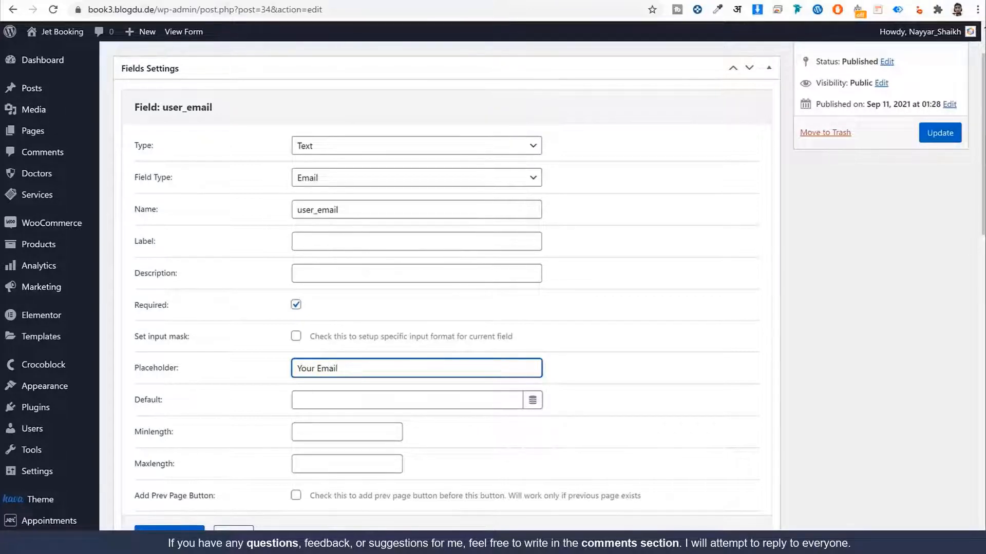
left_click(170, 528)
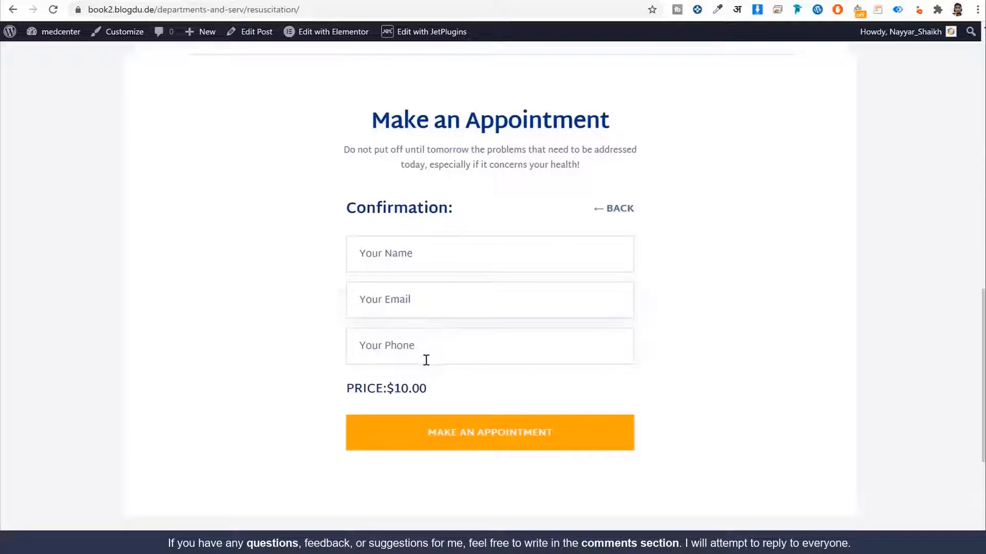
Step: Add a new field and set its input type to telephone
left_click(426, 359)
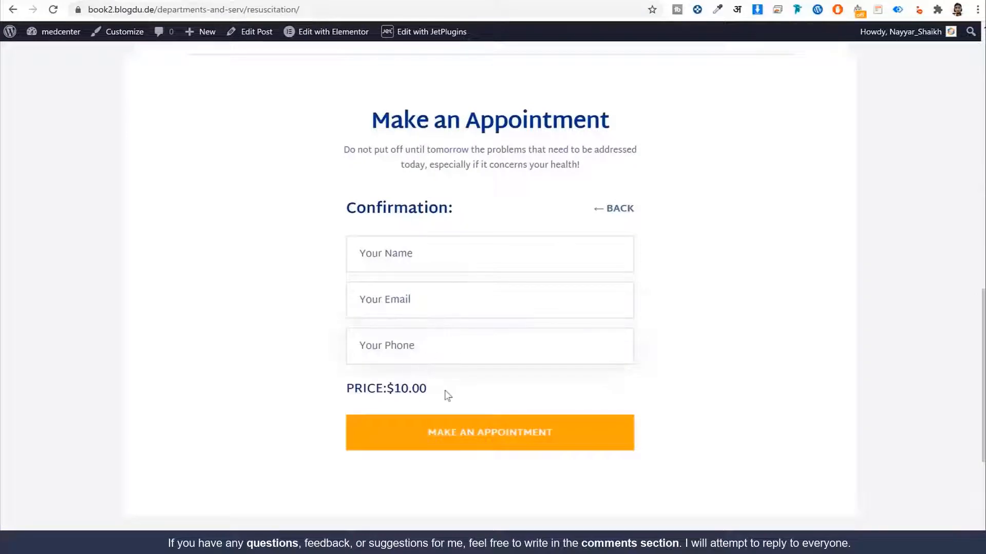
left_click_drag(352, 390, 392, 389)
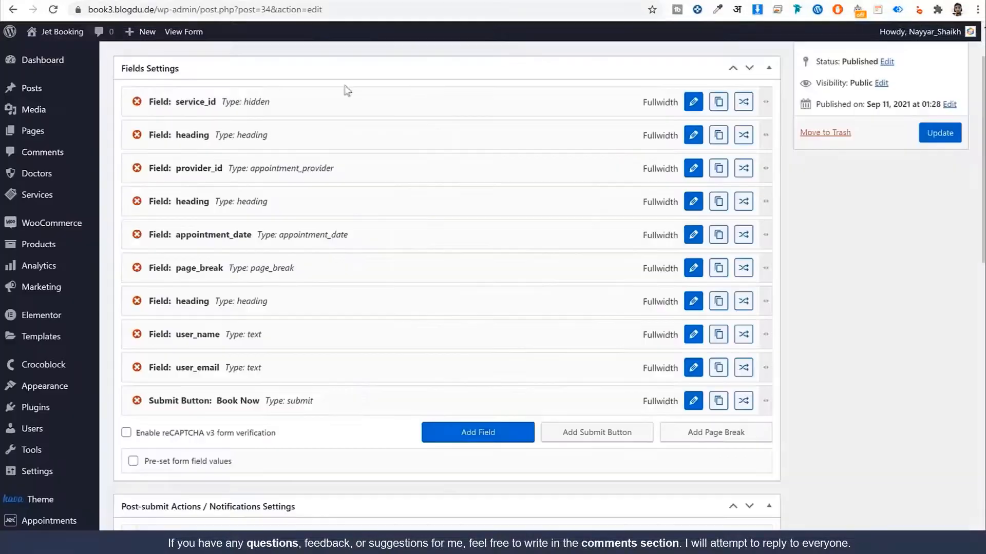
scroll(586, 326, "down", 4)
left_click(485, 318)
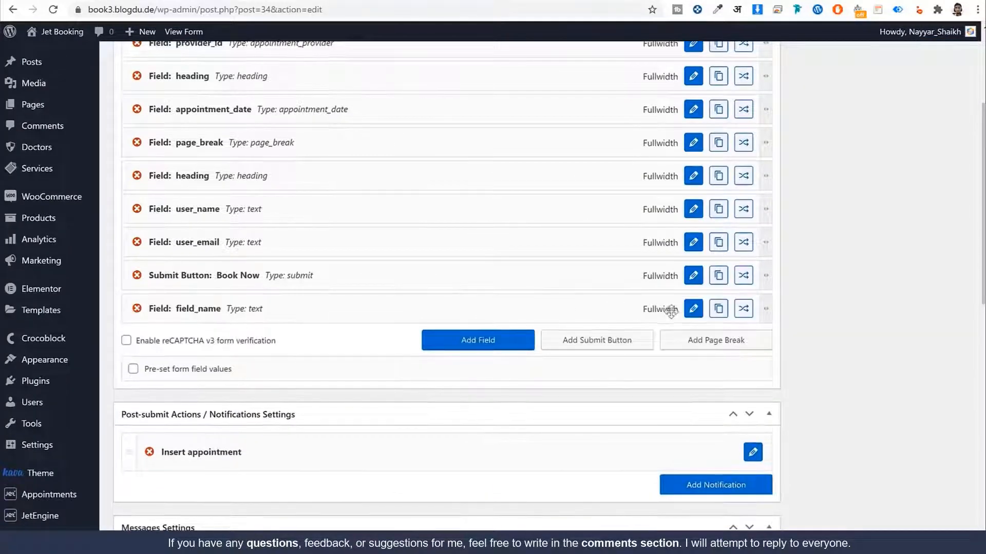
left_click(694, 310)
scroll(515, 199, "up", 1)
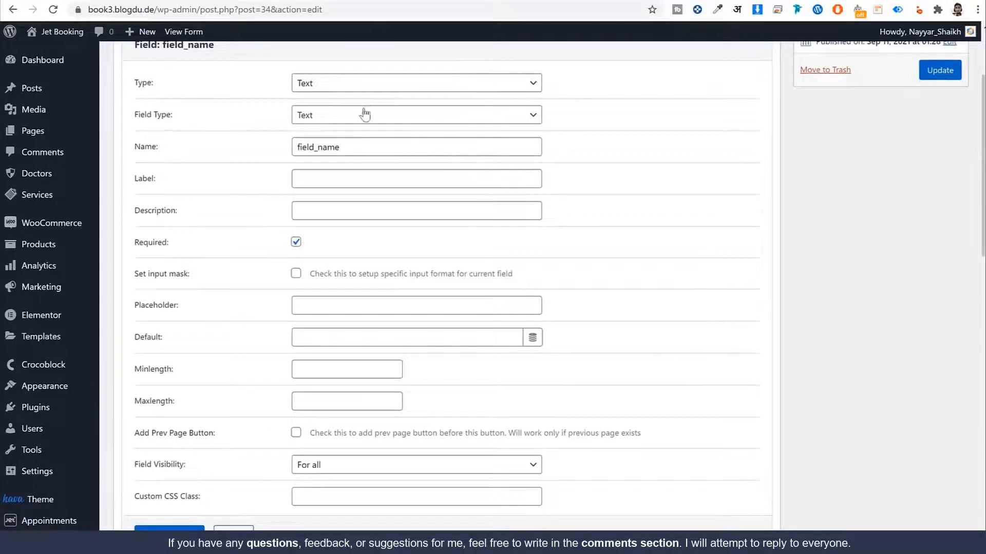
left_click(379, 118)
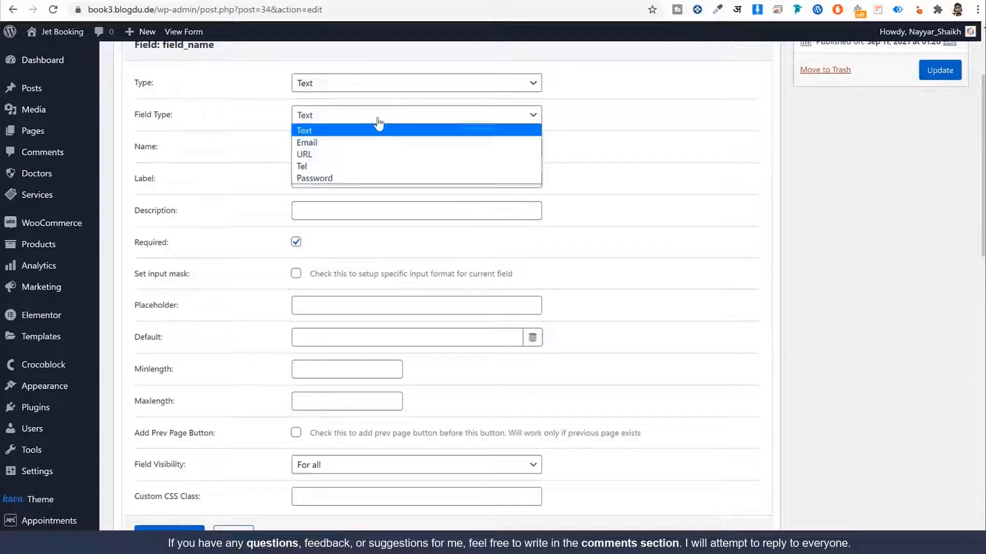
left_click(328, 166)
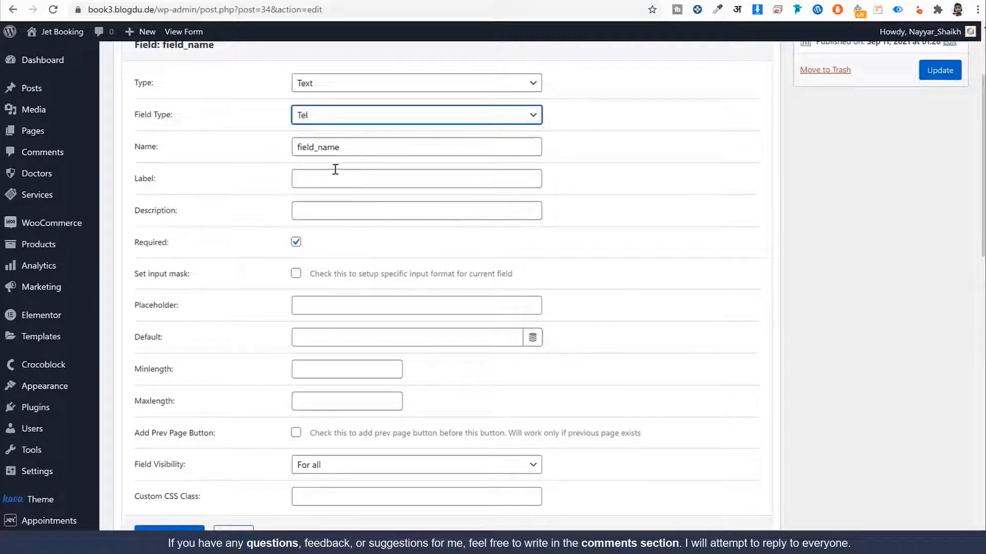
Step: Name the phone field user_phone with placeholder 'Your Phone' and save it
left_click(390, 146)
double_click(391, 146)
type("user_phone")
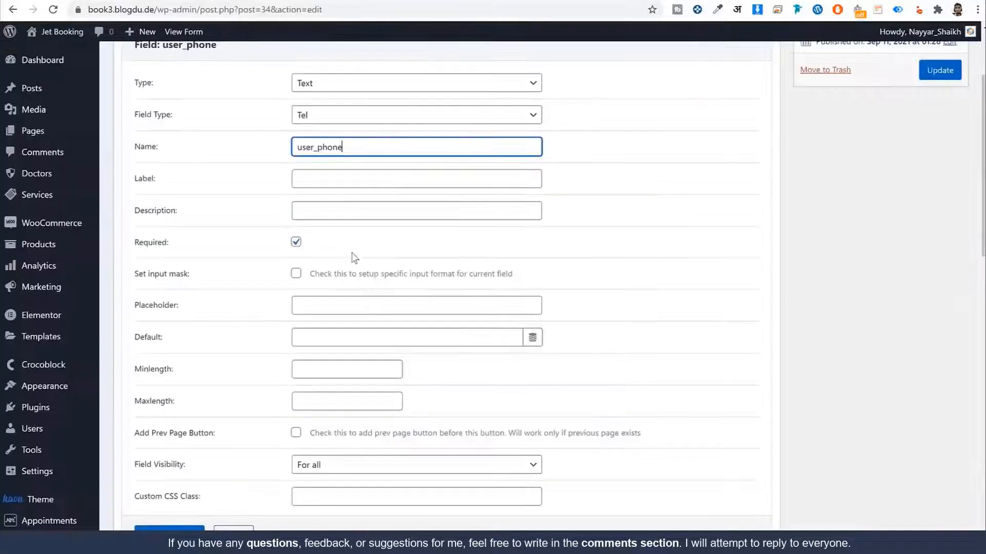
left_click(352, 305)
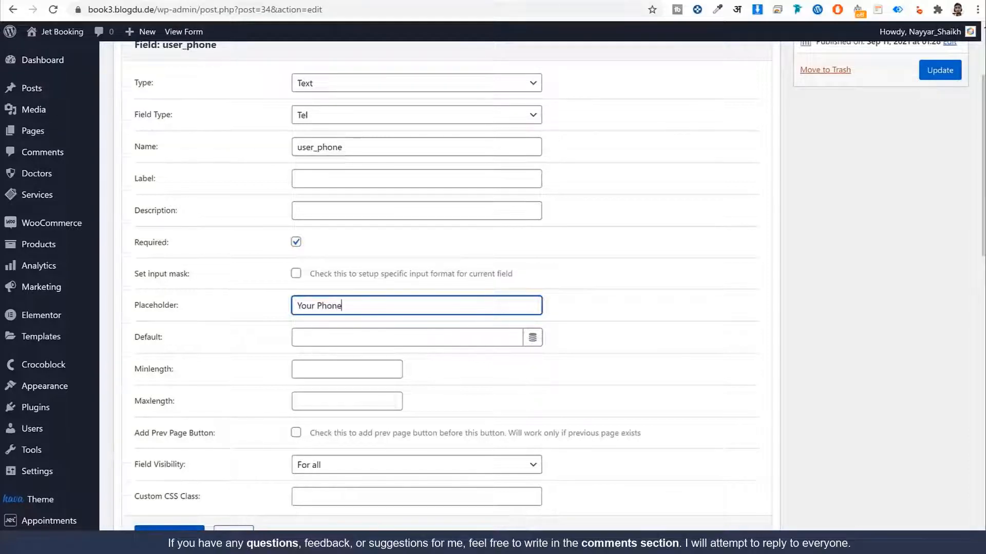
left_click(169, 529)
Step: Move user_phone above the submit button, then inspect the demo form's PRICE label
left_click_drag(279, 374, 262, 336)
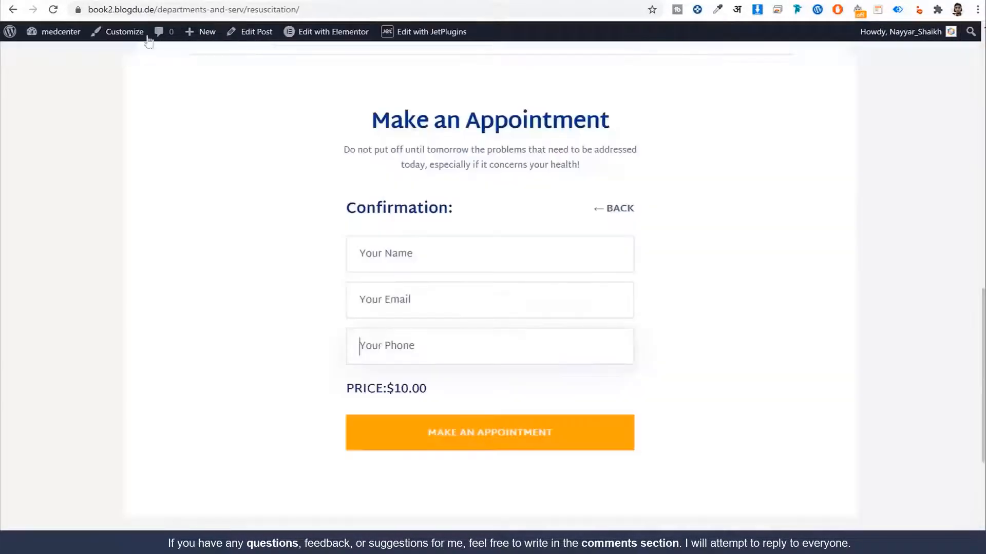
left_click_drag(394, 389, 345, 389)
left_click(351, 390)
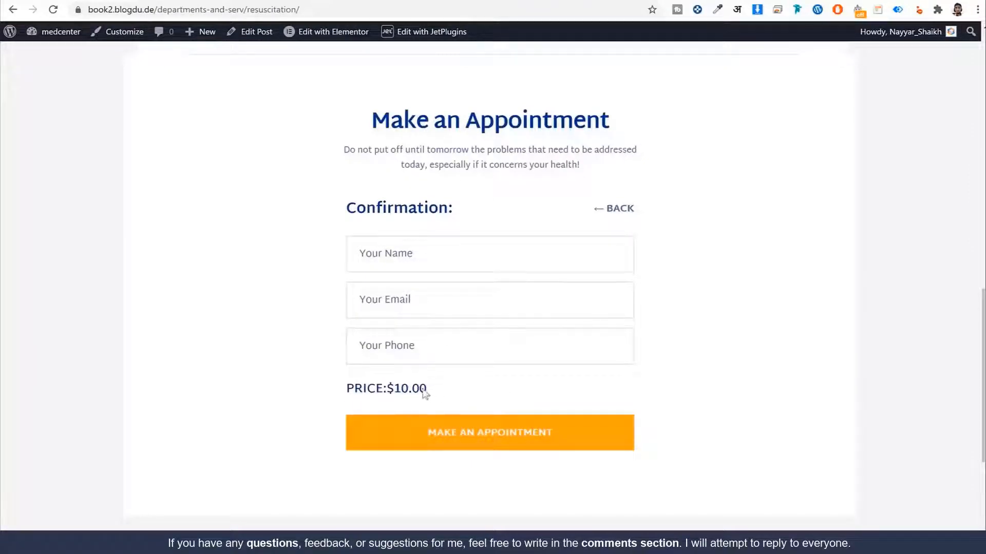
mouse_move(411, 389)
left_mouse_down()
mouse_move(386, 389)
mouse_move(398, 389)
left_mouse_up()
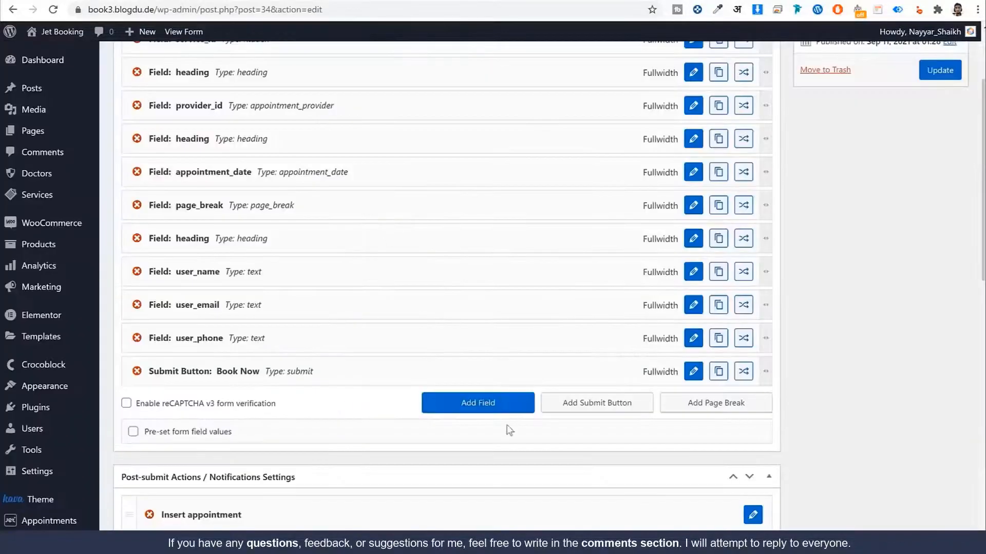
Step: Add a new booking form field of type Calculated and name it _total
left_click(499, 407)
left_click(693, 406)
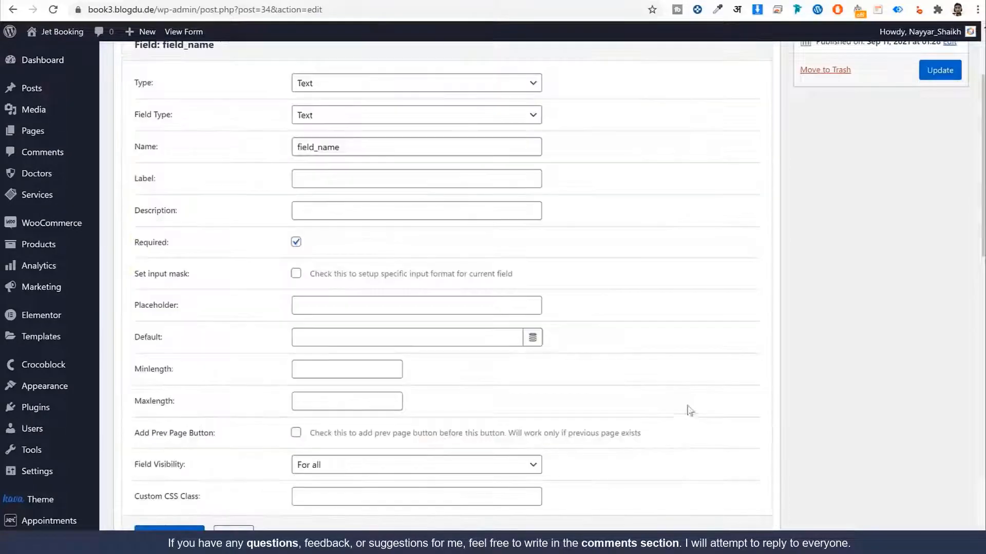
left_click(390, 84)
type("ca")
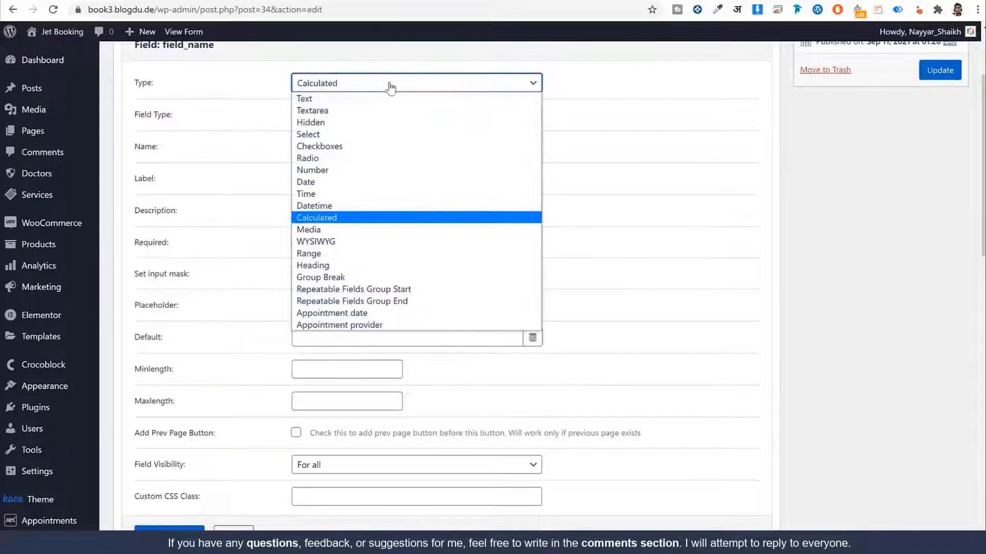
key("Return")
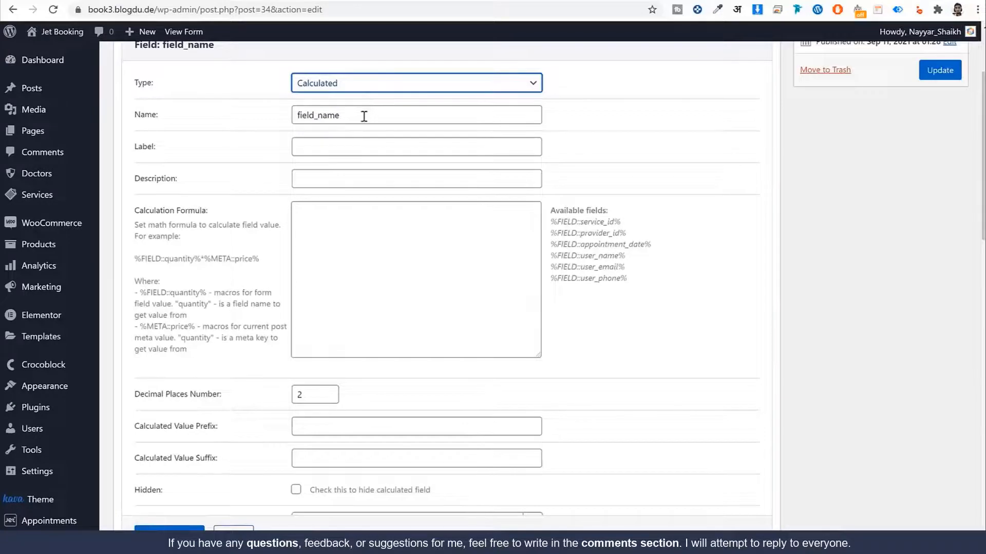
double_click(363, 117)
type("_+")
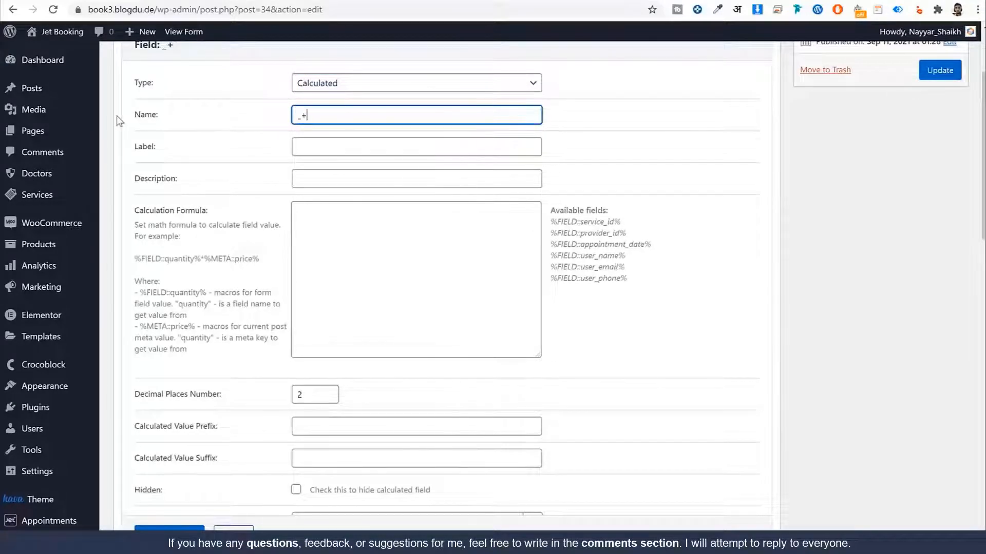
type("al")
type("_")
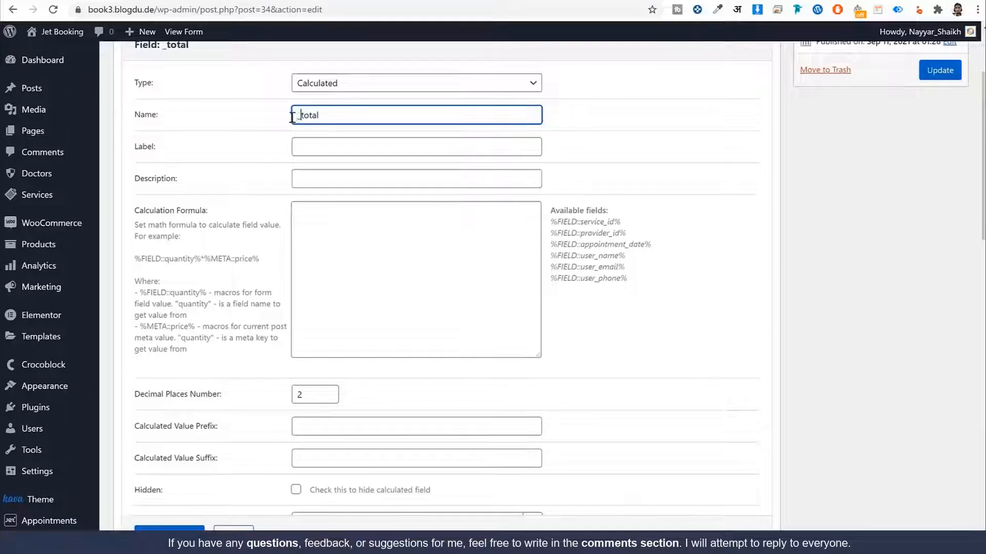
double_click(335, 114)
Step: Set the calculated field's value prefix to PRICE:$, matching the demo form's price label
key("ctrl+minus")
scroll(410, 207, "down", 5)
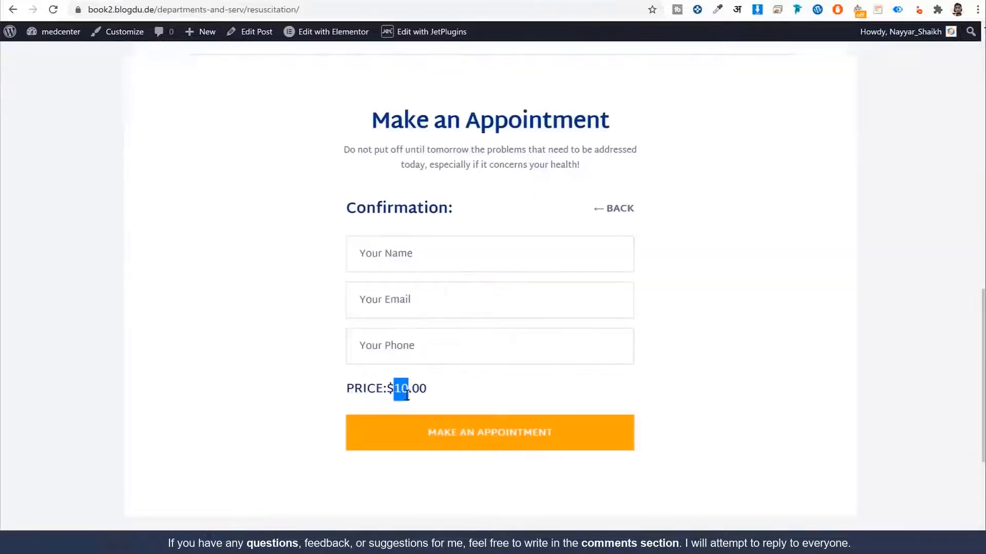
left_click(388, 389)
left_click_drag(388, 389, 348, 388)
key("ctrl+c")
left_click(392, 391)
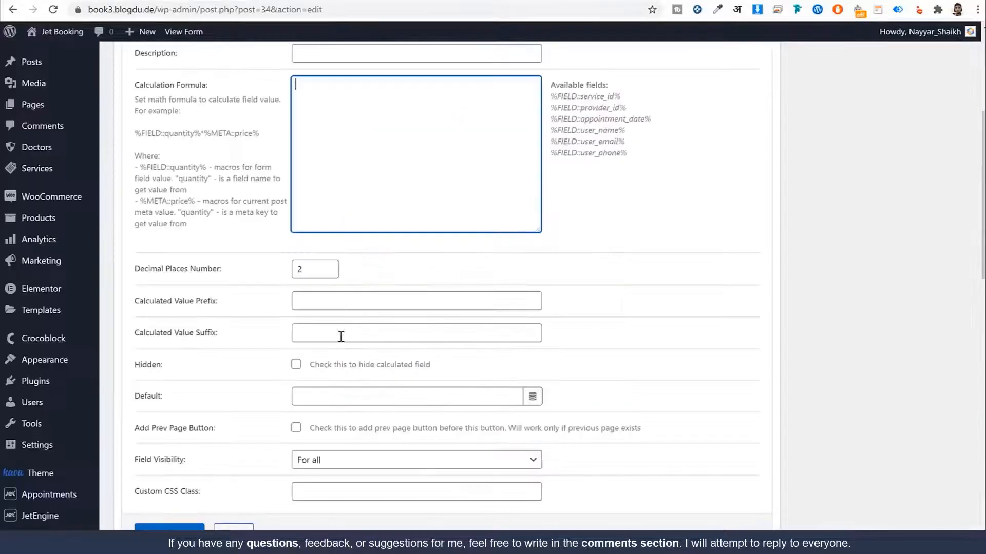
left_click(321, 302)
key("ctrl+v")
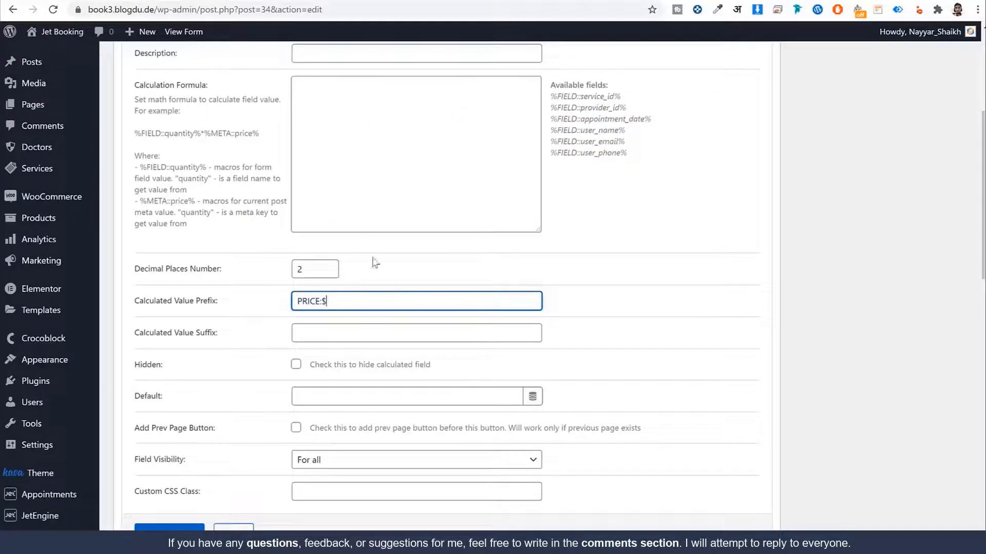
key("ctrl+a")
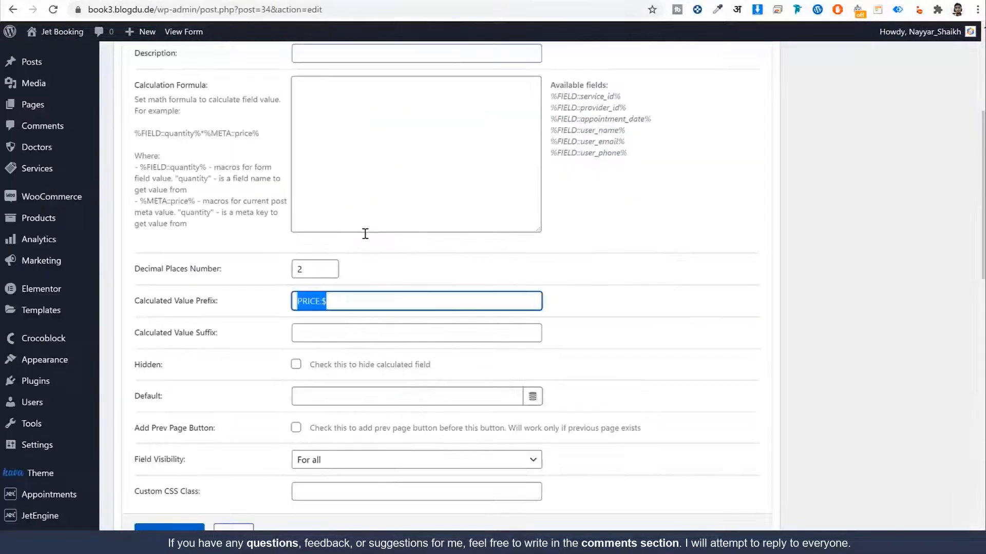
Step: Start the _total calculation formula with %META:: from the example macro
scroll(346, 250, "up", 1)
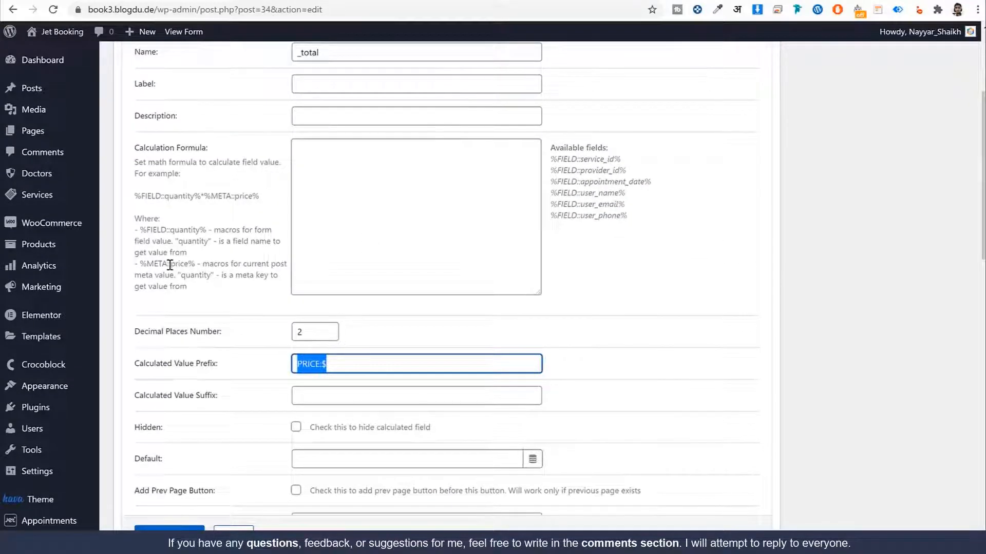
left_click_drag(170, 265, 142, 264)
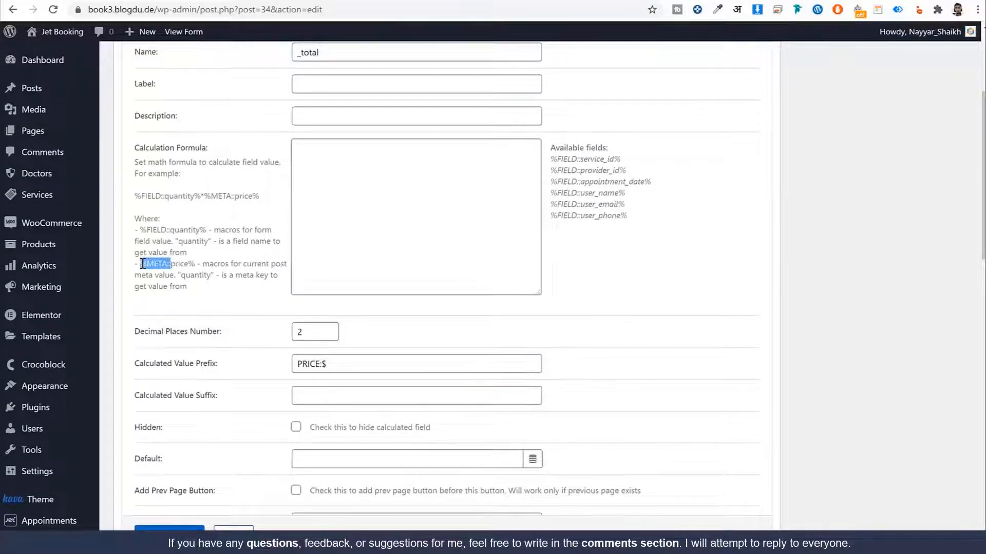
left_click(340, 155)
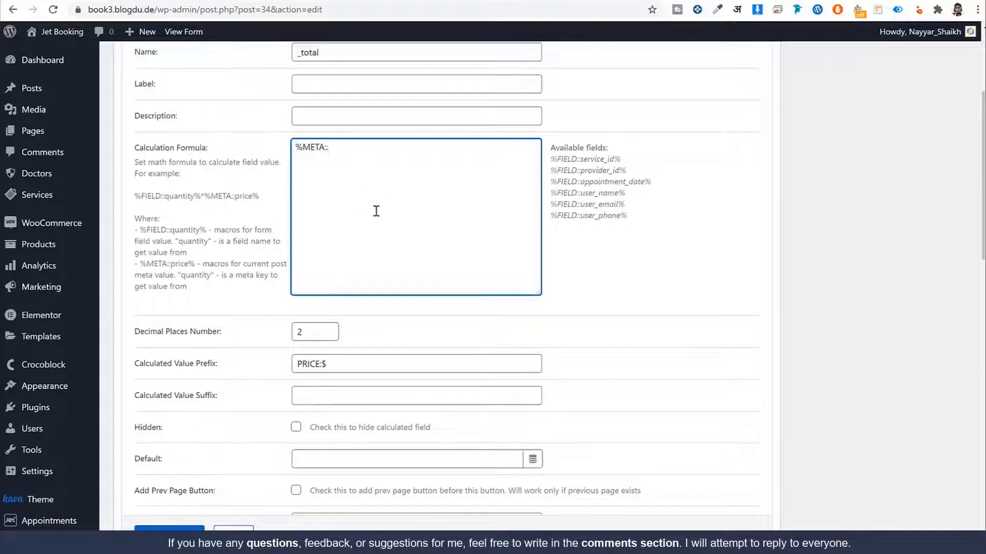
left_click(181, 266)
double_click(181, 266)
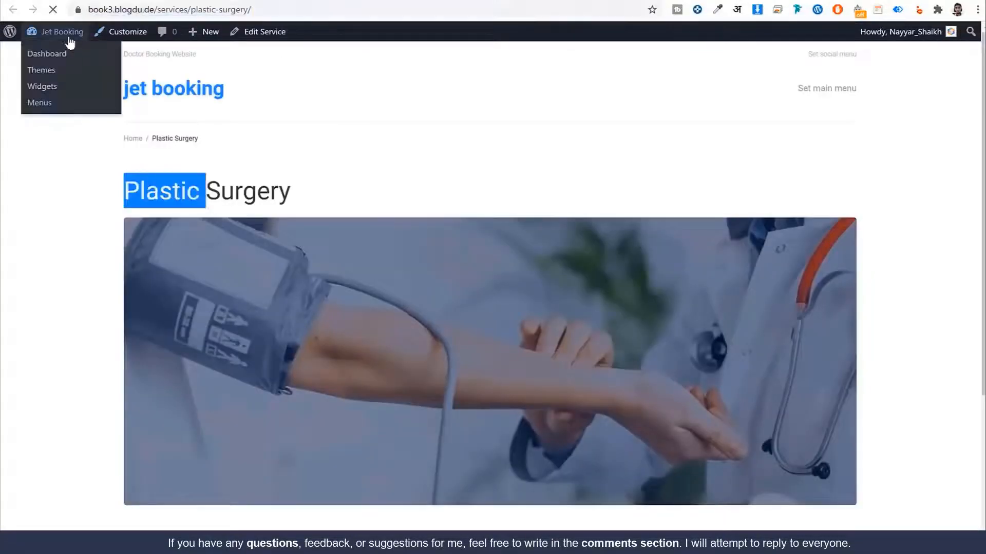
Step: Copy the _app_price meta key from the Plastic Surgery service's edit page
left_click(66, 34)
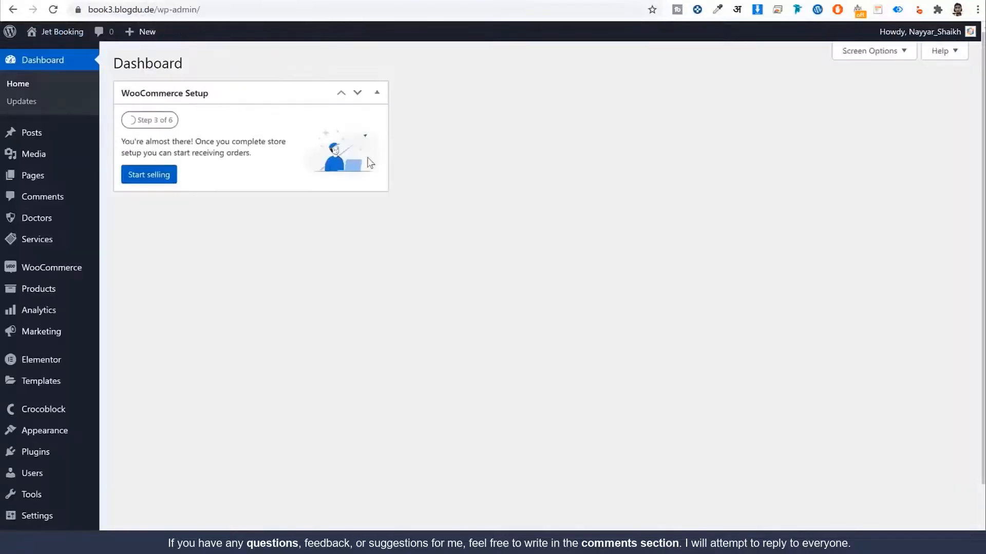
mouse_move(51, 249)
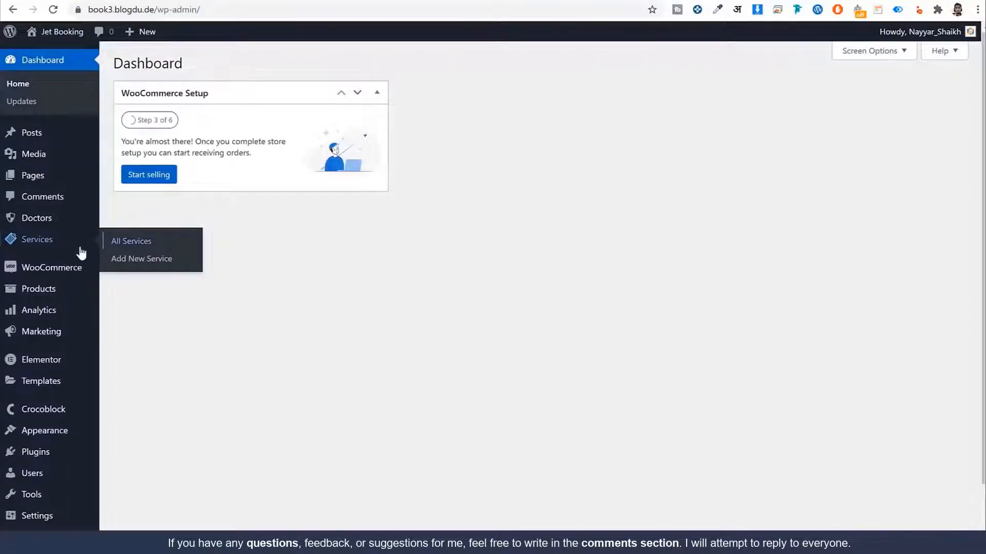
left_click(129, 241)
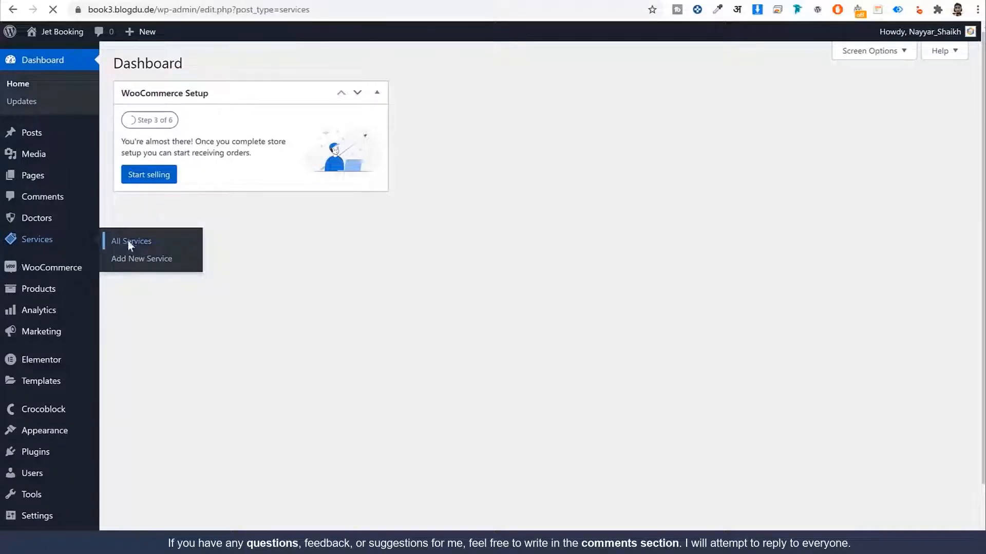
left_click(153, 174)
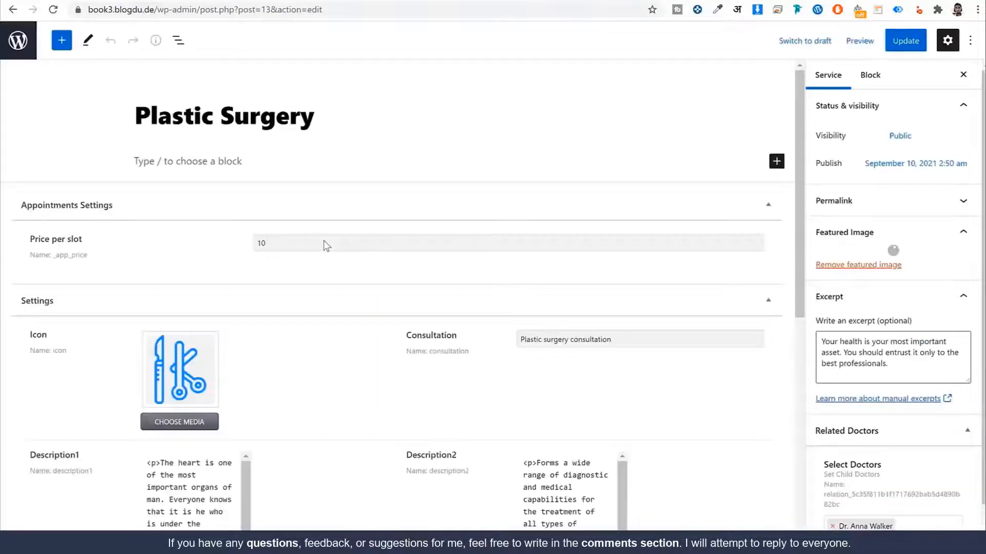
left_click_drag(89, 257, 56, 266)
key("ctrl+c")
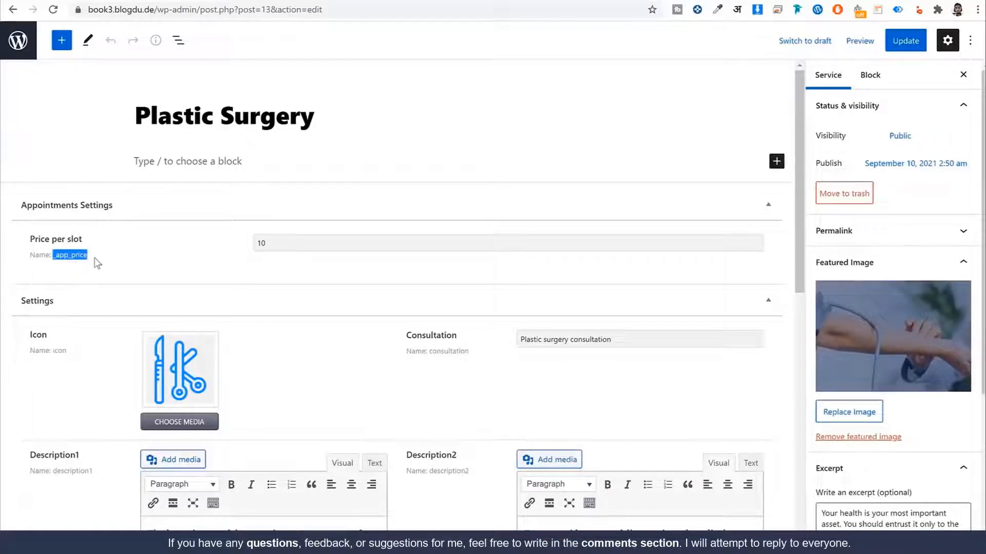
key("ctrl+Tab")
Step: Complete the _total formula as %META::_app_price%*1
left_click(362, 153)
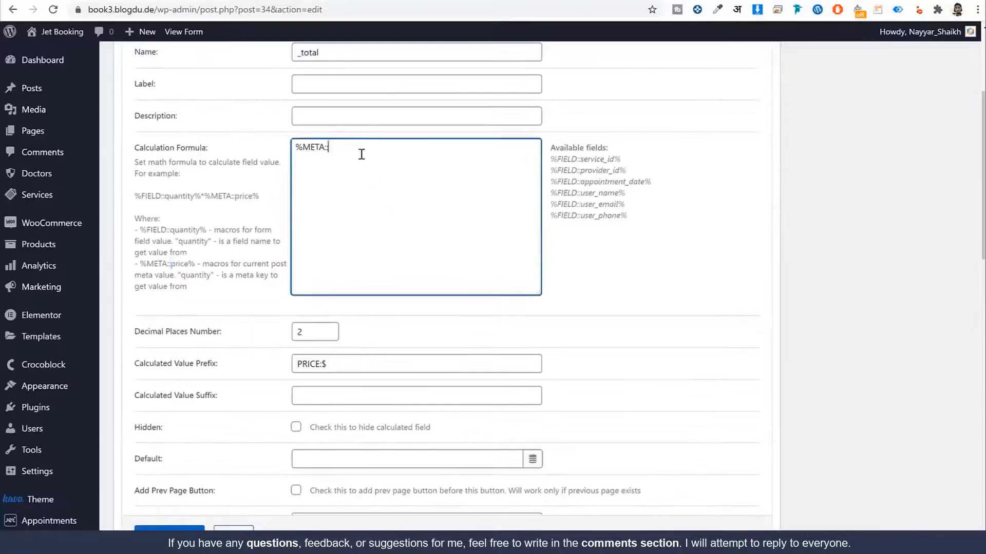
key("ctrl+v")
type("%*1")
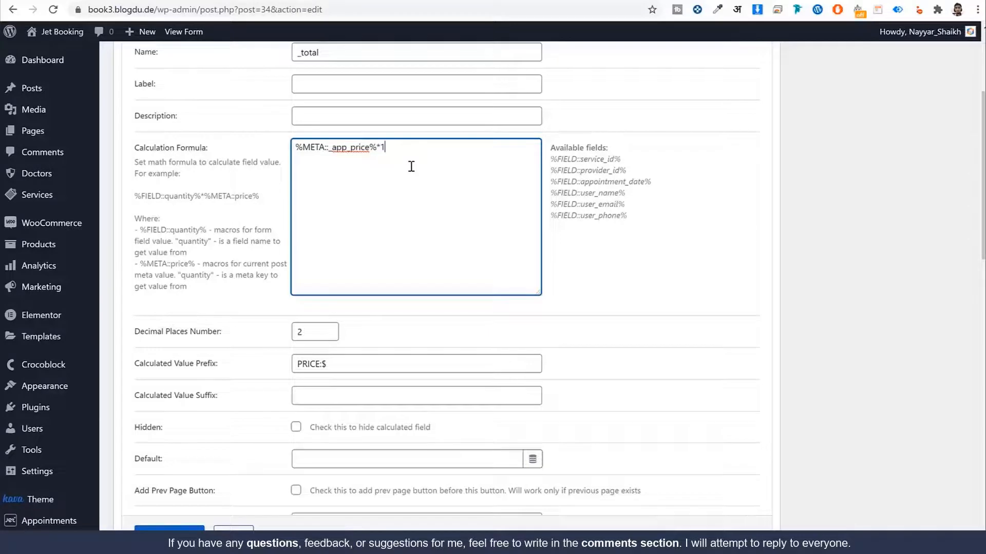
left_click_drag(410, 150, 284, 148)
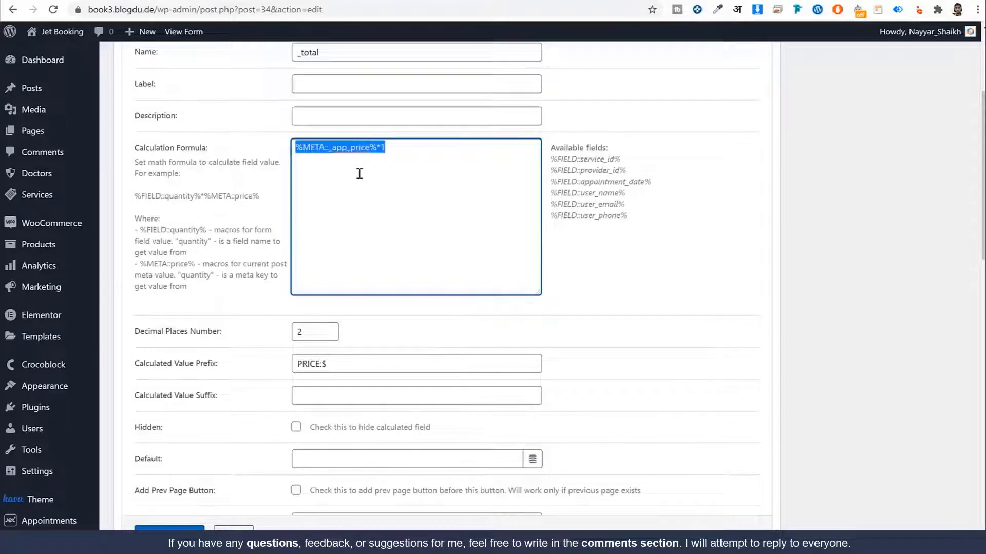
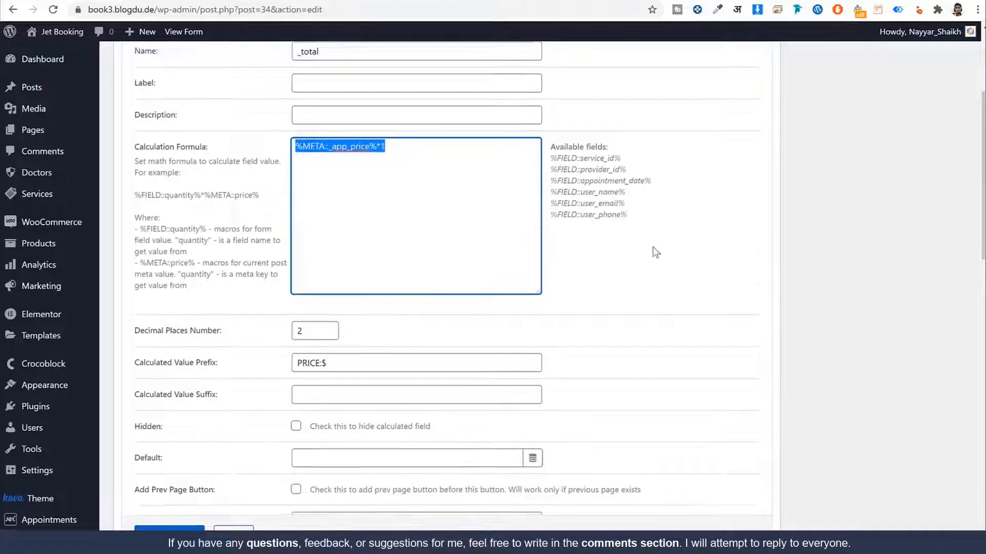
Step: Move the _total field above Submit Button: Book Now and open the submit button's settings
scroll(651, 250, "down", 1)
left_click(169, 532)
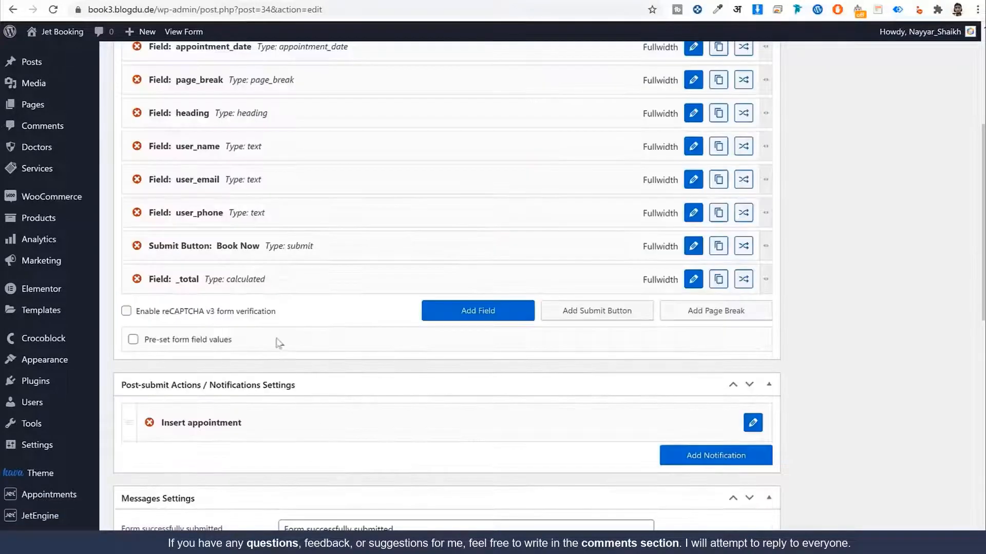
left_click_drag(292, 265, 294, 245)
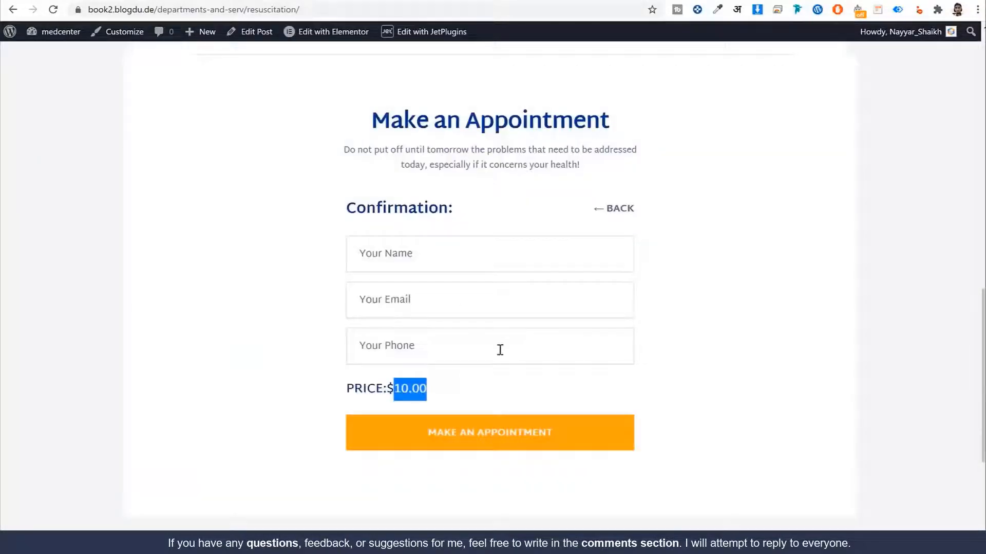
scroll(500, 344, "down", 2)
left_click(434, 321)
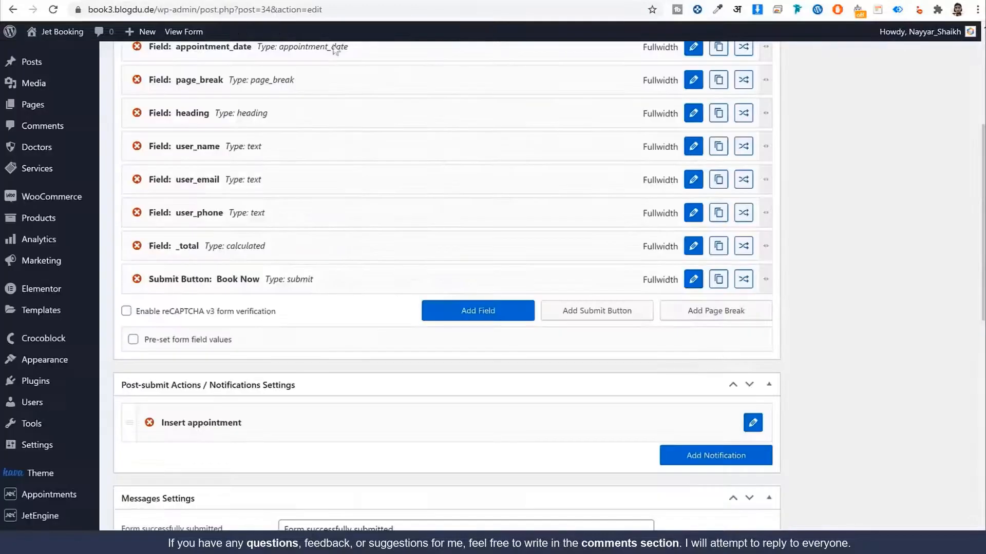
left_click(693, 280)
scroll(457, 275, "up", 5)
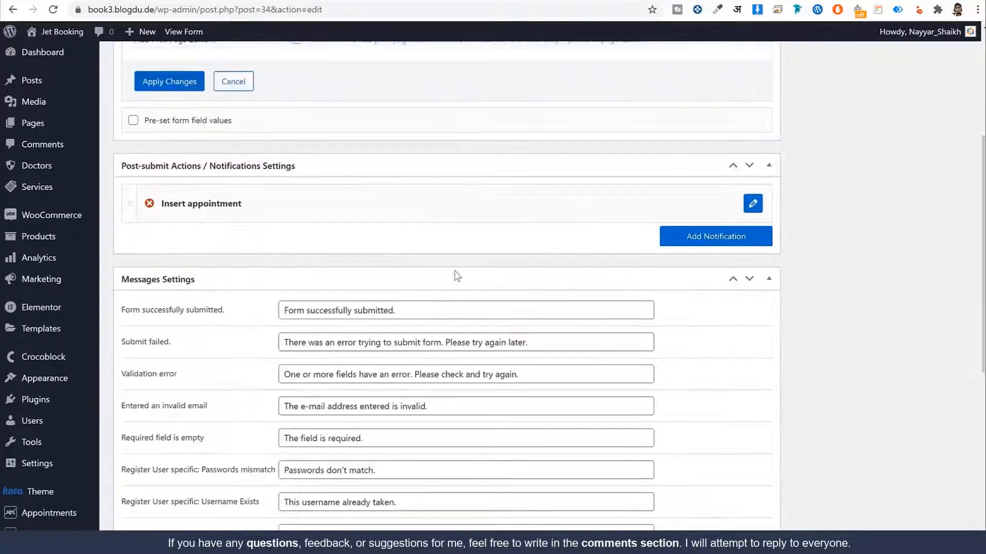
Step: Relabel the submit button 'Make an Appointment' and apply the change
left_click(388, 210)
key("ctrl+a")
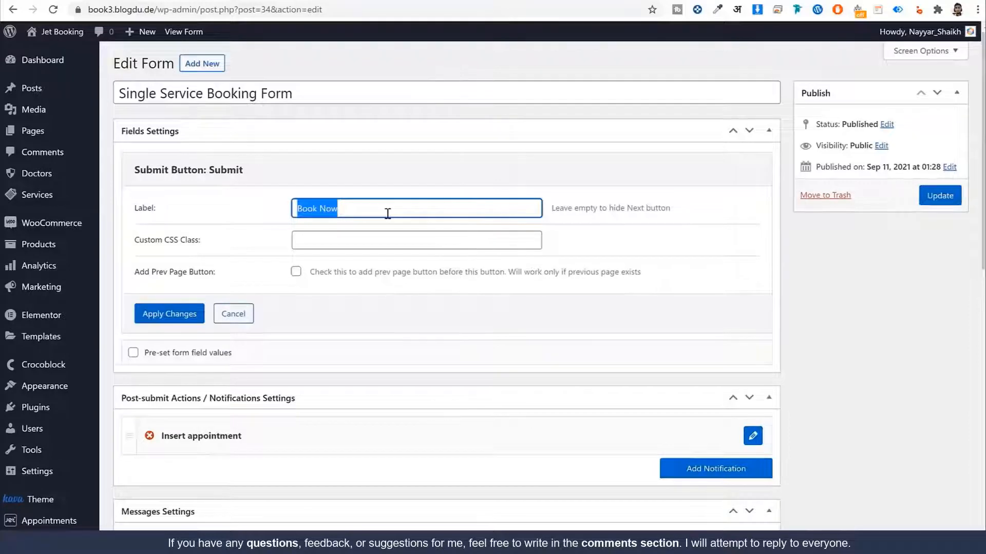
type("Make an App")
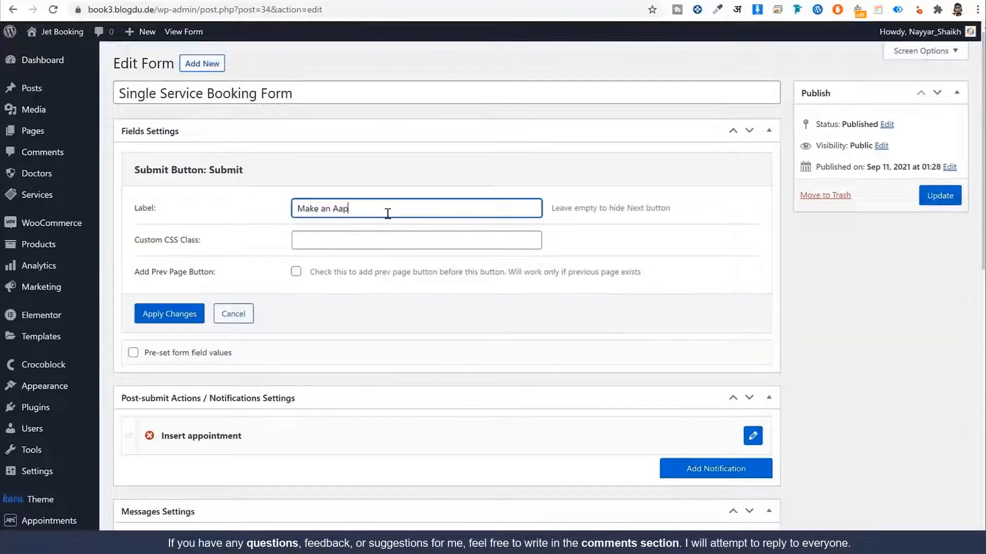
type("ointment")
left_click(169, 314)
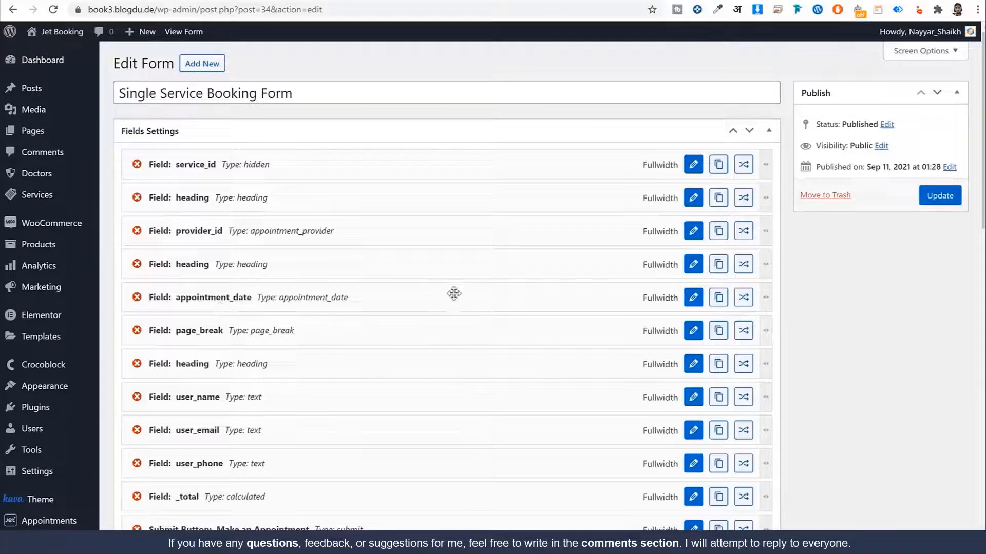
Step: Expand the Insert appointment action's settings
scroll(664, 326, "down", 7)
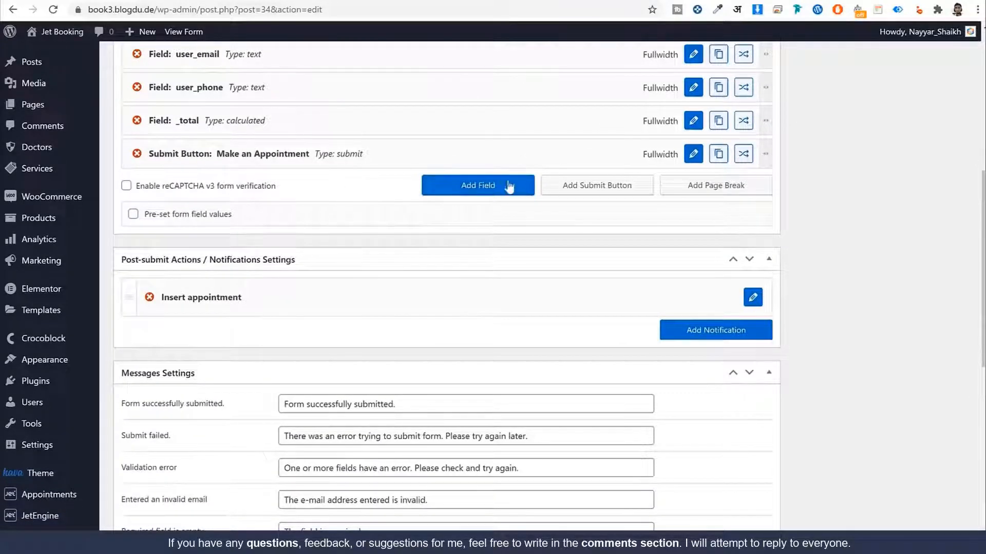
scroll(462, 215, "down", 1)
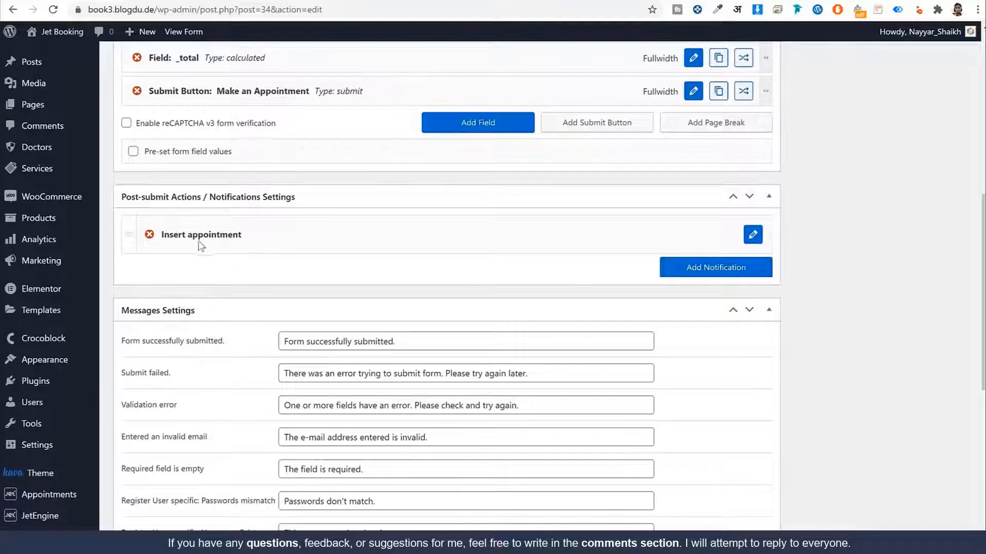
left_click(753, 235)
scroll(836, 244, "down", 2)
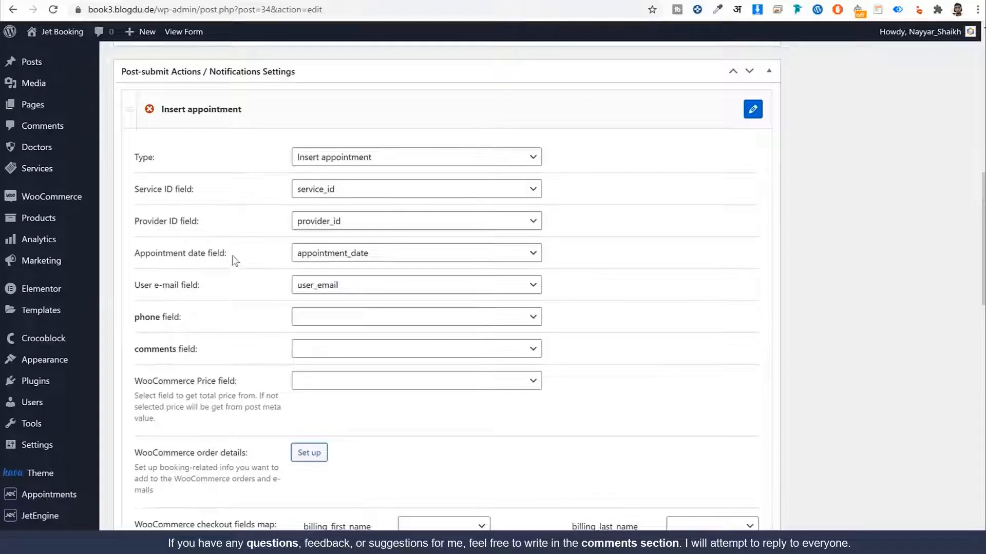
Step: Map the Insert appointment action's phone field to user_phone, then collapse its settings
left_click_drag(202, 289, 169, 291)
left_click(256, 301)
left_click(337, 320)
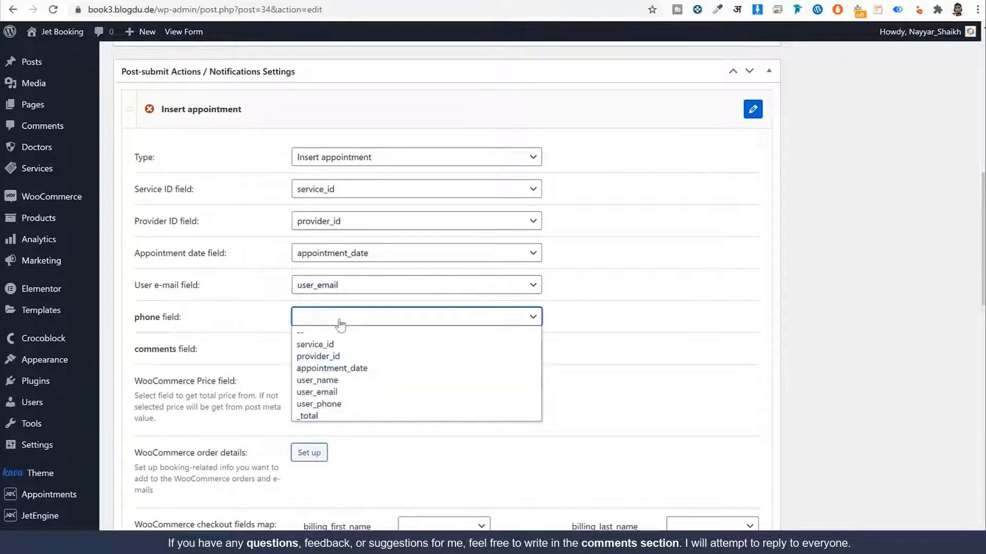
left_click(371, 403)
left_click(268, 346)
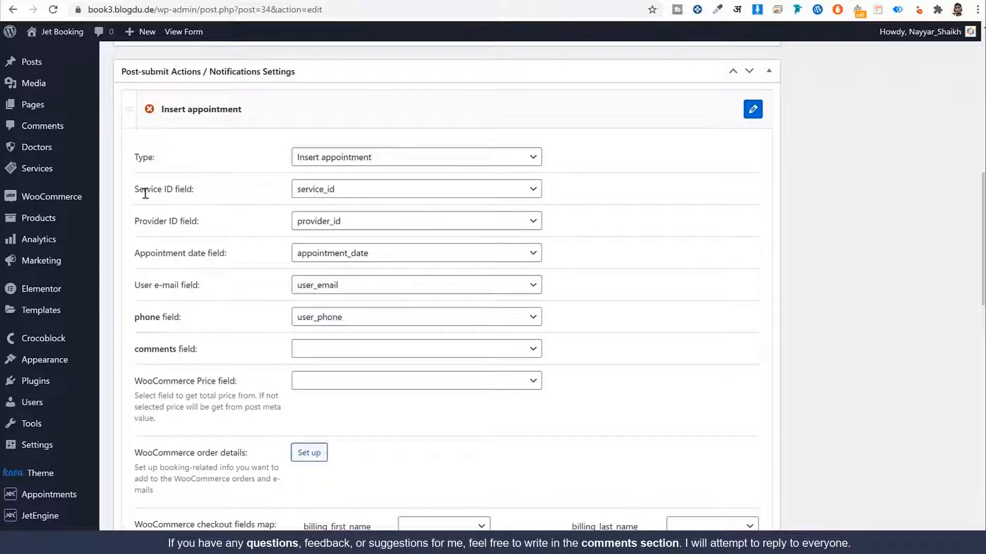
left_click_drag(134, 190, 179, 190)
left_click_drag(134, 221, 211, 226)
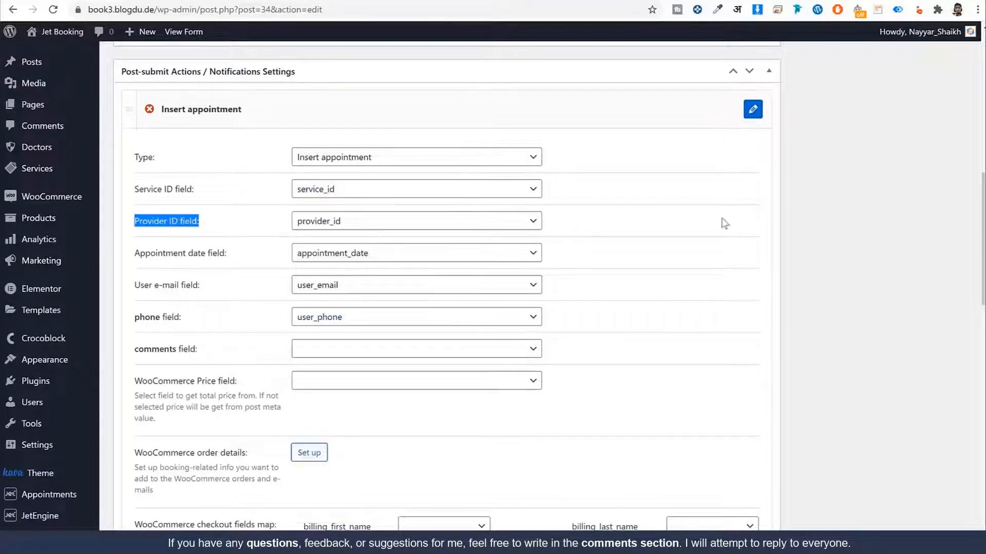
scroll(306, 358, "down", 4)
scroll(306, 358, "down", 15)
scroll(429, 398, "up", 10)
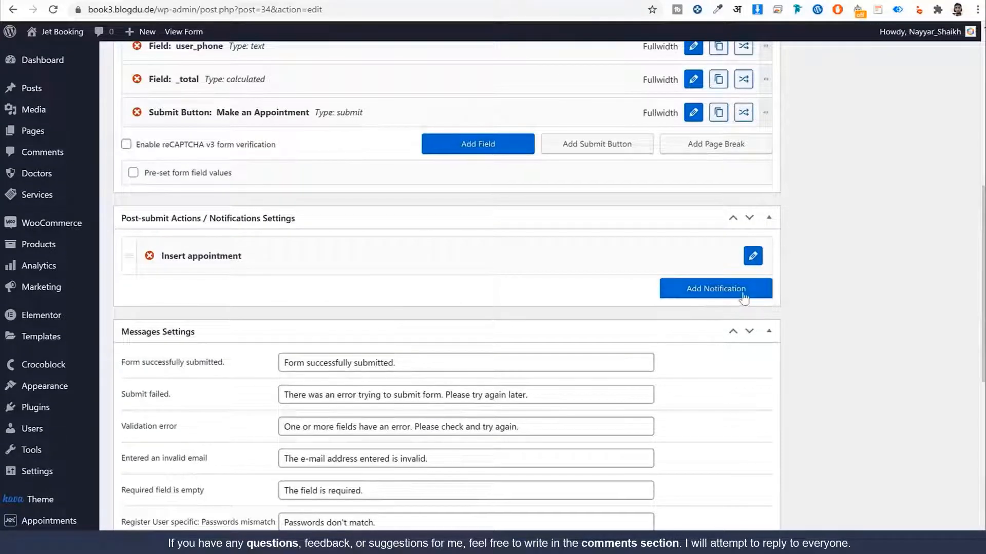
Step: Add a new post-submit action, expand it and keep Send Email as its type
left_click(728, 289)
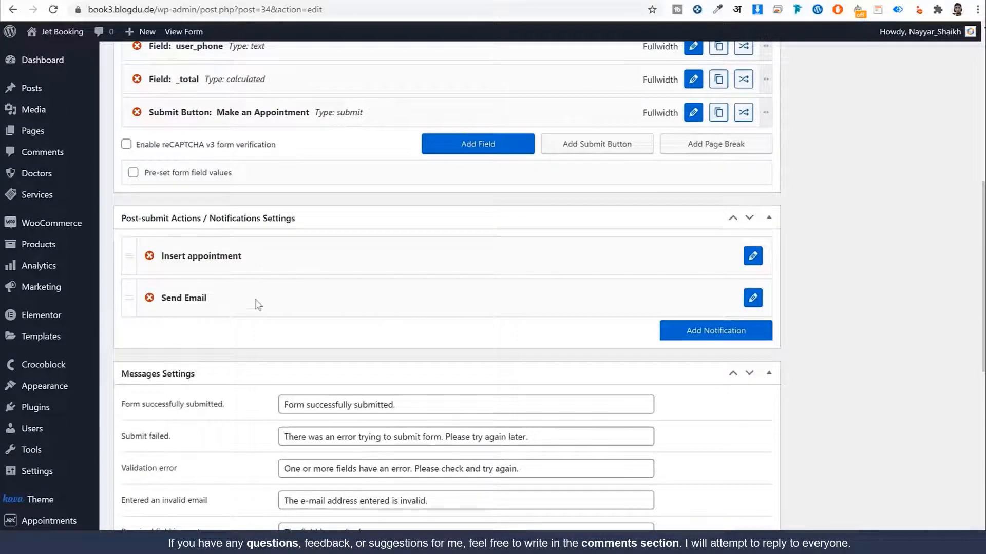
left_click_drag(161, 299, 199, 299)
left_click(753, 301)
scroll(825, 328, "down", 2)
left_click(396, 220)
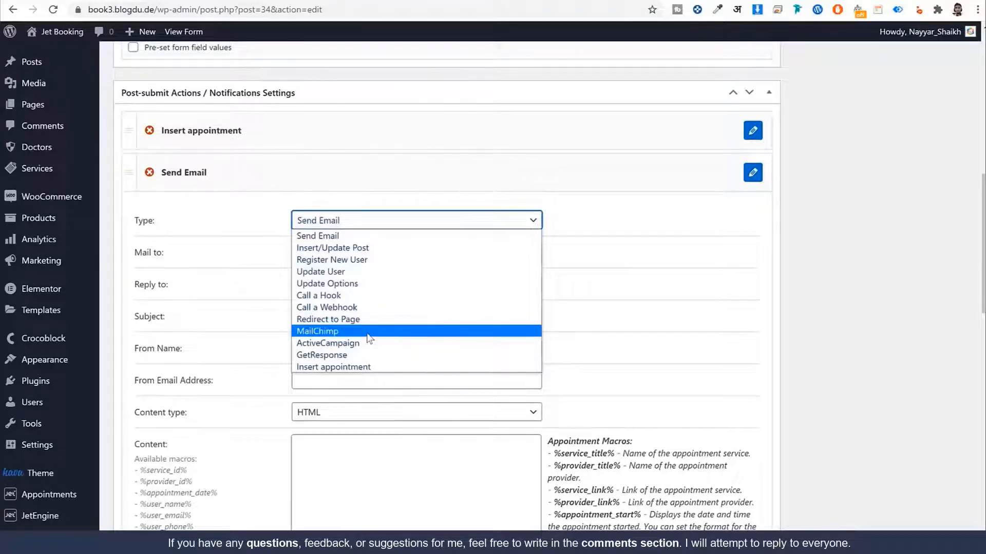
left_click(366, 236)
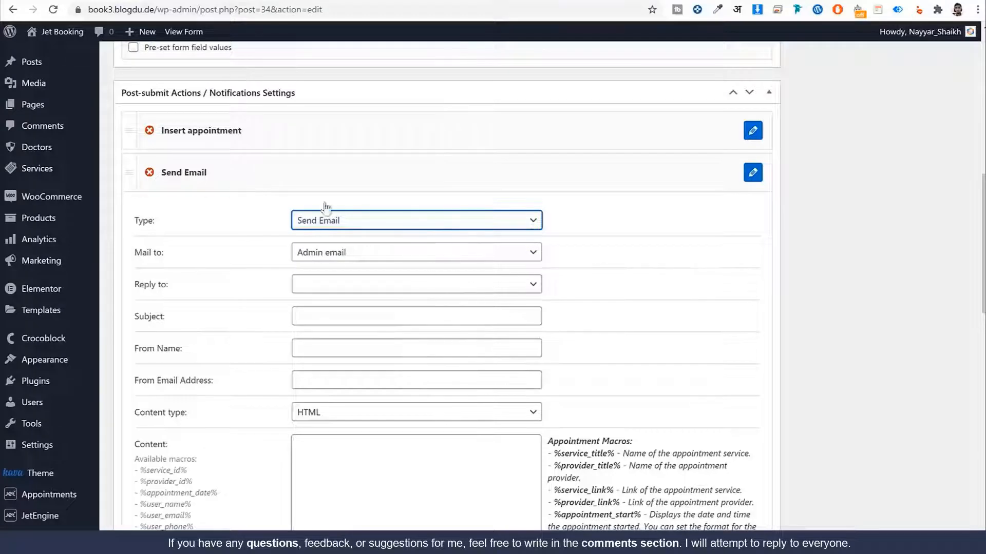
scroll(470, 344, "up", 2)
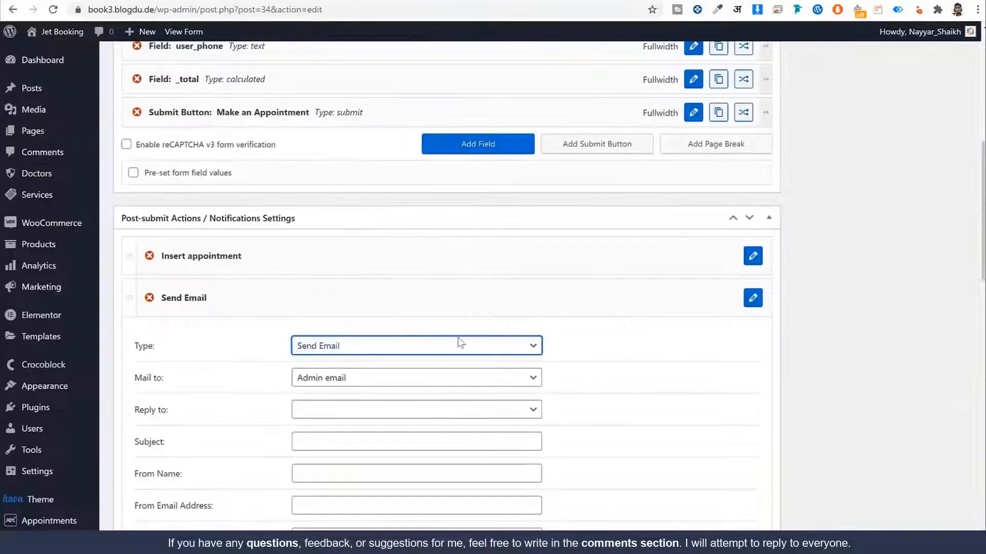
Step: Send the email to 'Email from submitted form field', using the user_email field
scroll(460, 341, "down", 2)
left_click(336, 258)
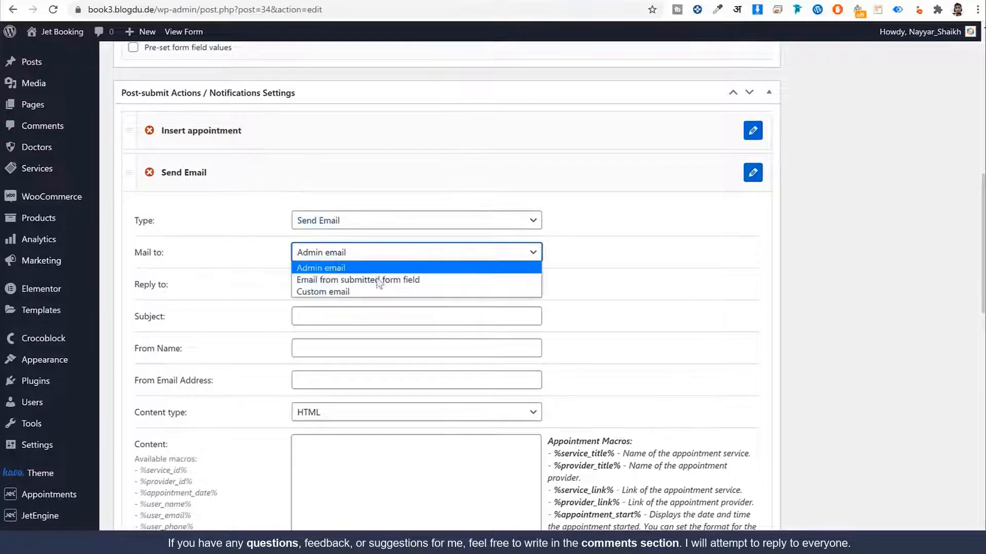
left_click(379, 282)
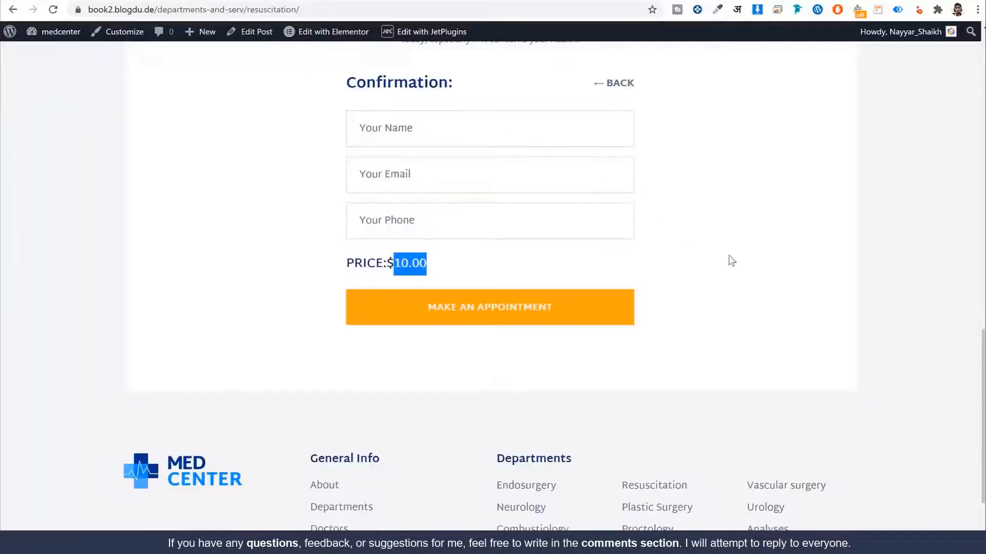
left_click(731, 261)
scroll(808, 269, "up", 1)
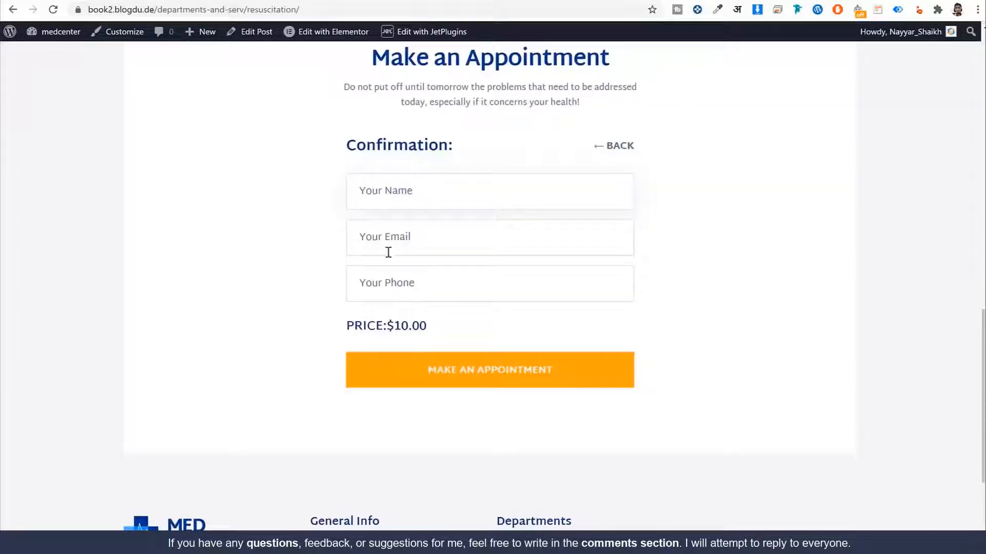
left_click(444, 236)
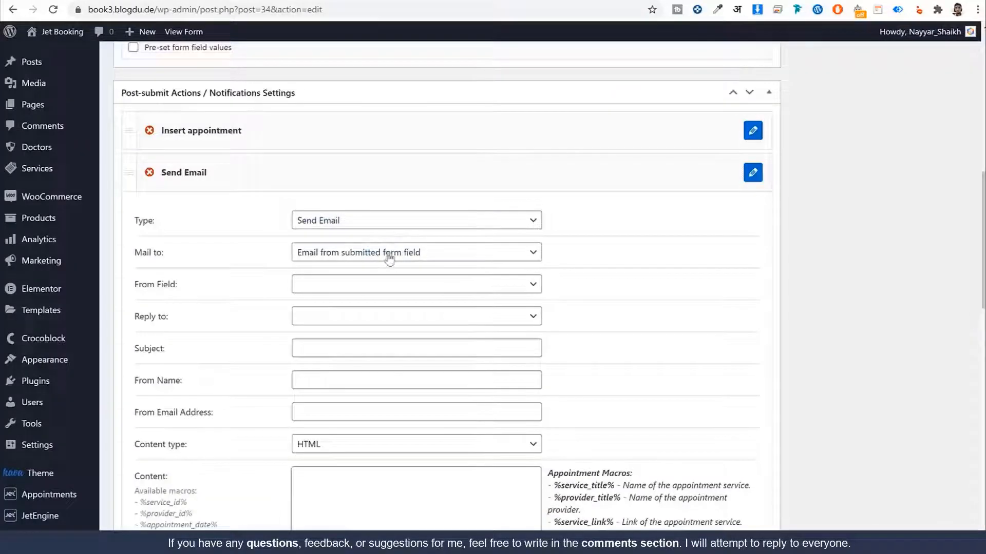
scroll(339, 256, "down", 1)
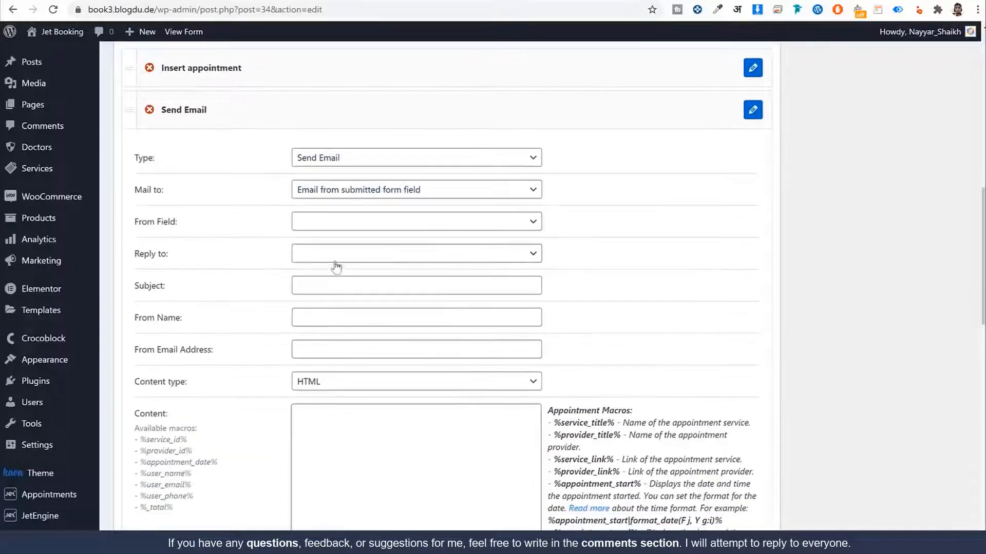
left_click(309, 225)
left_click(362, 286)
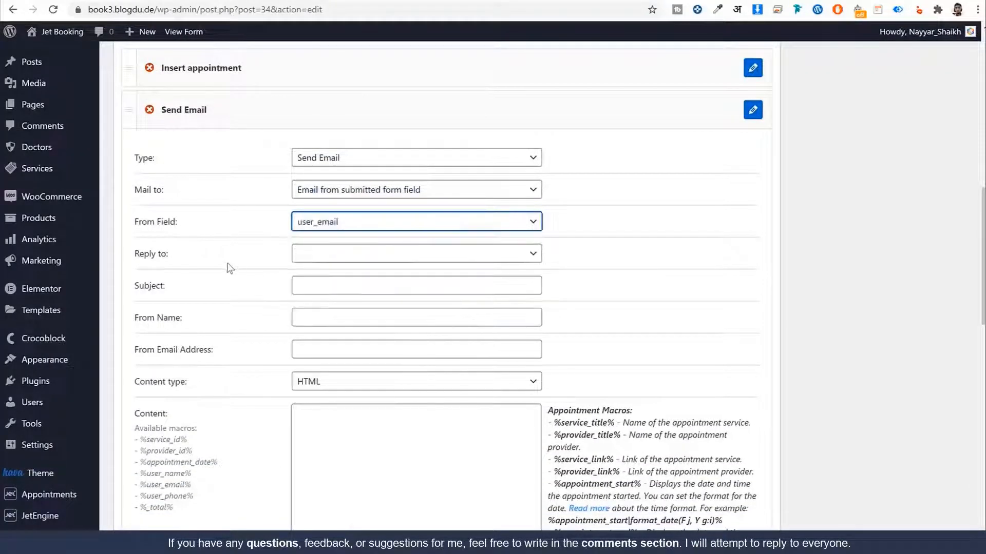
Step: Set the sender name to 'Jet Booking' and enter the sender e-mail address
left_click(349, 286)
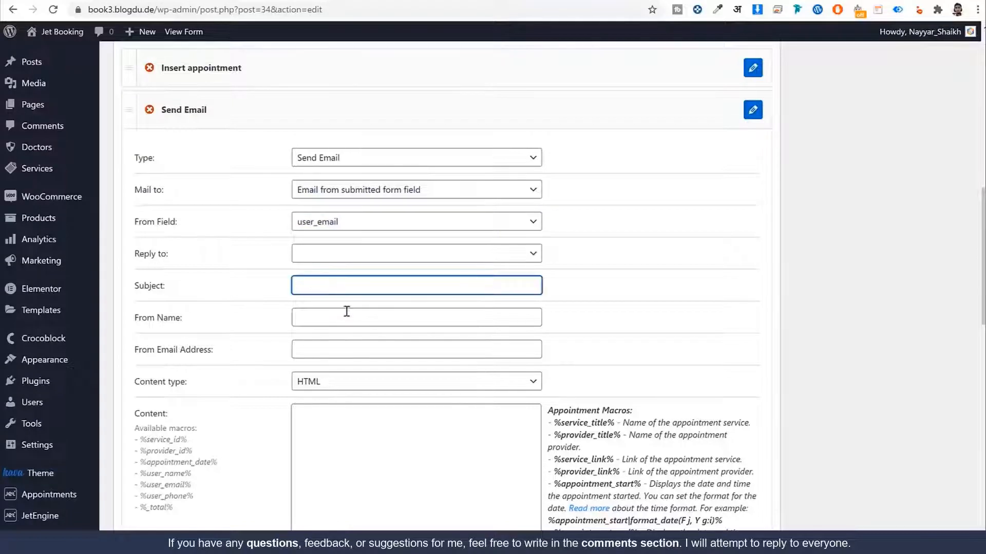
left_click(348, 322)
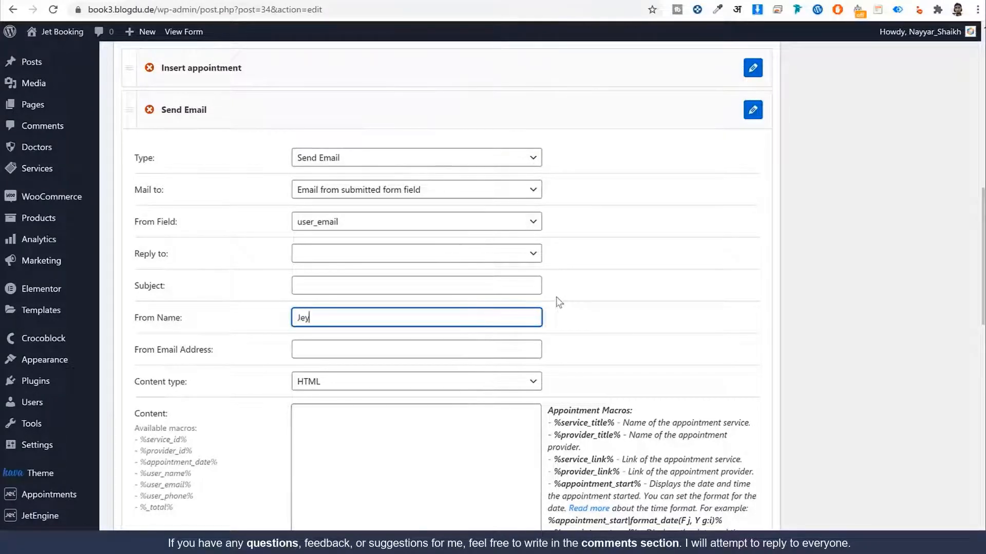
type("oking")
key("Tab")
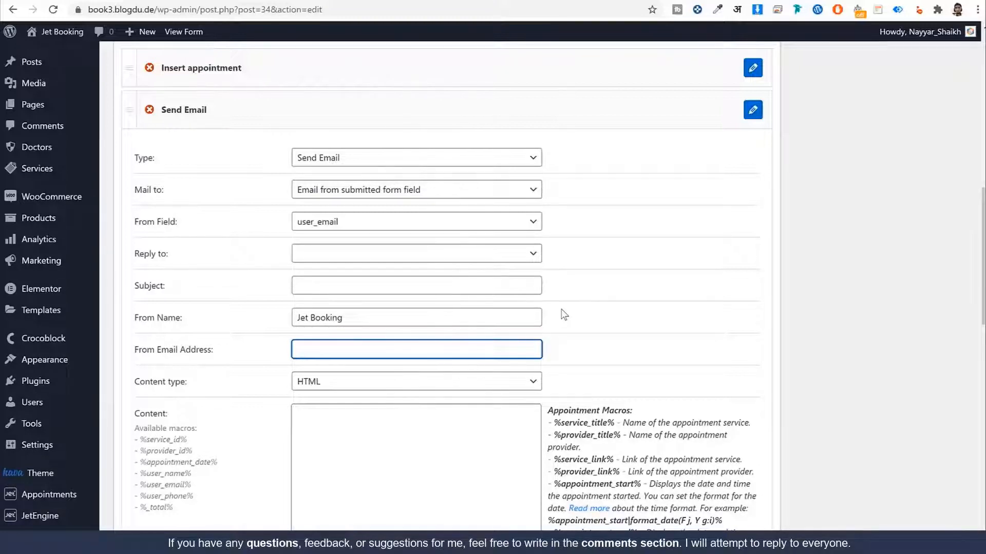
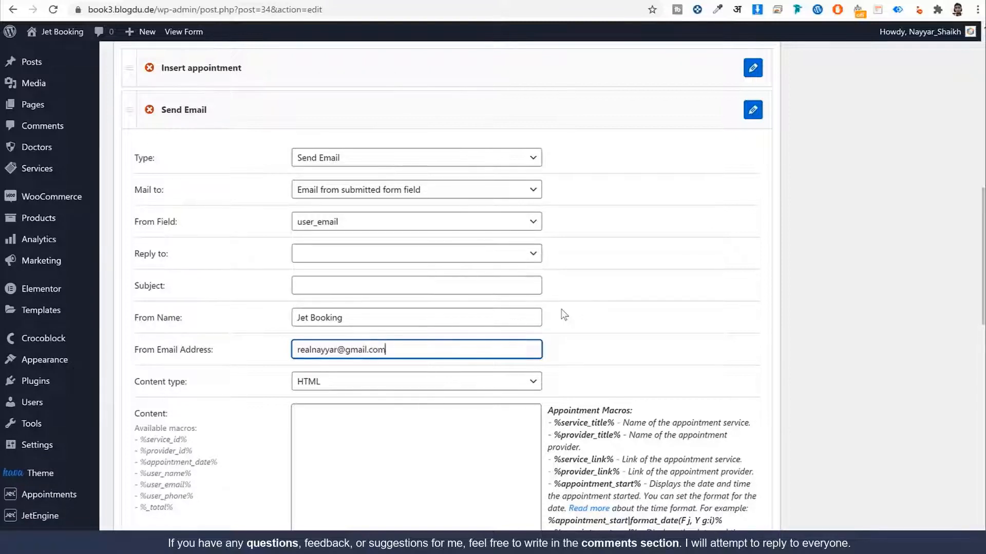
scroll(557, 316, "down", 4)
left_click(371, 275)
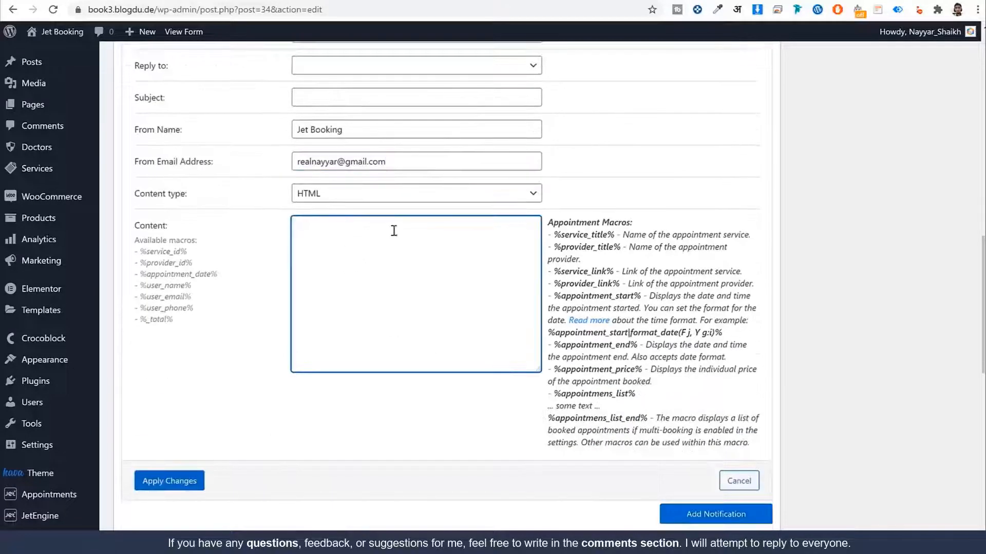
Step: Write the greeting 'Hi %user_name%' and the line 'You have suce..... Here are the details:'
type("Hi")
left_click_drag(192, 286, 145, 292)
key("ctrl+c")
left_click(324, 229)
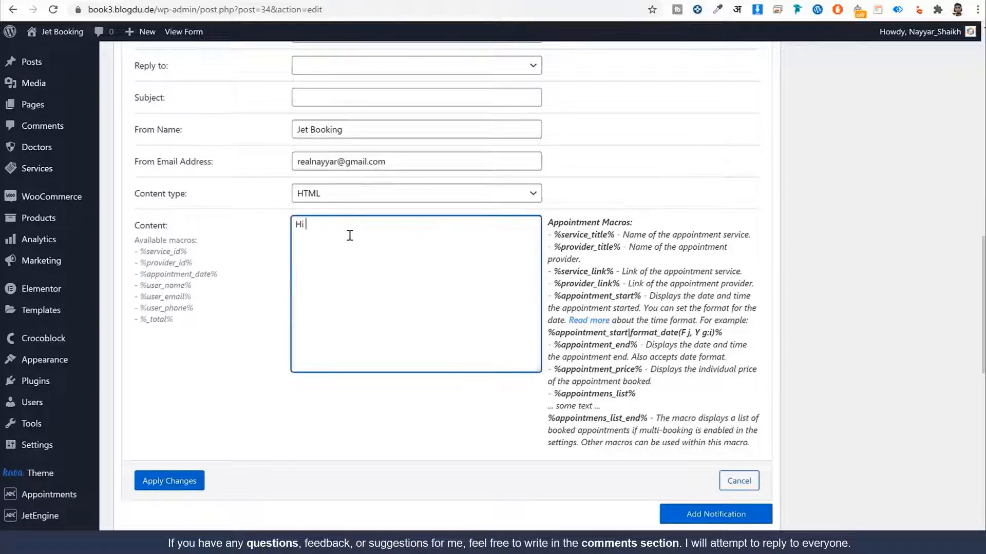
key("ctrl+v")
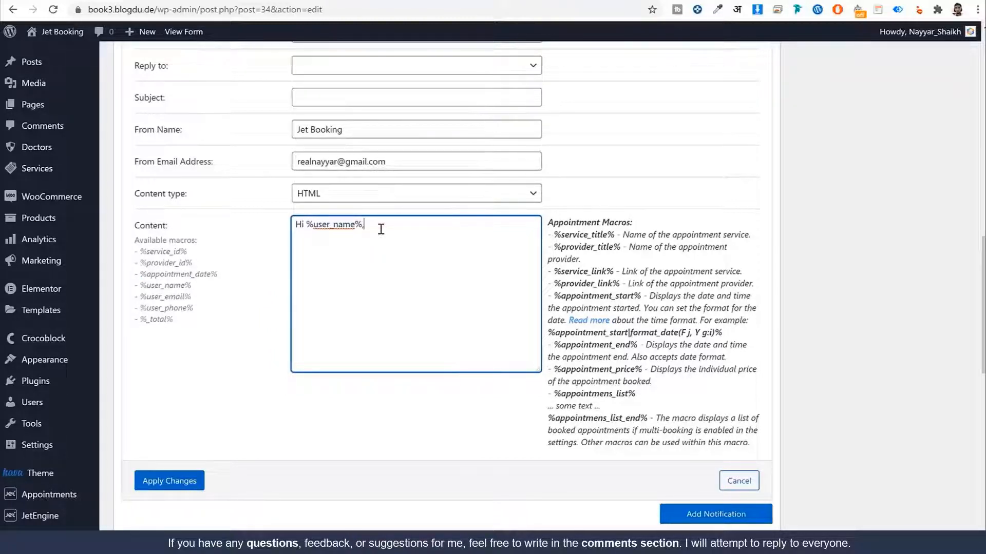
key("Return")
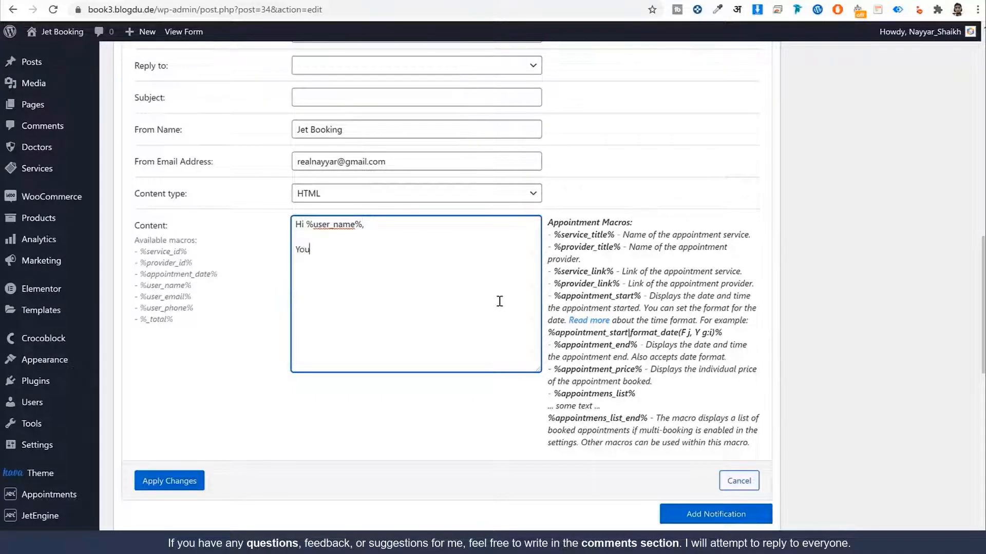
type("You have suce..... Here are the details:")
key("Return")
key("Return")
Step: Add 'Service: %service_title%' and 'Doctor: %provider_title%' lines using copied macros
type("Service:")
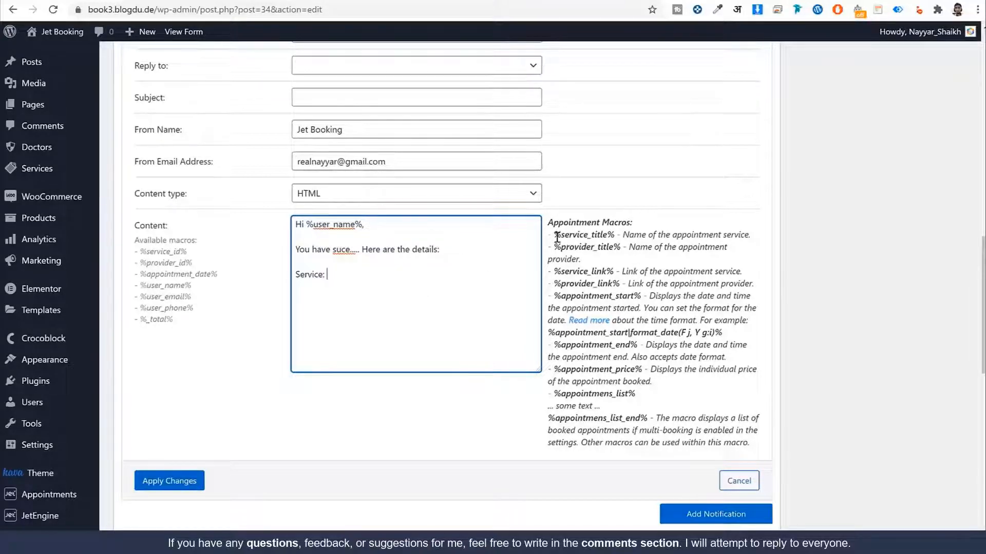
left_click_drag(553, 234, 617, 236)
key("ctrl+c")
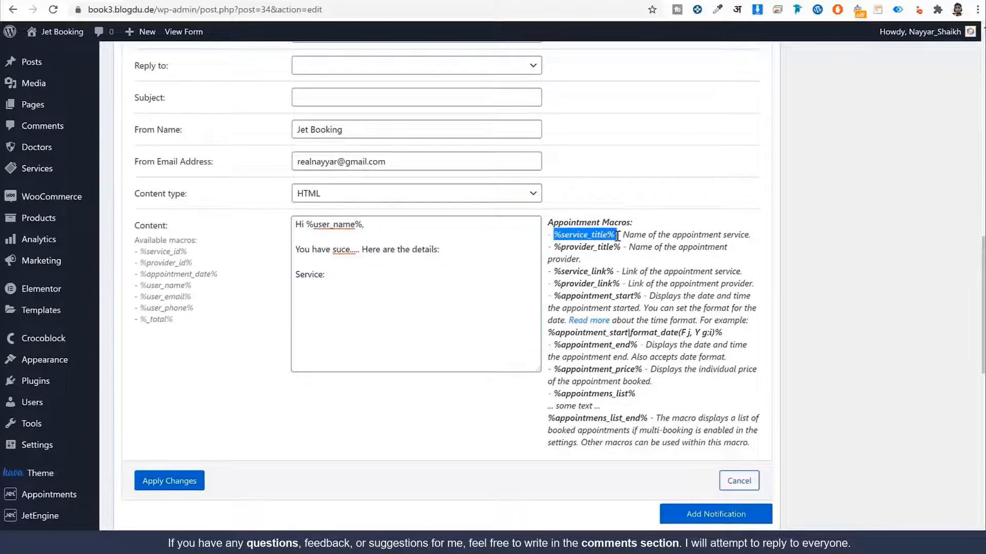
left_click(361, 284)
key("ctrl+v")
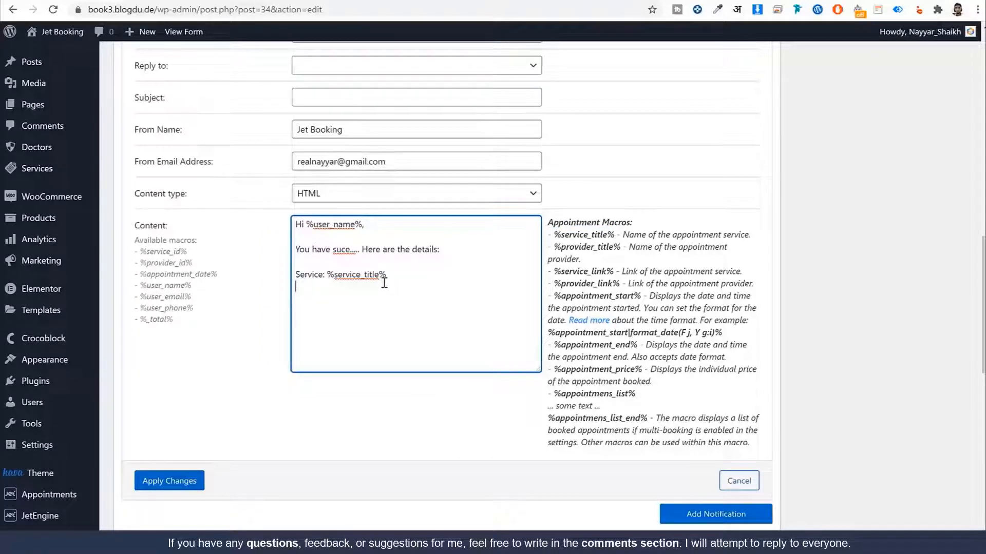
type("Doctor:")
left_click_drag(622, 248, 557, 250)
left_click(387, 286)
key("ctrl+v")
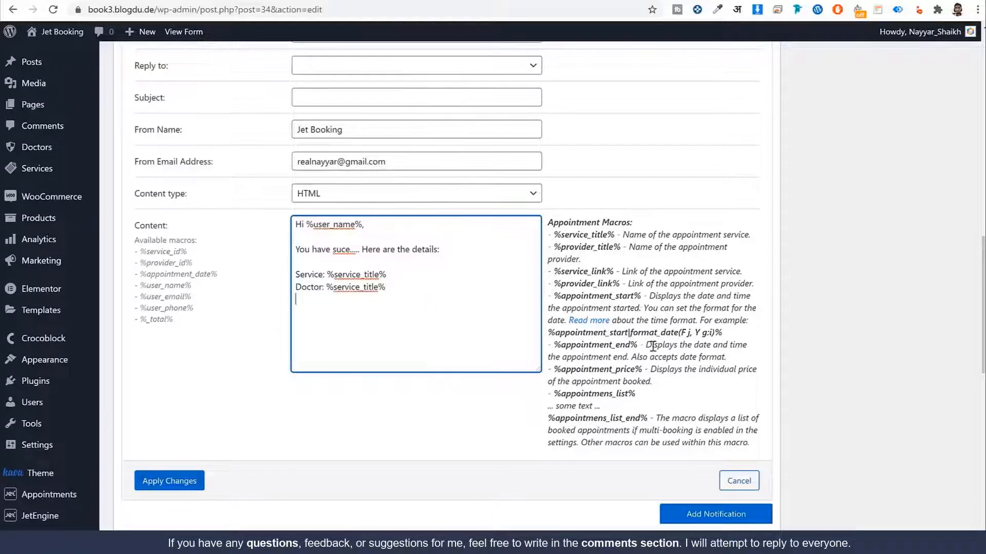
Step: Add the appointment start line and 'Ends: %appointment_end%' with pasted macros
left_click_drag(549, 332, 641, 348)
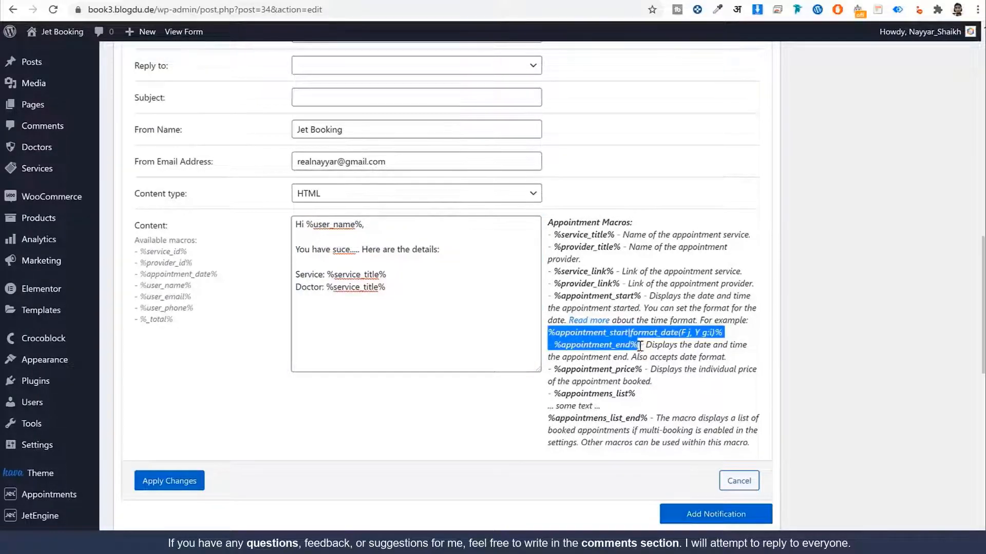
left_click_drag(641, 346, 729, 339)
key("ctrl+c")
left_click(328, 304)
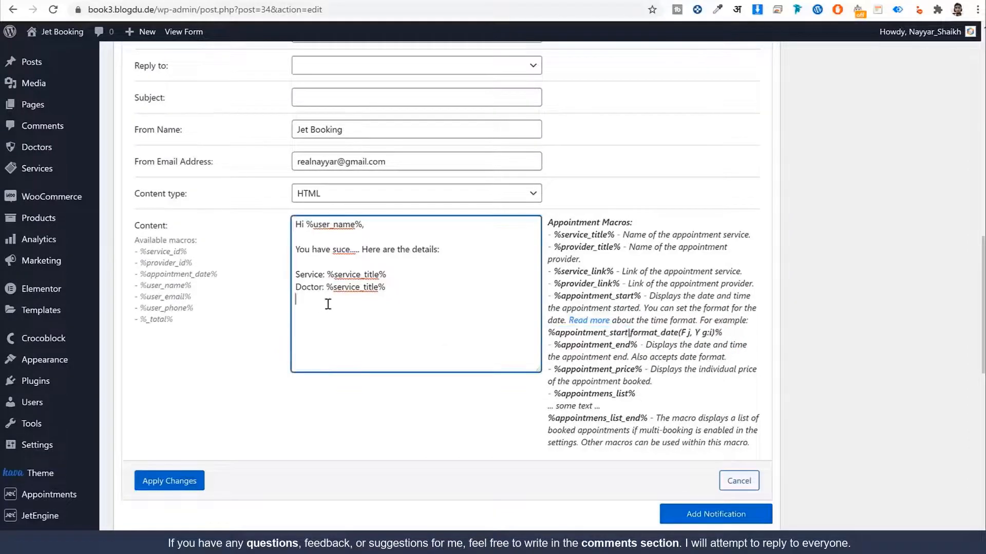
type("Appointm")
key("ctrl+v")
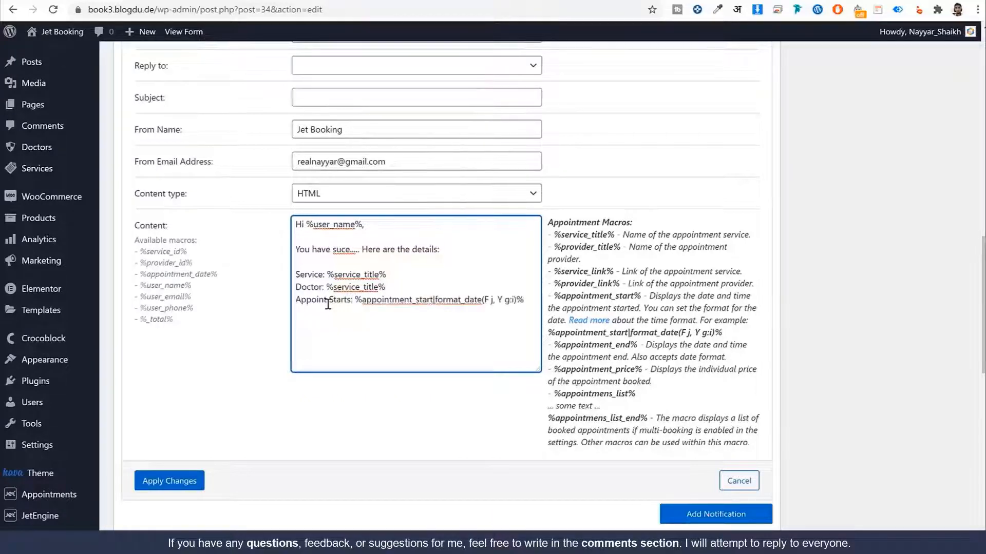
key("Return")
left_click_drag(553, 345, 637, 347)
key("ctrl+c")
left_click(336, 317)
type("Ends:")
key("ctrl+v")
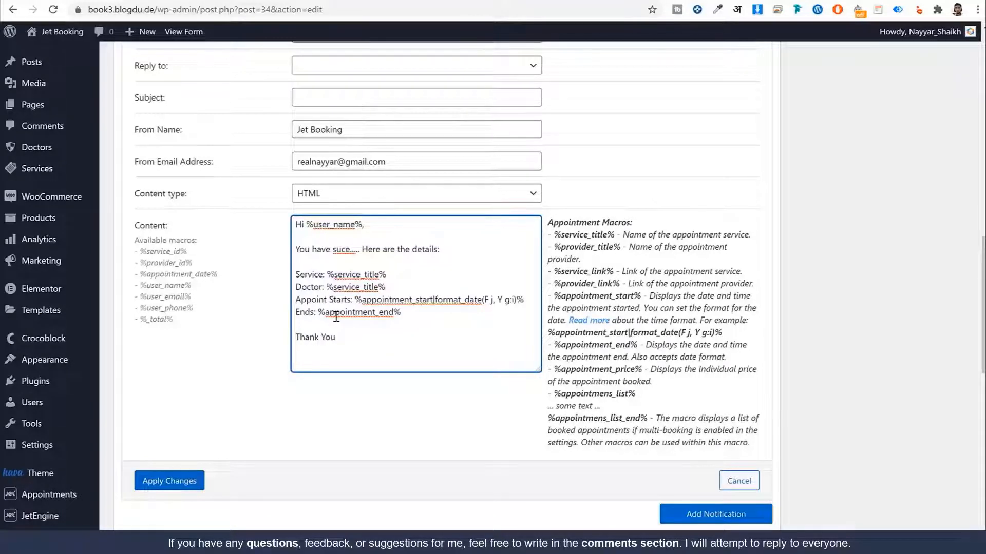
Step: Save the Single Service Booking Form with its email notification
scroll(658, 421, "down", 3)
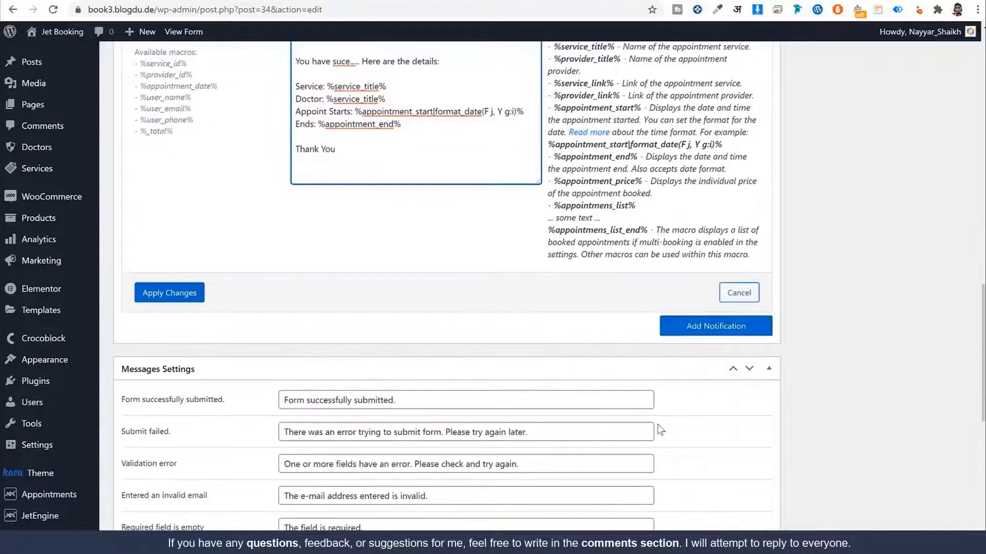
scroll(316, 355, "up", 3)
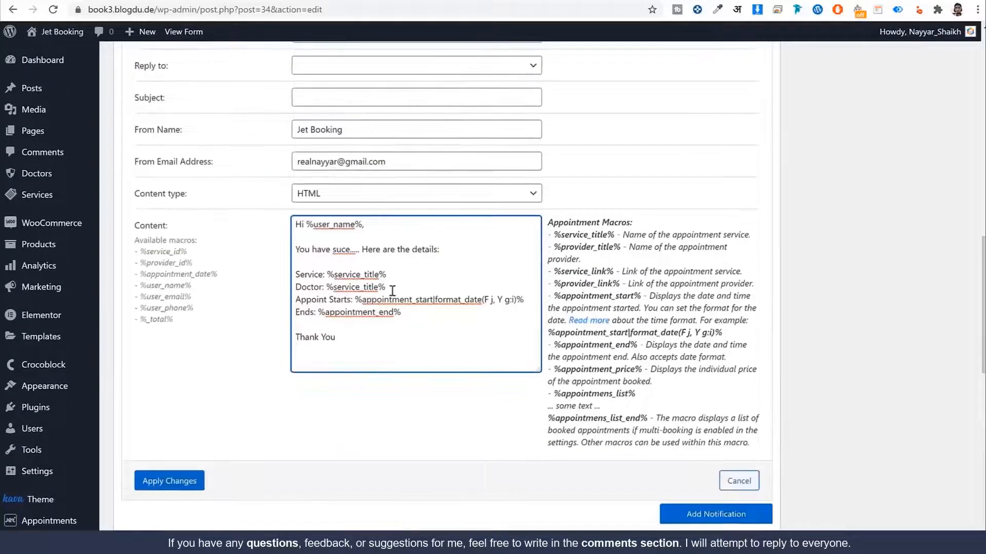
scroll(393, 334, "up", 5)
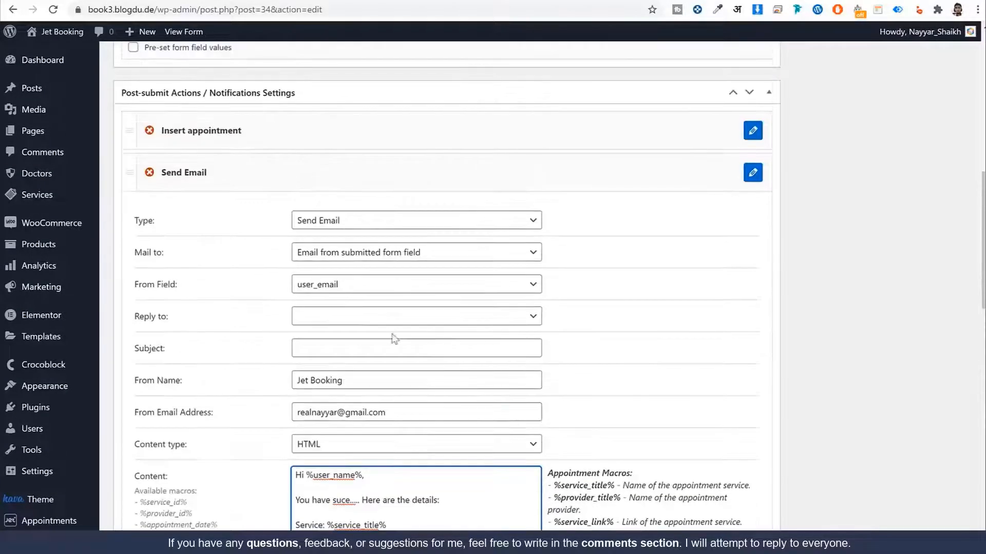
scroll(359, 318, "down", 10)
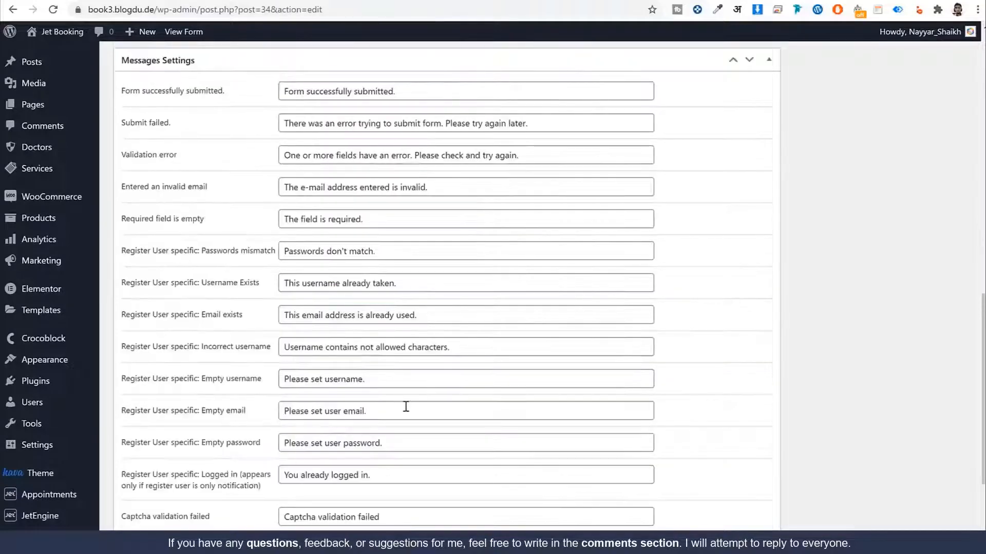
scroll(406, 406, "up", 9)
scroll(503, 352, "up", 3)
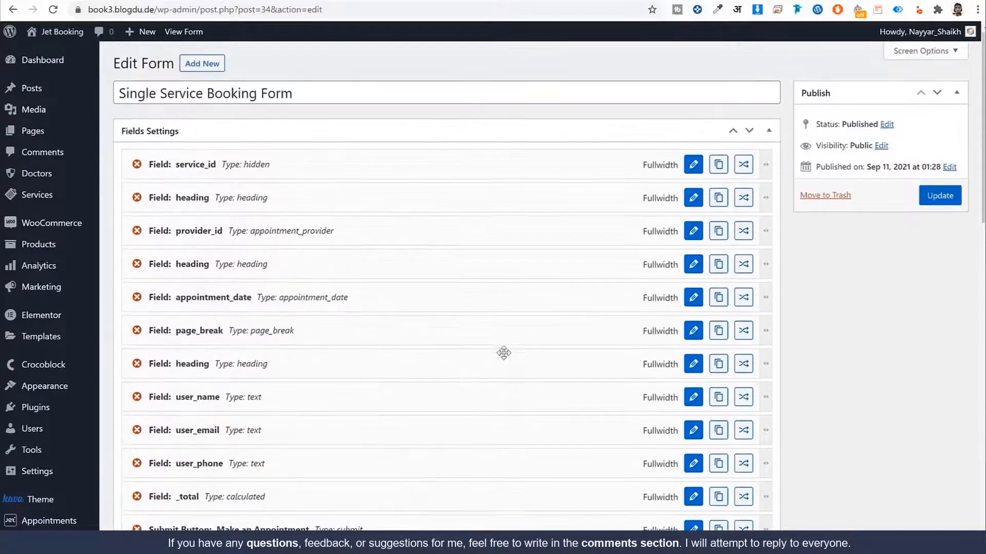
left_click(939, 196)
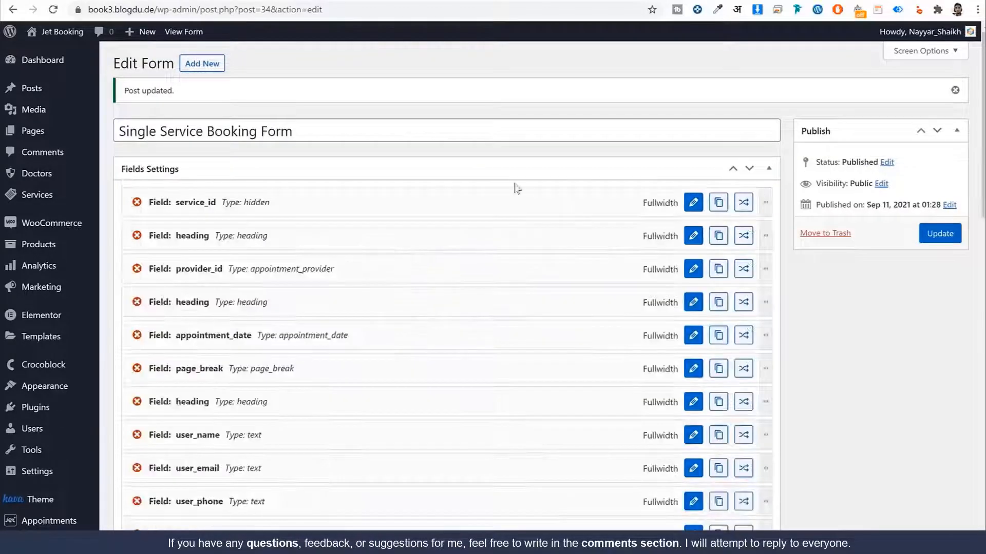
Step: Go to the JetEngine Forms list
scroll(250, 329, "down", 8)
scroll(250, 330, "down", 2)
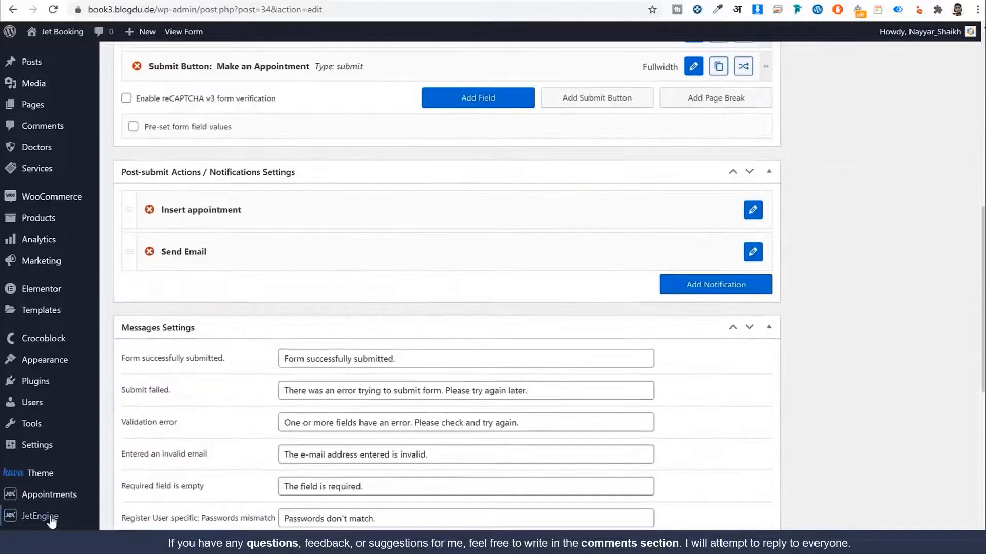
mouse_move(39, 515)
left_click(126, 520)
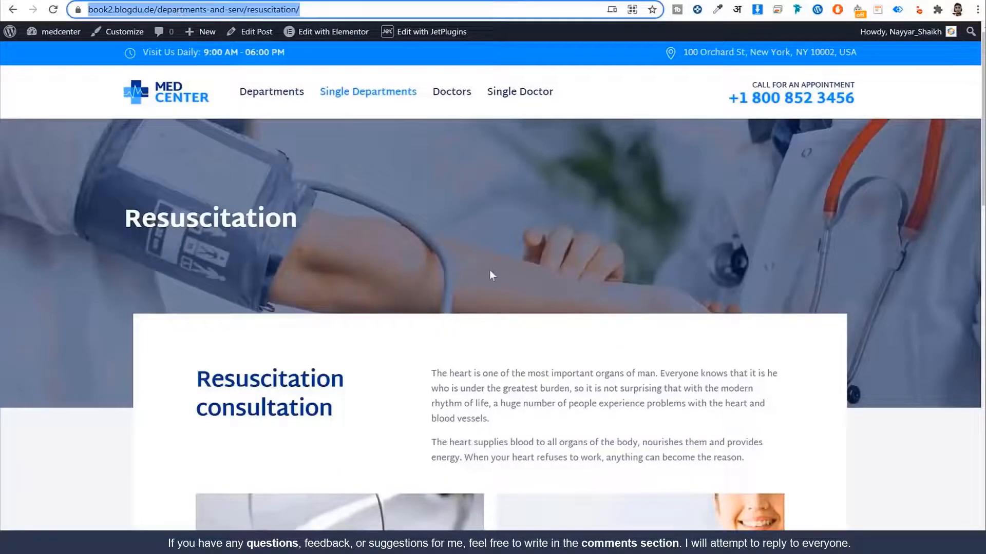
scroll(489, 271, "down", 15)
scroll(465, 376, "up", 15)
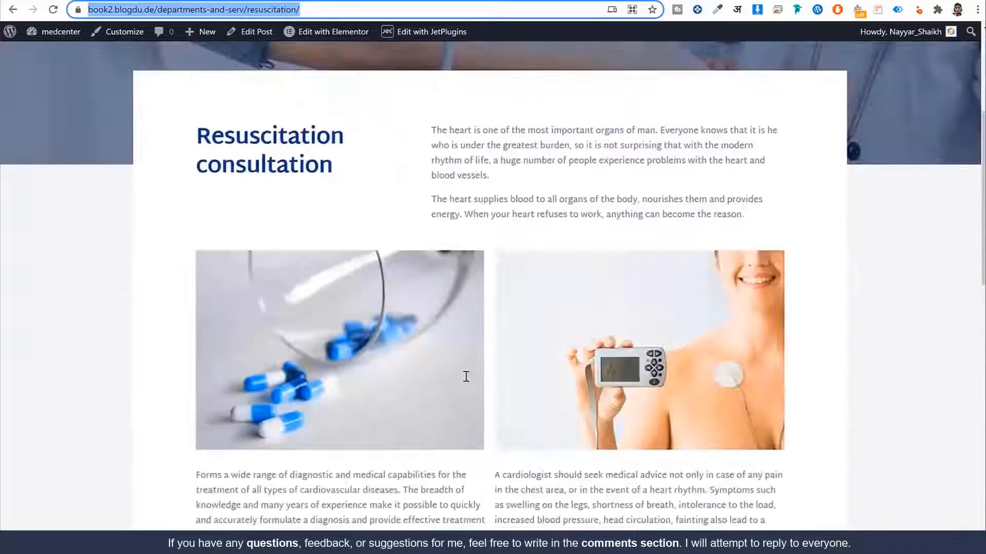
left_click(519, 93)
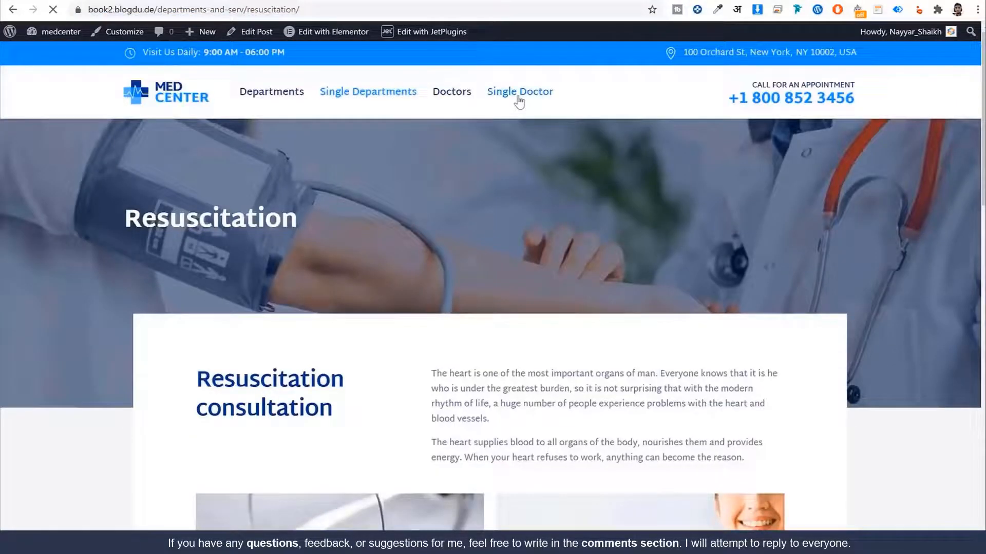
scroll(590, 298, "down", 10)
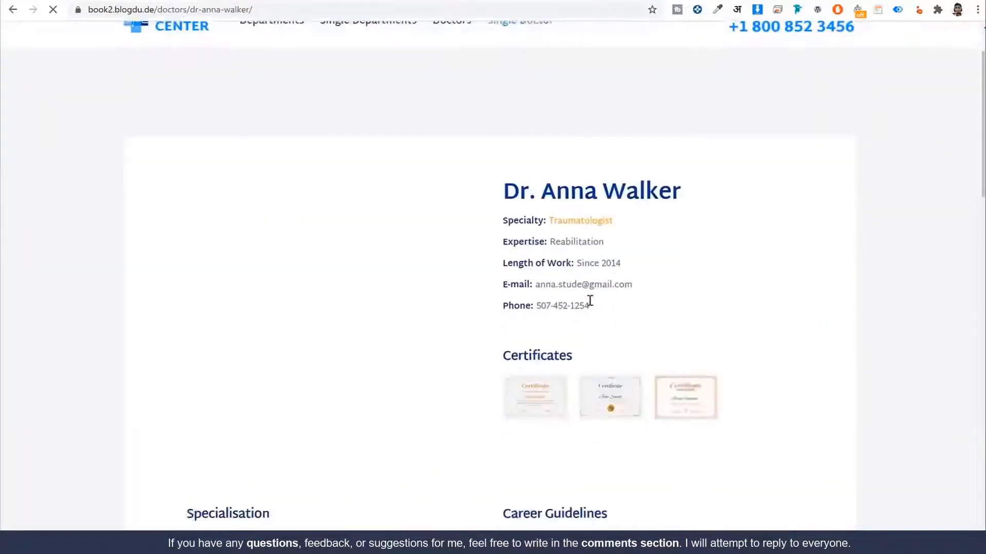
scroll(590, 301, "down", 2)
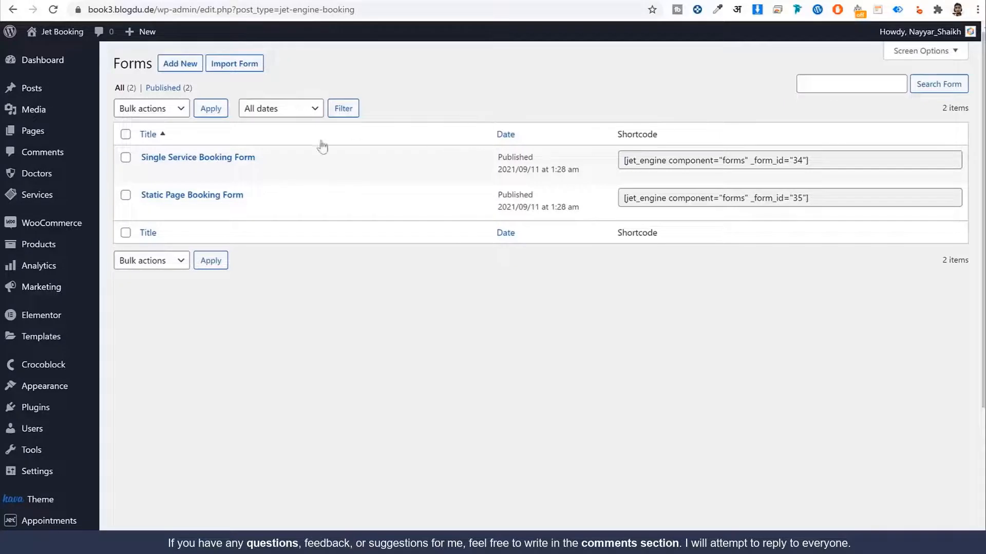
Step: Duplicate the Single Service Booking Form
mouse_move(154, 163)
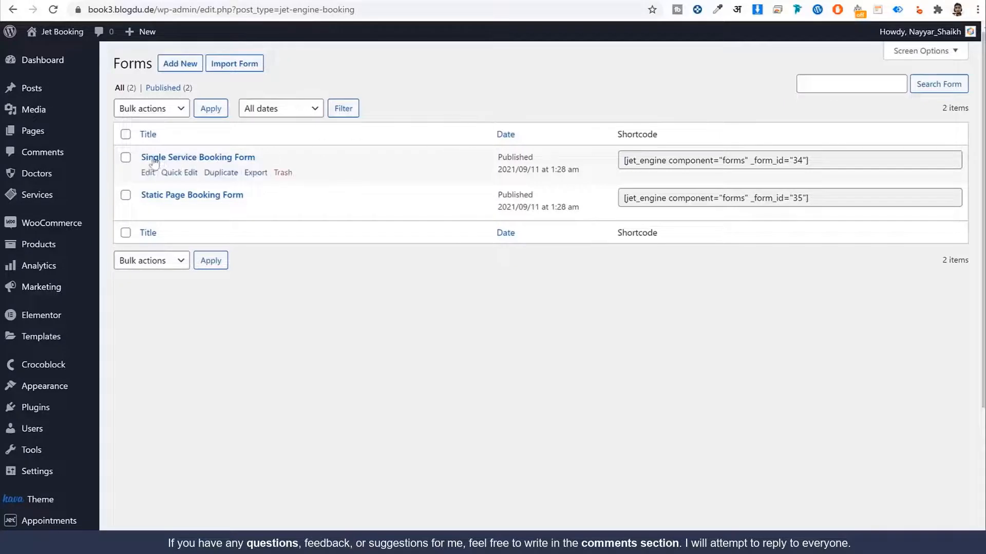
left_click(227, 175)
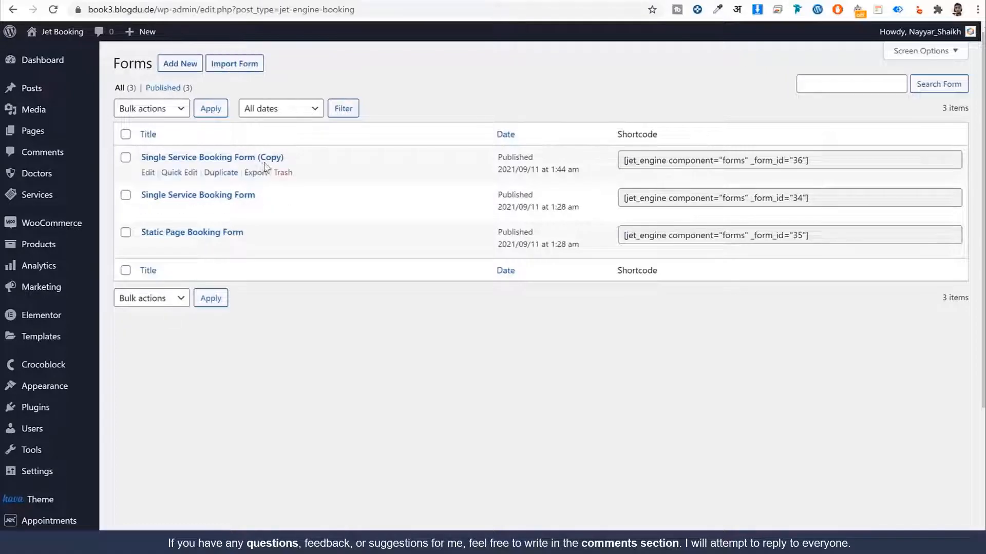
left_click_drag(285, 158, 257, 160)
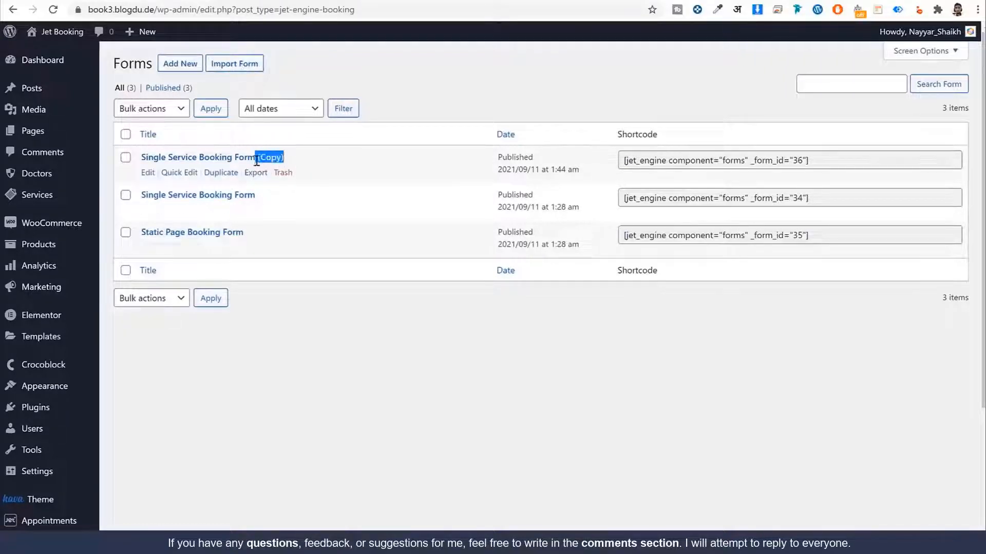
Step: Rename the copy 'Single Doctor Booking Form', dropping '(Copy)', and save it
left_click(147, 173)
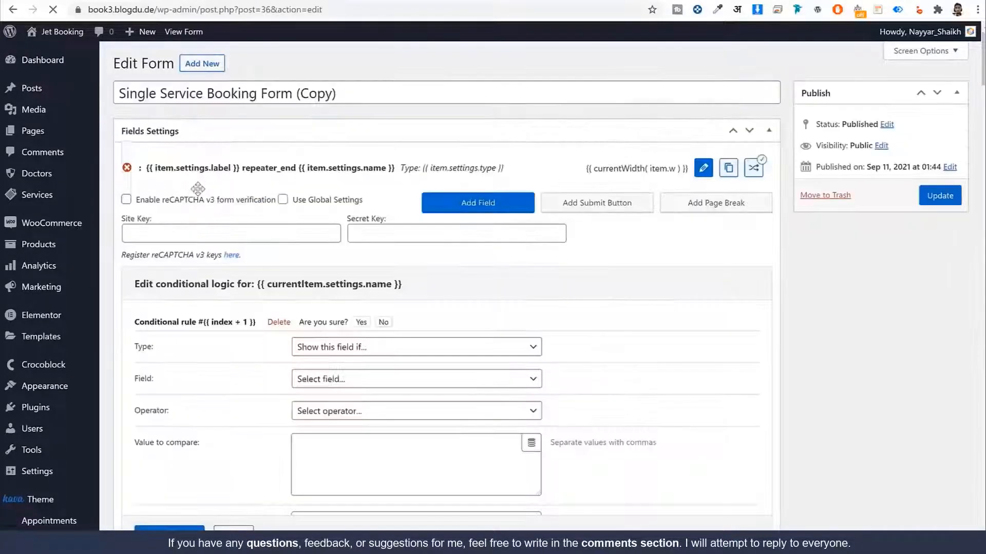
double_click(165, 91)
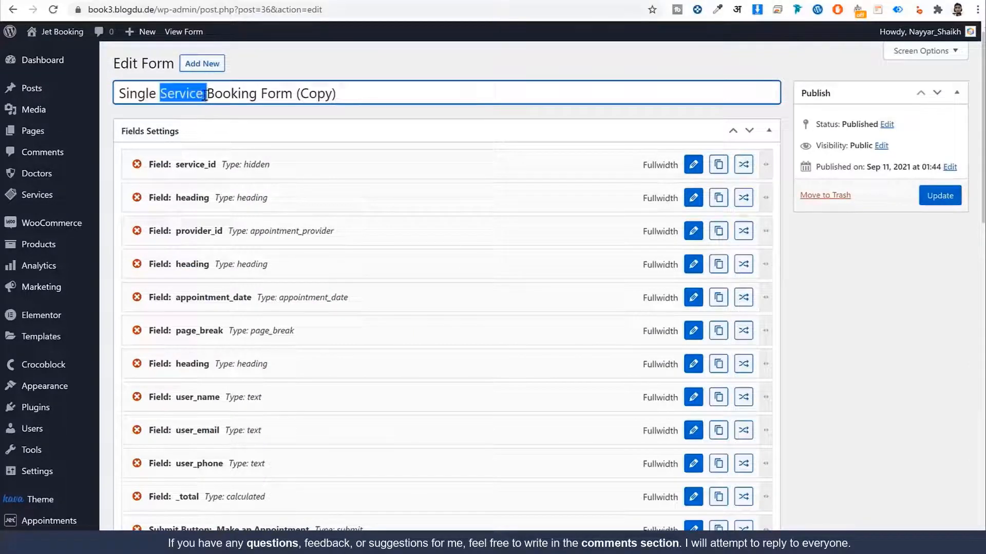
type("Doctor")
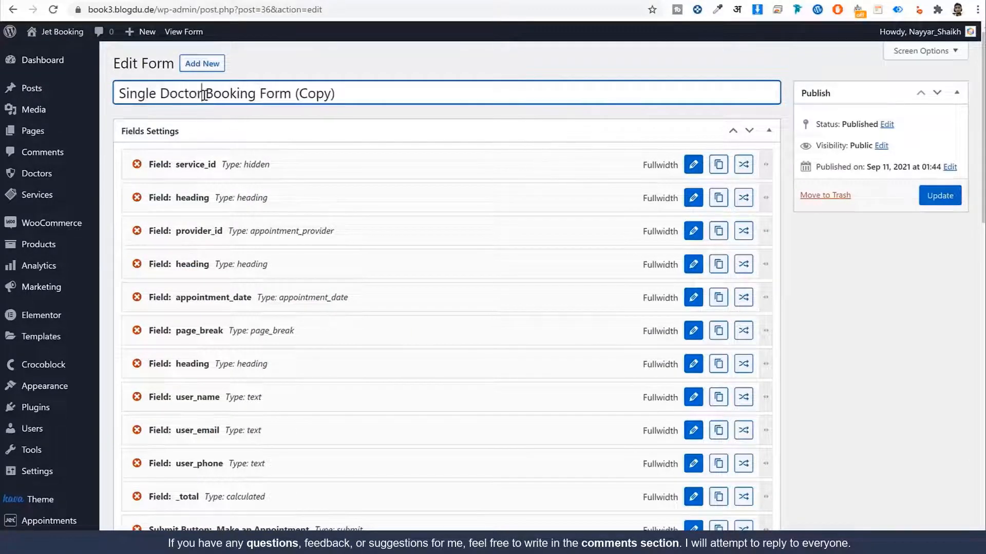
left_click_drag(339, 95, 291, 95)
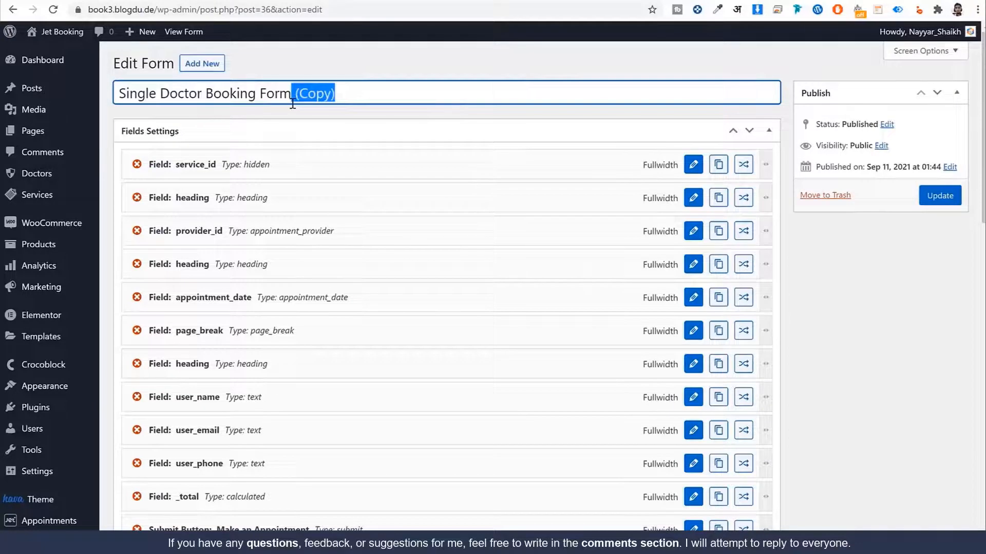
key("BackSpace")
left_click(938, 201)
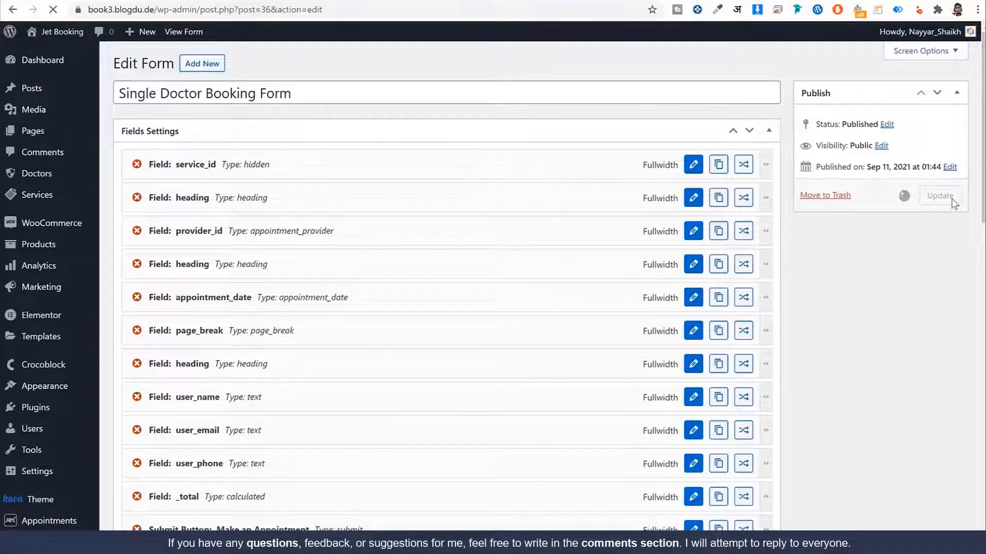
scroll(244, 215, "down", 3)
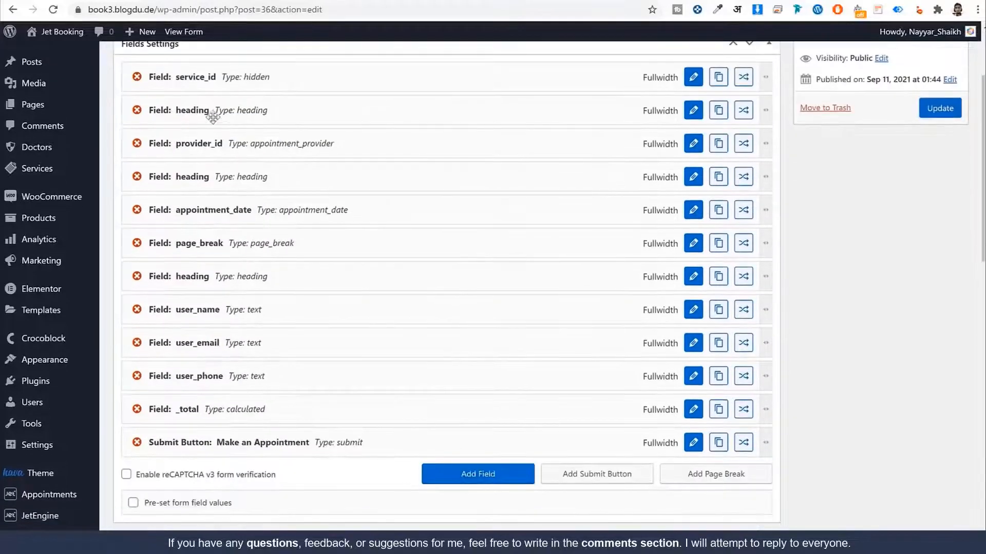
Step: Rename the hidden service_id field to doctor_id
scroll(337, 137, "up", 2)
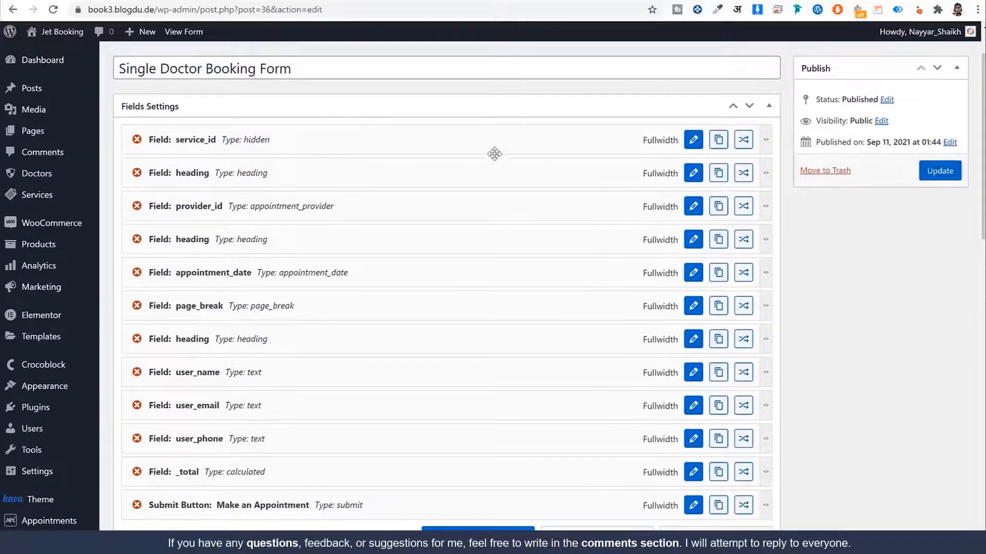
left_click(694, 140)
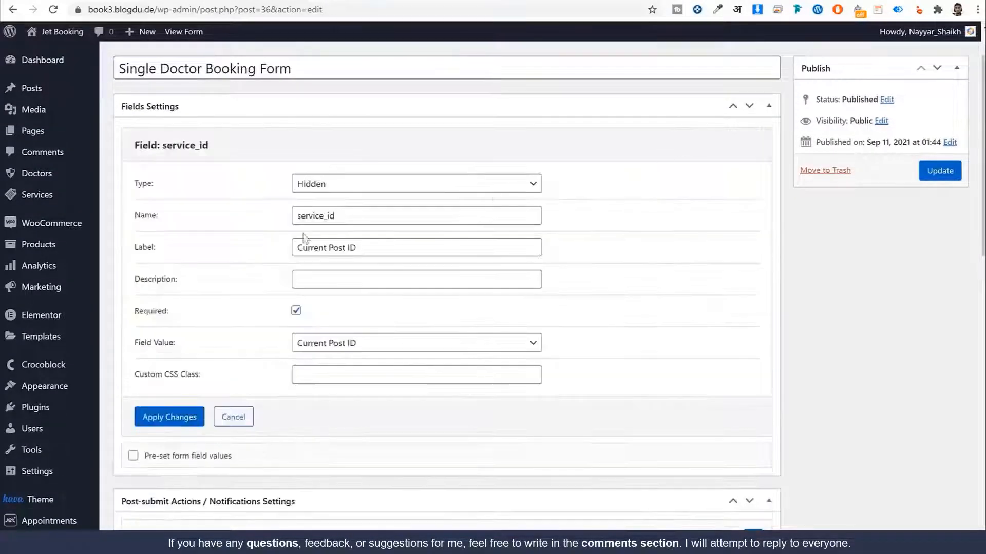
left_click_drag(321, 214, 172, 214)
type("doctor")
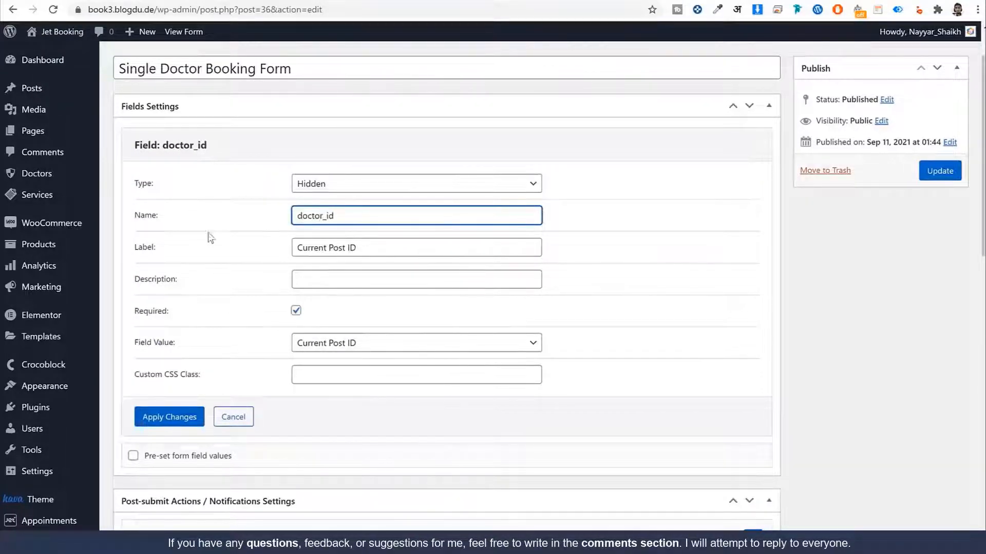
left_click(166, 418)
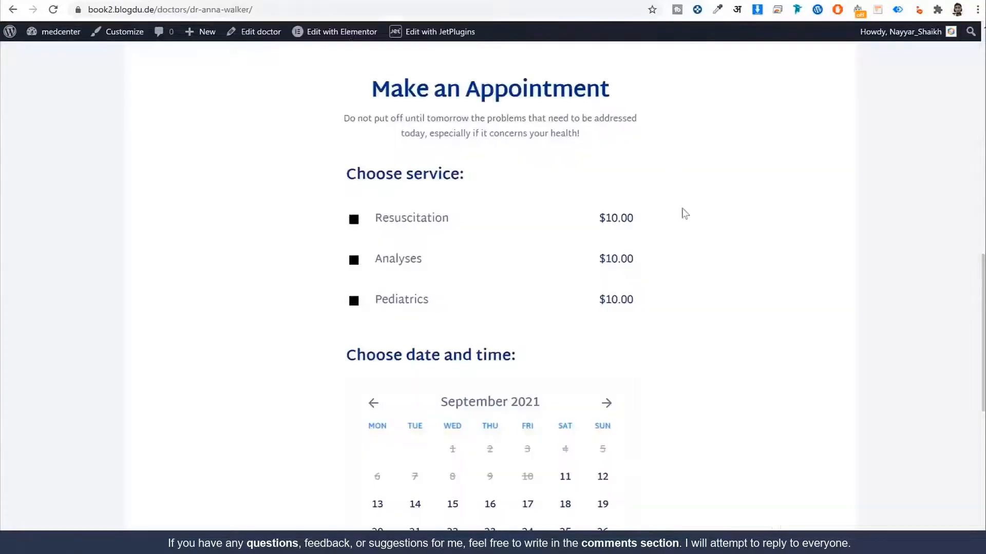
Step: Change the first heading's label from 'Choose a doctor' to 'Choose service'
scroll(698, 283, "up", 5)
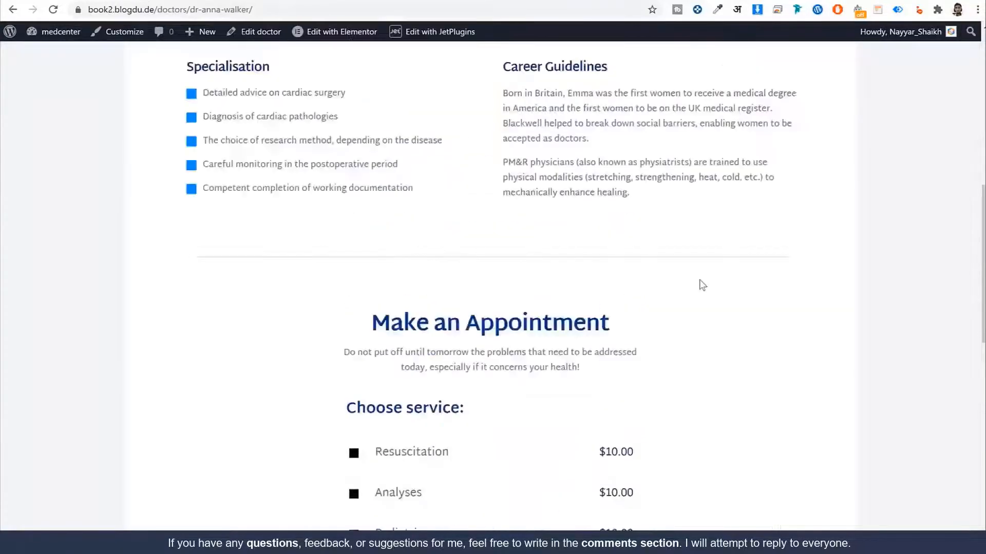
scroll(700, 285, "down", 8)
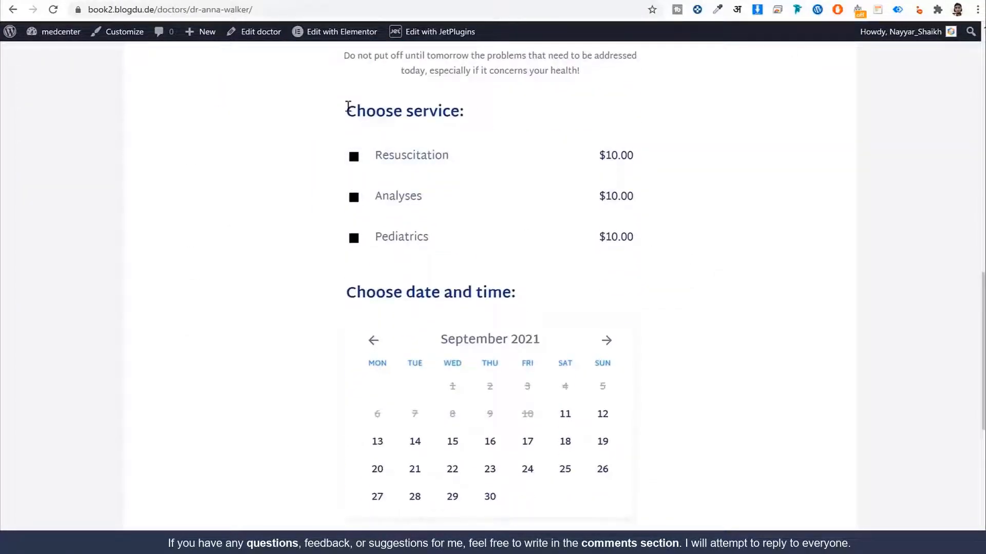
left_click_drag(347, 106, 461, 111)
key("ctrl+c")
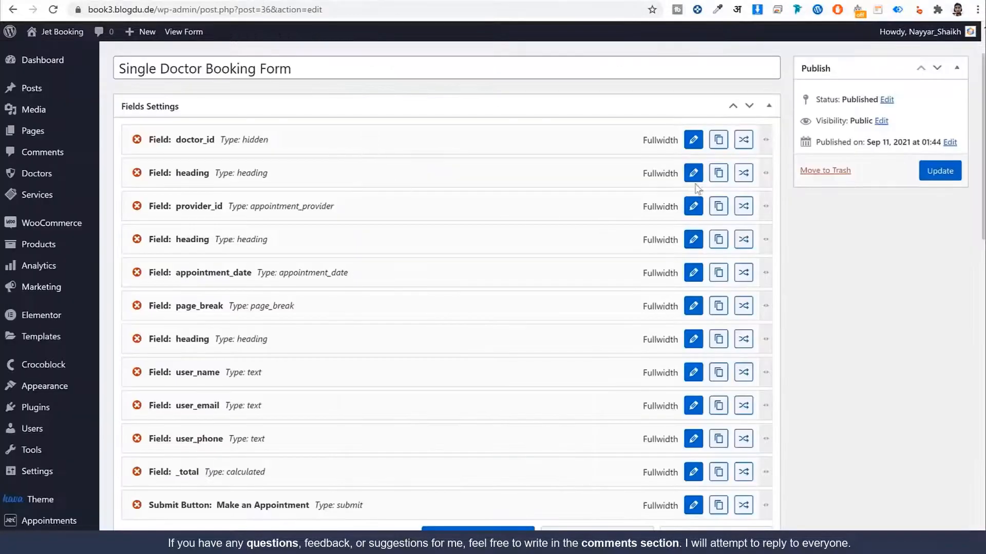
left_click(688, 172)
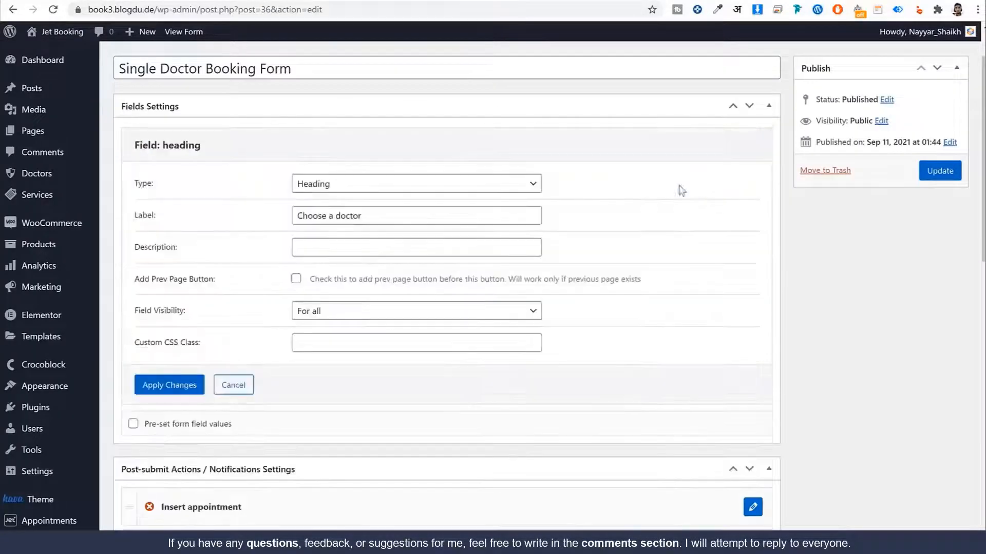
left_click_drag(370, 221, 199, 229)
key("ctrl+v")
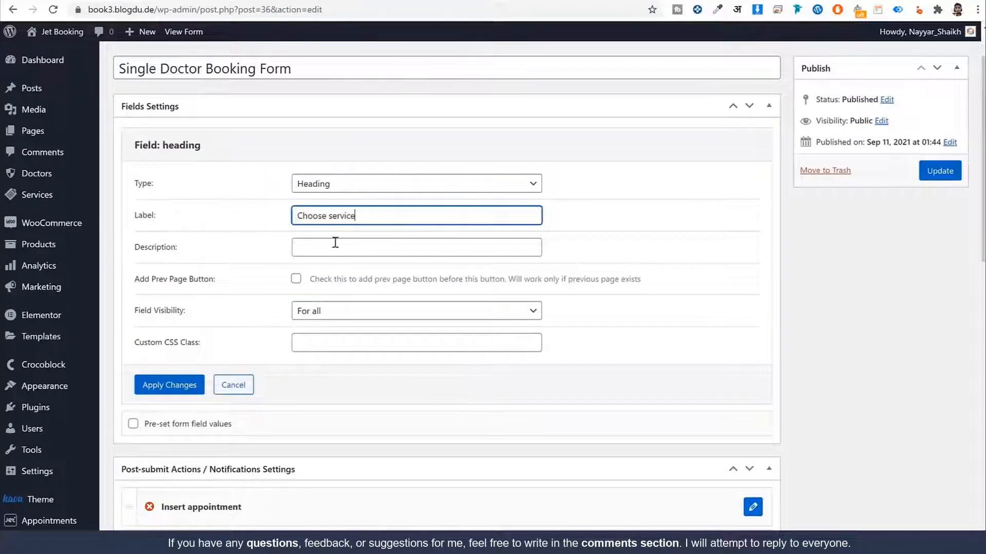
left_click(180, 385)
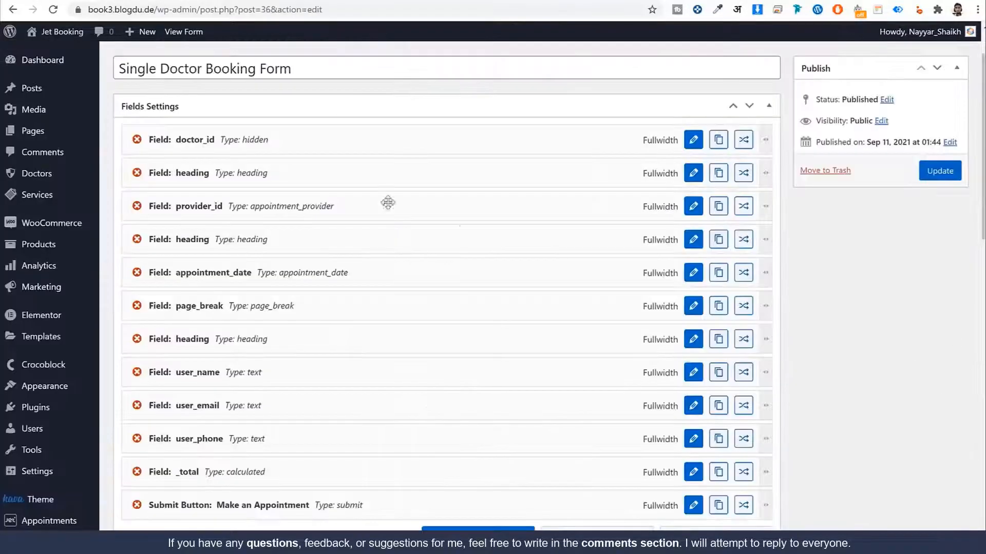
Step: Make the provider_id field a Radio field named services
left_click(693, 210)
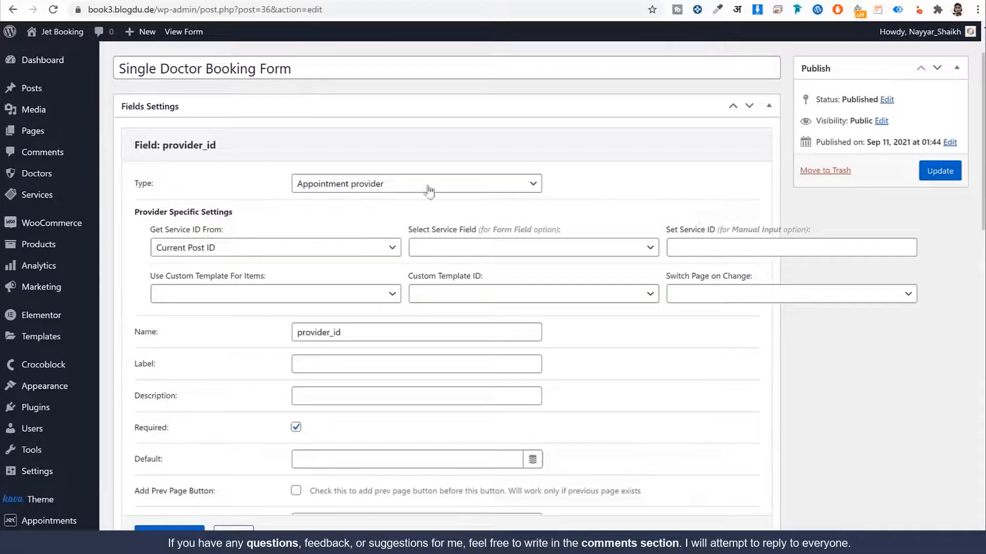
left_click(375, 189)
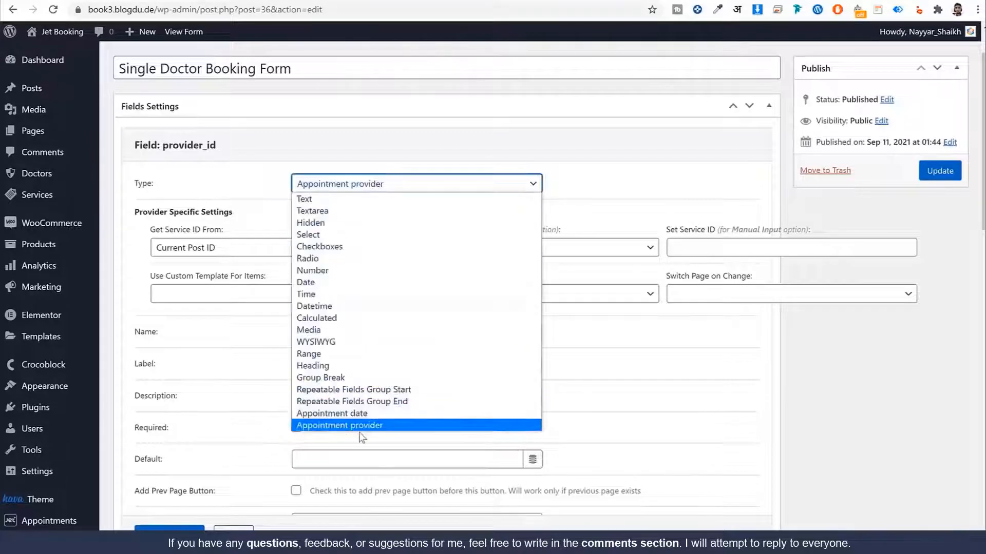
left_click(339, 258)
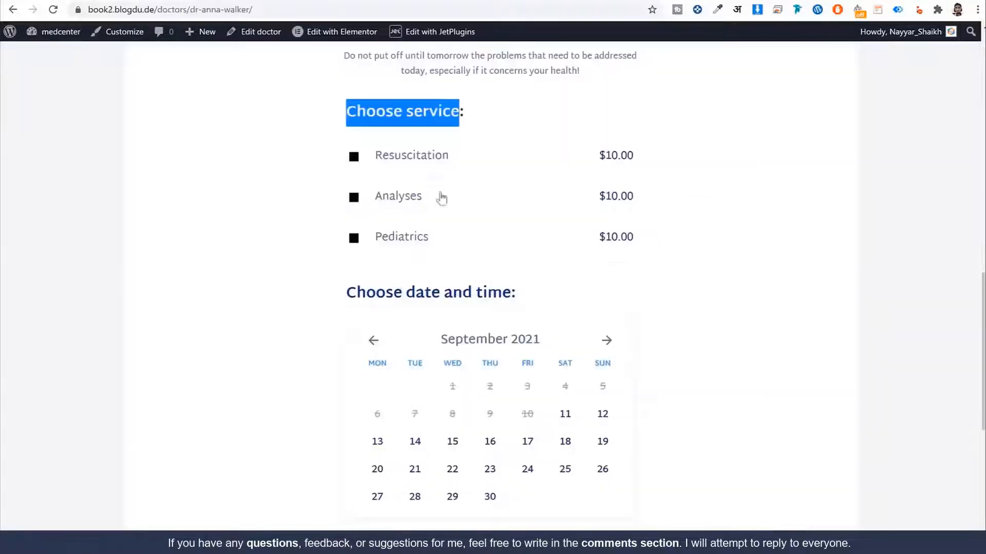
left_click(402, 159)
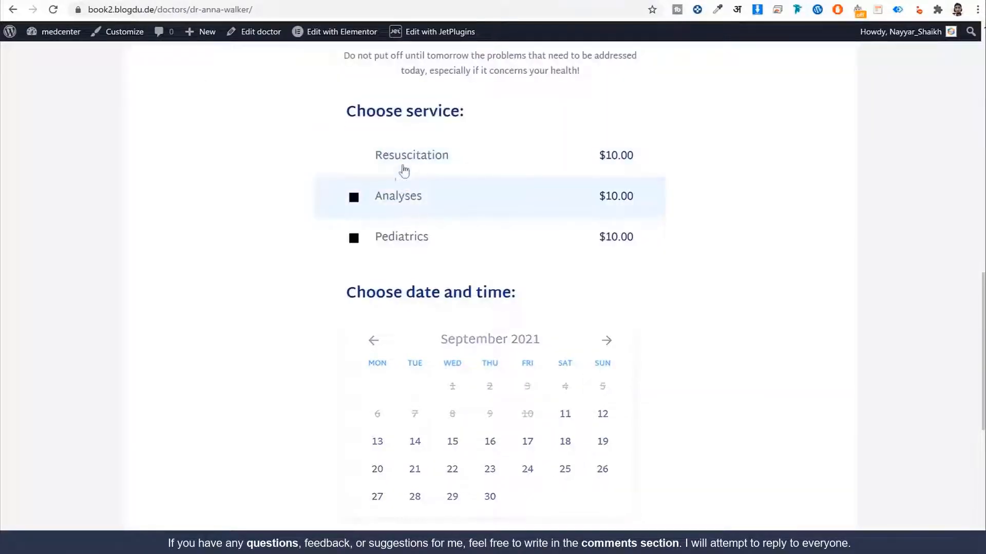
left_click(401, 159)
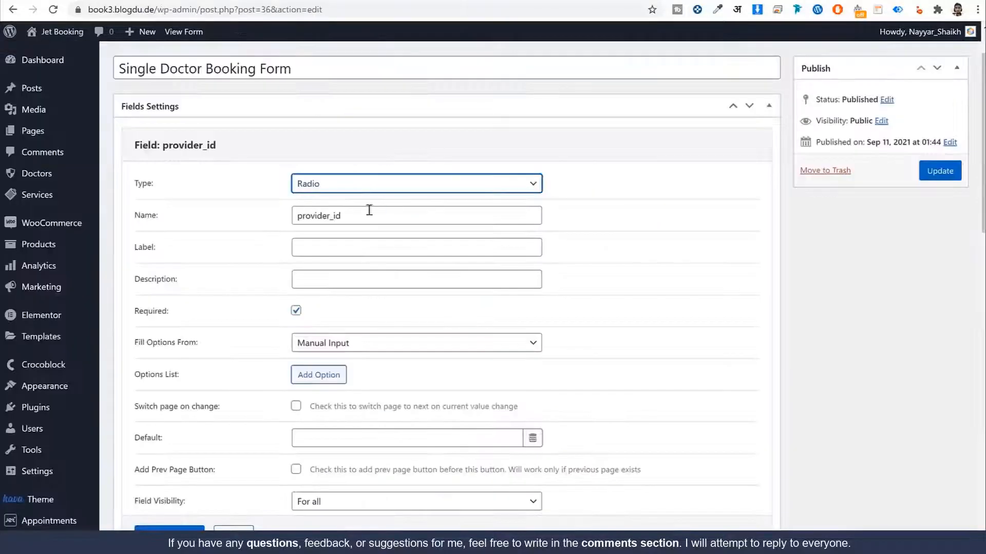
left_click_drag(357, 214, 276, 213)
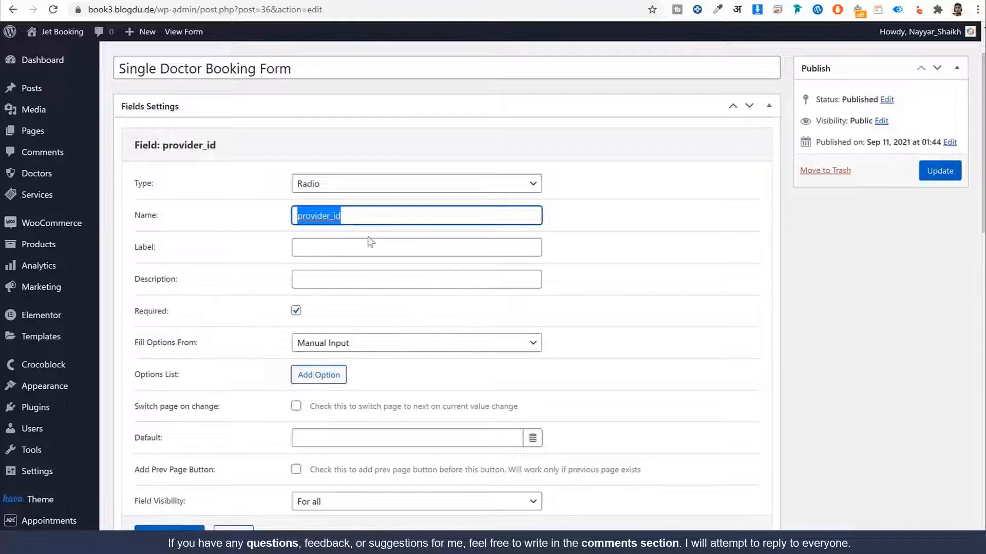
type("se")
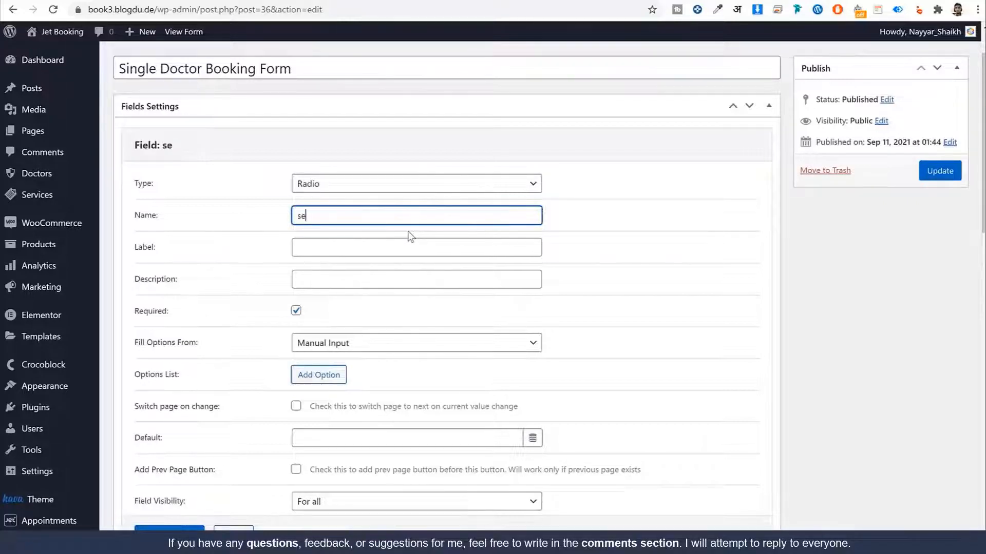
type("rvices")
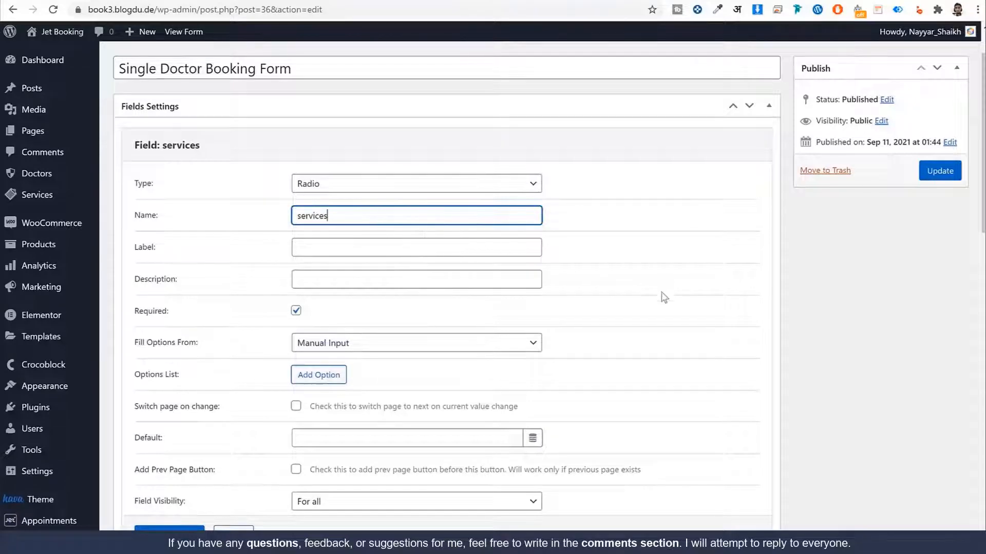
Step: Fill the services radio options from Posts of the Services post type and apply
scroll(663, 298, "down", 3)
left_click(389, 225)
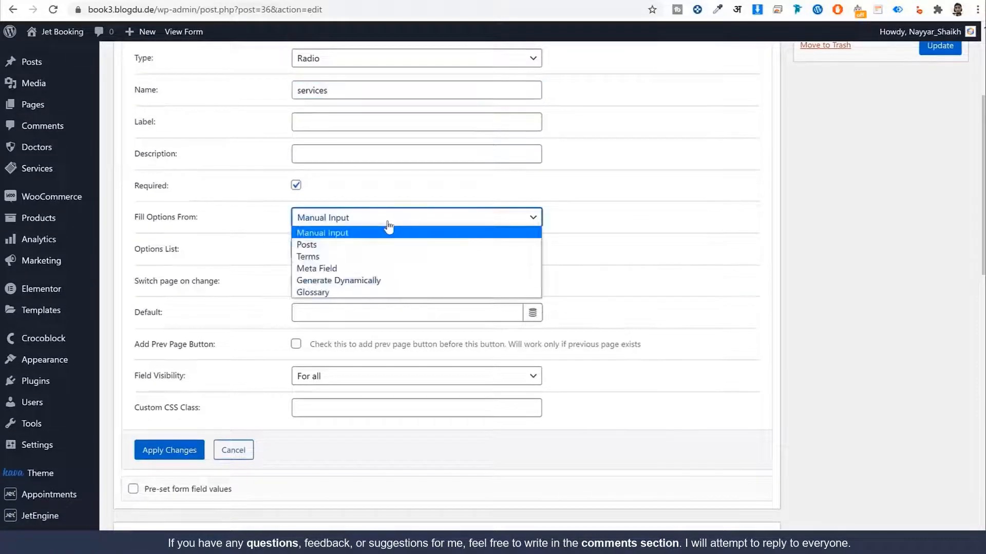
left_click(327, 247)
left_click(328, 251)
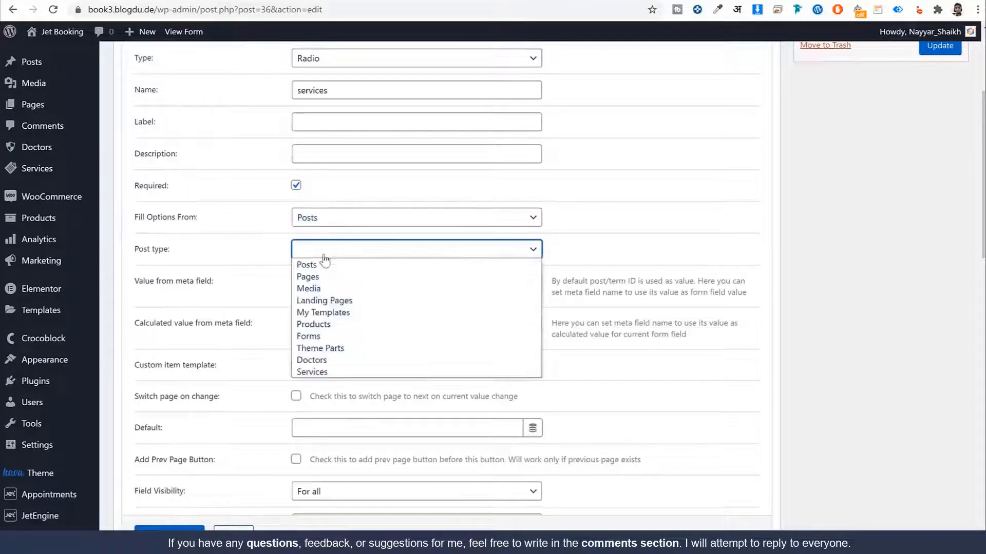
left_click(344, 373)
left_click(170, 535)
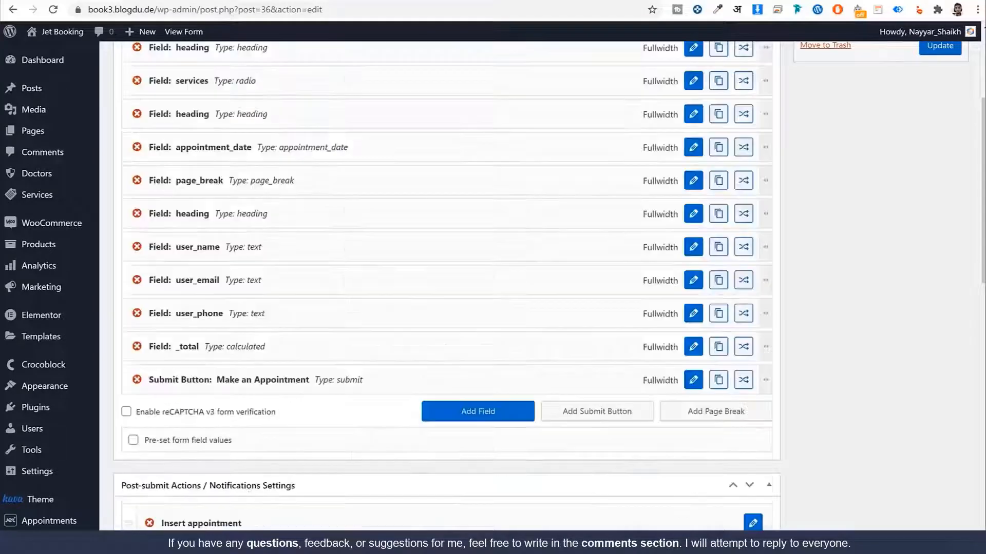
scroll(442, 297, "up", 3)
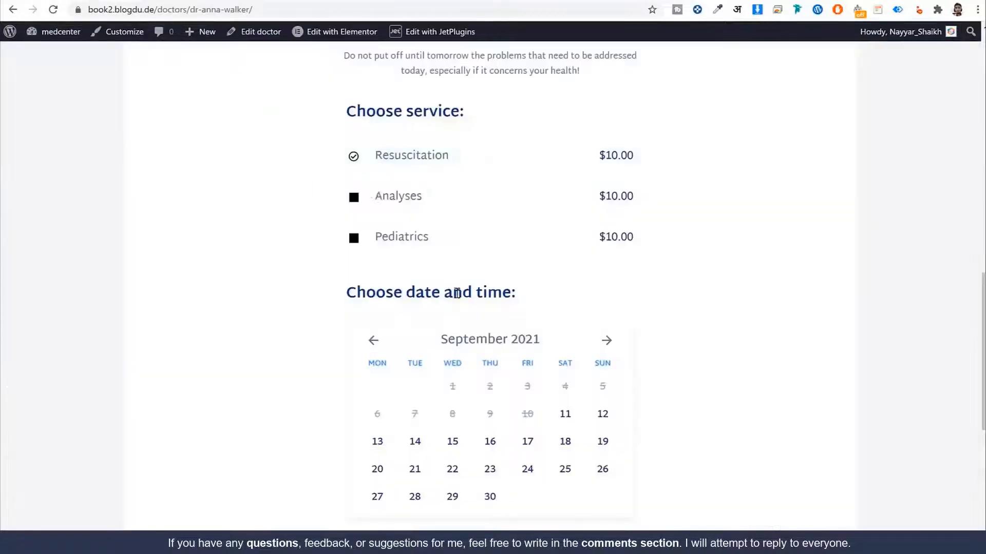
scroll(454, 293, "down", 1)
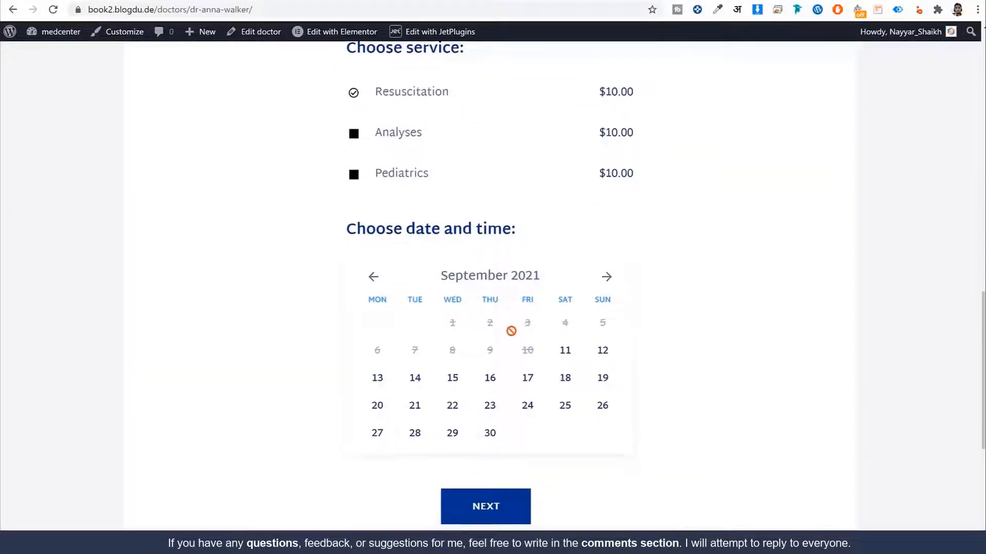
scroll(510, 331, "down", 1)
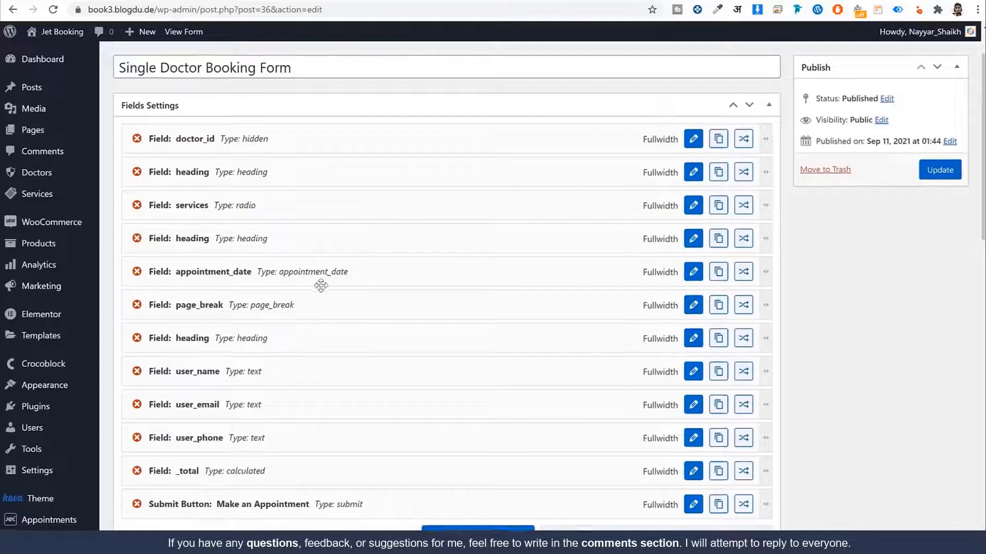
scroll(224, 228, "down", 1)
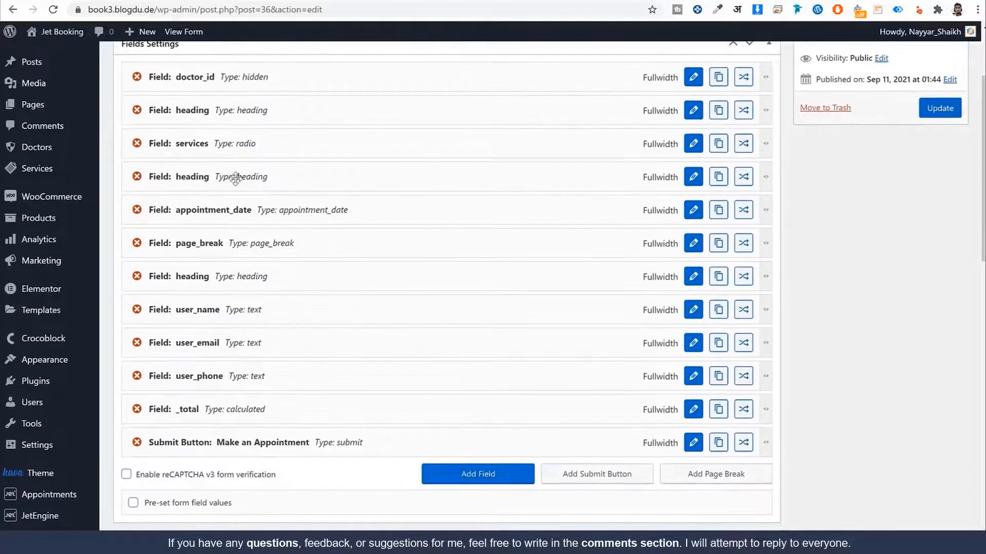
Step: Set appointment_date's Get Service ID From to Form Field
left_click(696, 215)
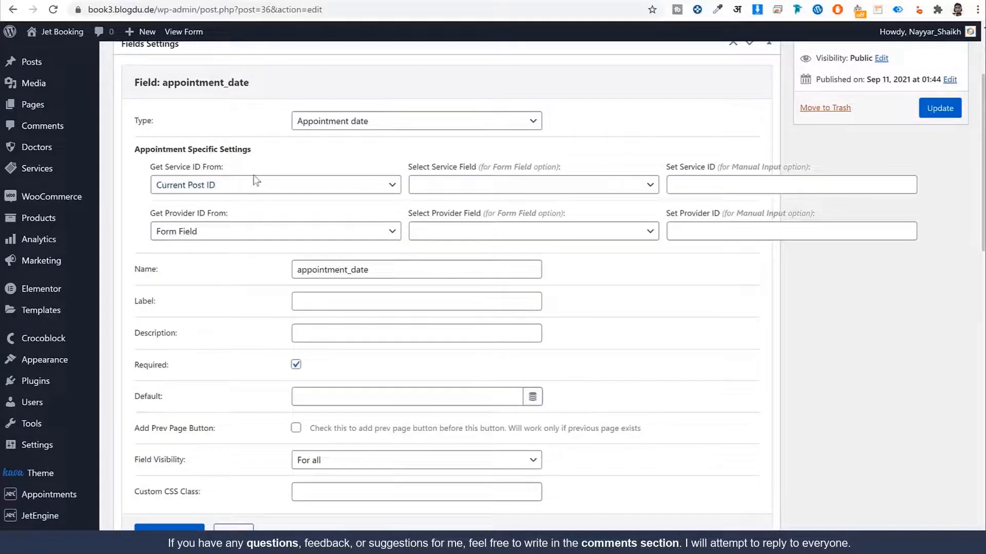
left_click_drag(155, 167, 223, 167)
left_click_drag(160, 213, 228, 214)
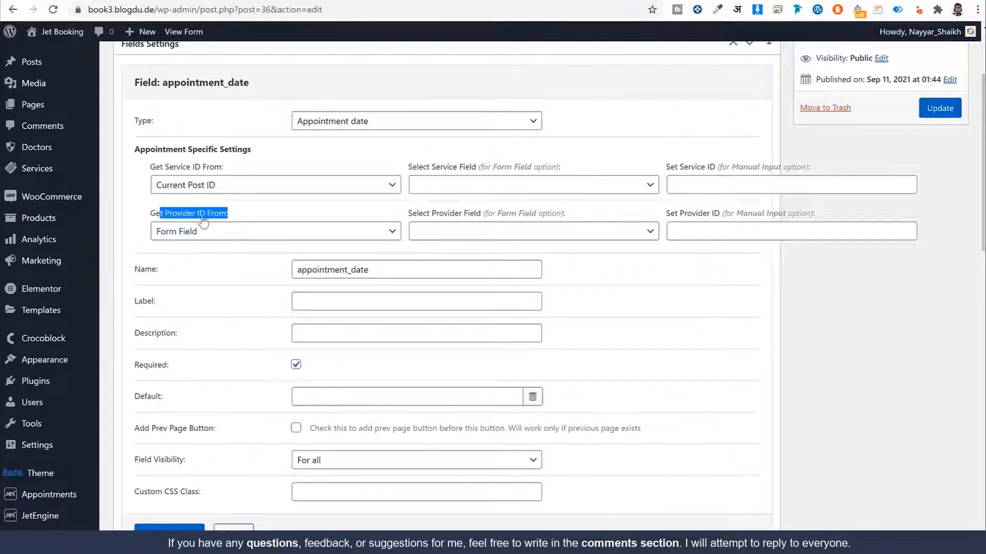
left_click(226, 168)
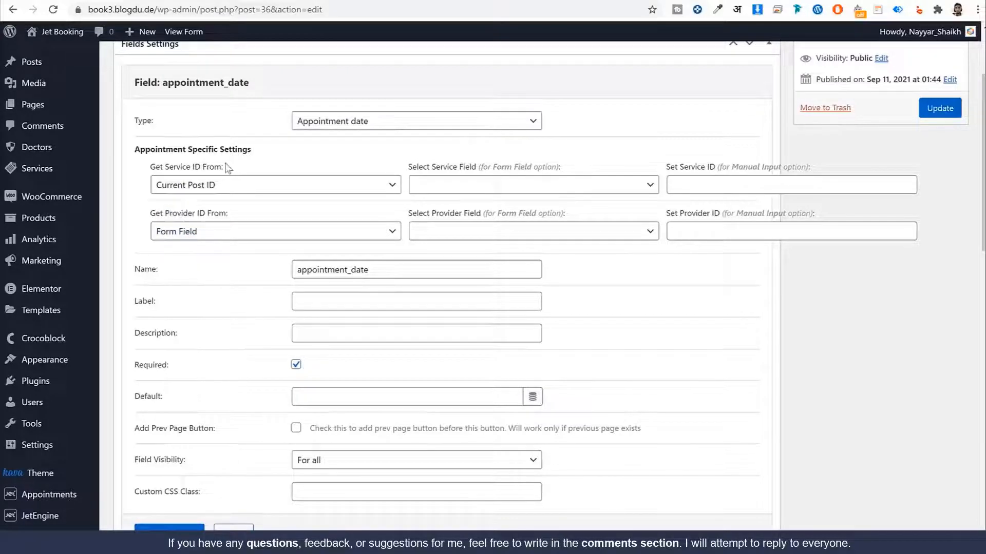
left_click(194, 186)
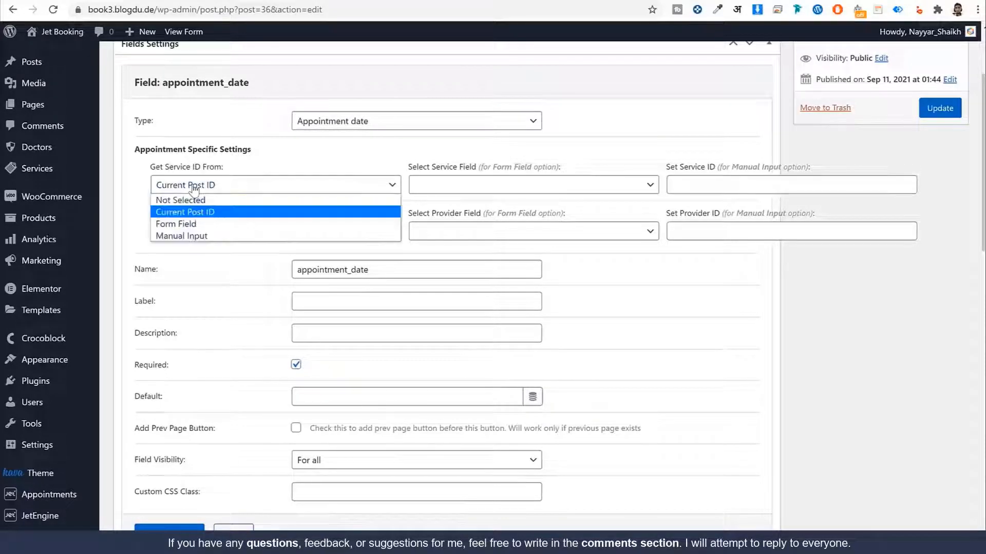
left_click(206, 224)
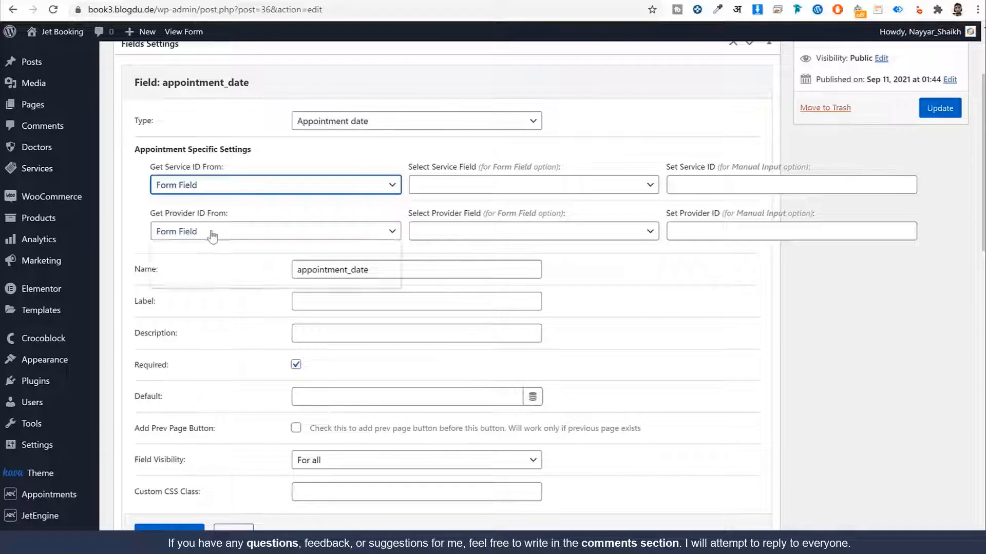
Step: Take the provider ID from Current Post ID, use services as the service field, and apply
left_click(208, 234)
left_click(214, 258)
left_click(253, 261)
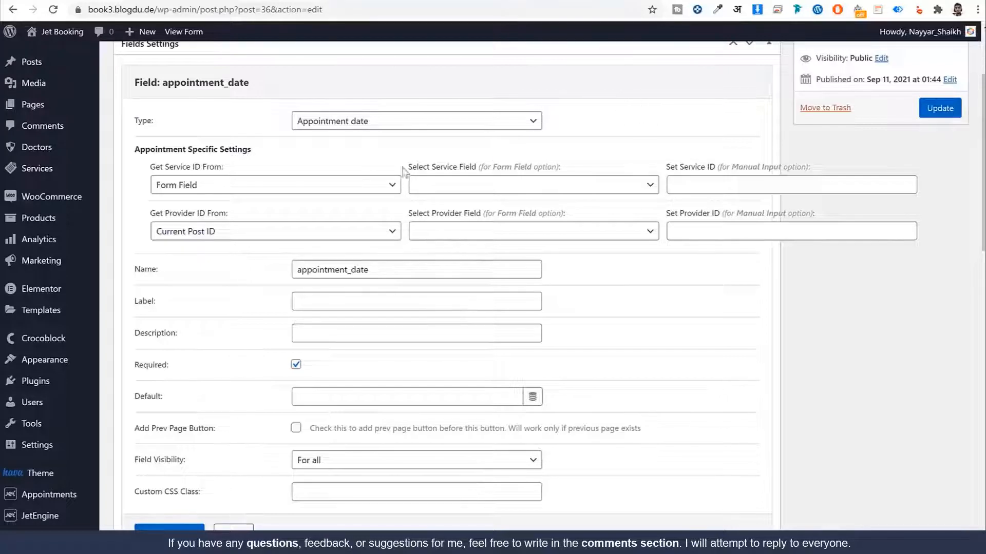
left_click(498, 189)
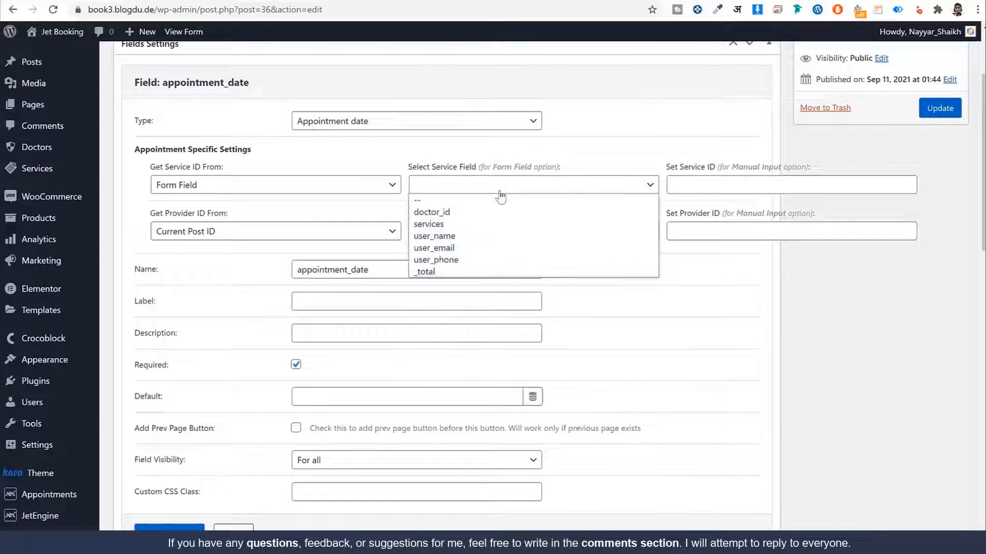
left_click(466, 226)
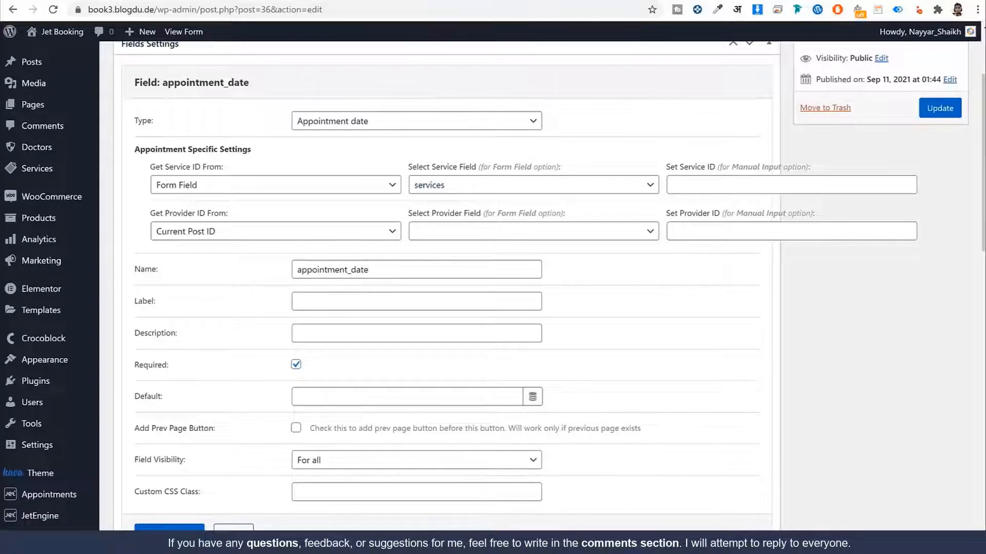
left_click(169, 528)
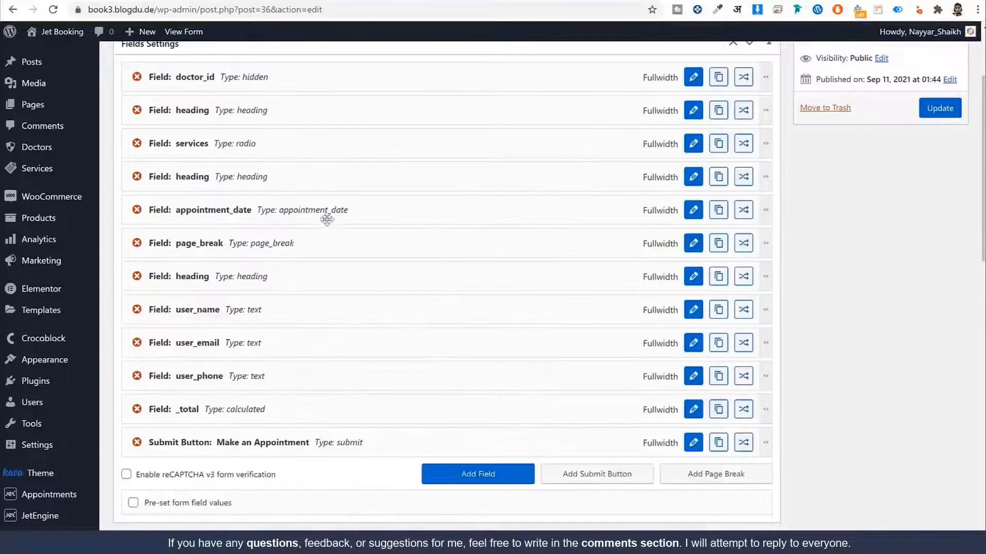
scroll(349, 275, "down", 1)
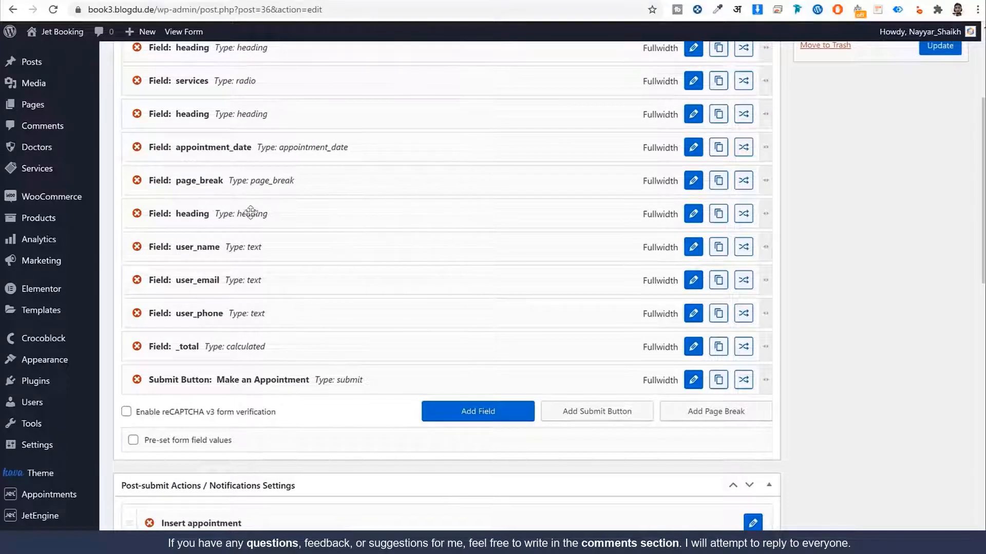
Step: In the Insert appointment action, map Service ID to services and Provider ID to doctor_id, then apply
scroll(322, 257, "down", 1)
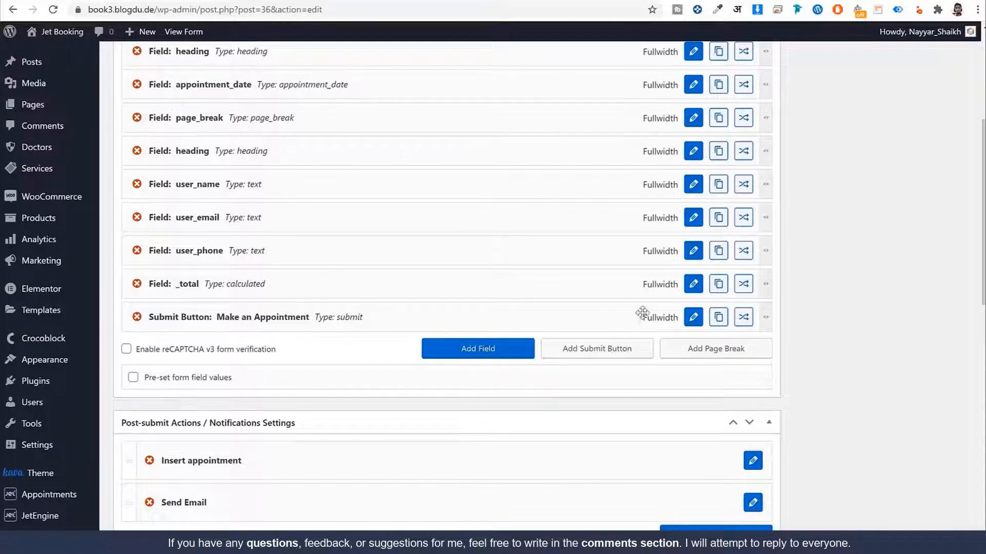
scroll(508, 317, "down", 1)
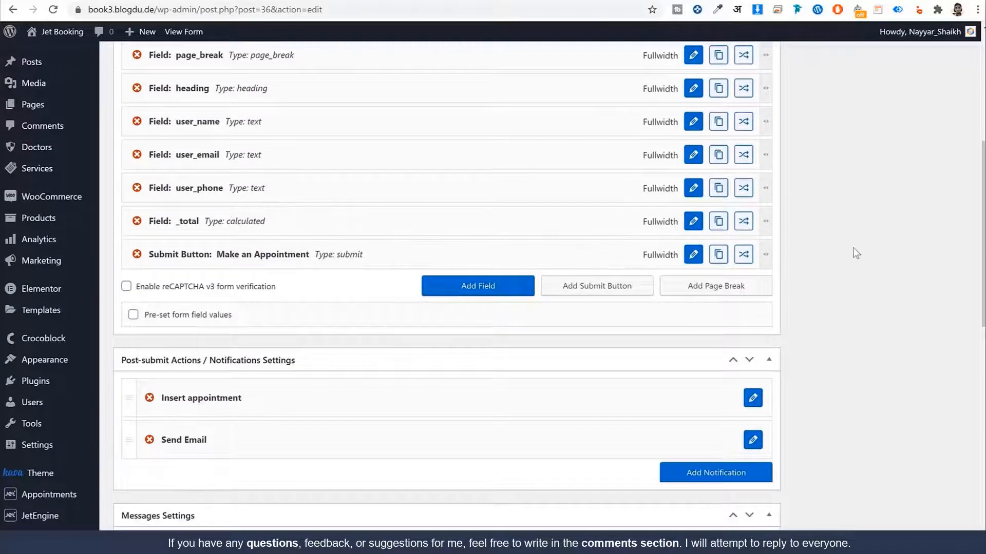
scroll(854, 253, "down", 2)
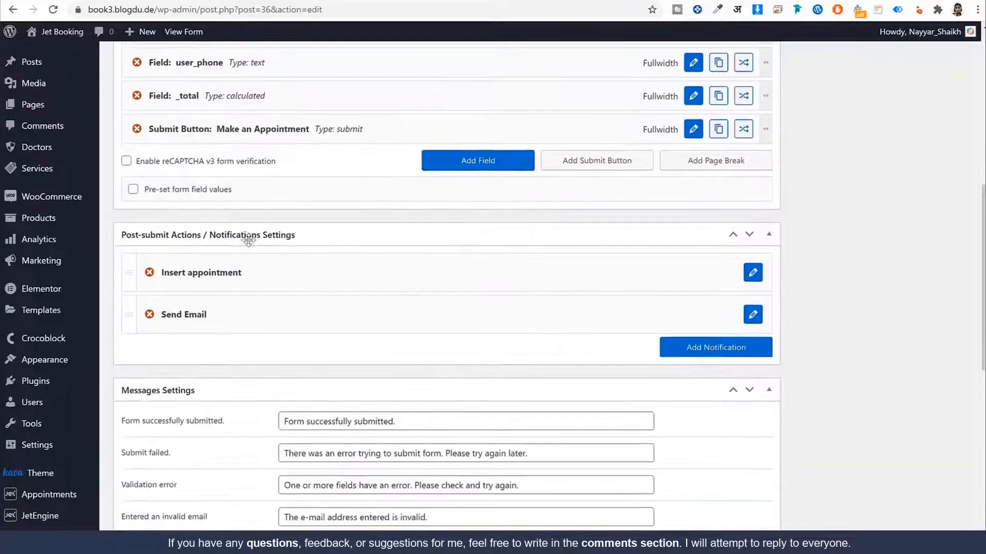
scroll(682, 279, "down", 1)
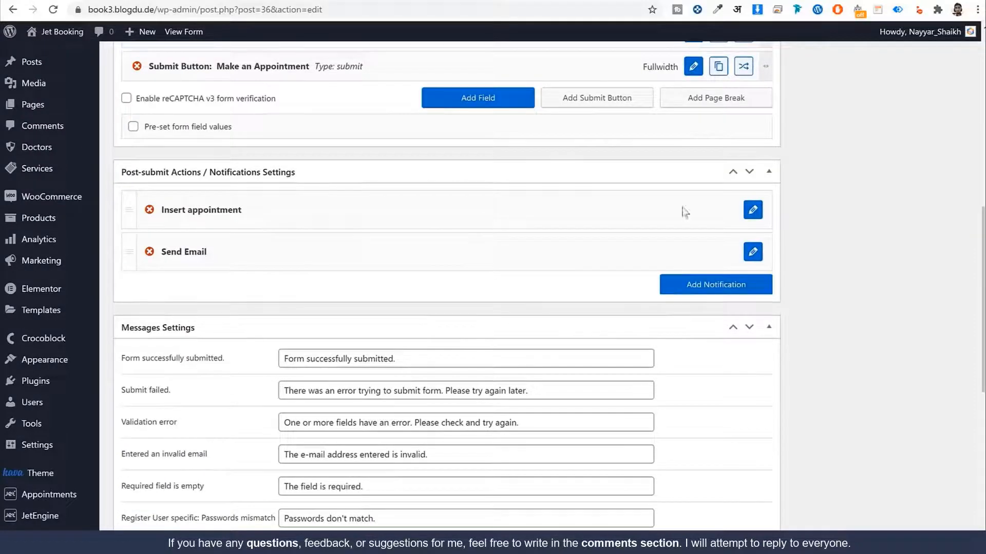
left_click(753, 210)
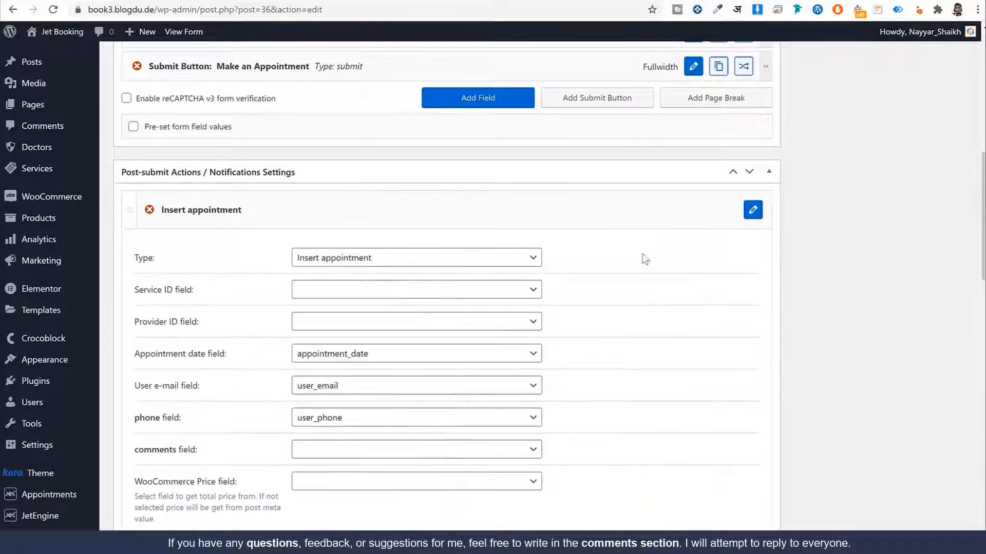
left_click_drag(139, 290, 264, 293)
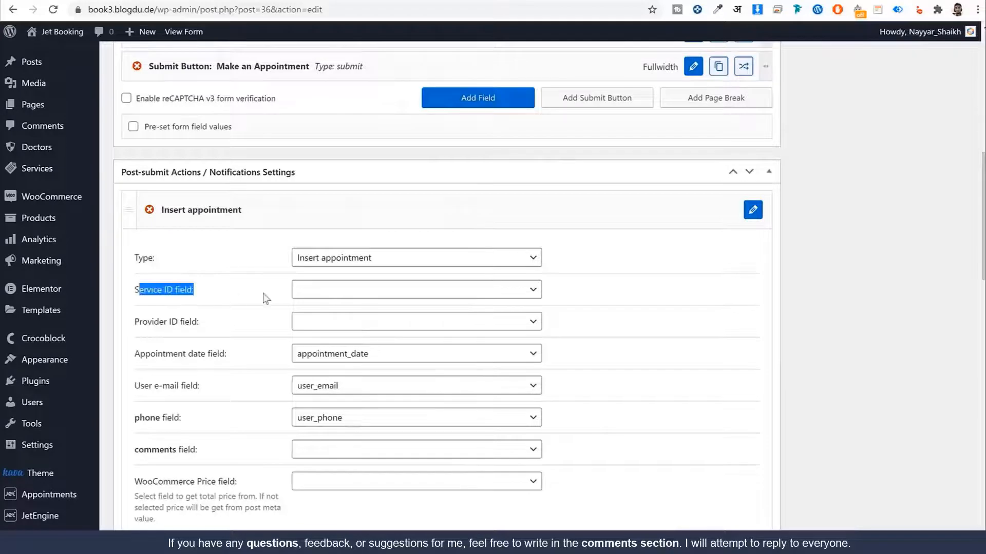
left_click(346, 294)
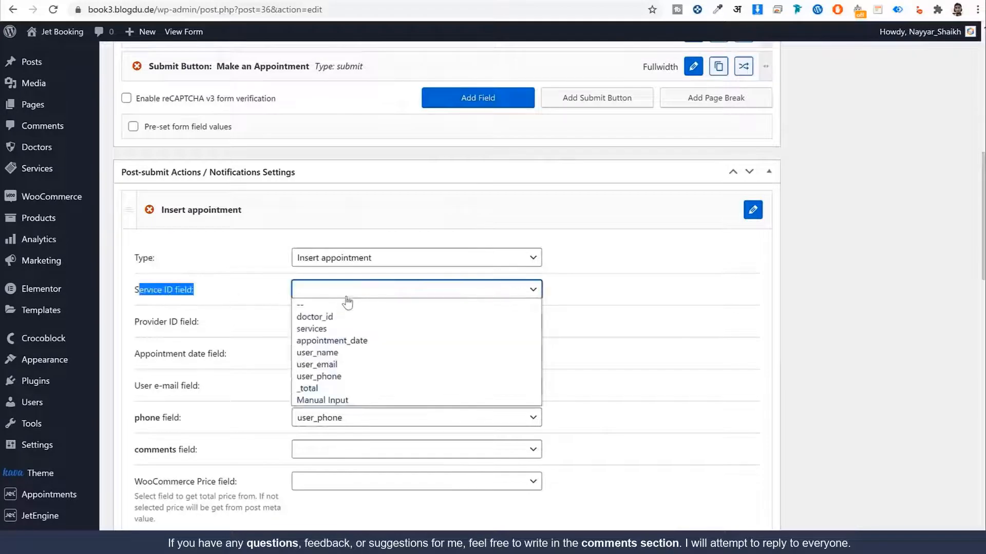
left_click(344, 331)
left_click(305, 324)
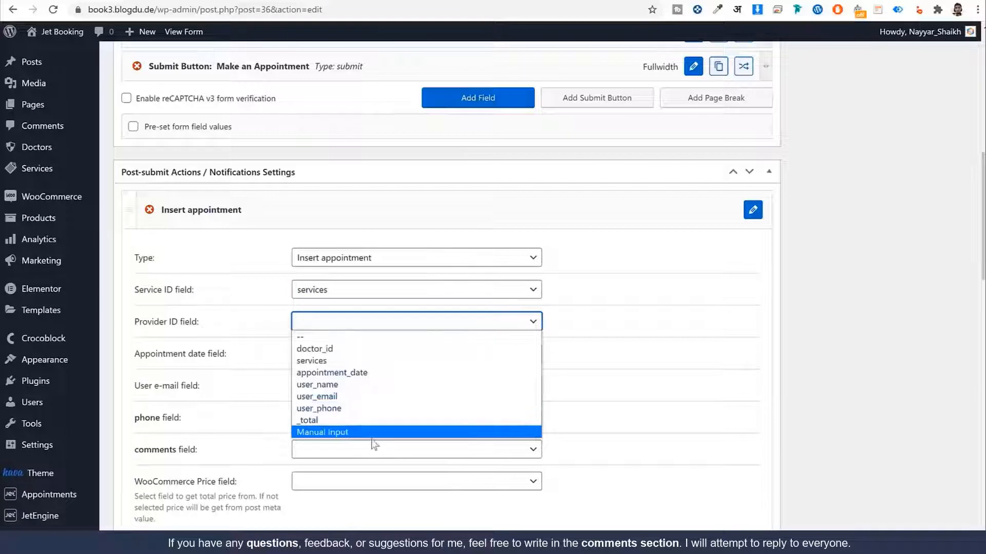
left_click(370, 350)
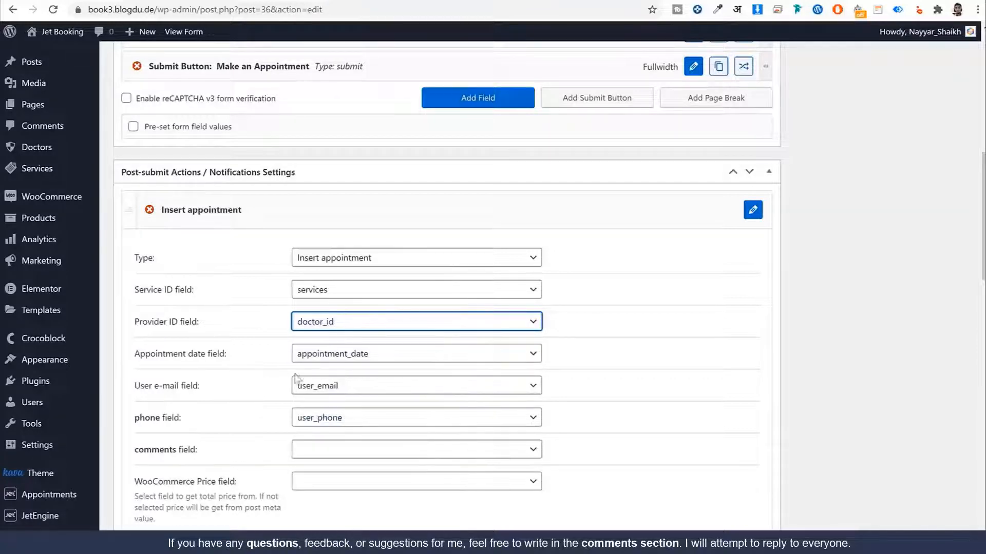
scroll(604, 383, "down", 6)
scroll(604, 384, "down", 2)
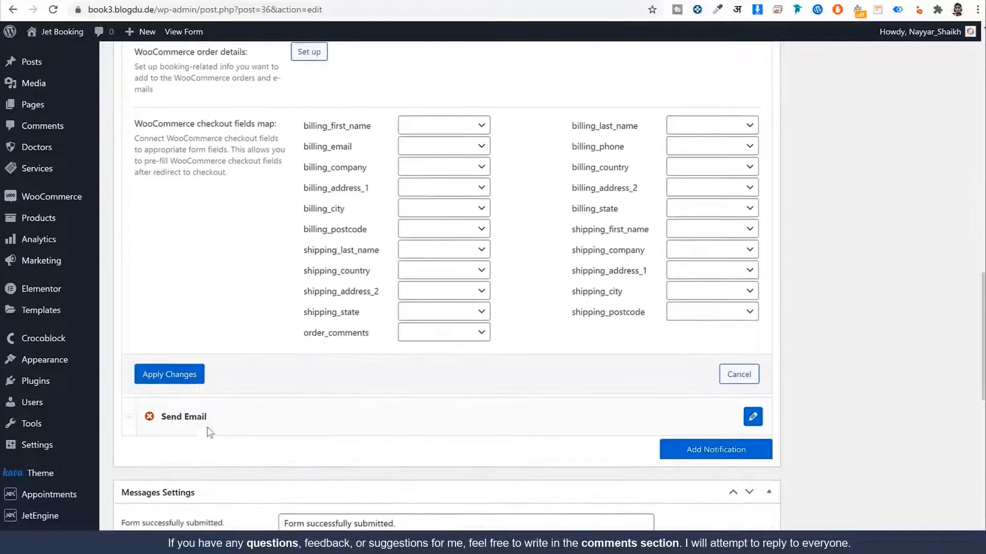
left_click(175, 377)
scroll(719, 378, "up", 7)
scroll(719, 377, "up", 12)
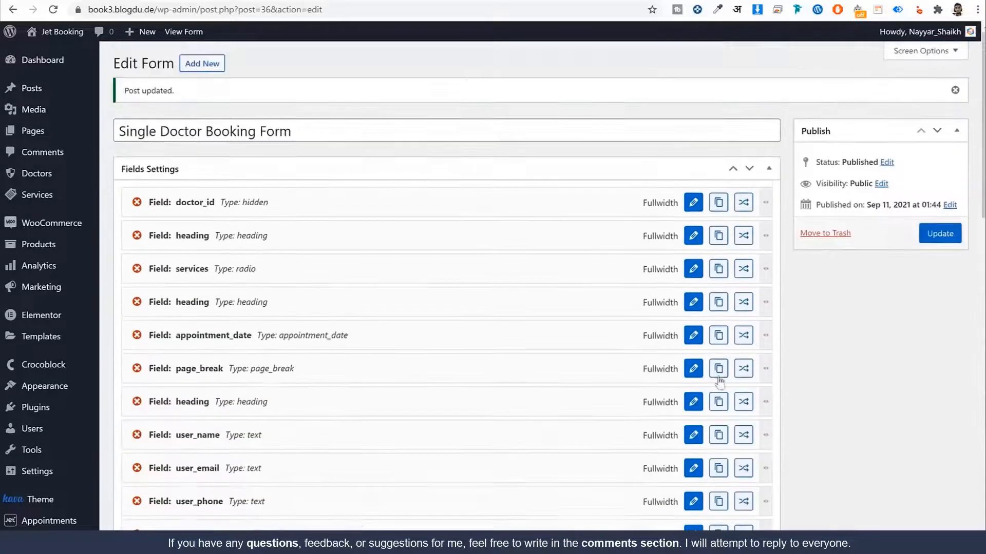
Step: Update the Single Doctor Booking Form, then trash the Static Page Booking Form in JetEngine Forms
left_click(926, 233)
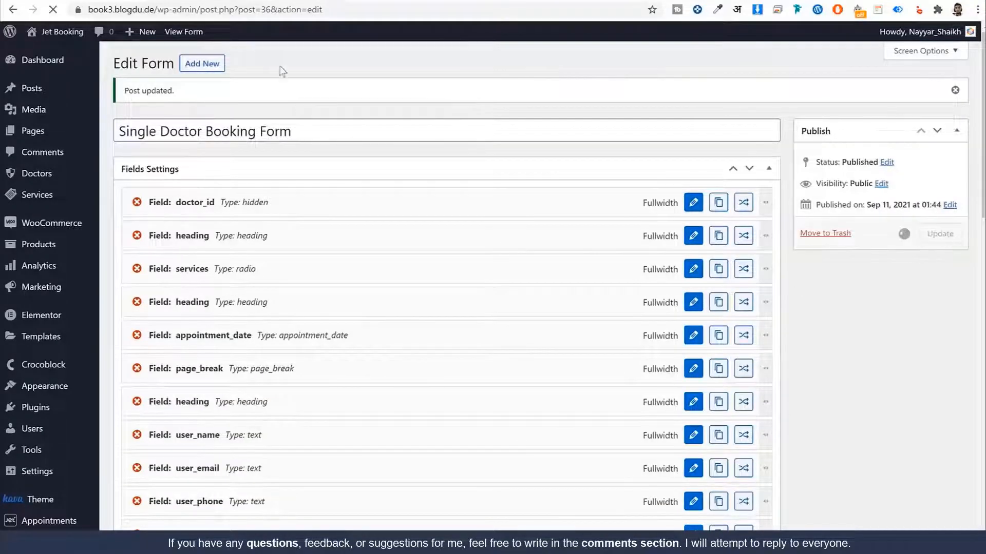
scroll(323, 214, "down", 5)
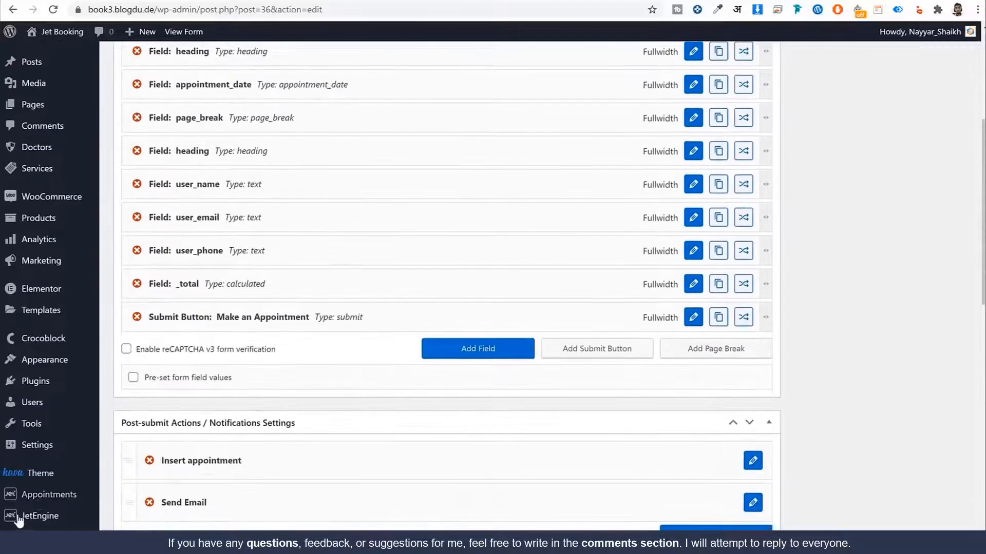
mouse_move(40, 517)
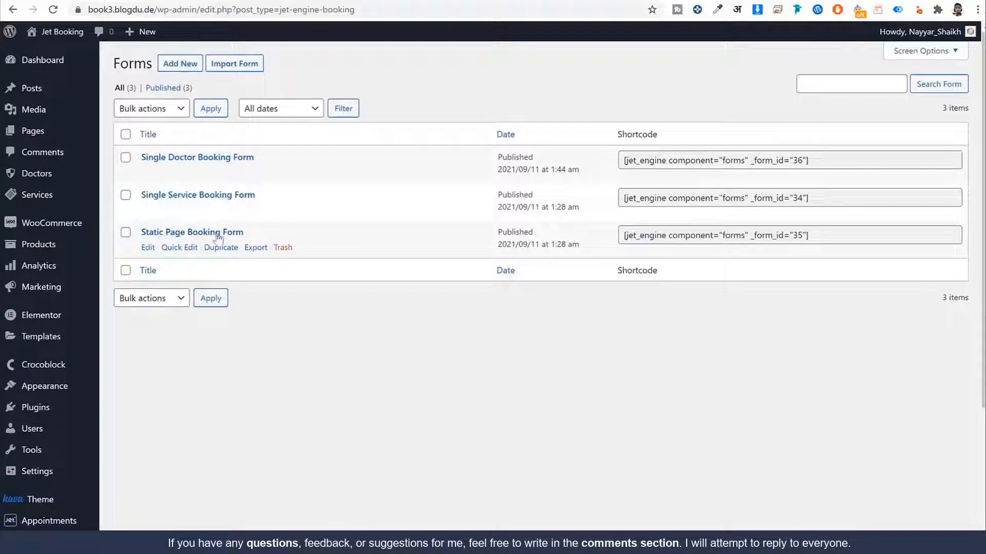
left_click(282, 248)
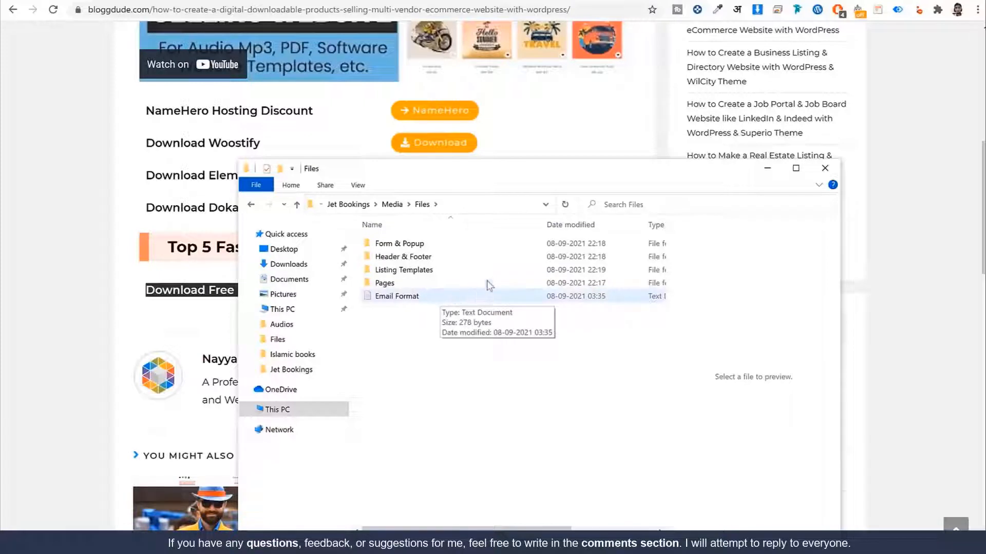
Step: Import 'Static Page Booking Form.json' from the Files > Form & Popup folder as a form
double_click(413, 245)
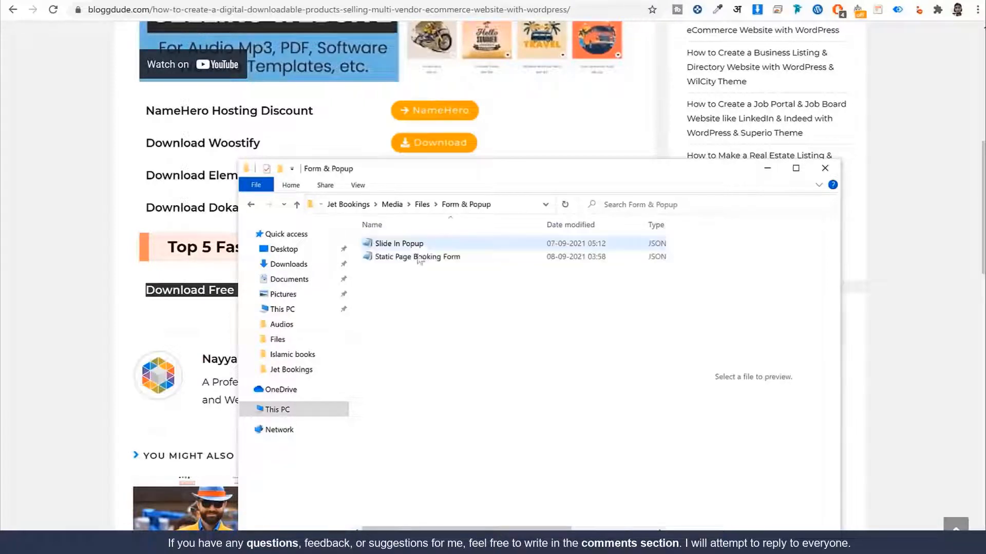
left_click(430, 259)
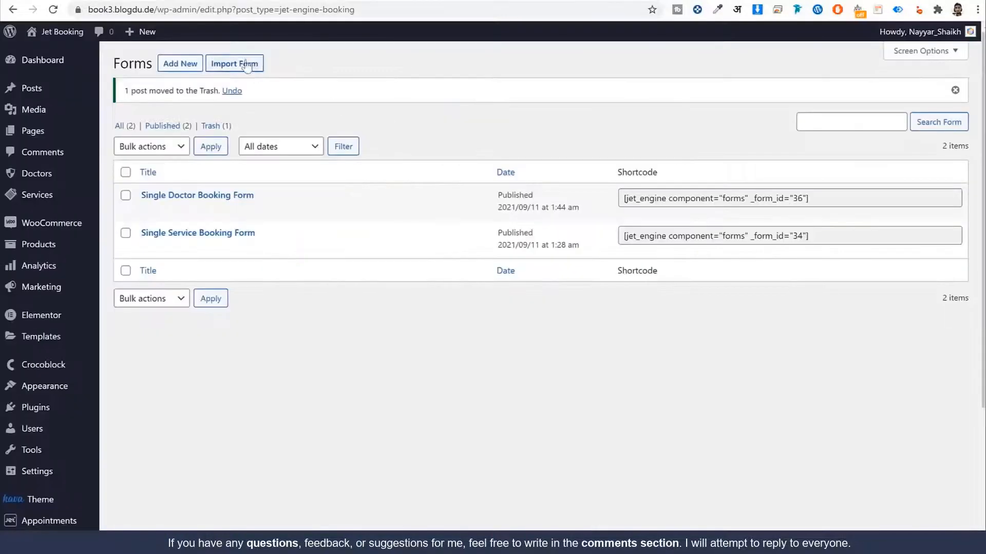
left_click(246, 64)
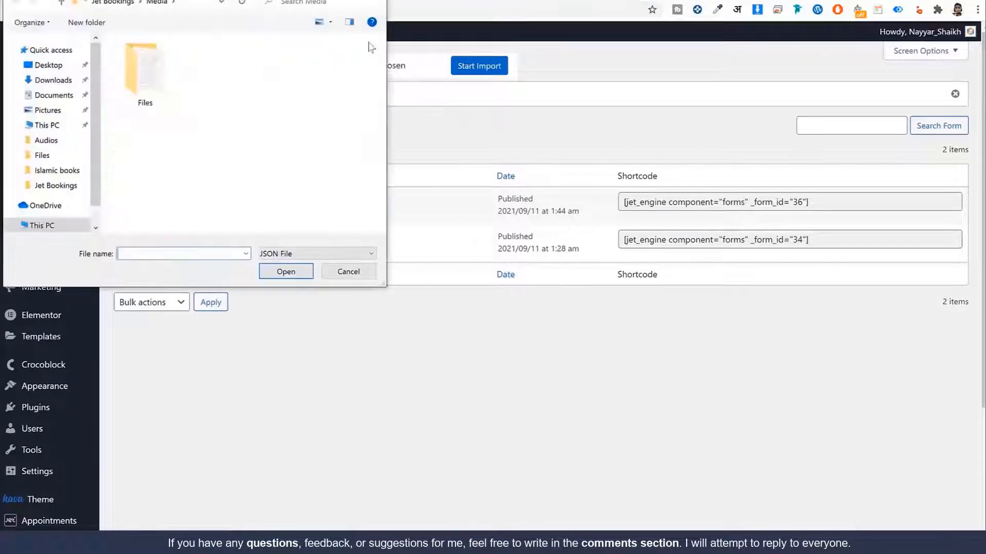
double_click(144, 70)
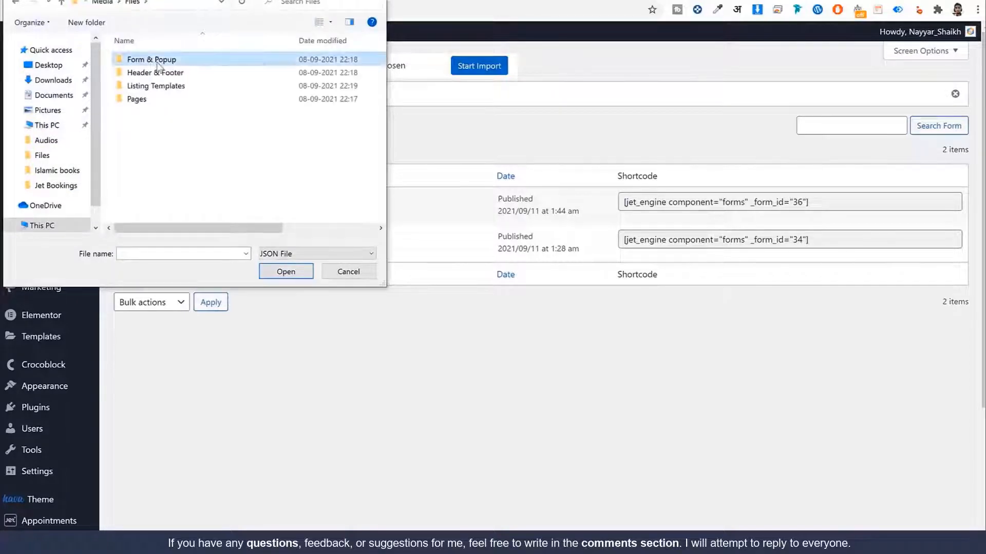
double_click(154, 59)
left_click(160, 75)
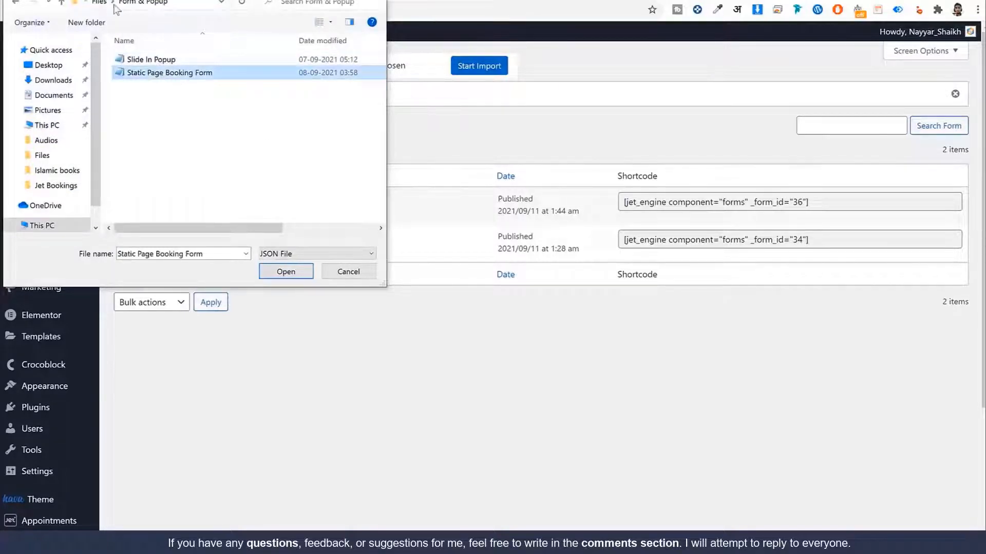
left_click(286, 272)
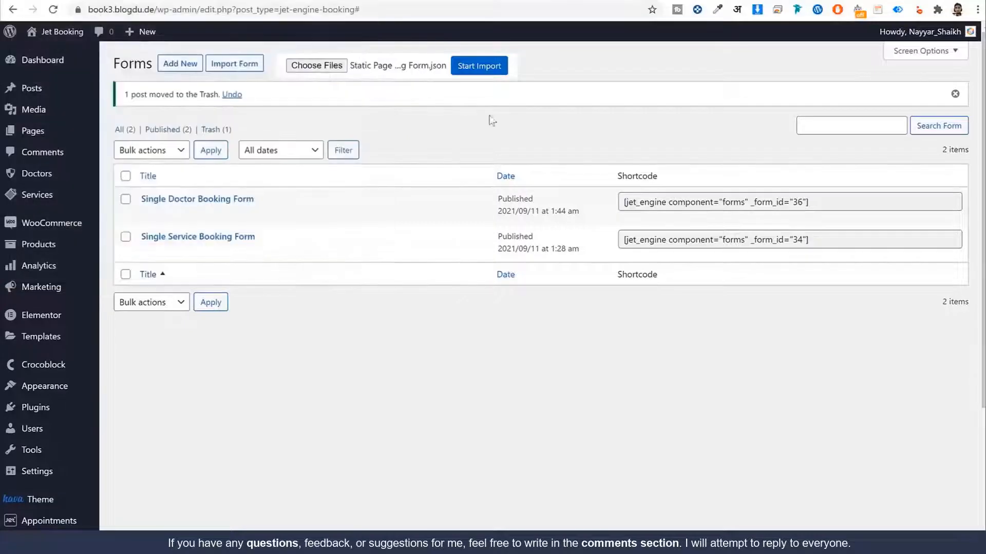
left_click(491, 75)
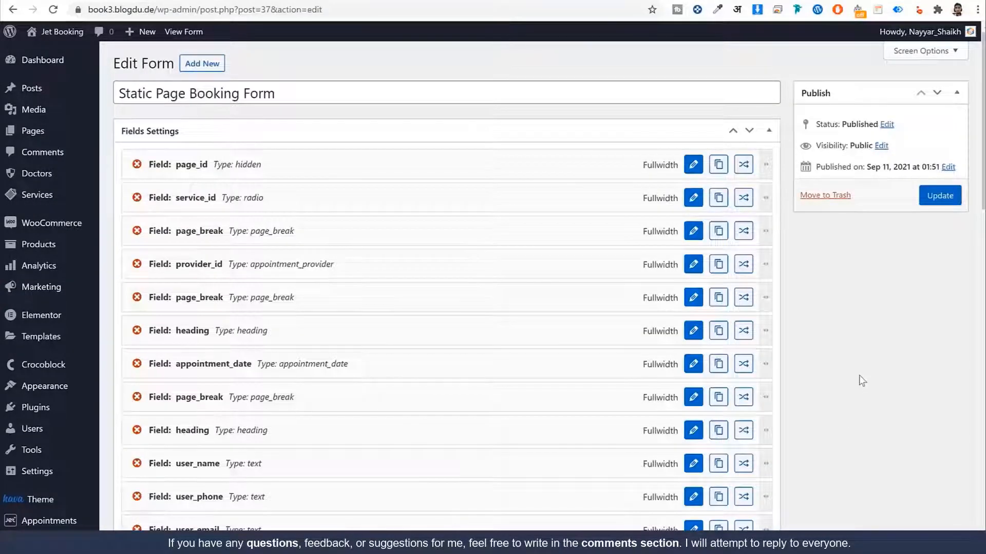
Step: Make the service_id radio field take its options from the Services post type
scroll(861, 389, "down", 5)
scroll(861, 391, "up", 5)
scroll(862, 372, "down", 4)
scroll(861, 372, "up", 4)
left_click(693, 200)
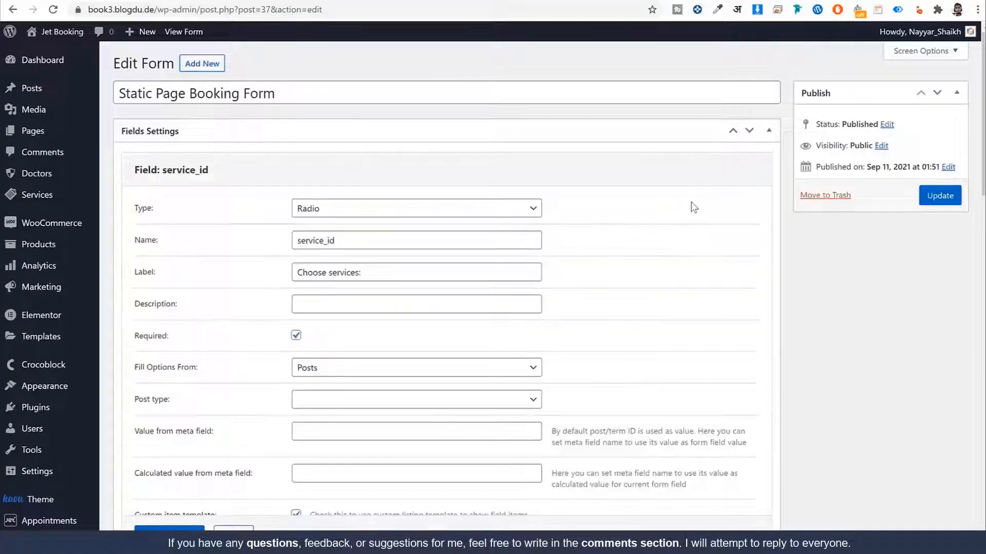
scroll(700, 226, "down", 2)
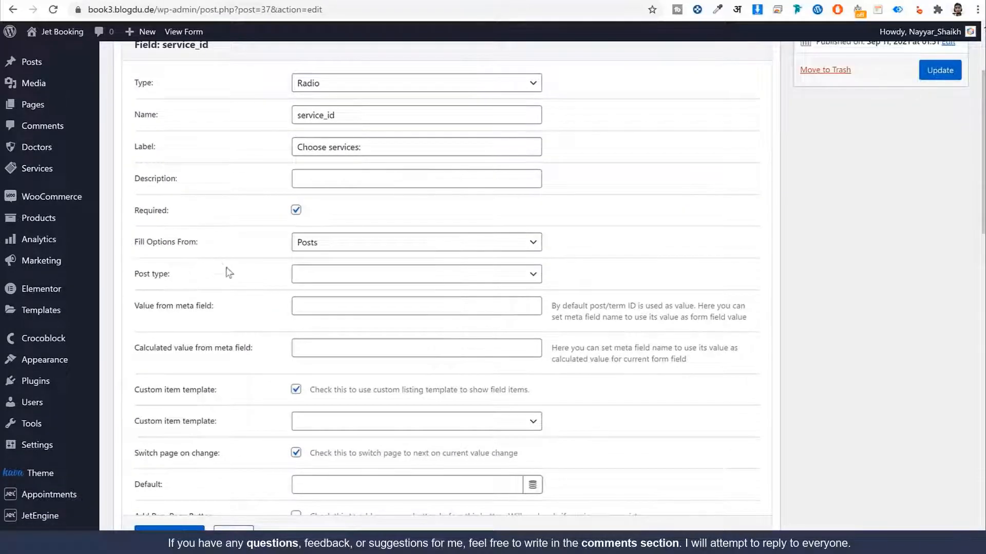
left_click(356, 274)
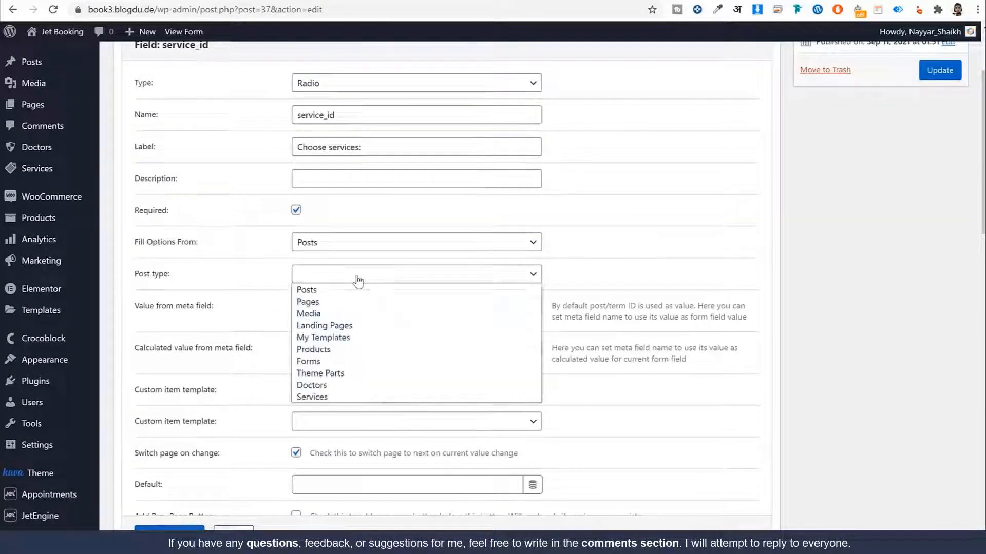
left_click(358, 400)
left_click(726, 310)
scroll(730, 308, "down", 2)
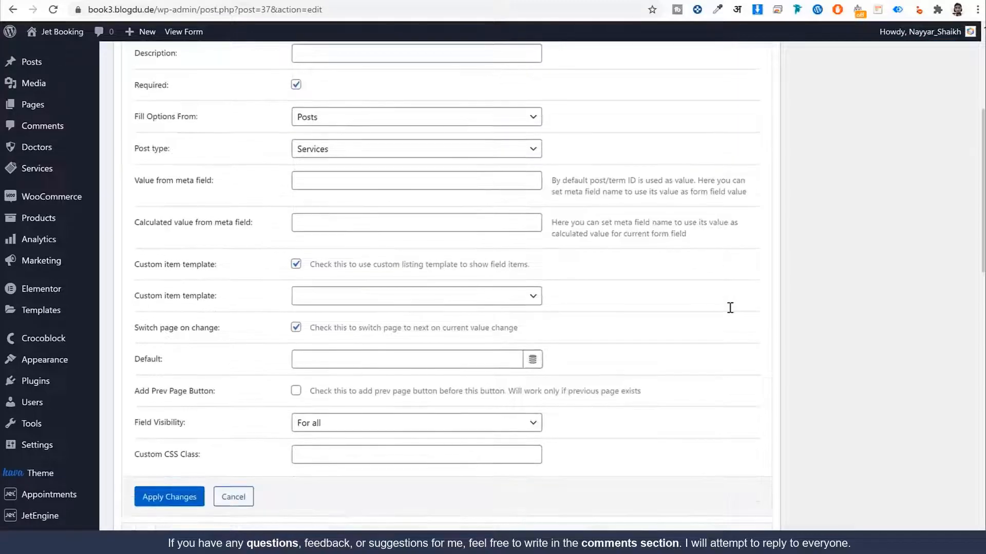
left_click(180, 496)
Step: Review the provider_id field settings, then save the form with Update
scroll(329, 380, "up", 5)
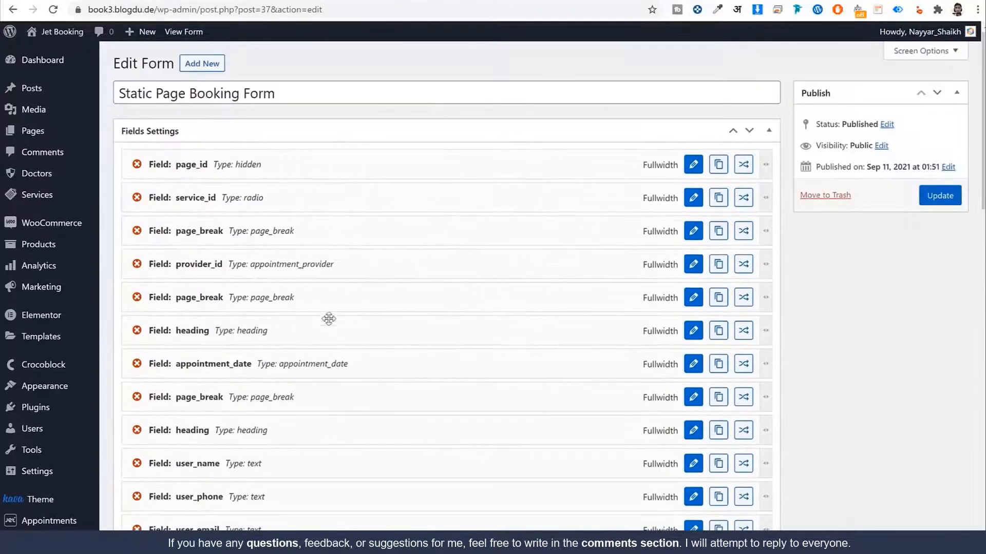
left_click(693, 266)
scroll(714, 319, "down", 1)
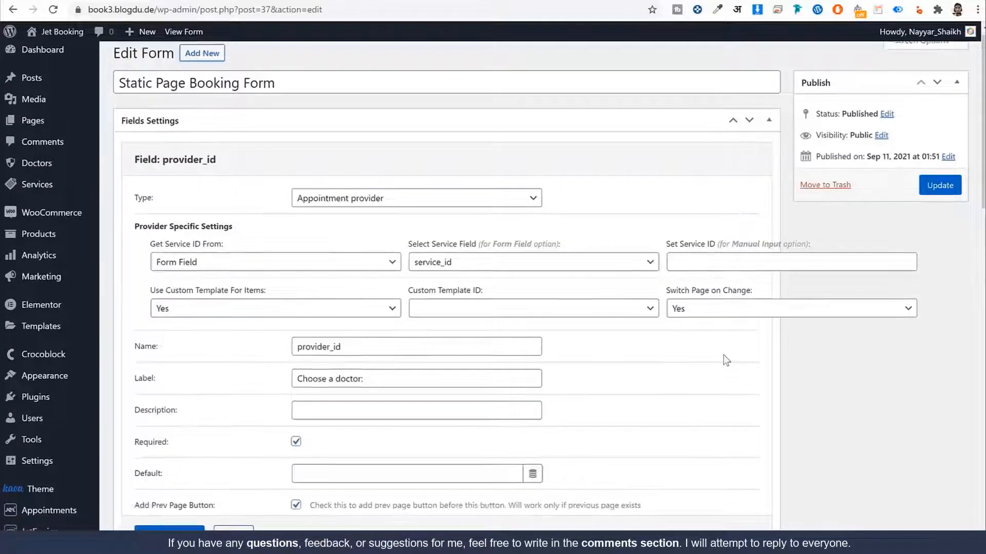
scroll(725, 361, "down", 2)
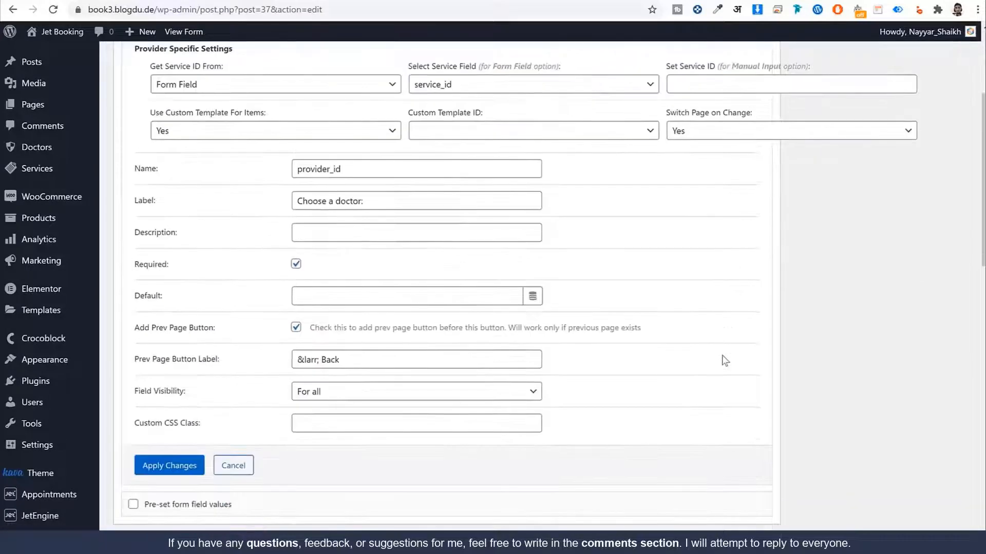
scroll(677, 368, "up", 3)
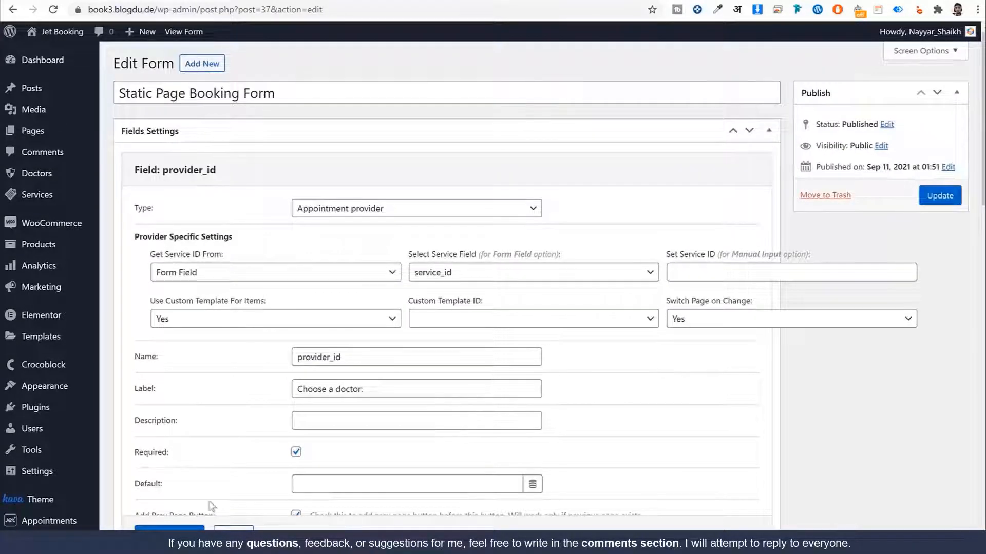
left_click(196, 529)
scroll(458, 430, "down", 5)
scroll(458, 430, "up", 5)
scroll(832, 337, "down", 1)
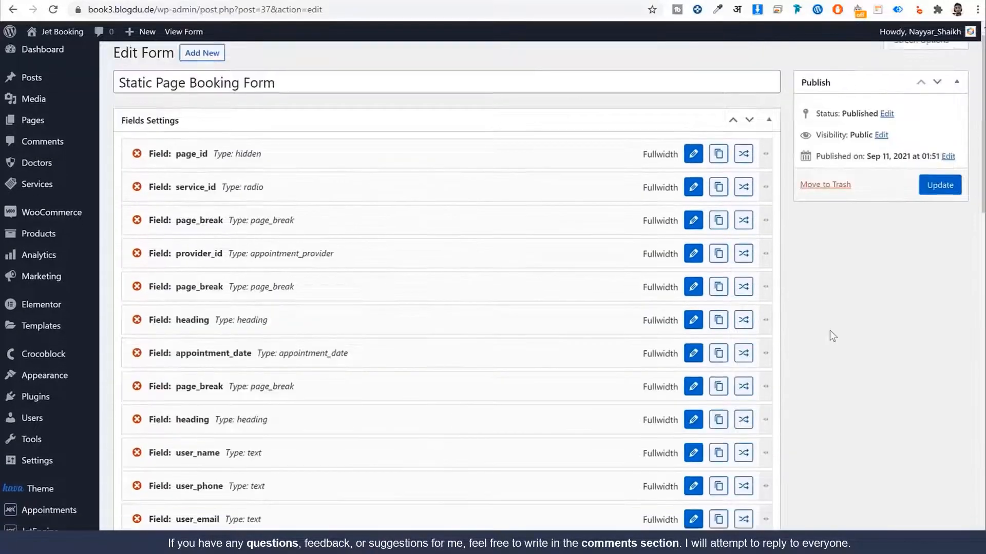
scroll(832, 336, "down", 14)
scroll(831, 337, "up", 15)
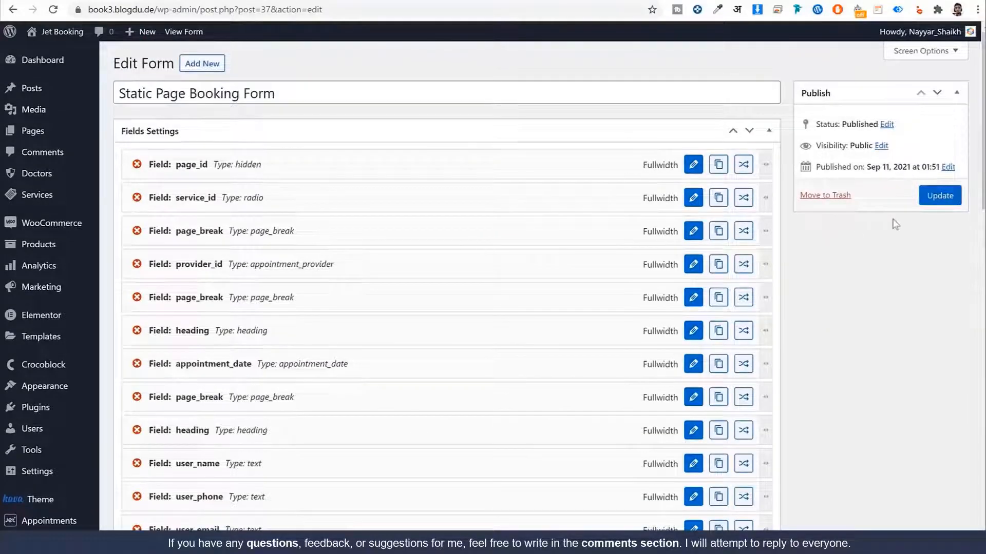
left_click(944, 197)
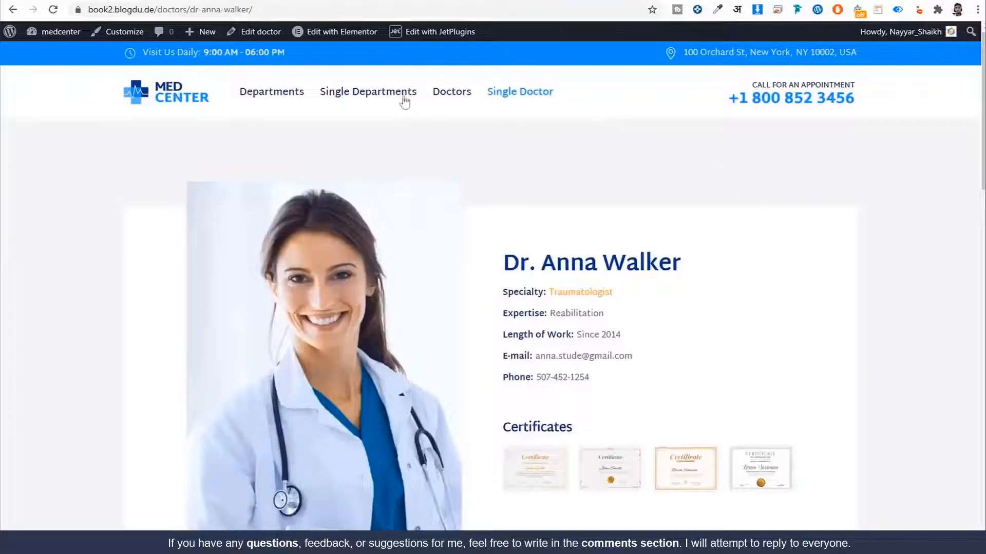
Step: Look through the doctor profile page on the MedCenter reference site
scroll(801, 235, "down", 3)
left_click_drag(503, 72, 873, 282)
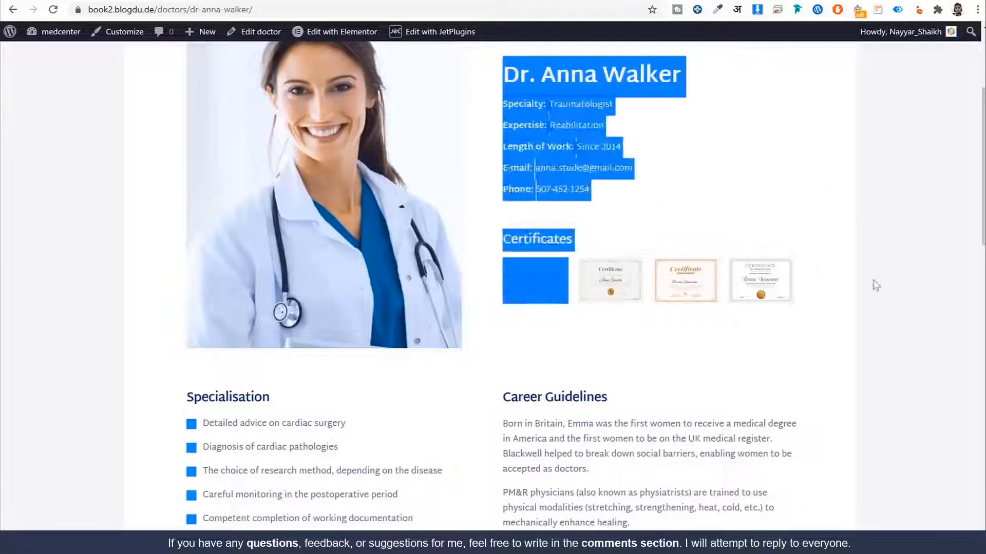
left_click(873, 282)
scroll(854, 303, "down", 8)
scroll(482, 266, "down", 9)
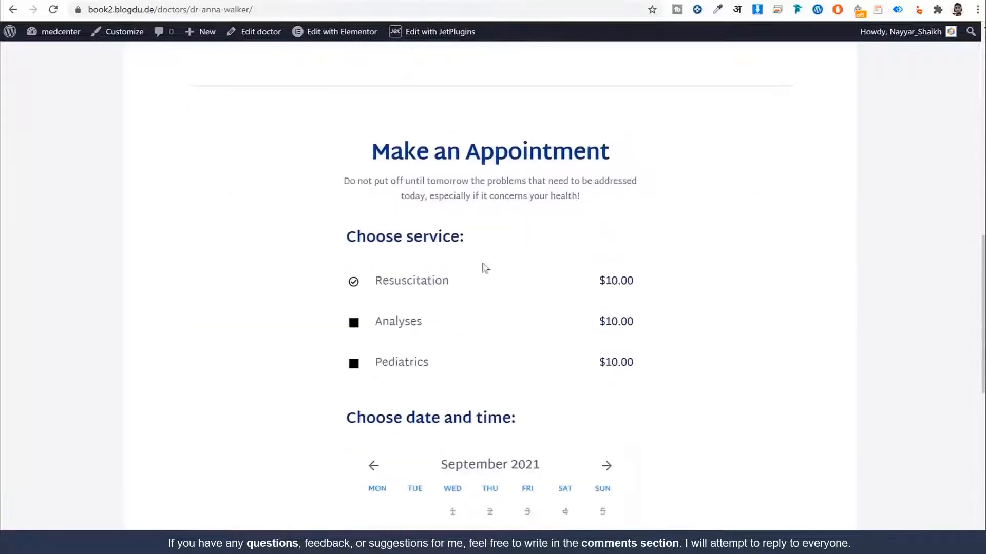
scroll(539, 472, "up", 6)
scroll(542, 478, "up", 14)
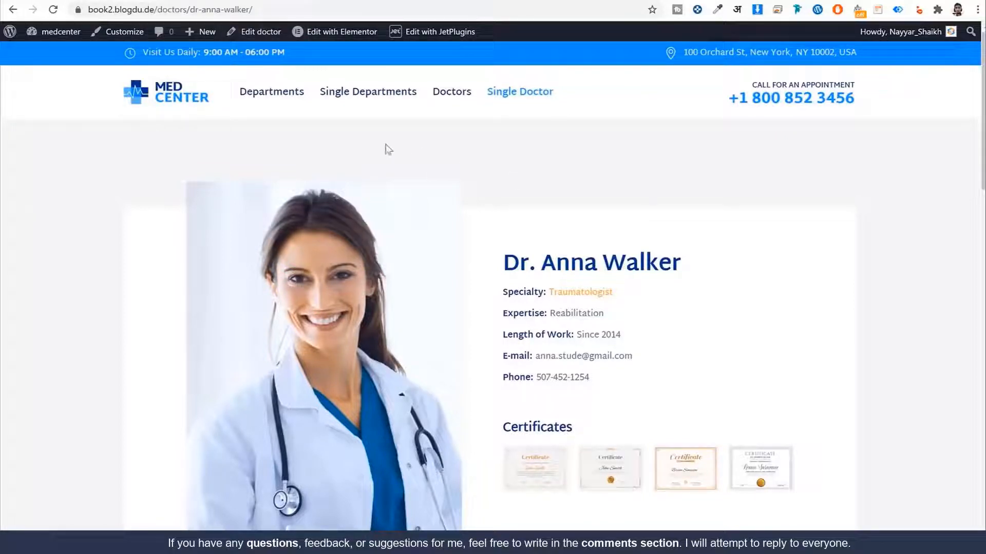
Step: View the reference site's Departments and Plastic Surgery pages, then go back to Departments
left_click(281, 105)
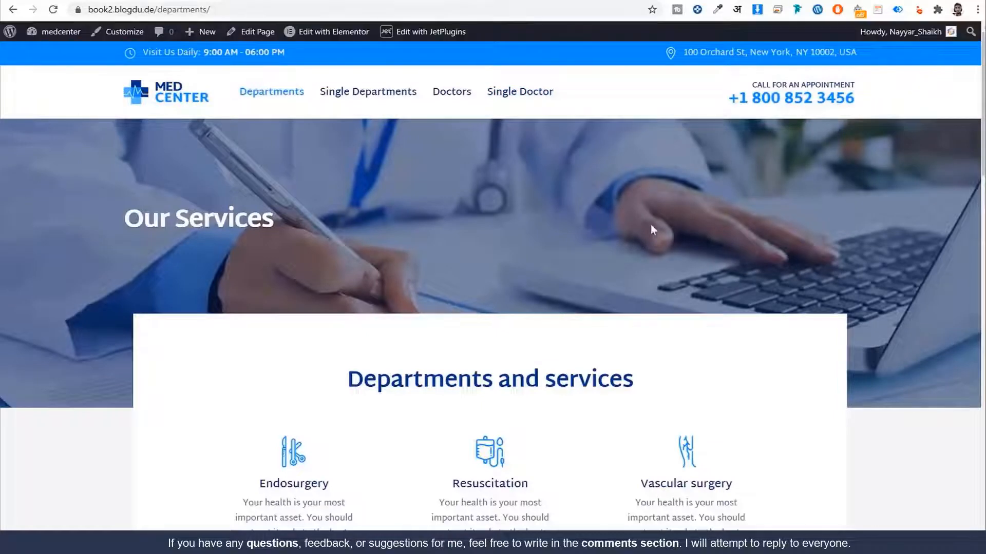
scroll(653, 227, "down", 5)
scroll(667, 306, "down", 9)
scroll(668, 308, "up", 13)
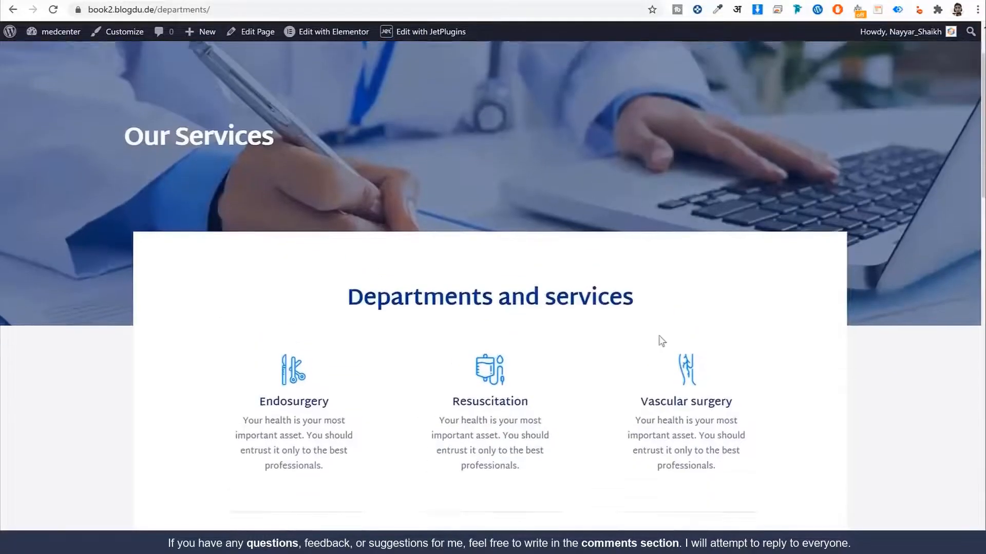
scroll(616, 355, "down", 4)
left_click(439, 310)
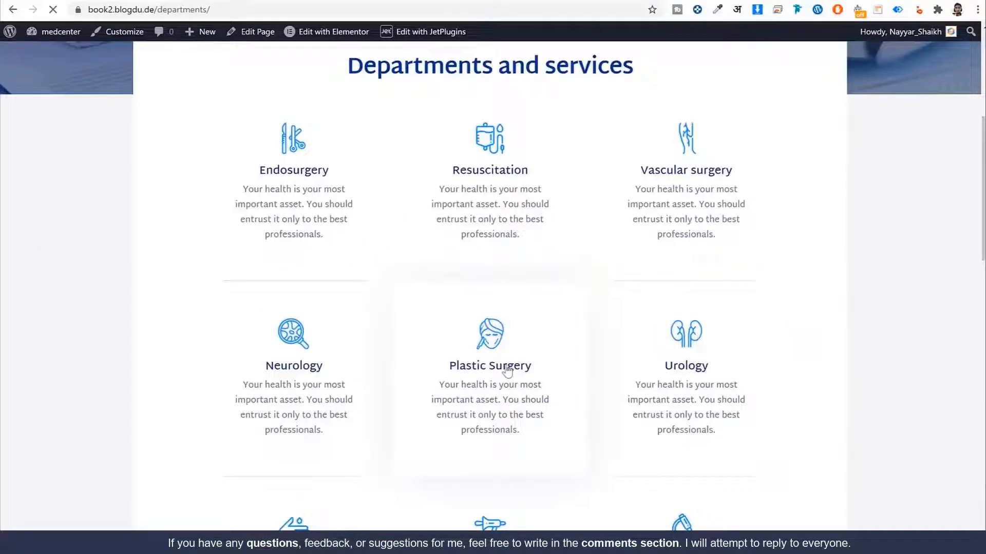
scroll(603, 282, "down", 10)
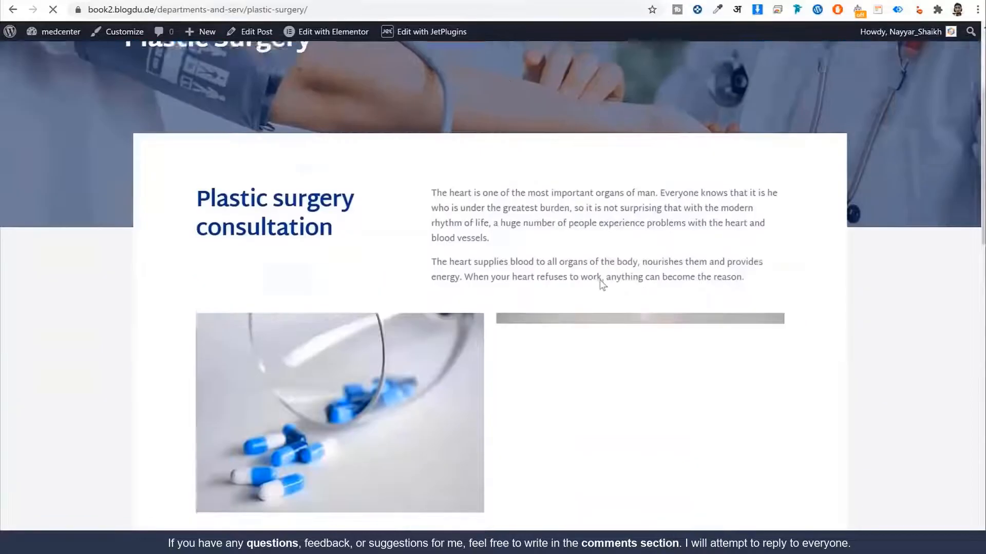
scroll(603, 286, "down", 6)
scroll(600, 295, "up", 18)
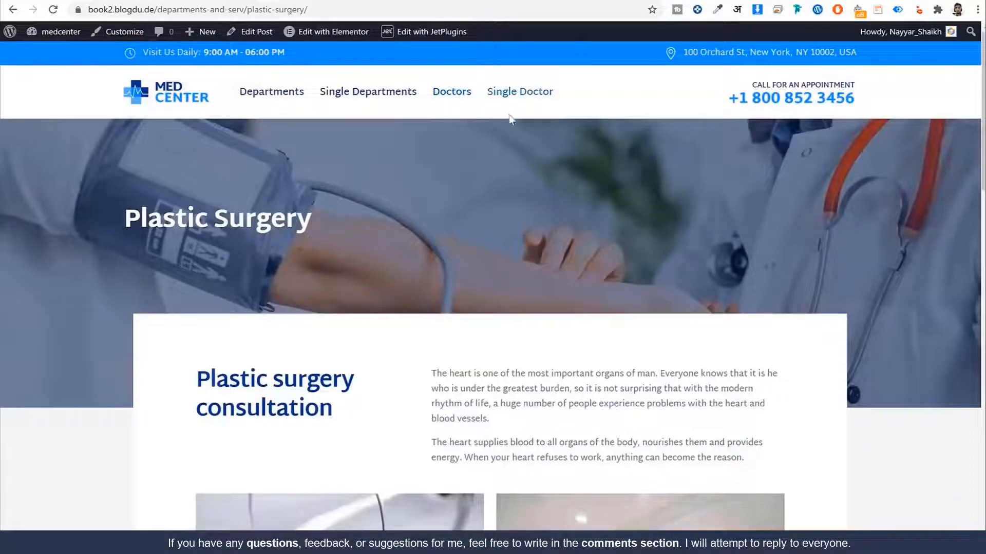
left_click(292, 102)
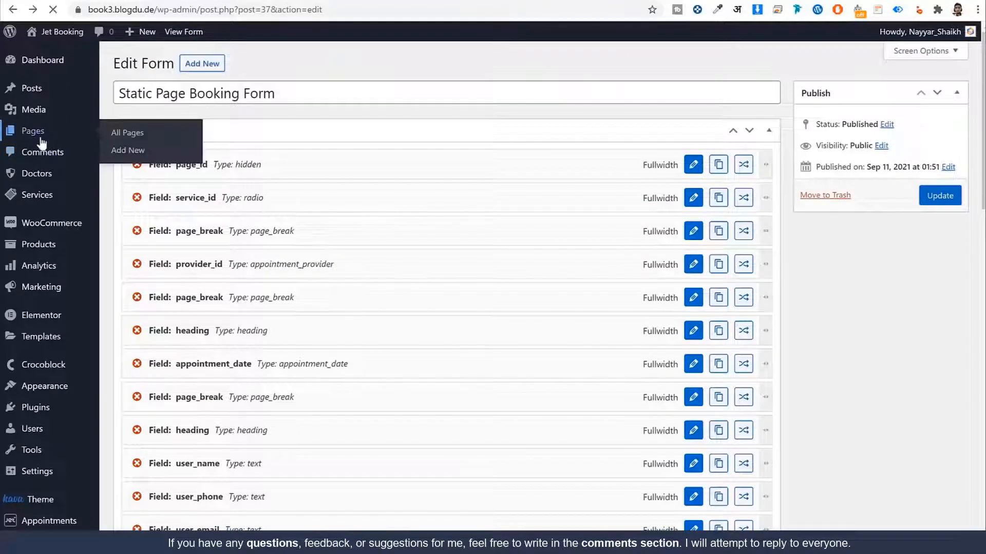
Step: Create a new page titled 'Services' and inspect its services URL slug
left_click(33, 132)
left_click(194, 65)
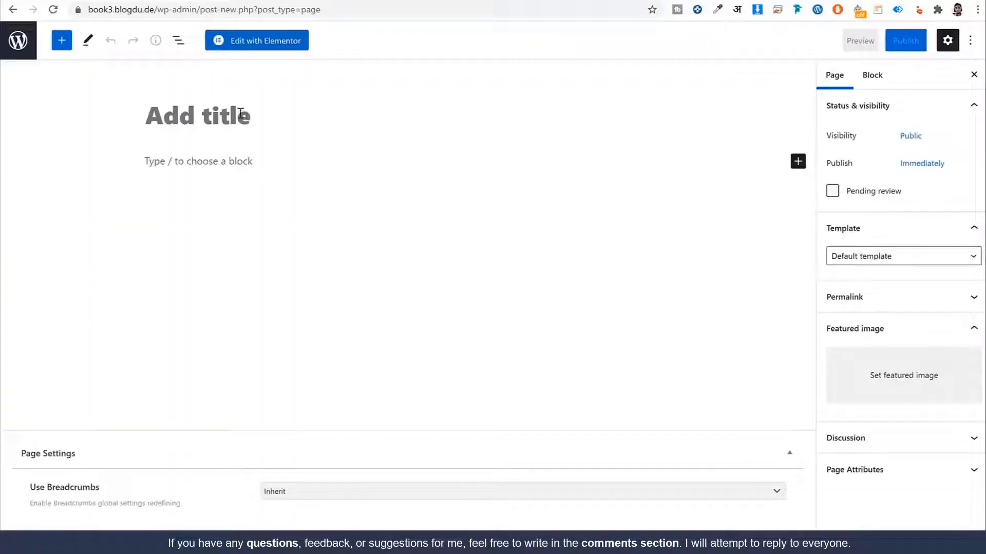
left_click(240, 112)
type("Se")
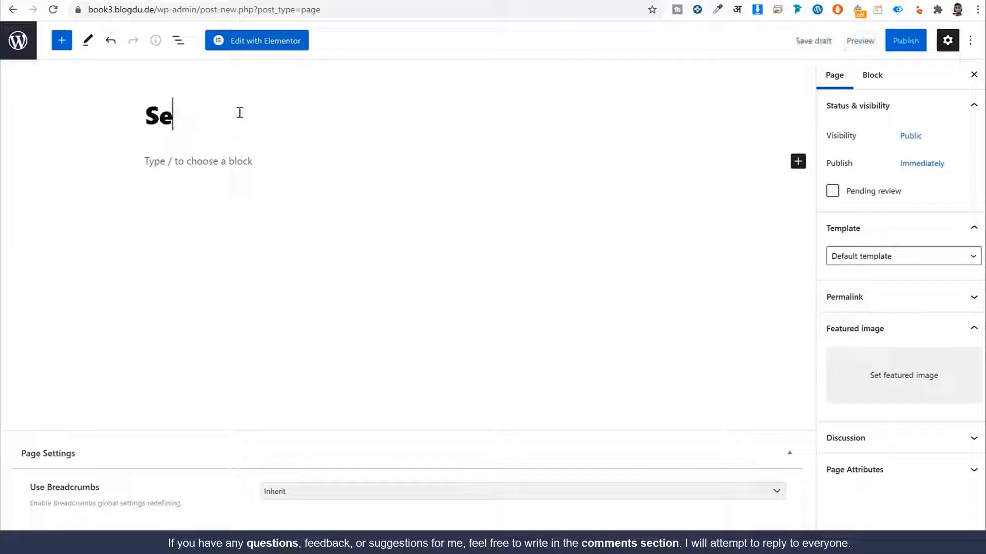
type("rvices")
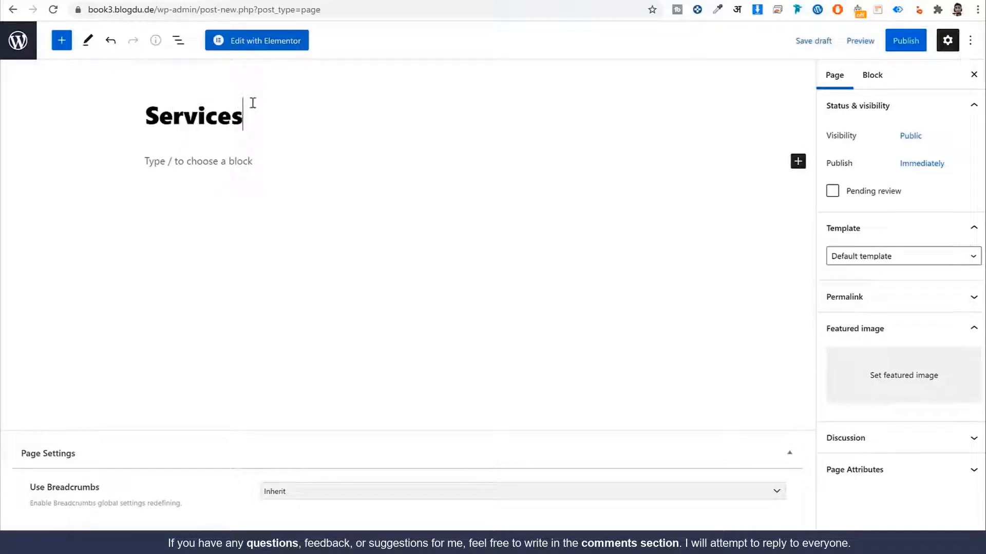
left_click(879, 301)
left_click(882, 342)
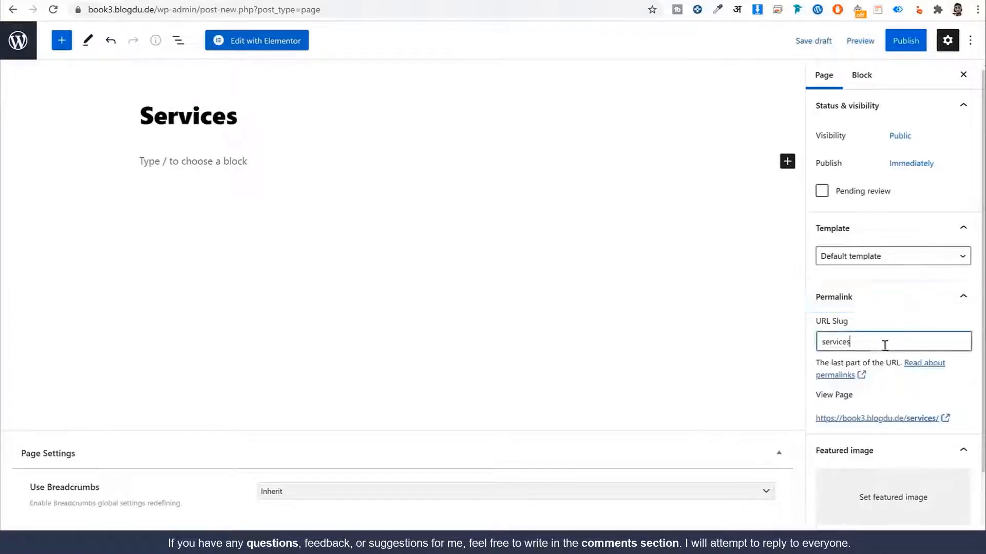
double_click(878, 342)
left_click(878, 341)
double_click(878, 341)
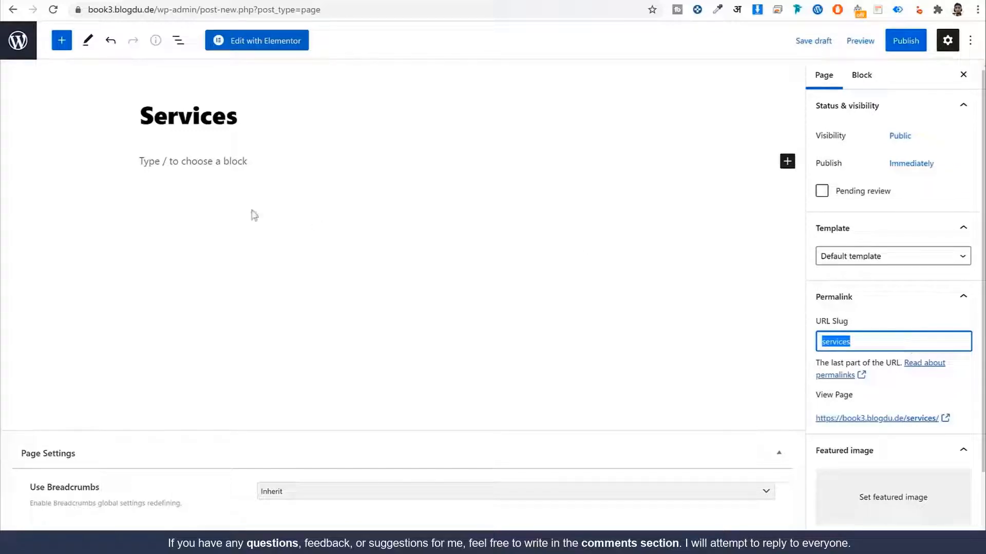
Step: Retitle the page 'All Services' and change its slug to all-services
left_click(142, 109)
type("All")
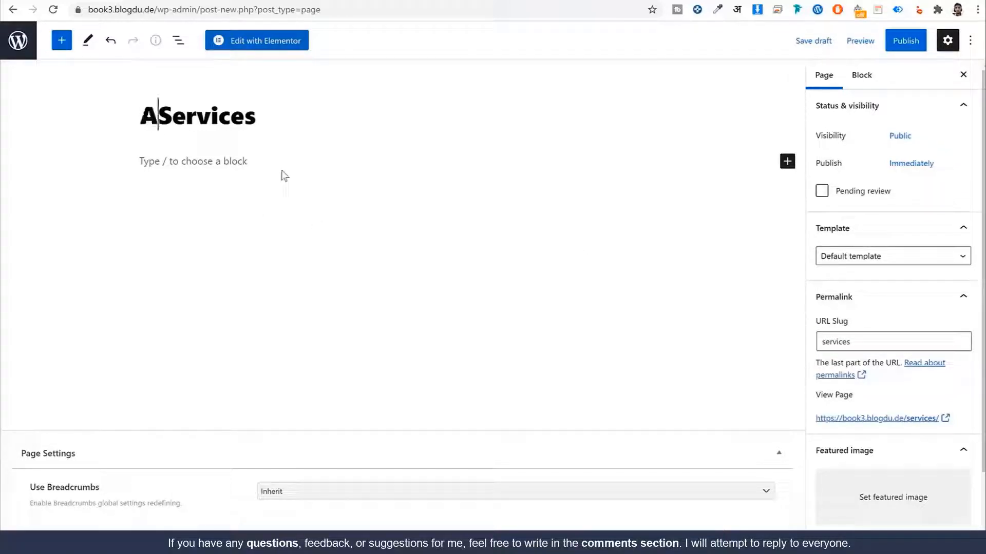
left_click(333, 175)
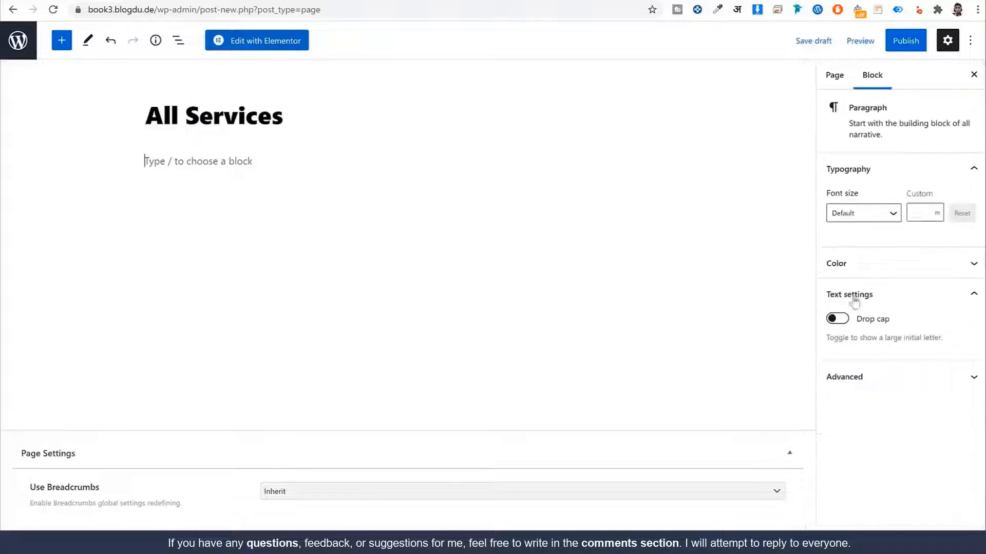
left_click(847, 77)
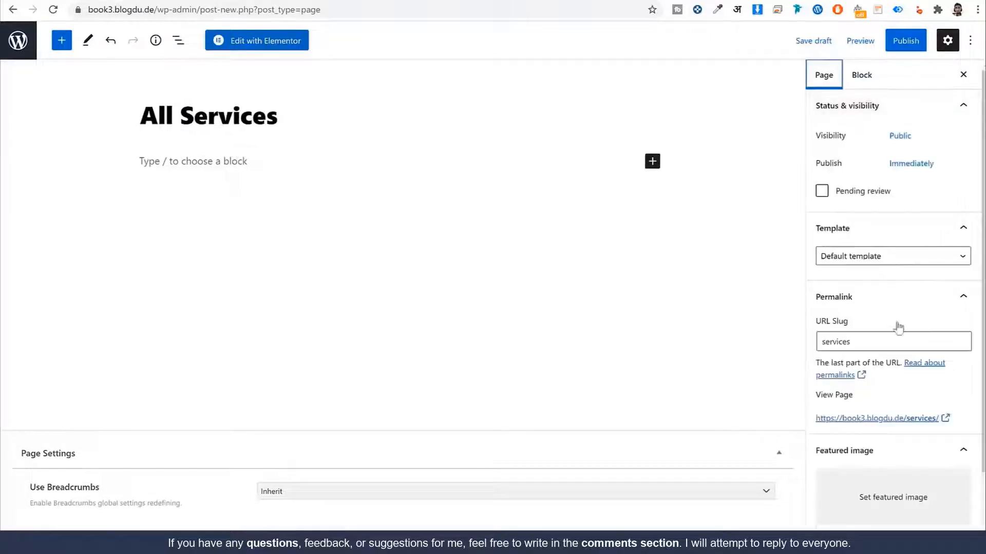
left_click(851, 341)
double_click(828, 341)
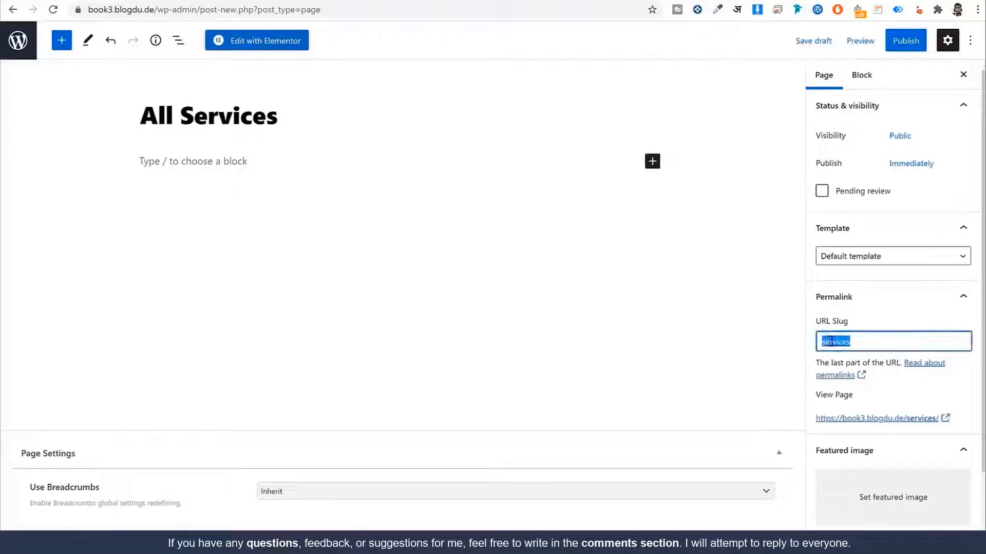
key("Home")
type("all-")
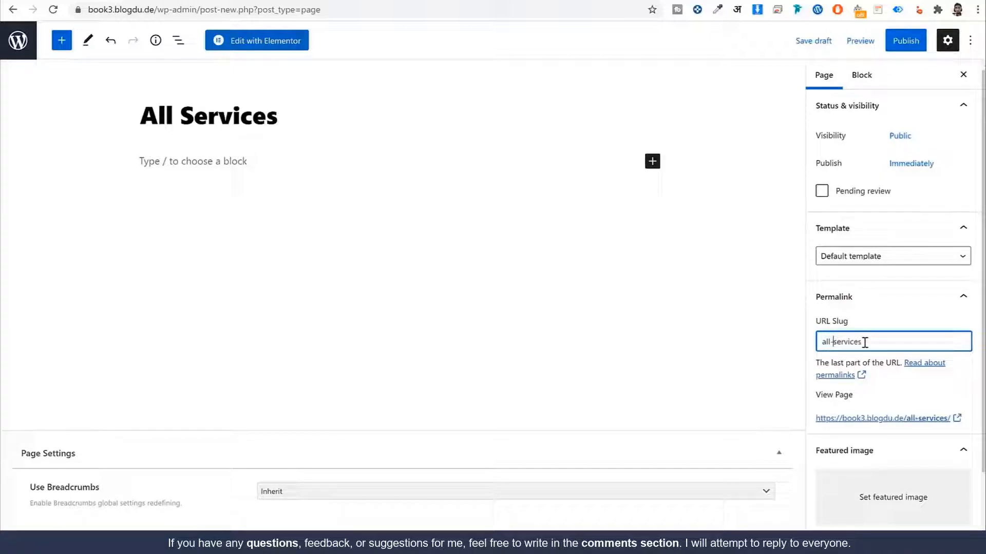
triple_click(859, 343)
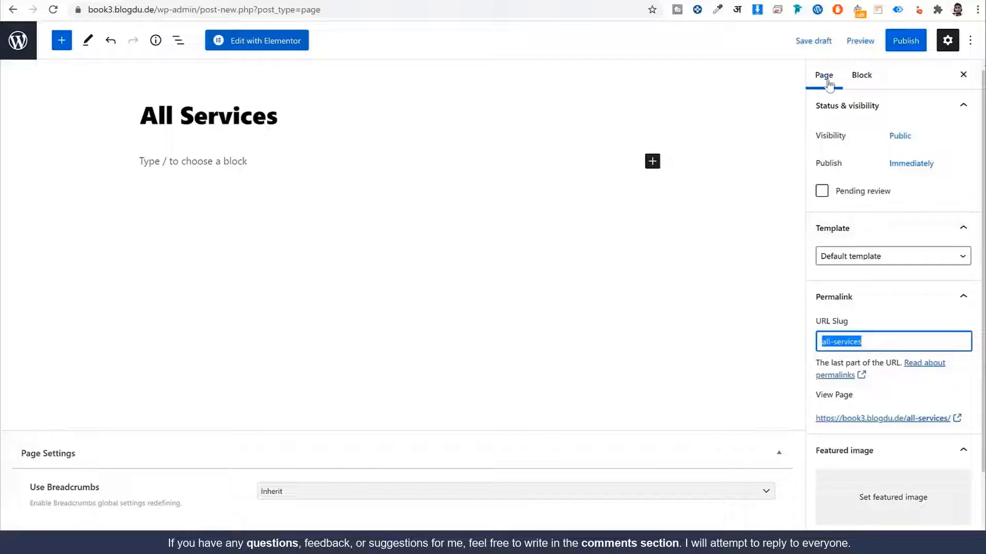
Step: Set the page template to Full Width Content Layout and disable breadcrumbs
left_click(881, 265)
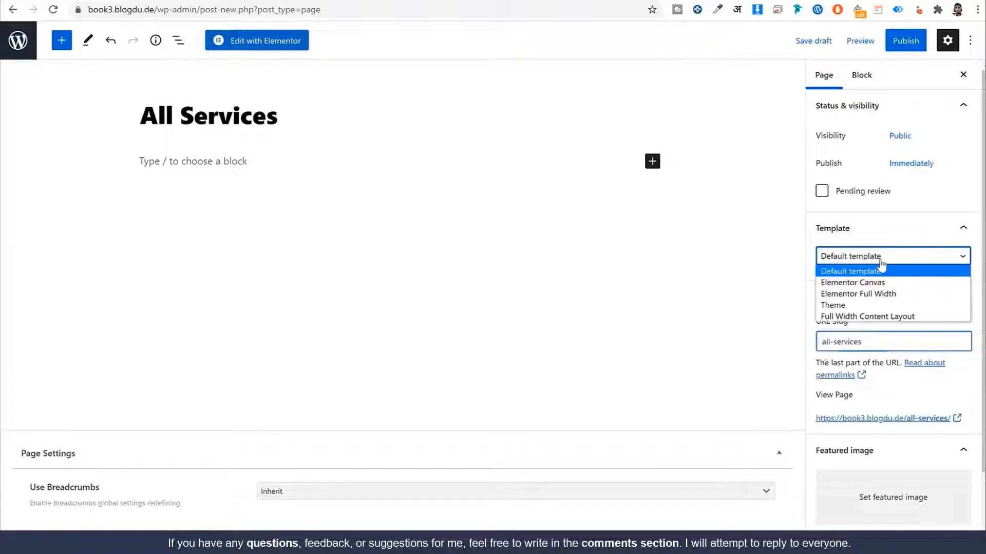
left_click(881, 318)
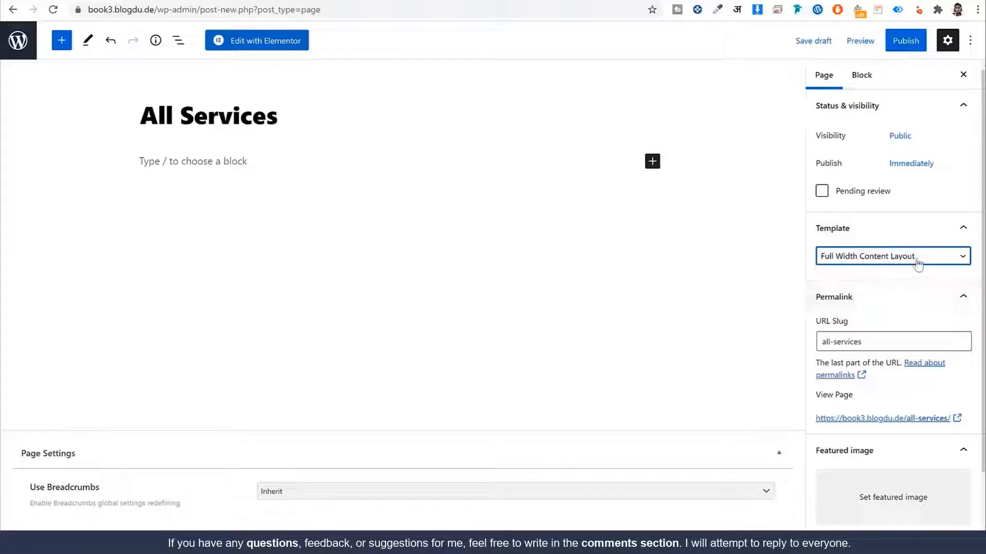
left_click_drag(96, 487, 30, 488)
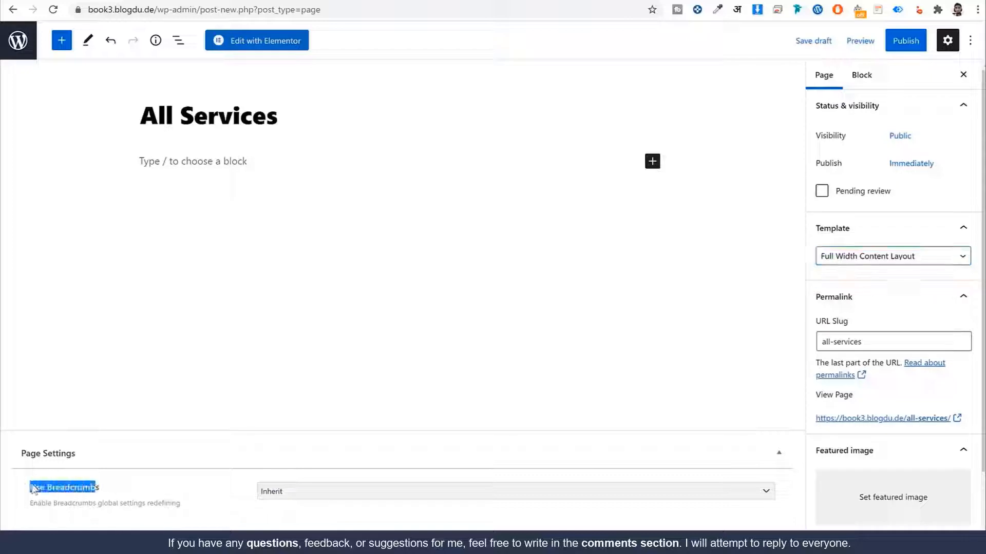
left_click(312, 497)
left_click(300, 527)
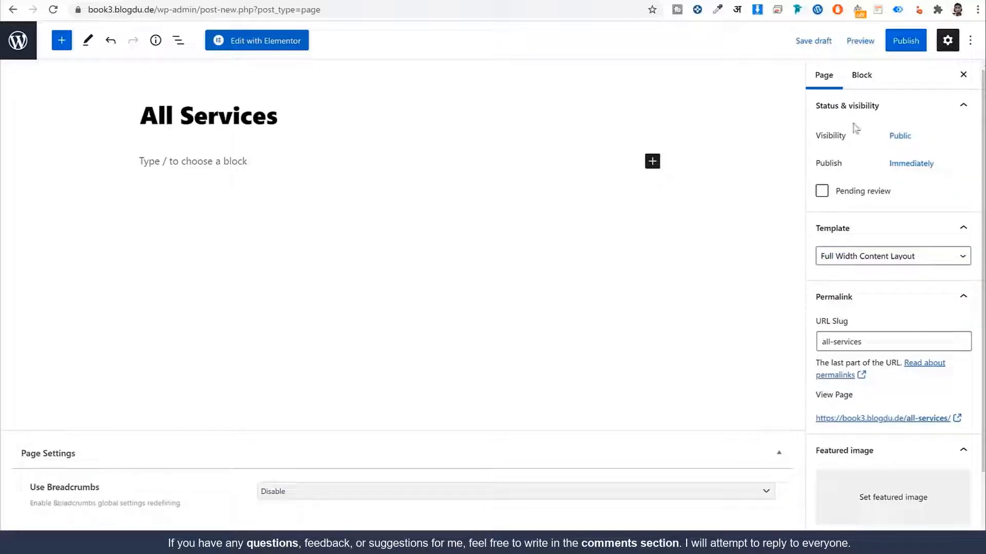
Step: Publish the All Services page and open it in Elementor
left_click(920, 40)
left_click(880, 45)
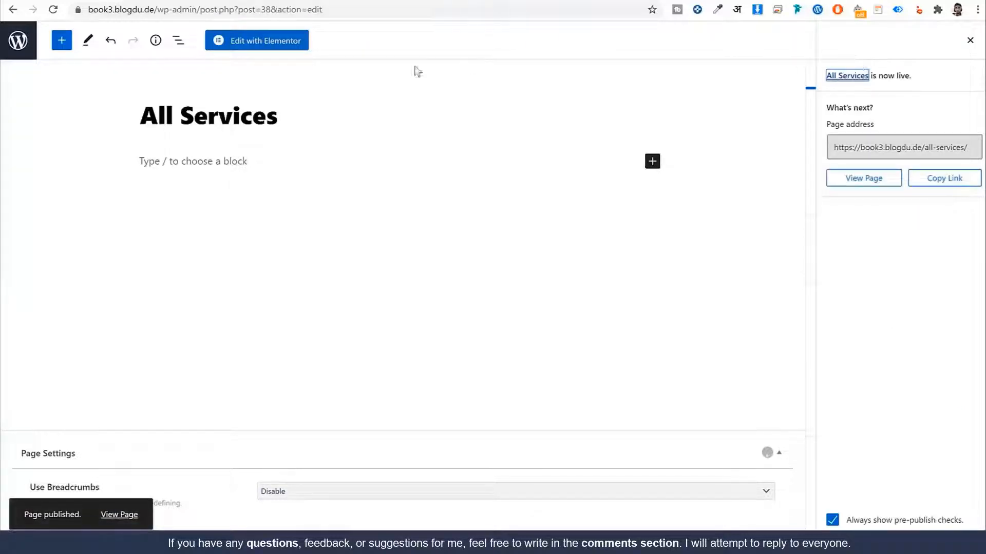
left_click(268, 45)
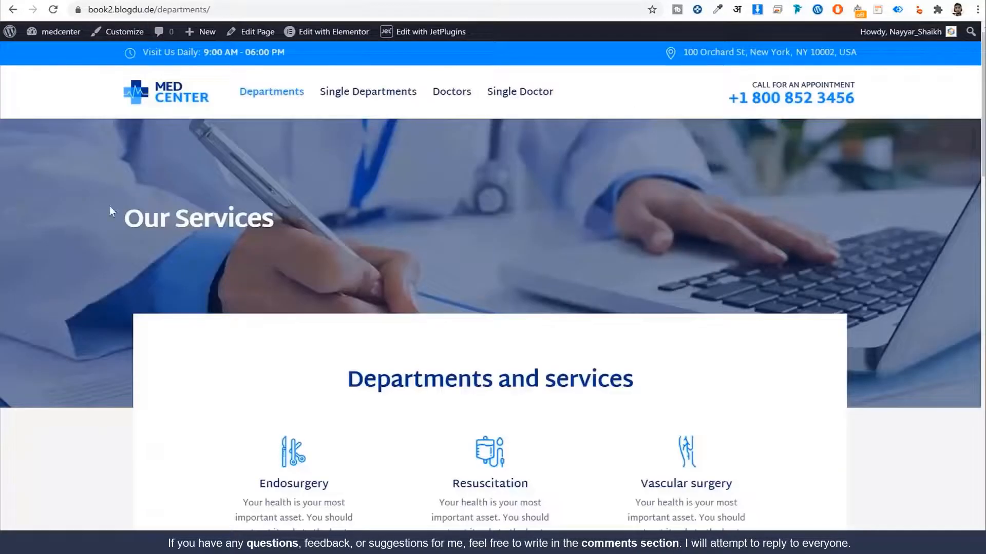
Step: Copy the 'Our Services' heading text from the reference site and preview the section structure choices
left_click_drag(110, 207, 336, 228)
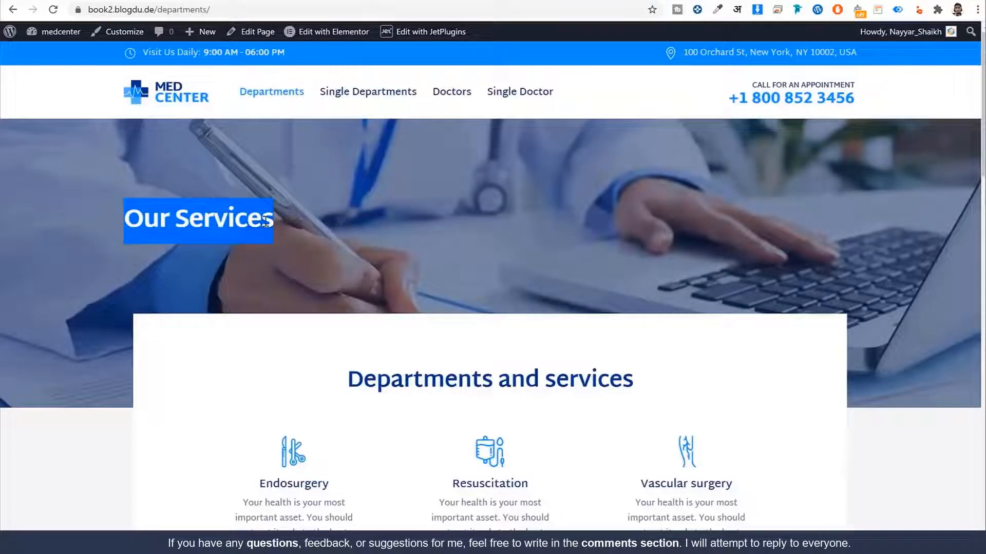
right_click(169, 226)
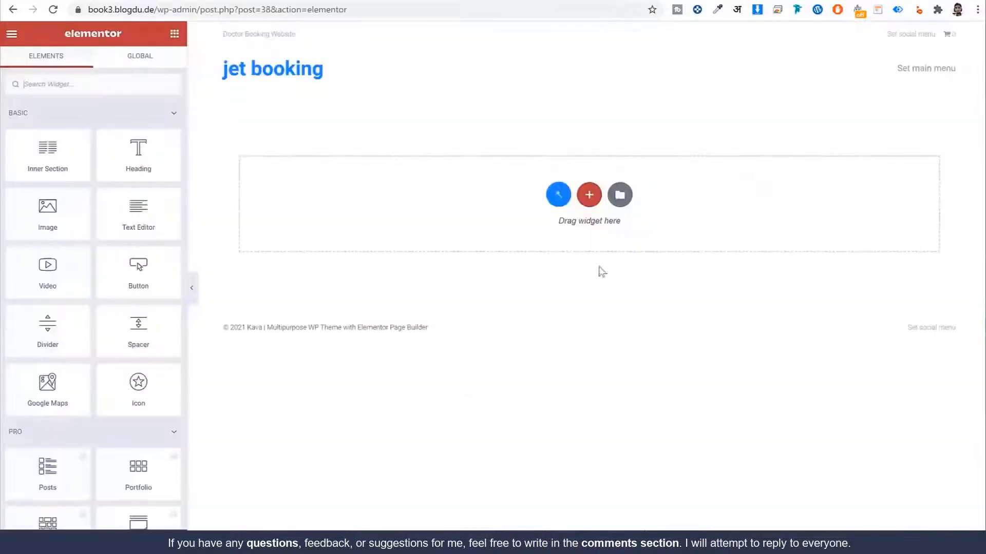
left_click(590, 196)
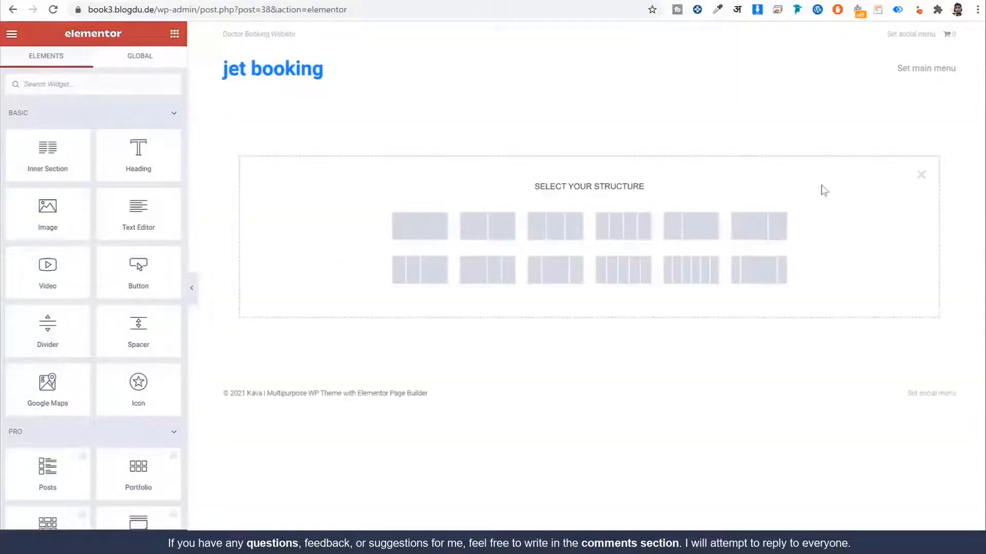
left_click(921, 175)
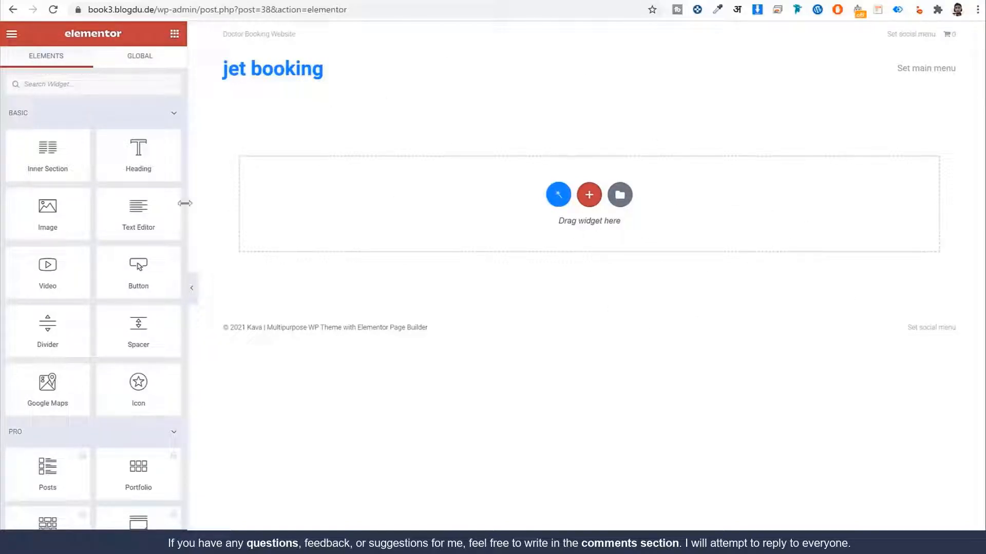
scroll(134, 287, "down", 20)
scroll(133, 294, "up", 11)
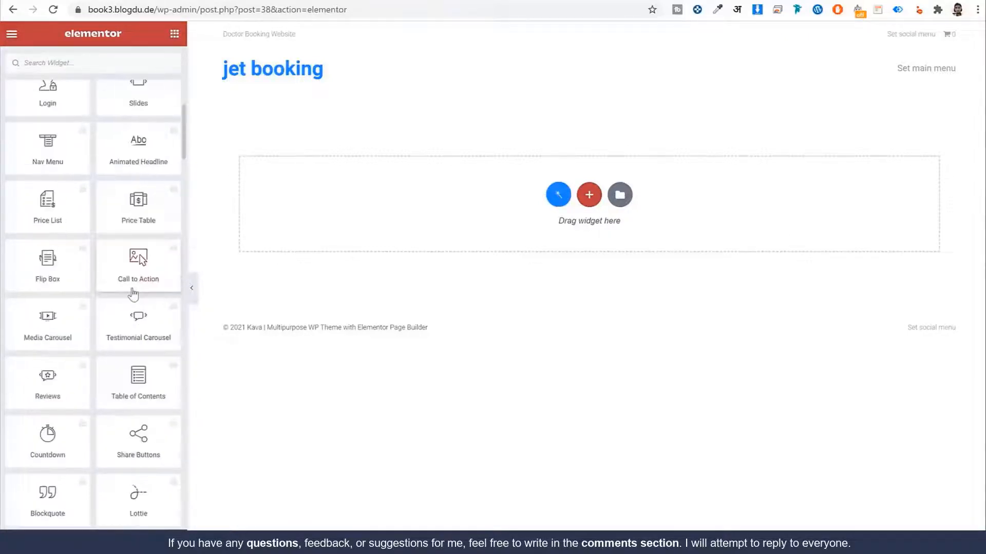
scroll(133, 295, "up", 14)
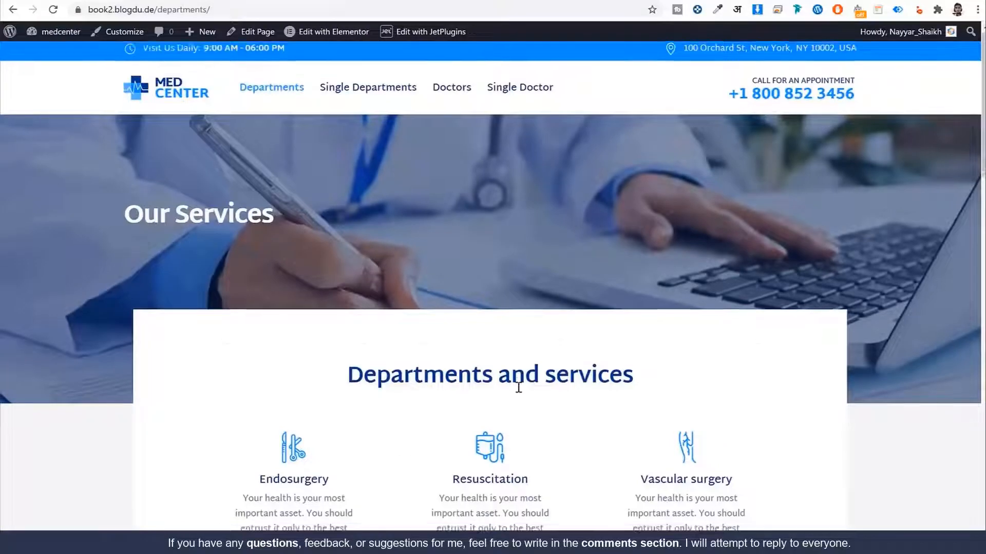
scroll(519, 380, "down", 10)
scroll(329, 176, "up", 10)
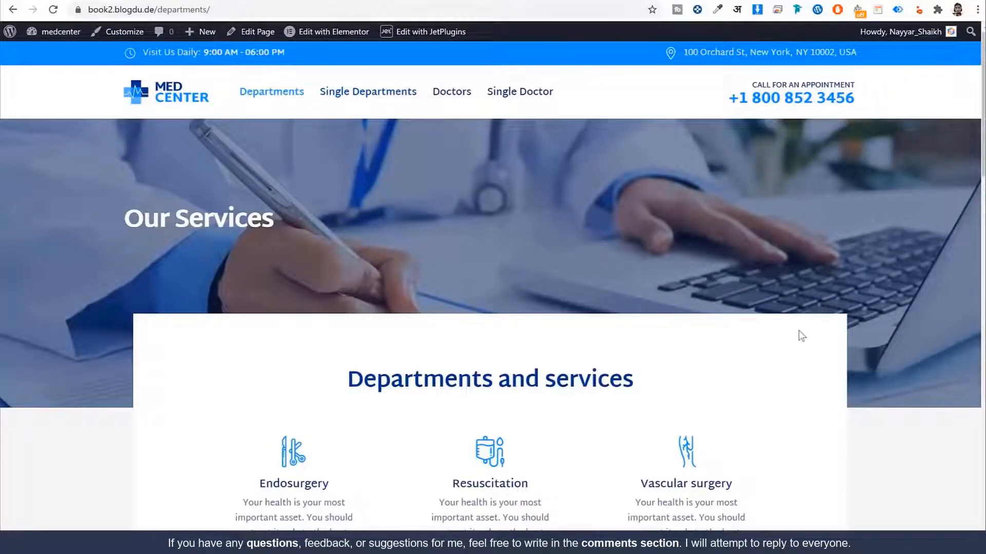
scroll(799, 334, "down", 5)
scroll(796, 346, "up", 5)
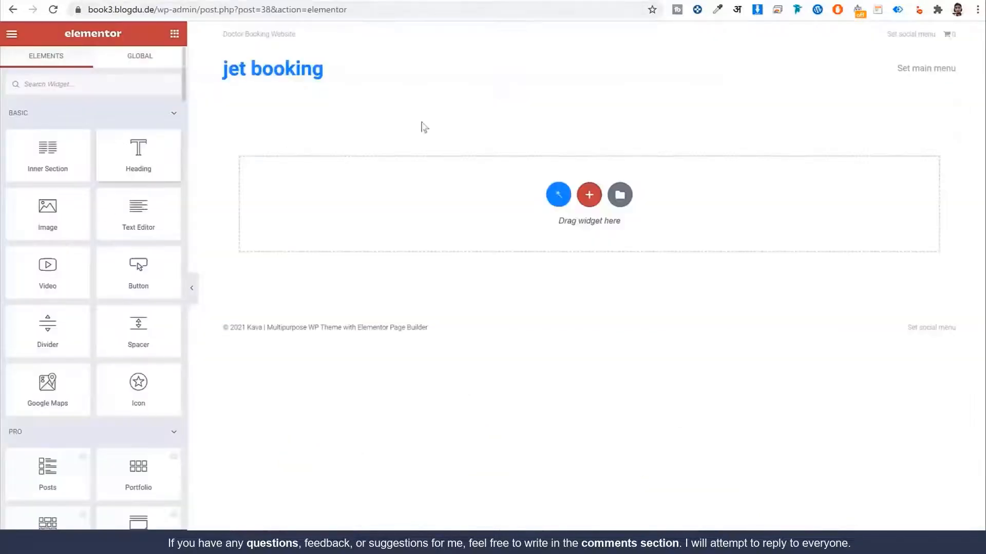
scroll(119, 258, "down", 15)
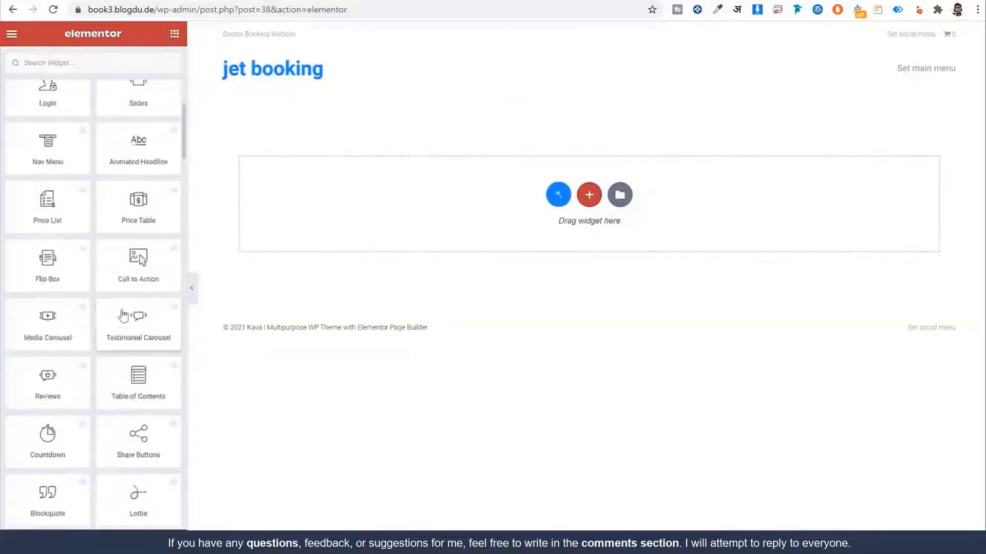
scroll(121, 313, "up", 10)
scroll(122, 316, "up", 5)
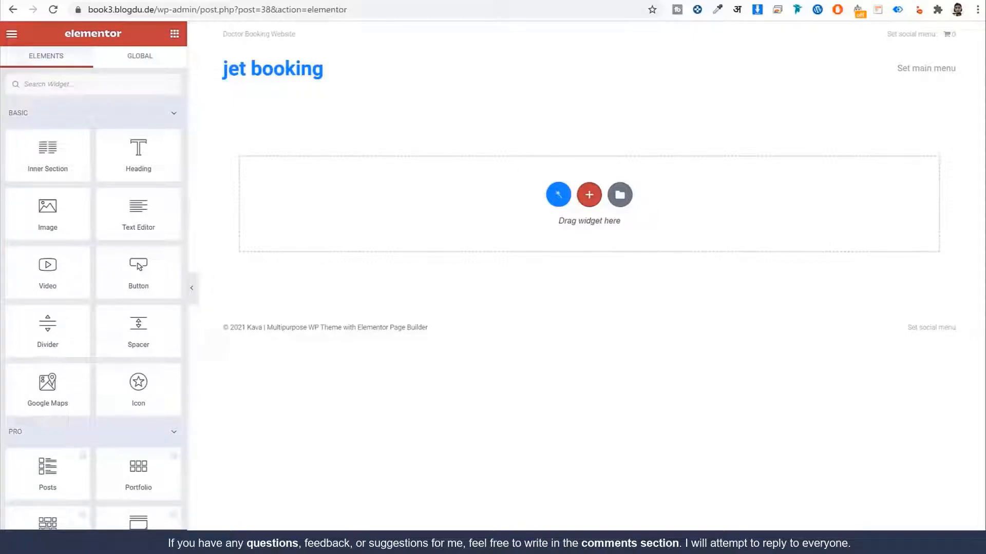
left_click(109, 1)
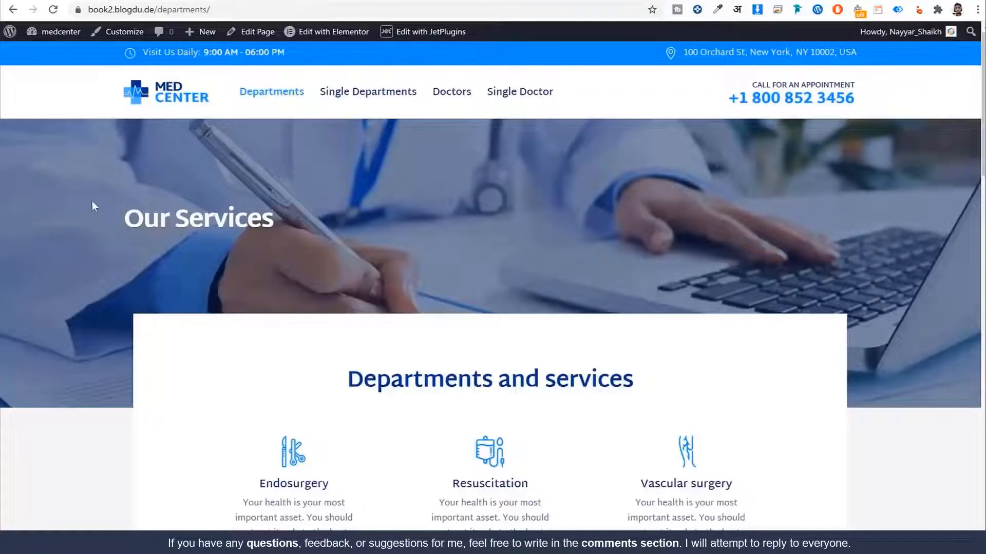
left_click_drag(92, 202, 313, 226)
left_click(313, 226)
scroll(518, 322, "down", 5)
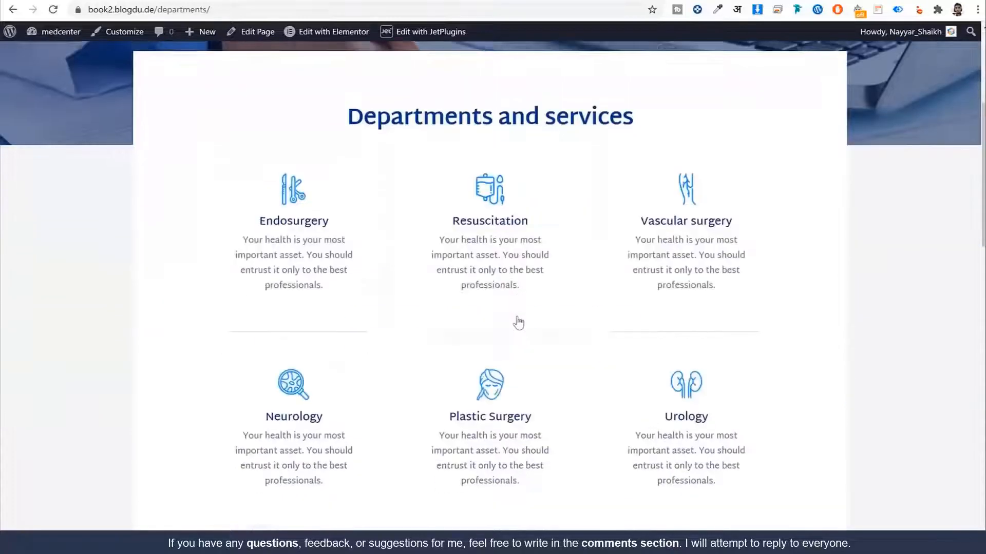
left_click_drag(331, 71, 854, 382)
scroll(855, 384, "down", 5)
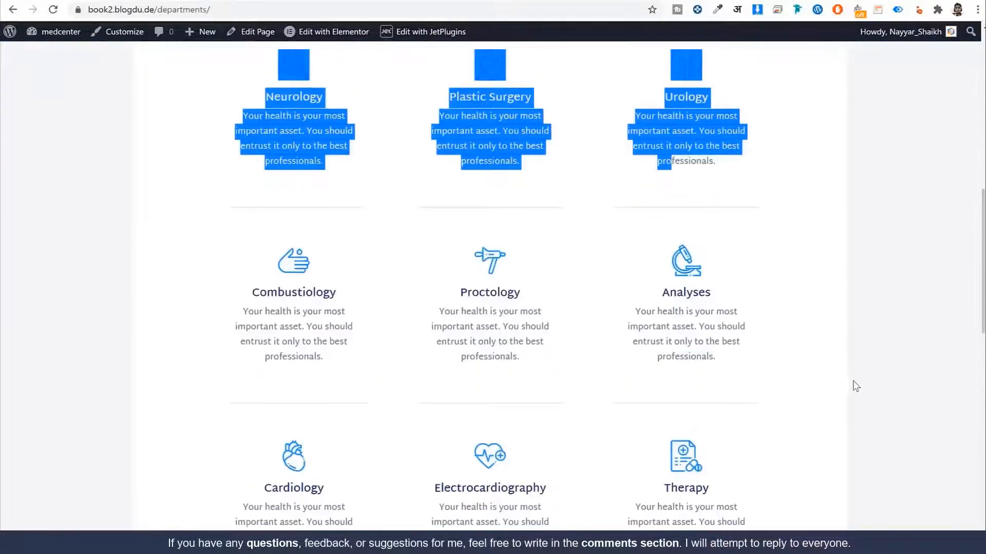
scroll(842, 395, "up", 10)
left_click(175, 114)
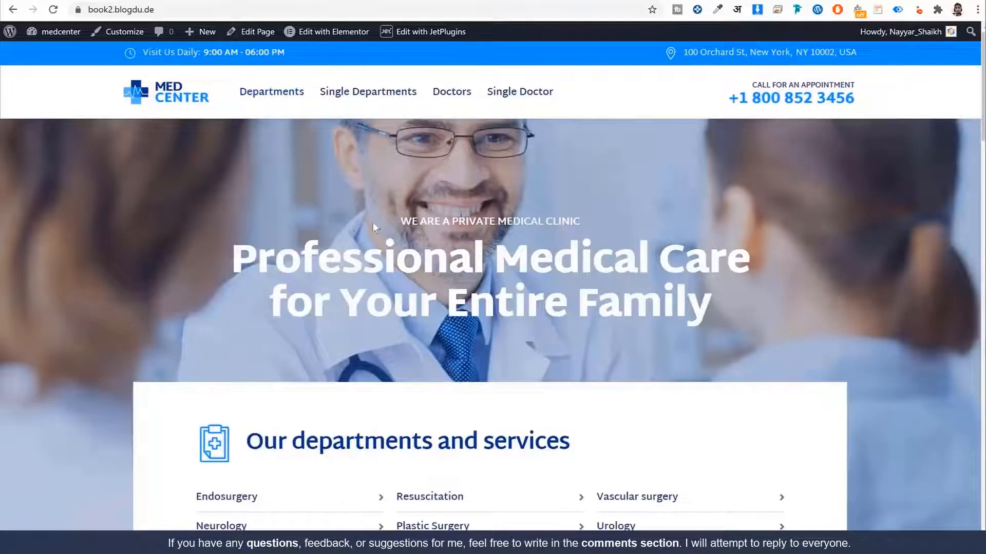
left_click_drag(373, 223, 743, 319)
scroll(744, 319, "down", 5)
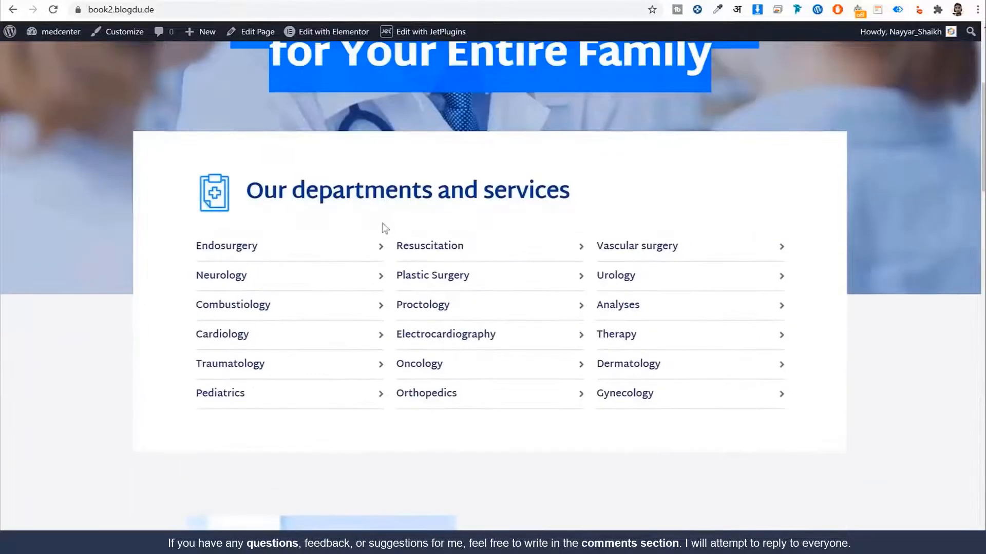
left_click_drag(262, 191, 649, 324)
scroll(883, 302, "down", 7)
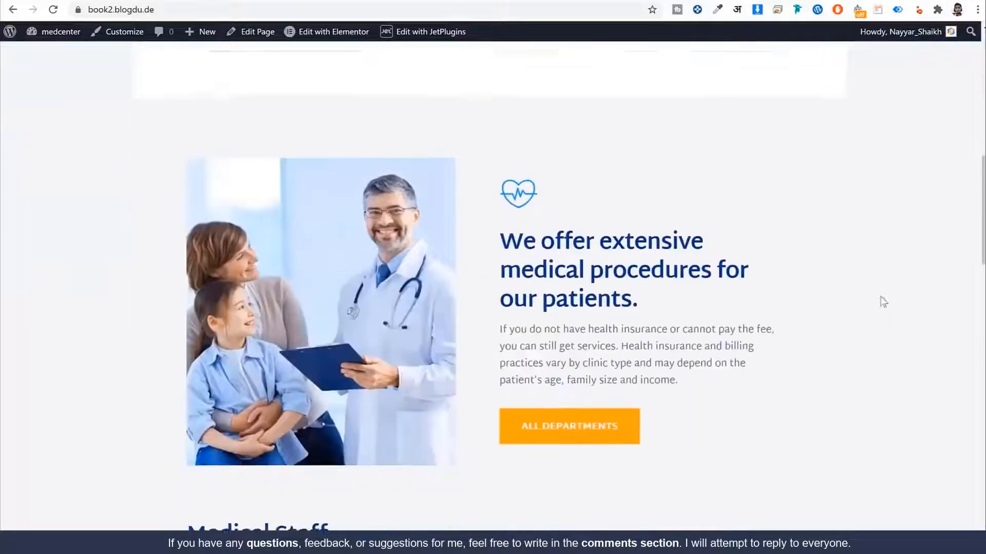
left_click_drag(502, 225, 665, 340)
scroll(665, 340, "down", 6)
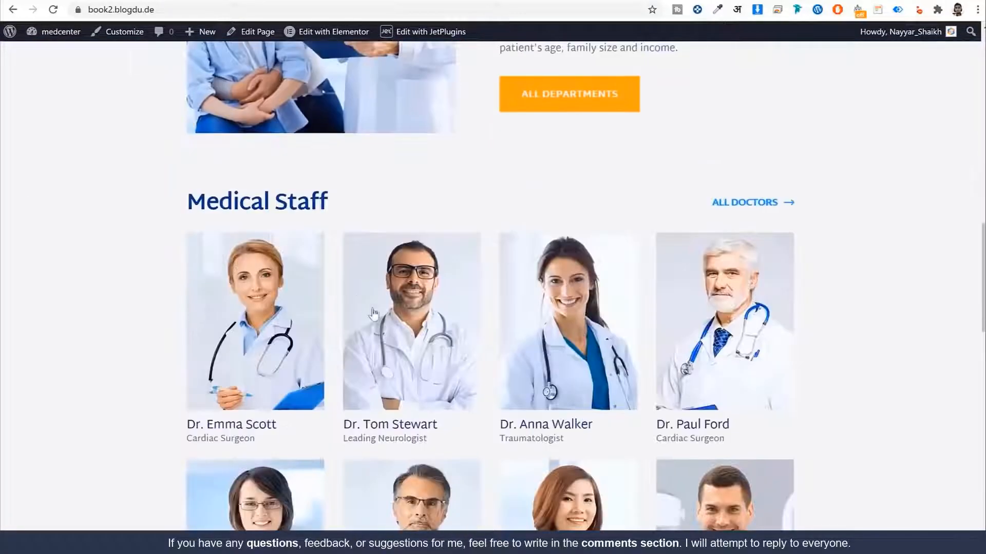
scroll(373, 313, "down", 10)
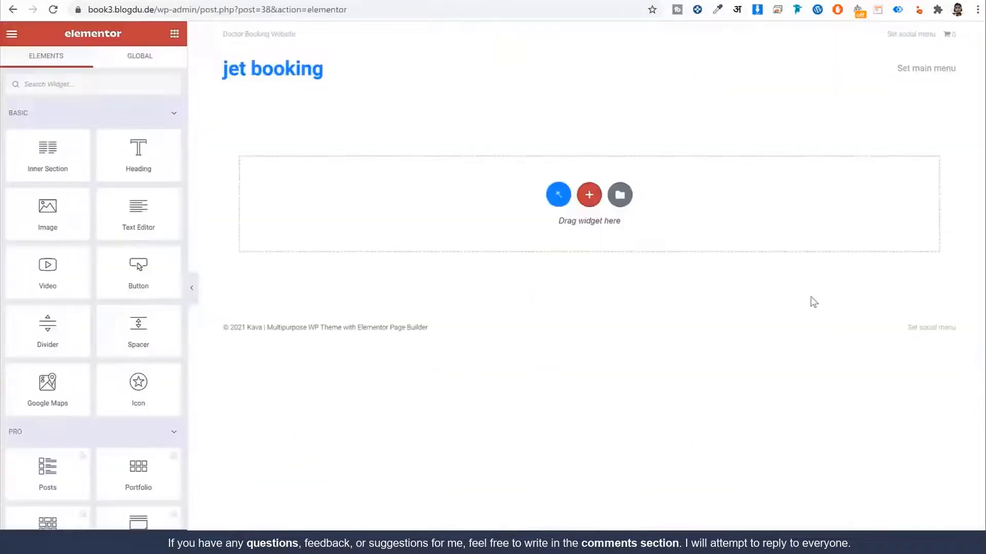
Step: Add a three-column section and drop a Button widget into its first column
left_click(589, 195)
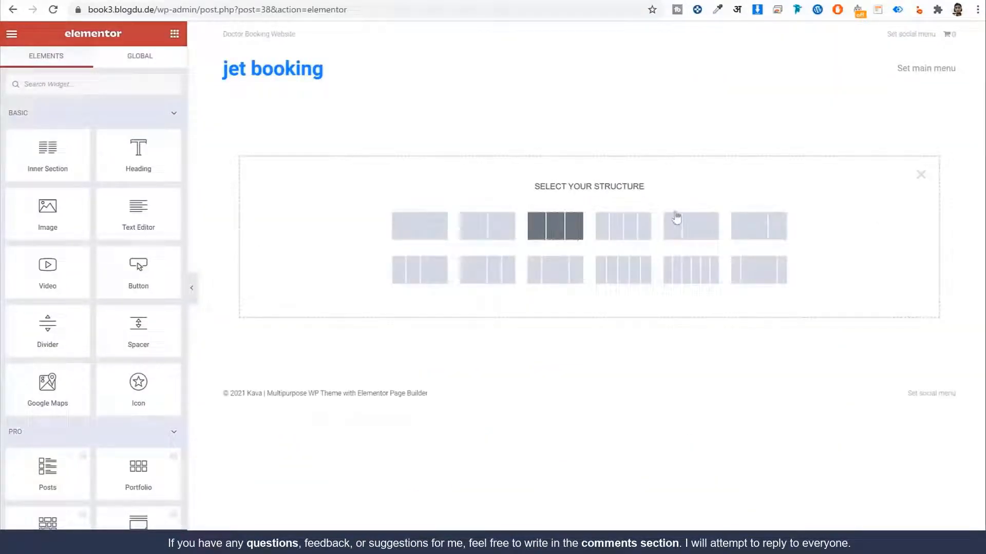
left_click(549, 234)
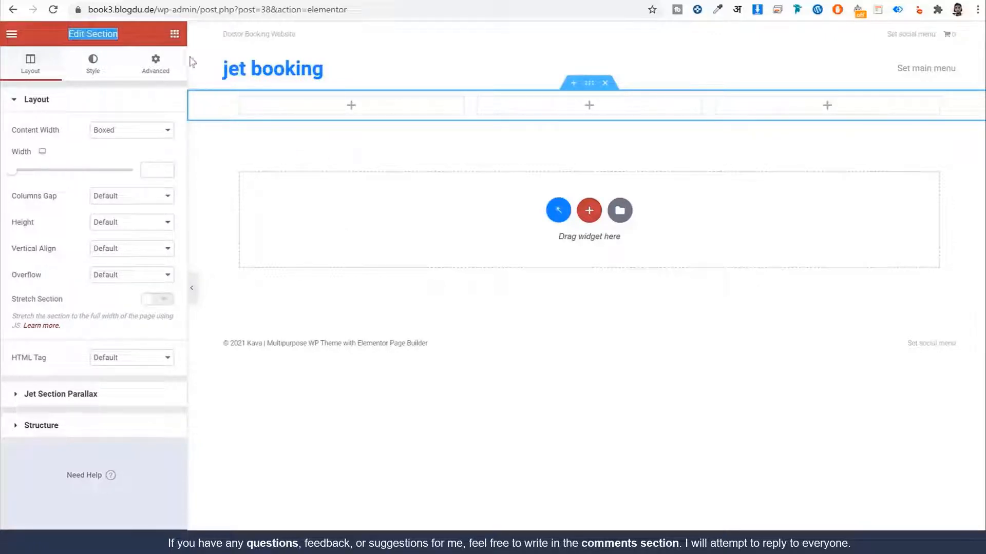
left_click(174, 35)
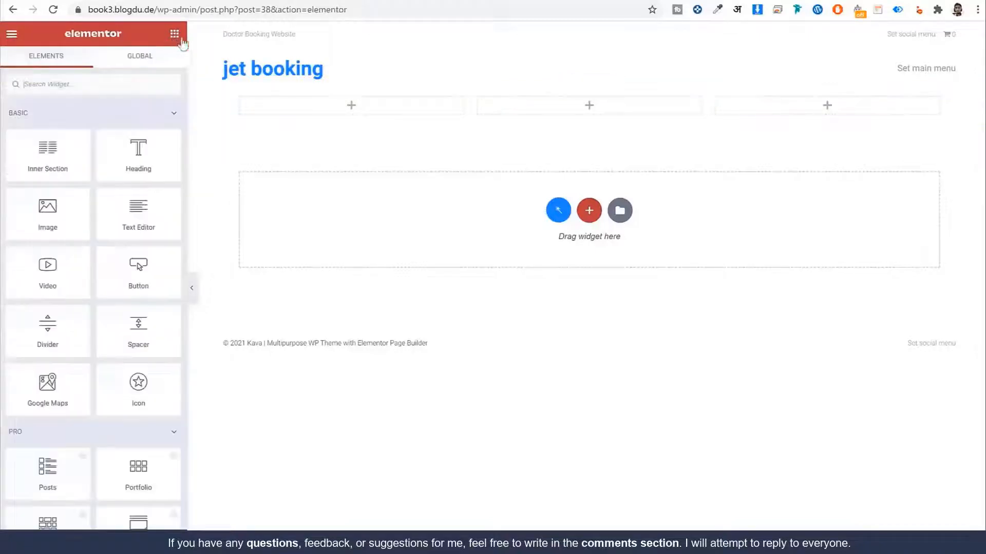
scroll(137, 302, "down", 6)
scroll(134, 306, "up", 6)
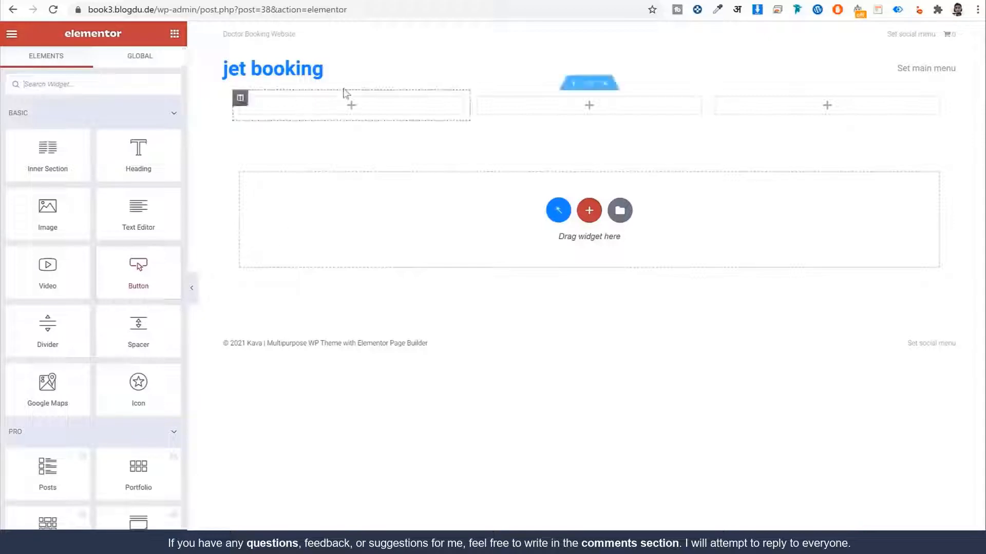
left_click_drag(155, 274, 326, 110)
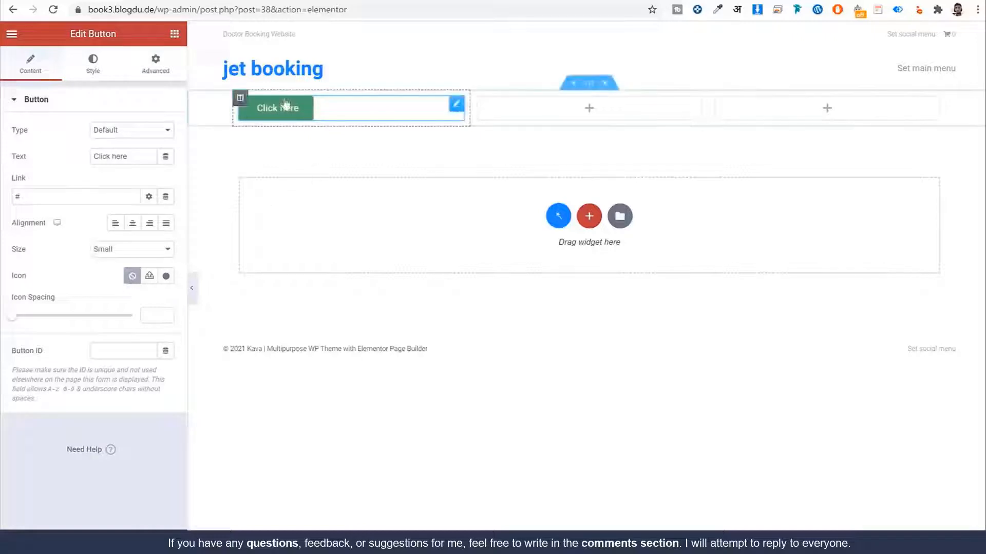
Step: Change the button label from 'Click here' to 'Typhe Here'
left_click_drag(56, 35, 128, 37)
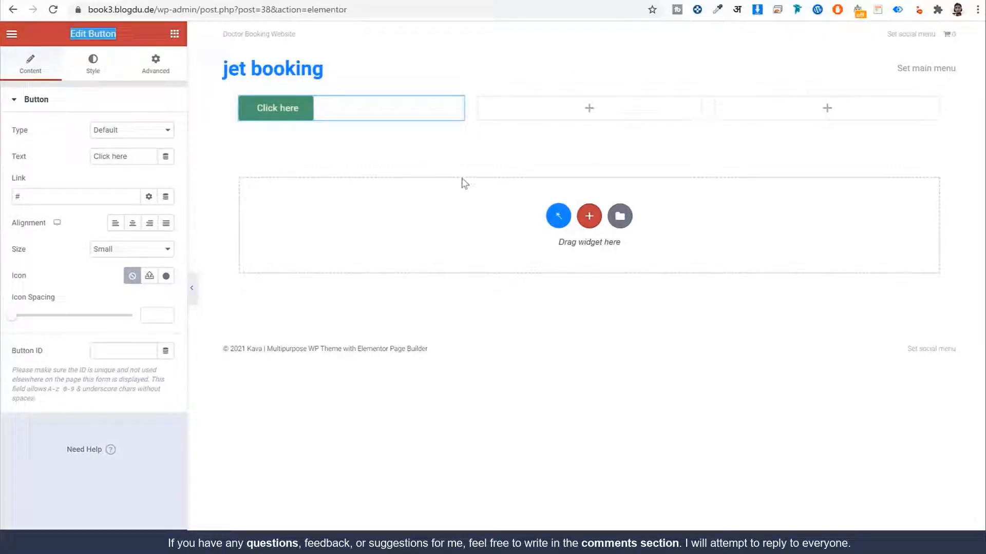
left_click(22, 63)
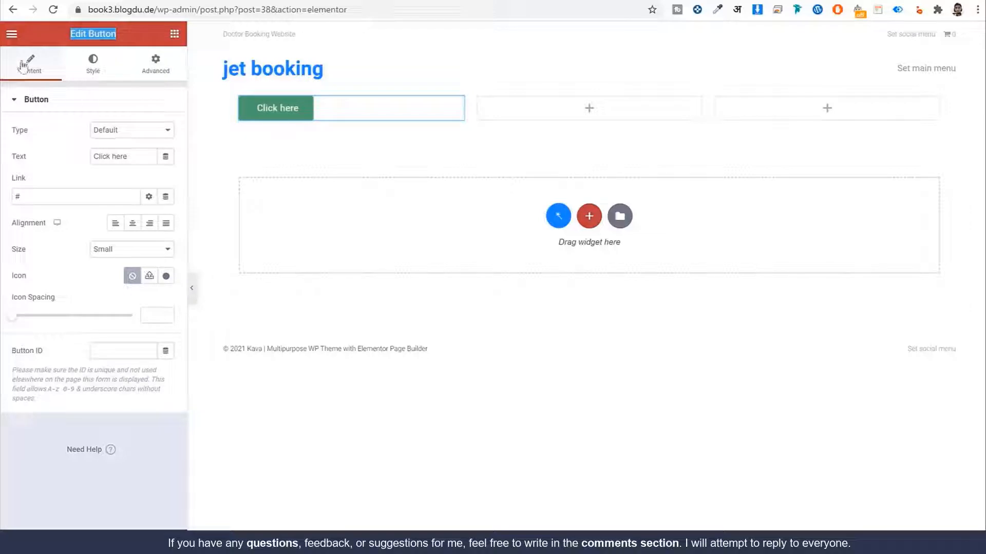
left_click(93, 75)
left_click(158, 71)
left_click(30, 66)
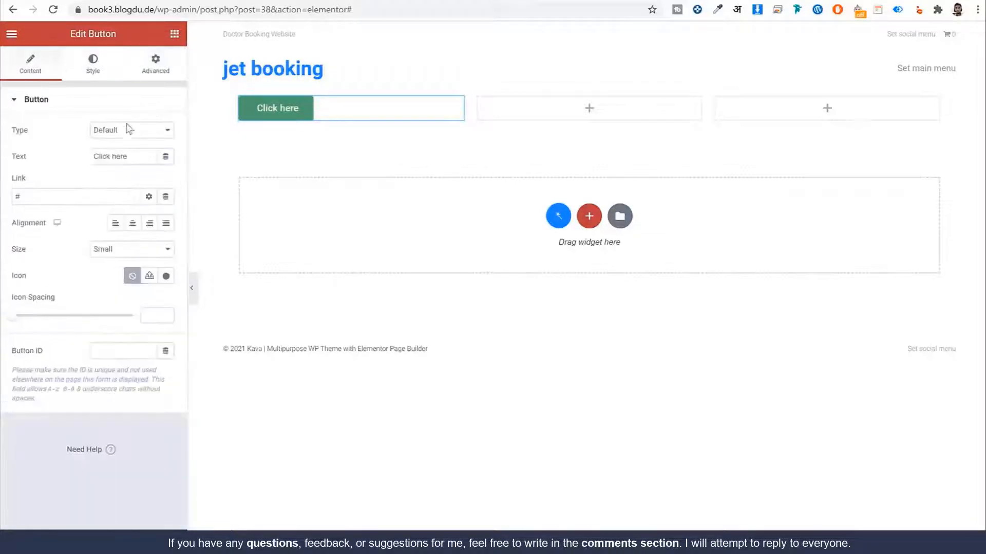
left_click_drag(136, 158, 39, 158)
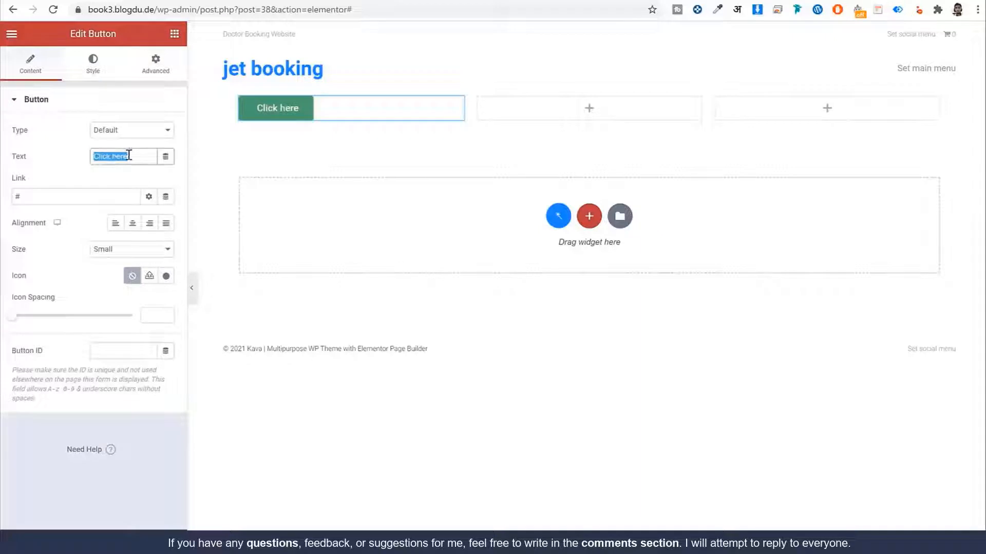
left_click_drag(137, 157, 108, 159)
key("ctrl+a")
type("Typhe Hel")
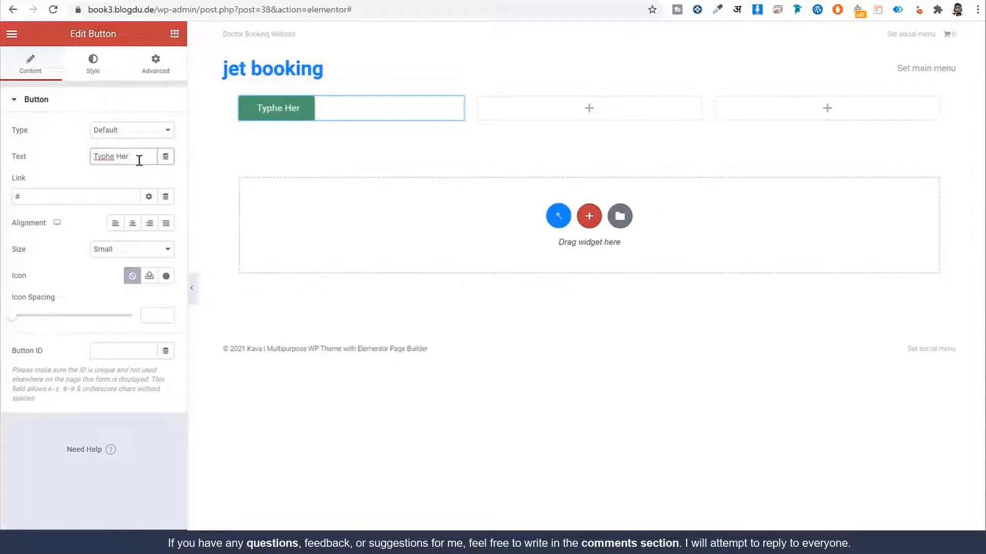
type("e")
Step: Give the button a light pink #F46CFF background and enable its box shadow
left_click(92, 66)
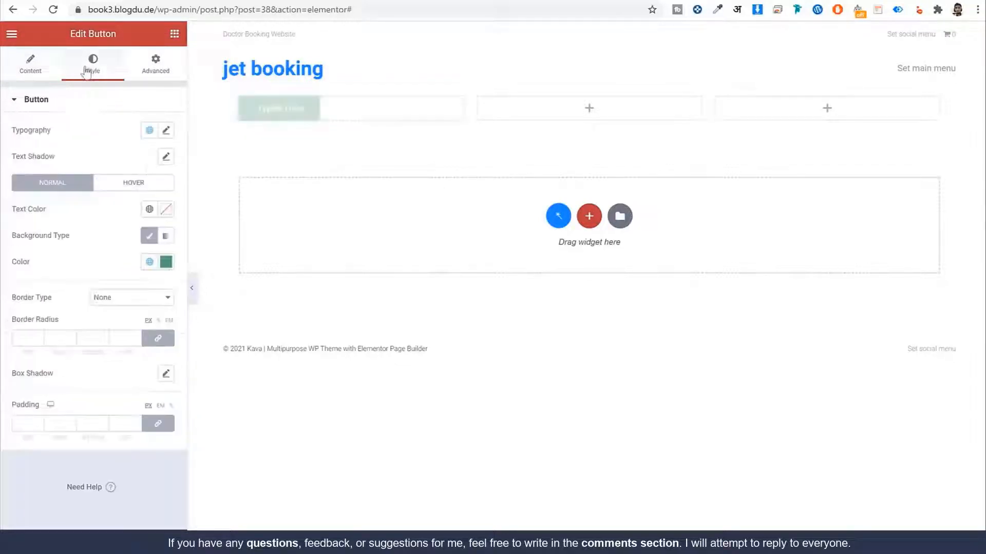
left_click(166, 262)
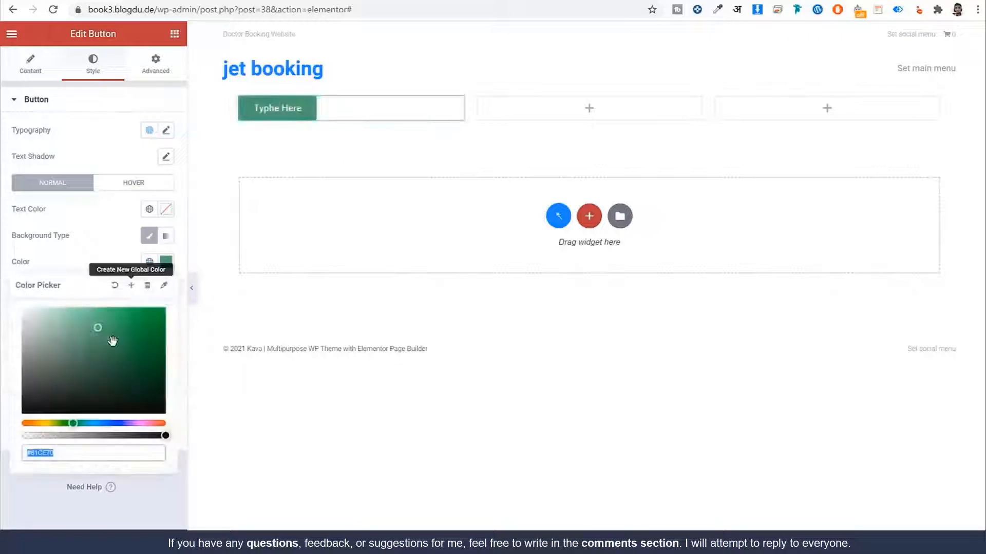
left_click(107, 423)
left_click(135, 423)
left_click(92, 309)
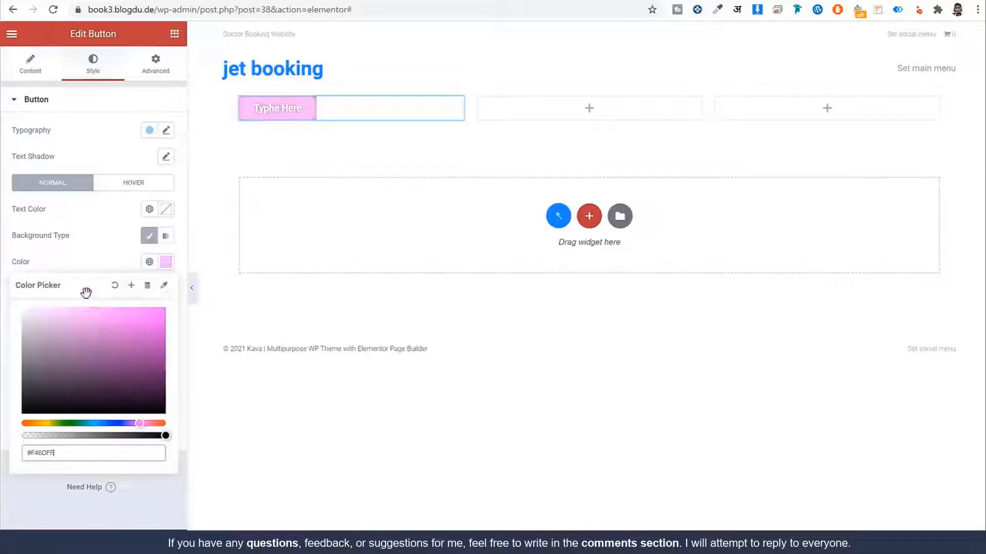
left_click(103, 244)
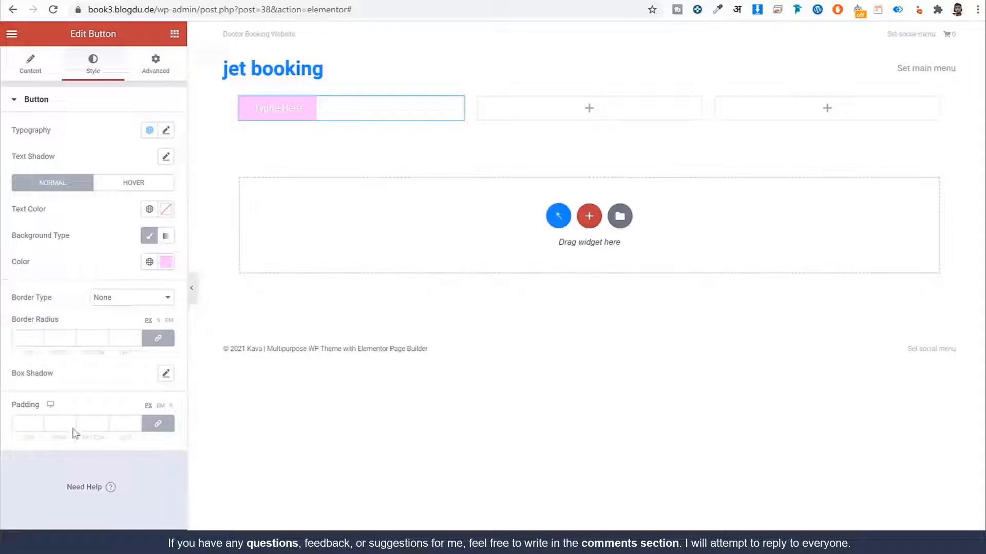
left_click(166, 376)
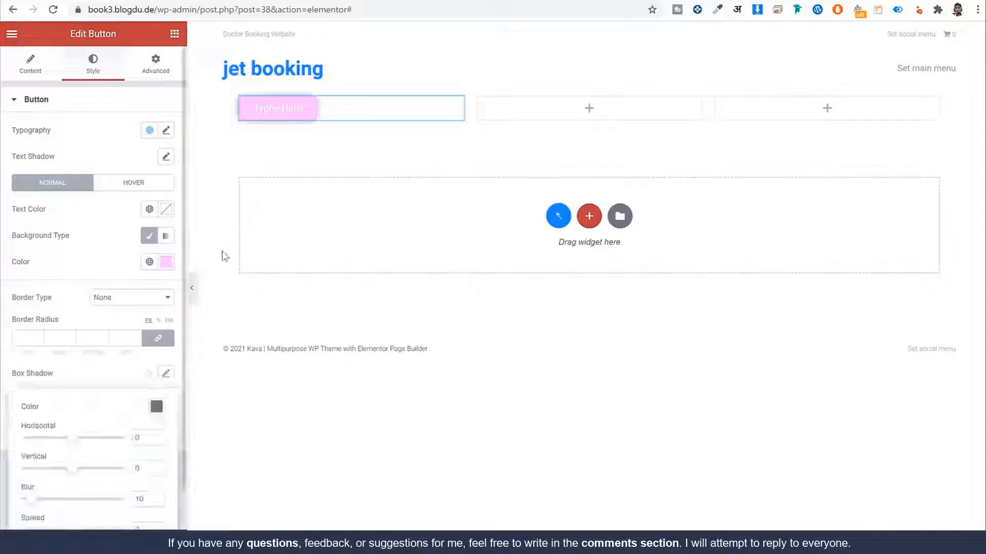
left_click(198, 293)
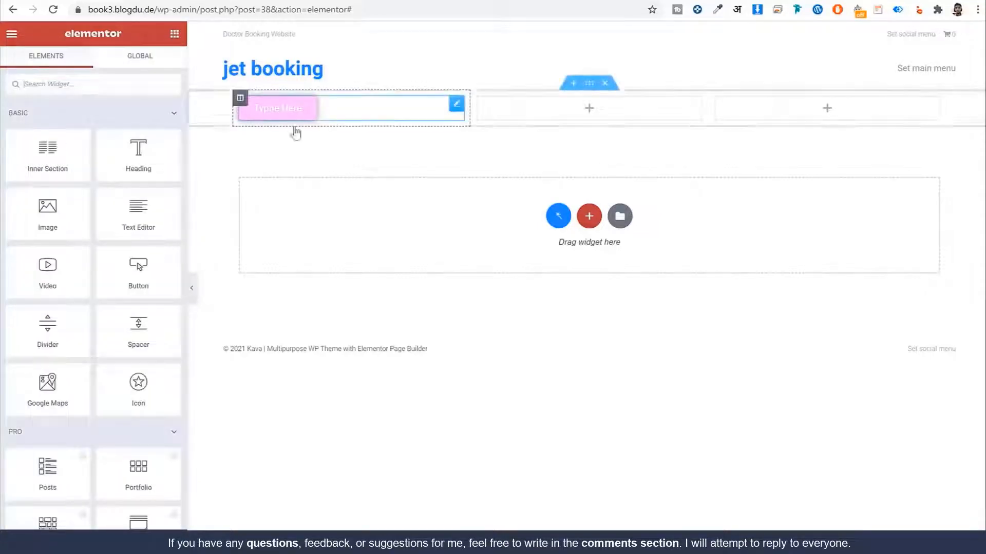
Step: Check the pink button's Advanced settings, then place an Icon widget in the middle column
left_click(308, 108)
left_click(156, 65)
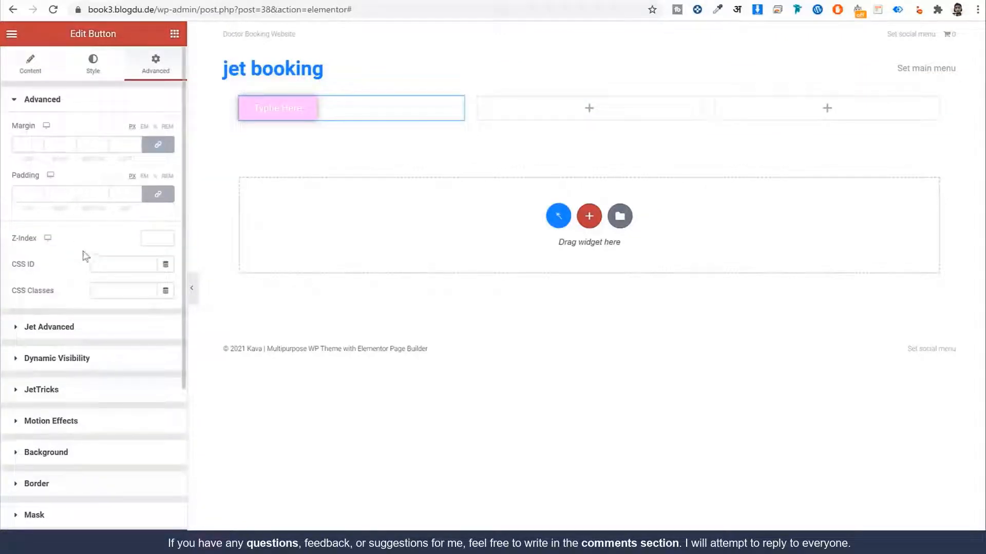
scroll(82, 270, "down", 4)
scroll(101, 347, "up", 4)
left_click(175, 36)
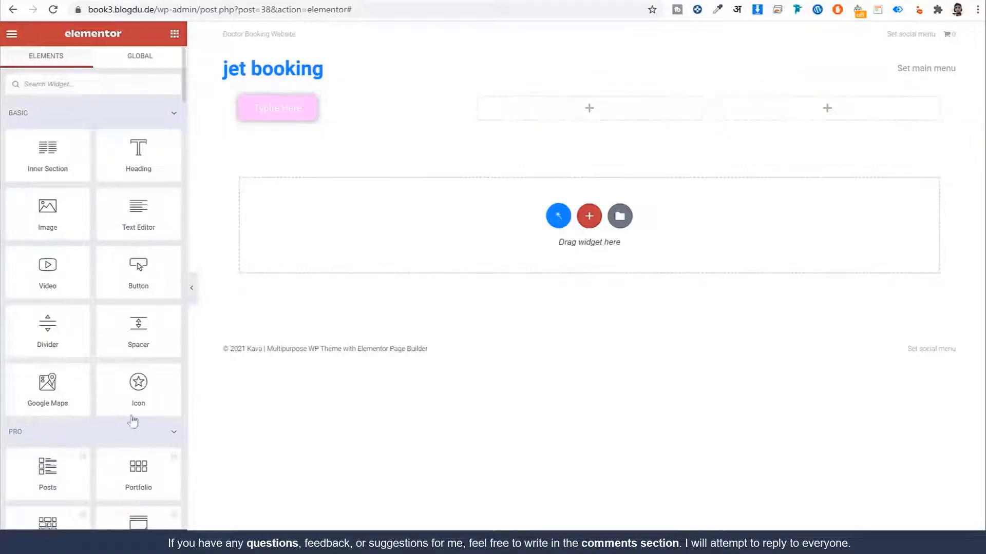
left_click_drag(130, 394, 561, 117)
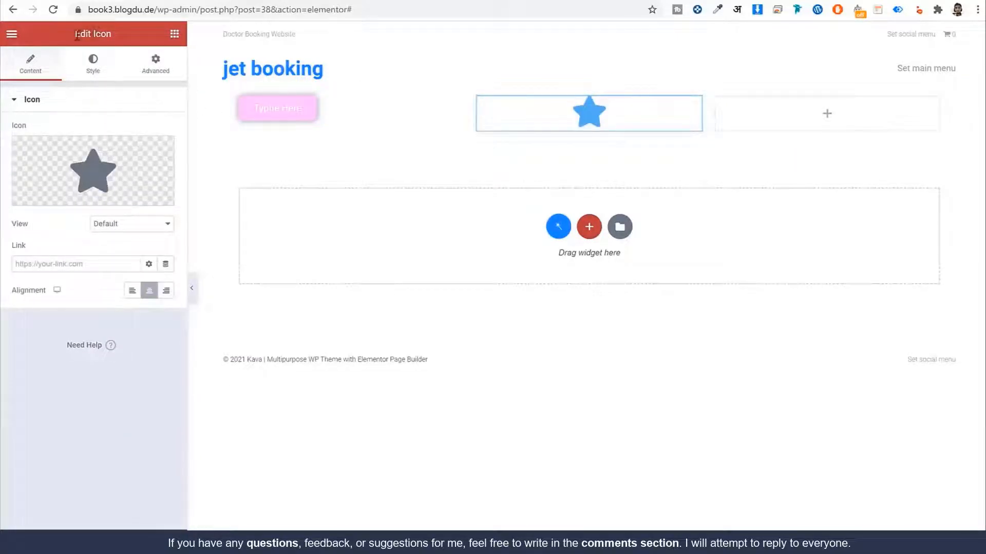
left_click_drag(76, 34, 116, 35)
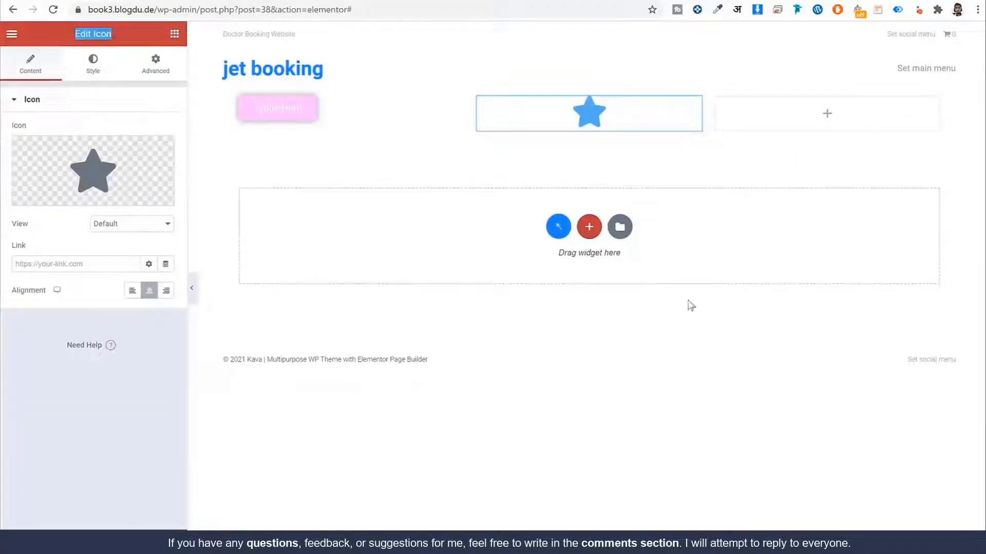
Step: Swap the star icon for the half star from the Icon Library
left_click(277, 106)
left_click_drag(70, 34, 118, 34)
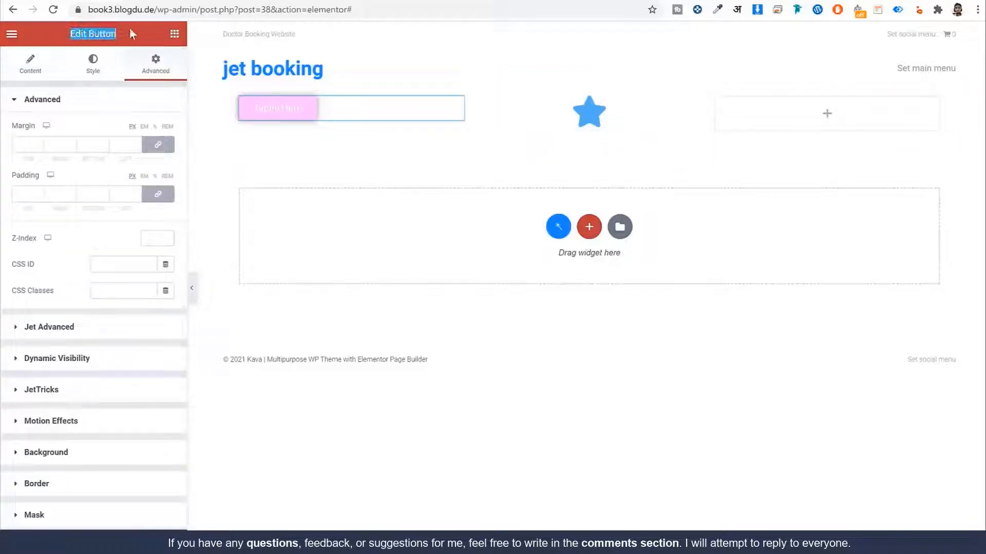
left_click(565, 114)
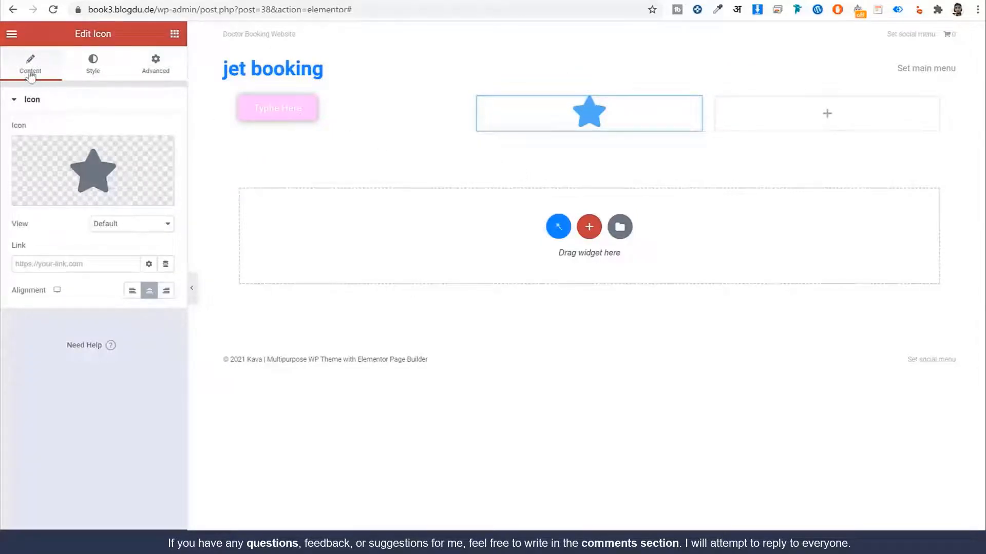
left_click(93, 66)
left_click(156, 66)
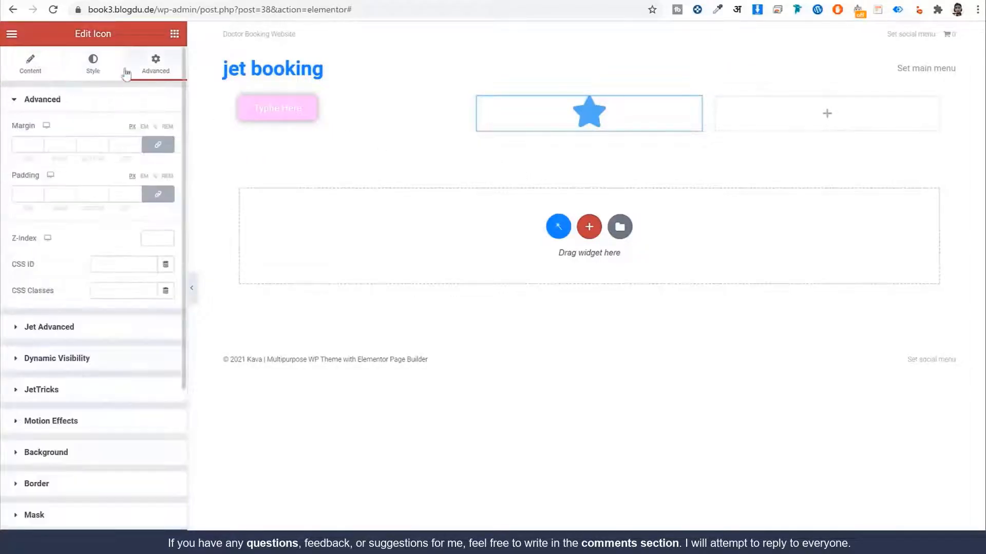
left_click(15, 68)
left_click(145, 163)
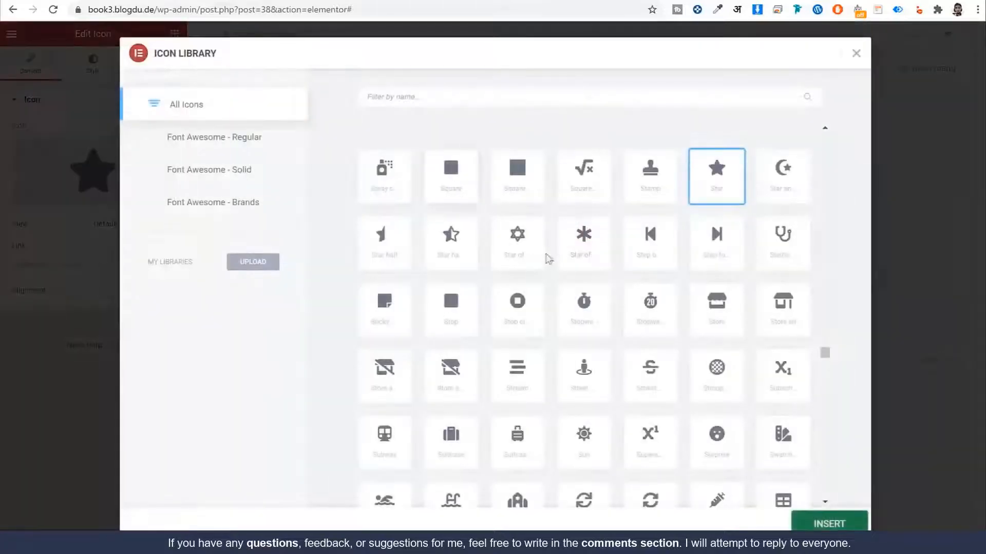
left_click(494, 245)
left_click(450, 239)
left_click(822, 524)
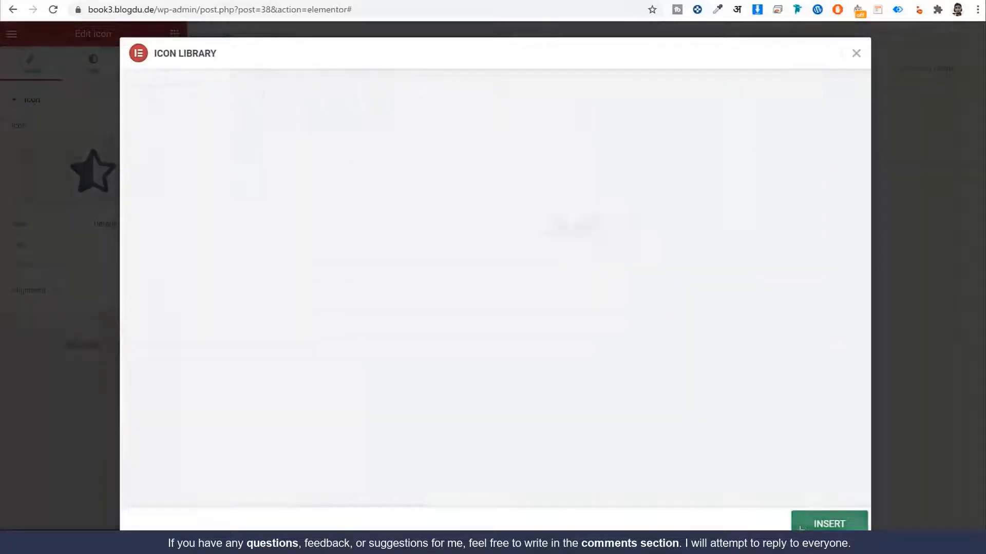
Step: Colour the half star #F6A9AB at size 188, then delete its section
left_click(105, 63)
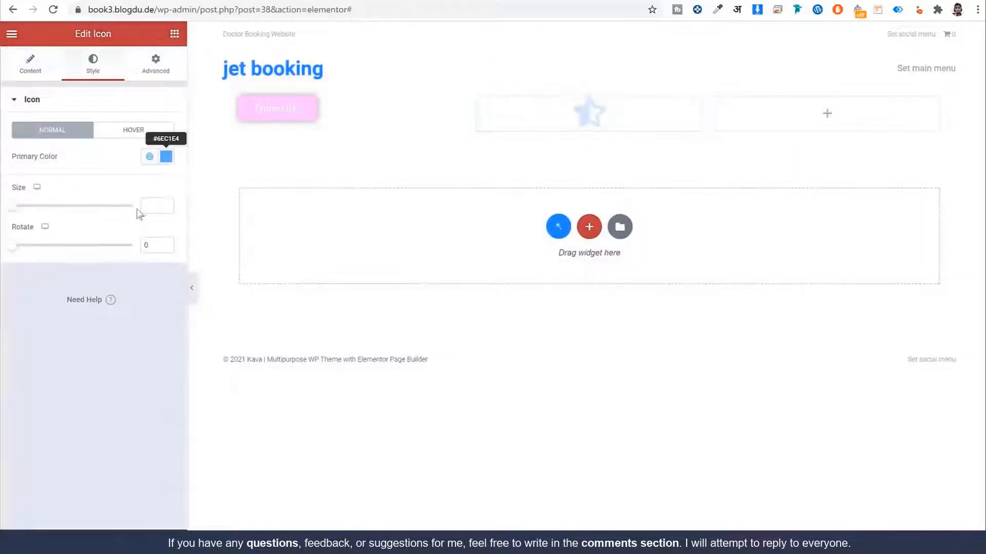
left_click(166, 156)
left_click_drag(101, 318, 165, 318)
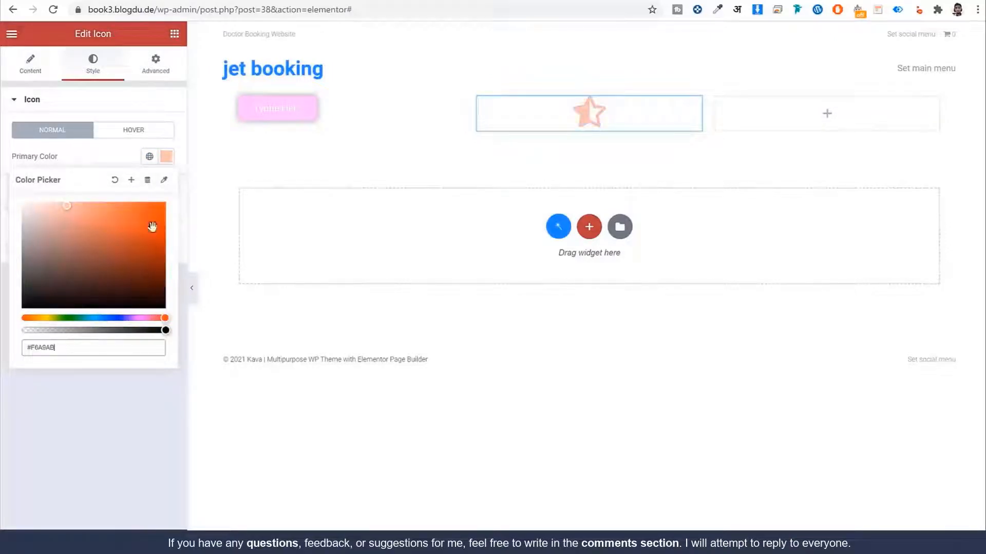
left_click(120, 164)
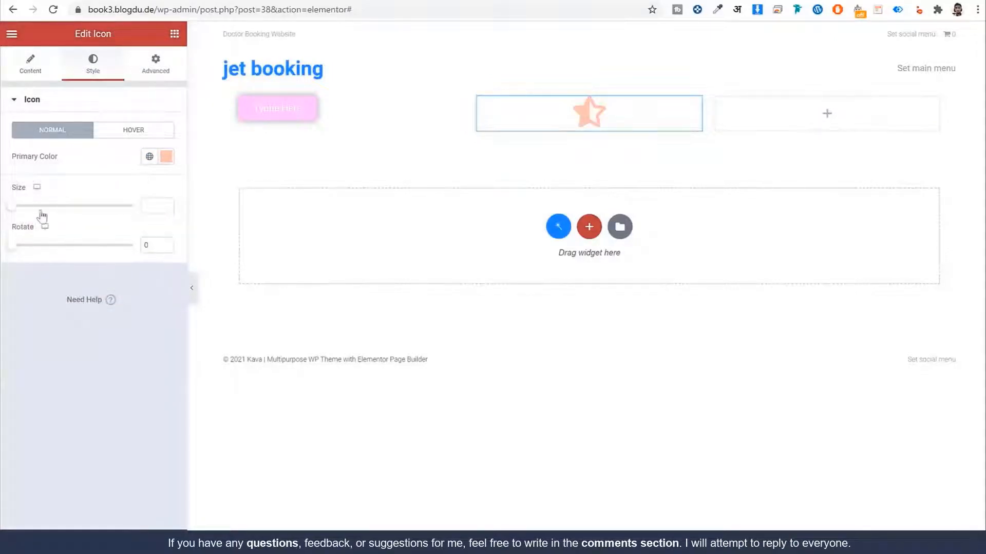
left_click_drag(39, 215, 92, 220)
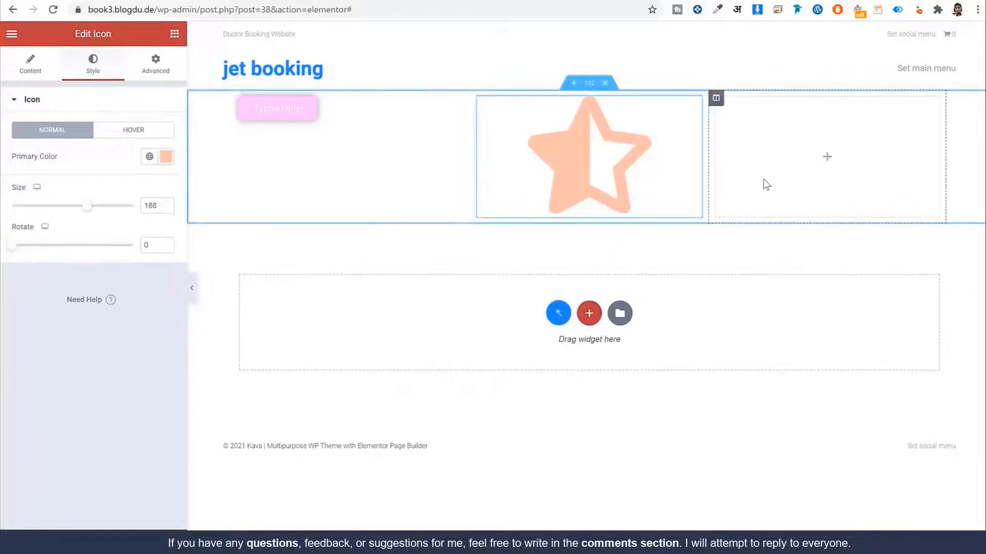
left_click(606, 85)
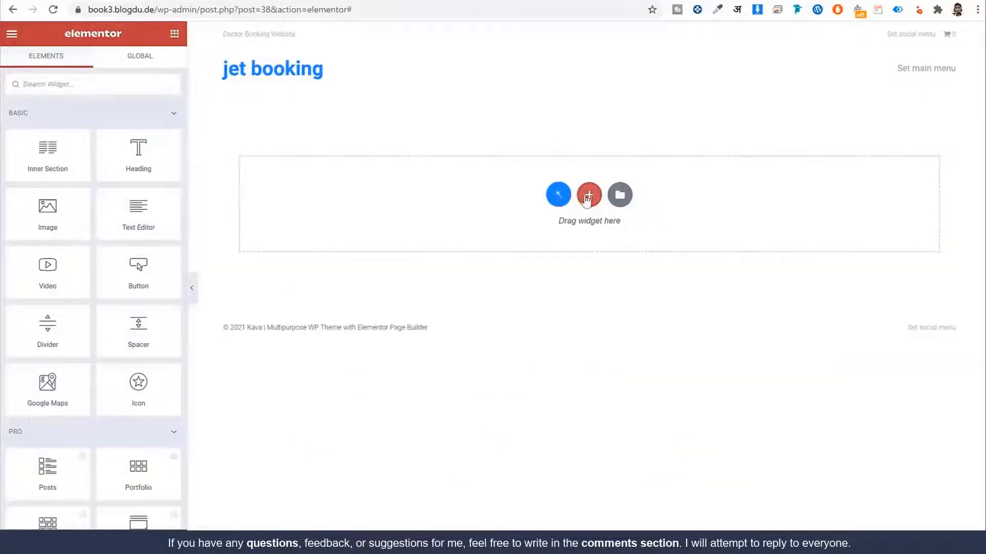
Step: Add a one-column section and compare it with the reference 'Our Services' heading
left_click(590, 198)
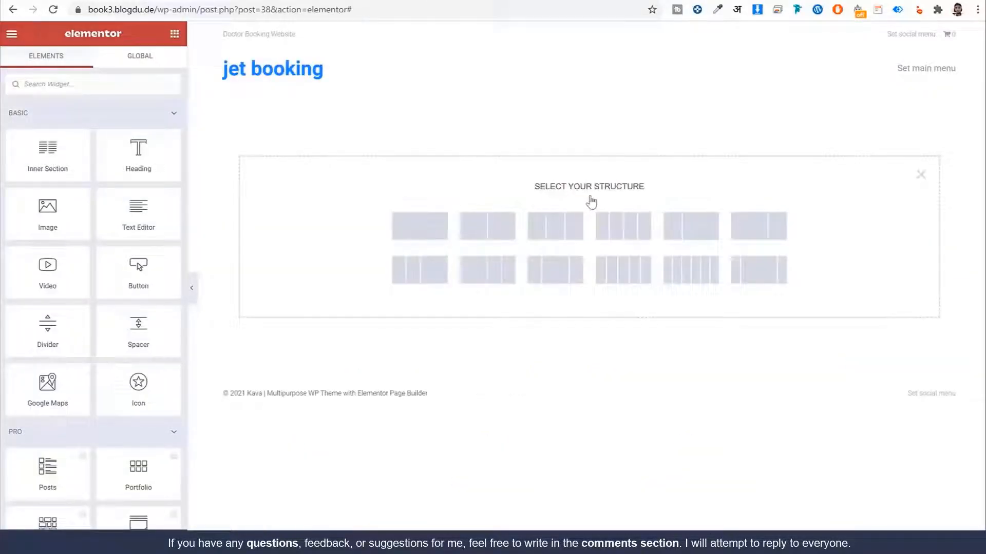
left_click(423, 239)
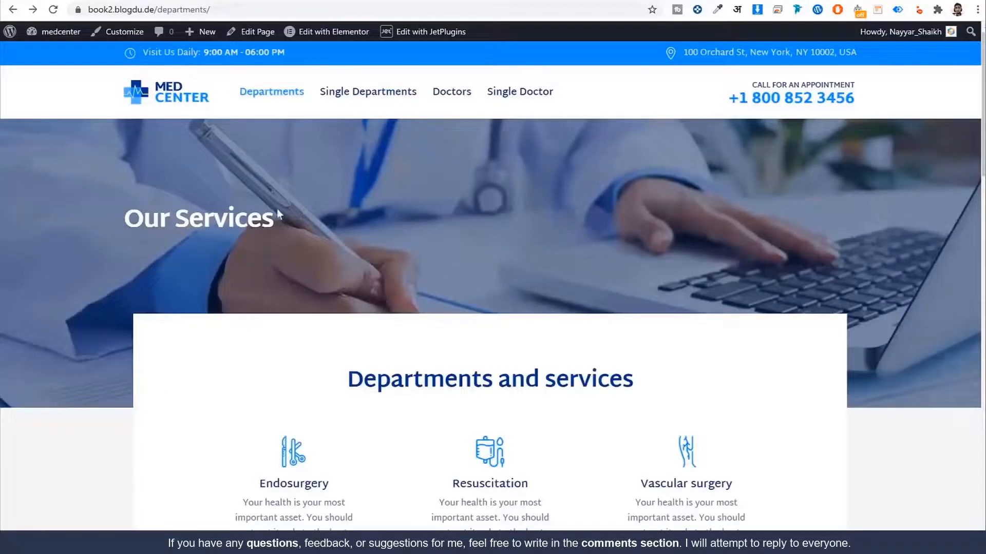
left_click_drag(277, 208, 125, 215)
key("ctrl+c")
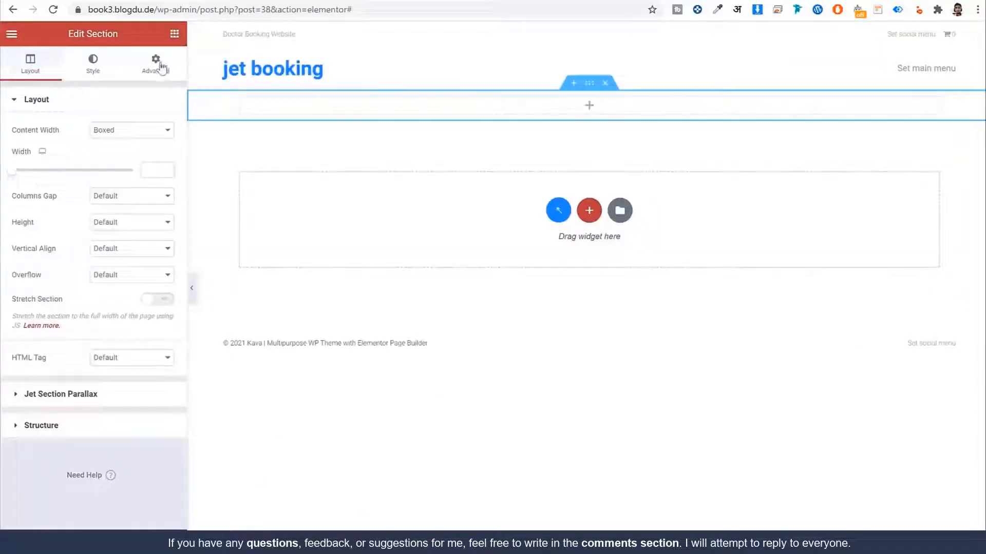
left_click(173, 33)
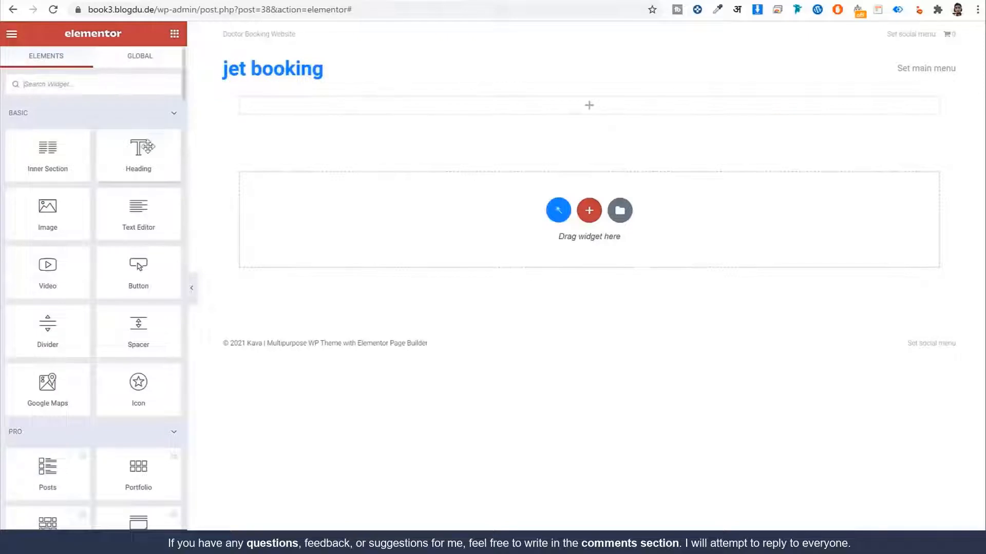
Step: Add an 'Our Services' Heading widget with light blue #6EC1E4 text
left_click_drag(138, 157, 453, 102)
triple_click(85, 172)
key("ctrl+v")
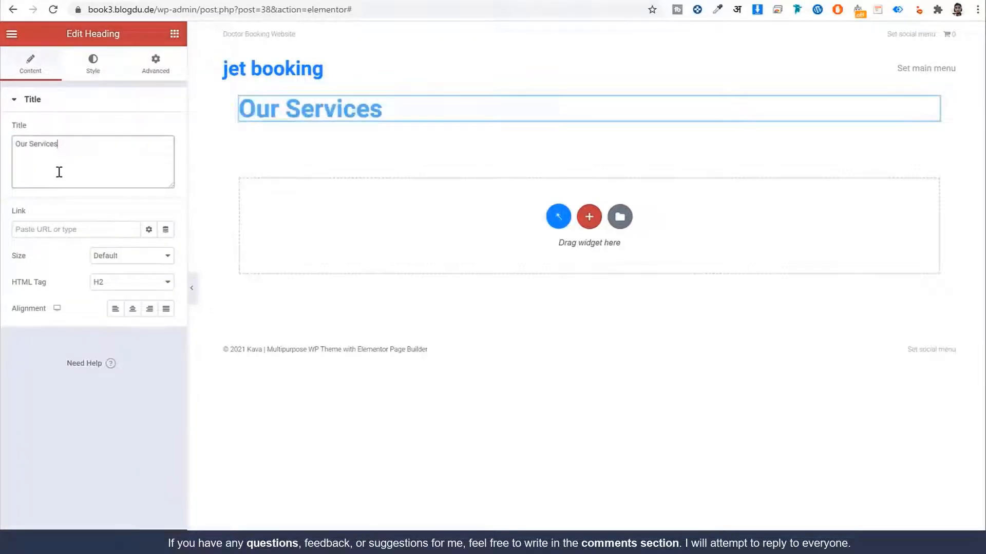
left_click(97, 67)
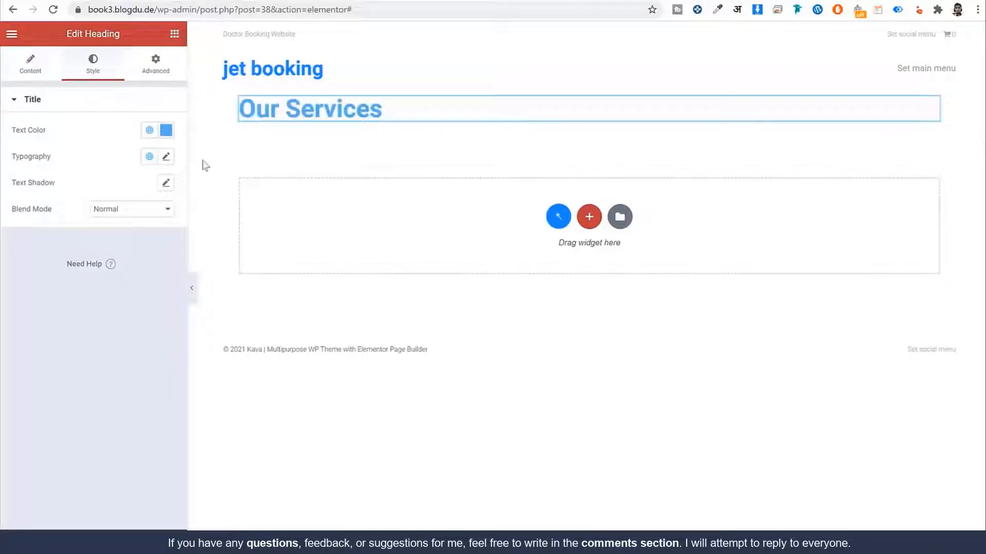
left_click_drag(51, 131, 8, 130)
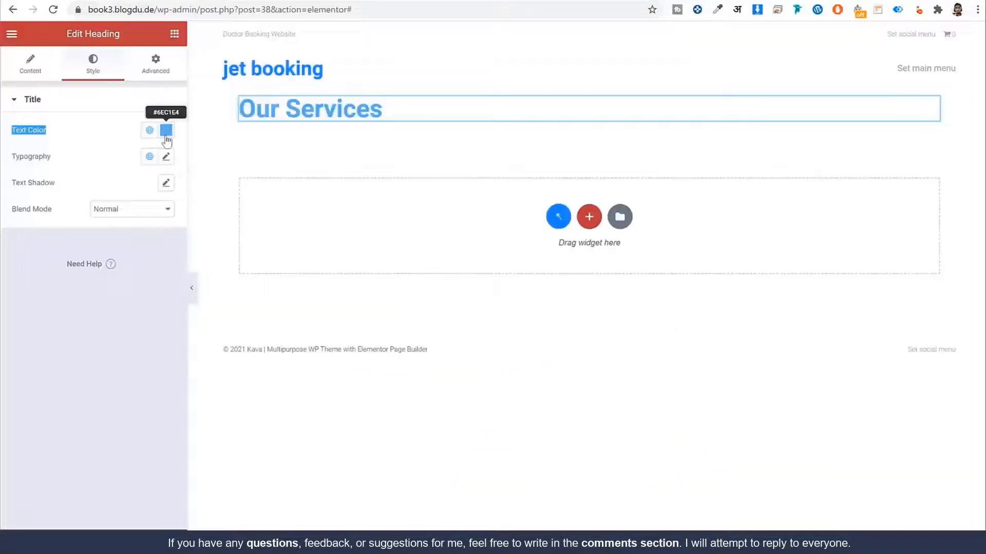
left_click(166, 135)
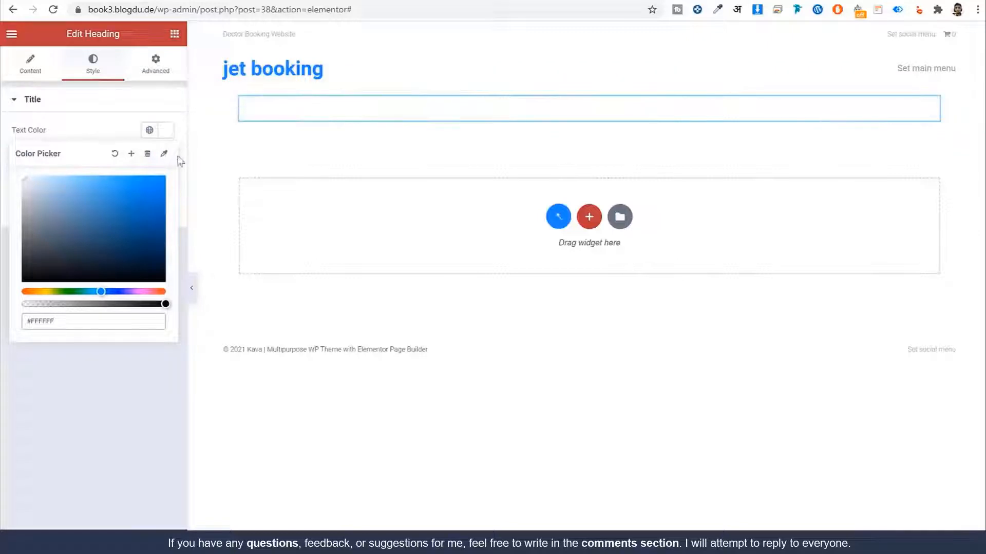
left_click(114, 154)
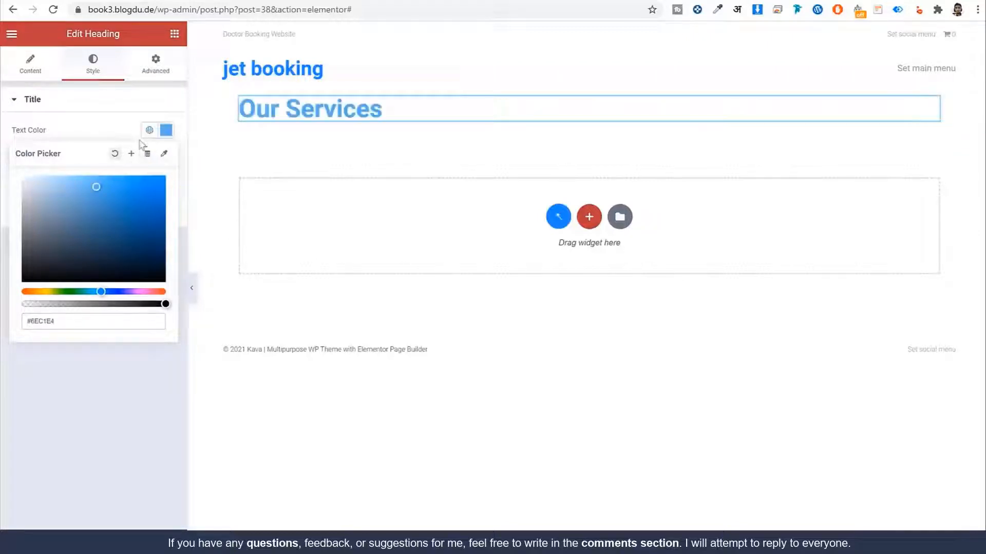
left_click(165, 130)
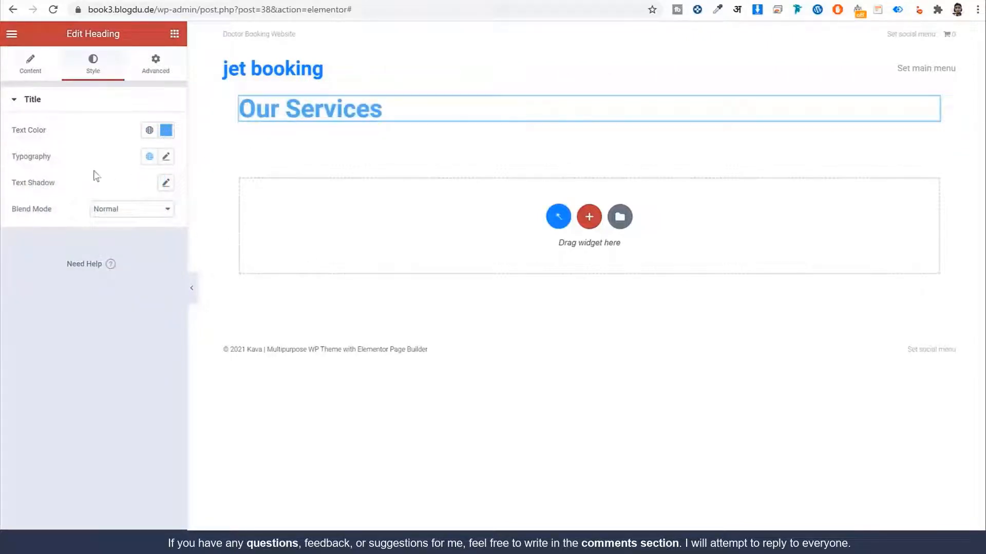
Step: Set the heading typography to Martel Sans, size 40, weight 800
left_click(166, 157)
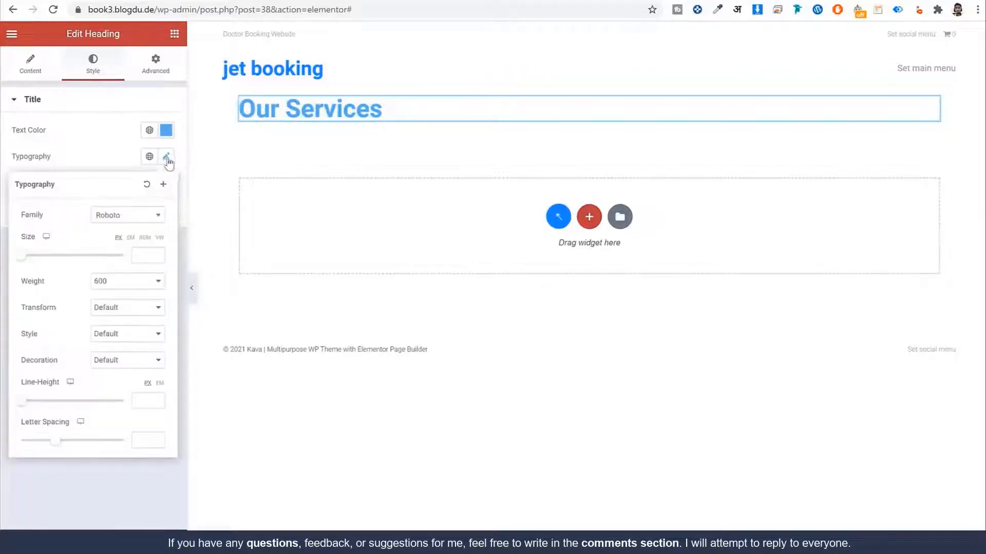
left_click(136, 220)
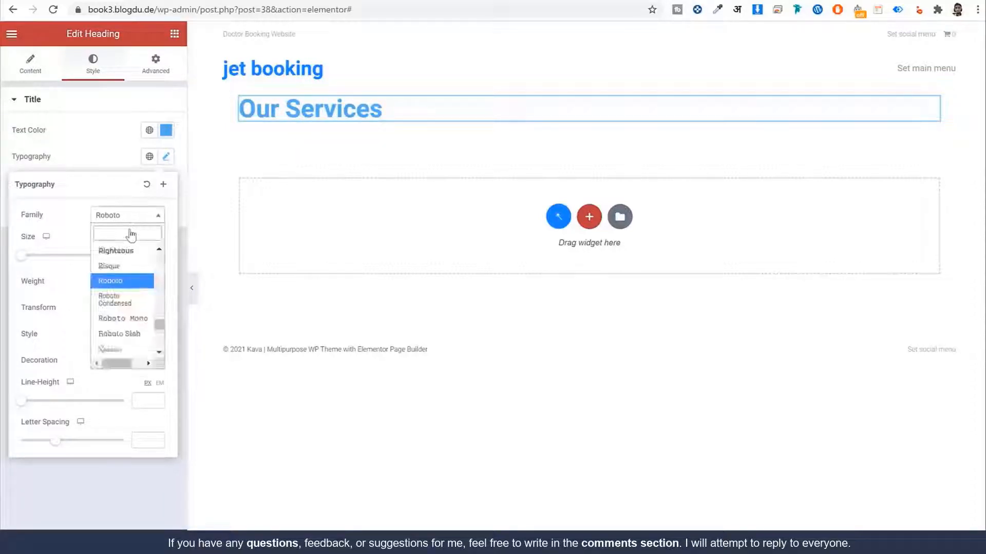
type("marte")
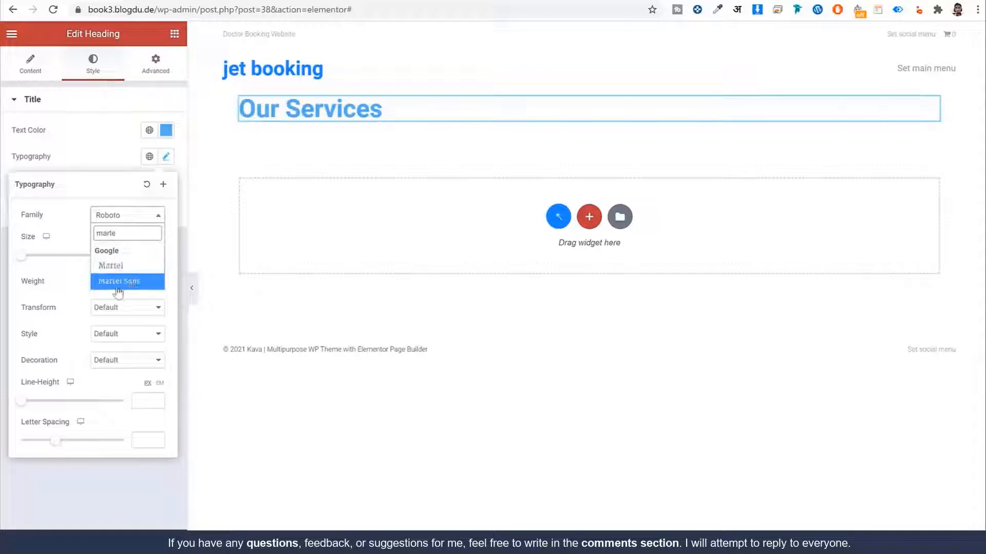
left_click(119, 284)
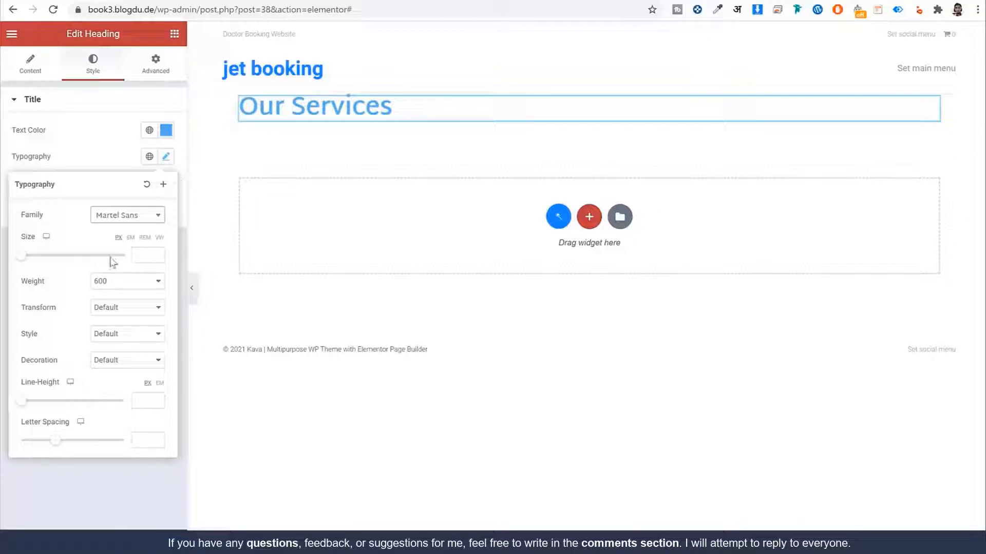
left_click_drag(22, 256, 52, 263)
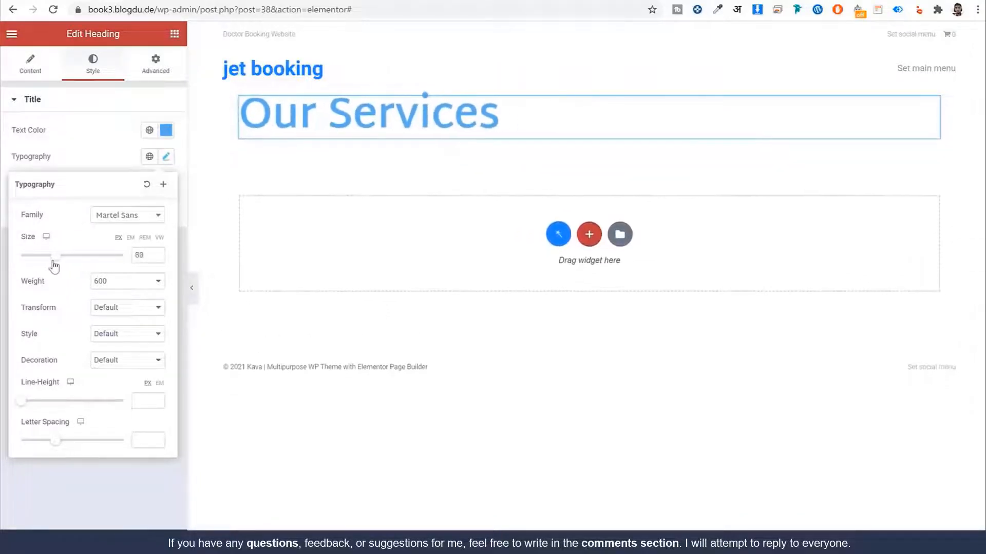
double_click(133, 256)
type("40")
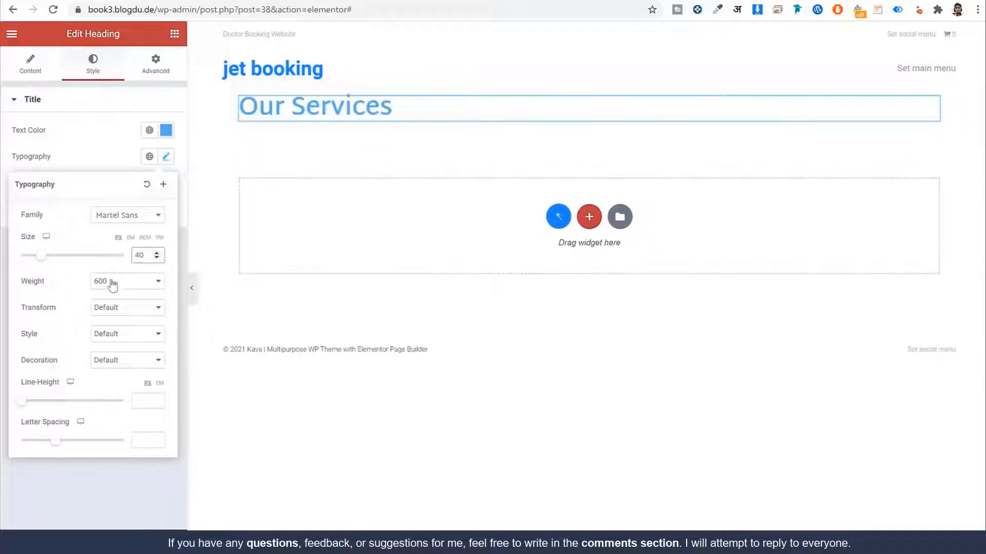
left_click(110, 281)
left_click(114, 291)
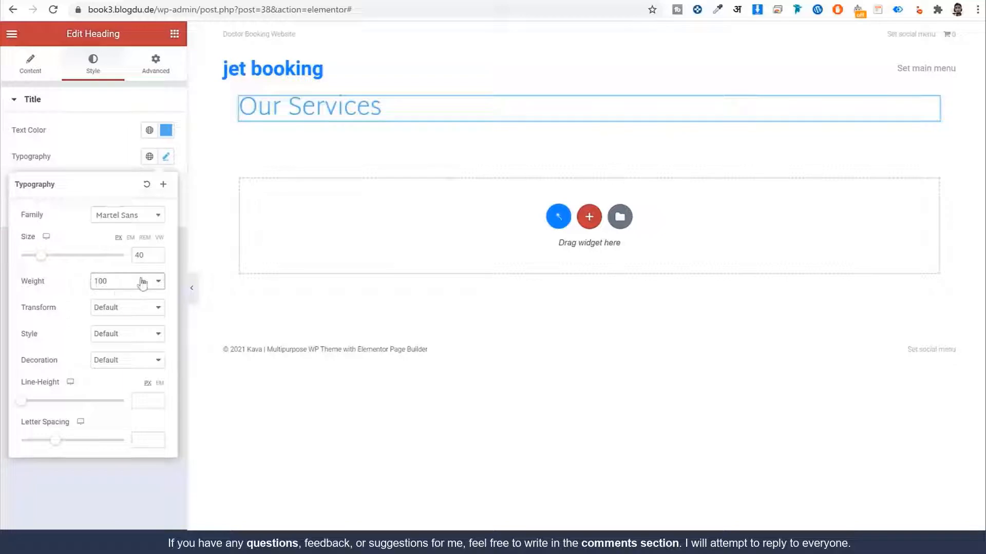
left_click(137, 281)
left_click(118, 371)
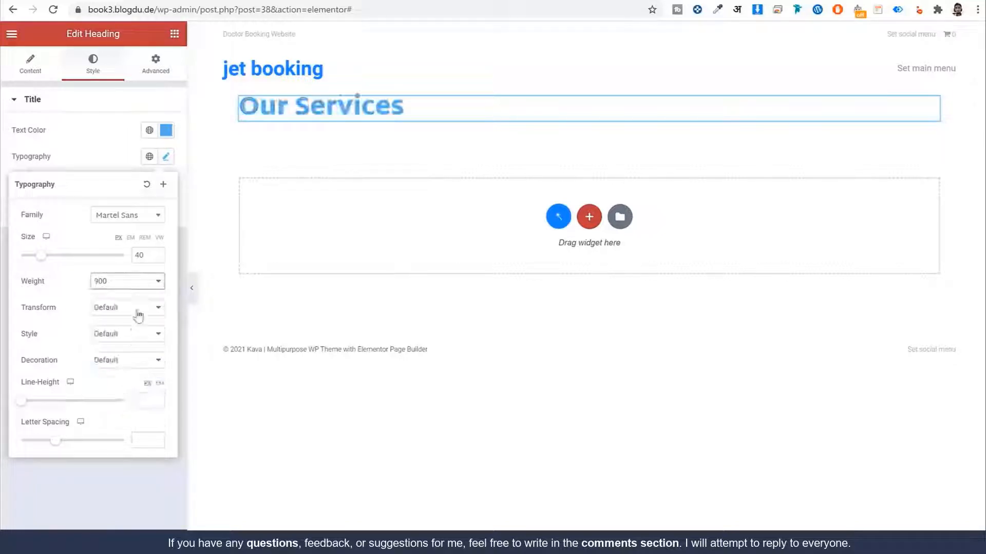
left_click(146, 288)
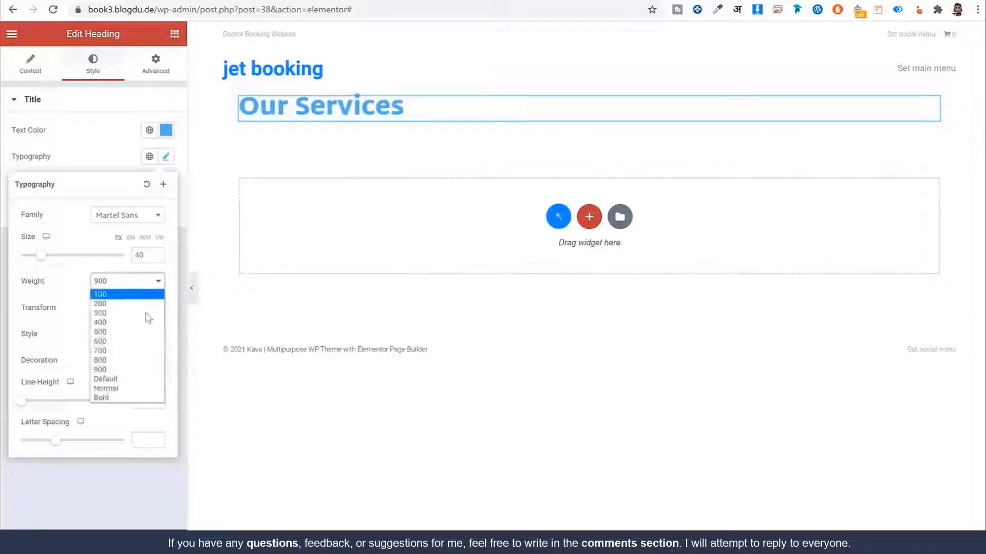
left_click(135, 361)
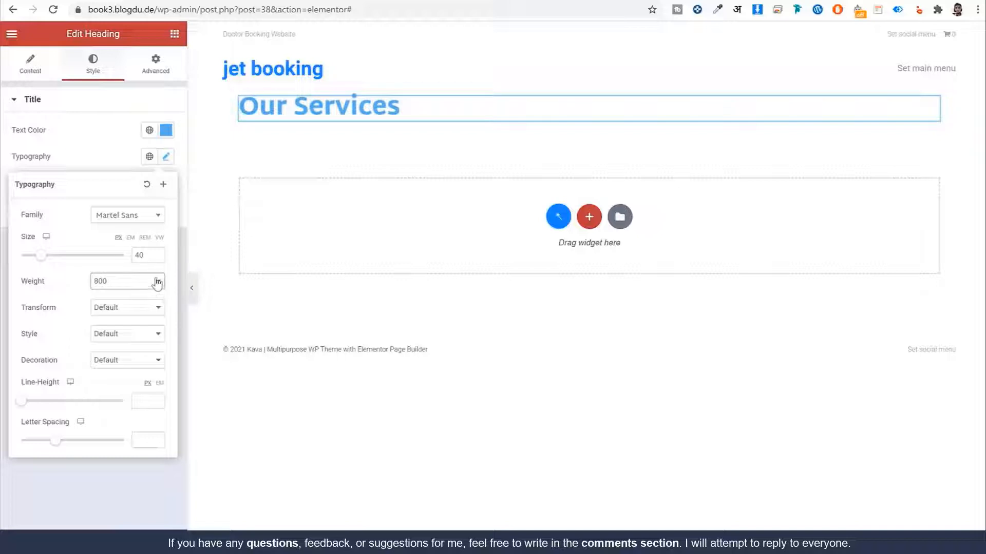
Step: Set line height 46 and letter spacing 1.6, then view the MedCenter reference
left_click(140, 399)
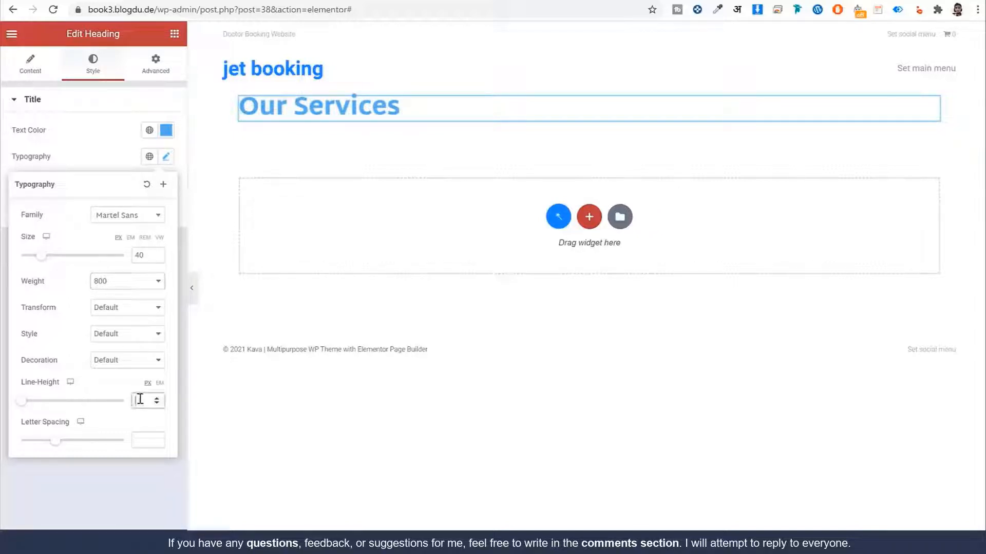
type("46")
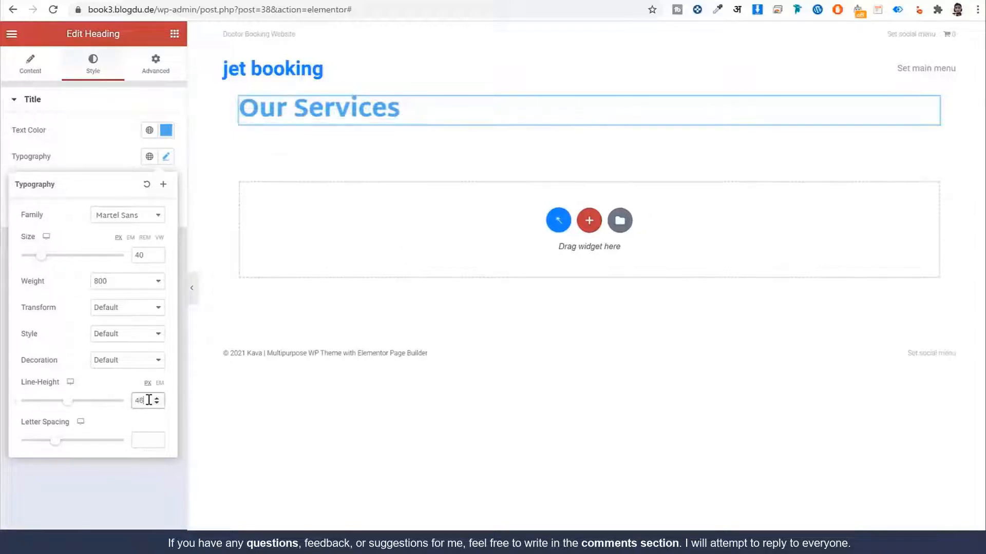
left_click(149, 440)
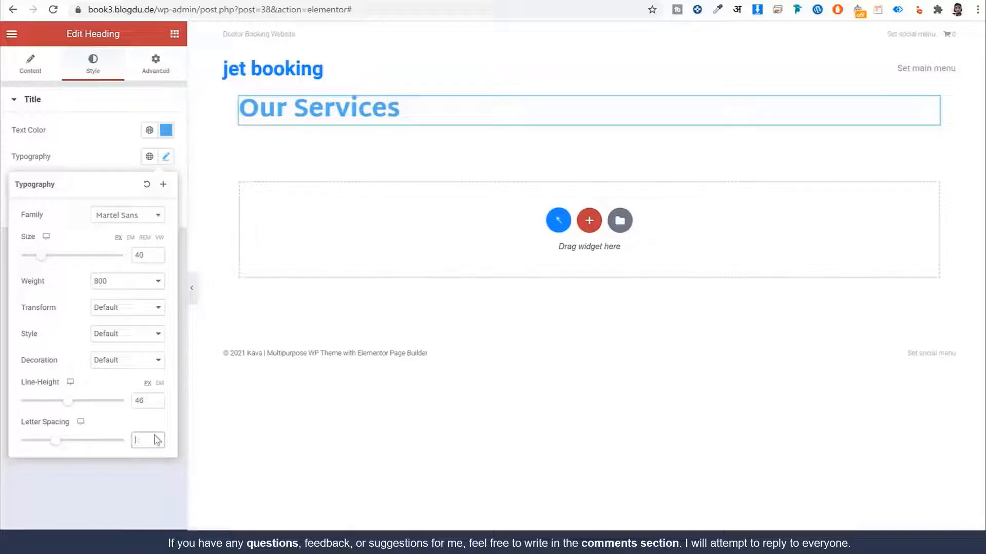
left_click_drag(53, 447, 7, 447)
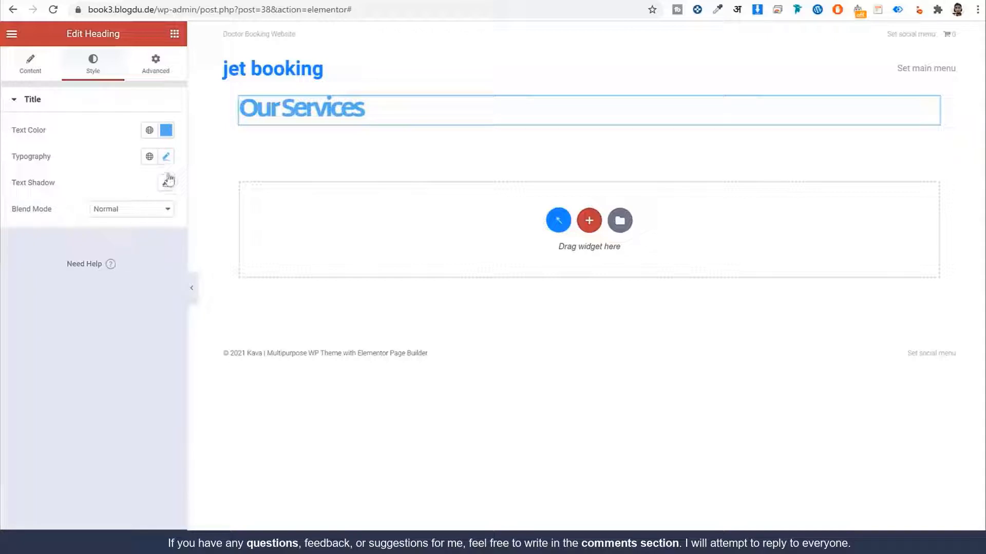
left_click(166, 156)
left_click_drag(146, 441, 115, 445)
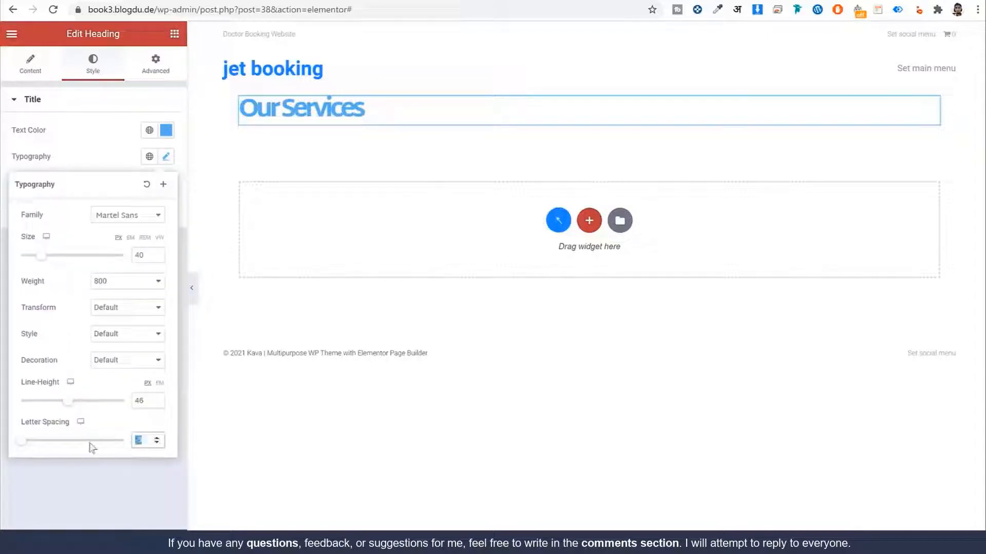
mouse_move(20, 440)
left_mouse_down()
mouse_move(111, 450)
mouse_move(23, 447)
left_mouse_up()
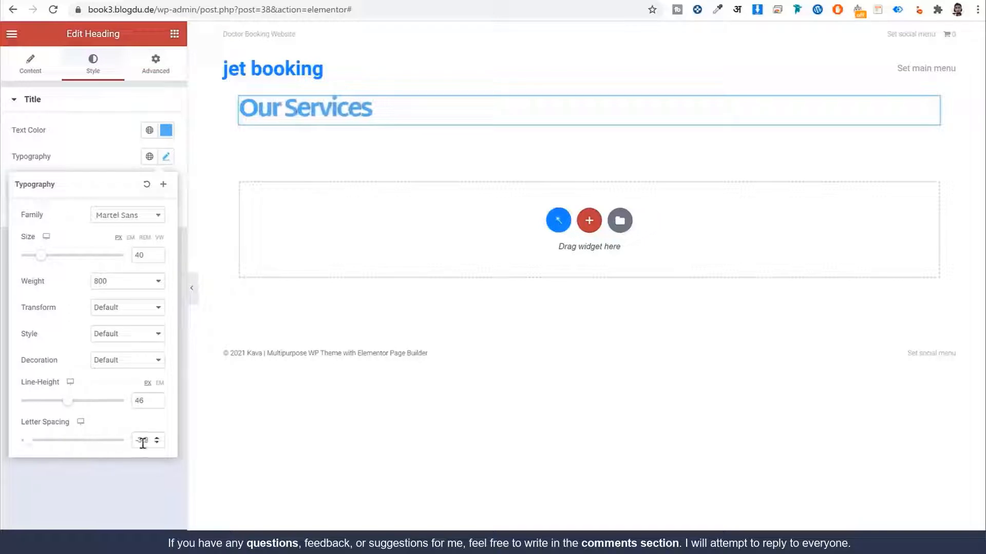
left_click_drag(143, 444, 135, 445)
type("1.6")
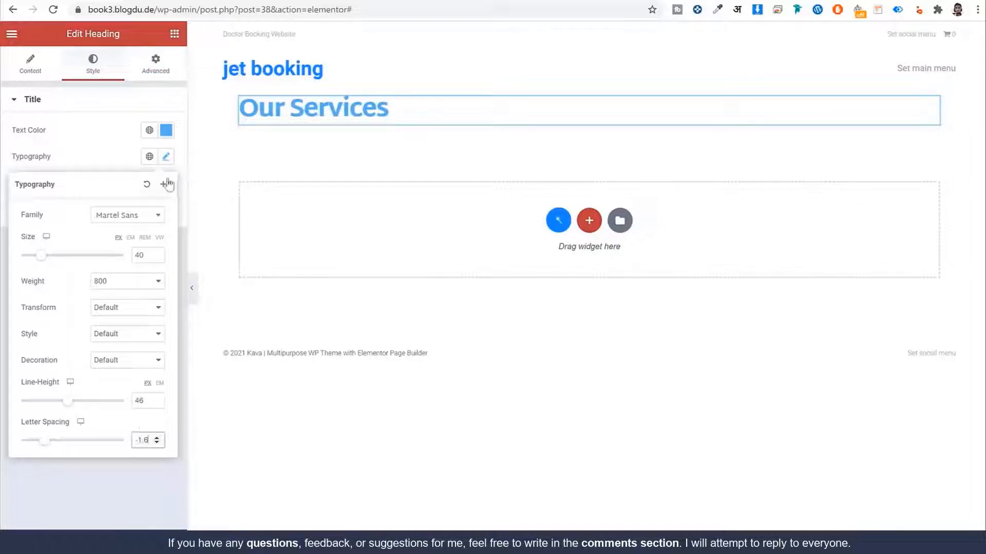
left_click(167, 158)
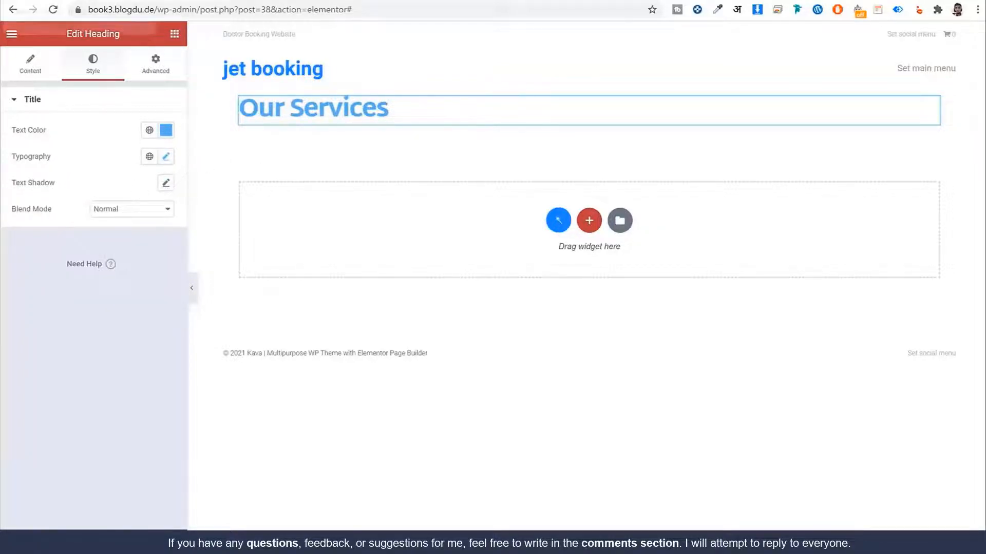
left_click(66, 1)
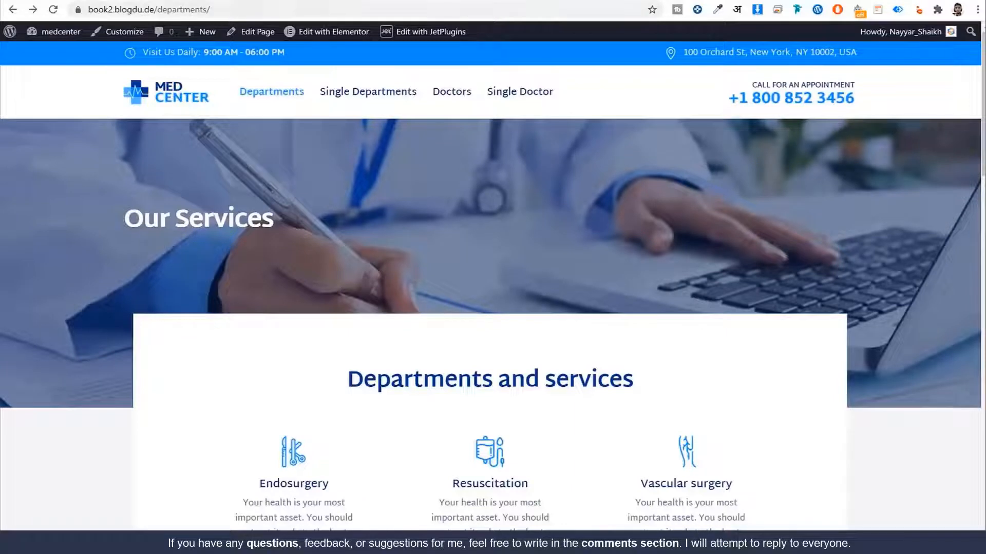
Step: Compare the built page with the MedCenter reference's Our Services heading
left_click(221, 0)
left_click(66, 0)
left_click_drag(134, 210, 316, 217)
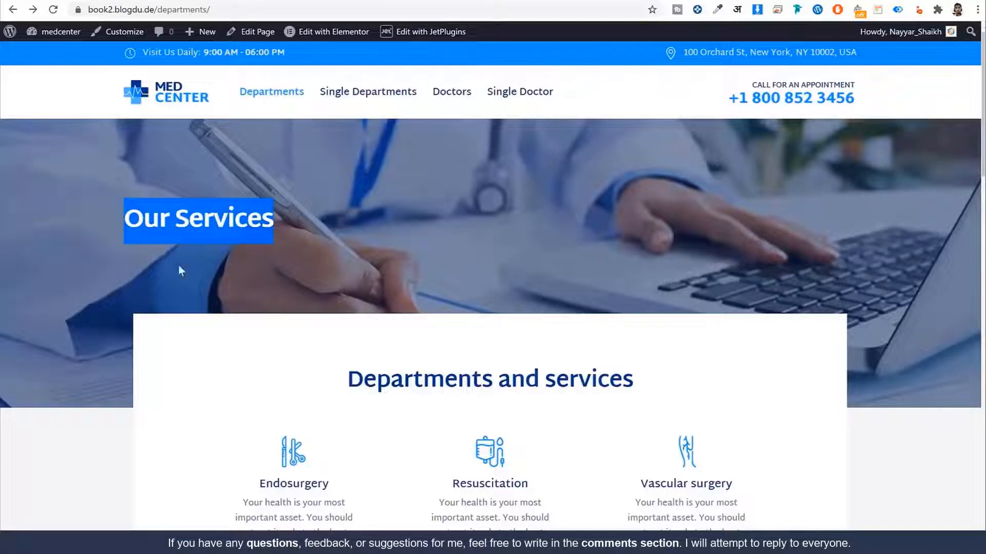
left_click(211, 1)
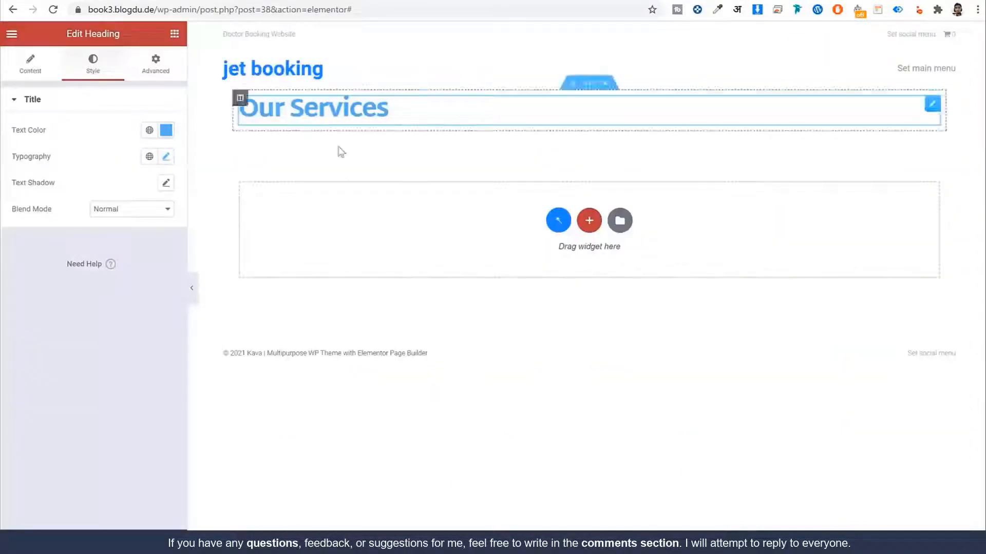
Step: Turn on Stretch Section for the Our Services heading's section
left_click(589, 84)
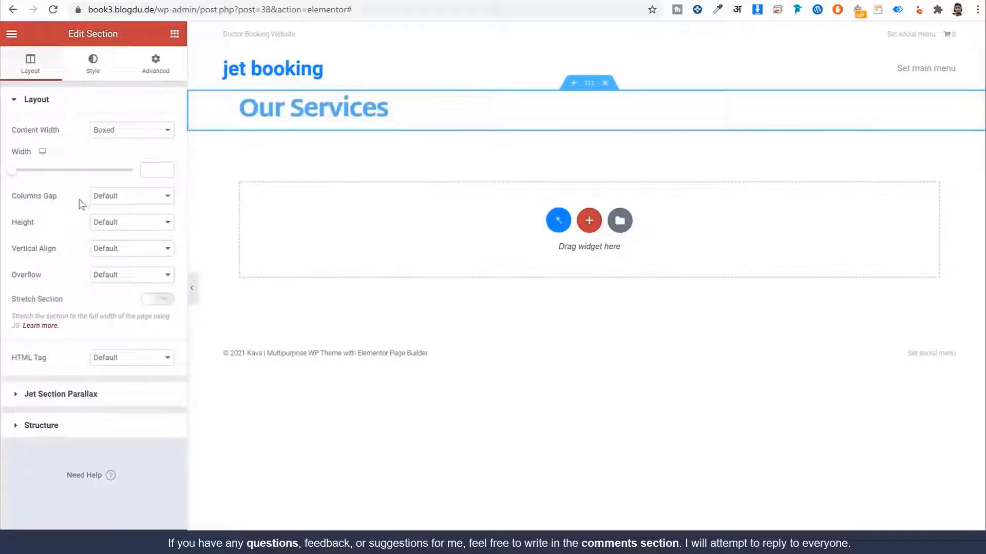
left_click(95, 75)
left_click(48, 67)
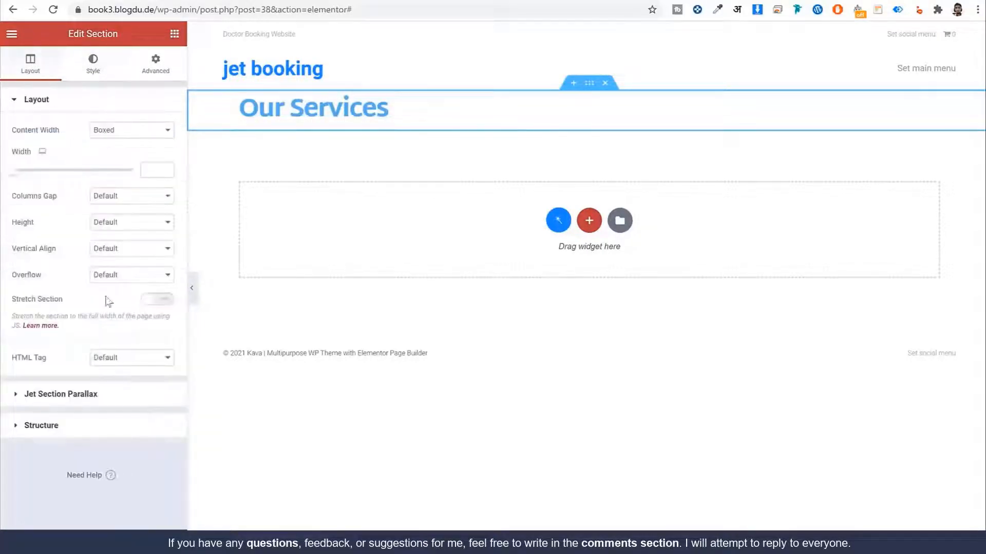
left_click_drag(56, 301, 11, 303)
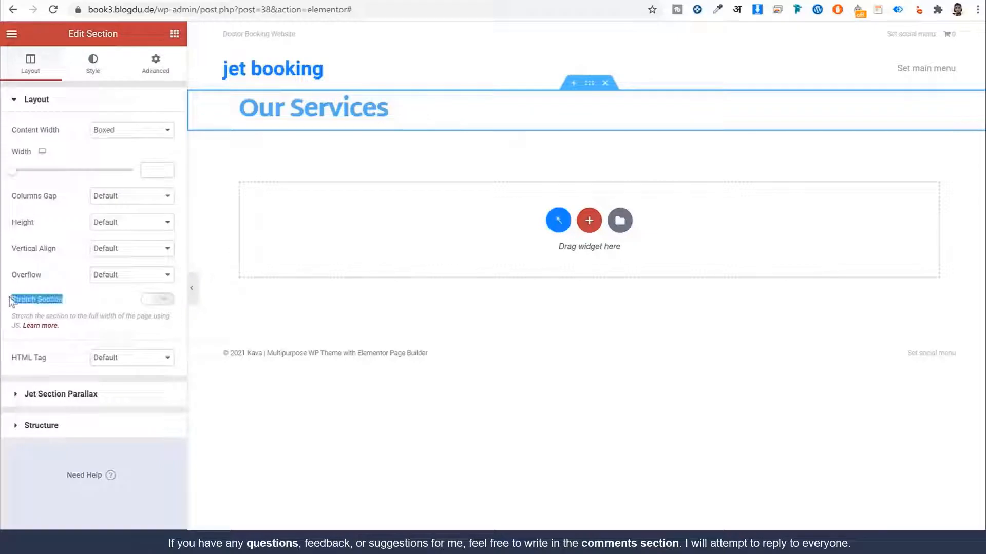
left_click(167, 303)
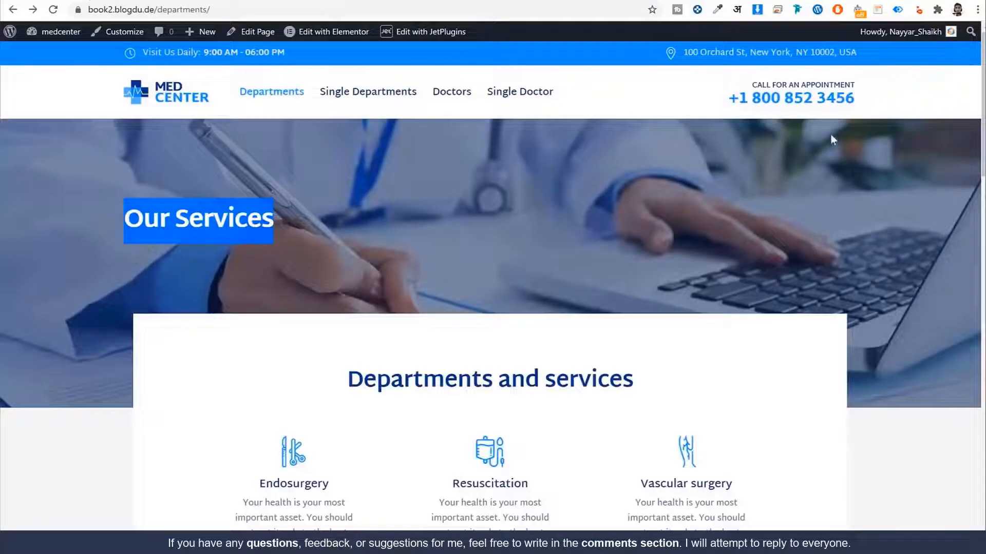
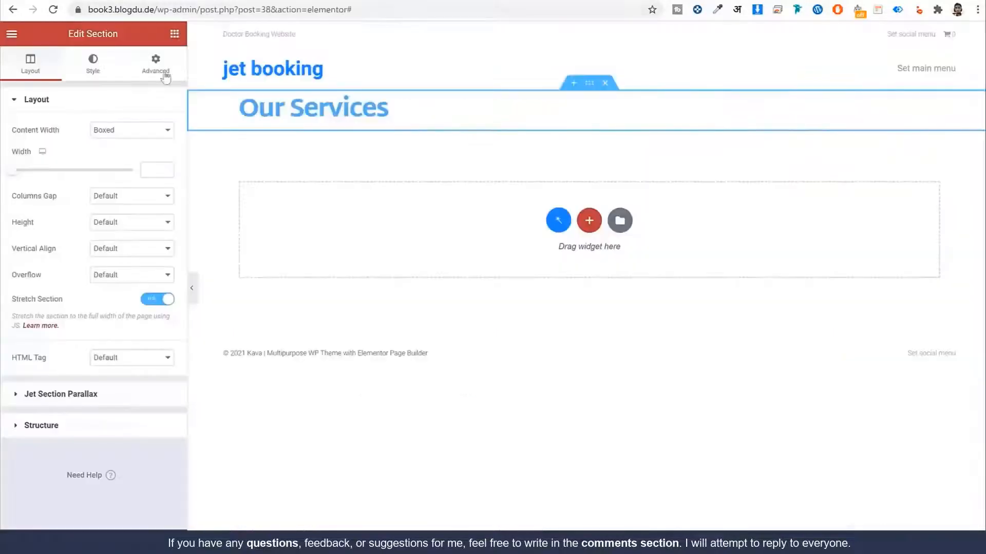
Step: Give the Our Services section a Classic bg_3 background image, sized Cover and positioned Center Center
left_click(96, 61)
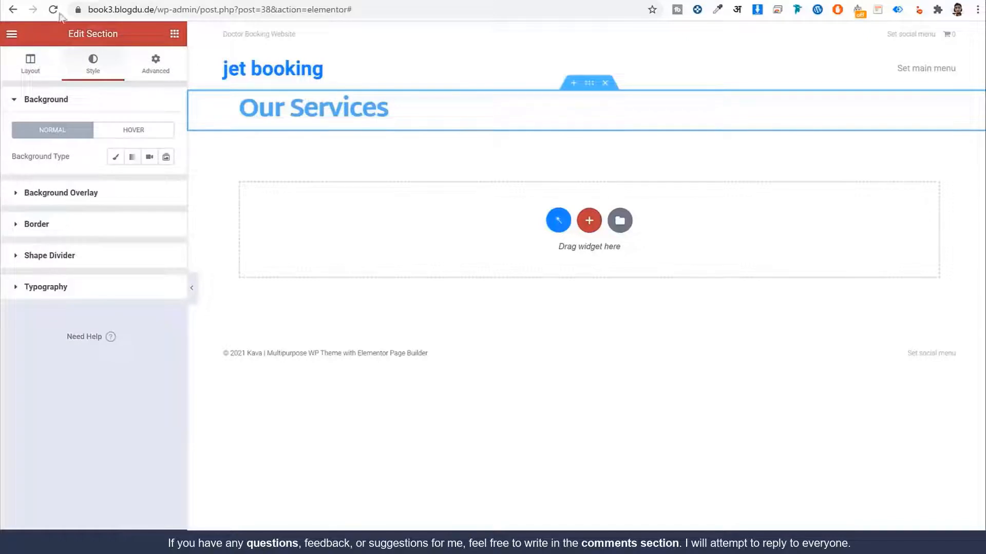
left_click(115, 157)
left_click(116, 237)
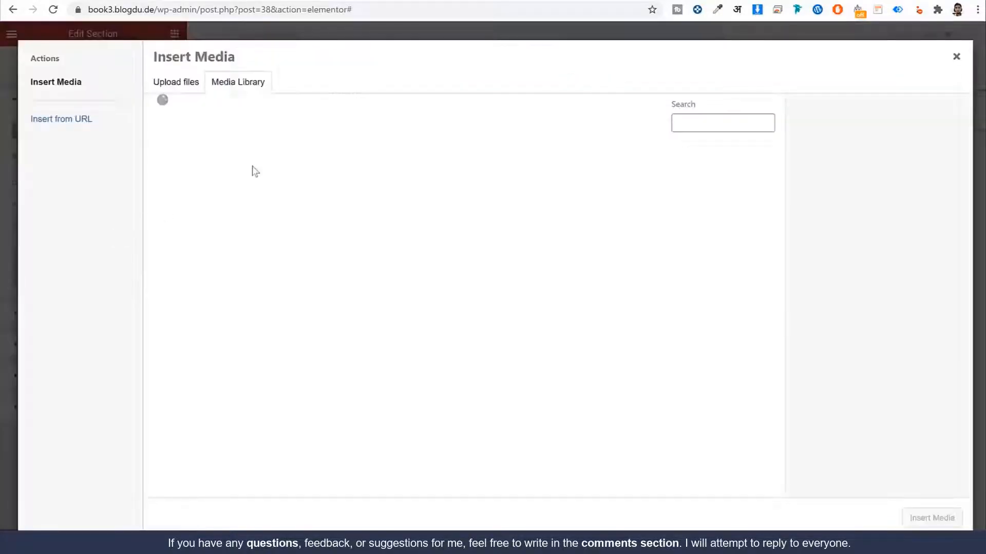
left_click(591, 272)
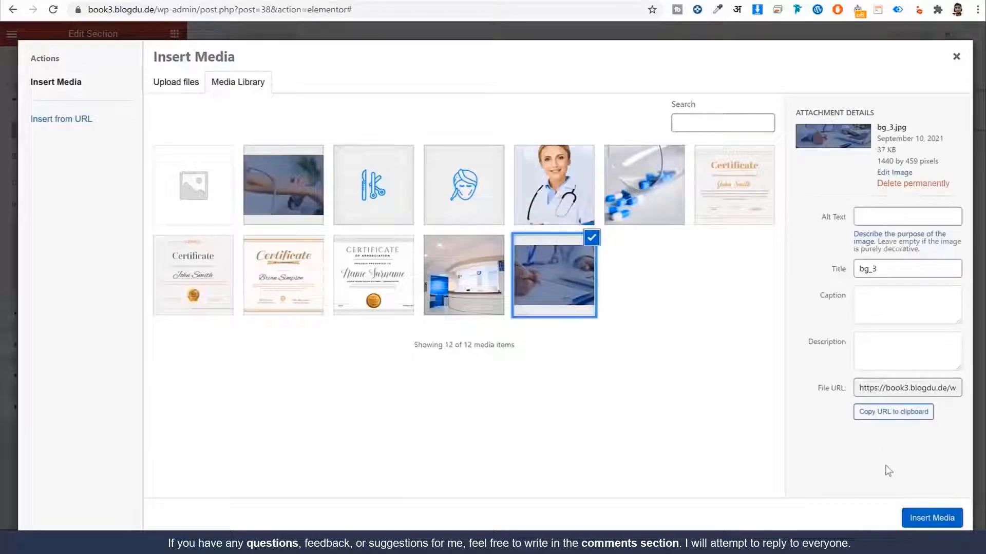
left_click(951, 526)
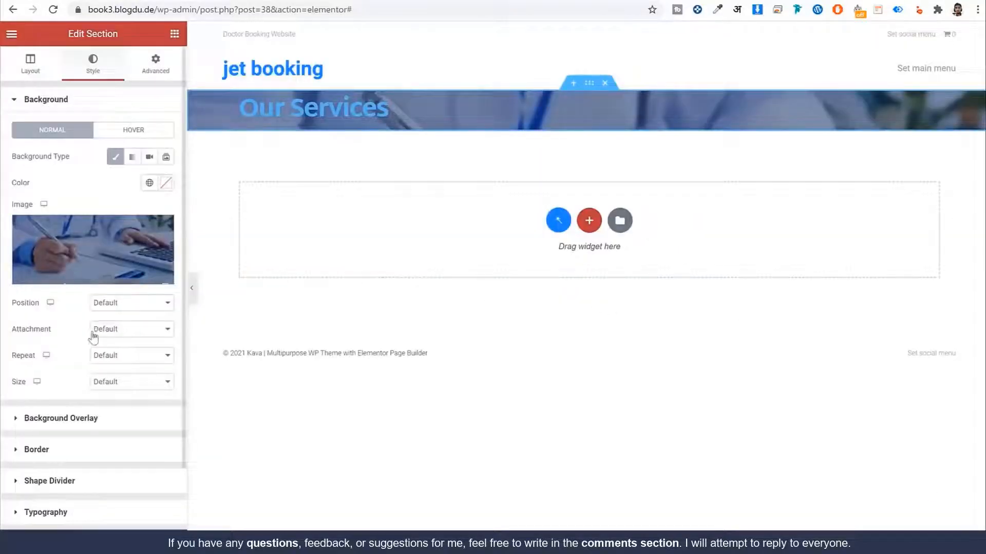
left_click(140, 392)
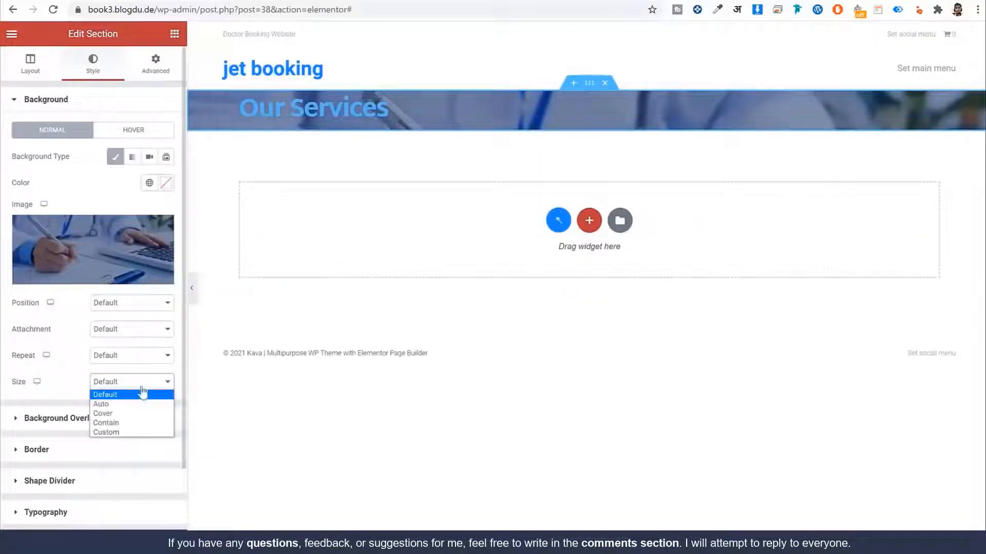
left_click(134, 420)
left_click(131, 304)
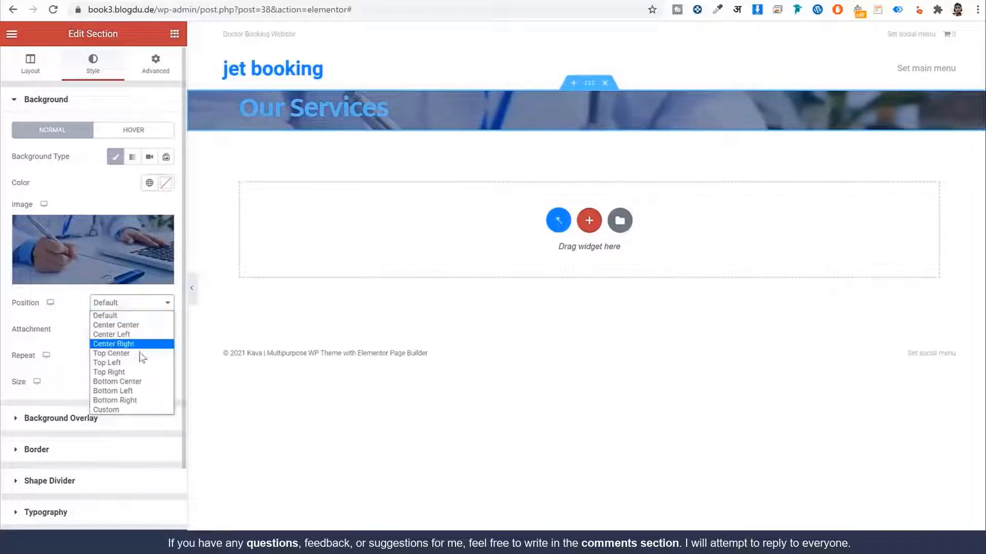
left_click(145, 325)
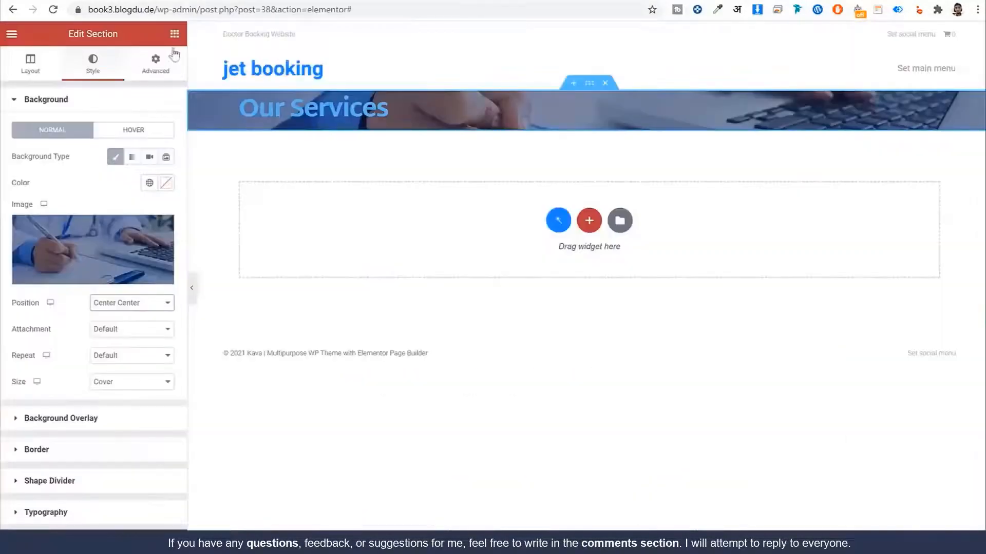
left_click(163, 62)
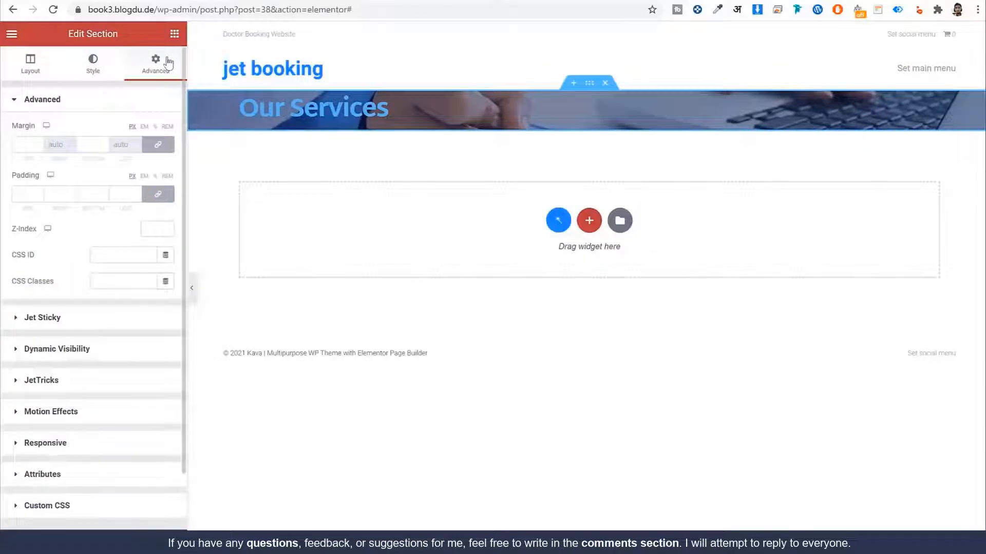
Step: Unlink the section padding and set it to 130 top, 265 bottom, 0 on the sides
left_click(160, 197)
left_click(156, 196)
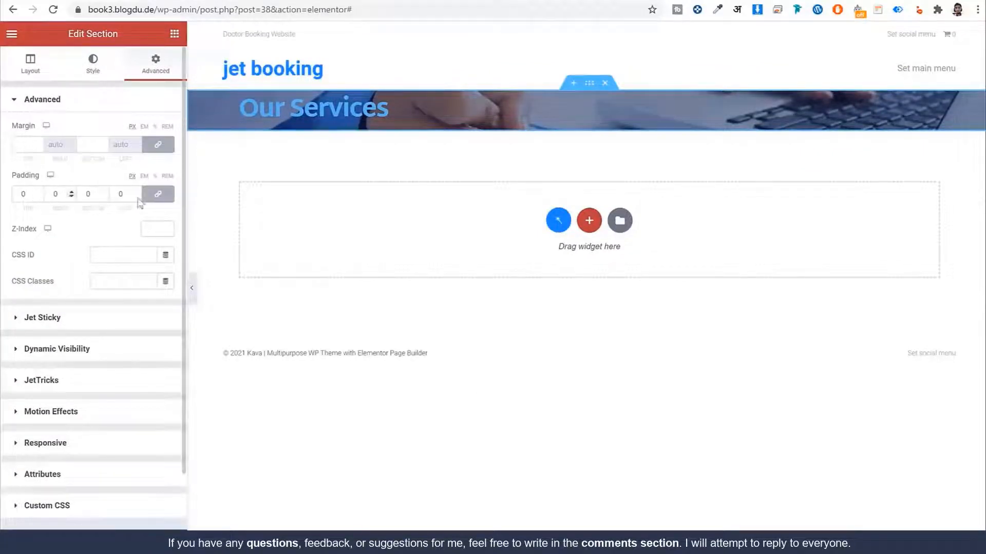
double_click(29, 195)
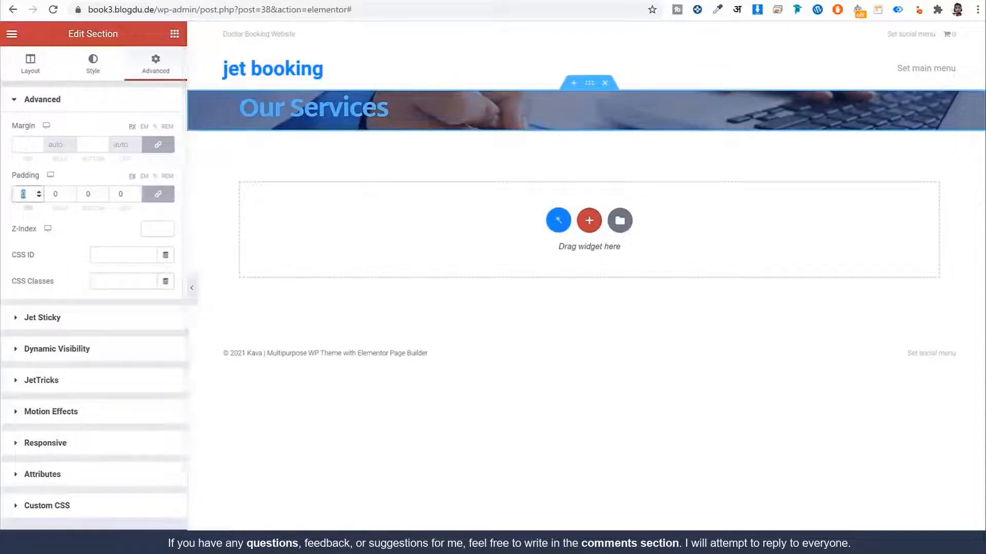
type("100")
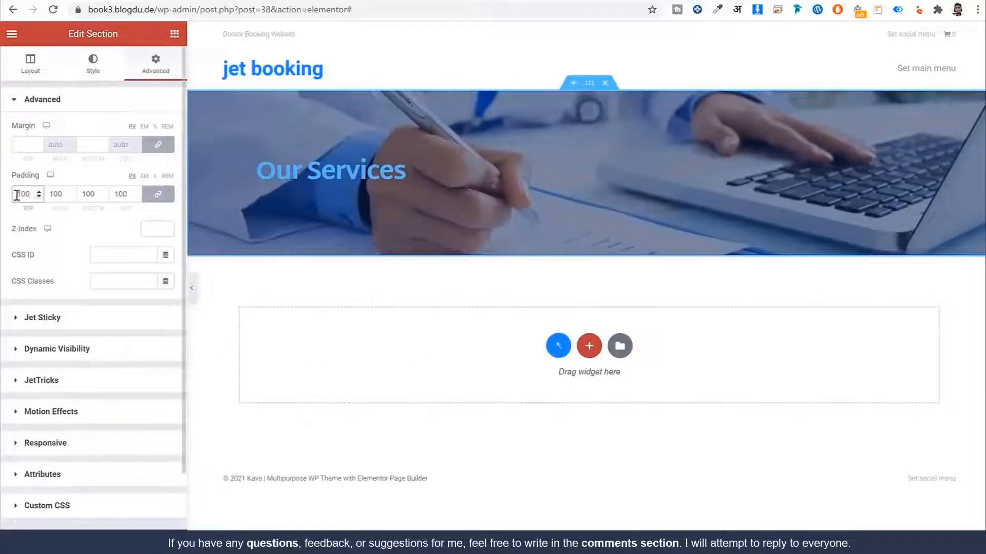
double_click(53, 195)
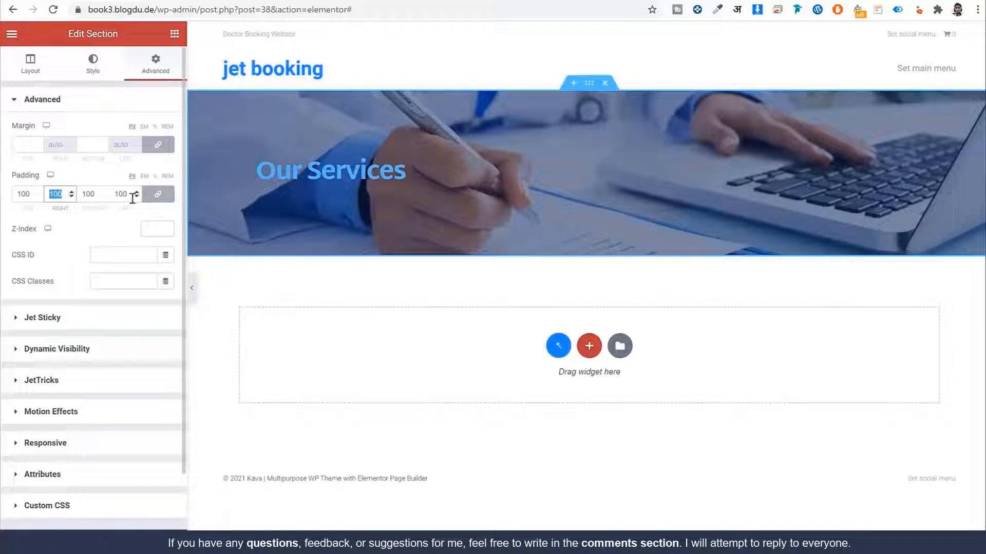
type("0")
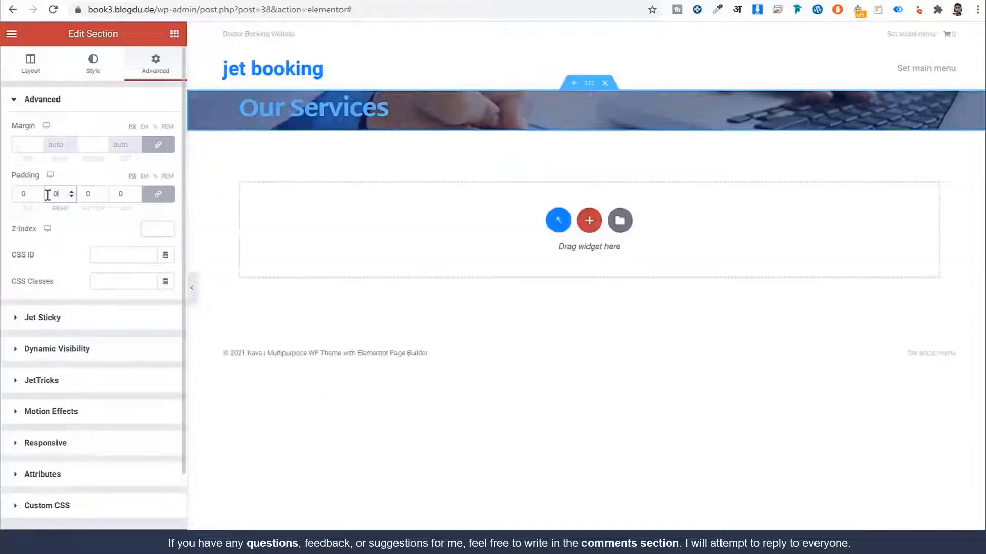
left_click(155, 195)
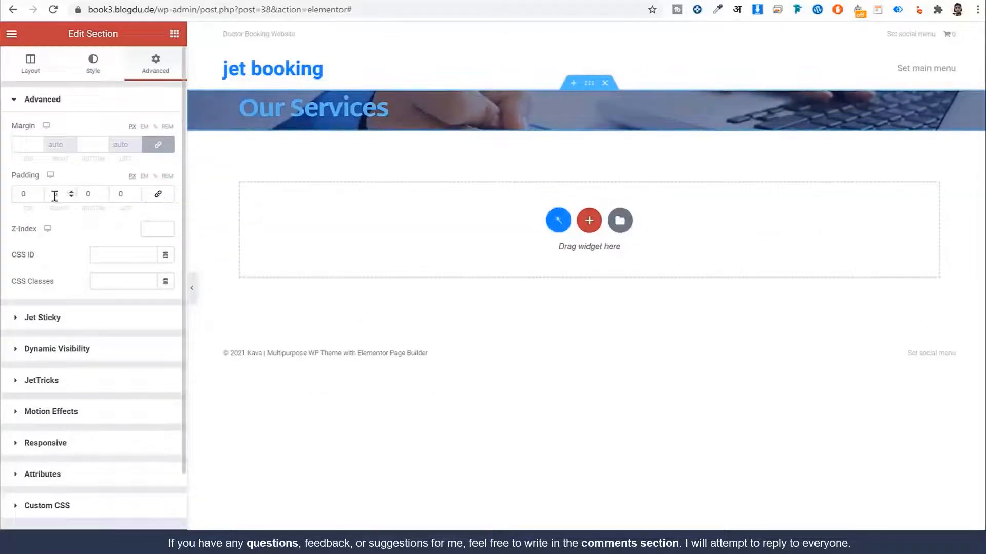
double_click(30, 196)
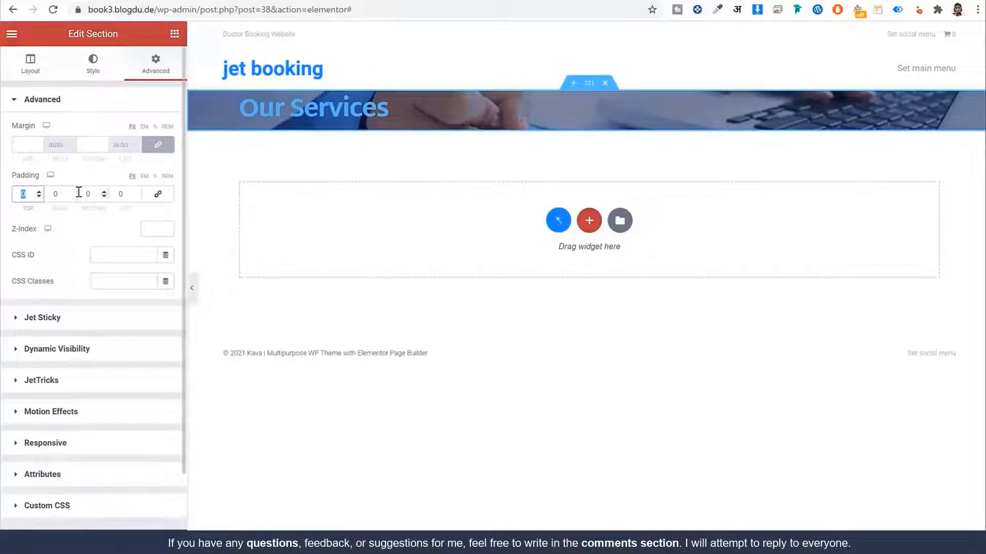
type("130")
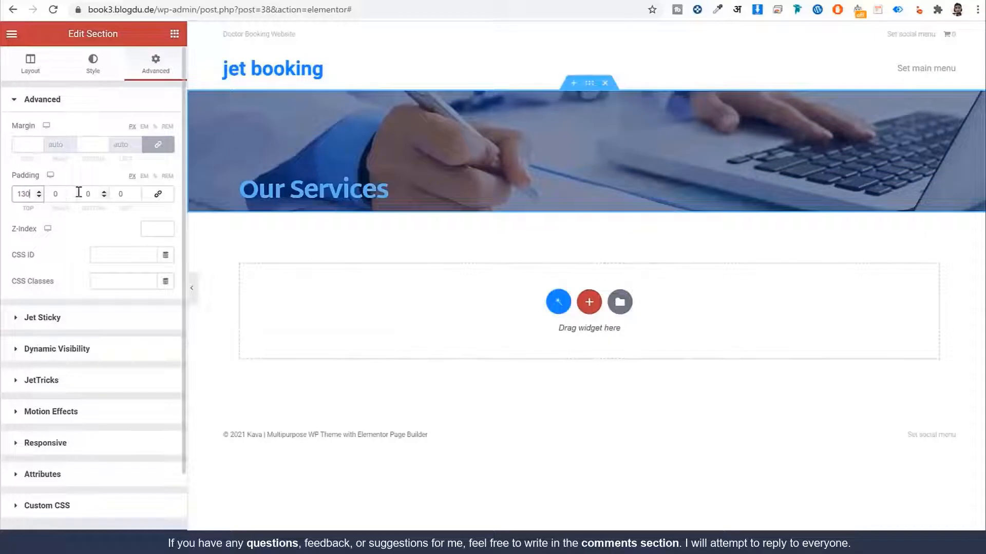
key("Tab")
key("Tab")
type("265")
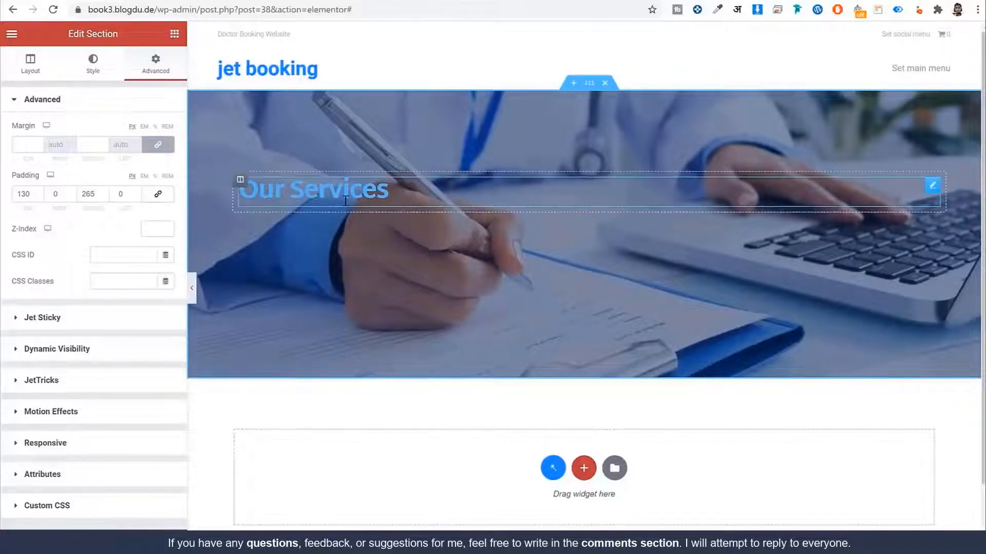
Step: Make the Our Services heading text colour white
left_click(333, 212)
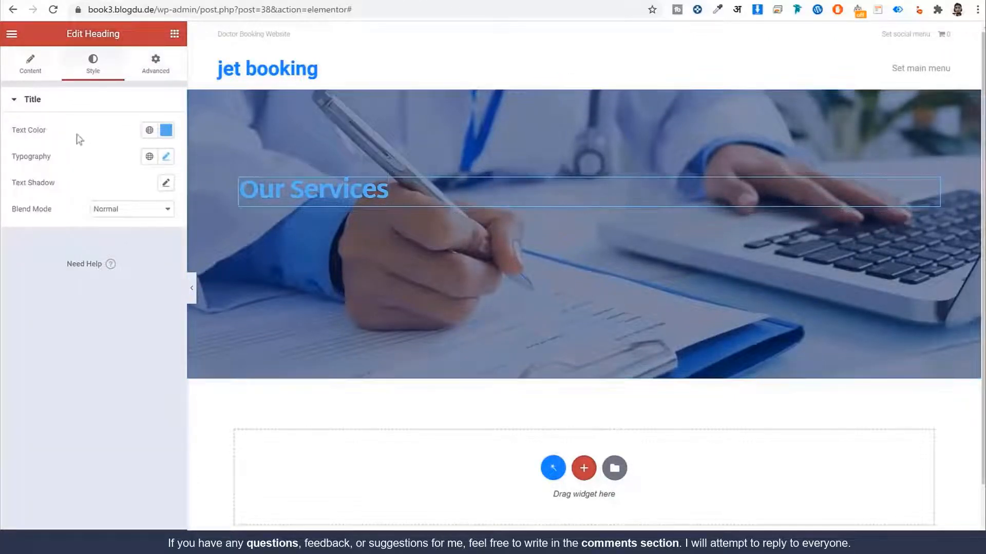
left_click(166, 130)
left_click_drag(95, 249, 11, 130)
left_click(110, 133)
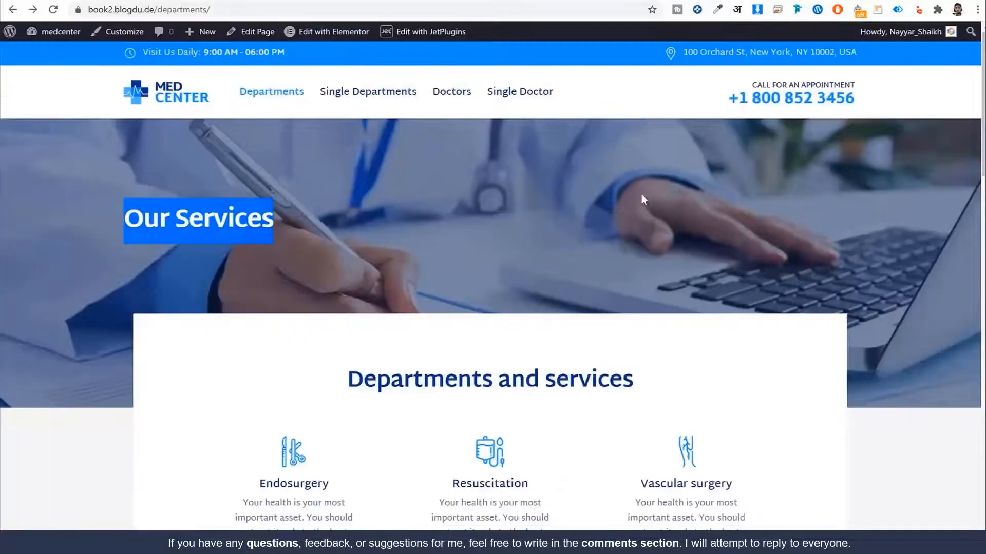
scroll(645, 198, "down", 7)
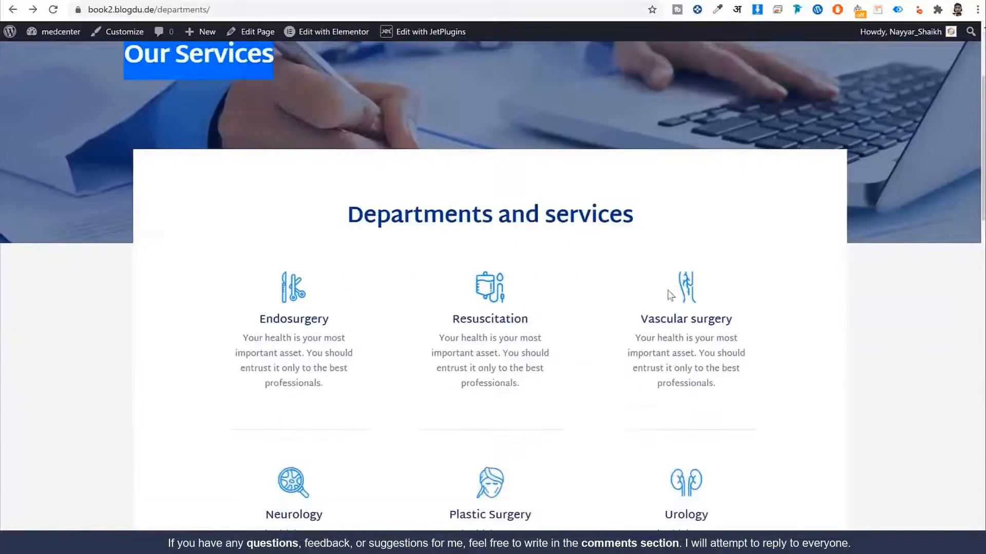
scroll(573, 298, "up", 4)
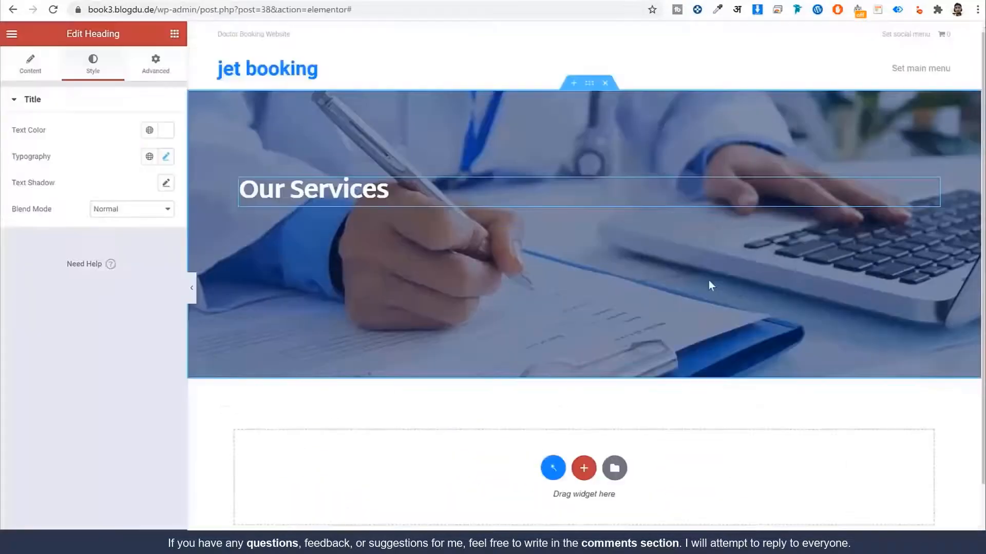
scroll(747, 288, "down", 2)
Step: Add a one-column section below the banner with a centred 'Departments and services' heading
left_click(584, 392)
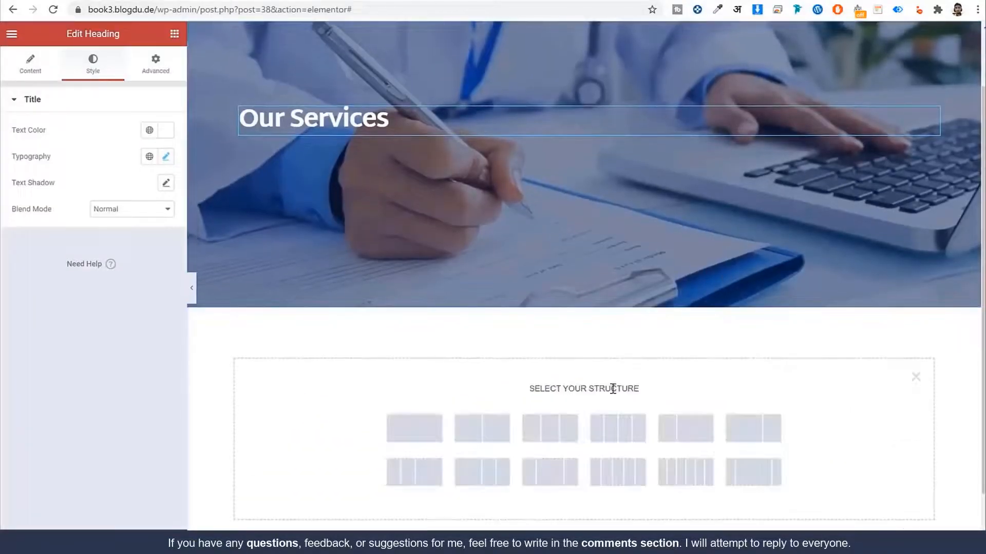
scroll(368, 414, "down", 1)
left_click(414, 363)
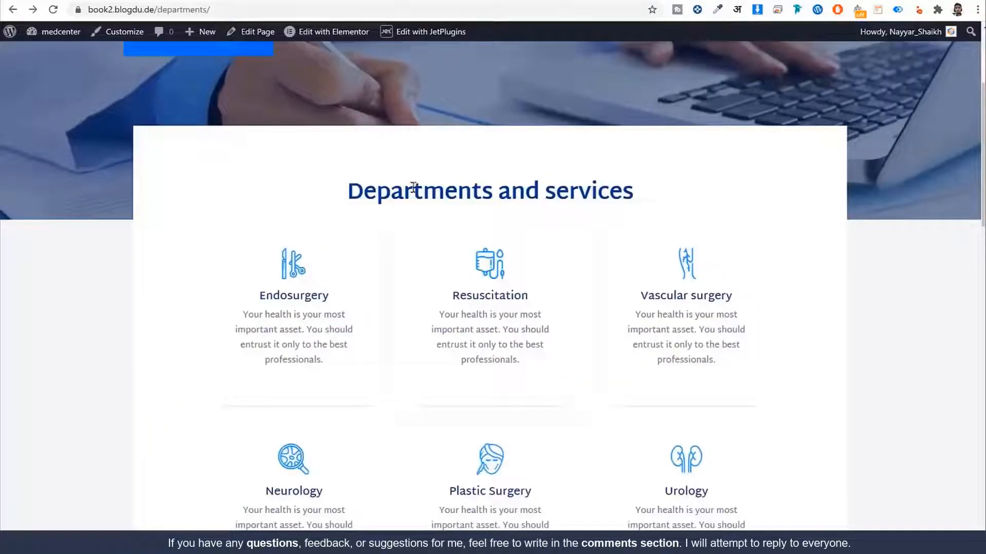
triple_click(414, 188)
key("ctrl+c")
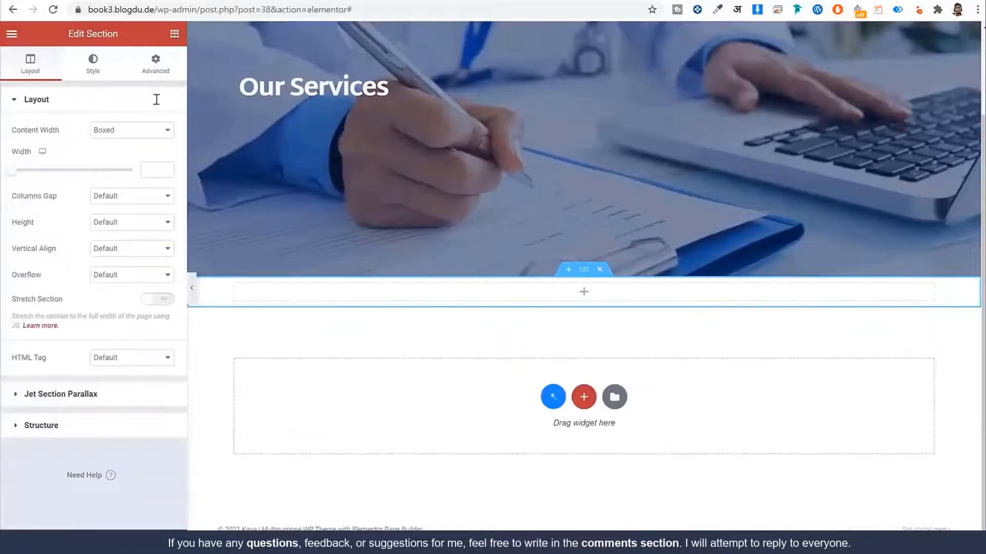
left_click(175, 33)
left_click_drag(131, 156, 465, 314)
left_click(132, 172)
key("ctrl+a")
key("ctrl+v")
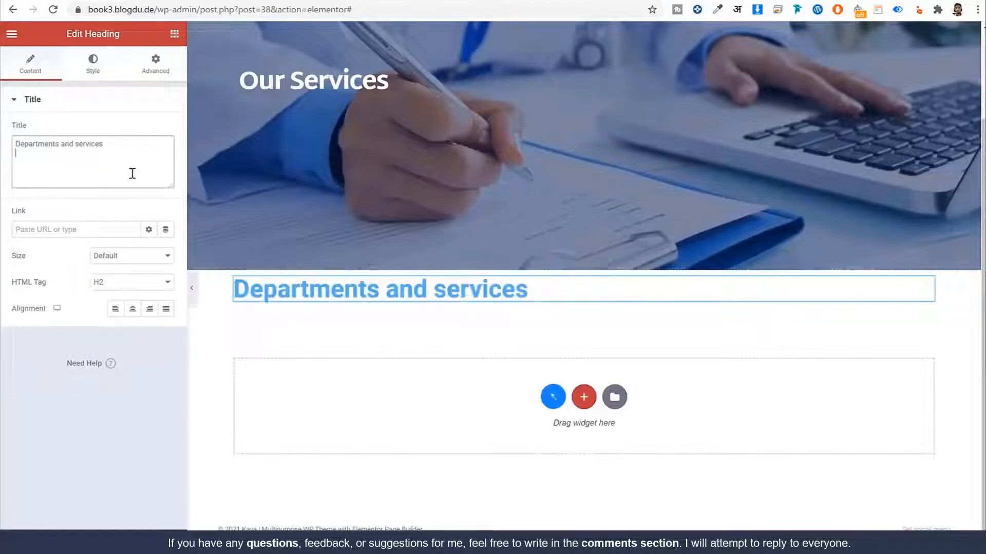
left_click(133, 309)
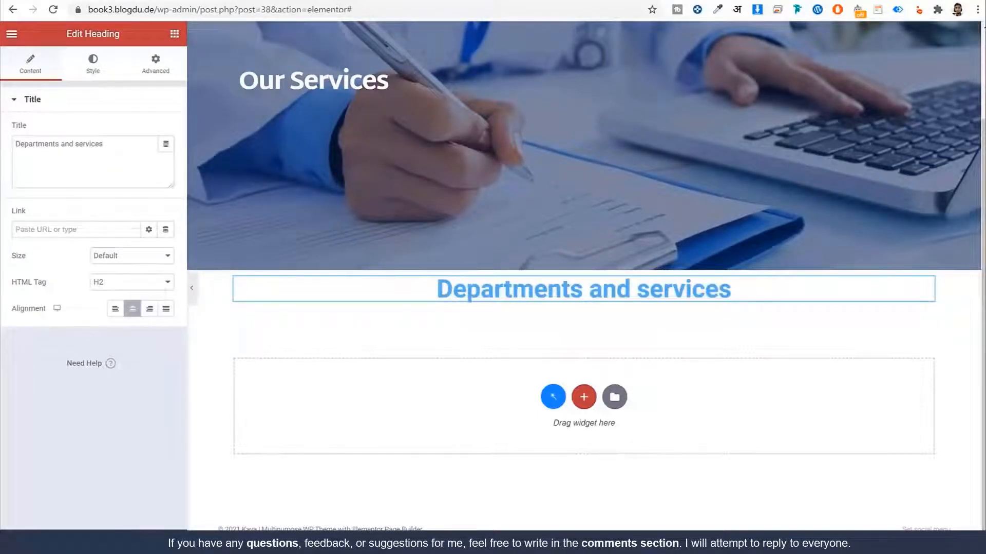
Step: Copy the reference heading's blue #0A3380 and paste it as the heading text colour
left_click(68, 1)
left_click(502, 157)
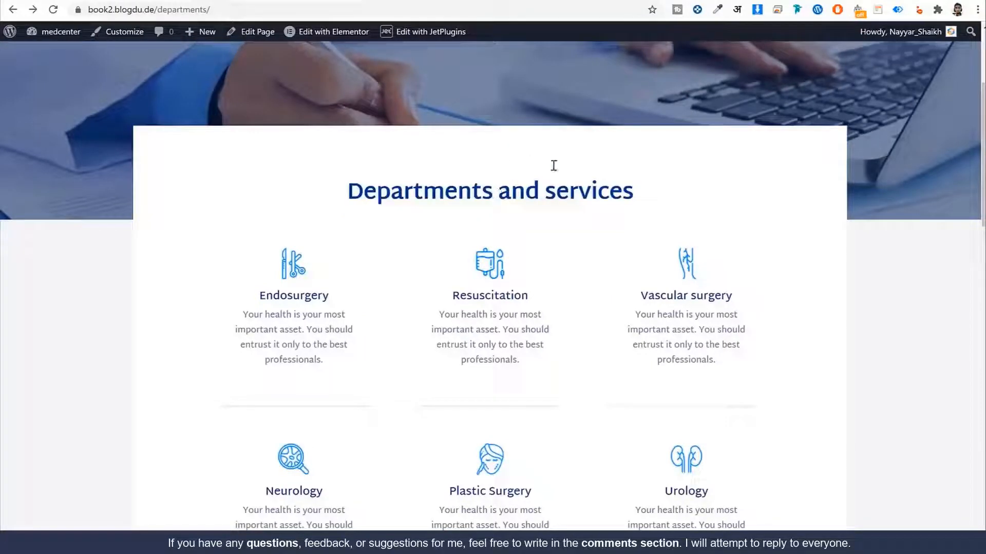
left_click(718, 9)
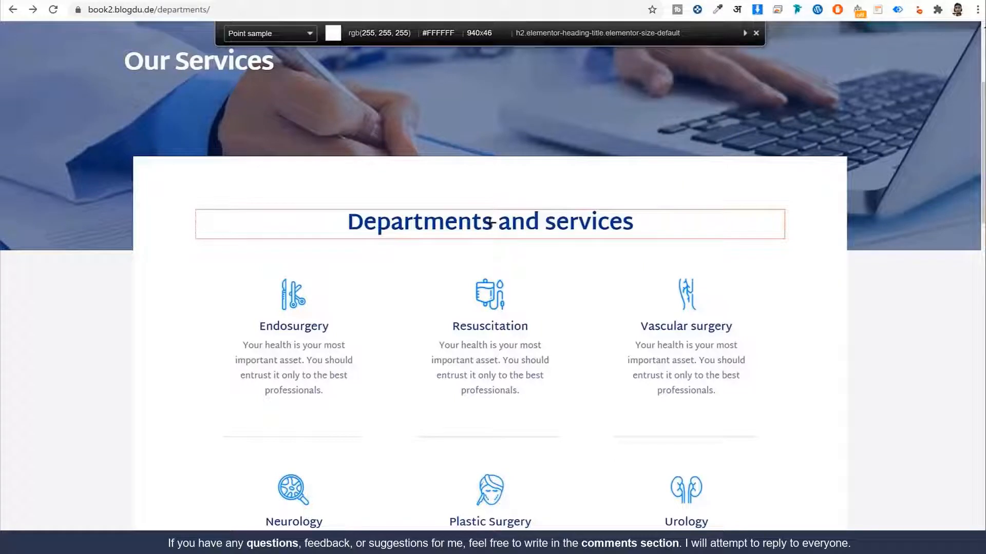
left_click(490, 225)
left_click(491, 224)
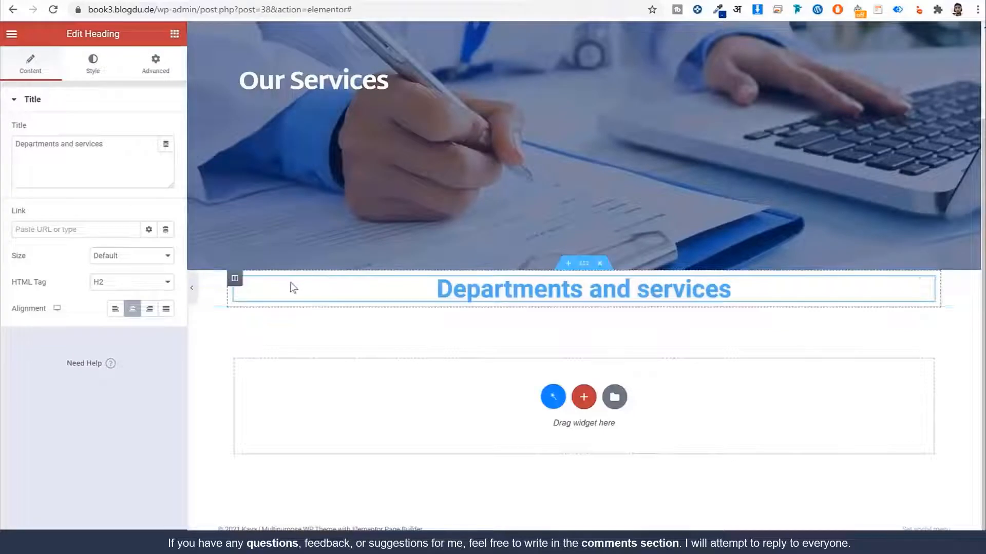
left_click(97, 69)
left_click(165, 132)
triple_click(101, 320)
key("ctrl+v")
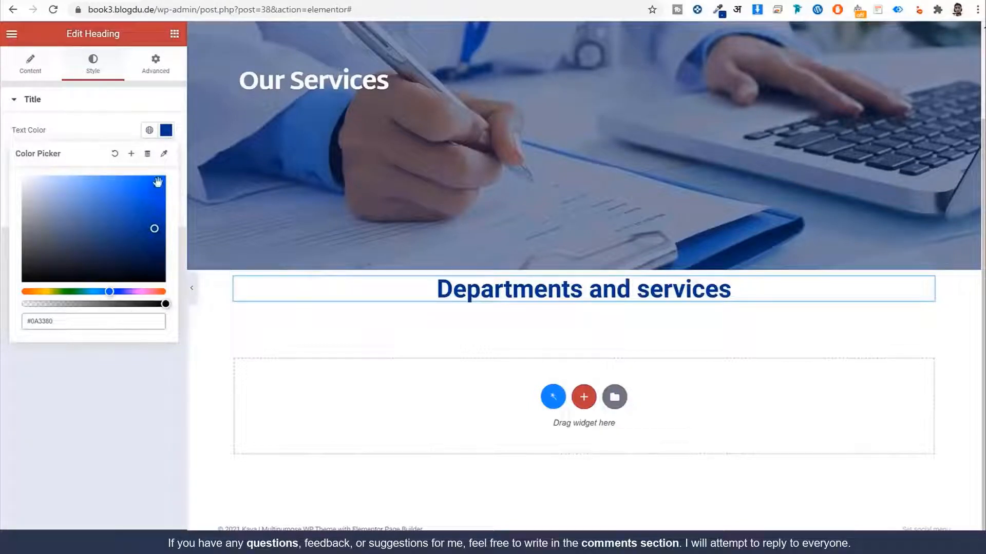
Step: Save #0A3380 as the global colour 'Dark Blue' and apply it to the heading
left_click(132, 155)
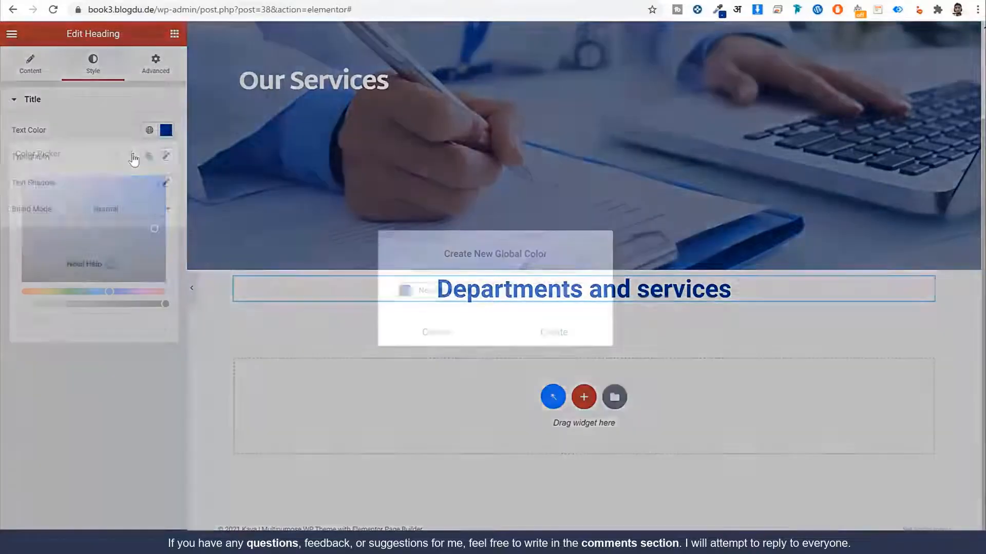
triple_click(483, 291)
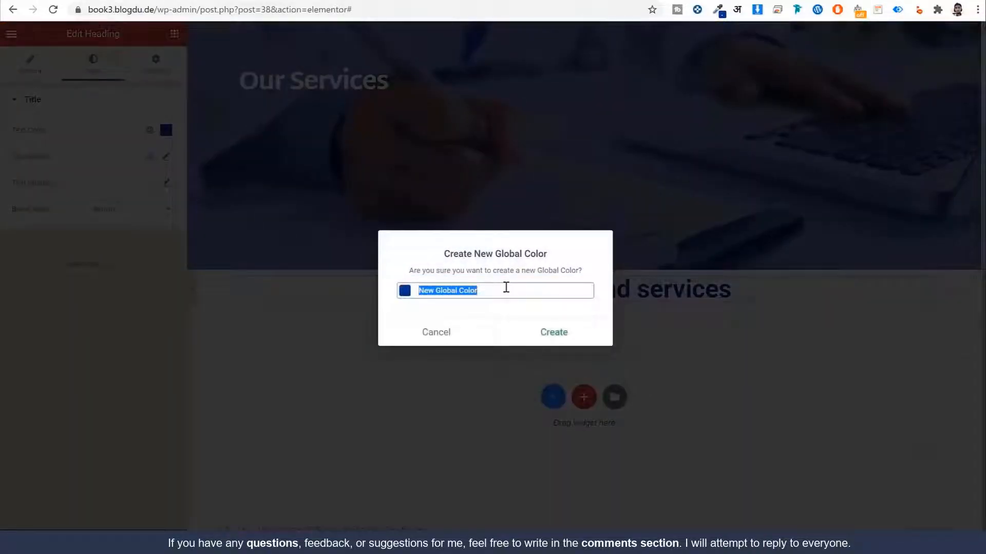
type("Dark Blue")
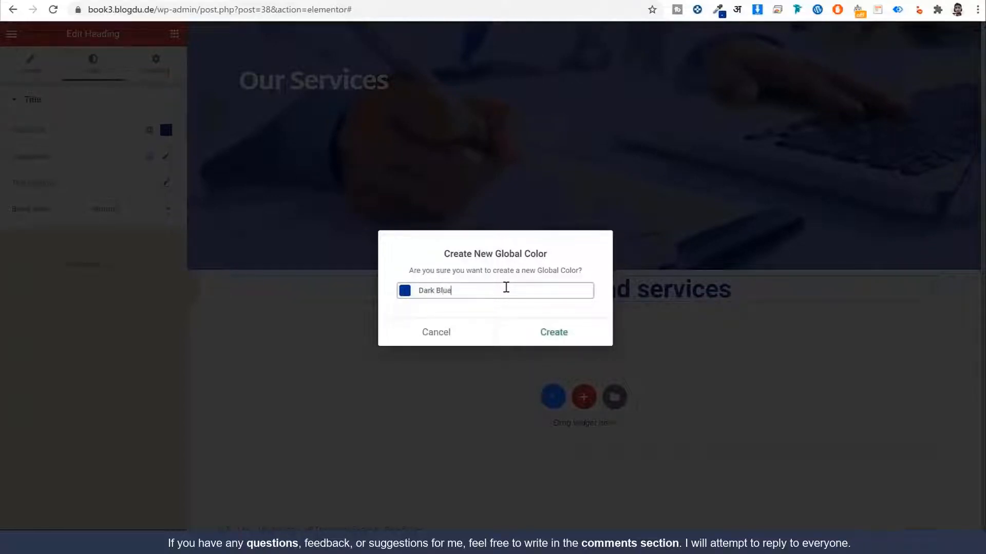
left_click(559, 348)
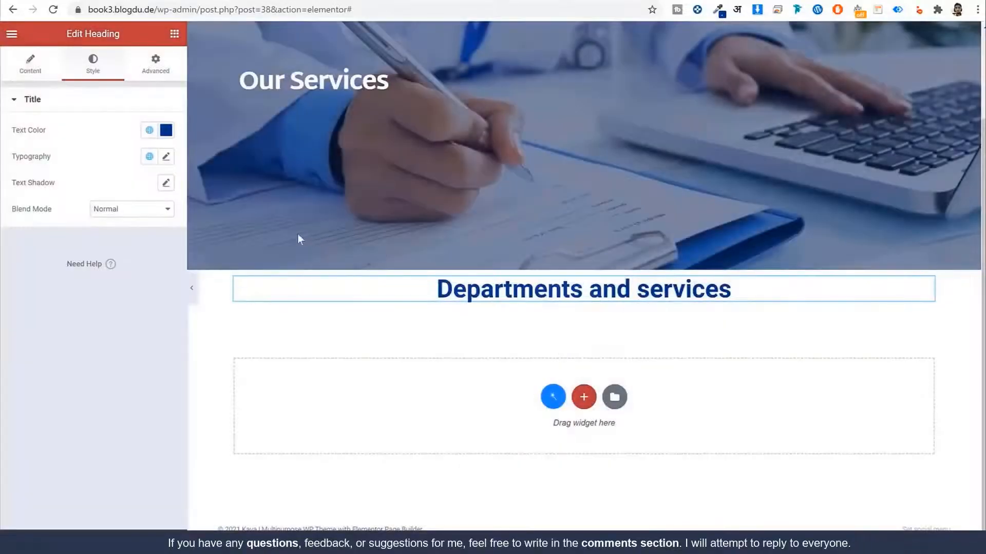
left_click(166, 130)
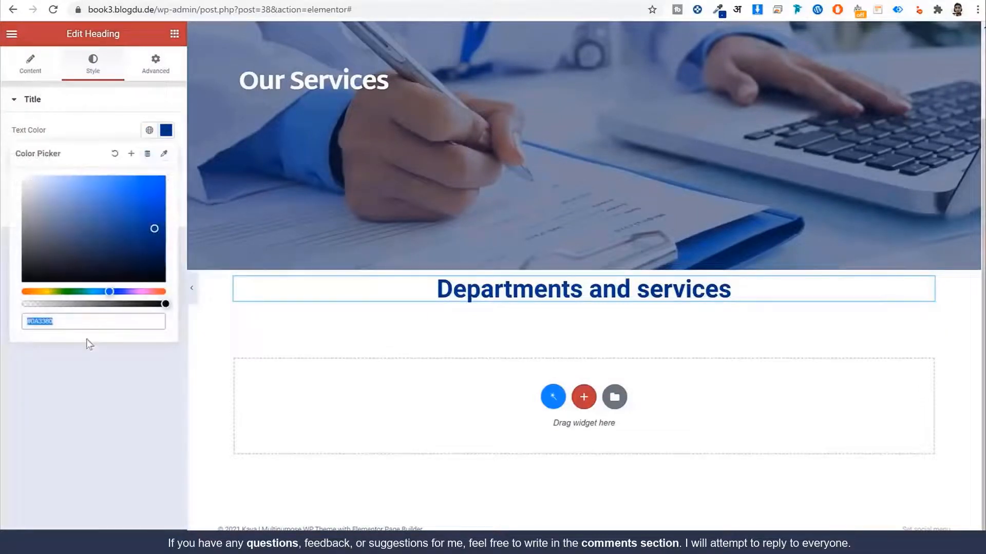
left_click(116, 108)
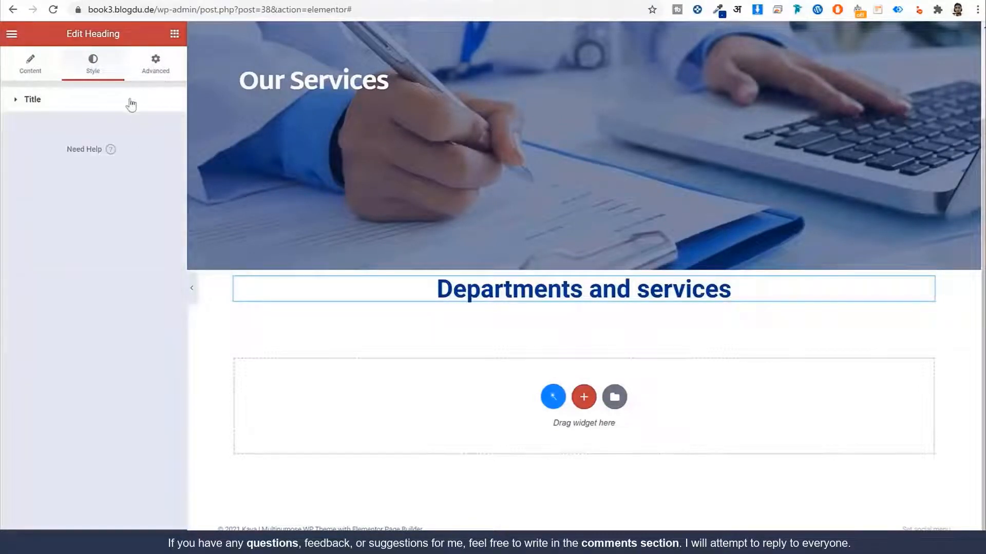
left_click(131, 103)
left_click(148, 131)
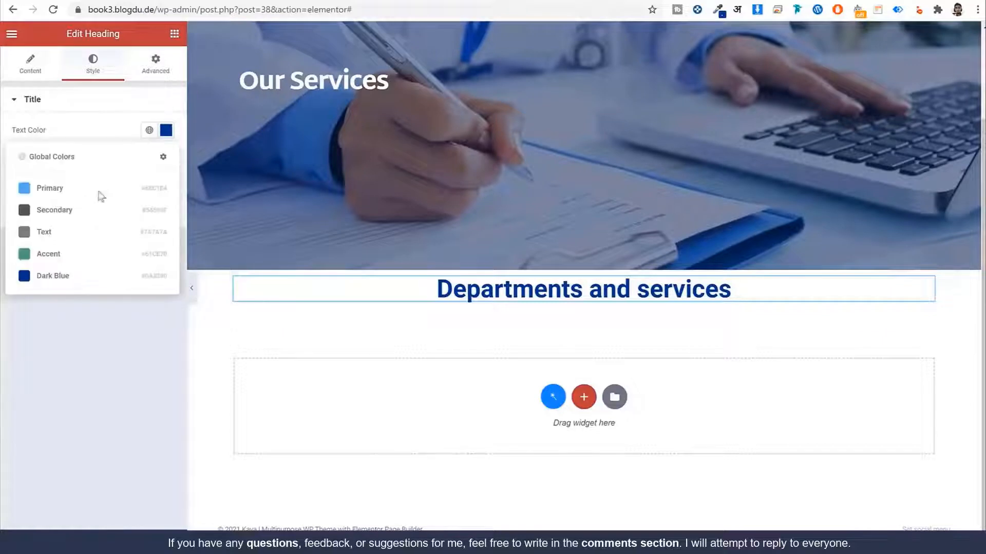
left_click(87, 277)
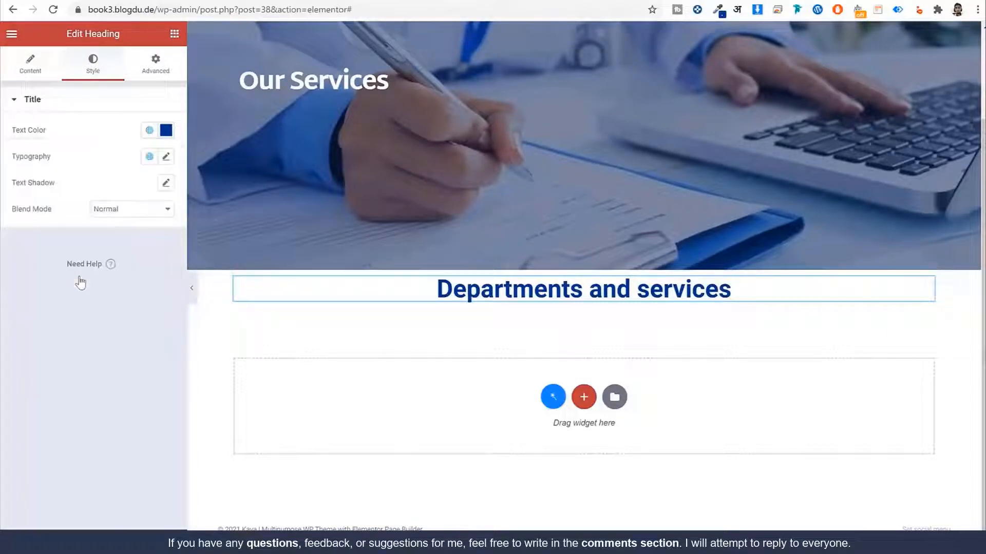
Step: Set the heading font family to Martel Sans and save it as a global font named 'Martel Sans'
left_click(164, 158)
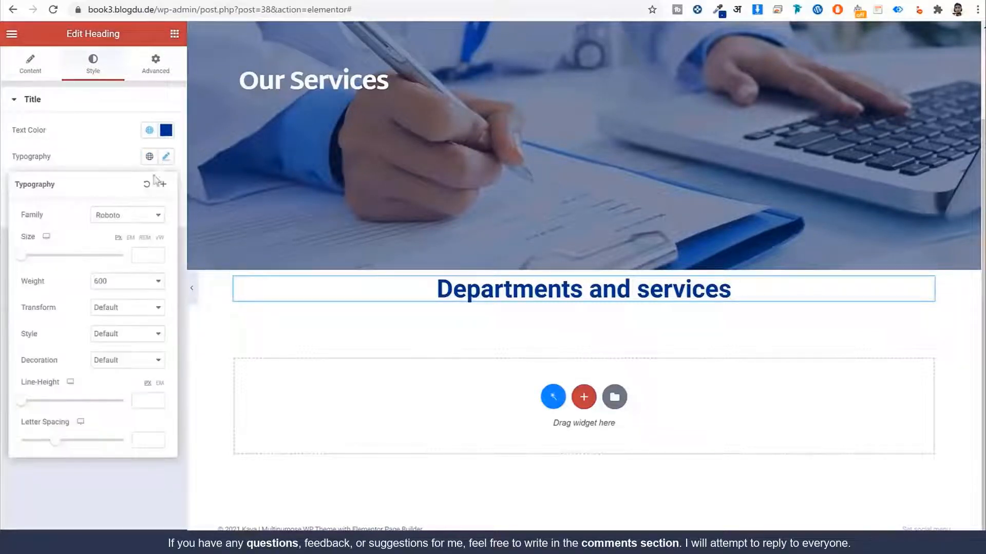
left_click(126, 221)
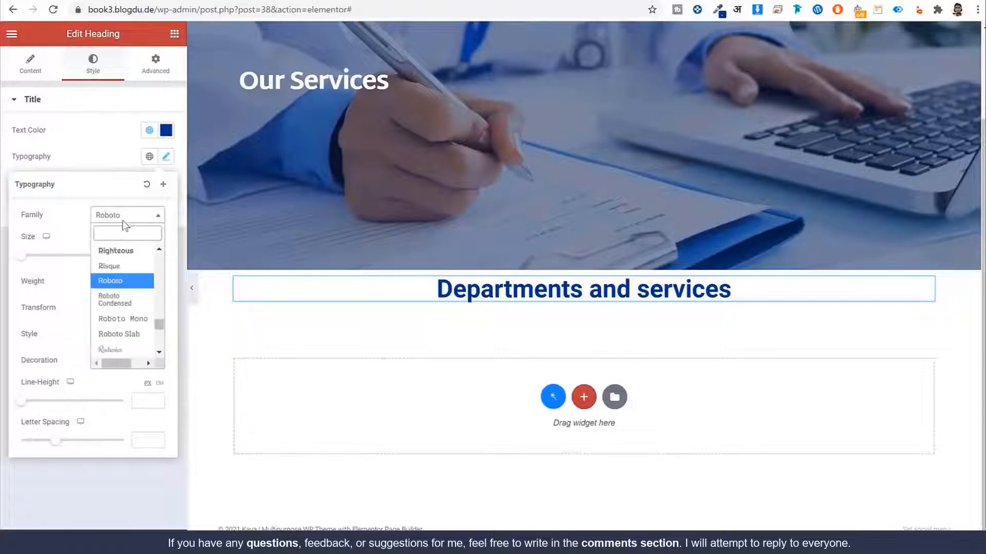
type("mart")
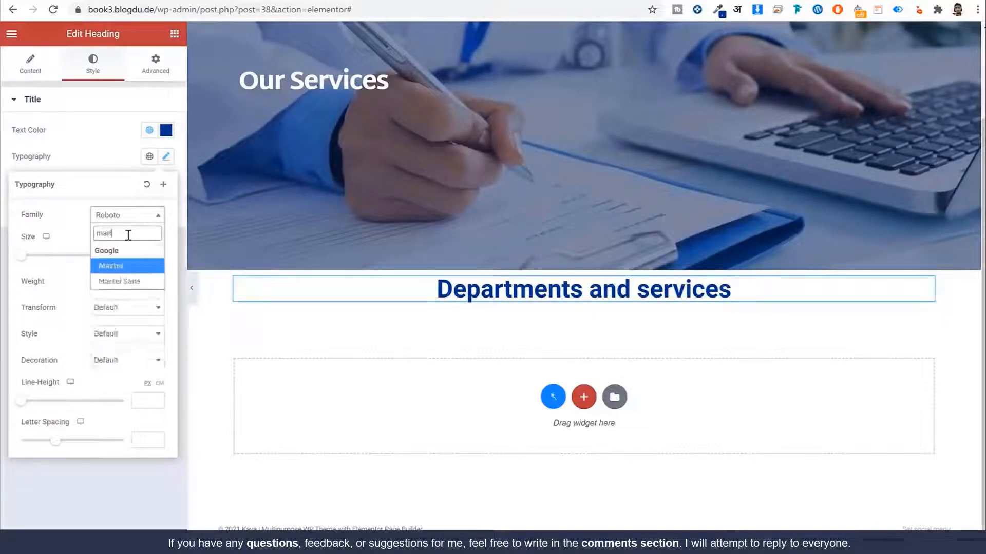
type("e")
key("Down")
key("Return")
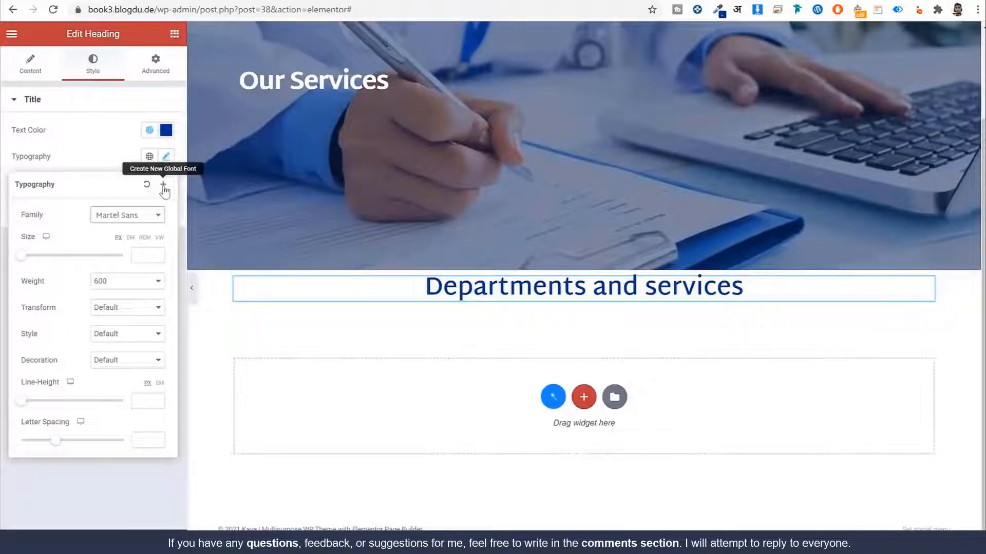
left_click(132, 282)
left_click(111, 380)
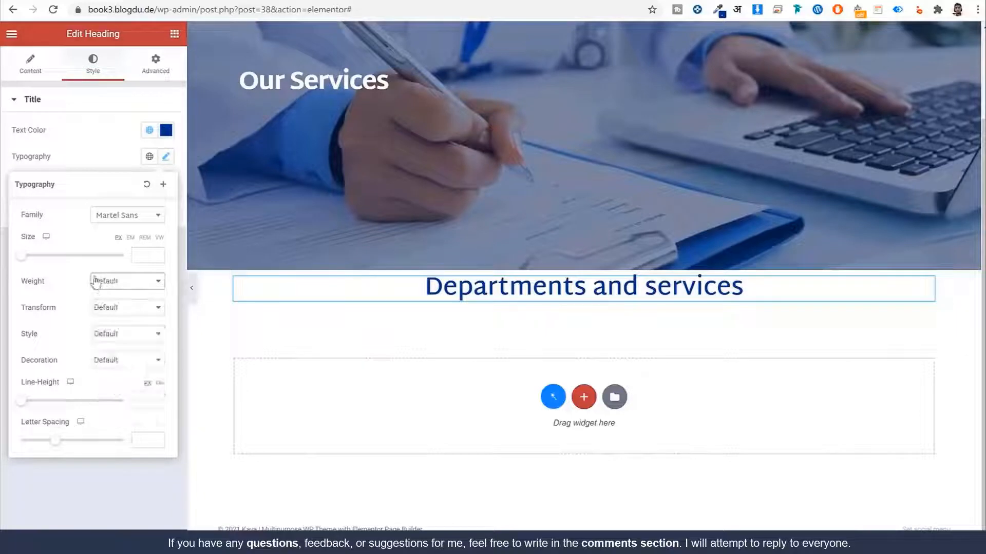
left_click(164, 185)
triple_click(518, 293)
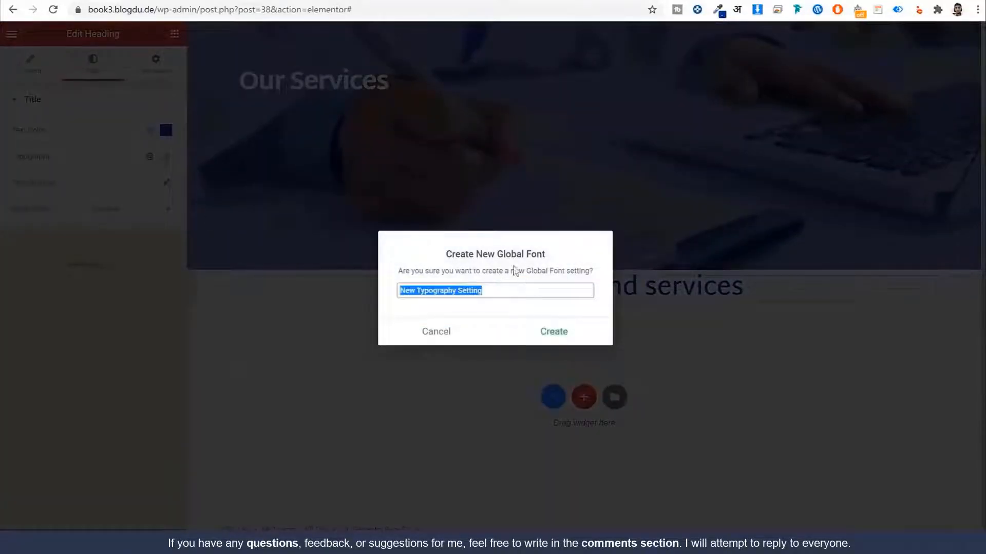
type("Ma")
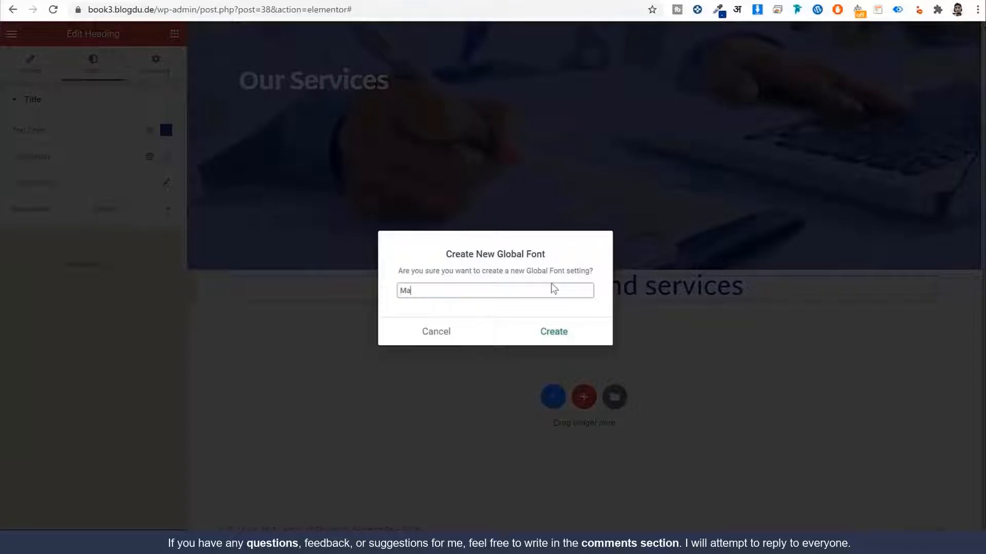
type("rtel Sans")
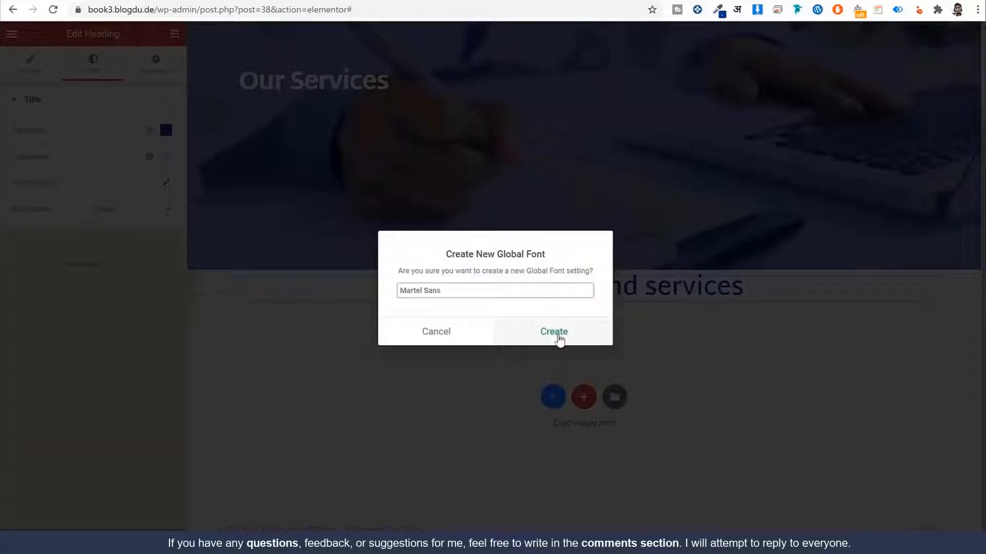
key("Return")
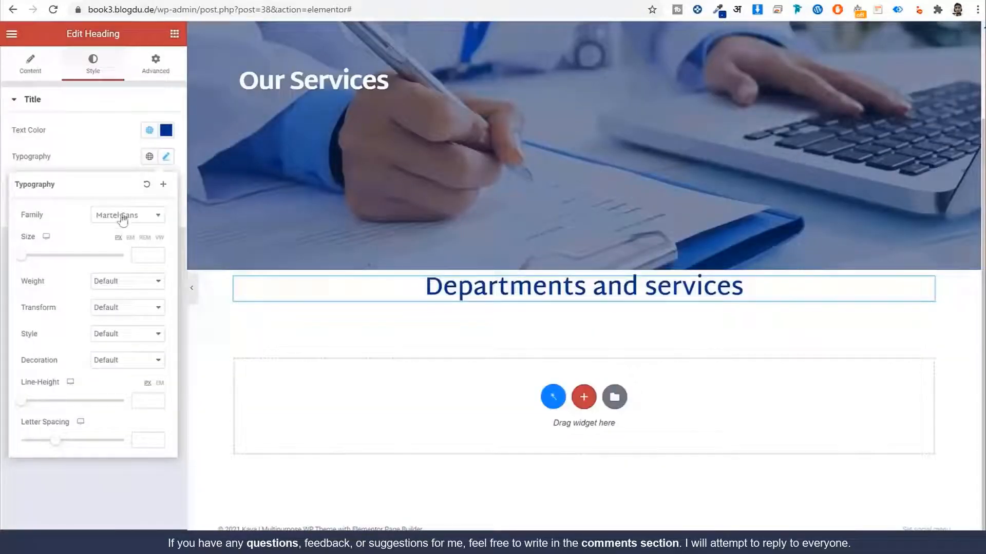
Step: Set the heading size 36, weight 700, line height 46 and letter spacing -0.6
left_click(152, 257)
type("36")
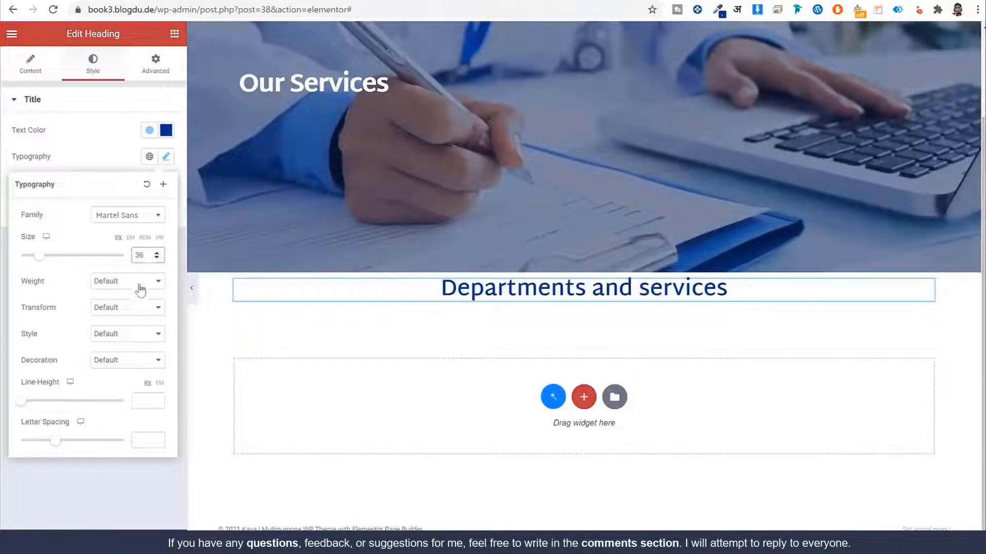
left_click(139, 282)
left_click(129, 358)
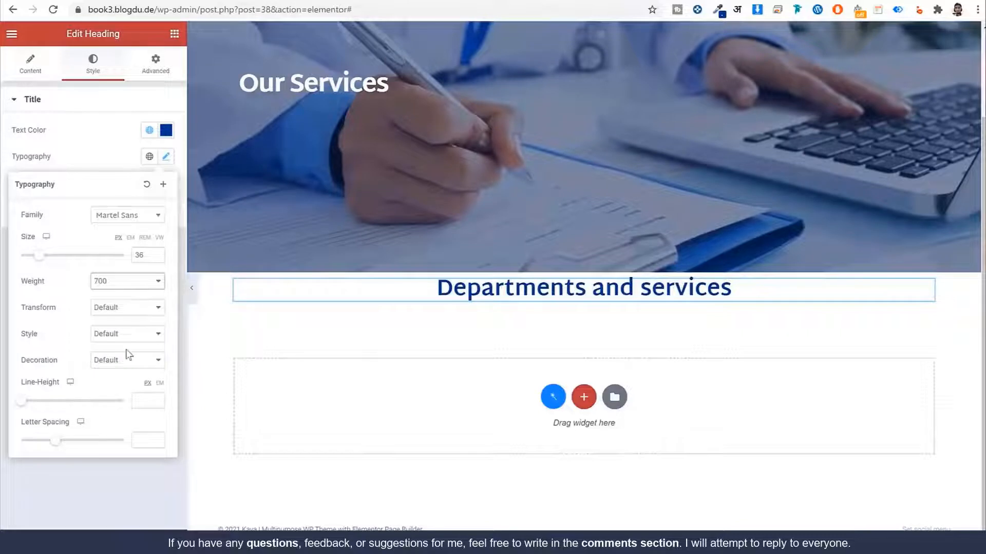
left_click(146, 400)
type("46")
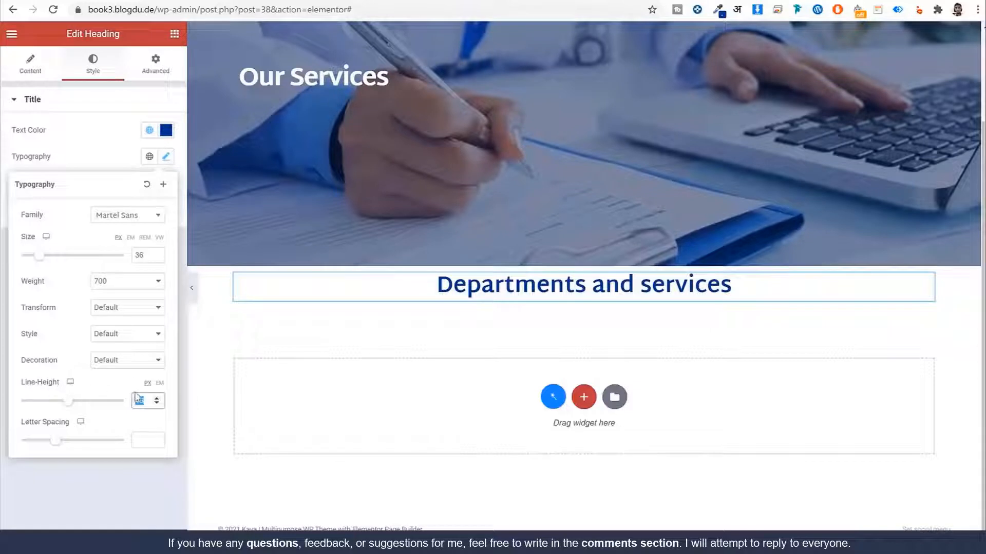
left_click(144, 441)
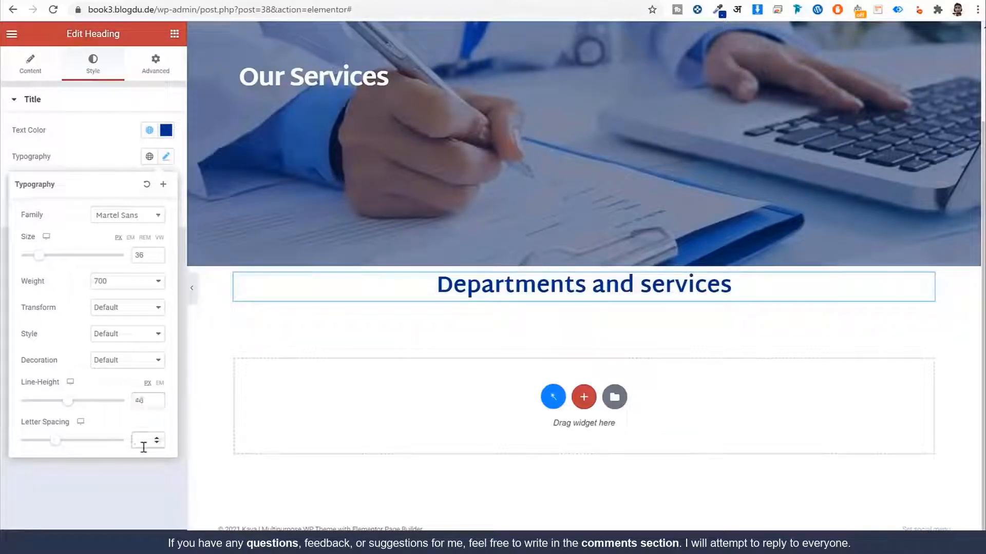
type("-0.6")
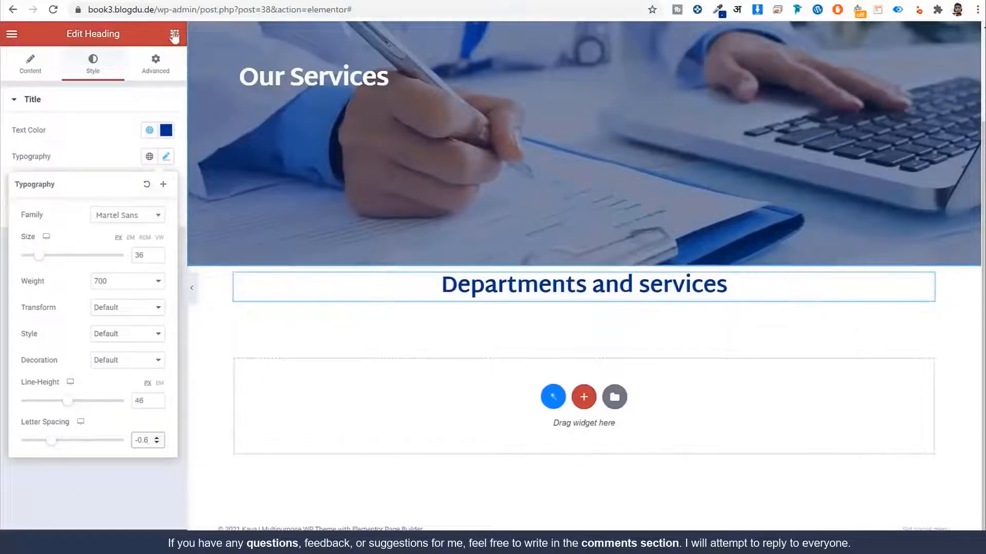
left_click(175, 34)
Step: Add an Inner Section under the heading and delete its second column, leaving one column
left_click_drag(49, 163, 484, 299)
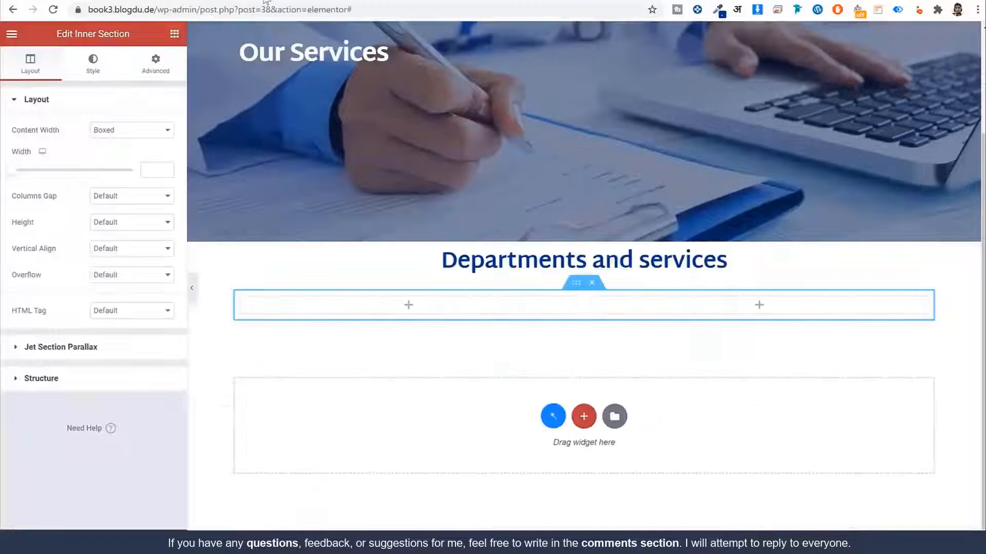
left_click(273, 305)
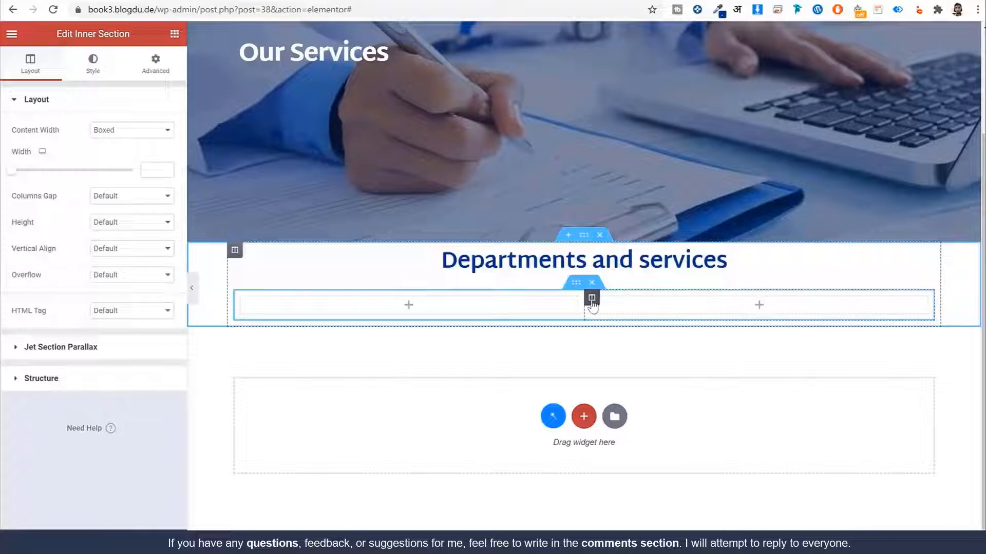
right_click(592, 302)
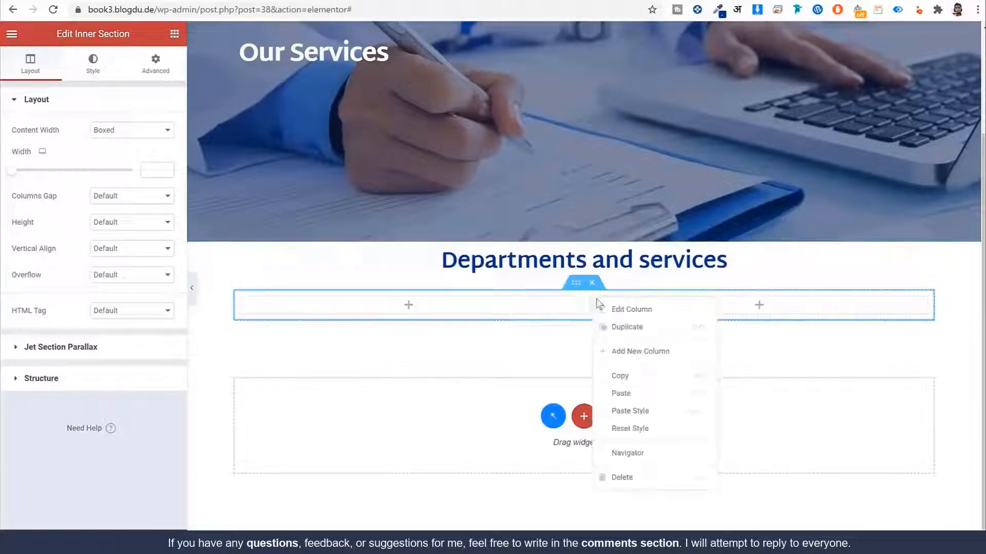
left_click(657, 486)
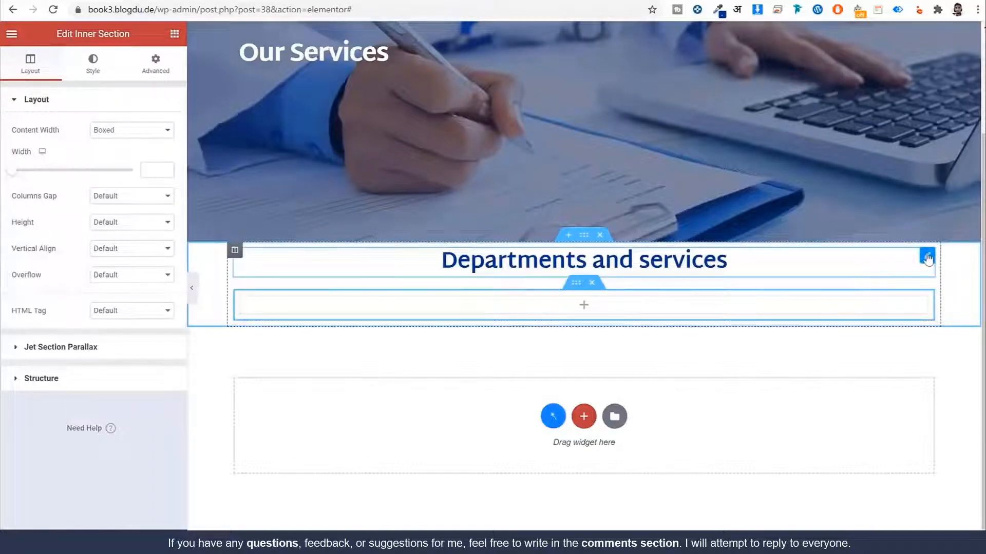
left_click_drag(862, 255, 706, 288)
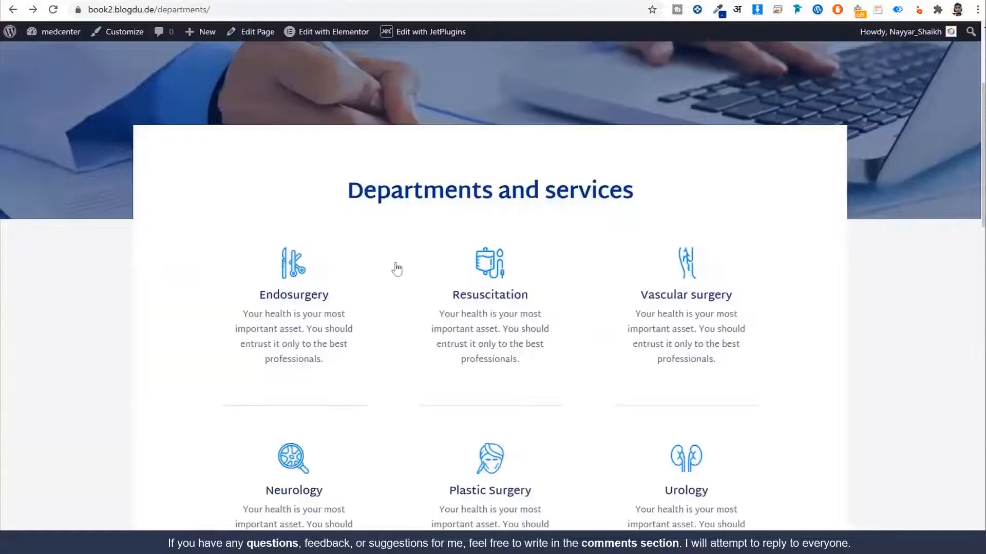
Step: Scroll through the reference Departments page to review its services grid
left_click_drag(345, 185, 770, 196)
left_click(770, 196)
scroll(613, 273, "down", 2)
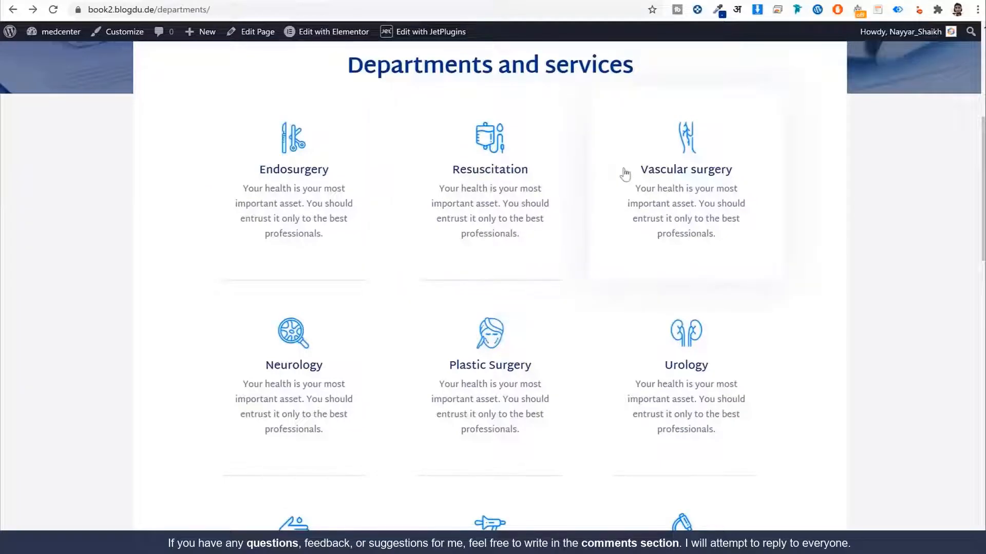
scroll(559, 246, "down", 3)
scroll(565, 279, "up", 5)
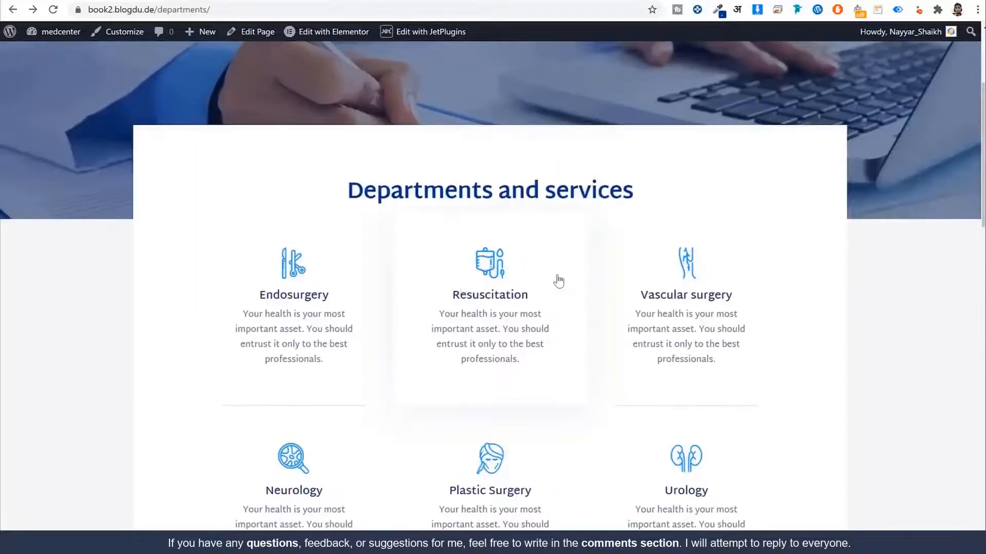
scroll(781, 271, "down", 2)
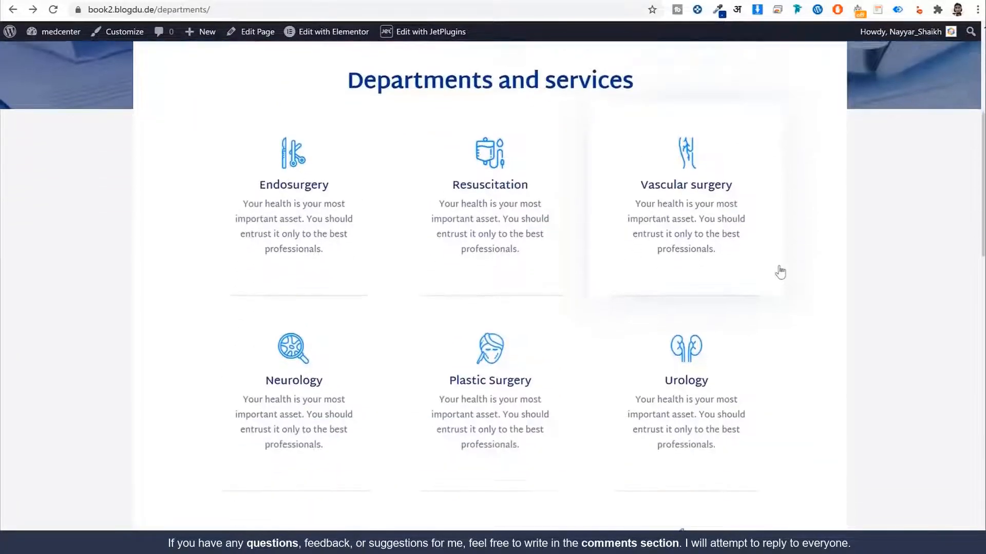
scroll(626, 267, "down", 2)
scroll(627, 266, "up", 5)
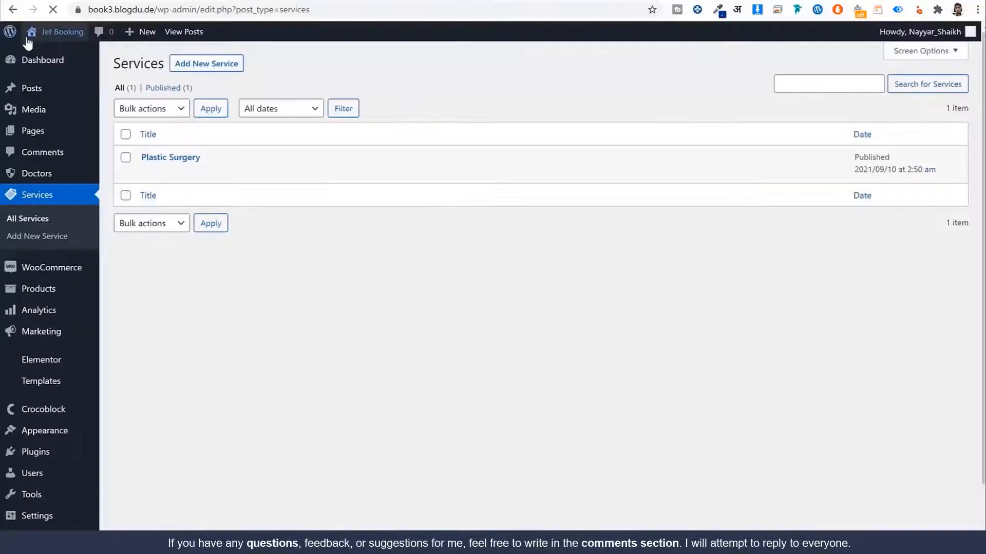
Step: Start a new JetEngine listing item from the Services post type, named 'Single Listing Grid'
scroll(264, 198, "down", 2)
mouse_move(47, 523)
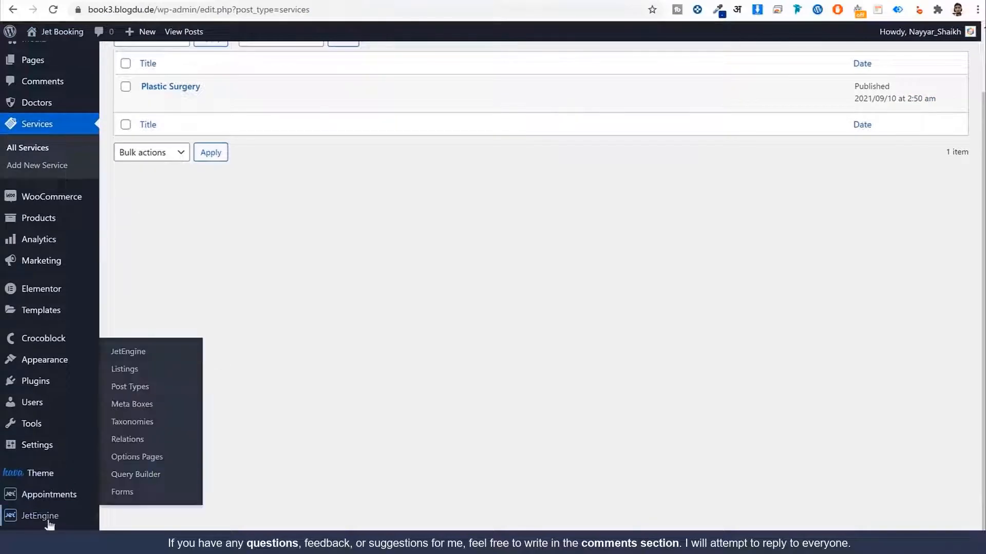
left_click(129, 371)
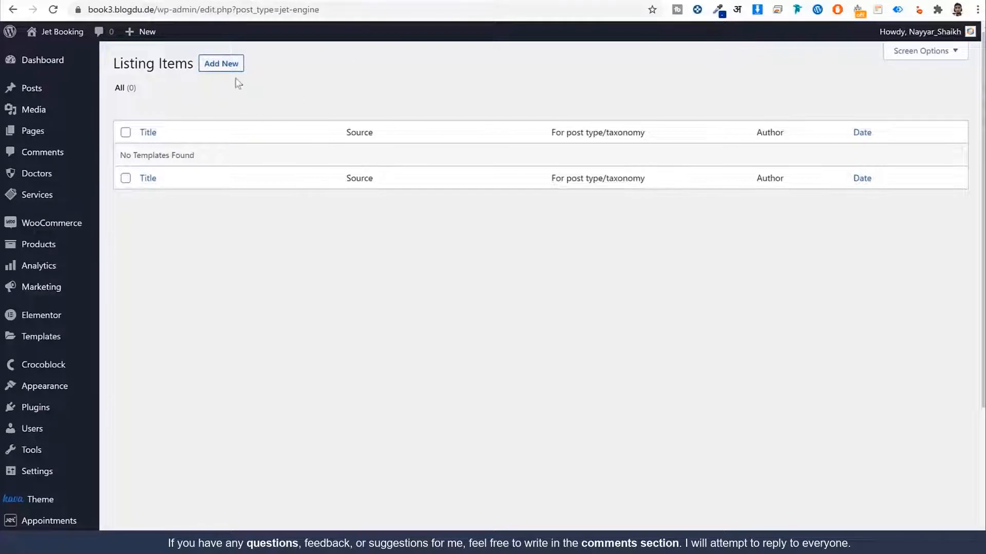
left_click(231, 65)
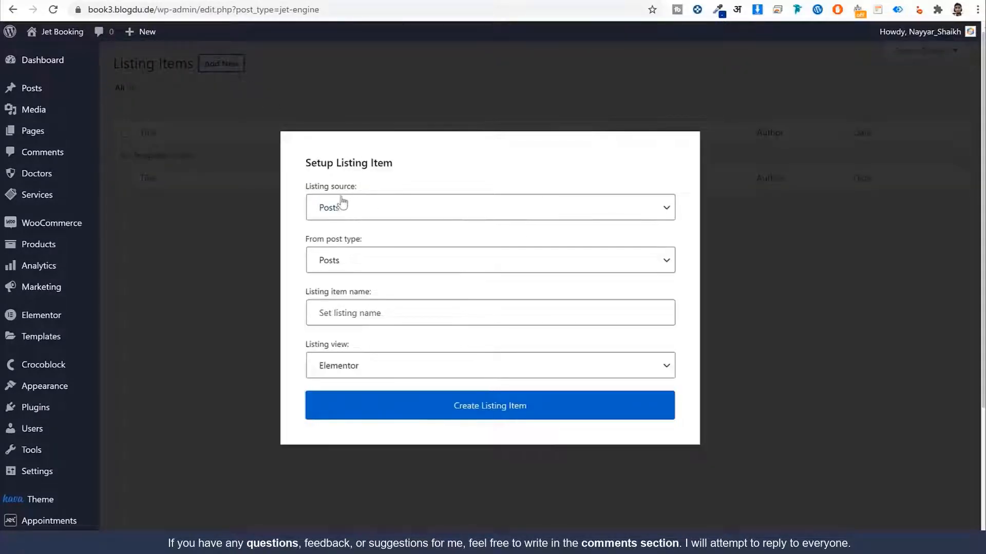
left_click_drag(324, 240, 357, 244)
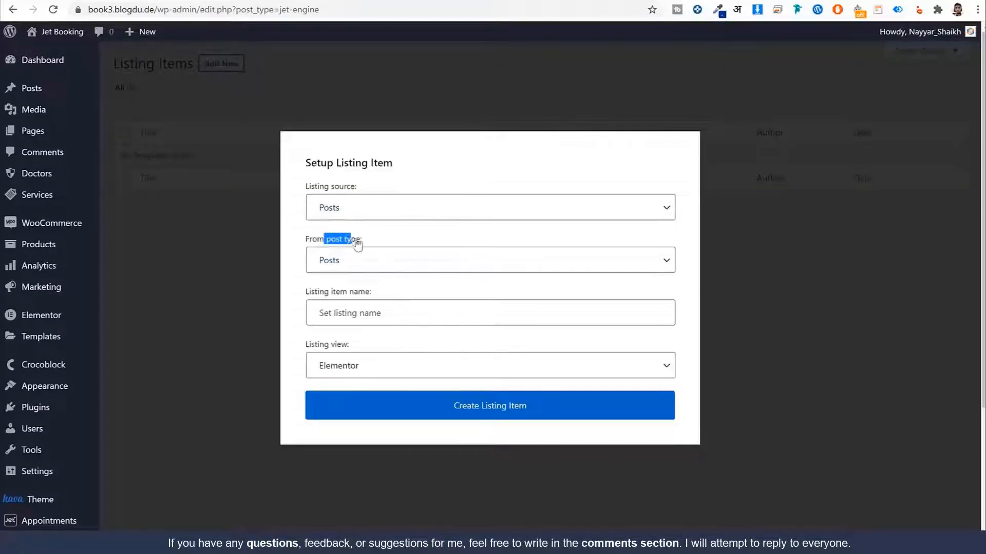
left_click(385, 272)
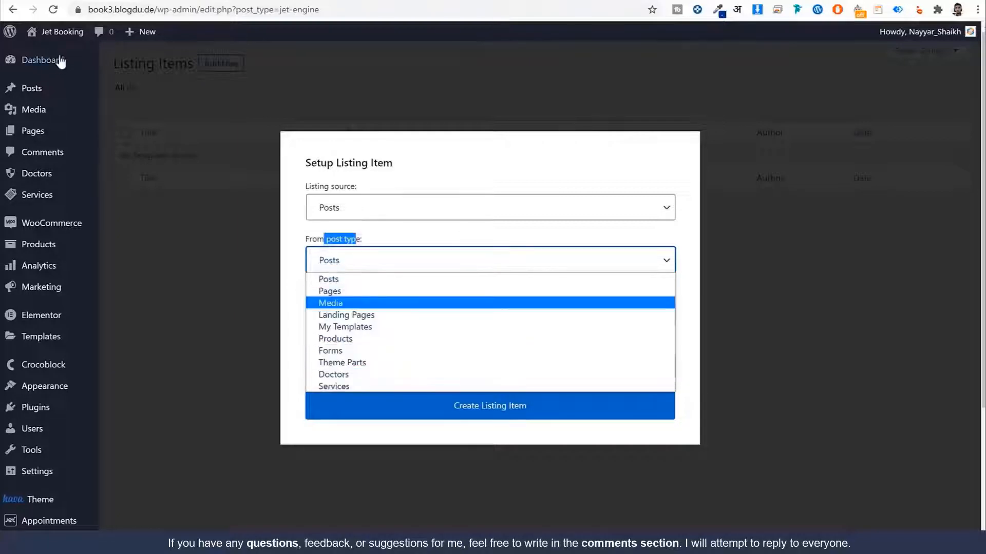
left_click(347, 387)
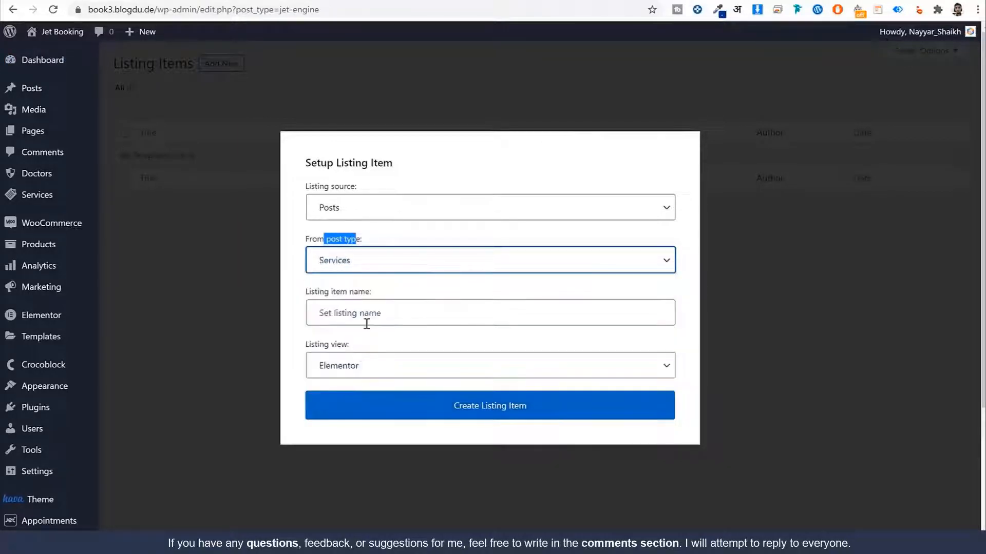
left_click(374, 311)
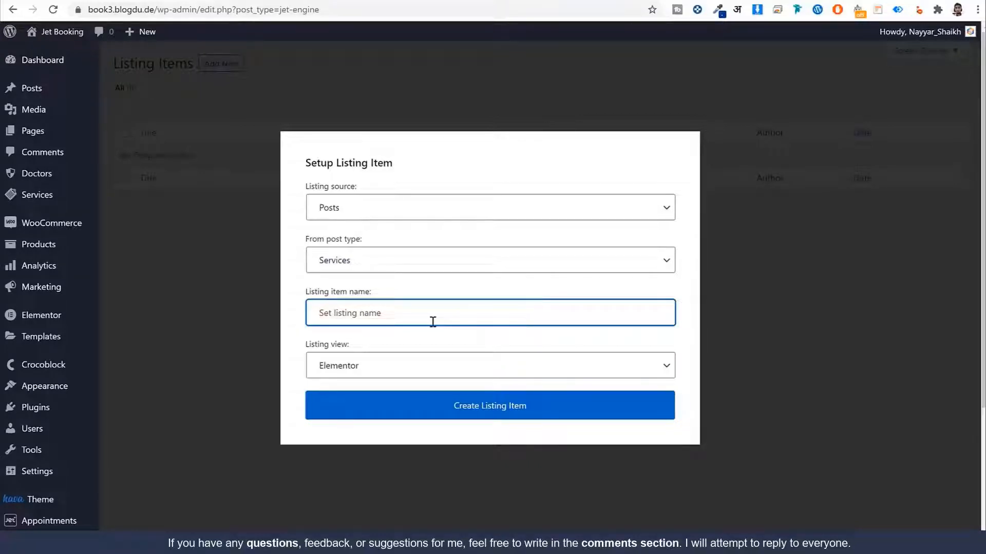
type("Sing")
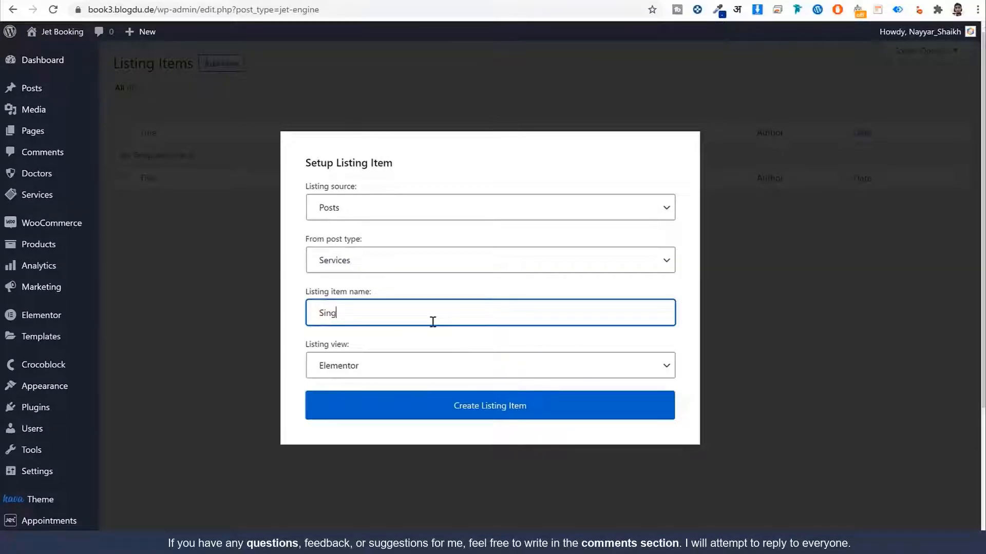
type("le Listing Grid")
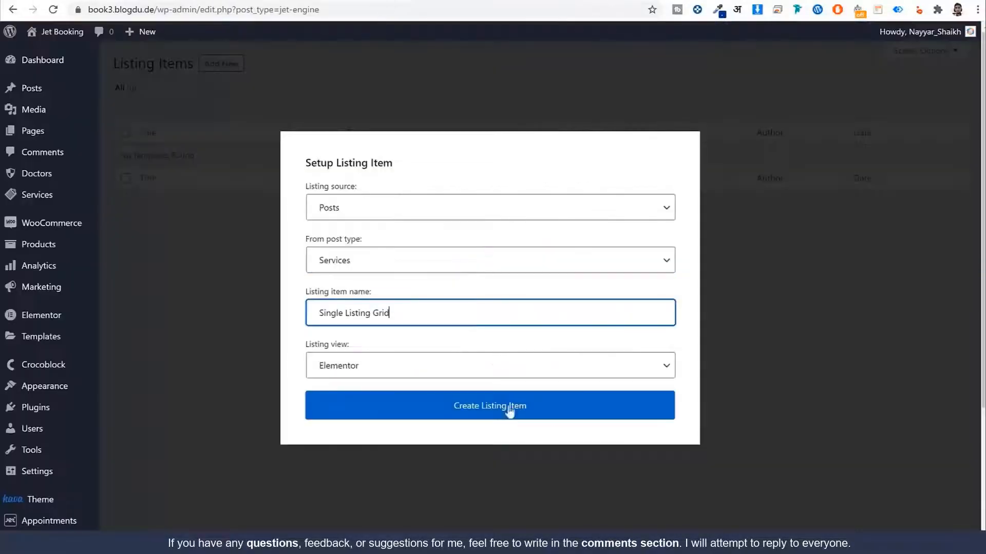
Step: Create the listing item and drop a Dynamic Image widget into a new one-column section
left_click(511, 412)
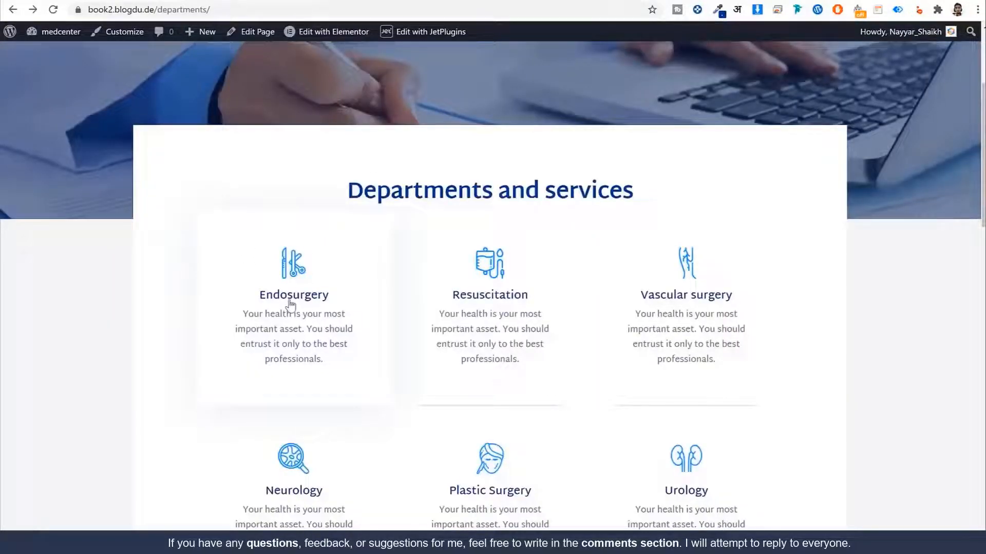
scroll(693, 411, "down", 3)
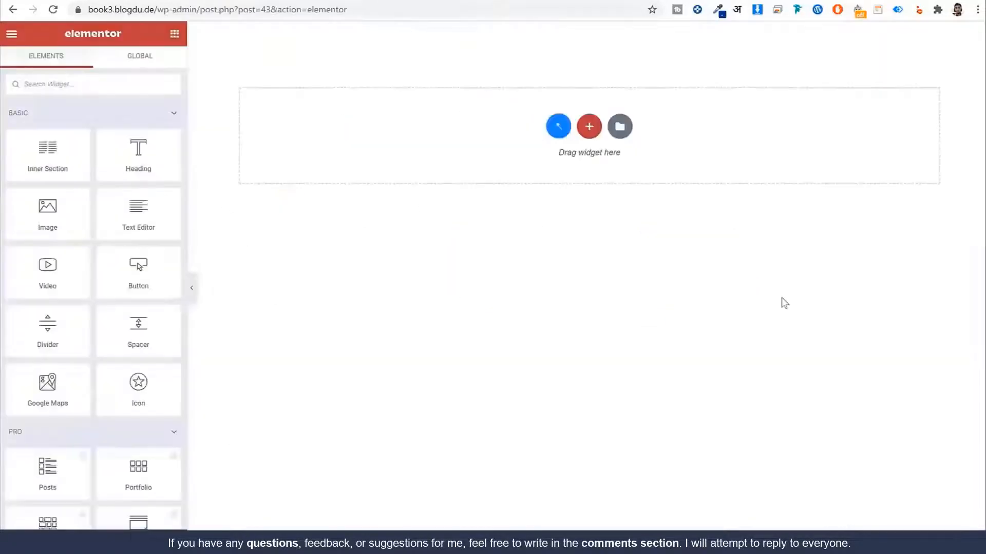
left_click(592, 129)
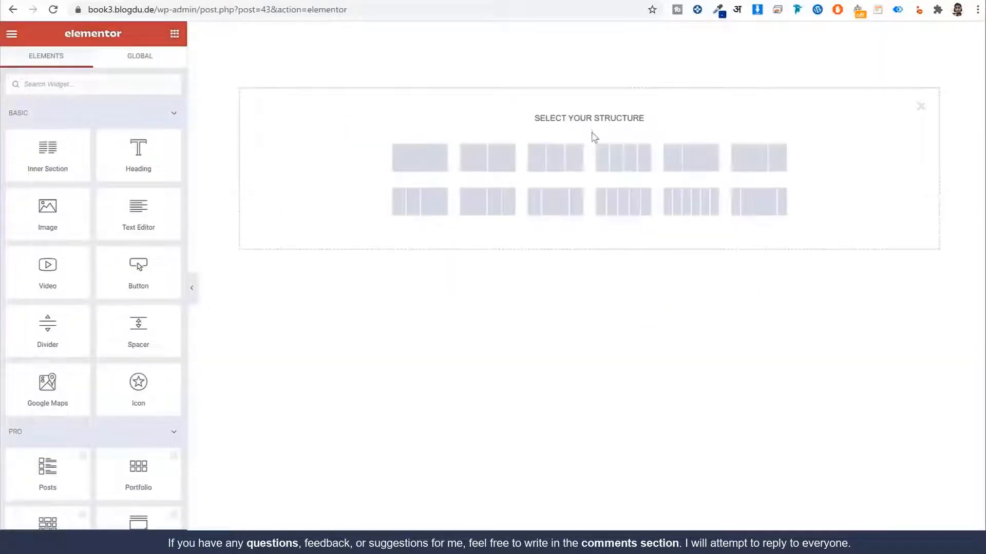
left_click(424, 168)
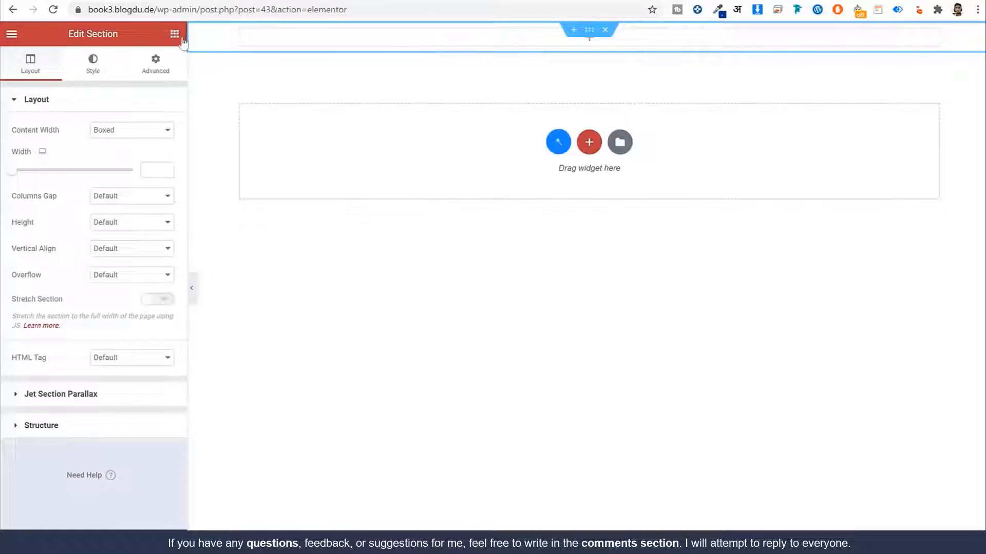
left_click(175, 34)
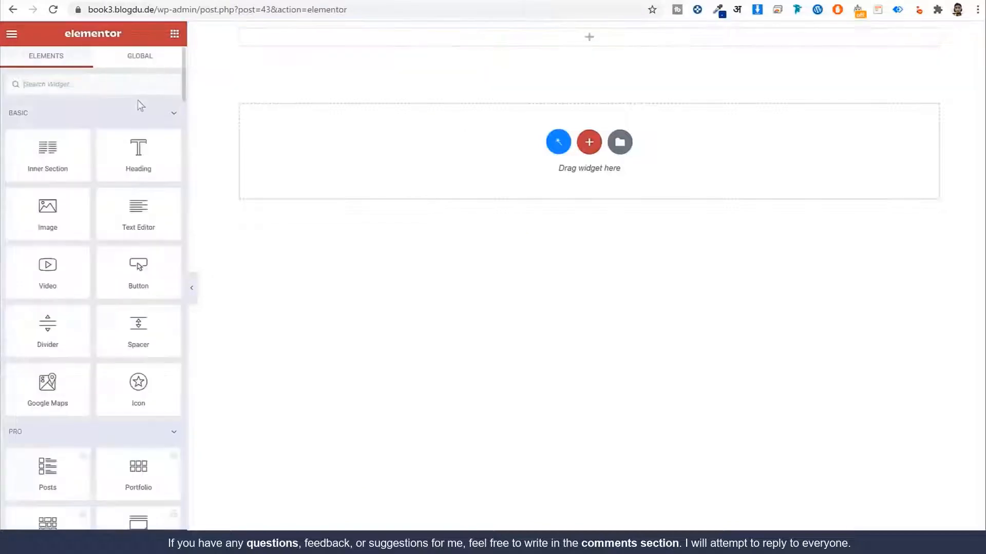
type("imag")
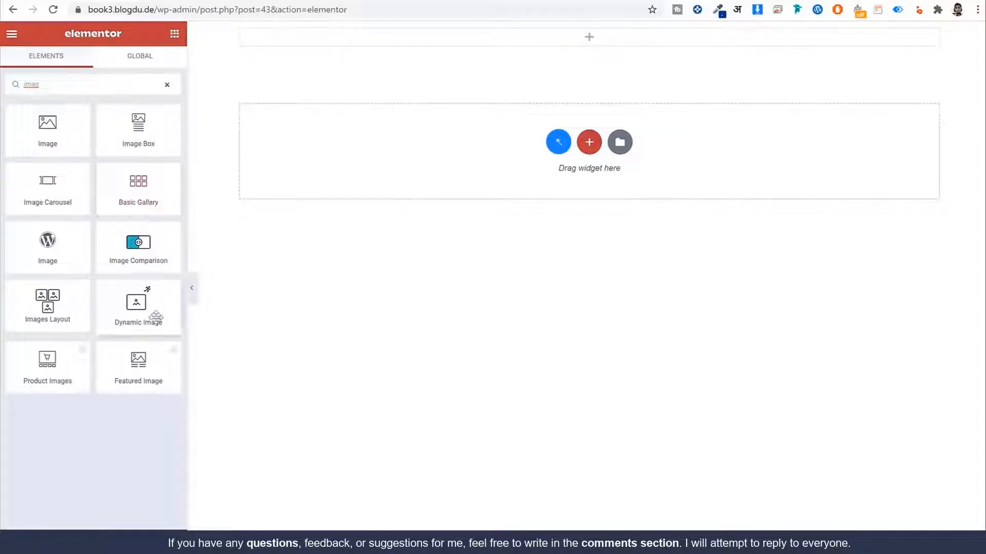
left_click_drag(137, 306, 543, 41)
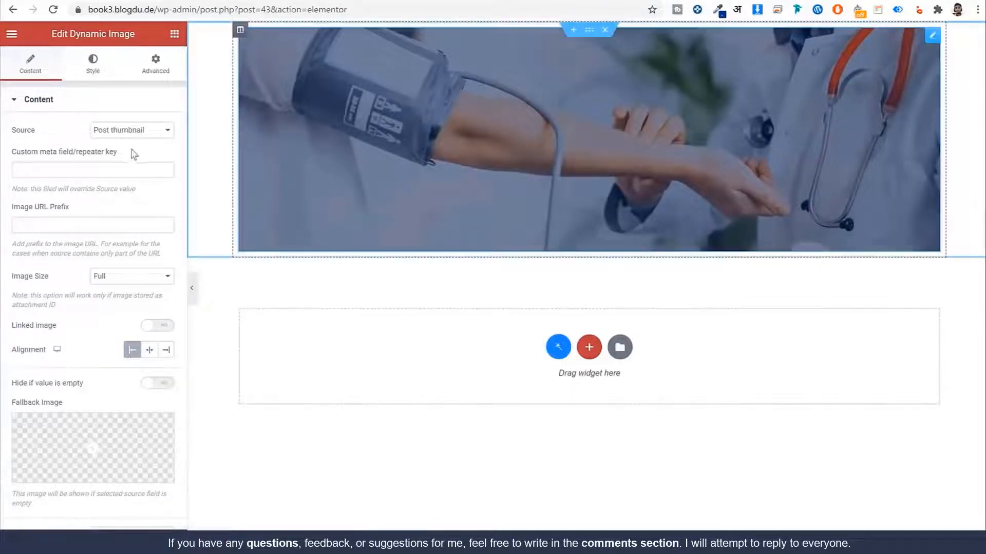
Step: Set the Dynamic Image source to the service's Icon and centre it
left_click(138, 132)
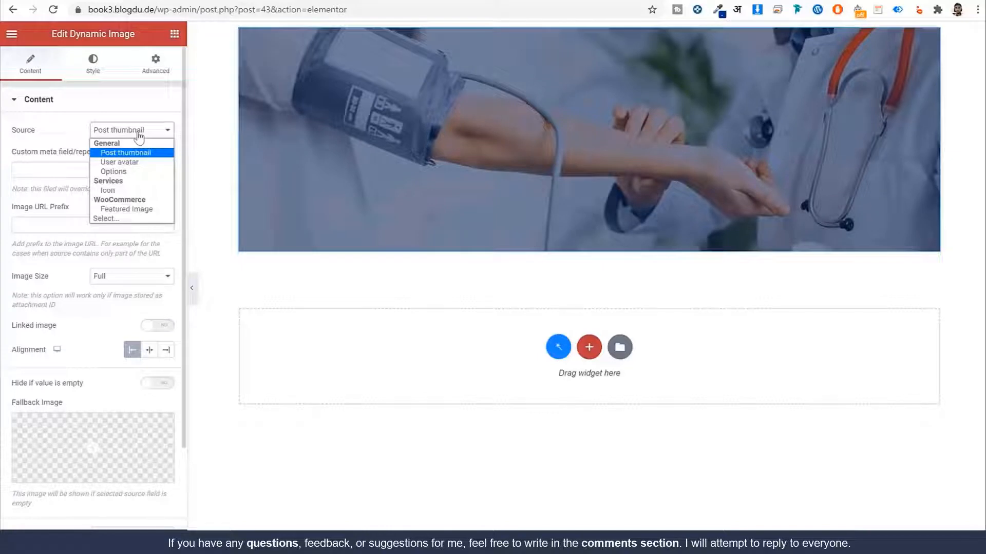
left_click(126, 190)
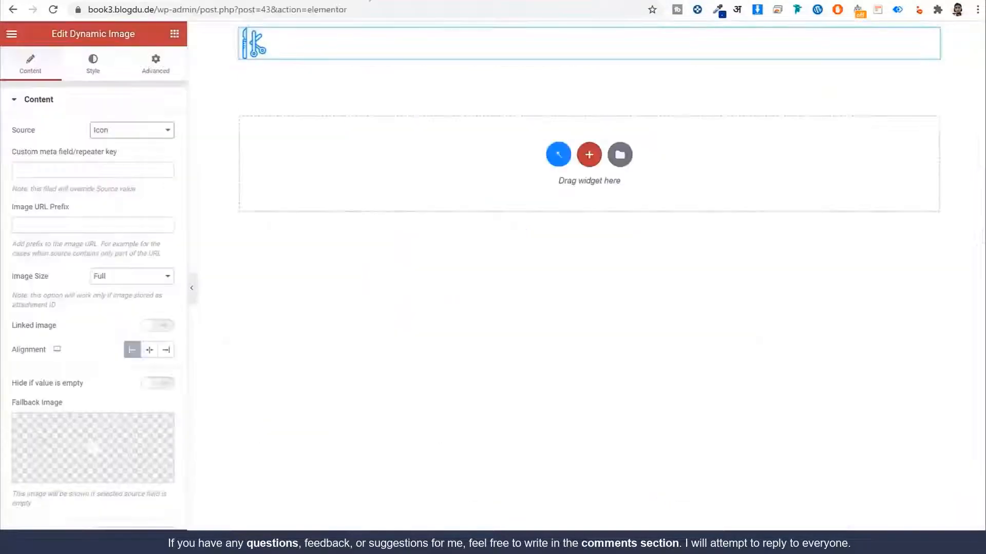
left_click(154, 355)
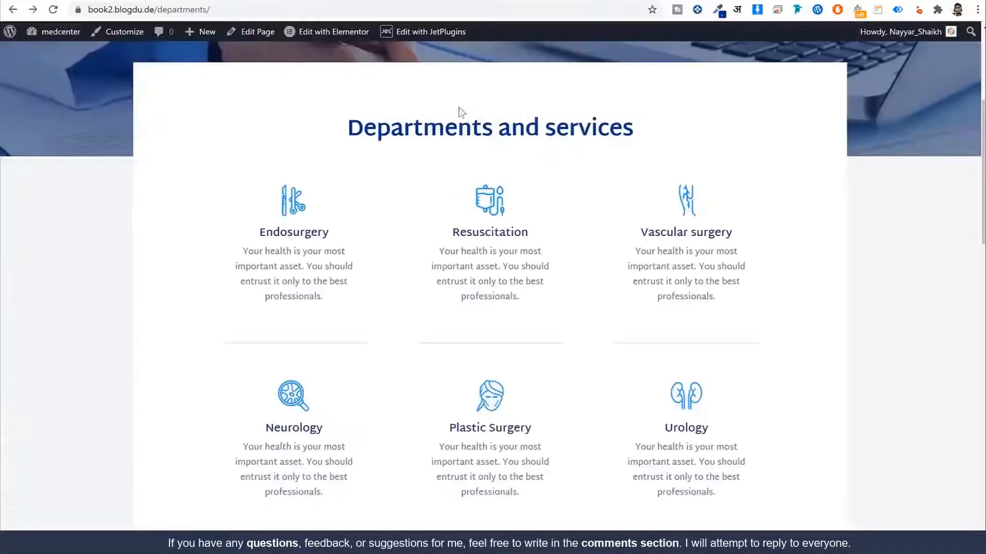
Step: Search the widget panel for the Dynamic Field widget using 'fiel'
left_click_drag(259, 234, 332, 235)
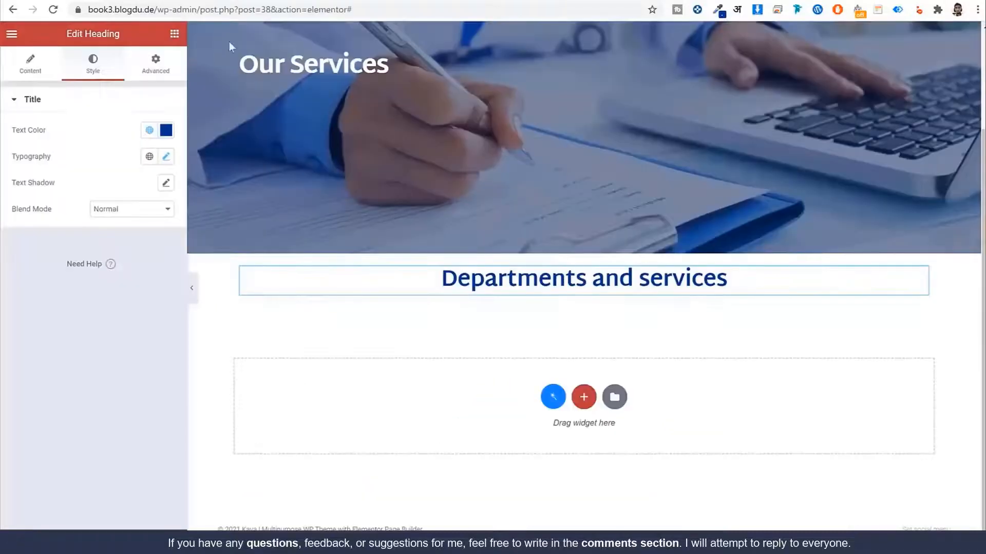
left_click(174, 33)
type("fiel")
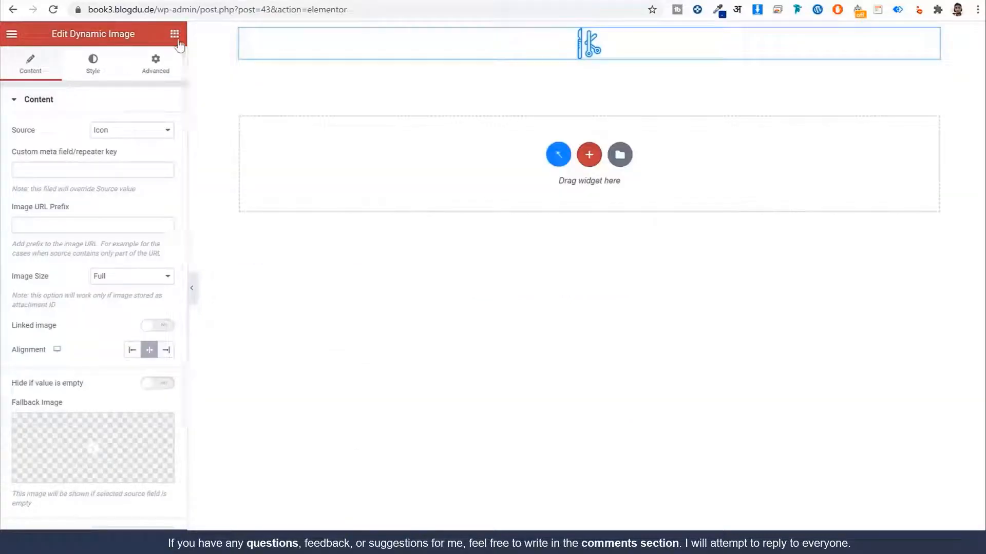
left_click(174, 34)
left_click(102, 91)
type("fiel")
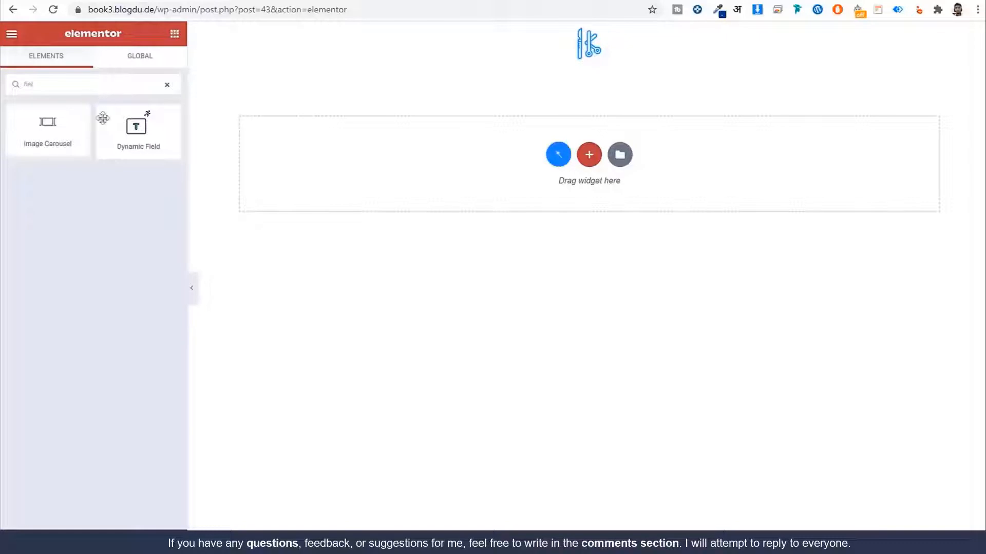
Step: Place a Title Dynamic Field under the icon and open Listing Item Settings
left_click_drag(103, 118, 589, 65)
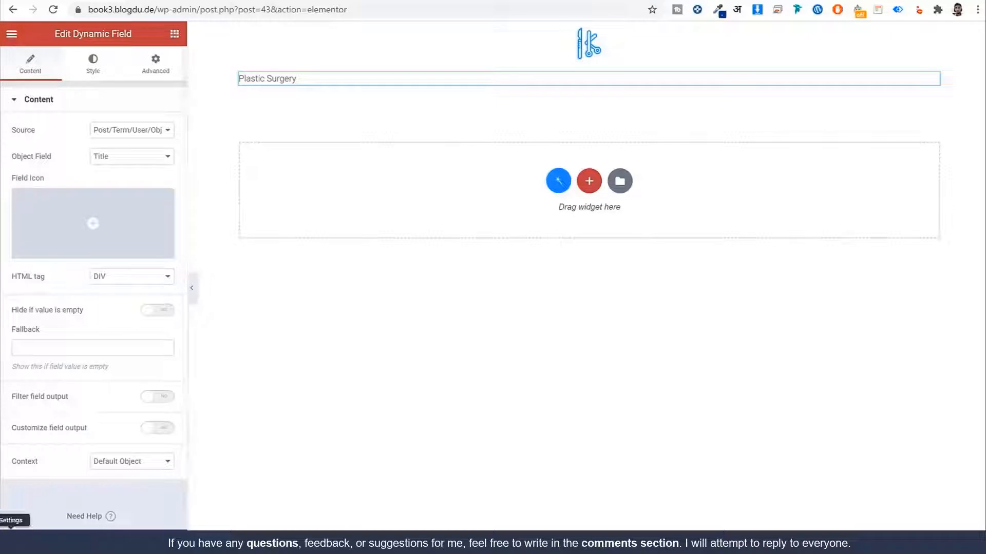
left_click(10, 541)
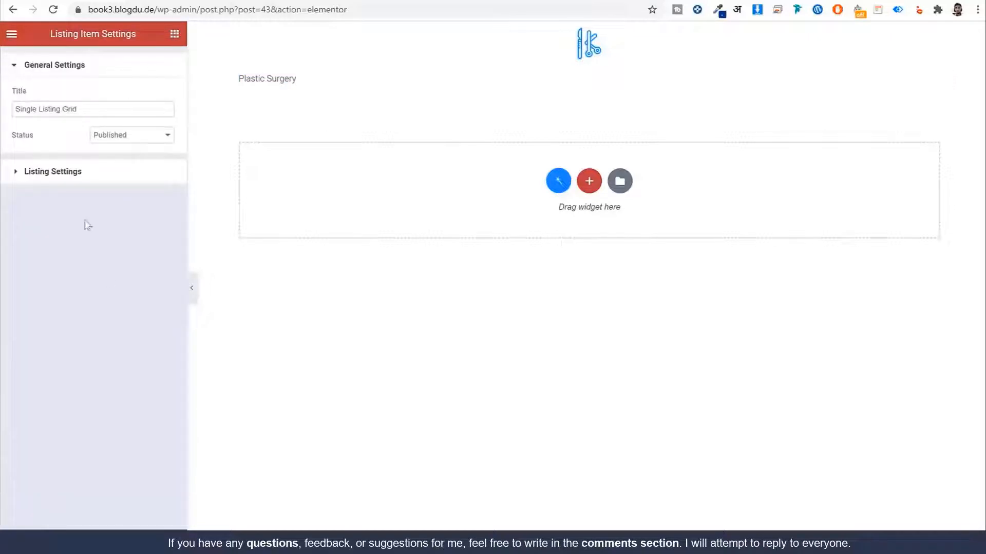
Step: Review the listing source settings and make the whole listing item clickable
left_click(76, 180)
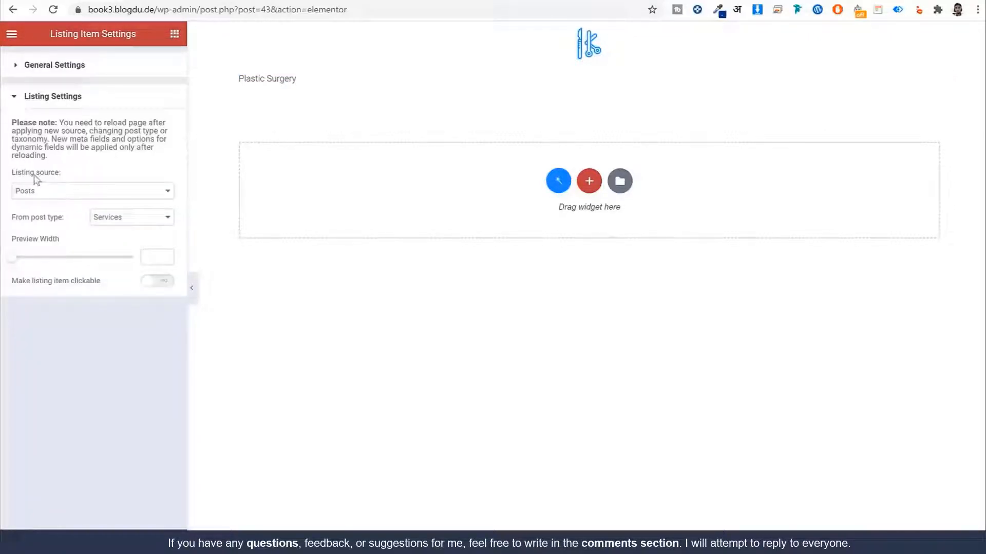
left_click_drag(43, 177, 13, 180)
left_click(170, 285)
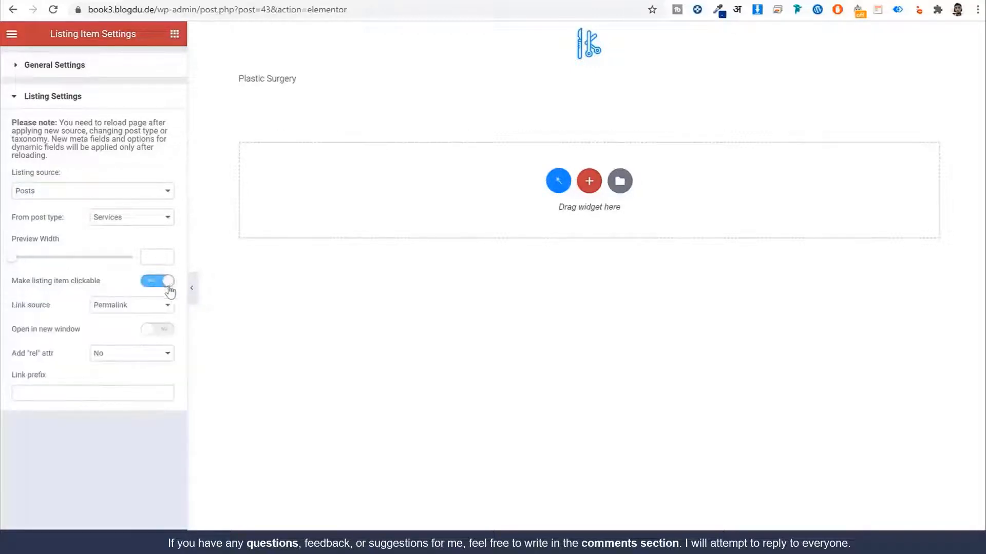
left_click_drag(13, 284, 101, 288)
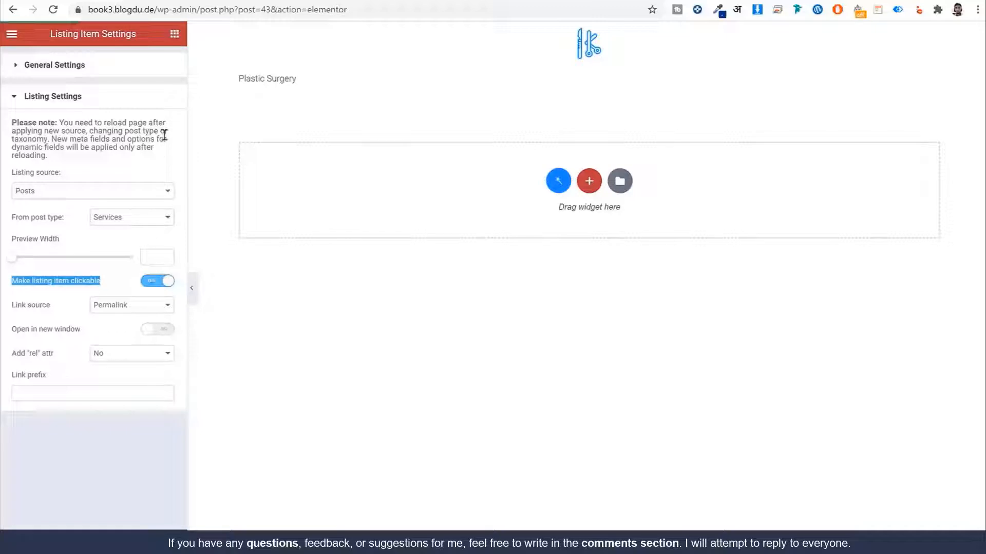
Step: Keep the Plastic Surgery Dynamic Field's Object Field set to Title
left_click(311, 81)
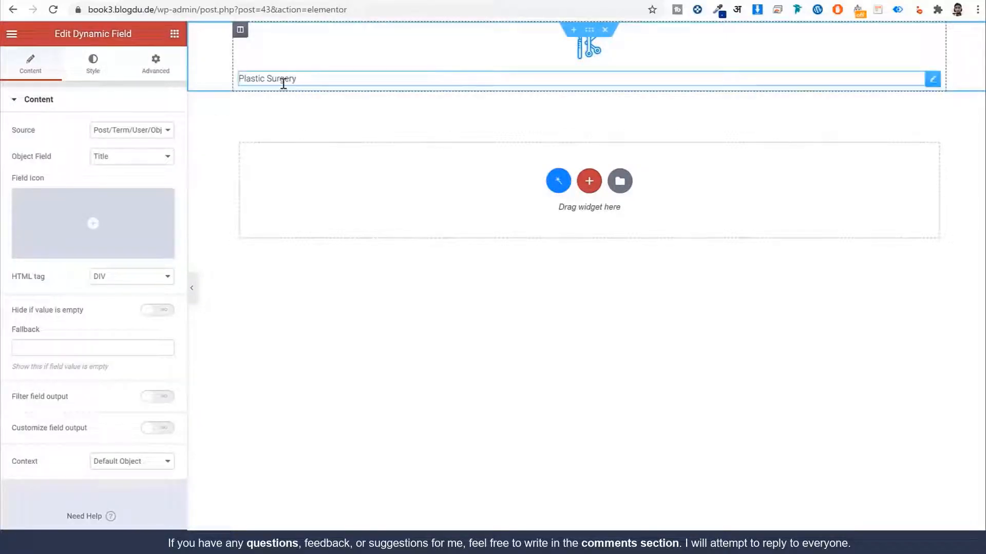
double_click(23, 131)
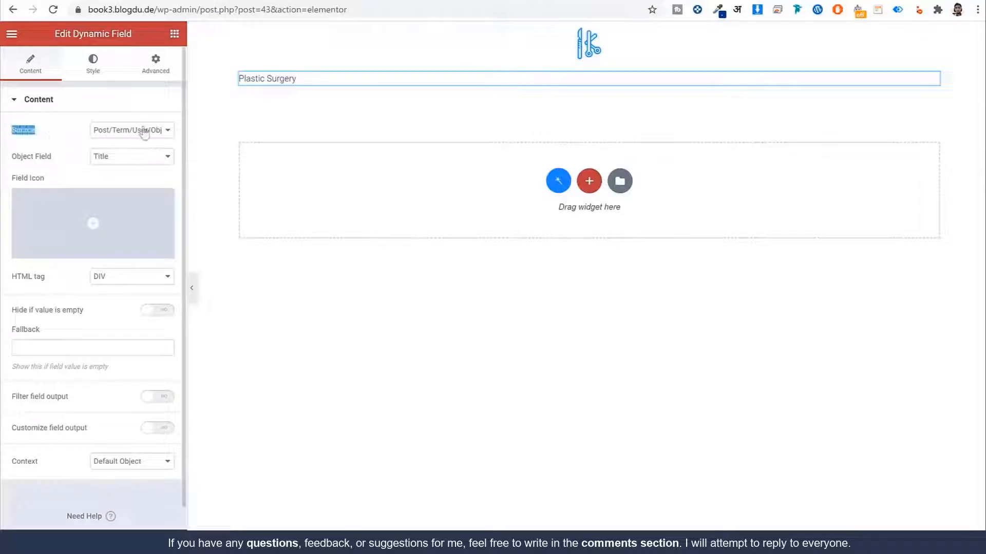
left_click_drag(56, 159, 13, 163)
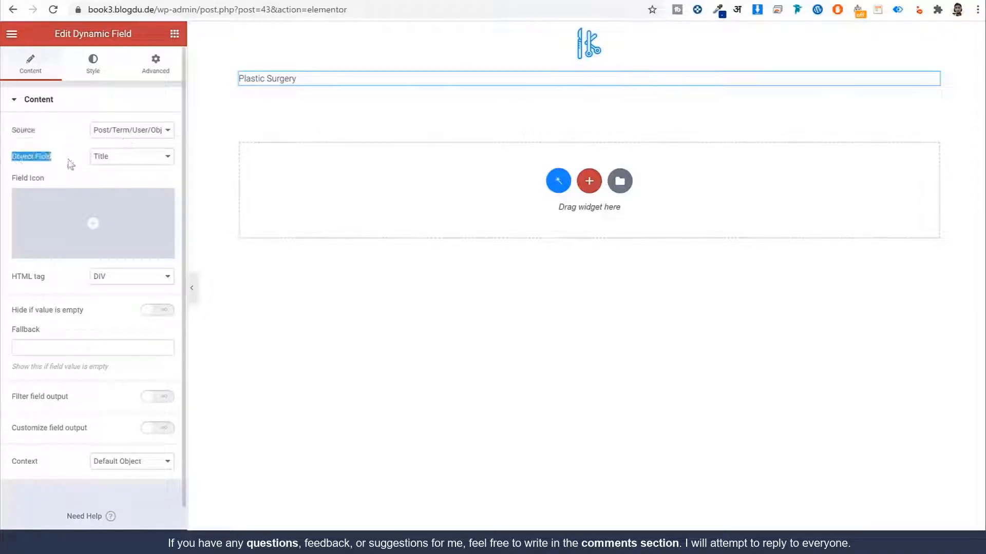
left_click(130, 163)
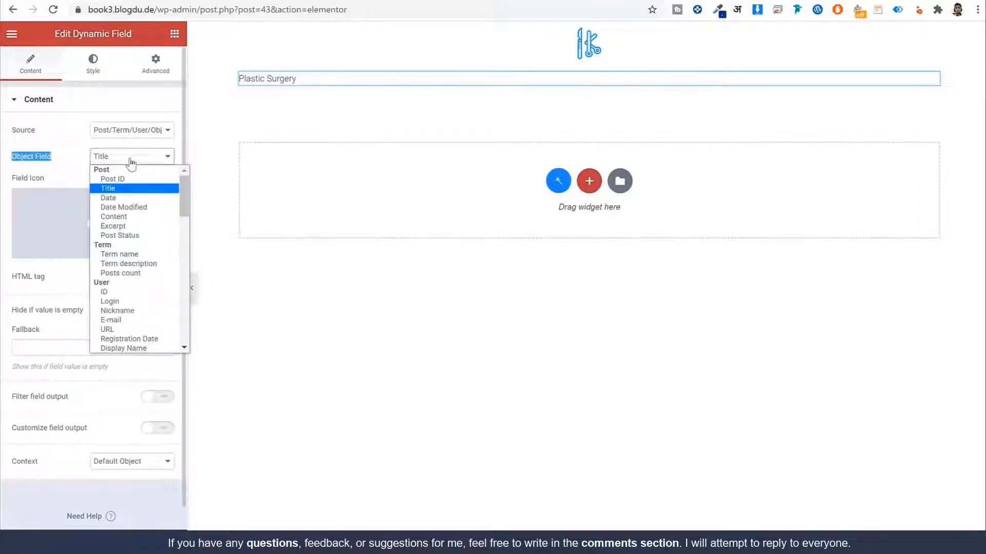
left_click(119, 190)
left_click(78, 162)
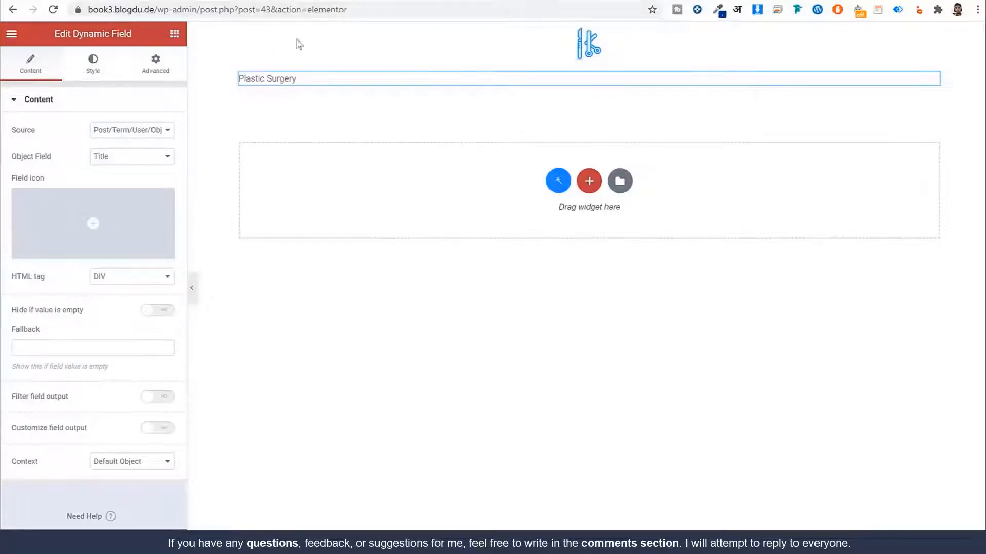
Step: Center the Plastic Surgery title within its widget
left_click(94, 72)
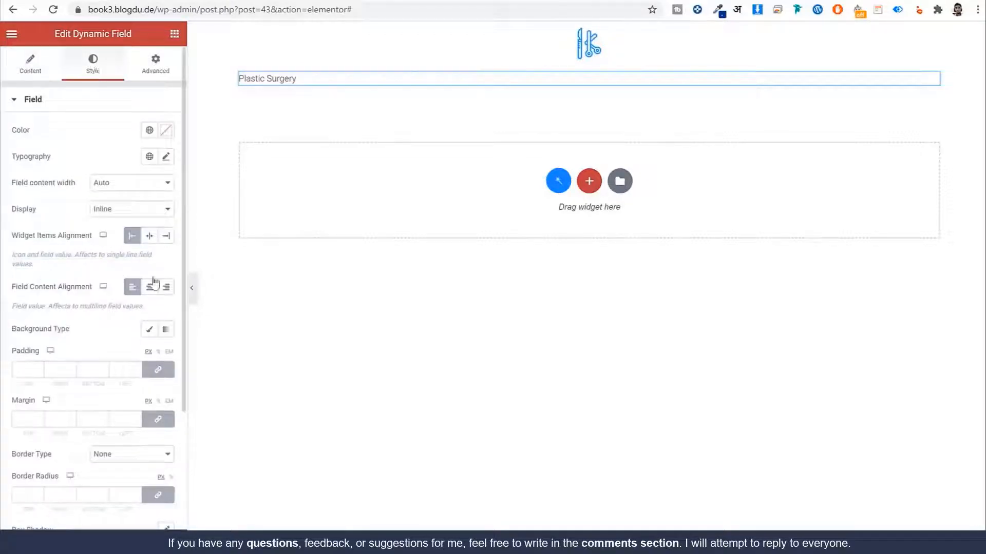
left_click_drag(33, 238, 85, 239)
left_click(149, 240)
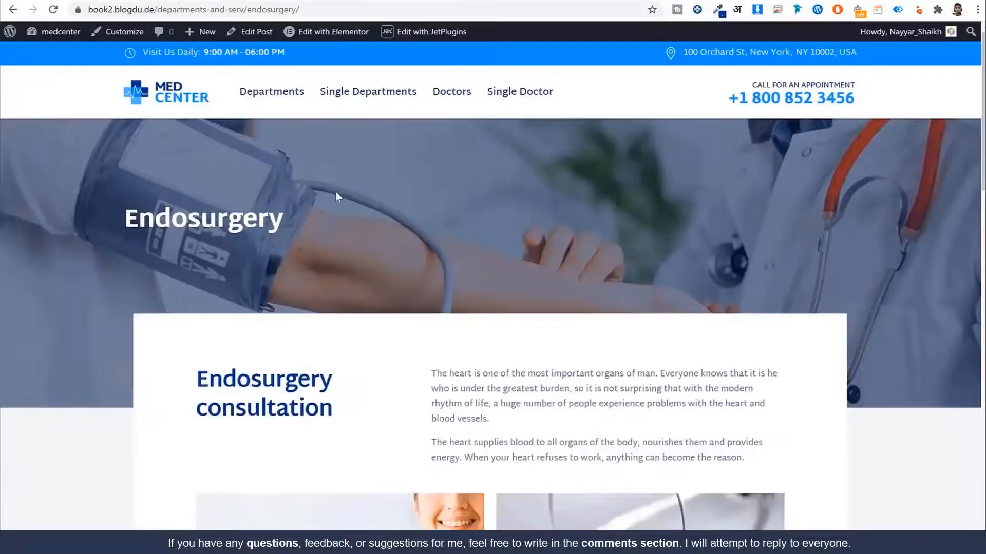
key("alt+Left")
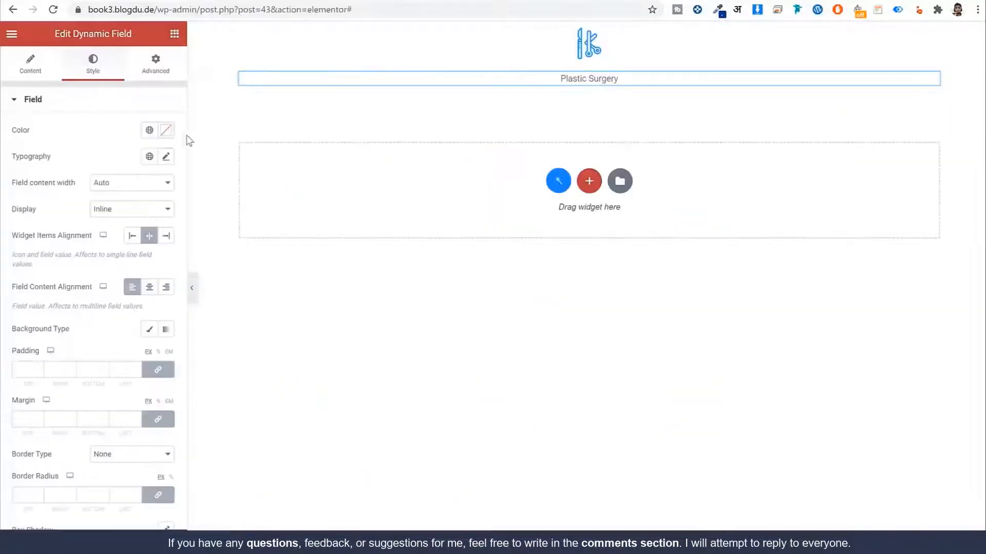
Step: Give the title the global Dark Blue colour and the Martel Sans global font
left_click(149, 129)
left_click(53, 276)
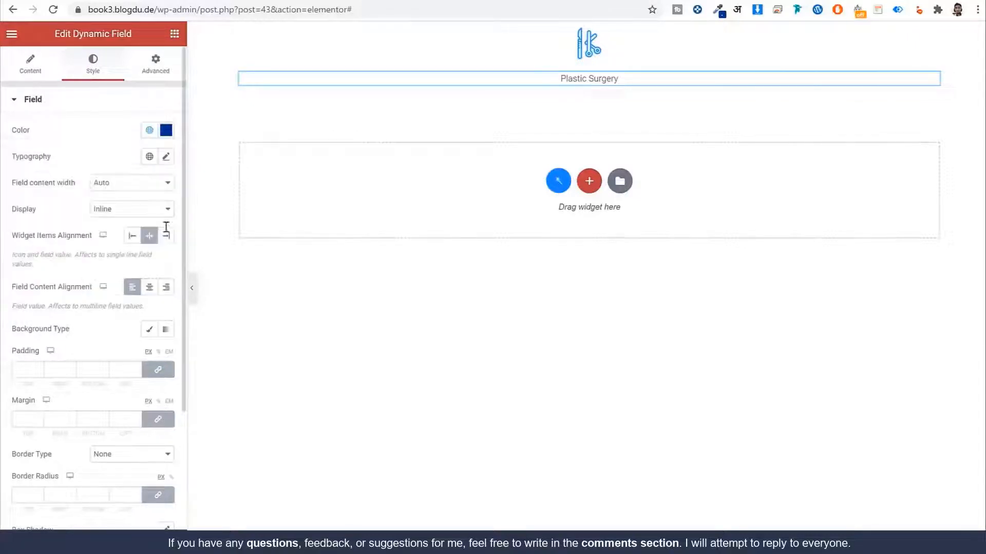
left_click(150, 157)
left_click(61, 283)
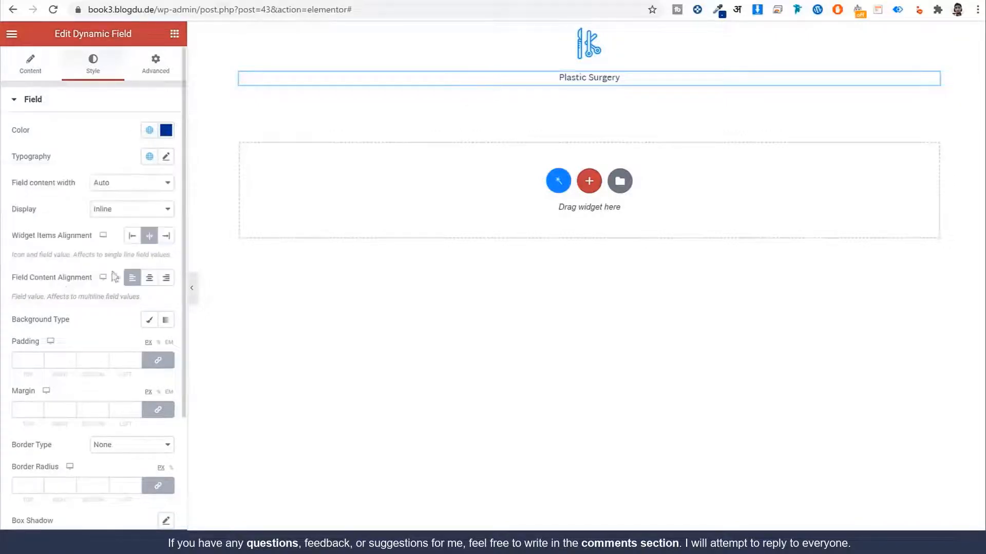
left_click(167, 157)
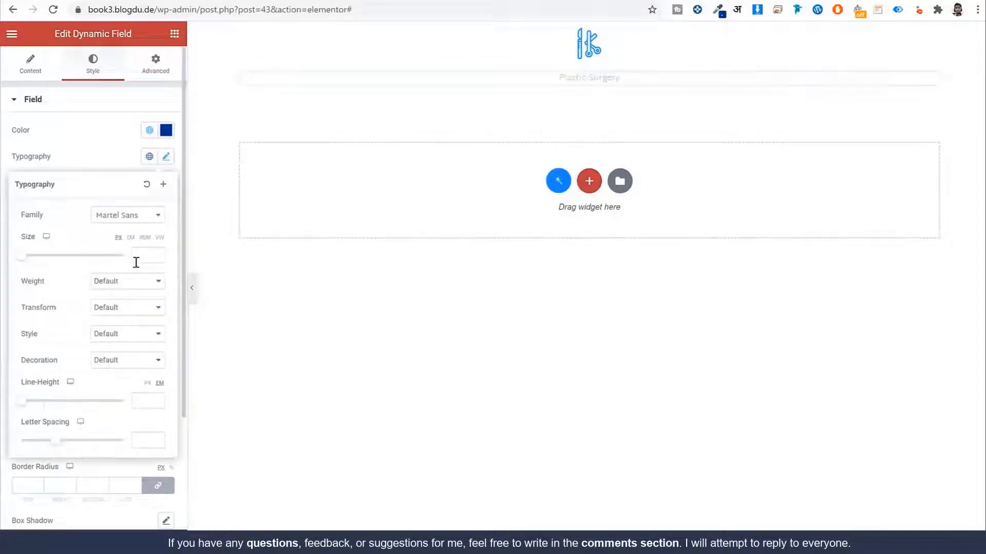
Step: Set the title typography to size 18, weight 600 and 30 px line height
left_click(152, 254)
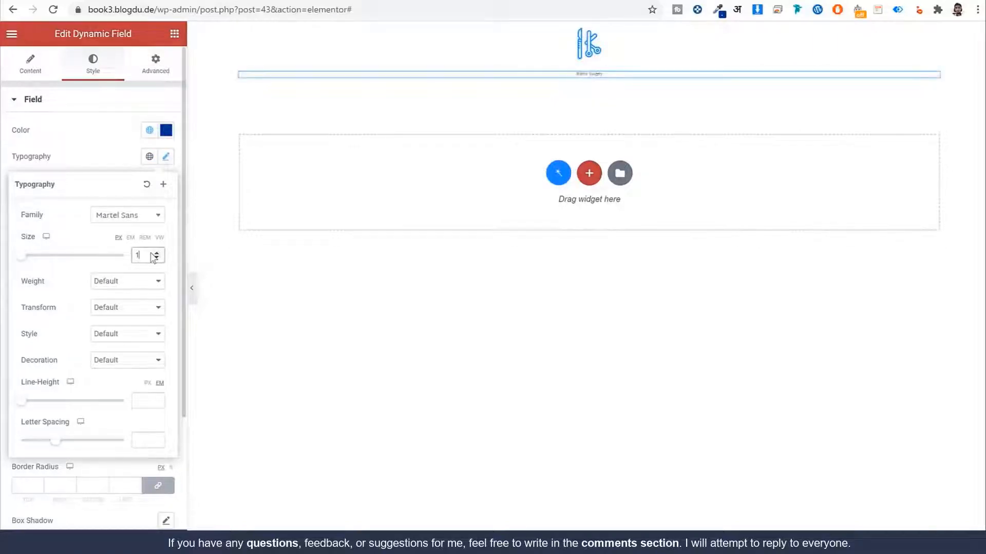
type("8")
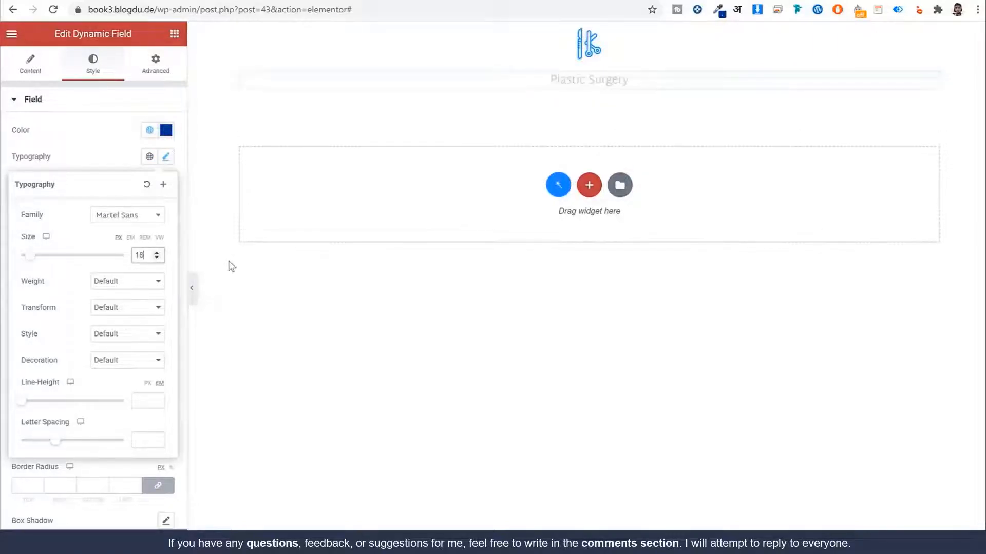
left_click(157, 281)
left_click(137, 342)
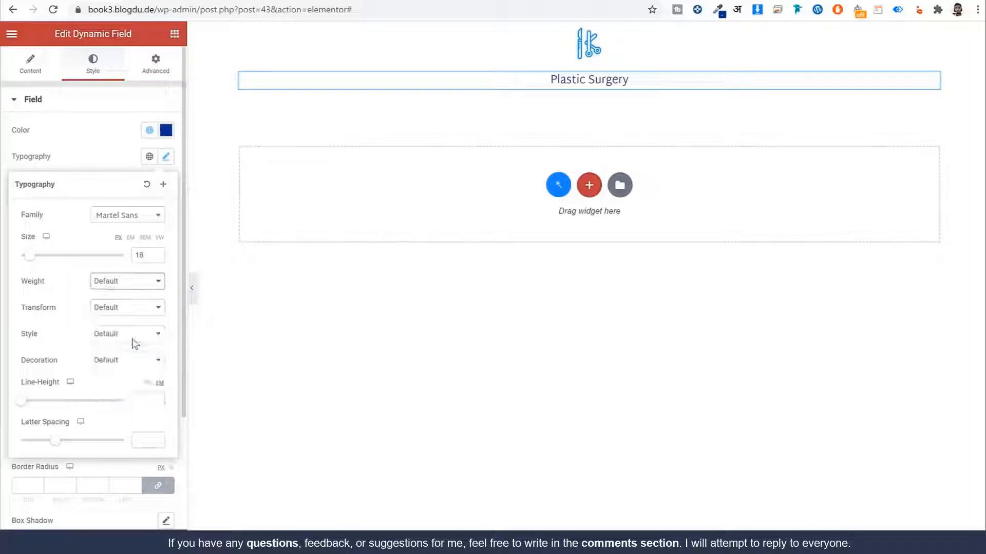
left_click(141, 405)
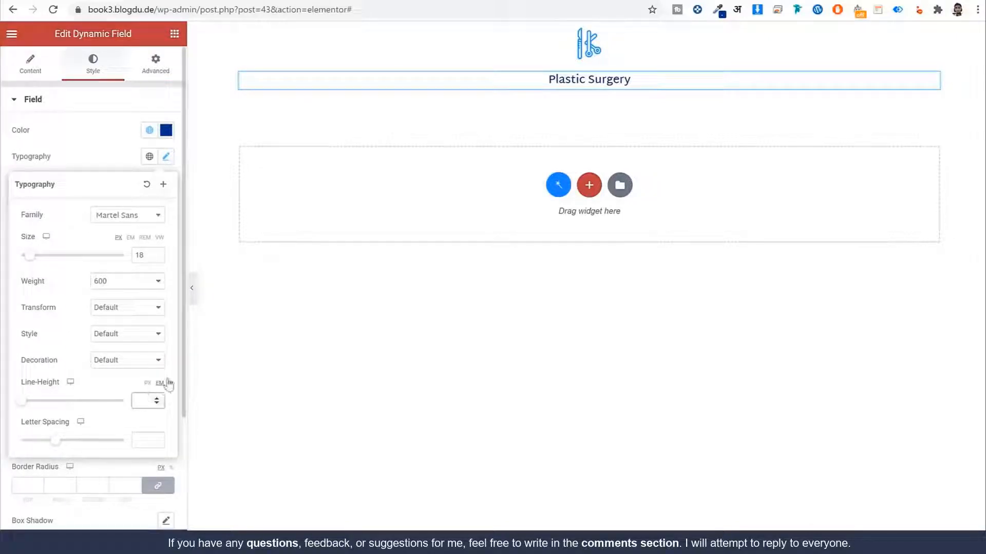
type("30")
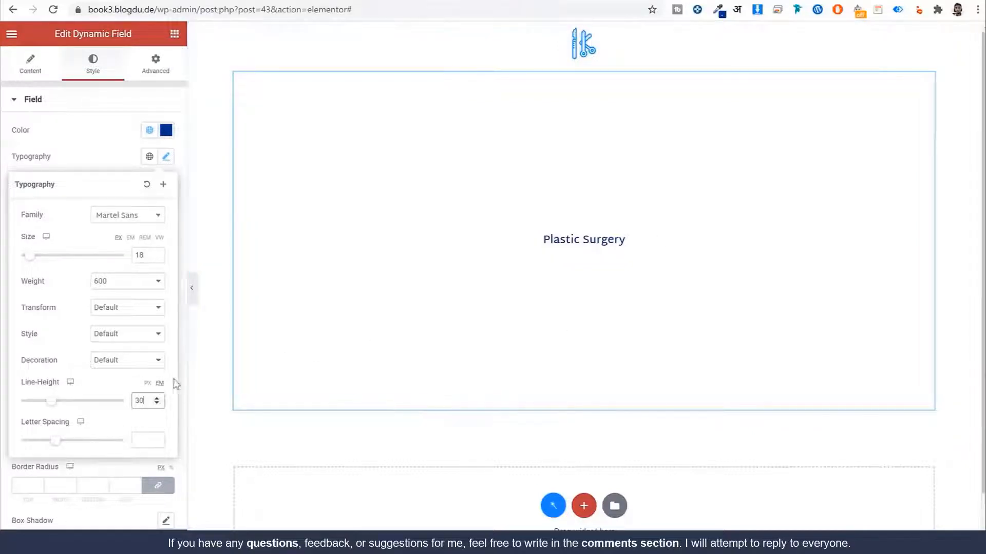
left_click(148, 383)
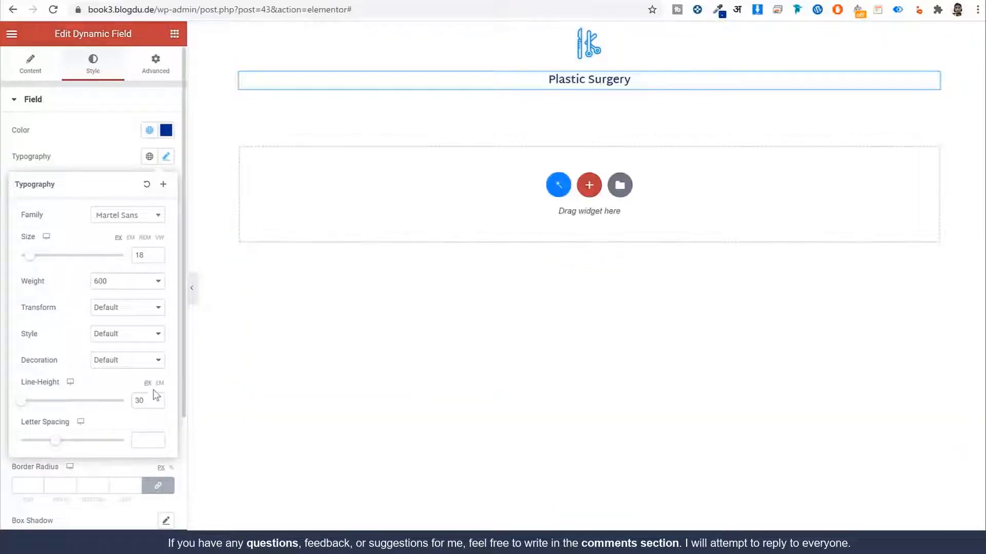
left_click(167, 163)
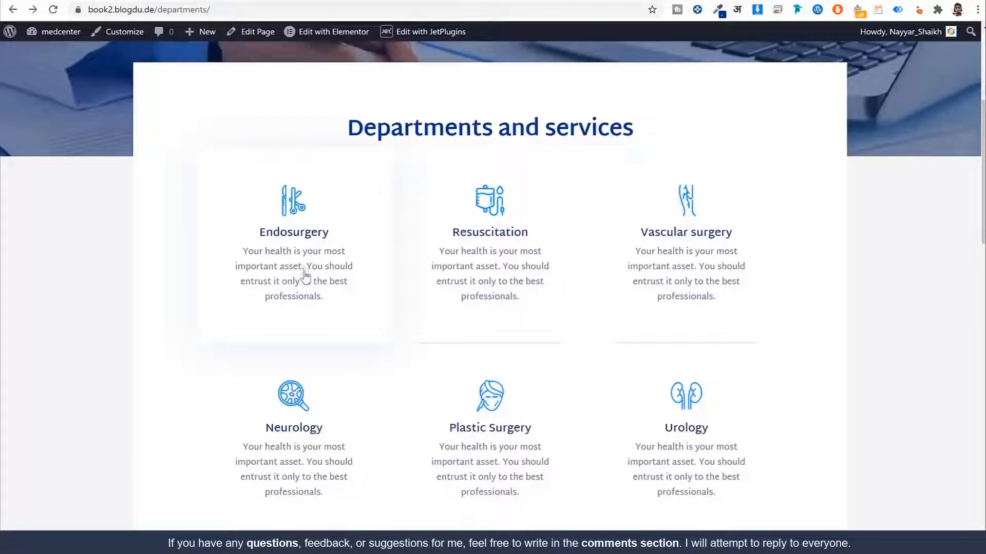
right_click(296, 258)
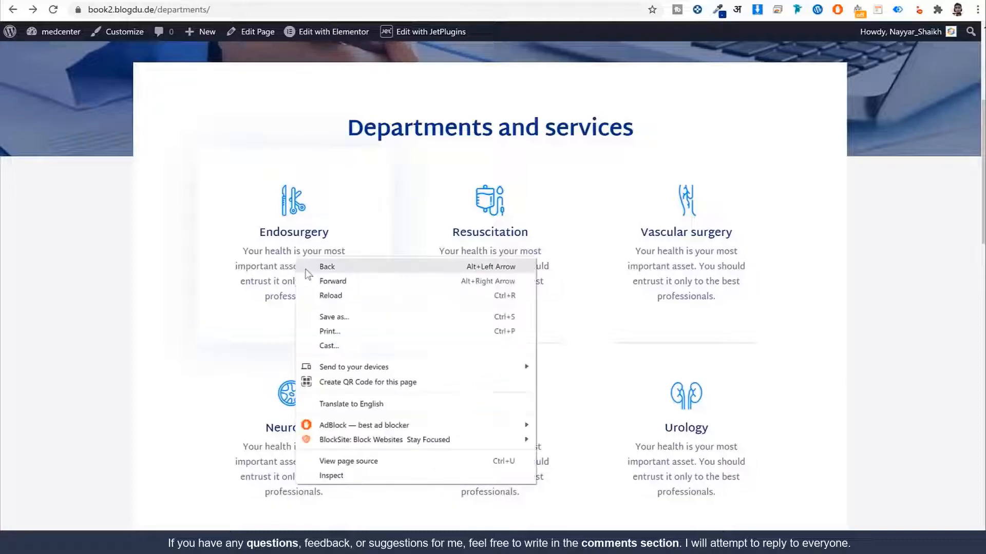
left_click(278, 266)
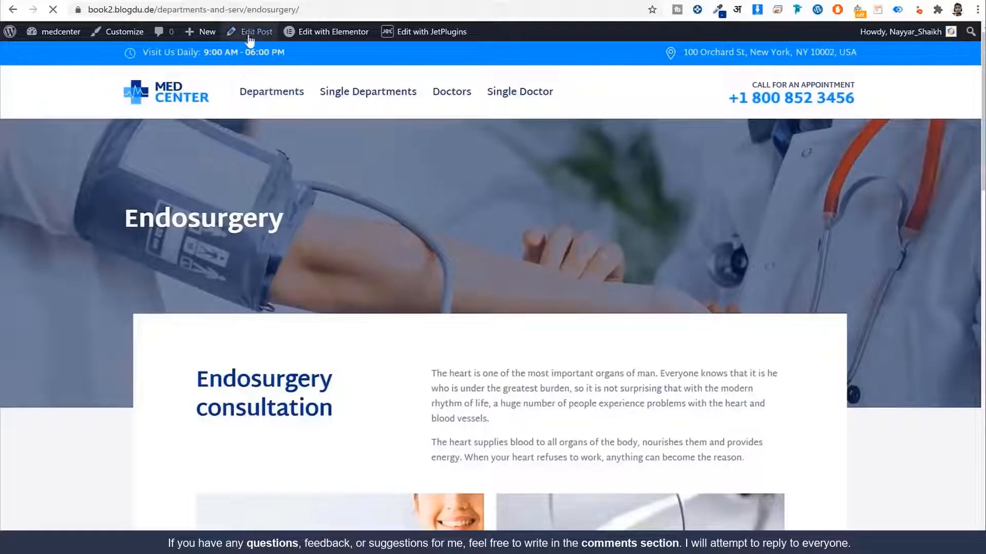
left_click(253, 33)
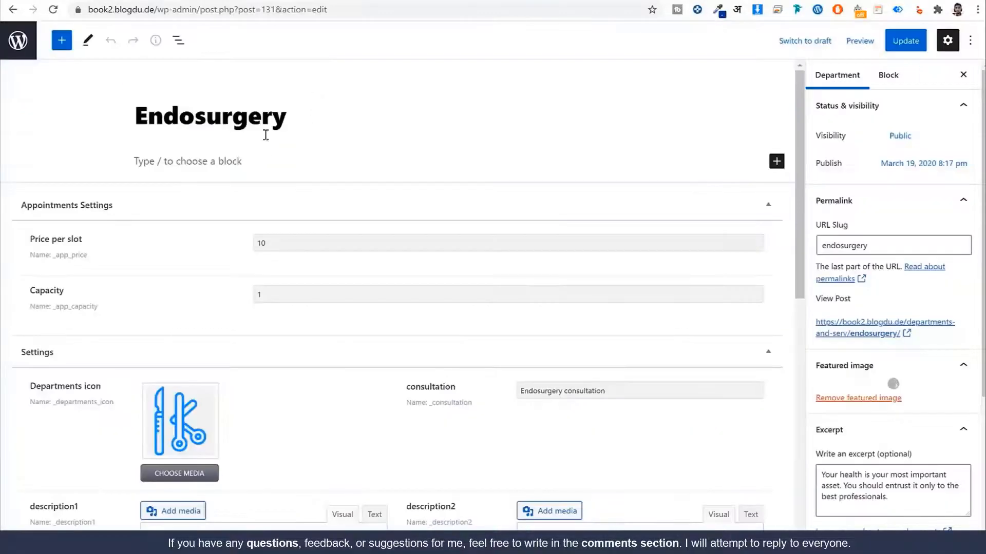
double_click(259, 117)
scroll(249, 271, "down", 4)
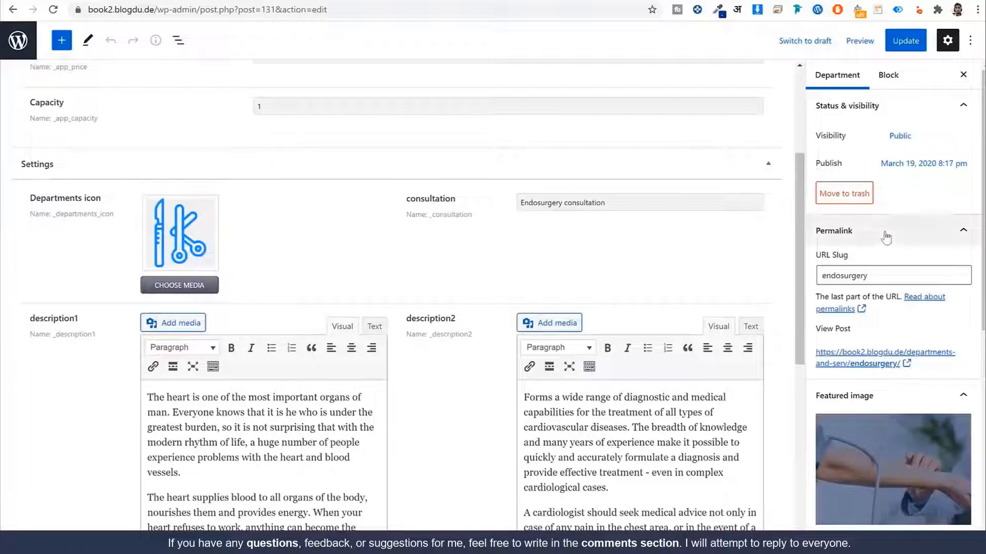
scroll(887, 236, "down", 7)
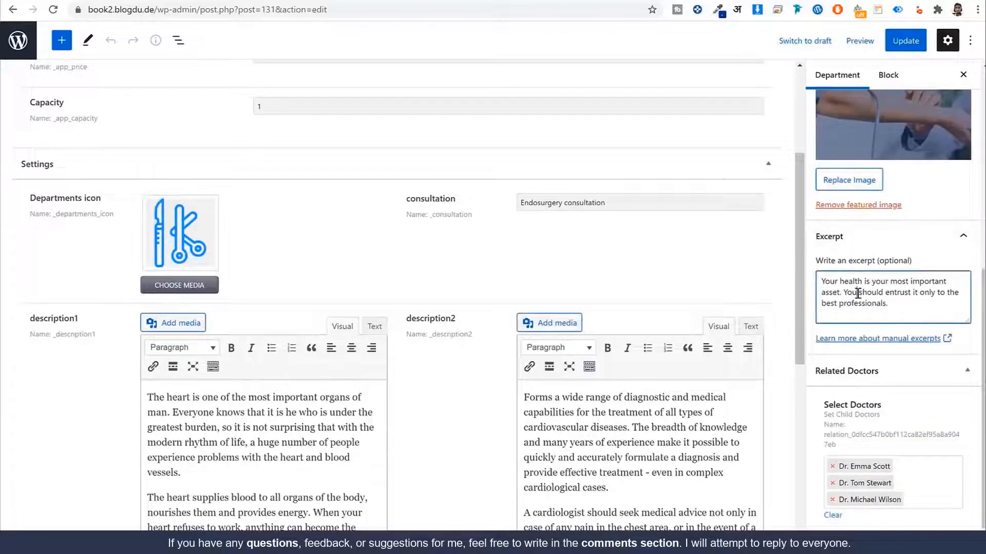
triple_click(858, 294)
left_click_drag(800, 261, 801, 259)
key("alt+Left")
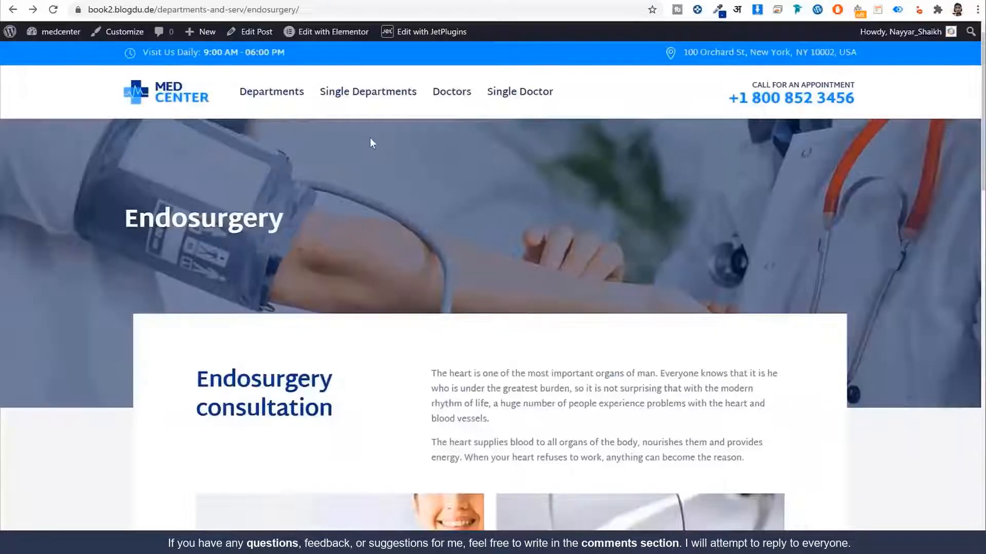
key("alt+Left")
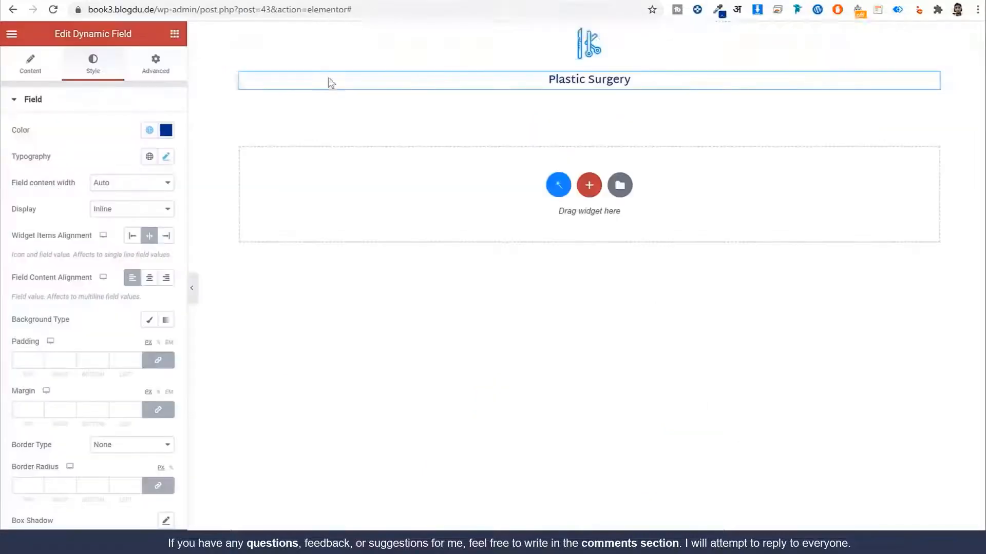
Step: Add a Dynamic Field under the Plastic Surgery title that shows the post Excerpt
left_click(175, 33)
type("file")
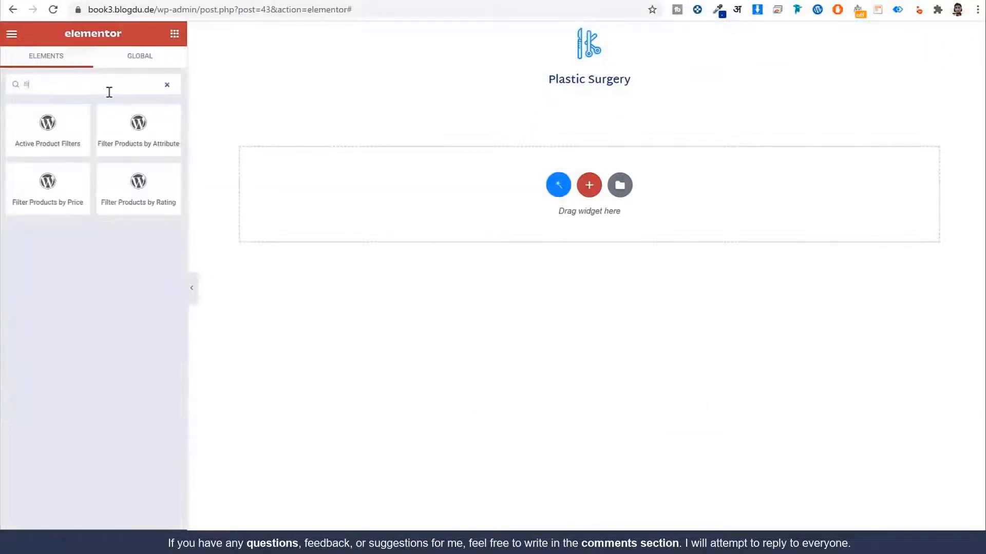
key("BackSpace")
key("BackSpace")
type("el")
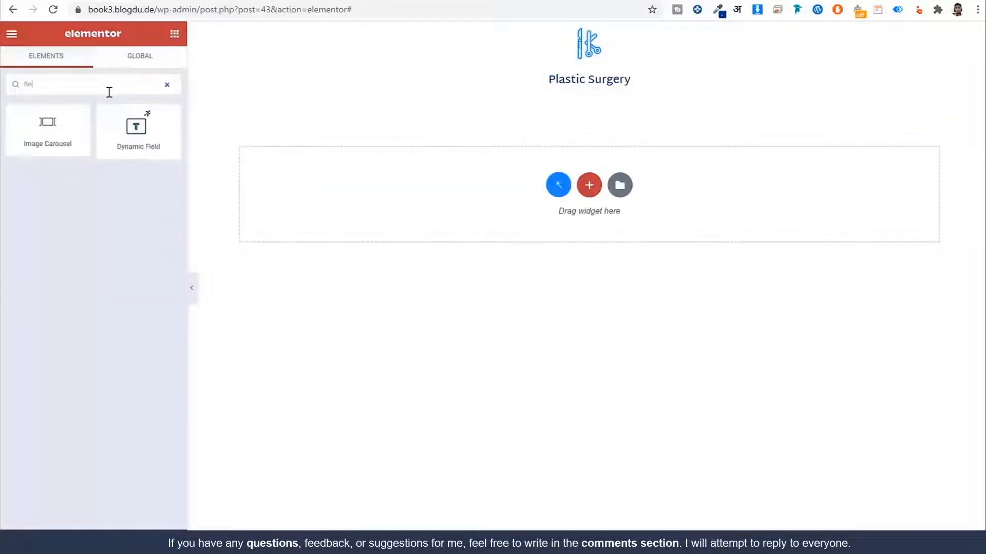
left_click_drag(117, 117, 606, 93)
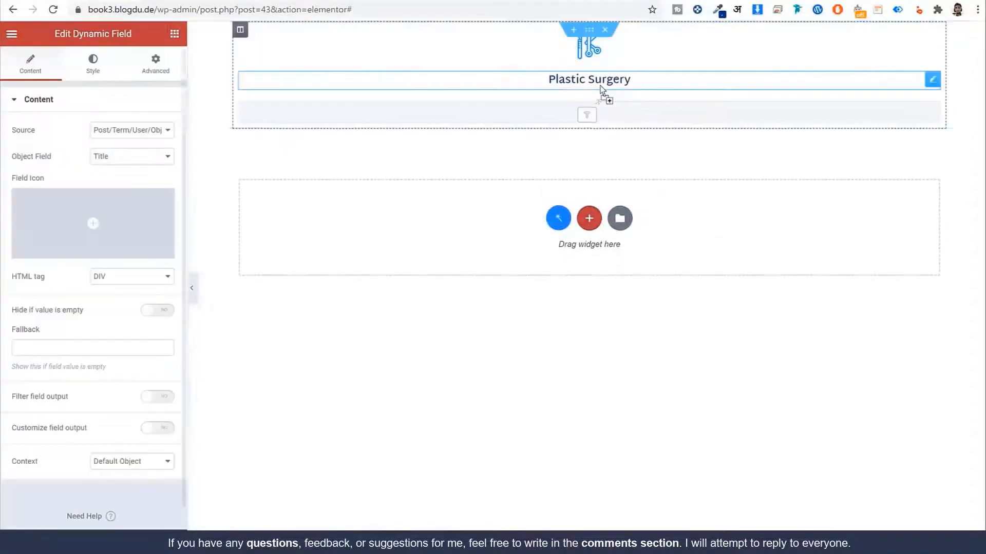
left_click(132, 162)
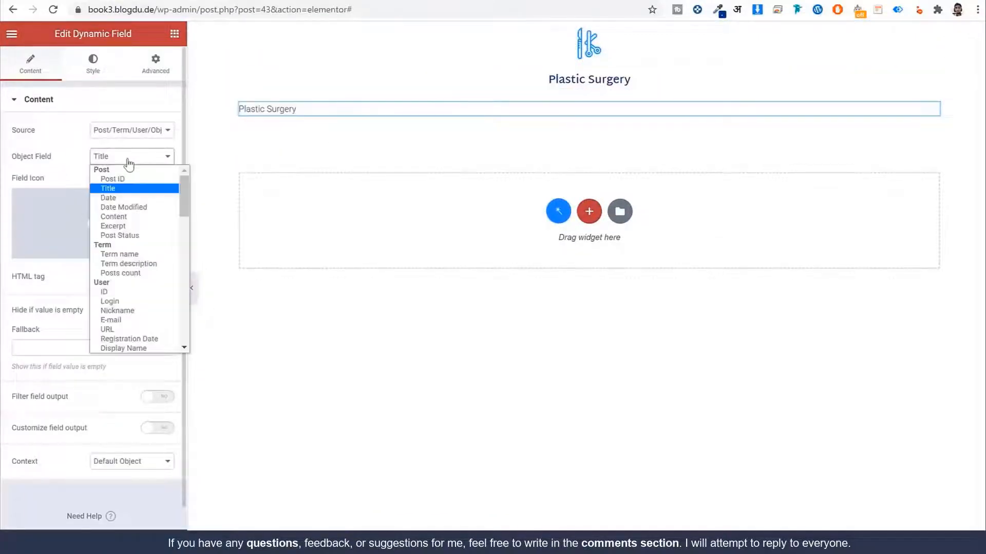
left_click(131, 227)
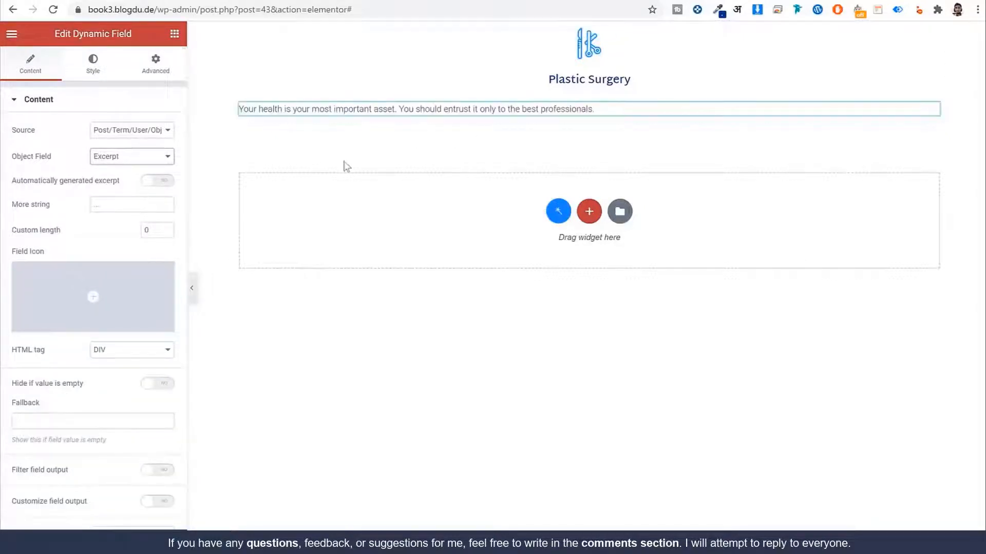
left_click(95, 69)
left_click(128, 212)
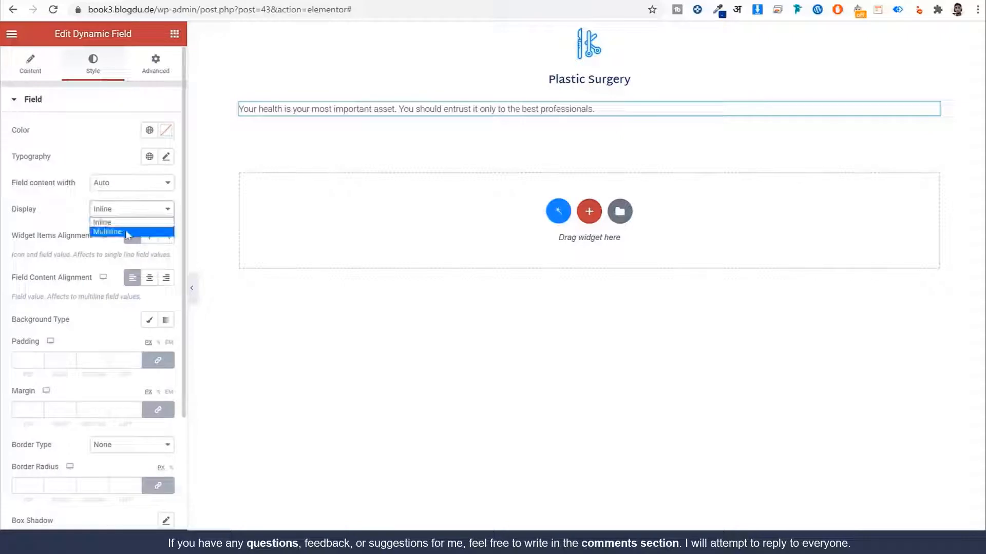
Step: Make the excerpt multiline and copy the reference excerpt colour #607795 from the inspector
left_click(129, 227)
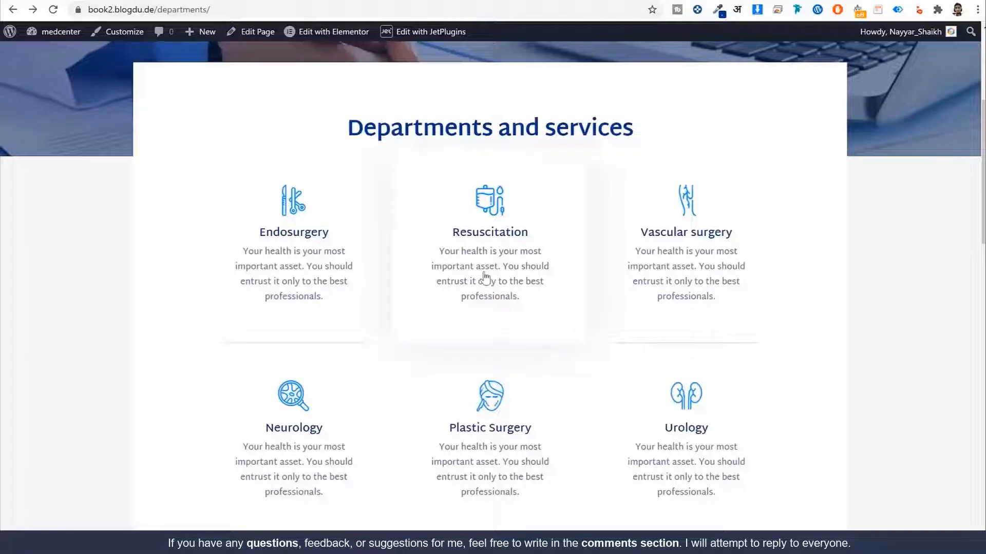
right_click(485, 278)
left_click(533, 490)
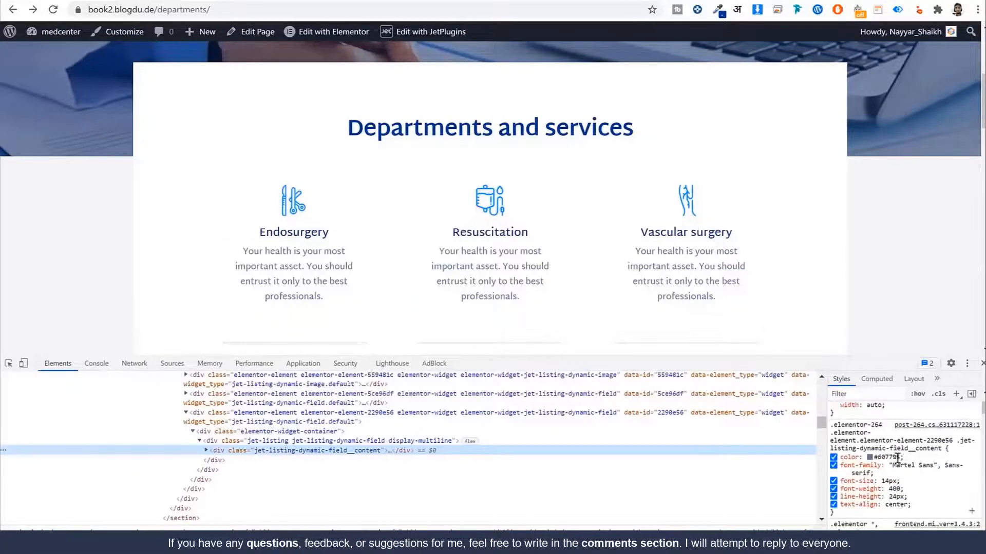
left_click(891, 457)
right_click(884, 457)
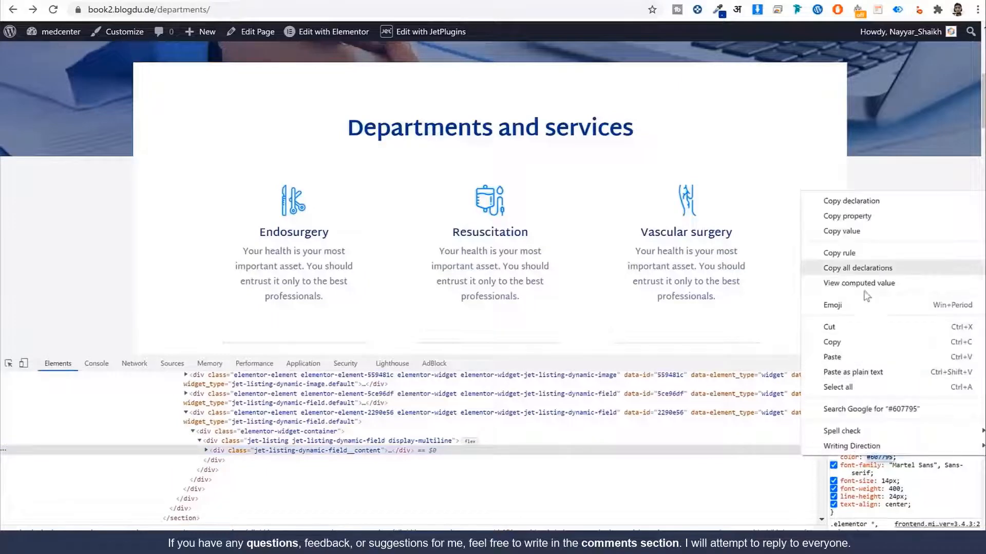
left_click(859, 342)
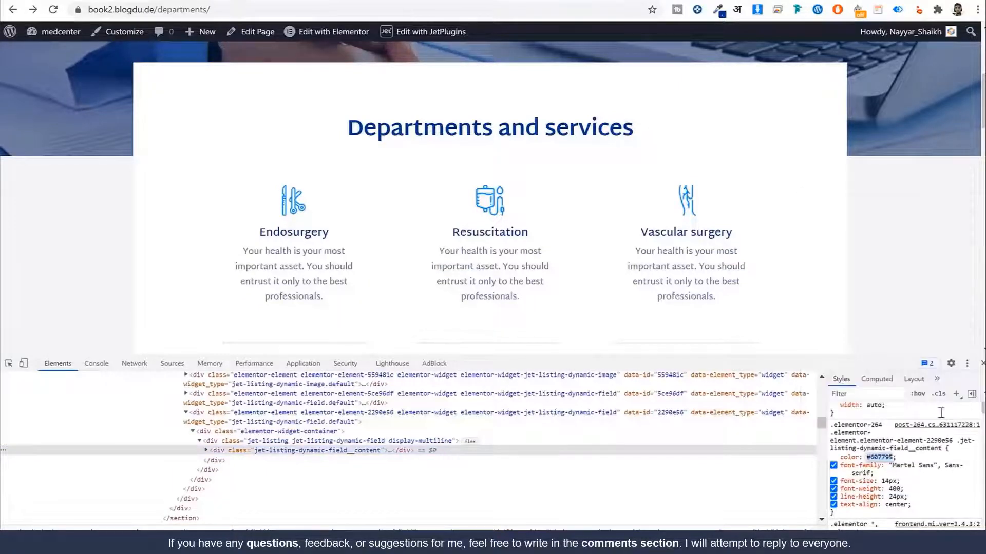
left_click(983, 363)
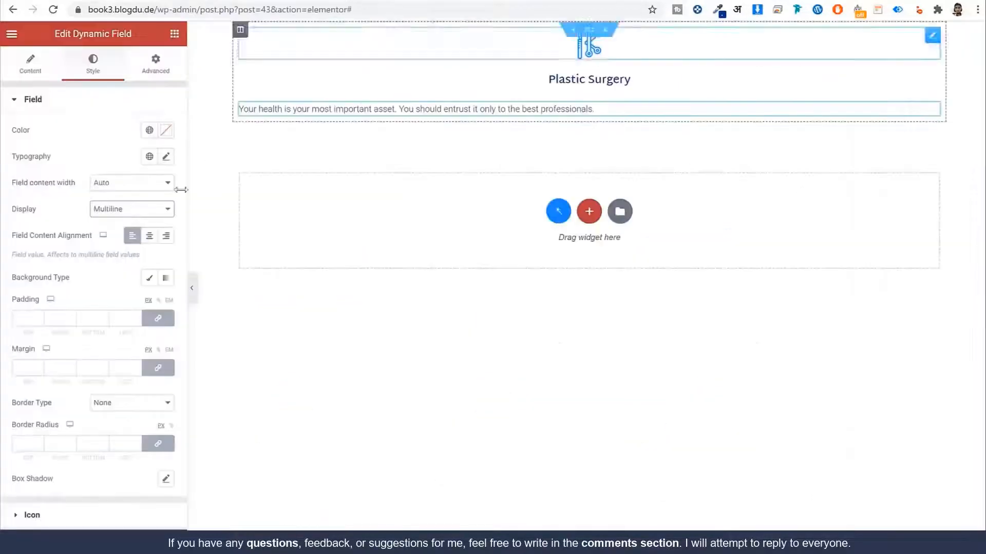
Step: Colour the description #607795 and save it as the global colour Light Blue
left_click(166, 130)
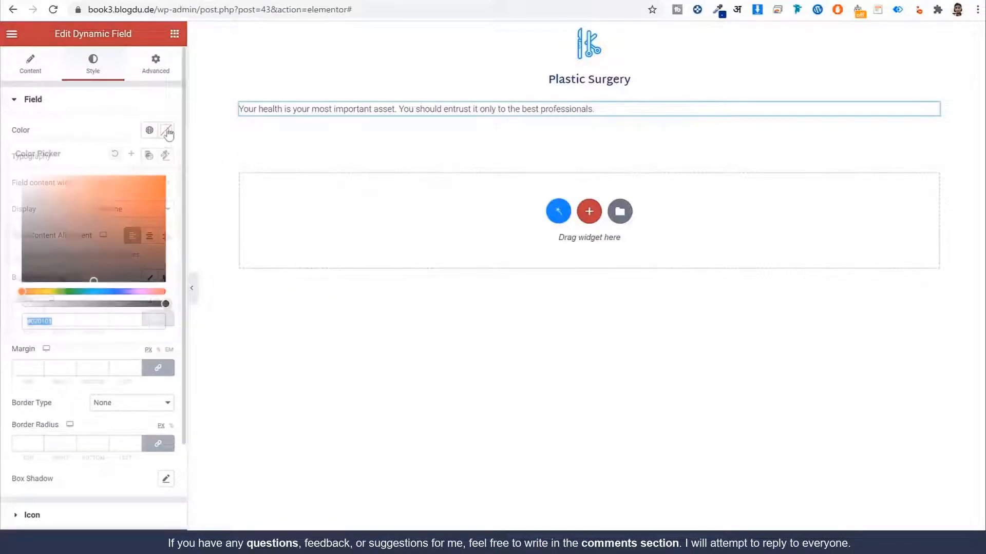
key("ctrl+v")
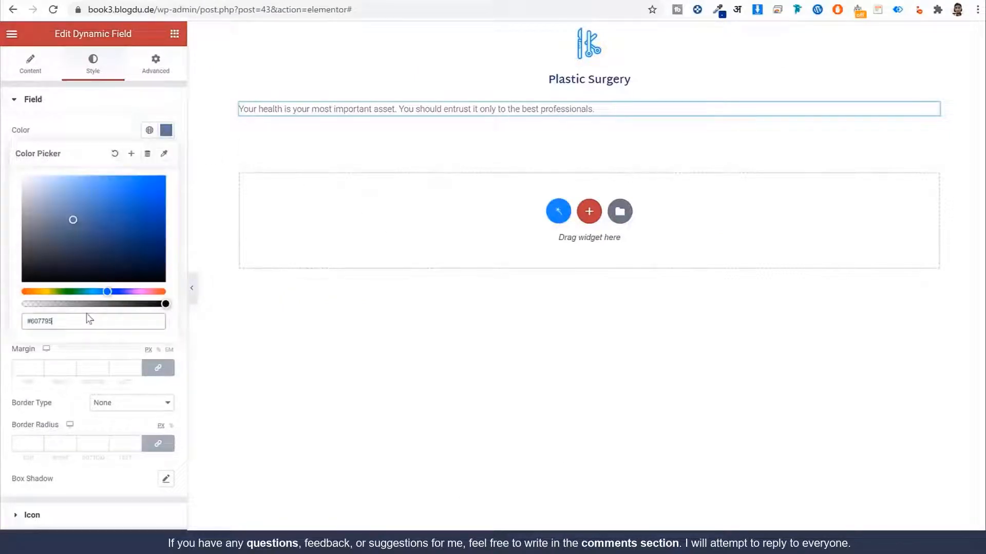
left_click(132, 154)
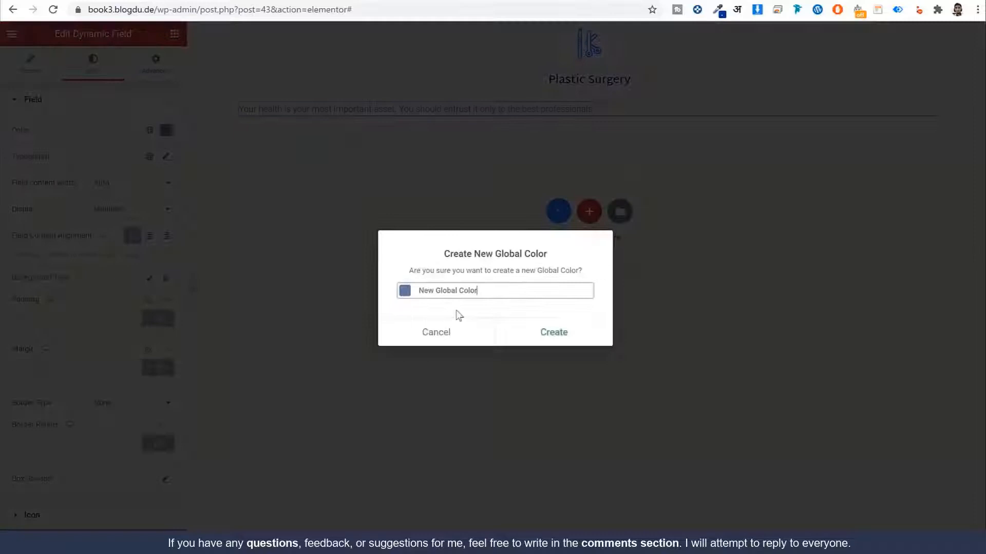
triple_click(487, 290)
type("4")
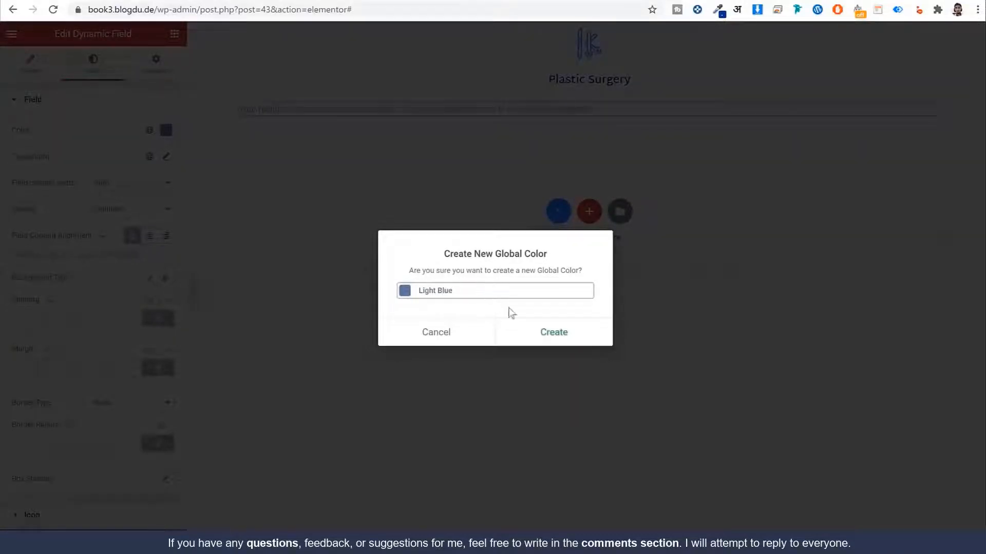
left_click(553, 339)
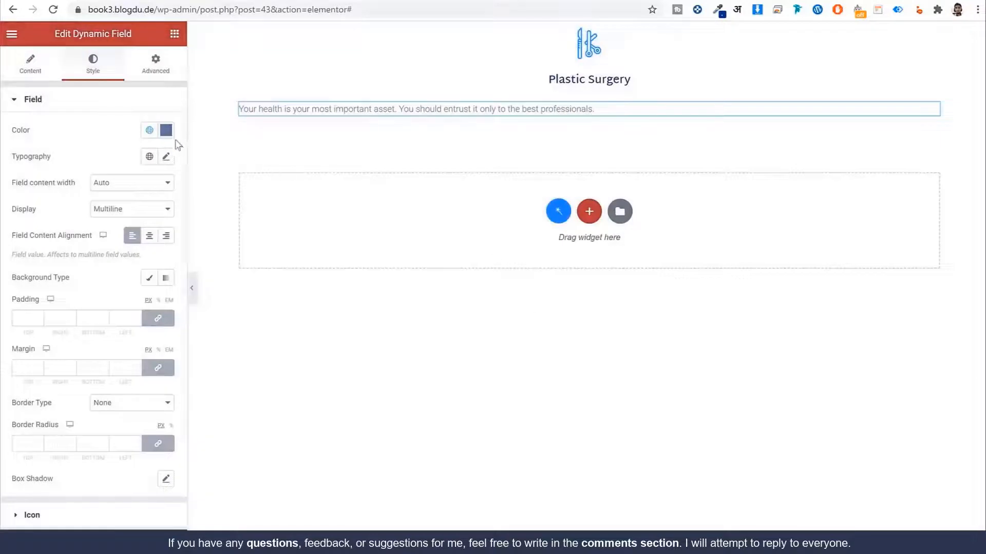
Step: Apply the Martel Sans global font to the description text
left_click(149, 156)
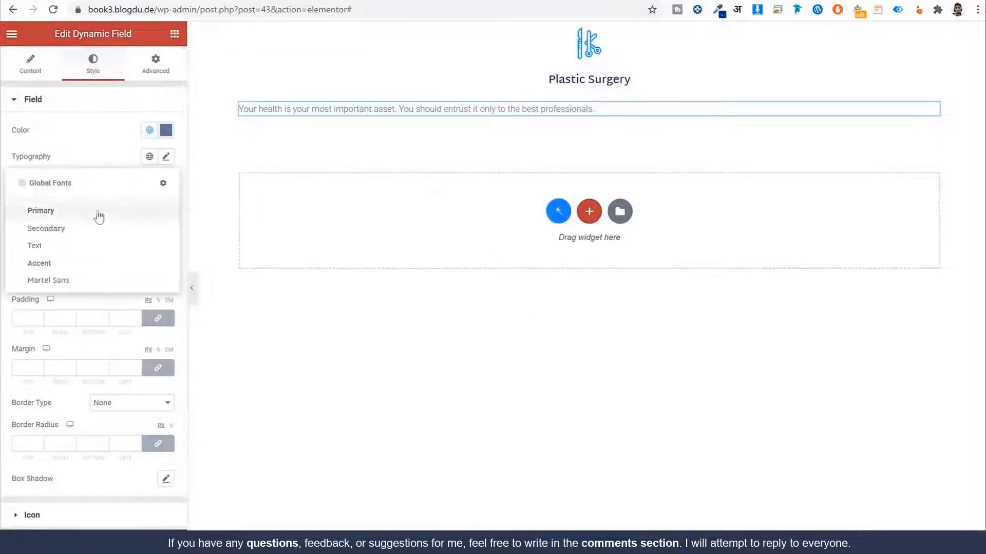
left_click(61, 281)
left_click(167, 157)
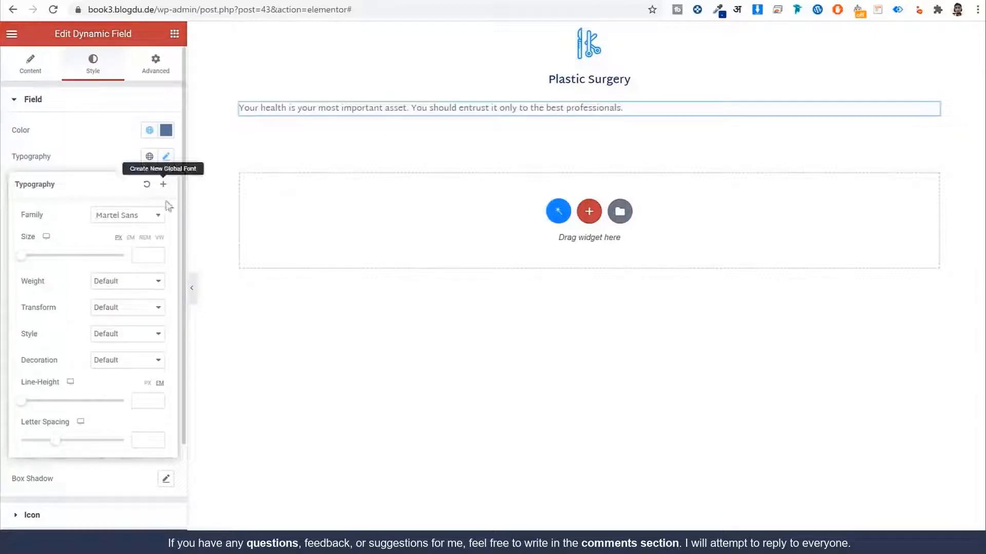
left_click(164, 158)
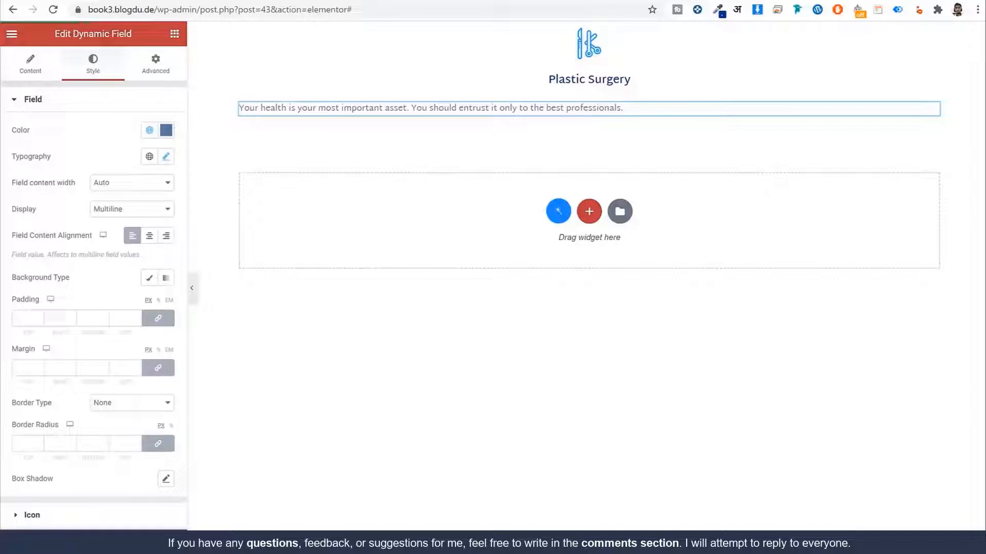
mouse_move(609, 47)
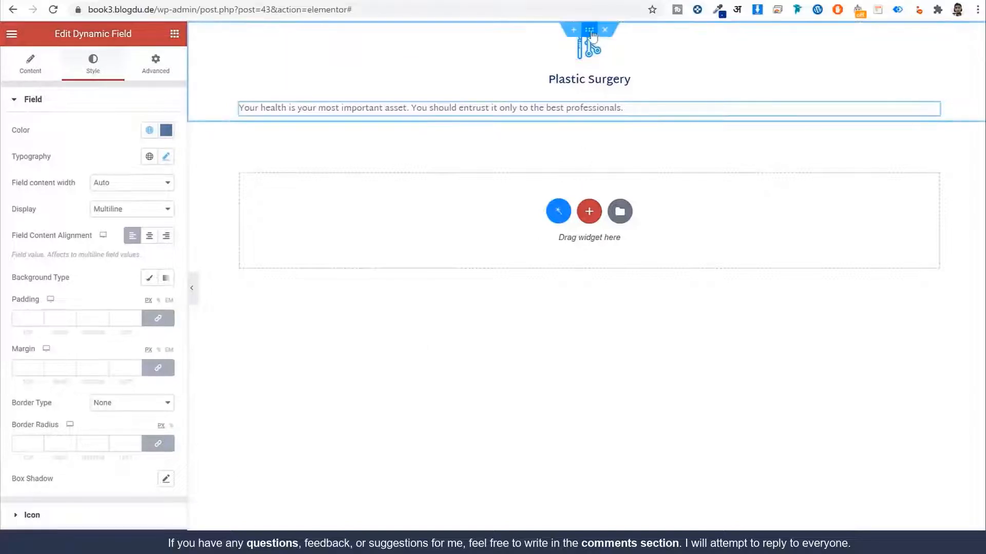
Step: Select the Plastic Surgery section and check the reference departments page
left_click(590, 32)
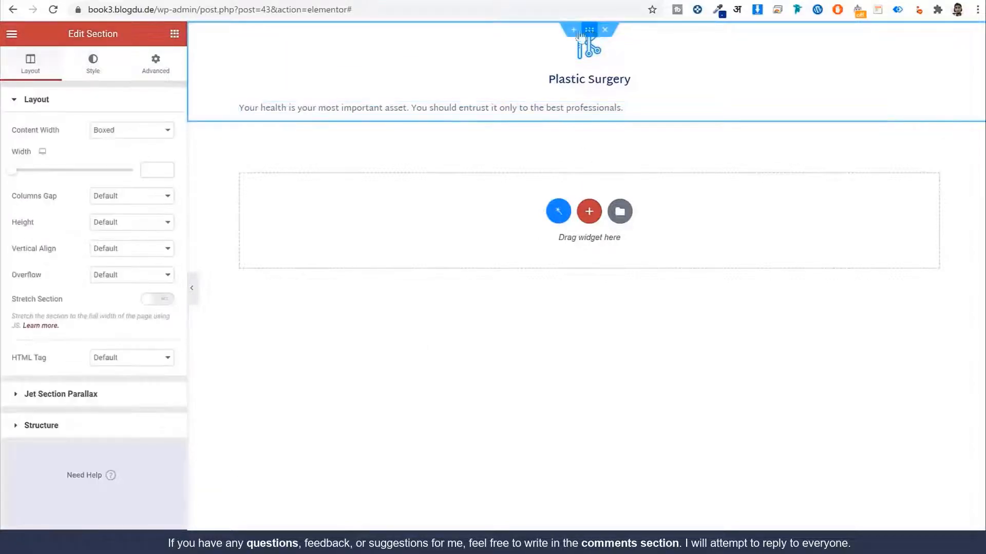
left_click(77, 1)
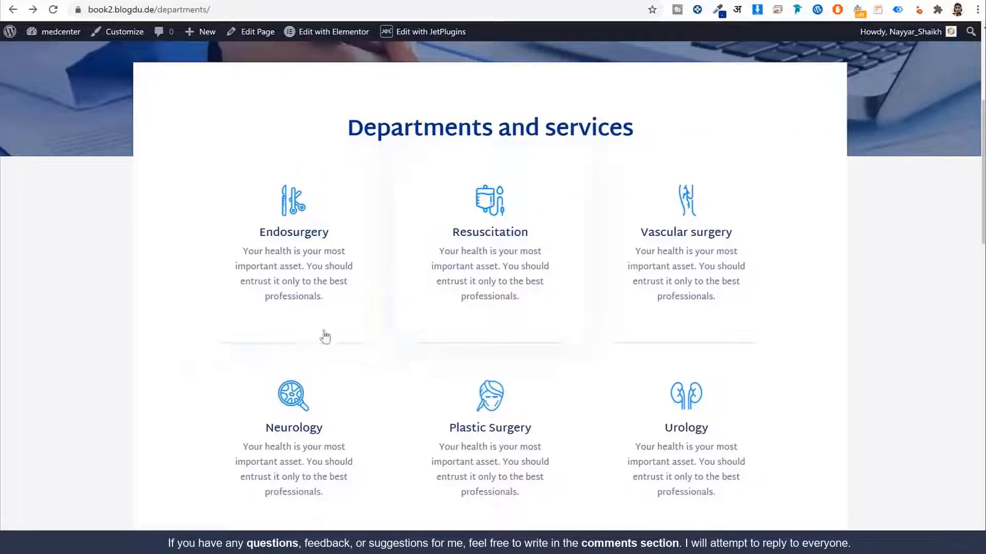
left_click(234, 1)
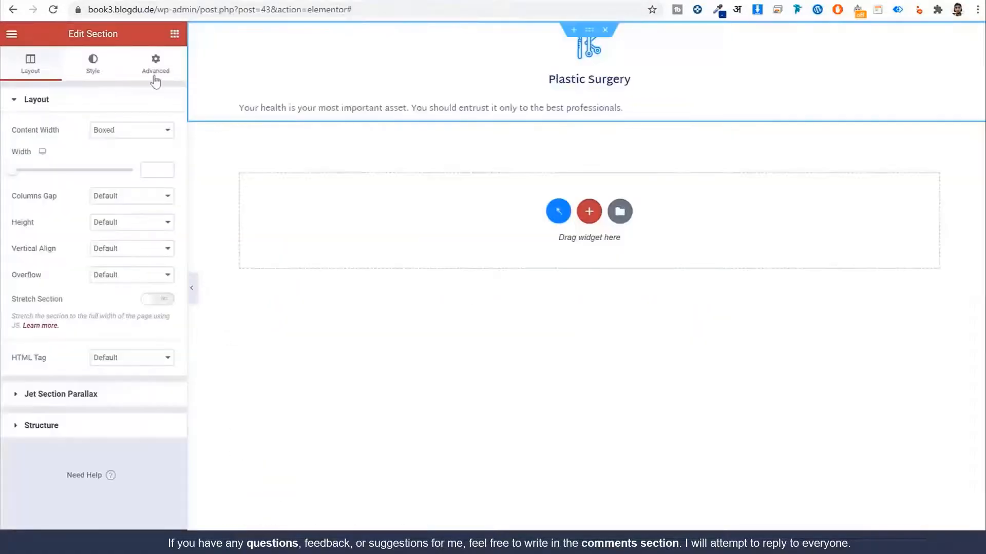
Step: Set the section's unlinked padding to 60 top, 40 right, 0 bottom, 40 left
left_click(155, 72)
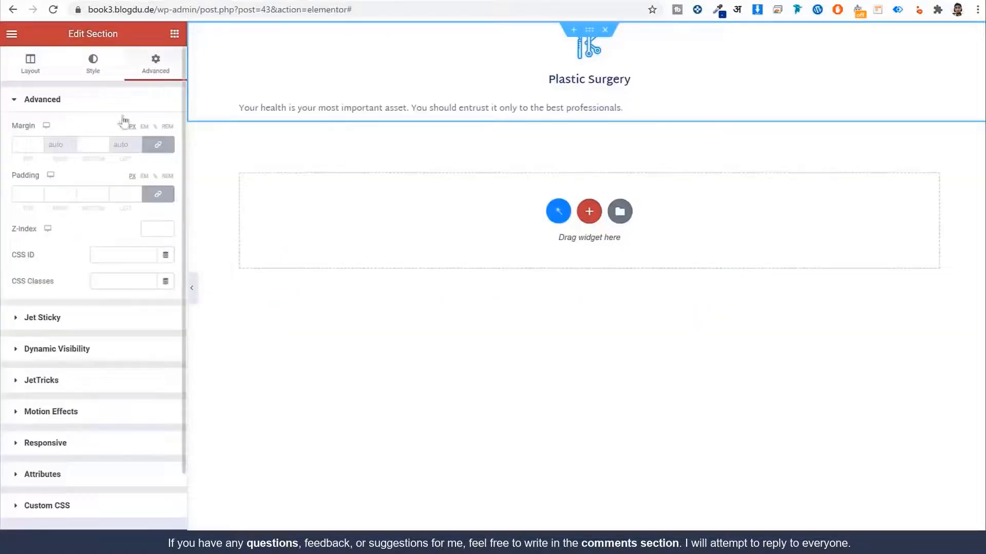
left_click(156, 196)
left_click(23, 195)
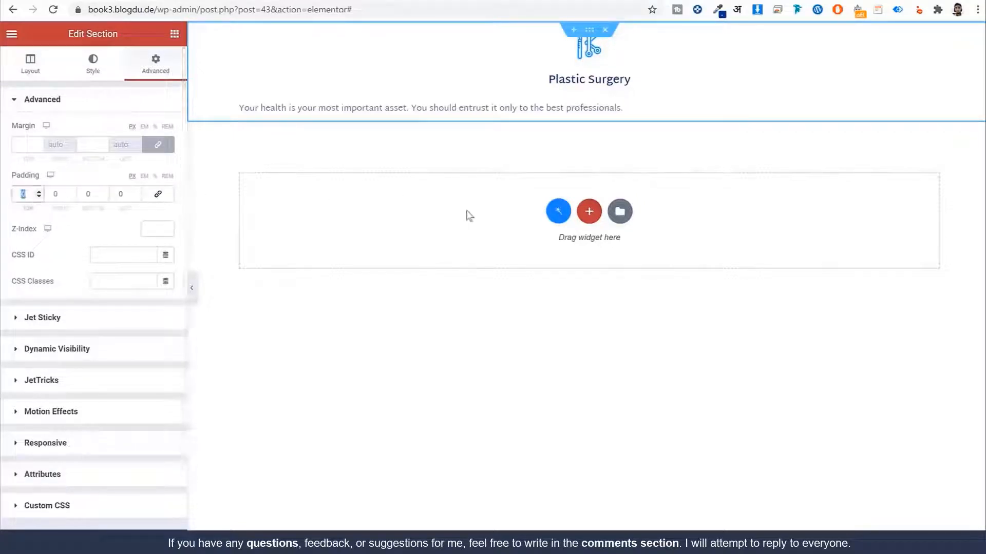
type("60")
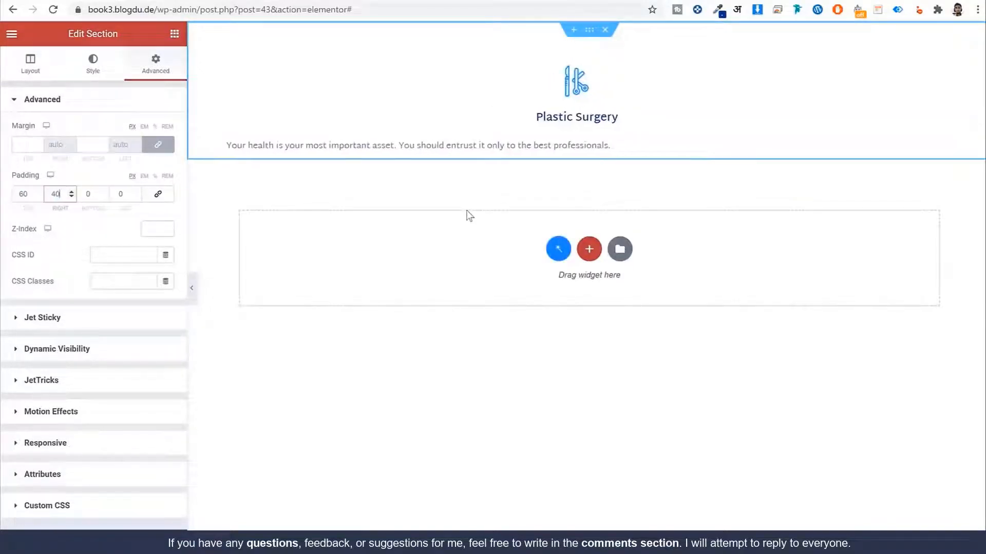
key("Tab")
type("40")
key("Tab")
key("Tab")
type("40")
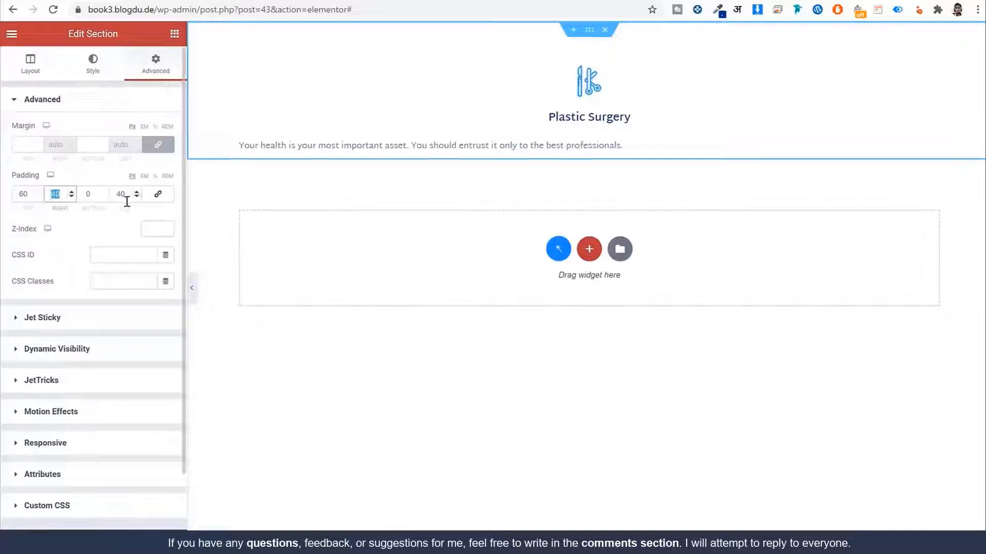
left_click(25, 195)
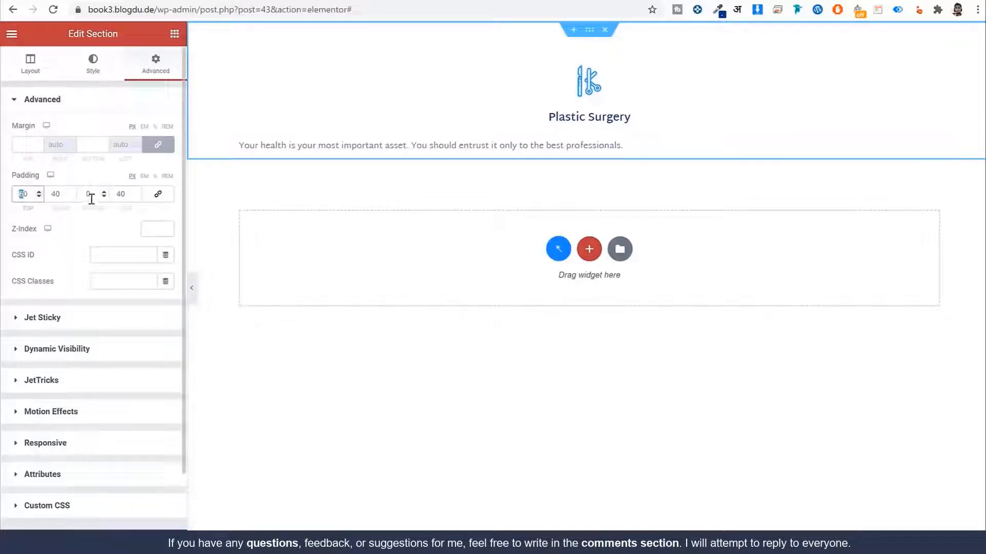
Step: Compare the section spacing against the reference departments page
left_click(109, 0)
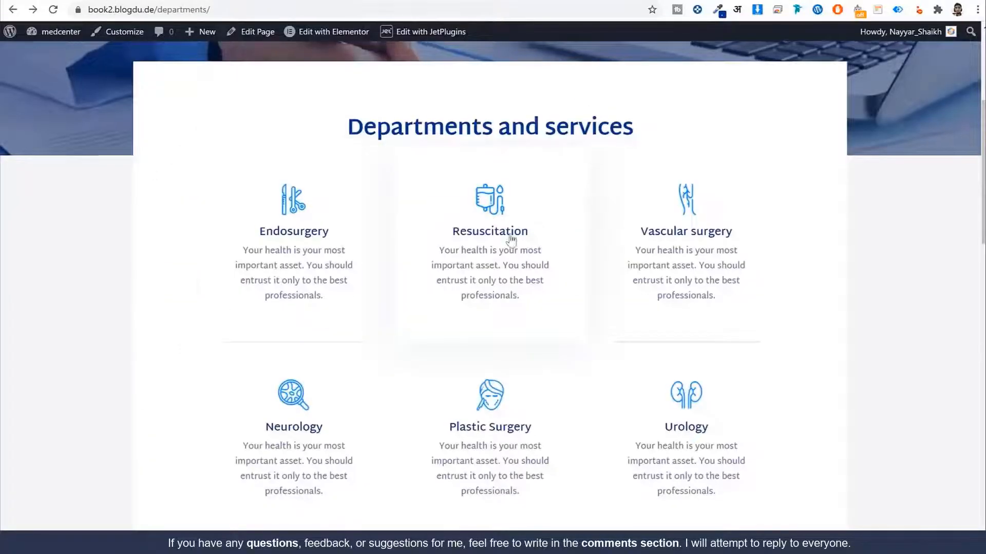
scroll(136, 302, "down", 1)
scroll(85, 302, "up", 1)
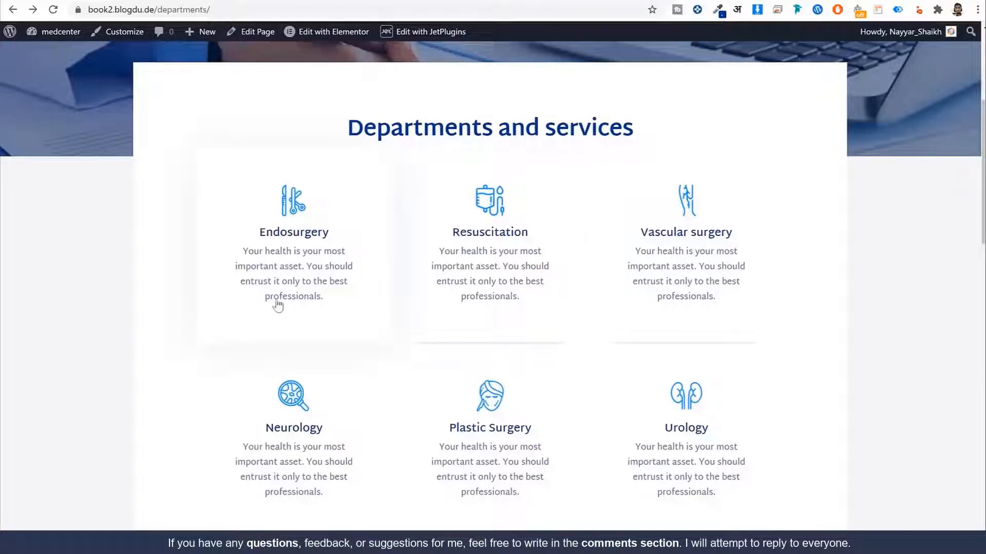
mouse_move(333, 31)
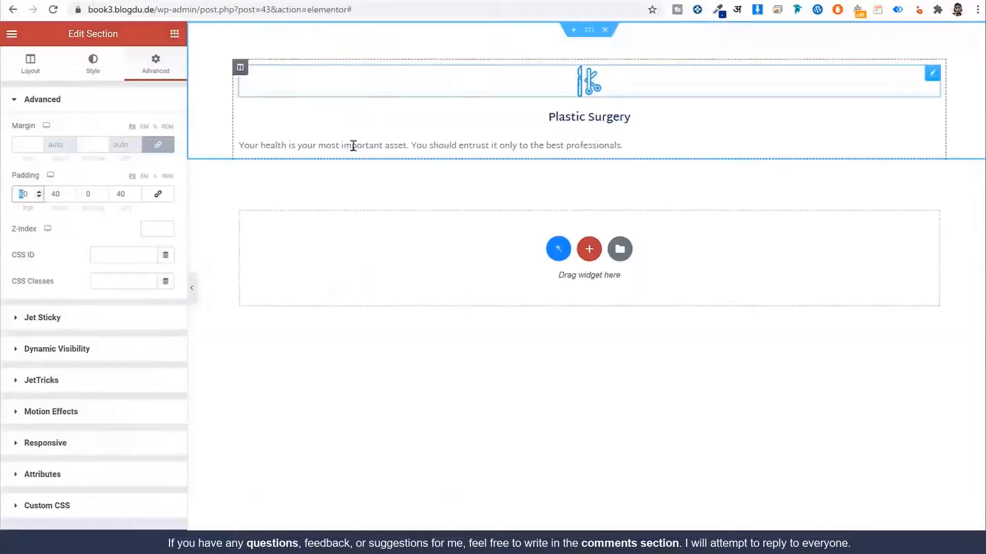
left_click(101, 66)
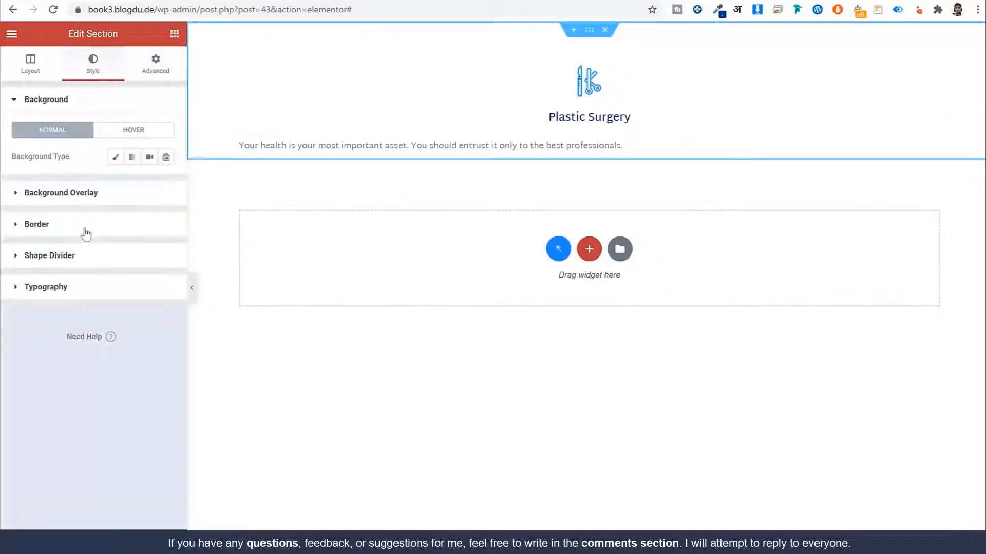
Step: Give the section a hover box shadow coloured rgba(175, 204, 255, 0.5)
left_click(86, 234)
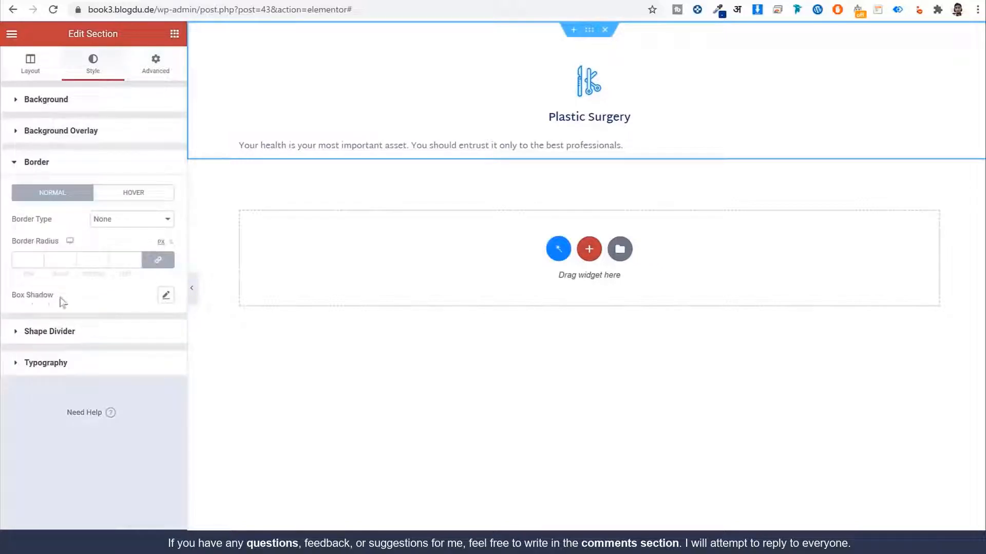
left_click_drag(61, 298, 10, 297)
left_click(147, 197)
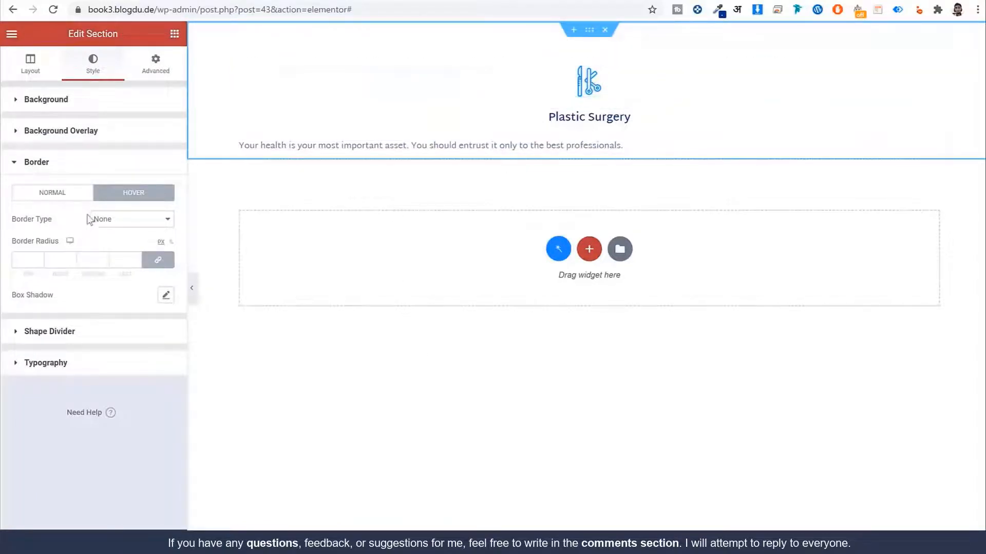
left_click(166, 296)
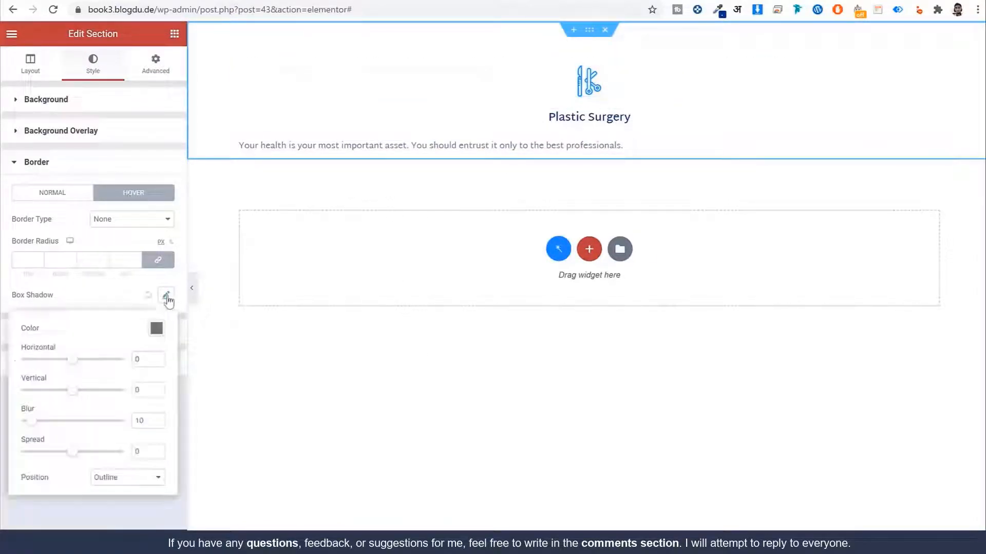
left_click(157, 328)
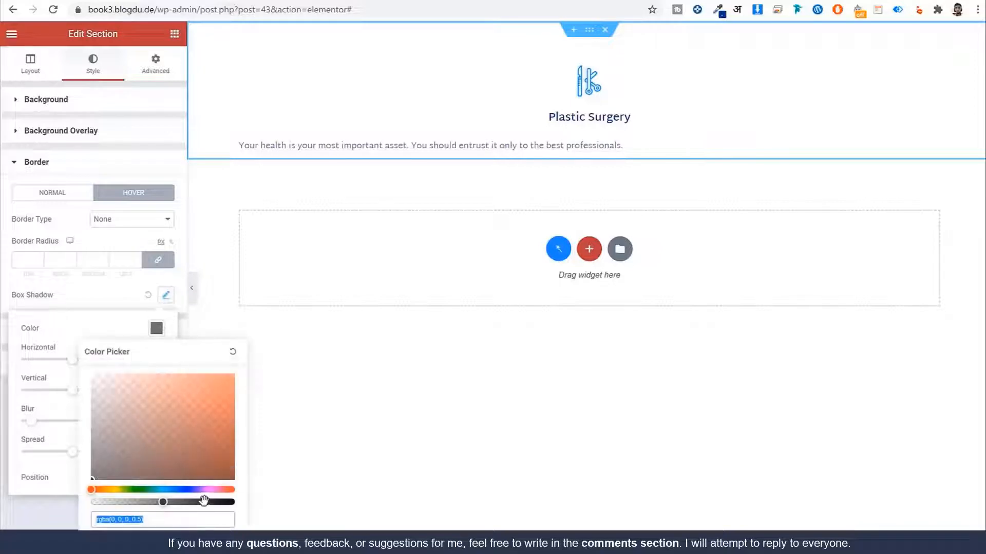
left_click_drag(150, 489, 178, 490)
left_click_drag(154, 376, 137, 352)
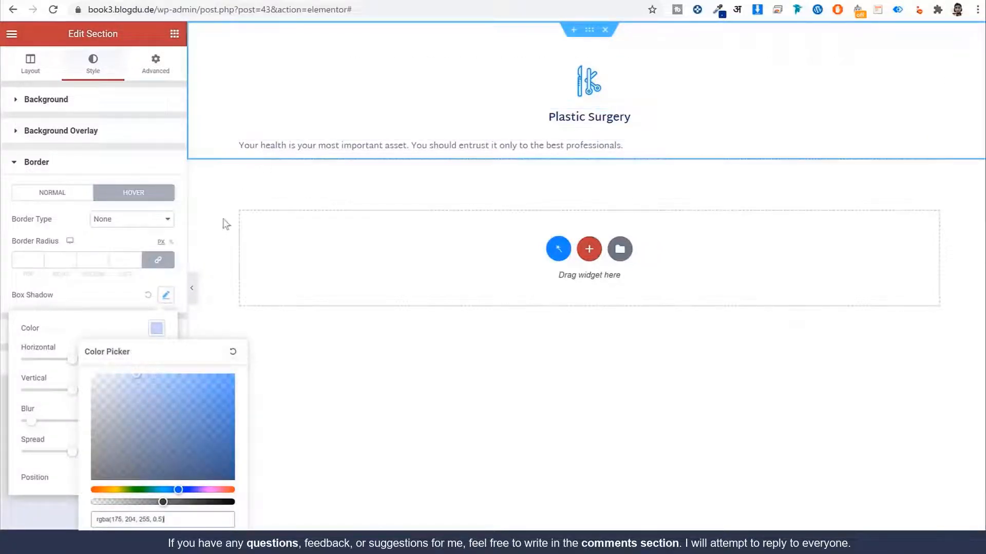
left_click(191, 288)
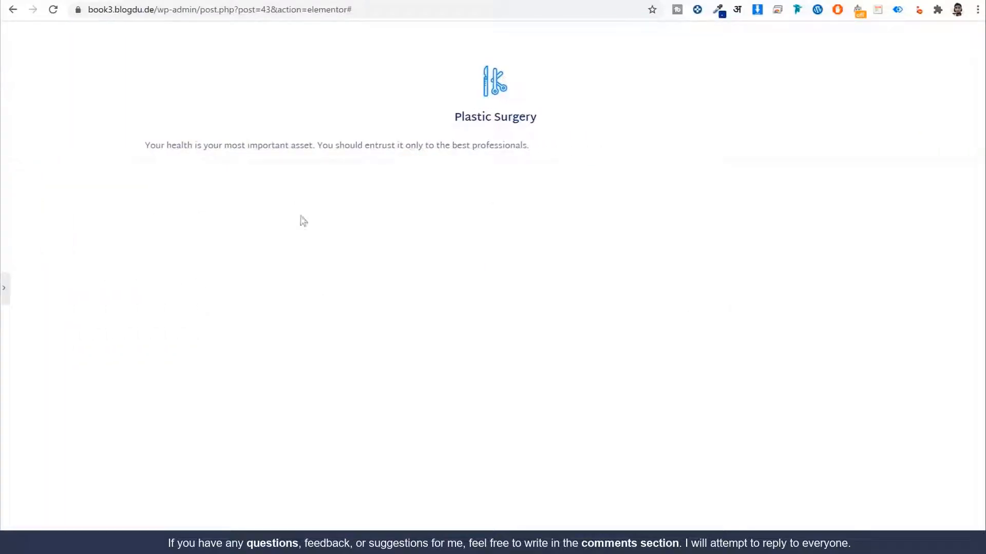
Step: Search 'gri' and drop a Listing Grid below the Departments and services heading
left_click(6, 296)
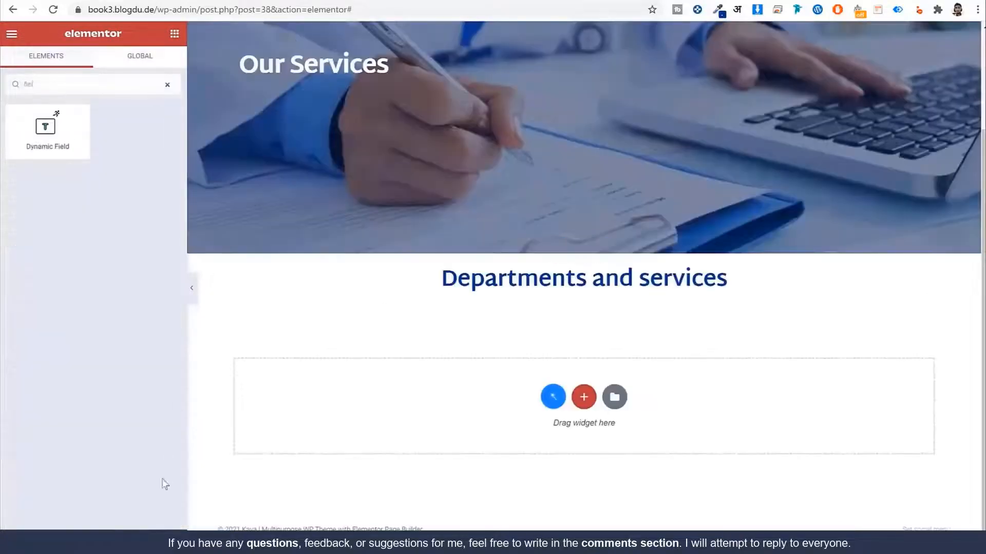
left_click(167, 85)
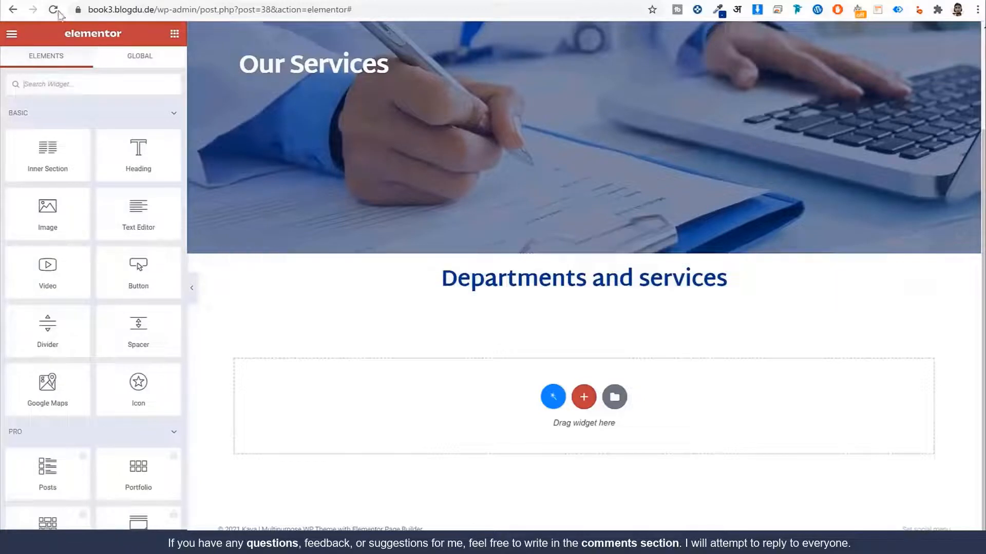
scroll(655, 266, "up", 2)
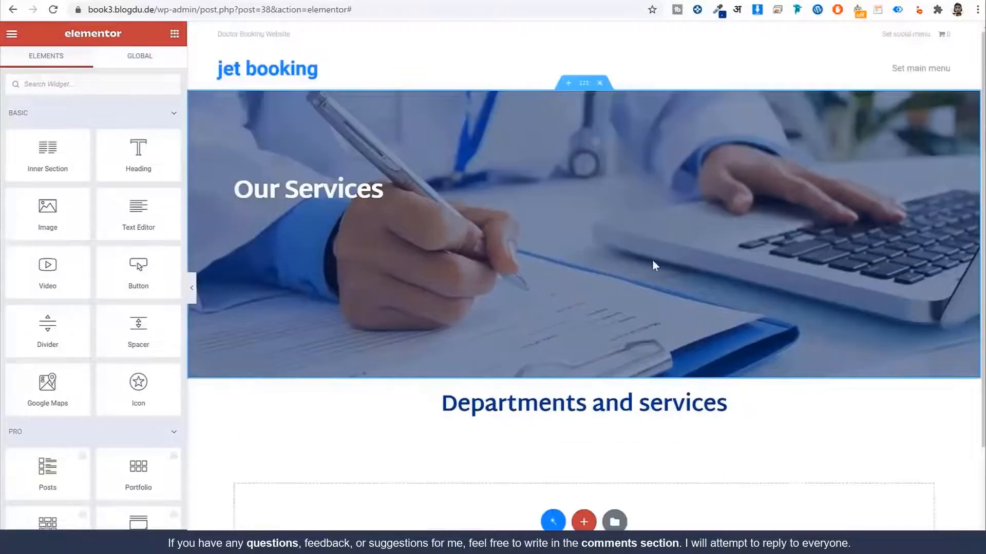
left_click(127, 84)
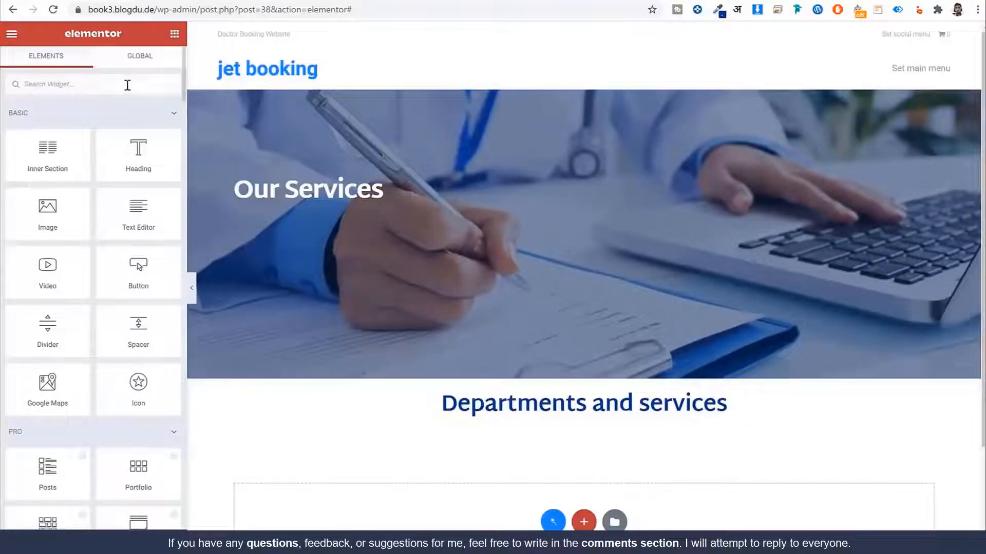
type("gri")
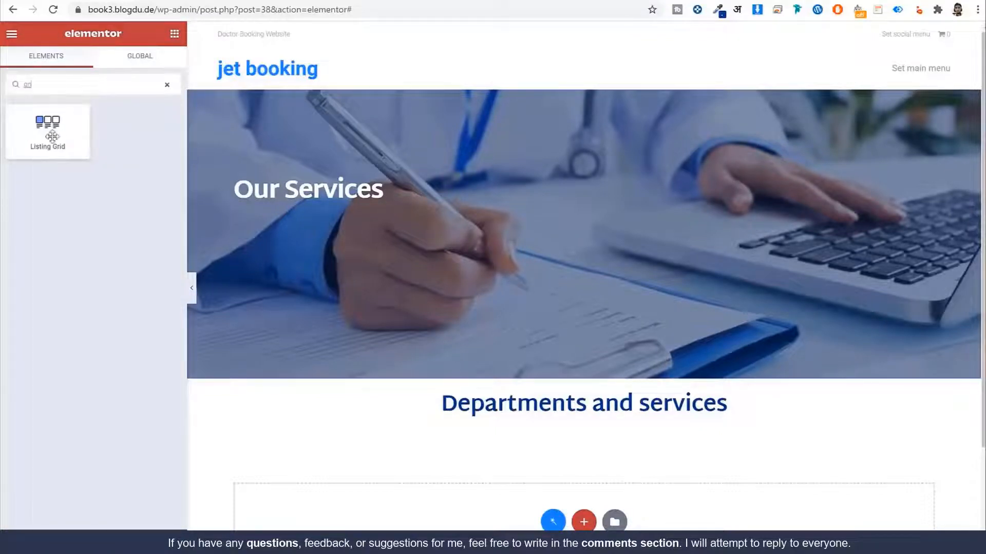
left_click_drag(48, 129, 579, 414)
scroll(758, 301, "down", 3)
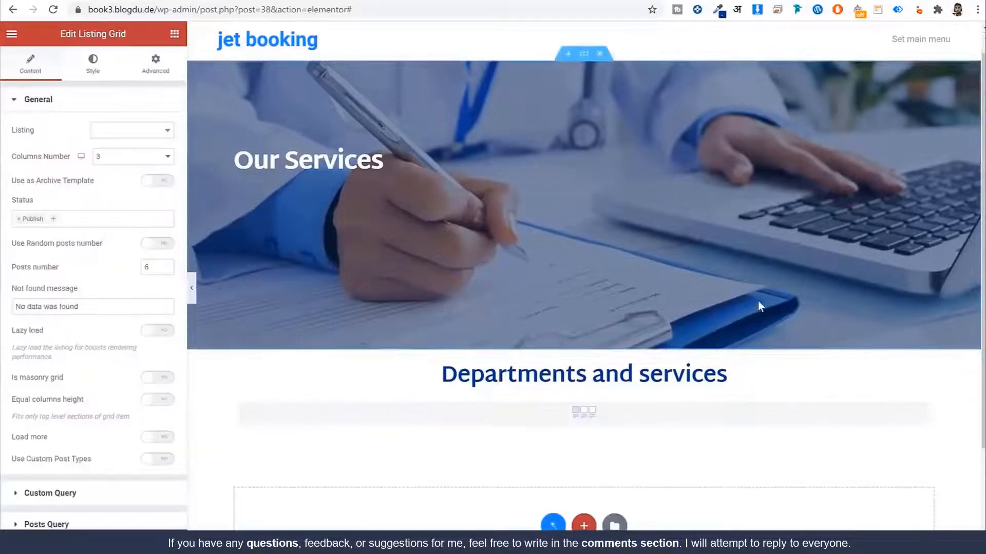
left_click_drag(46, 133, 16, 133)
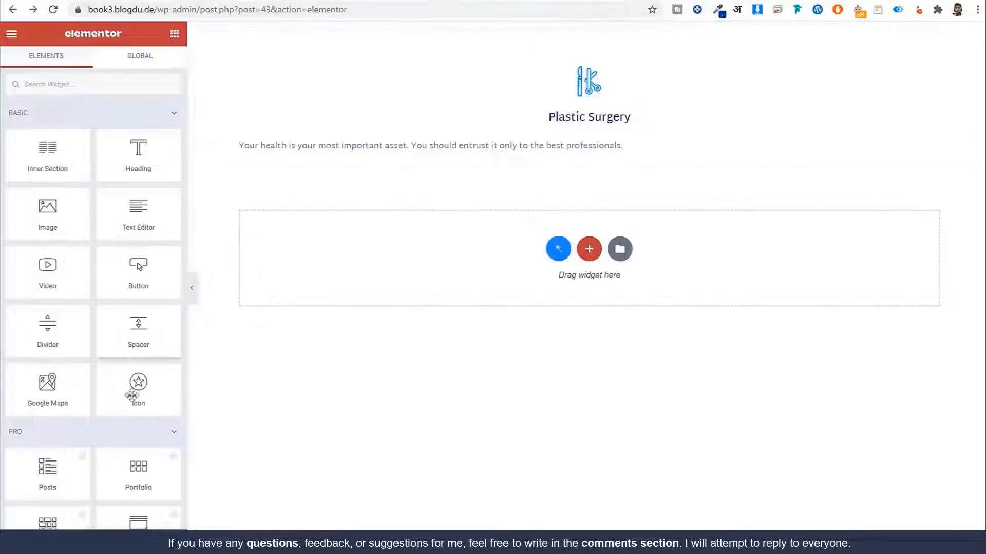
Step: Back in the All Services editor, set the Listing Grid's listing to Single Listing Grid
left_click(12, 35)
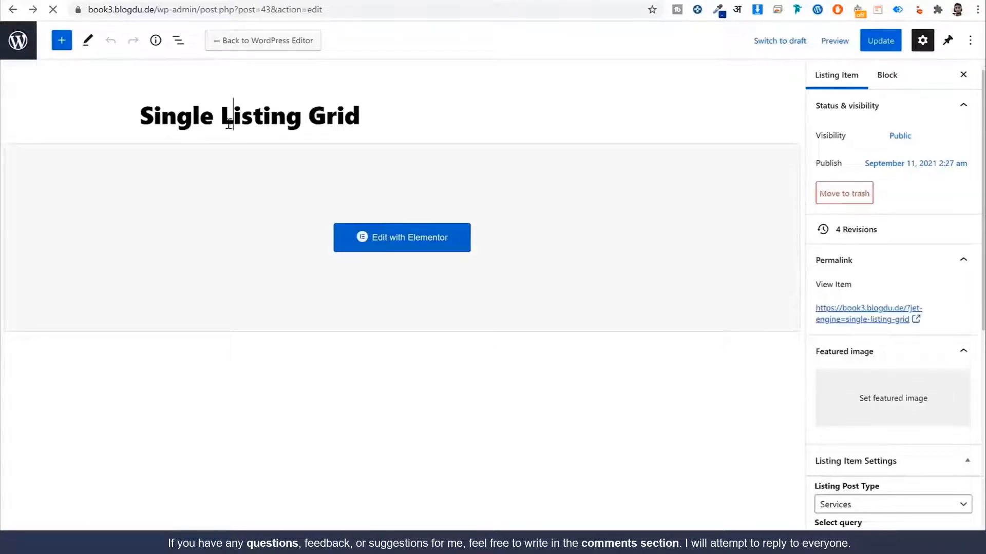
key("alt+Left")
key("alt+Left")
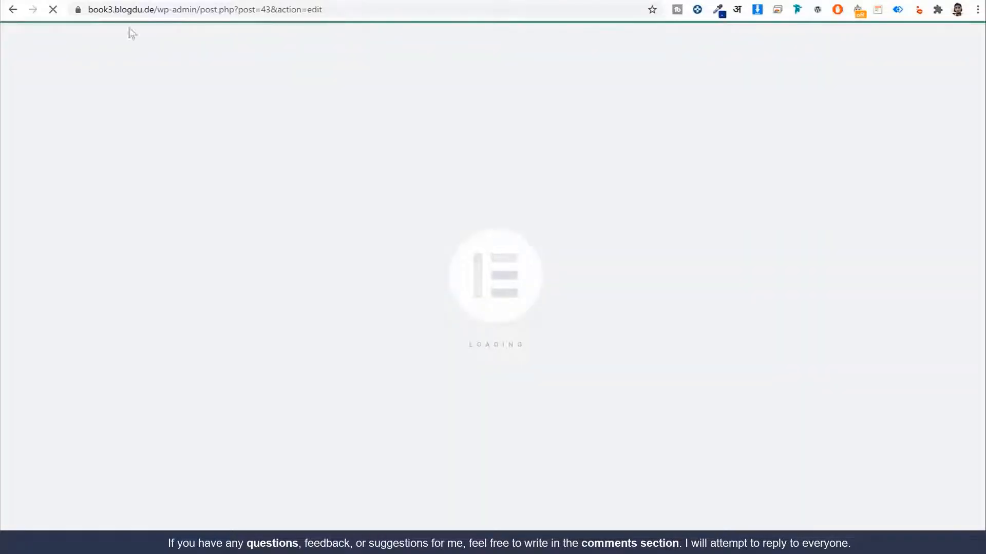
left_click(11, 12)
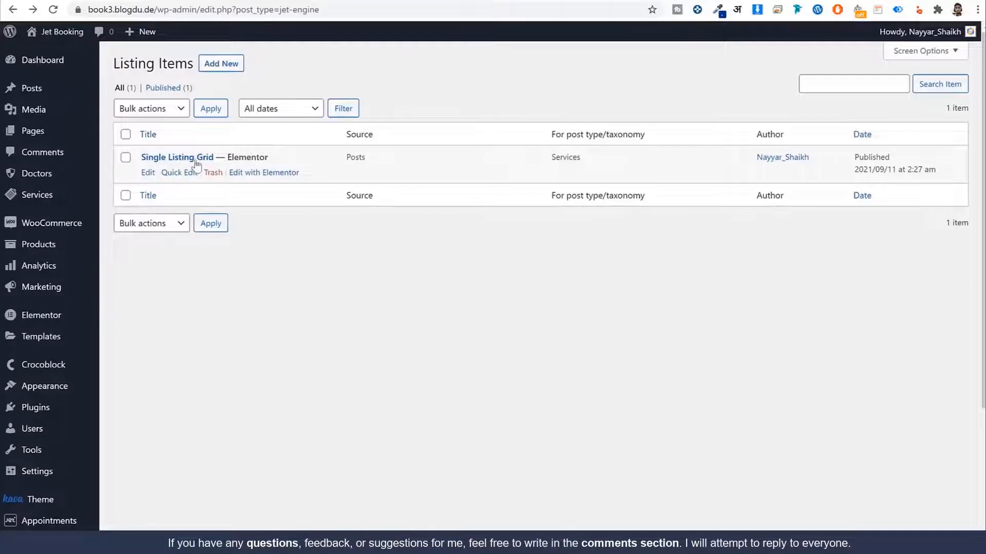
left_click(196, 163)
left_click(128, 131)
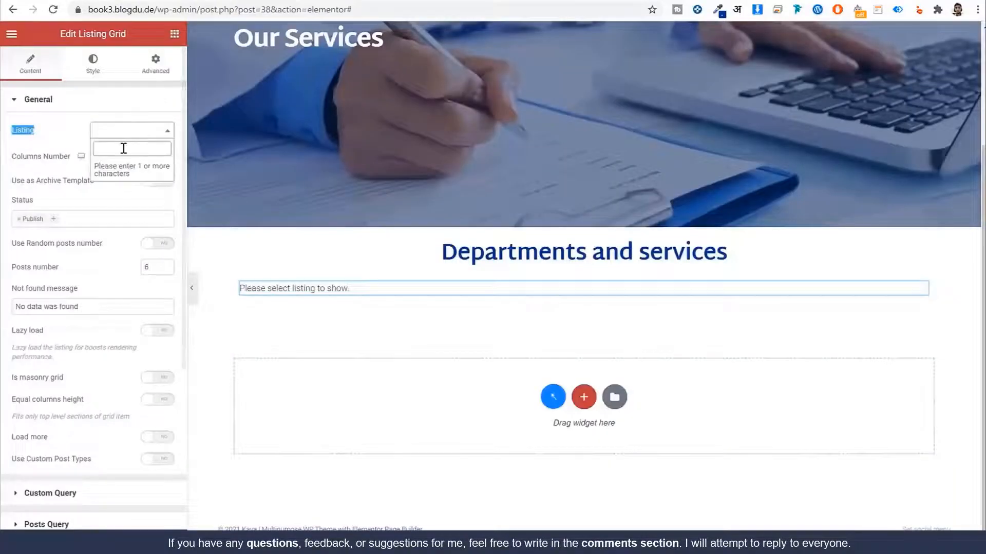
type("pl")
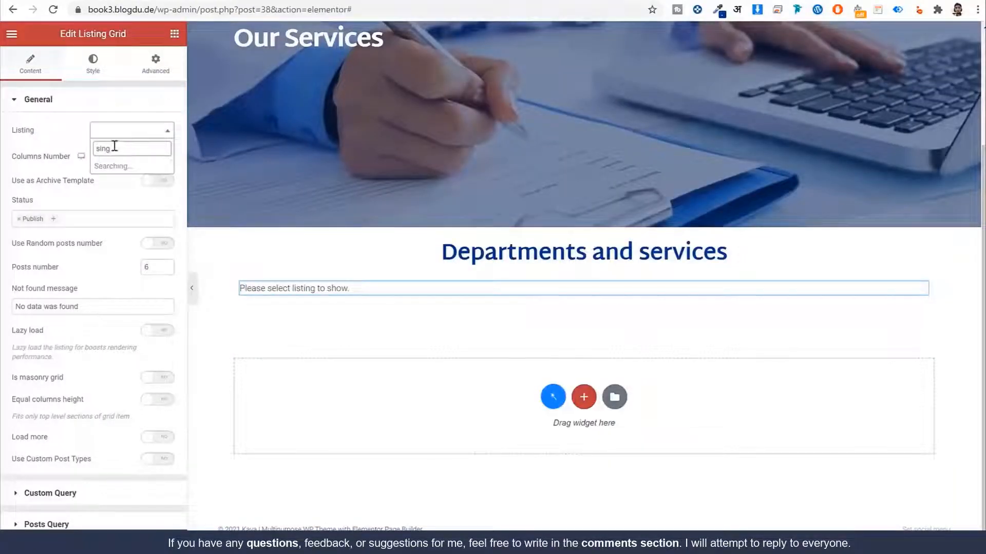
type("ng")
left_click(119, 166)
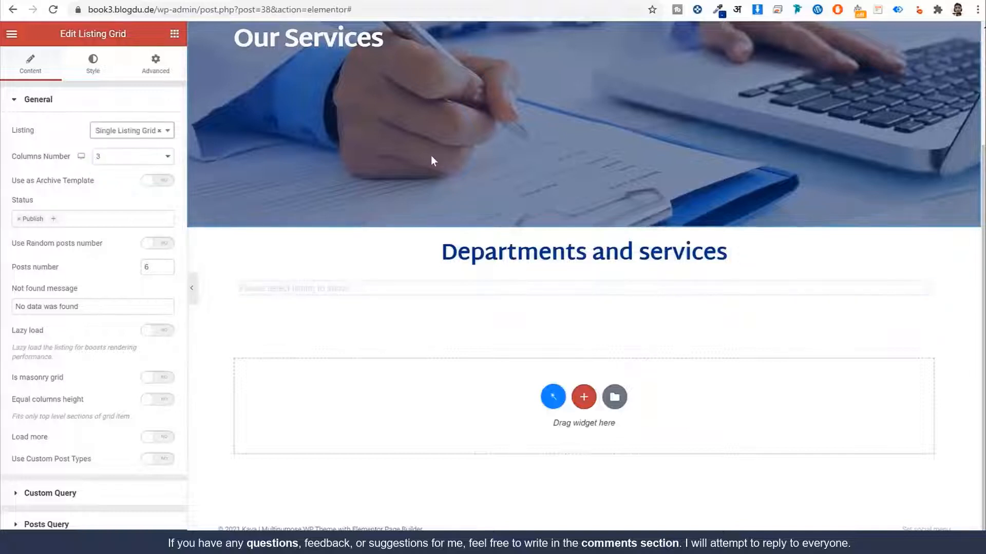
scroll(561, 242, "down", 3)
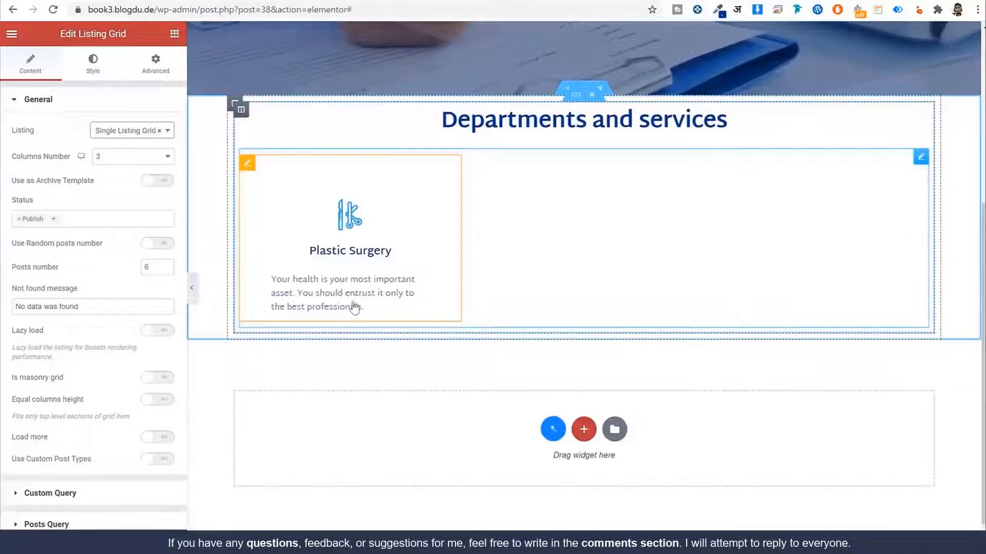
Step: Open the Single Listing Grid listing item in Elementor
left_click(257, 1)
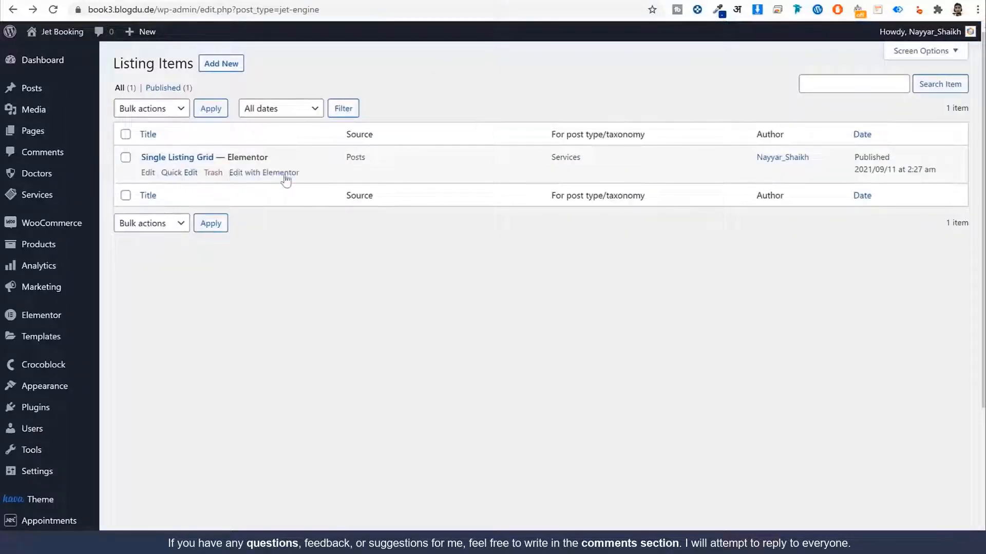
left_click(284, 175)
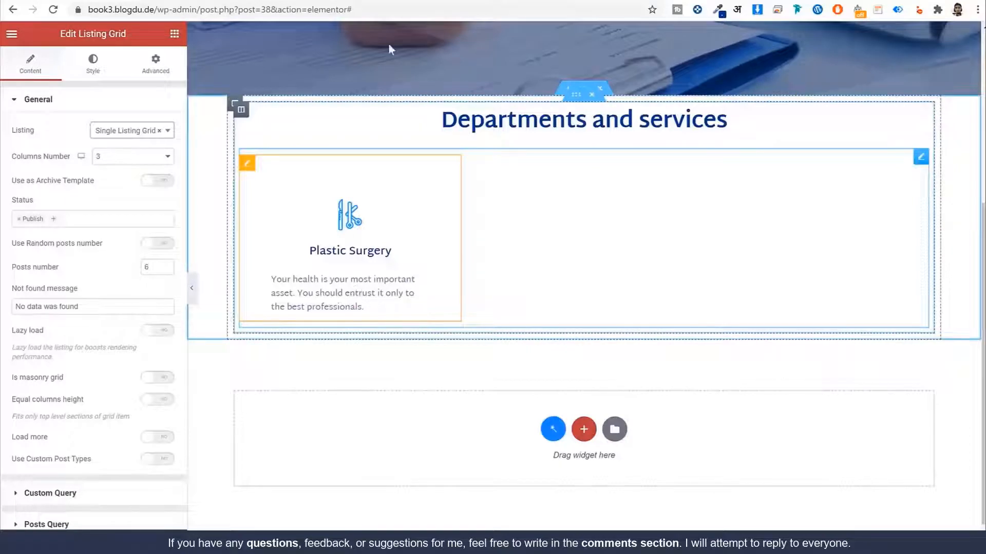
left_click(411, 1)
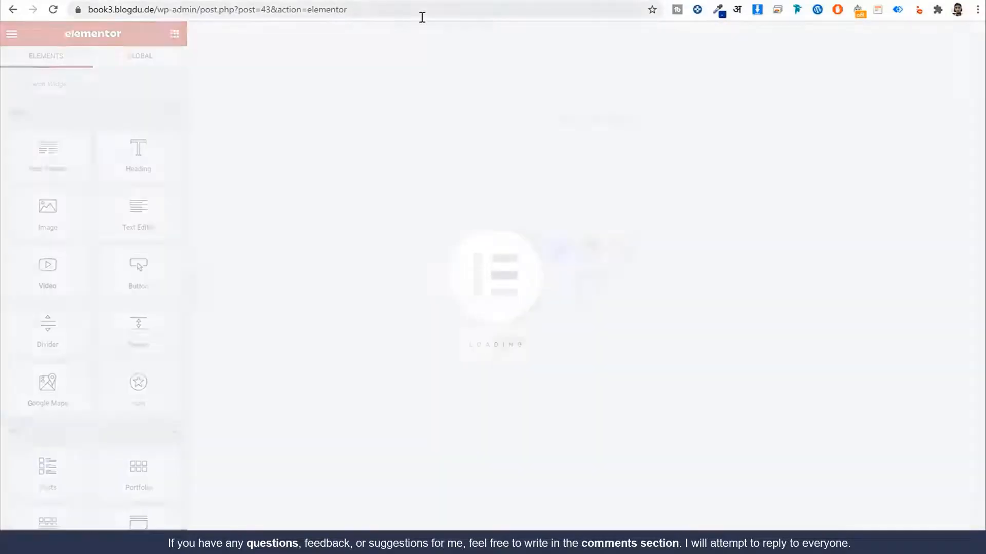
Step: Centre-align the Plastic Surgery card's description with Field Content Alignment set to Center
left_click(440, 147)
scroll(119, 281, "down", 3)
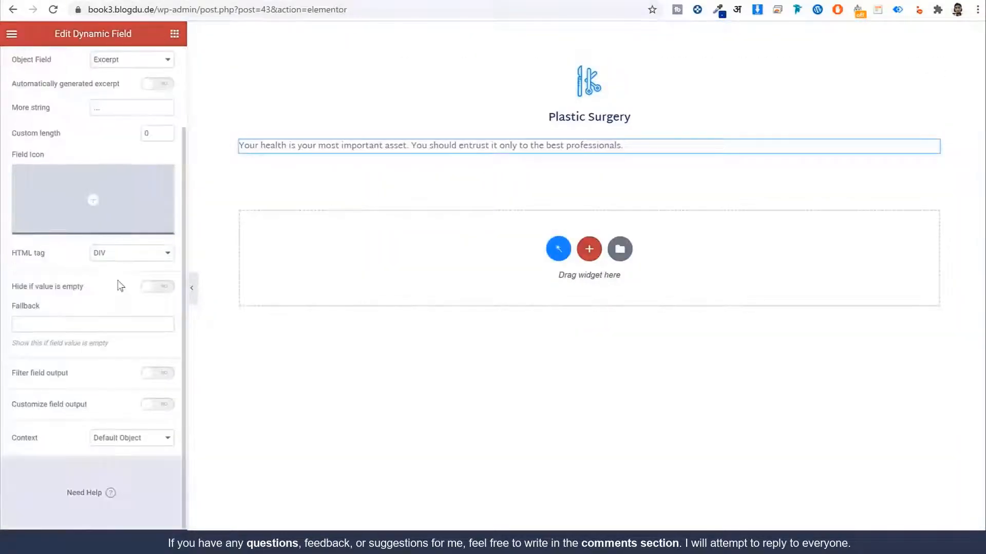
scroll(114, 256, "up", 3)
left_click(97, 72)
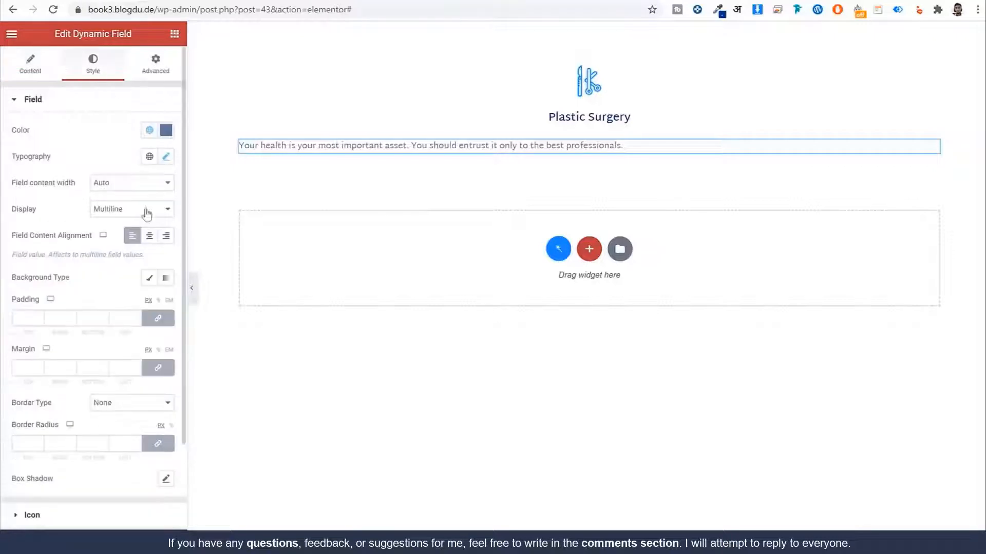
left_click(151, 237)
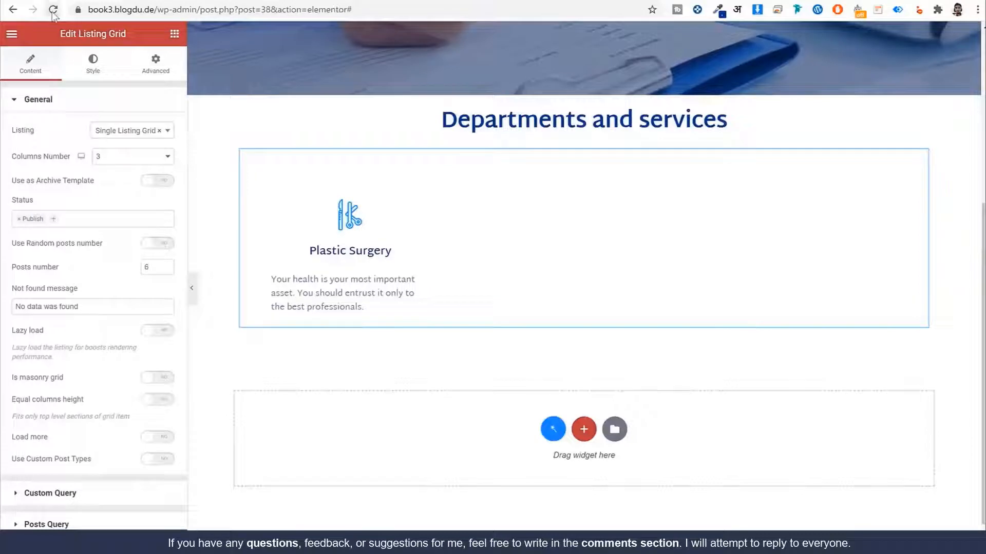
Step: Select the listing grid on the All Services page to review its settings
scroll(396, 220, "down", 5)
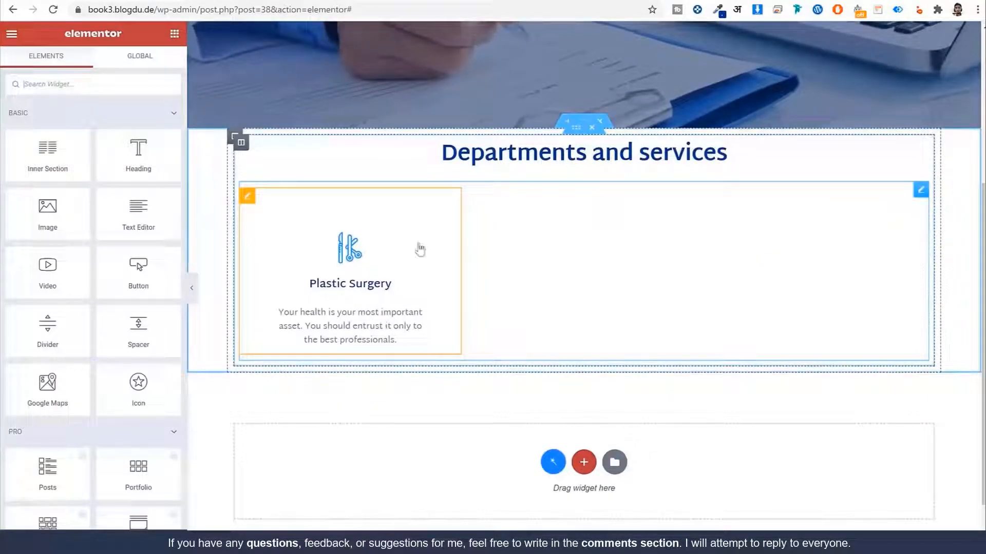
left_click(403, 260)
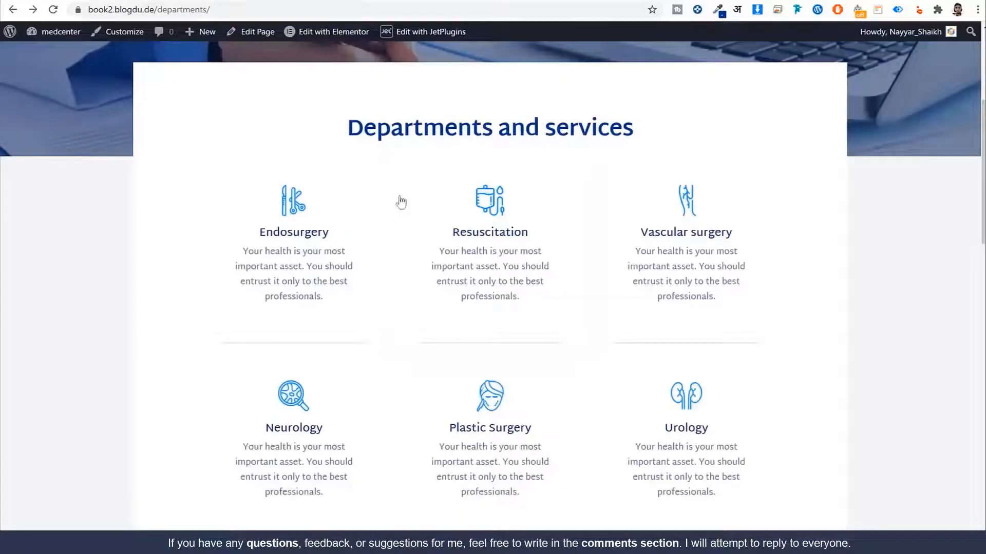
scroll(401, 202, "up", 5)
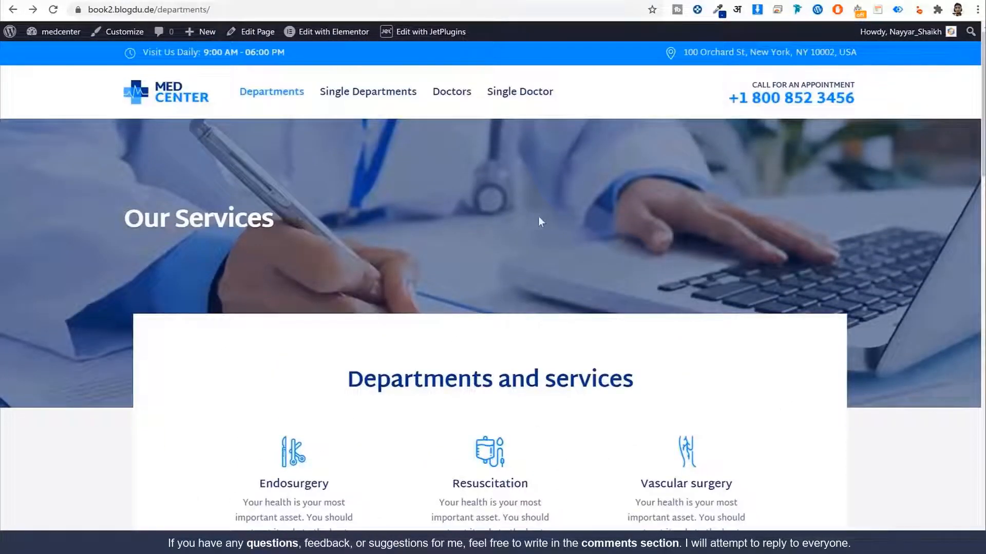
Step: Scroll through the reference Departments page to study its service grid layout
scroll(550, 284, "down", 4)
left_click_drag(347, 190, 502, 149)
scroll(528, 323, "down", 15)
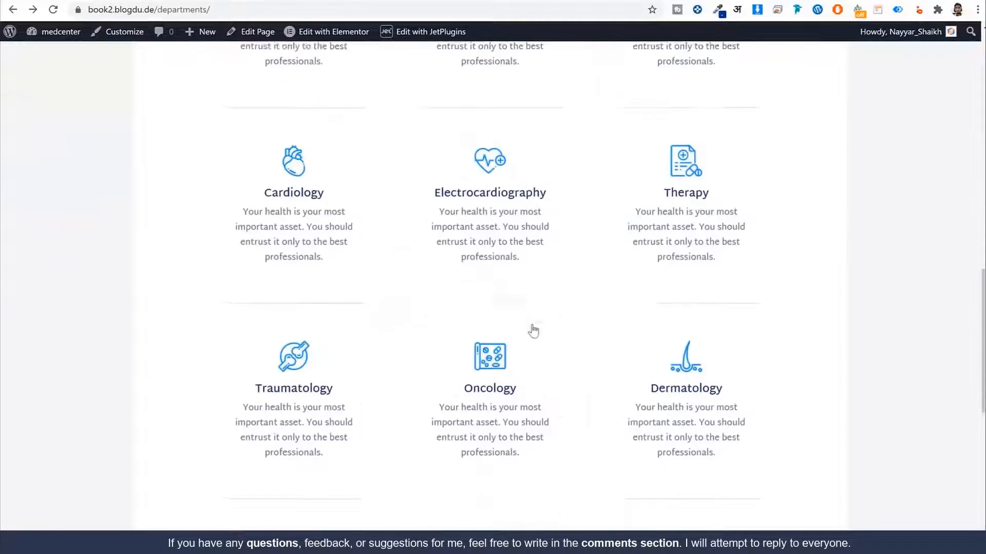
scroll(313, 404, "up", 15)
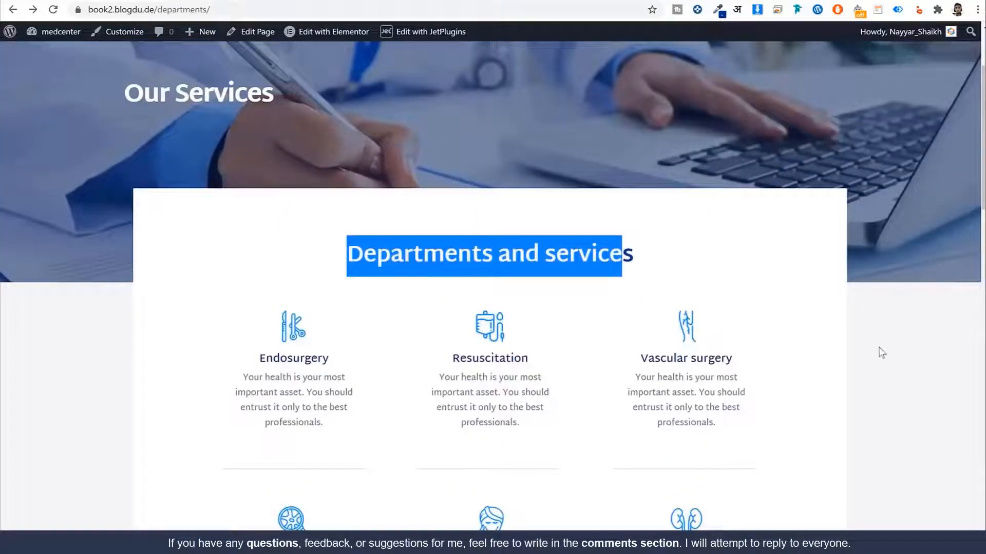
scroll(560, 304, "up", 2)
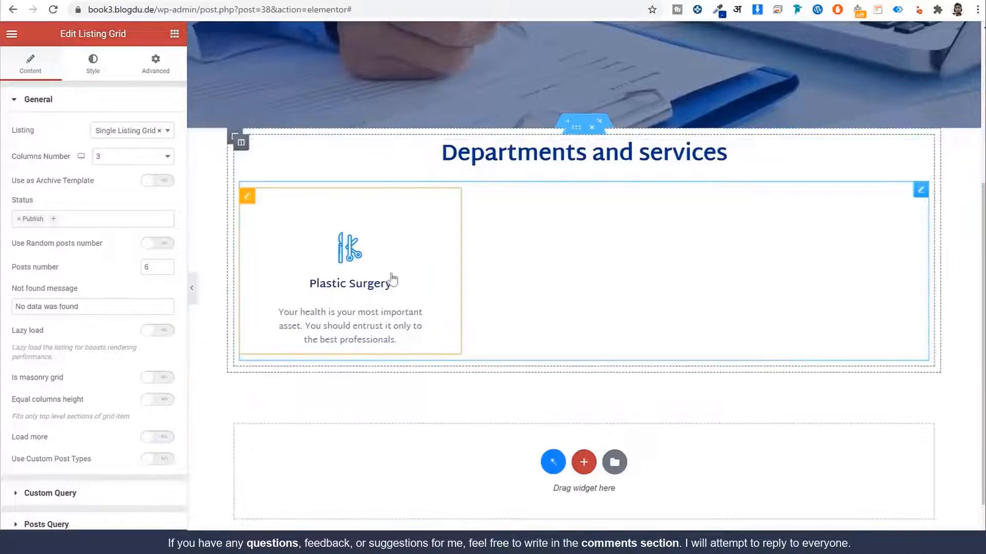
Step: Give the page body a Classic #f5f5f5 background colour in Page Settings and preview it
left_click(11, 537)
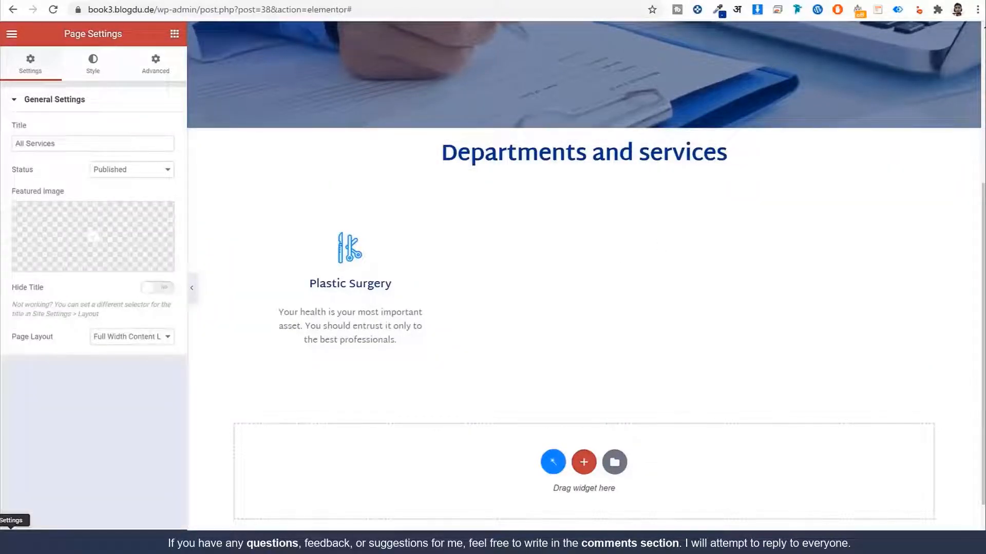
left_click(100, 67)
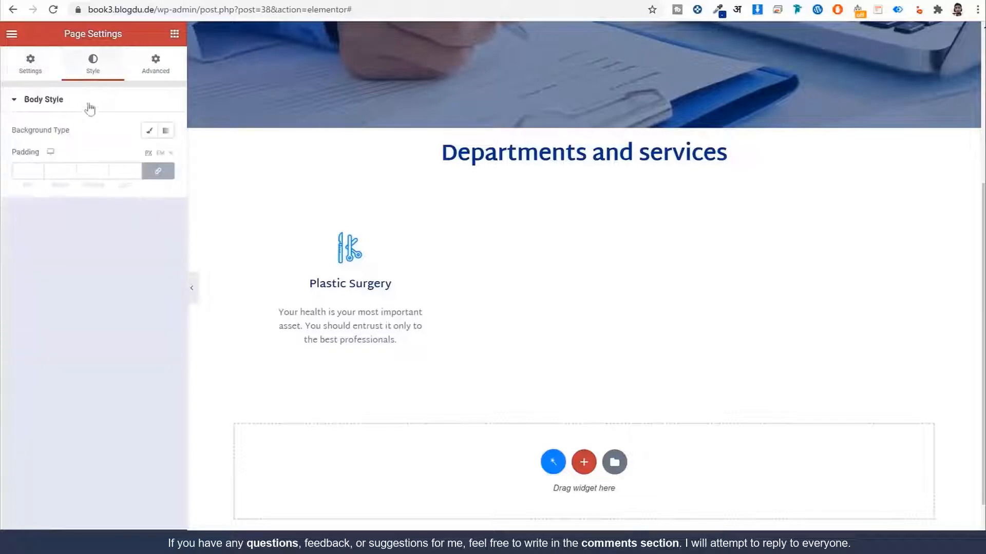
left_click(149, 131)
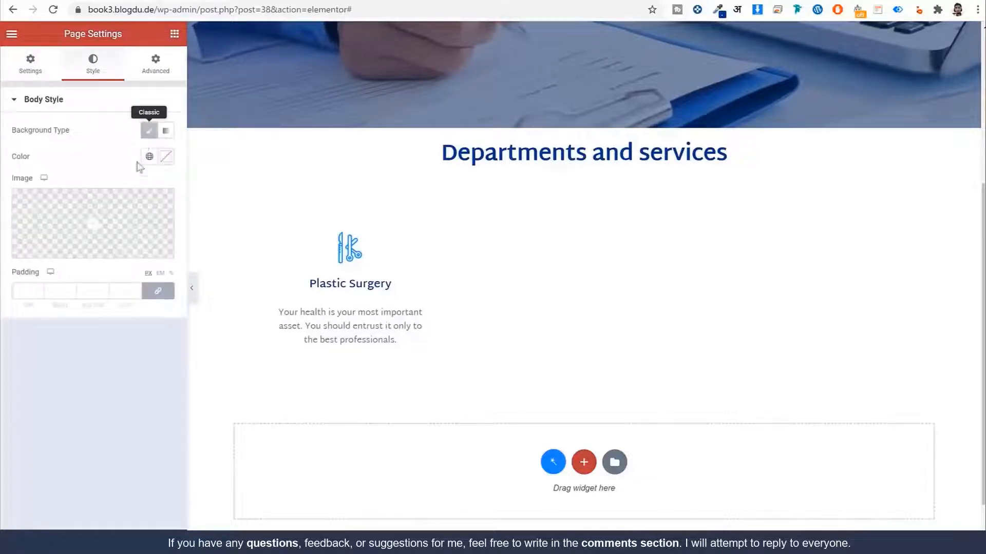
left_click(165, 157)
key("BackSpace")
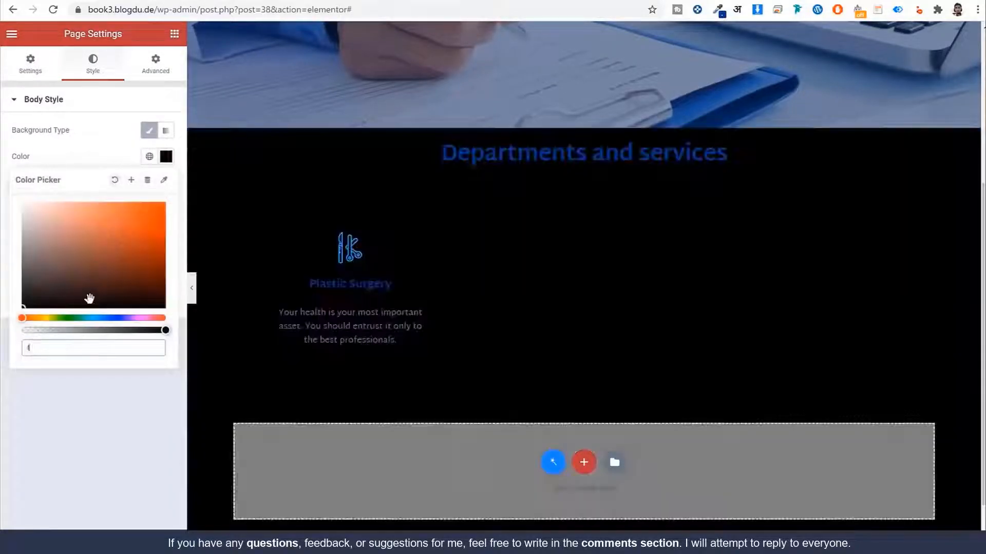
type("f5f5f5")
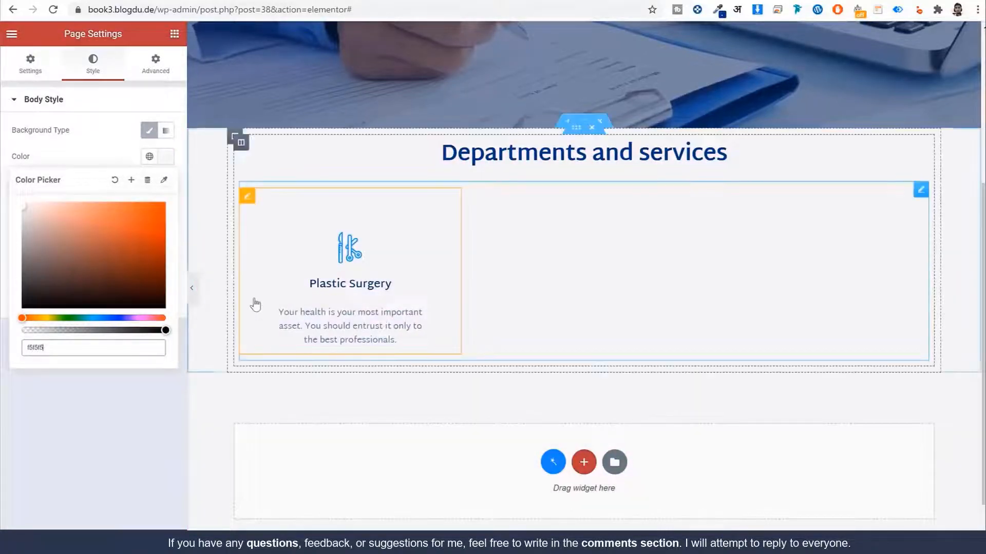
left_click(191, 288)
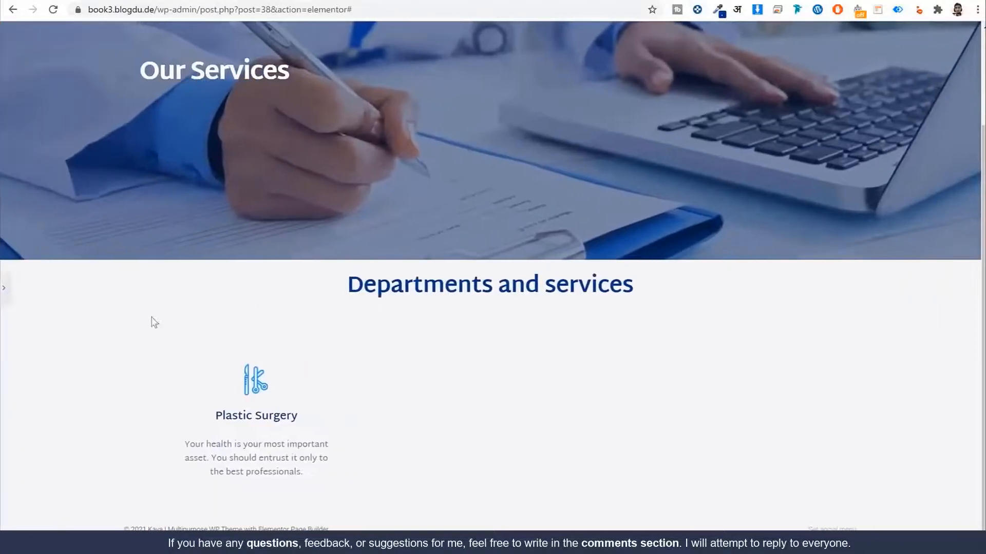
left_click(4, 287)
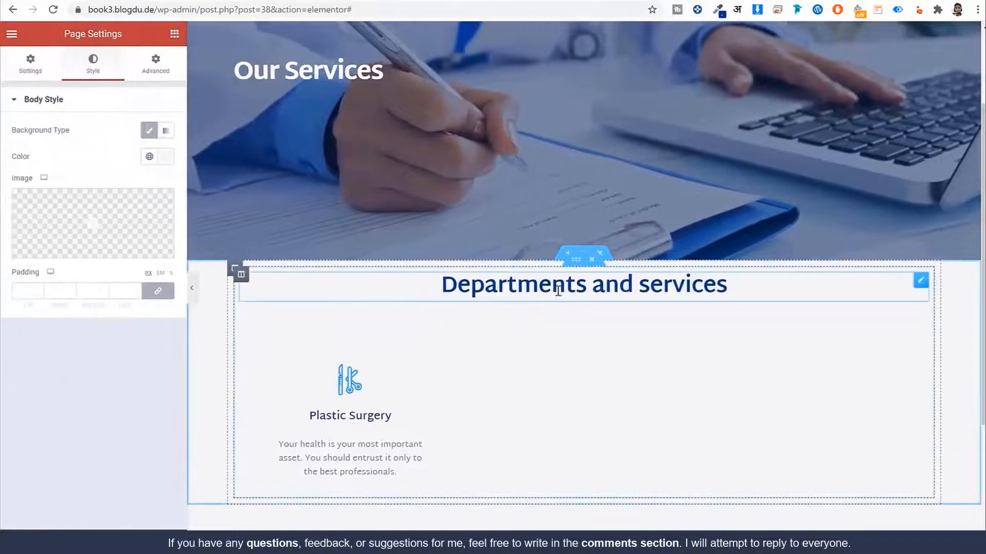
Step: Give the Departments and services inner section a Classic white #FFFFFF background
left_click(576, 261)
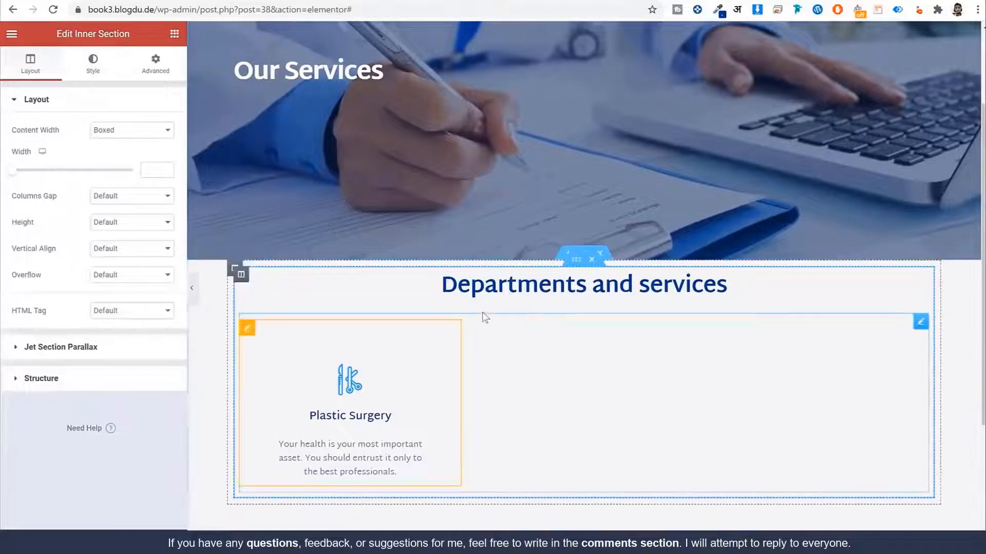
left_click(93, 67)
left_click(115, 157)
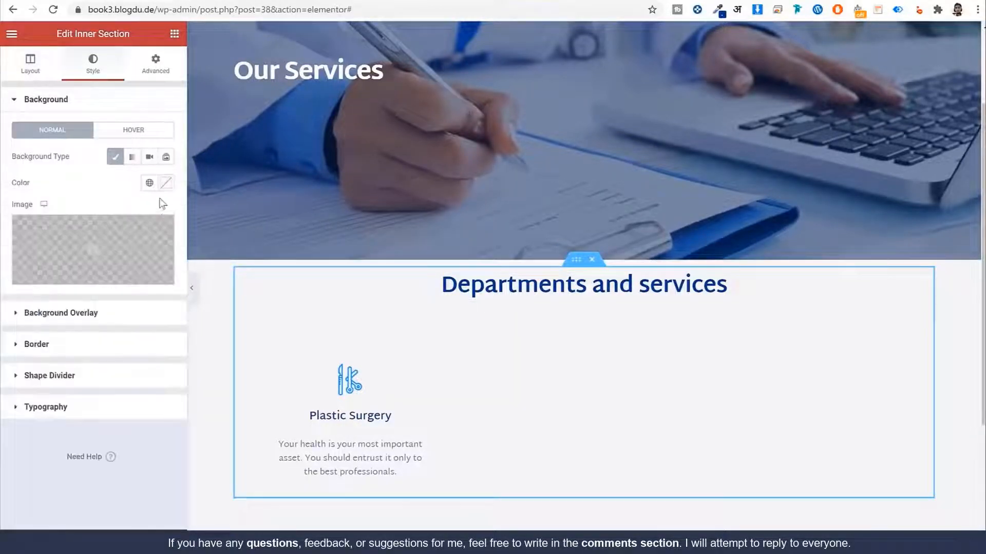
left_click(166, 183)
left_click_drag(67, 250, 21, 229)
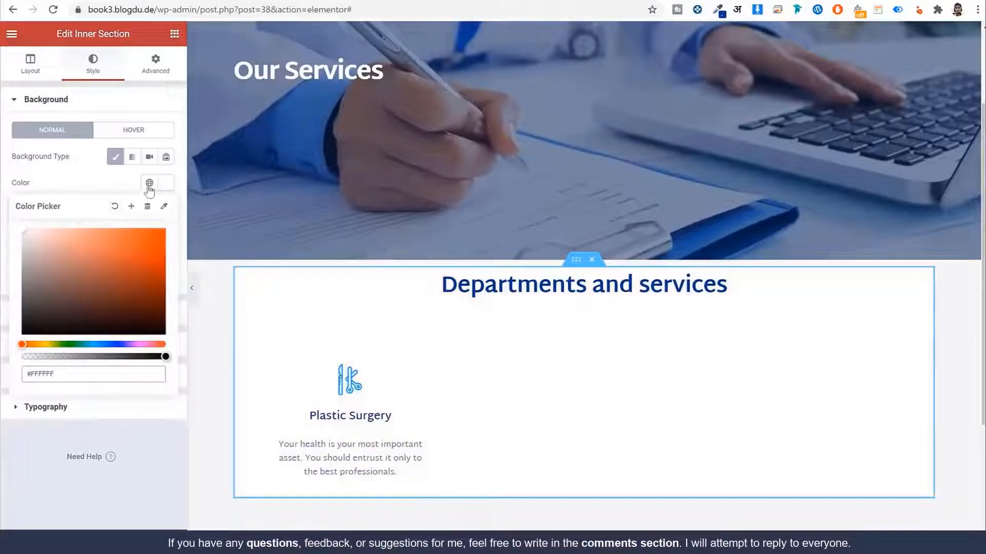
left_click(198, 279)
left_click(191, 288)
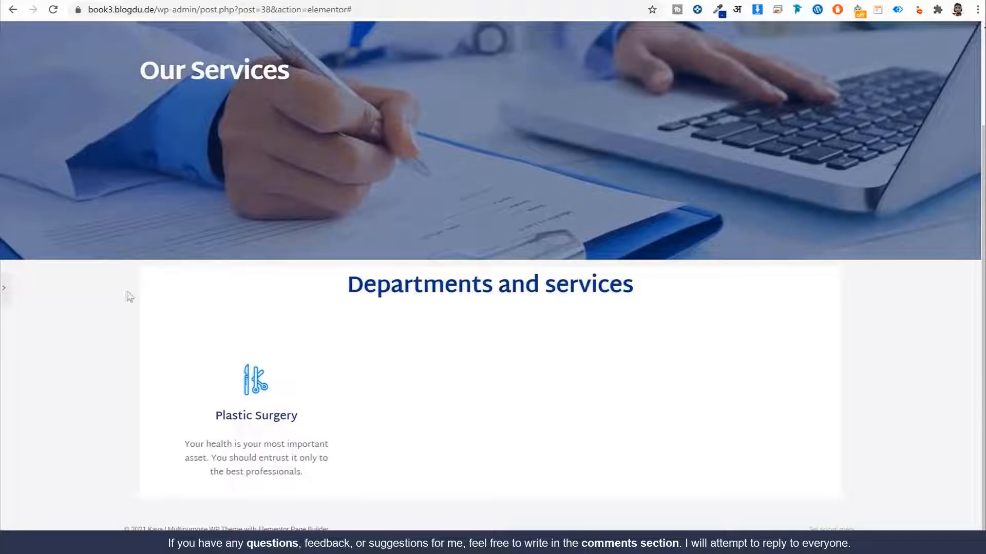
Step: Unlink the inner section's padding and set it to 80 top, 100 right, 90 bottom, 100 left
left_click(3, 288)
left_click(156, 64)
left_click(161, 200)
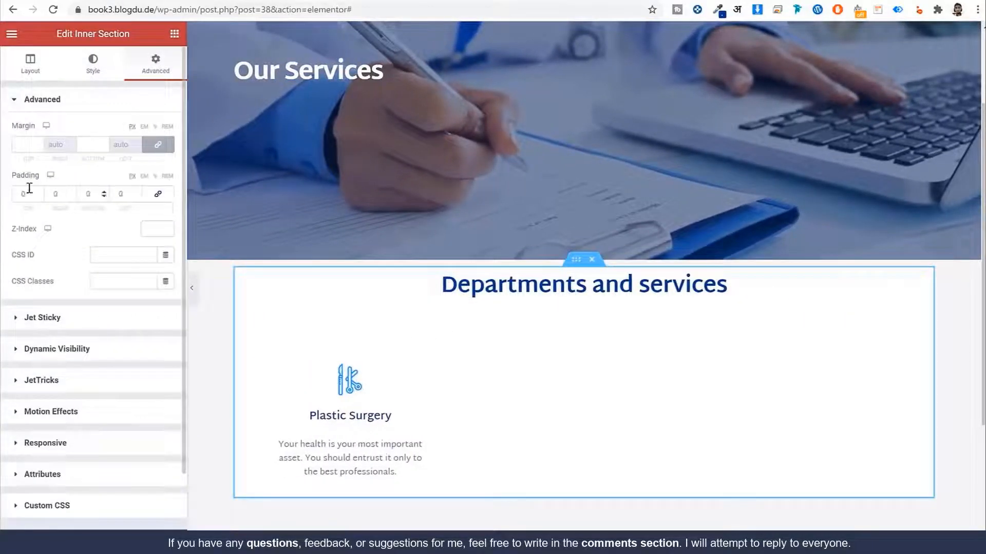
left_click_drag(36, 198, 9, 194)
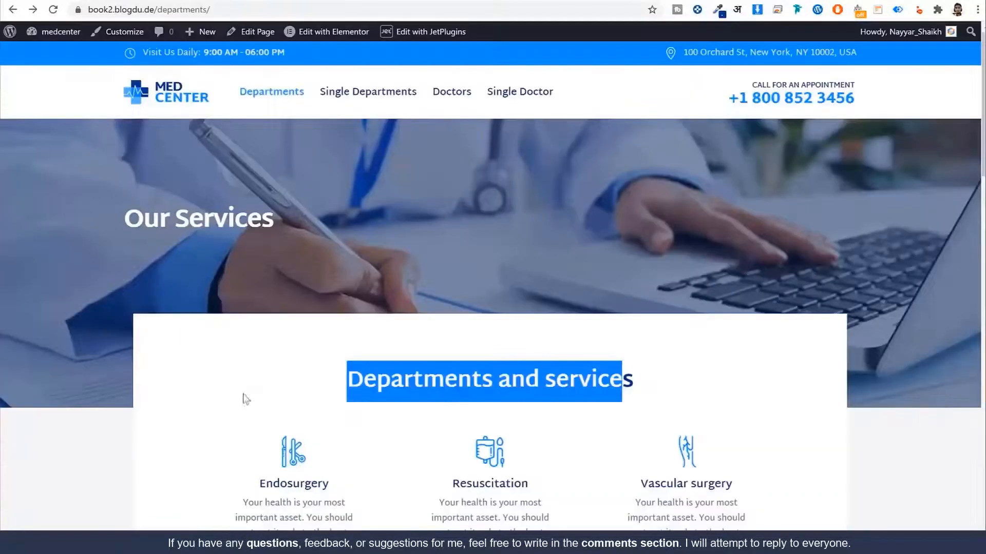
scroll(246, 406, "down", 5)
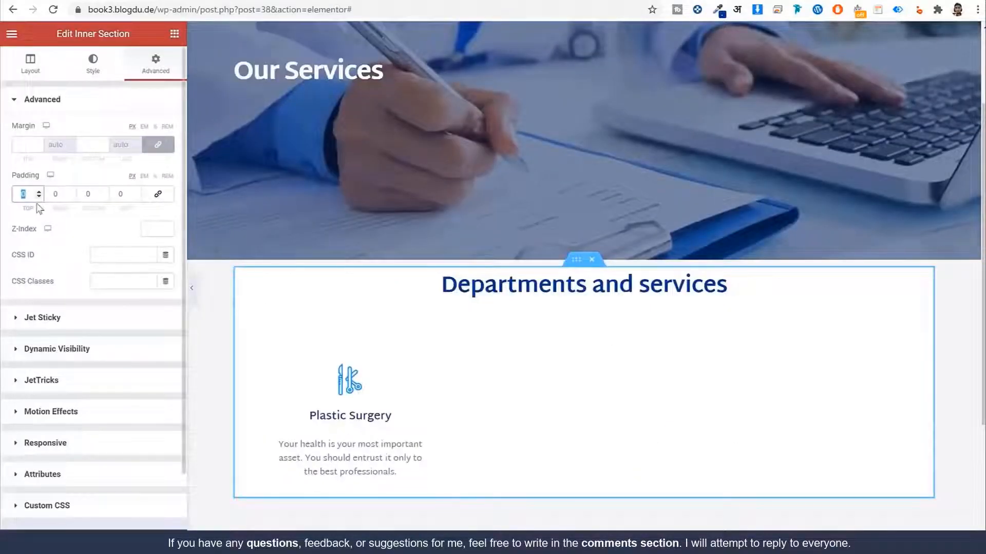
type("80")
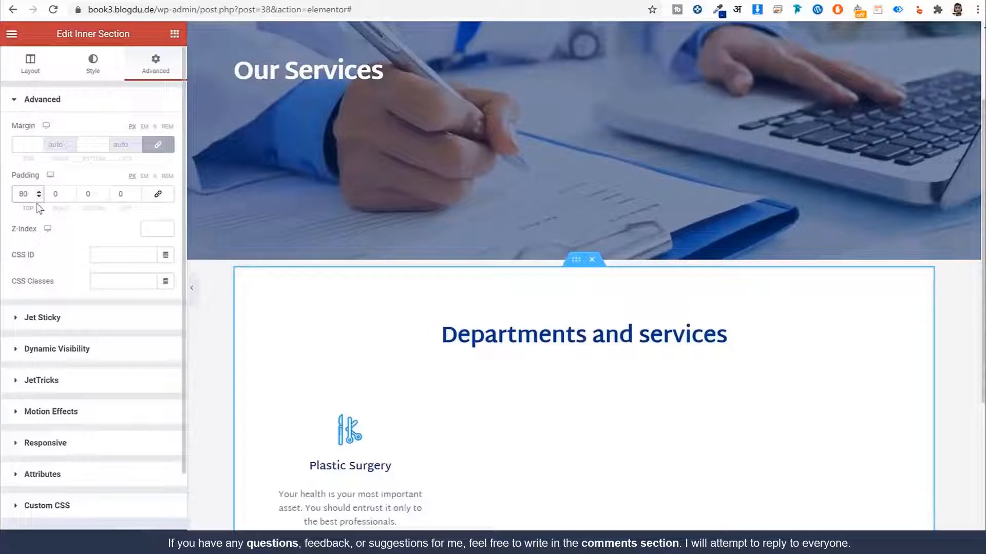
key("Tab")
type("100")
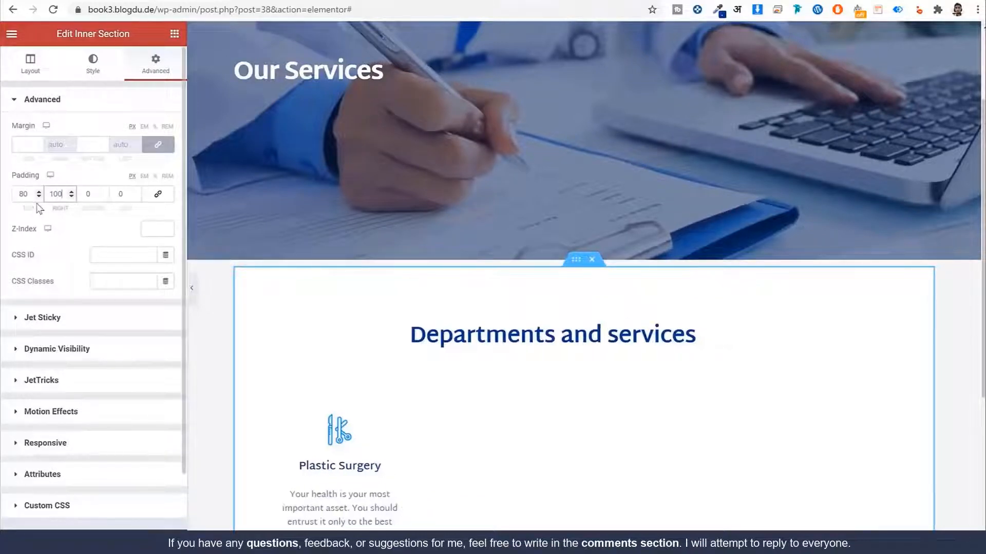
key("Tab")
type("90")
key("Tab")
type("100")
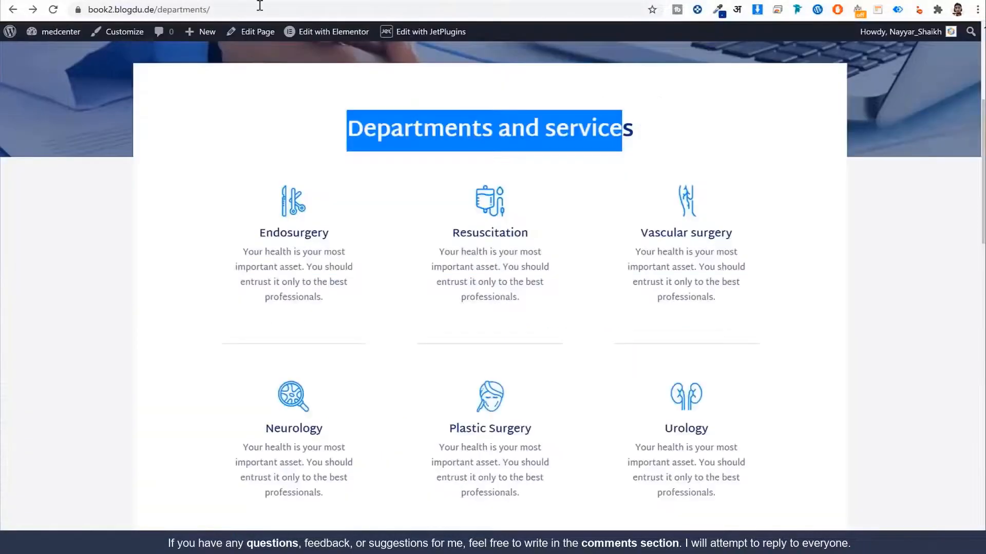
scroll(436, 169, "up", 5)
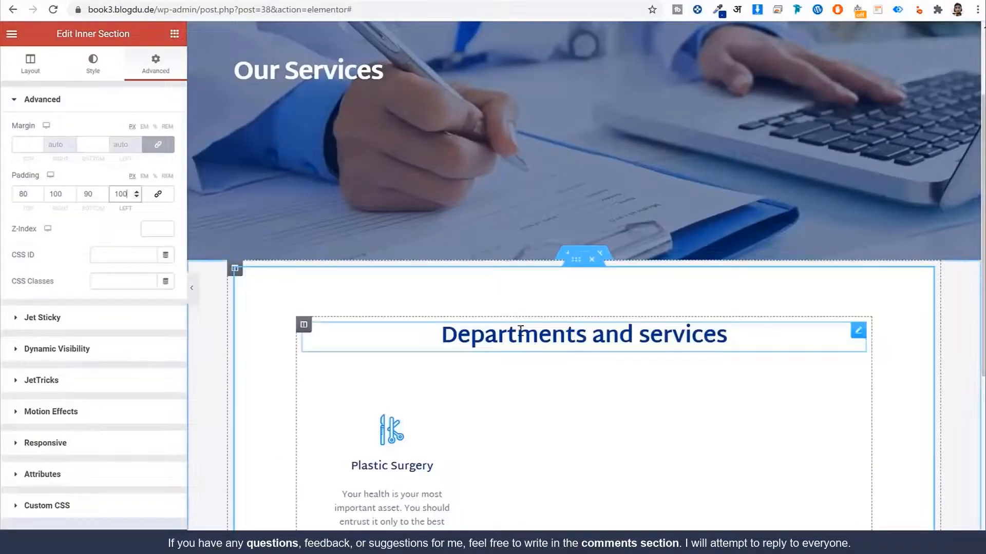
left_click(192, 289)
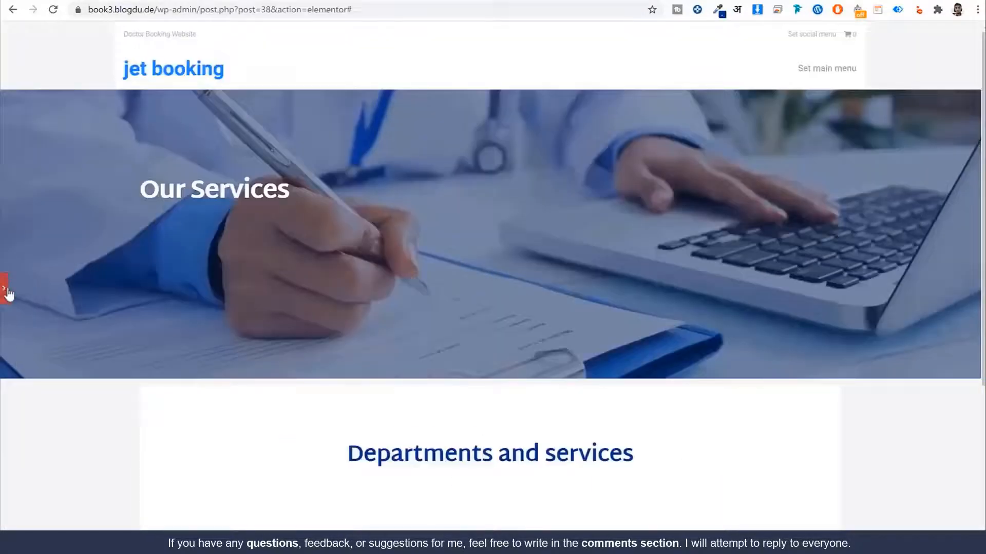
Step: Unlink the inner section's margin and set a -150 top margin to overlap the Our Services banner
left_click(5, 298)
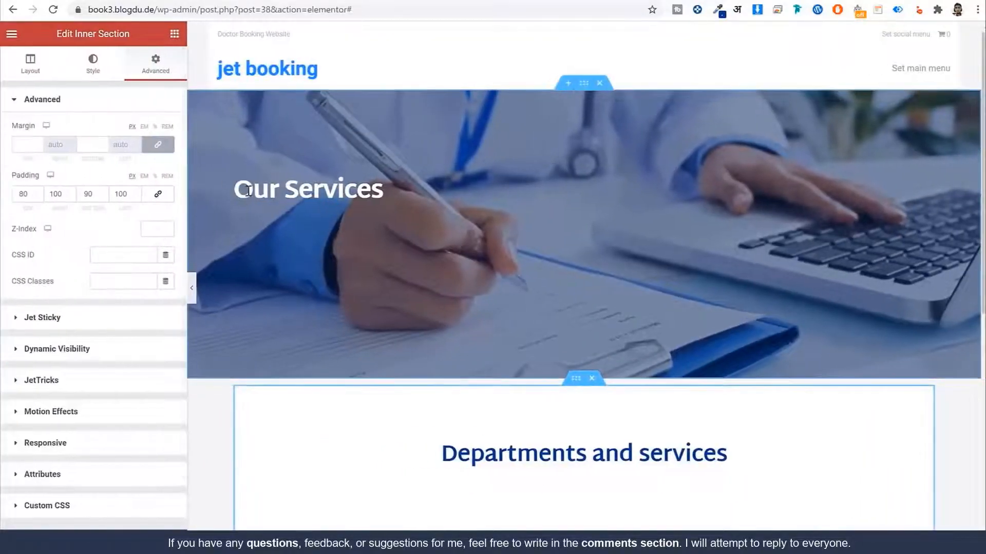
left_click(158, 144)
left_click(23, 144)
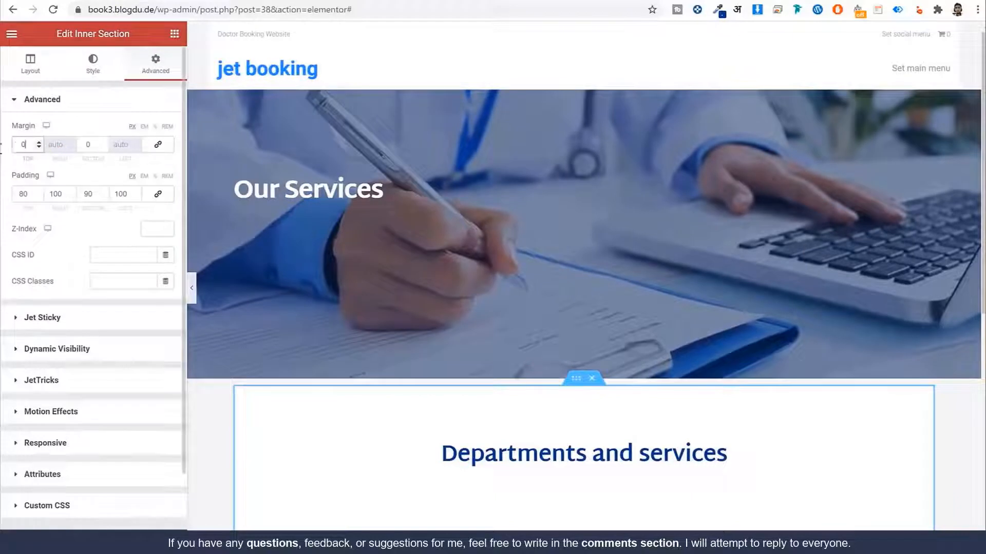
left_click_drag(26, 145, 1, 149)
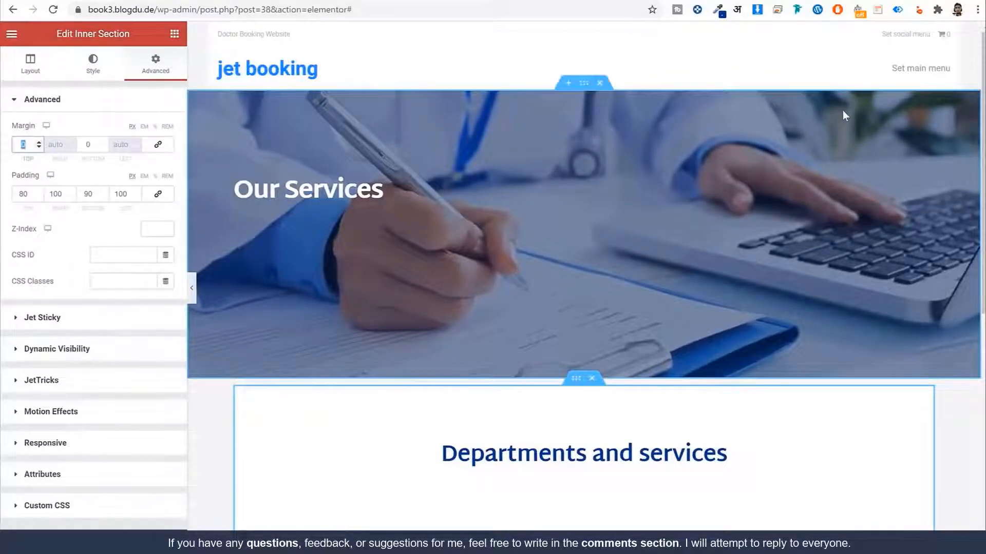
type("150")
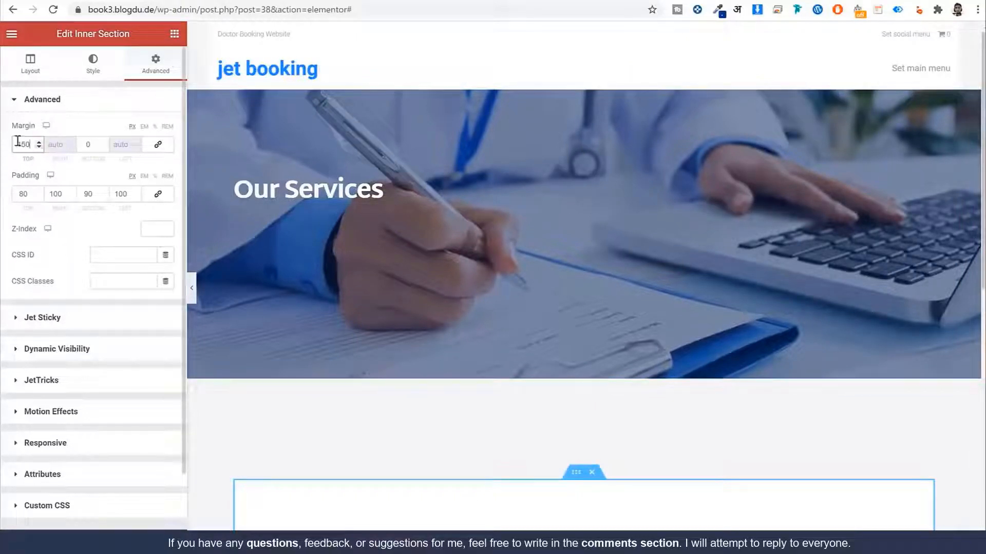
type("-")
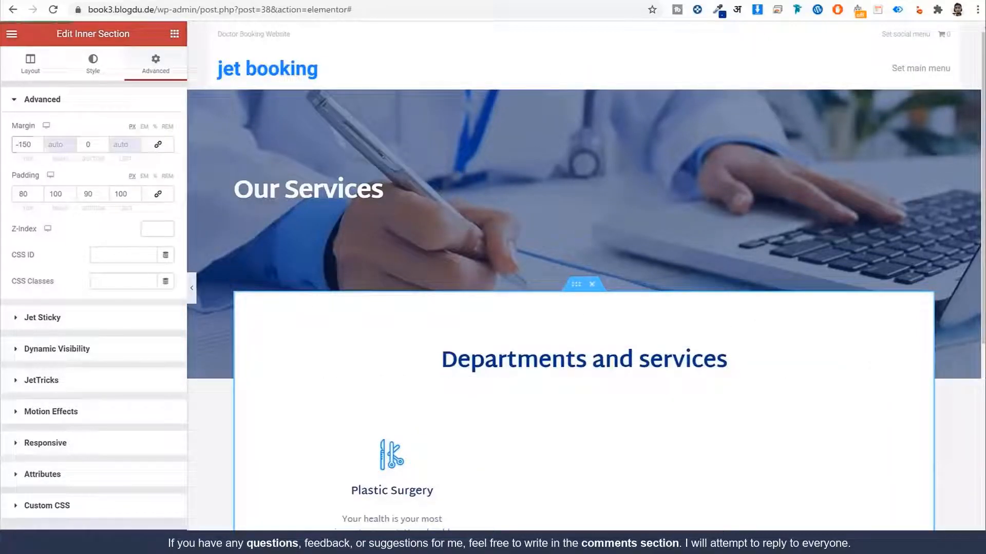
scroll(647, 355, "down", 3)
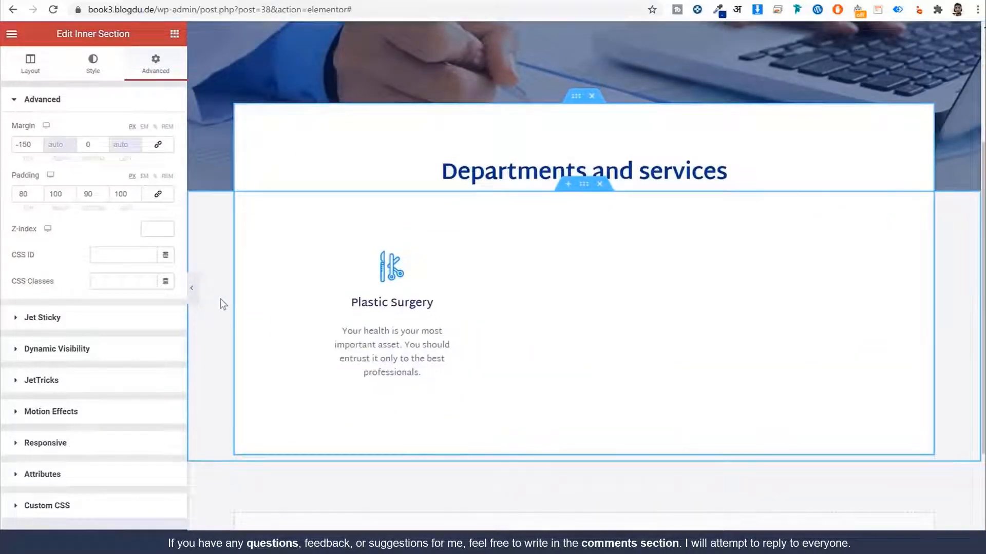
scroll(536, 319, "up", 2)
scroll(536, 319, "up", 1)
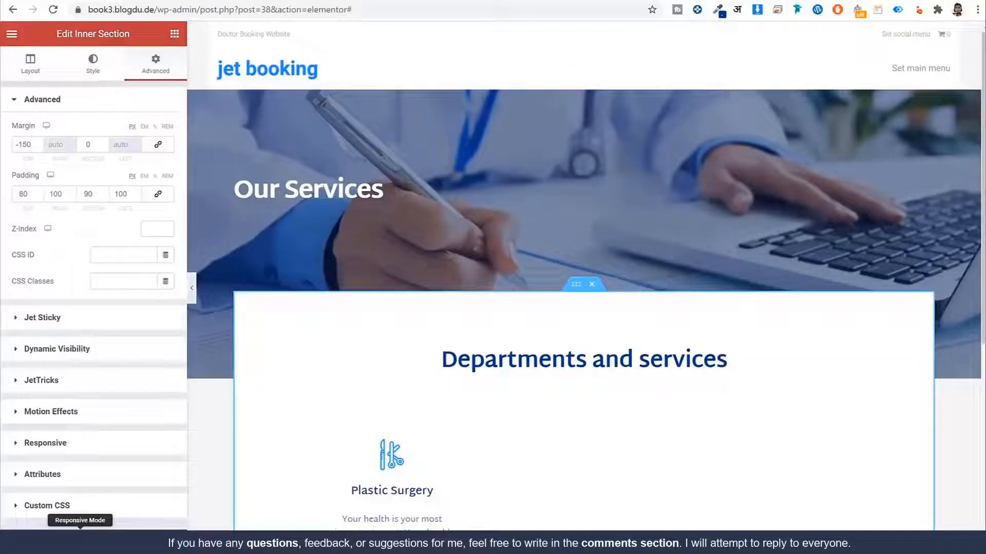
Step: Switch the editor preview to mobile width in Responsive Mode
left_click(80, 534)
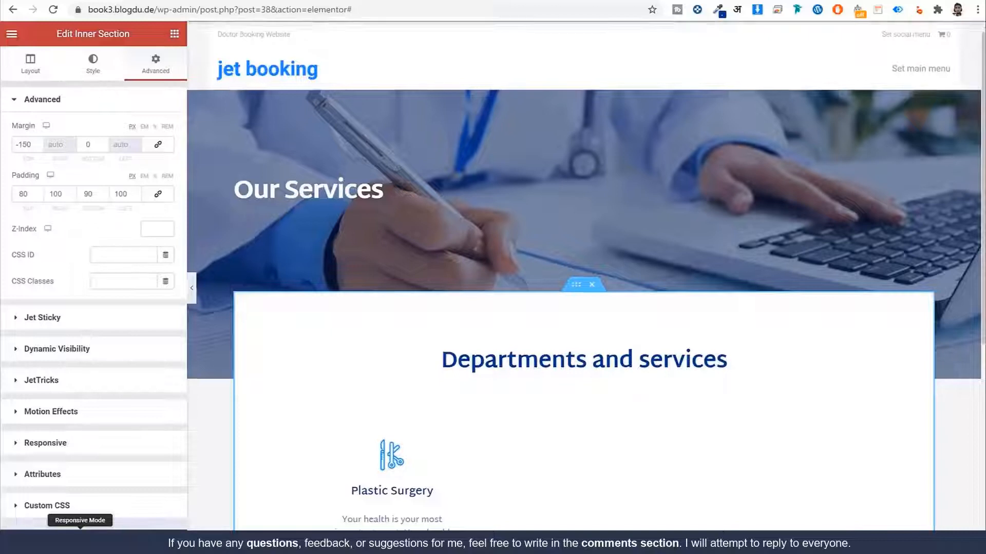
left_click(554, 34)
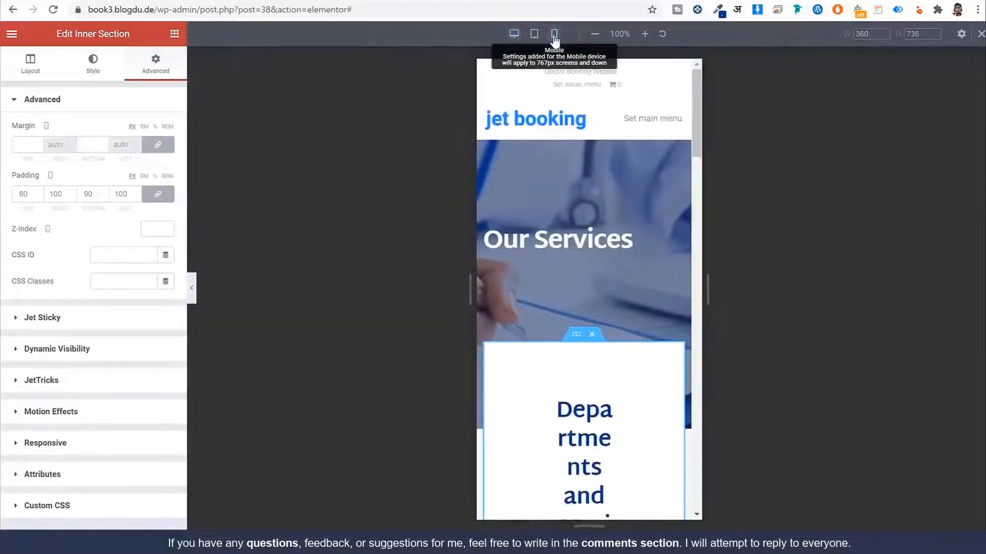
scroll(628, 297, "down", 8)
scroll(631, 314, "down", 15)
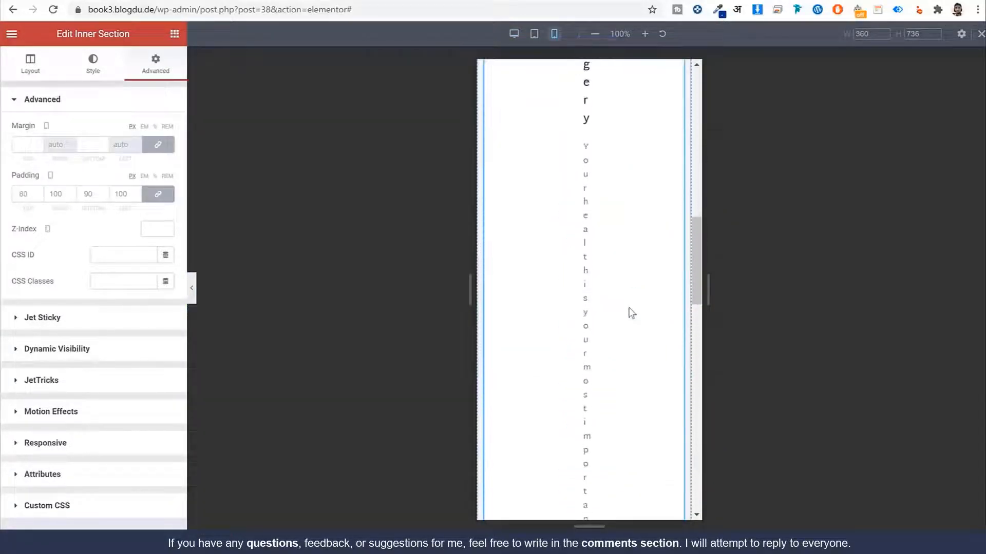
scroll(631, 319, "up", 20)
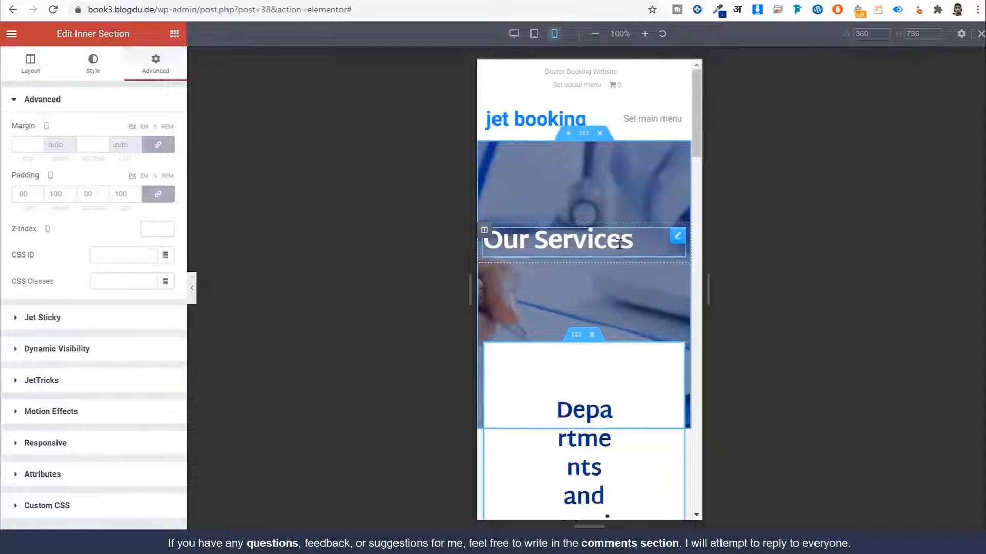
Step: Set the Our Services heading's mobile alignment to Center
left_click(675, 237)
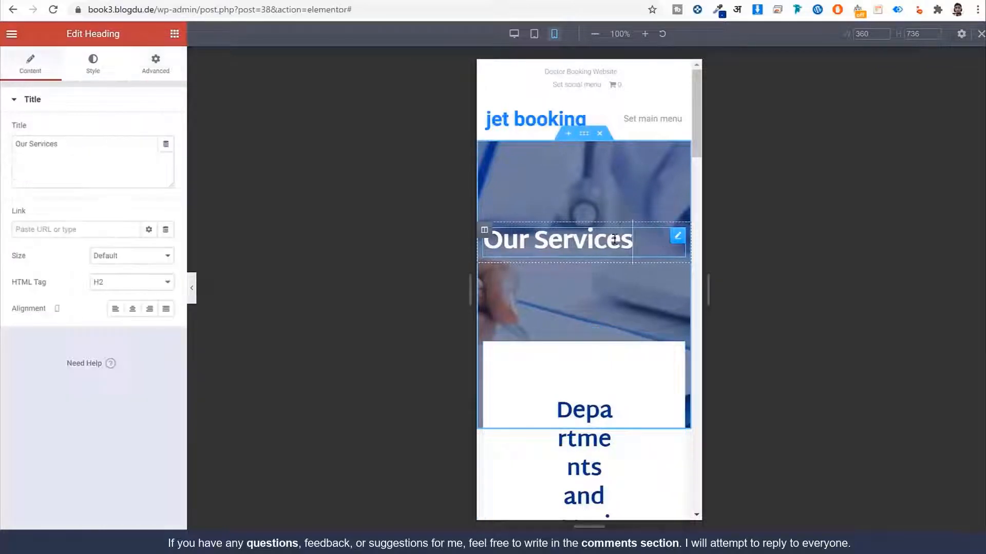
left_click(92, 76)
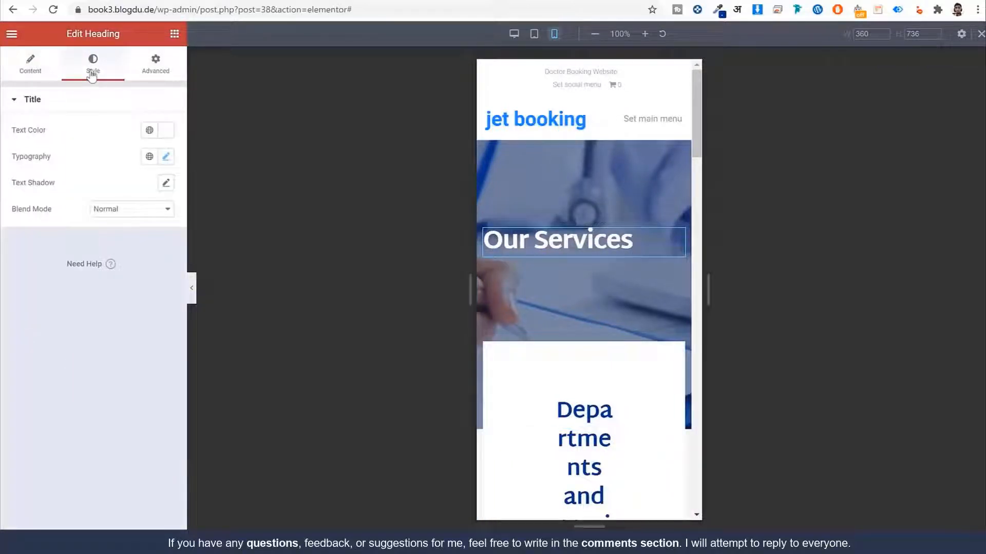
left_click(31, 65)
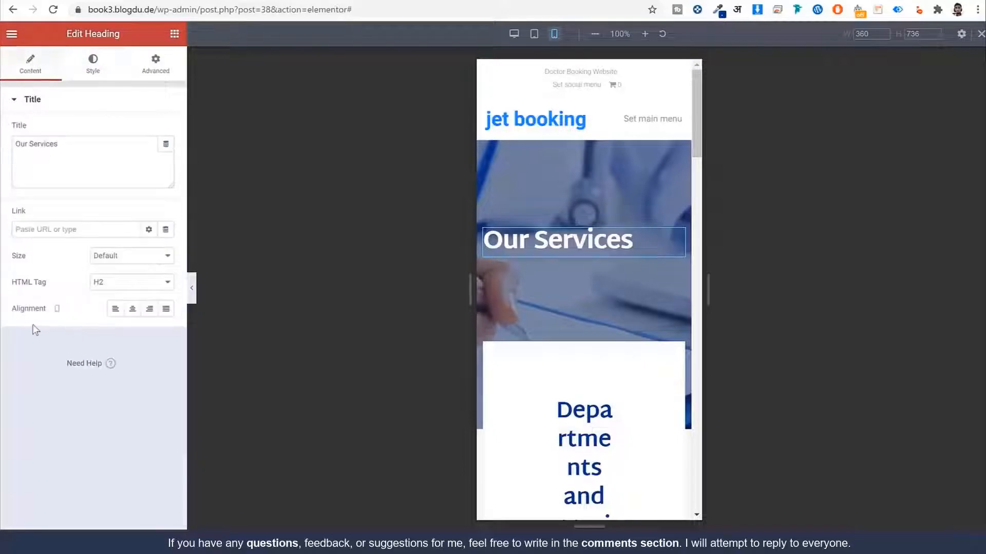
left_click_drag(12, 314, 48, 317)
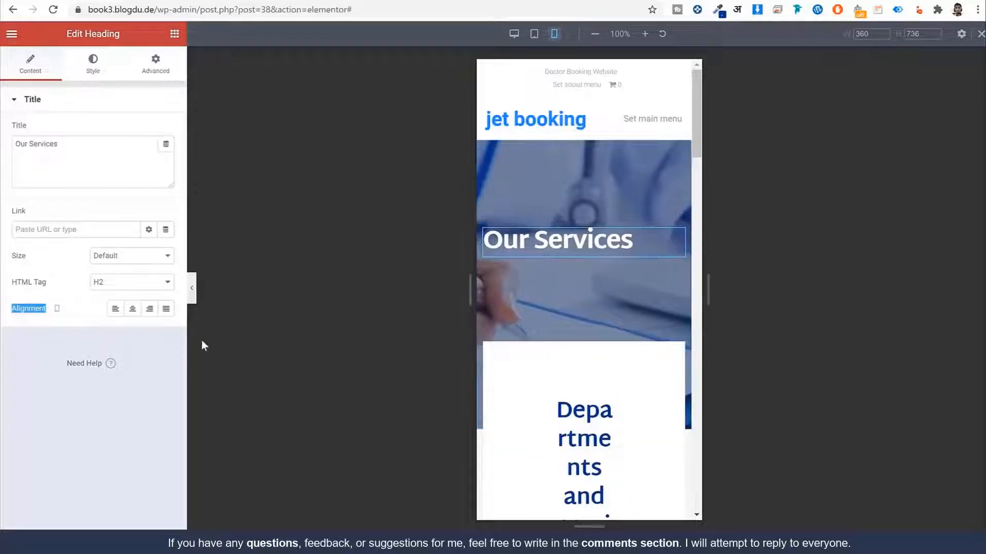
left_click(132, 309)
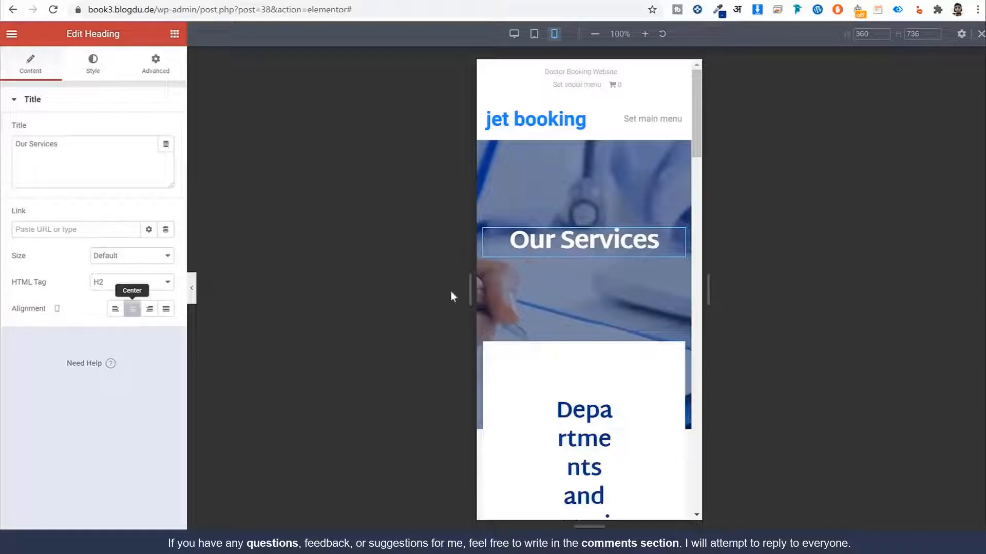
scroll(661, 233, "down", 1)
scroll(661, 232, "down", 4)
left_click(587, 226)
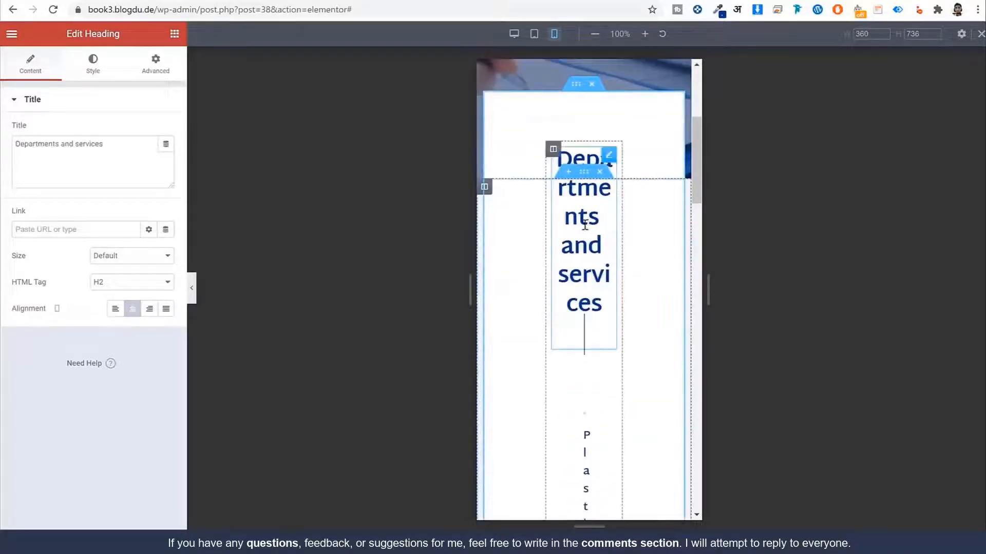
scroll(616, 226, "up", 2)
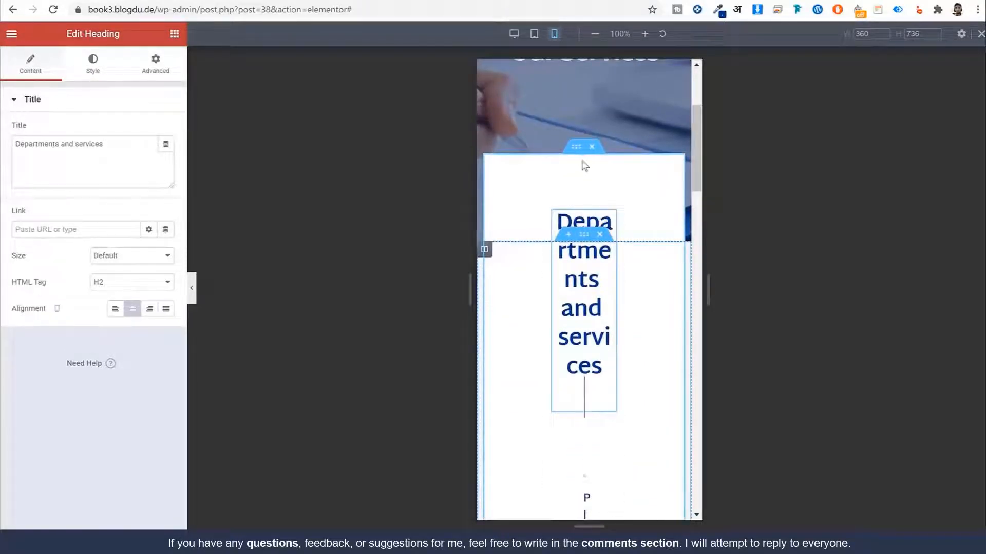
Step: Set the Departments and services inner section's mobile padding to 0 on all sides
left_click(581, 236)
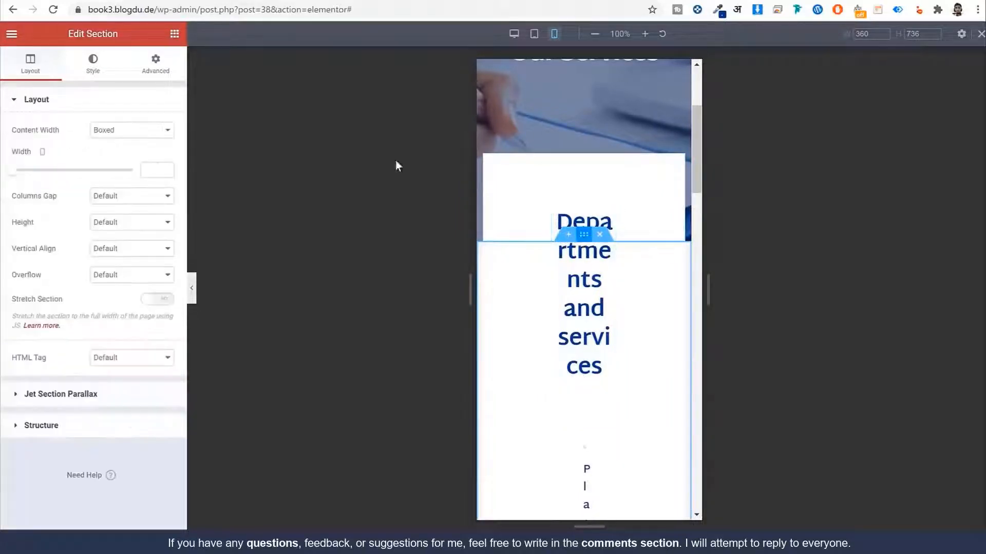
left_click(155, 65)
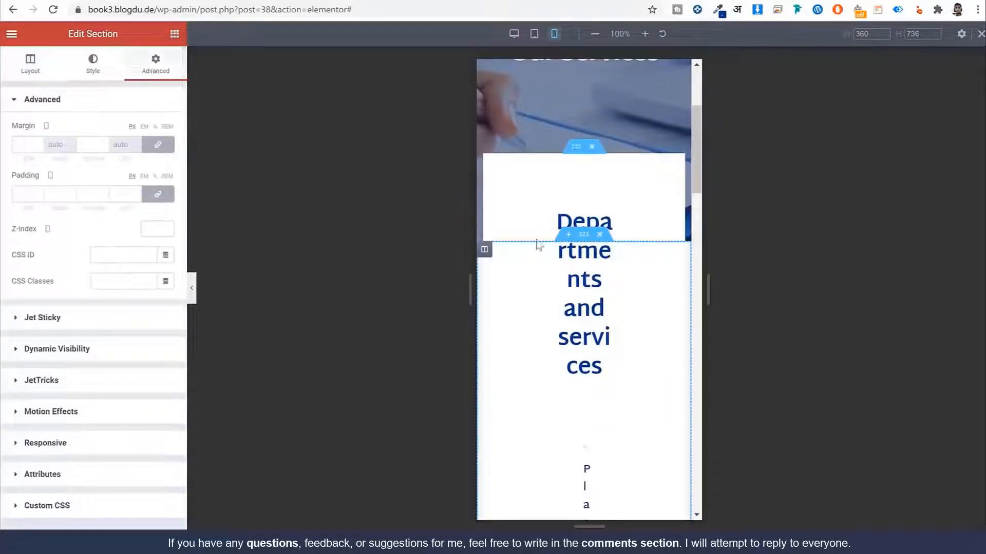
left_click(576, 149)
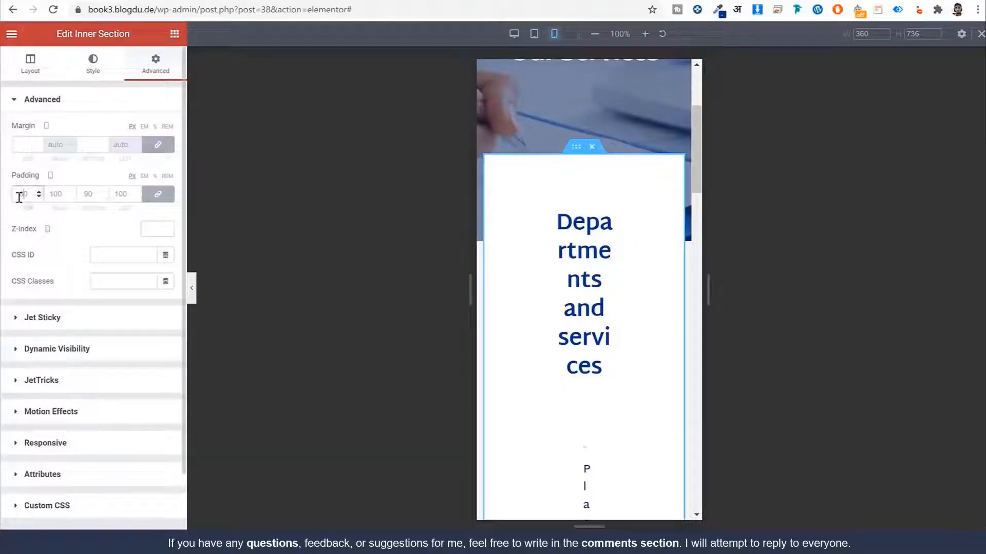
type("0")
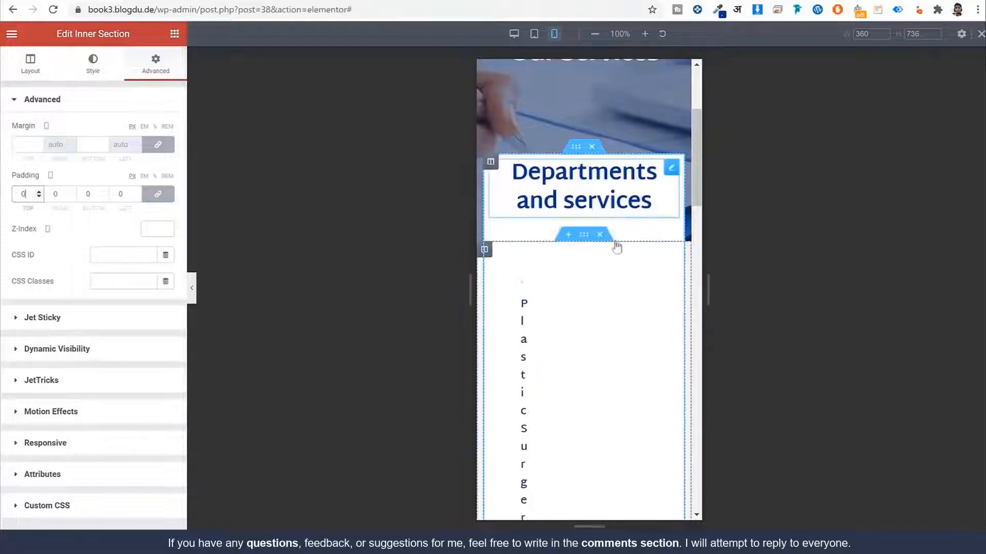
scroll(629, 231, "down", 1)
scroll(663, 232, "up", 5)
scroll(616, 262, "down", 6)
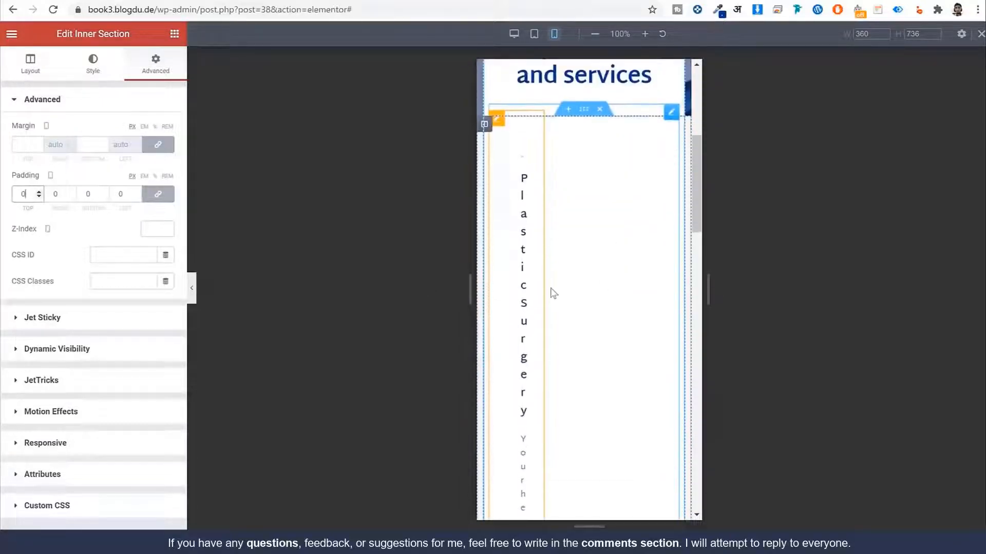
left_click(537, 275)
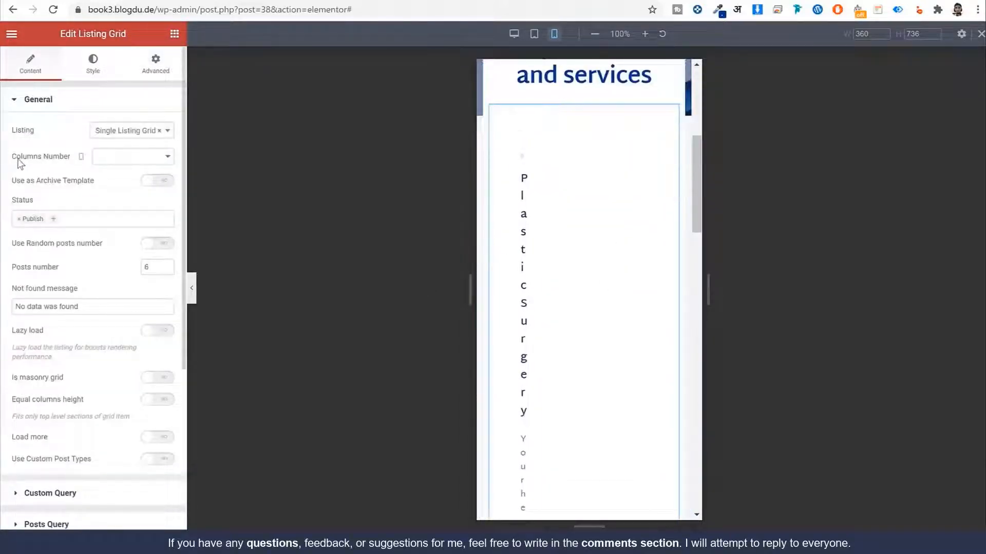
Step: Set the Listing Grid's mobile Columns Number to 1
left_click_drag(18, 160, 64, 158)
left_click(115, 161)
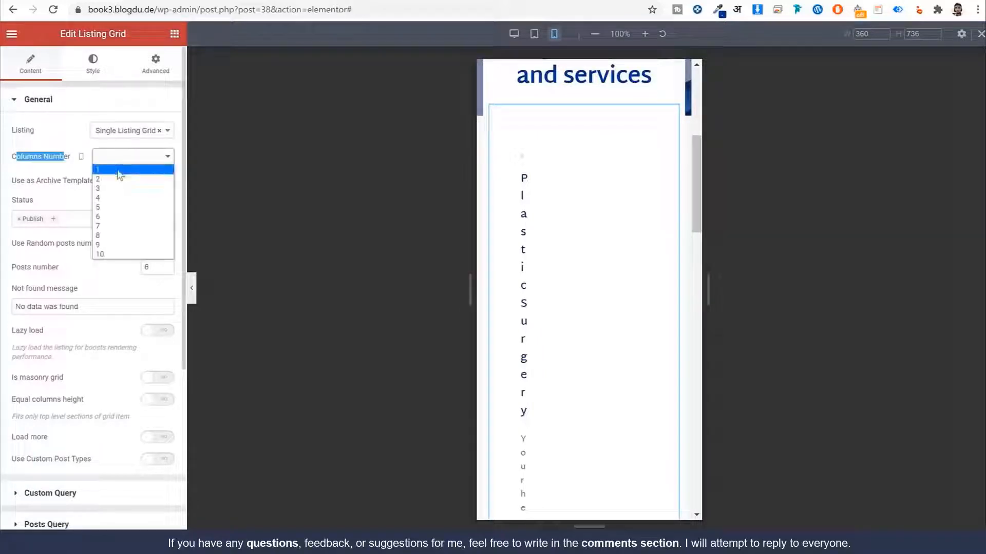
left_click(118, 170)
scroll(611, 236, "up", 2)
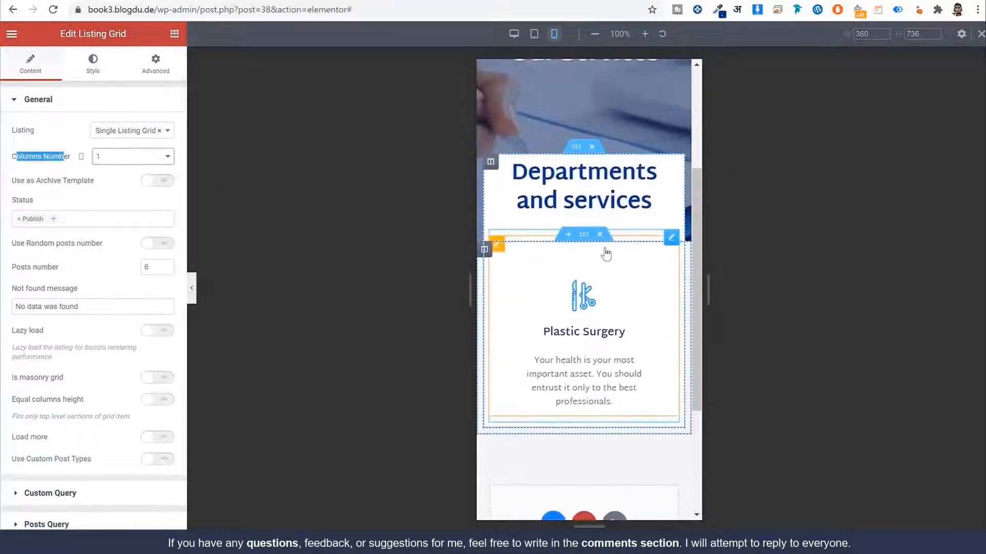
left_click(89, 183)
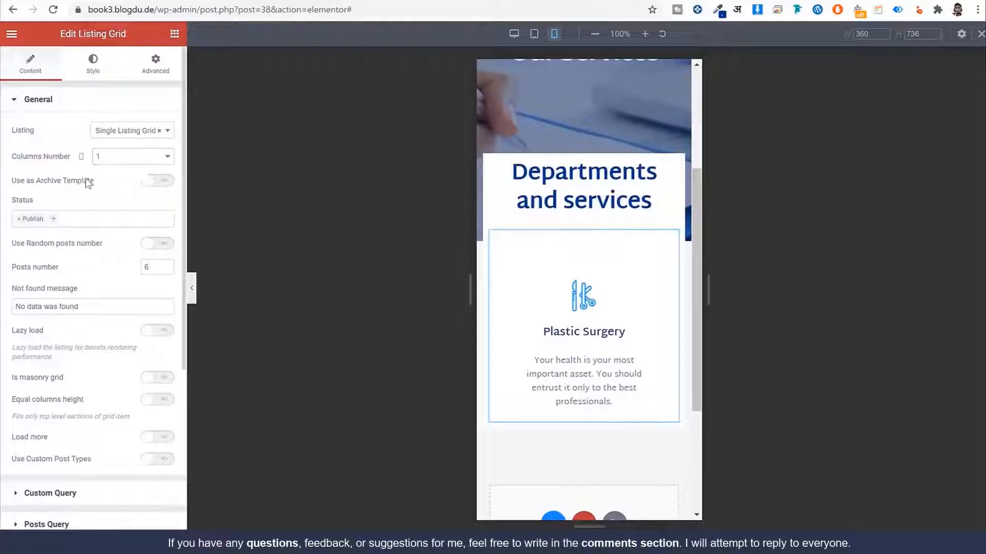
left_click(159, 183)
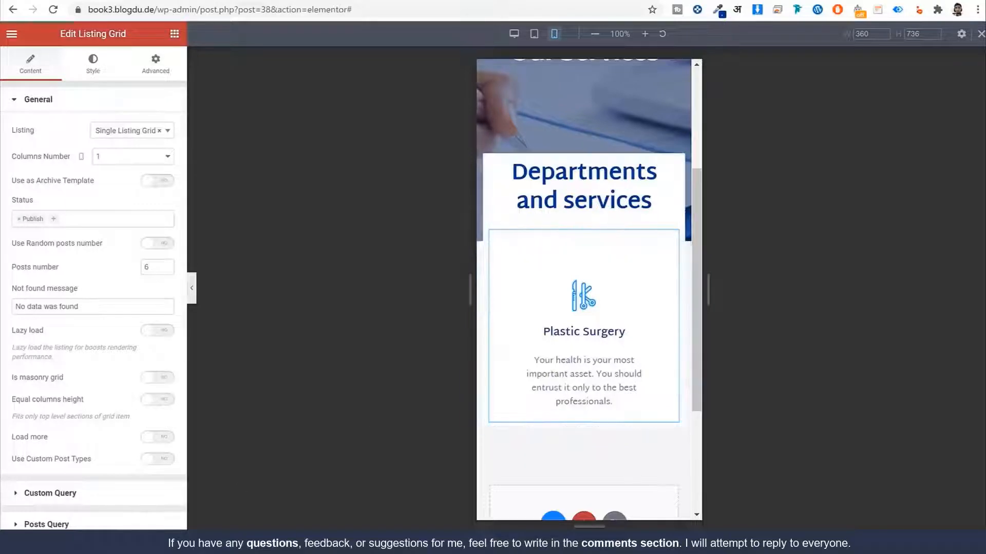
scroll(652, 249, "up", 4)
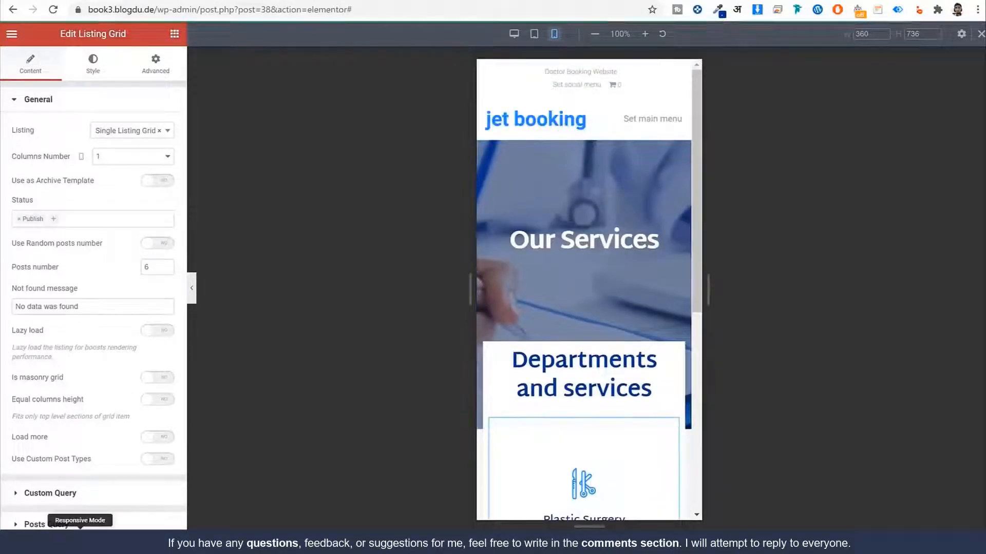
Step: Check the service listing layout in both desktop and mobile previews
left_click(80, 541)
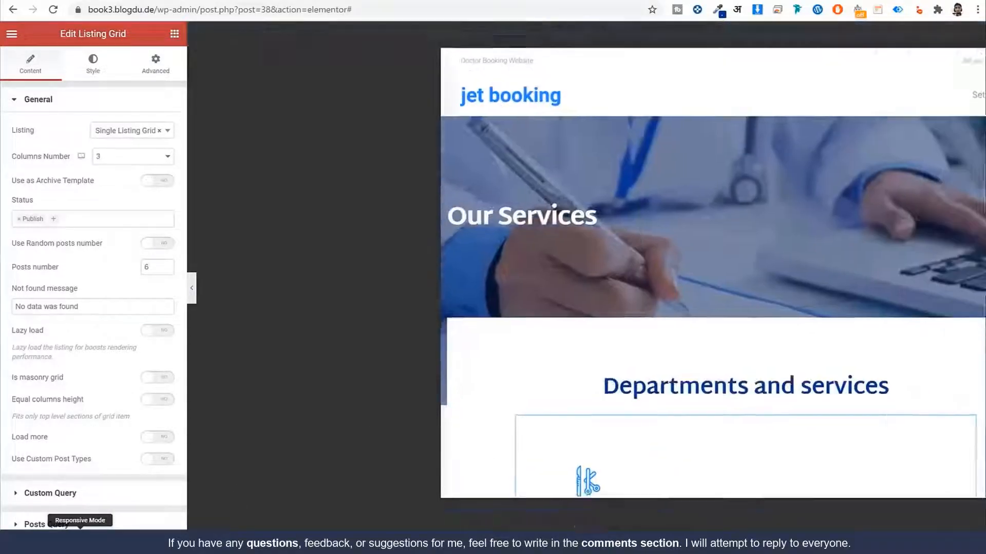
scroll(414, 332, "down", 3)
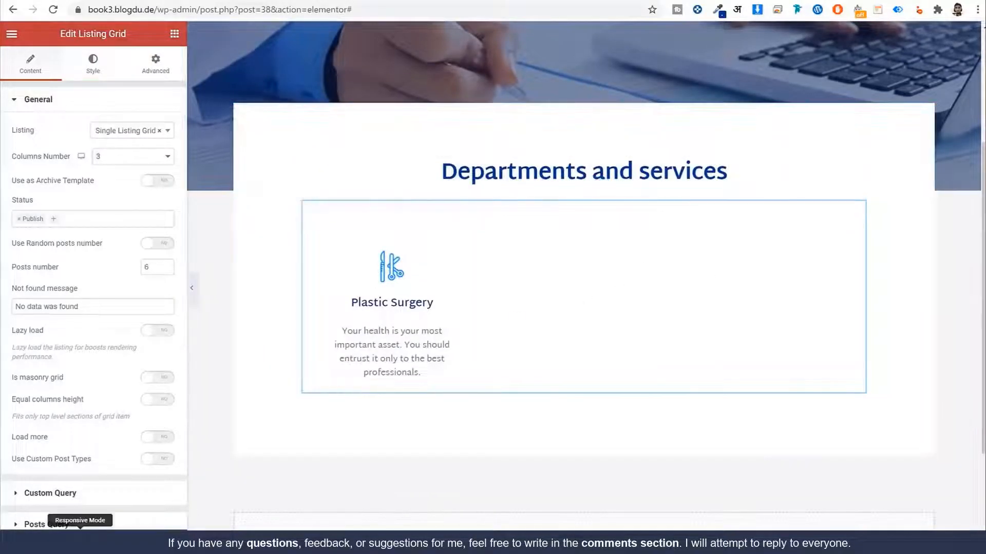
left_click(80, 541)
left_click(554, 33)
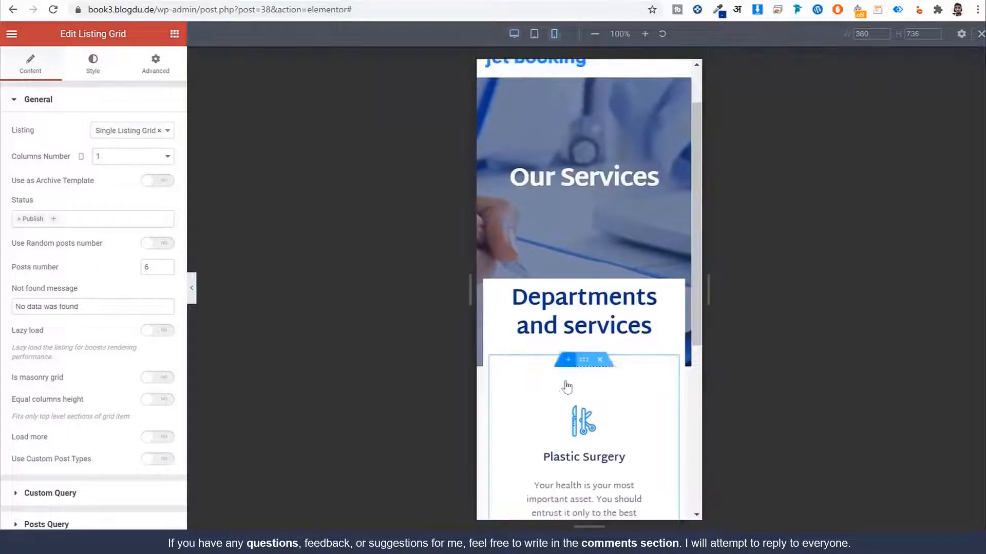
scroll(601, 421, "up", 6)
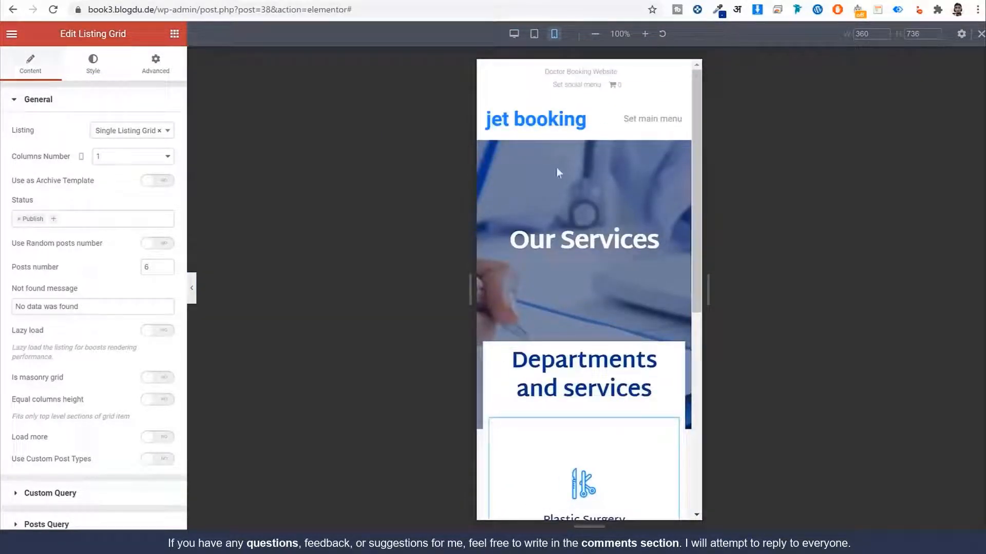
left_click(80, 542)
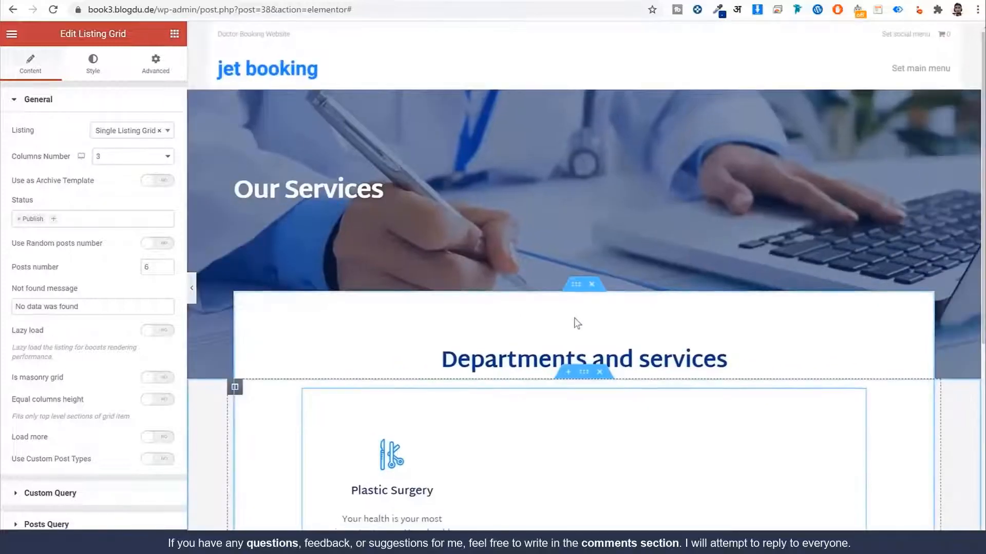
scroll(598, 321, "down", 5)
scroll(623, 288, "down", 2)
scroll(611, 308, "up", 5)
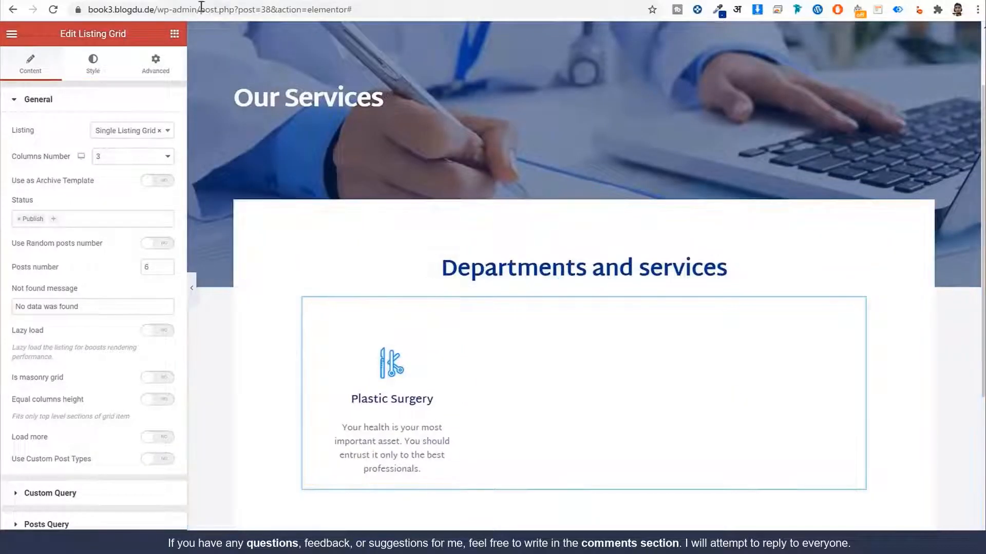
Step: Exit Elementor to the WordPress dashboard from the main menu
left_click(160, 13)
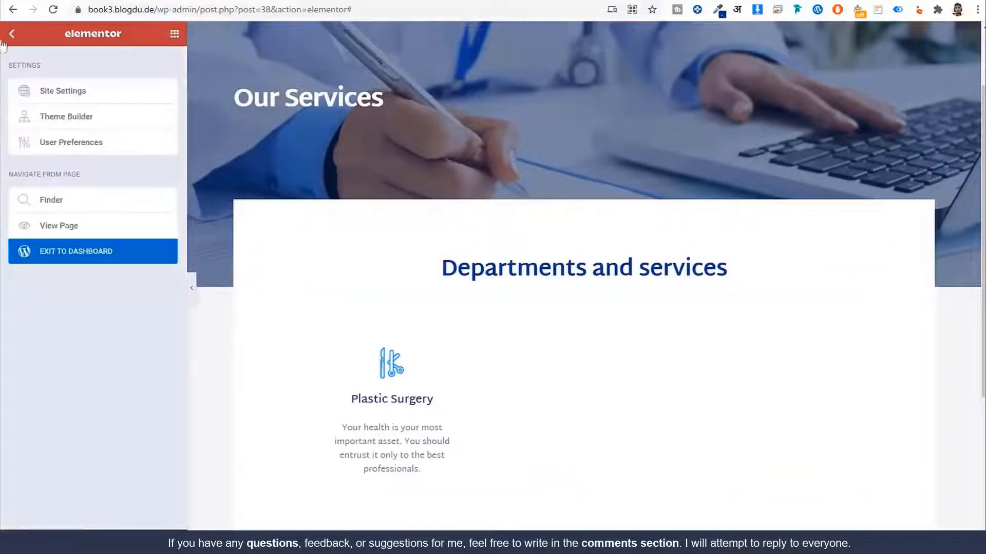
left_click(11, 34)
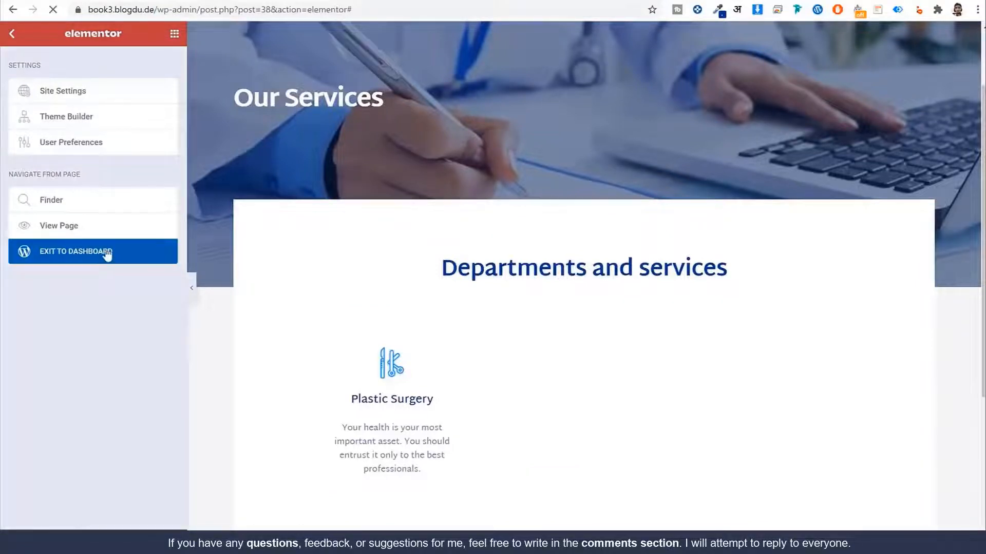
left_click(108, 252)
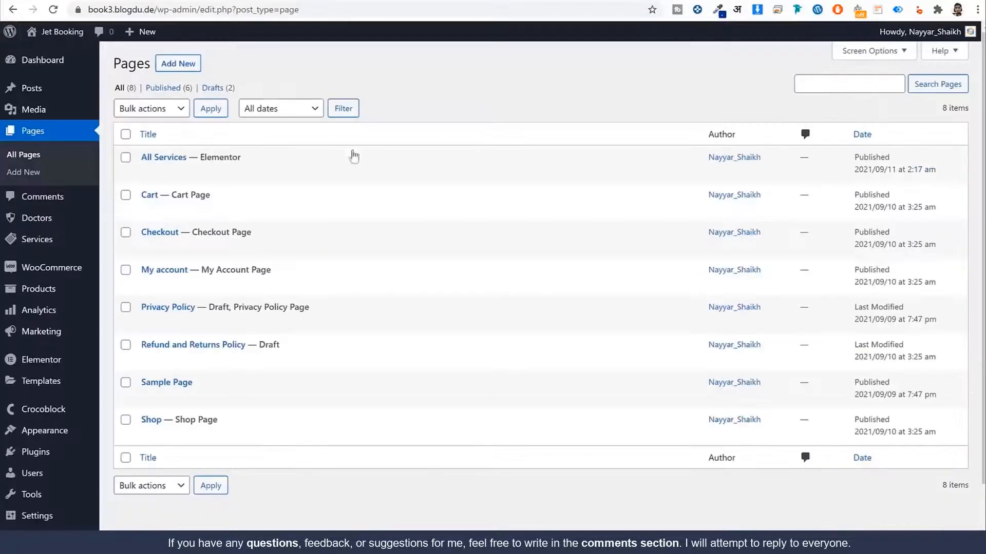
Step: Open the published All Services page from its View link in Pages
mouse_move(154, 158)
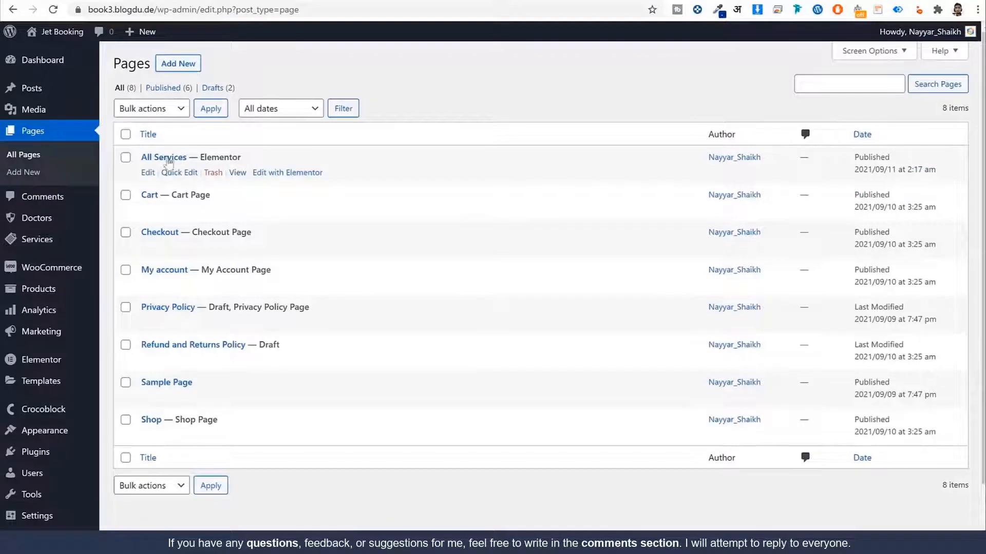
right_click(236, 174)
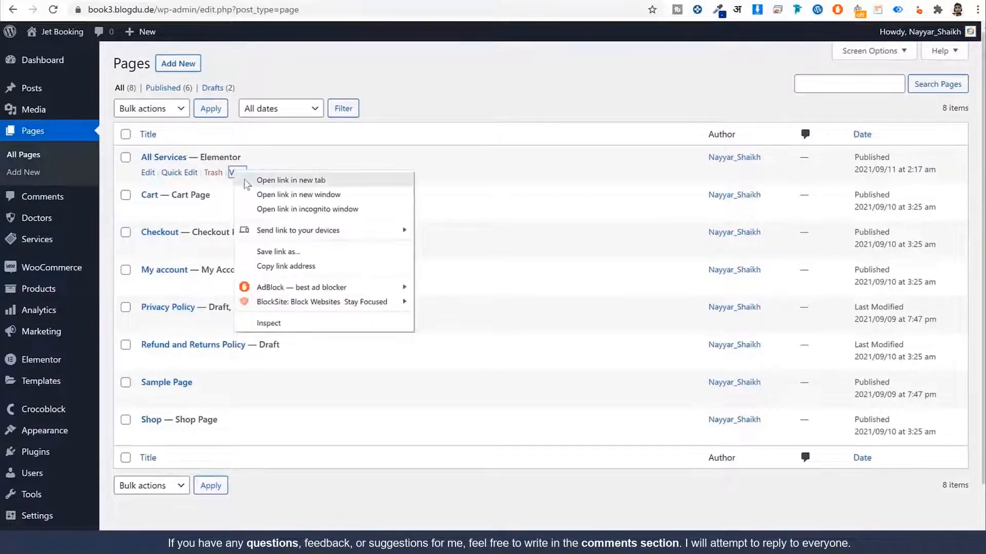
left_click(288, 180)
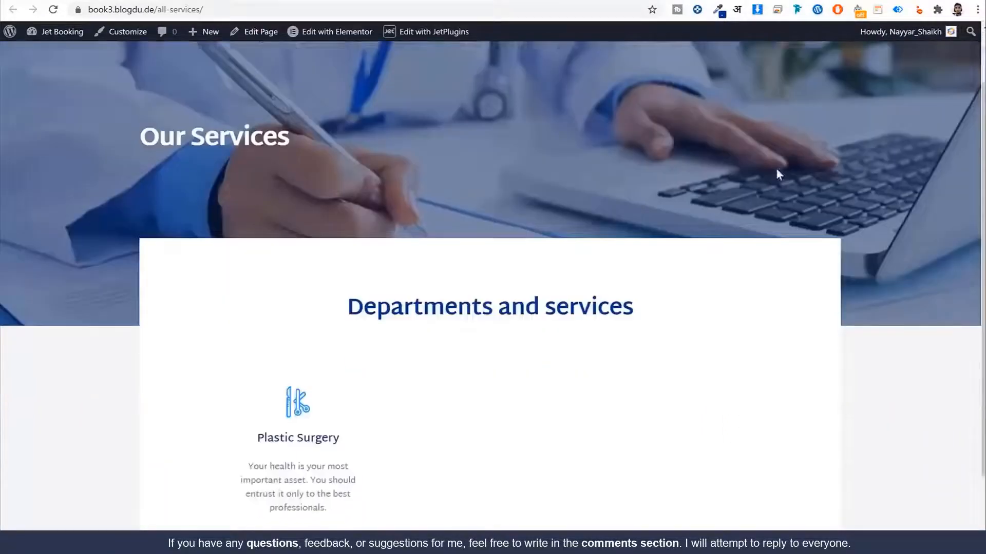
scroll(775, 167, "down", 2)
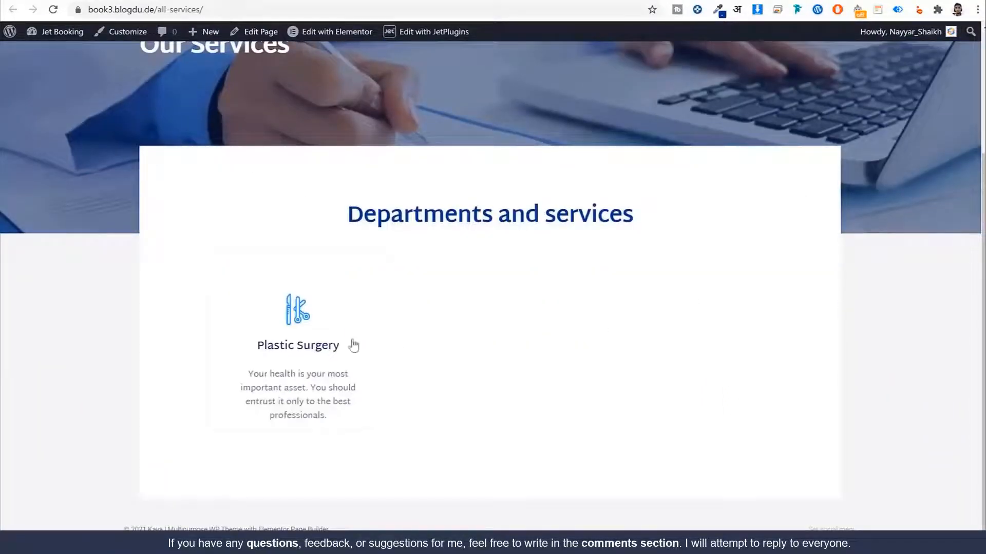
Step: Open the Plastic Surgery single service page from its card on All Services
left_click(283, 351)
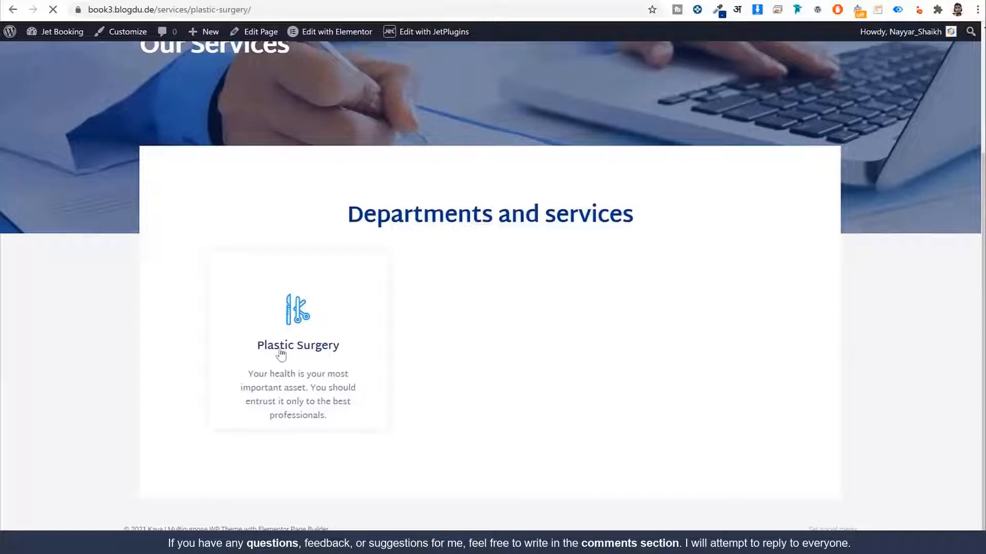
scroll(640, 249, "down", 4)
scroll(636, 248, "up", 4)
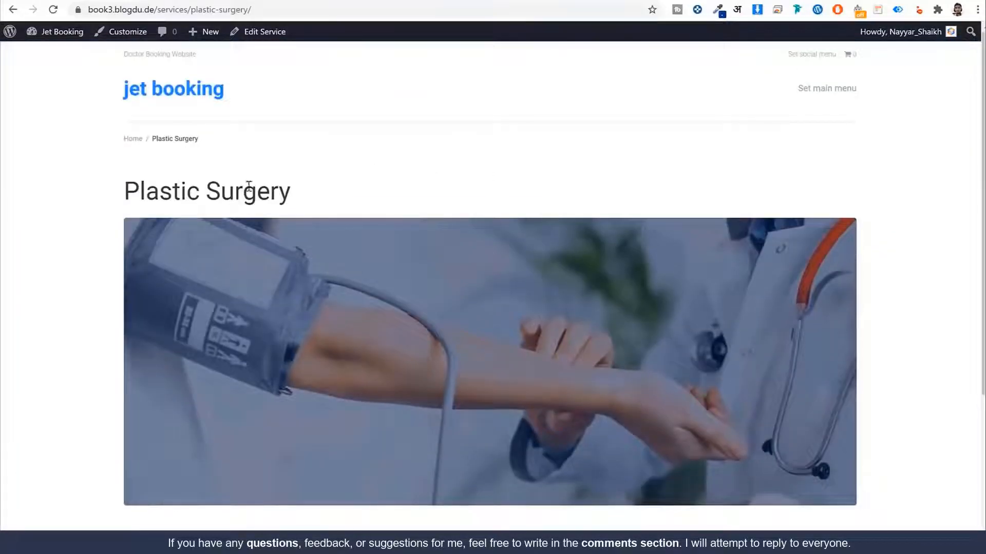
key("alt+Left")
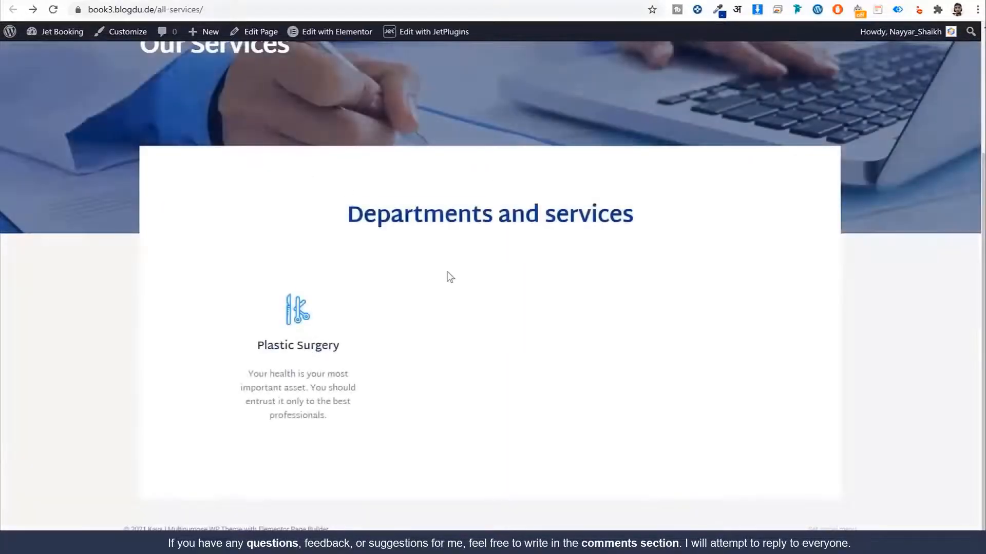
left_click(292, 346)
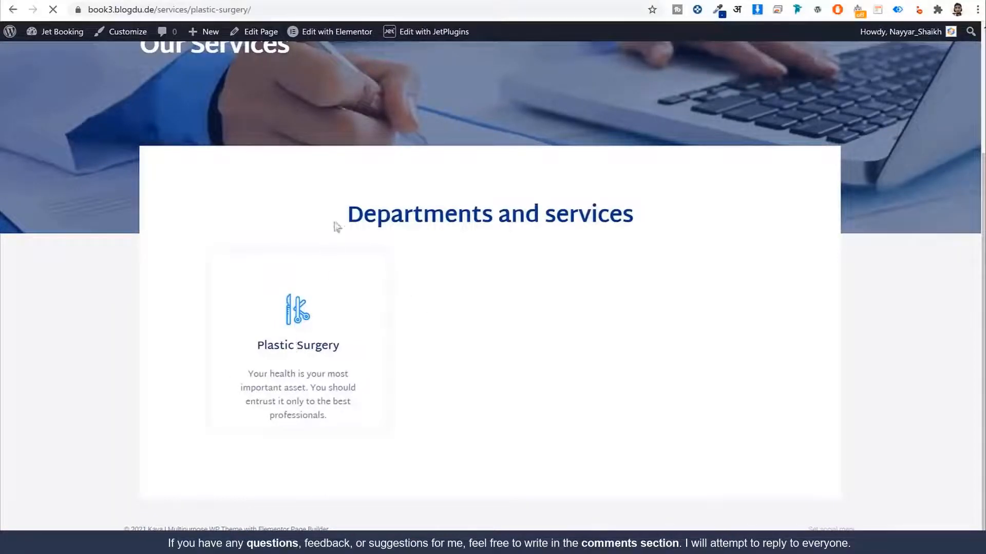
scroll(533, 263, "down", 4)
scroll(533, 263, "up", 4)
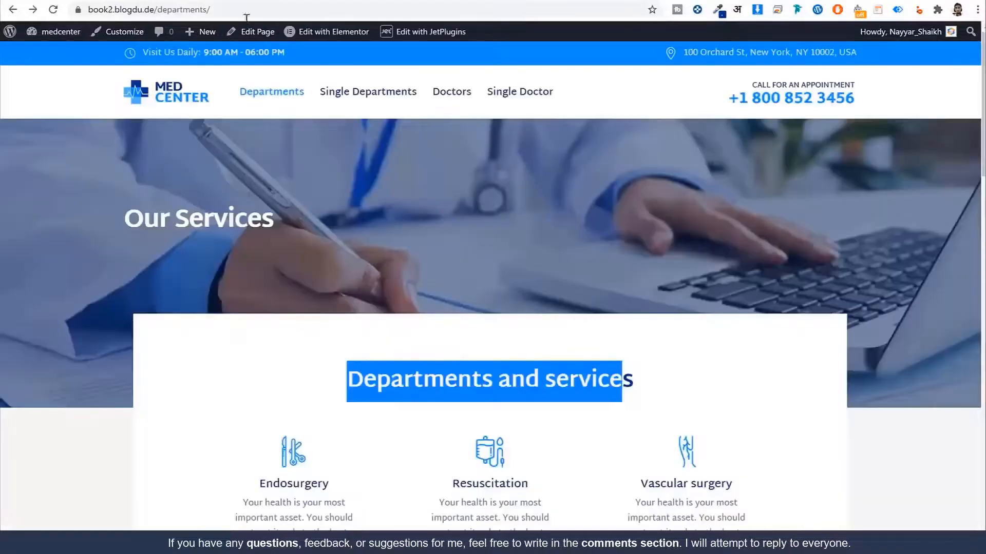
Step: Review the reference site's Endosurgery department page and its title
left_click(805, 300)
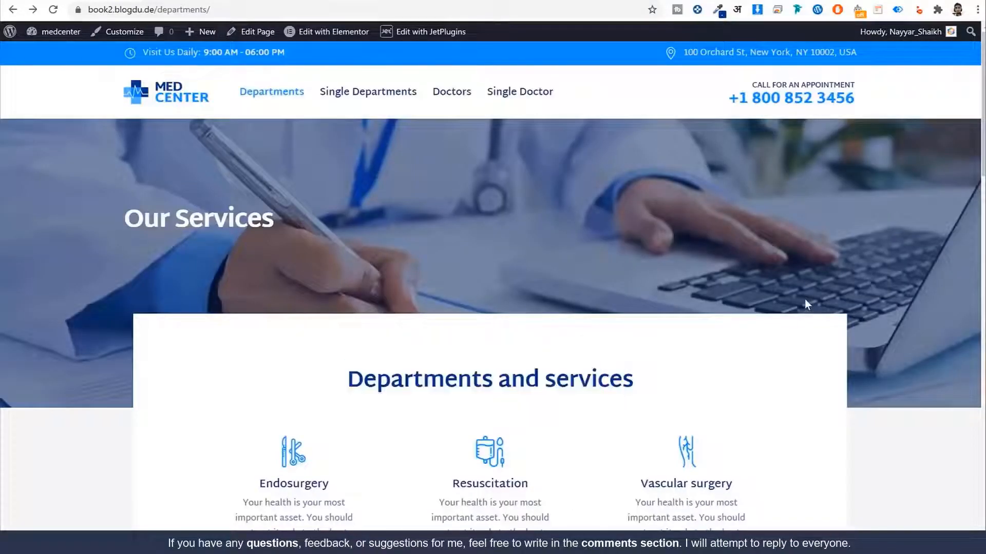
scroll(805, 300, "down", 7)
scroll(805, 300, "up", 6)
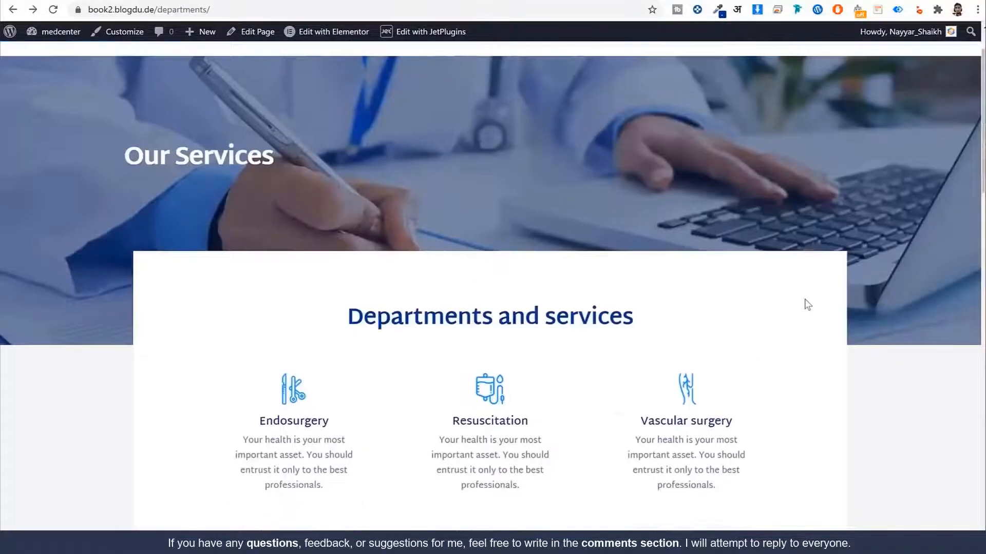
scroll(806, 304, "up", 2)
scroll(804, 300, "down", 3)
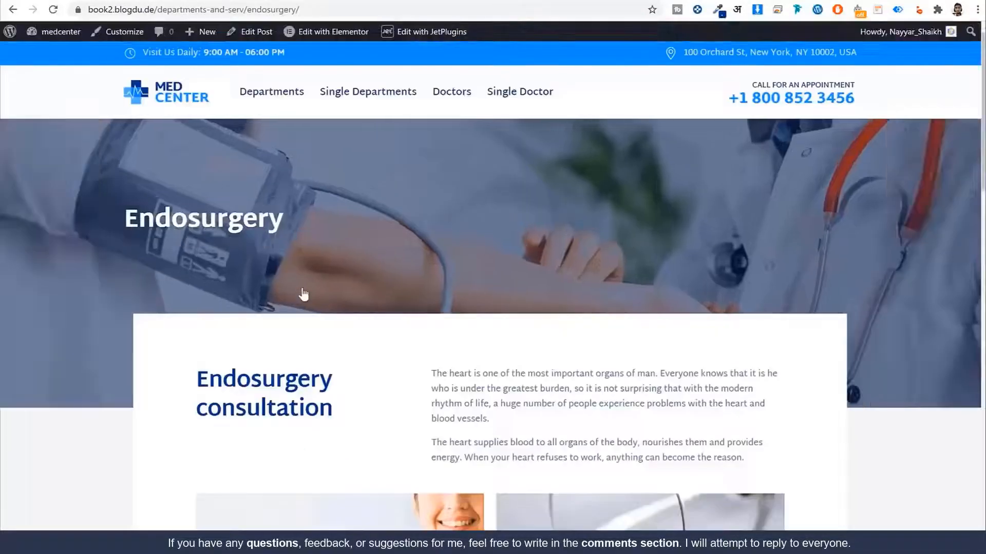
double_click(199, 223)
left_click(326, 231)
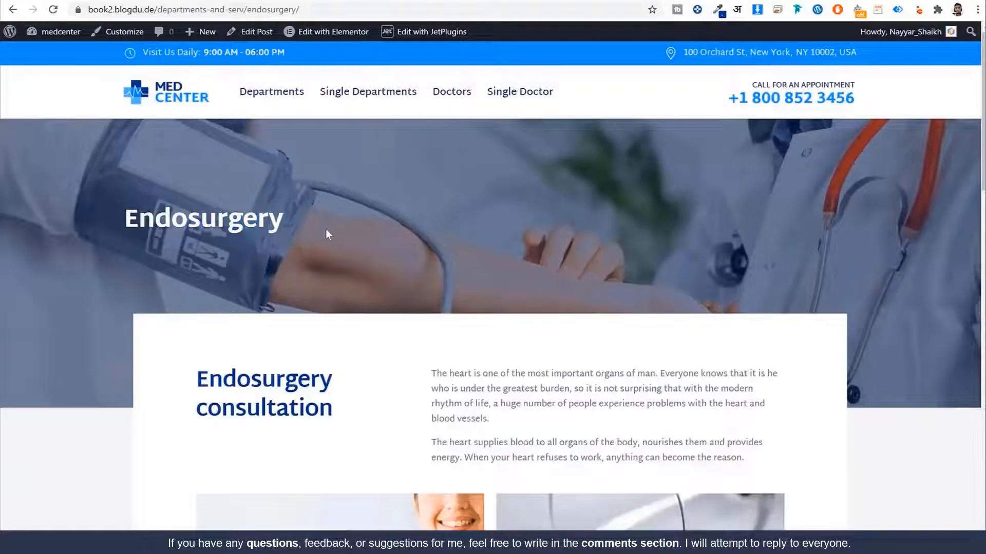
scroll(902, 235, "down", 2)
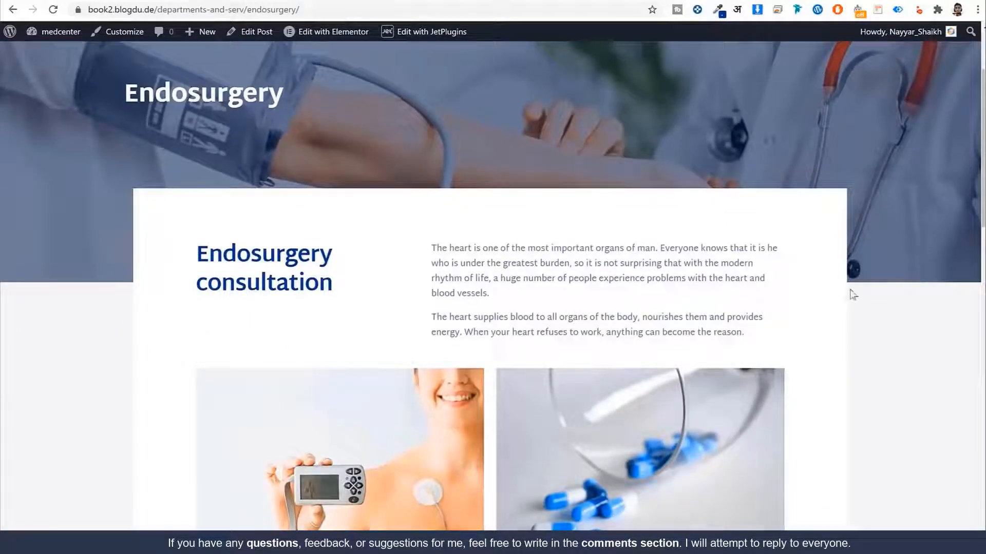
scroll(280, 319, "down", 6)
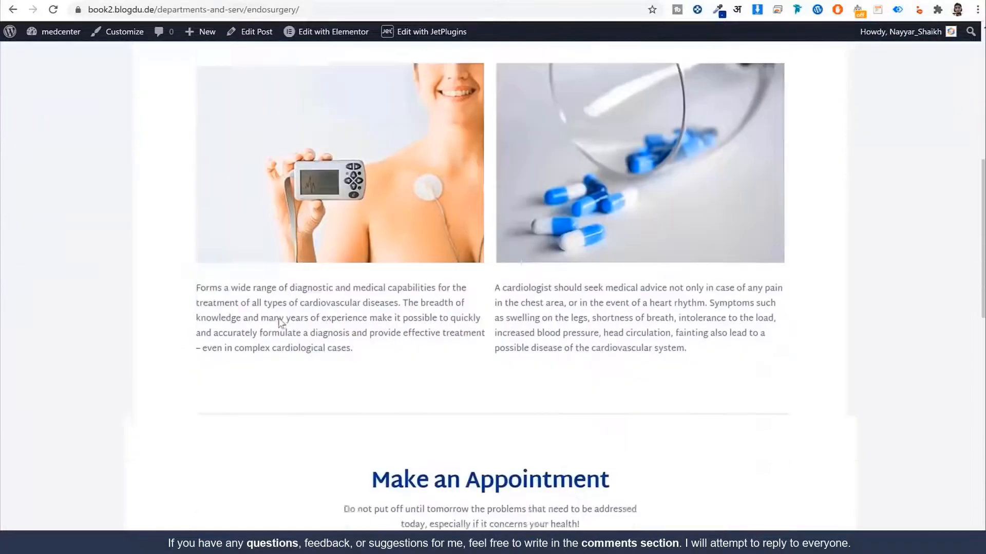
scroll(290, 334, "up", 6)
scroll(293, 320, "up", 2)
Step: Return to the Departments overview with its Our Services banner and open the Plastic Surgery page
key("alt+Left")
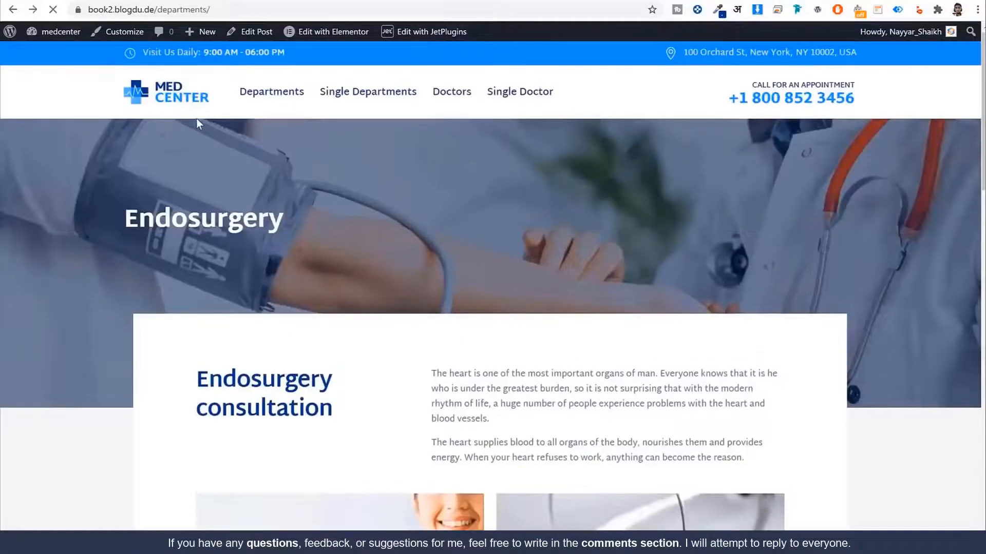
scroll(454, 313, "up", 4)
left_click_drag(100, 221, 285, 226)
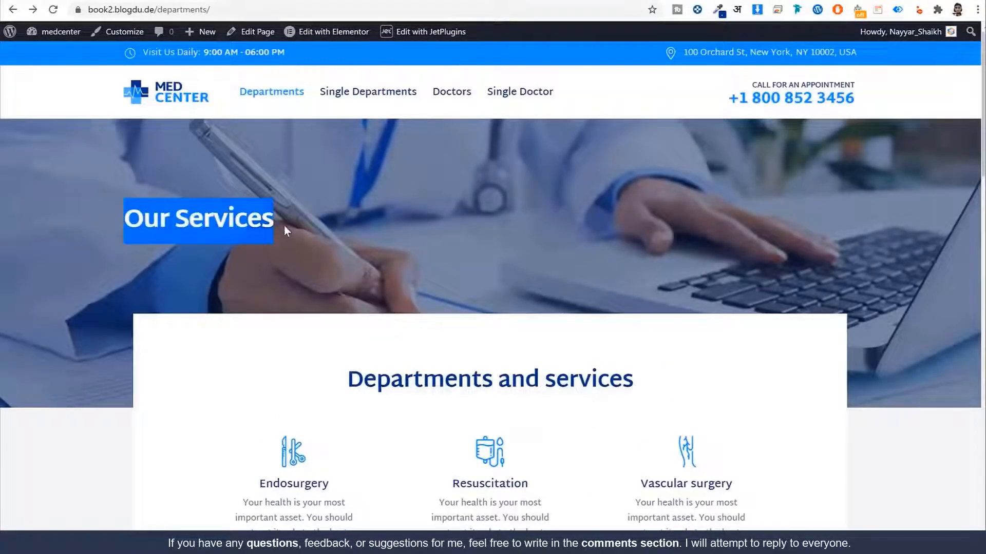
left_click(285, 226)
scroll(914, 206, "down", 5)
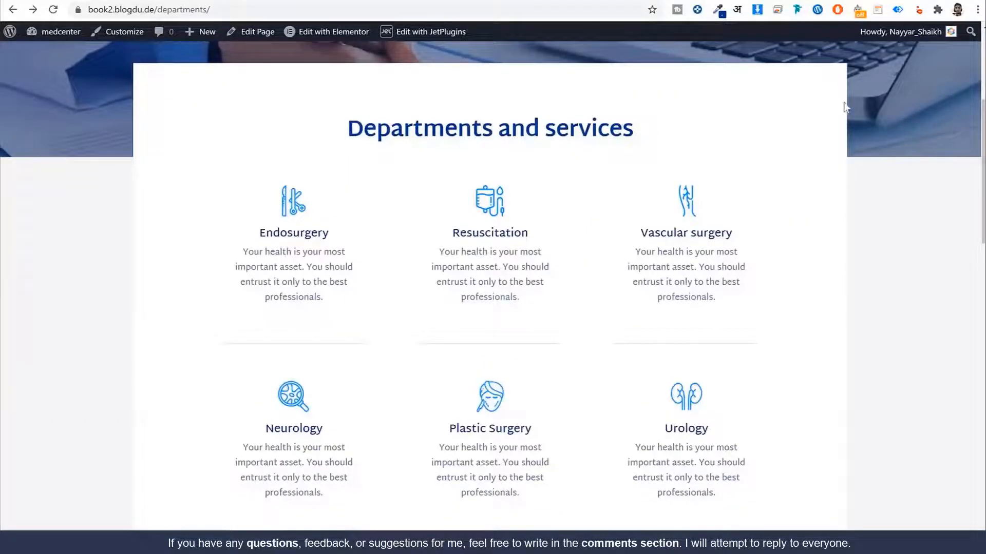
scroll(537, 282, "up", 5)
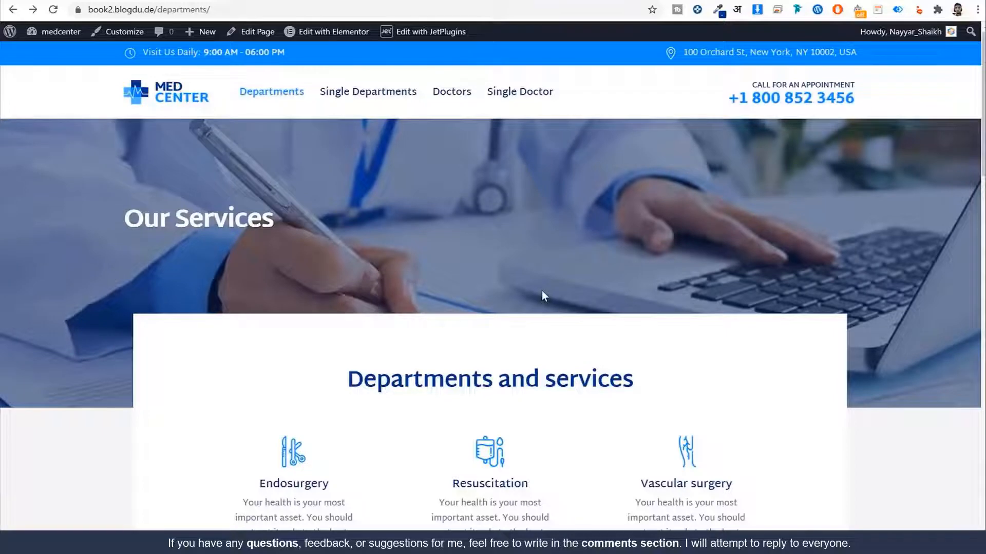
scroll(534, 340, "down", 3)
scroll(534, 340, "up", 2)
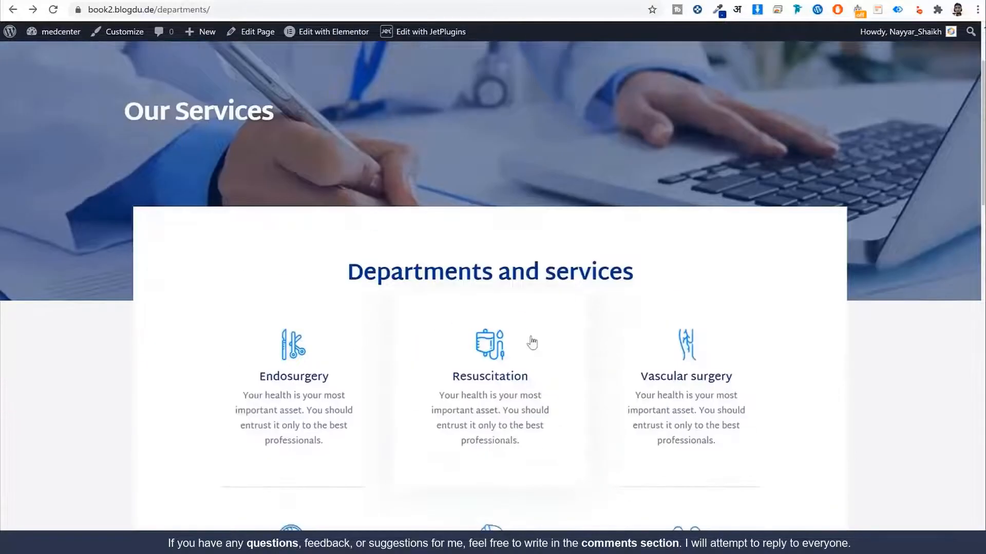
scroll(534, 340, "down", 6)
left_click(498, 340)
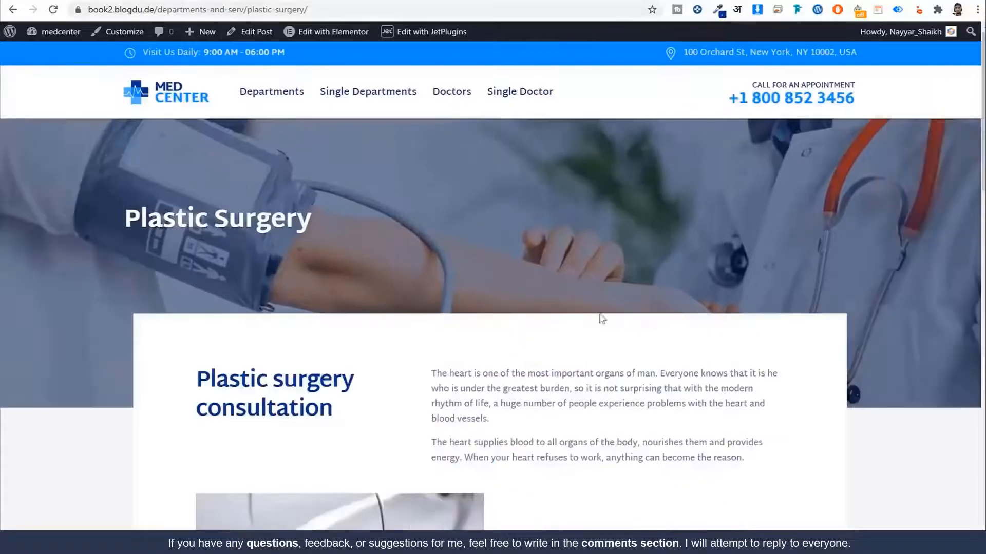
scroll(602, 318, "down", 3)
scroll(577, 344, "up", 3)
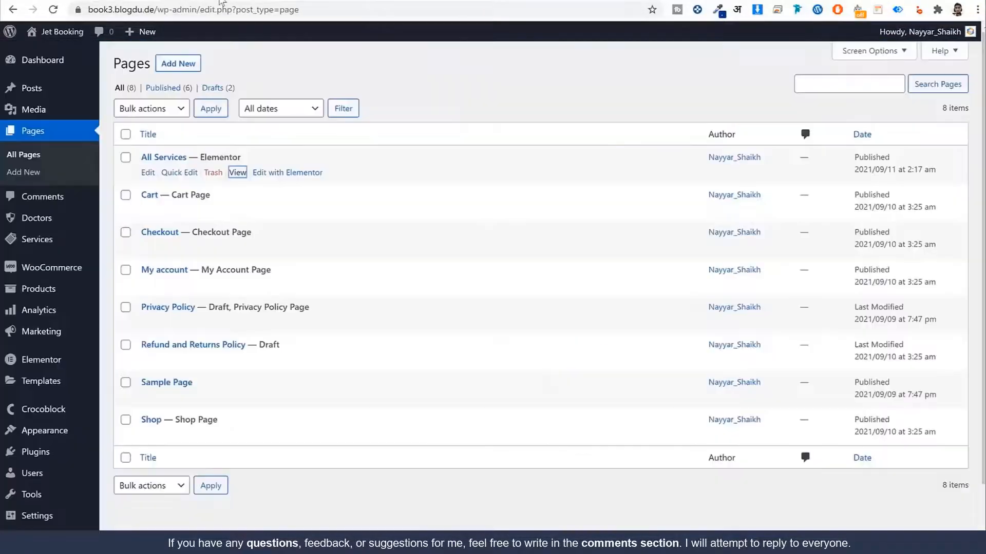
Step: Open All Services in Elementor and save it as the 'Services Archive' library template
left_click(302, 175)
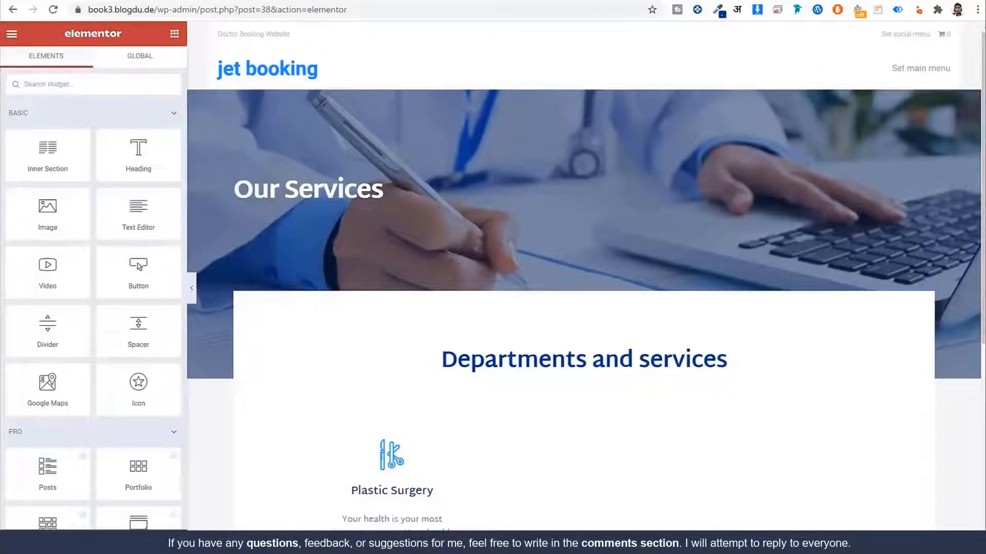
left_click(173, 538)
left_click(94, 511)
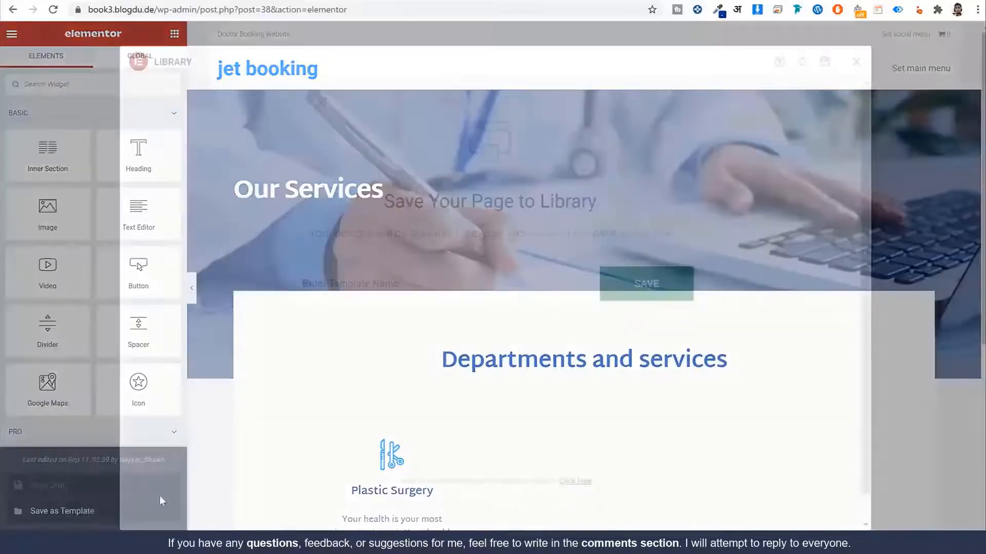
type("Services Archive")
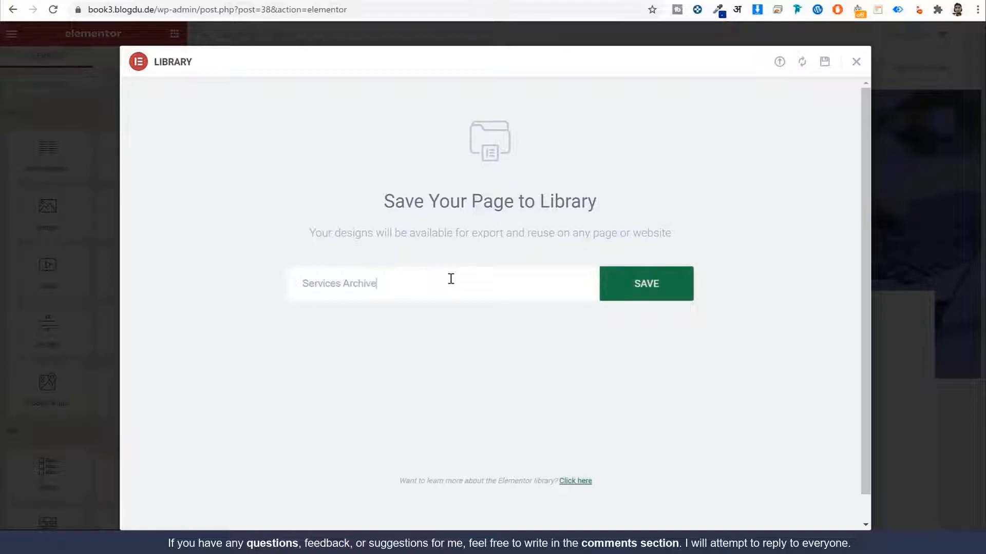
left_click(667, 291)
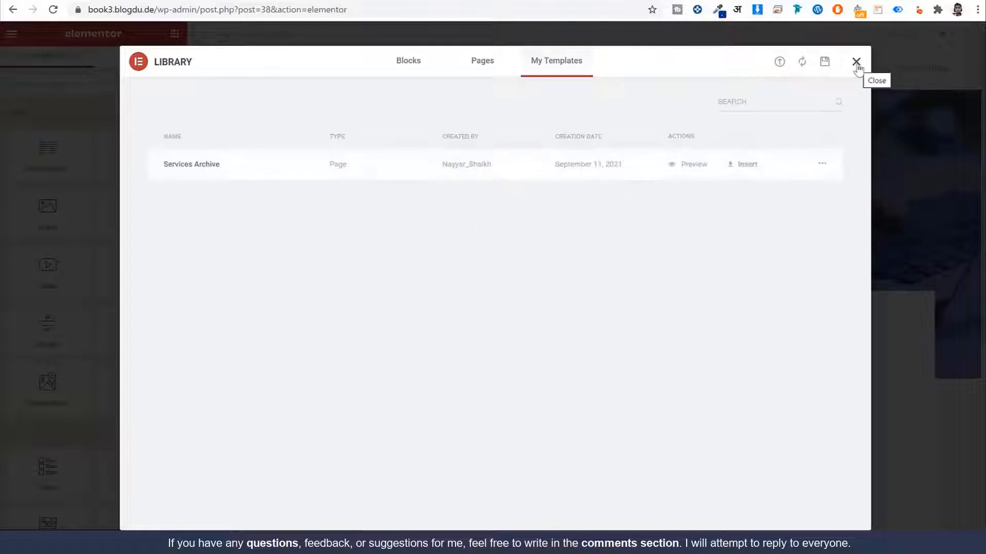
Step: Close the template library and exit Elementor to the dashboard
left_click(856, 62)
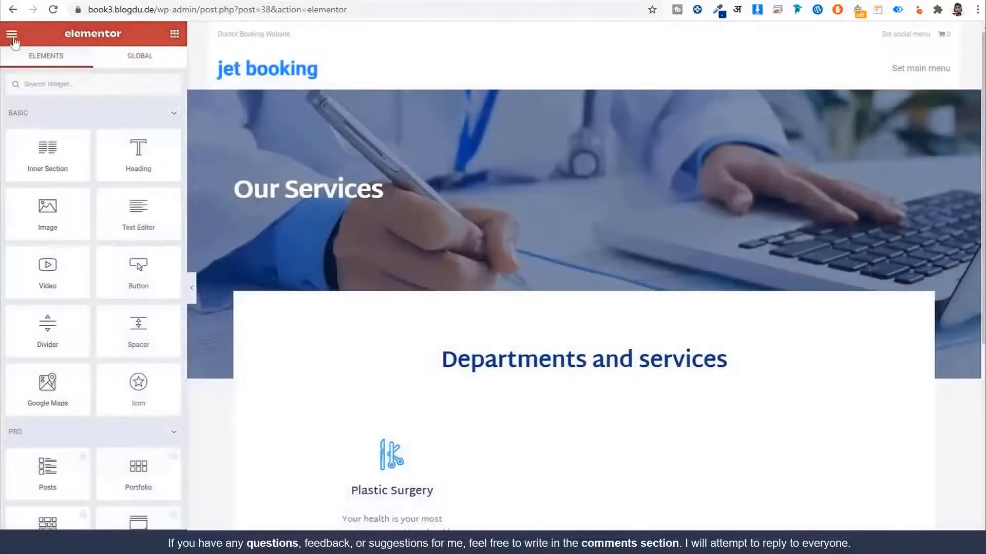
left_click(12, 33)
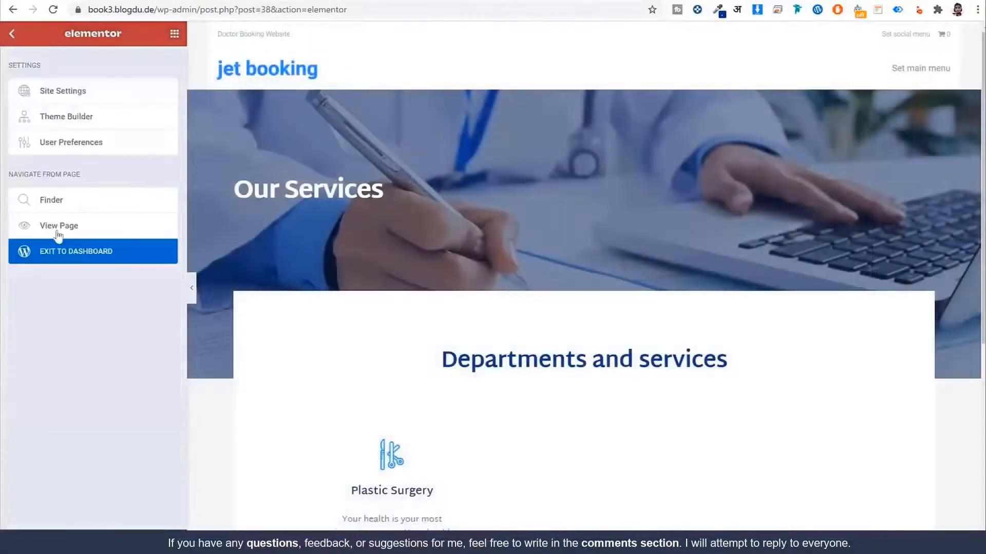
left_click(61, 254)
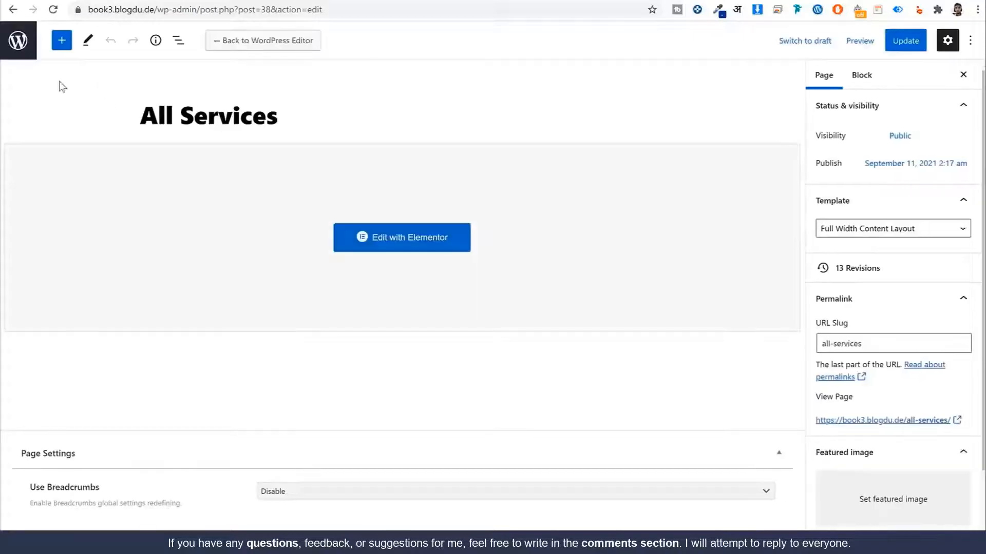
Step: Go to the Crocoblock Theme Builder and filter it to Single templates
left_click(16, 41)
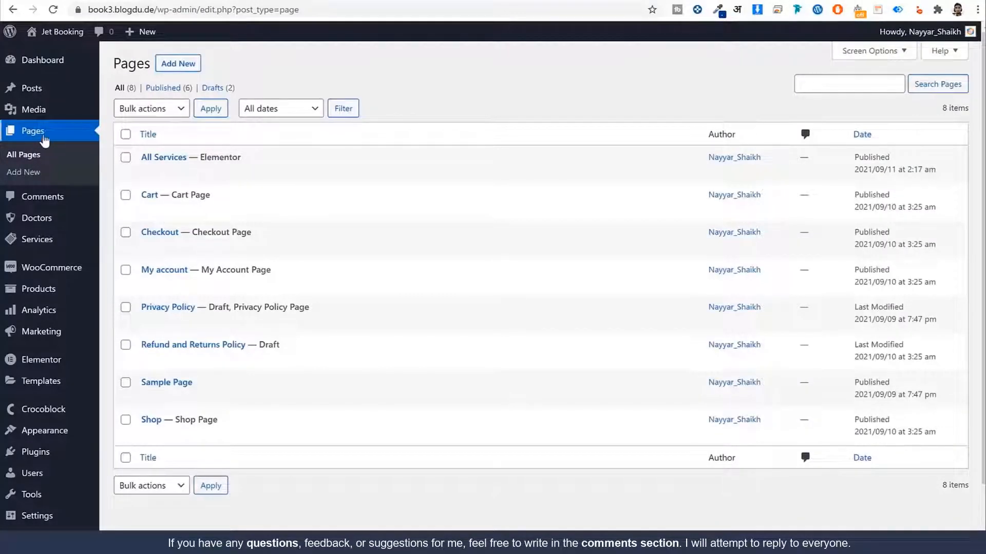
scroll(507, 389, "down", 2)
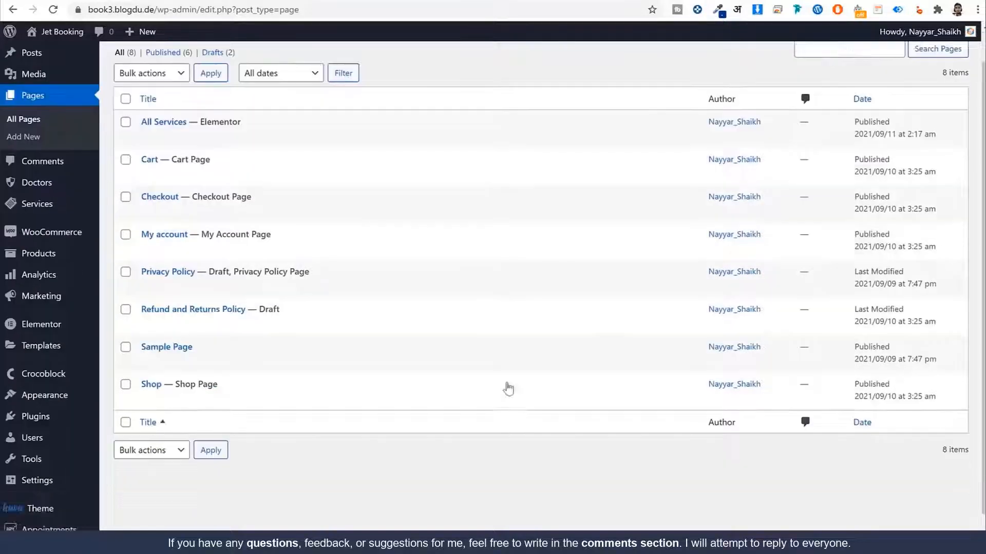
scroll(602, 356, "up", 2)
scroll(596, 356, "down", 2)
mouse_move(48, 343)
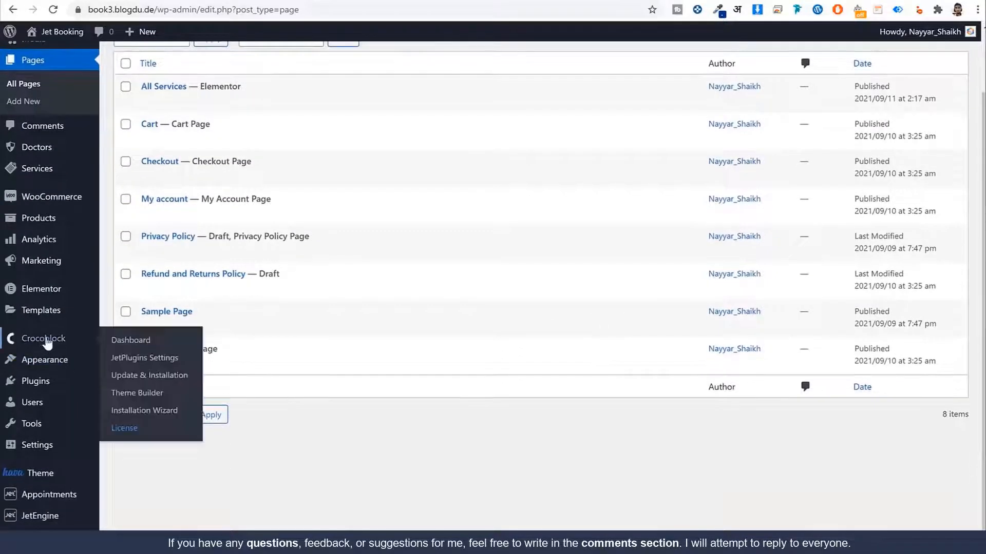
left_click(147, 395)
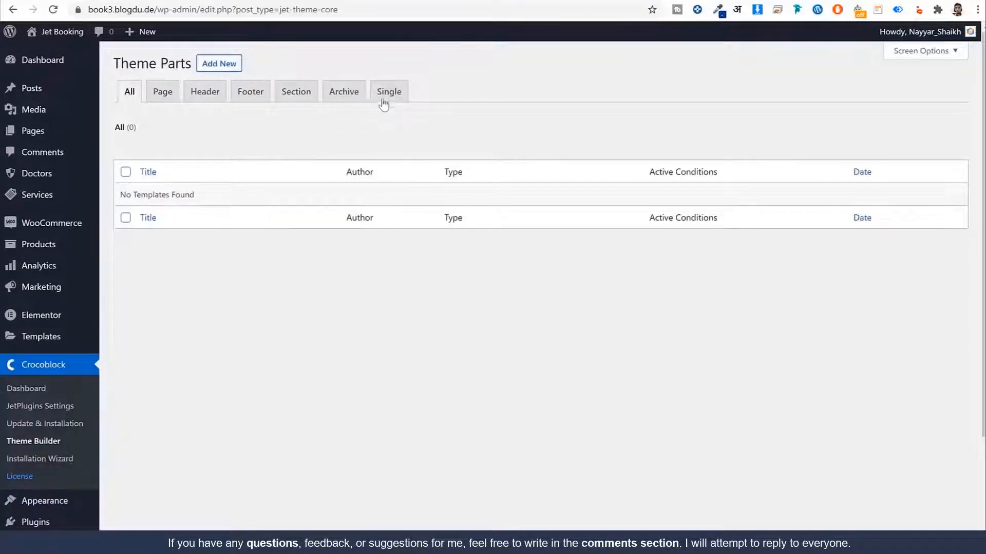
left_click(387, 97)
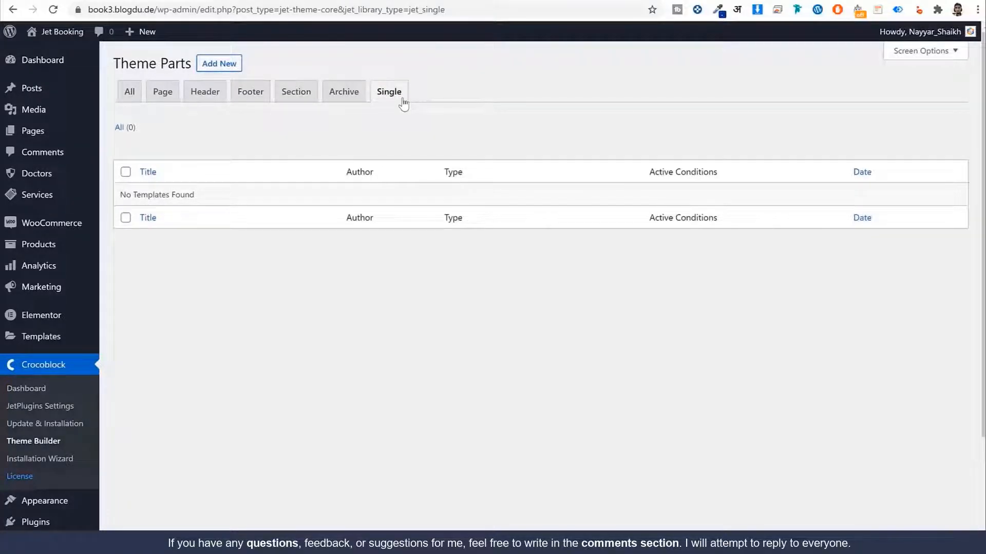
Step: Create a new Single theme template named 'Single Service'
left_click(216, 64)
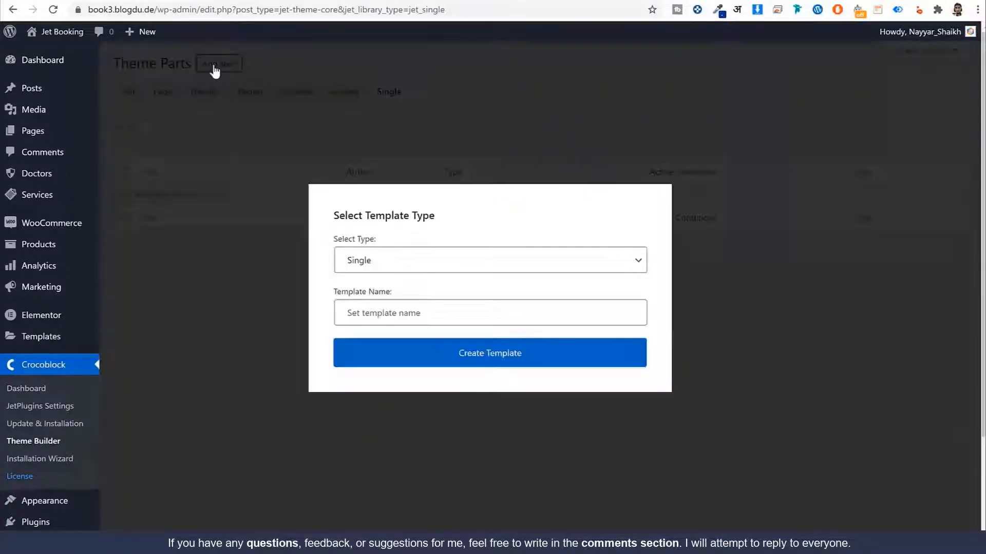
left_click_drag(382, 238, 333, 239)
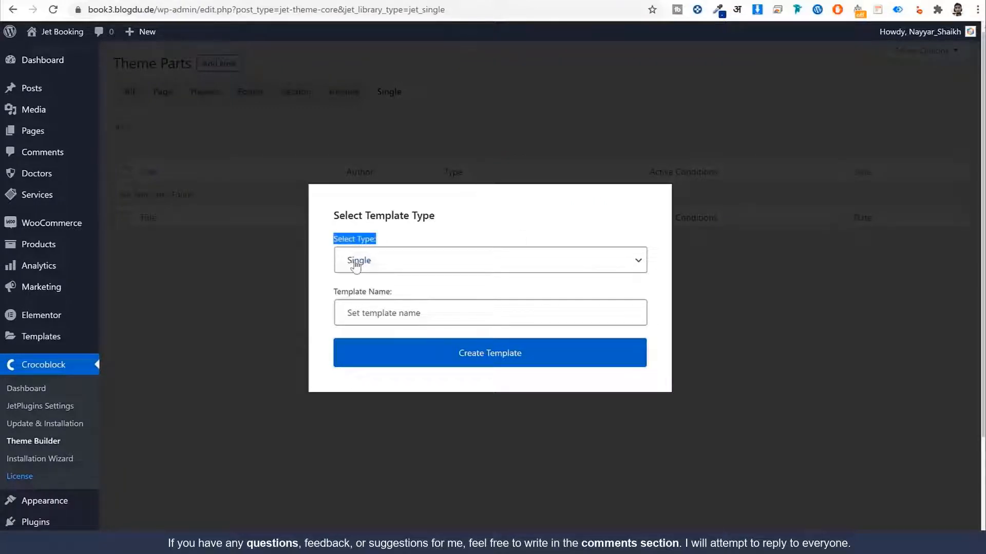
left_click(390, 315)
type("S")
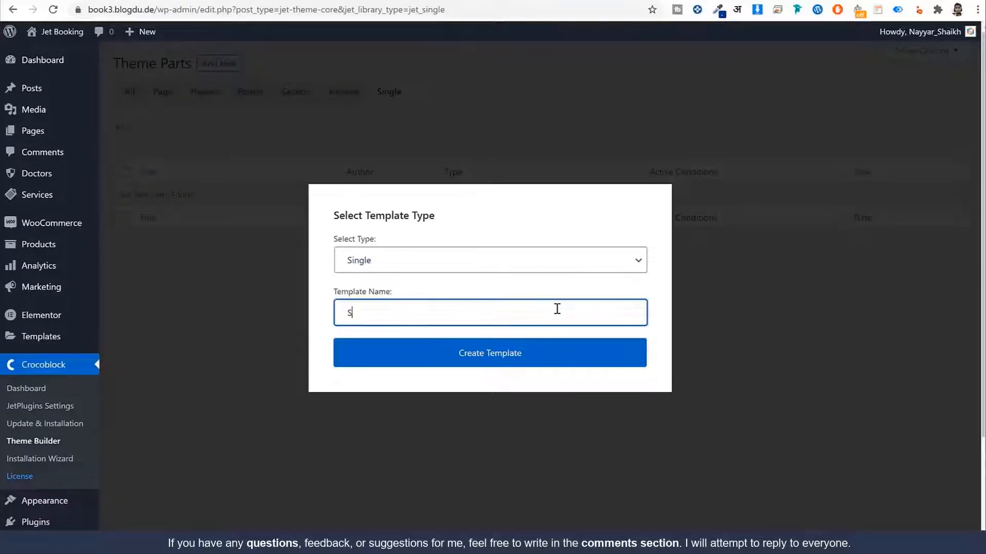
type("ingl")
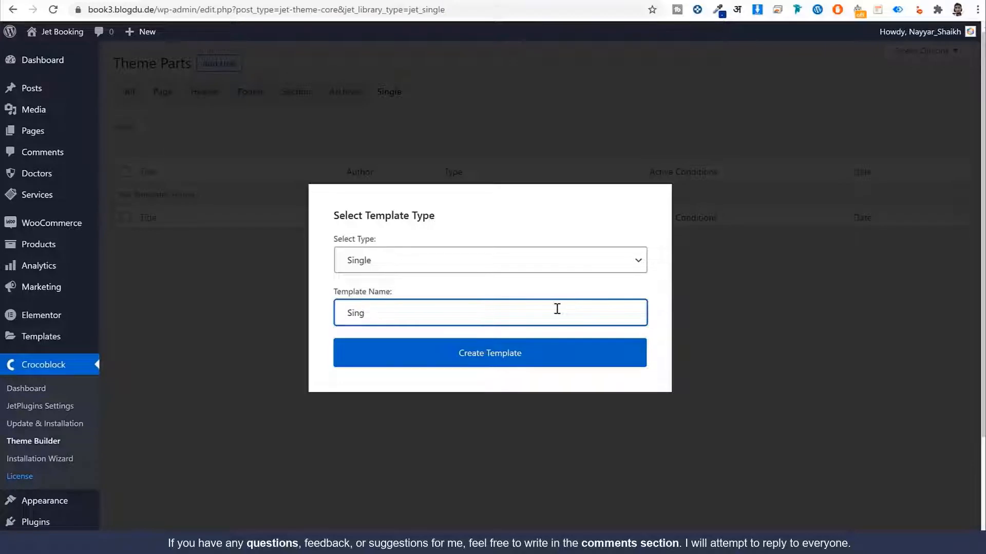
type("e Service Design")
left_click(521, 366)
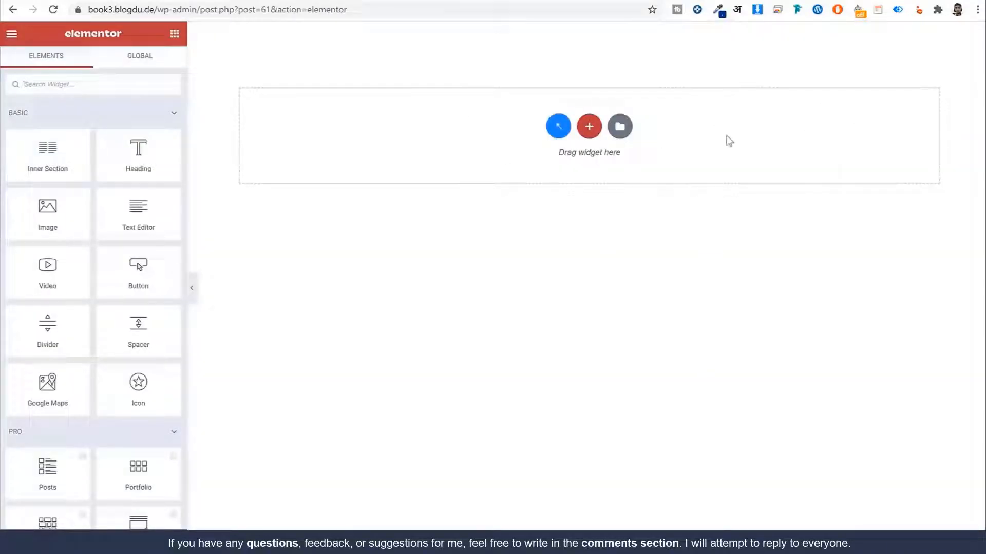
Step: Insert the saved 'Services Archive' template from My Templates, accepting the import-settings prompt
left_click(620, 127)
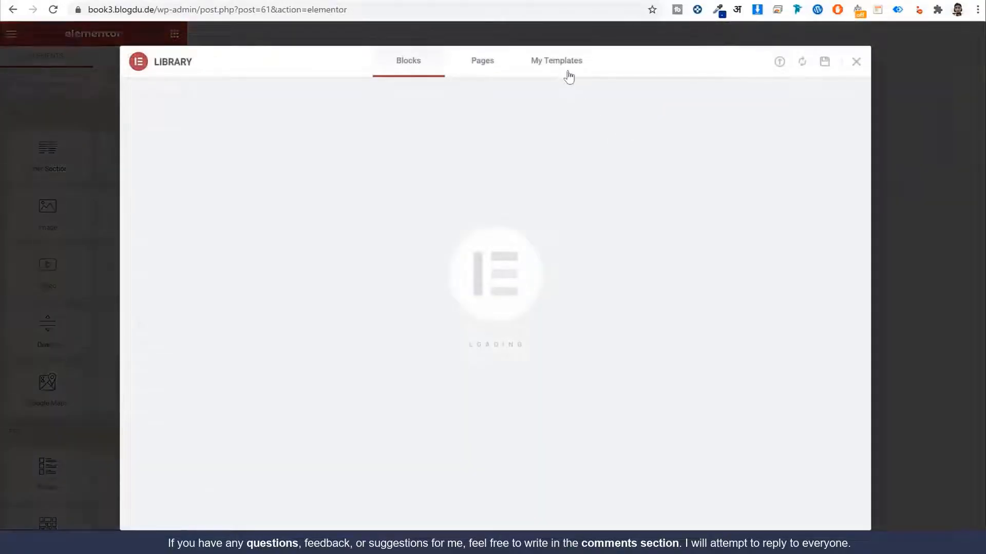
left_click(568, 75)
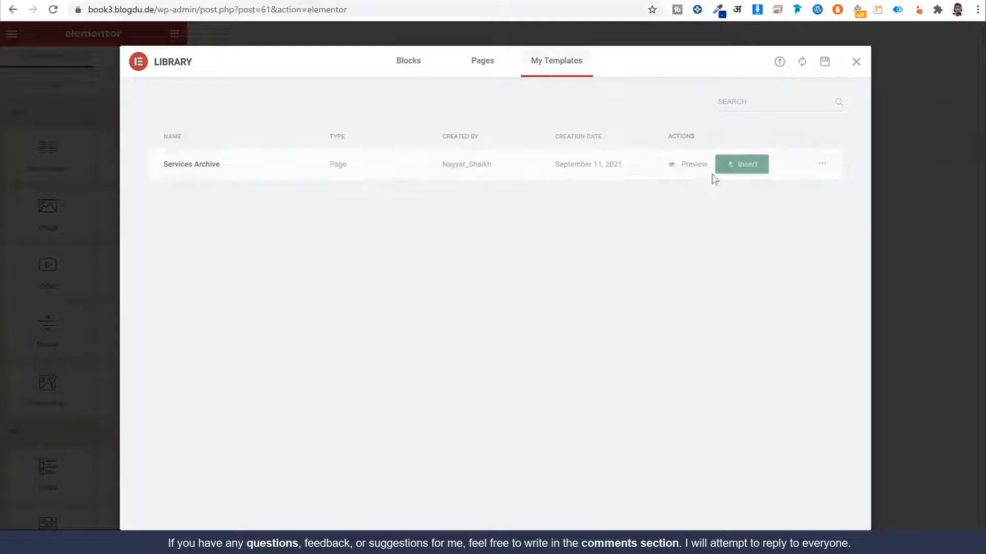
left_click(739, 164)
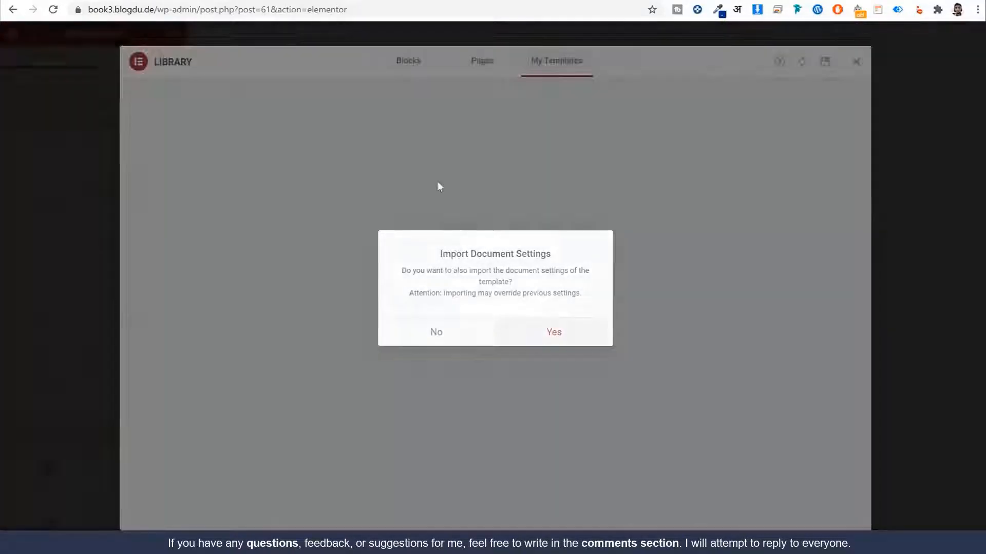
left_click(436, 332)
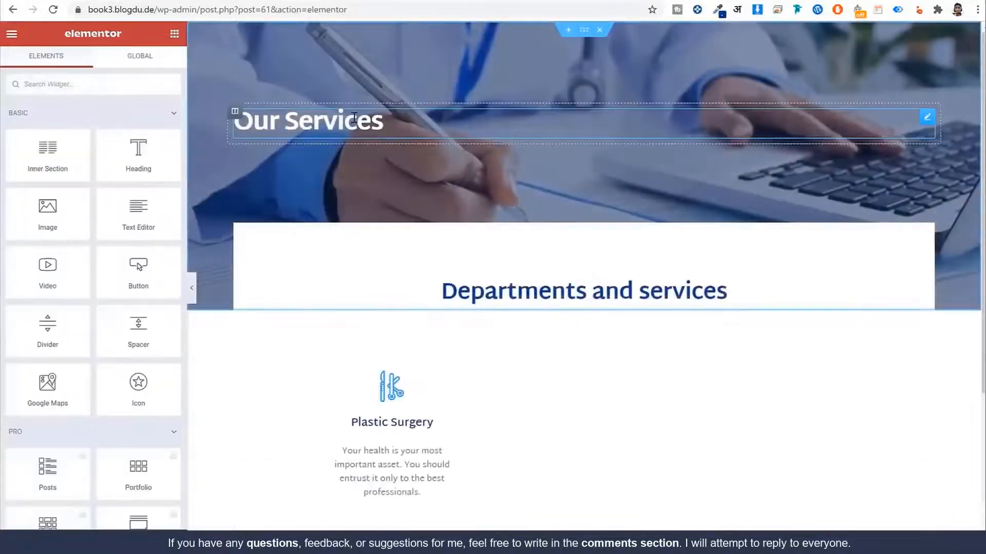
left_click(328, 129)
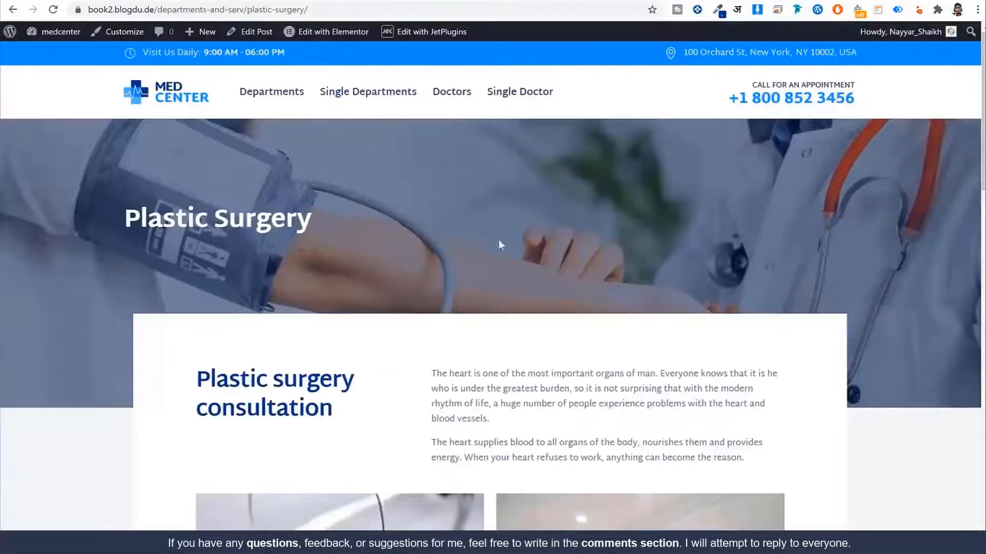
Step: Highlight the Plastic Surgery page title on the reference site
left_click_drag(335, 226, 125, 220)
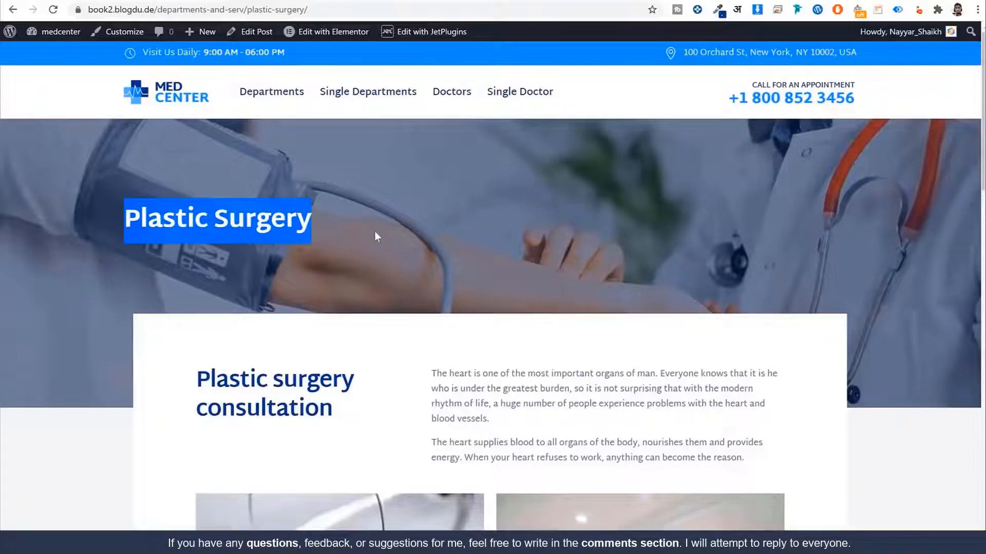
left_click(343, 227)
left_click_drag(343, 228, 126, 225)
left_click(801, 203)
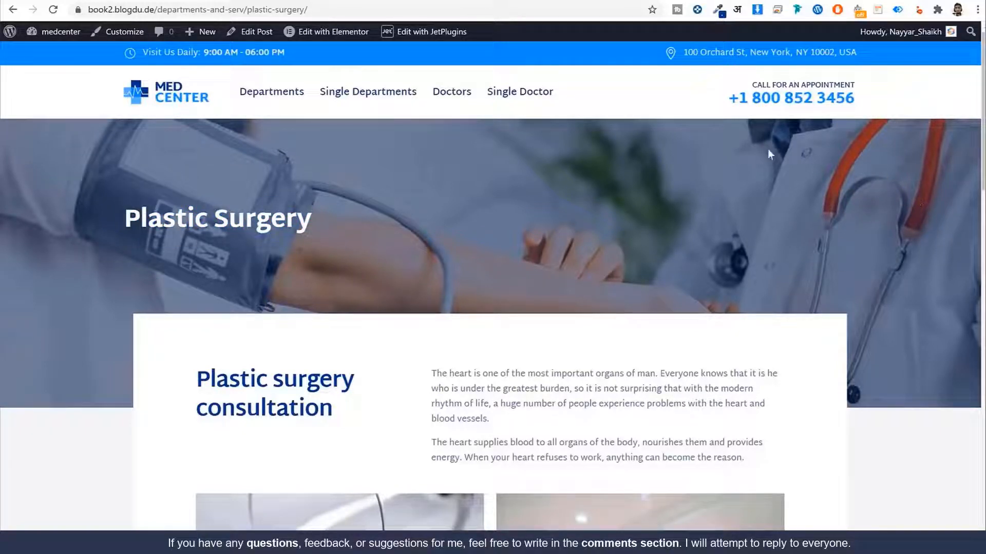
Step: Open the Plastic Surgery post editor in a new tab and switch to it
right_click(249, 31)
left_click(260, 41)
left_click(197, 1)
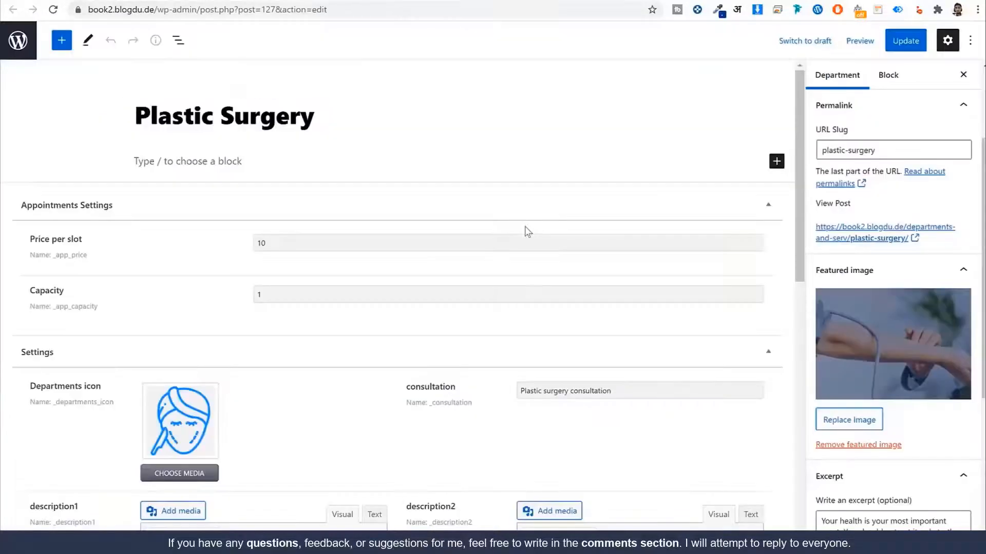
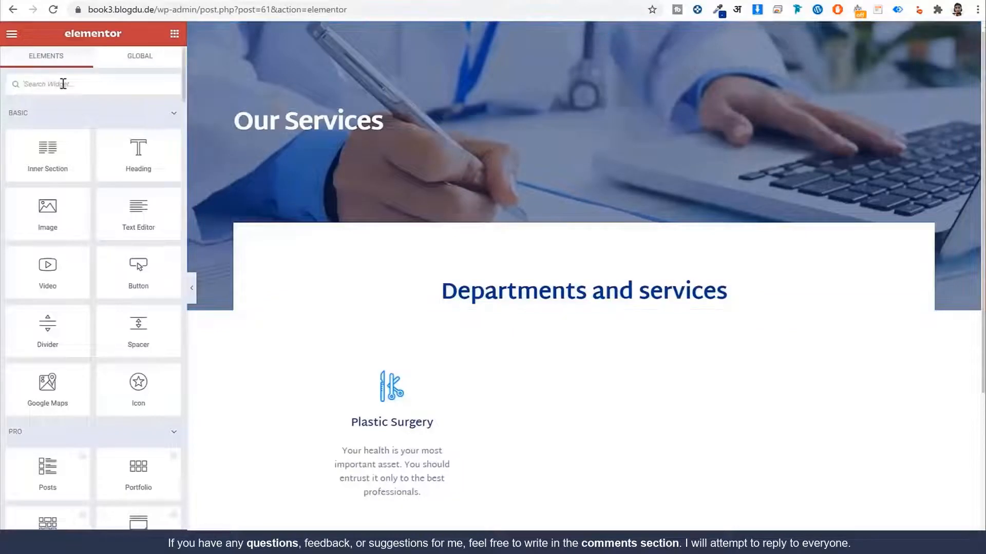
Step: Add a Dynamic Field widget below the Our Services heading
left_click(64, 84)
type("fiel")
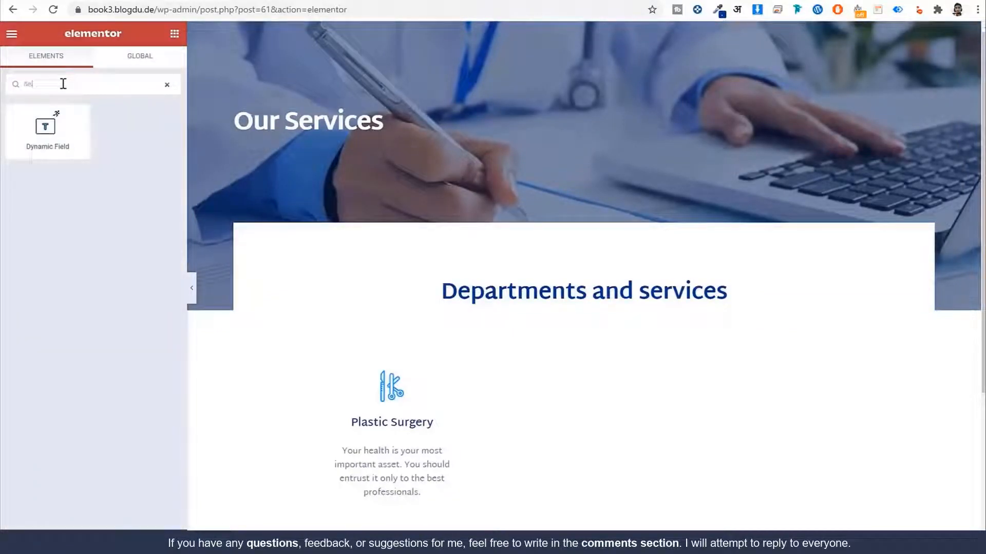
left_click_drag(31, 149, 297, 143)
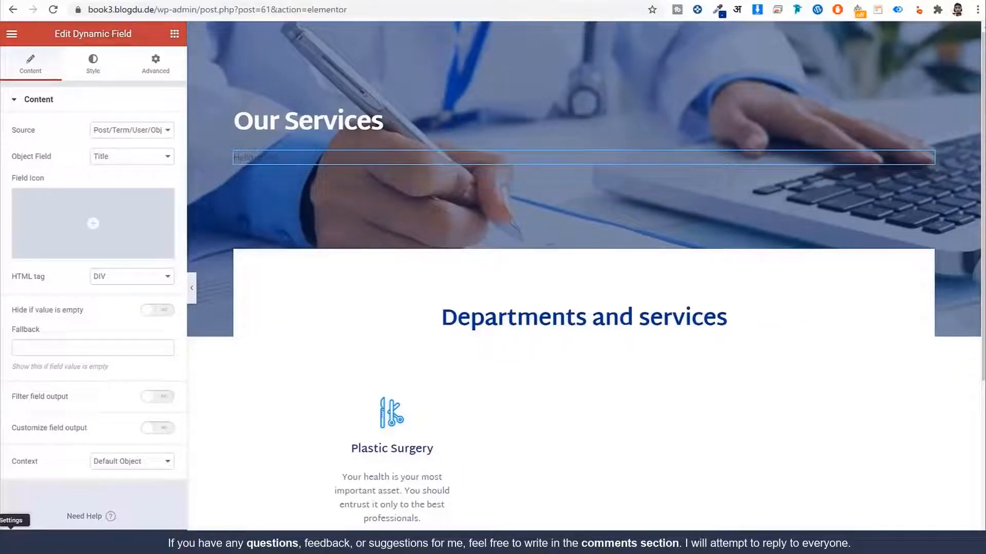
Step: Set the template's display condition to General: Singular, Post Type: Services
left_click(11, 537)
left_click(62, 171)
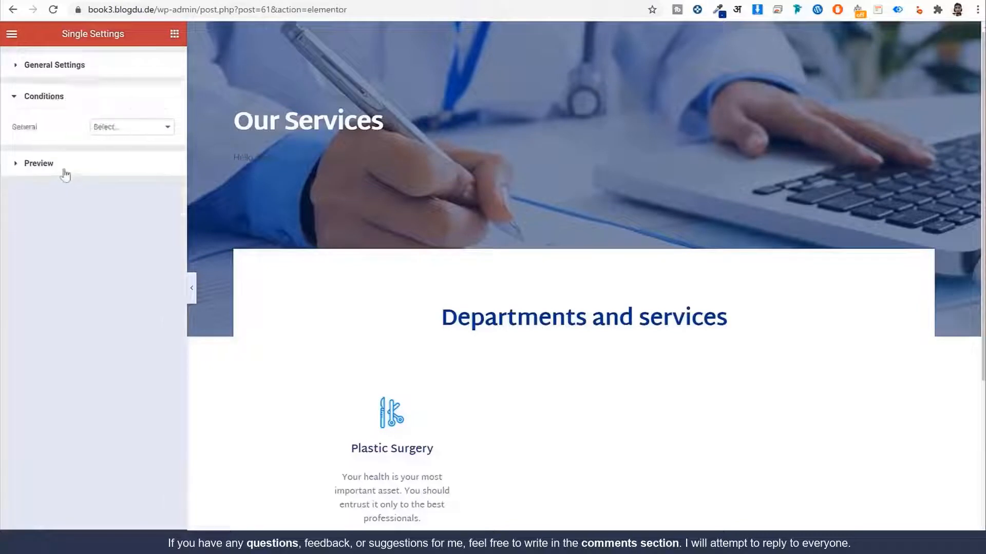
left_click(135, 129)
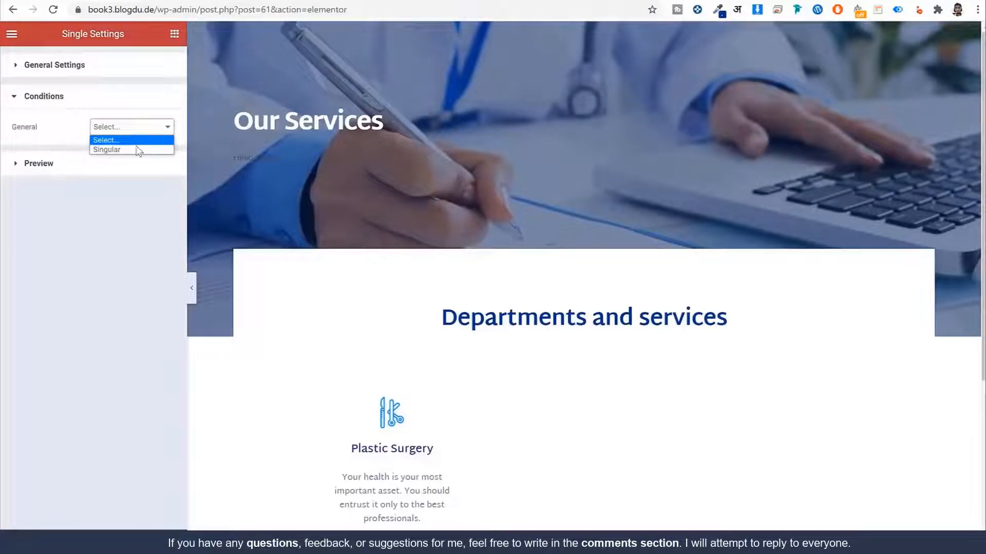
left_click(138, 140)
left_click(99, 156)
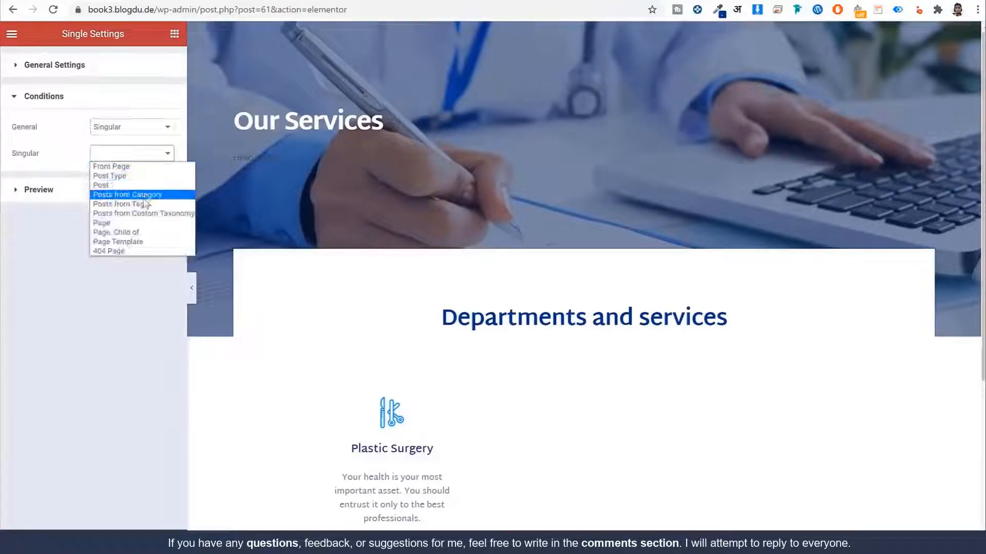
left_click(119, 176)
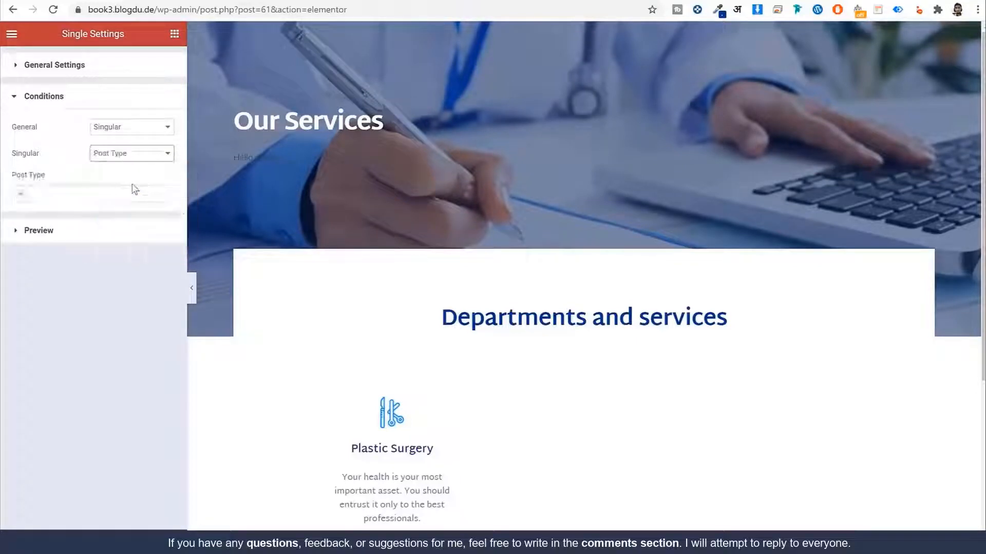
left_click(106, 194)
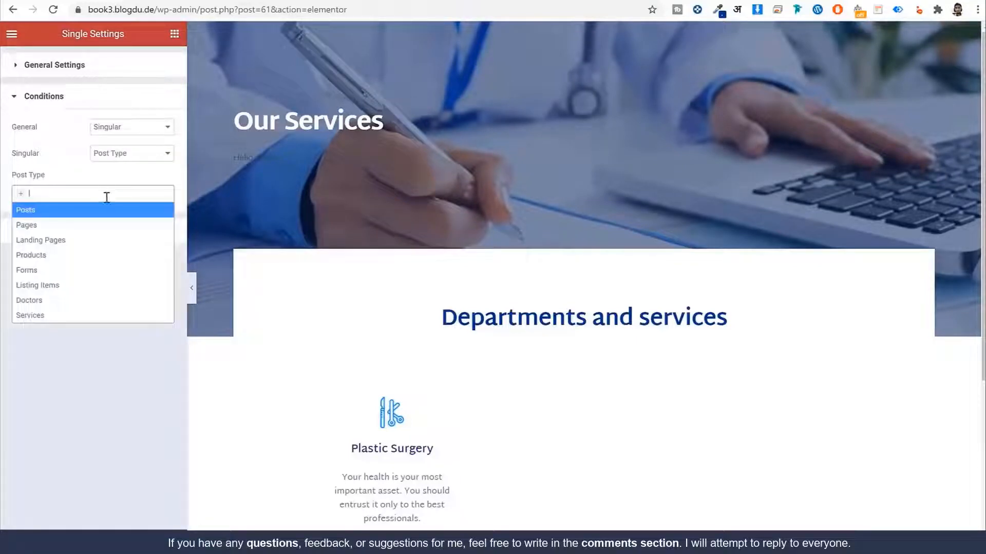
left_click(68, 316)
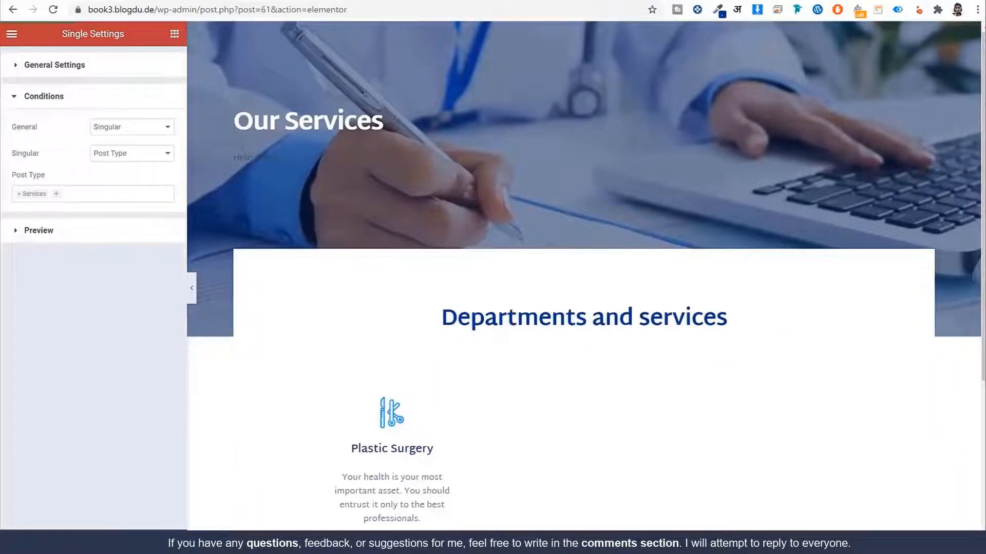
left_click(271, 157)
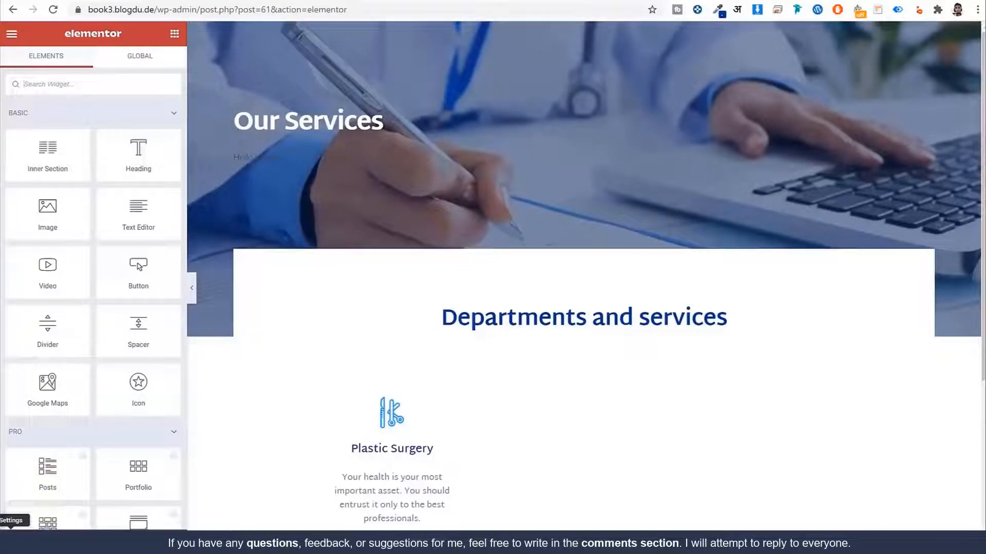
Step: Preview the template with the Services post Plastic Surgery and reload the editor
left_click(12, 538)
left_click(69, 201)
left_click(67, 213)
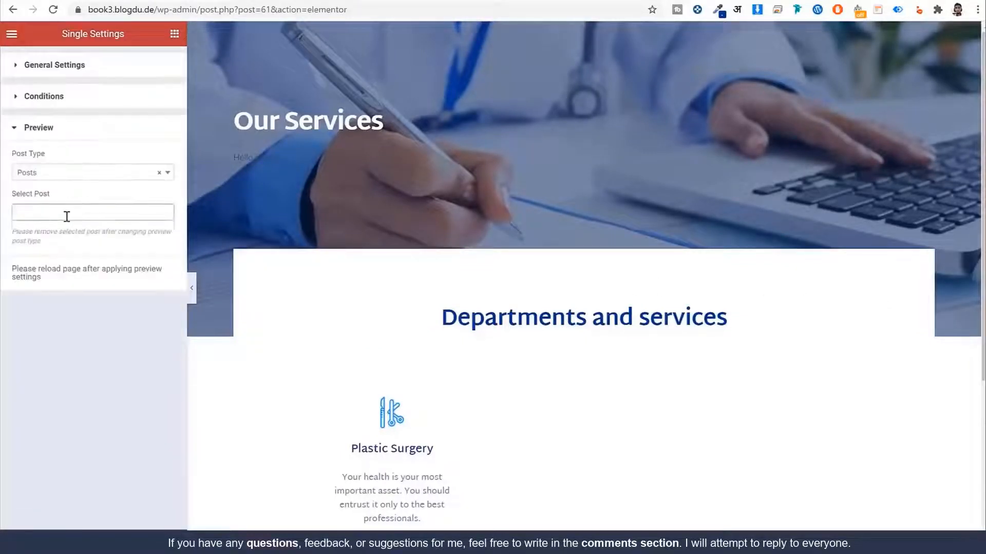
left_click(71, 173)
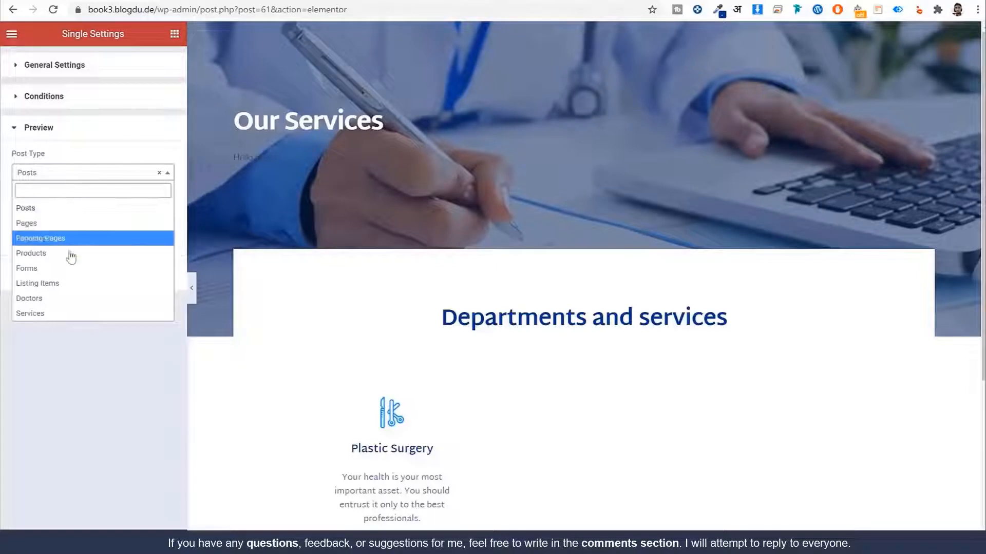
left_click(72, 314)
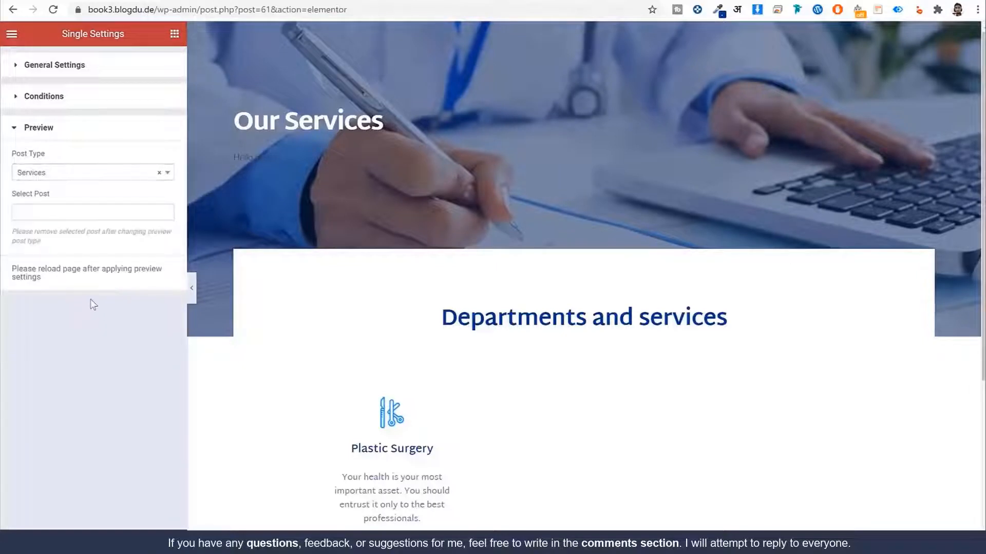
left_click(90, 213)
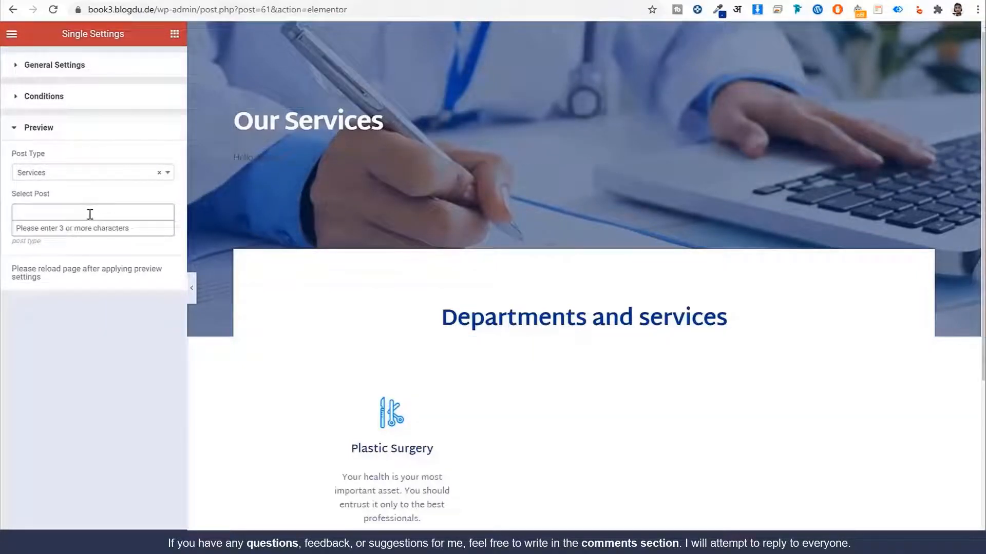
type("pla")
left_click(82, 229)
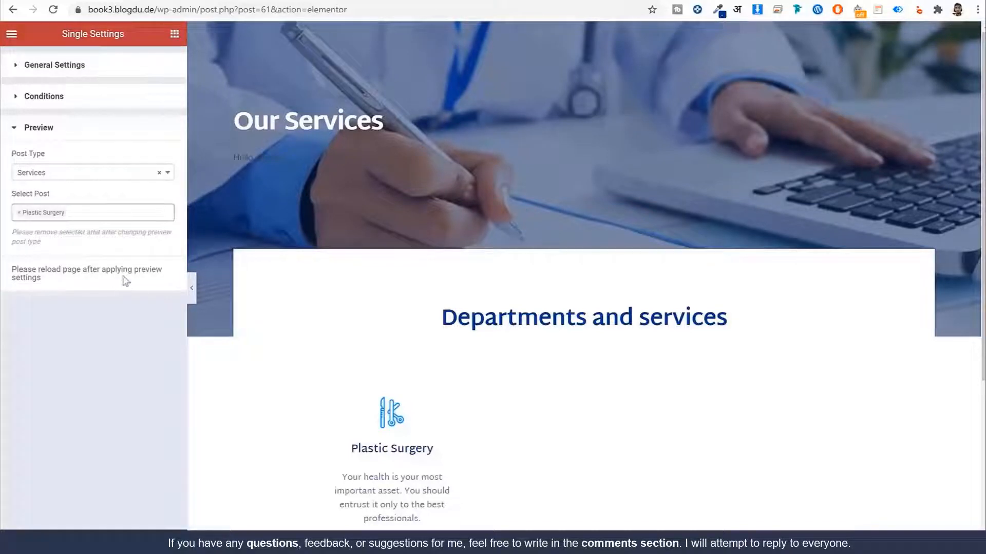
left_click(53, 10)
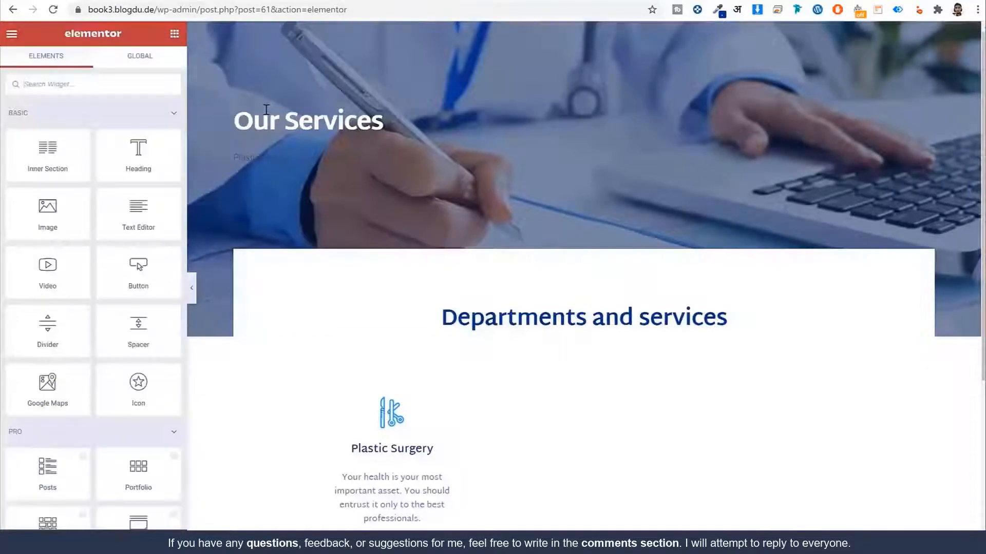
left_click(283, 157)
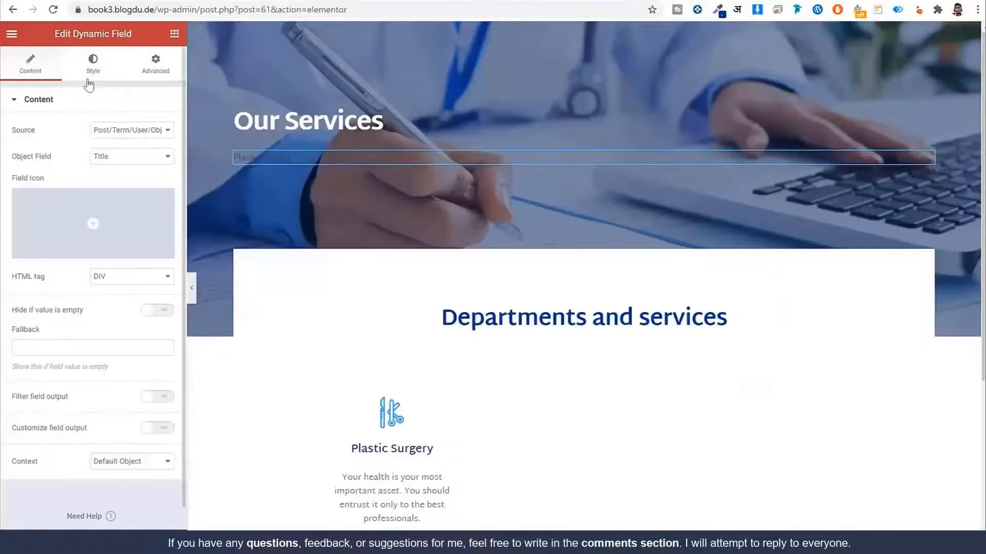
Step: Make the title field text white in the Martel Sans font
left_click(90, 67)
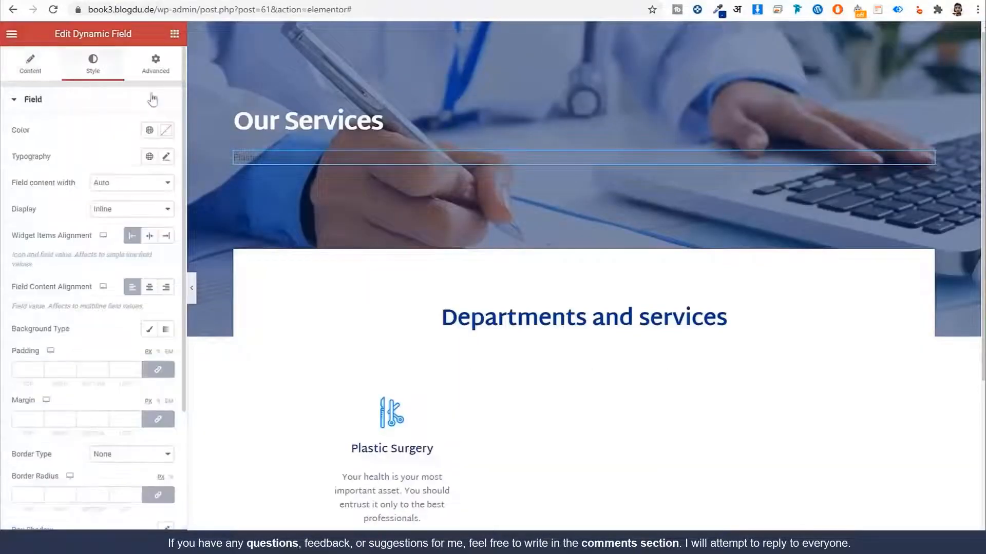
left_click(163, 132)
left_click_drag(85, 215, 3, 128)
left_click(90, 128)
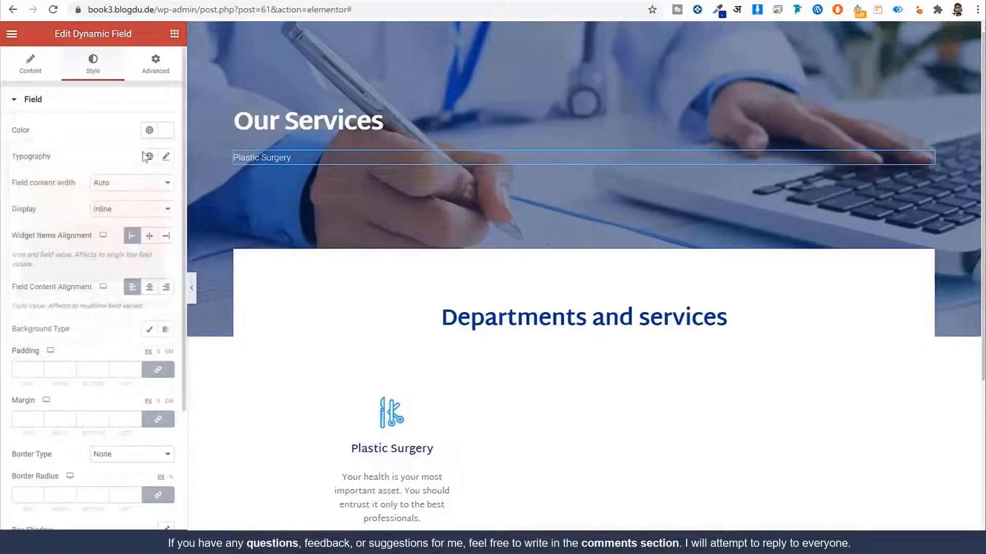
left_click(168, 161)
left_click(150, 157)
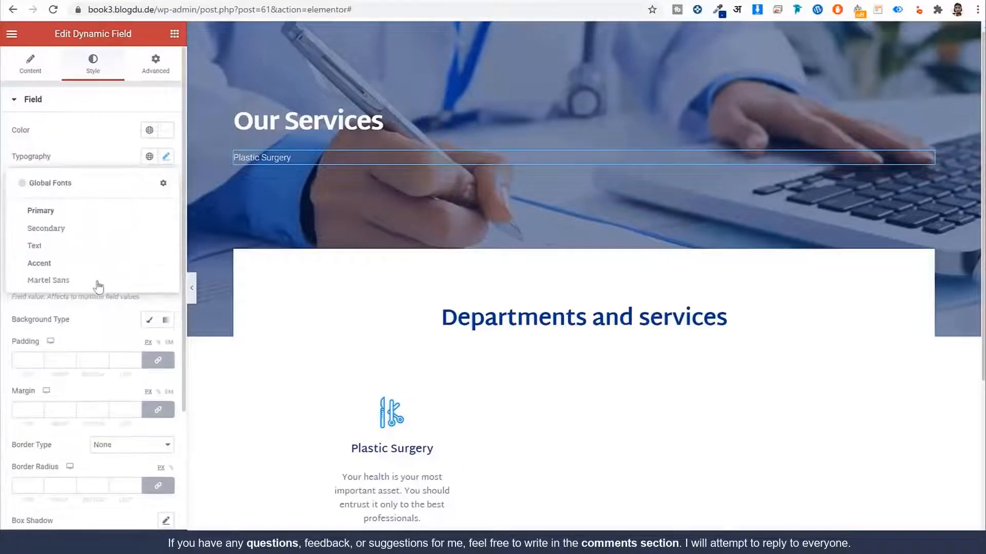
left_click(94, 280)
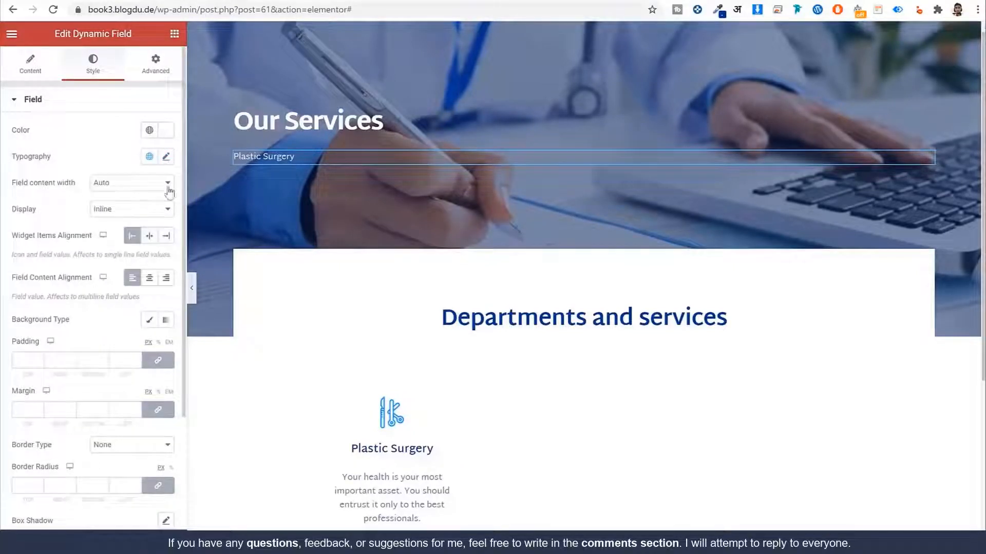
Step: Set the title typography to size 36, weight 700, letter spacing -0.6
left_click(166, 157)
left_click(141, 254)
type("35")
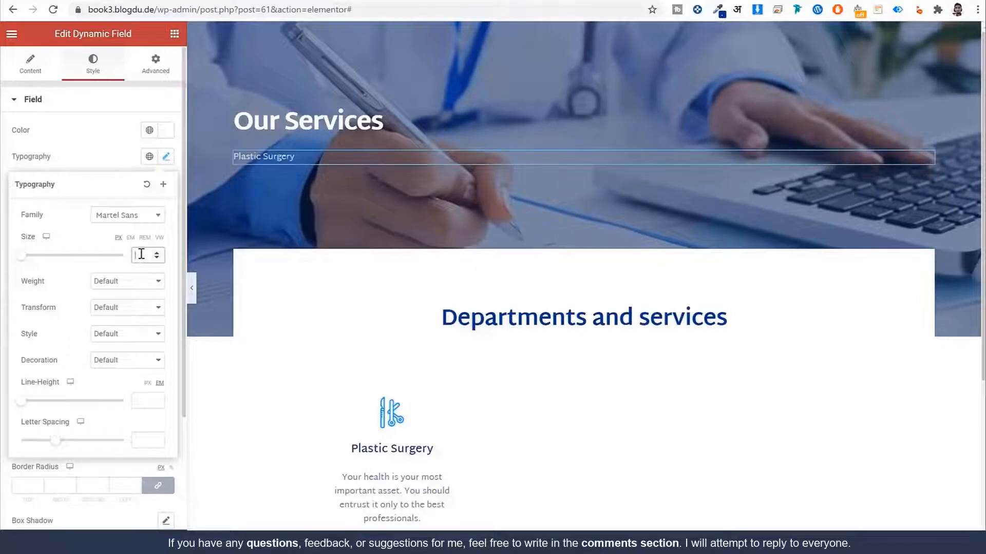
left_click(131, 284)
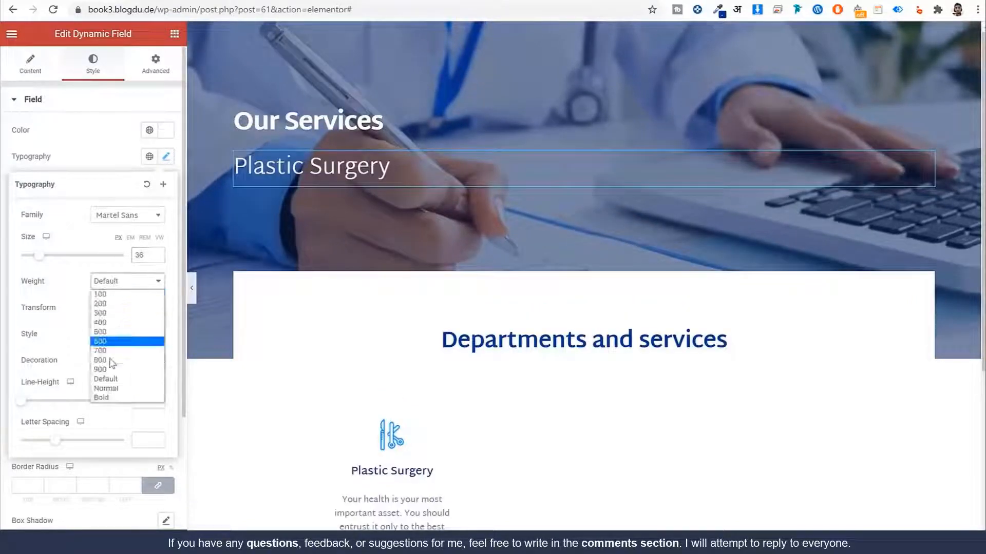
left_click(113, 353)
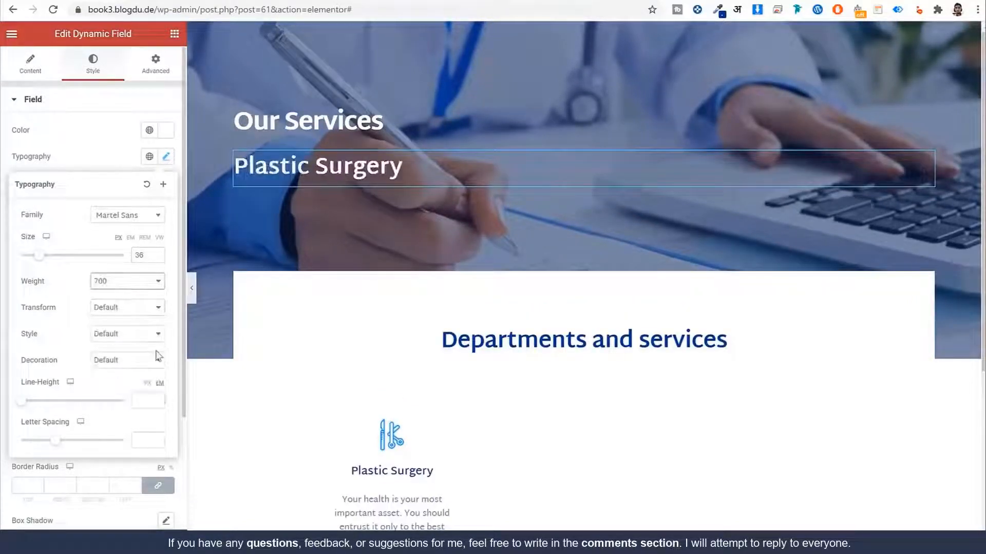
left_click(143, 443)
type("-0.6")
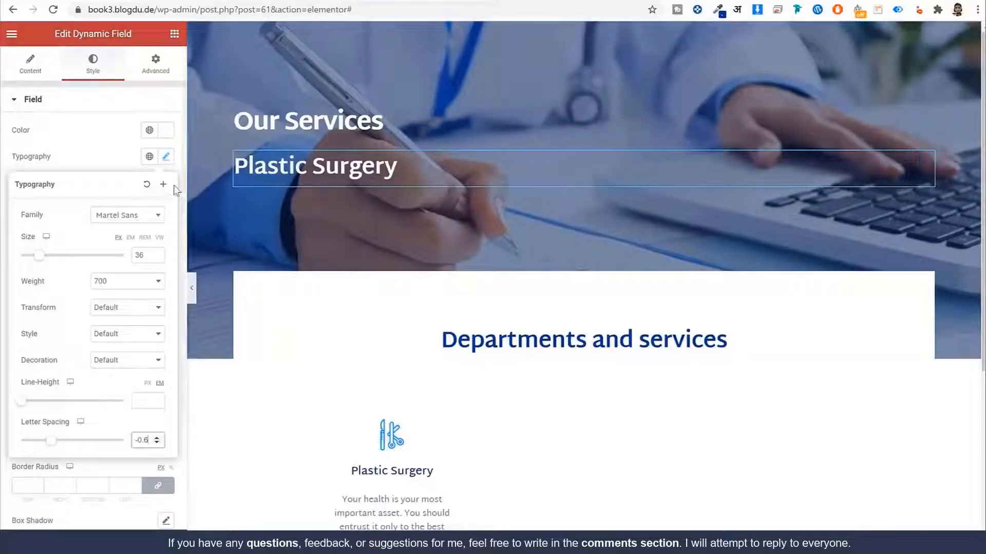
left_click(165, 156)
right_click(312, 119)
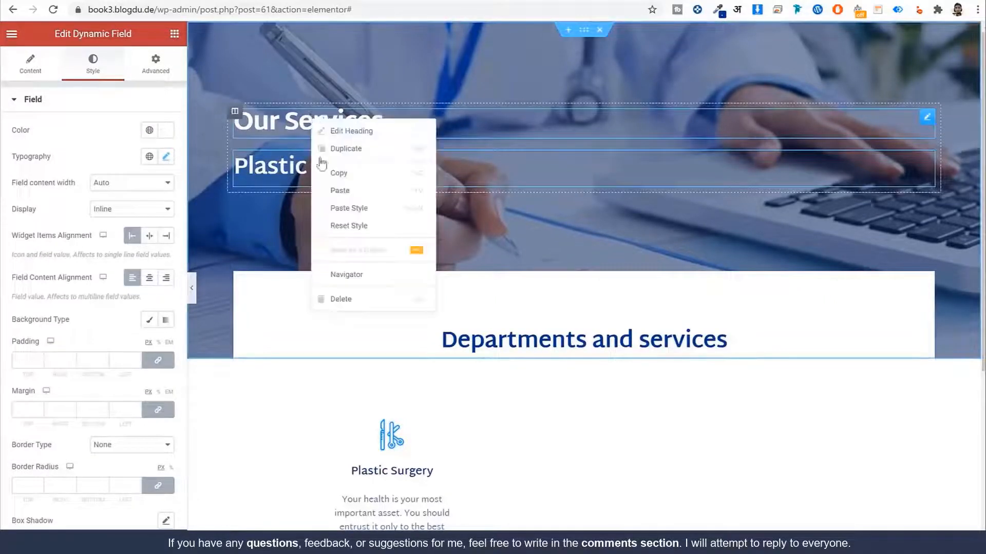
Step: Delete the Our Services heading and clear the hero section's fixed background image
left_click(341, 299)
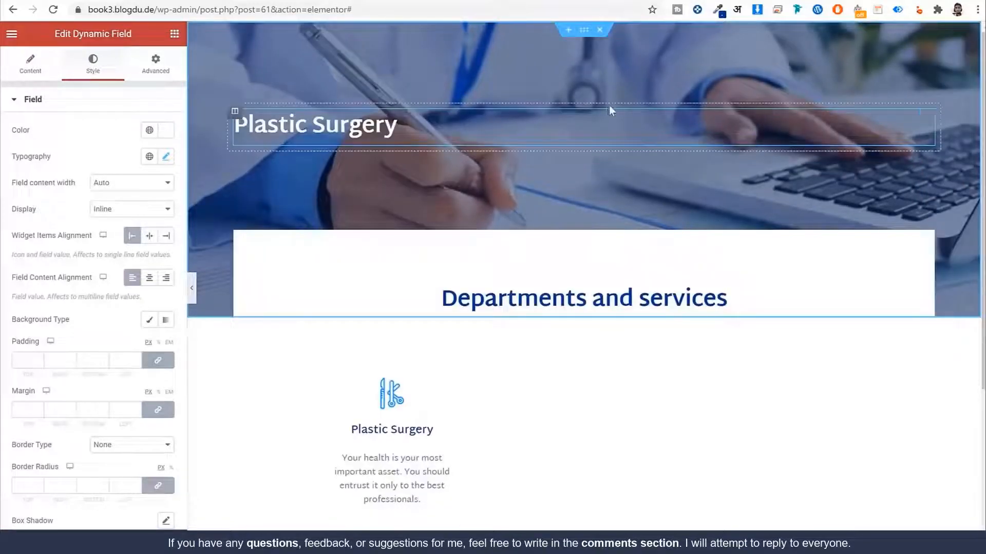
left_click(583, 36)
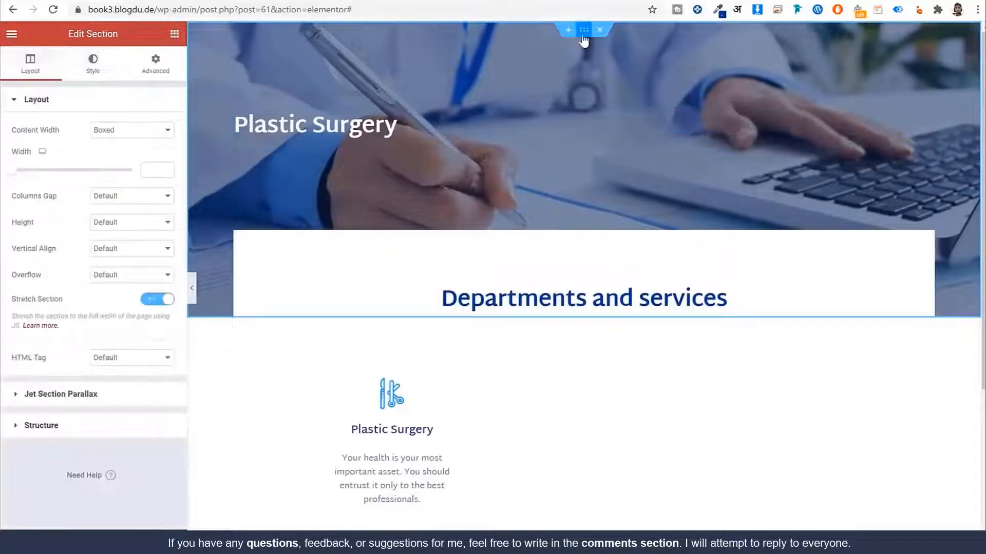
left_click(93, 66)
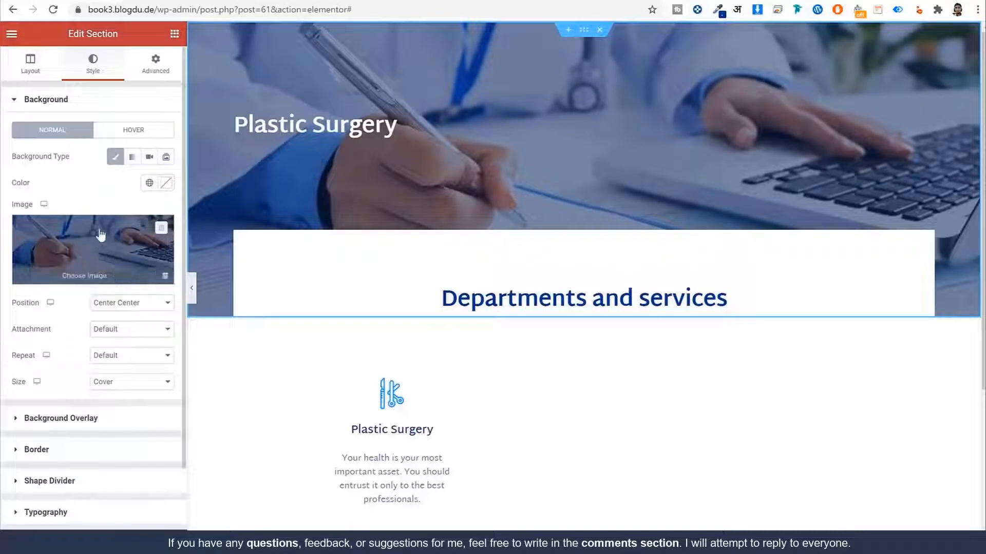
left_click(161, 228)
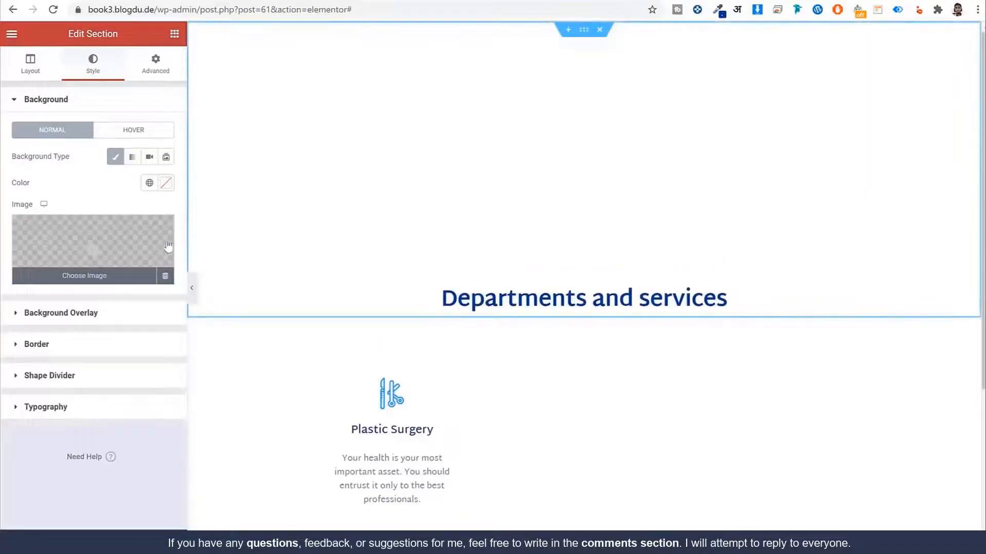
Step: Set the hero background to a dynamic Custom Image using the Post thumbnail field
left_click(165, 277)
left_click(71, 317)
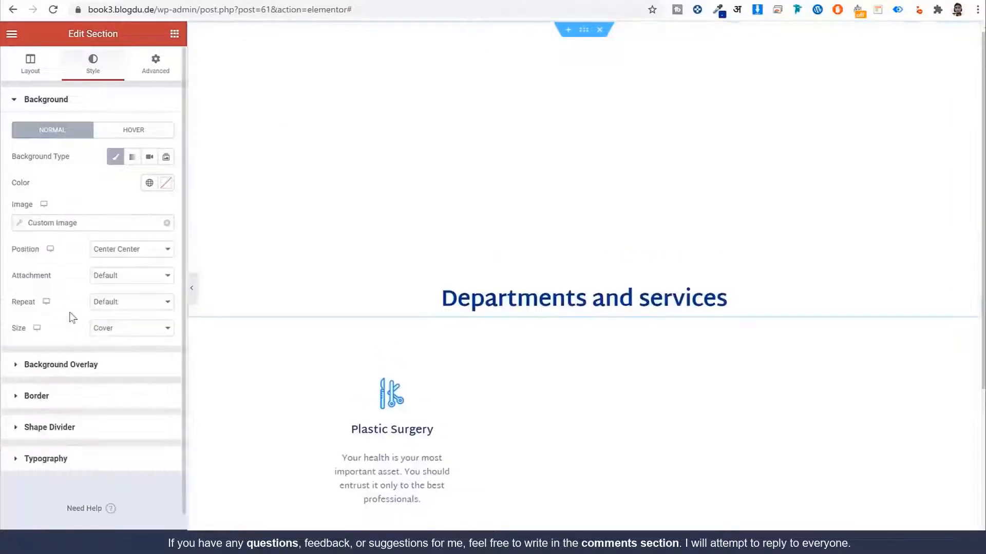
left_click(47, 227)
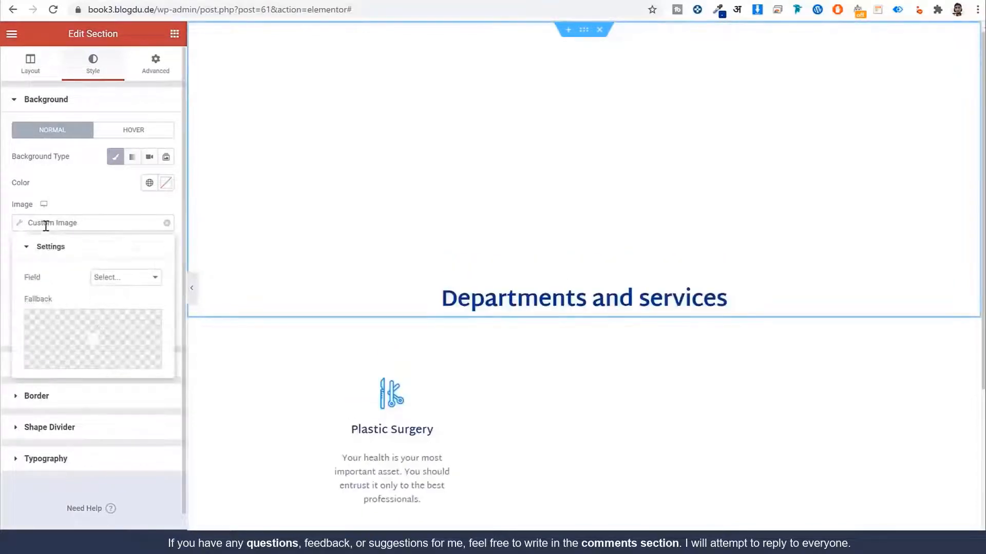
left_click(114, 280)
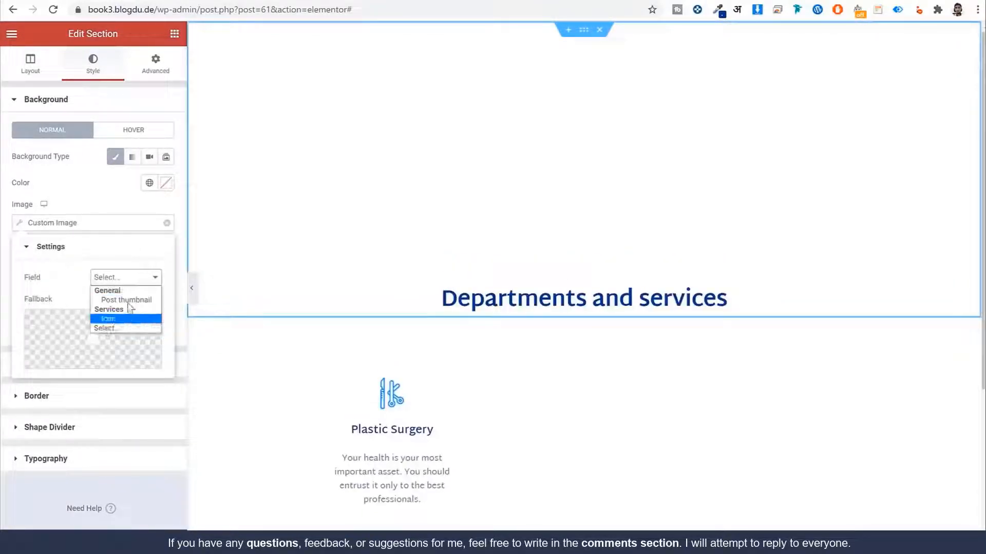
left_click(128, 301)
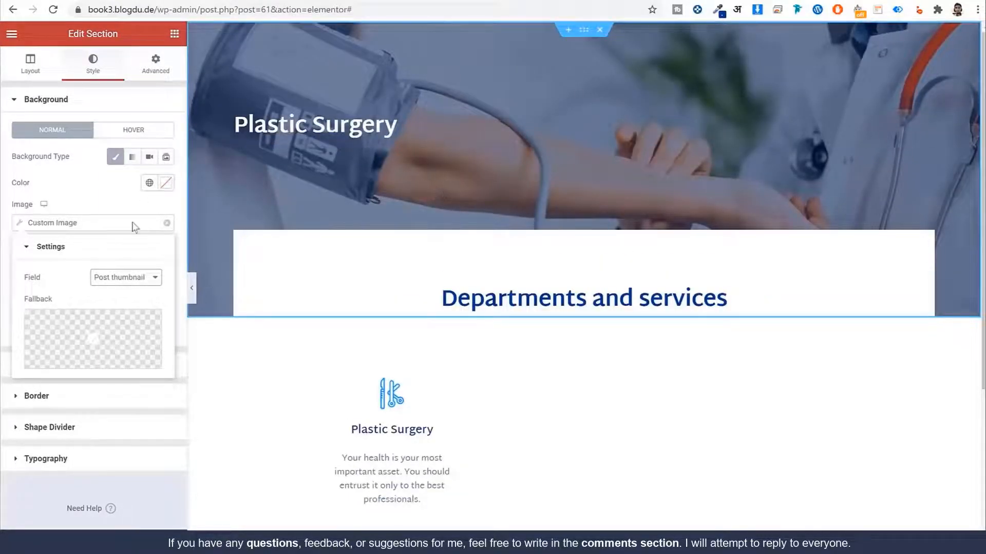
left_click(115, 199)
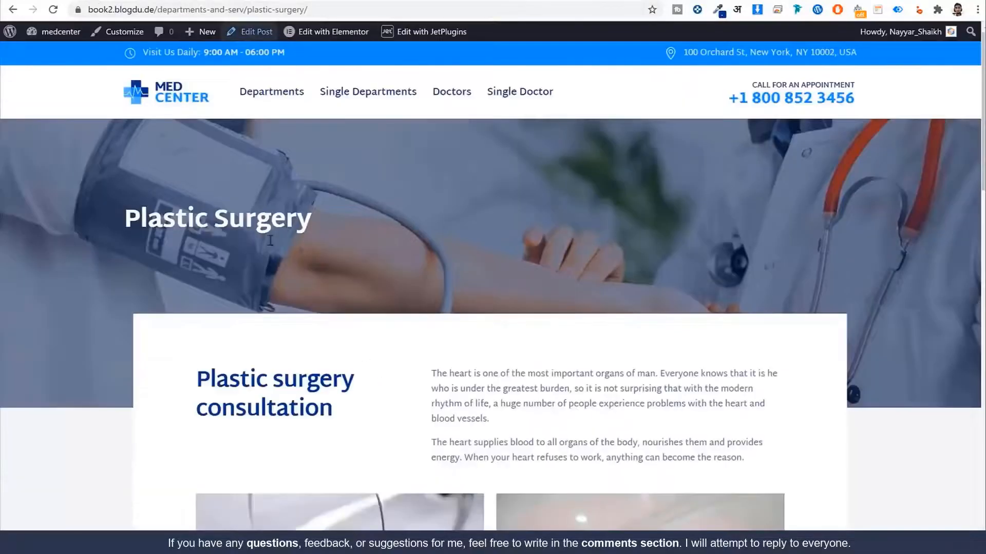
Step: Delete the Departments and services heading and the services listing grid
scroll(656, 267, "down", 5)
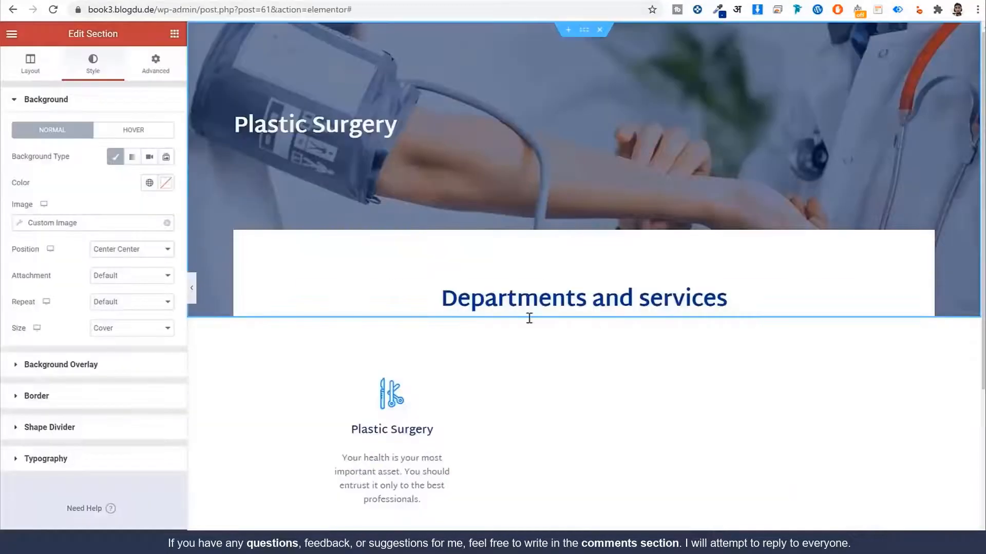
scroll(528, 317, "down", 3)
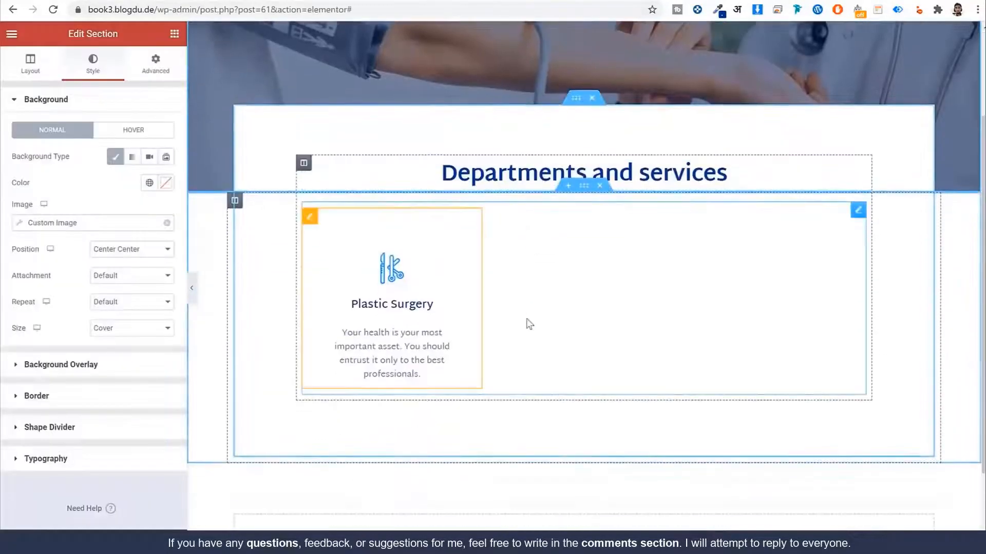
right_click(635, 170)
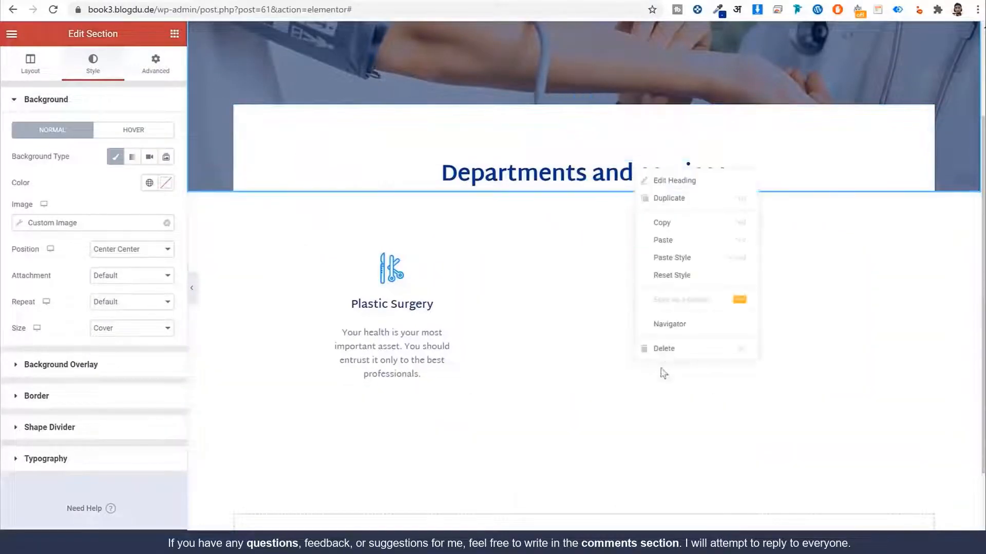
left_click(675, 345)
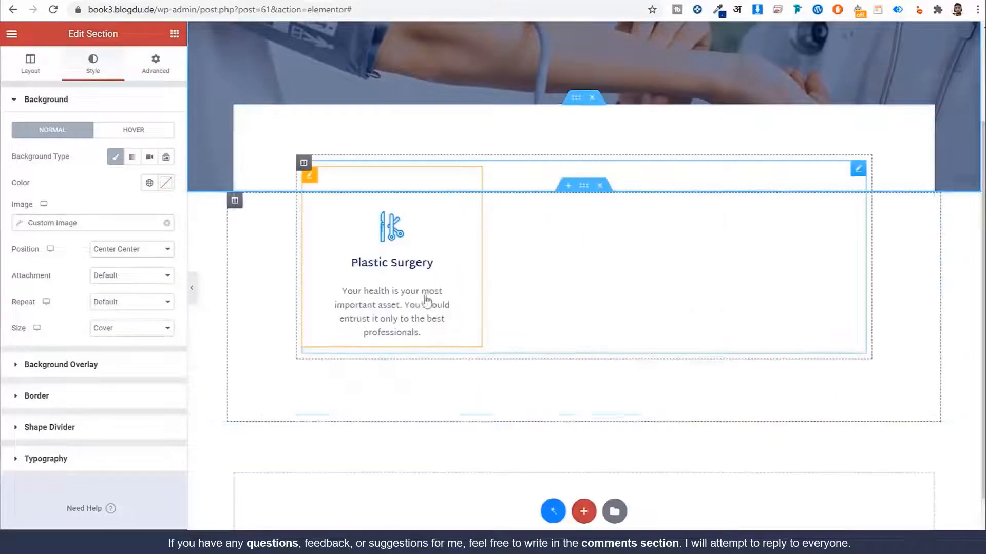
right_click(431, 247)
key("Delete")
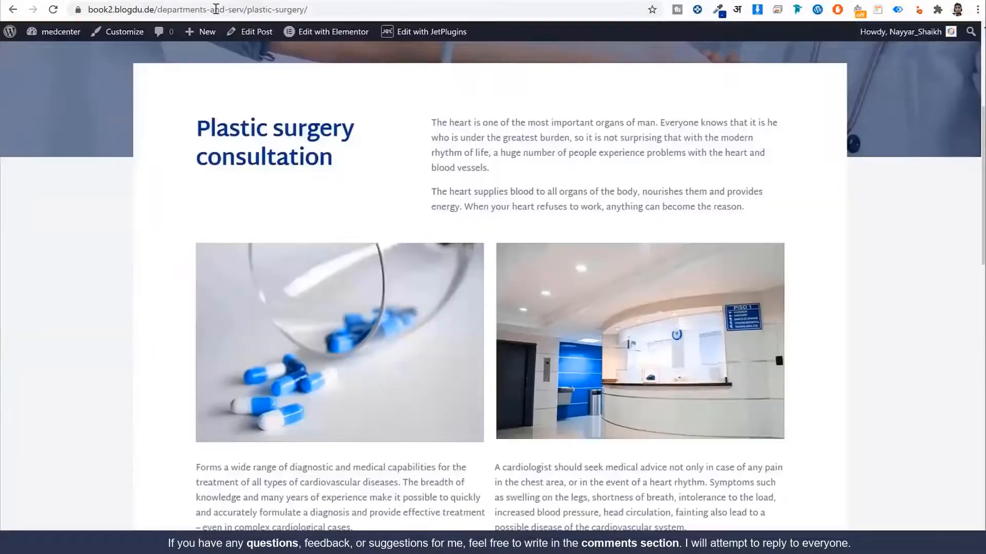
Step: Check the Plastic surgery consultation heading on the reference page and service editor
left_click_drag(196, 130, 358, 172)
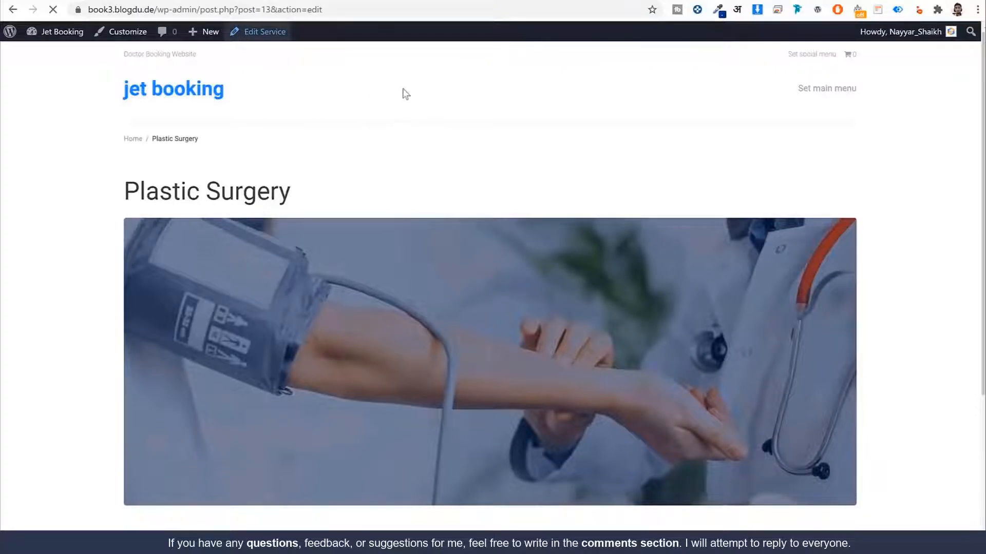
scroll(596, 203, "down", 2)
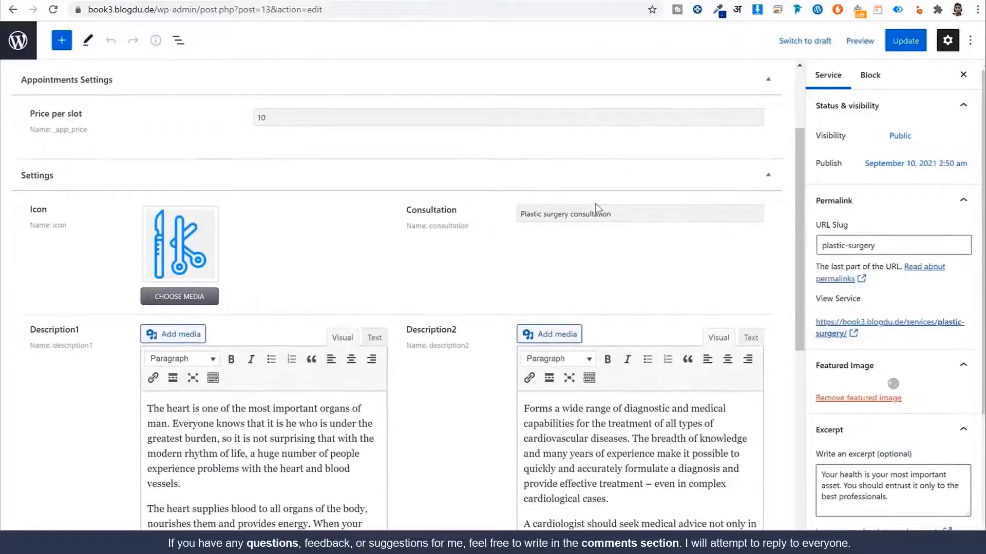
scroll(595, 203, "down", 1)
left_click_drag(458, 148, 396, 150)
left_click(454, 156)
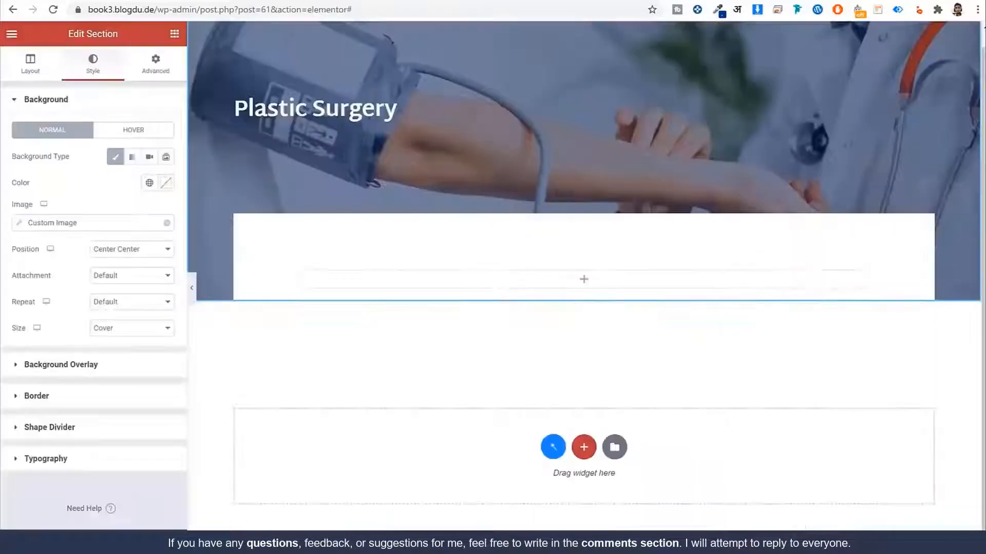
Step: Place a Dynamic Field widget in the empty white box
left_click(174, 34)
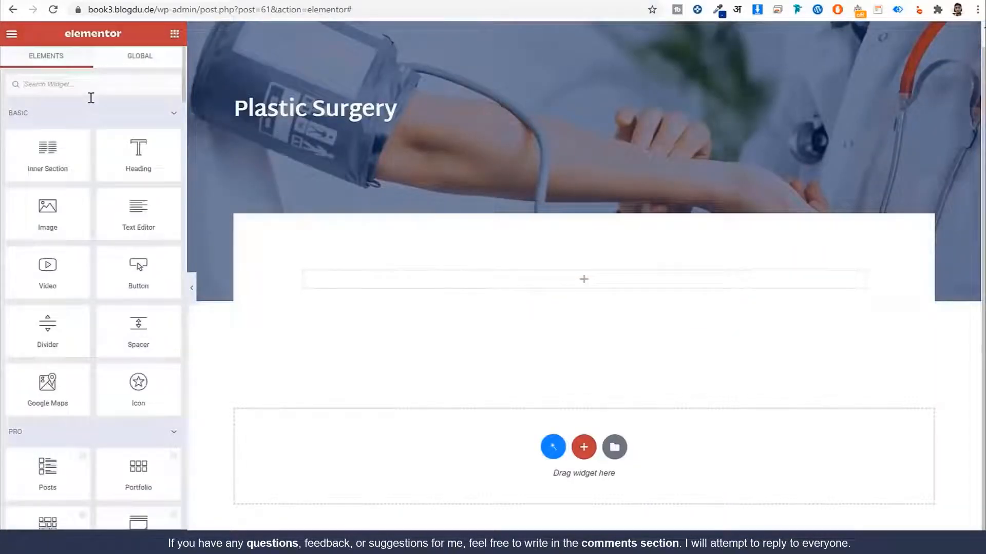
type("fie")
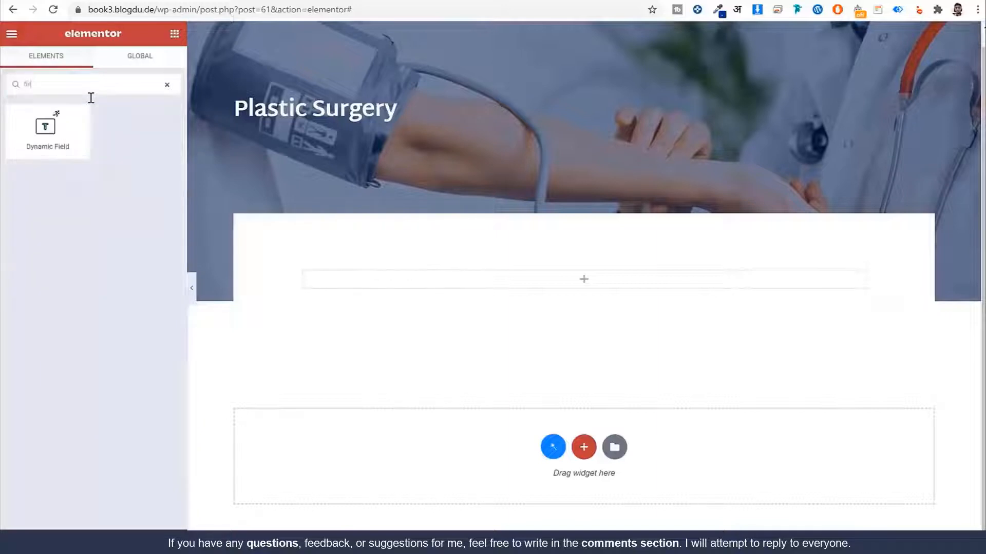
left_click_drag(276, 214, 449, 291)
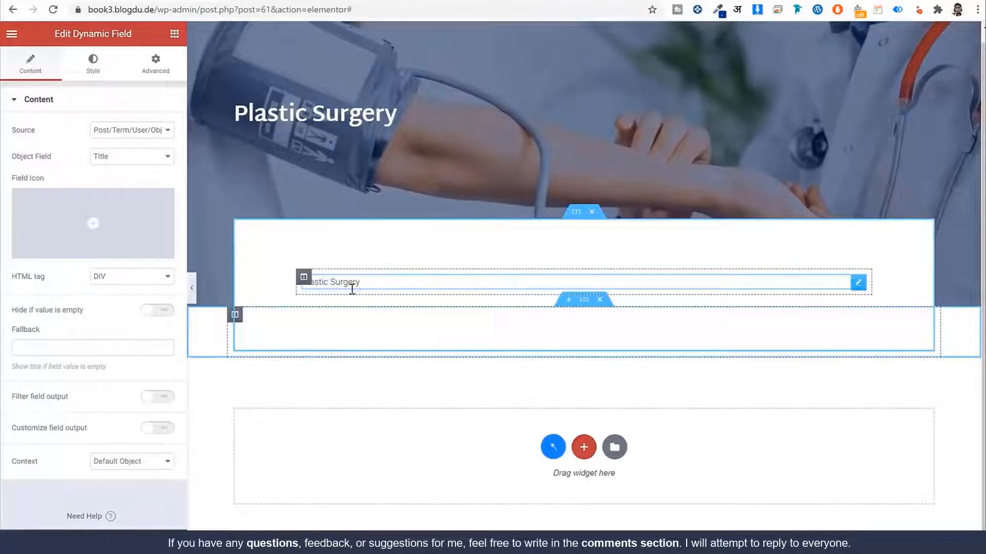
Step: Set the field's source to Meta Data with the Consultation meta field
left_click(147, 161)
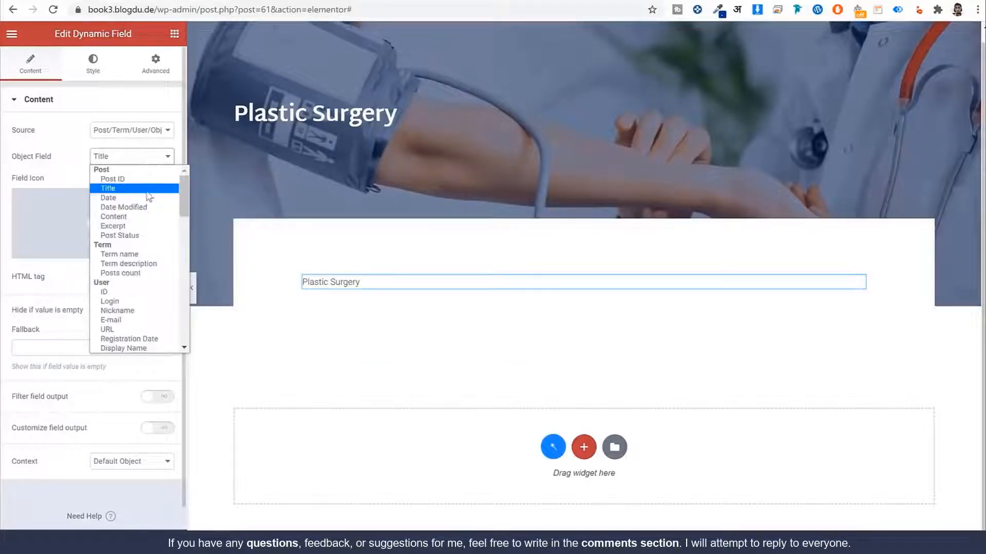
scroll(170, 323, "down", 3)
scroll(170, 324, "up", 3)
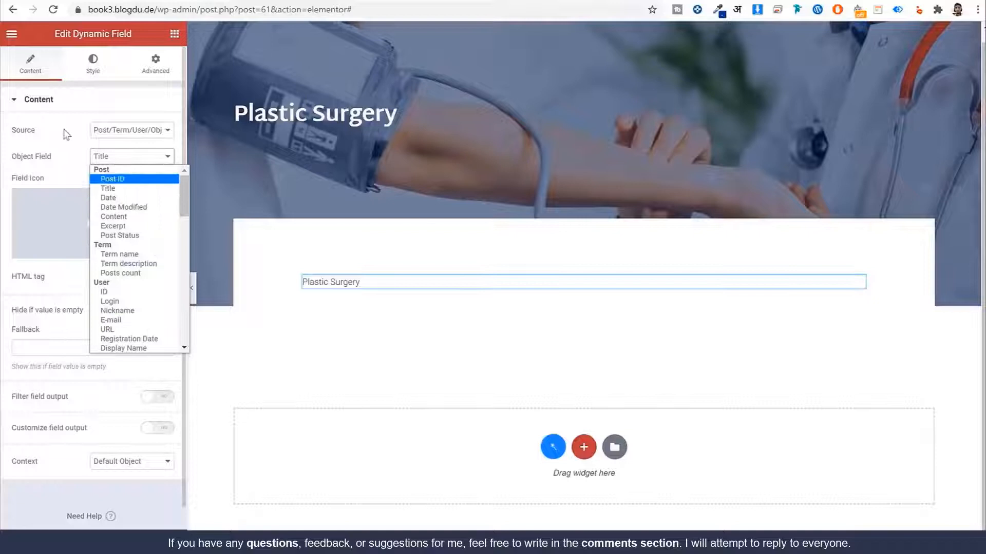
left_click(125, 134)
left_click(132, 150)
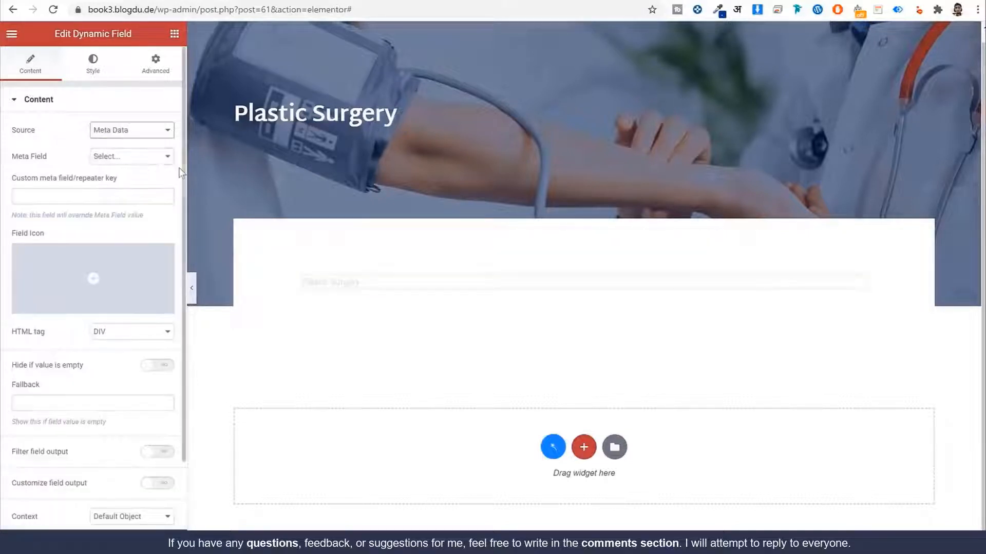
left_click(149, 157)
scroll(149, 216, "up", 2)
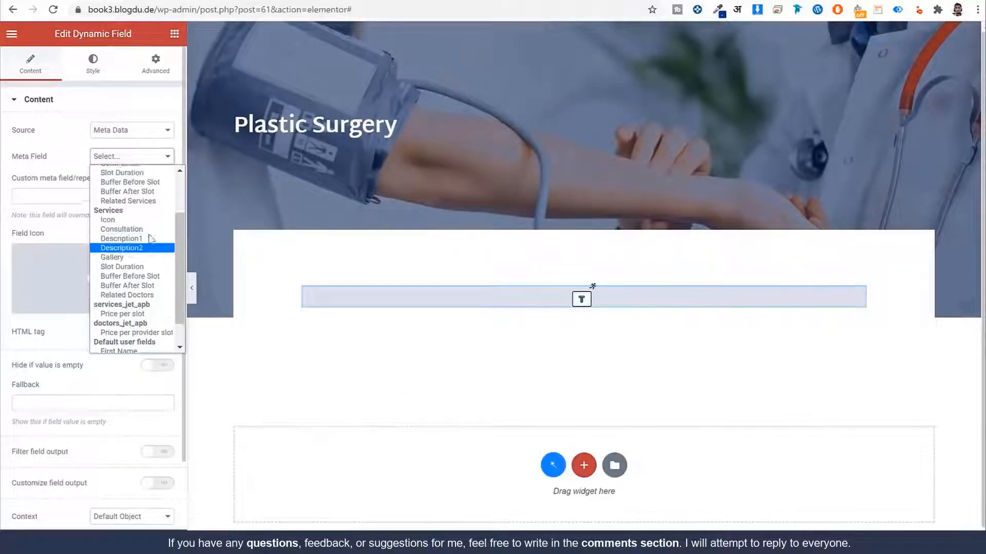
scroll(148, 239, "up", 2)
scroll(146, 239, "down", 4)
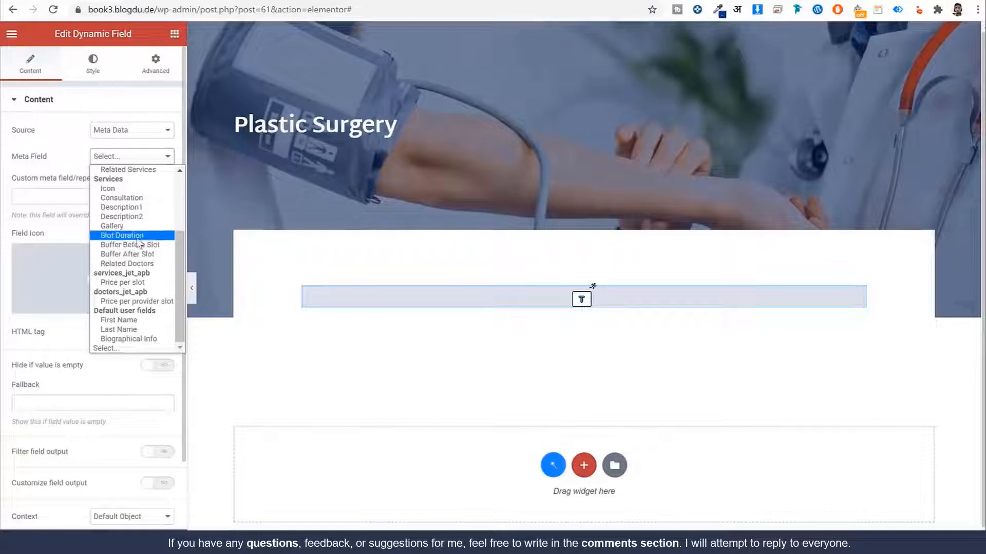
left_click(136, 198)
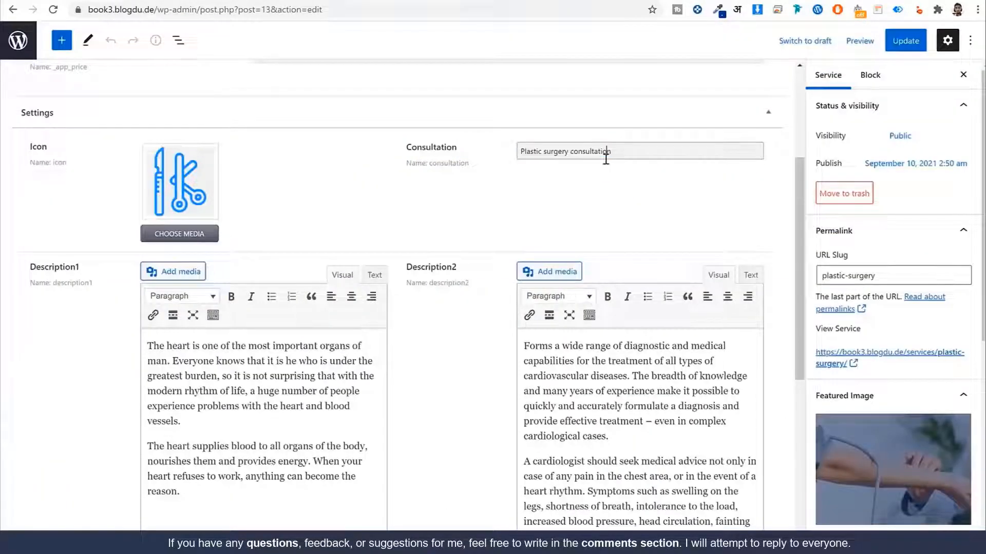
double_click(598, 151)
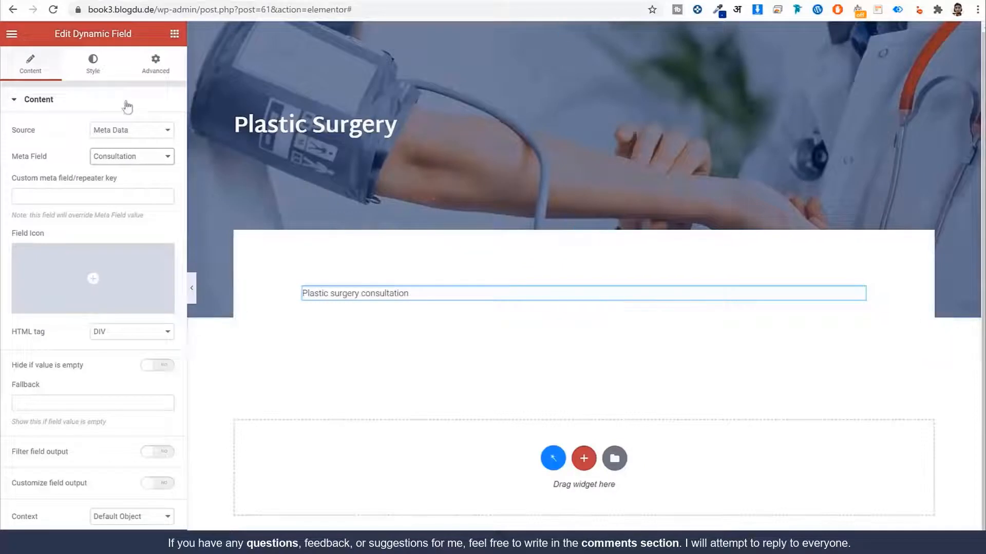
left_click(93, 63)
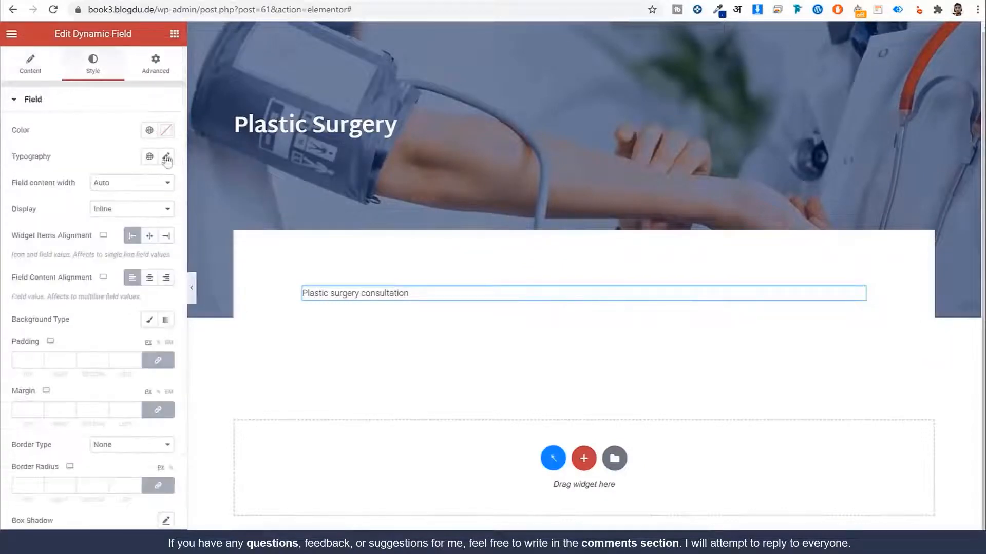
Step: Style the Consultation field Dark Blue with the global font, size 40, weight 700
left_click(149, 130)
left_click(110, 275)
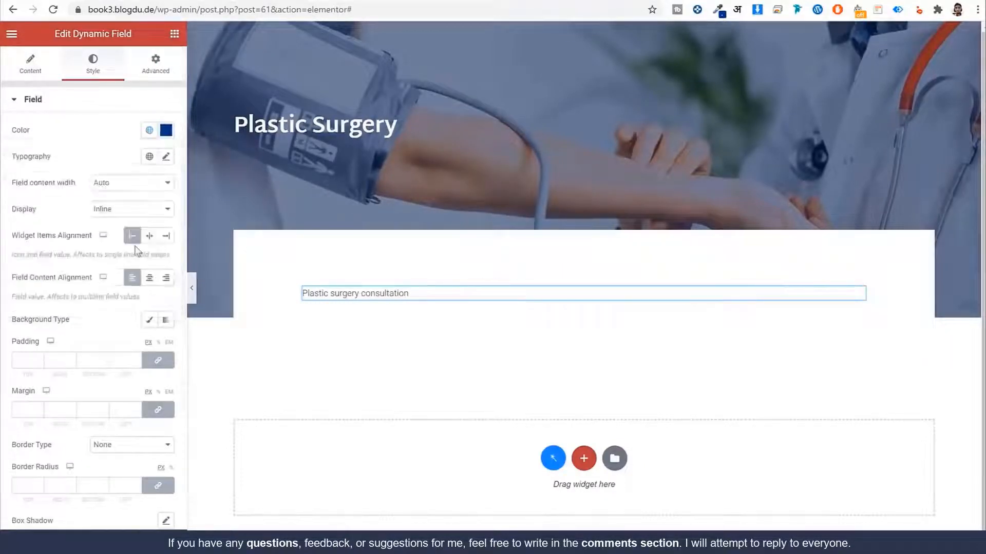
left_click(149, 156)
left_click(80, 281)
left_click(166, 157)
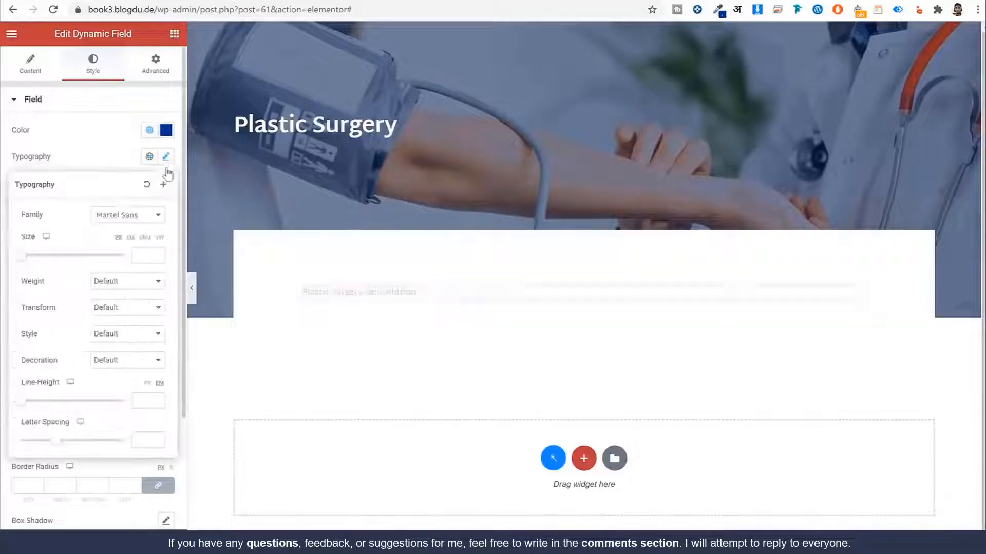
type("40")
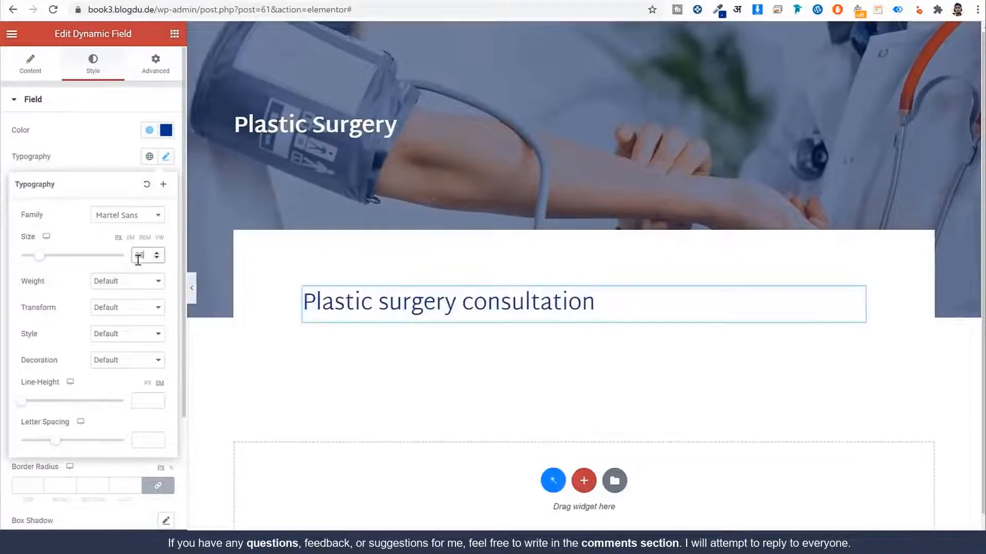
left_click(133, 284)
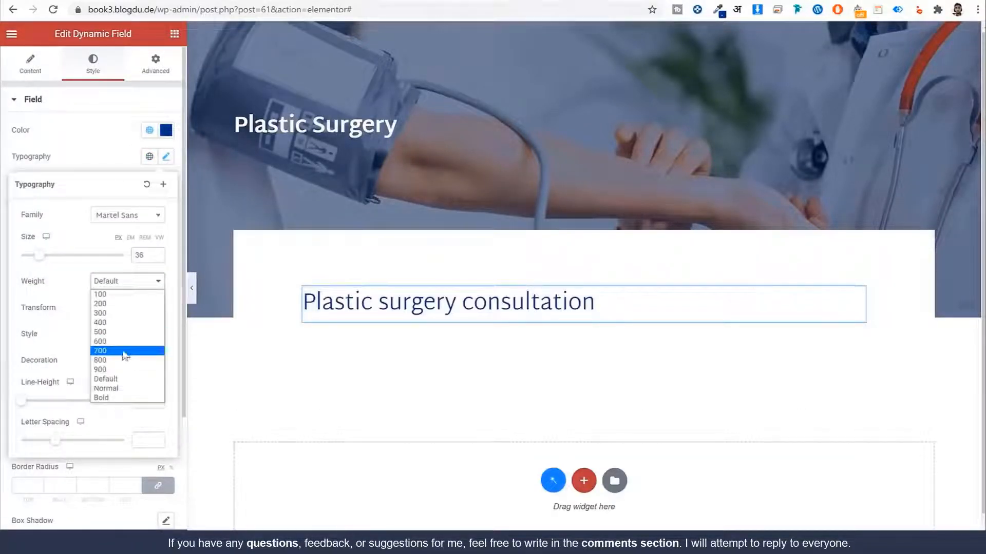
left_click(132, 348)
left_click(125, 145)
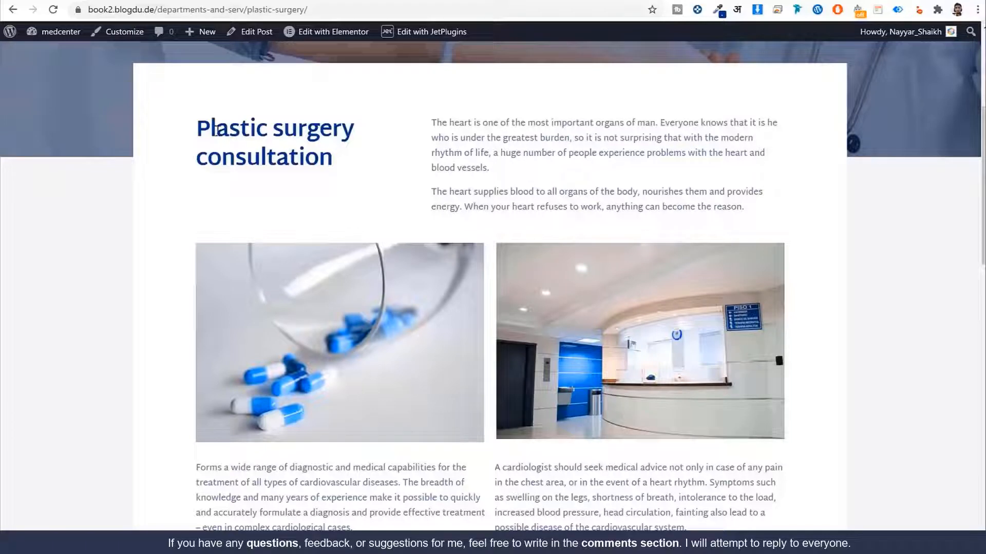
Step: Give the Consultation heading a custom width of 40 under Positioning
left_click_drag(192, 123, 345, 164)
left_click(351, 168)
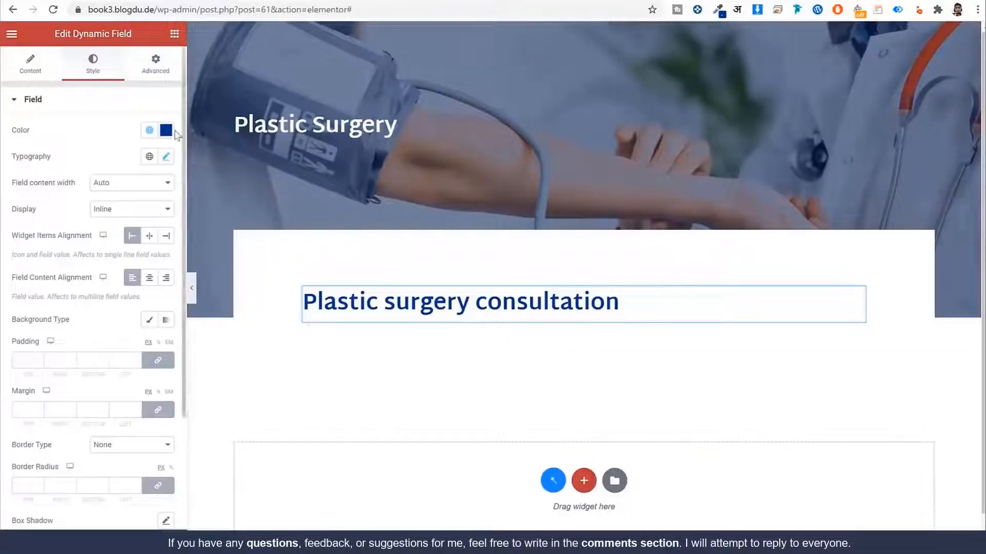
left_click(157, 66)
scroll(128, 354, "down", 4)
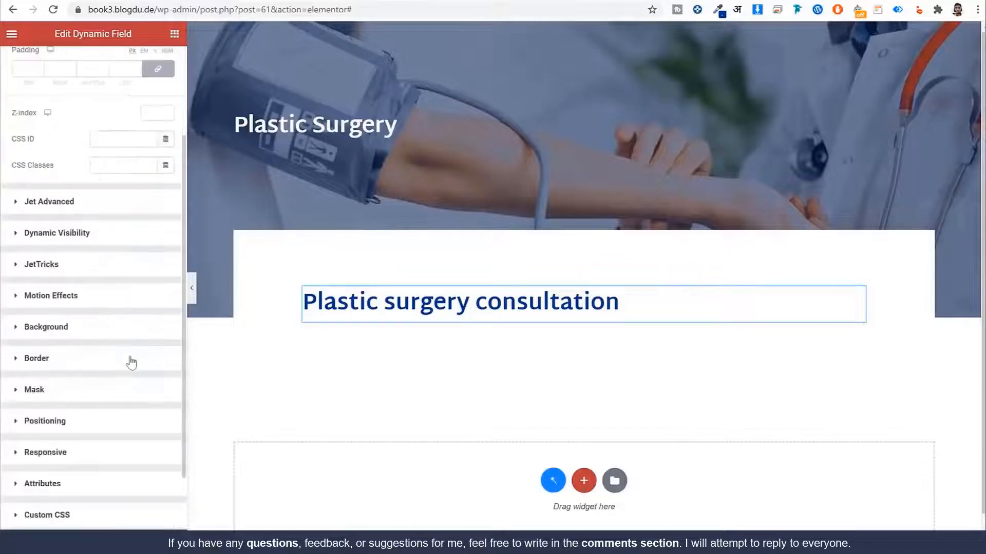
left_click(108, 353)
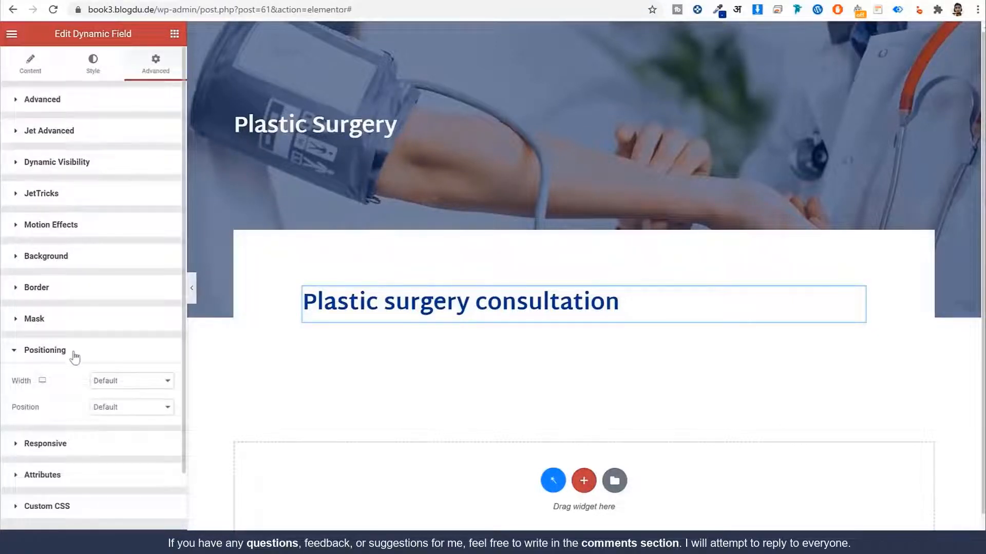
scroll(75, 354, "down", 2)
left_click(144, 319)
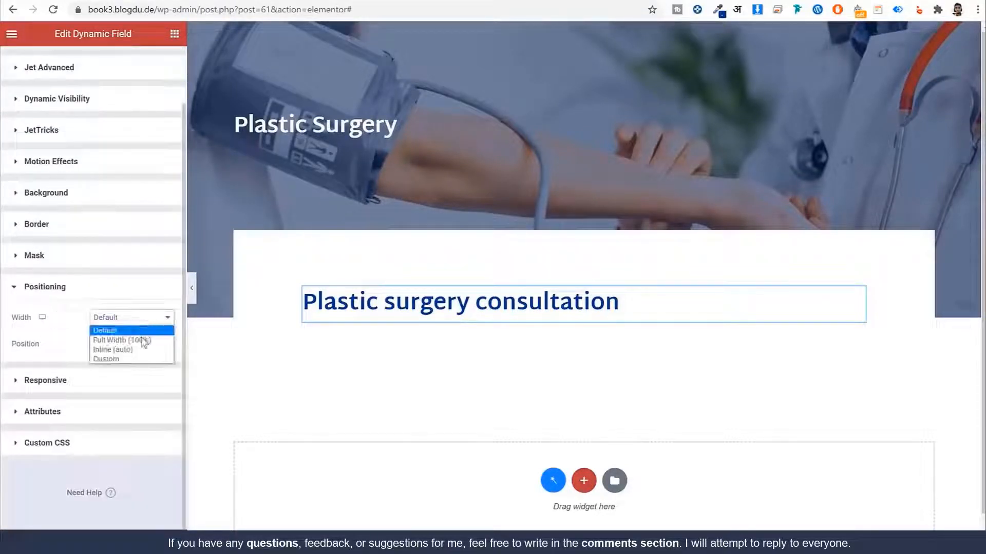
left_click(133, 361)
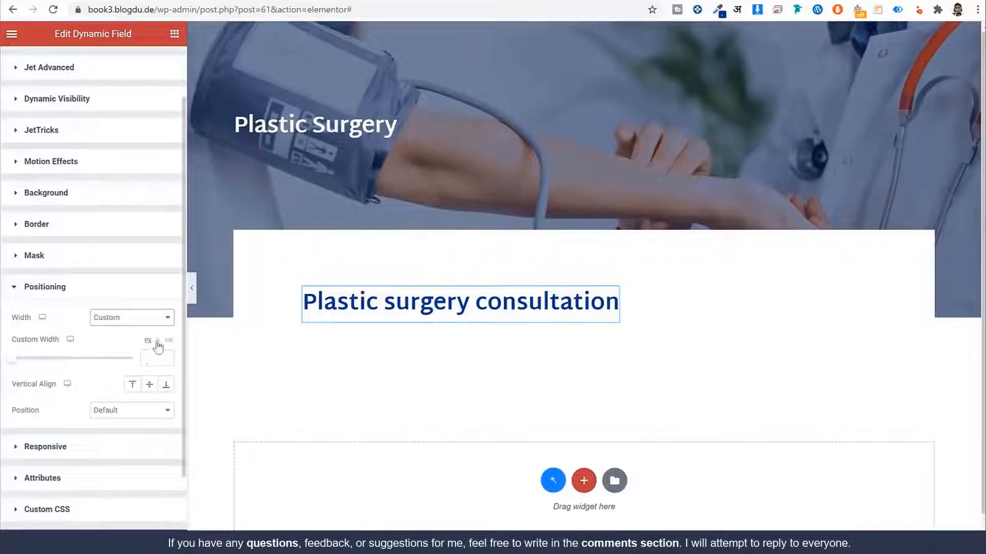
left_click_drag(62, 339, 20, 345)
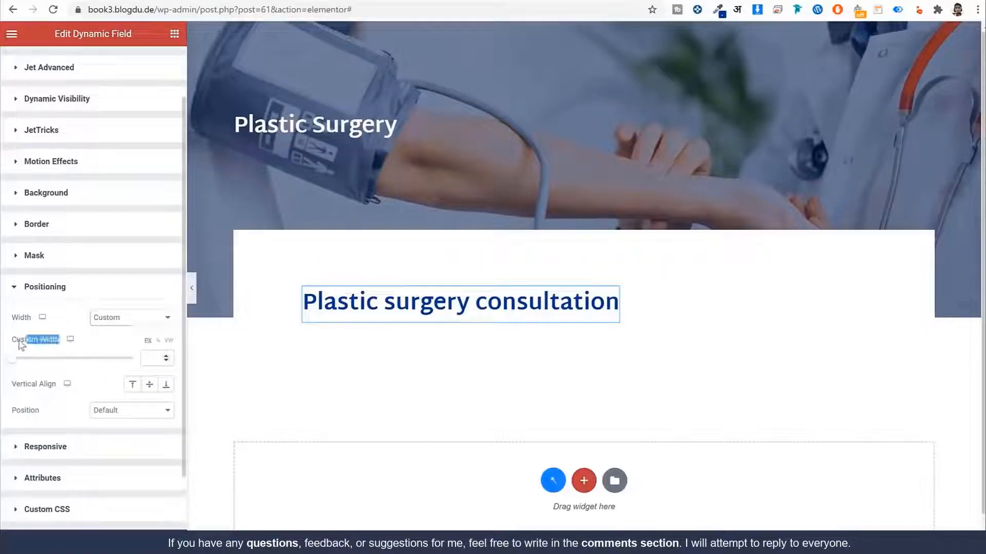
left_click(157, 343)
type("40")
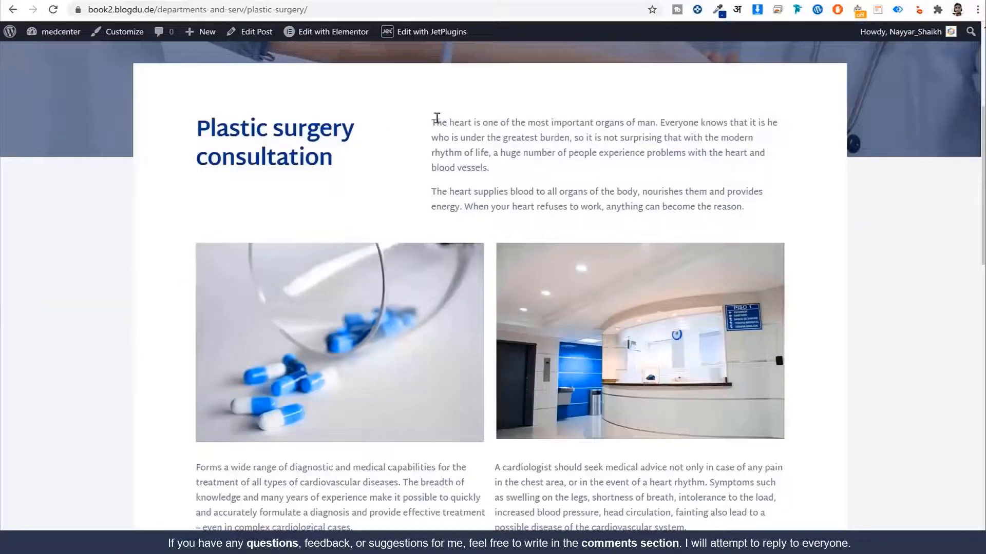
Step: Compare the reference page's intro paragraphs with the Description1 text
left_click_drag(437, 118, 740, 207)
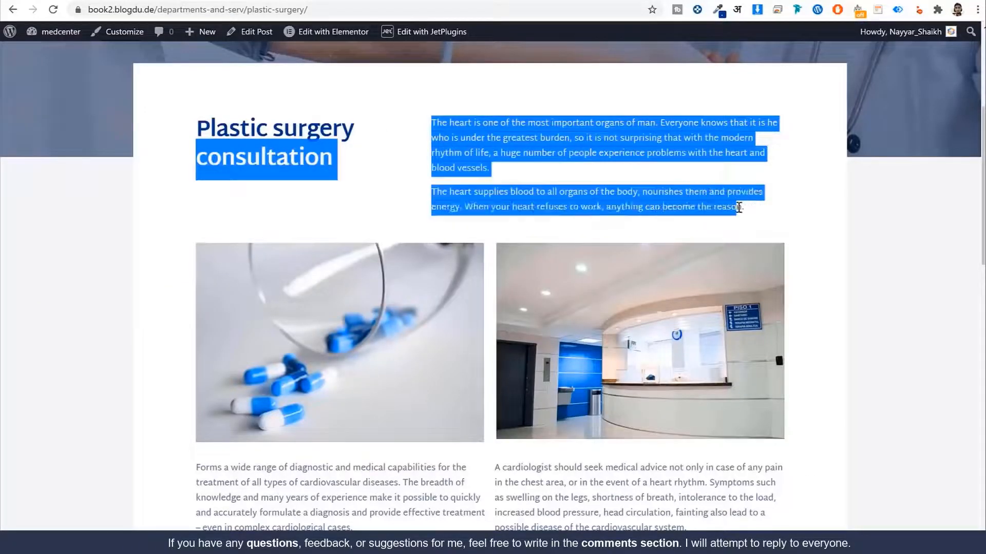
triple_click(738, 207)
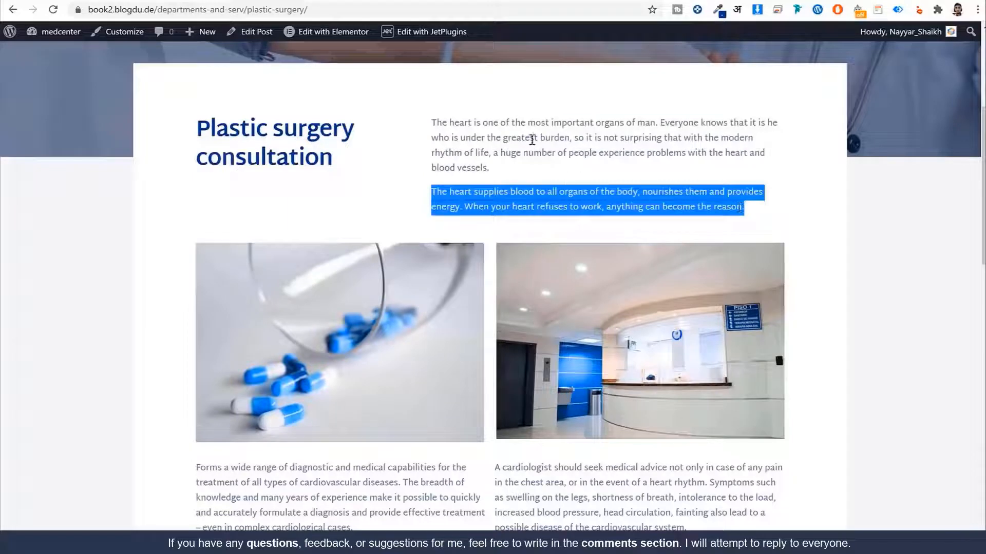
left_click(431, 127)
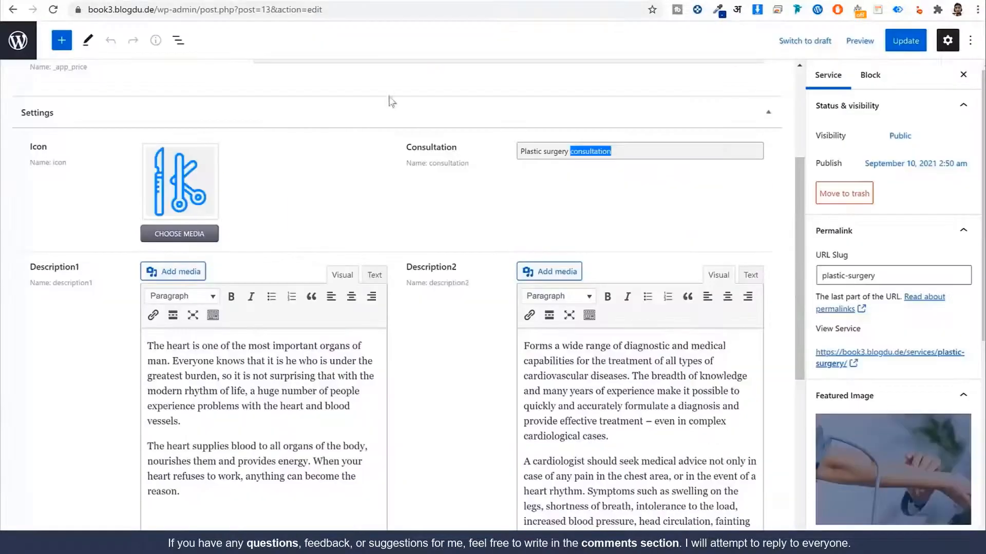
left_click(217, 369)
triple_click(217, 369)
left_click(227, 507)
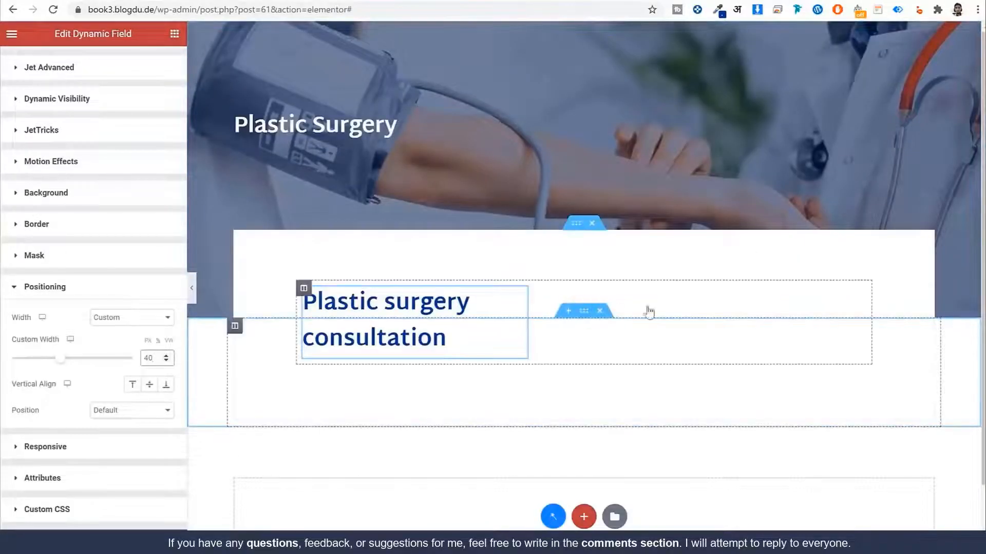
Step: Add a Dynamic Field below the heading showing the Description1 meta field
left_click(174, 34)
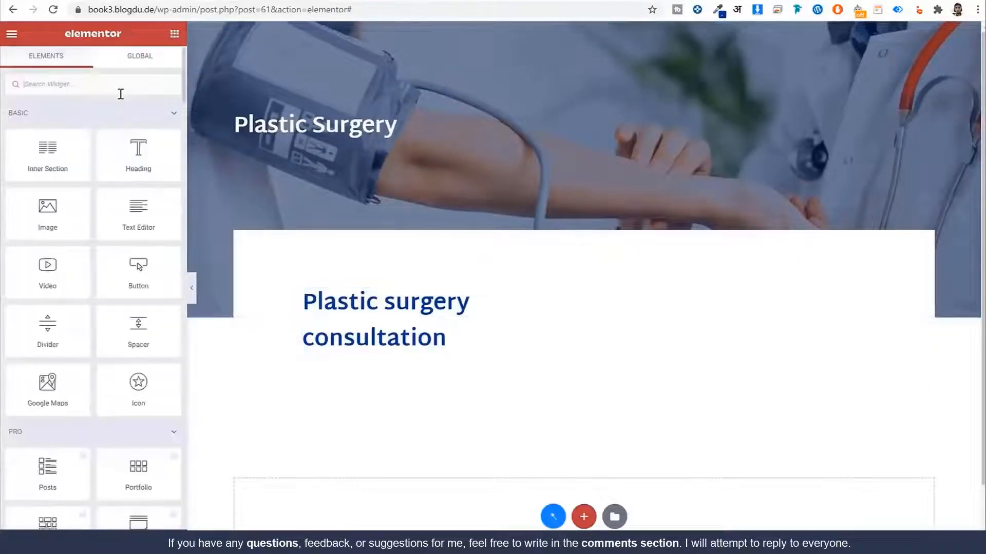
type("fiel")
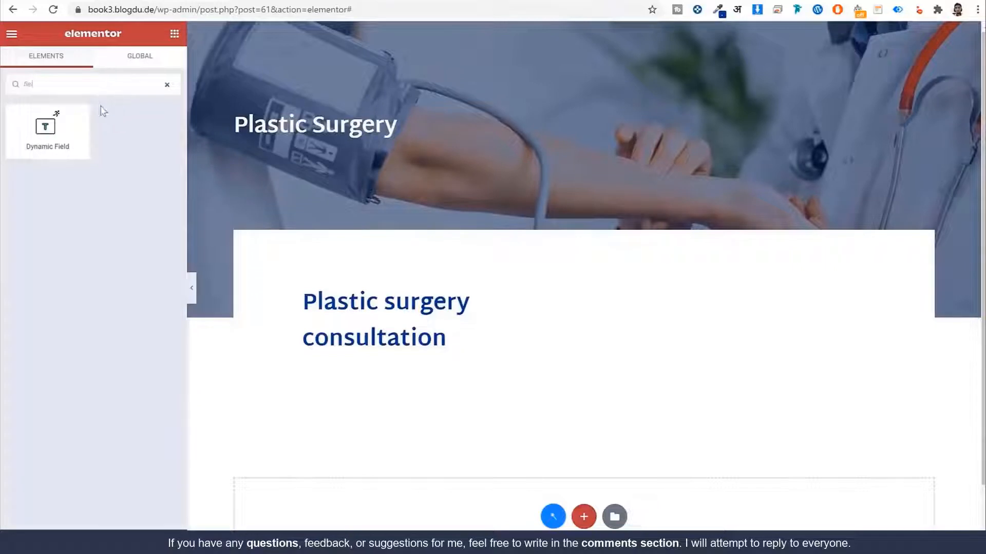
left_click_drag(49, 131, 529, 347)
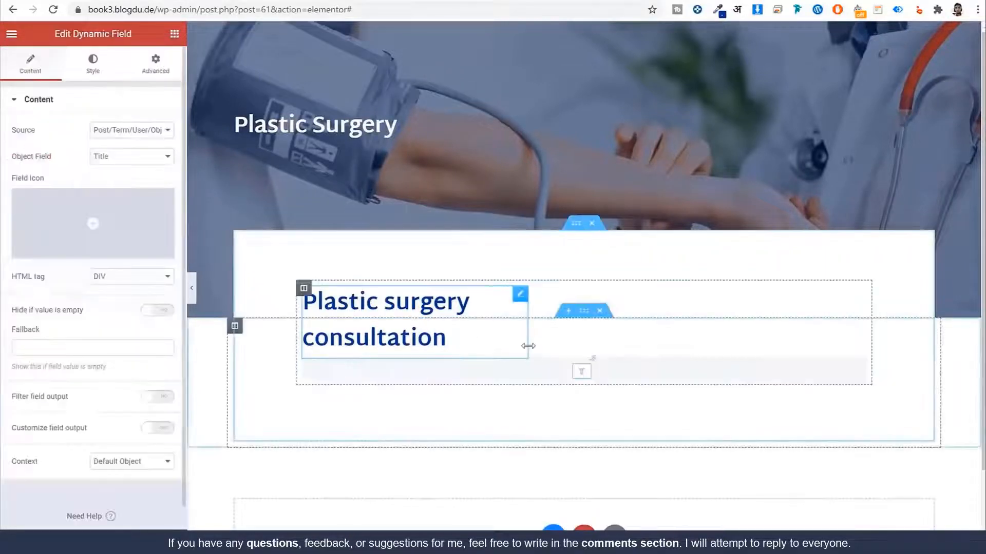
left_click(134, 131)
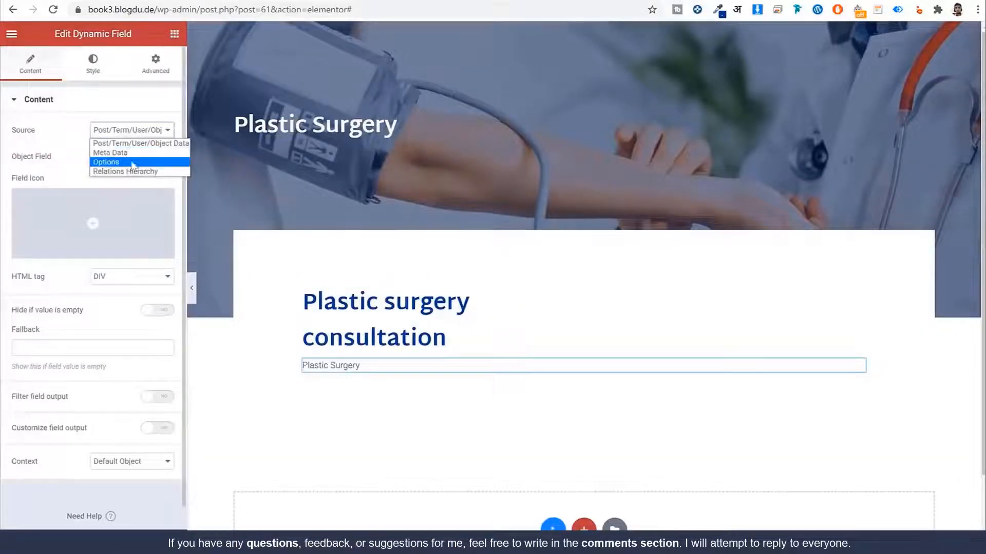
left_click(128, 152)
left_click(131, 156)
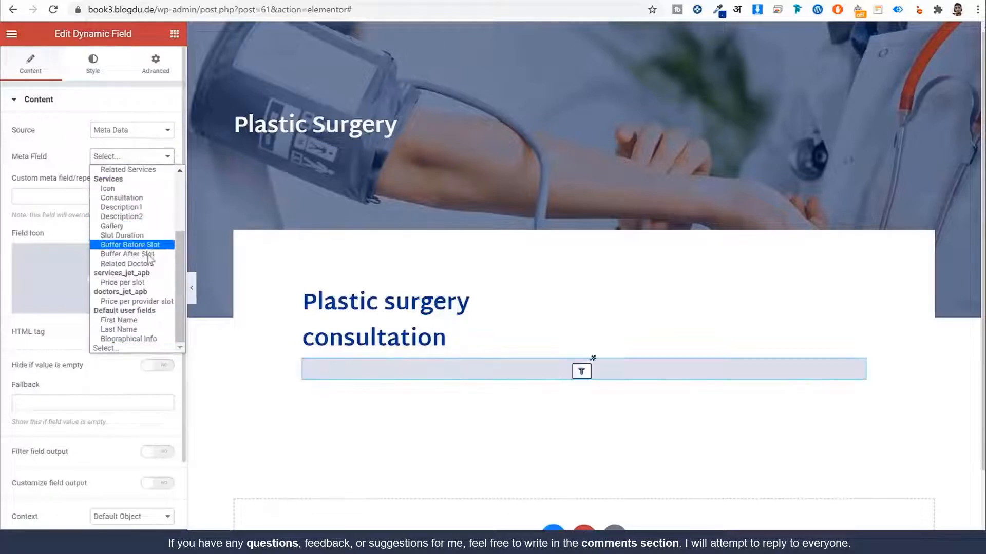
left_click(149, 208)
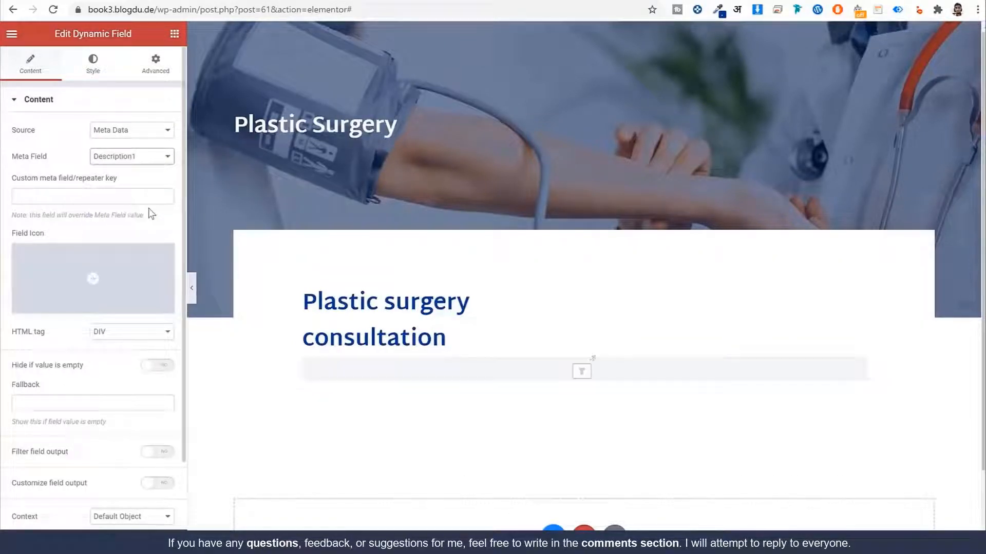
Step: Give the description field a custom width of 60
left_click(150, 69)
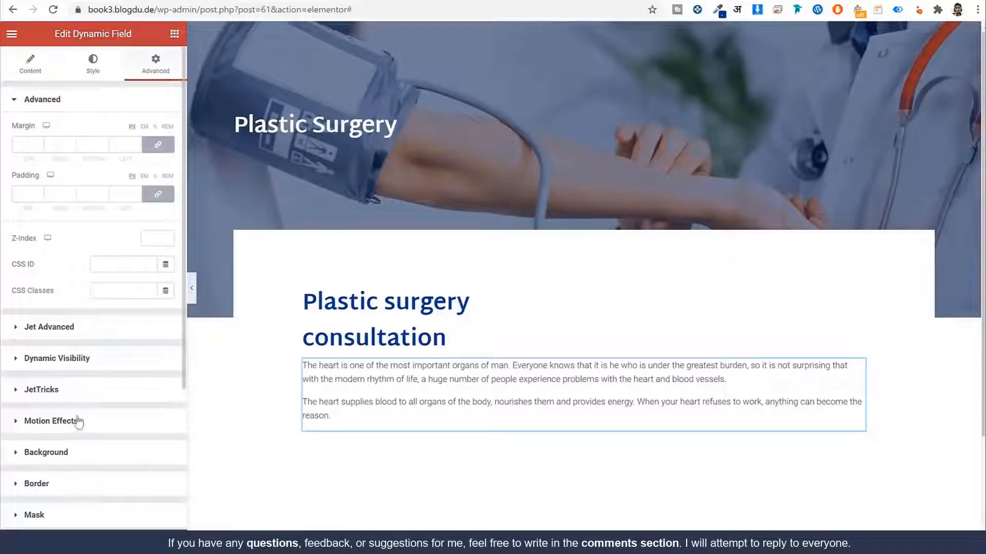
scroll(90, 413, "down", 4)
left_click(89, 349)
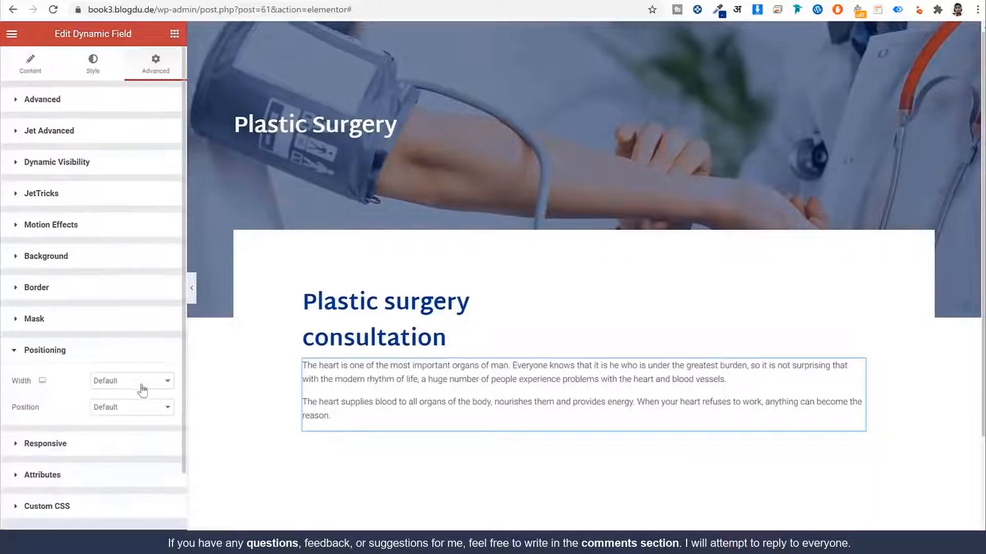
left_click(136, 382)
left_click(129, 419)
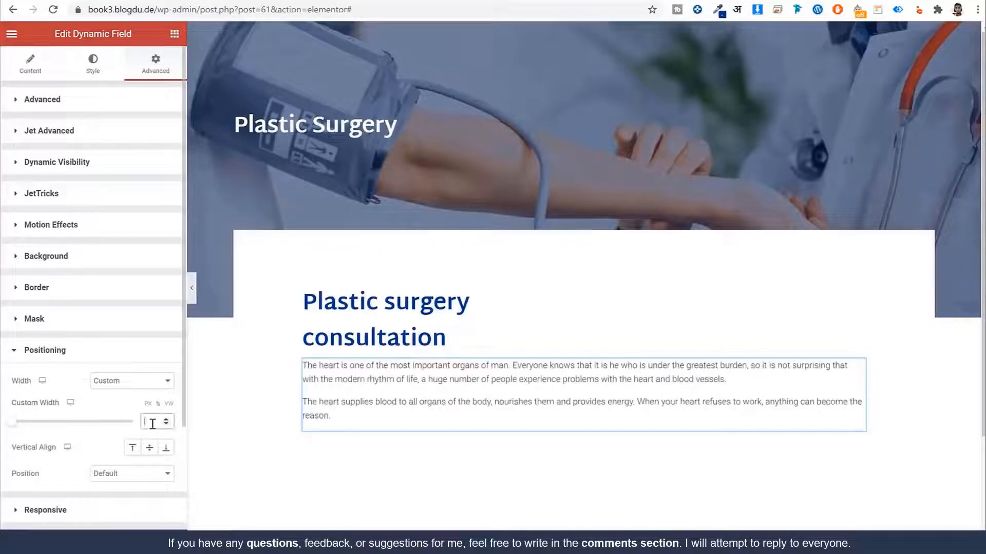
type("60")
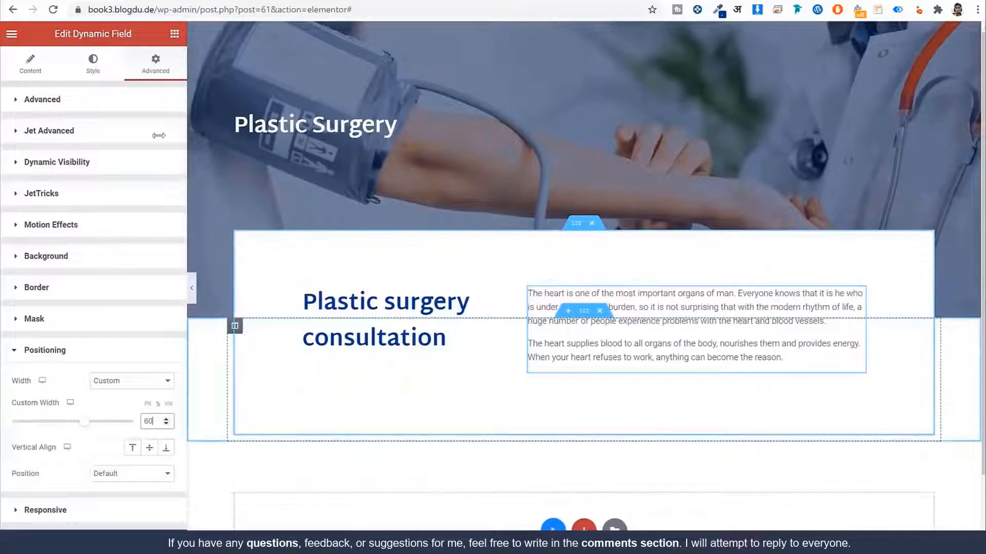
Step: Colour the description text Light Blue and set it in Martel Sans
left_click(103, 68)
left_click(149, 132)
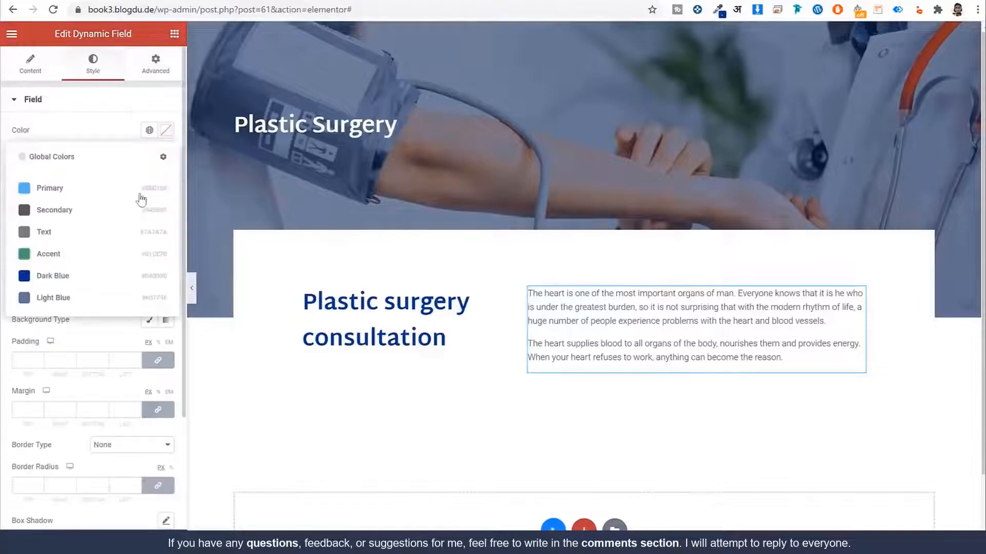
left_click(101, 297)
left_click(149, 157)
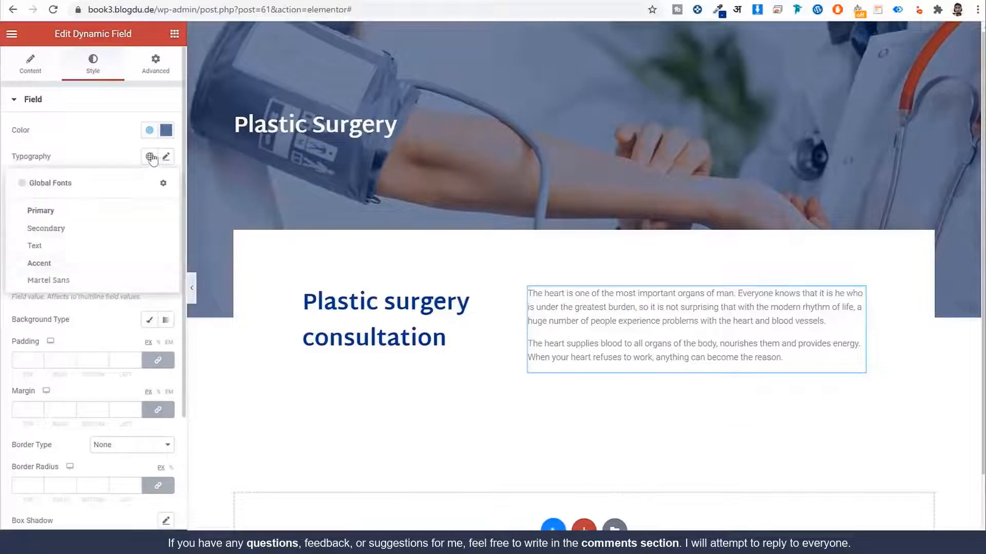
left_click(48, 280)
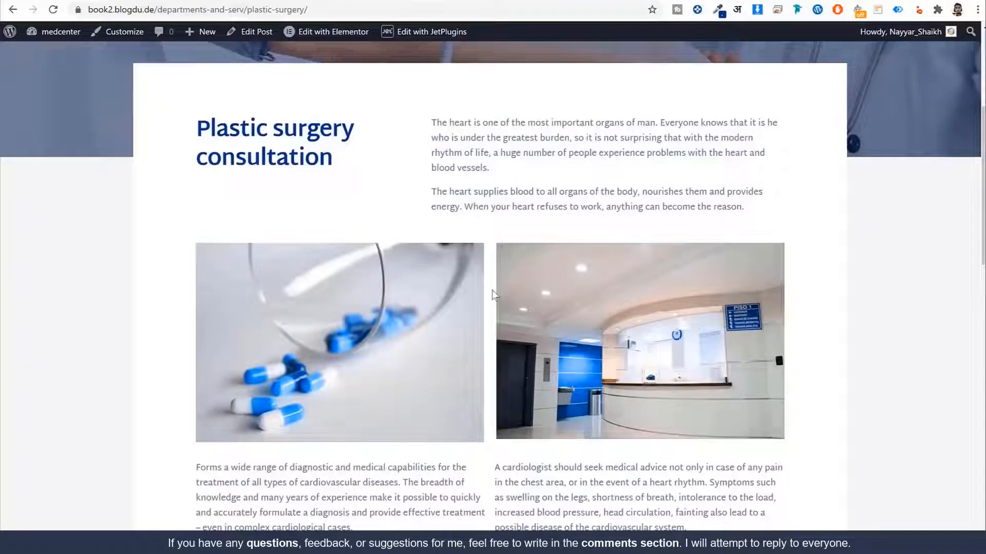
scroll(492, 294, "down", 1)
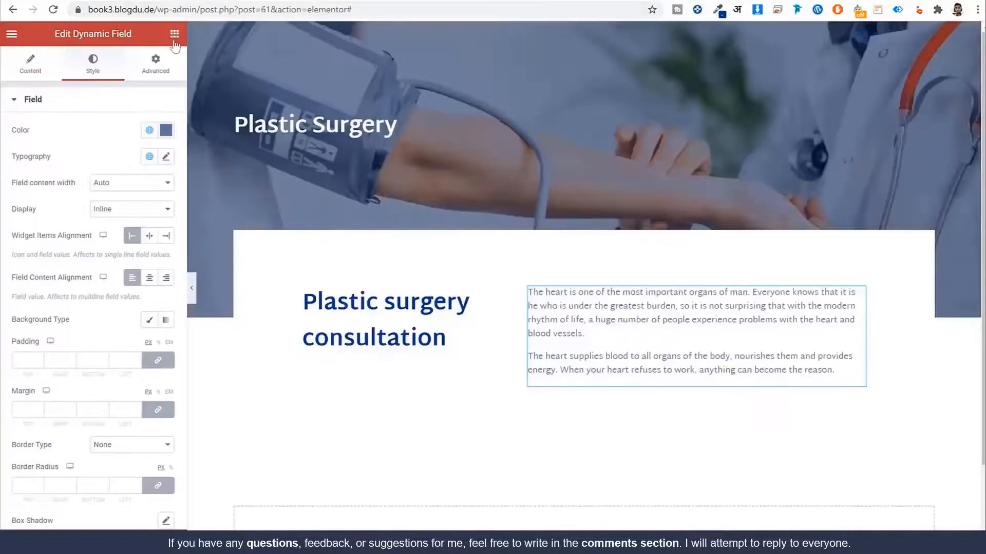
left_click(175, 34)
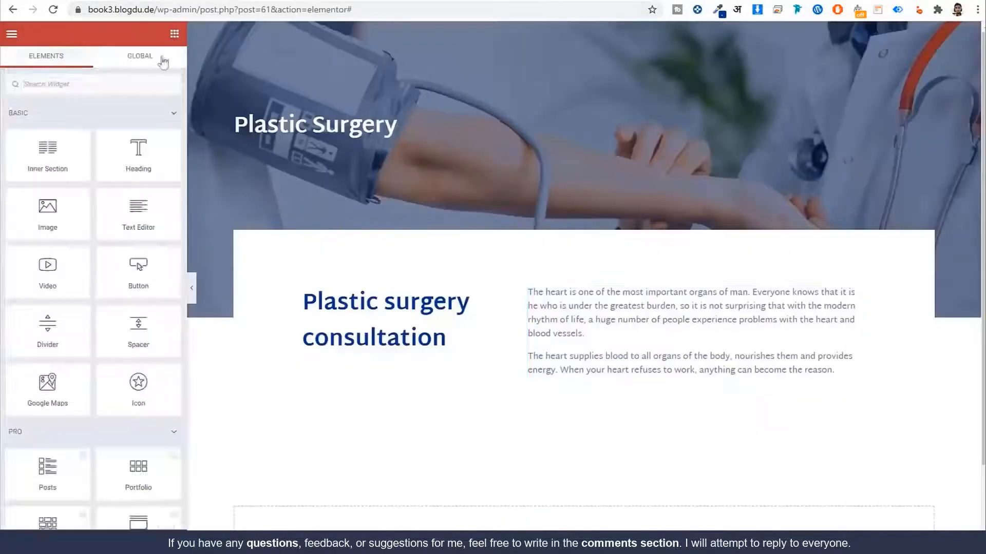
Step: Add a Dynamic Field under the description paragraph showing the Gallery meta field
type("fiel")
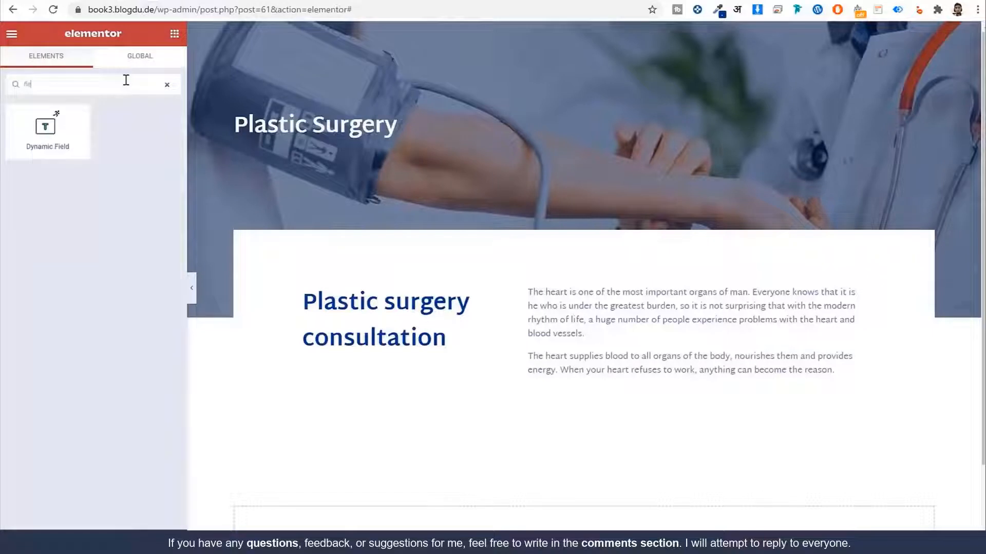
left_click_drag(148, 162, 580, 348)
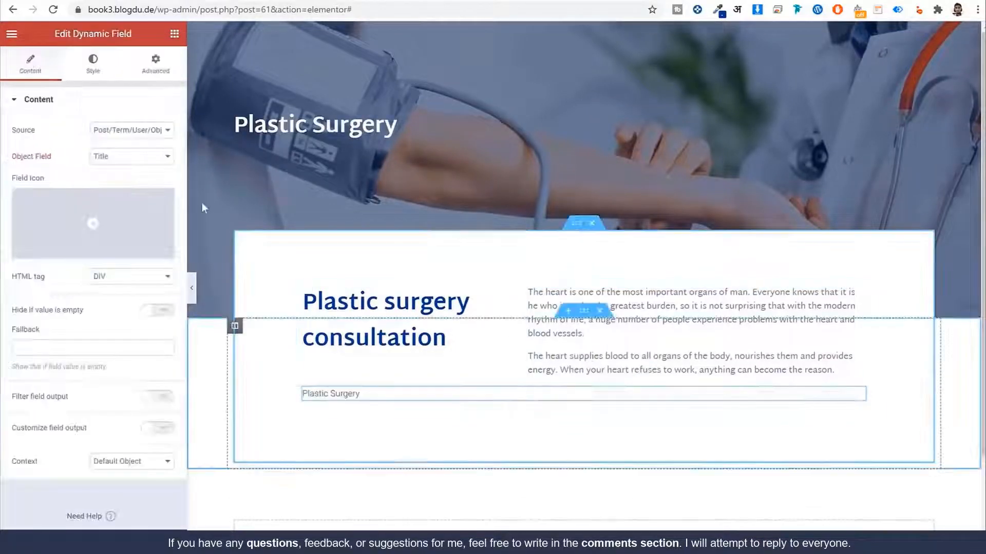
left_click(132, 130)
left_click(136, 153)
left_click(137, 156)
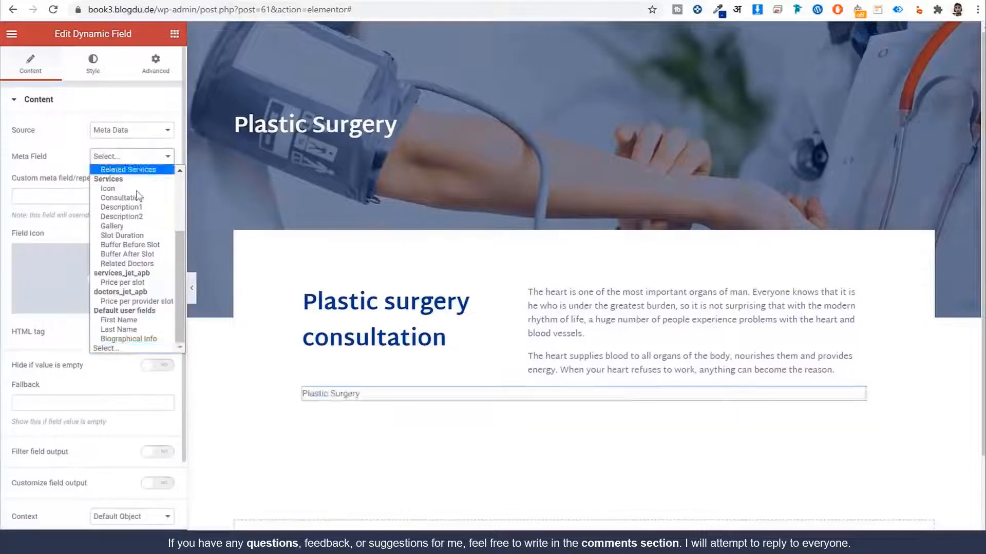
scroll(150, 287, "down", 3)
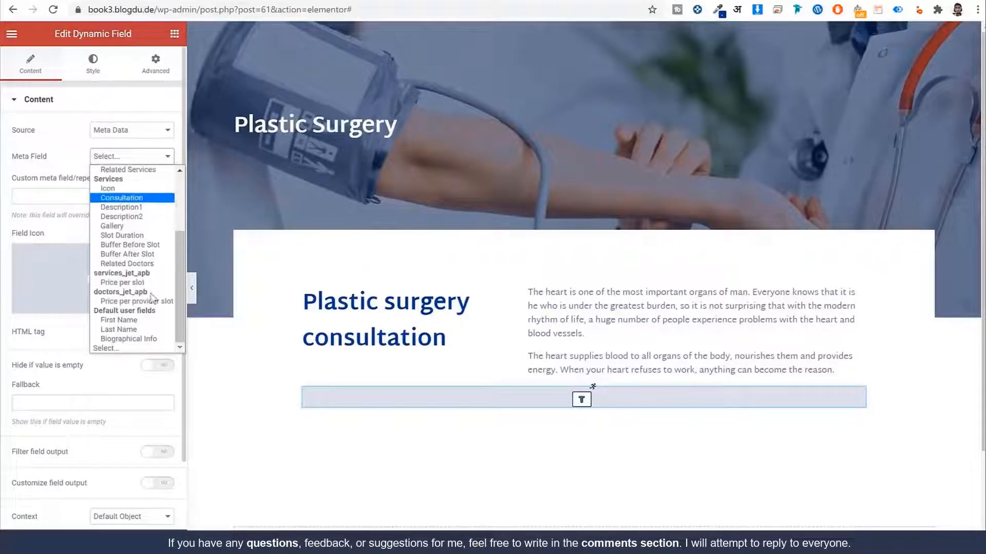
left_click(134, 226)
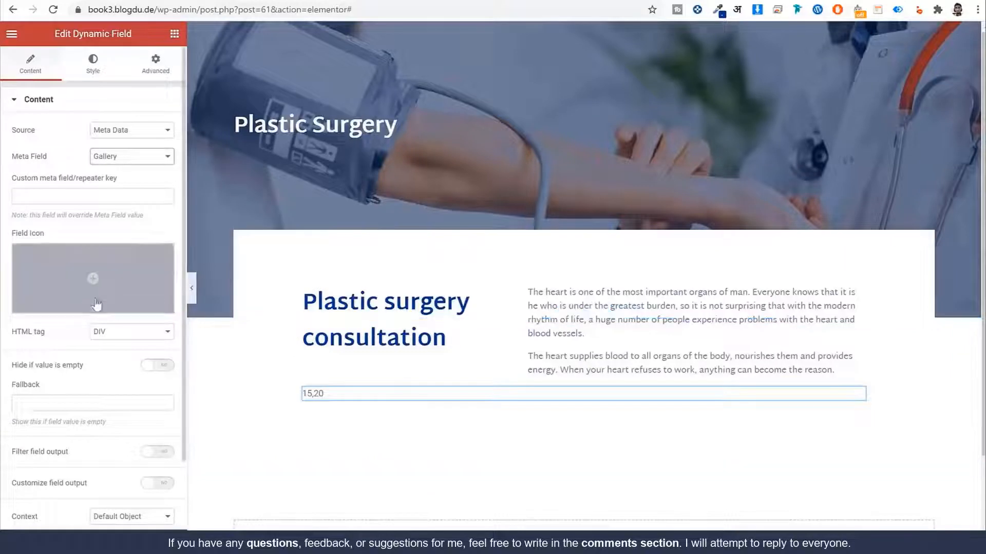
scroll(93, 316, "down", 2)
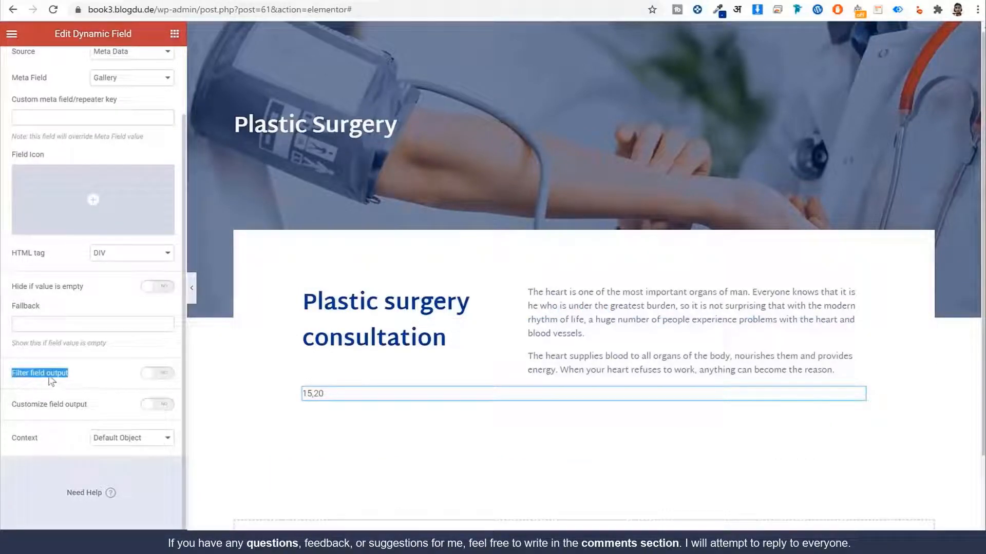
Step: Enable Filter field output with the Images gallery grid callback and 2 columns
left_click(156, 373)
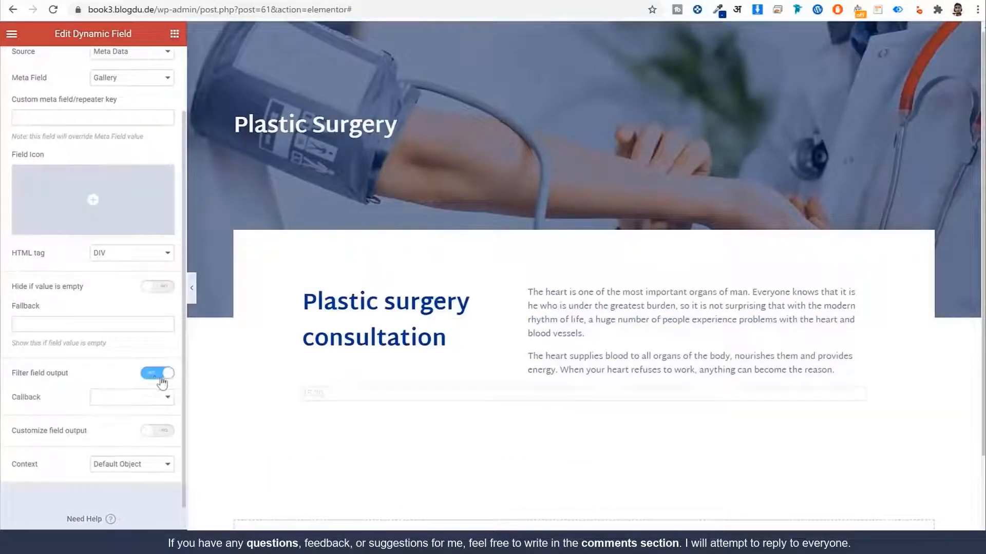
left_click(137, 399)
scroll(185, 488, "down", 3)
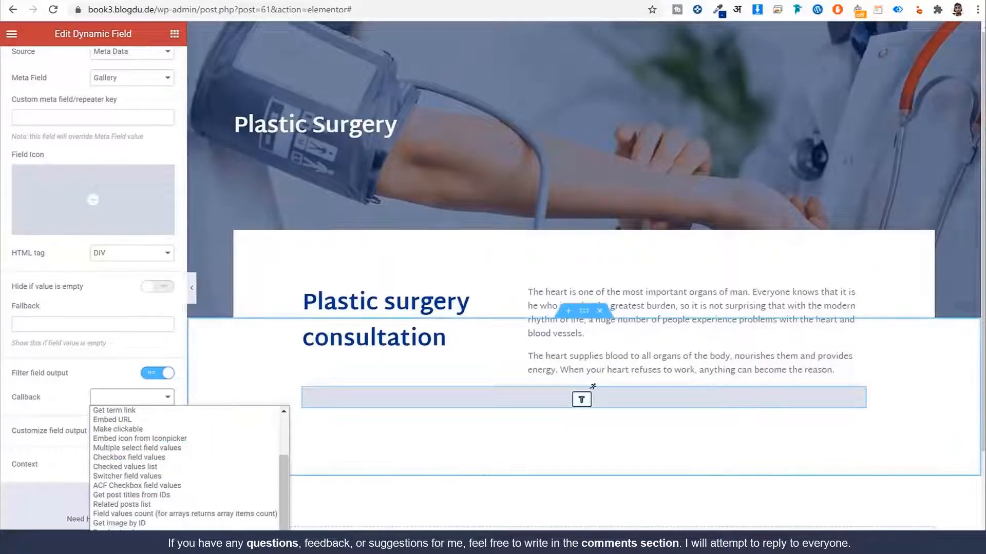
key("ctrl+minus")
key("ctrl+minus")
key("ctrl+minus")
key("ctrl+minus")
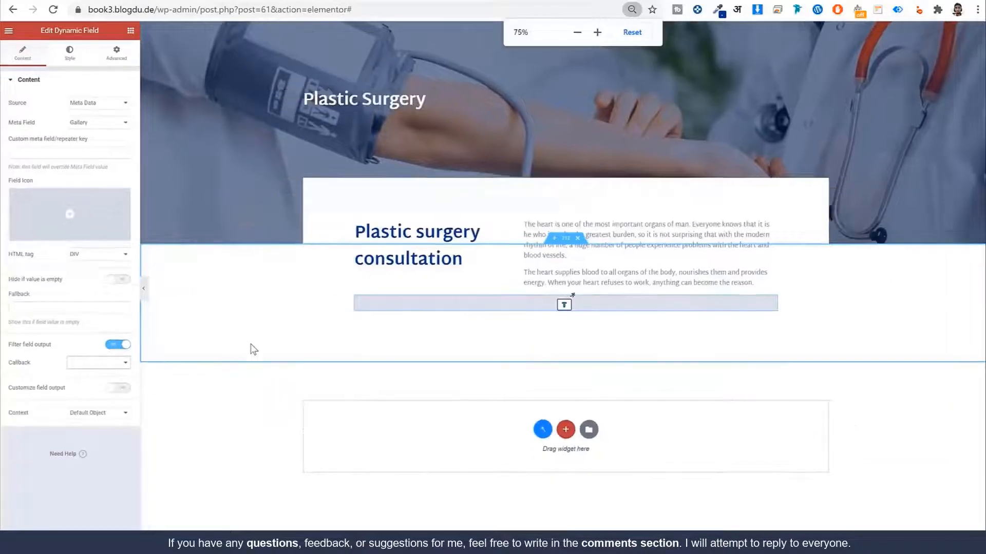
left_click(105, 325)
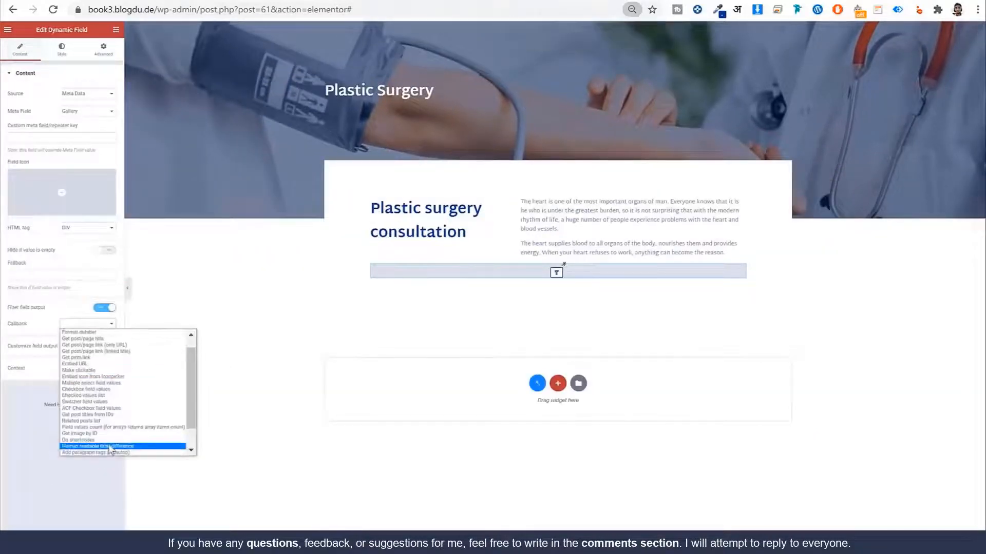
scroll(124, 441, "down", 3)
key("ctrl+plus")
left_click(107, 364)
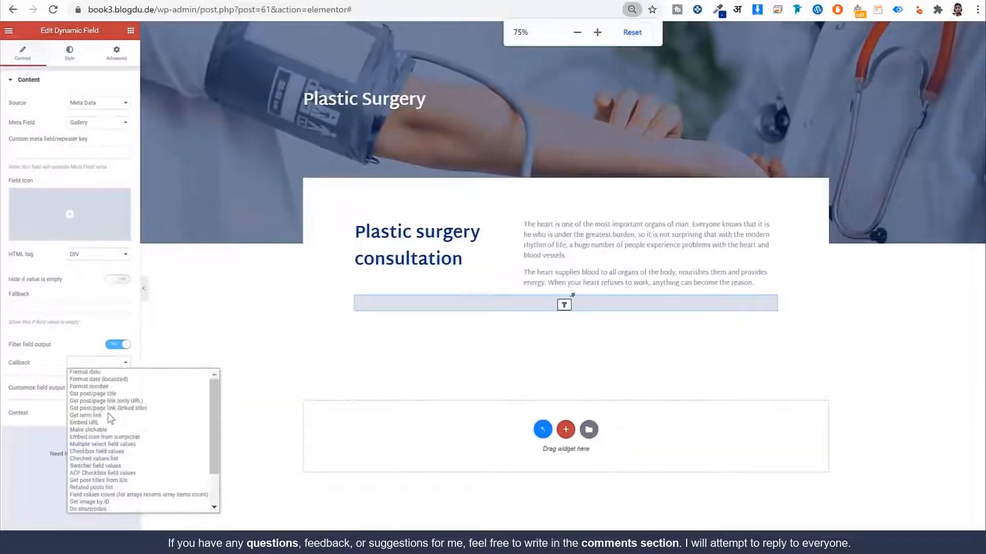
scroll(119, 487, "down", 4)
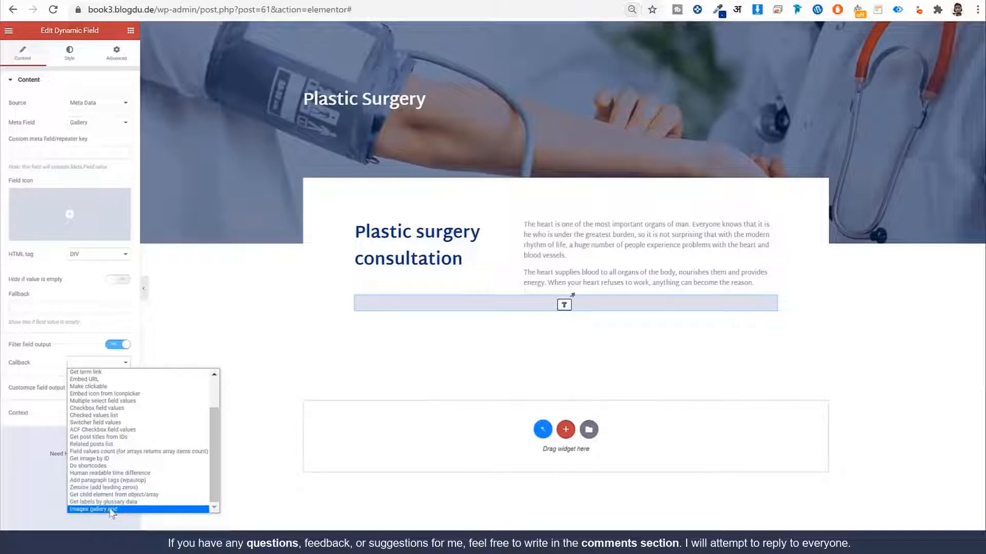
left_click(109, 509)
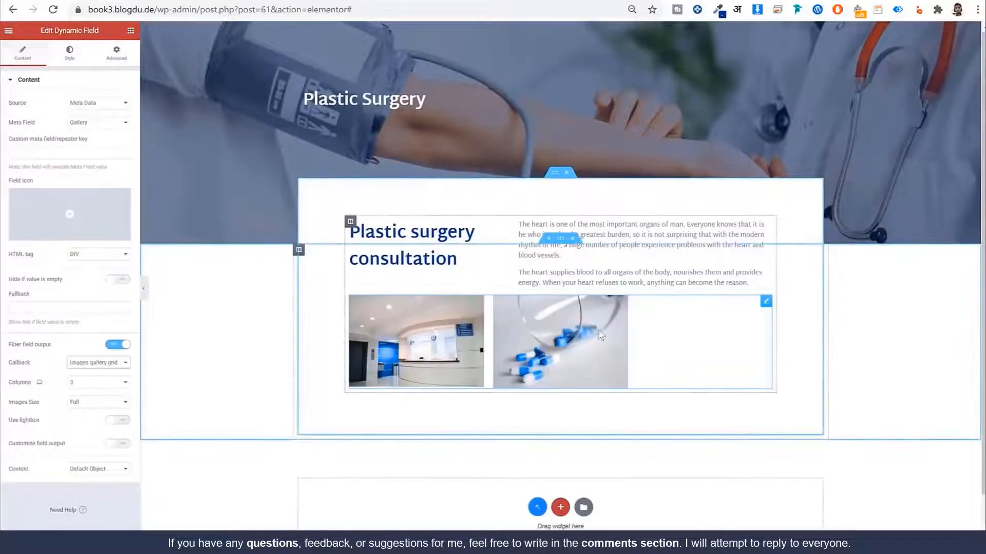
key("ctrl+plus")
key("ctrl+plus")
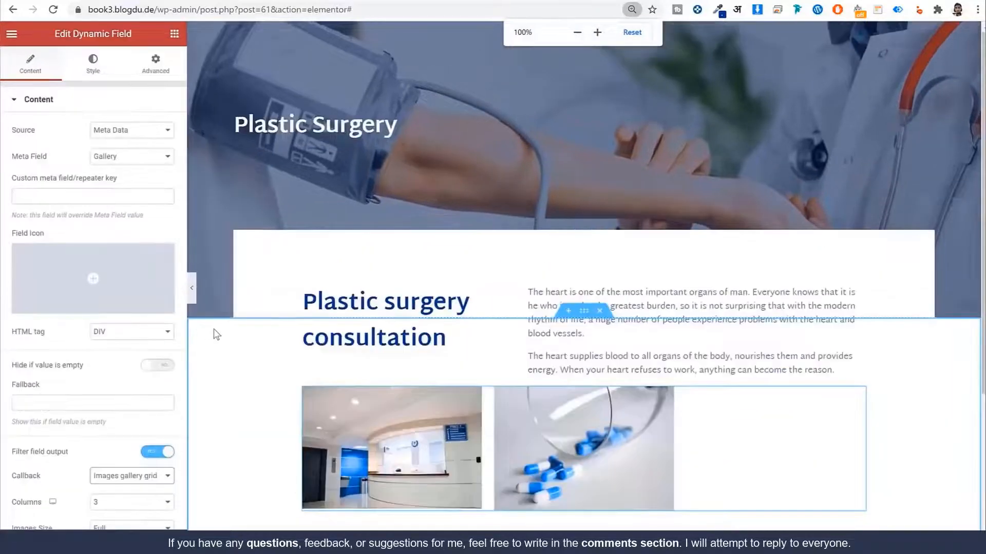
left_click(126, 323)
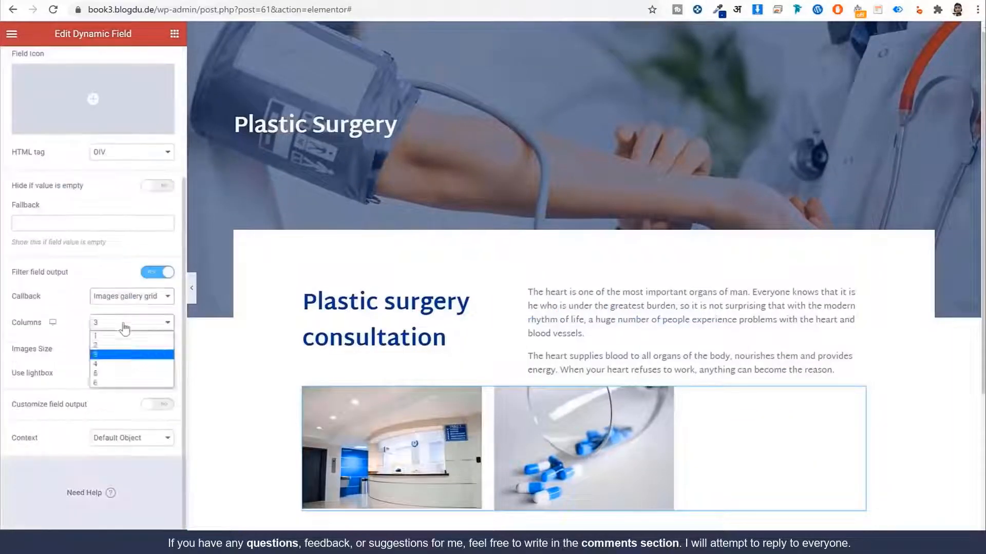
left_click(124, 353)
key("Up")
scroll(593, 422, "down", 4)
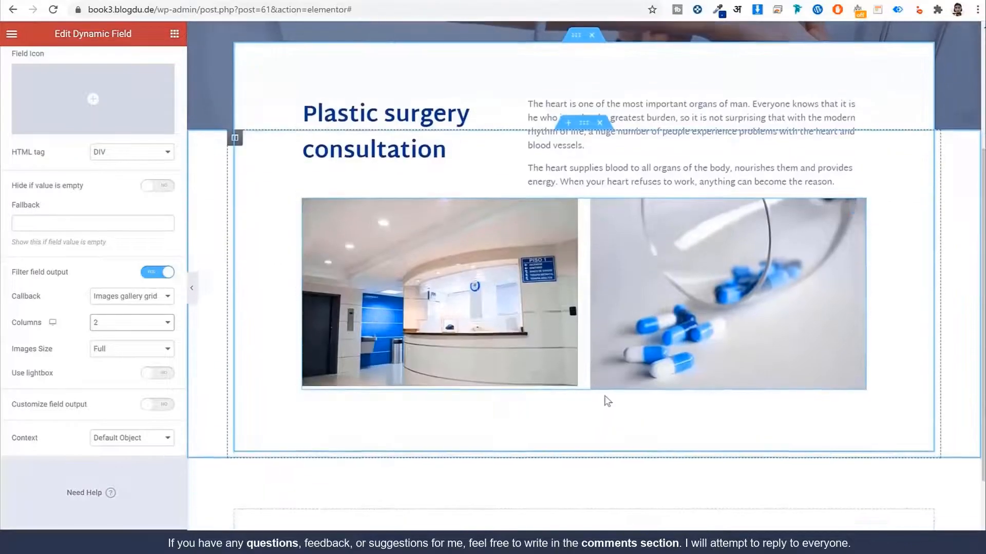
Step: Review the output callback options and keep Images gallery grid as the callback
left_click(147, 297)
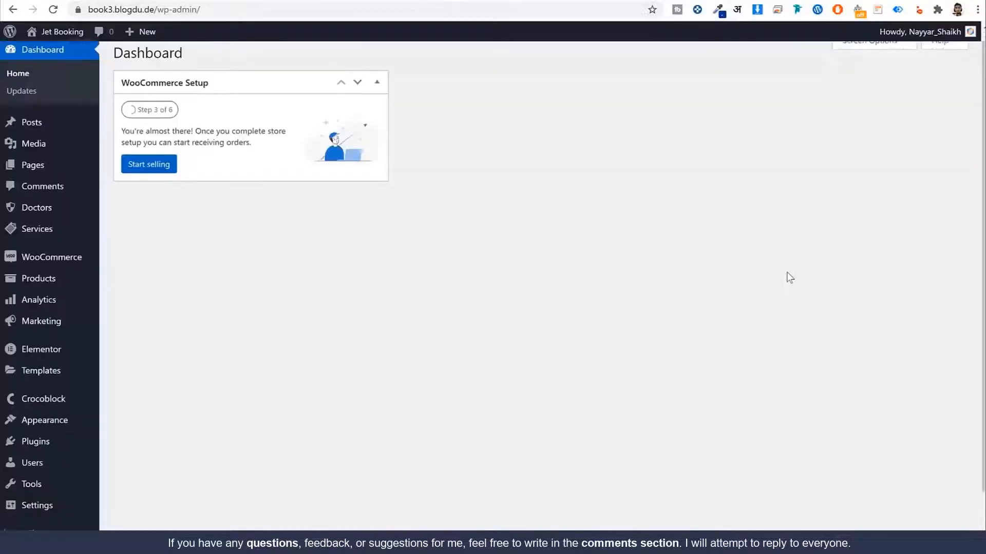
scroll(790, 278, "down", 1)
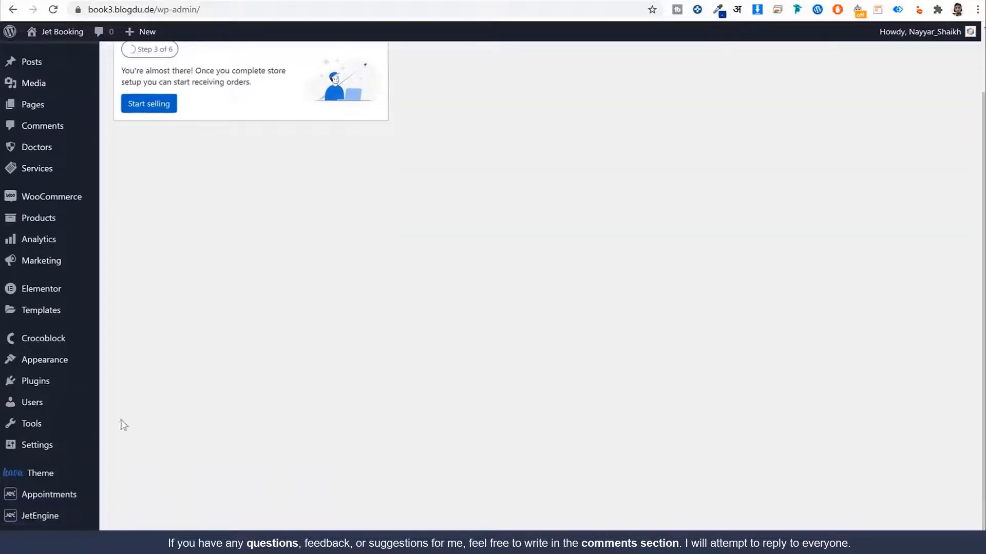
mouse_move(33, 518)
left_click(137, 354)
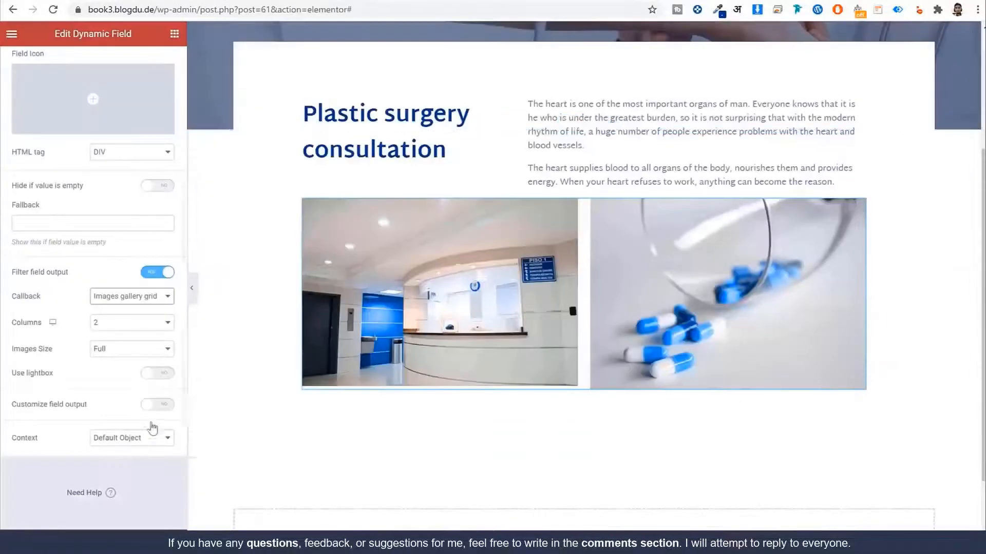
left_click(130, 297)
left_click(138, 489)
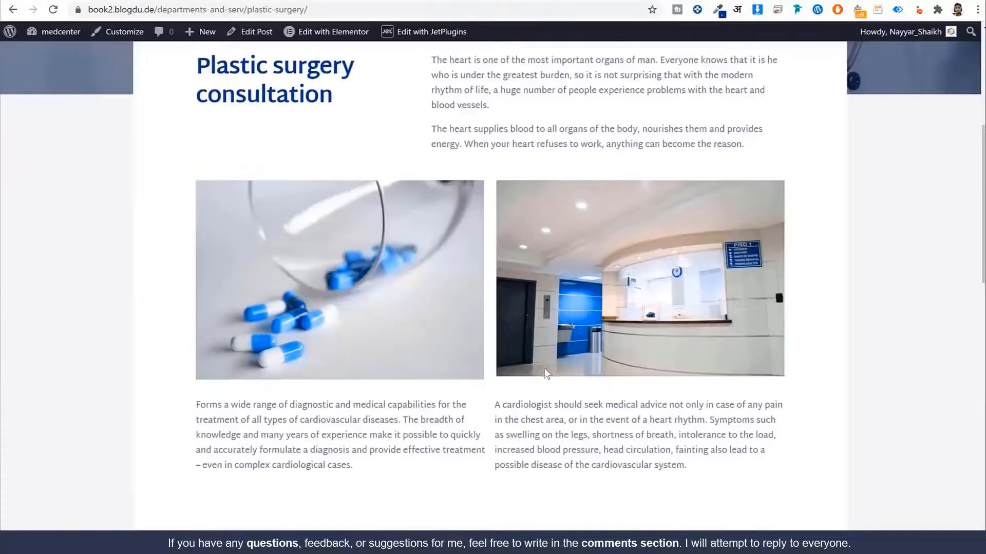
scroll(545, 374, "down", 2)
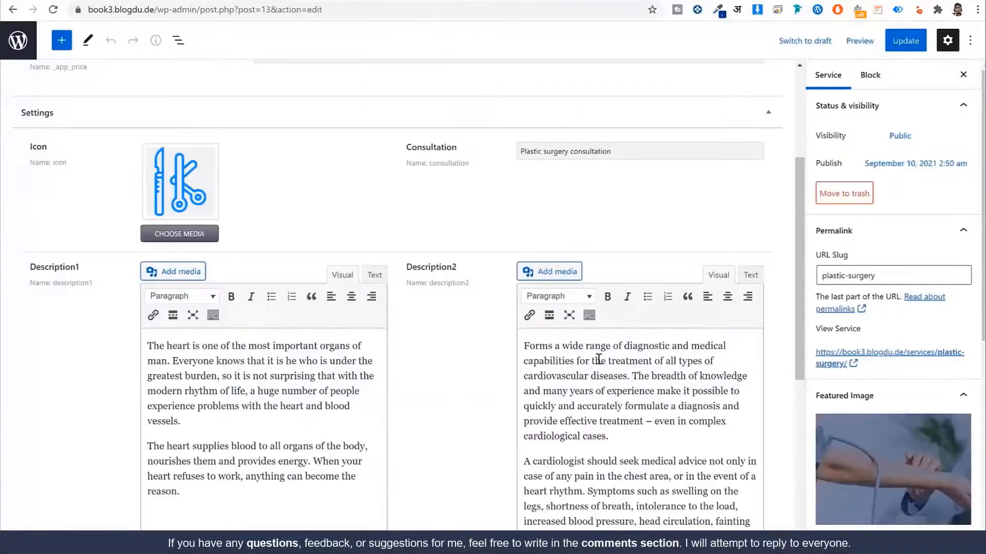
scroll(390, 308, "down", 1)
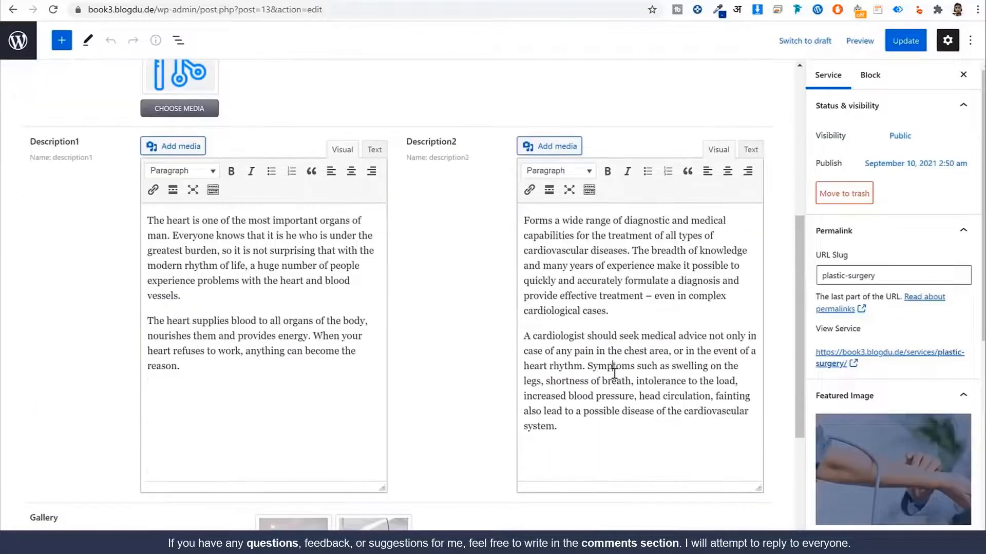
Step: Undo an accidental paragraph move and drag a Dynamic Field widget beneath the gallery
triple_click(599, 359)
left_click_drag(612, 413, 576, 295)
key("ctrl+z")
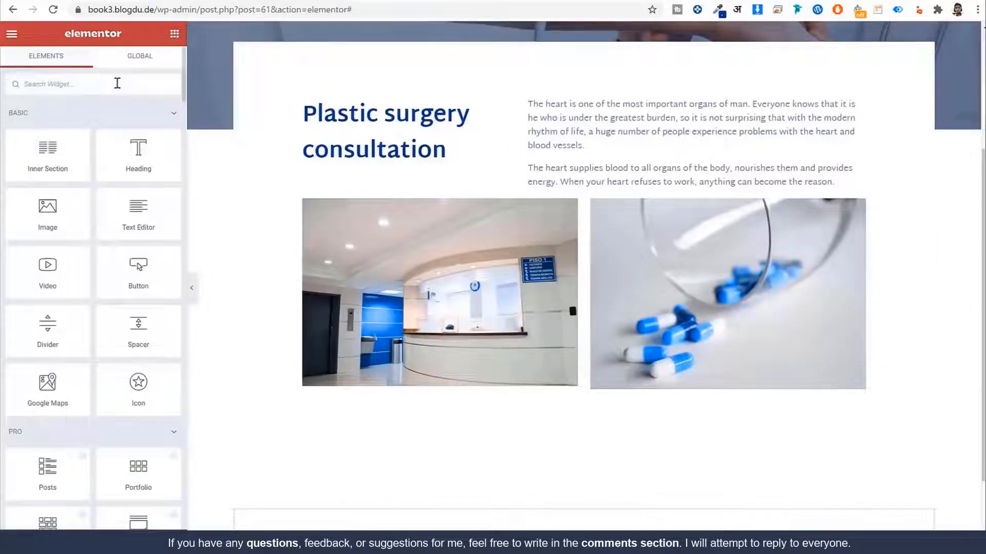
type("dyn")
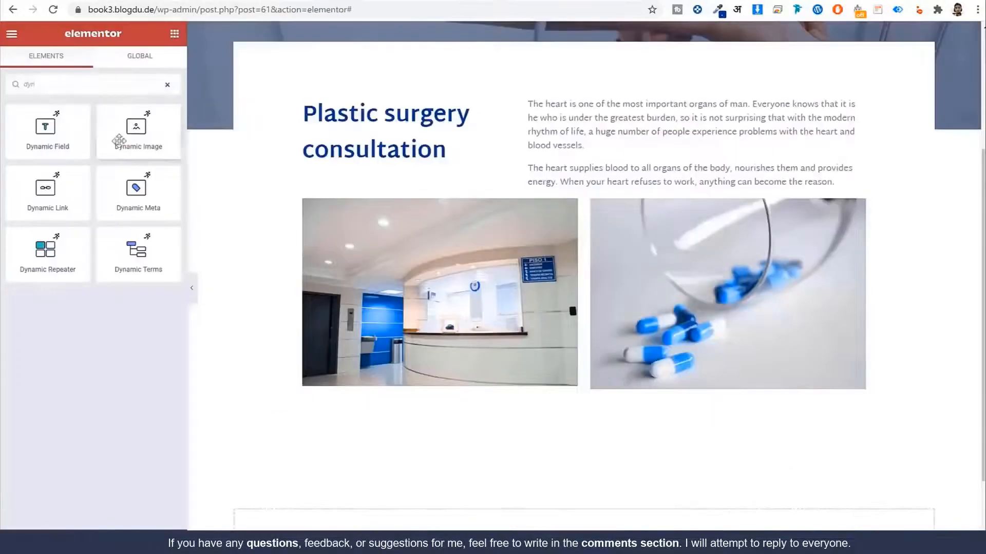
left_click_drag(47, 131, 482, 396)
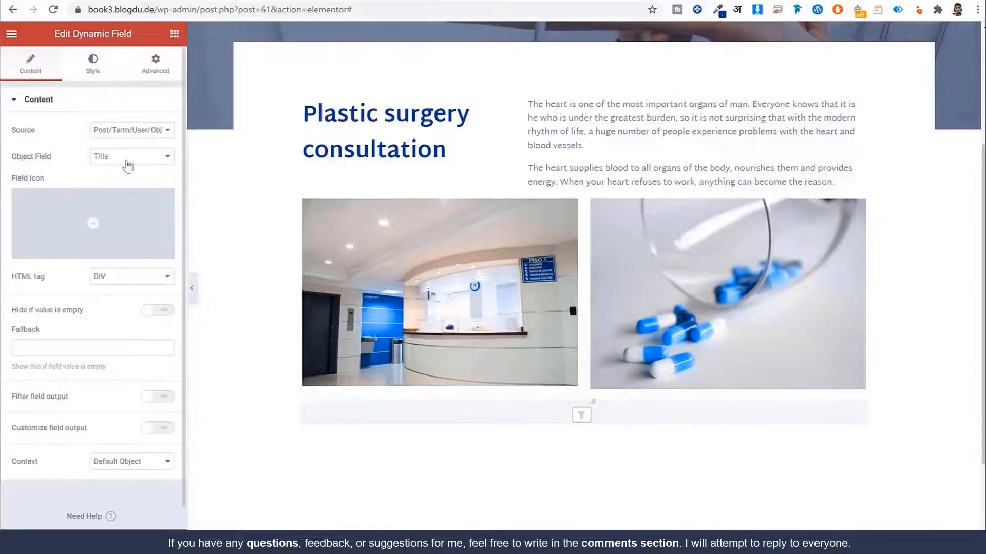
Step: Set the new dynamic field's source to Meta Data with the Description2 field
left_click(132, 130)
left_click(125, 148)
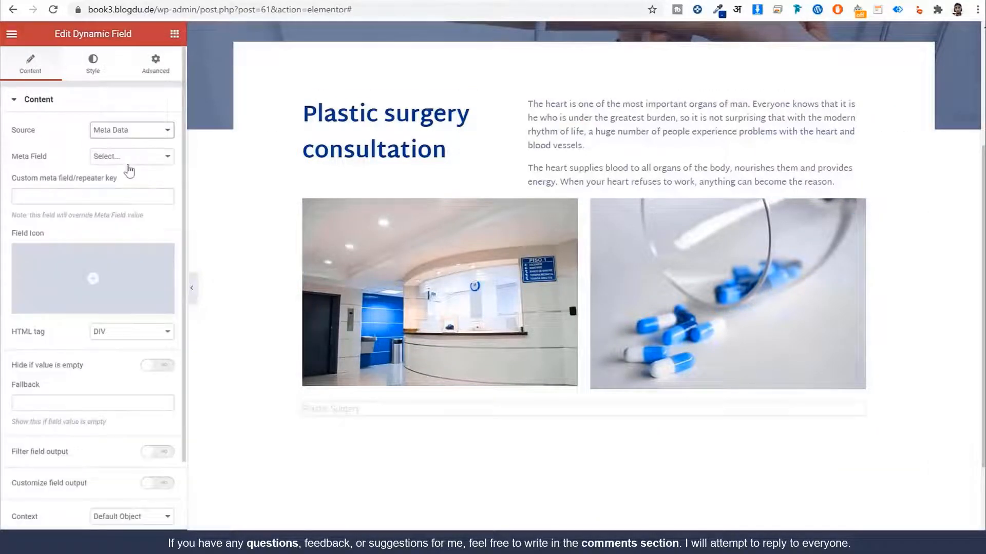
left_click(131, 156)
left_click(129, 235)
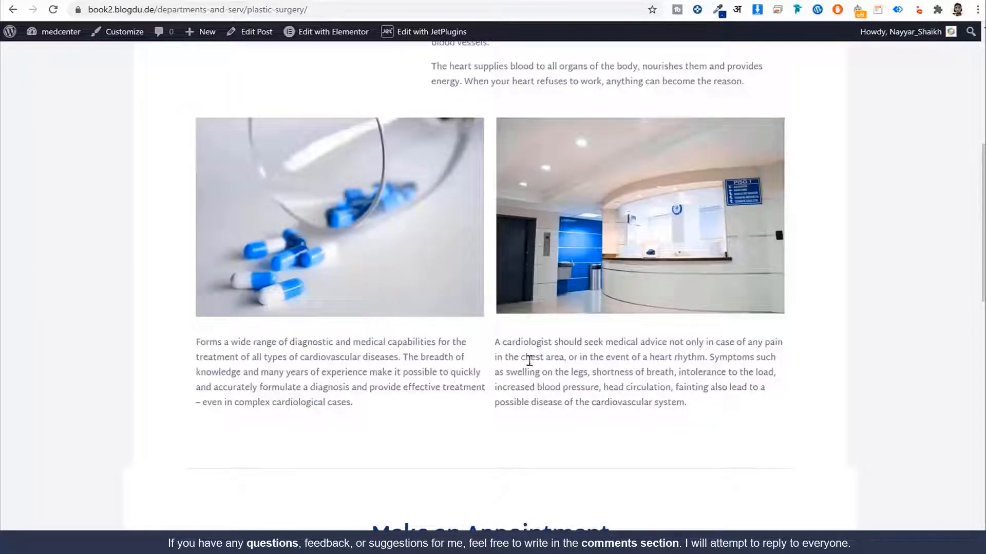
Step: Delete the Description2 dynamic field widget from below the gallery
left_click_drag(222, 343, 561, 372)
left_click_drag(501, 342, 675, 402)
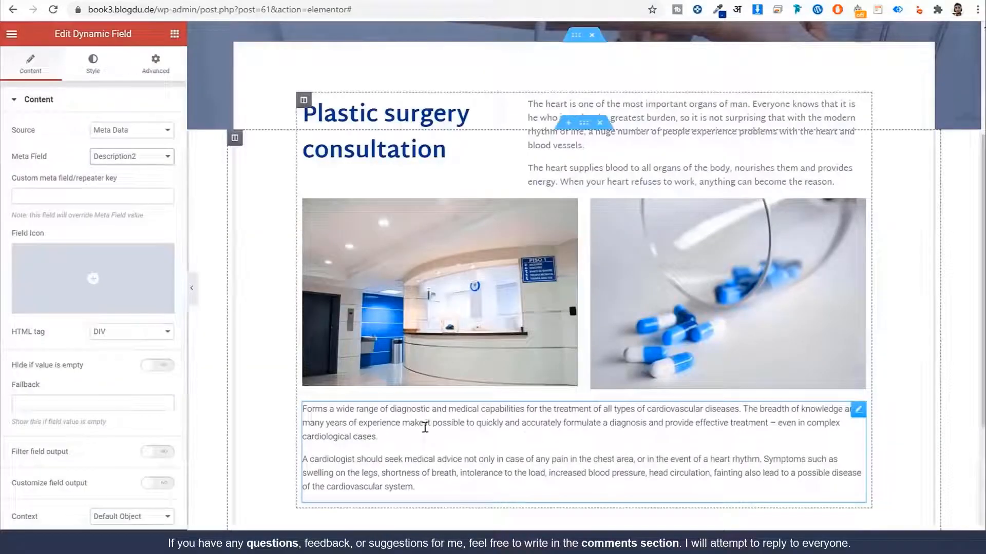
right_click(425, 363)
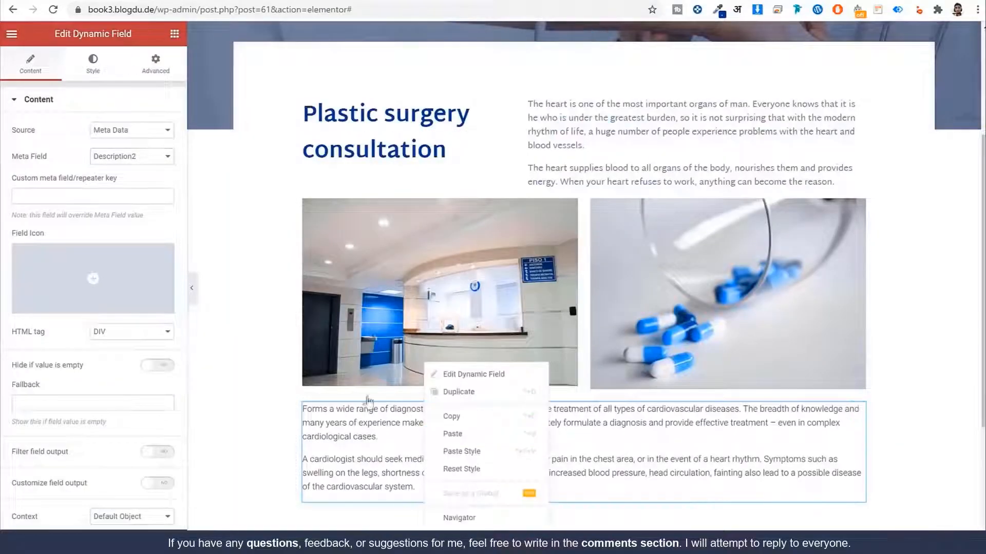
key("Delete")
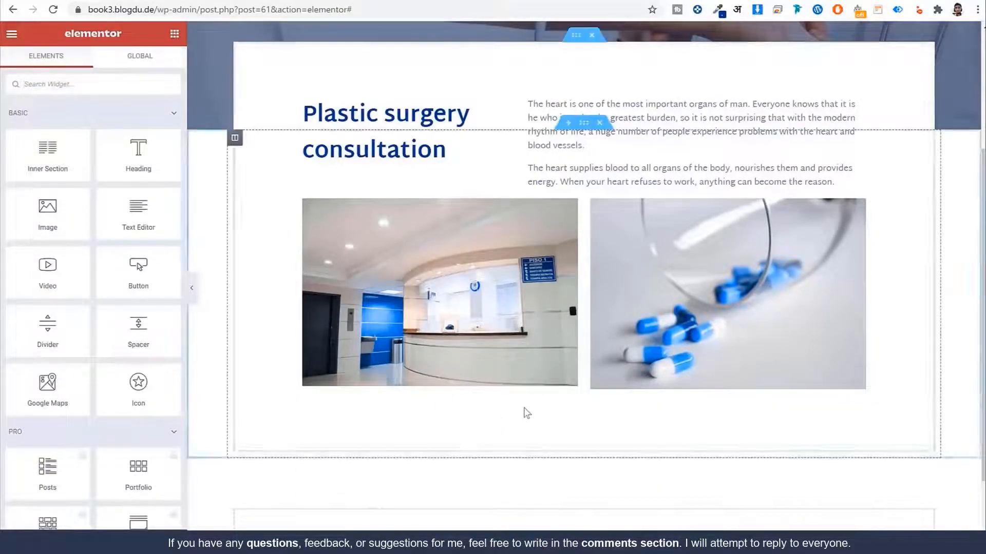
scroll(527, 412, "down", 1)
Step: Add a Text Editor below the gallery filled from the Description2 custom field, in 2 columns
left_click_drag(138, 213, 556, 334)
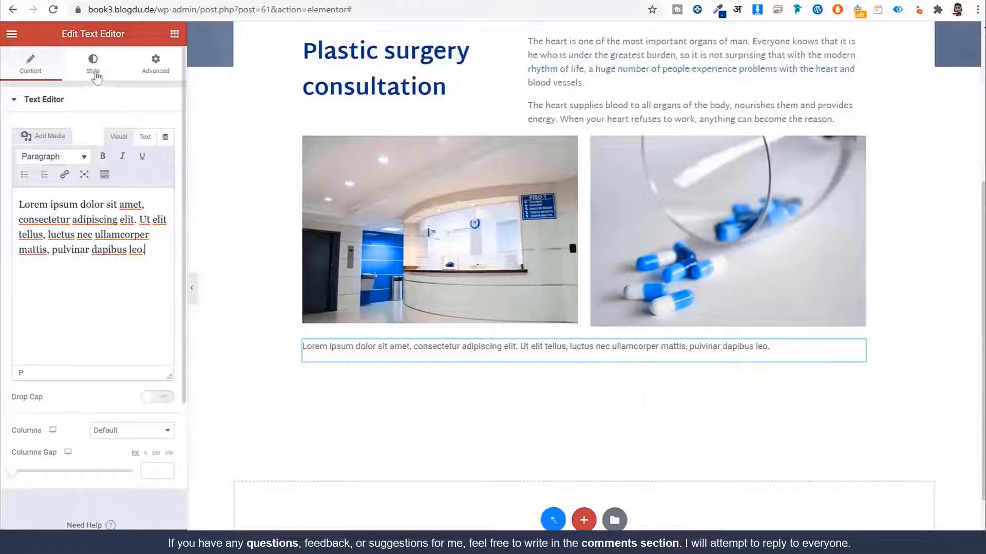
left_click(165, 138)
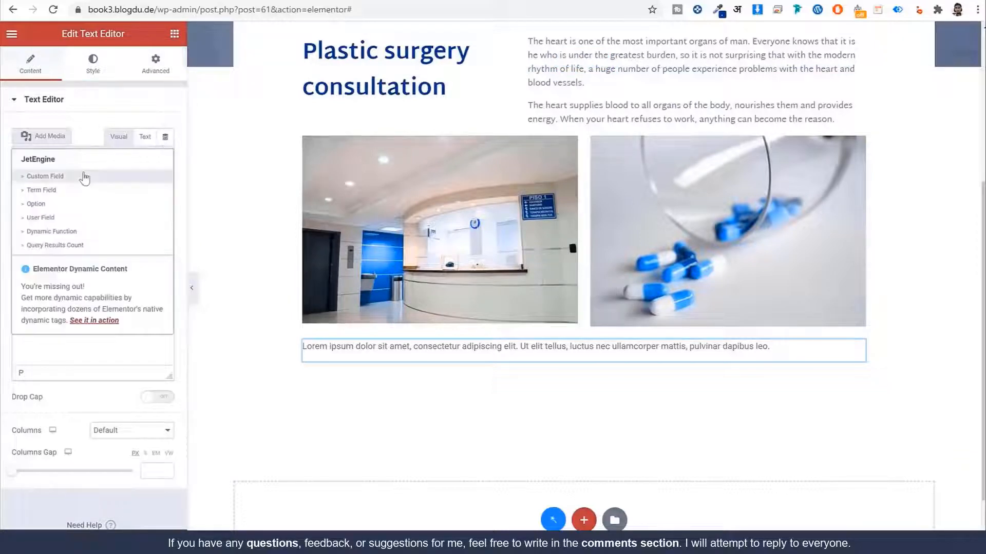
left_click(66, 178)
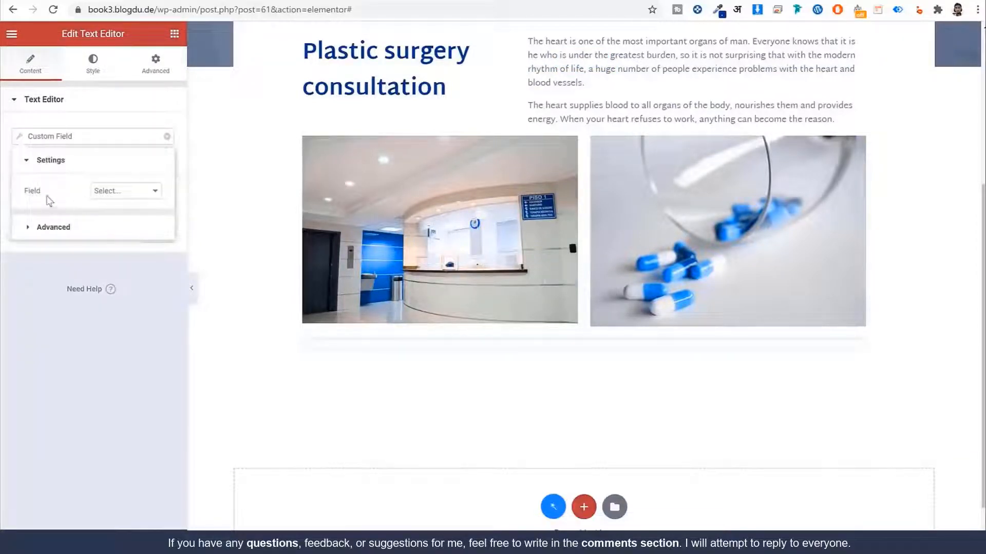
left_click(123, 191)
left_click(142, 252)
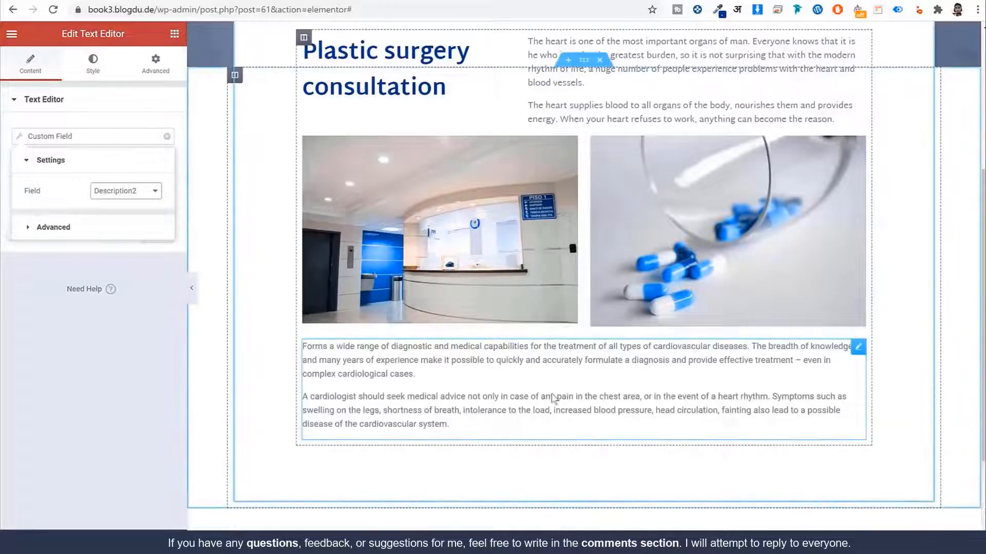
left_click(131, 114)
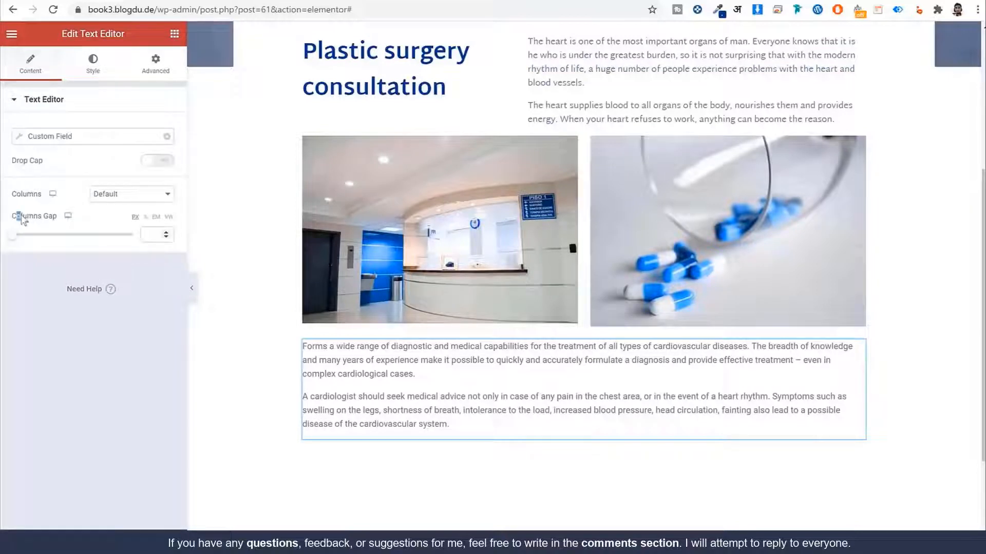
left_click(154, 194)
left_click(102, 214)
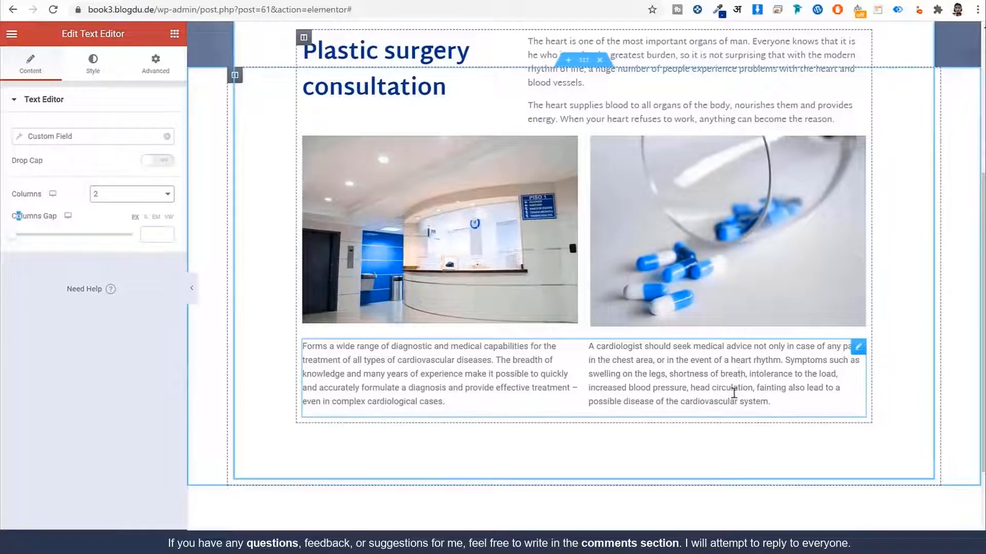
Step: Style the description text with the global blue colour and a global font
left_click(92, 67)
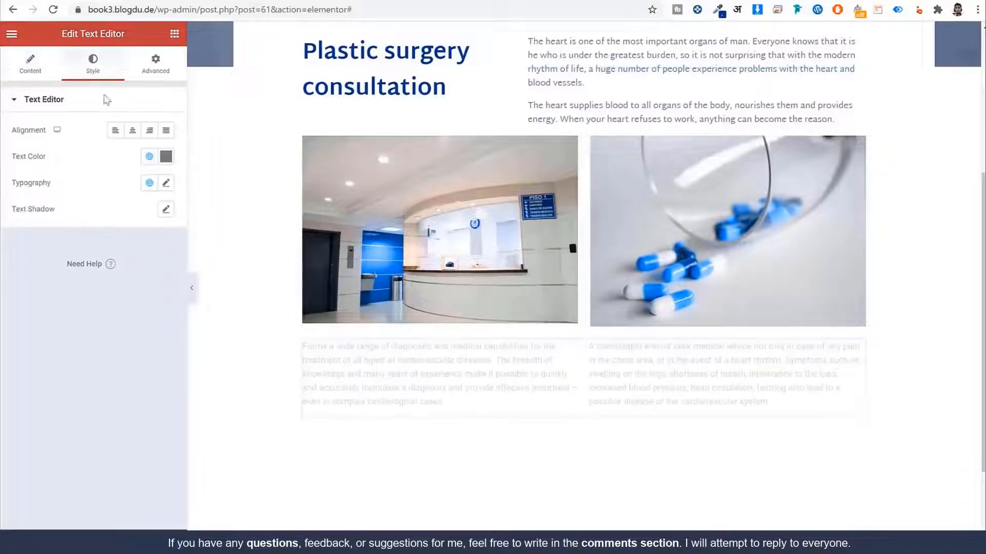
left_click(148, 157)
left_click(86, 322)
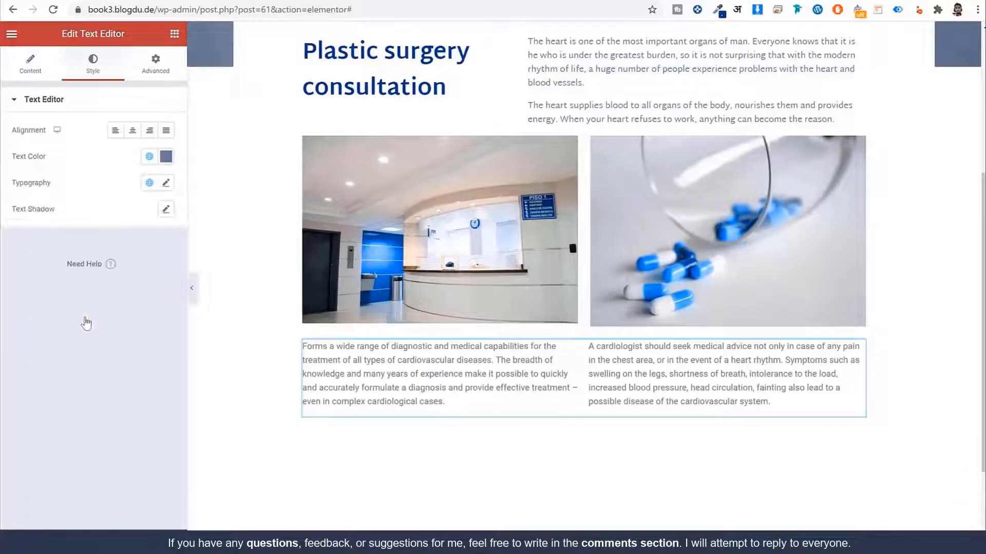
left_click(156, 187)
left_click(105, 305)
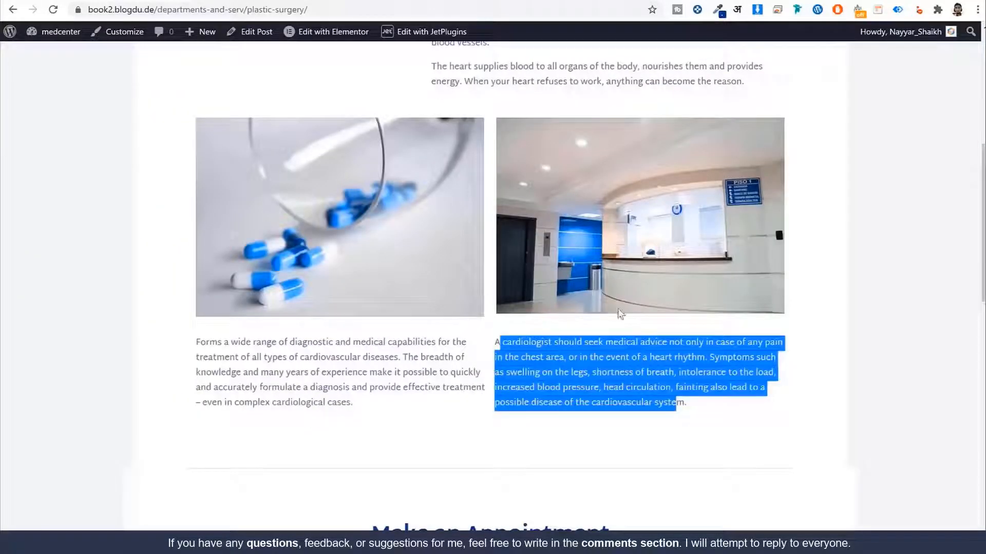
scroll(619, 314, "down", 5)
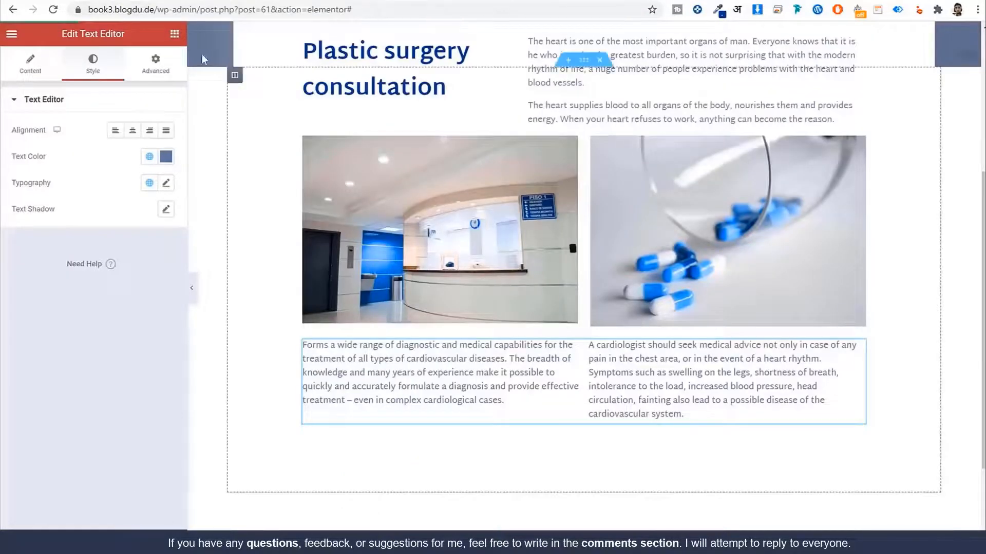
scroll(585, 278, "up", 5)
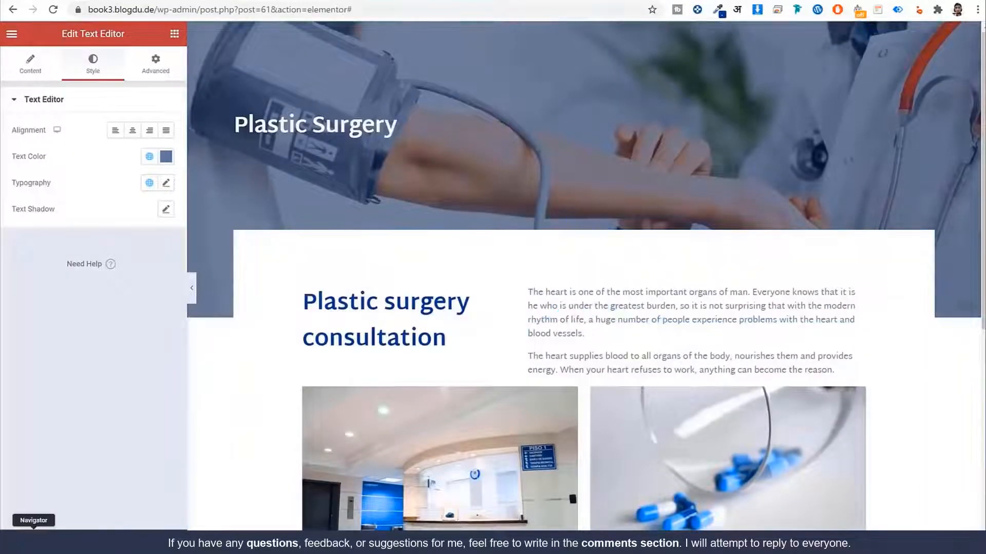
Step: Open the template's Single Settings and check the live page
left_click(15, 540)
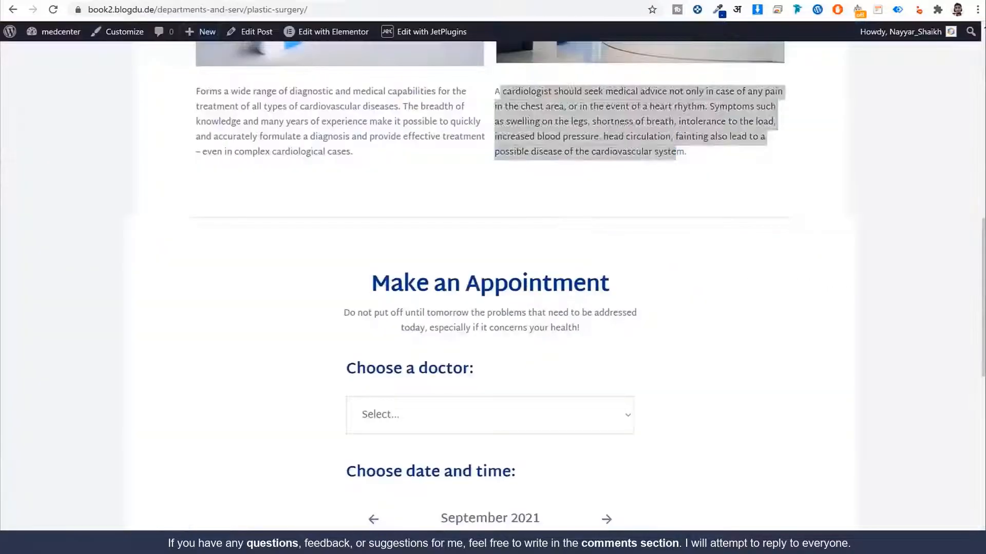
left_click(593, 261)
scroll(593, 261, "down", 4)
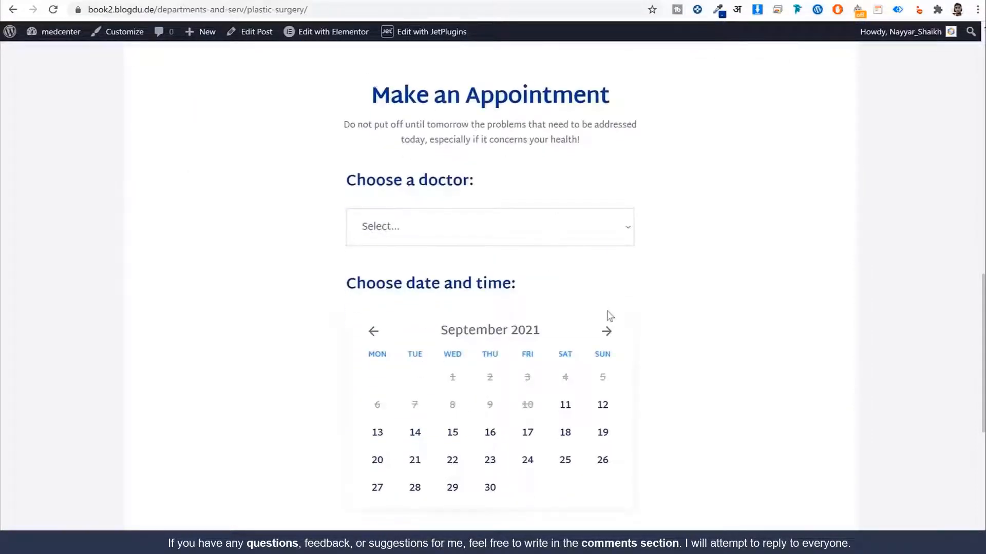
scroll(585, 319, "down", 3)
Step: Add a new single-column section below the two-column Description2 text
scroll(586, 320, "up", 6)
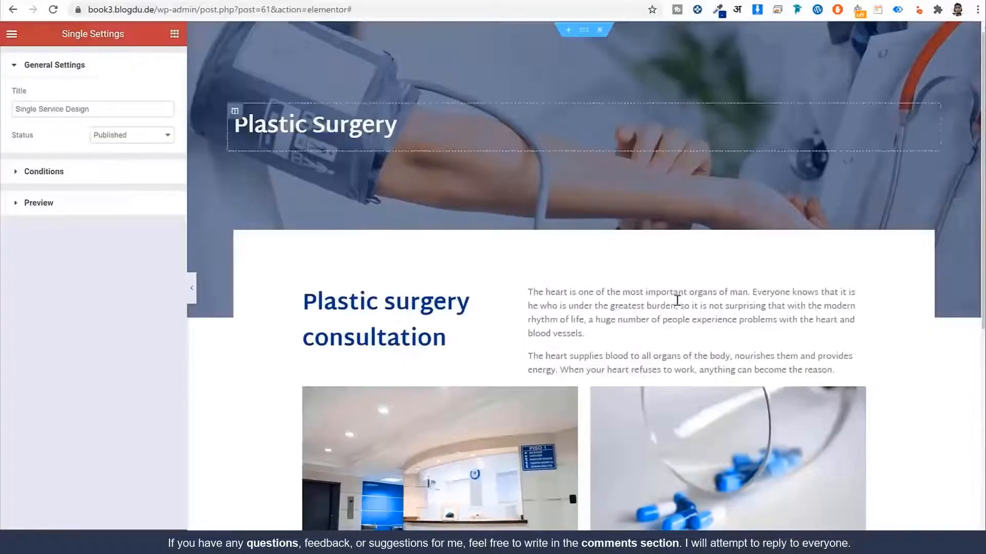
scroll(661, 337, "down", 7)
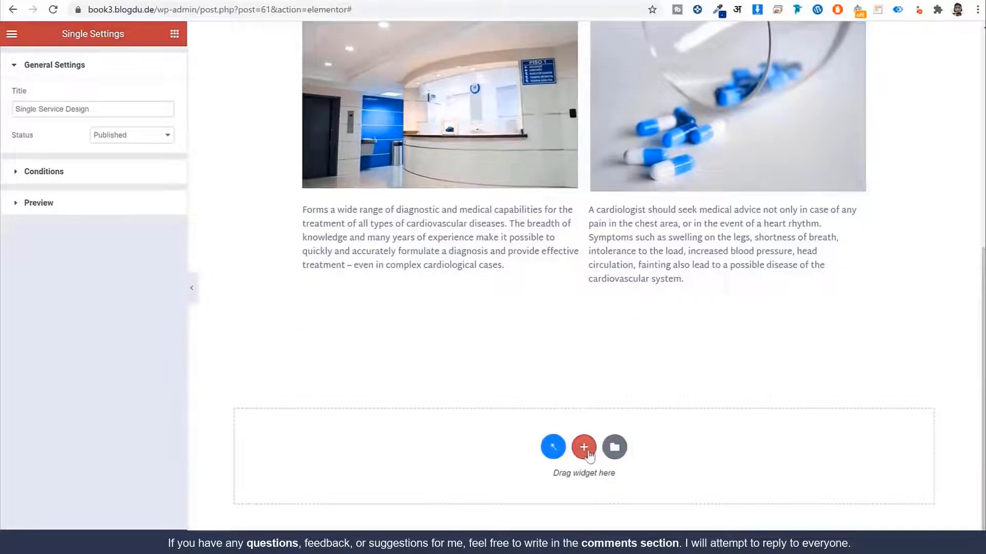
left_click(584, 446)
left_click(416, 411)
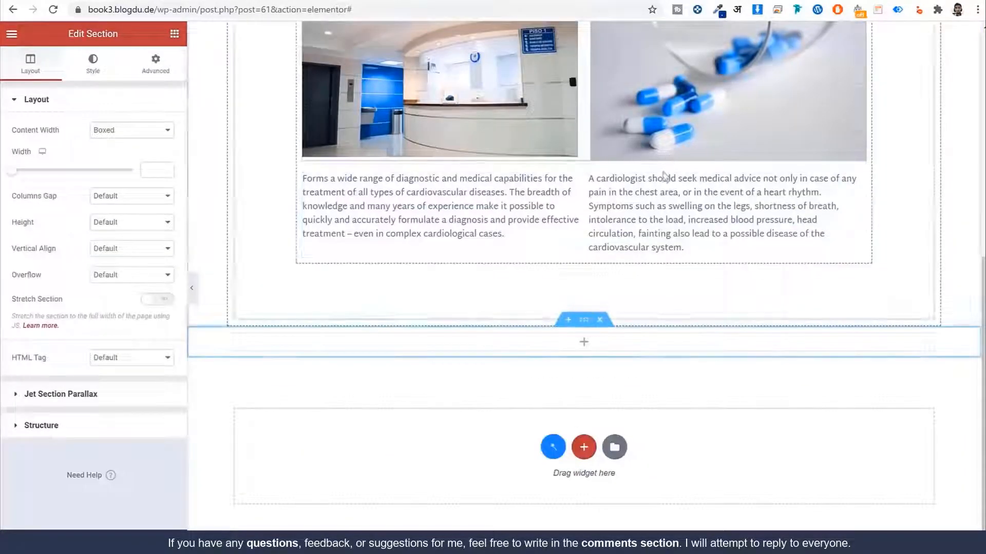
Step: Place an Inner Section in the new section and delete its extra column
left_click(173, 33)
left_click_drag(47, 154, 513, 344)
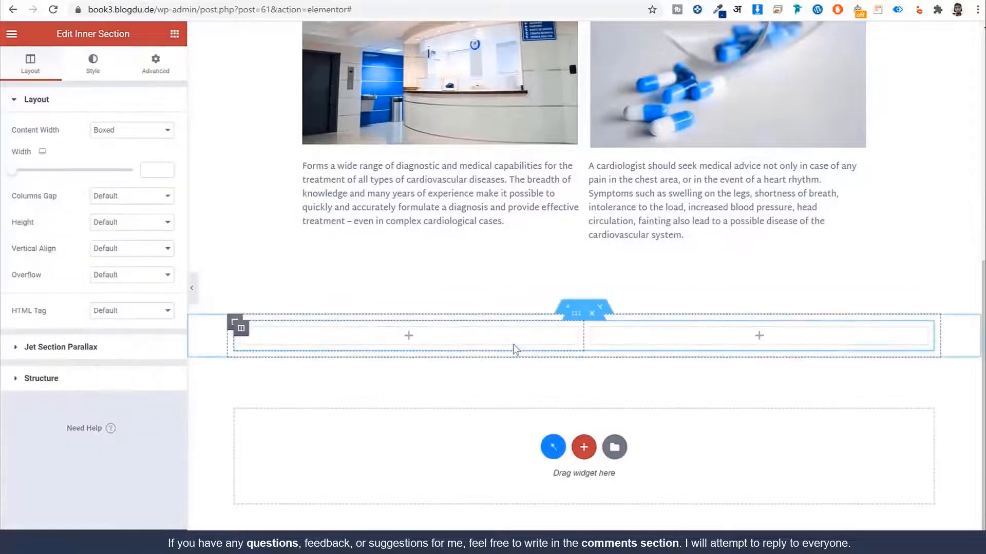
right_click(585, 331)
left_click(611, 504)
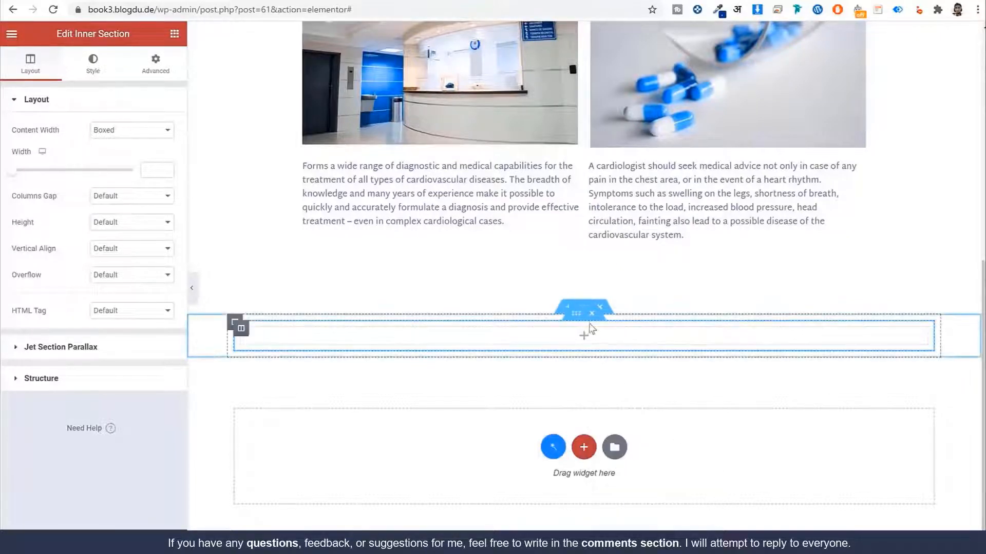
Step: Set the outer section width to 1170 px and narrow the inner section
left_click(586, 308)
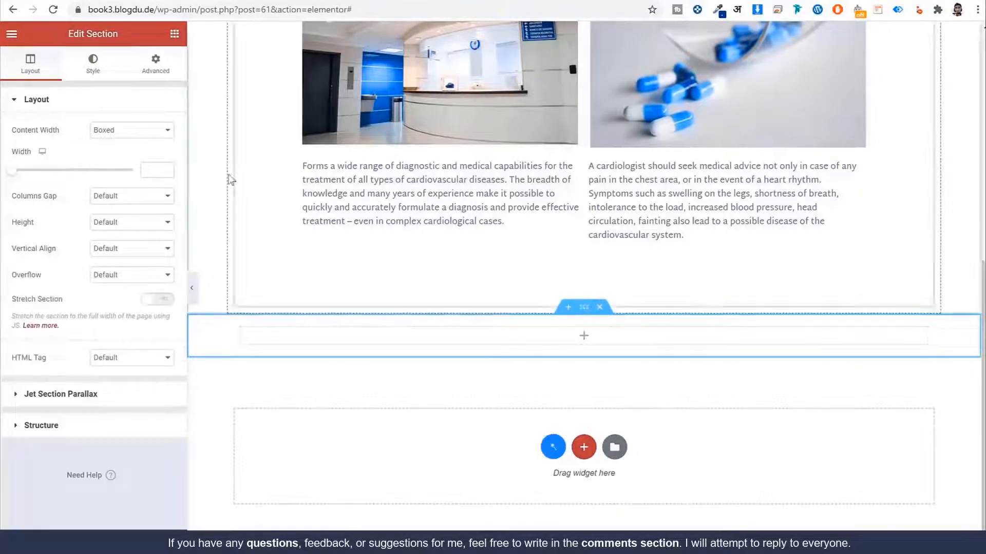
left_click(150, 170)
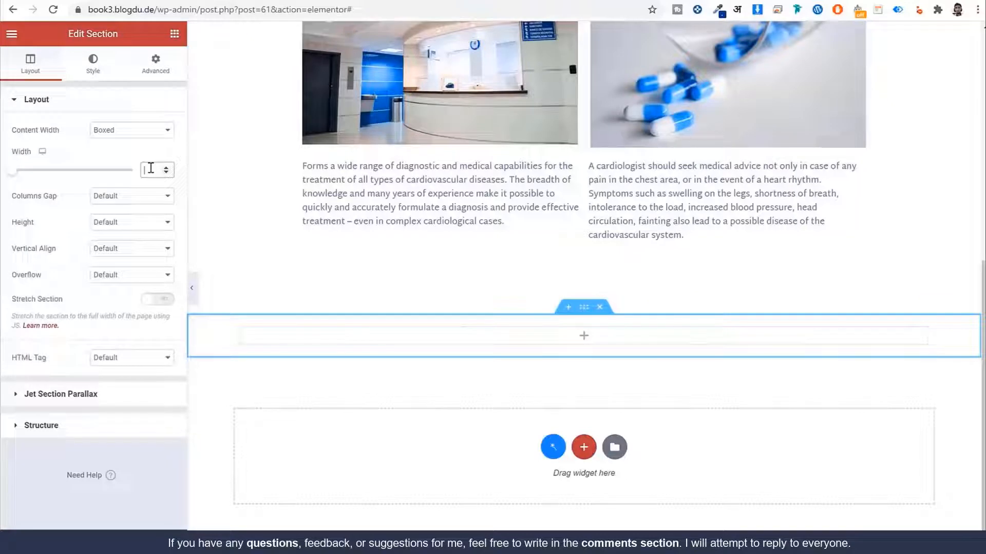
type("1170")
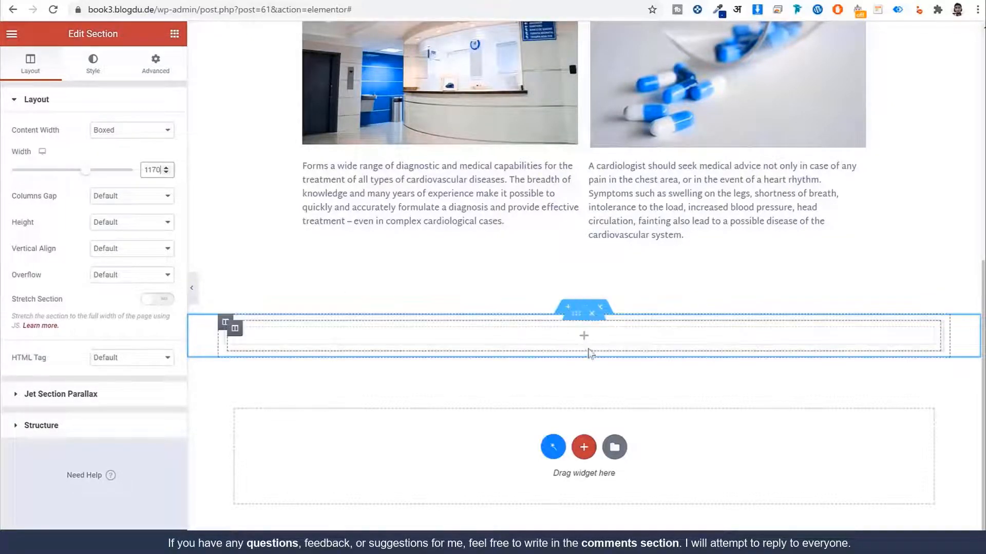
left_click(577, 314)
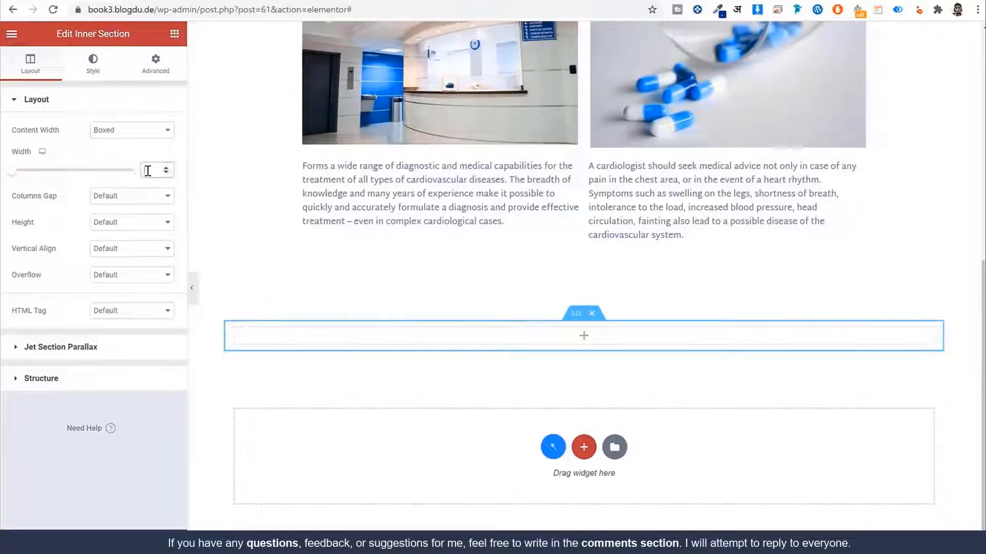
type("50")
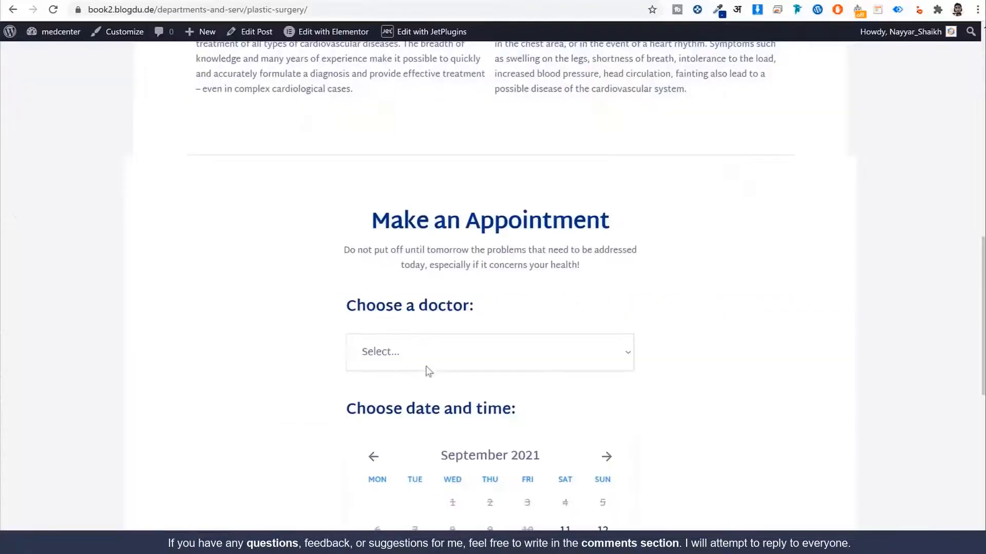
scroll(429, 359, "down", 3)
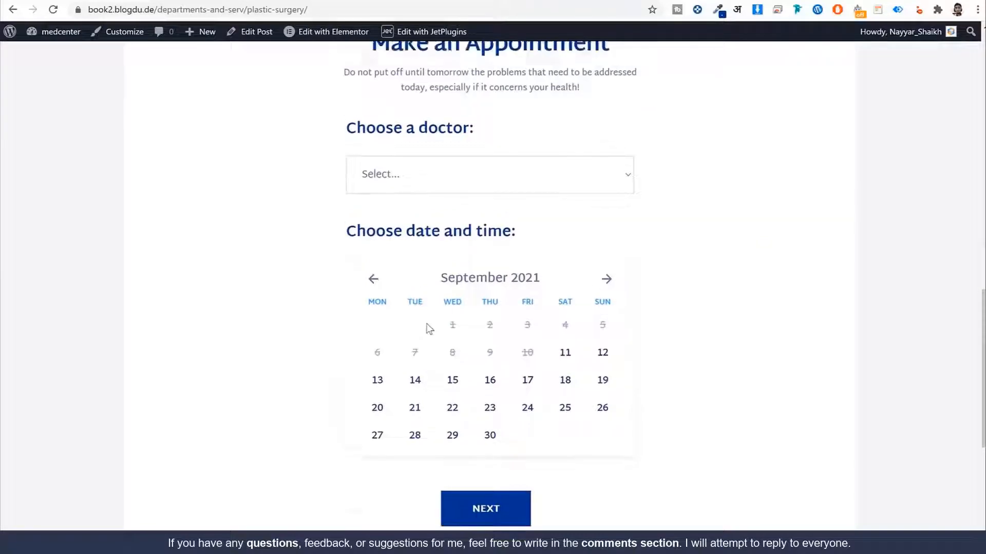
Step: Add a centred 'Make an Appointment' heading to the inner section
scroll(430, 329, "up", 1)
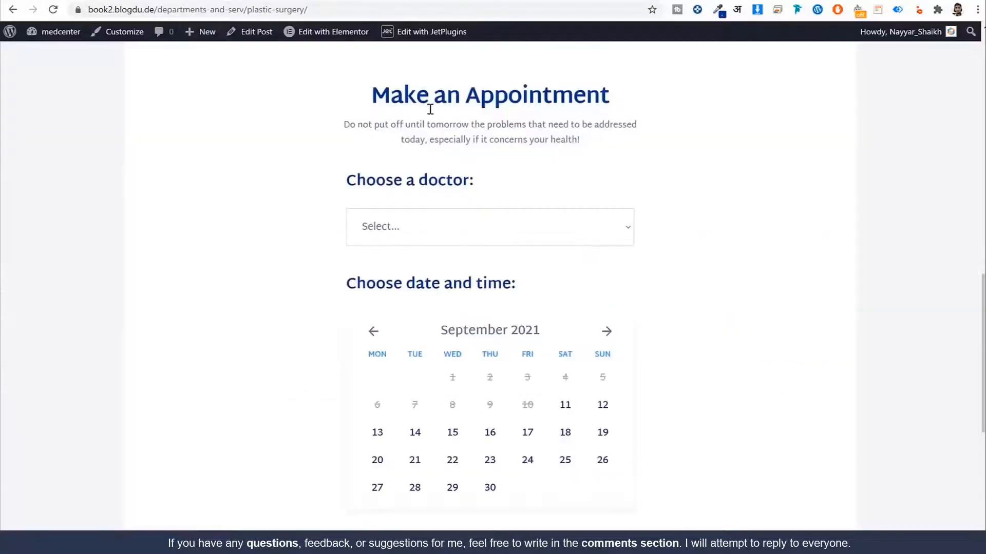
triple_click(430, 105)
key("ctrl+c")
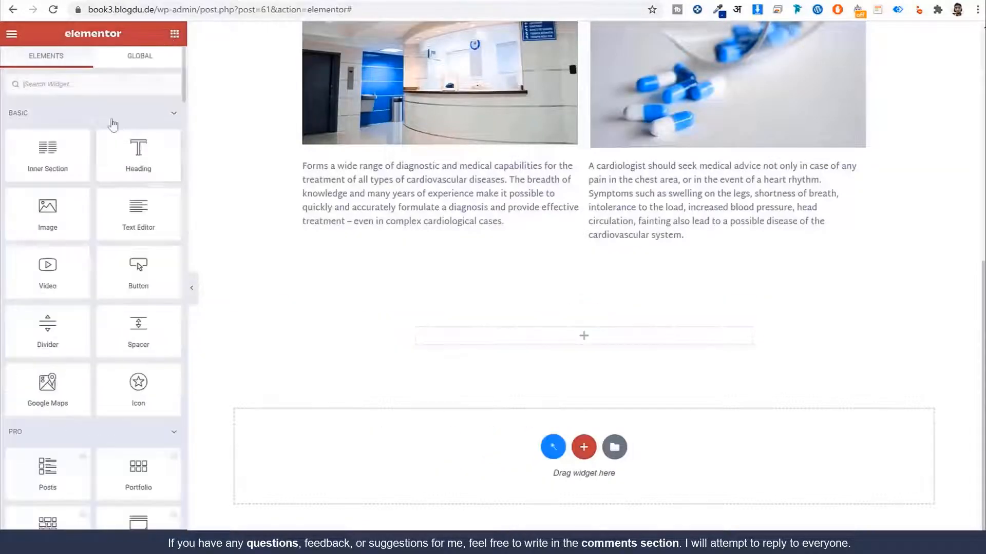
left_click_drag(136, 154, 537, 337)
double_click(136, 174)
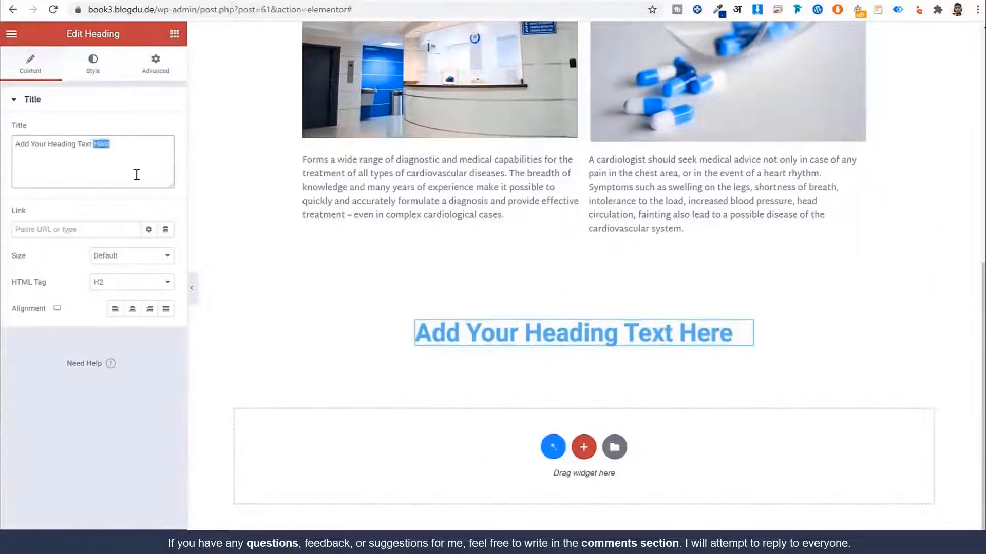
key("ctrl+a")
key("ctrl+v")
left_click(133, 309)
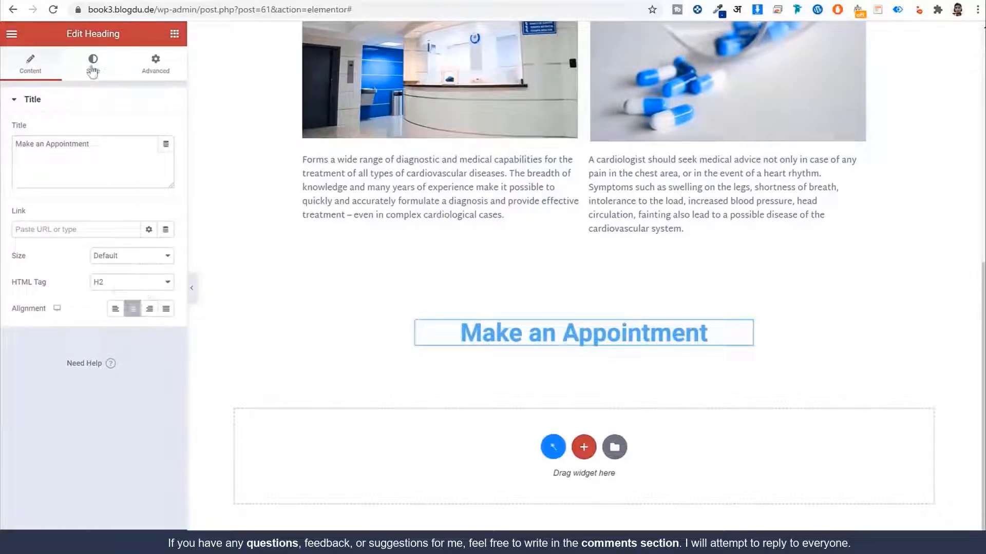
Step: Style the heading dark blue in the global Martel Sans font at weight 700
left_click(93, 71)
left_click(149, 130)
left_click(92, 285)
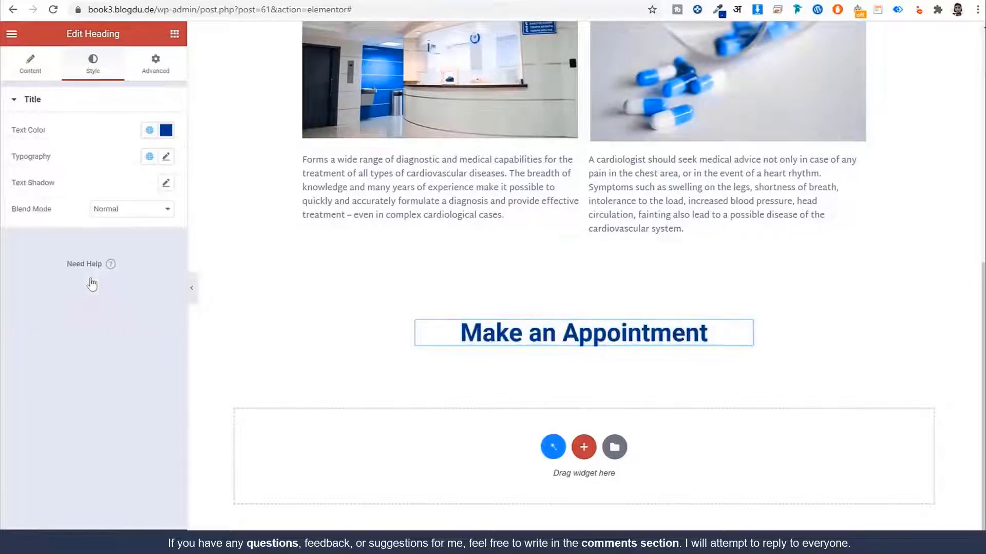
left_click(150, 156)
left_click(94, 285)
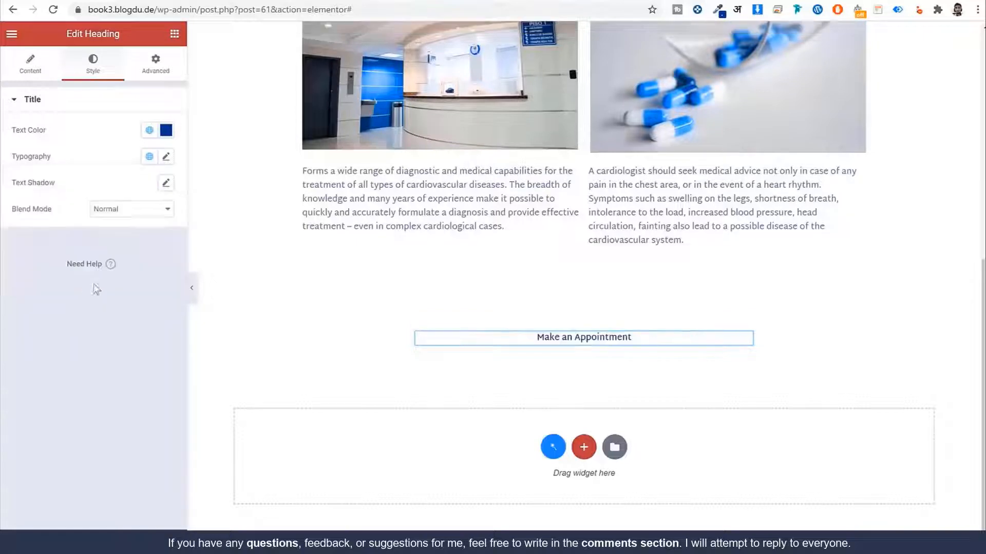
left_click(166, 156)
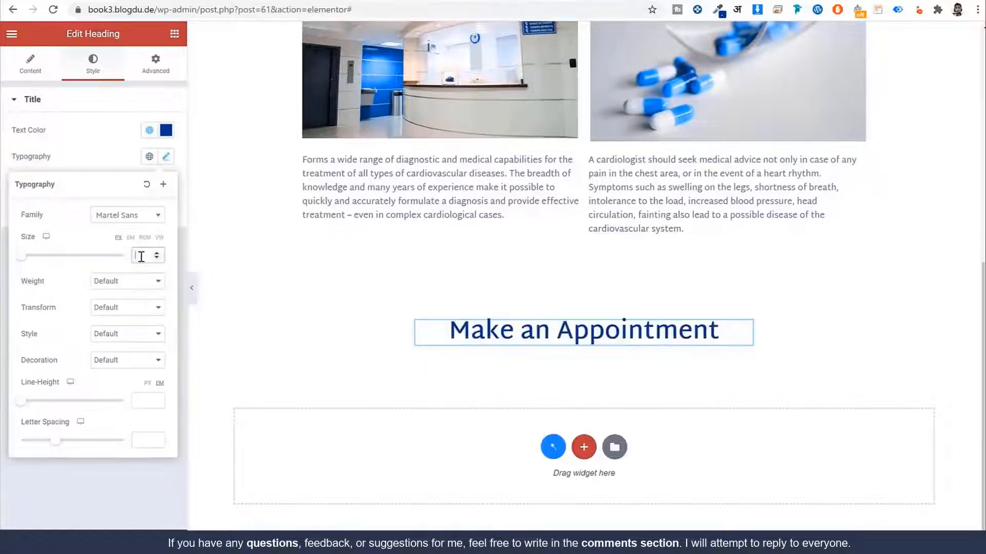
left_click(142, 280)
left_click(118, 345)
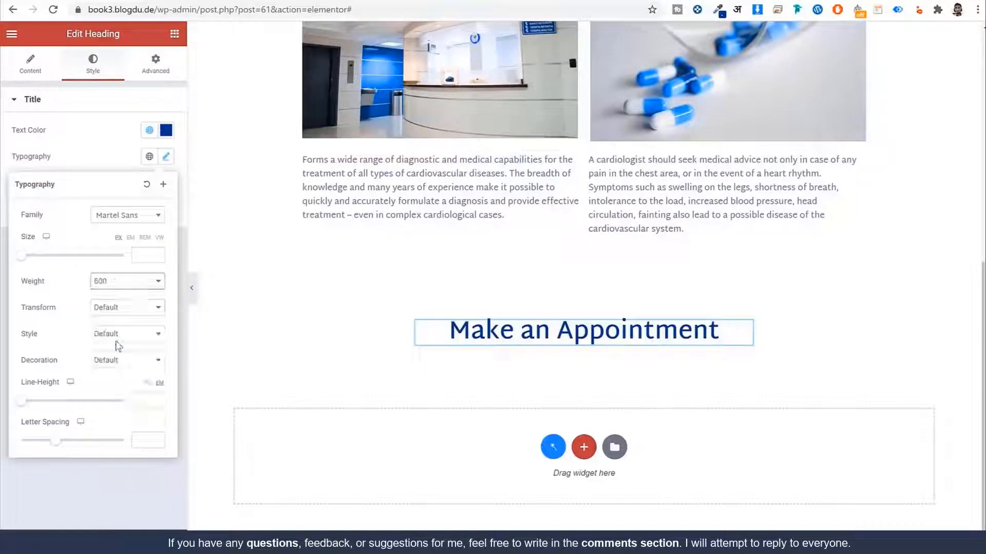
left_click(136, 281)
left_click(123, 354)
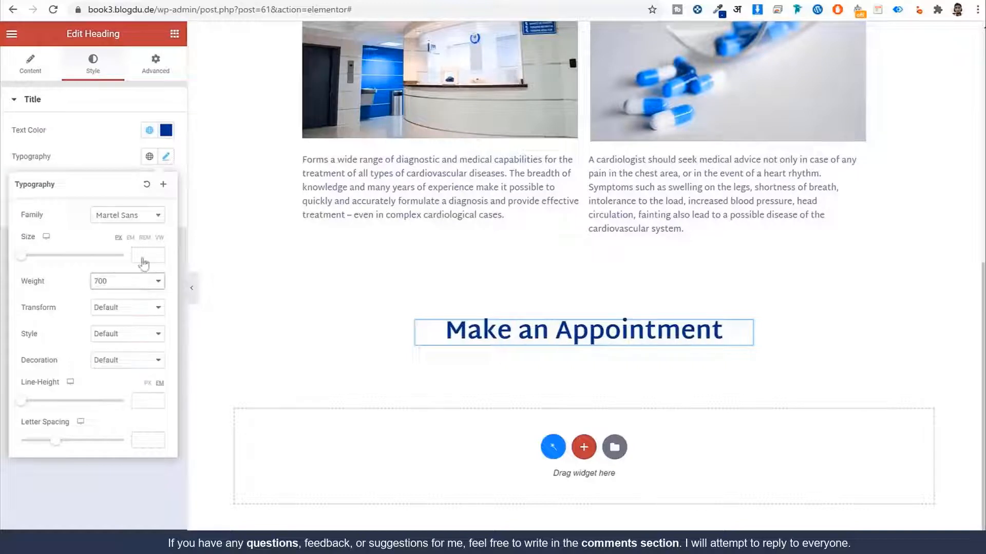
left_click(99, 164)
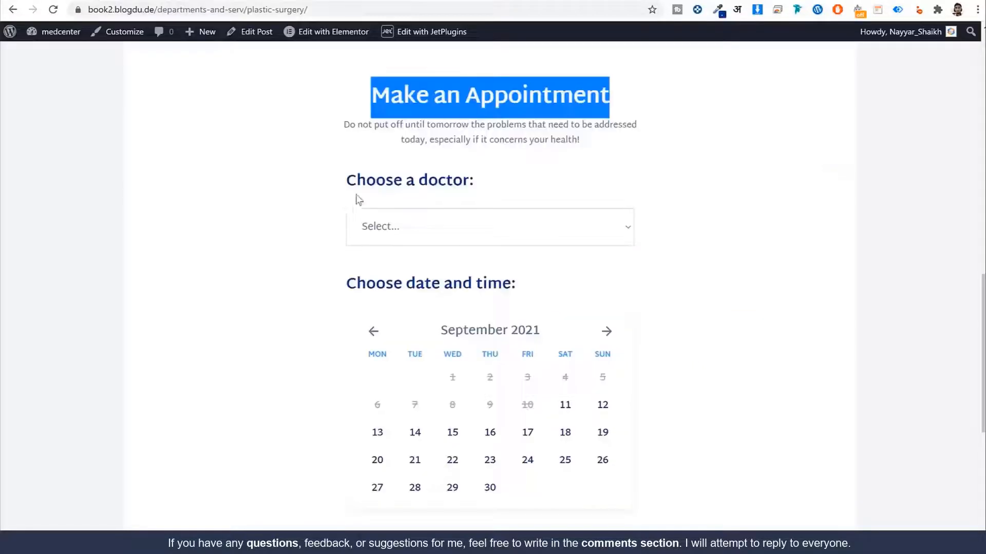
Step: Copy the reference intro sentence and place a Text Editor under the heading
triple_click(391, 130)
key("ctrl+c")
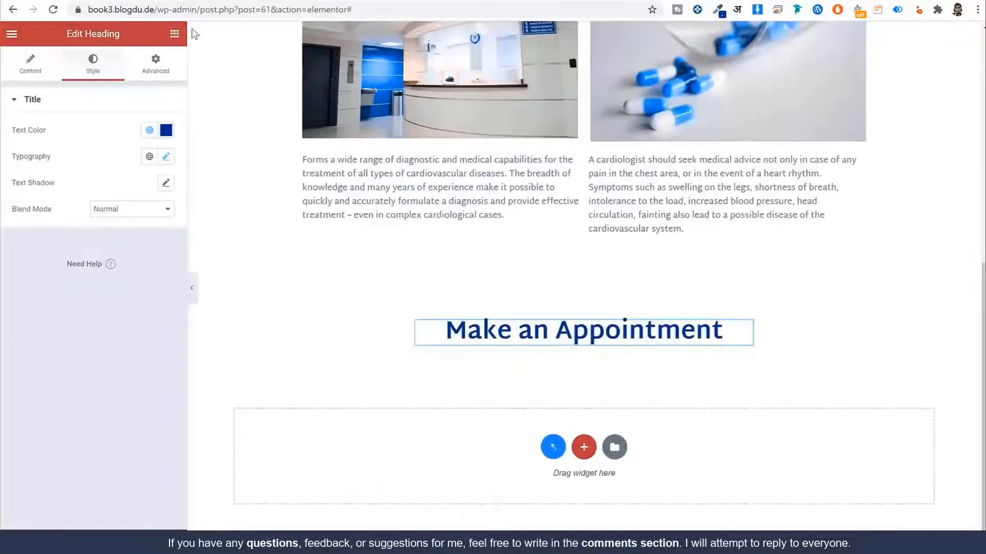
left_click(168, 41)
left_click_drag(139, 215, 548, 341)
Step: Replace the placeholder with the 'Do not put off until tomorrow…' sentence and centre it
triple_click(149, 251)
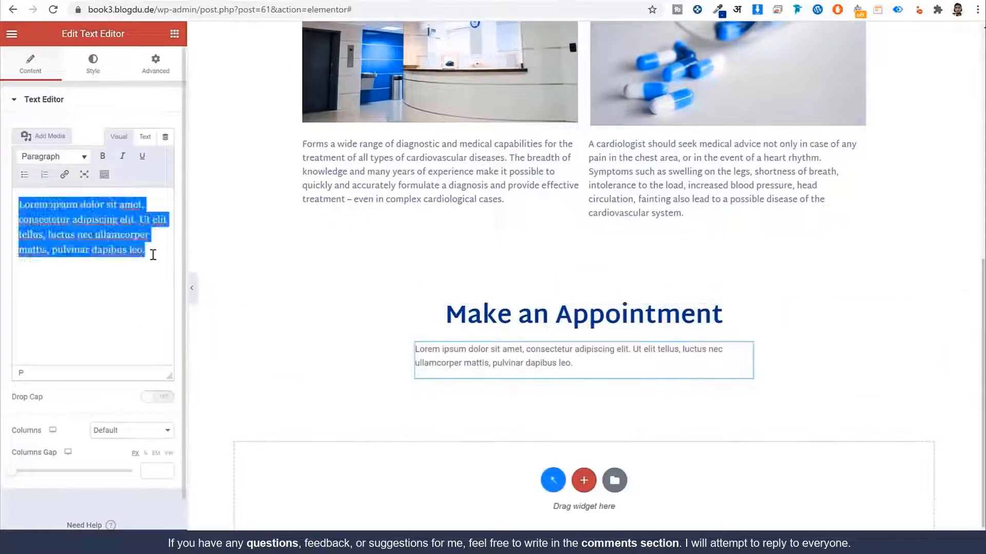
key("ctrl+v")
left_click(107, 75)
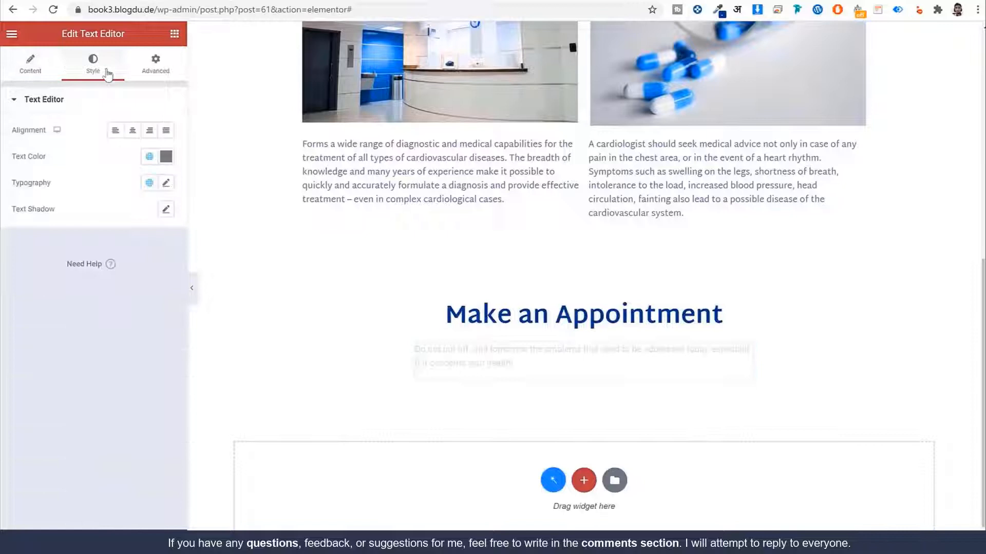
left_click(132, 130)
Step: Colour the intro paragraph Light Blue and apply a global font
left_click(149, 158)
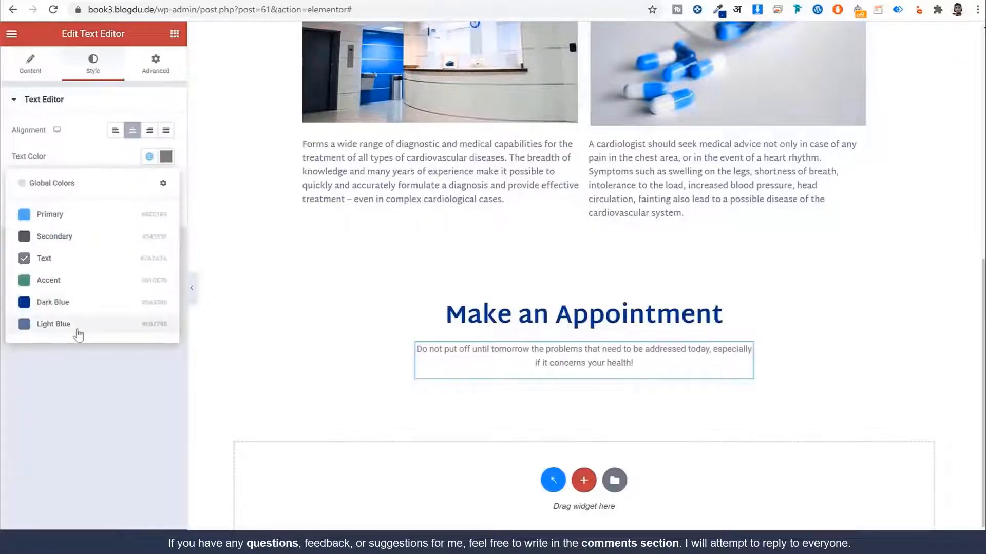
left_click(38, 326)
left_click(150, 184)
left_click(88, 304)
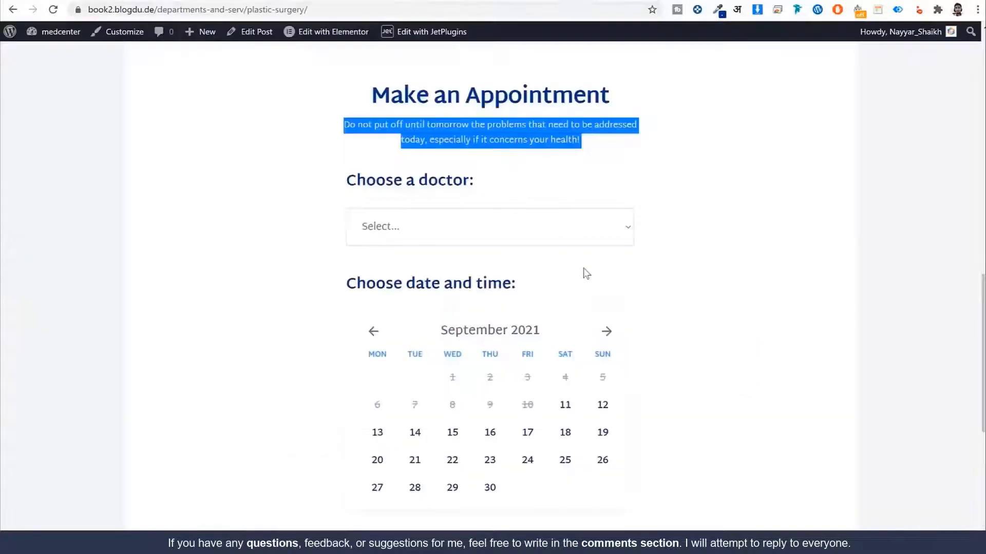
scroll(594, 295, "down", 1)
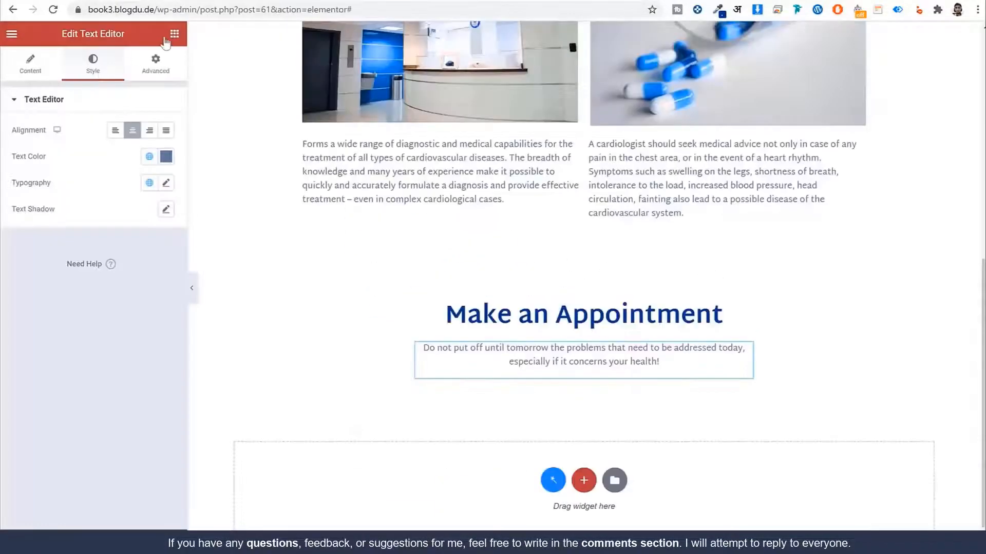
left_click(165, 41)
left_click(102, 88)
Step: Add a JetEngine Form widget below the intro paragraph
type("fo")
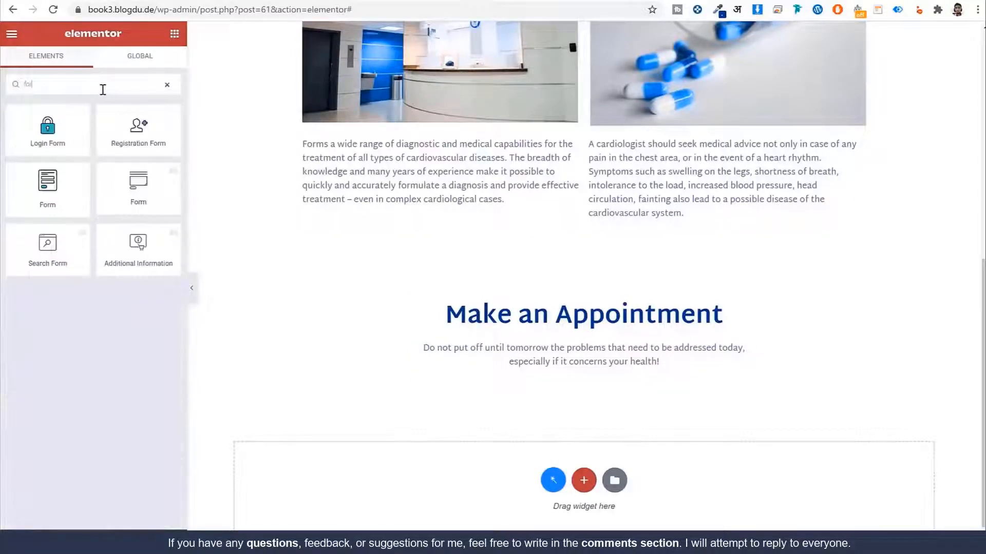
type("r")
left_click_drag(47, 185, 608, 376)
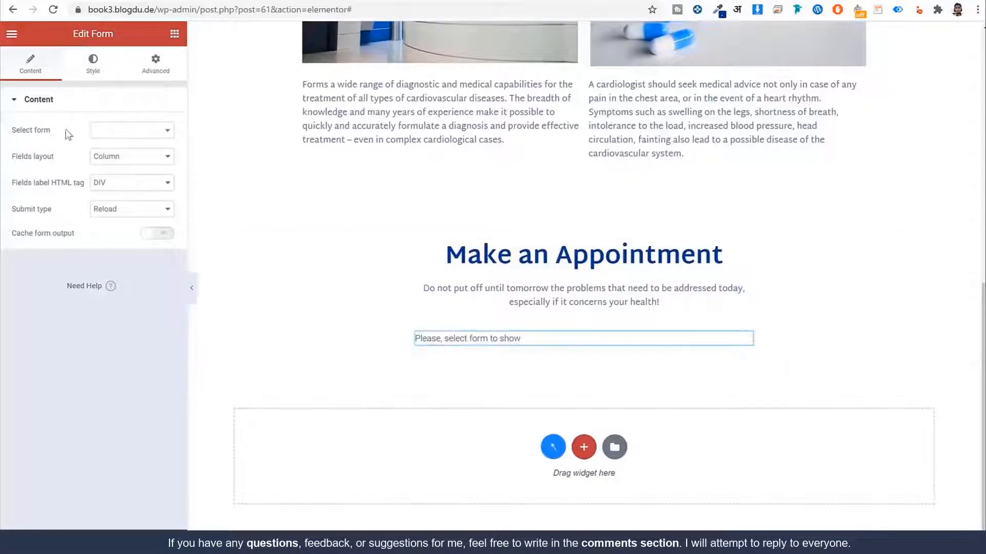
left_click_drag(45, 134, 16, 135)
scroll(627, 254, "up", 10)
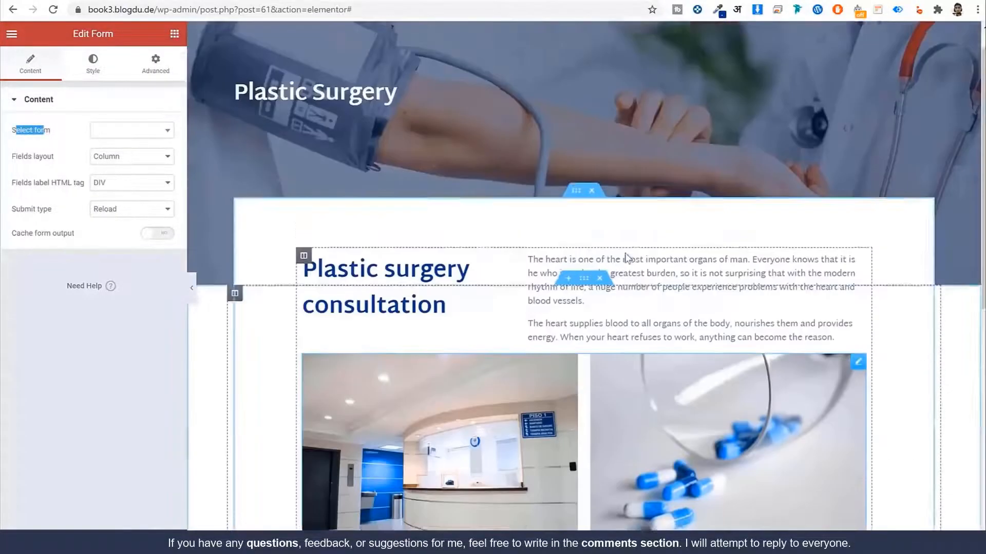
scroll(537, 214, "down", 10)
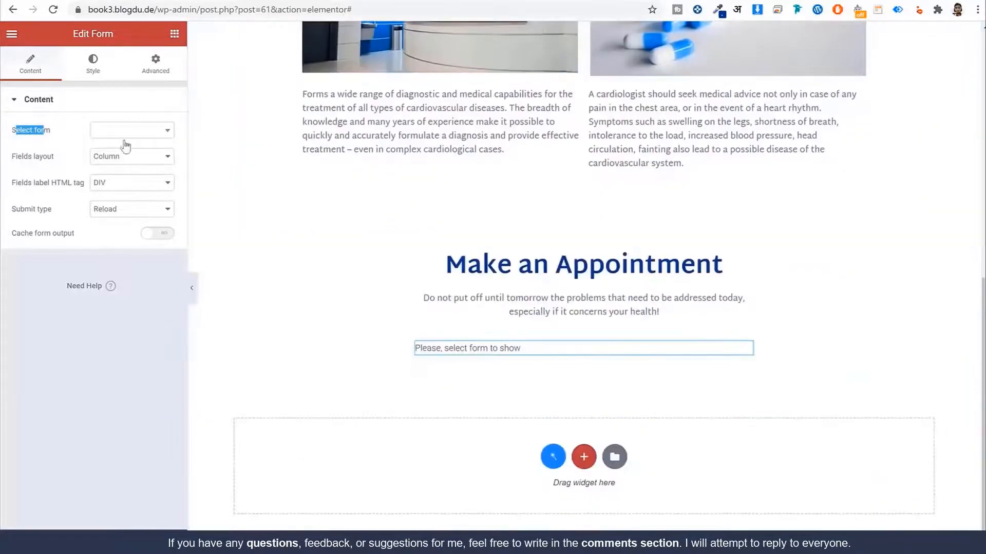
Step: Choose the Single Service Booking Form for the widget
left_click(138, 132)
type("sin")
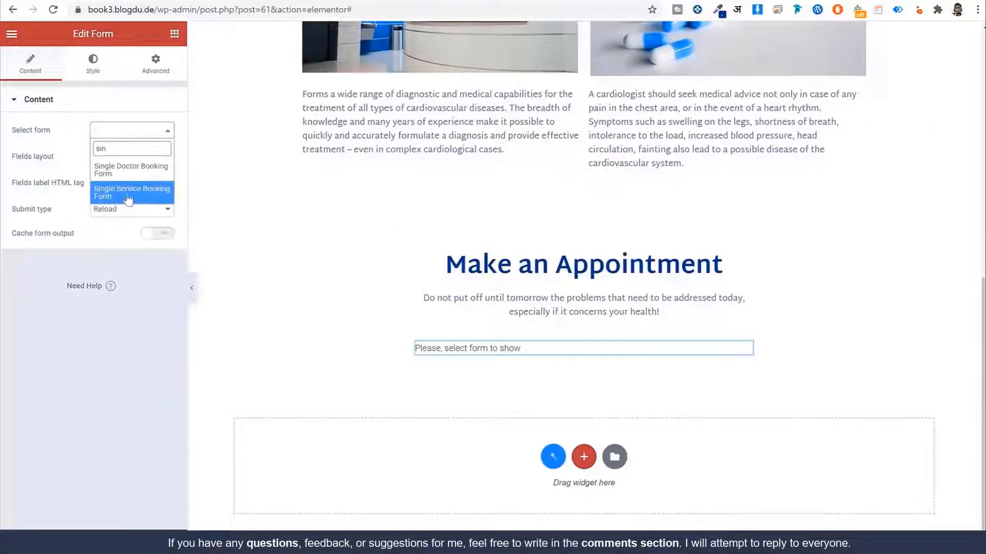
left_click(128, 198)
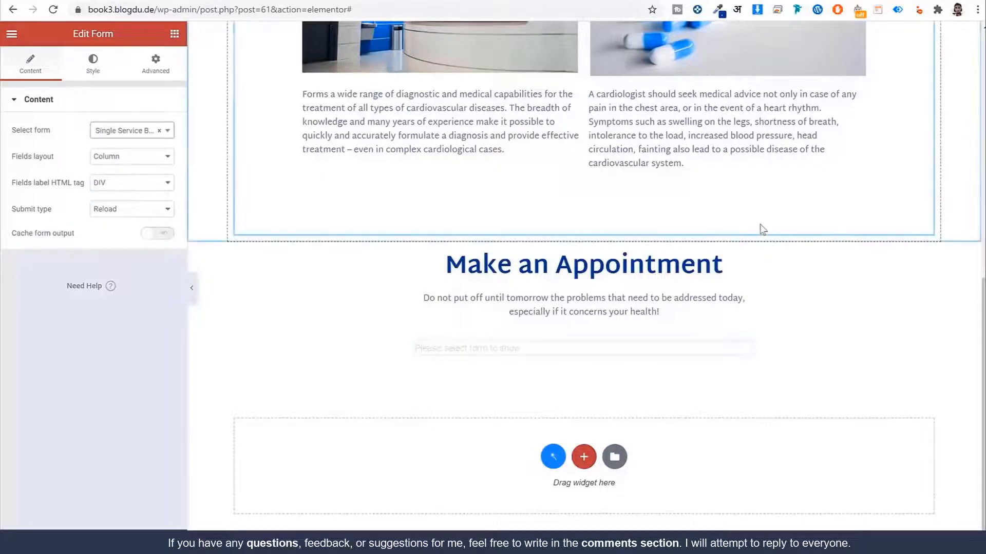
scroll(863, 230, "down", 4)
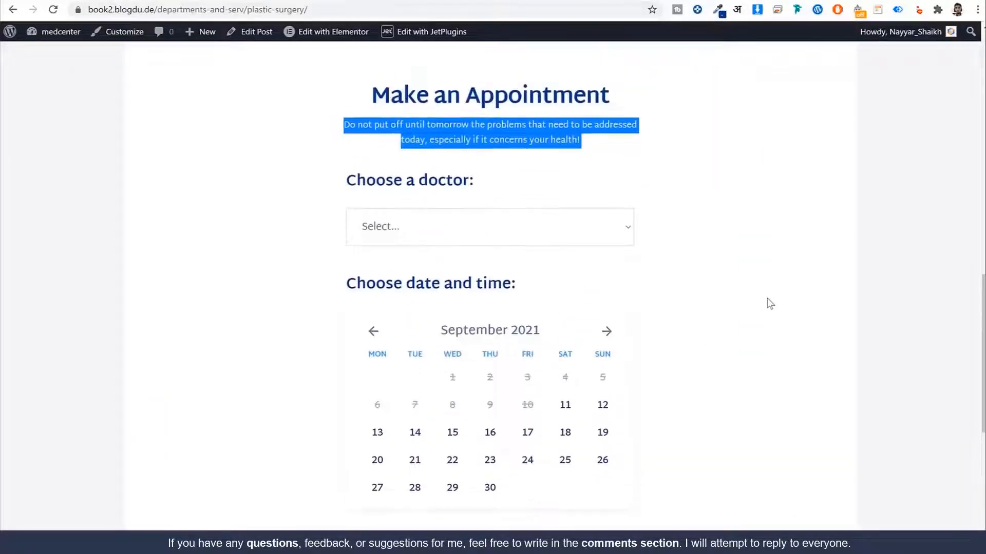
Step: Set the form's submit type to AJAX
left_click(770, 304)
scroll(788, 284, "down", 1)
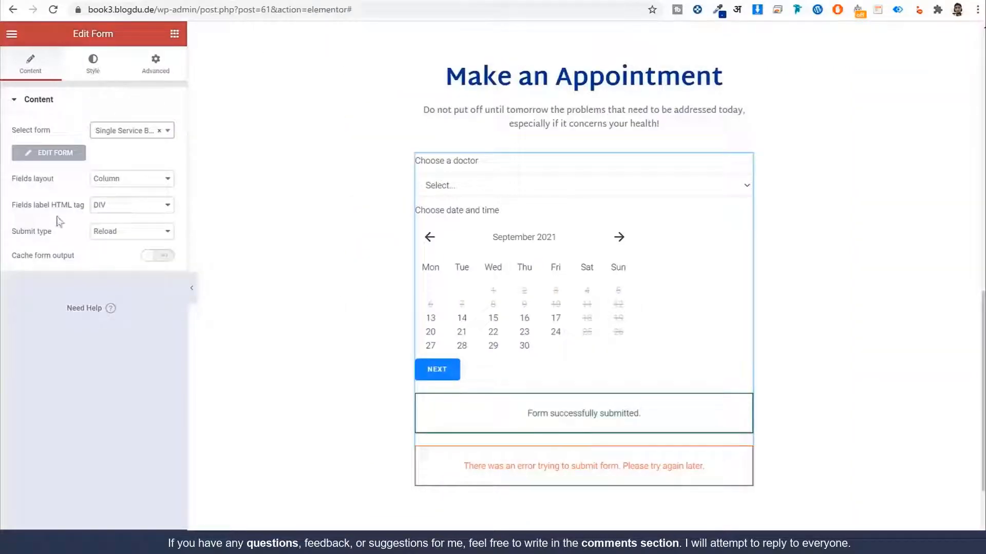
left_click(121, 234)
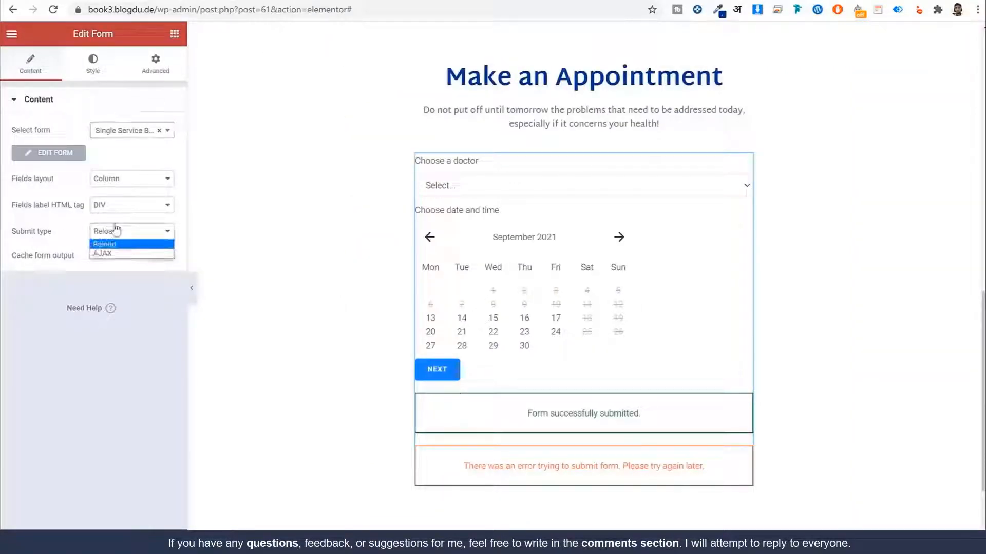
left_click(116, 254)
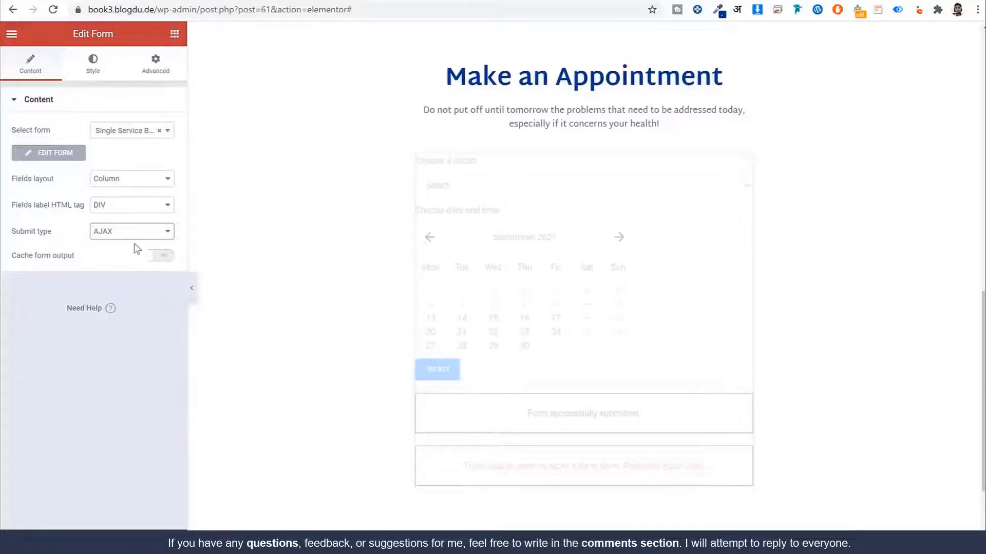
left_click(93, 66)
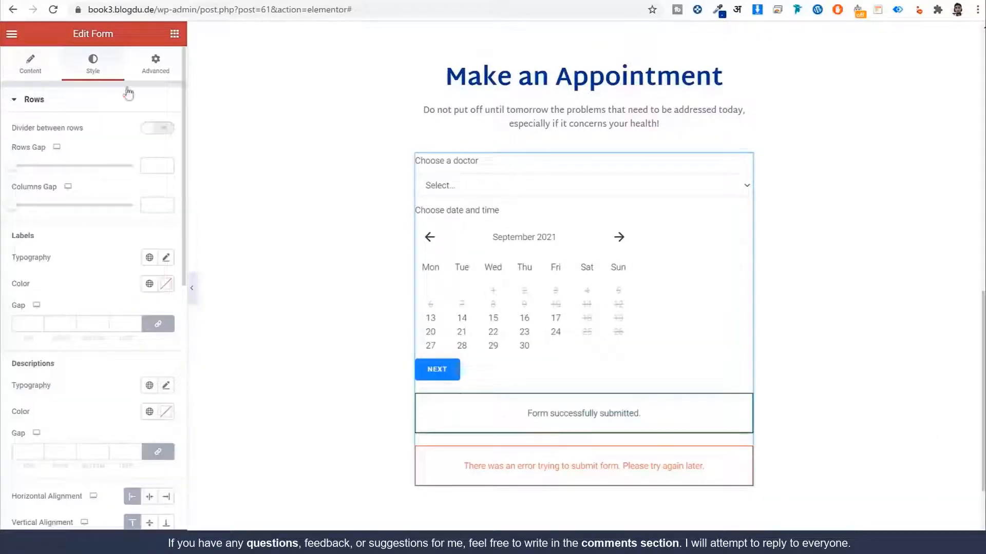
Step: Colour the form heading labels with the global Dark Blue
left_click(93, 105)
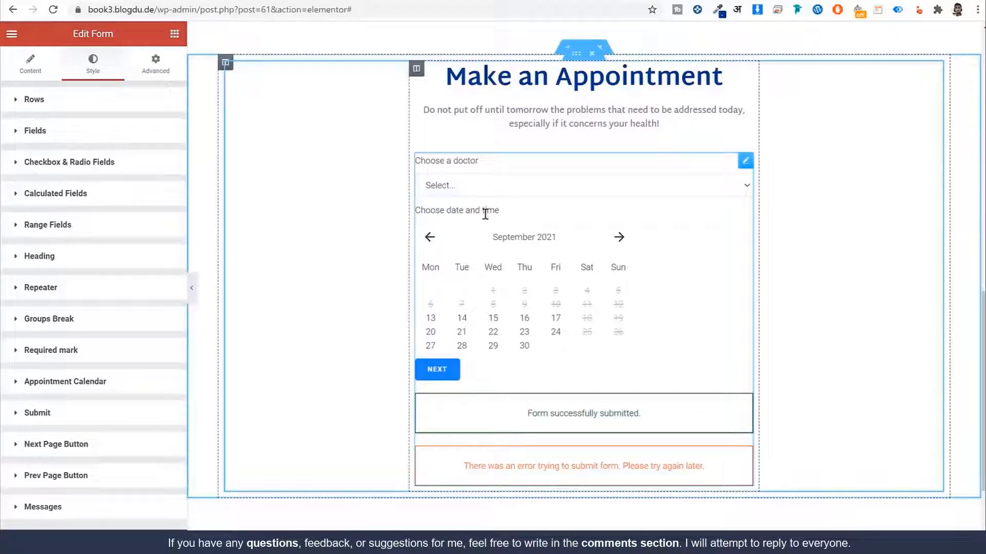
left_click(65, 259)
scroll(145, 235, "down", 5)
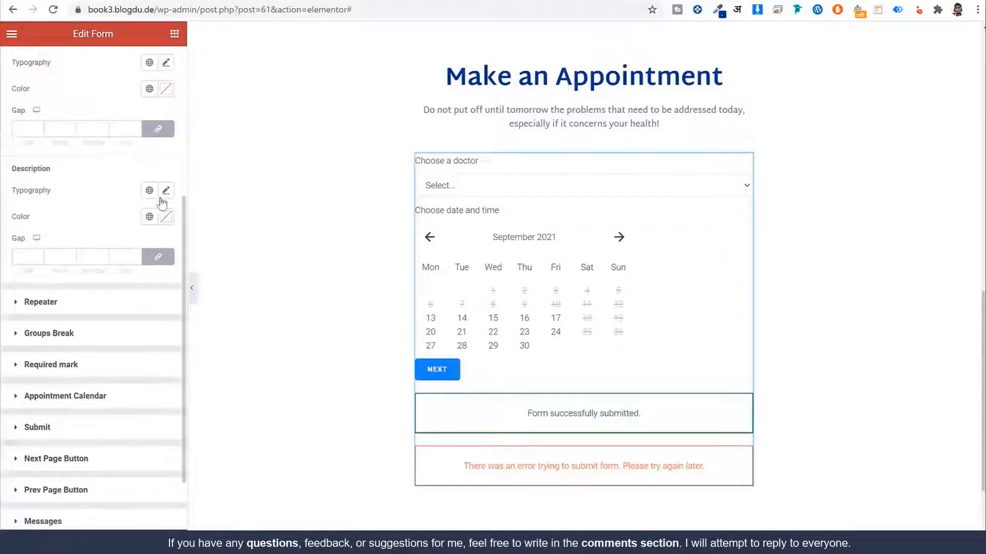
left_click(149, 216)
left_click(114, 213)
scroll(68, 169, "up", 2)
left_click(155, 219)
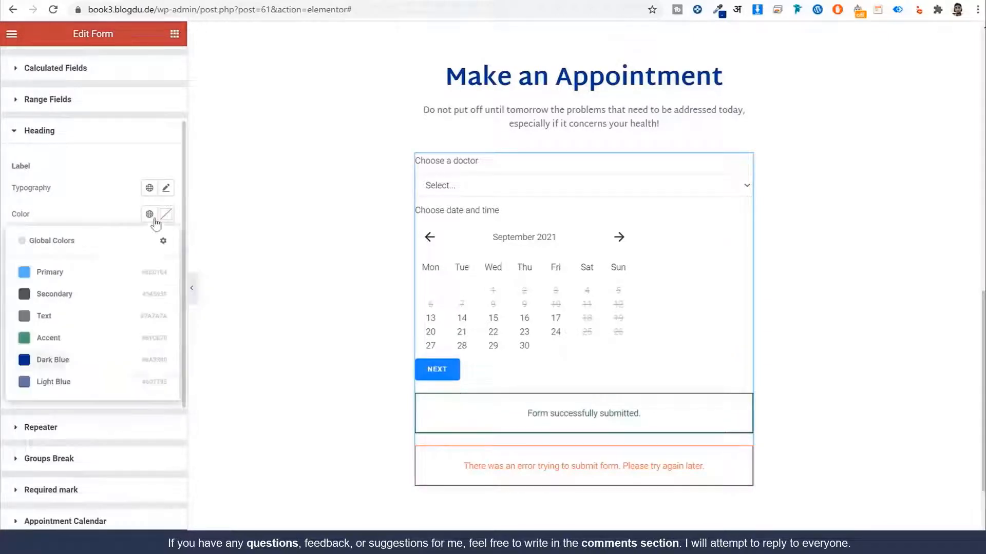
left_click(102, 359)
Step: Give the form labels a global font at size 24, weight 700
left_click(149, 188)
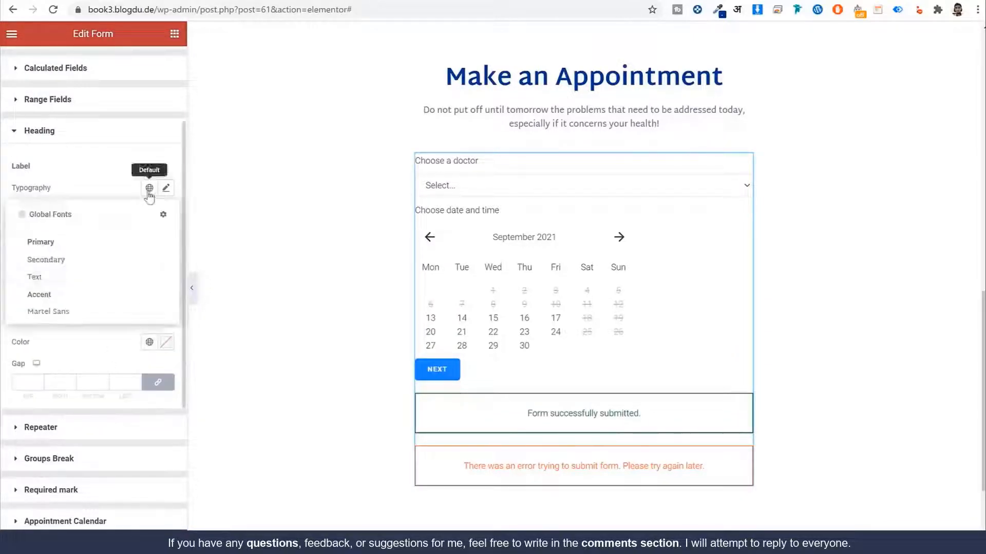
left_click(97, 312)
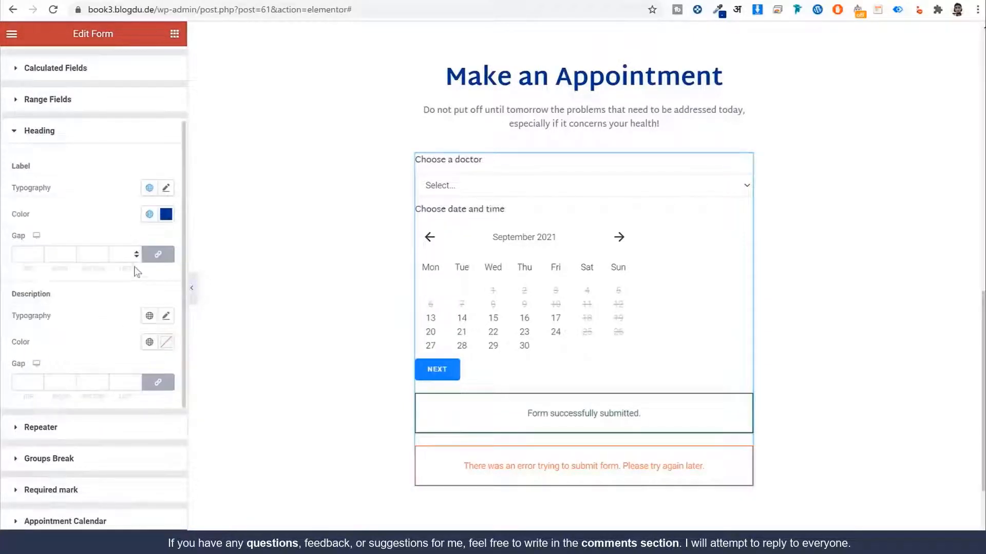
left_click(165, 188)
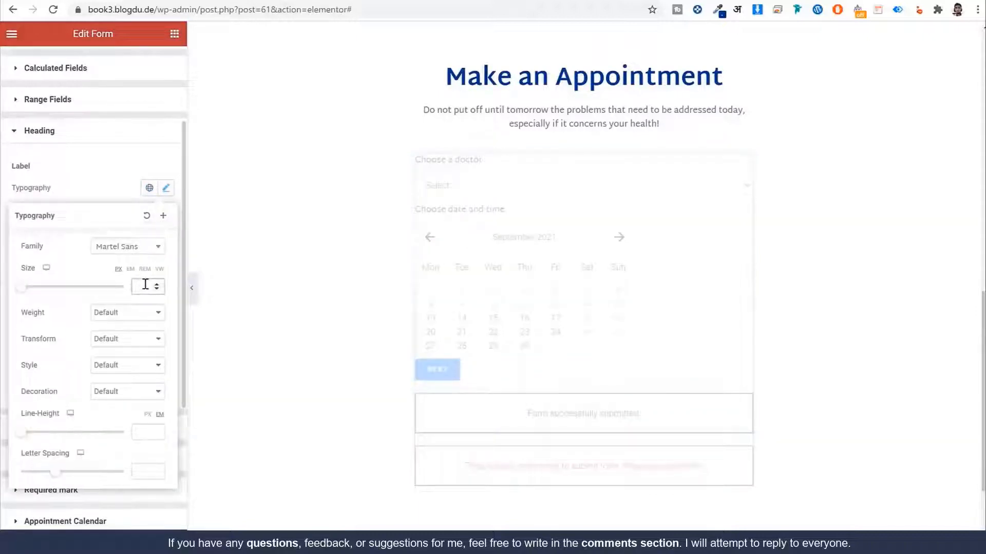
type("24")
left_click(128, 313)
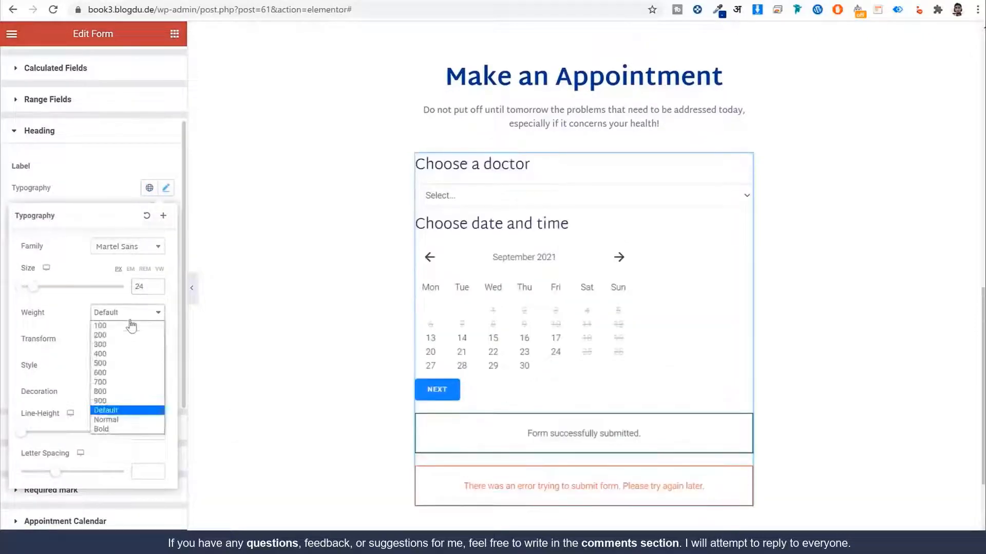
left_click(114, 390)
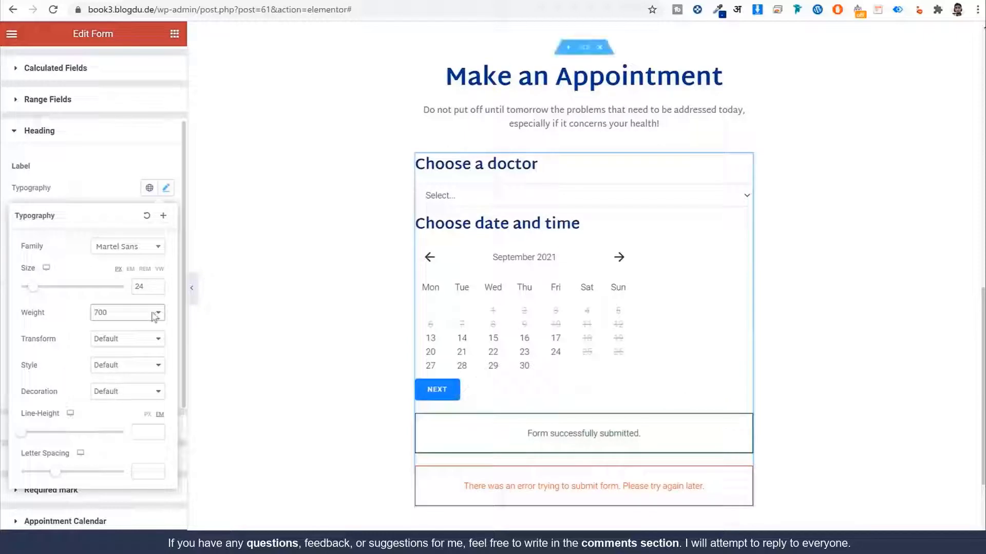
left_click(57, 174)
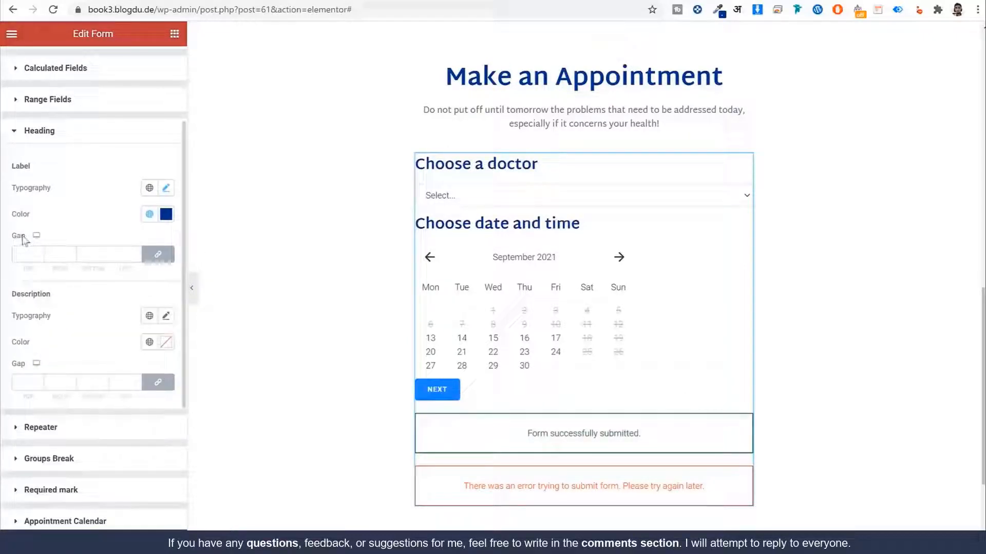
Step: Set the heading label gap to 30 top, 0 right, 10 bottom, 50 left
left_click_drag(24, 237, 7, 257)
left_click(149, 261)
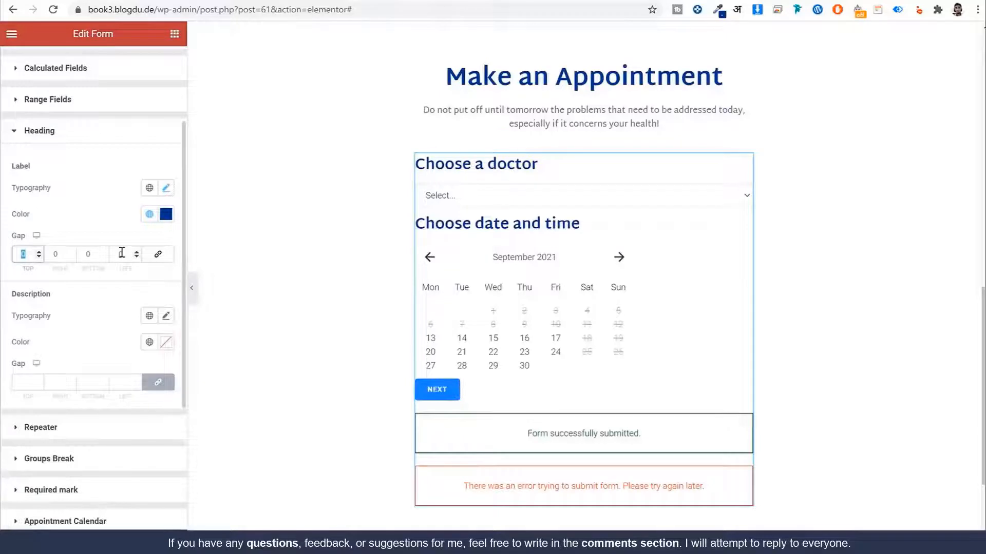
type("30")
key("Tab")
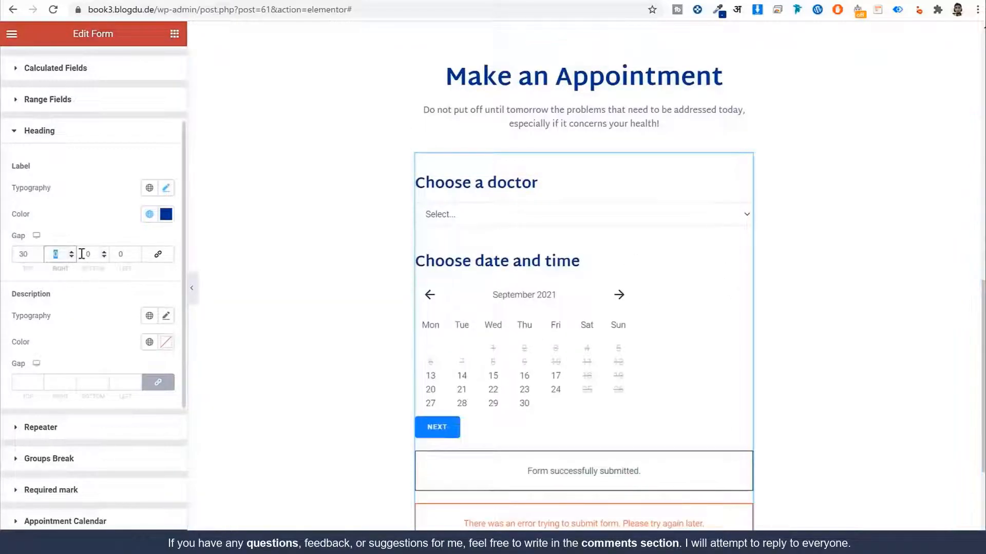
key("Tab")
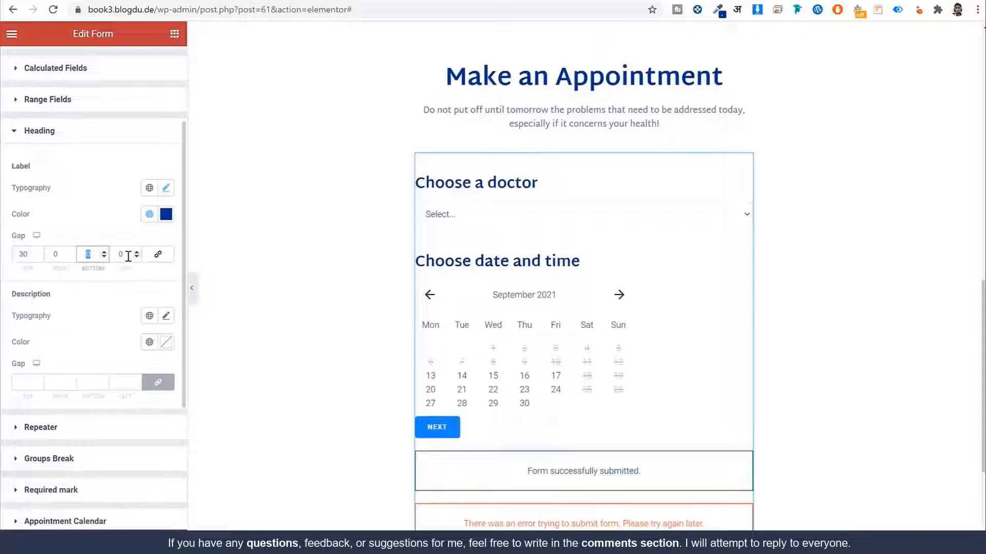
type("10")
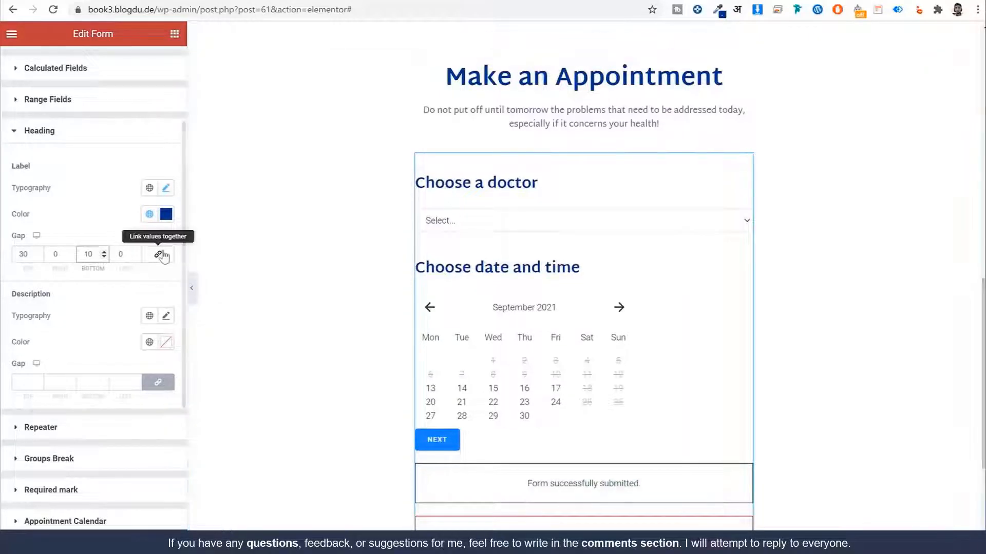
key("Tab")
type("50")
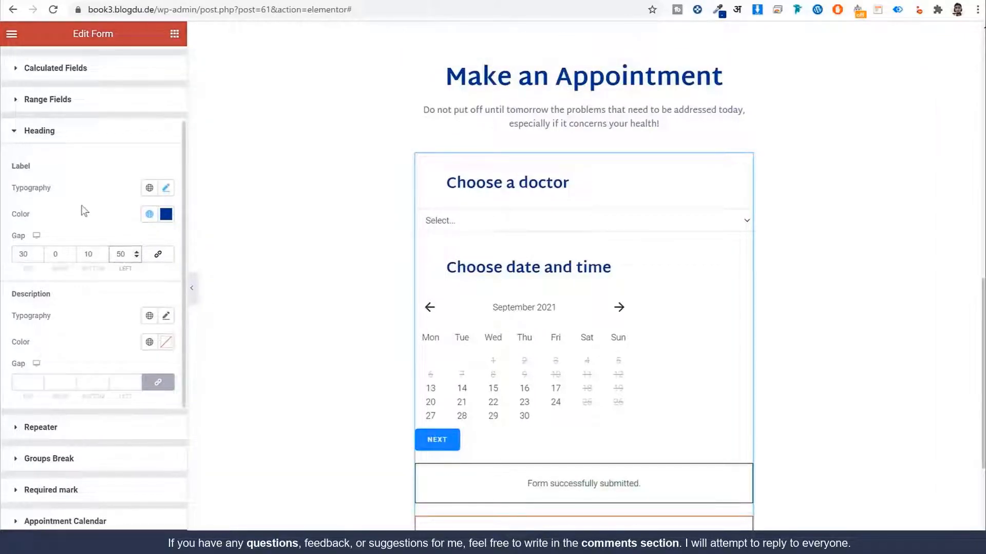
left_click(82, 131)
Step: Give the form fields the last global font and Light Blue text
left_click(473, 223)
left_click(473, 226)
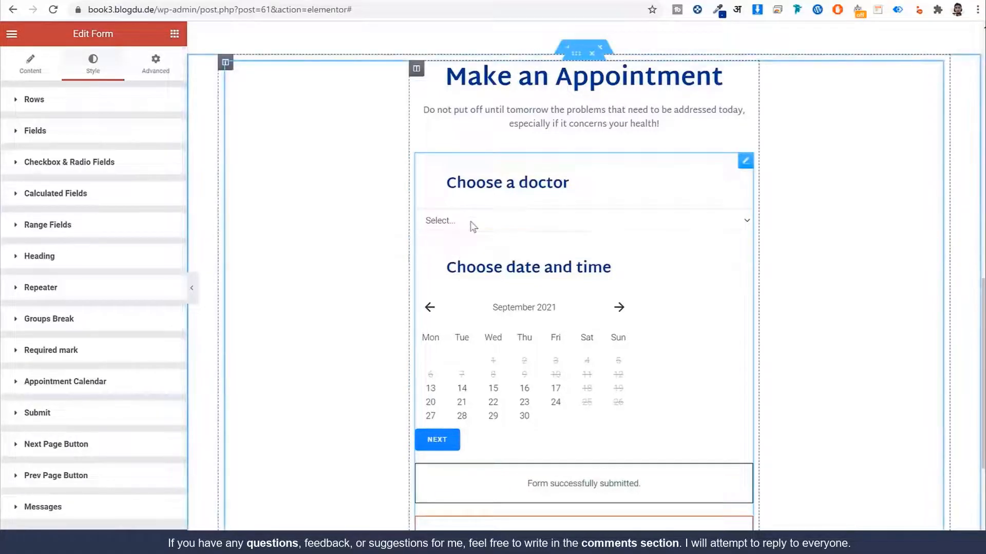
left_click(74, 134)
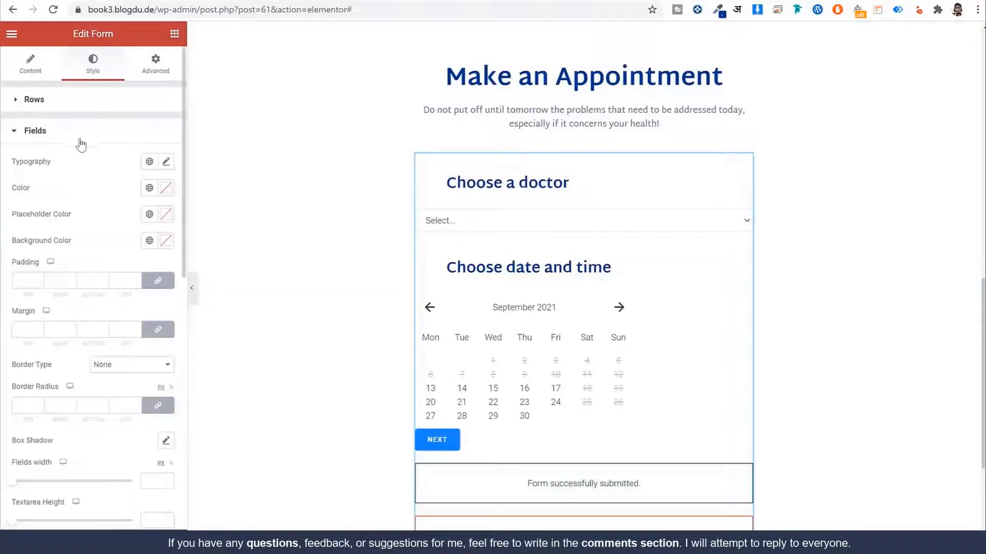
left_click(148, 163)
left_click(77, 286)
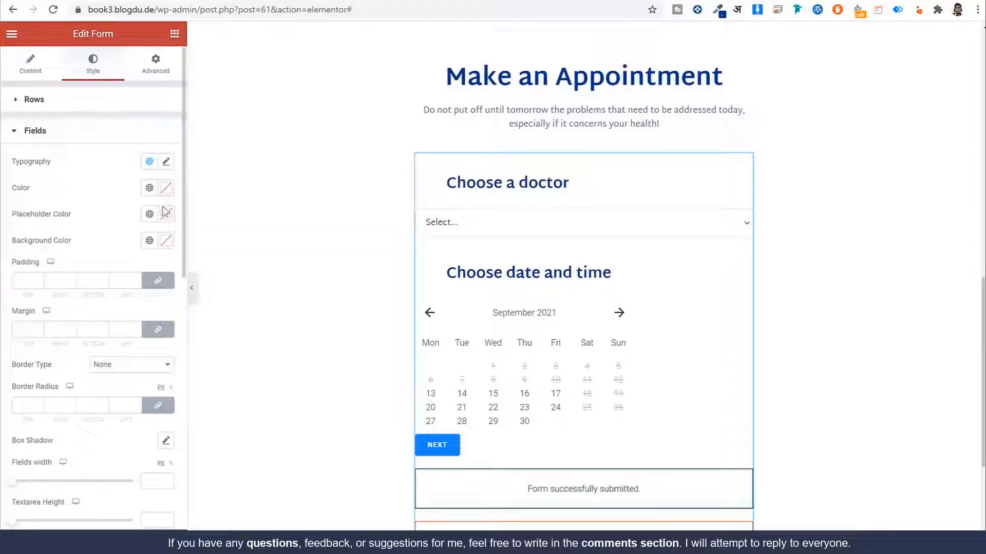
left_click(149, 188)
left_click(110, 0)
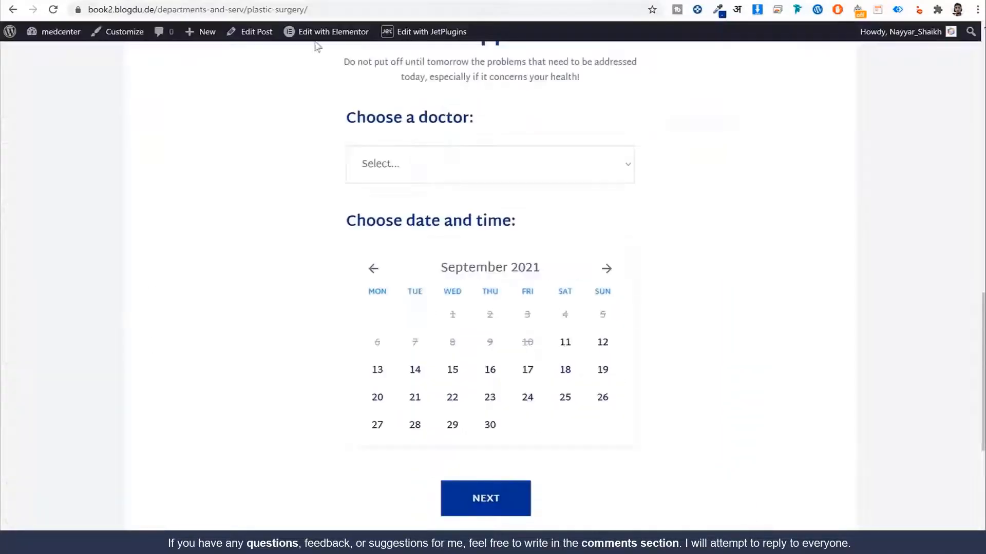
left_click(245, 6)
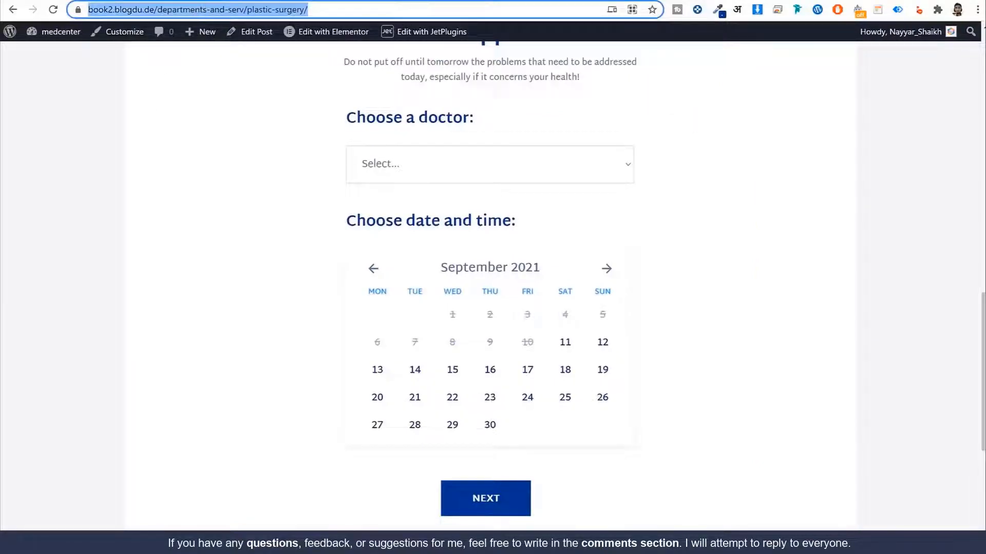
left_click(195, 0)
left_click(77, 356)
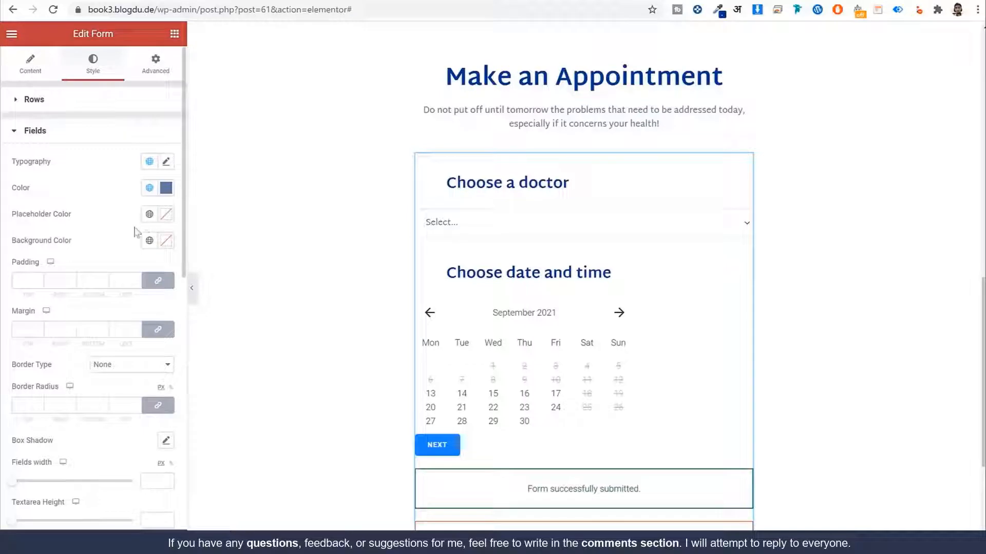
Step: Set the field padding to 14 top, 10 right, 13 bottom, 20 left
scroll(122, 278, "down", 3)
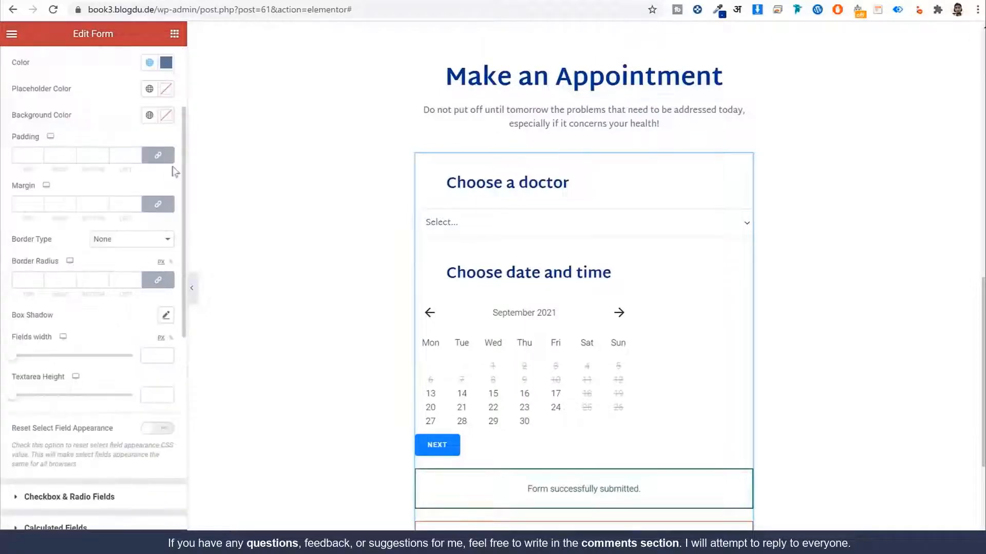
left_click(158, 155)
double_click(29, 159)
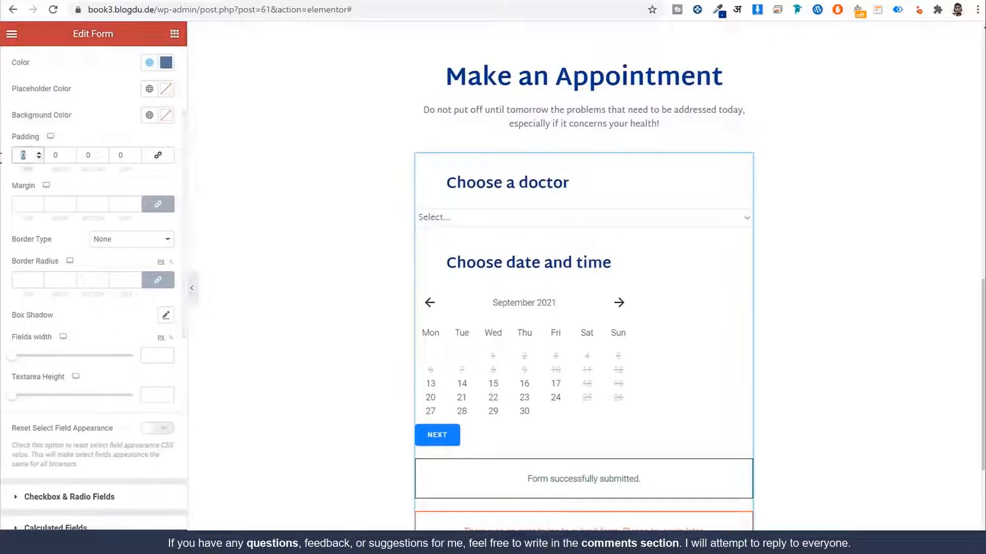
type("14")
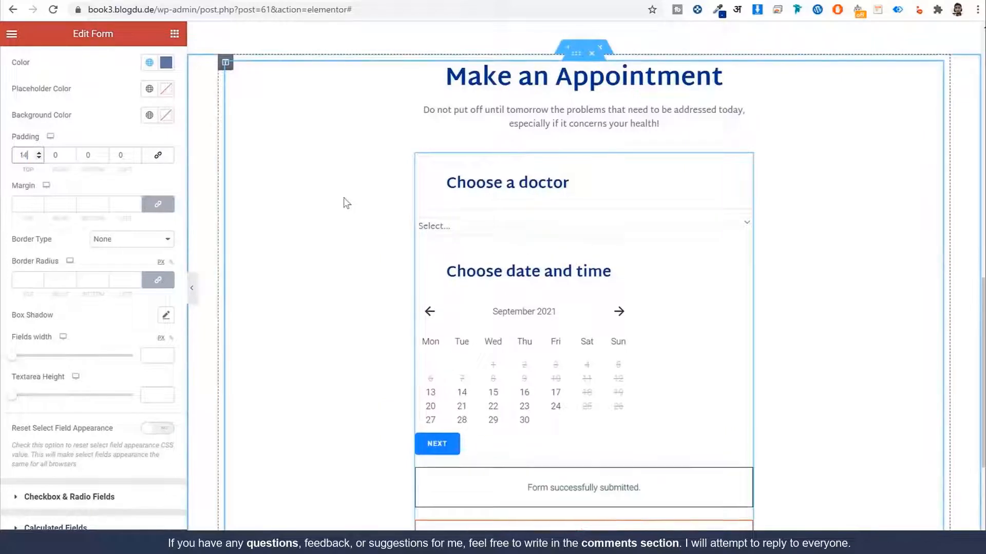
key("Tab")
type("1")
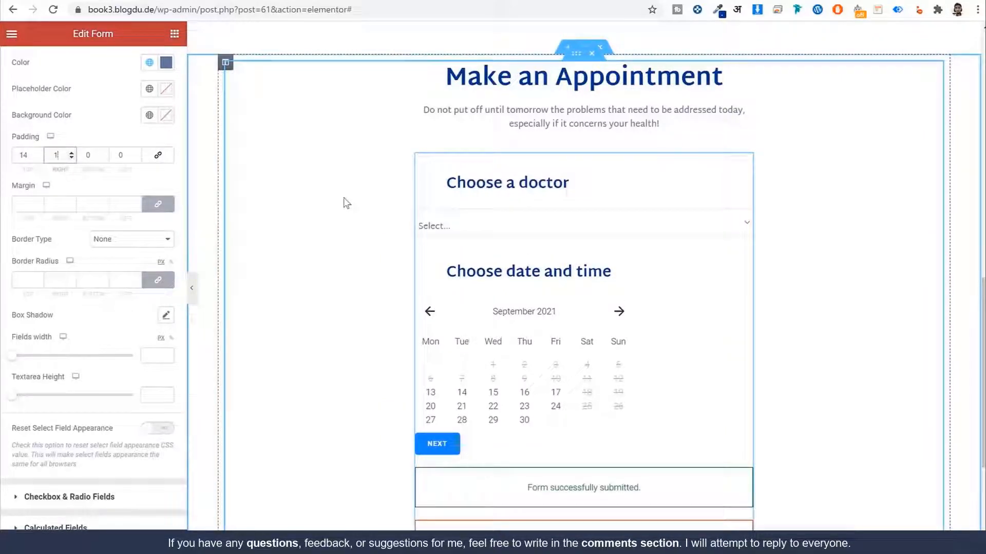
type("0")
key("Tab")
type("13")
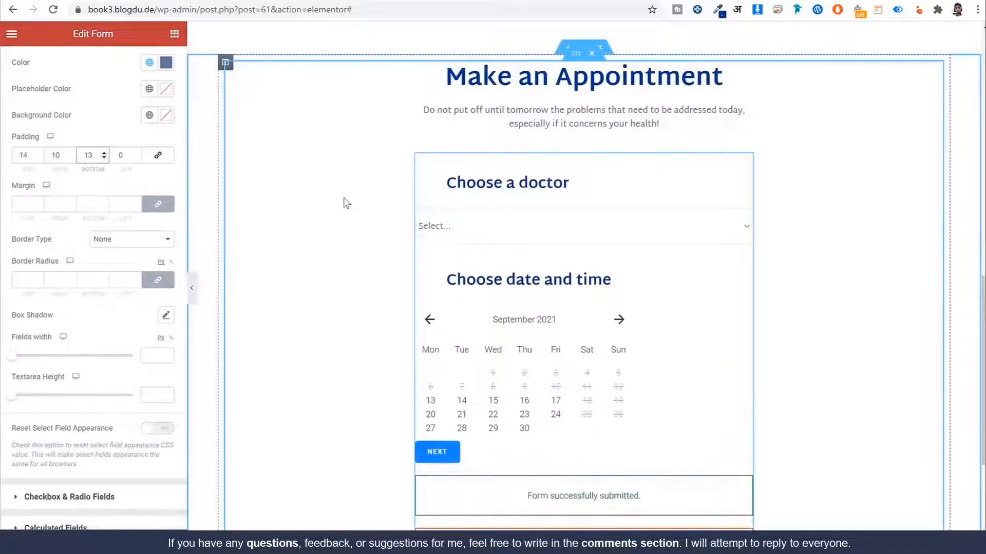
key("Tab")
type("20")
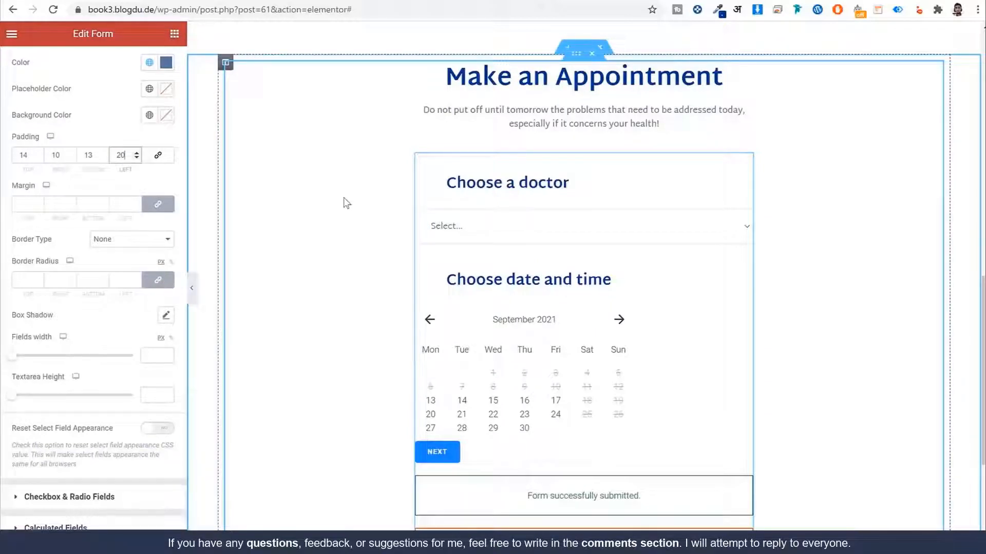
Step: Set the field margin to 5 top, 50 right, 5 bottom, 50 left
left_click(158, 204)
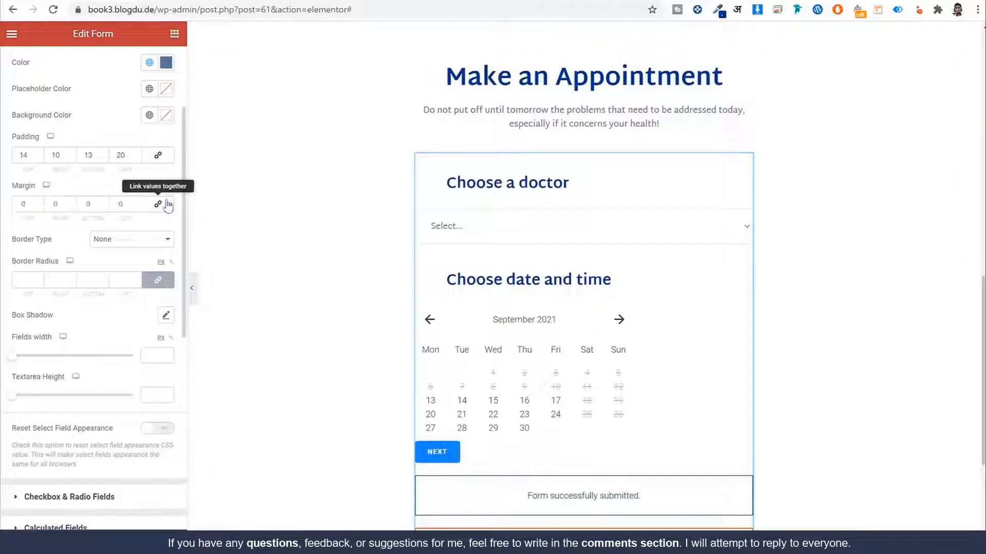
double_click(113, 203)
type("50")
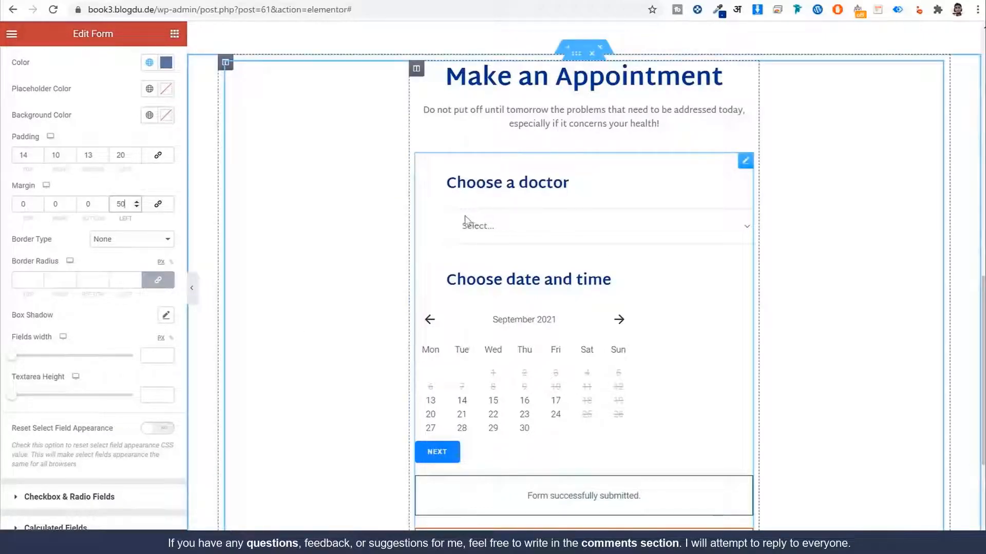
double_click(61, 204)
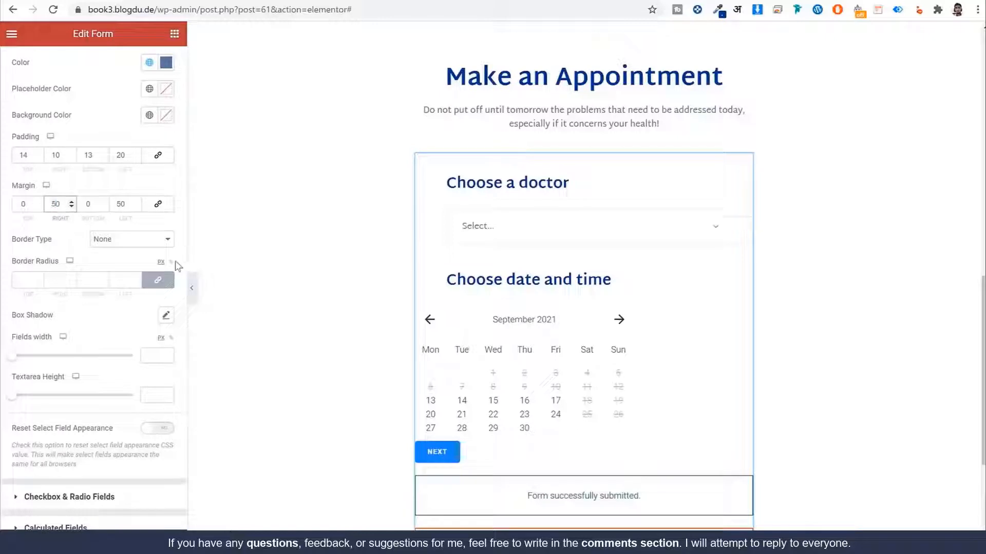
double_click(26, 204)
type("5")
key("Tab")
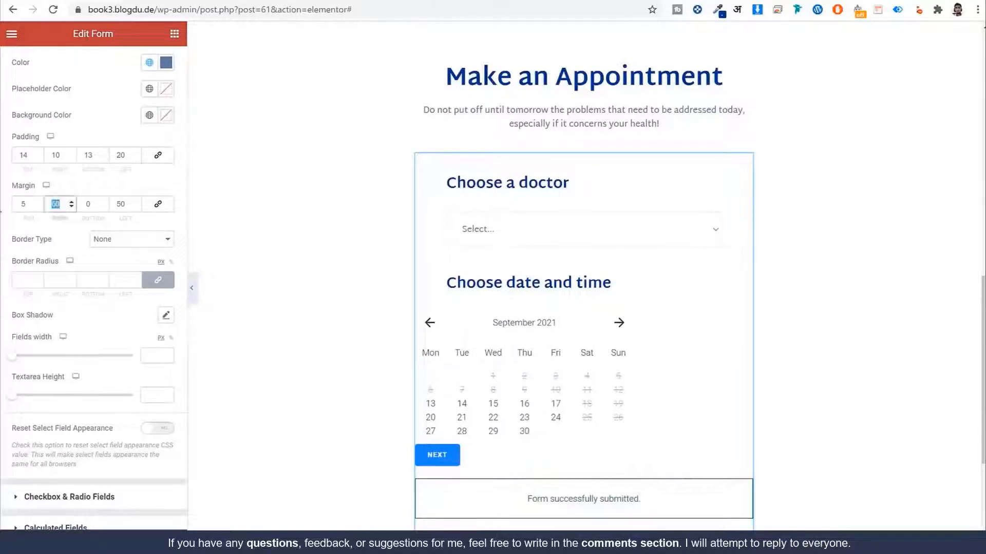
key("Tab")
type("5")
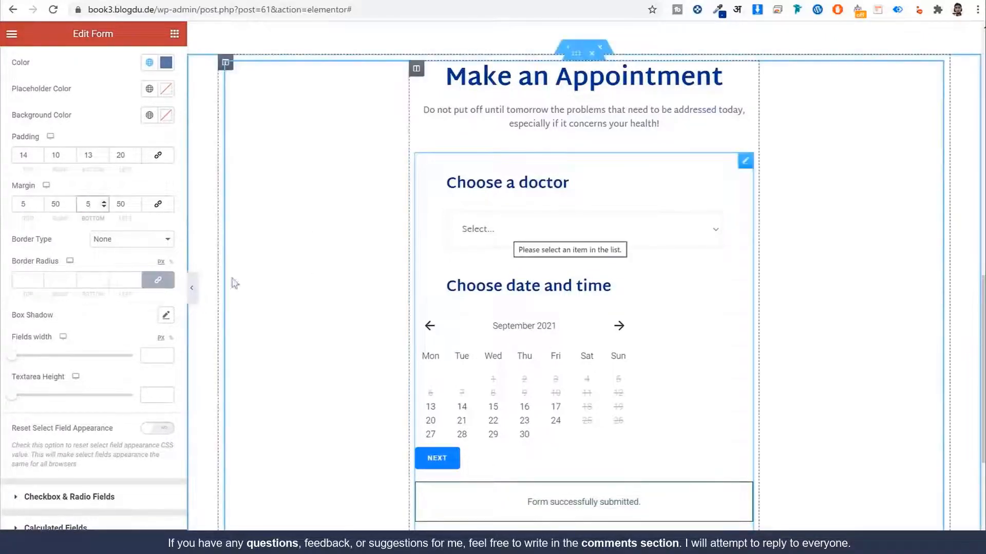
Step: Set the field border radius to 0 for square corners
left_click(28, 281)
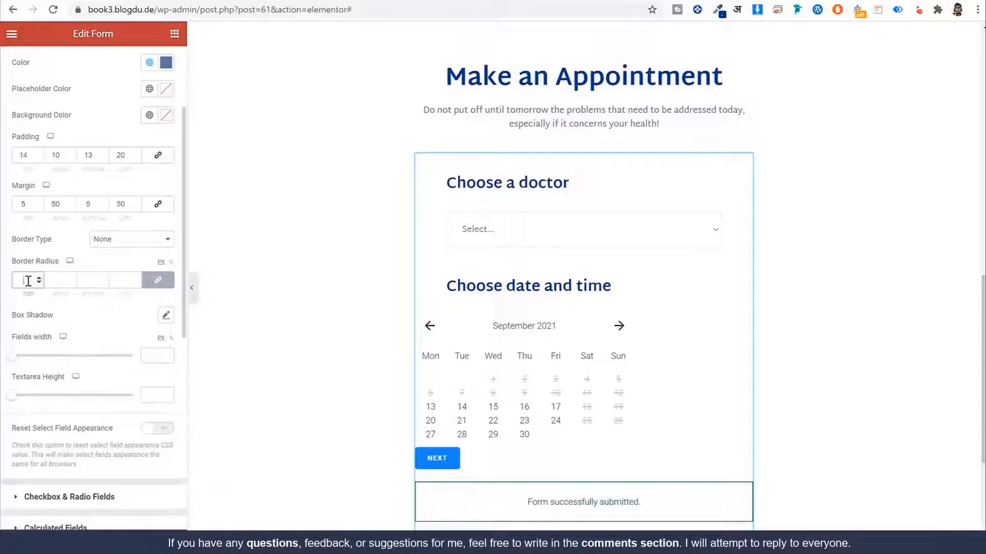
type("0")
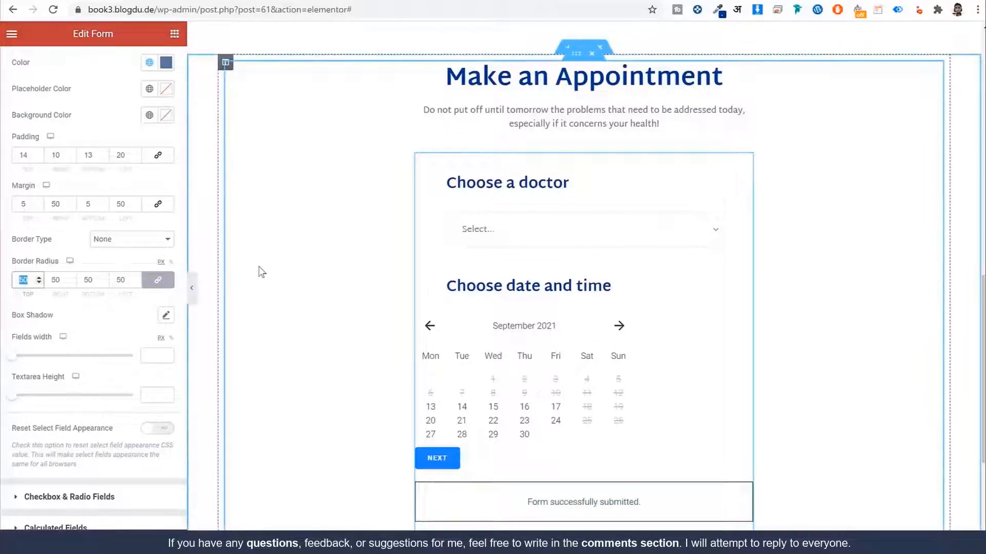
type("0")
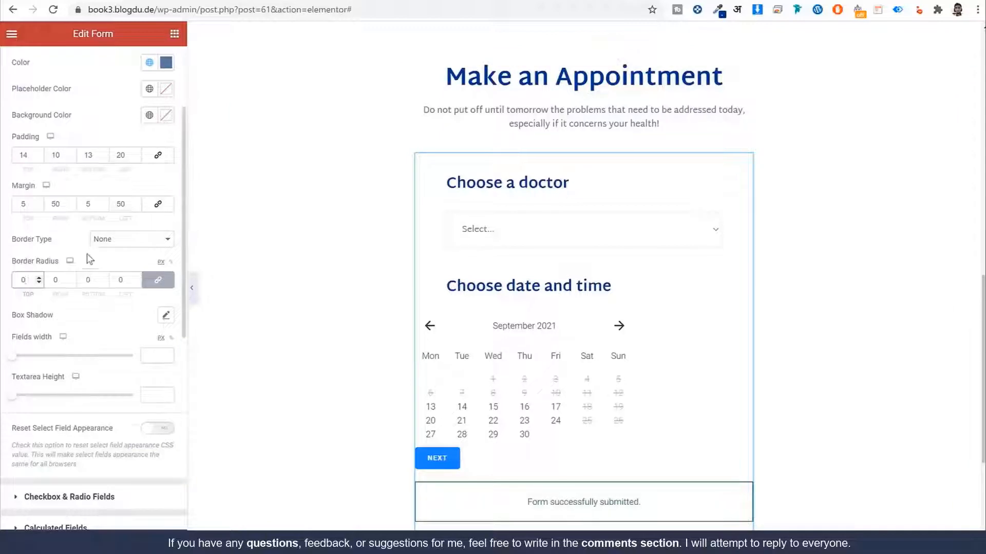
scroll(90, 176, "up", 3)
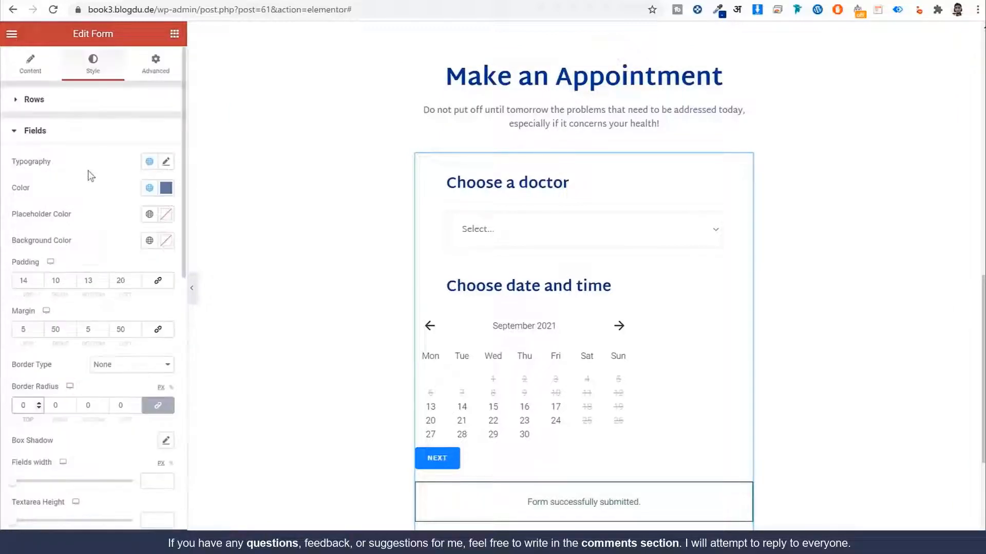
left_click(67, 140)
Step: Set the appointment calendar width to 460 px
scroll(512, 392, "down", 2)
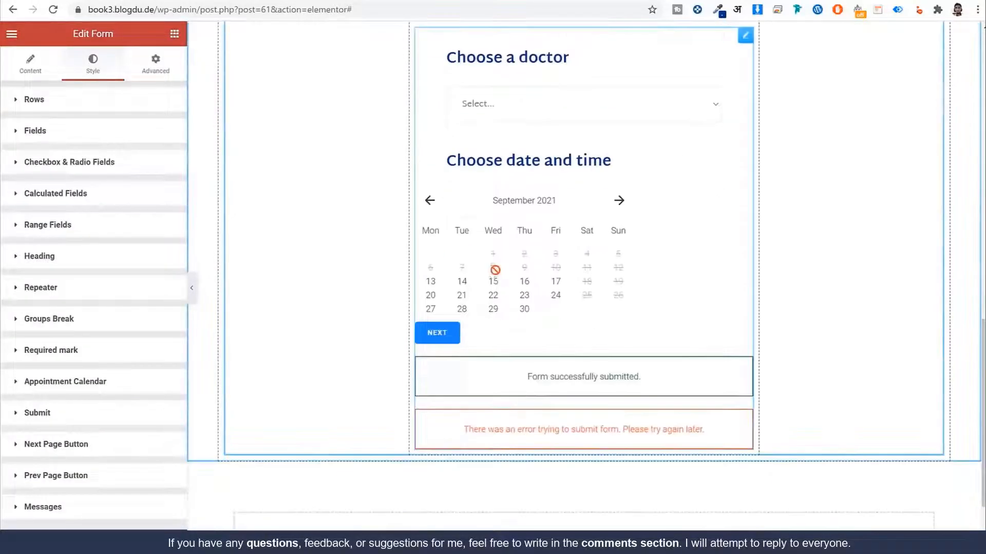
scroll(127, 362, "down", 2)
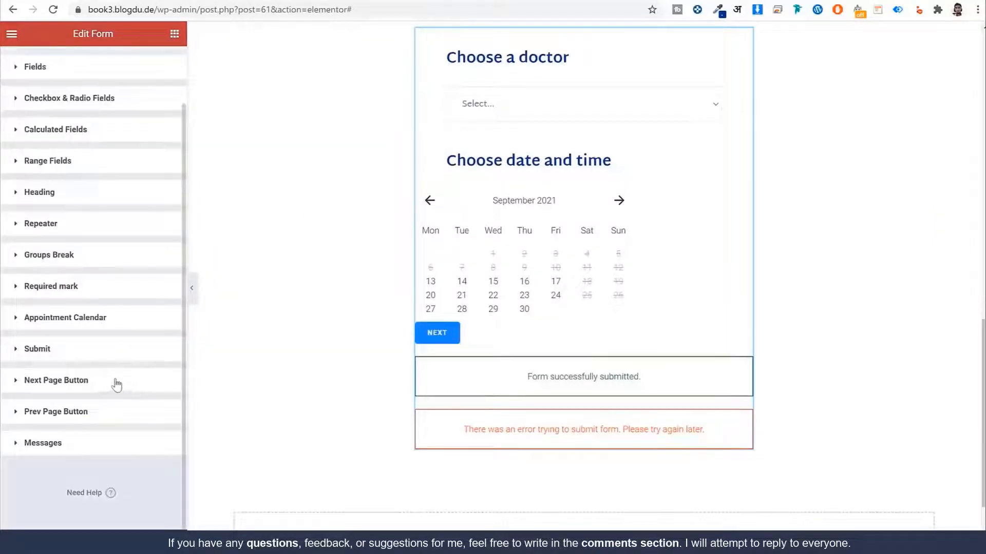
left_click(101, 319)
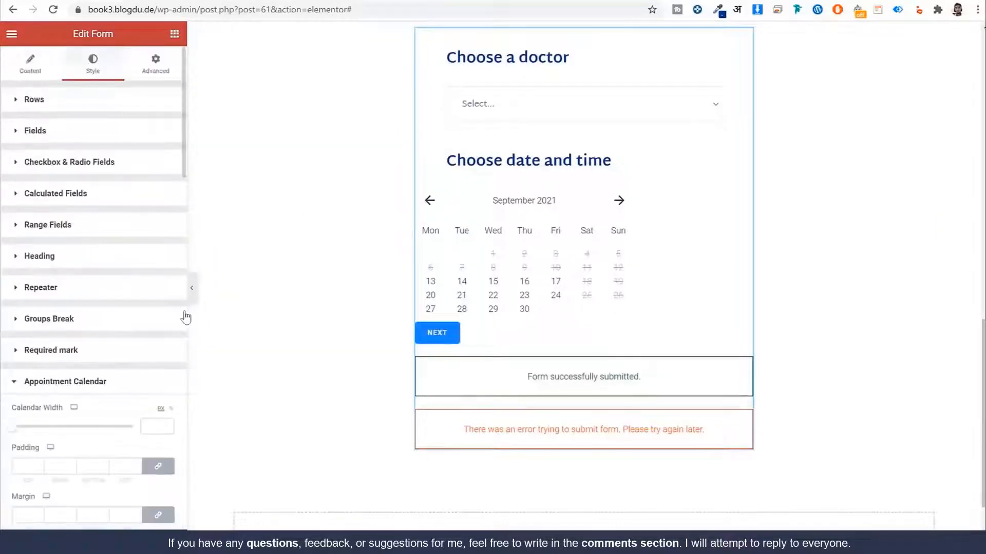
scroll(151, 291, "down", 8)
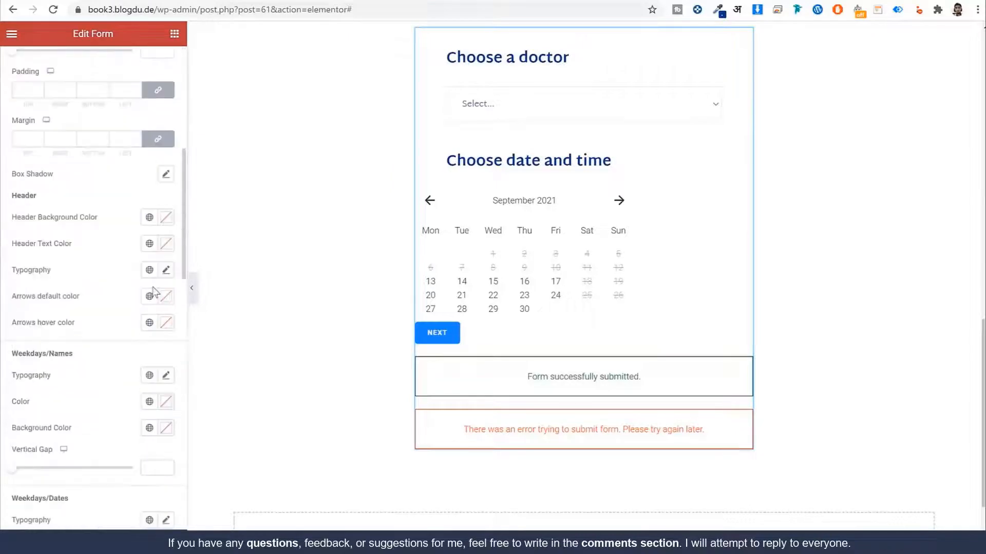
scroll(171, 210, "up", 3)
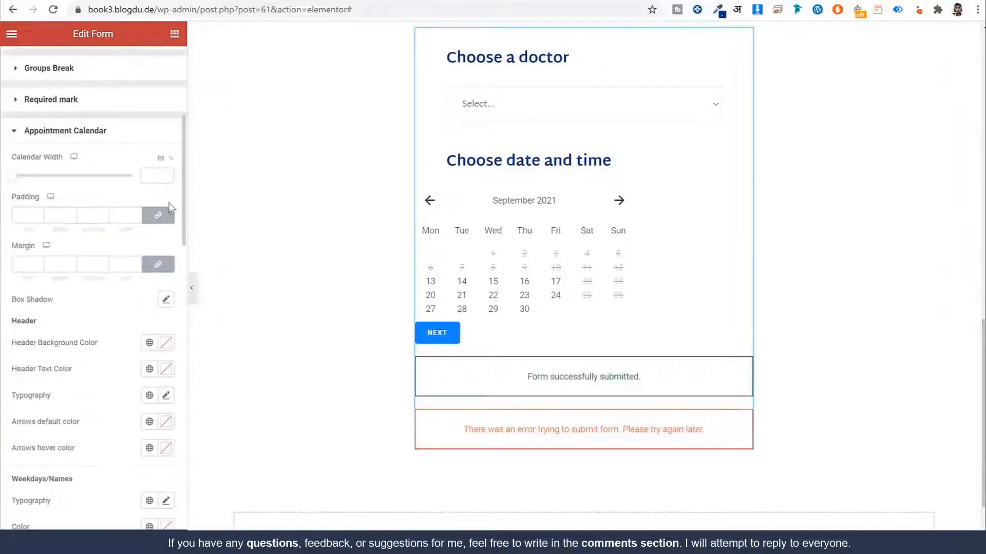
left_click(154, 175)
type("460")
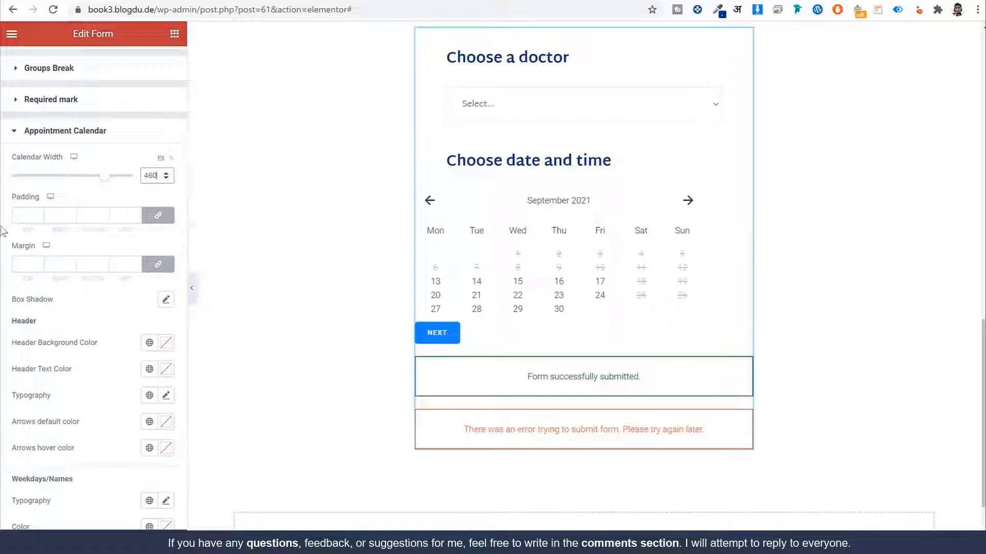
Step: Set the calendar padding to 10 top, 20 right, 10 bottom, 20 left
left_click(156, 219)
left_click(24, 216)
type("10")
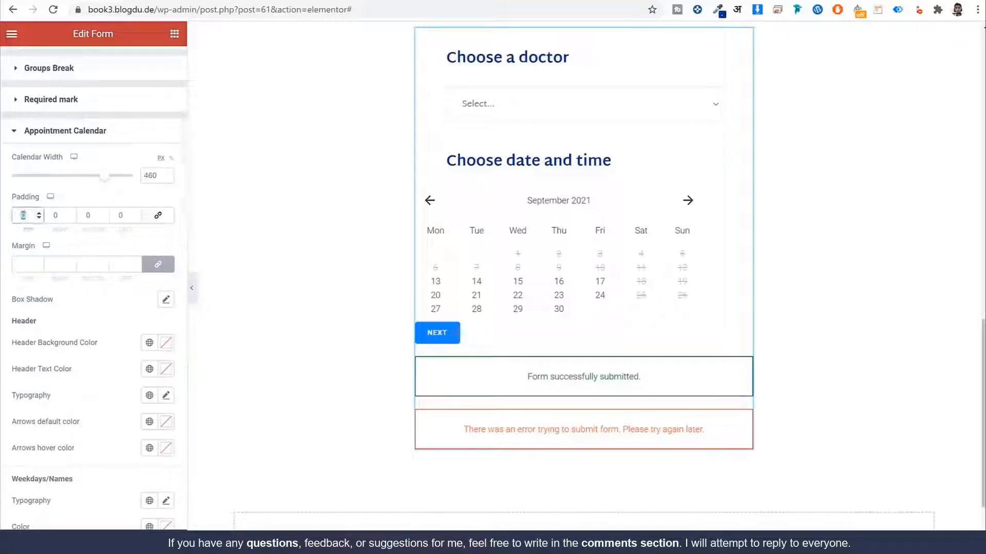
left_click(59, 215)
type("20")
key("Tab")
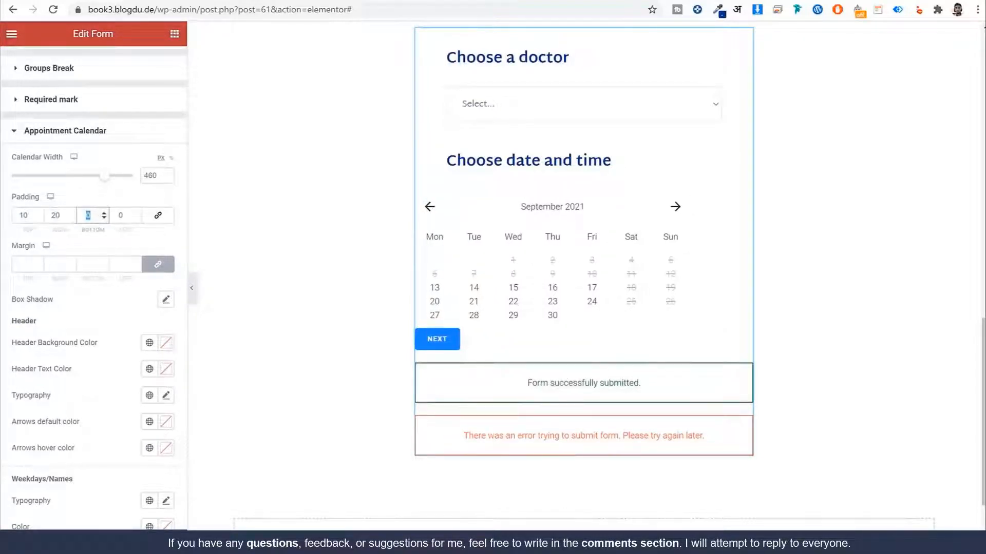
type("10")
key("Tab")
type("20")
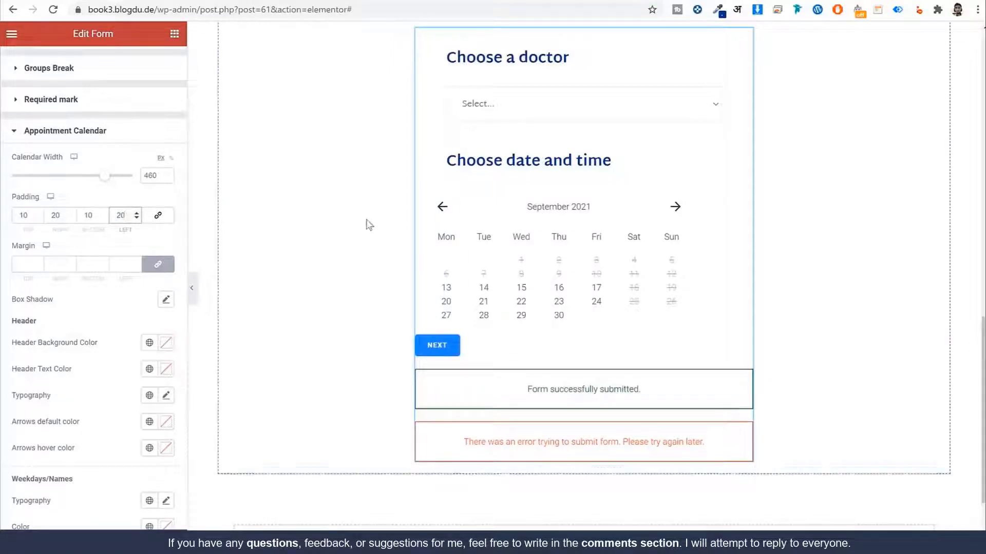
Step: Set the calendar margin to 5 top, 50 right, 5 bottom, 50 left
left_click(167, 268)
double_click(23, 265)
type("5")
key("Tab")
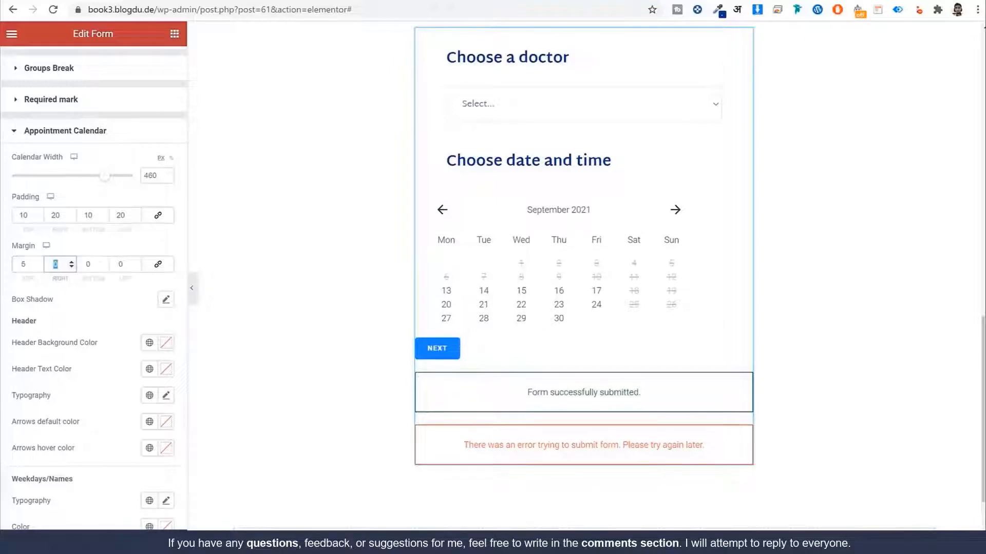
type("50")
key("Tab")
type("5")
key("Tab")
type("50")
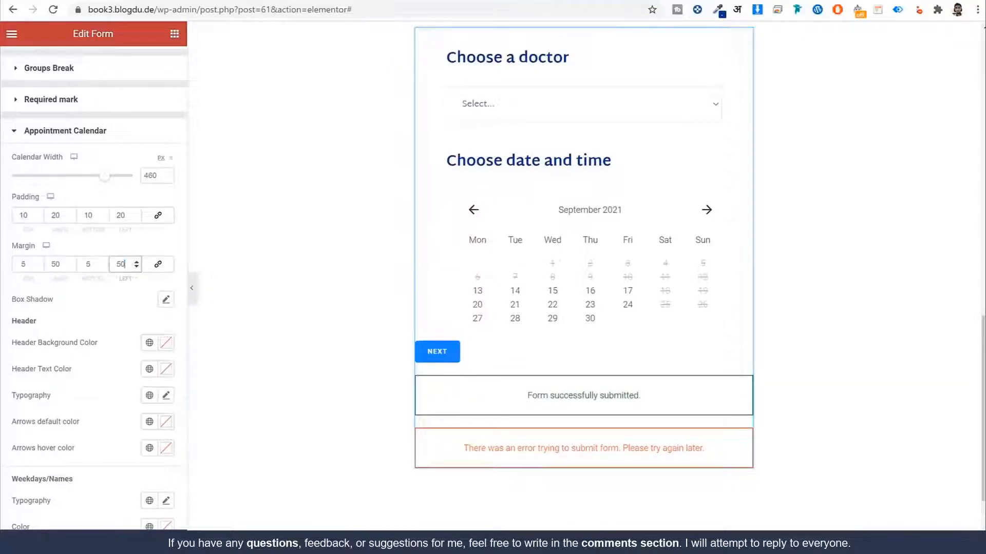
Step: Try a Dark Blue calendar header background, then clear it back to none
scroll(138, 220, "down", 5)
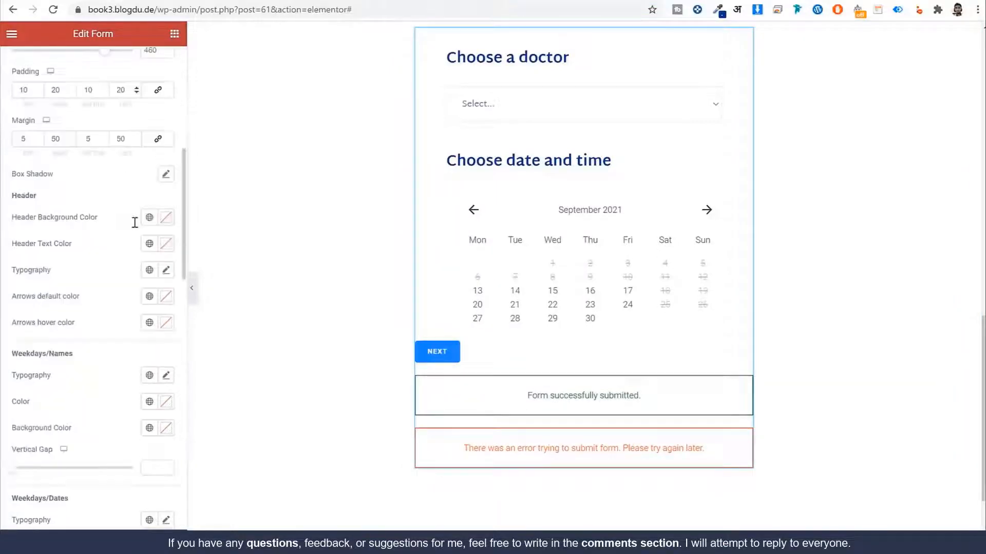
scroll(57, 203, "up", 2)
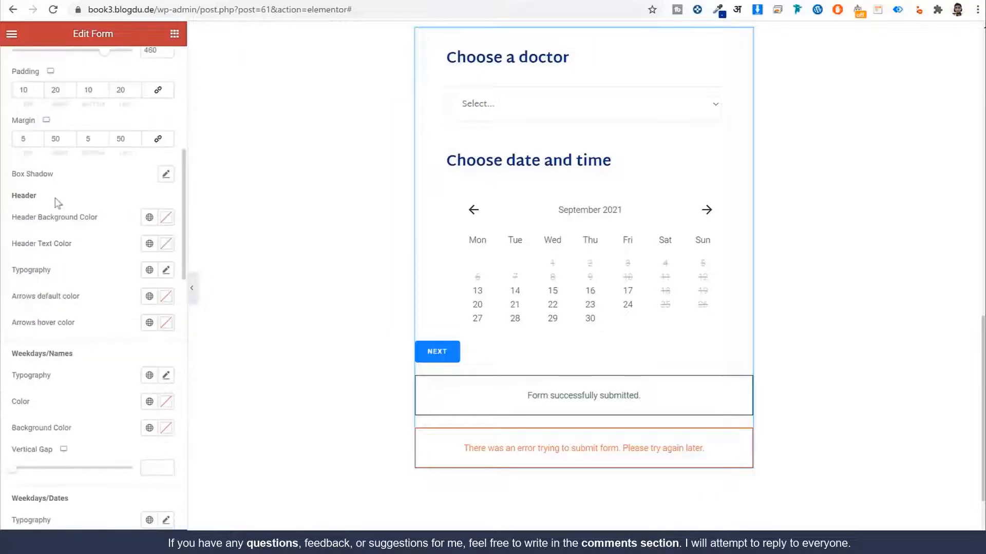
double_click(24, 195)
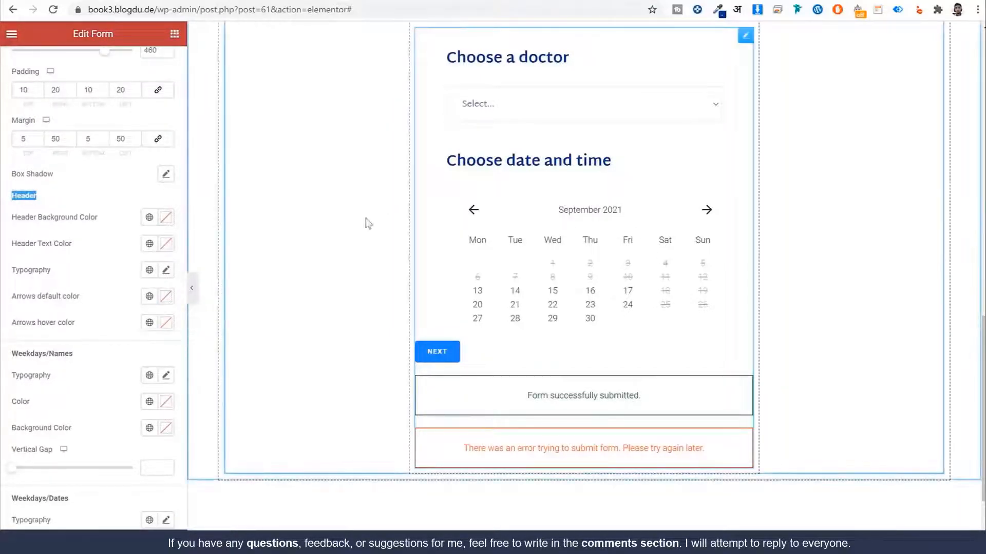
left_click(149, 218)
left_click(84, 363)
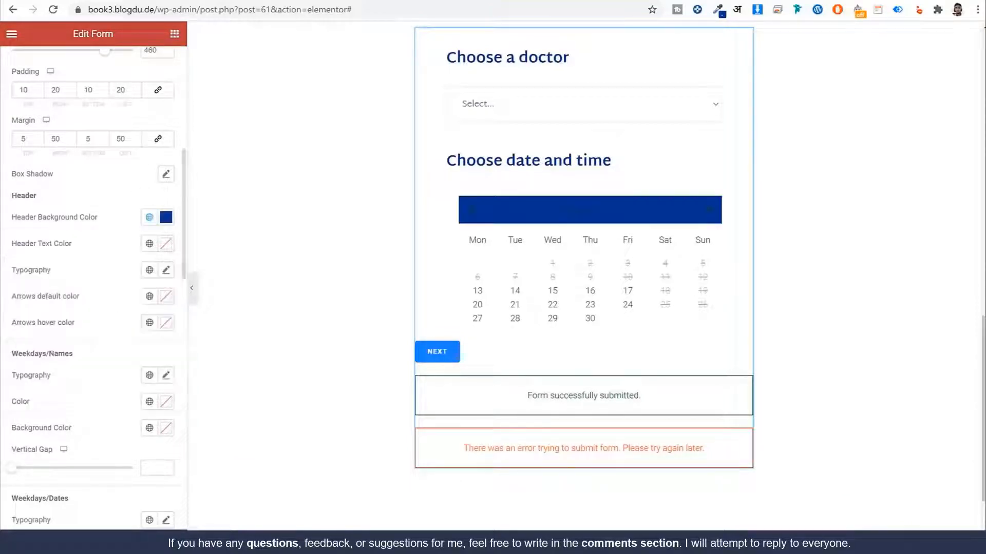
left_click(150, 219)
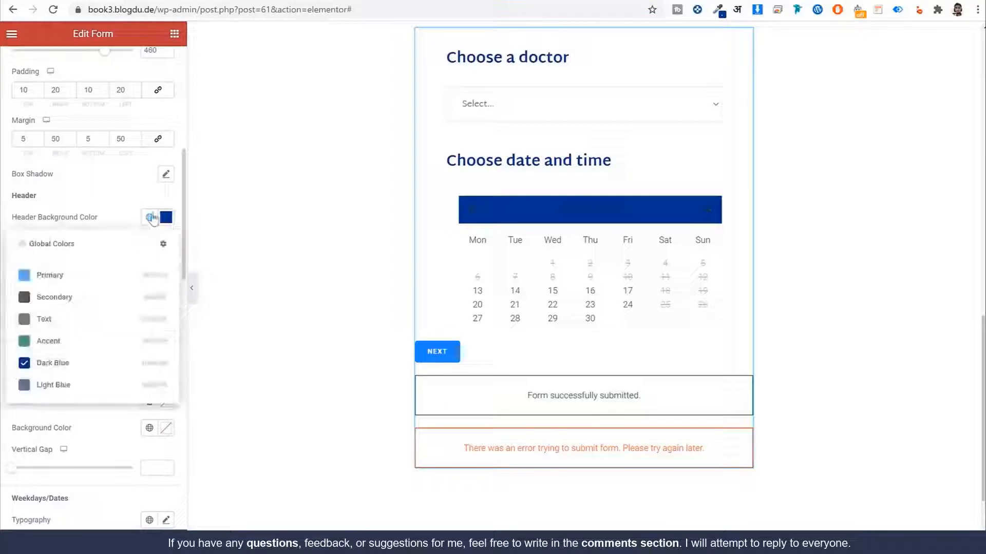
left_click(165, 218)
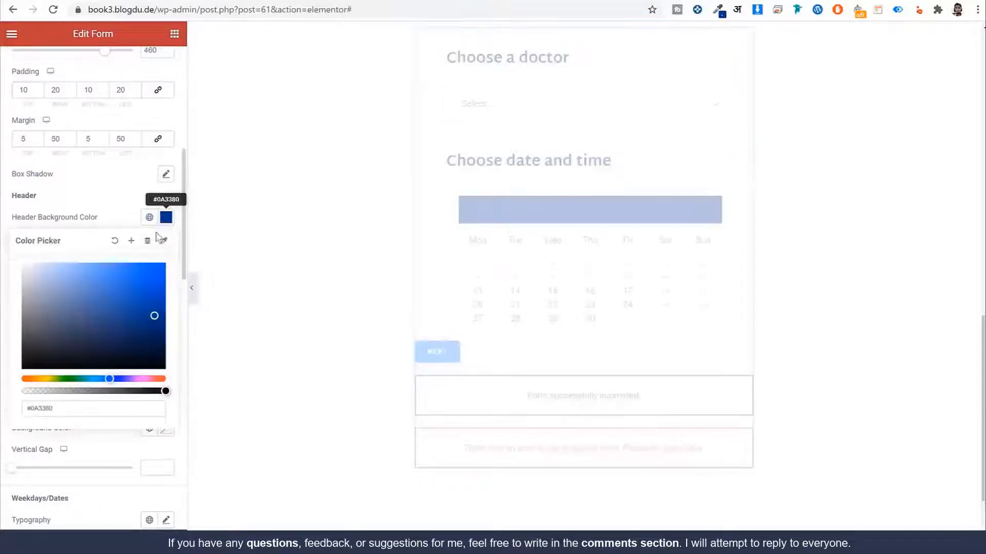
left_click(115, 241)
left_click(118, 213)
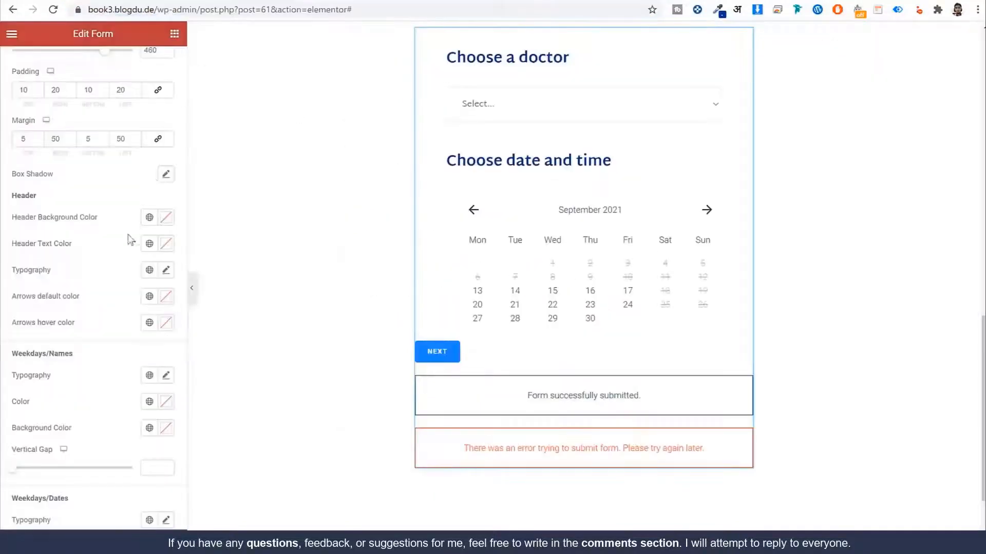
Step: Make the month header Light Blue in Martel Sans, size 20, weight 600
left_click(146, 246)
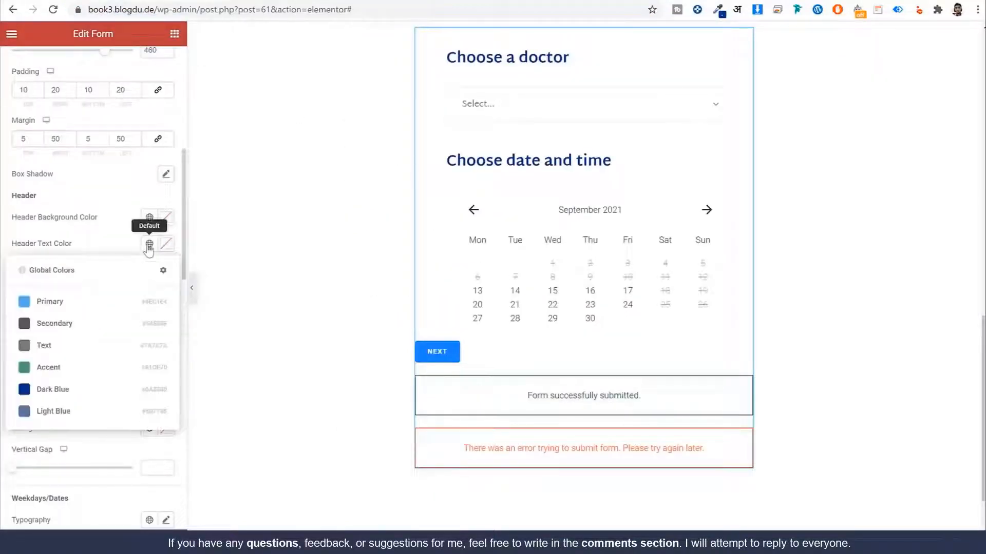
left_click(82, 409)
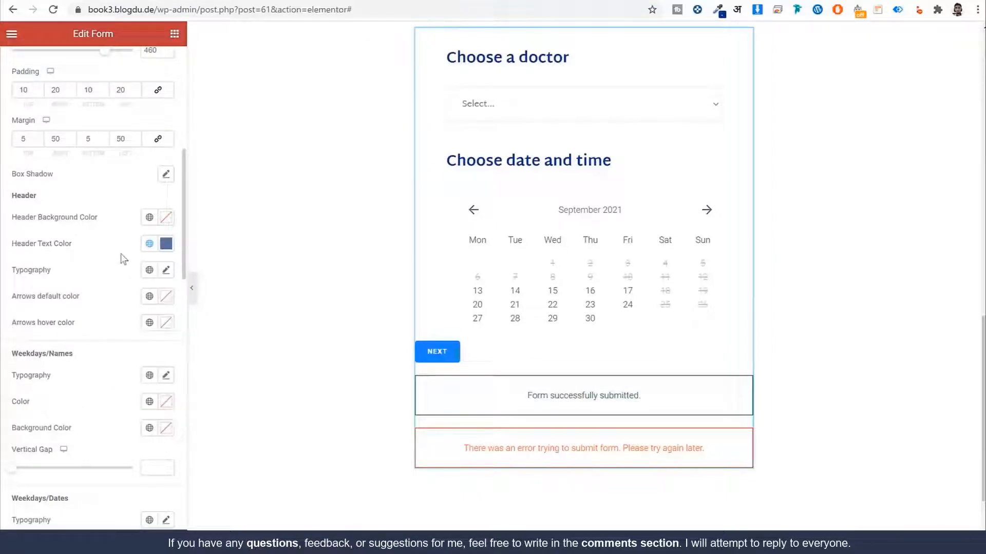
left_click(150, 270)
left_click(110, 397)
left_click(166, 270)
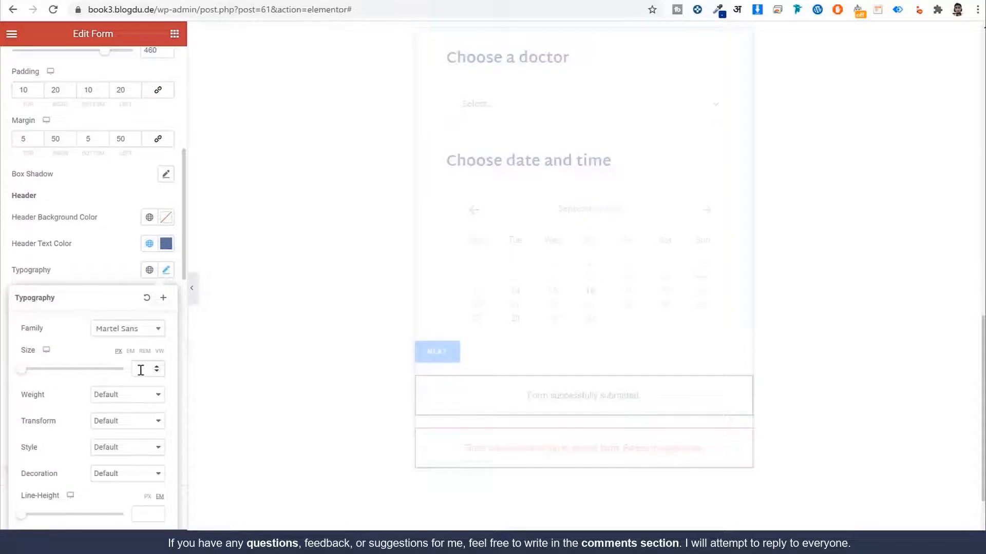
type("20")
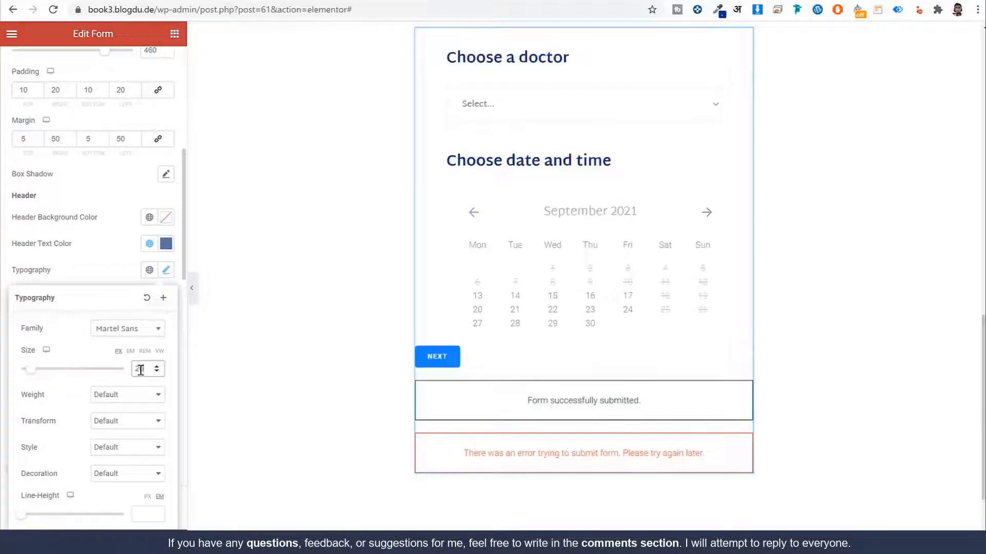
left_click(122, 393)
left_click(110, 456)
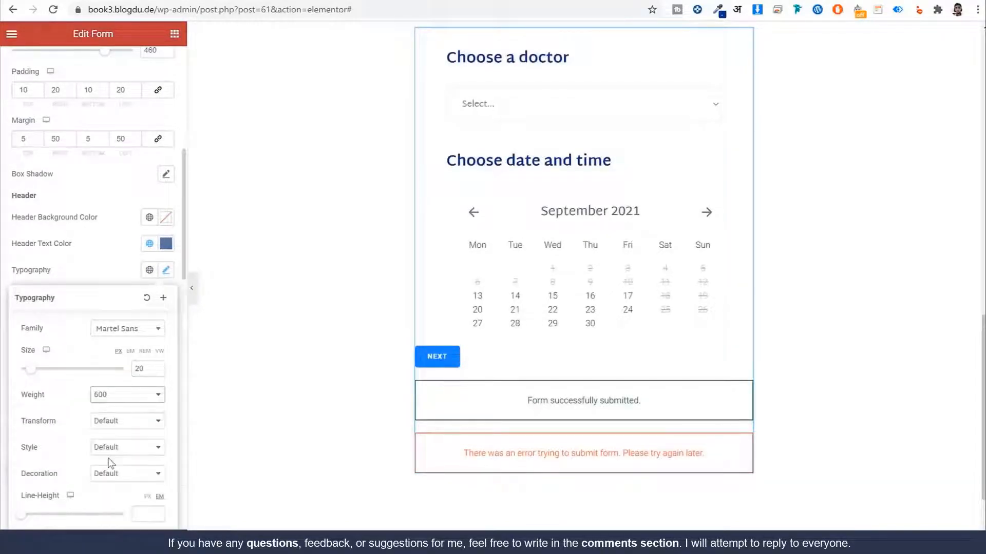
left_click(120, 268)
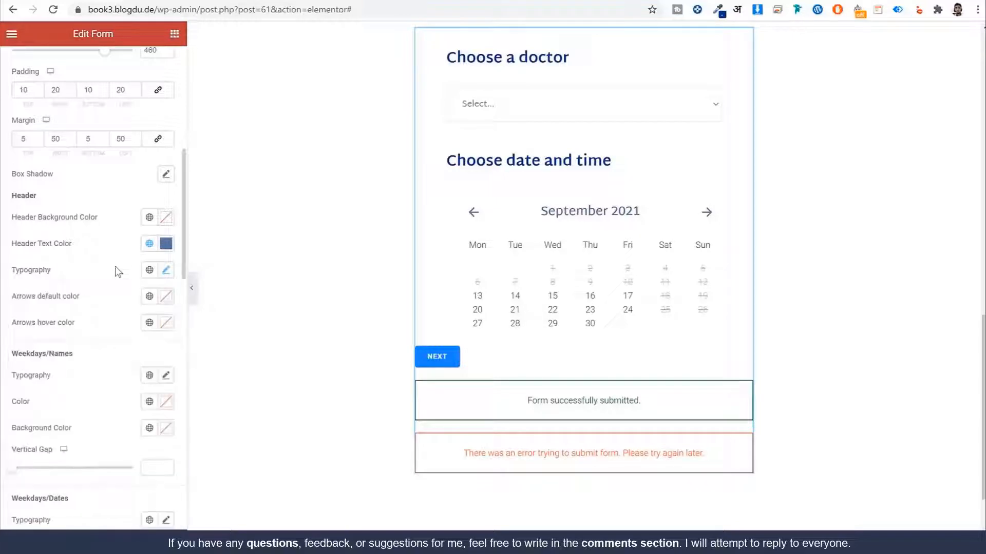
scroll(117, 282, "down", 5)
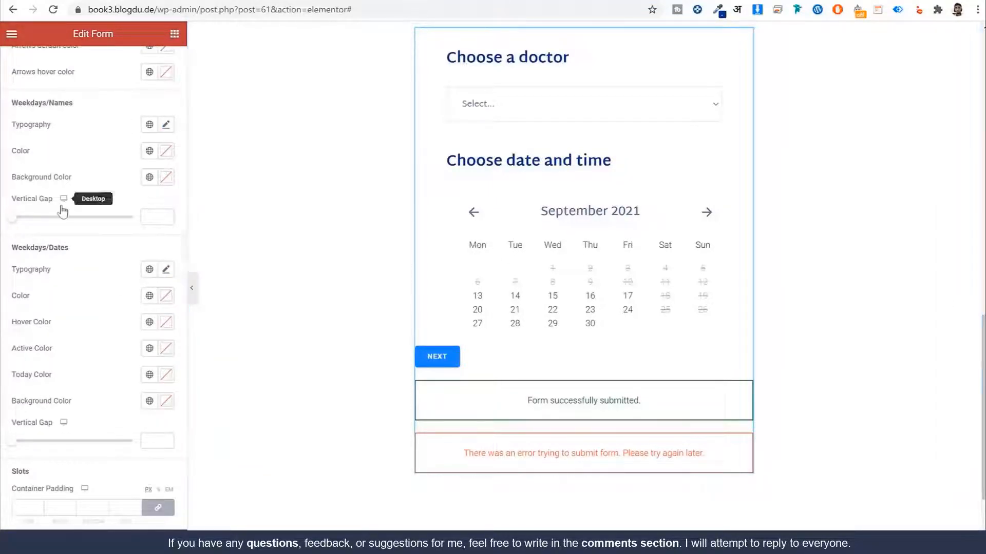
Step: Give the weekday names the global font, uppercase, at 12 px
left_click(149, 124)
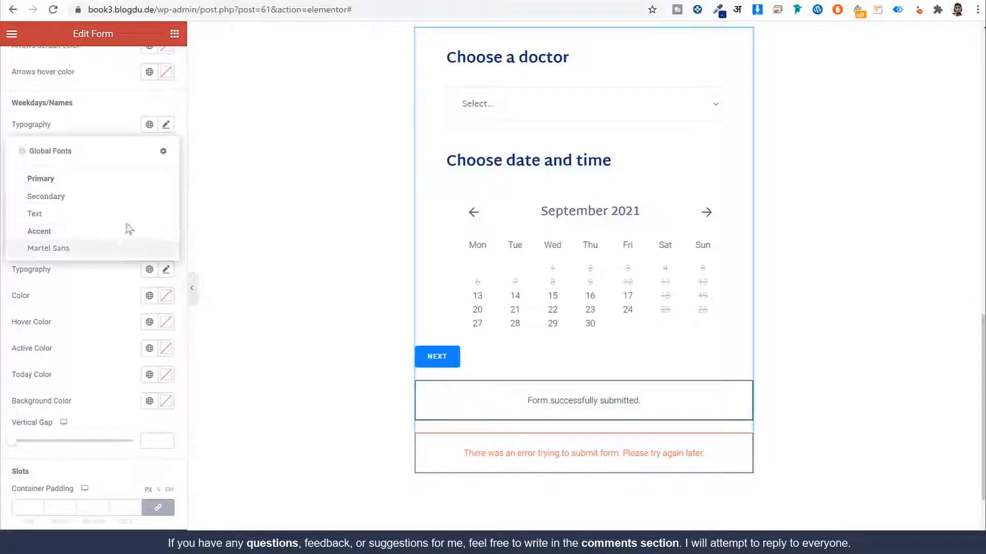
left_click(166, 125)
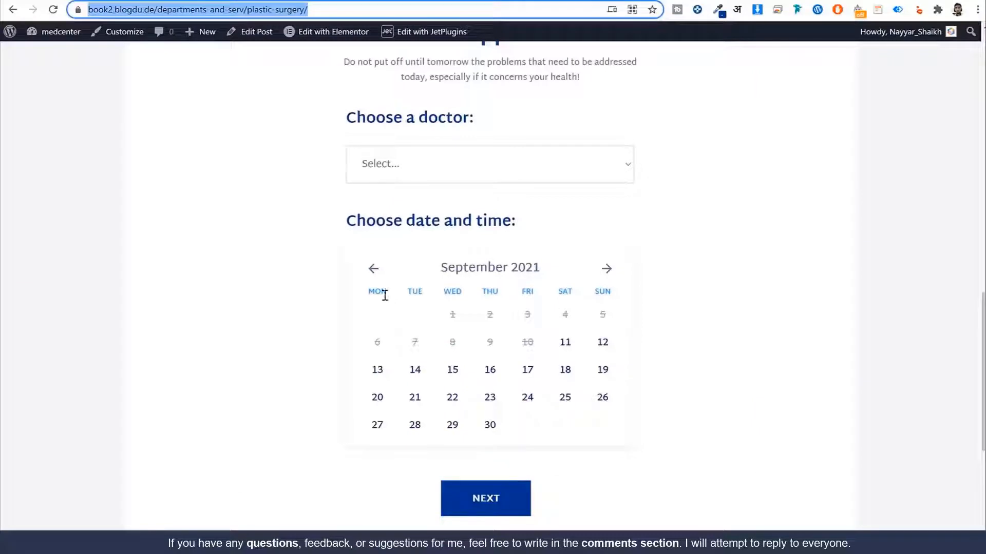
left_click_drag(384, 292, 363, 295)
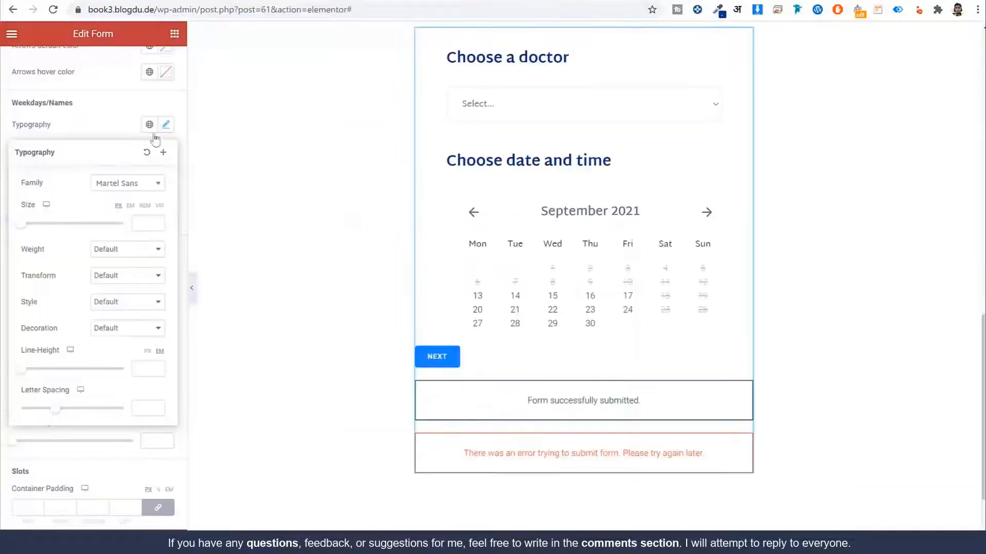
left_click(94, 278)
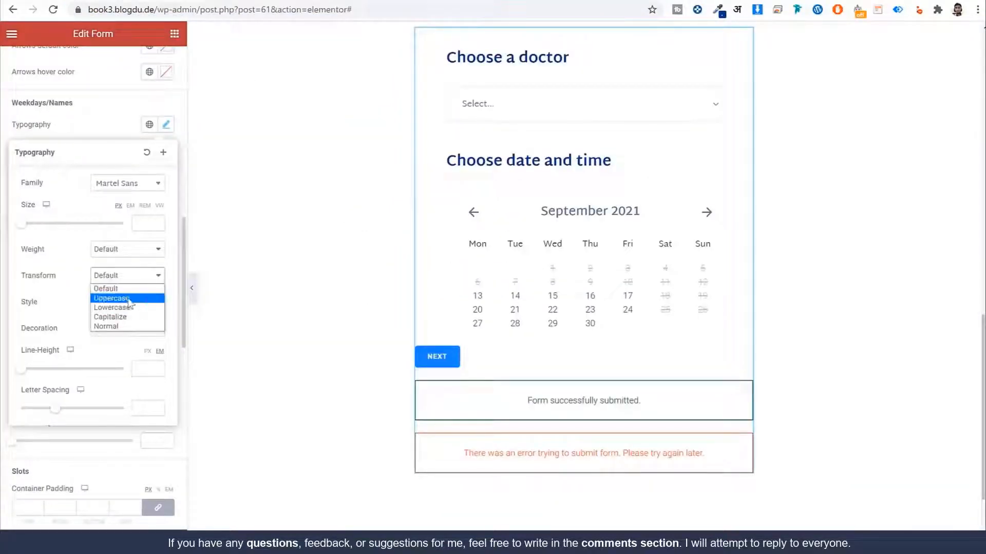
left_click(128, 299)
left_click(146, 222)
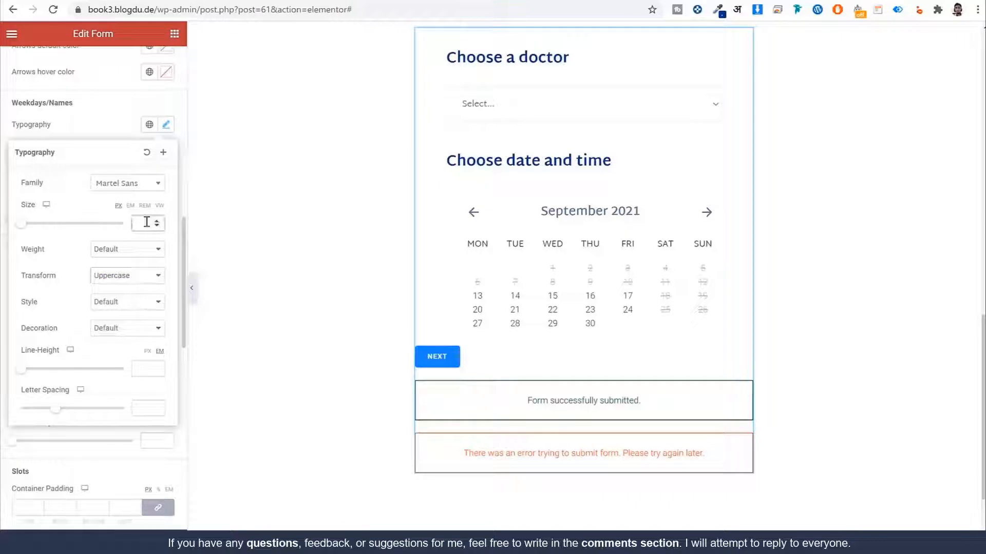
type("12")
Step: Make the weekday names weight 600 with a 16 px line height
left_click(129, 250)
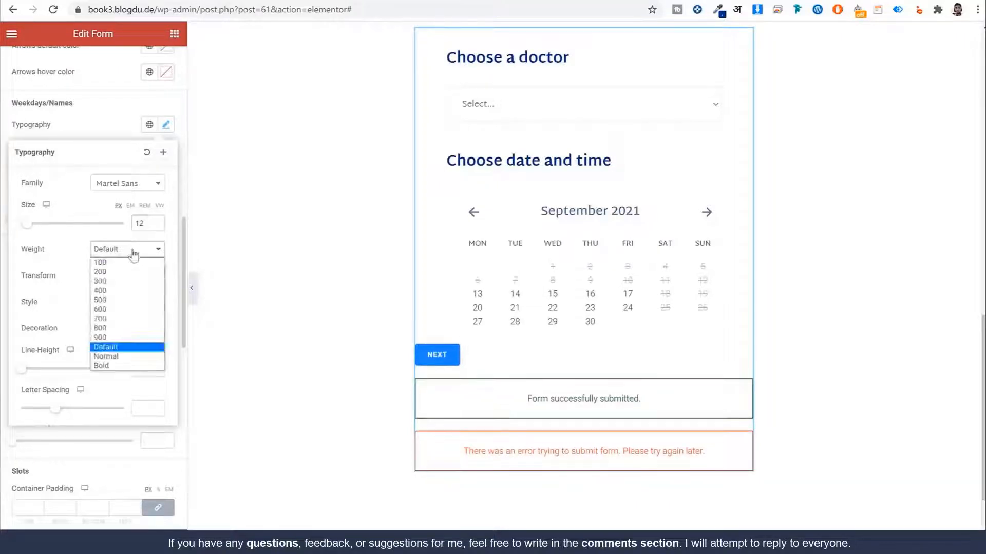
left_click(125, 309)
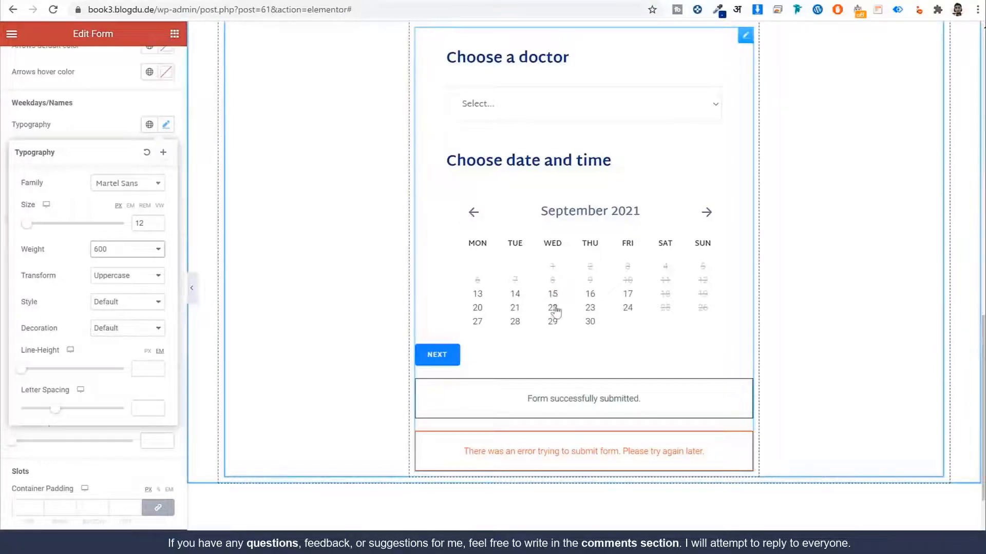
left_click(147, 353)
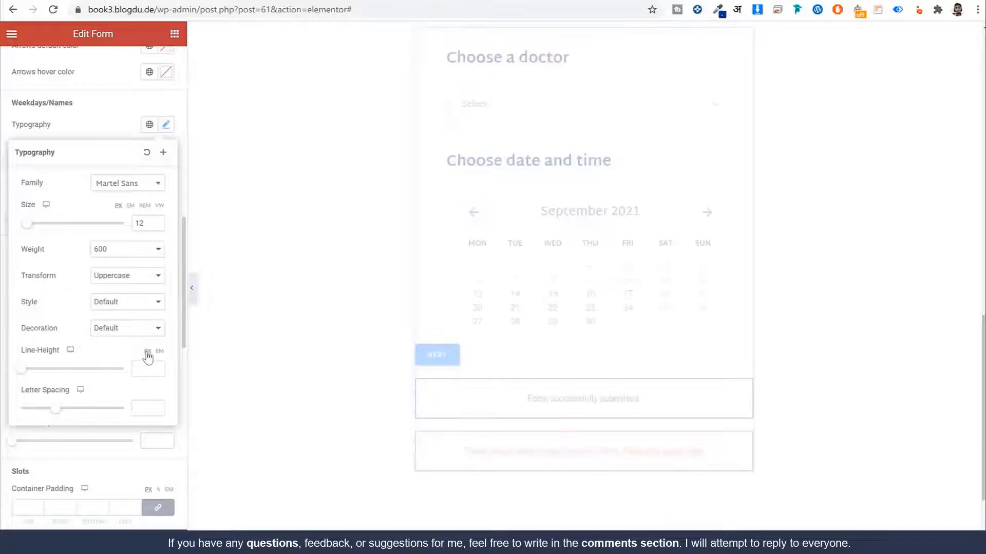
left_click(133, 367)
type("16")
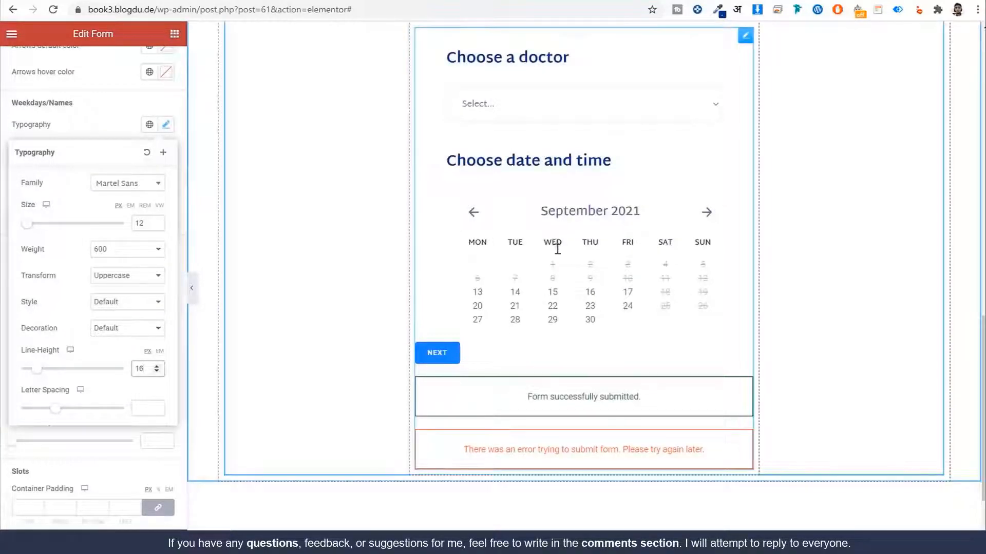
left_click(165, 126)
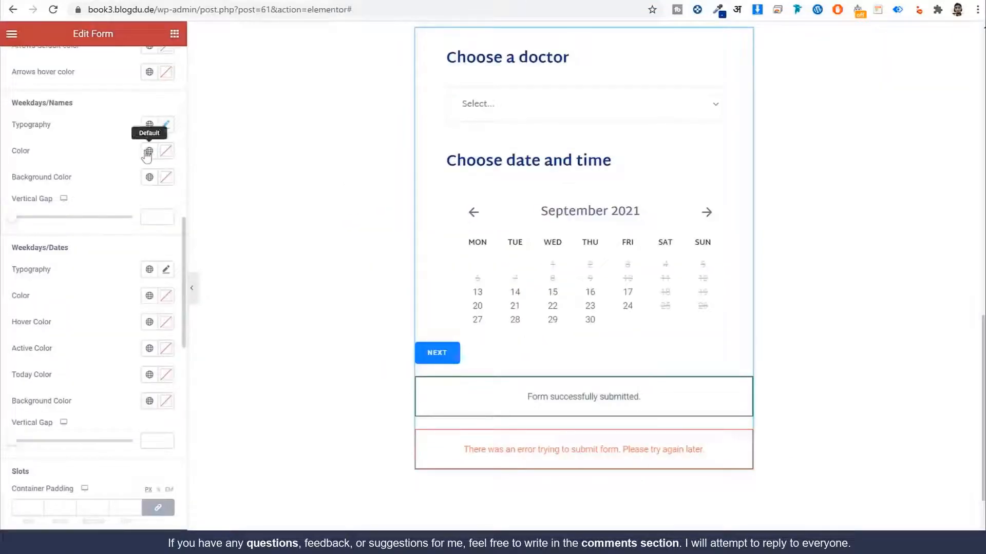
Step: Colour the weekday names Dark Blue and set a 15 px vertical gap
left_click(149, 152)
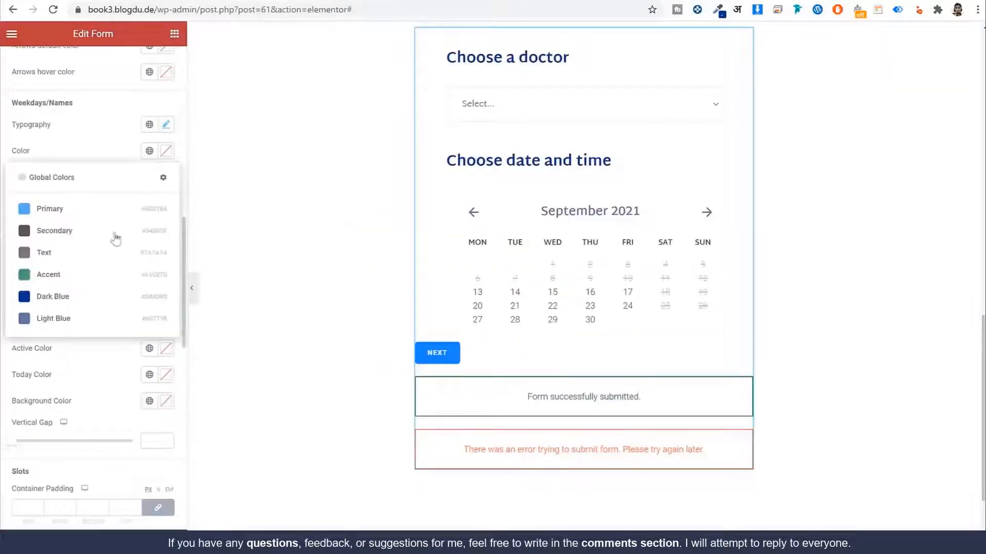
left_click(96, 298)
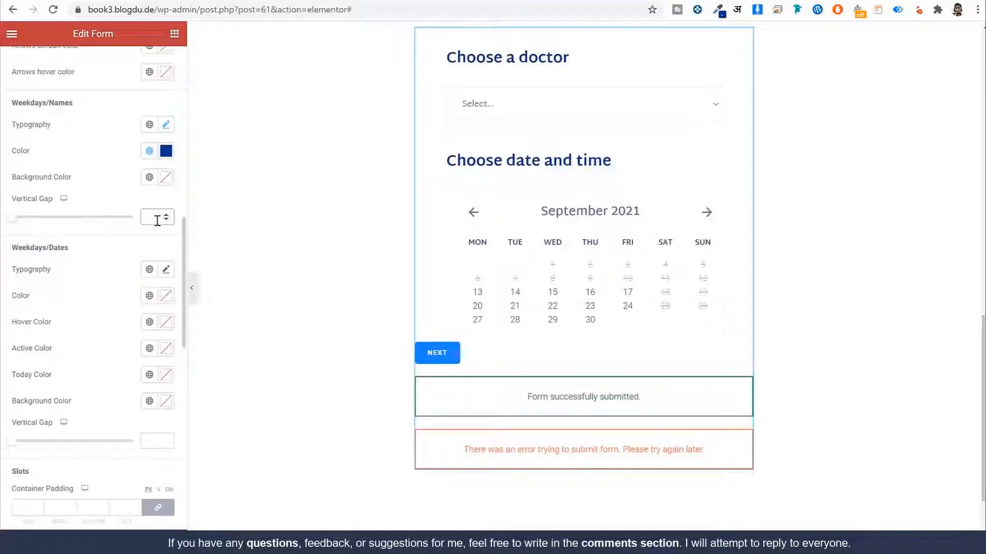
type("15")
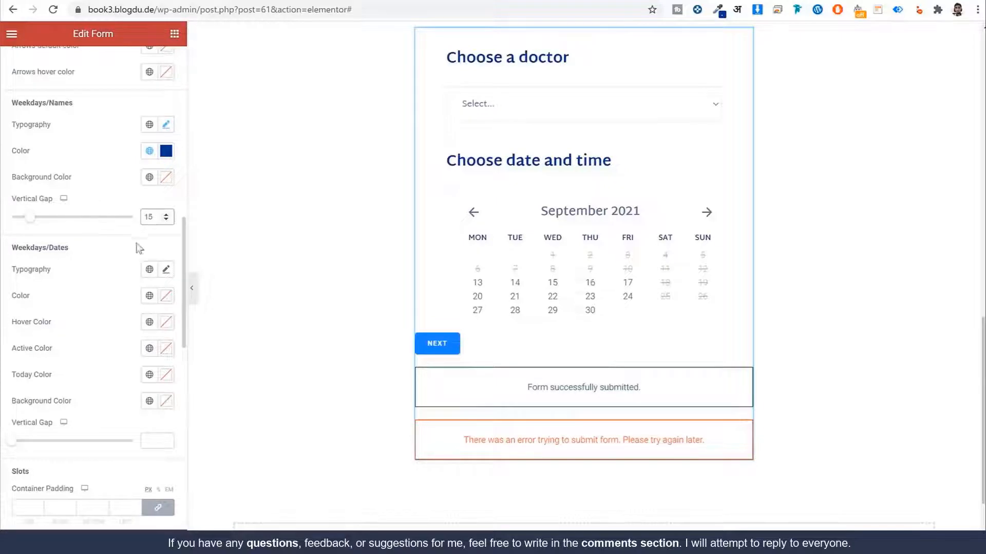
Step: Give the calendar dates the last global font at size 16
scroll(63, 286, "down", 3)
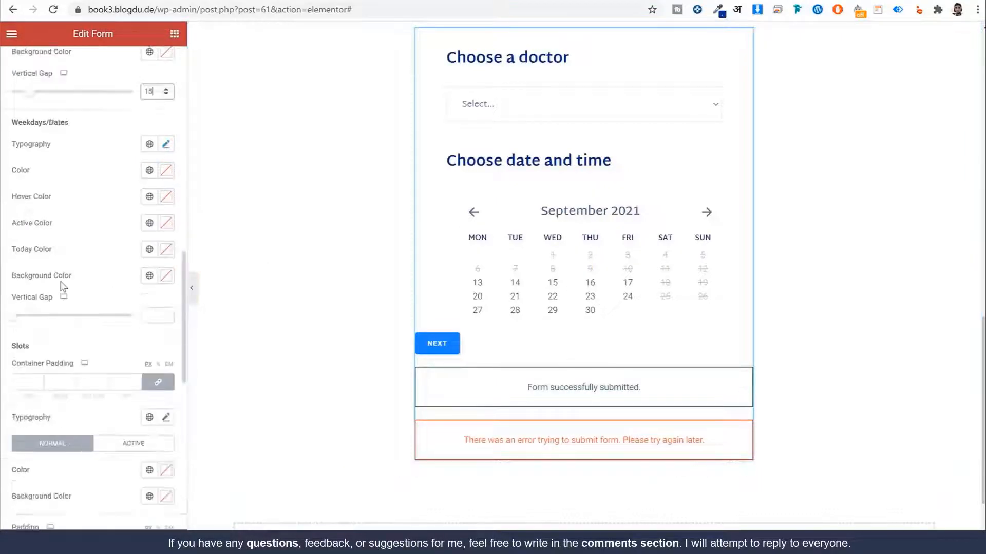
scroll(63, 286, "down", 3)
scroll(62, 282, "up", 3)
left_click(150, 144)
left_click(88, 270)
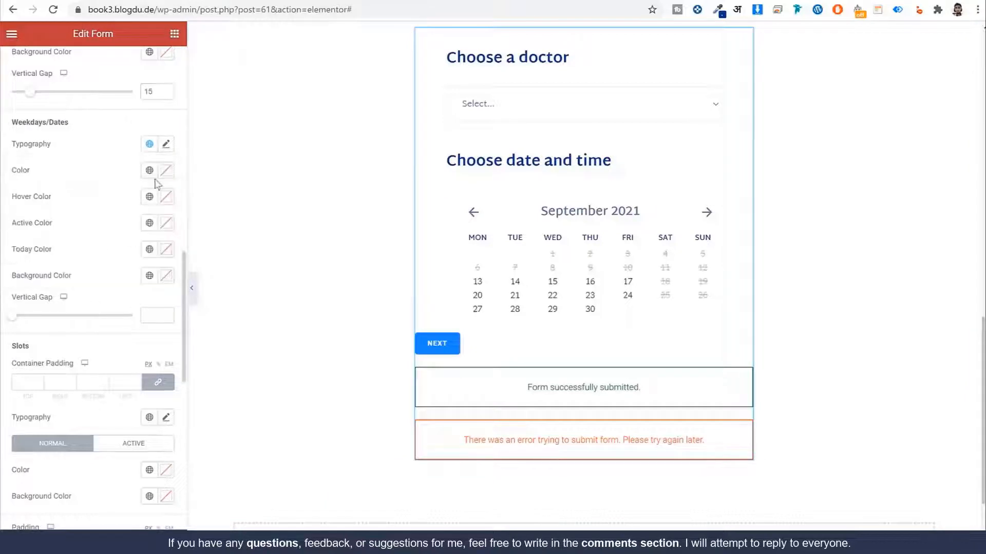
left_click(165, 145)
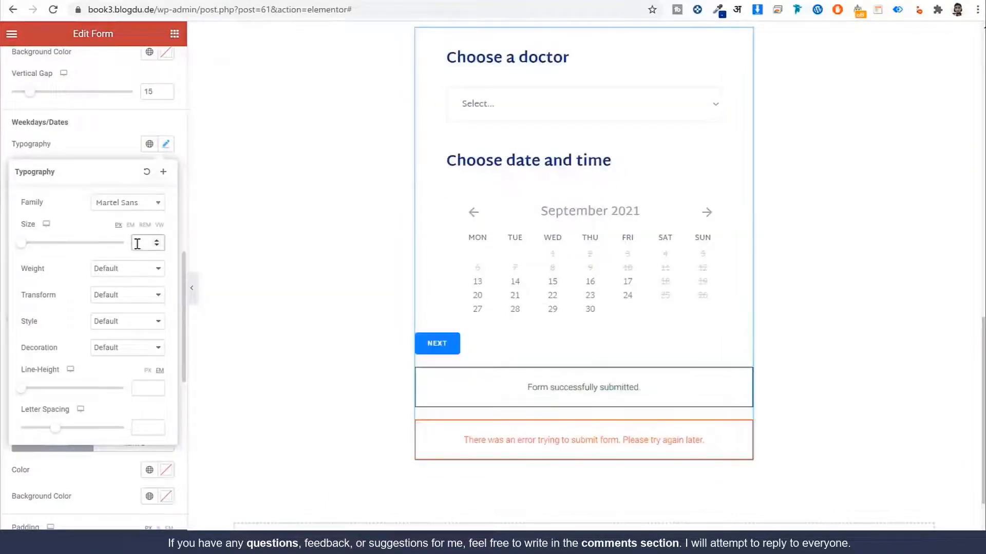
type("16")
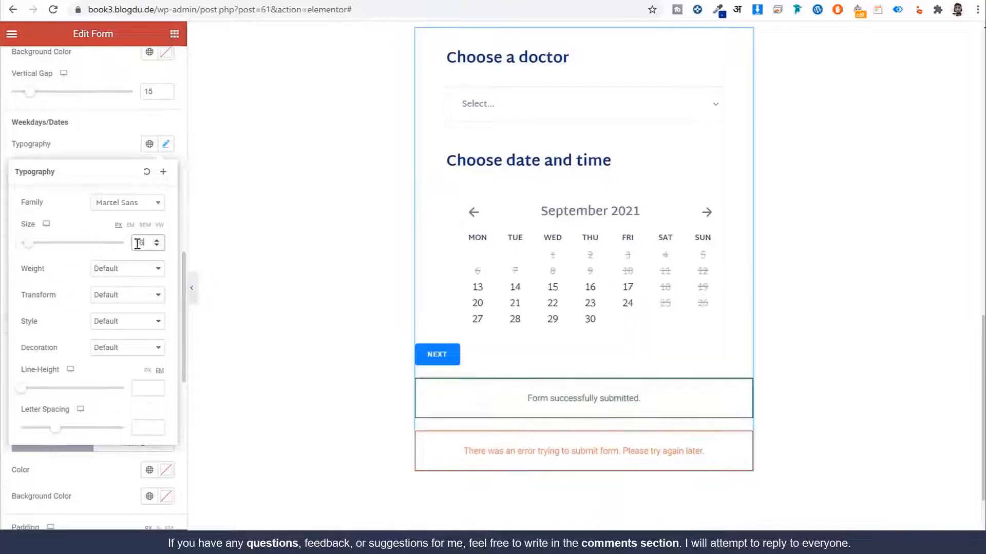
Step: Make the dates weight 600 with 24 px line height and a 20 px vertical gap
left_click(131, 269)
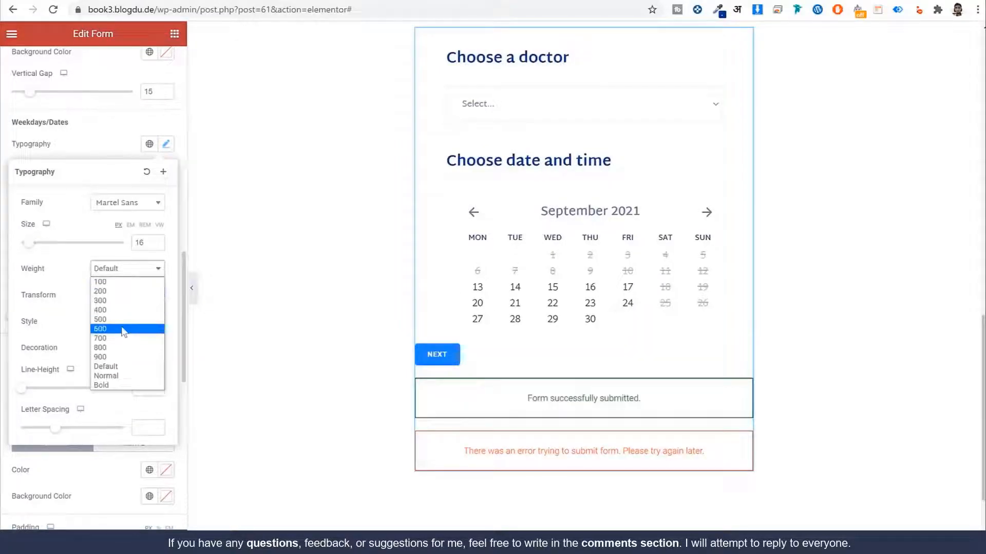
left_click(124, 329)
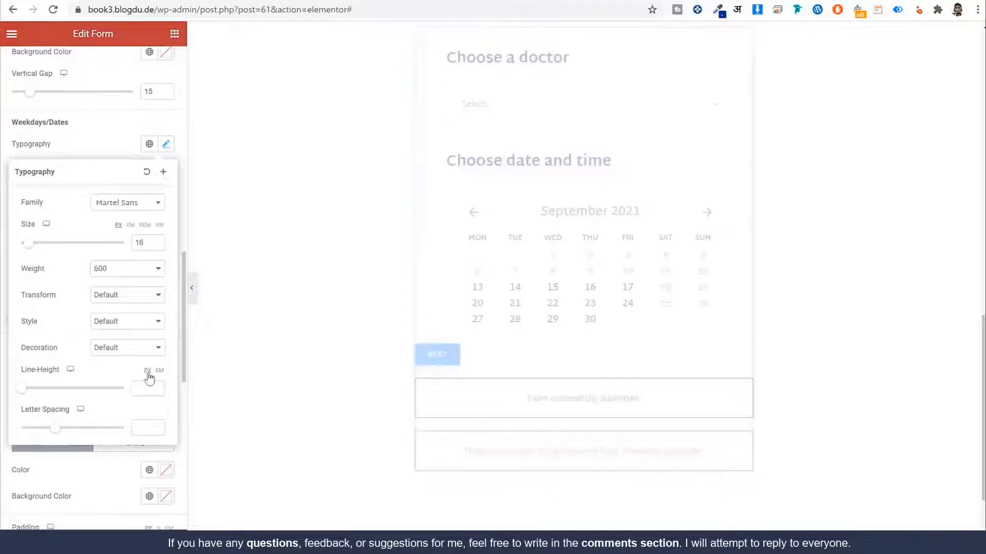
left_click(147, 386)
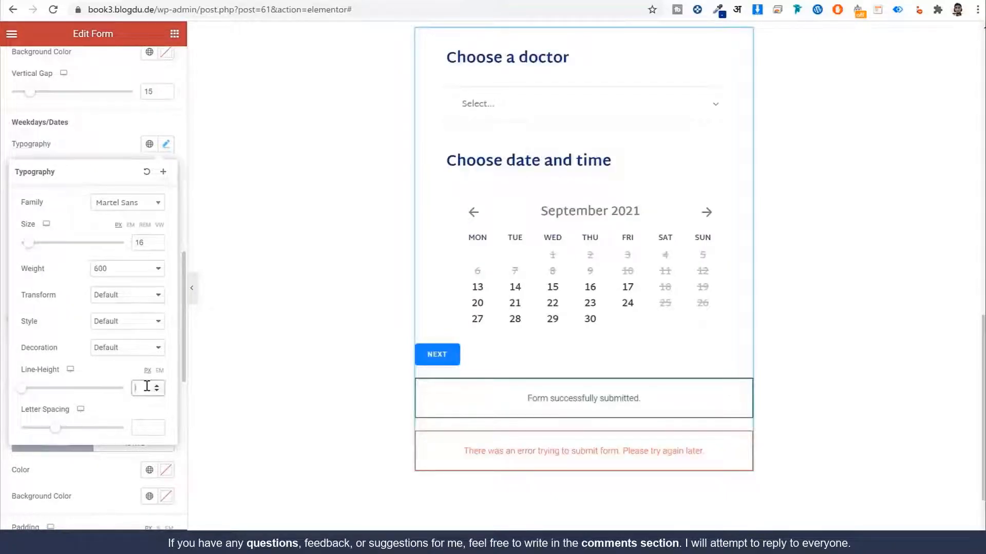
type("24")
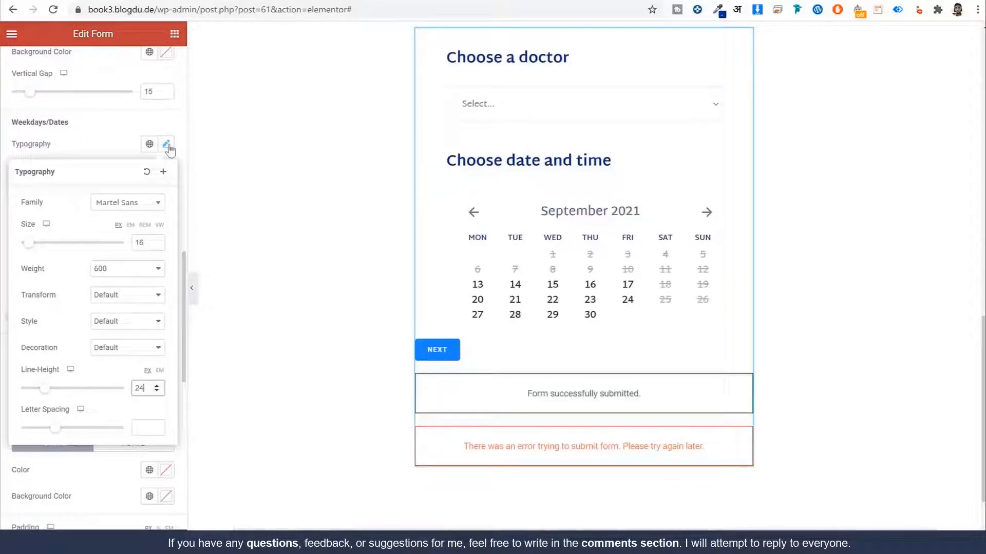
left_click(166, 145)
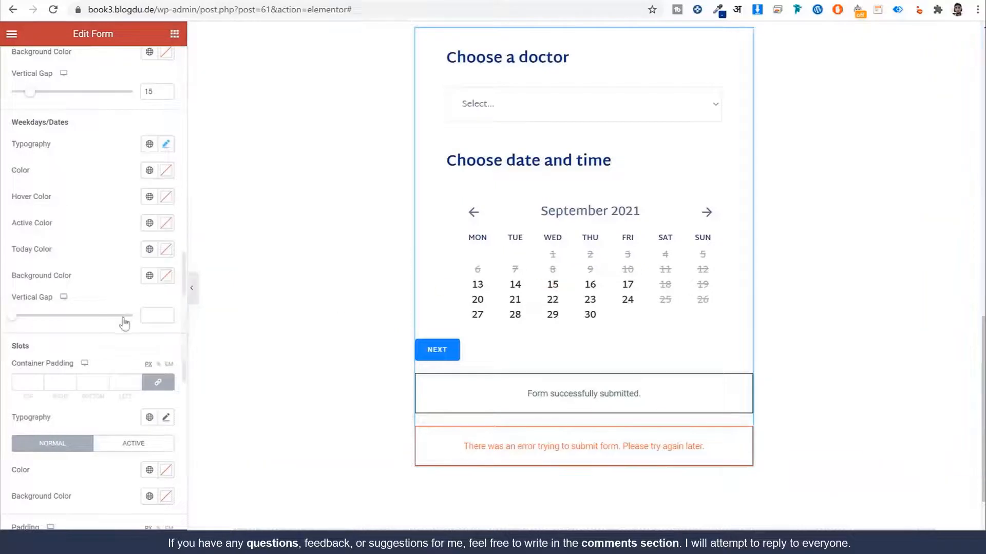
left_click(147, 315)
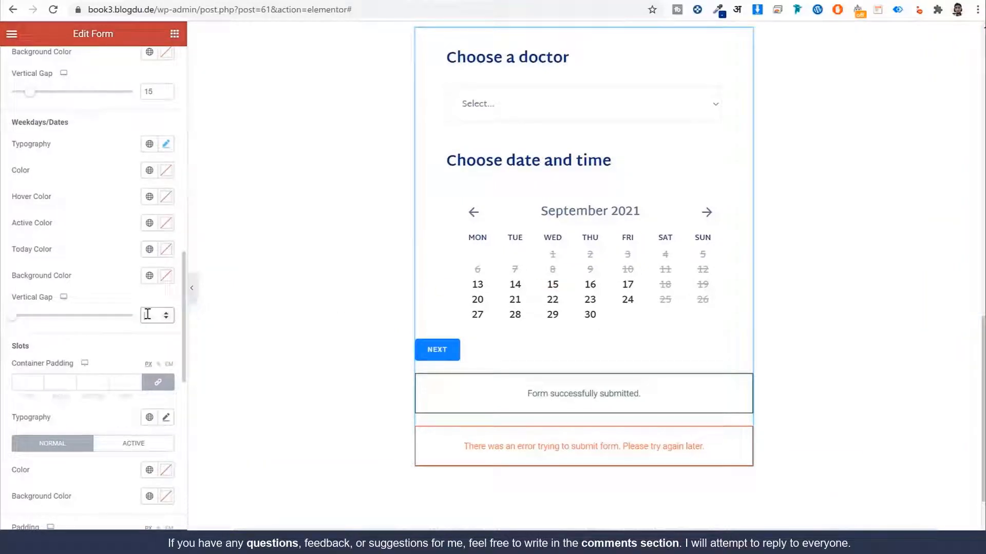
type("20")
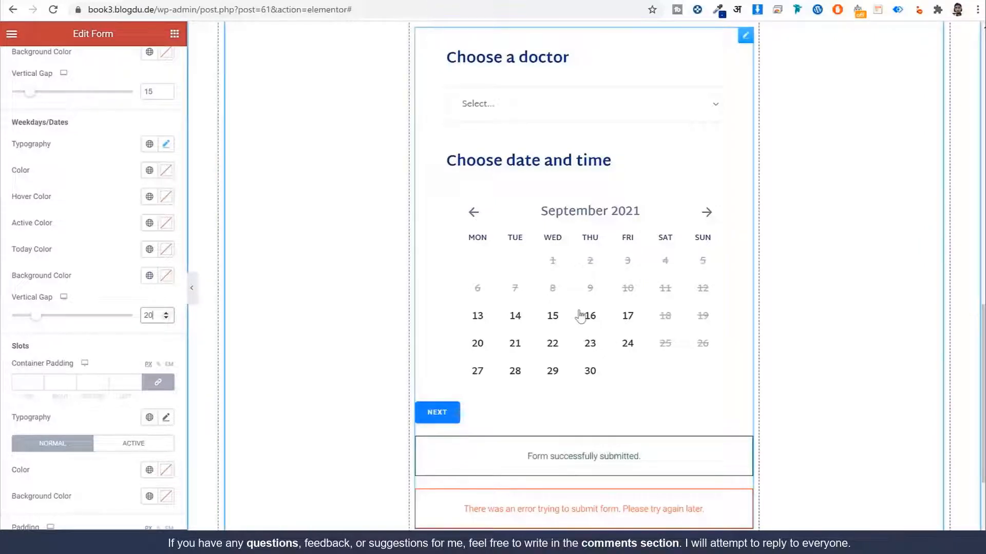
Step: Choose a doctor in the preview form and select September 16 to display its time slots
scroll(121, 339, "down", 5)
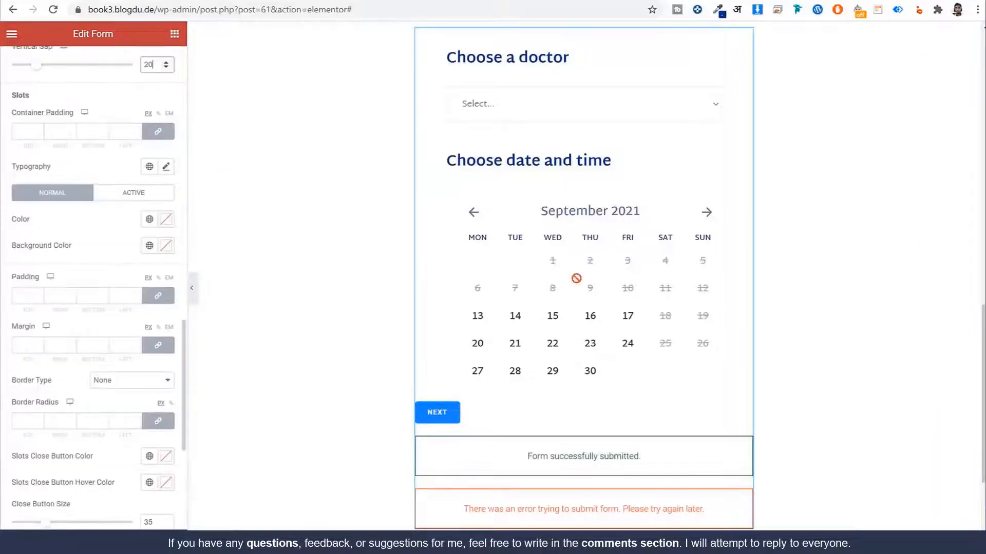
scroll(667, 304, "down", 2)
scroll(631, 229, "up", 2)
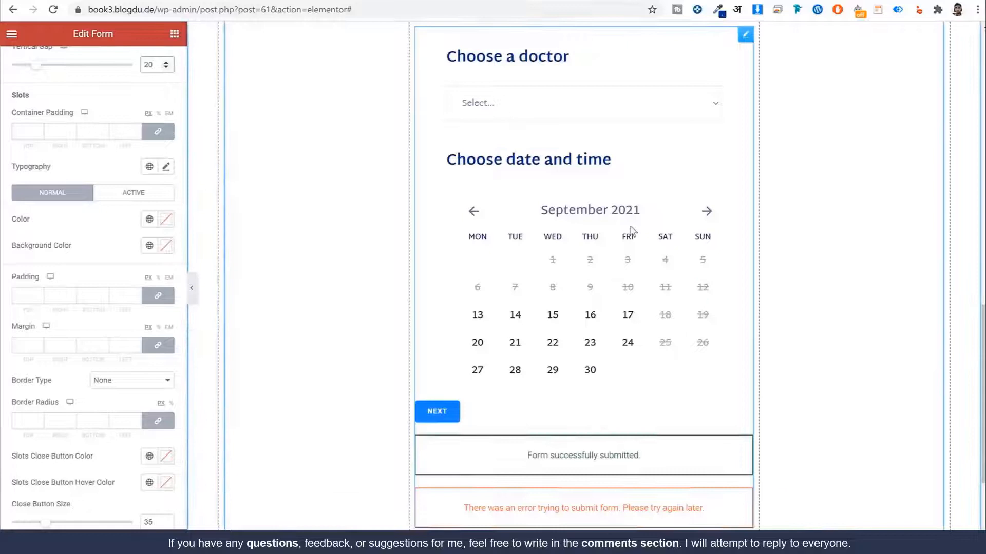
left_click(550, 103)
left_click(537, 145)
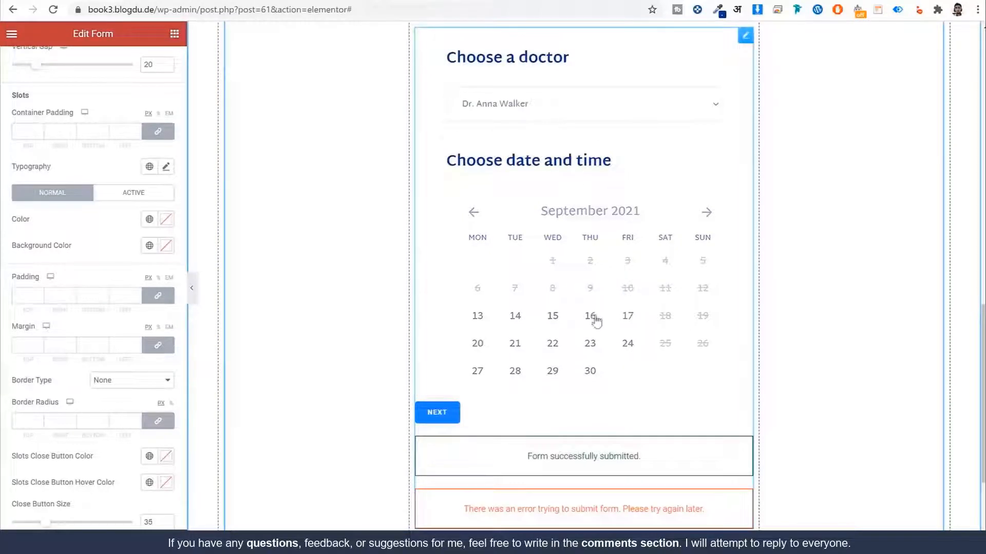
scroll(595, 318, "down", 2)
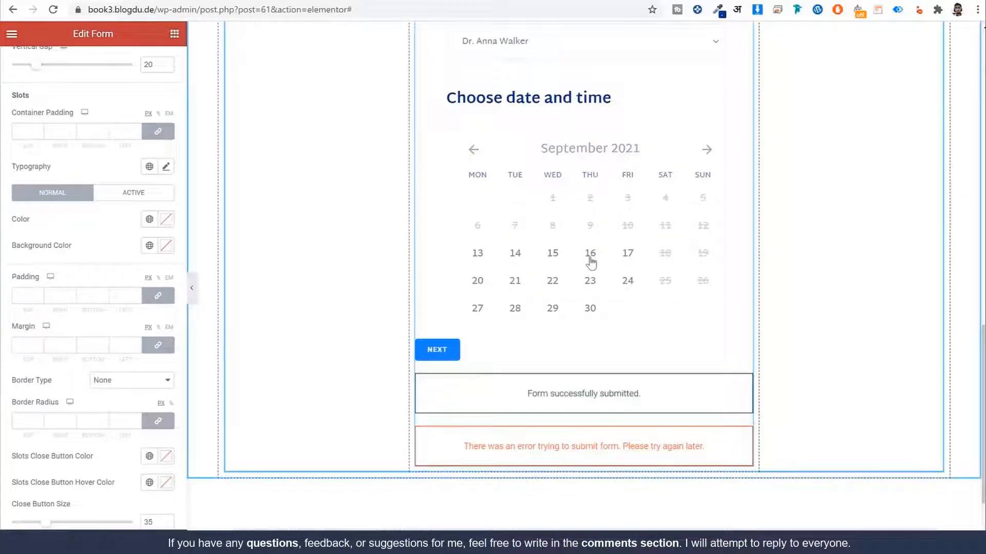
left_click(590, 253)
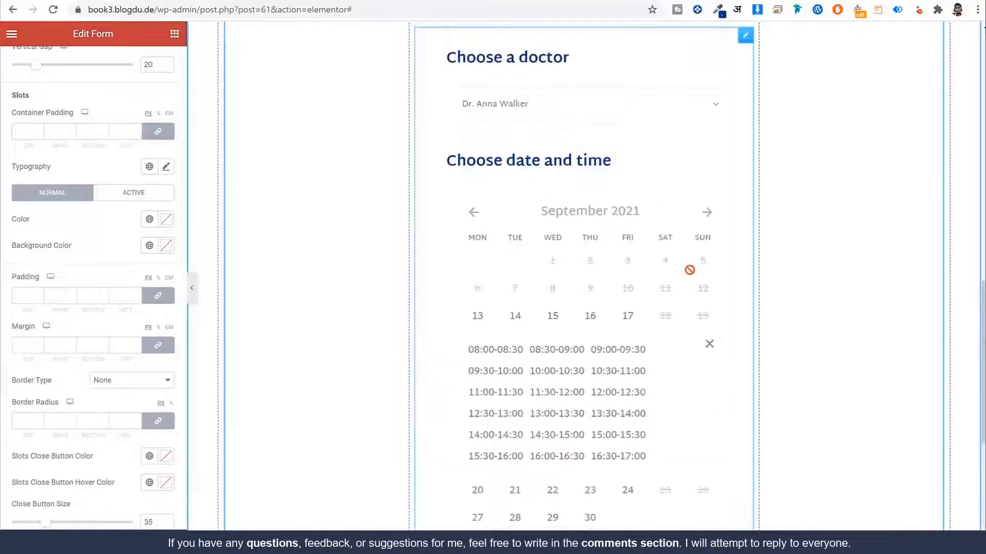
scroll(617, 315, "down", 3)
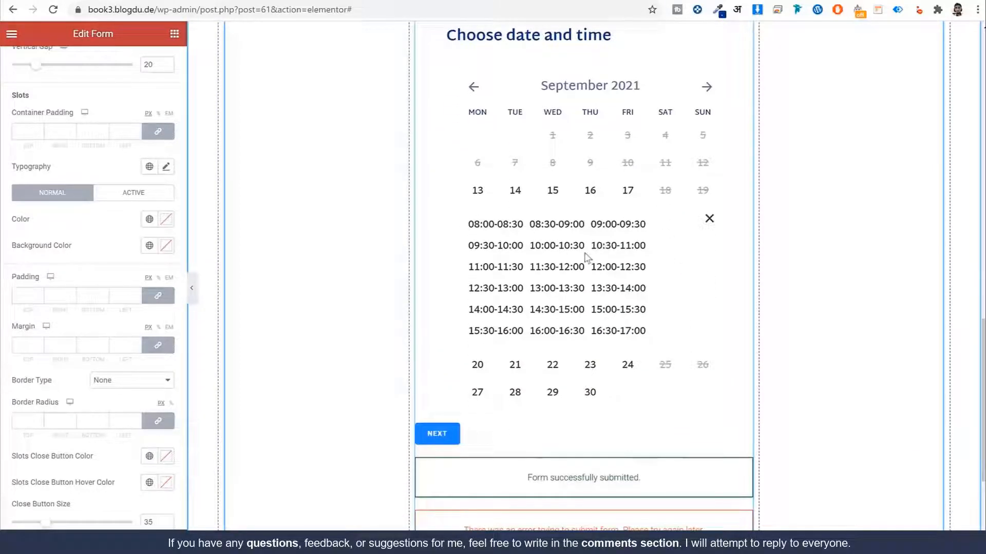
Step: Unlink the Slots container padding and set it to 30 top and 10 bottom
left_click(158, 132)
double_click(26, 132)
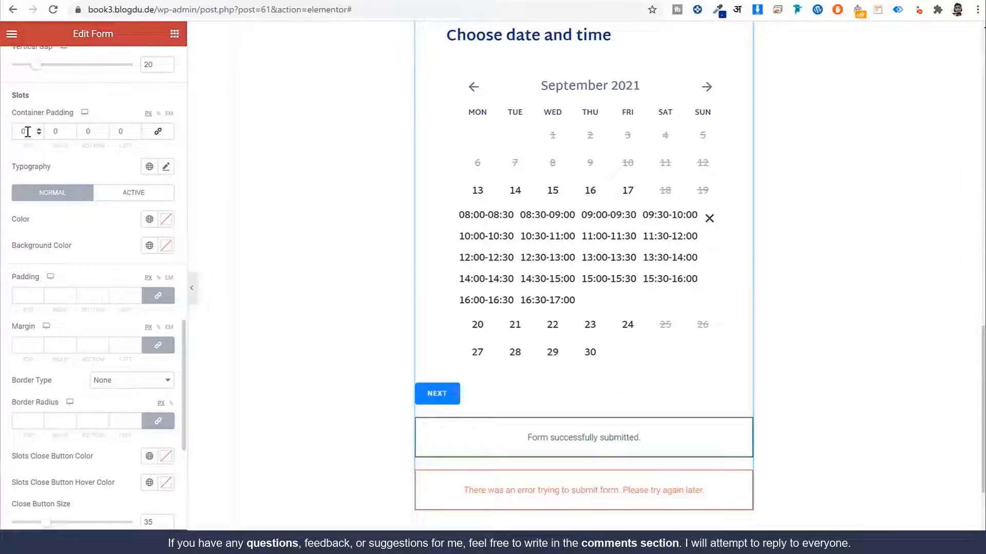
type("30")
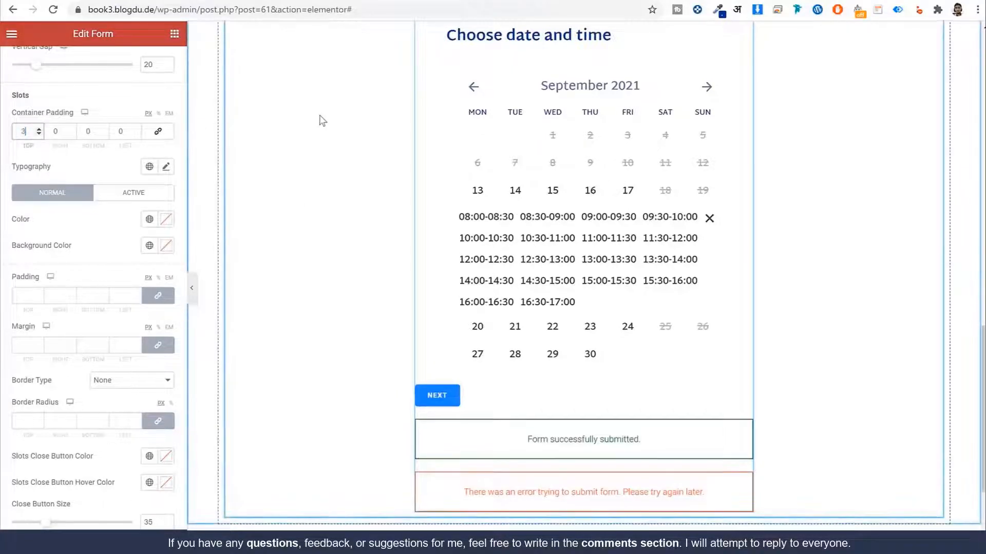
key("Tab")
key("Tab")
type("10")
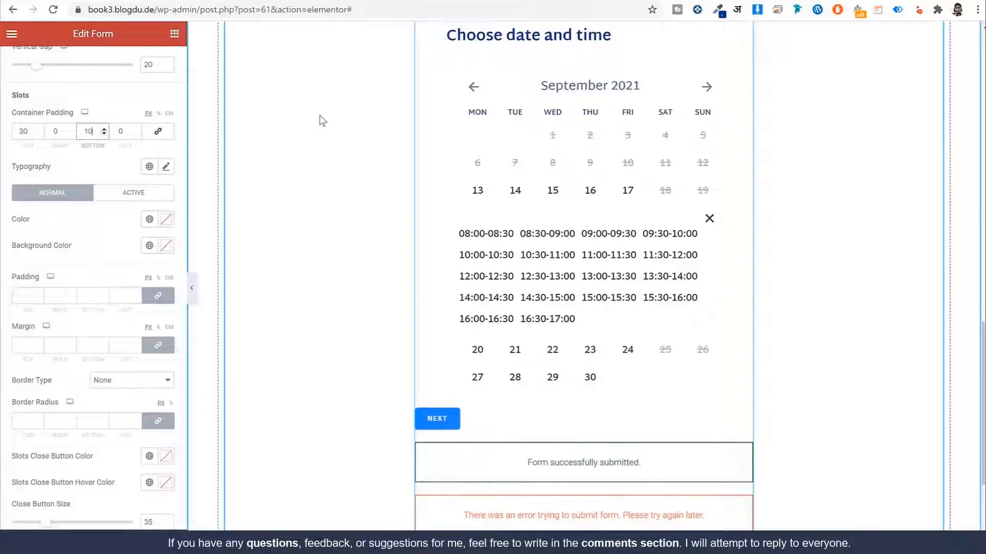
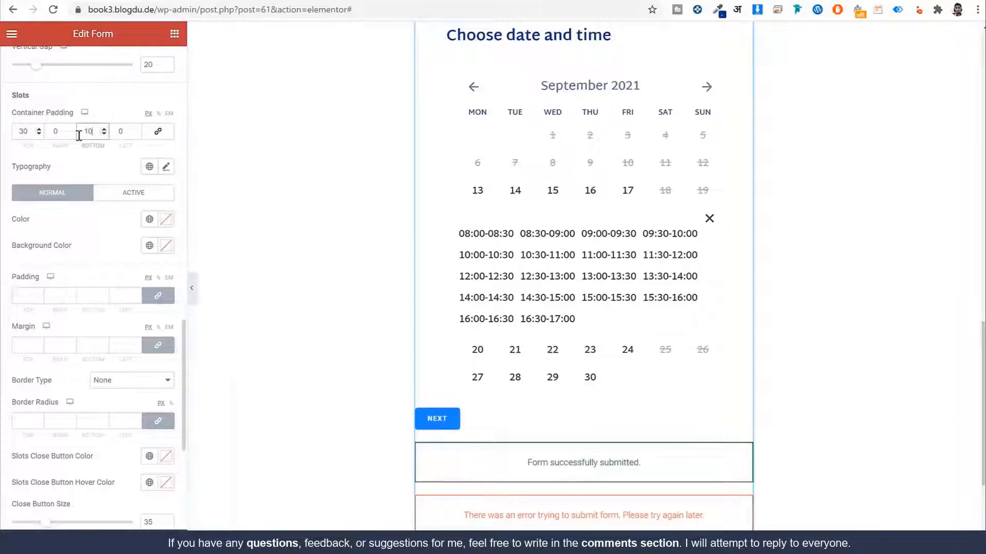
Step: Apply a global typography font to the time slots
left_click(149, 166)
left_click(132, 288)
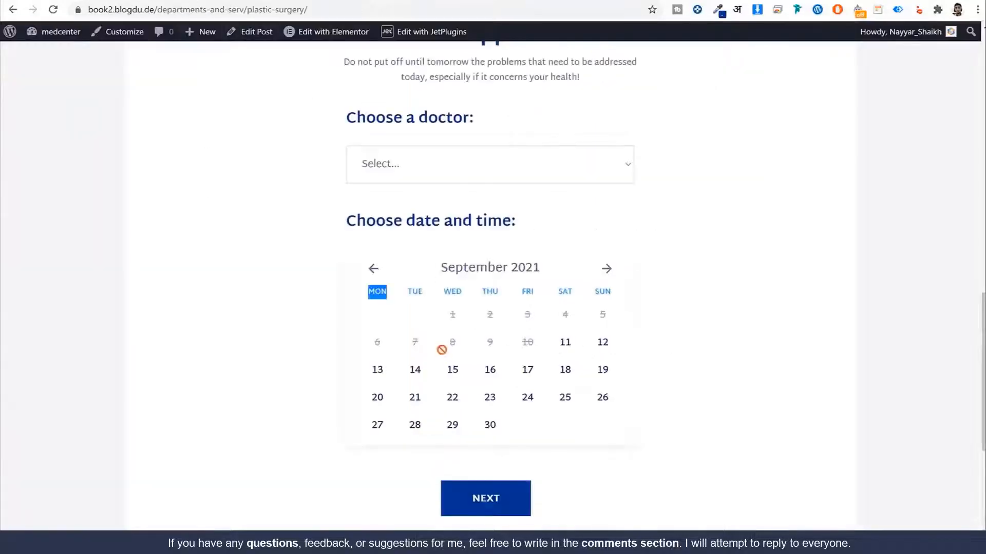
left_click(454, 373)
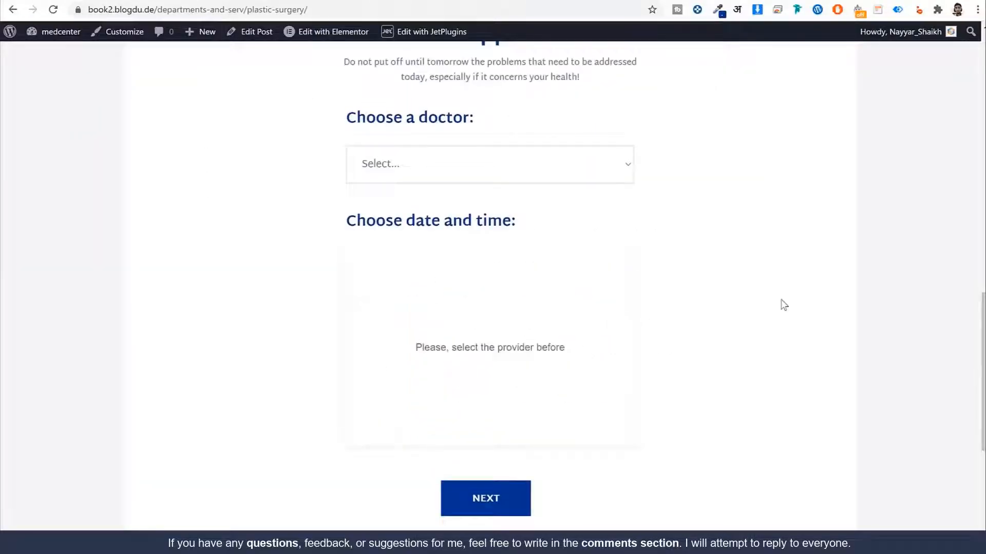
Step: Choose a doctor in the preview form and show the September 16 time slots
left_click(520, 167)
left_click(471, 211)
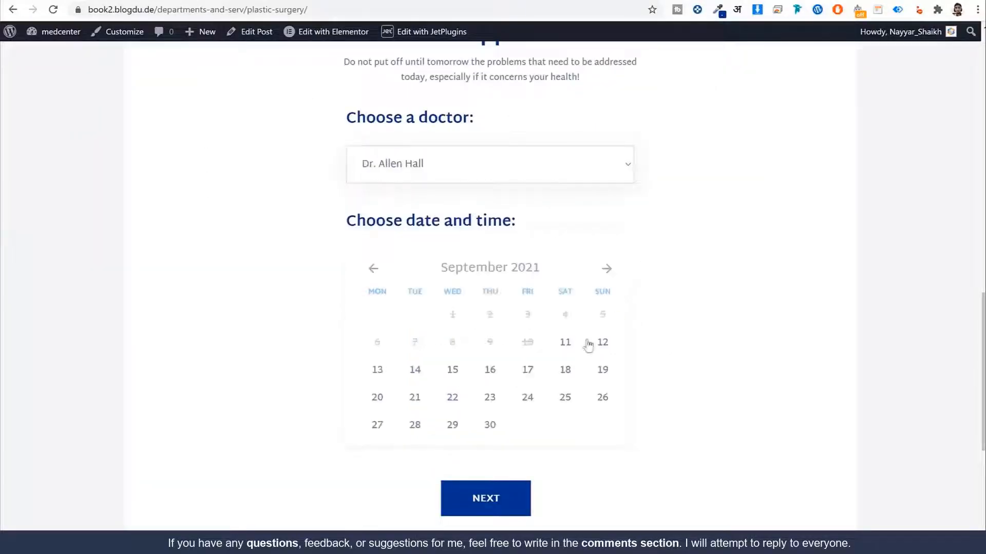
scroll(747, 307, "down", 2)
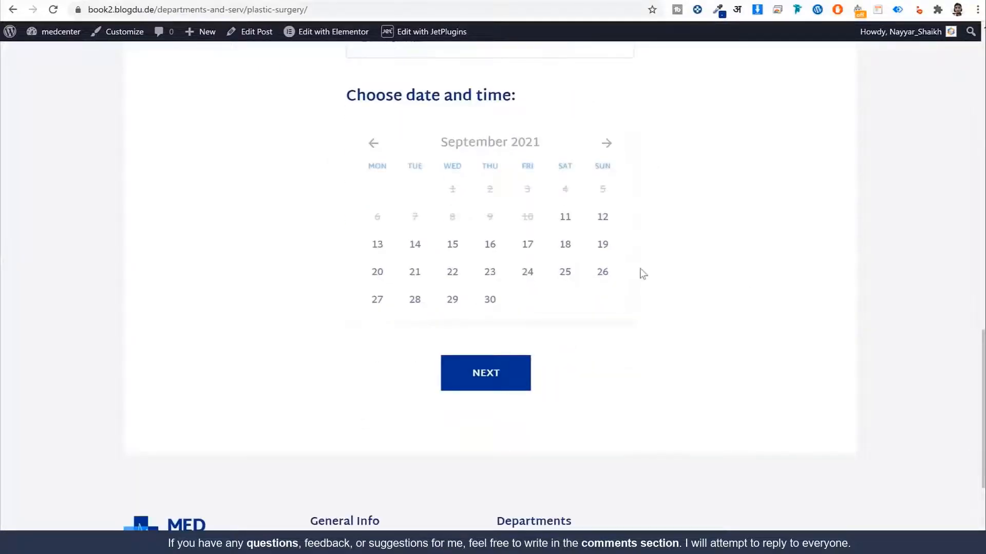
left_click(494, 248)
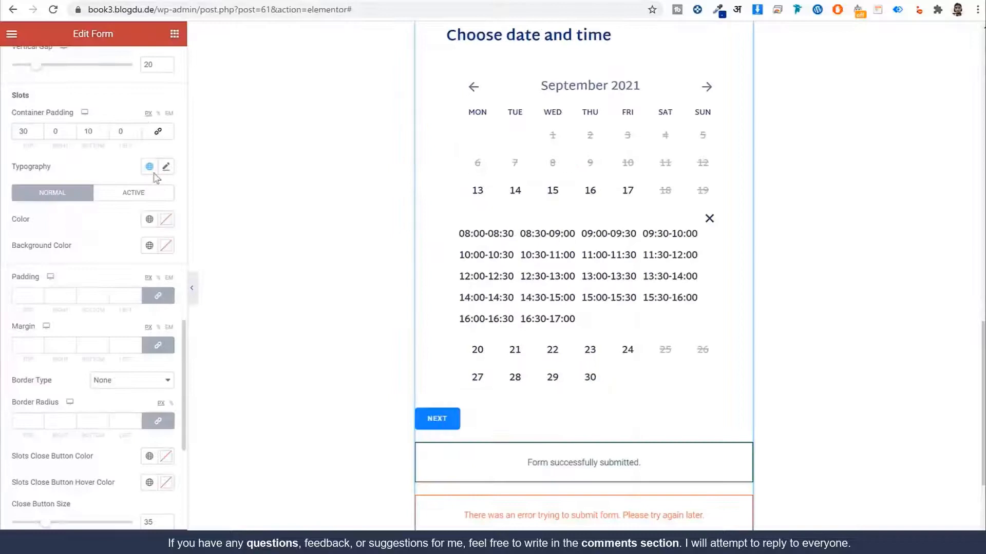
scroll(637, 185, "down", 1)
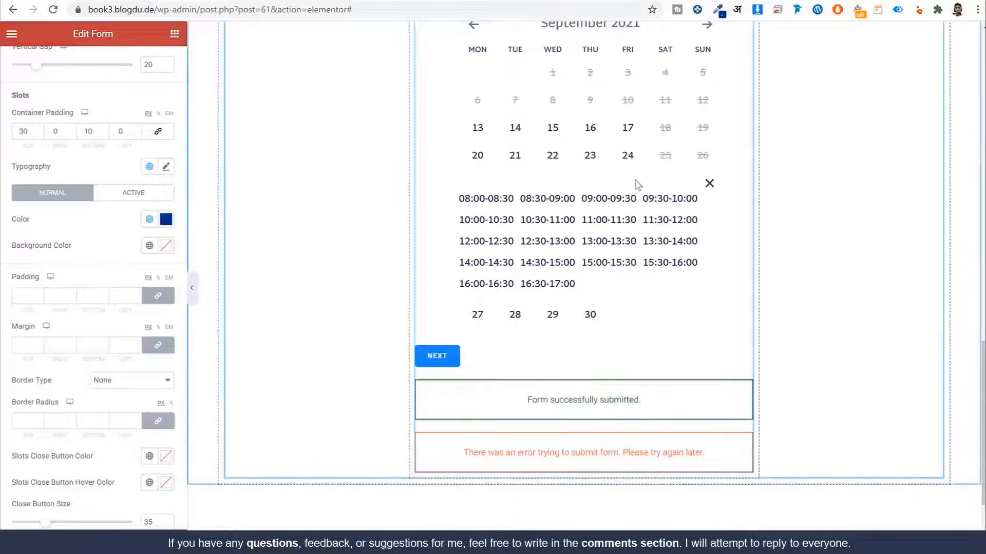
Step: Give the slots unlinked padding of 6 top, 10 right, 4 bottom, 10 left
left_click(157, 295)
left_click(13, 296)
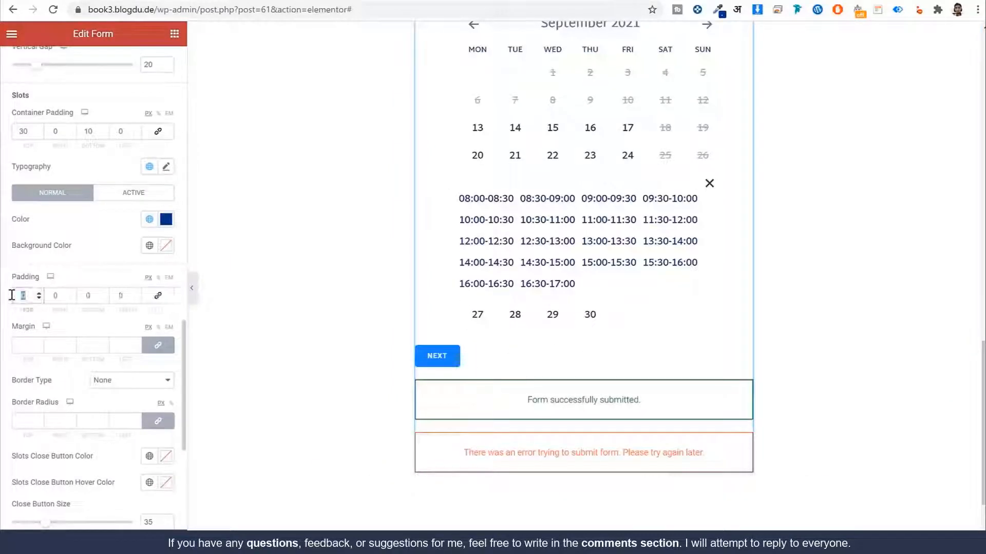
type("6")
key("Tab")
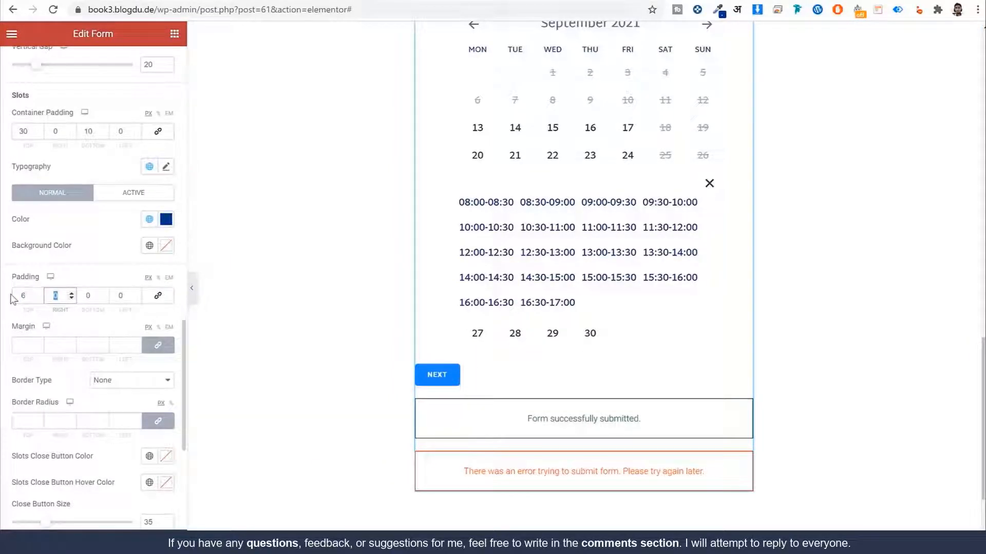
type("10")
key("Tab")
type("4")
key("Tab")
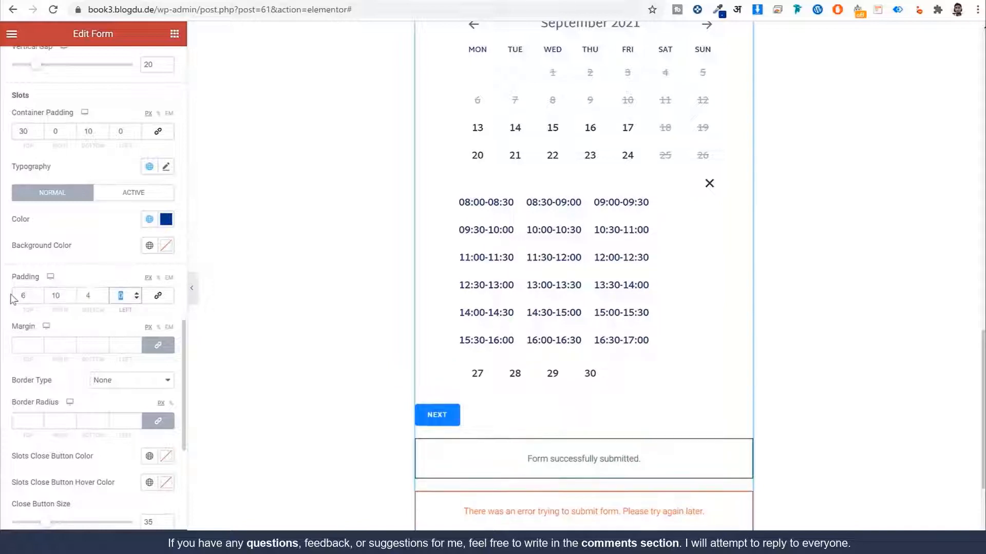
type("10")
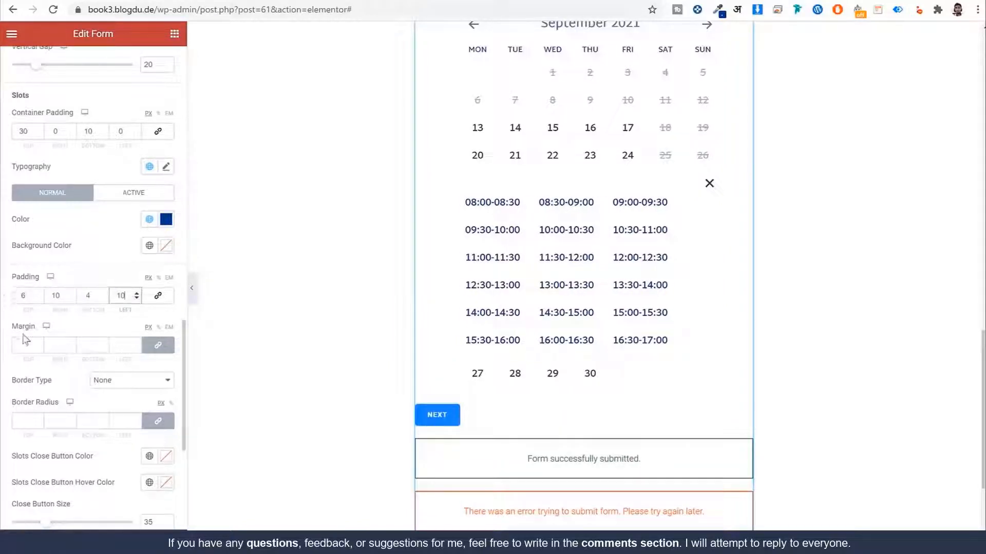
Step: Set slot margin to 5 and add a solid border with width 1
left_click(23, 349)
type("5")
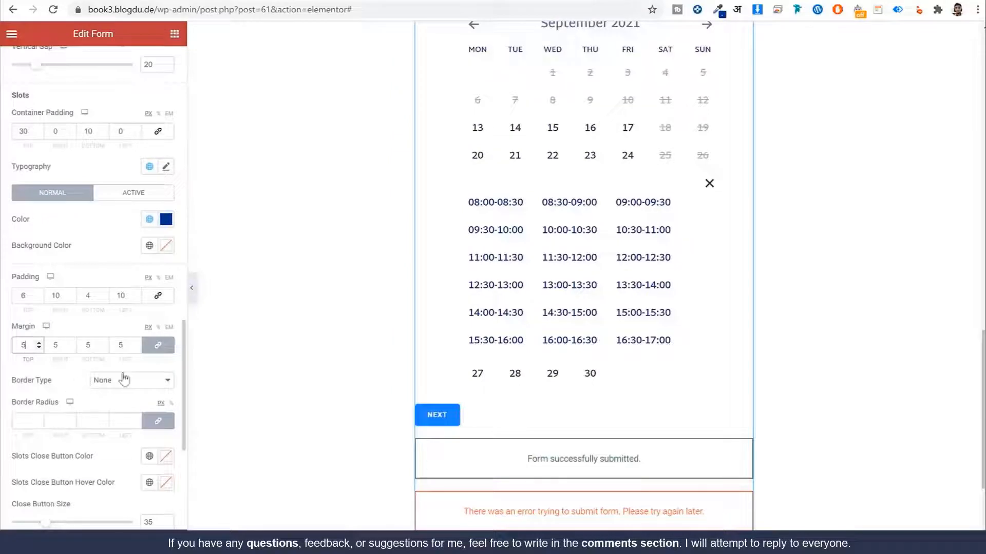
scroll(124, 379, "down", 5)
left_click(116, 133)
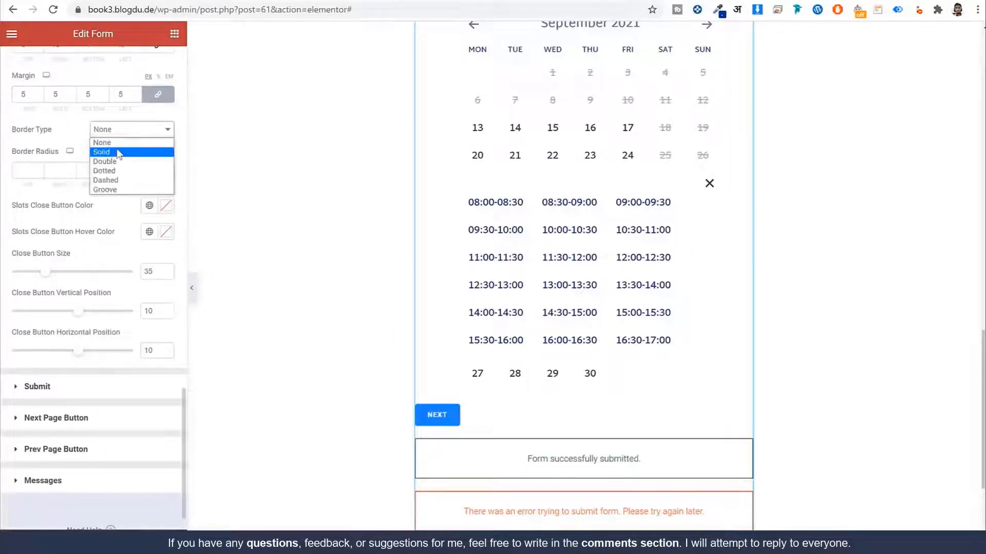
left_click(118, 153)
type("1")
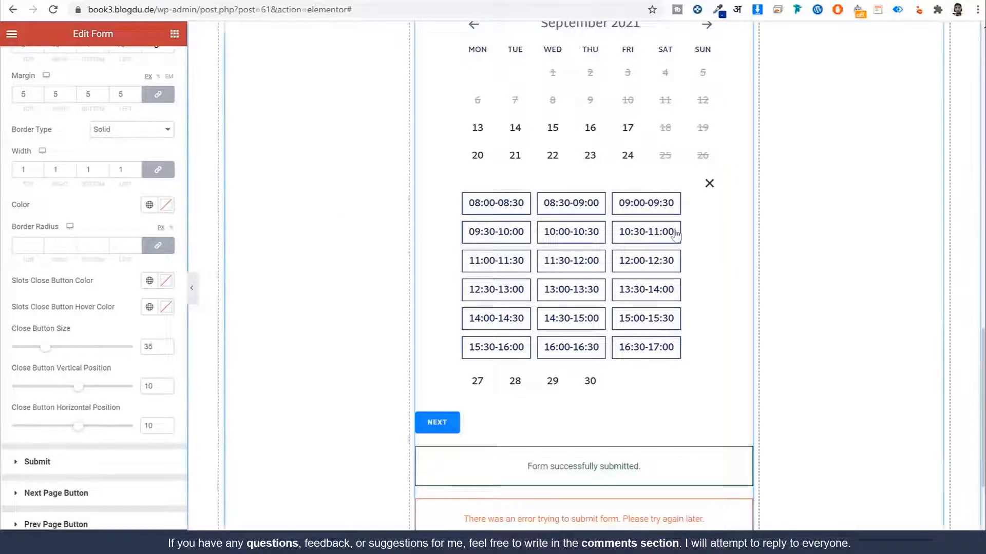
scroll(617, 288, "down", 1)
scroll(81, 397, "down", 2)
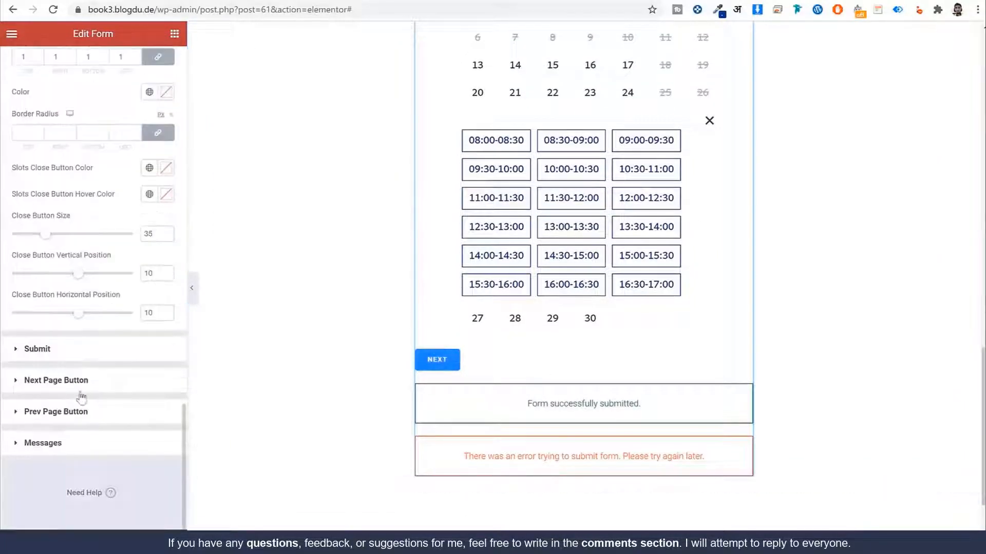
Step: Make the NEXT button background the Dark Blue global colour
left_click(71, 390)
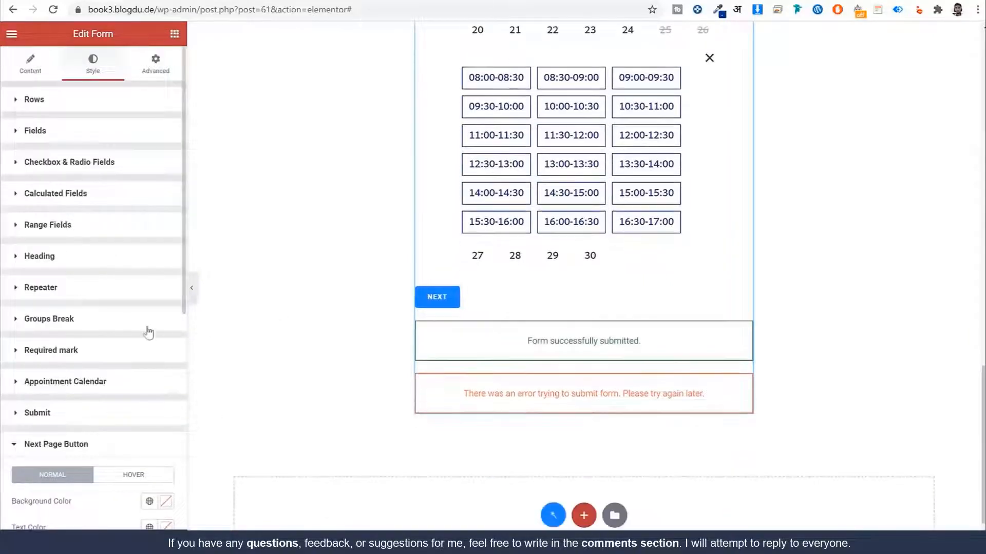
scroll(84, 245, "up", 2)
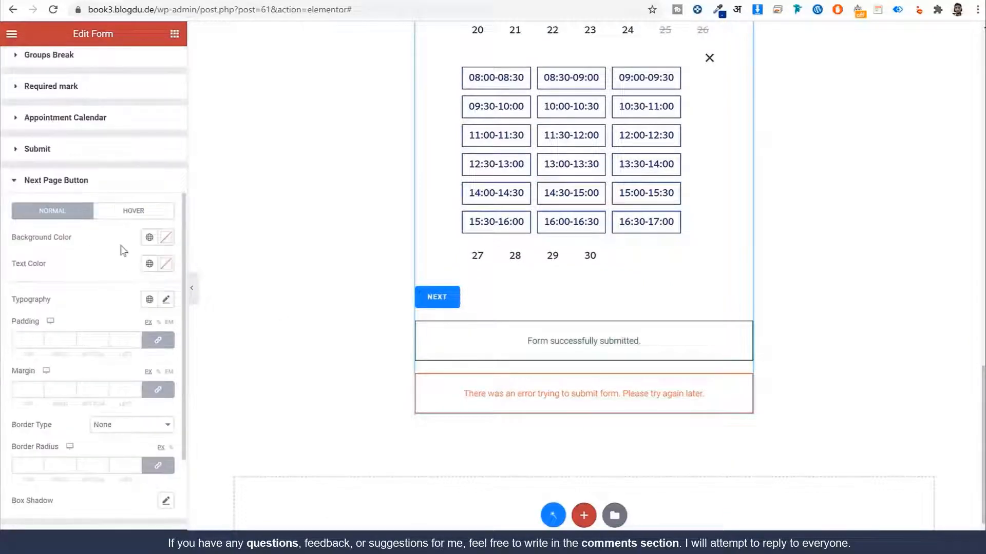
left_click(149, 237)
left_click(72, 380)
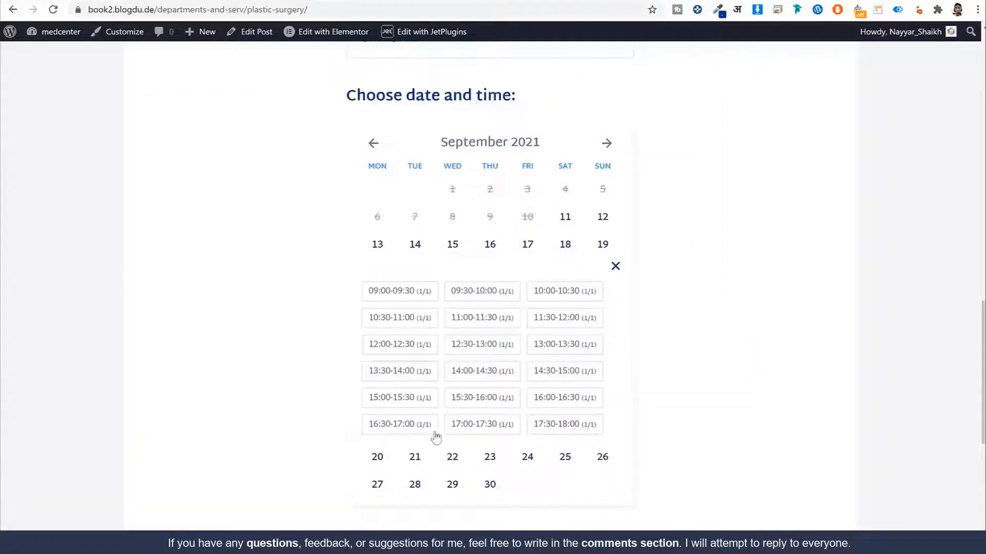
scroll(436, 434, "down", 5)
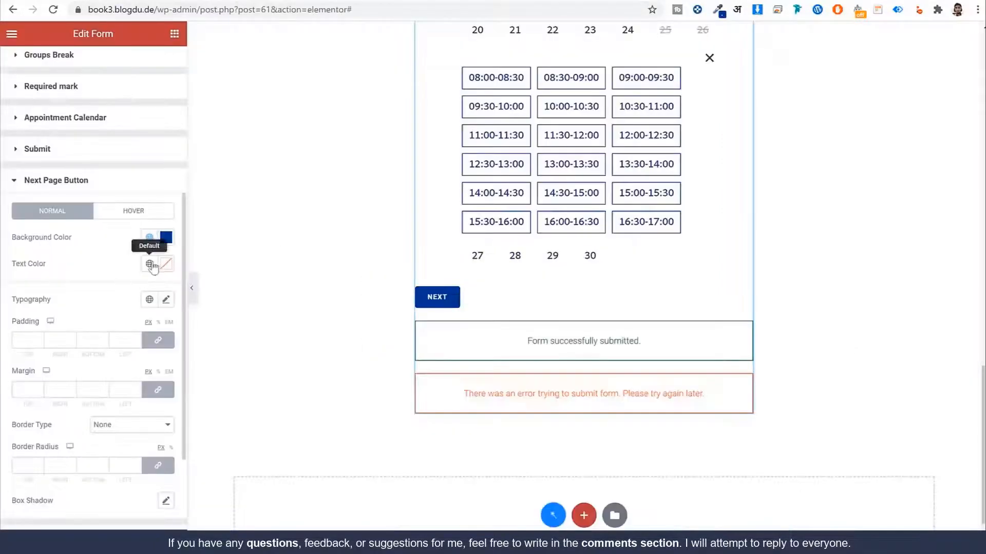
left_click(150, 264)
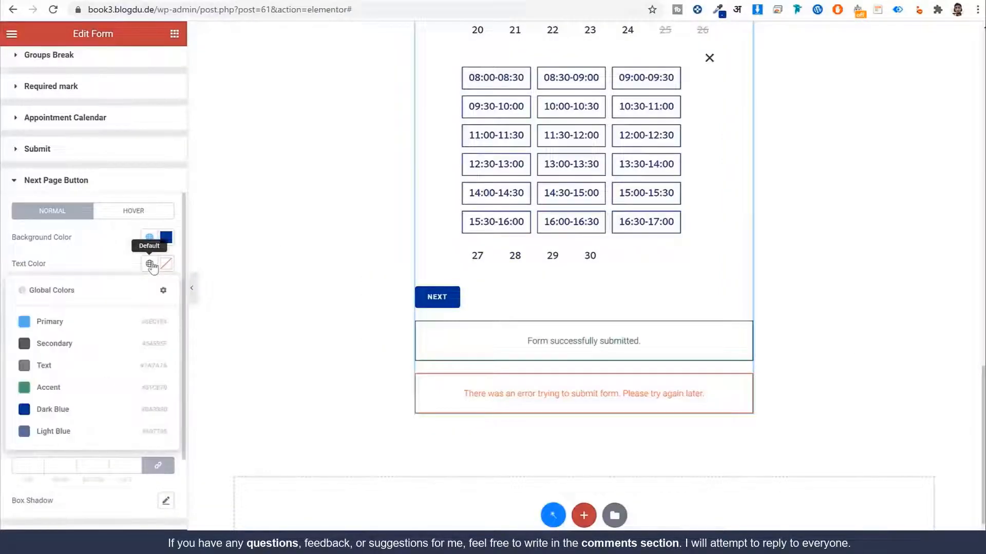
left_click(116, 250)
Step: Give the NEXT button a global font with size 16, weight 700 and line height 24
scroll(118, 256, "down", 2)
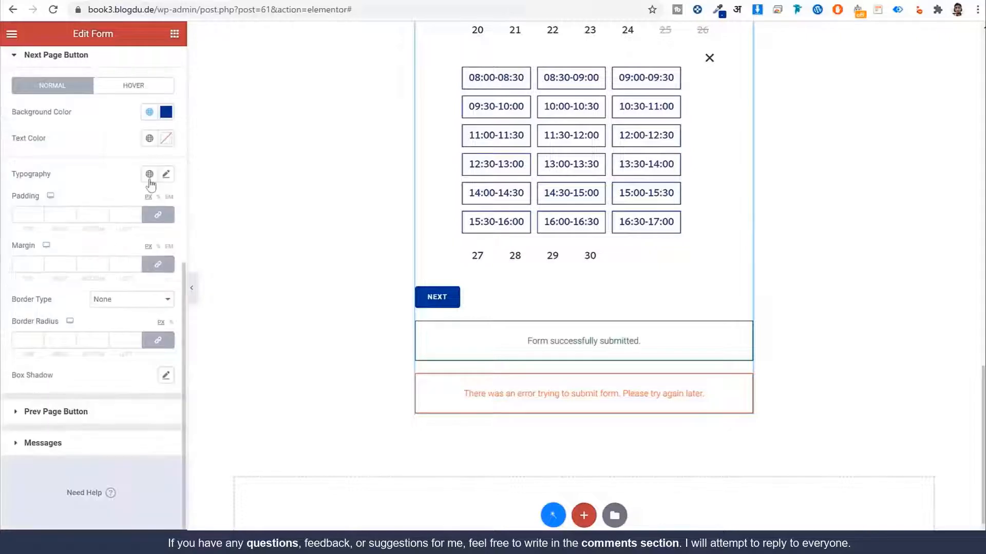
left_click(150, 178)
left_click(101, 295)
left_click(149, 177)
left_click(97, 296)
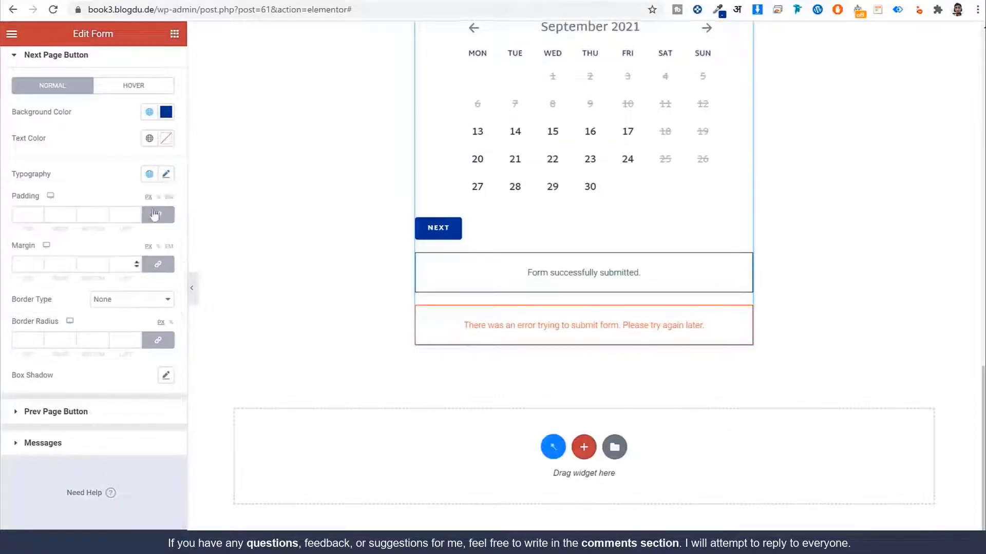
left_click(166, 175)
left_click(148, 274)
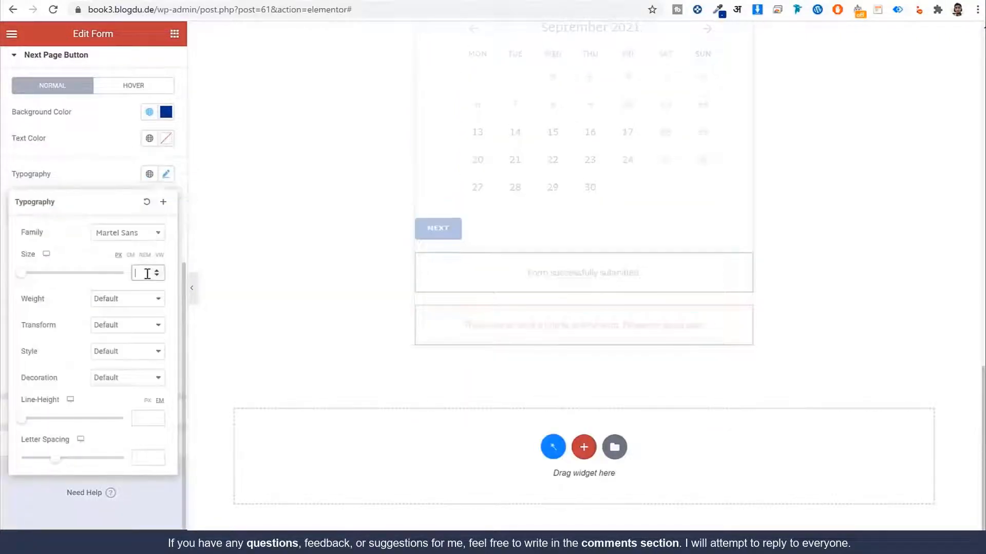
type("16")
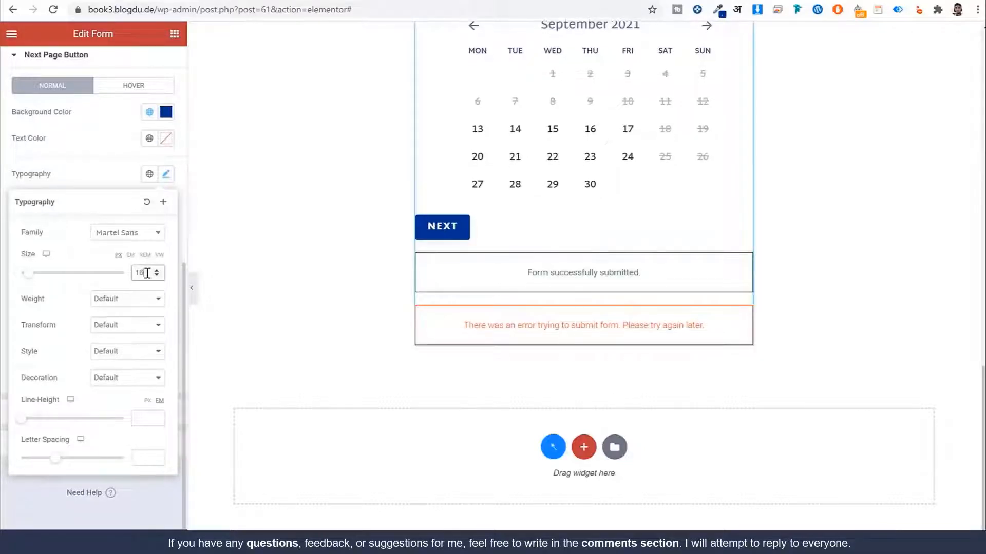
left_click(127, 299)
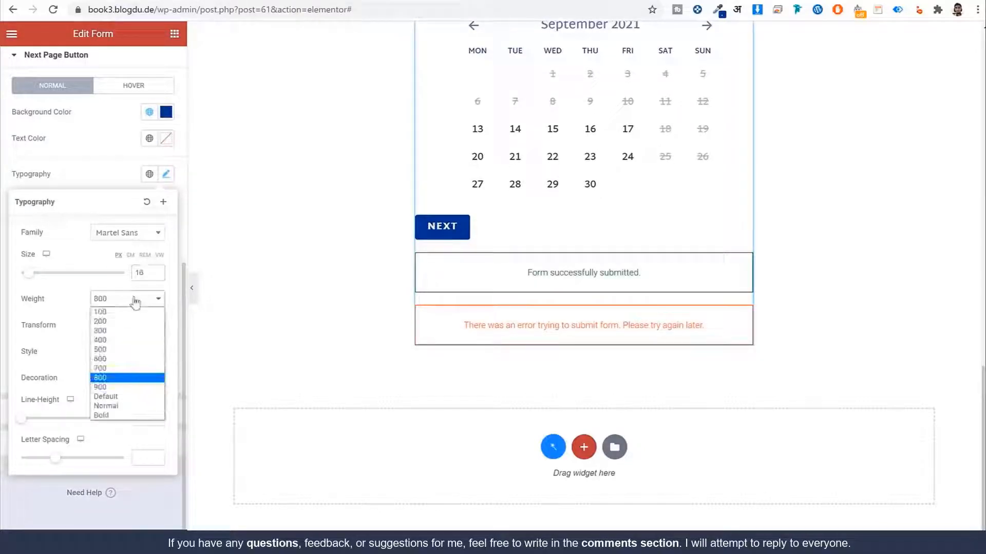
left_click(116, 369)
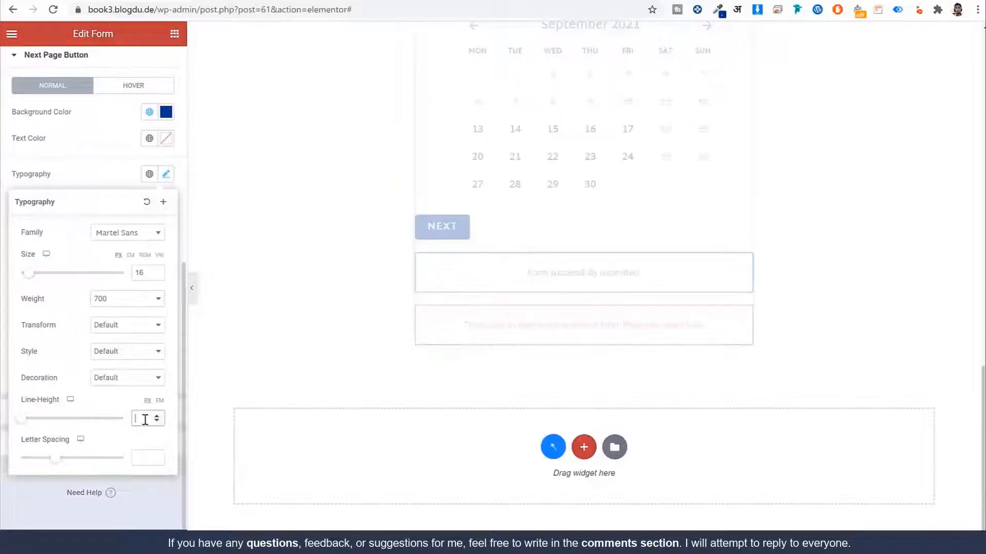
type("24")
left_click(165, 175)
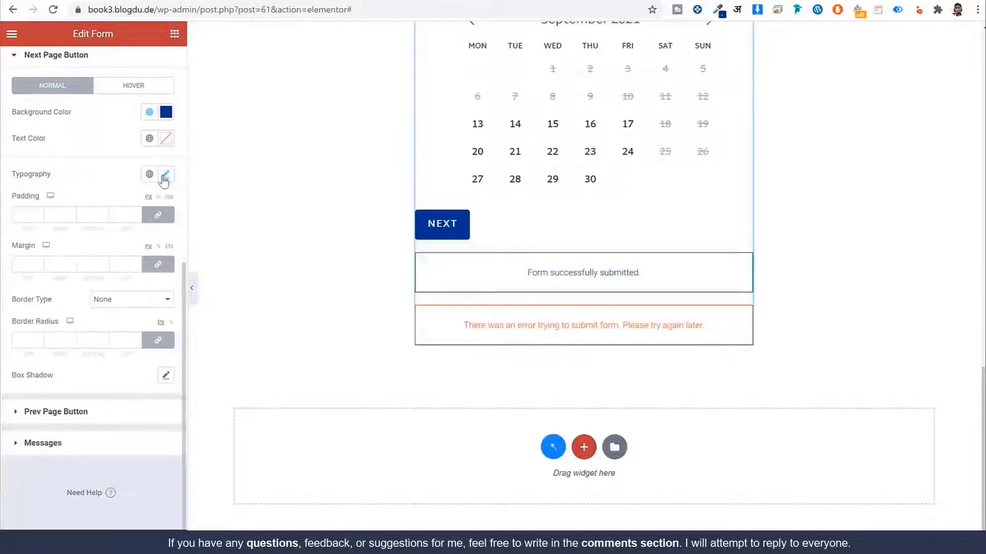
Step: Set NEXT button padding to 18/50/18/50 and border radius to 0
left_click(158, 216)
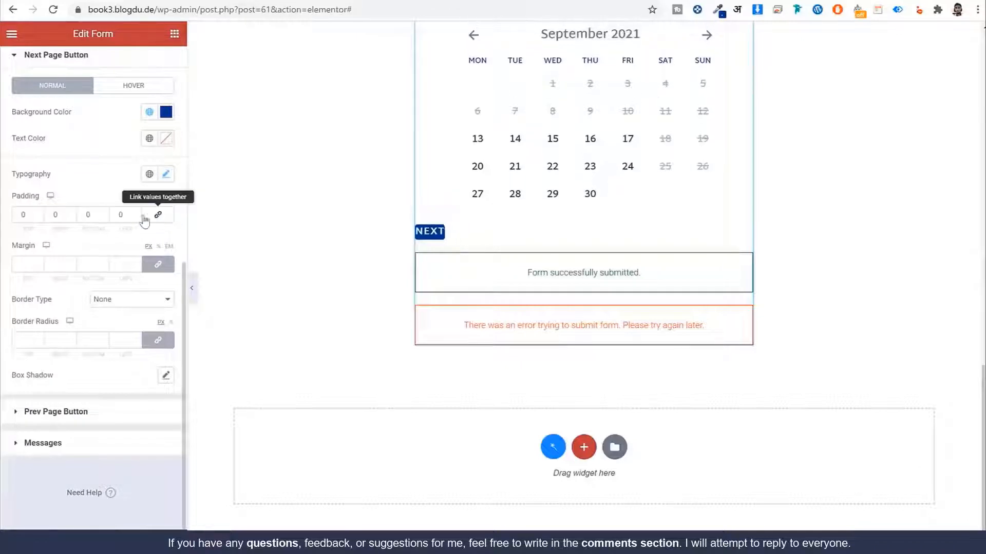
double_click(27, 216)
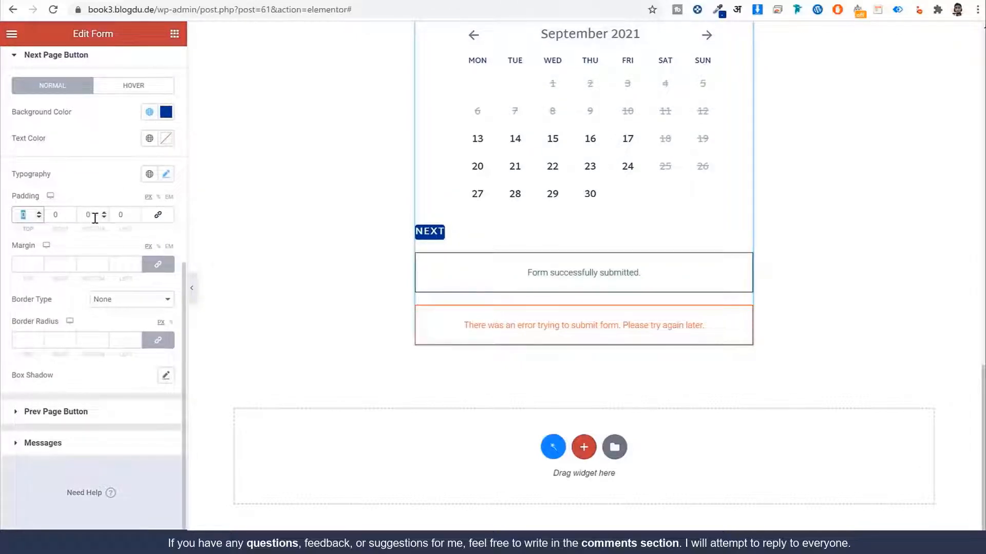
type("18")
key("Tab")
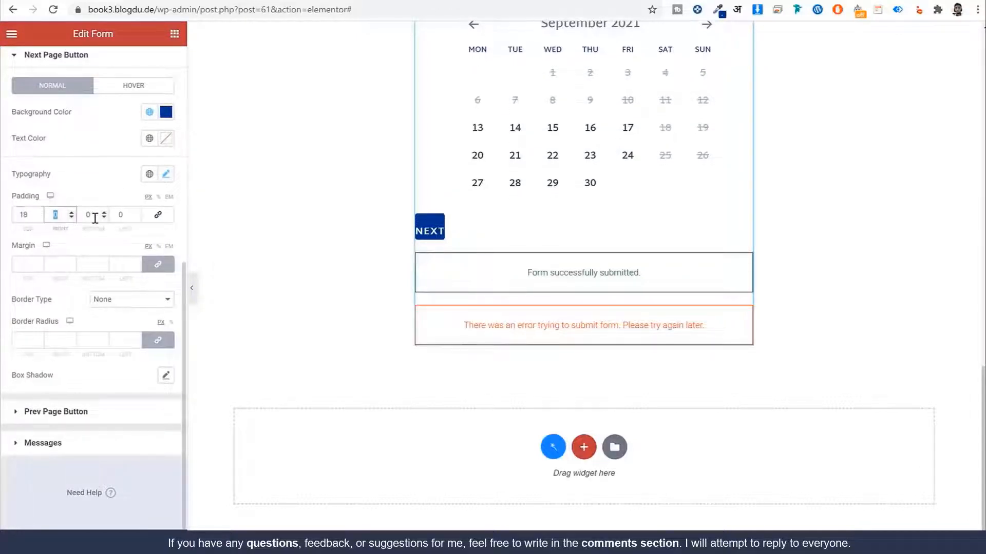
type("50")
key("Tab")
type("18")
key("Tab")
type("50")
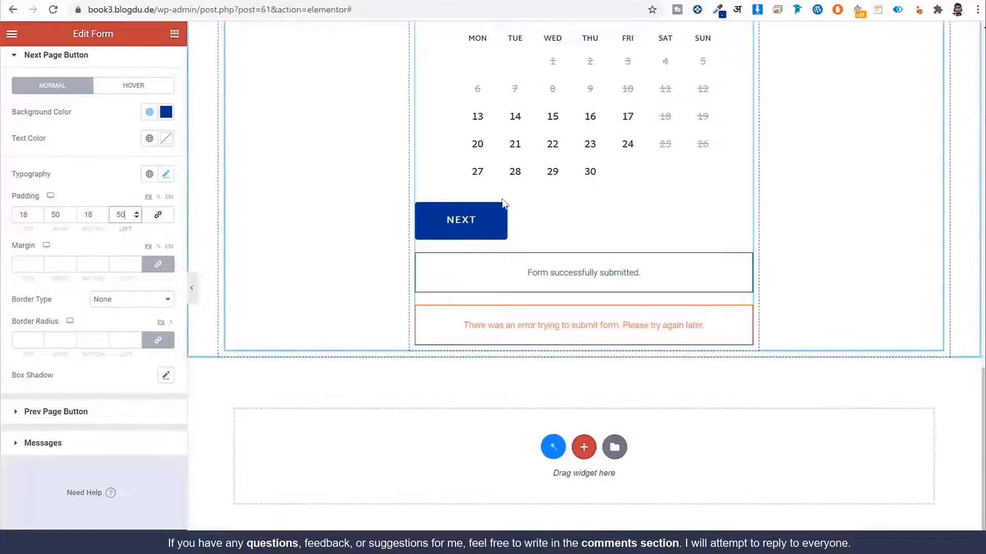
left_click(31, 335)
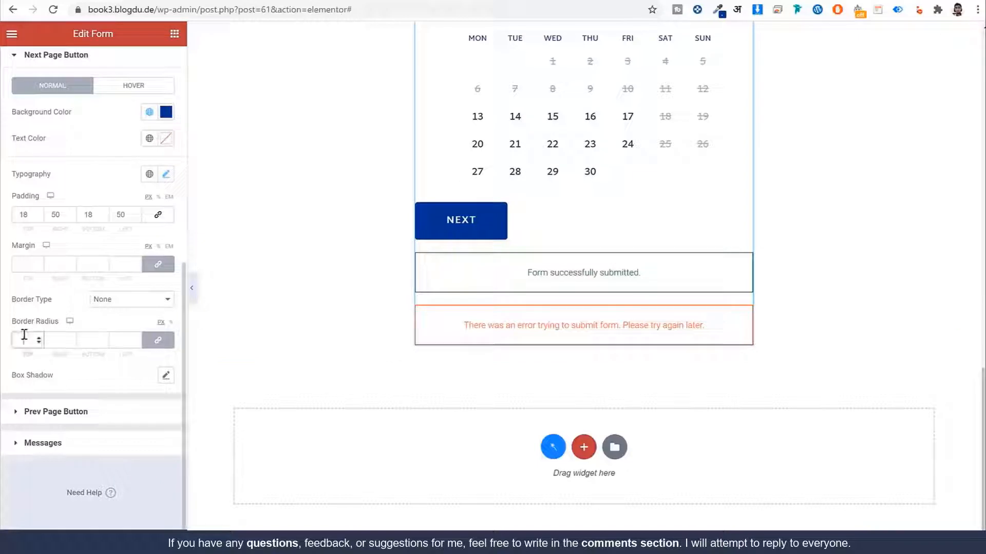
type("0")
Step: Unlink the NEXT button margin and set left to 50 and top to 20
left_click(158, 264)
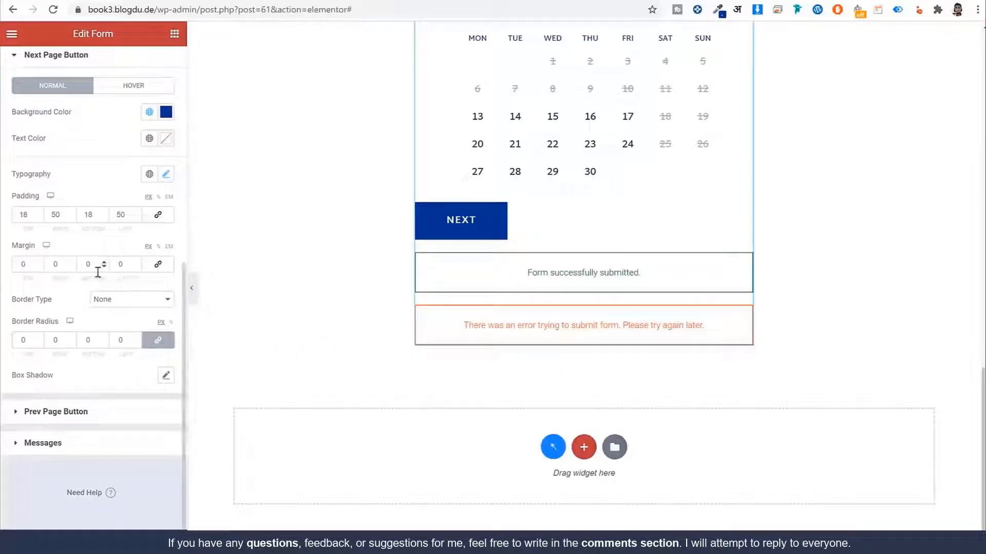
double_click(122, 267)
type("50")
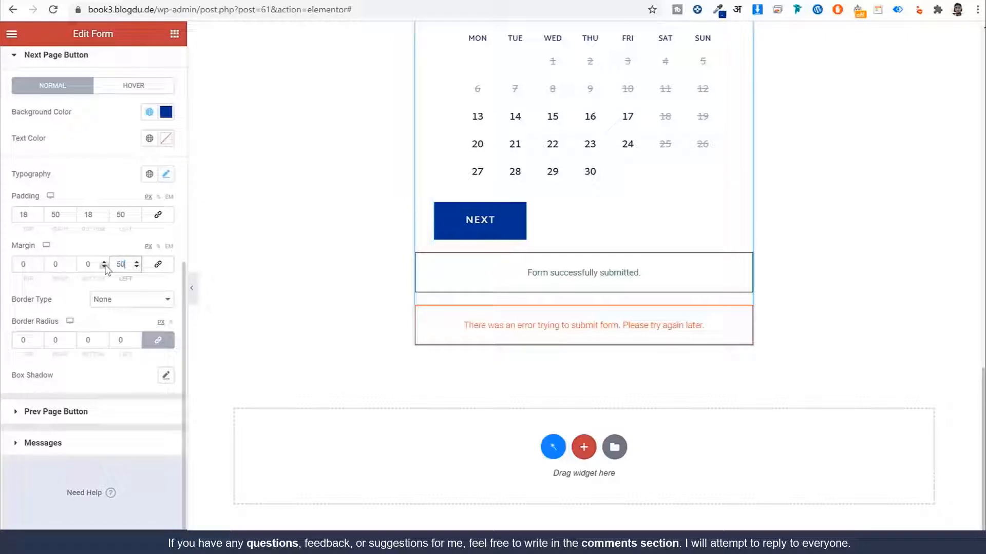
scroll(499, 129, "up", 4)
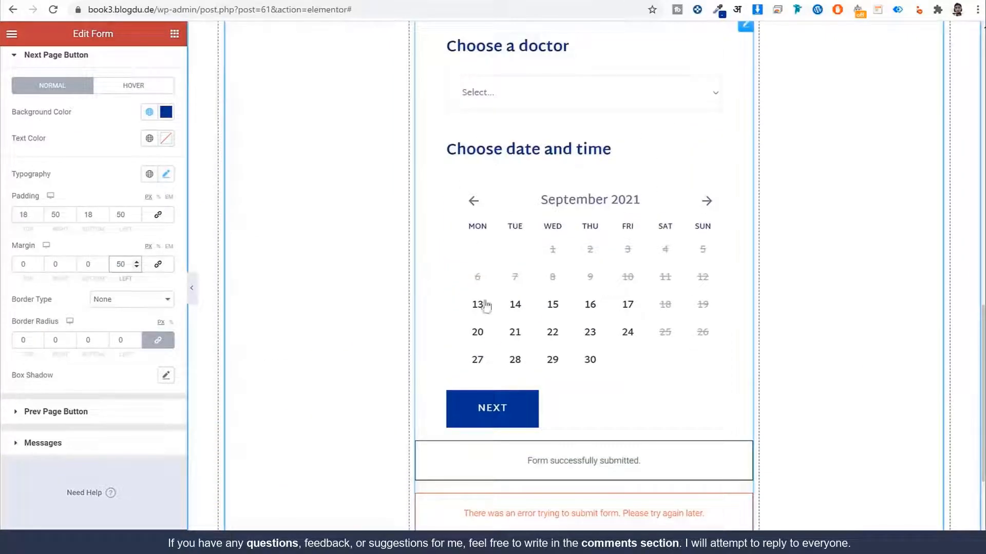
scroll(479, 306, "down", 1)
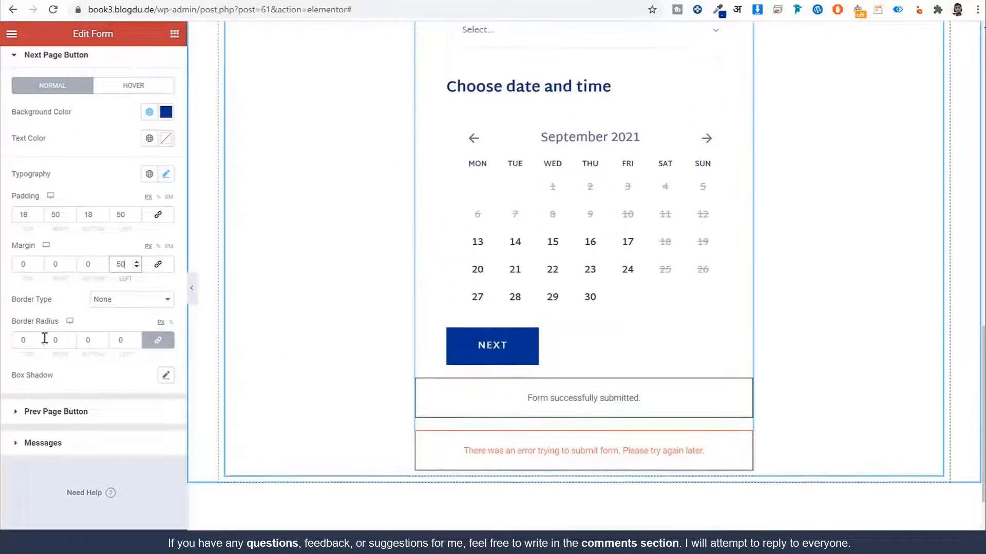
double_click(24, 265)
type("20")
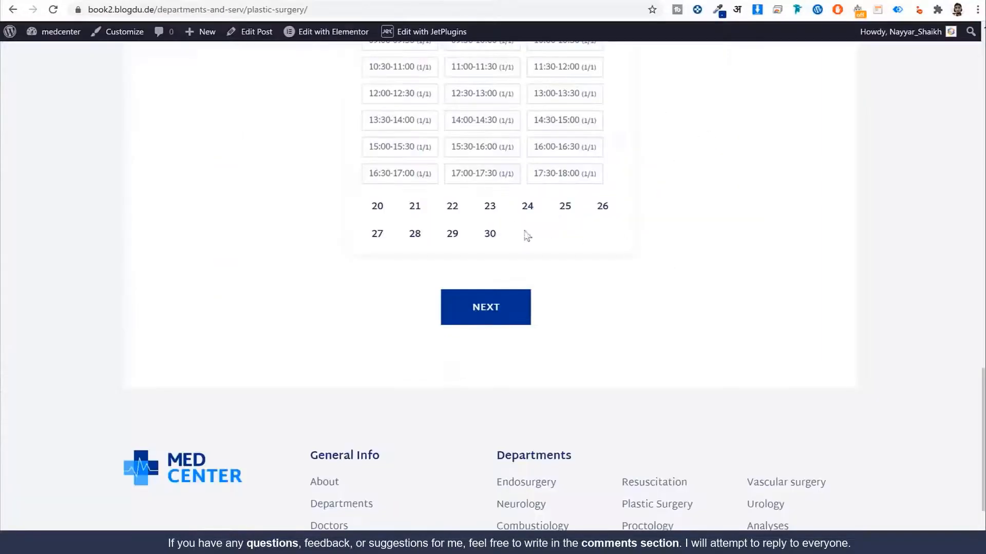
scroll(524, 233, "up", 4)
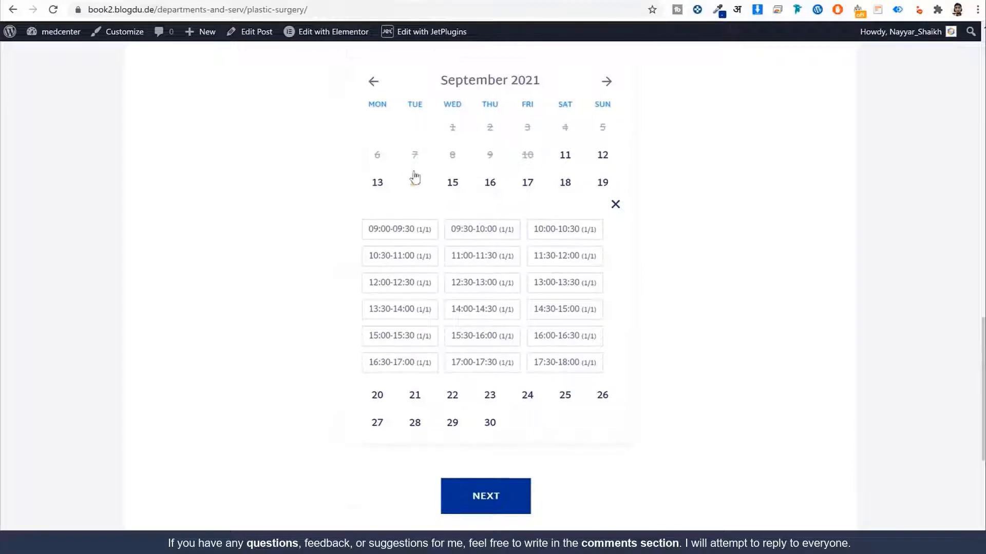
scroll(650, 171, "up", 1)
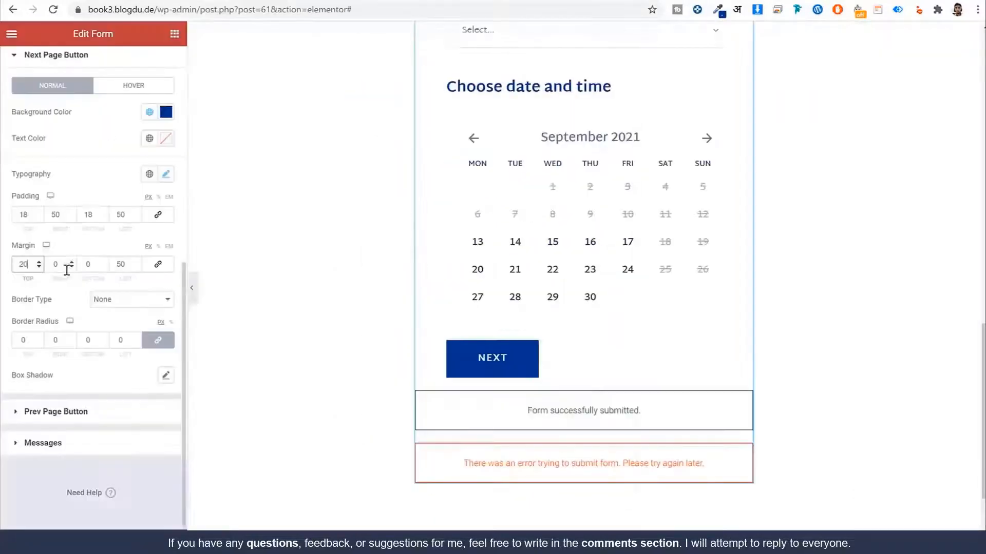
scroll(71, 251, "up", 8)
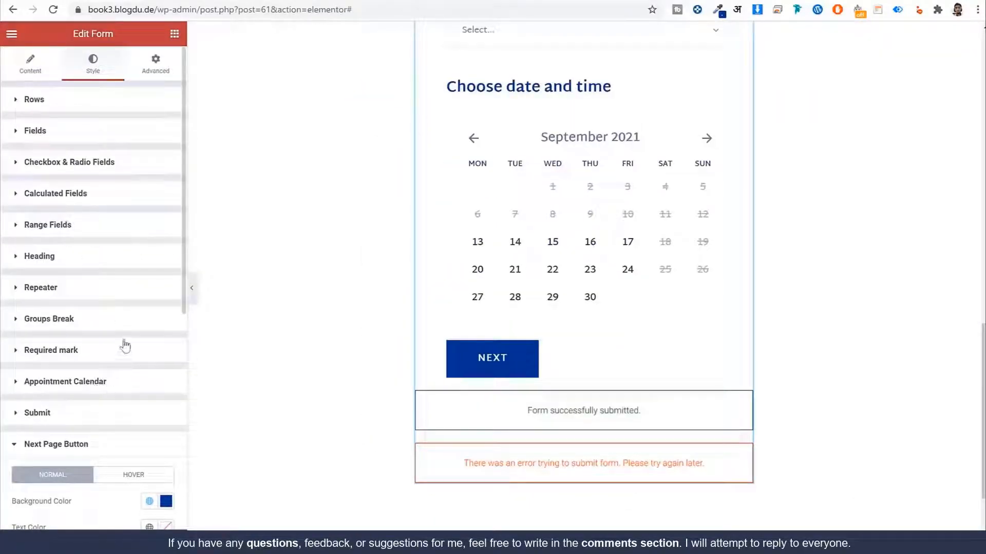
Step: Enable the calendar box shadow and give it a light semi-transparent blue colour
scroll(165, 284, "down", 6)
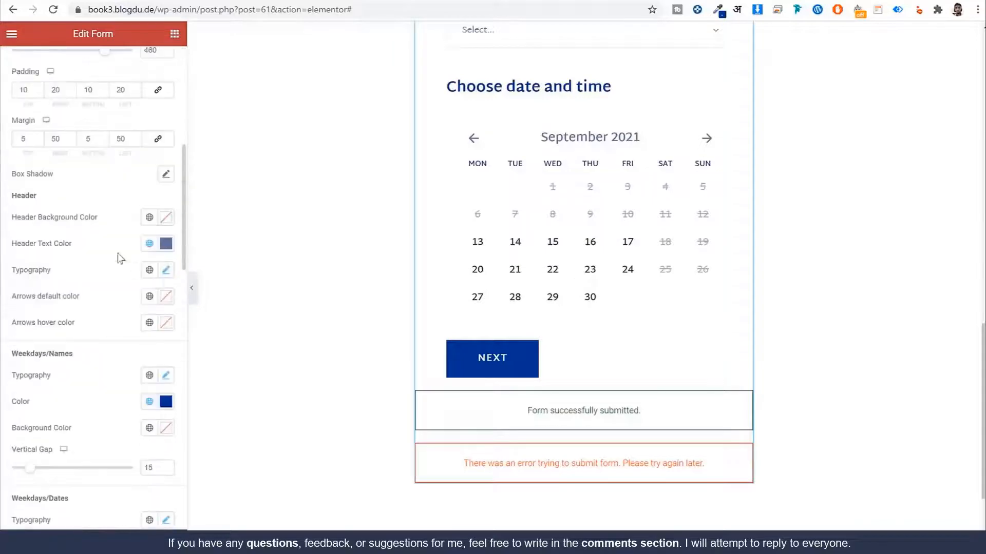
left_click(166, 177)
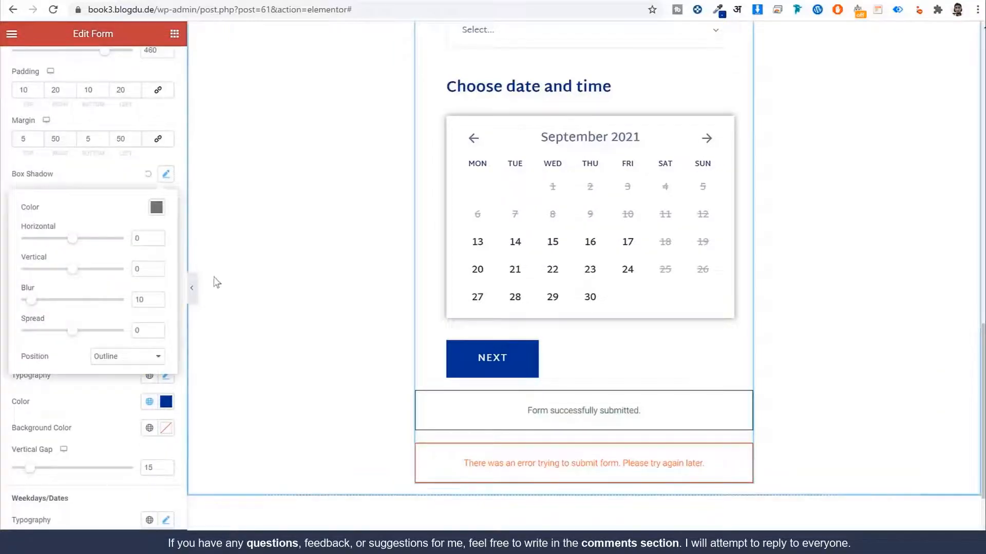
left_click(162, 208)
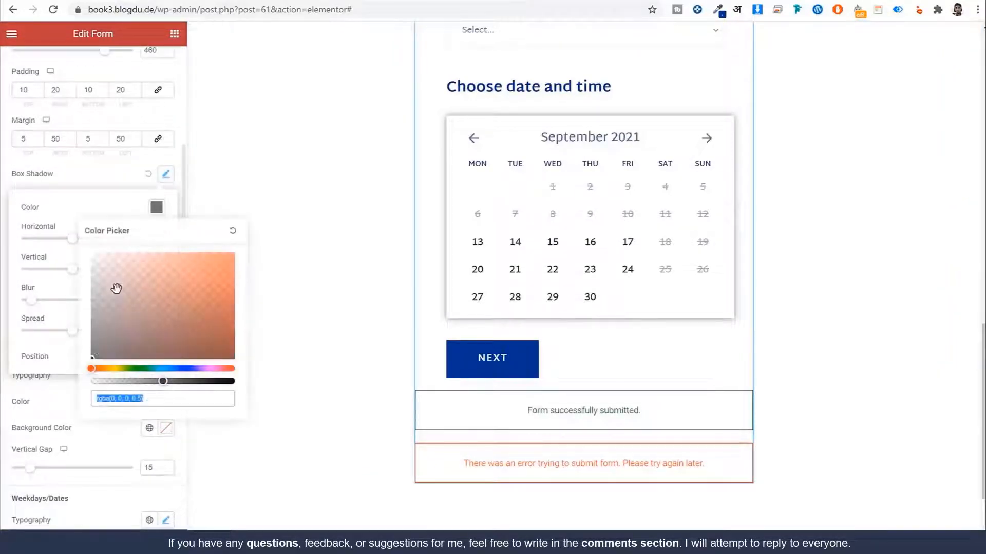
left_click(171, 368)
left_click_drag(158, 266, 180, 228)
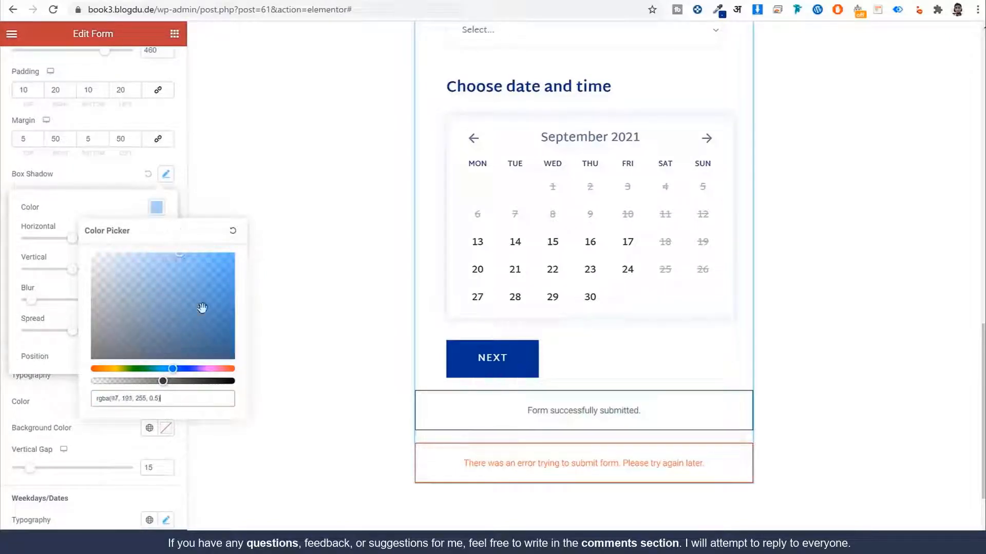
mouse_move(173, 369)
left_mouse_down()
mouse_move(191, 369)
mouse_move(182, 369)
left_mouse_up()
left_click(180, 477)
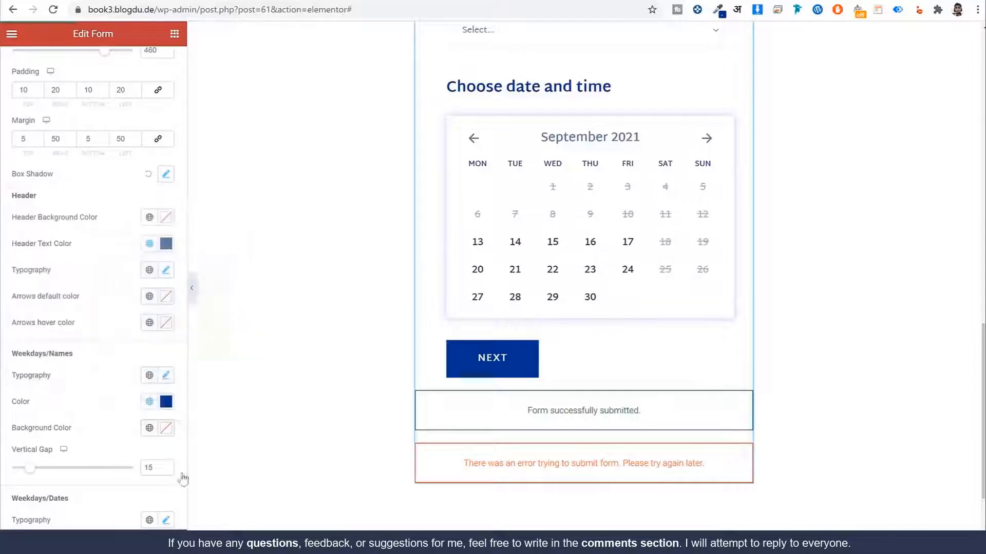
Step: Collapse the Elementor panel to preview the styled calendar, then restore it
left_click(194, 291)
scroll(760, 246, "up", 4)
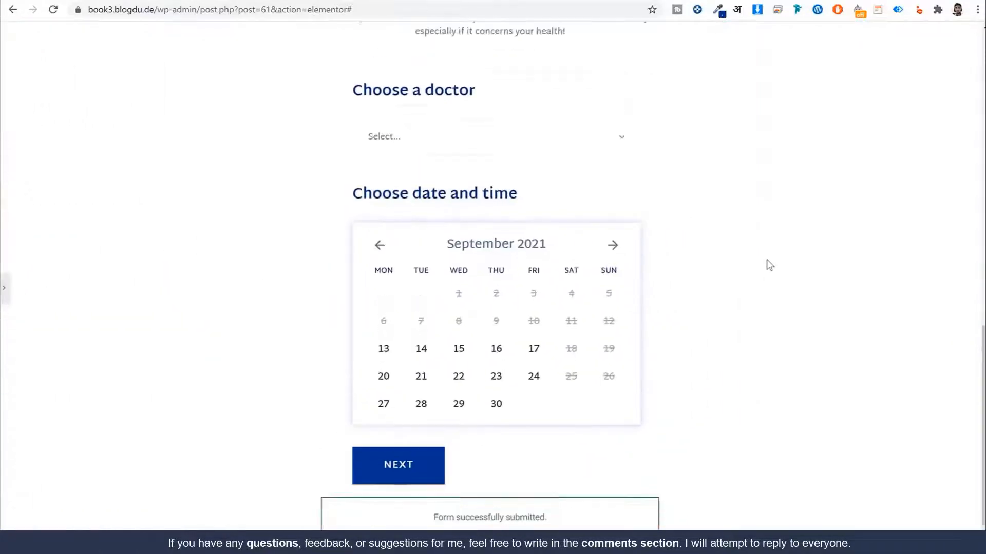
scroll(719, 256, "down", 2)
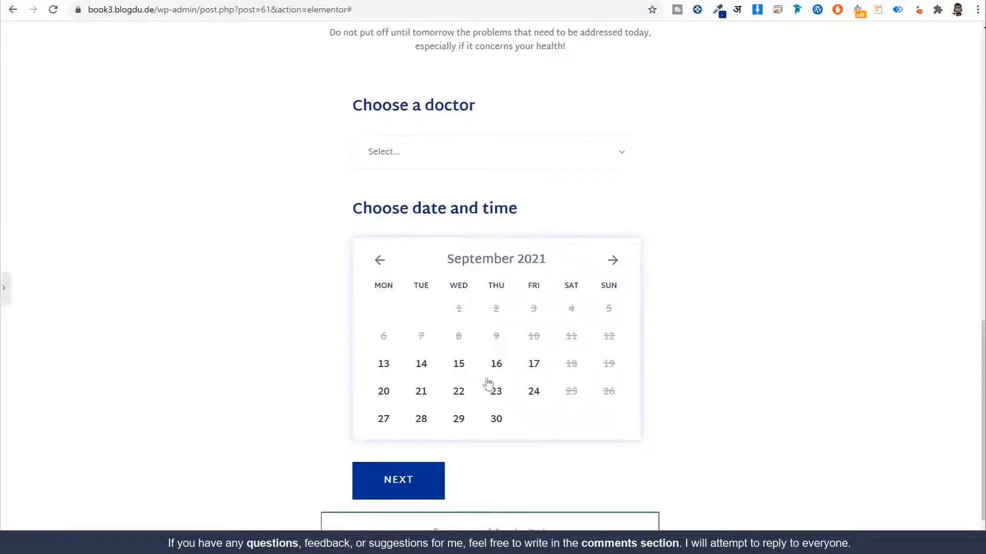
left_click(5, 302)
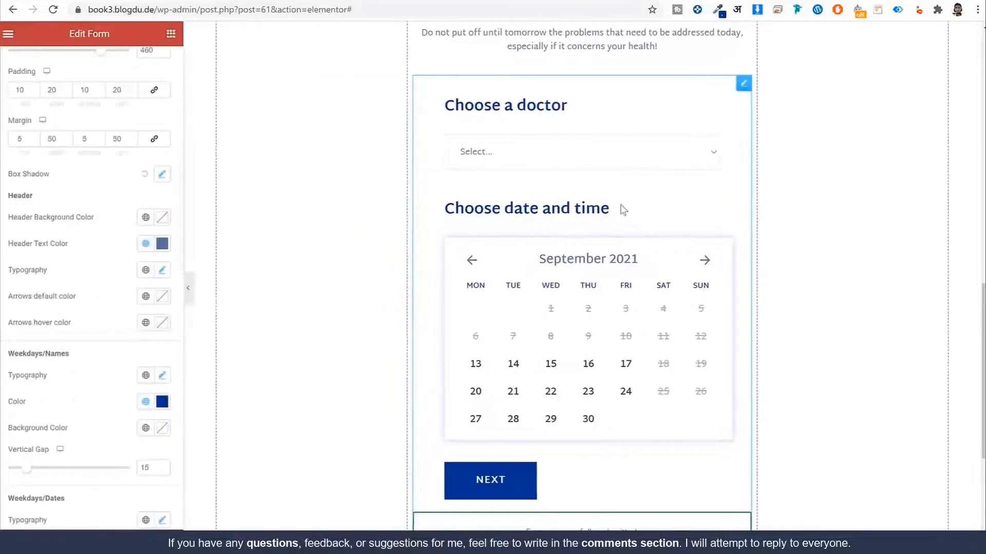
Step: On the reference booking form, pick a doctor and the 11:00-11:30 slot, then continue
left_click(536, 137)
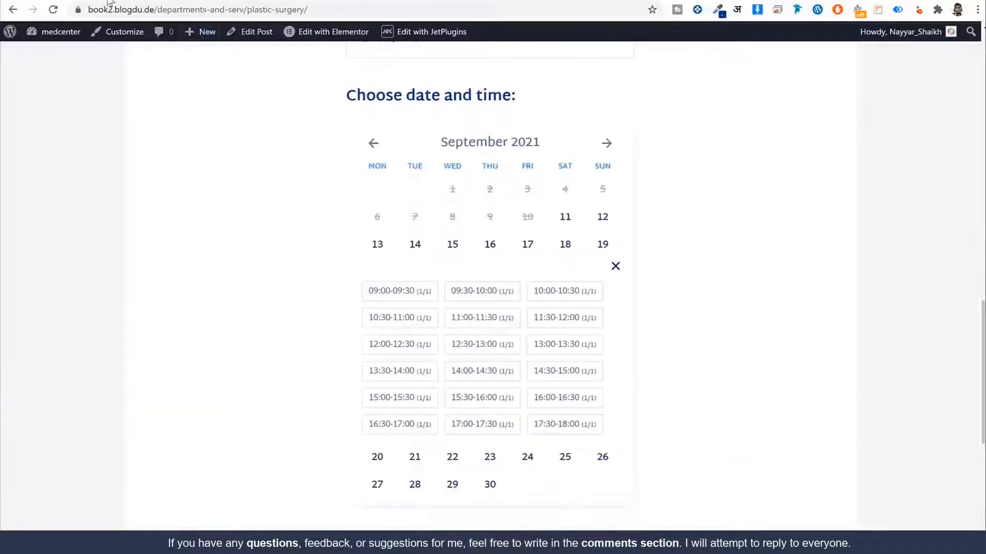
left_click(498, 329)
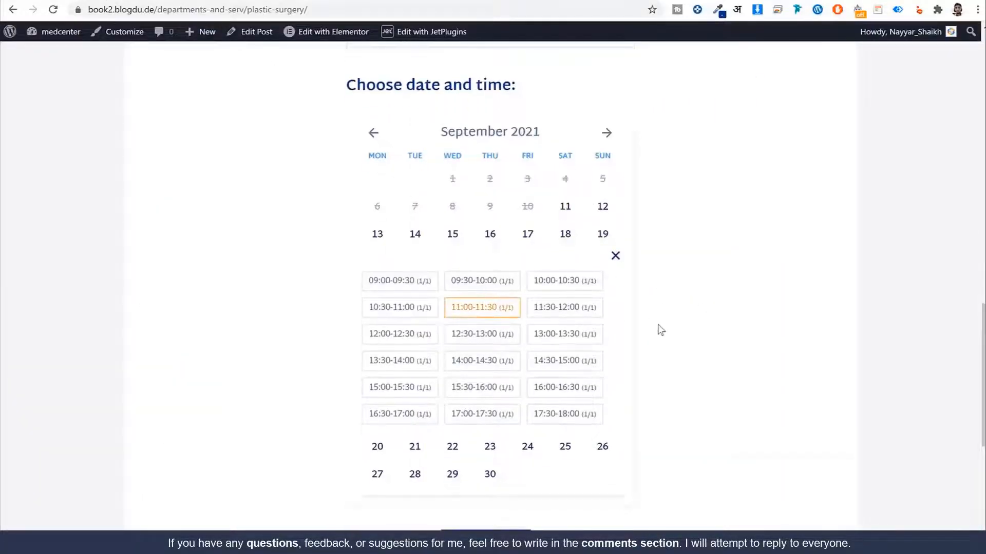
scroll(565, 360, "down", 4)
left_click(492, 380)
scroll(492, 308, "up", 4)
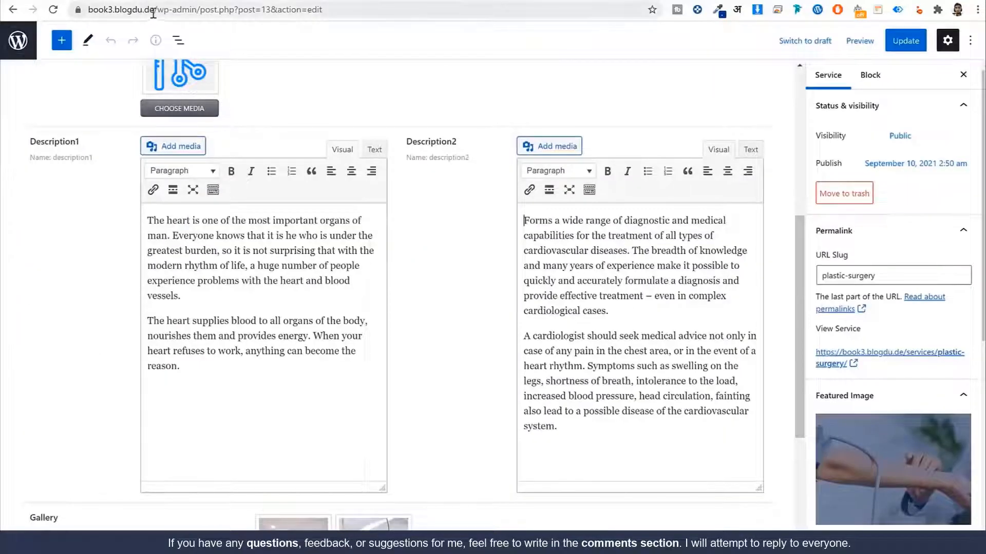
left_click_drag(157, 11, 705, 96)
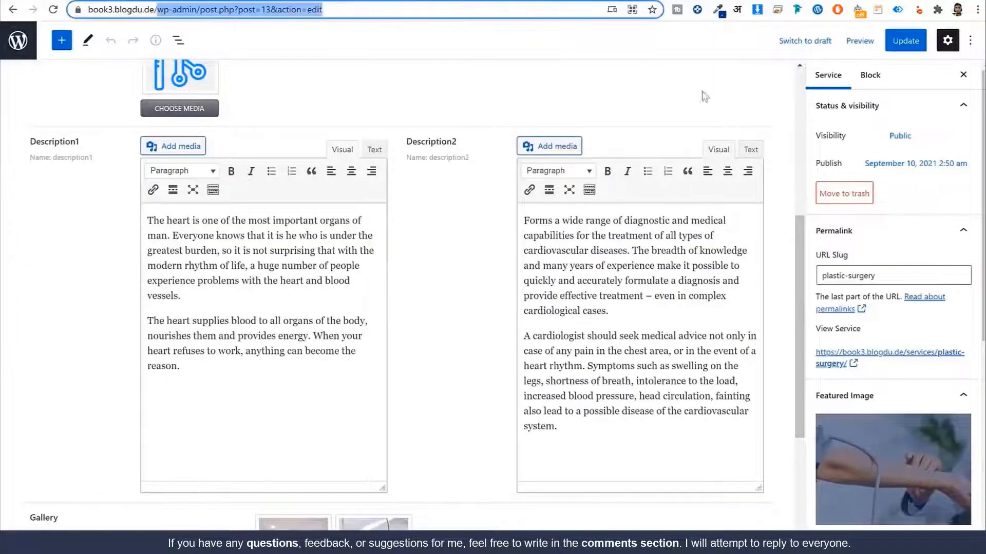
Step: Load the all-services listing and open the Plastic Surgery service page
type("all-s")
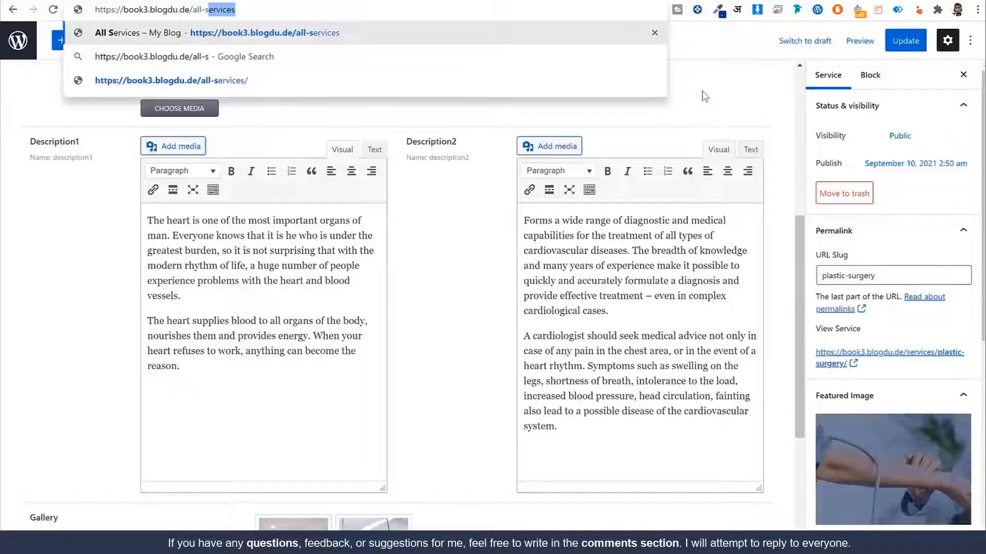
key("Return")
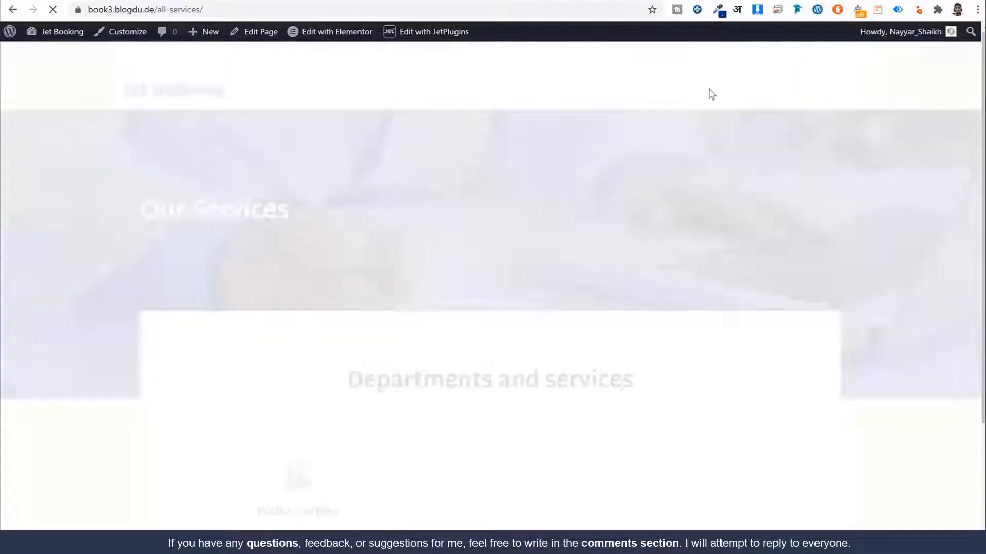
scroll(233, 400, "down", 3)
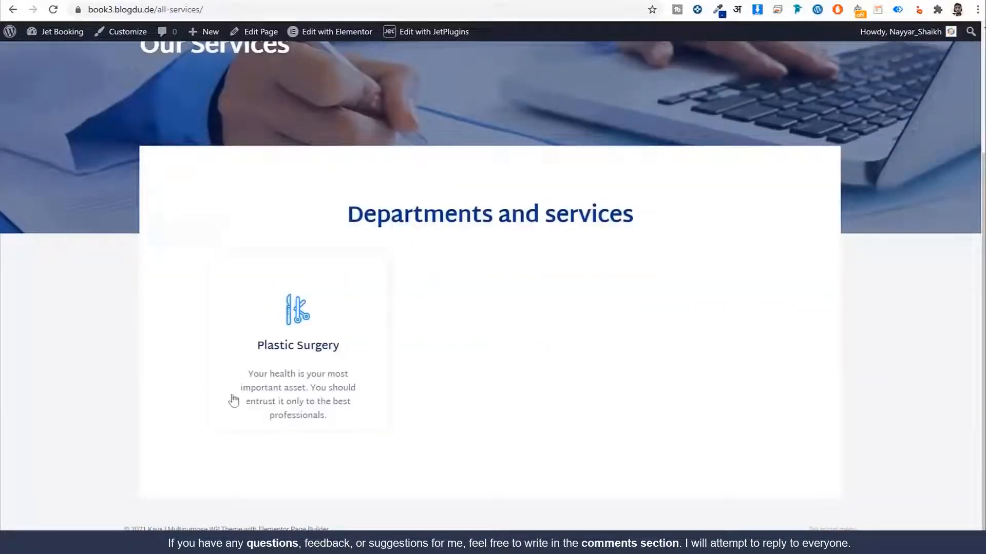
left_click(327, 353)
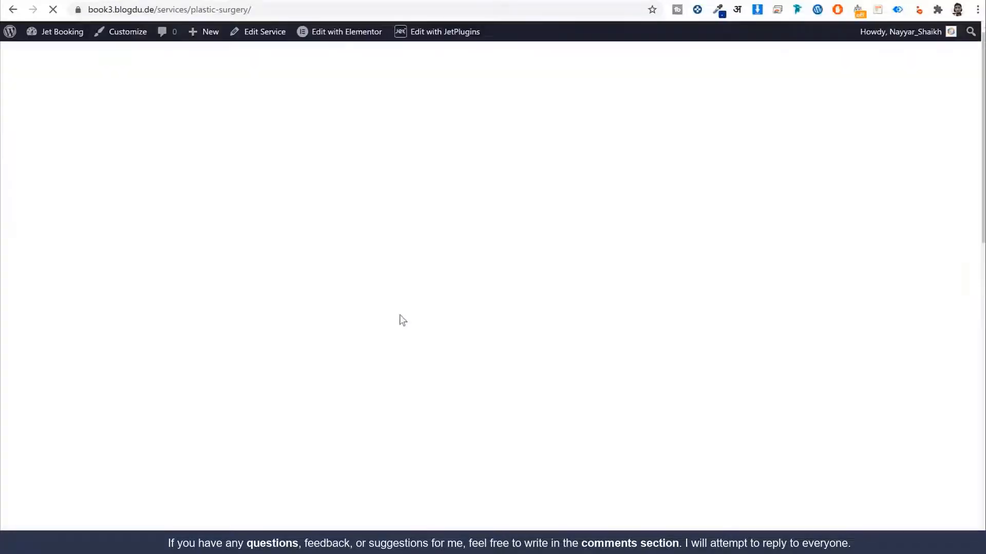
scroll(553, 235, "down", 2)
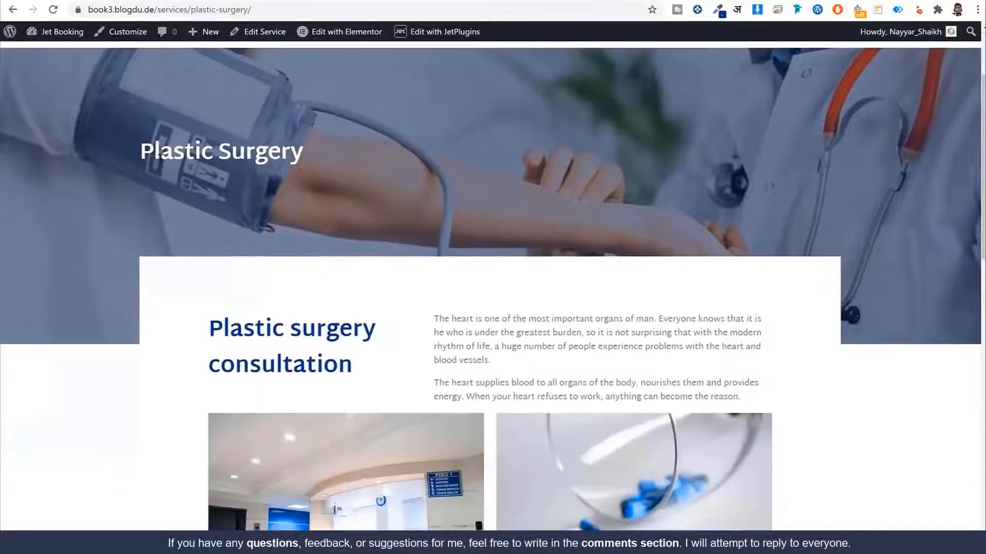
left_click_drag(155, 155, 398, 159)
left_click(398, 159)
left_click_drag(256, 149, 444, 194)
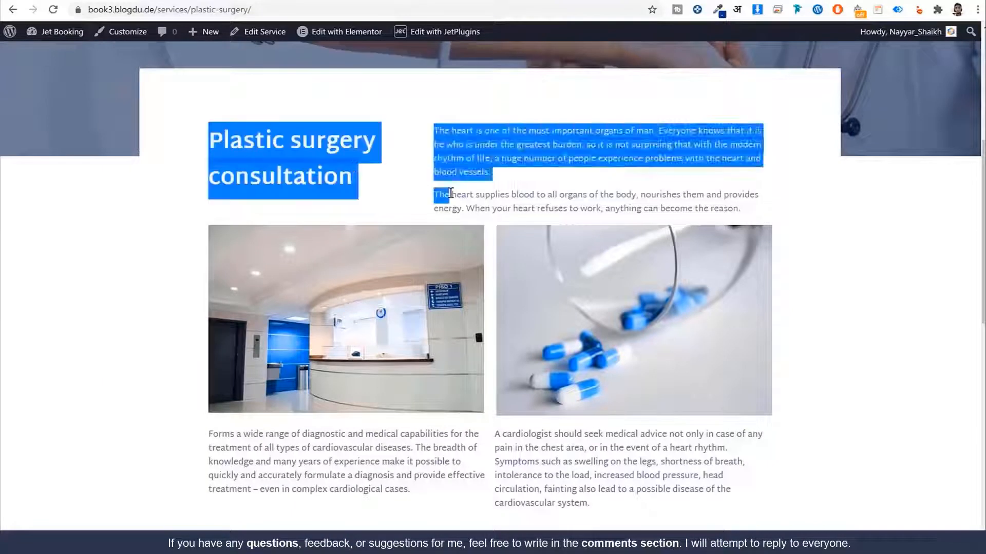
left_click(451, 192)
scroll(679, 202, "down", 6)
scroll(623, 217, "down", 5)
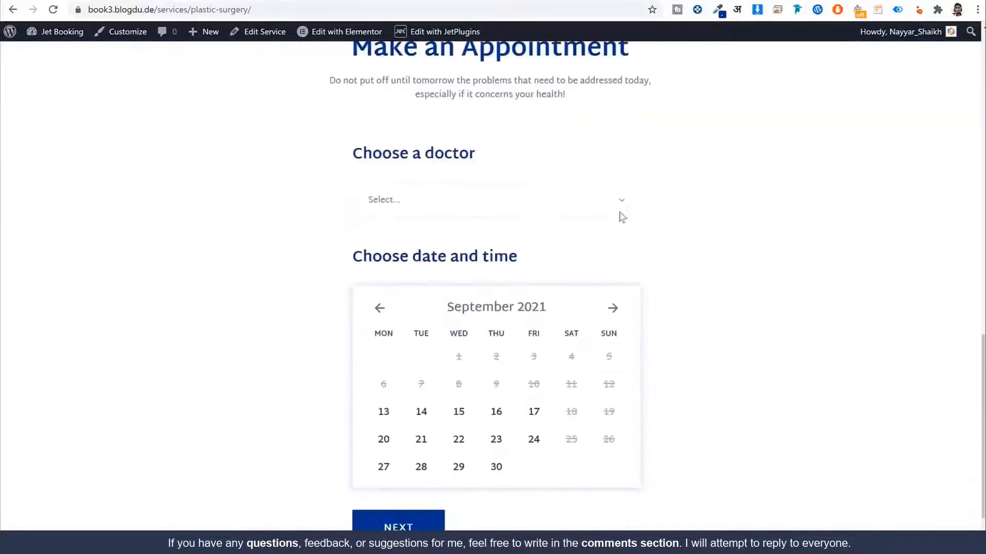
scroll(502, 180, "down", 2)
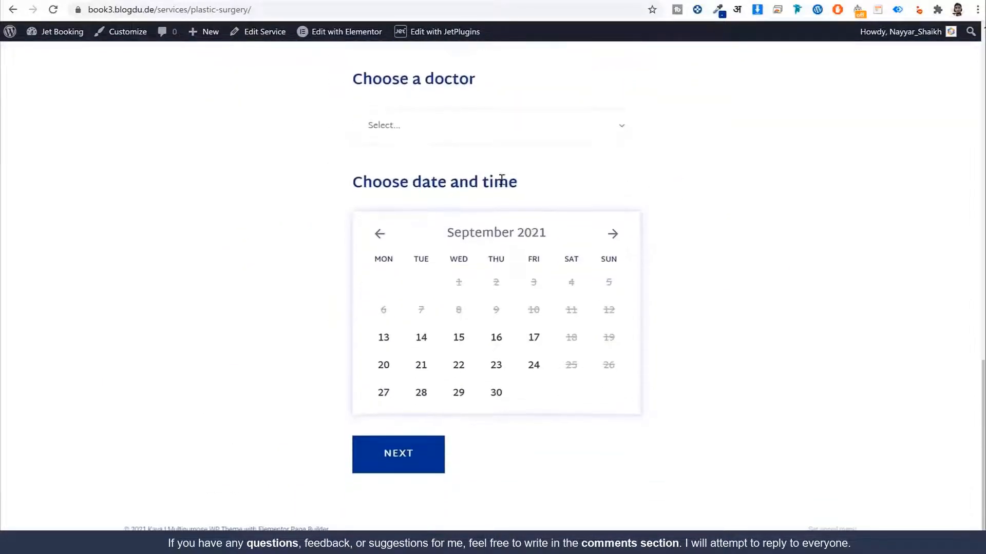
Step: Choose a doctor on the live page's booking form to view its time slots
left_click(457, 140)
left_click(442, 165)
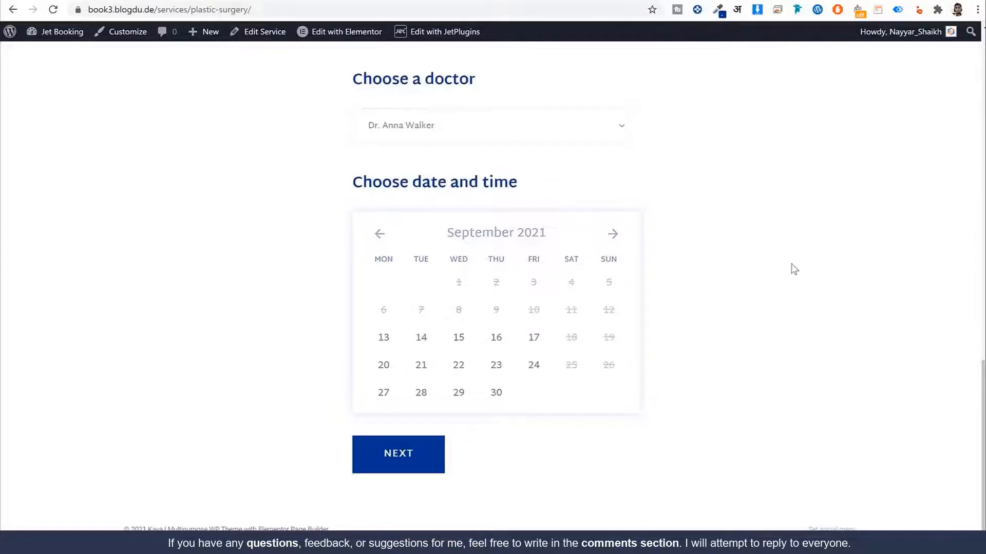
scroll(794, 270, "down", 4)
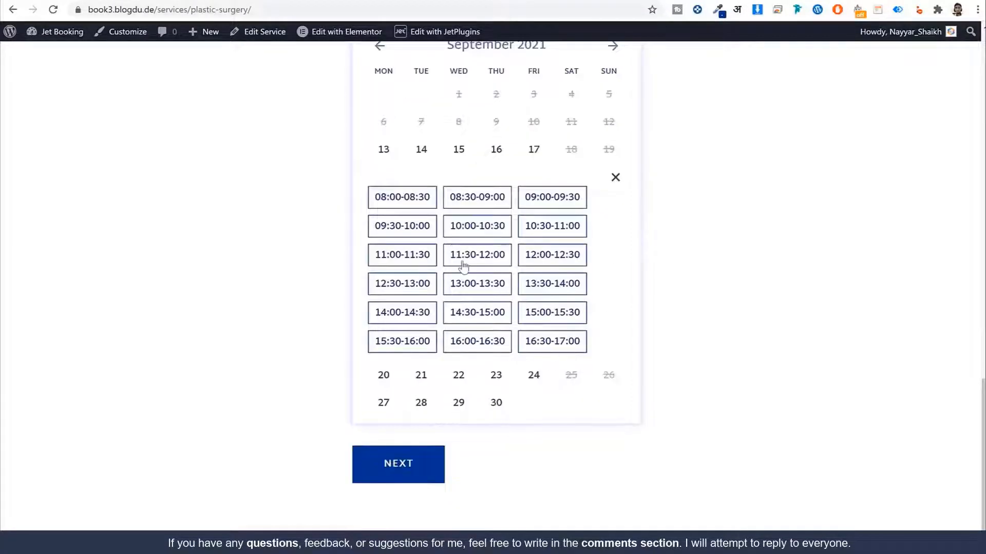
scroll(467, 272, "down", 1)
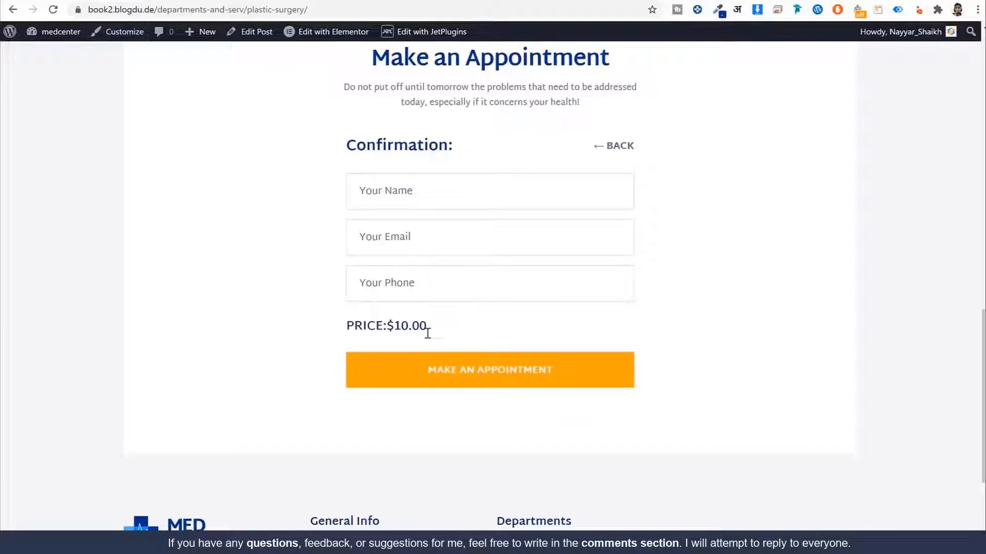
Step: Pick two time slots on the reference form to compare the active slot highlight
left_click(598, 149)
scroll(601, 155, "down", 4)
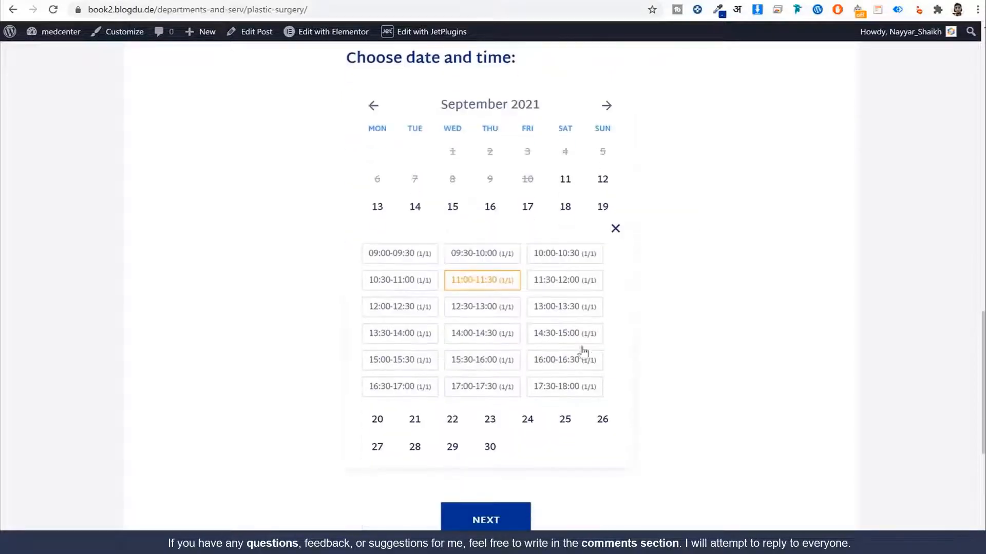
left_click(482, 311)
left_click(485, 339)
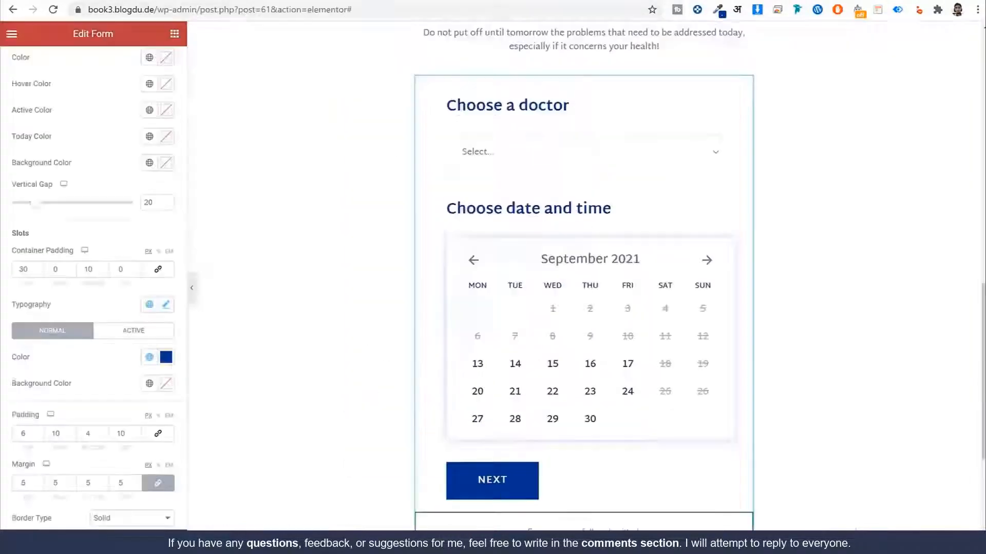
Step: Set the active slot text colour to orange and save it as global colour 'Orange'
scroll(110, 286, "down", 5)
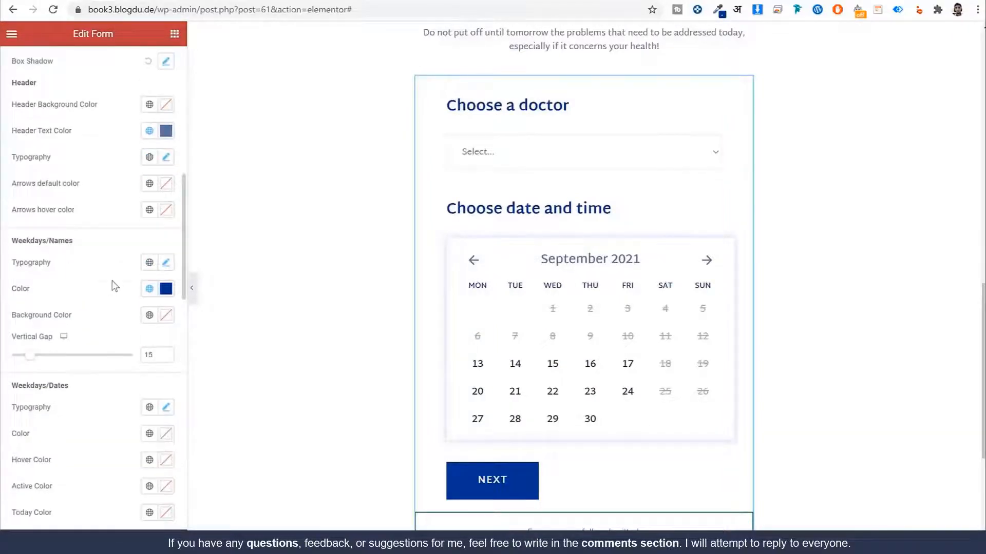
scroll(114, 286, "up", 2)
scroll(116, 283, "down", 8)
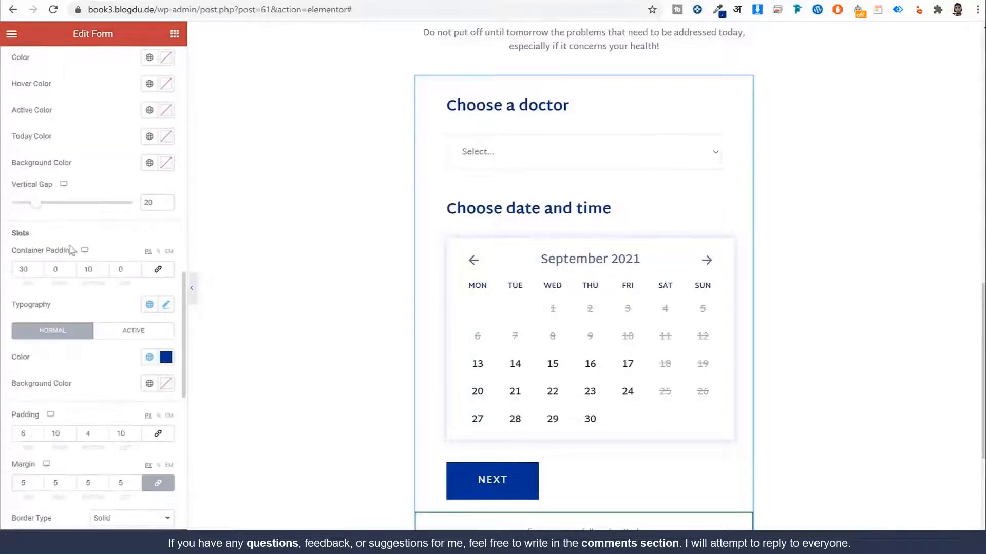
scroll(128, 259, "down", 5)
left_click(132, 81)
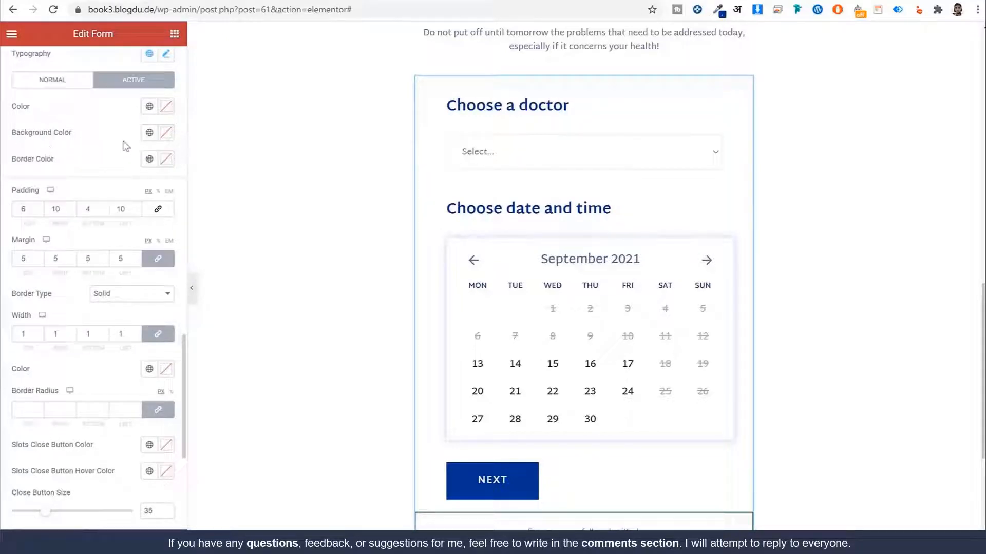
left_click(165, 106)
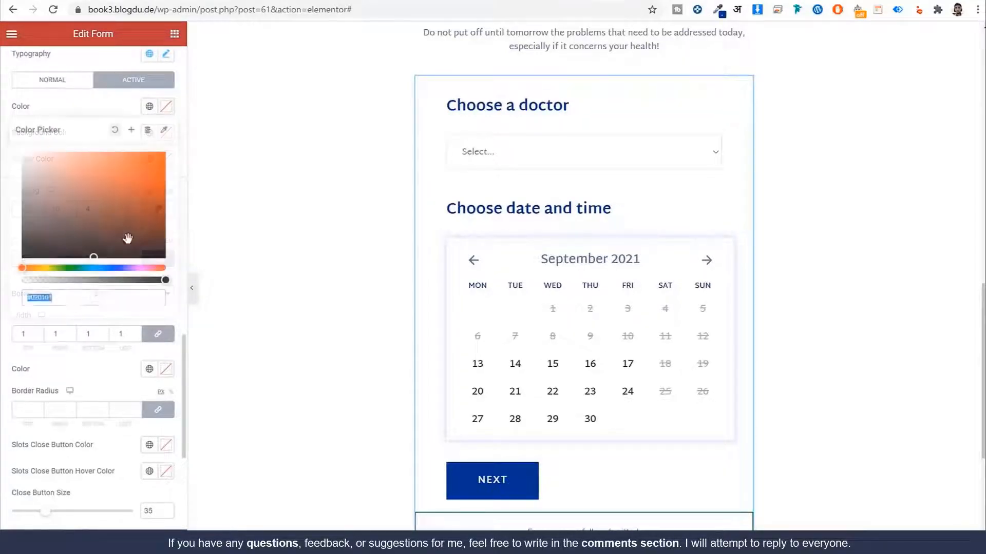
left_click(31, 267)
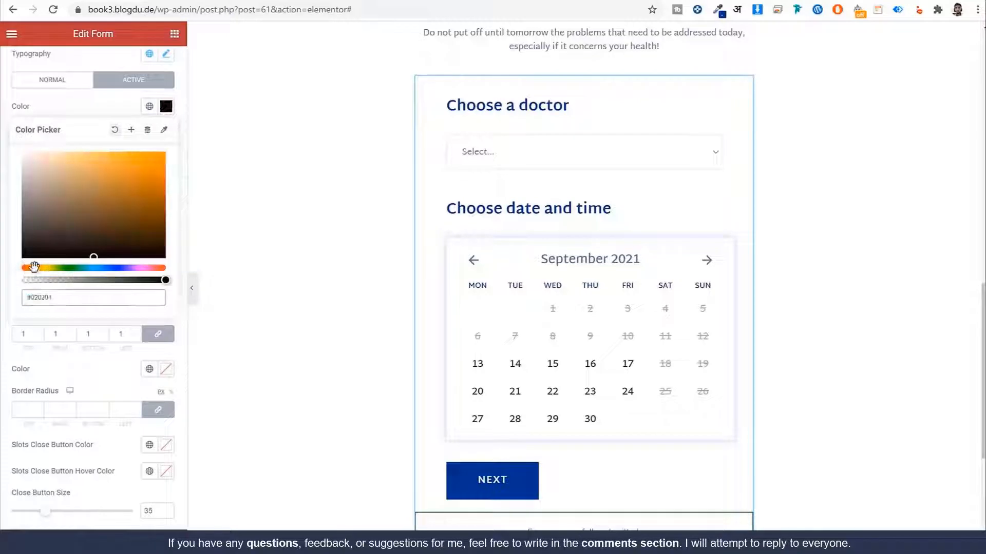
left_click(134, 153)
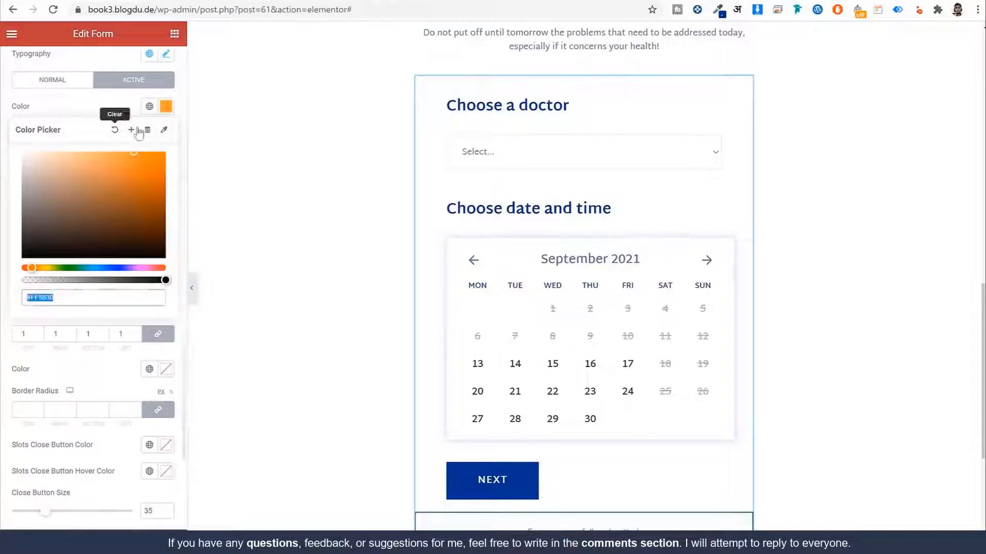
left_click(131, 129)
triple_click(462, 289)
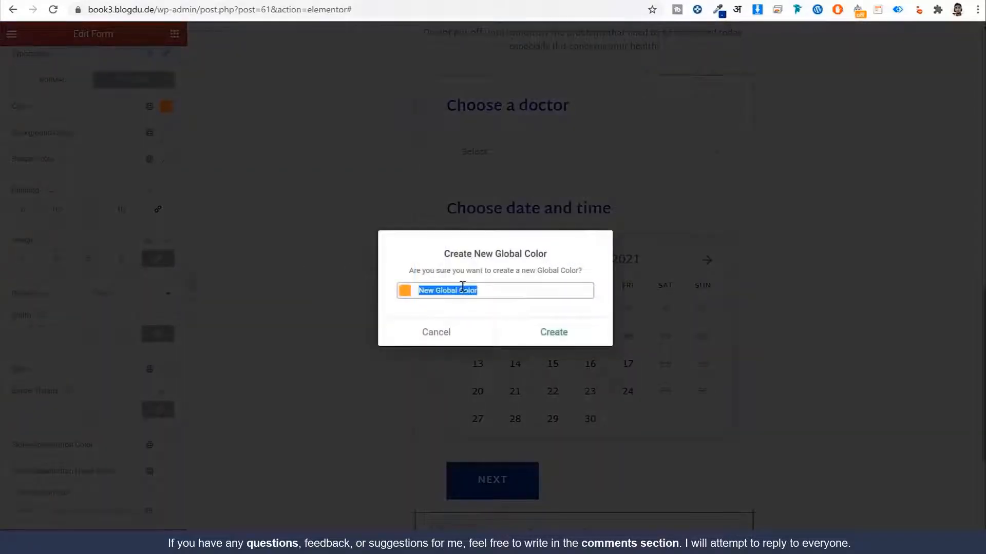
type("Orange")
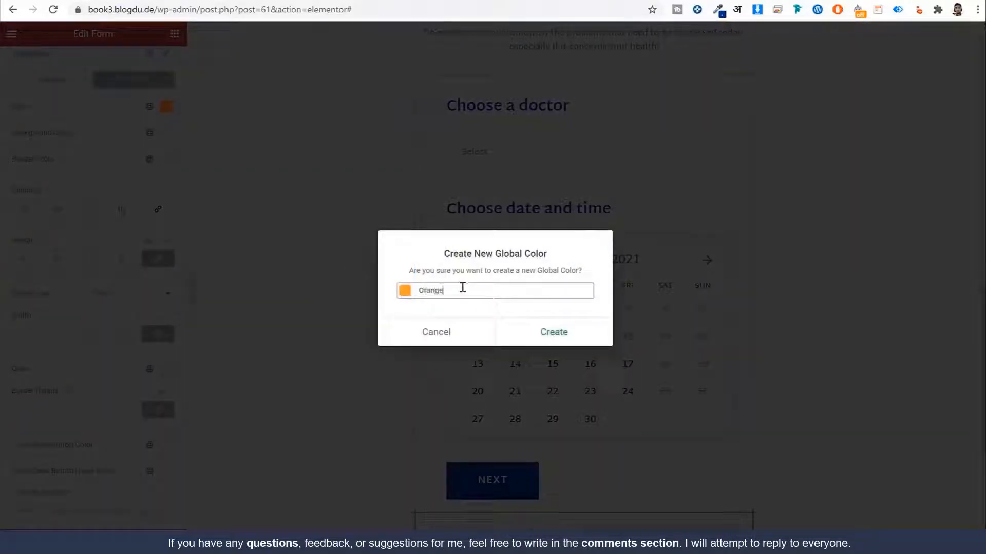
left_click(519, 333)
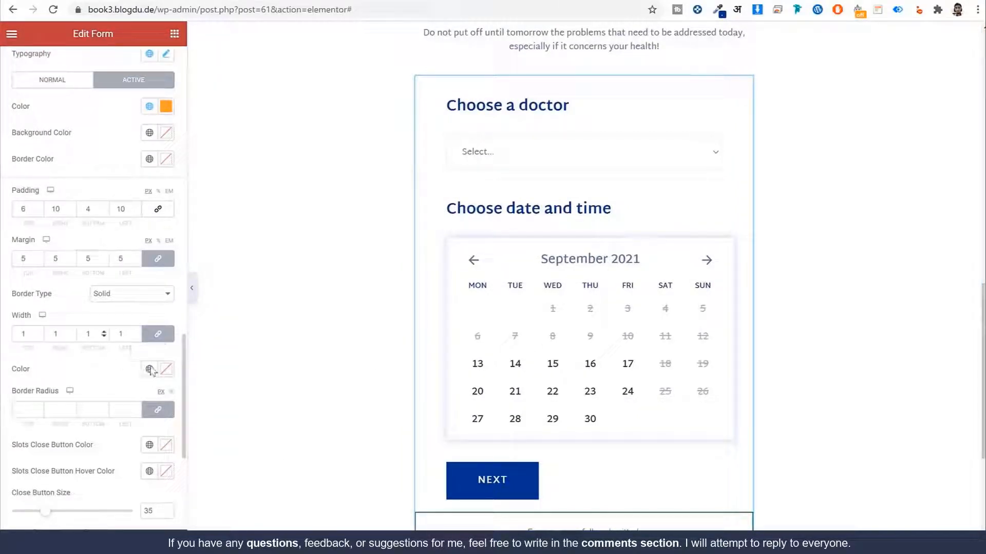
Step: Apply the Orange global colour to the active slot border
scroll(84, 373, "down", 3)
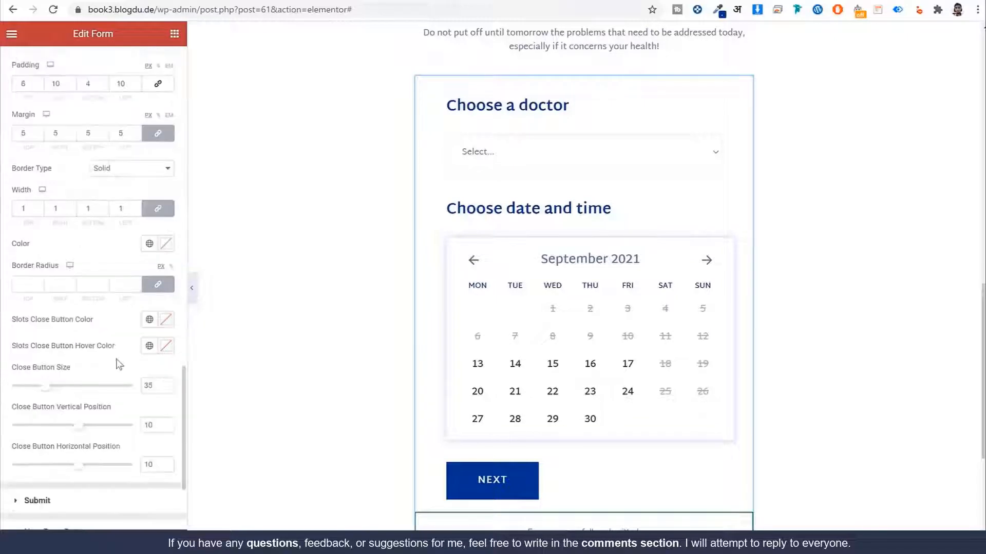
left_click(153, 243)
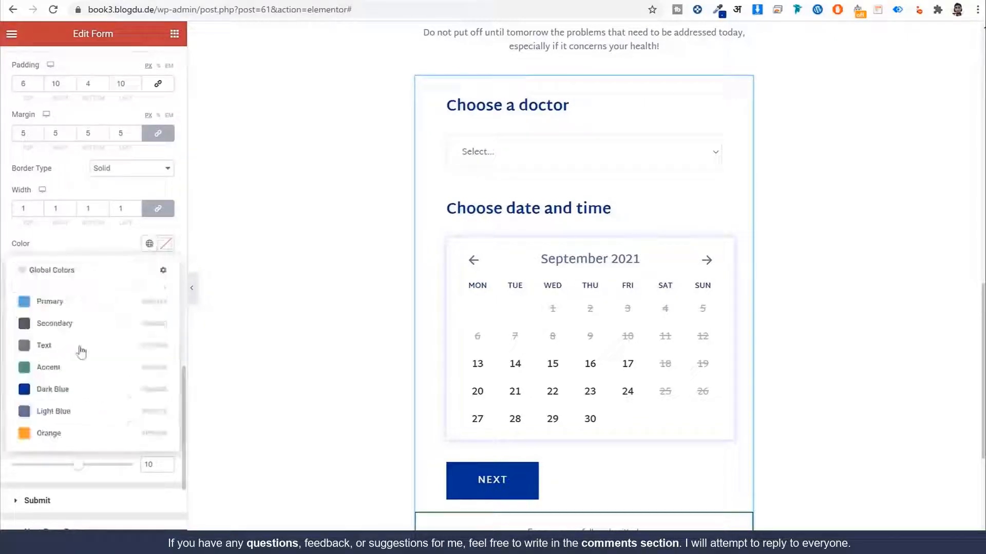
left_click(57, 433)
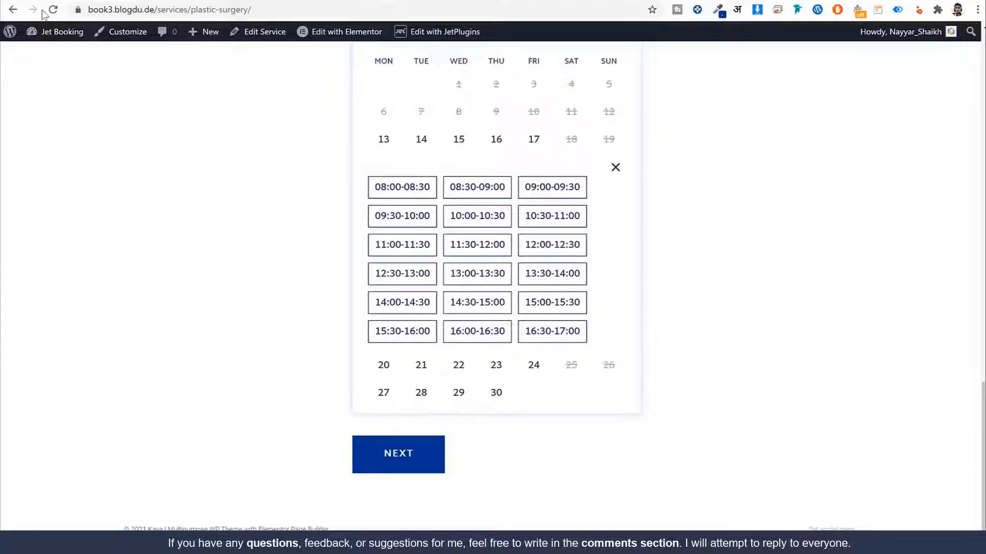
Step: Reload the booking page and choose a doctor so the time slots load
left_click(52, 10)
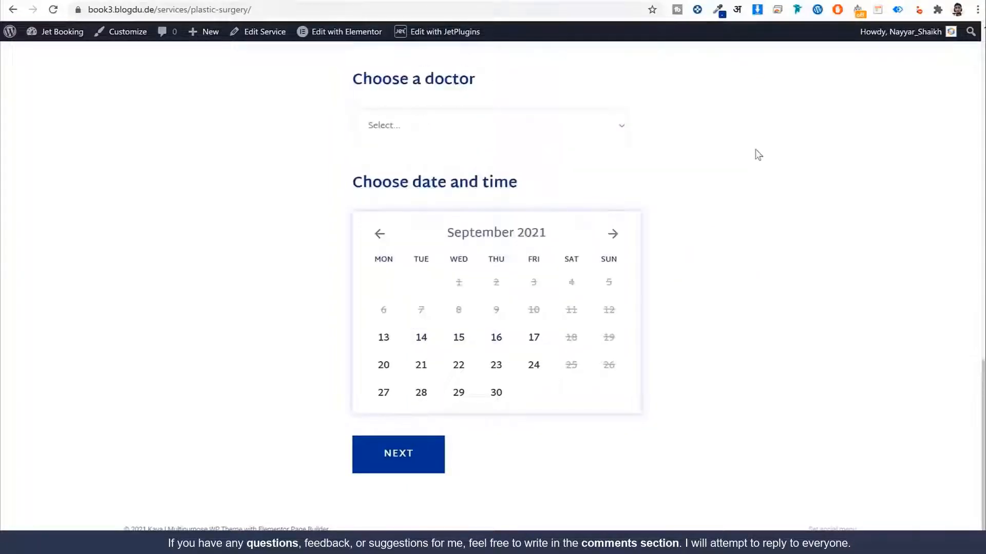
left_click(471, 128)
left_click(457, 165)
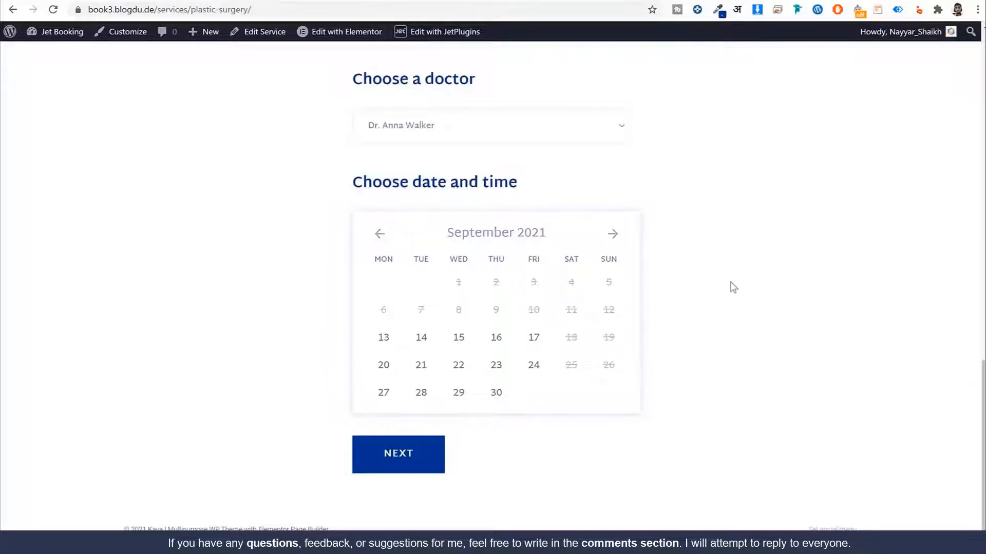
scroll(732, 288, "down", 4)
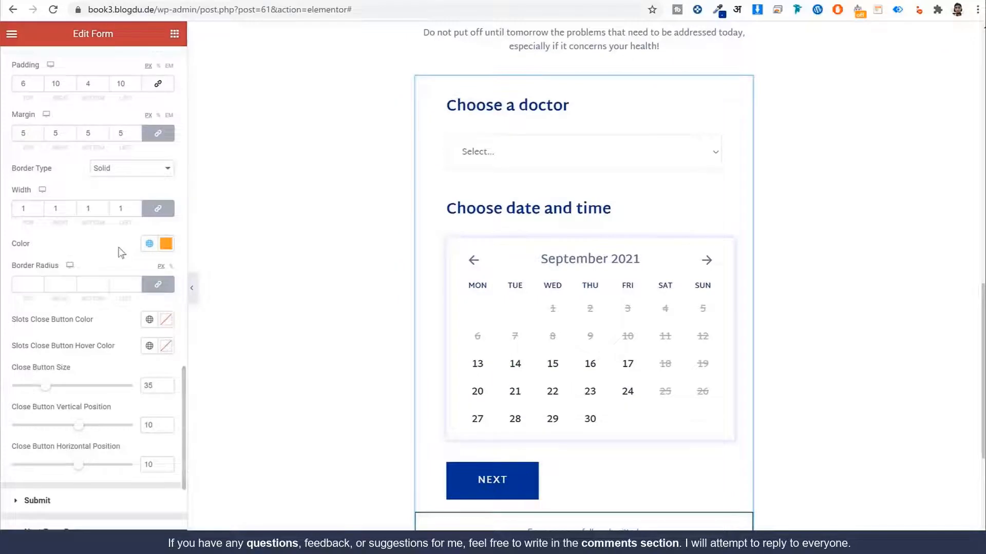
scroll(121, 252, "up", 5)
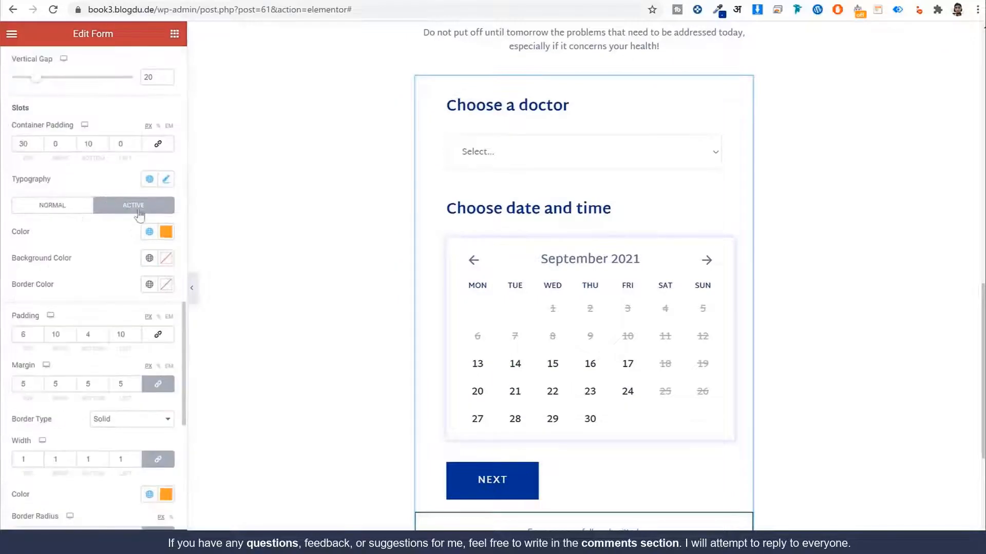
Step: Compare the normal and active time slot colour settings
left_click(52, 206)
left_click(143, 214)
left_click(54, 210)
left_click(137, 210)
scroll(153, 228, "down", 5)
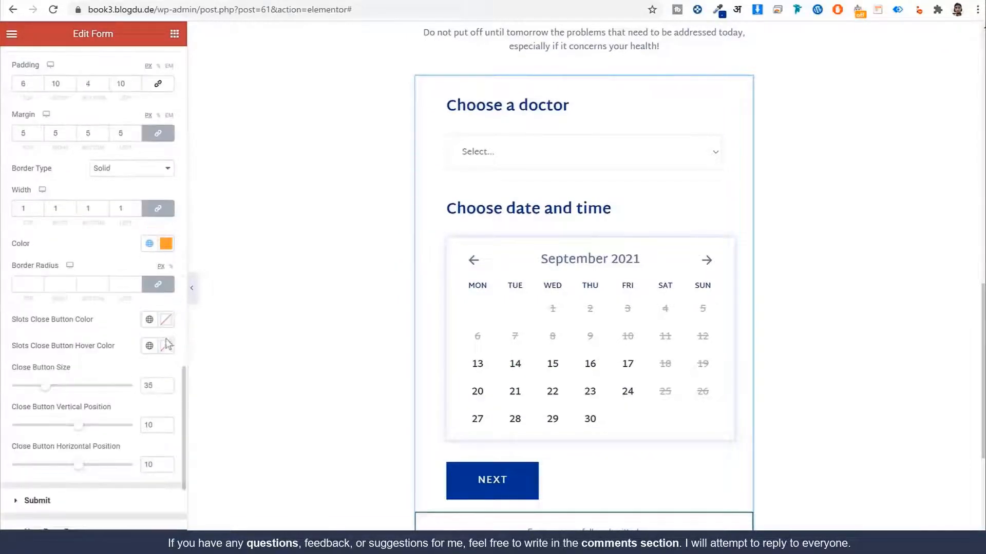
Step: Remove the orange border colour from the active time slot style
left_click(149, 243)
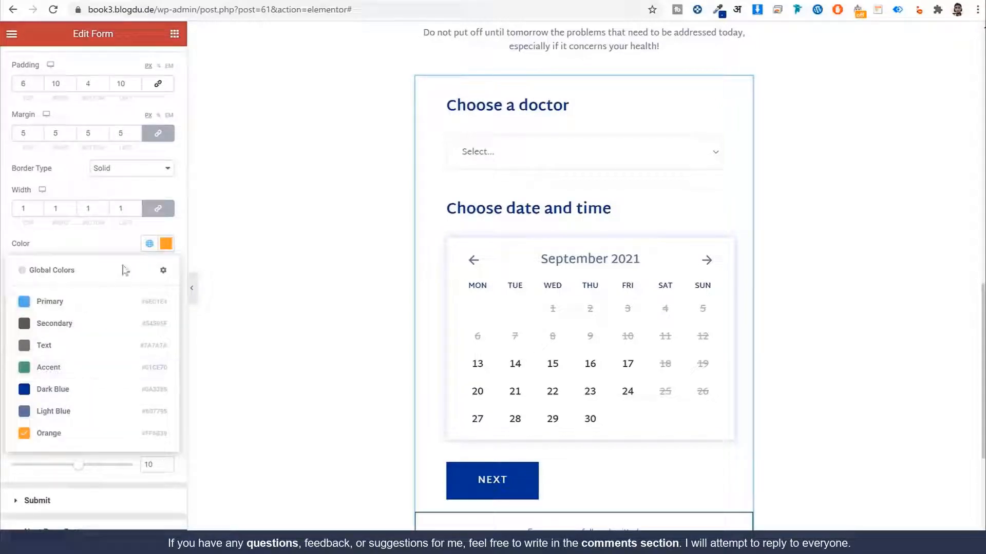
left_click(165, 243)
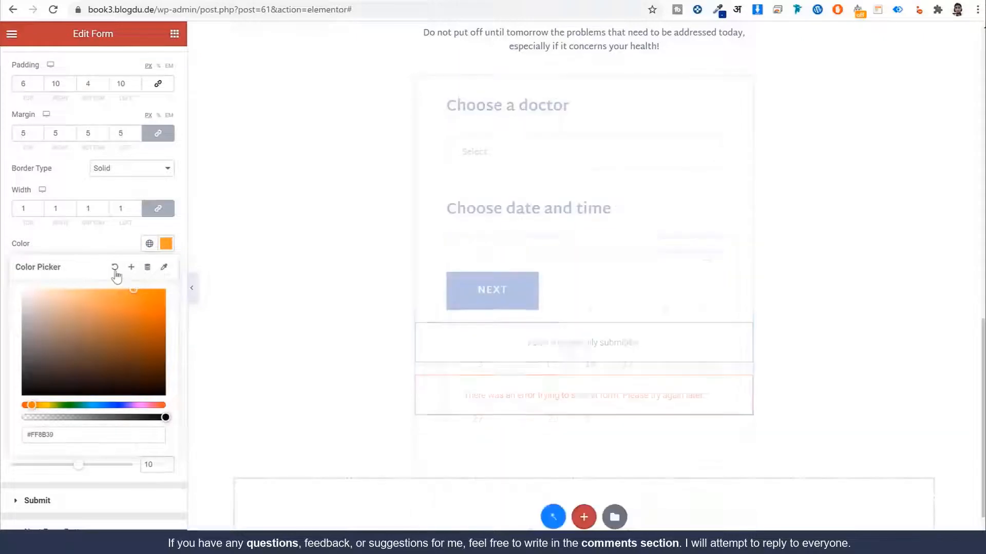
left_click(114, 267)
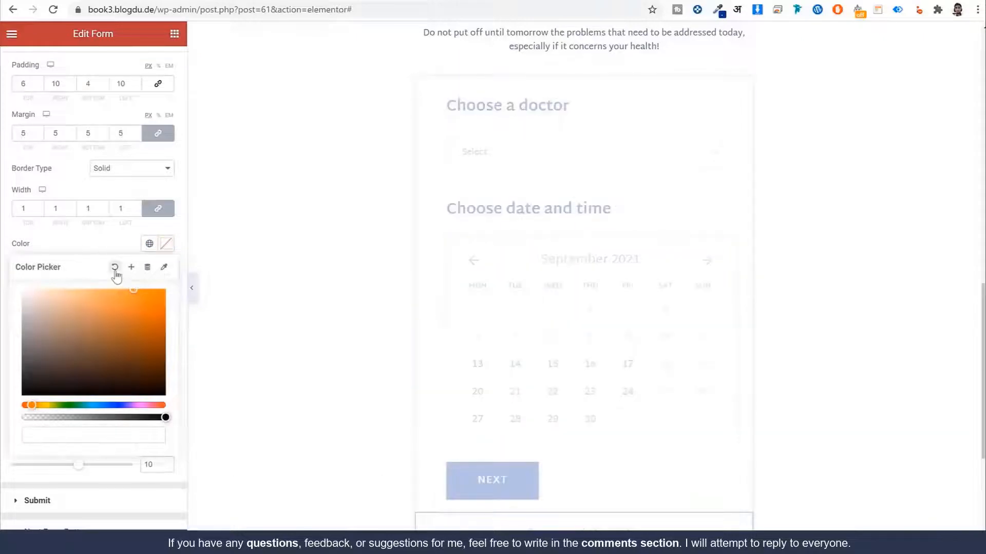
left_click(120, 472)
left_click_drag(8, 248, 31, 246)
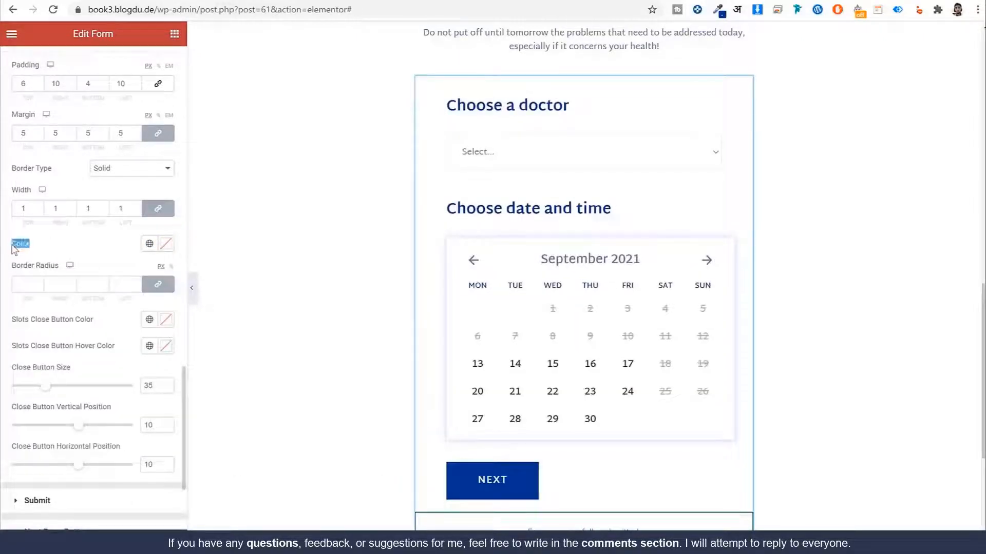
scroll(43, 257, "up", 2)
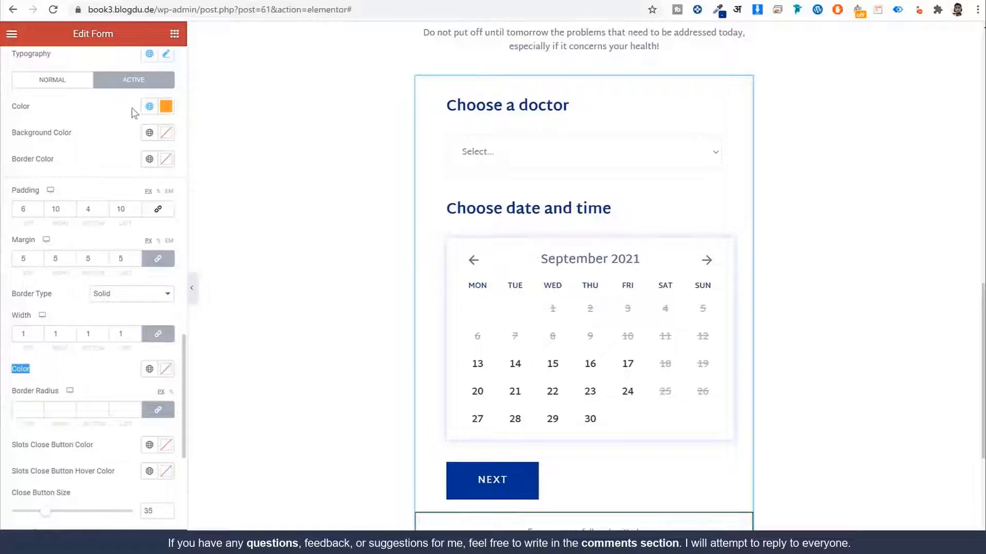
left_click(62, 80)
left_click(155, 82)
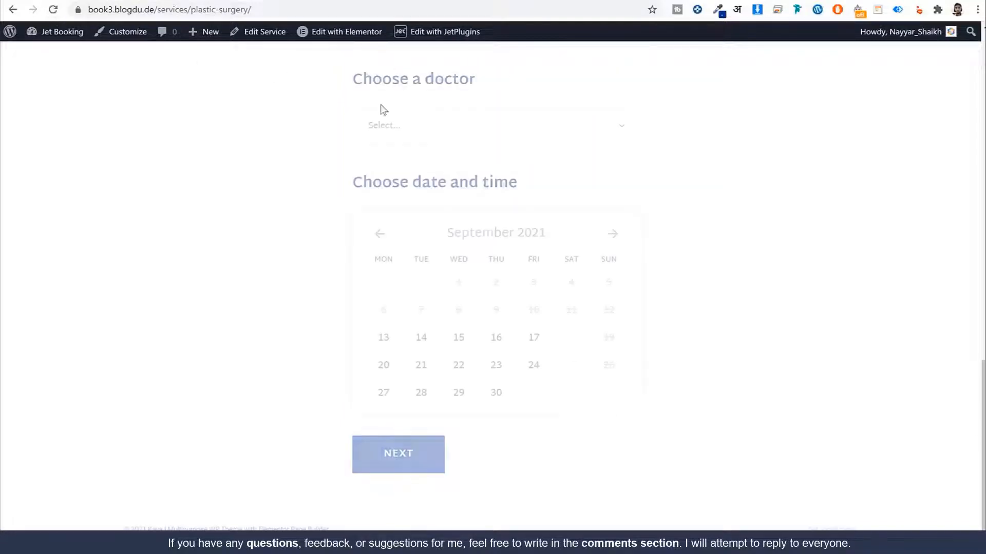
Step: Book a test appointment with a doctor on September 23 at 11:30-12:00, through to confirmation
left_click(436, 126)
left_click(438, 166)
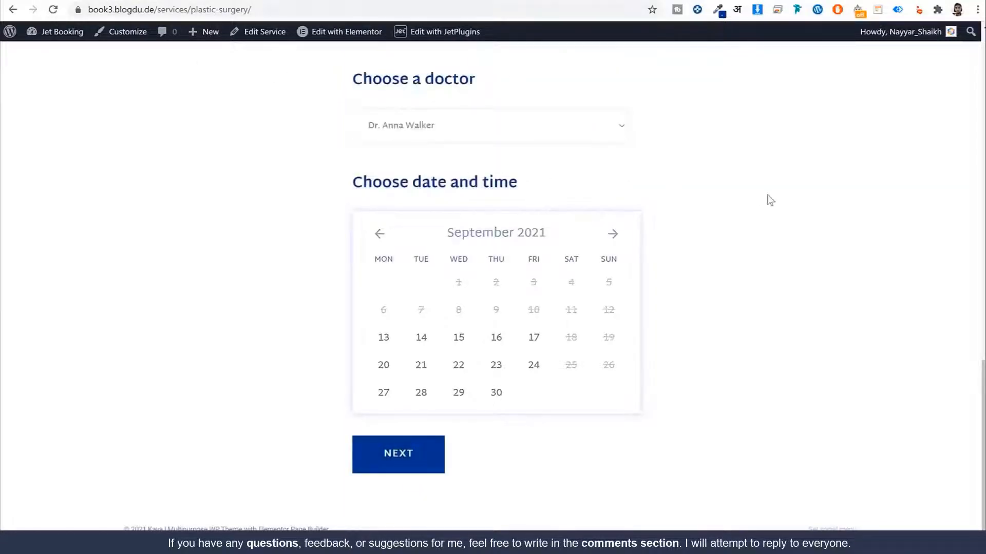
left_click(496, 366)
scroll(579, 308, "down", 3)
left_click(468, 257)
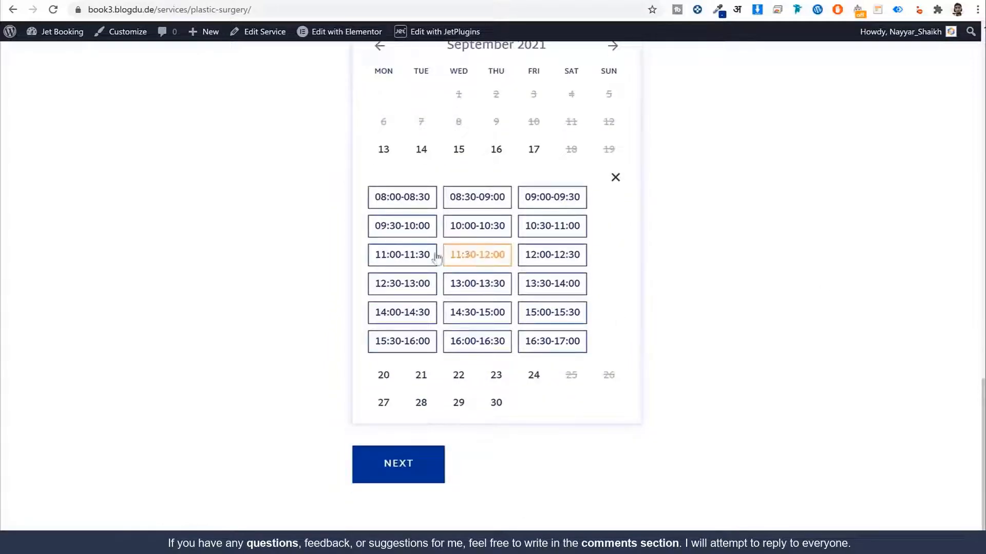
left_click(406, 464)
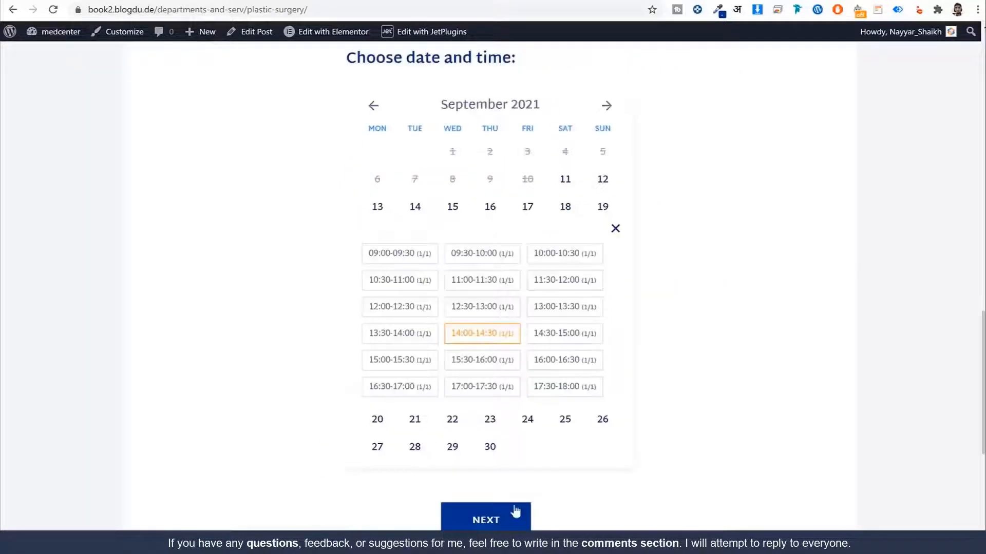
Step: Compare the Confirmation heading and PRICE:$ label against the reference site's form
left_click(513, 514)
scroll(505, 183, "up", 3)
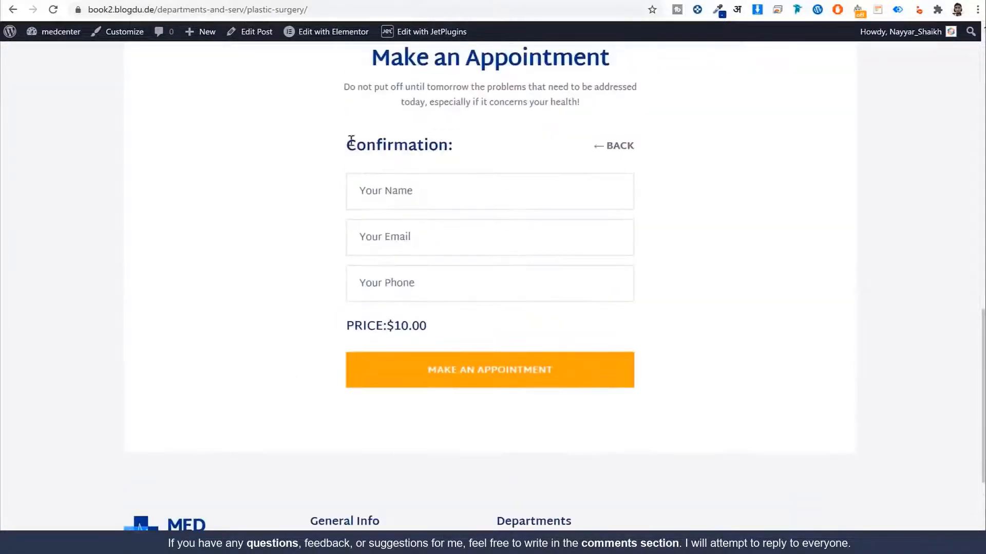
left_click_drag(351, 140, 473, 145)
left_click(424, 185)
left_click_drag(394, 327, 345, 326)
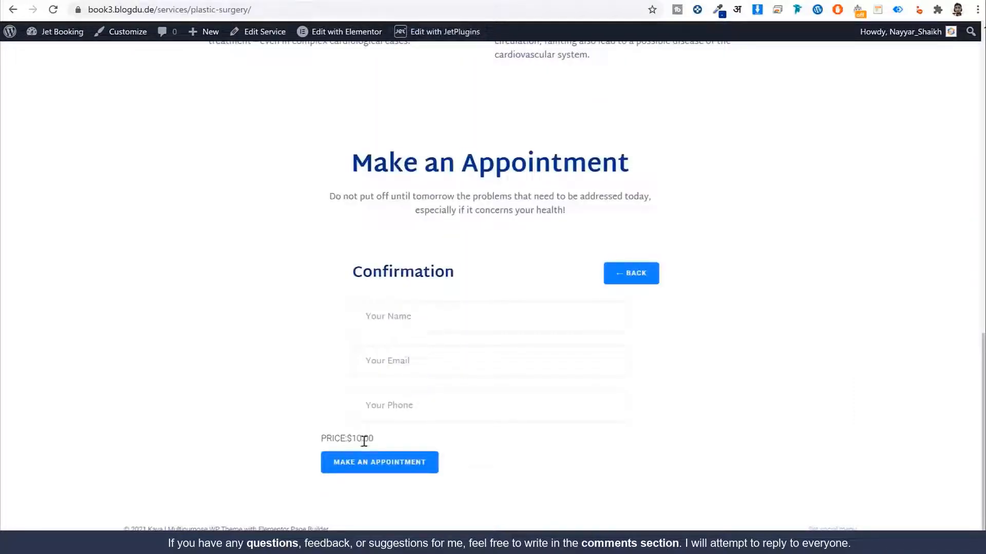
left_click_drag(352, 440, 332, 440)
left_click(329, 440)
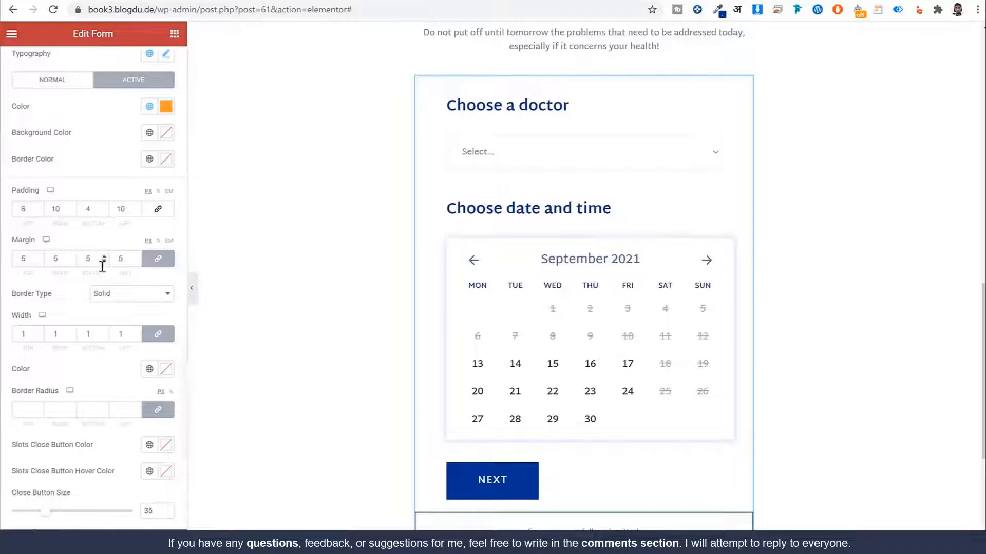
scroll(105, 257, "up", 3)
scroll(82, 216, "up", 5)
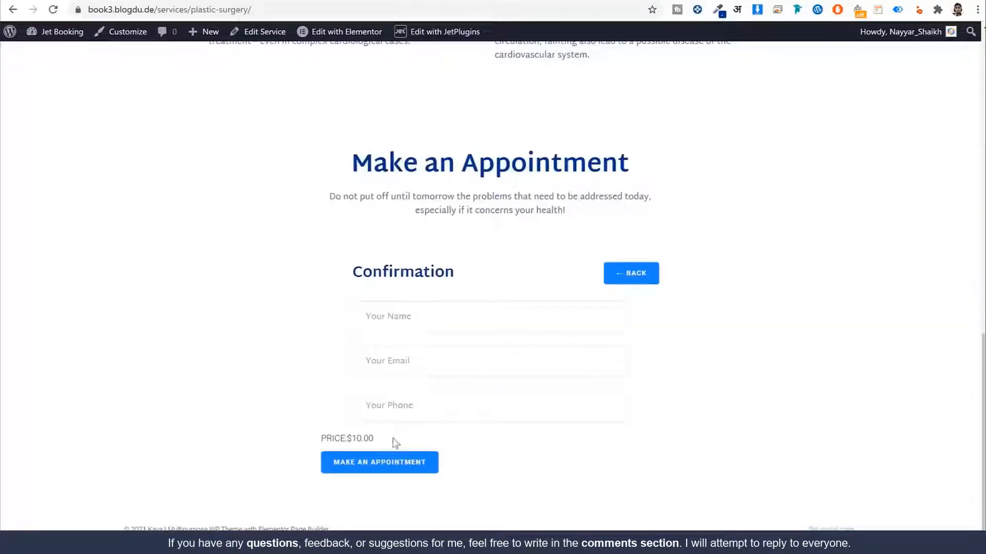
left_click_drag(353, 438, 380, 452)
left_click(321, 439)
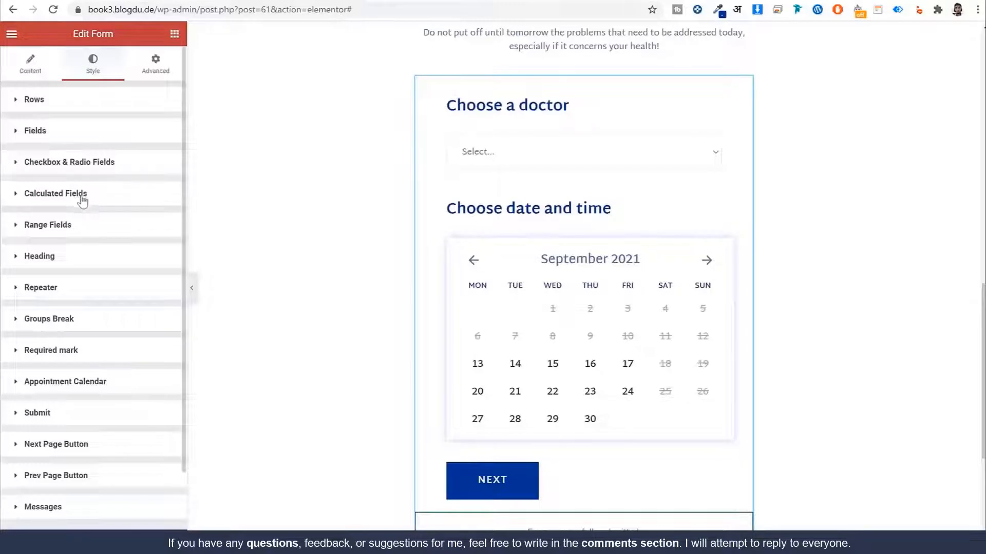
Step: Set calculated field typography to Martel Sans, size 20, weight 600, line-height 20
left_click(82, 198)
scroll(82, 202, "down", 3)
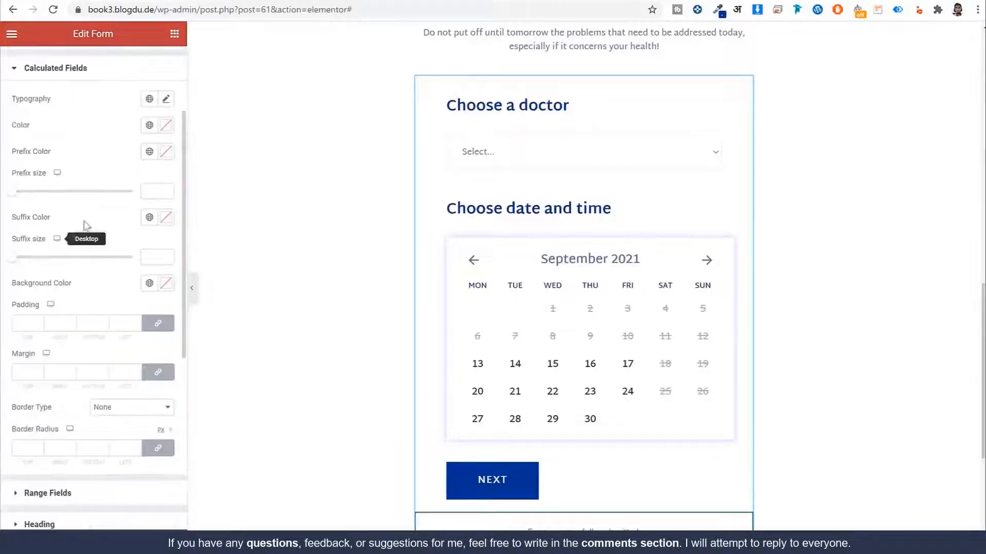
left_click(149, 99)
left_click(97, 223)
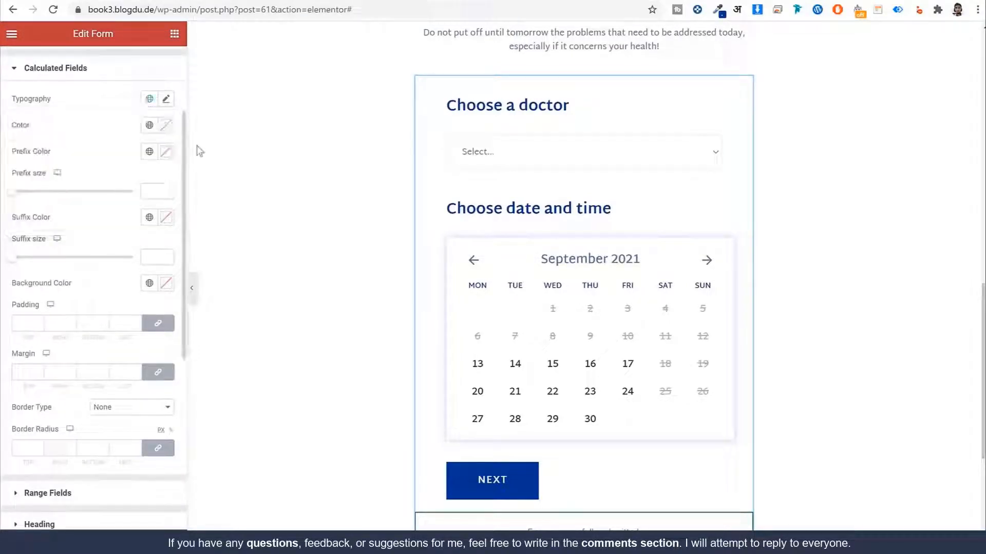
left_click(165, 99)
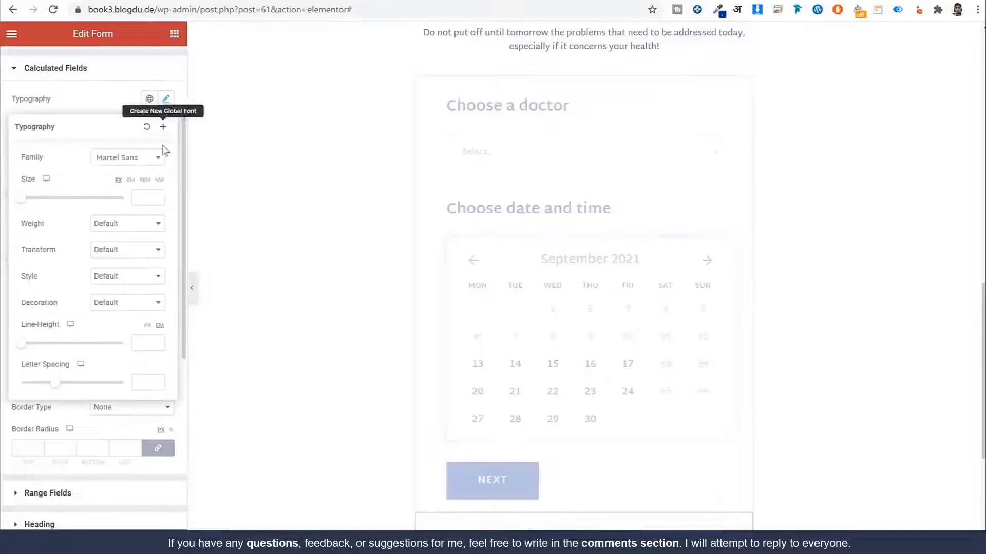
left_click(149, 194)
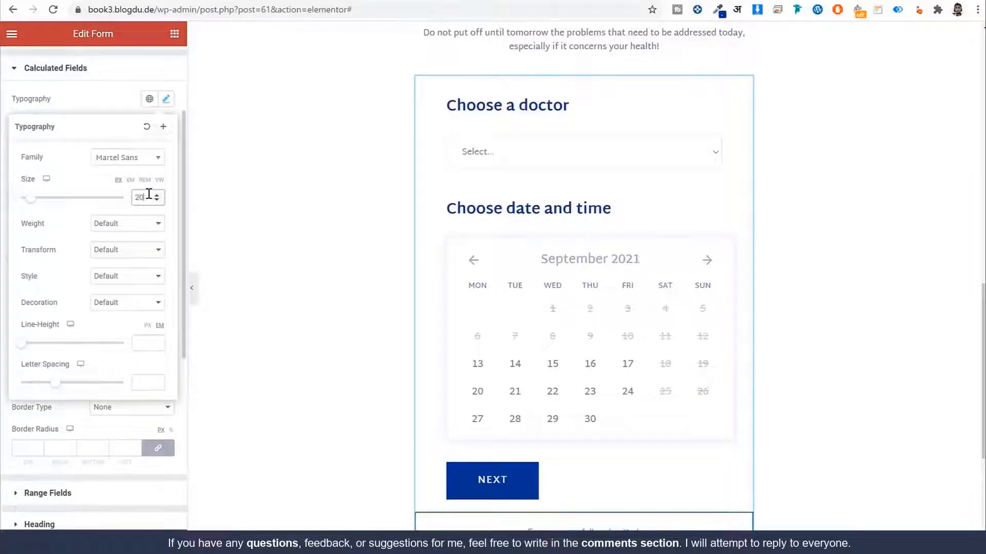
left_click(129, 224)
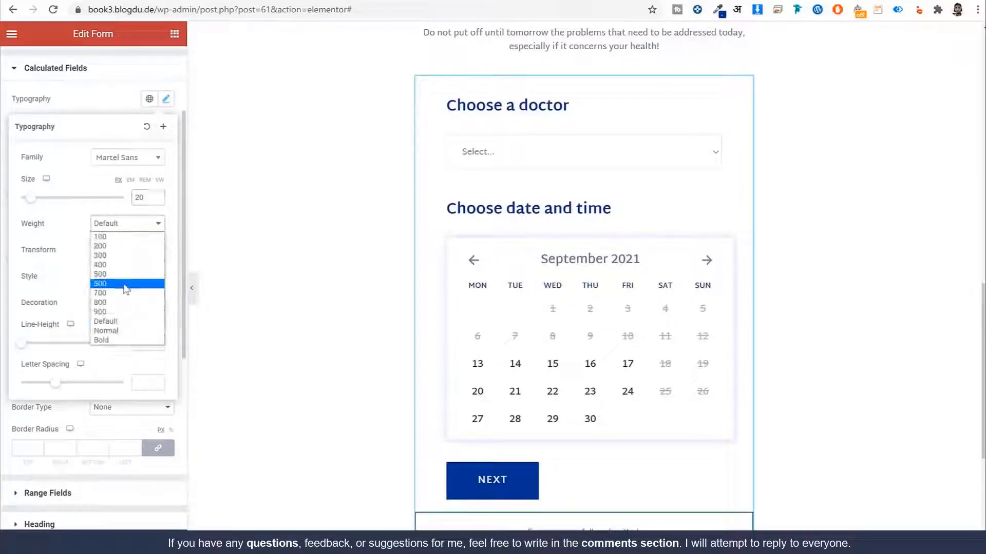
left_click(127, 286)
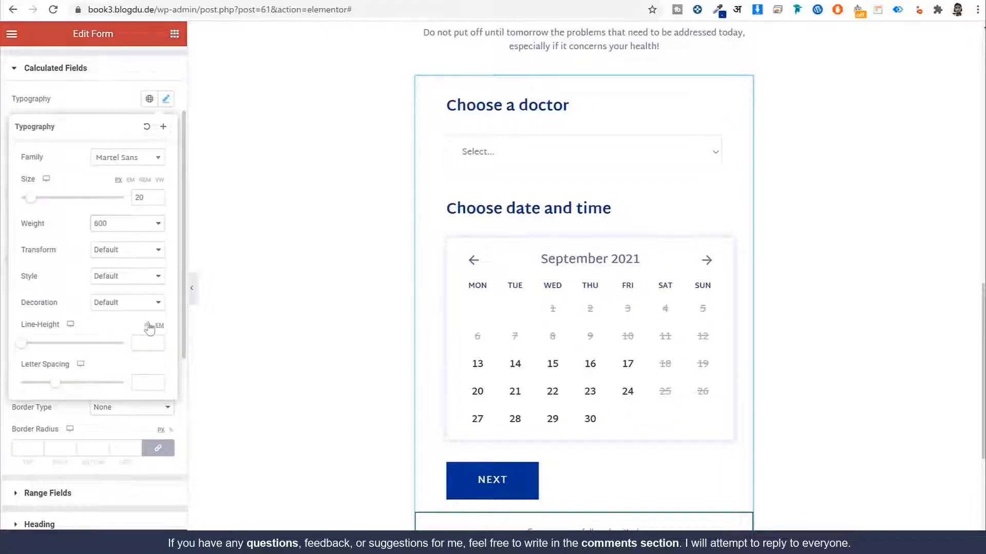
left_click(147, 342)
type("2")
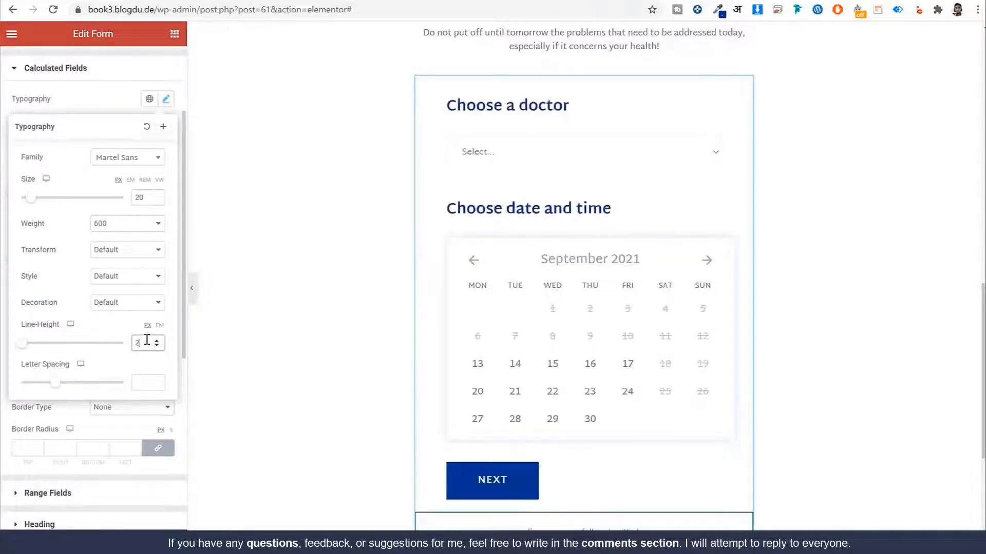
type("0")
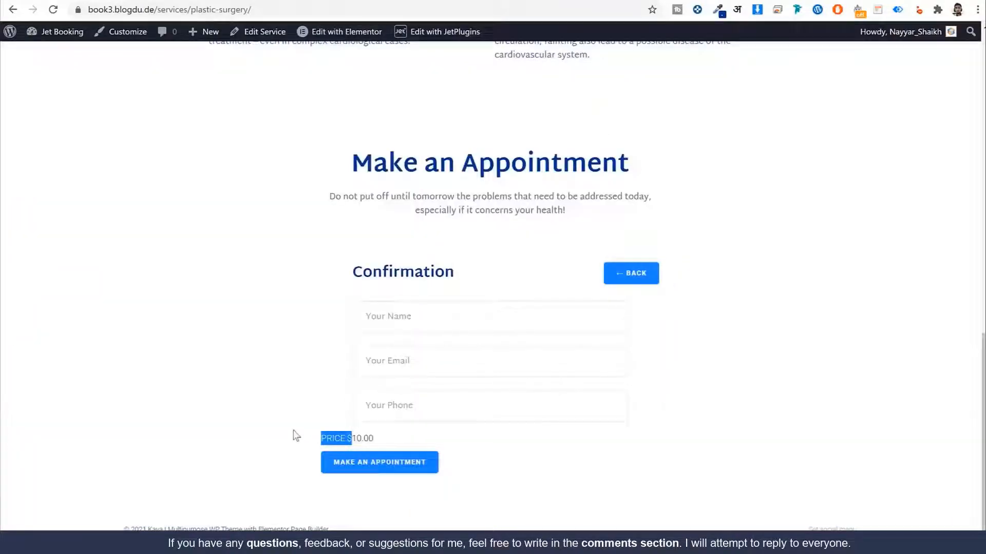
left_click(295, 435)
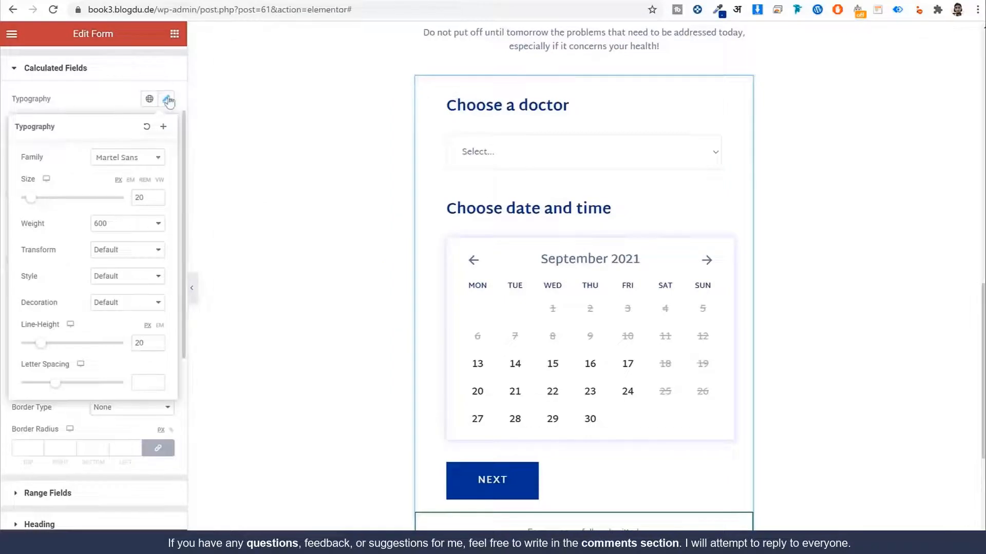
left_click(168, 100)
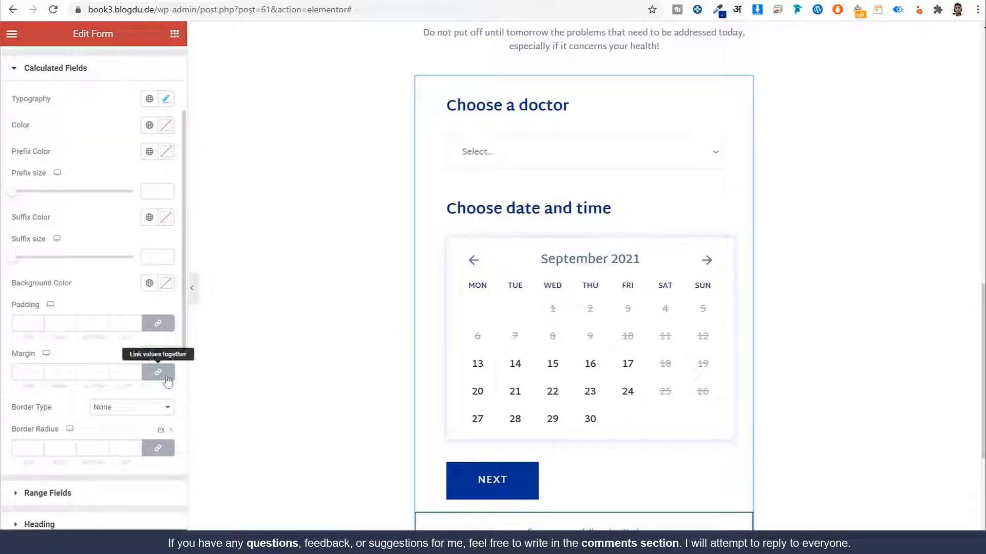
Step: Give the calculated price unlinked margins of 20/0/20/50, checking spacing on the front end
left_click(158, 372)
double_click(117, 371)
type("5")
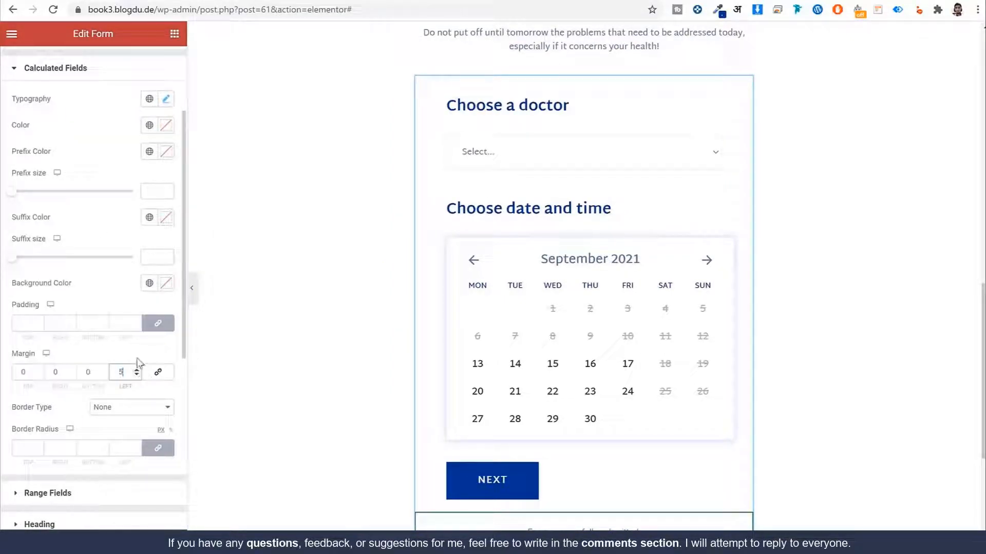
type("0")
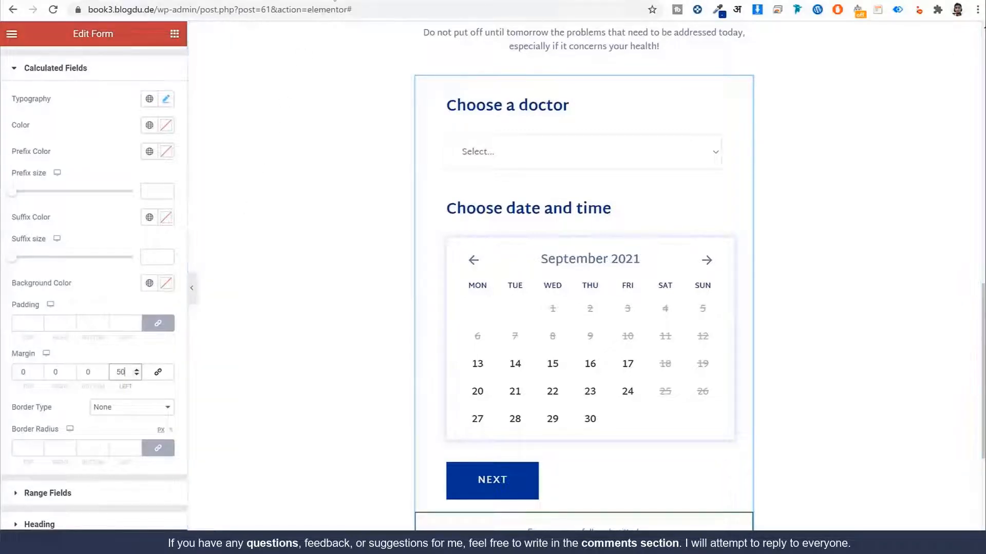
left_click(333, 1)
left_click_drag(352, 437, 320, 438)
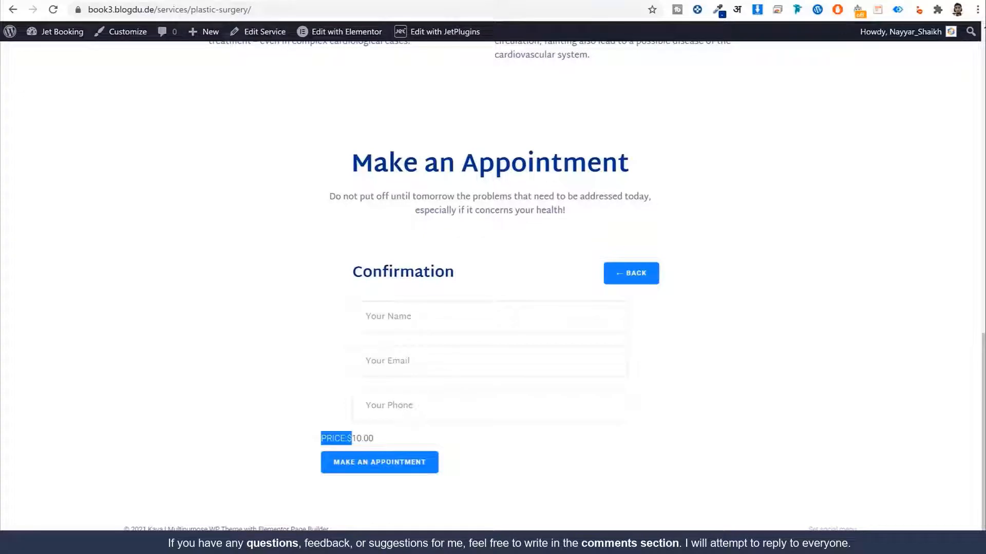
left_click(215, 1)
left_click(13, 374)
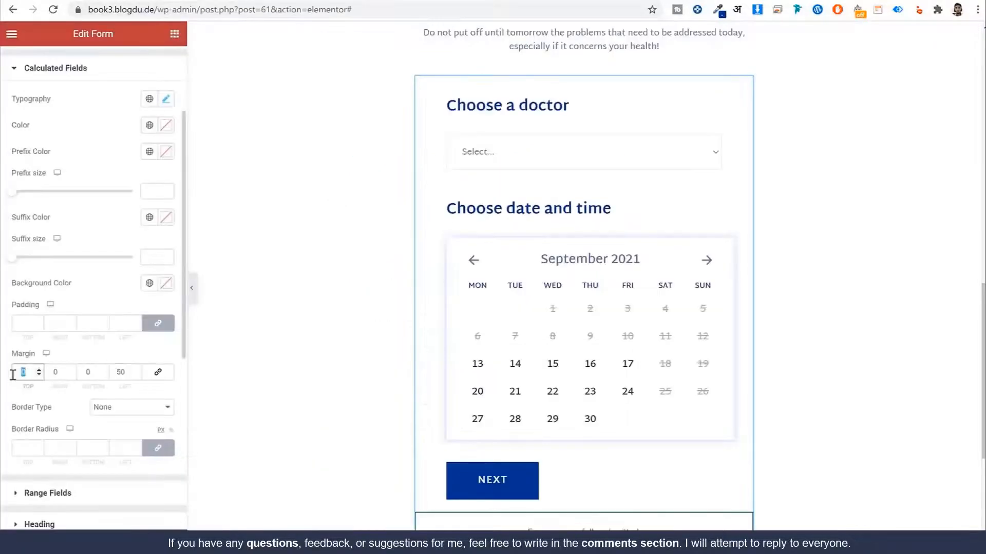
type("20")
key("Tab")
key("Tab")
type("20")
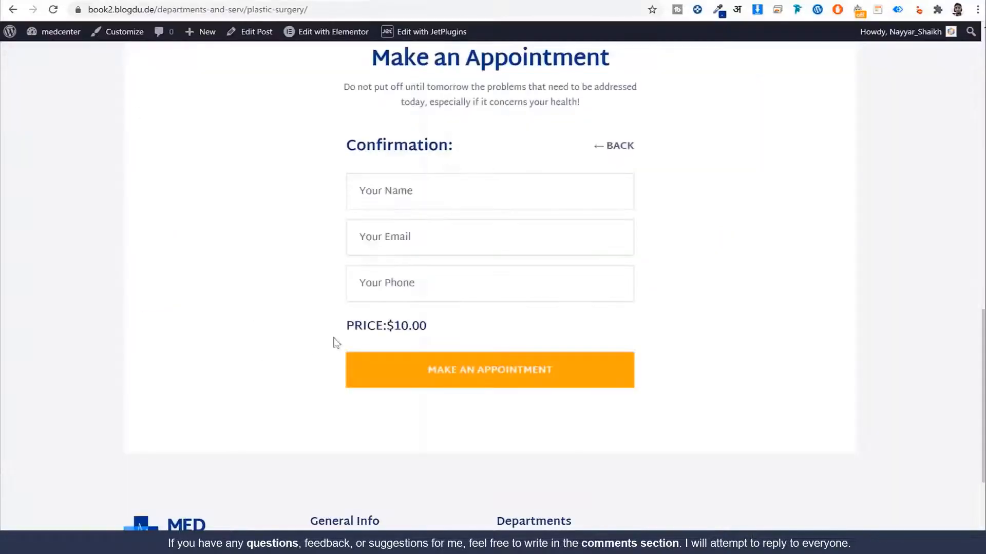
left_click_drag(343, 326, 426, 291)
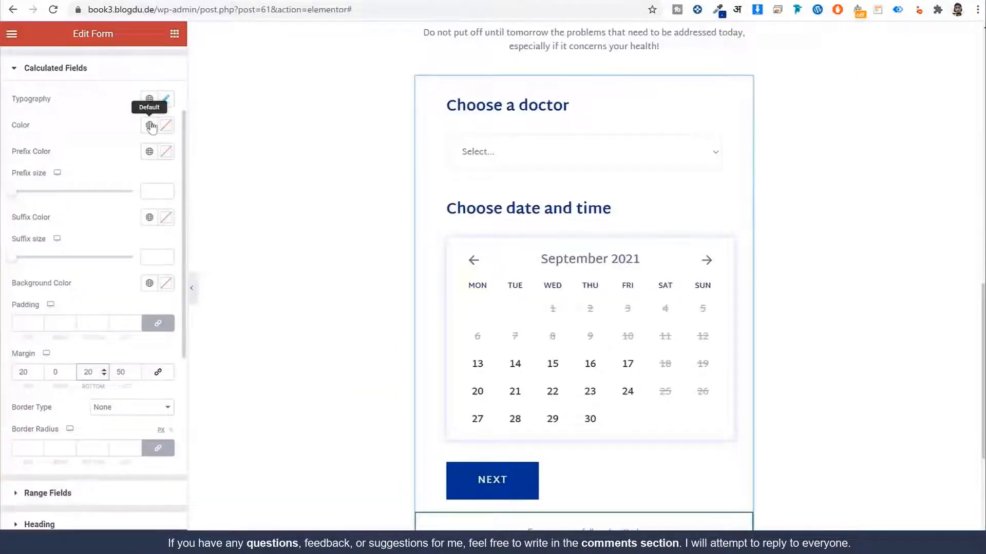
Step: Make the calculated price text the global Dark Blue colour
left_click(149, 125)
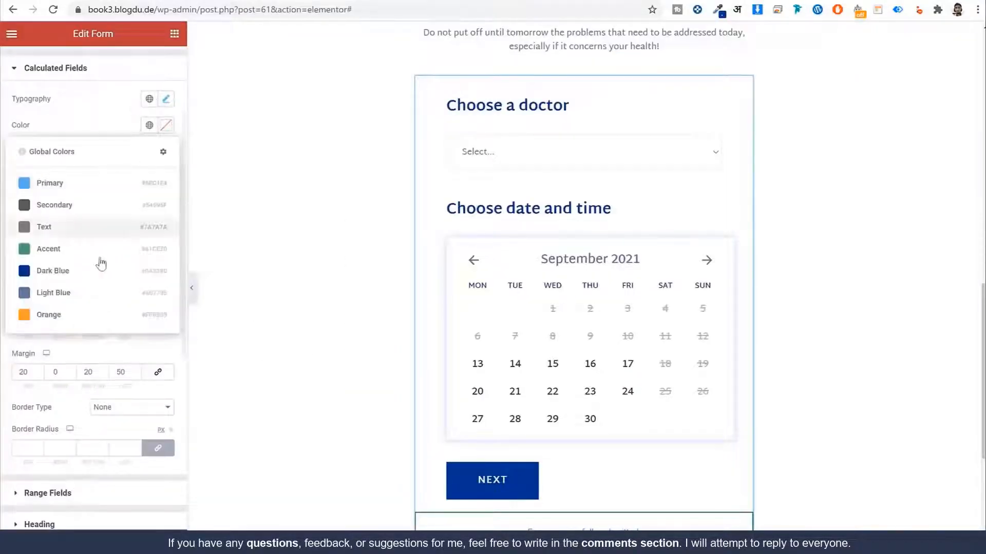
left_click(95, 271)
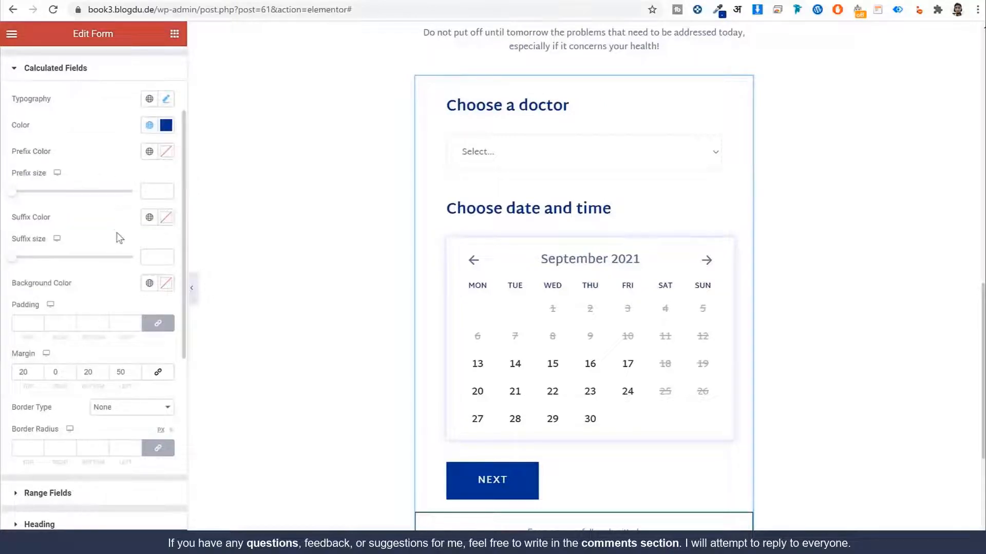
scroll(119, 238, "up", 3)
left_click(90, 195)
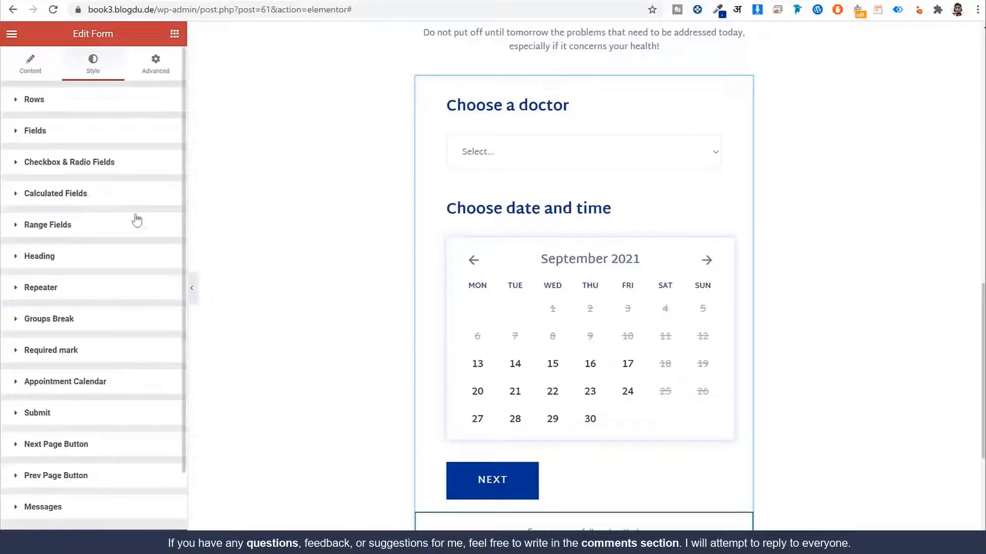
Step: Give the submit button Martel Sans at size 18 with a Dark Blue background
scroll(398, 229, "down", 1)
scroll(110, 310, "down", 1)
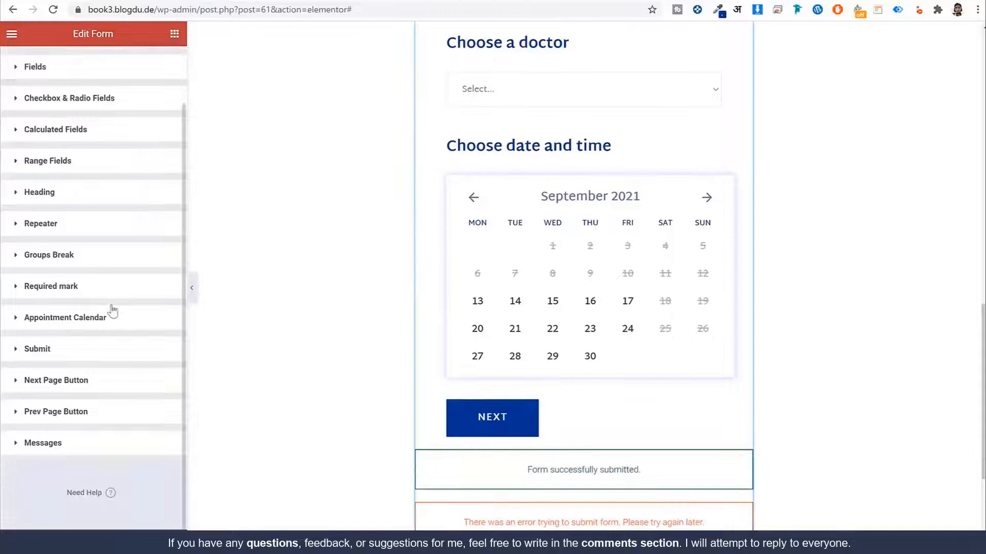
left_click(68, 360)
scroll(132, 272, "down", 6)
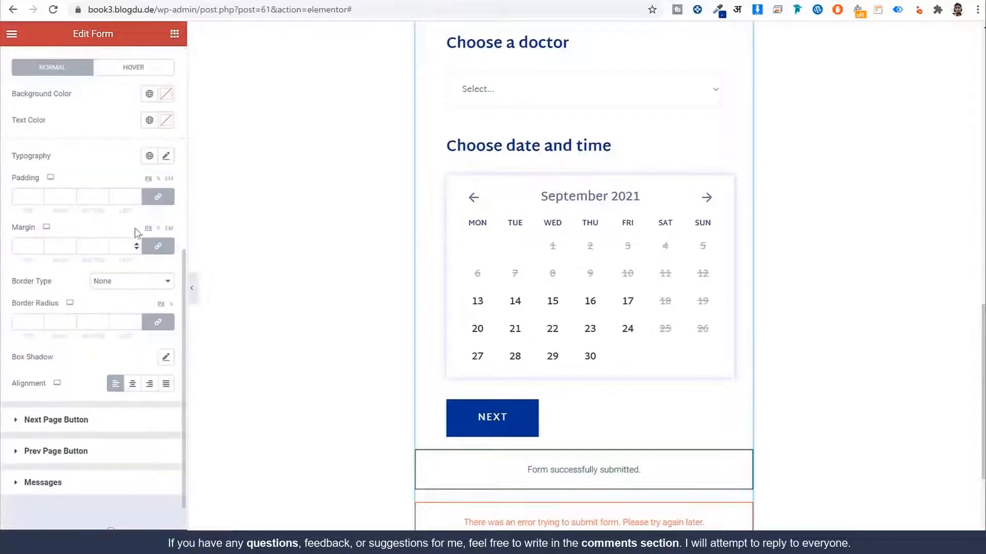
left_click(149, 94)
left_click(87, 239)
left_click(150, 156)
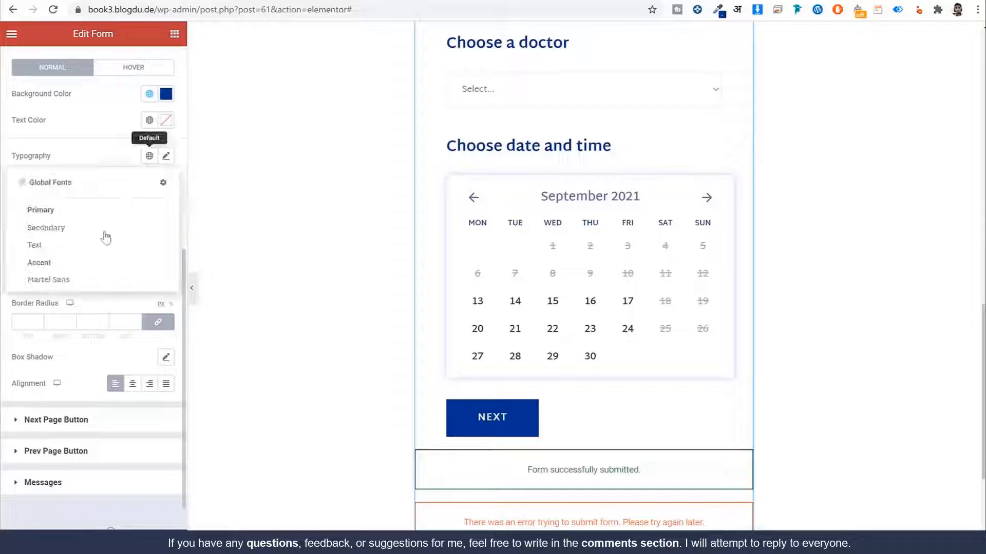
left_click(76, 283)
left_click(165, 156)
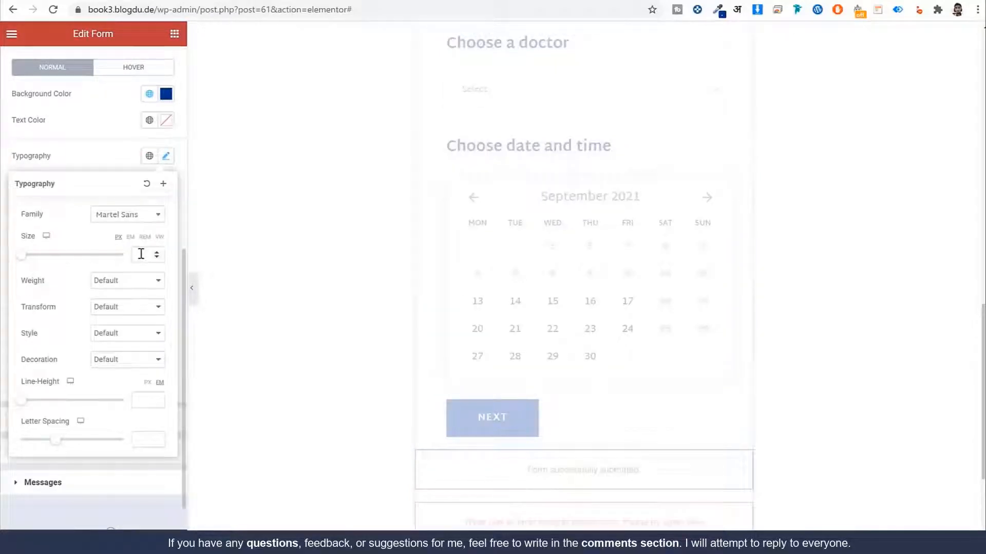
left_click(141, 254)
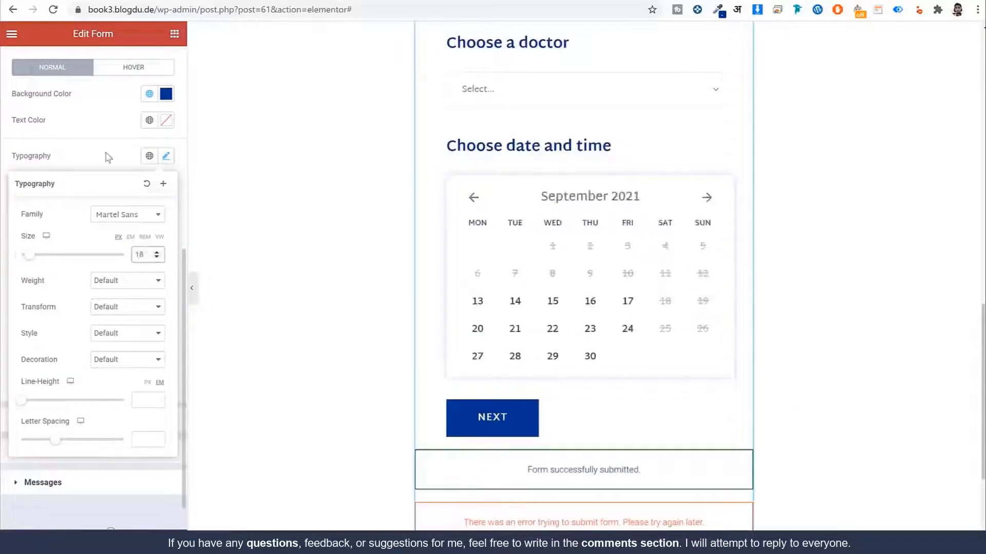
left_click(108, 157)
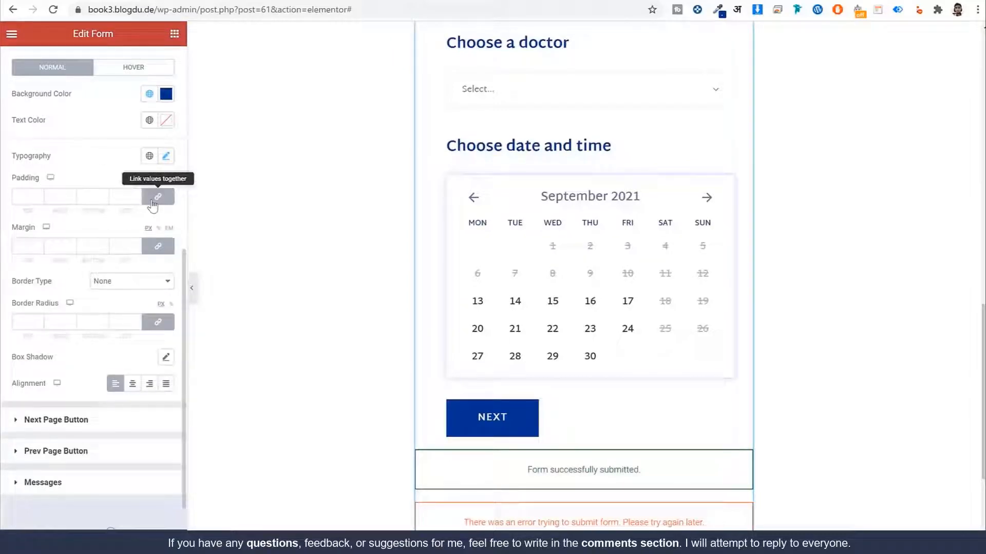
Step: Set the submit button padding to 18/50/18/50 and its left margin to 50
left_click_drag(20, 200, 33, 201)
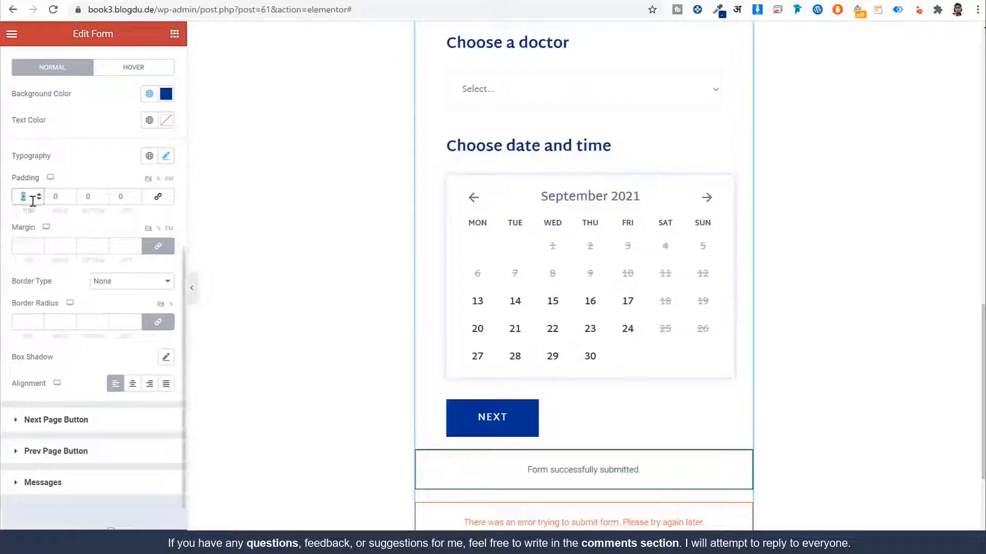
type("18")
key("Tab")
key("Tab")
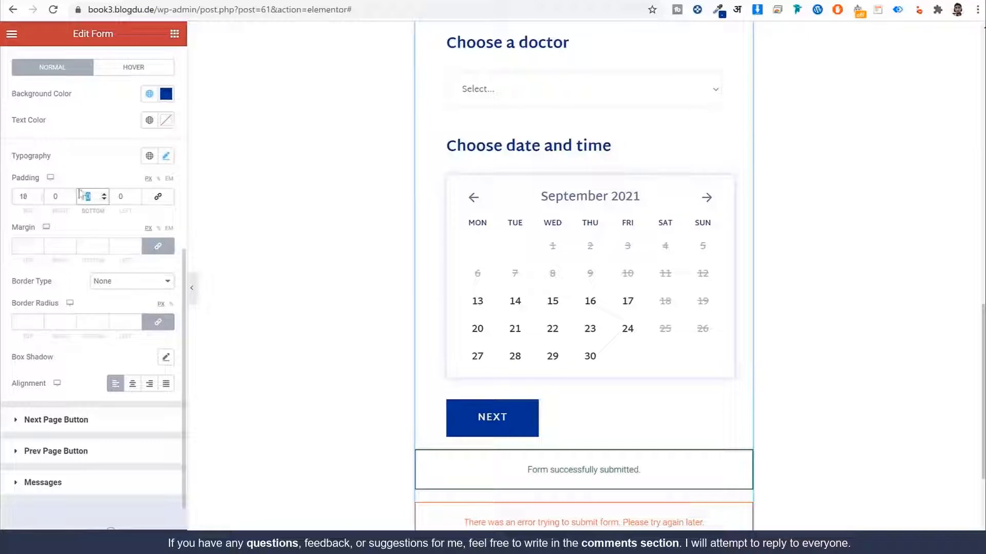
key("shift+Tab")
type("50")
key("Tab")
type("18")
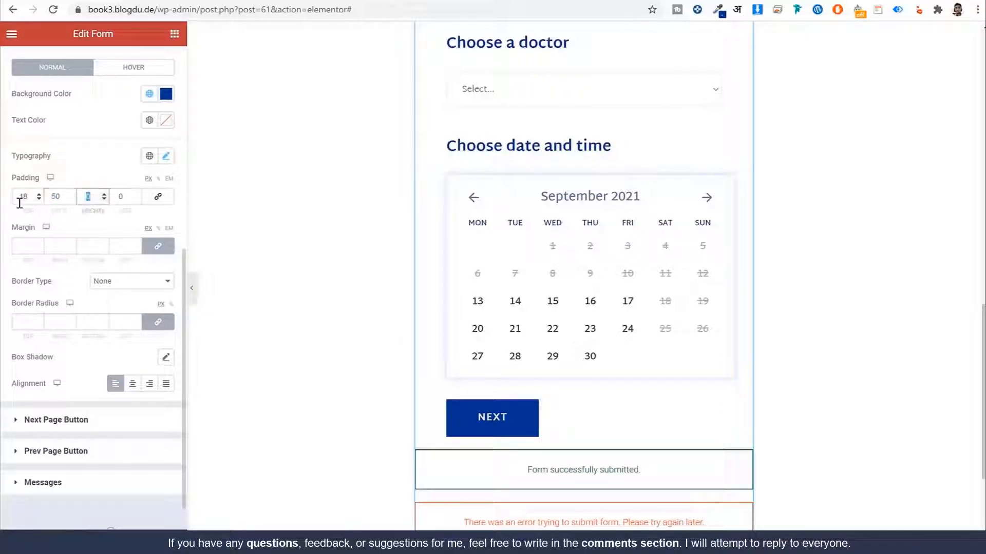
key("Tab")
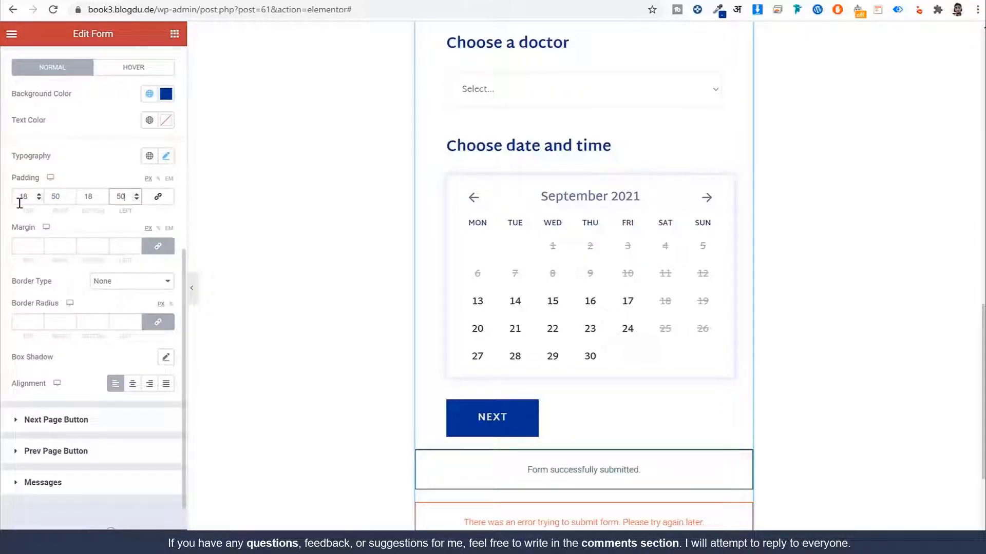
type("50")
left_click(152, 249)
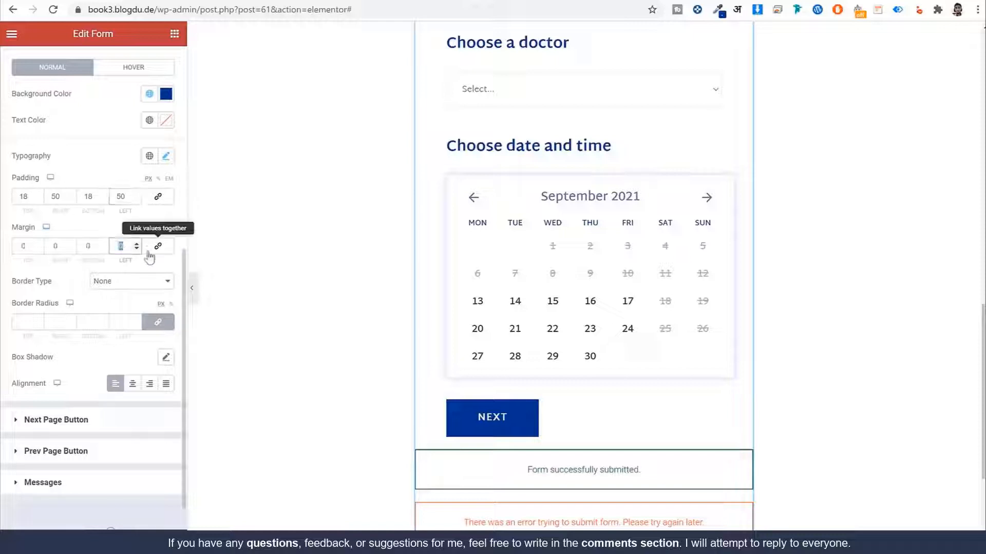
type("50")
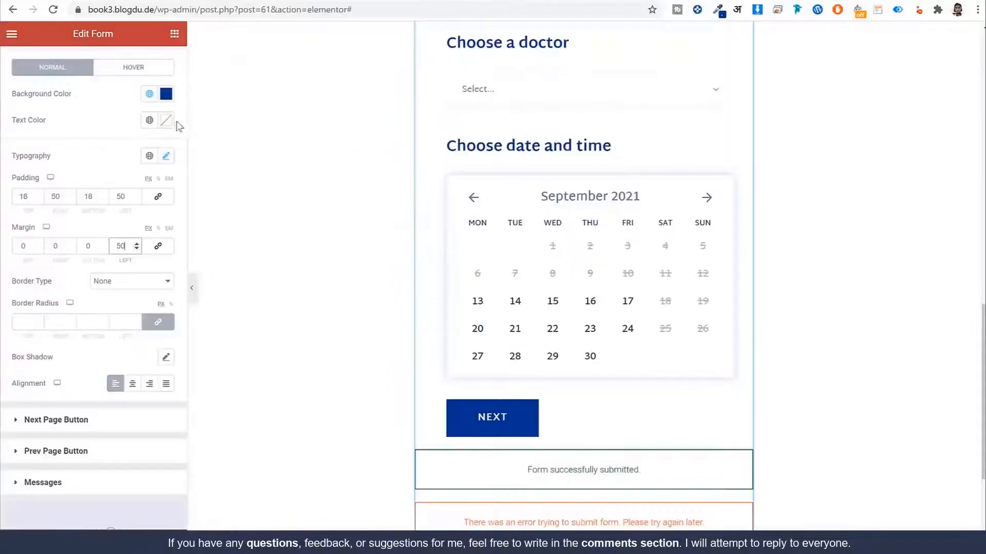
Step: Change the button background to global Orange with a Dark Blue hover background
scroll(127, 161, "up", 3)
left_click(149, 219)
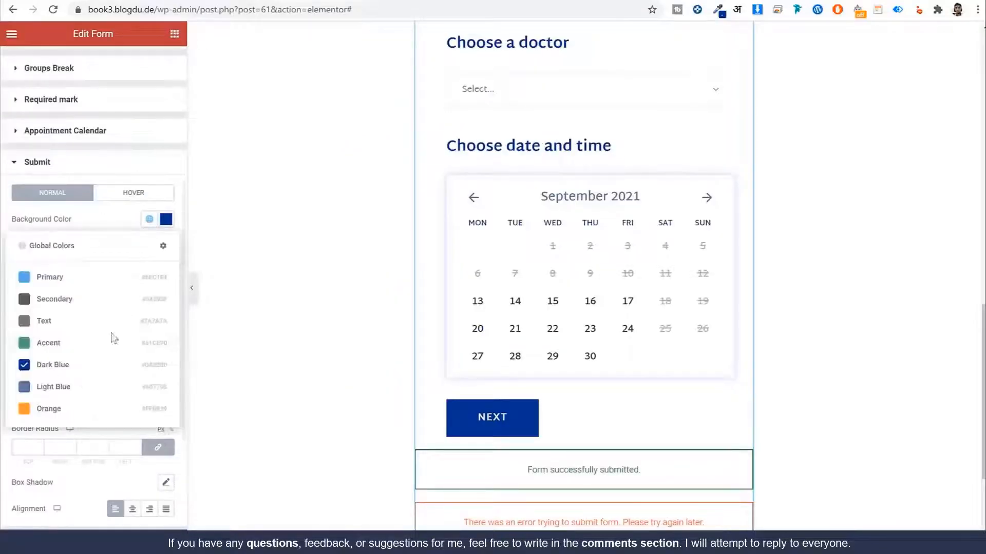
left_click(82, 408)
left_click(133, 193)
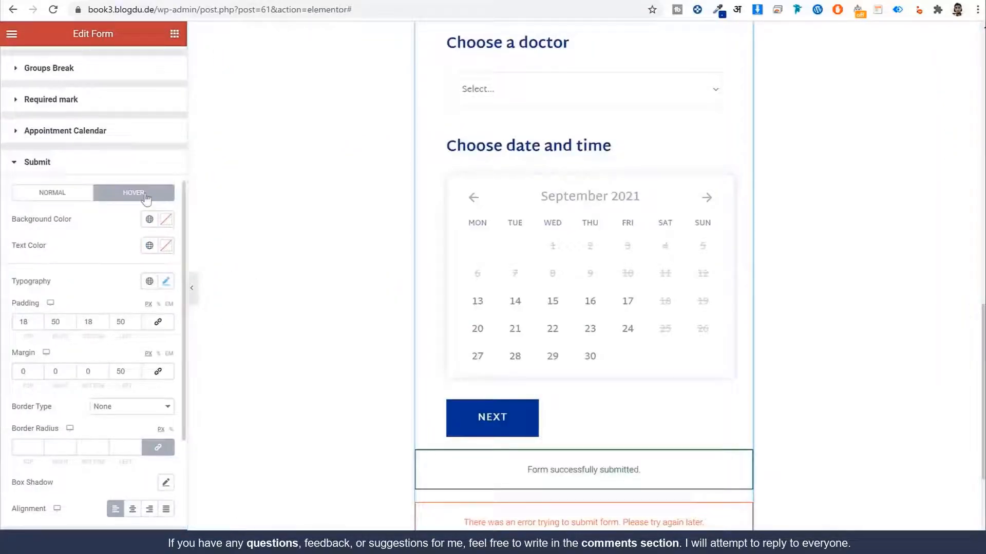
left_click(149, 219)
left_click(88, 367)
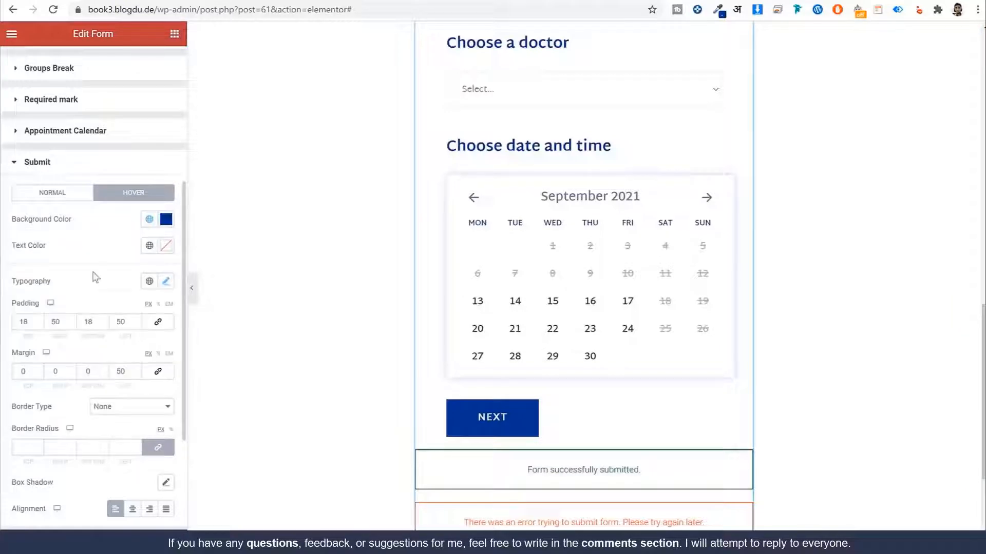
left_click(57, 198)
scroll(126, 291, "down", 3)
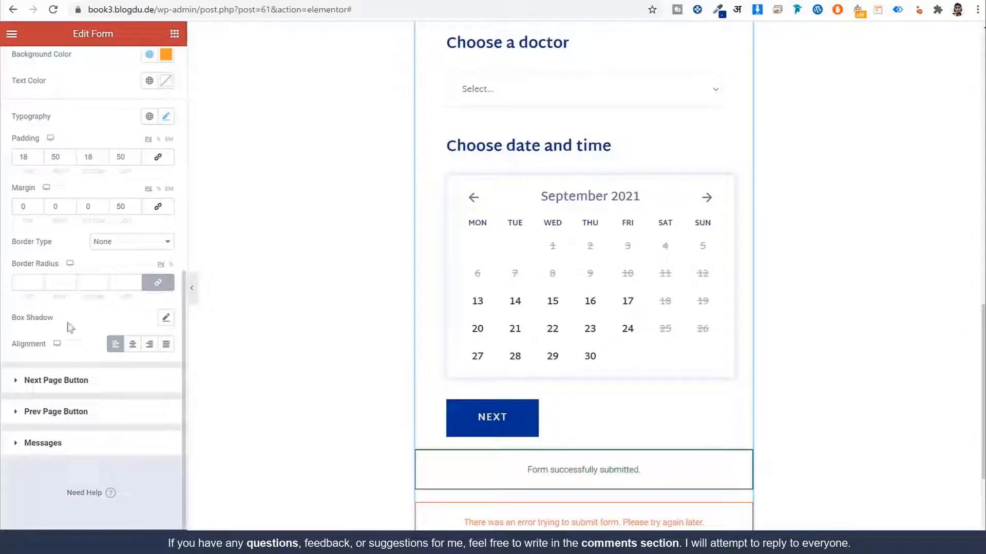
scroll(25, 278, "up", 2)
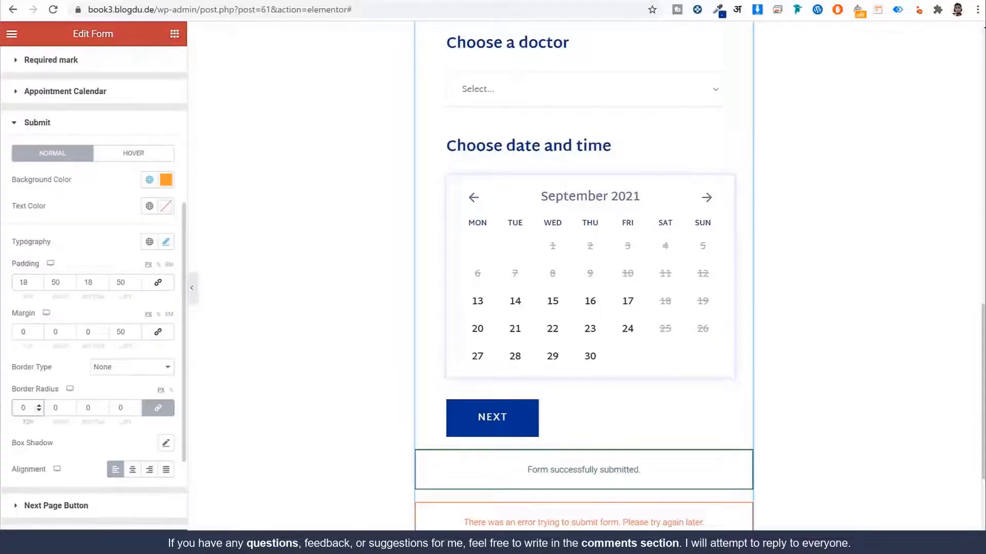
Step: Reload the live plastic-surgery service page to see the style changes
left_click(377, 1)
left_click(379, 15)
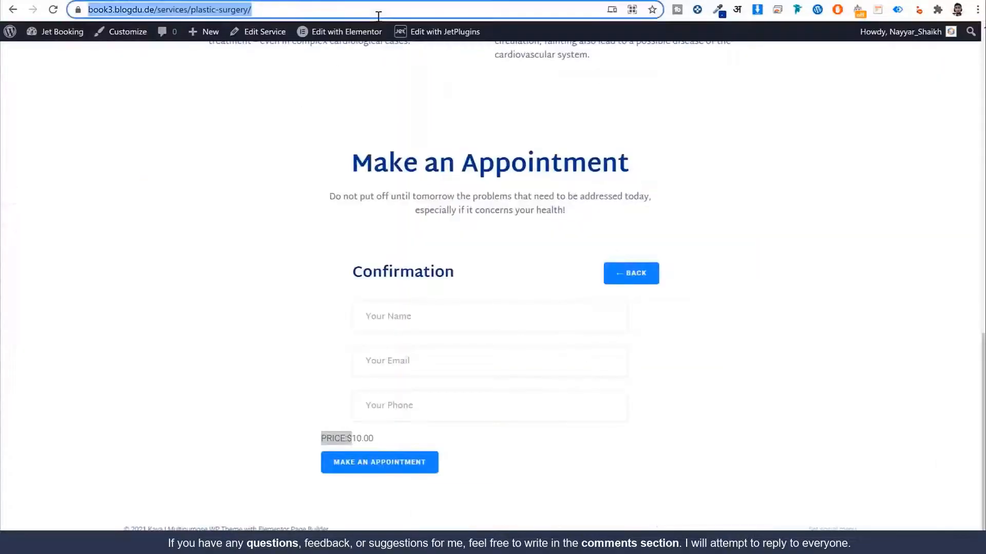
key("Return")
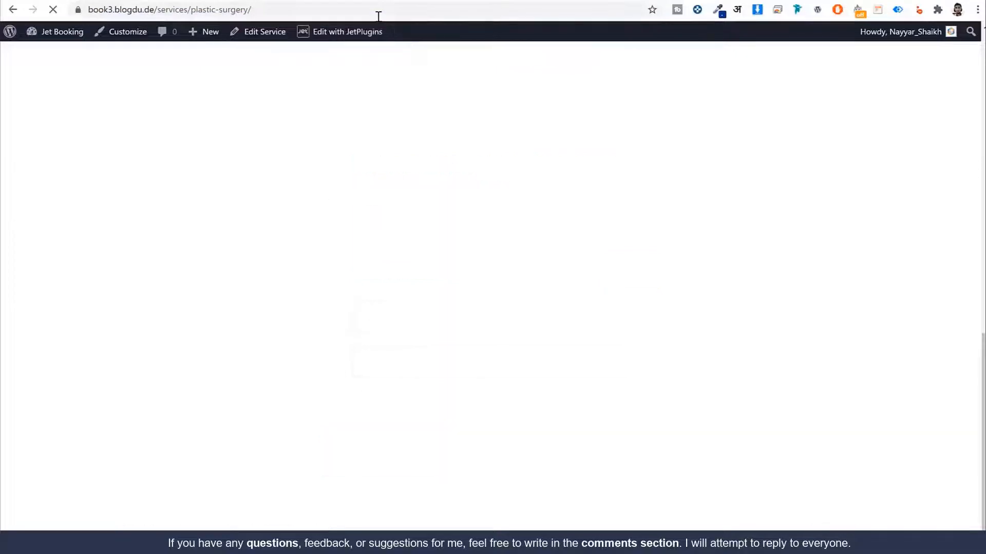
scroll(724, 279, "down", 3)
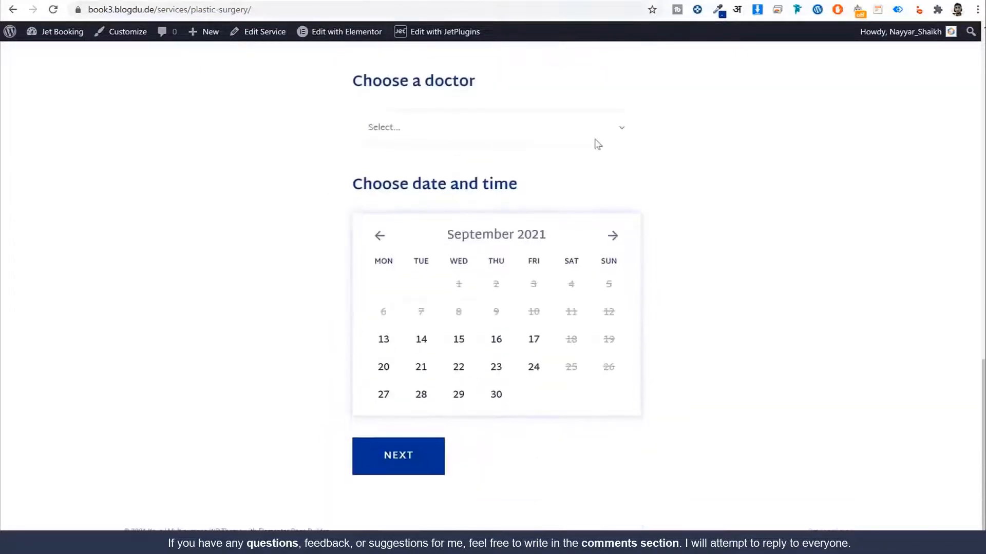
Step: Book a doctor's 11:30-12:00 slot to the confirmation step, then return to Elementor
left_click(516, 136)
left_click(487, 169)
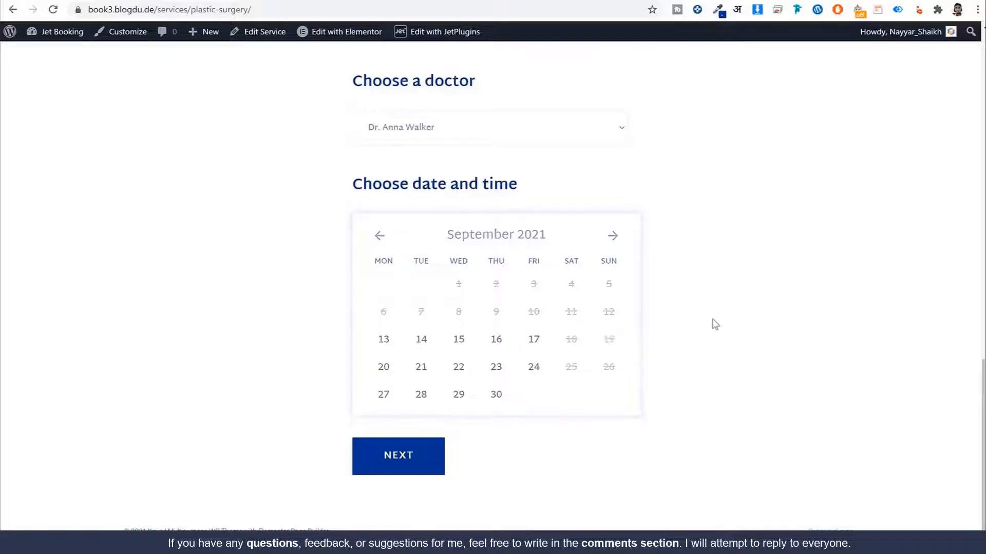
scroll(715, 324, "down", 2)
left_click(473, 318)
scroll(541, 413, "down", 1)
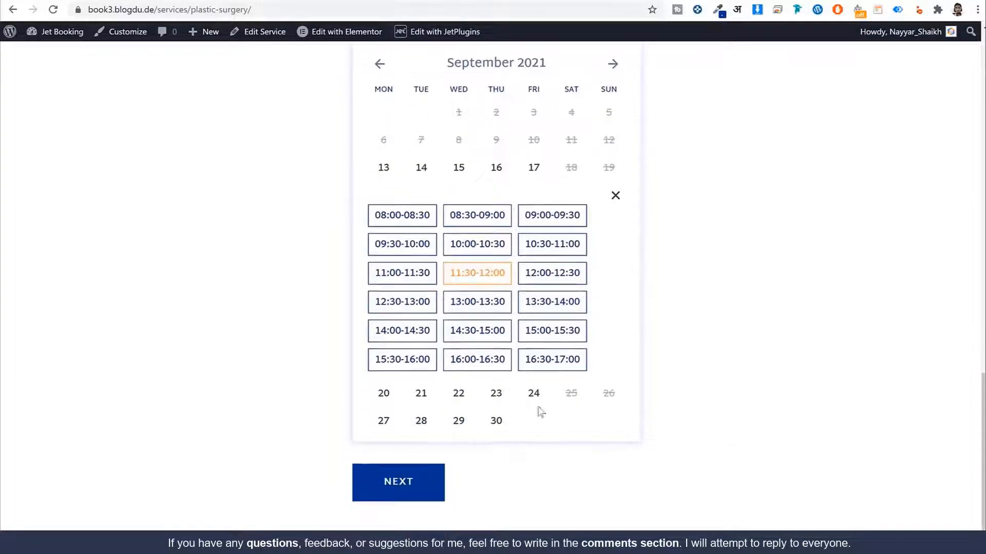
left_click(403, 468)
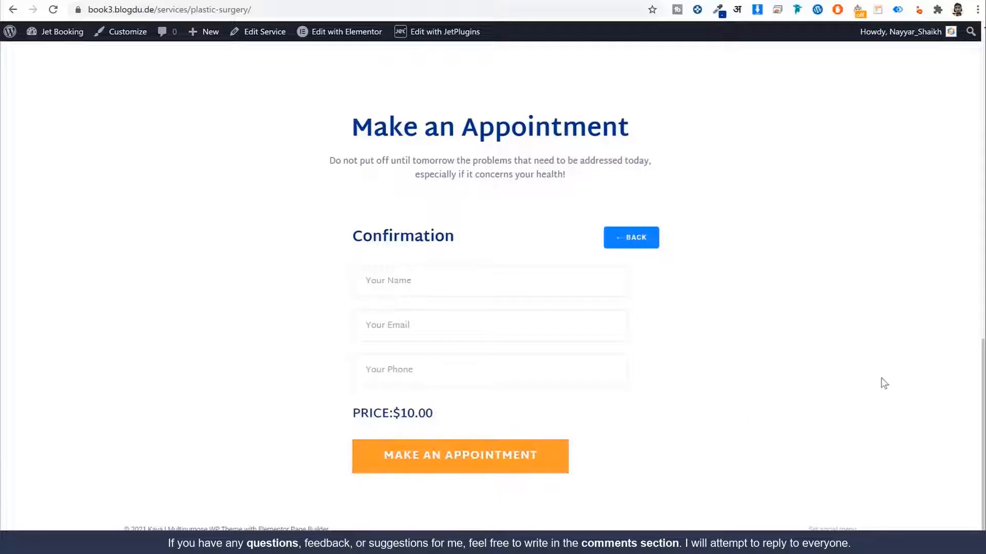
left_click(346, 31)
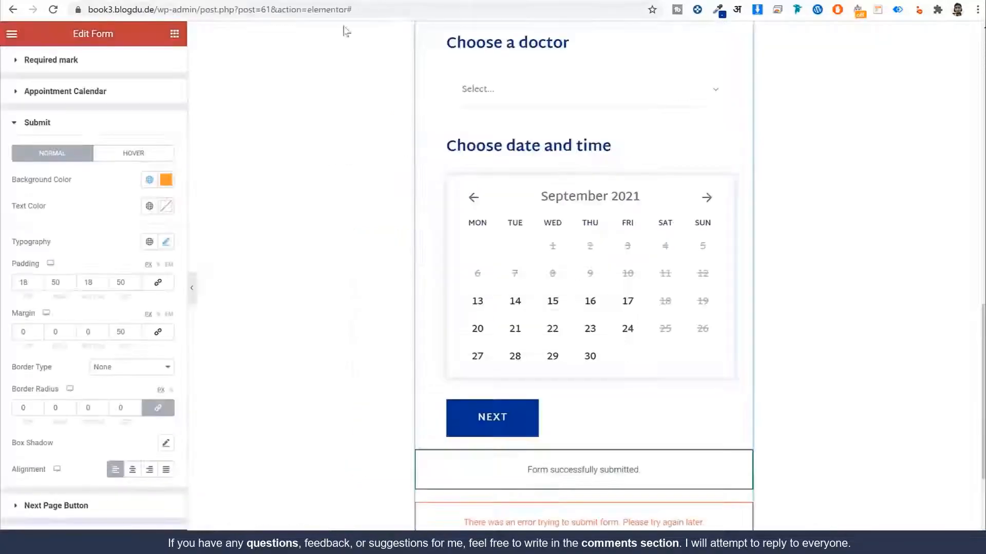
Step: Select the outer Make an Appointment section containing the form
scroll(678, 225, "up", 5)
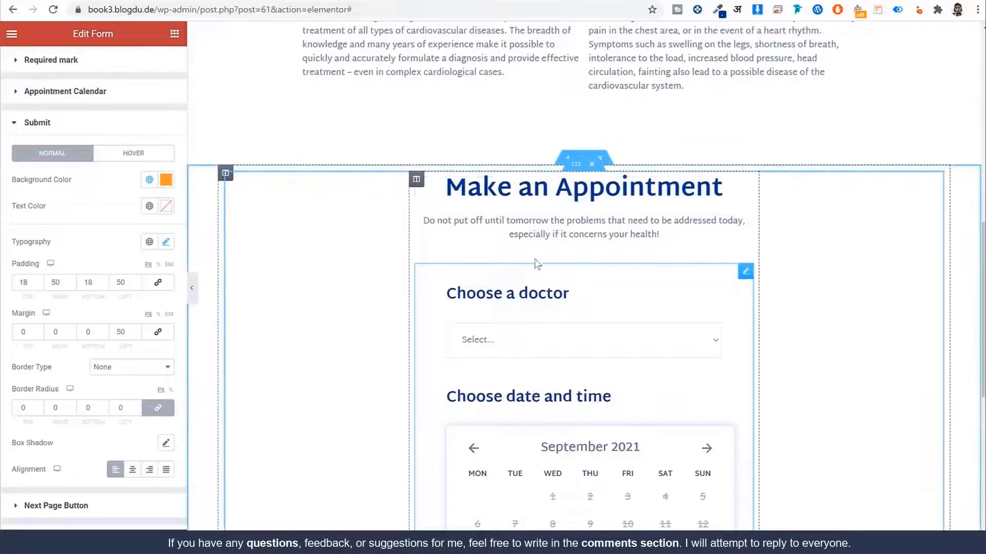
left_click(576, 165)
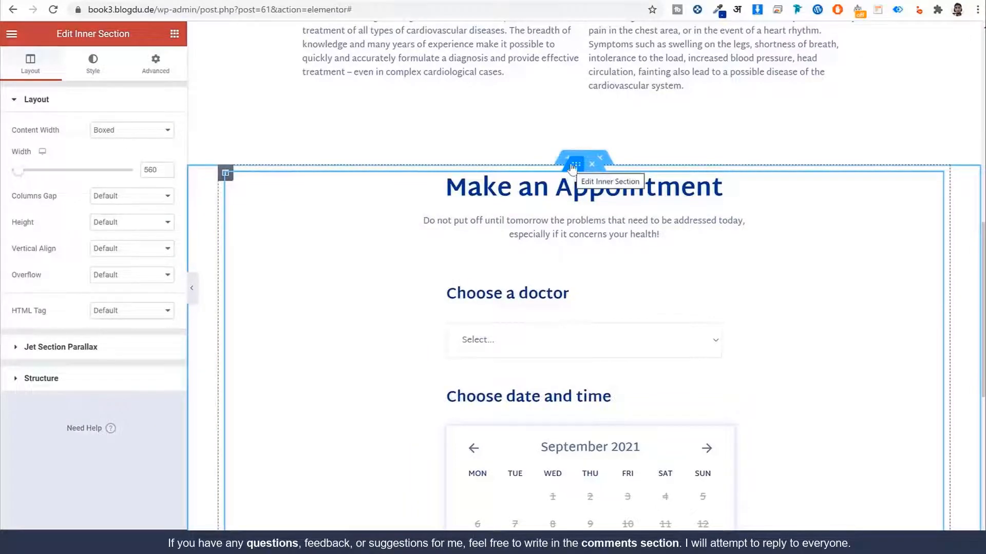
scroll(519, 270, "down", 5)
scroll(520, 275, "down", 4)
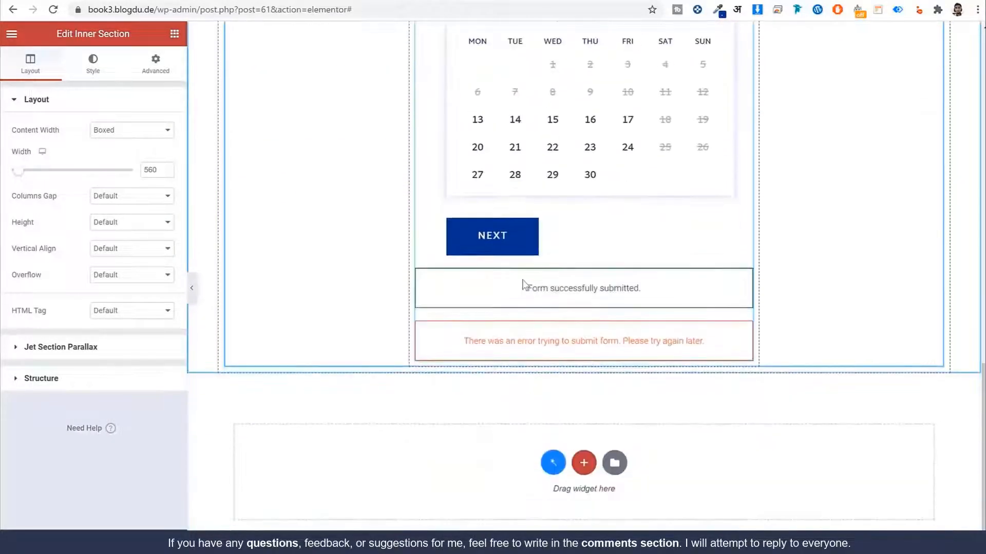
scroll(521, 282, "up", 11)
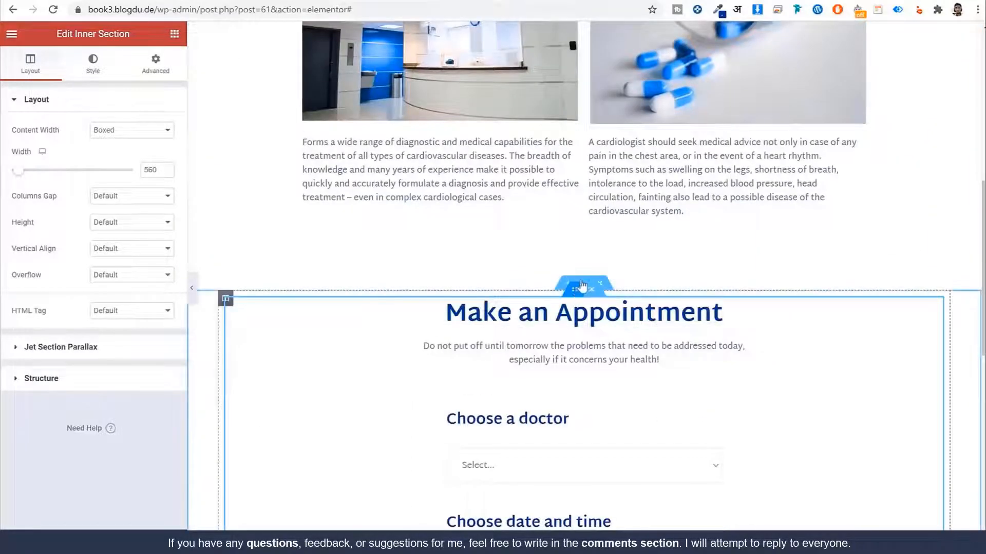
left_click(584, 284)
Step: Set the section's top and bottom padding to 90 px and show Responsive Mode options
left_click(151, 76)
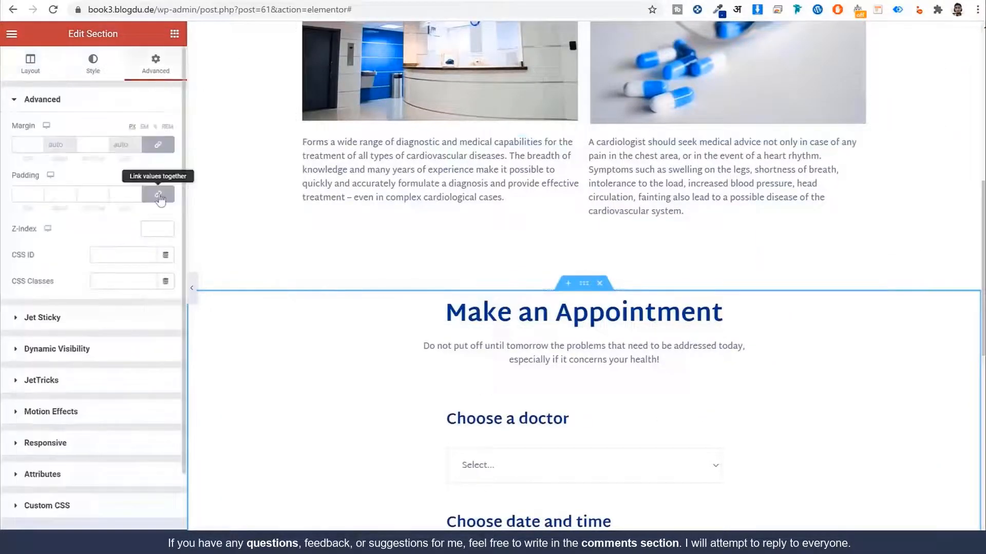
left_click(158, 195)
left_click_drag(14, 199, 57, 197)
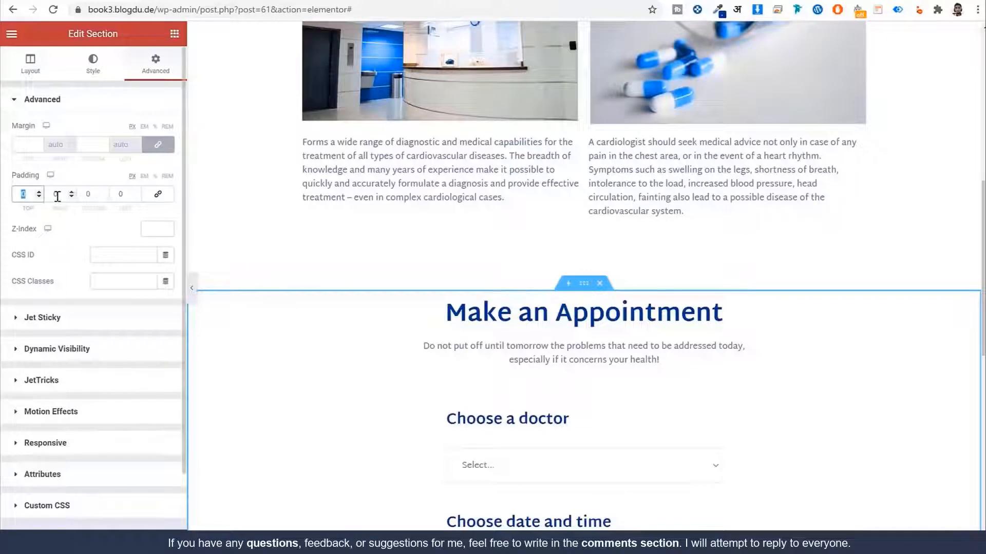
type("90")
key("Tab")
key("Tab")
type("9")
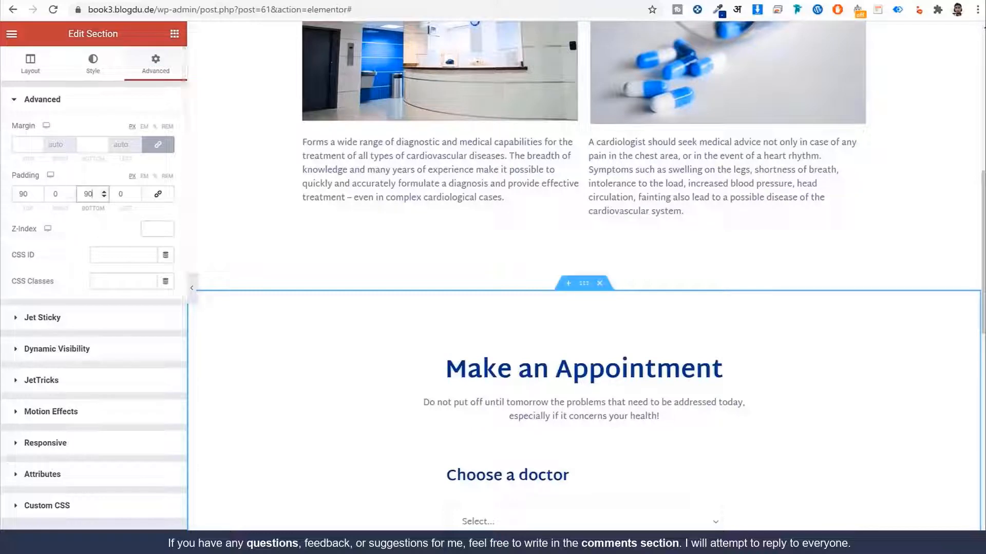
scroll(643, 131, "up", 10)
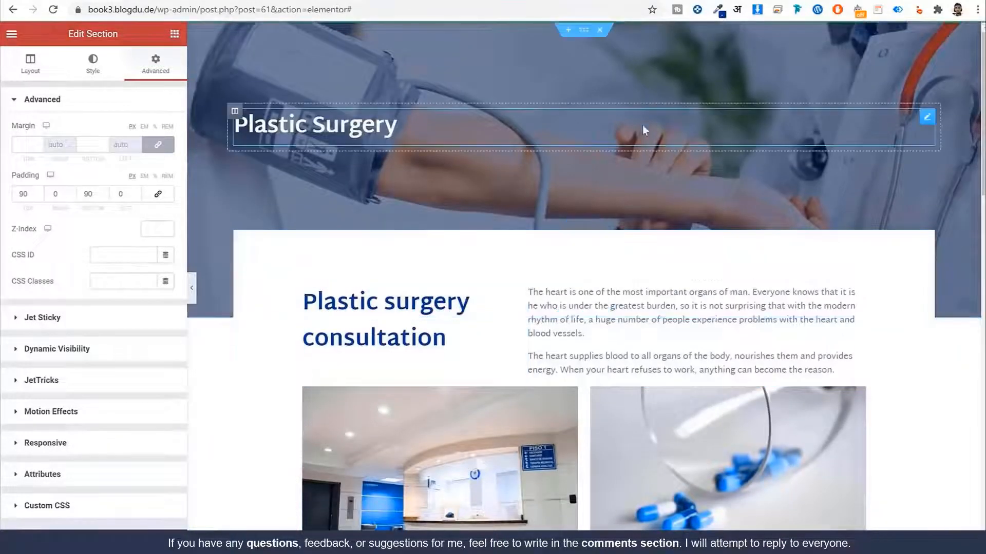
left_click(79, 538)
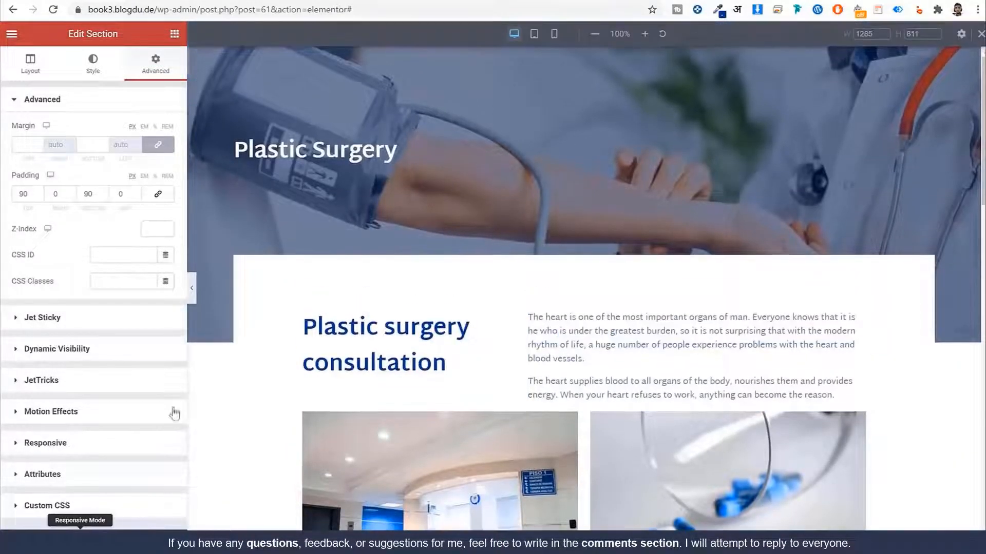
Step: Switch to the mobile preview and centre the Plastic Surgery title
left_click(554, 33)
scroll(627, 169, "down", 5)
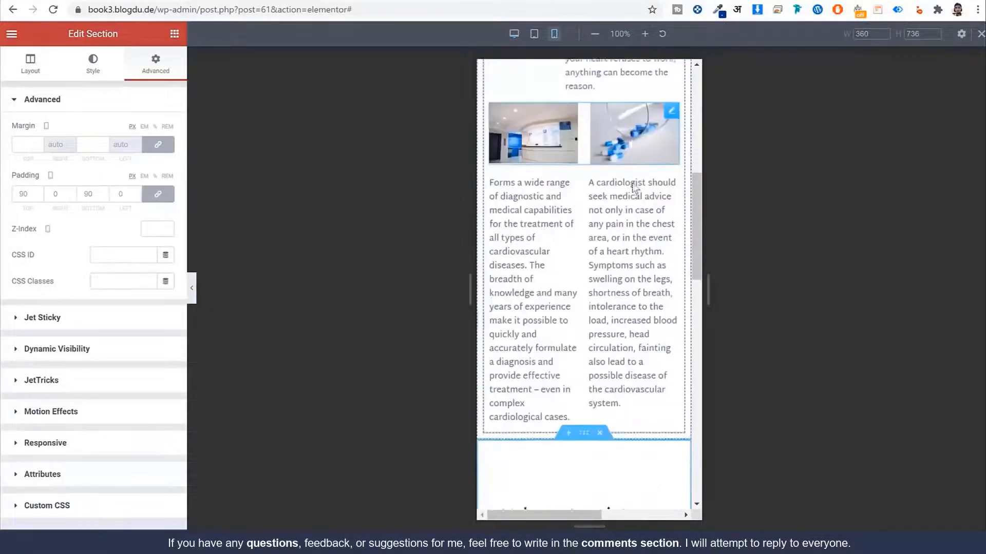
scroll(635, 189, "down", 18)
scroll(635, 188, "up", 20)
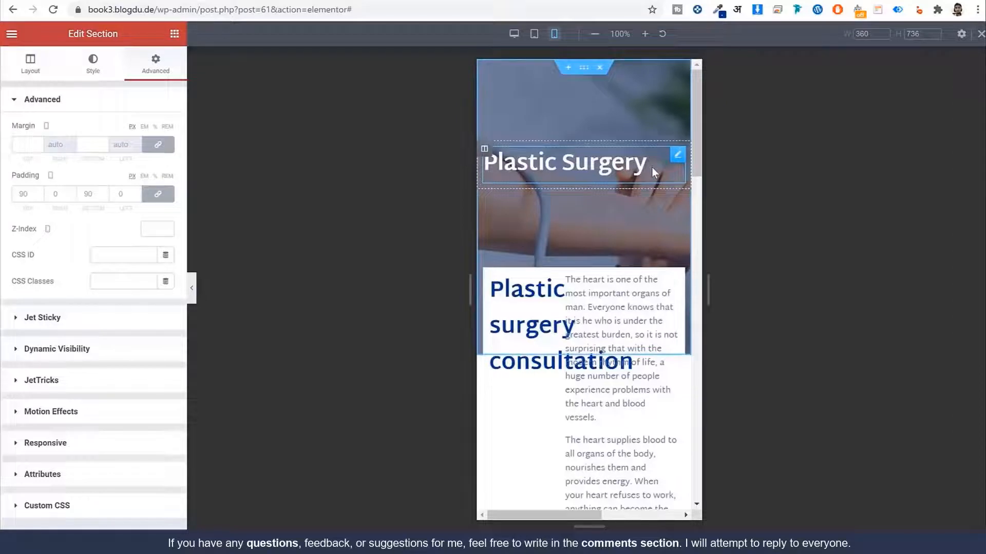
left_click(651, 168)
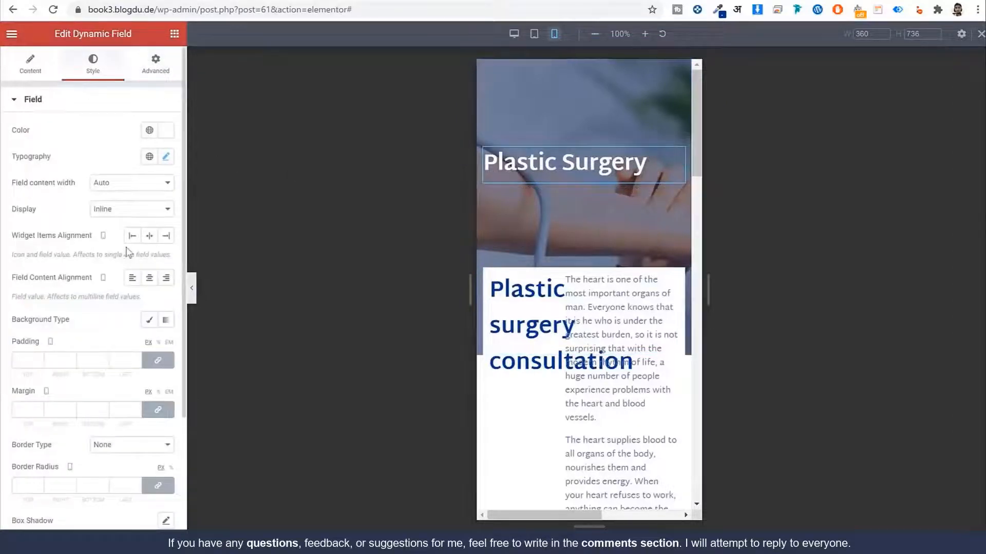
left_click(149, 236)
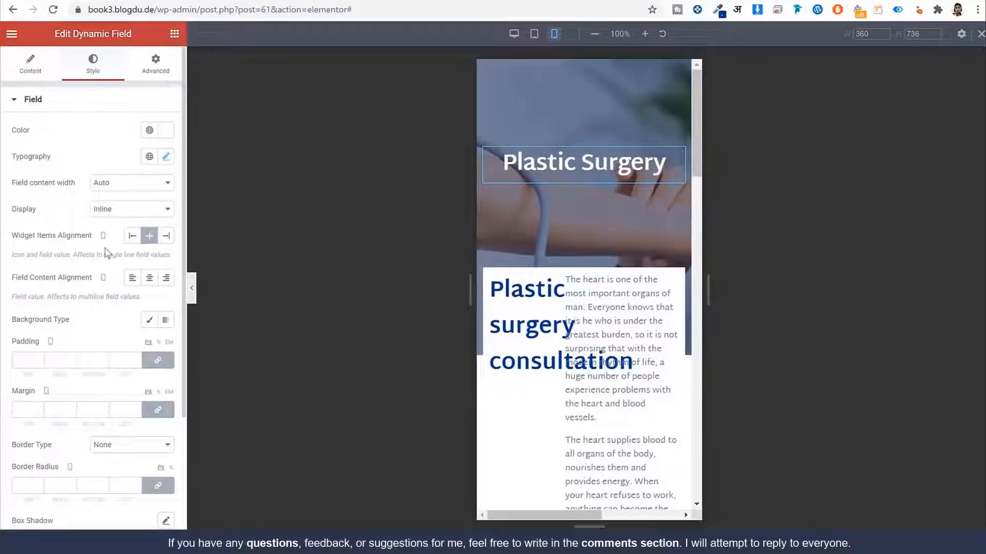
Step: Set the consultation heading's Width to Full Width (100%) on mobile
scroll(526, 202, "down", 3)
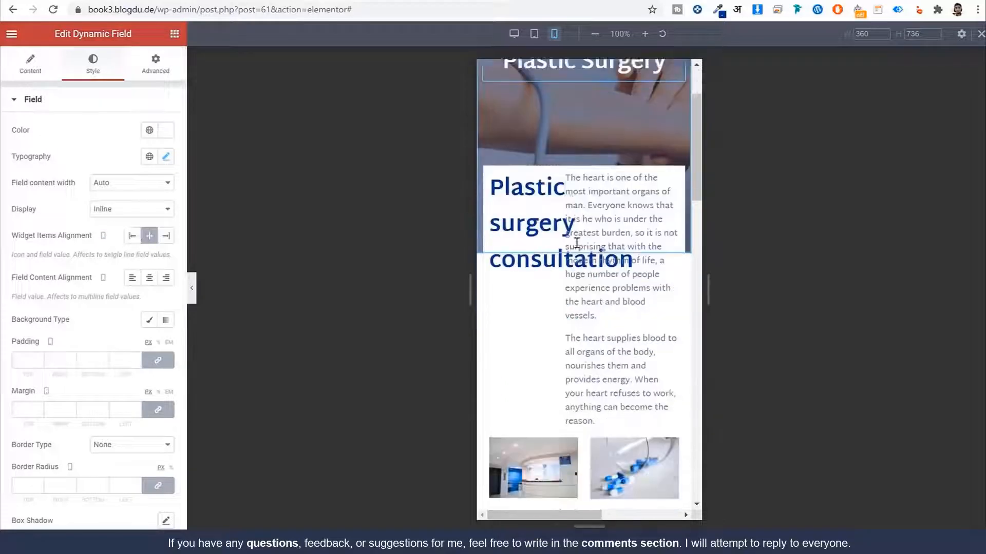
left_click(145, 76)
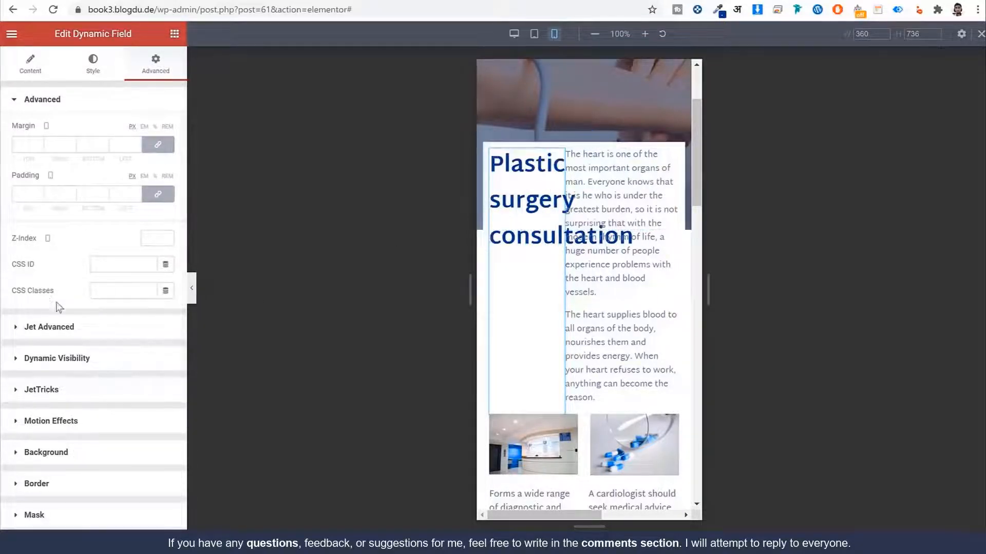
scroll(59, 334, "down", 3)
left_click(71, 428)
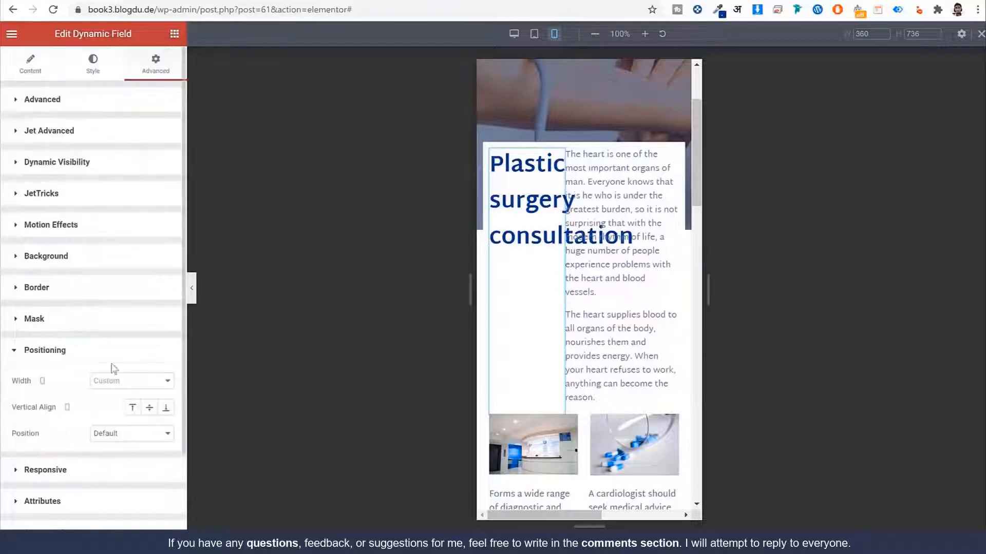
left_click(114, 296)
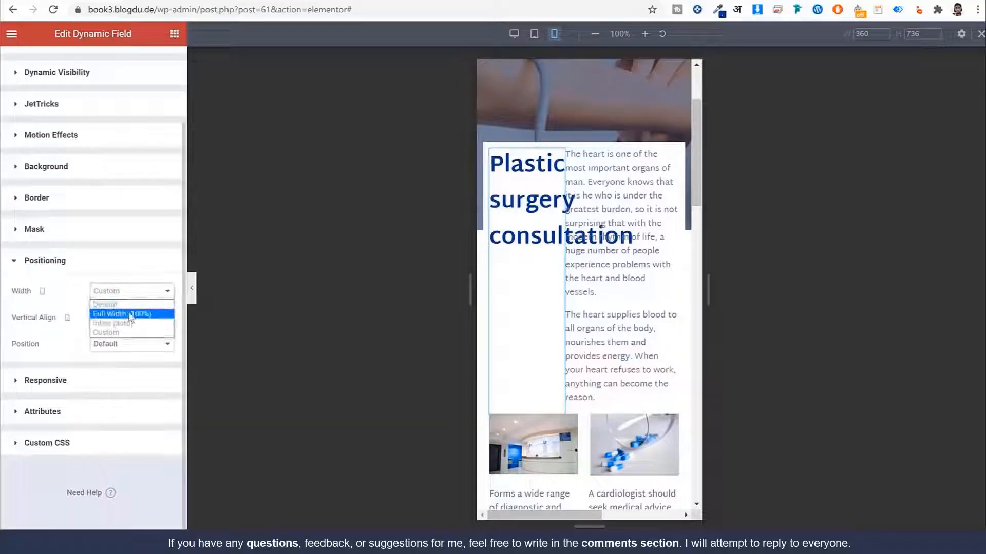
left_click(121, 312)
scroll(572, 254, "down", 1)
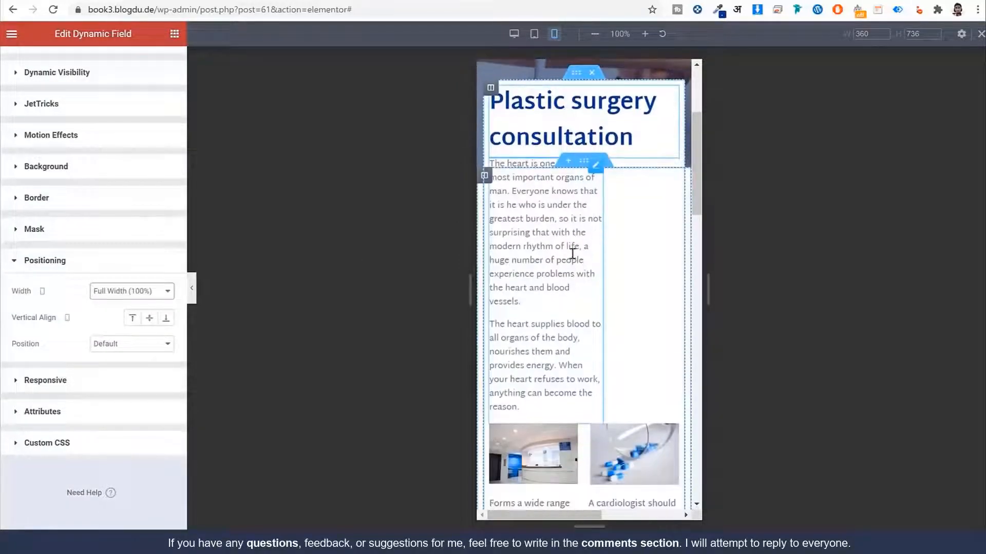
Step: Set the intro paragraphs' Width to Full Width (100%) on mobile
left_click(563, 238)
left_click(156, 72)
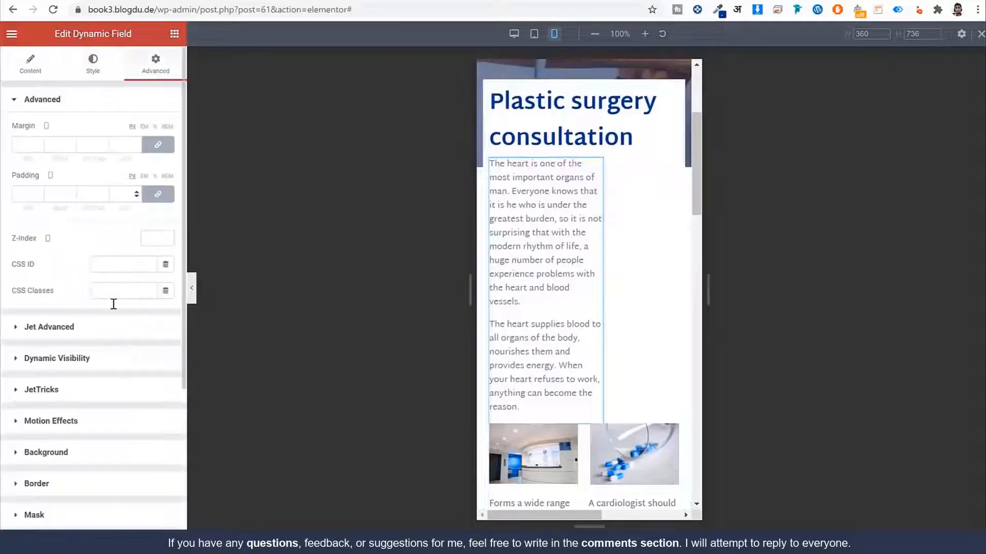
scroll(111, 445, "down", 4)
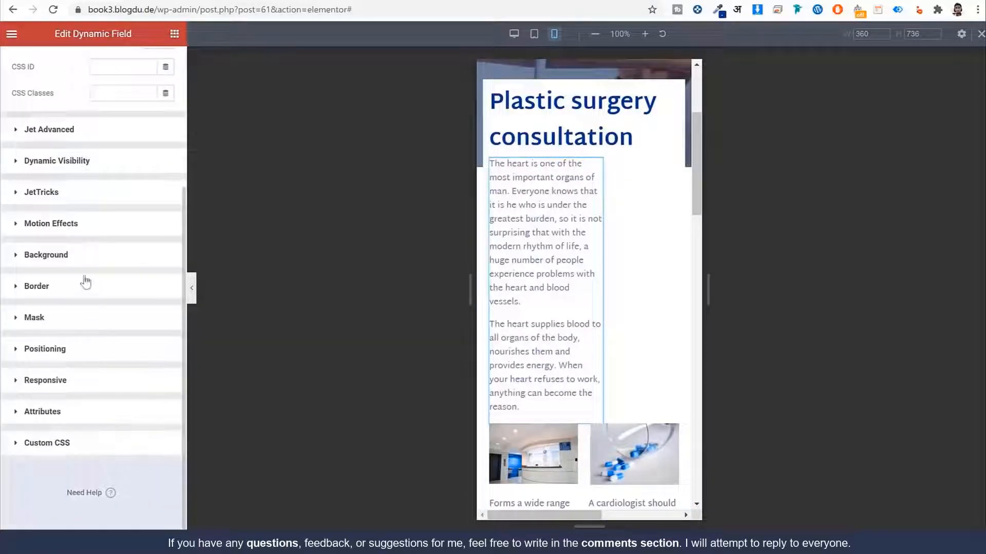
scroll(94, 191, "up", 4)
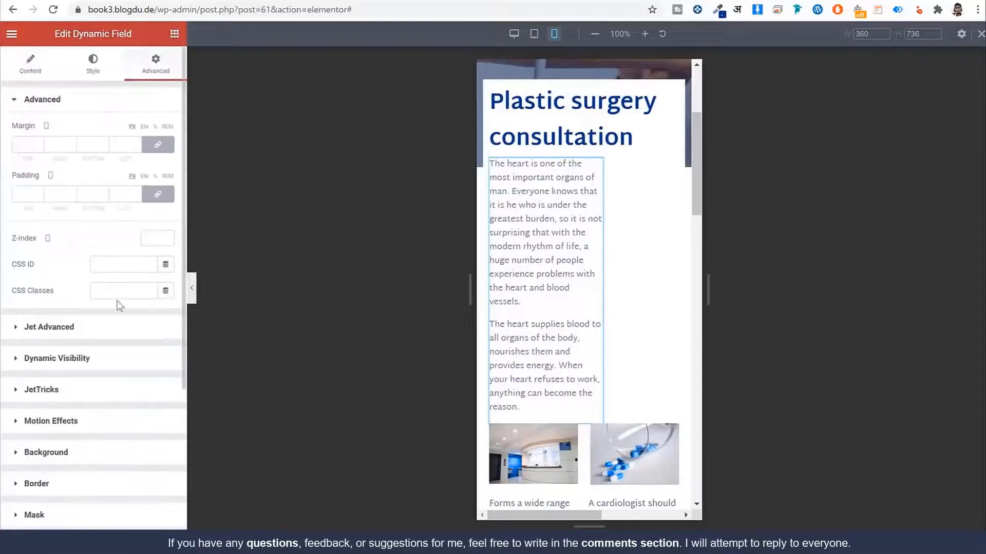
scroll(119, 306, "down", 4)
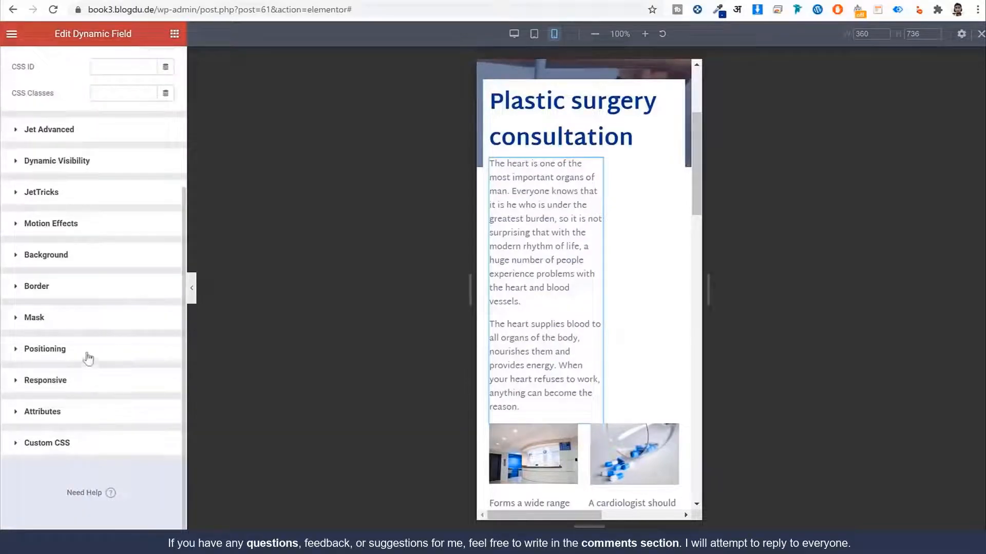
left_click(88, 355)
left_click(126, 291)
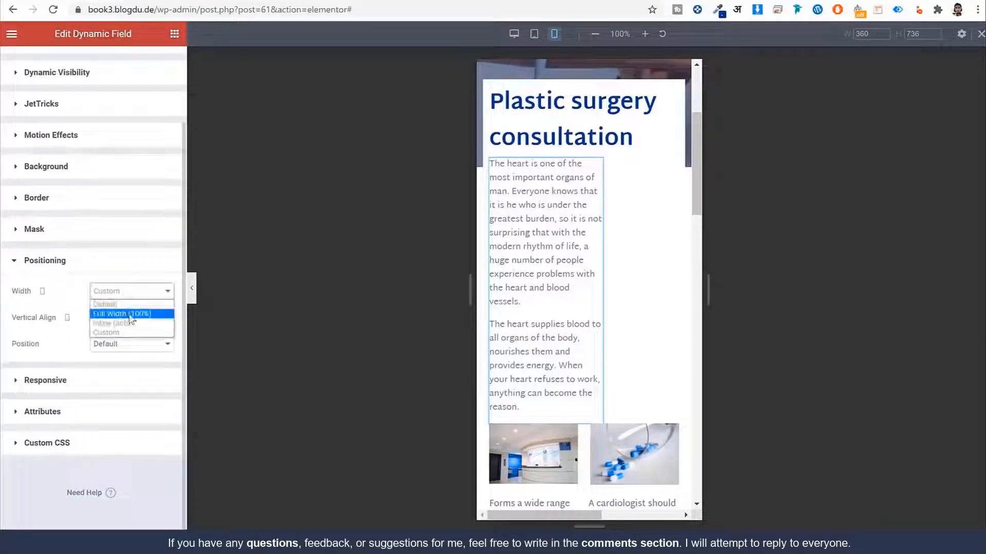
left_click(131, 314)
scroll(668, 219, "down", 4)
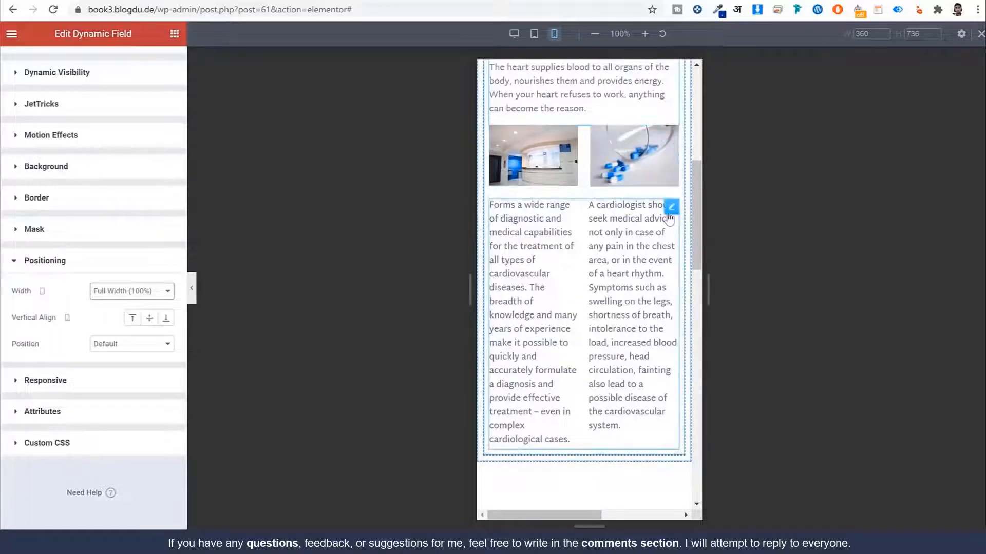
Step: Reflow the two-column text below the images into 1 column
left_click(671, 206)
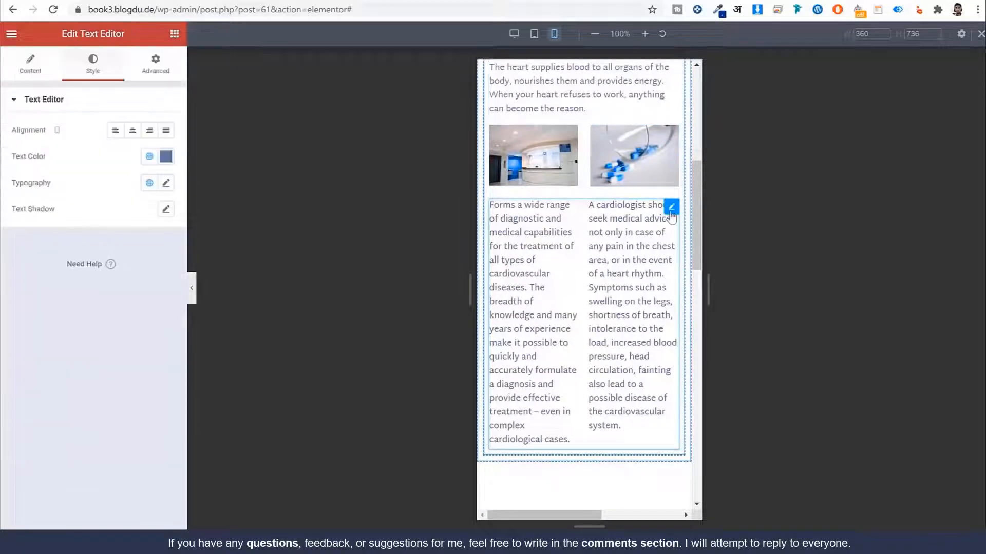
left_click(32, 69)
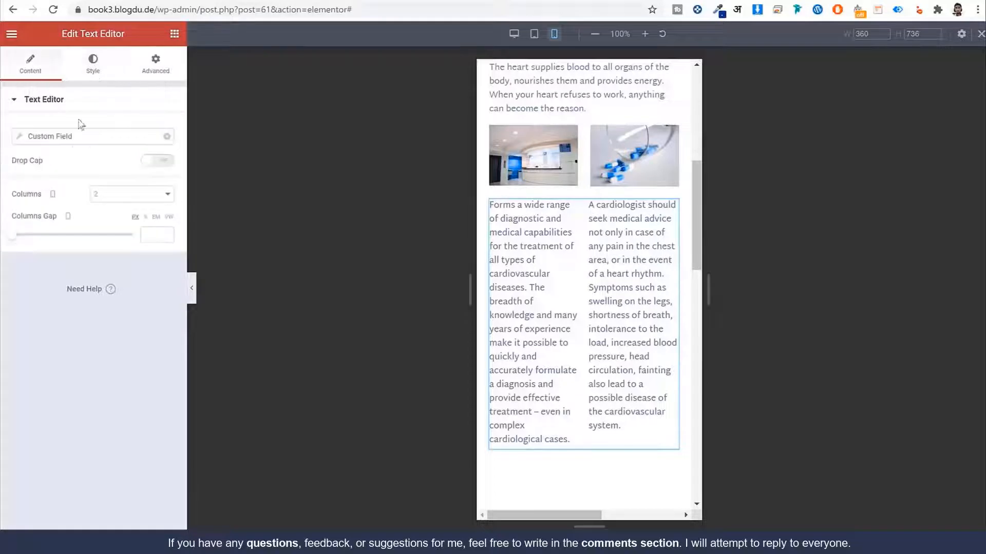
left_click(107, 195)
left_click(104, 207)
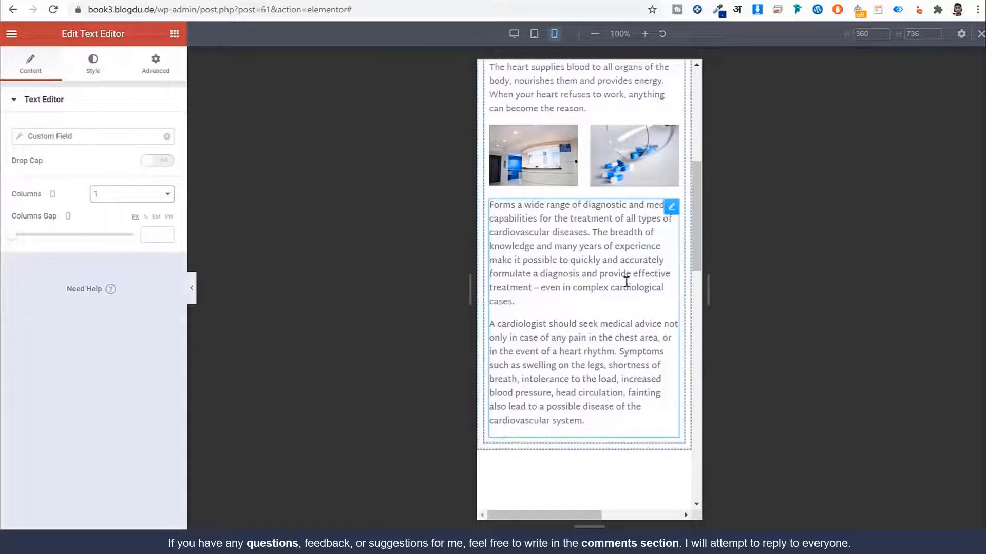
scroll(626, 282, "up", 3)
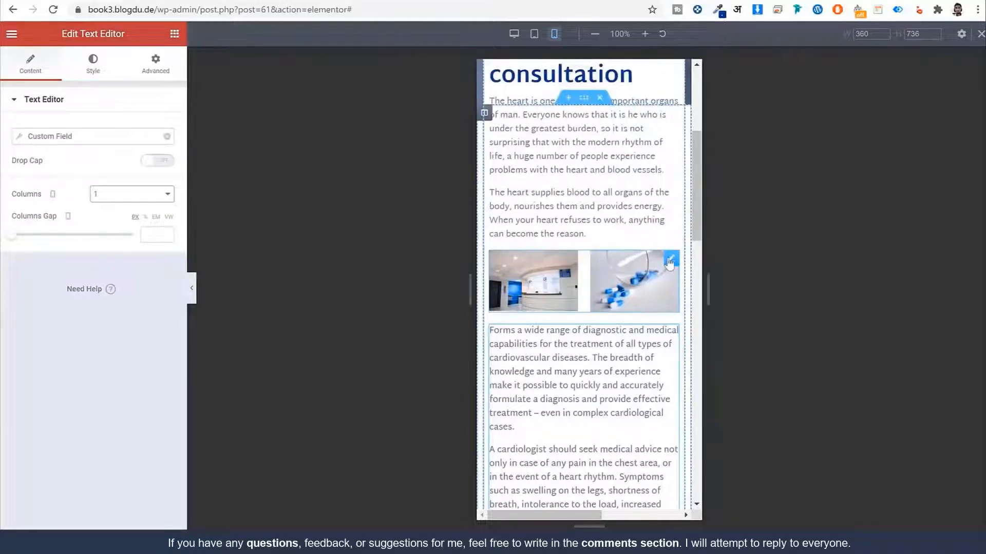
Step: Set the image gallery to 1 column so the images stack vertically
left_click(669, 261)
scroll(107, 225, "down", 3)
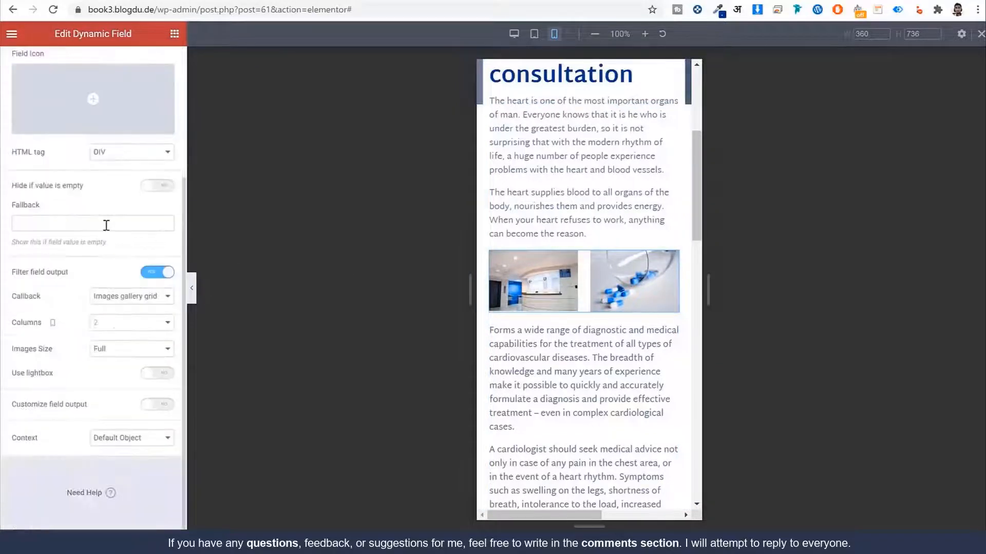
left_click(119, 323)
left_click(105, 335)
scroll(618, 272, "down", 5)
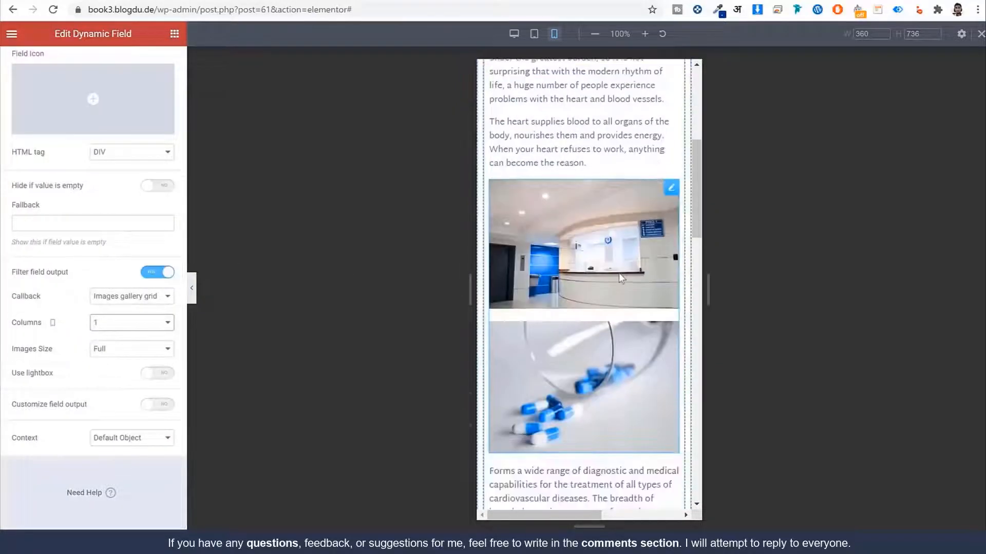
scroll(622, 273, "up", 10)
scroll(625, 275, "down", 18)
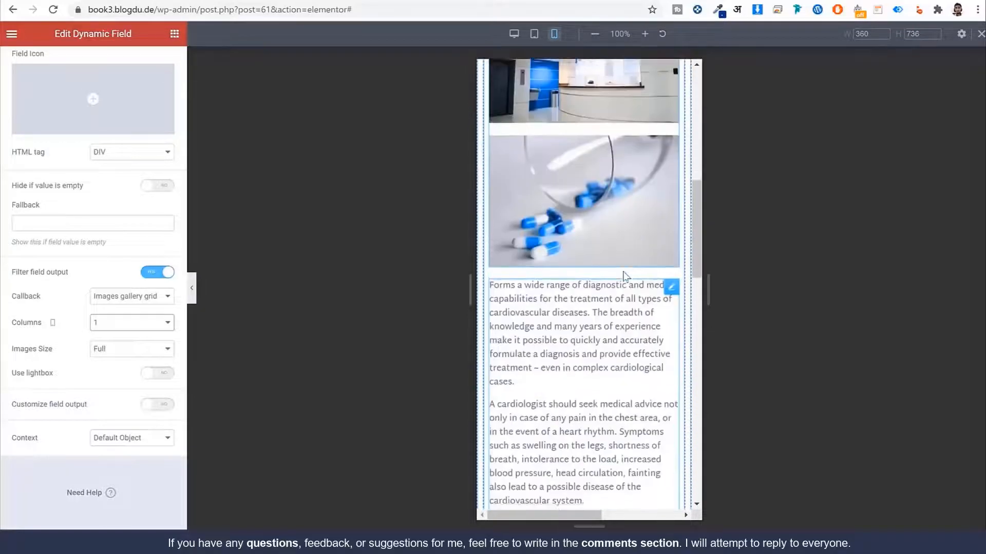
scroll(637, 219, "down", 2)
scroll(657, 216, "up", 2)
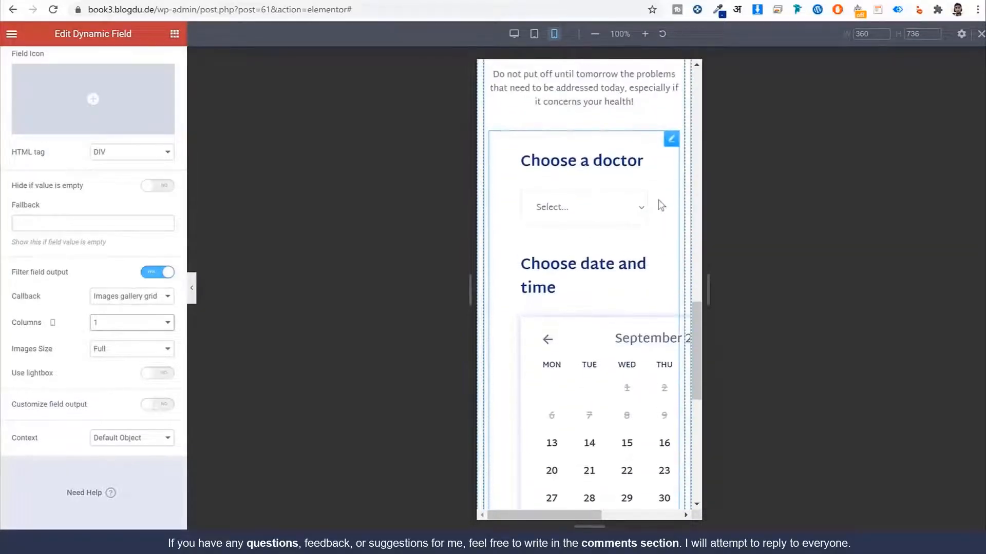
Step: Set the booking form's Fields margin to 0 on mobile
left_click(669, 141)
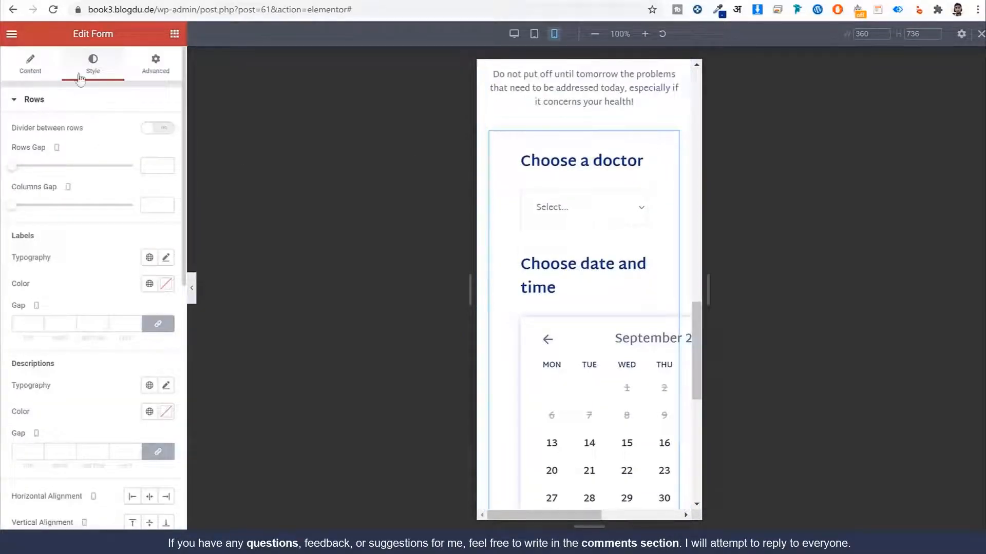
left_click(58, 103)
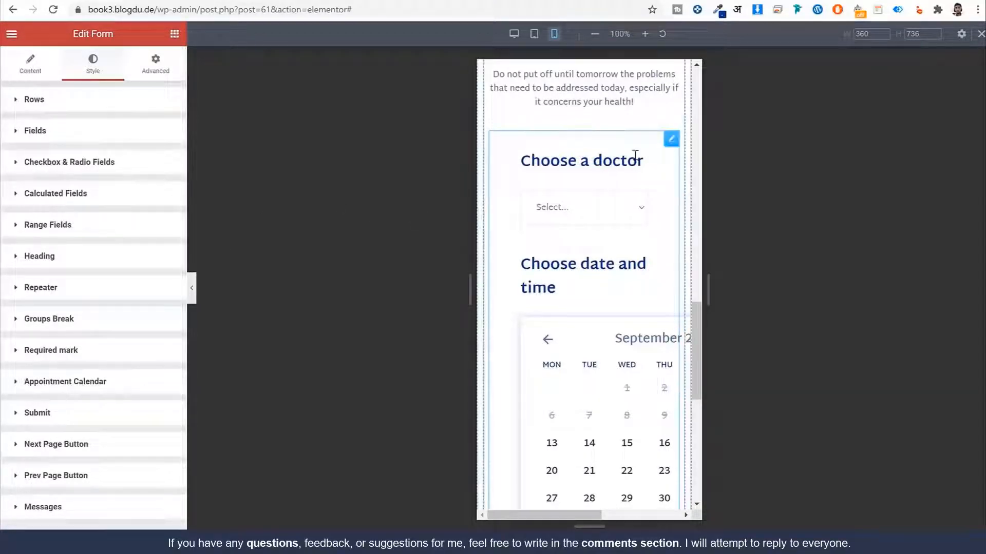
left_click(87, 257)
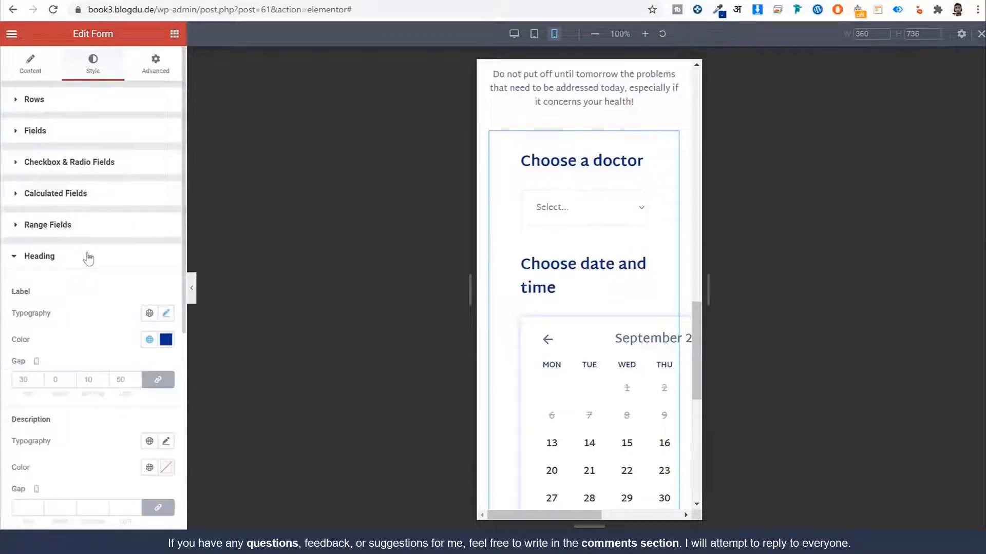
scroll(86, 348, "down", 5)
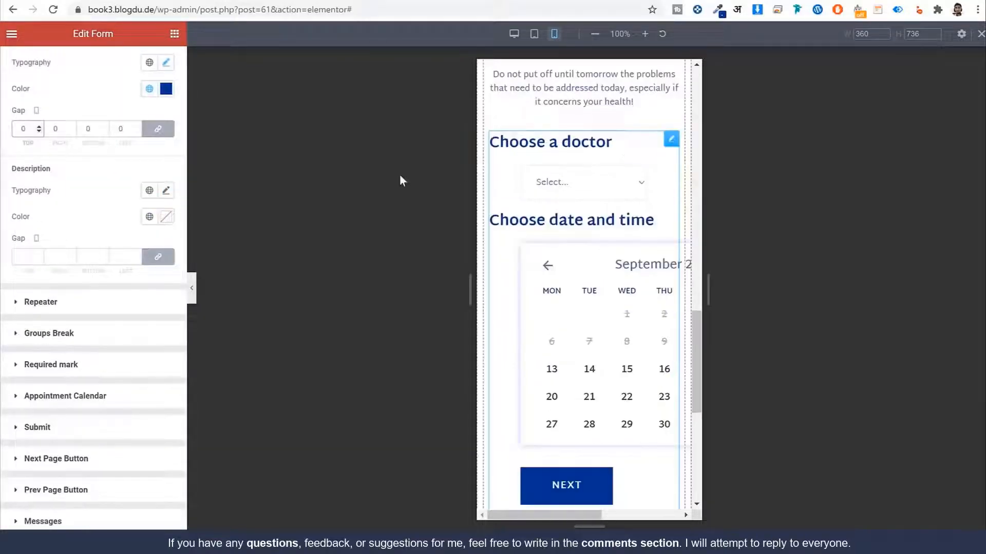
scroll(115, 219, "up", 5)
left_click(88, 140)
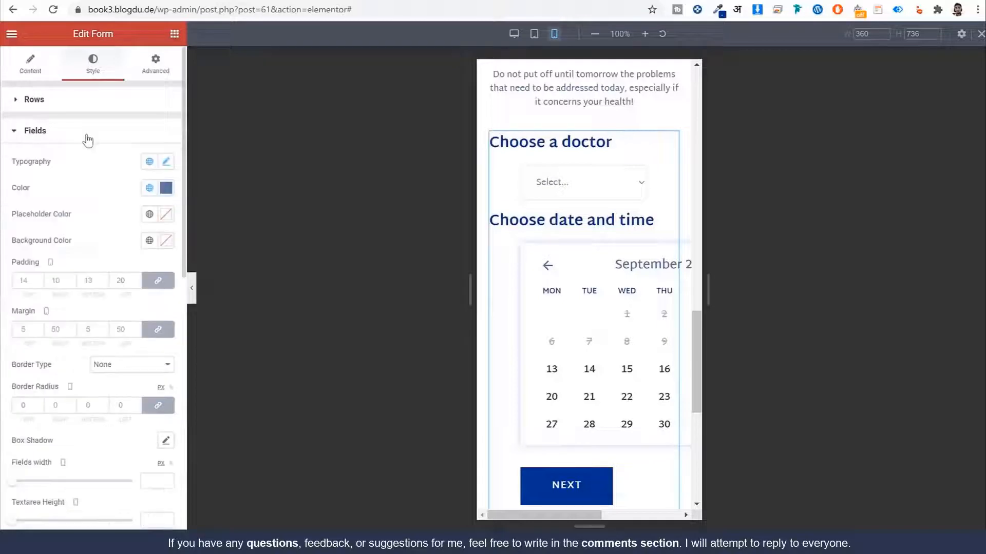
scroll(103, 284, "down", 2)
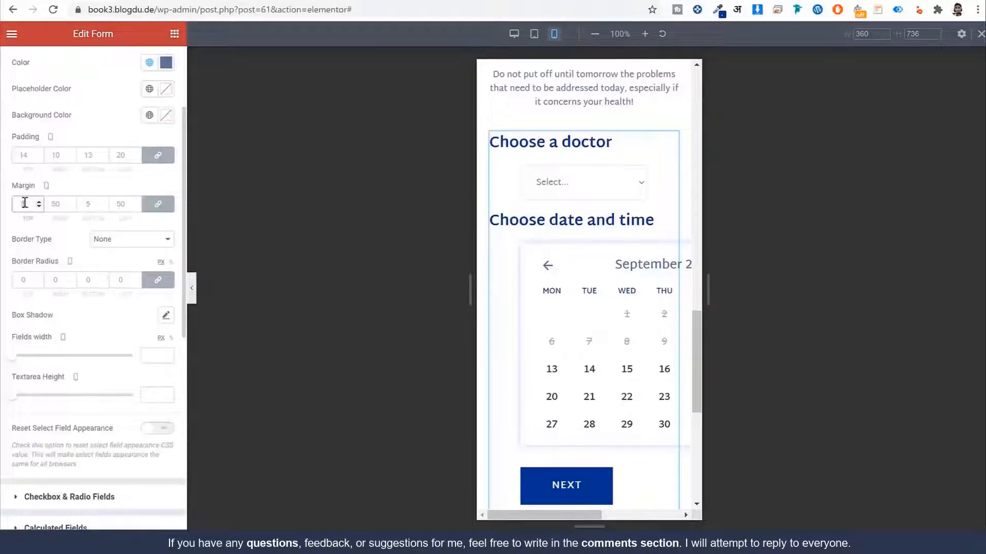
type("0")
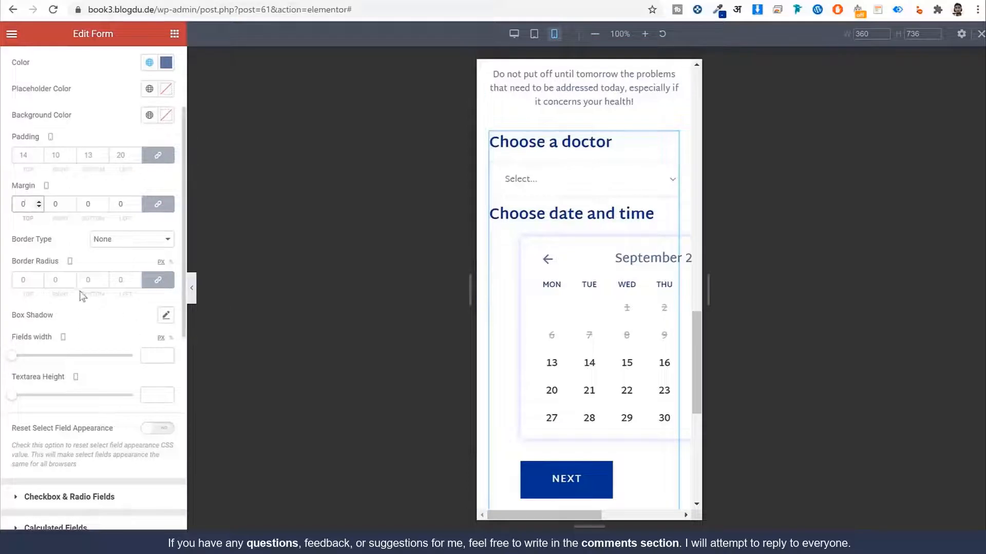
scroll(80, 296, "up", 2)
left_click(73, 139)
Step: Give the Appointment Calendar a width of 100% and a margin of 0
scroll(70, 285, "down", 1)
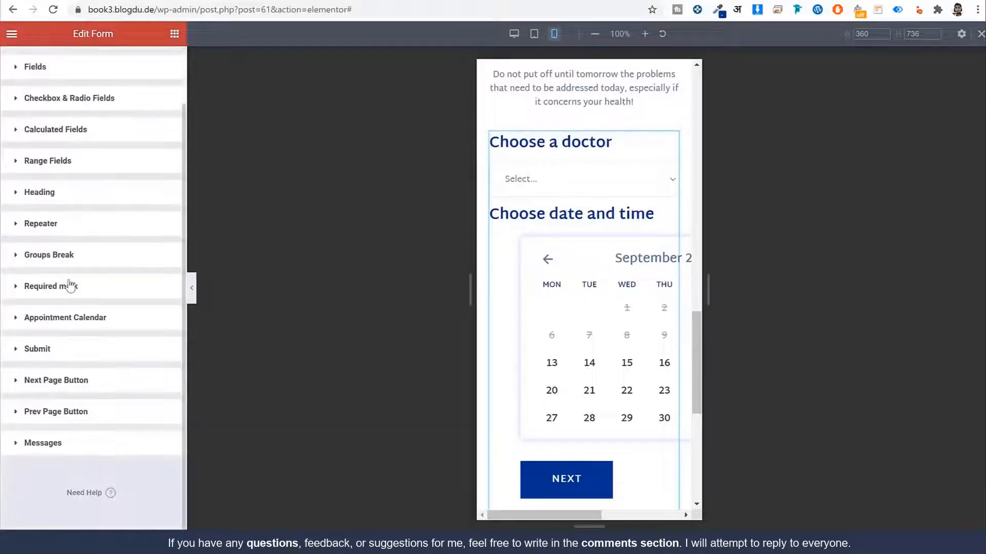
left_click(122, 314)
scroll(122, 315, "down", 6)
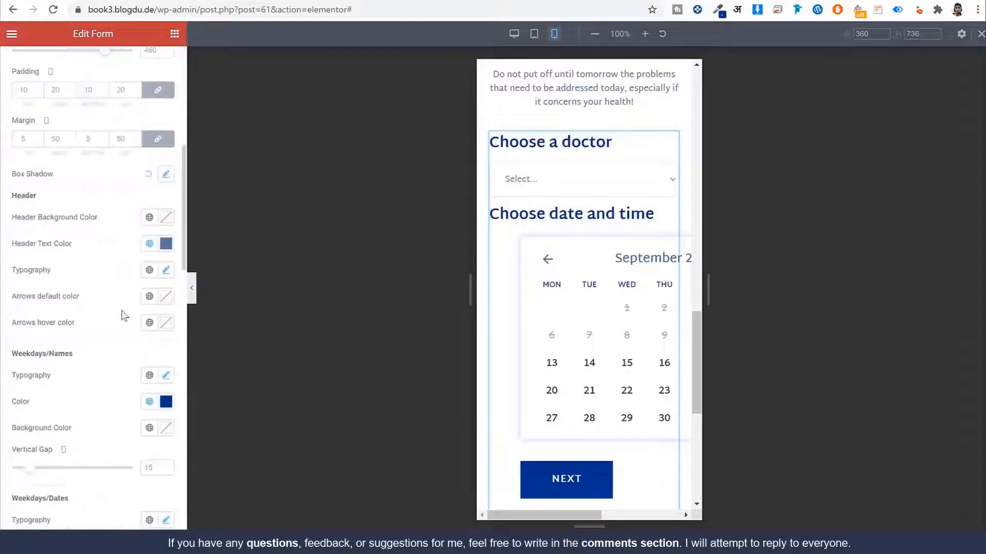
scroll(157, 211, "up", 2)
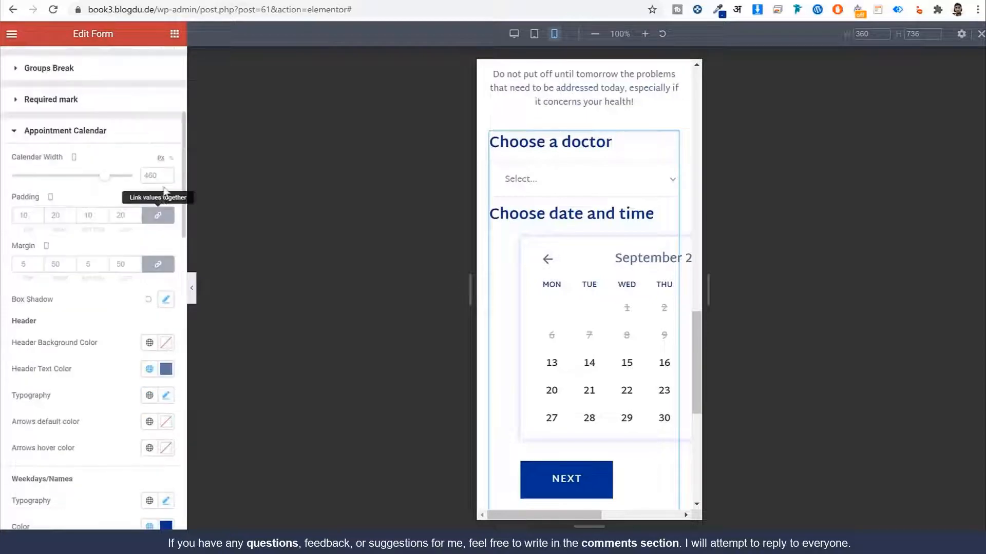
left_click(171, 160)
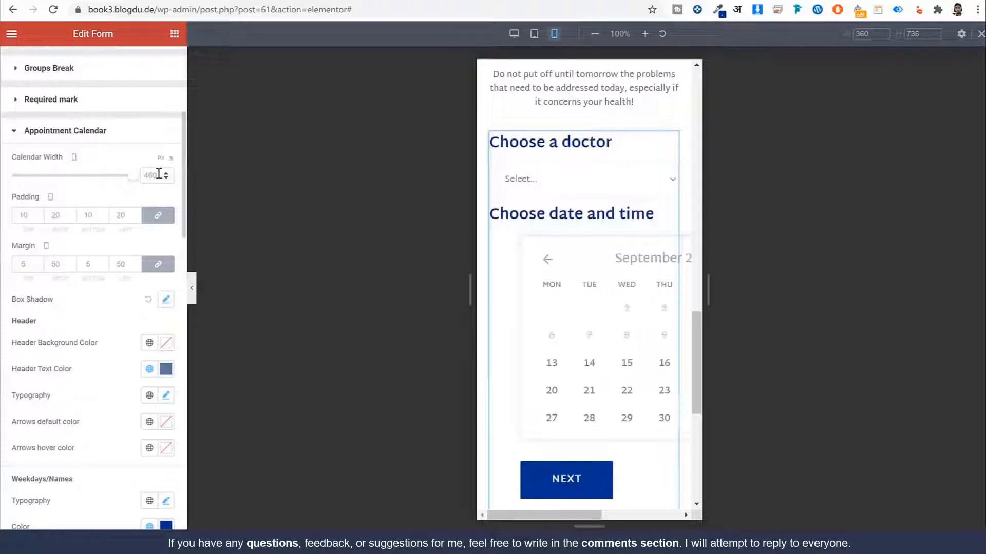
left_click(154, 175)
type("100")
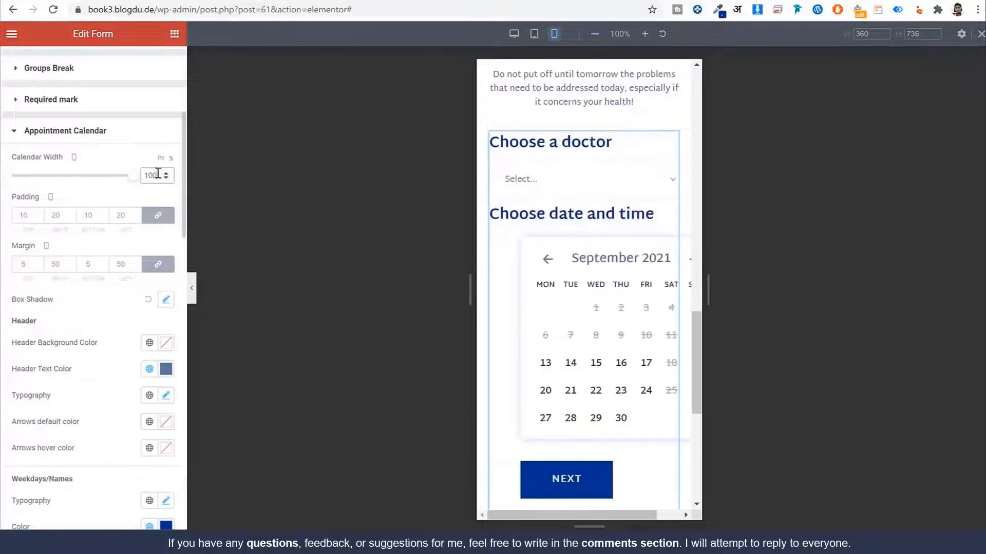
left_click(26, 266)
type("0")
scroll(666, 390, "down", 3)
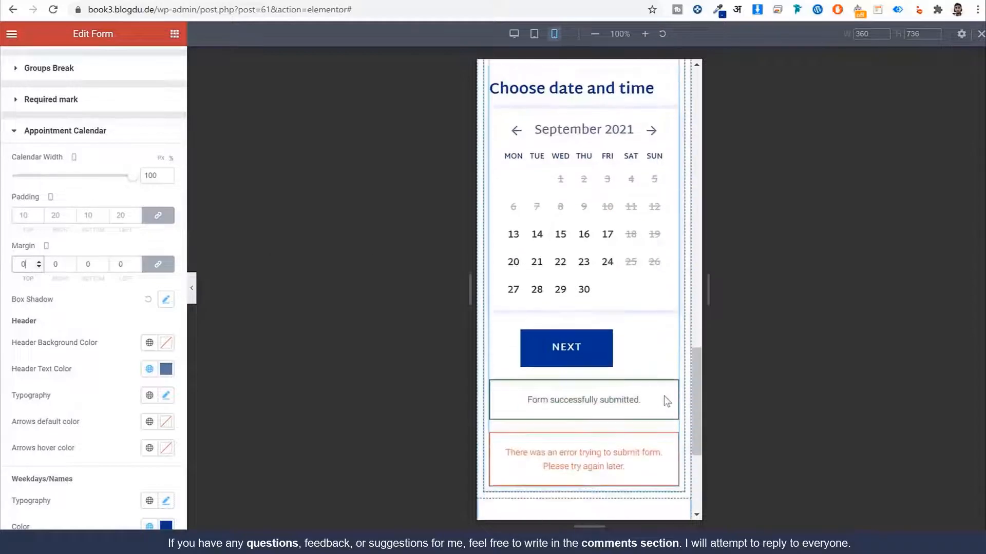
left_click(66, 132)
Step: Set the NEXT page button's margin to 0
scroll(59, 383, "down", 2)
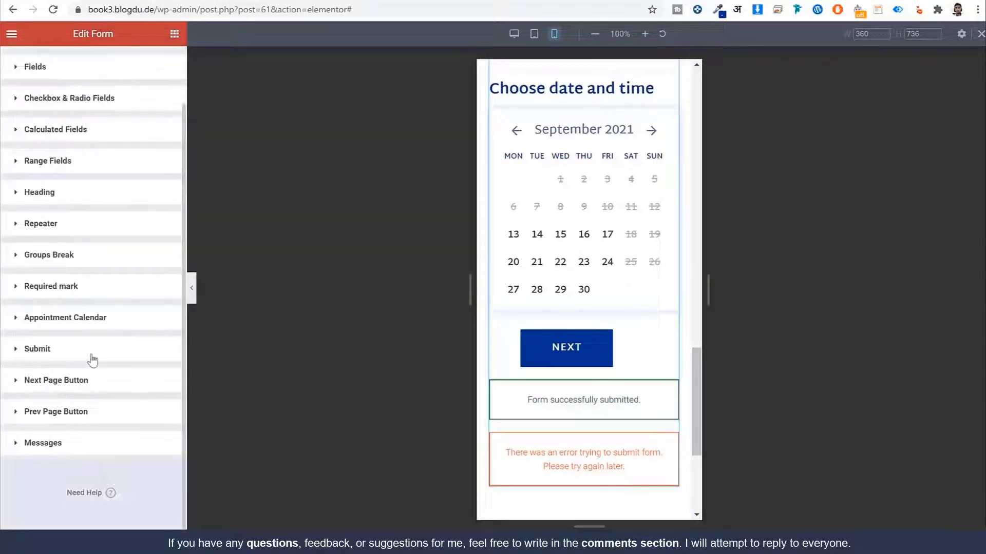
left_click(87, 382)
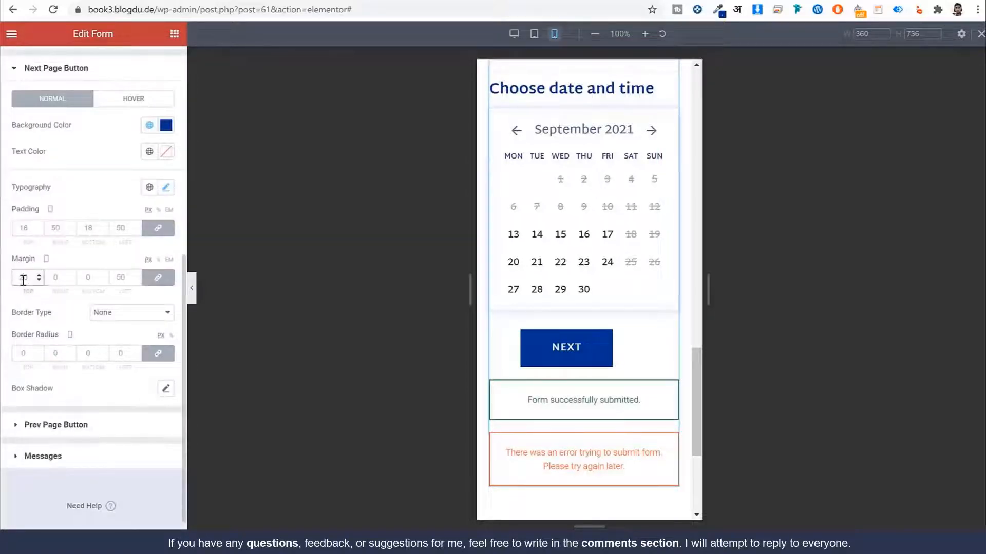
type("0")
scroll(642, 308, "up", 10)
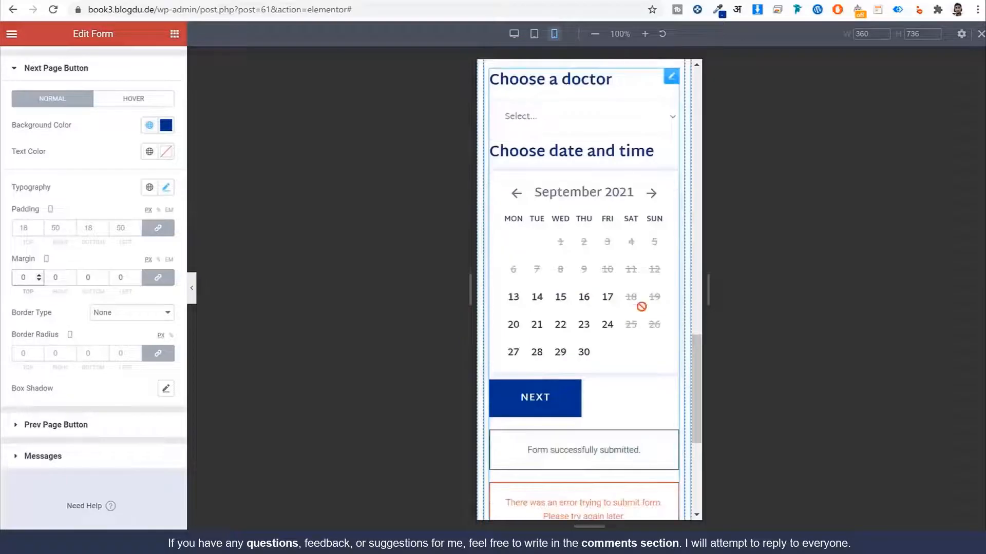
scroll(643, 308, "up", 5)
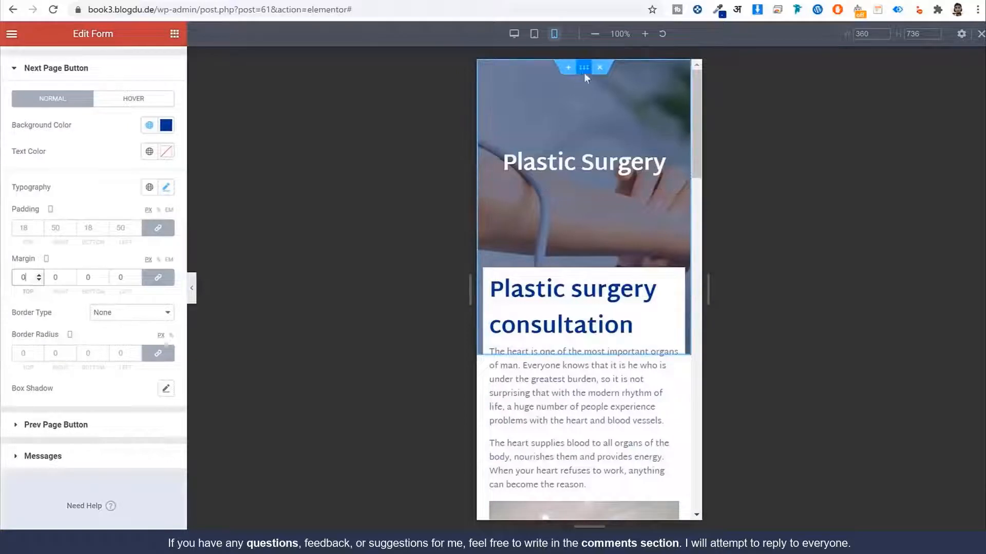
Step: Unlink the hero section's padding and set mobile top to 50 and bottom to 170
left_click(584, 74)
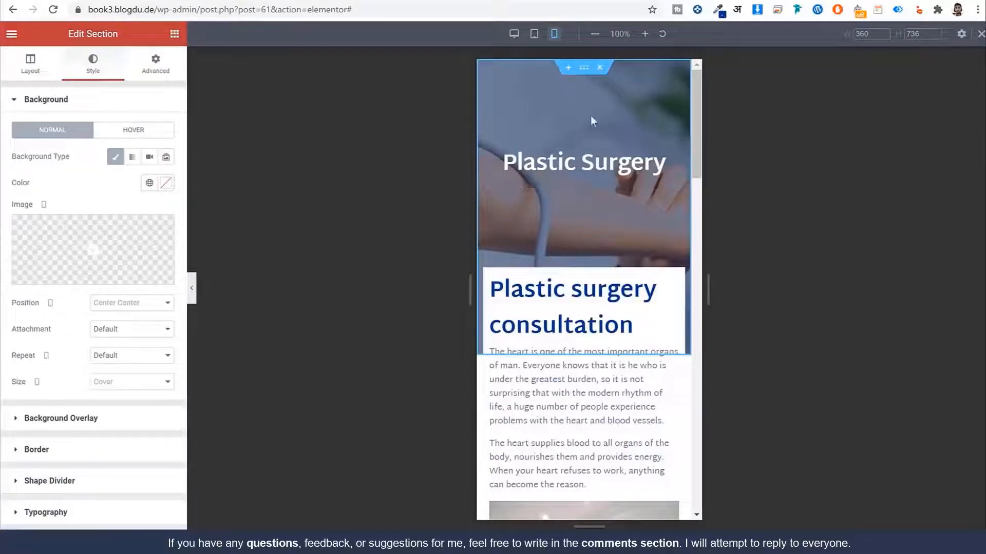
left_click(156, 64)
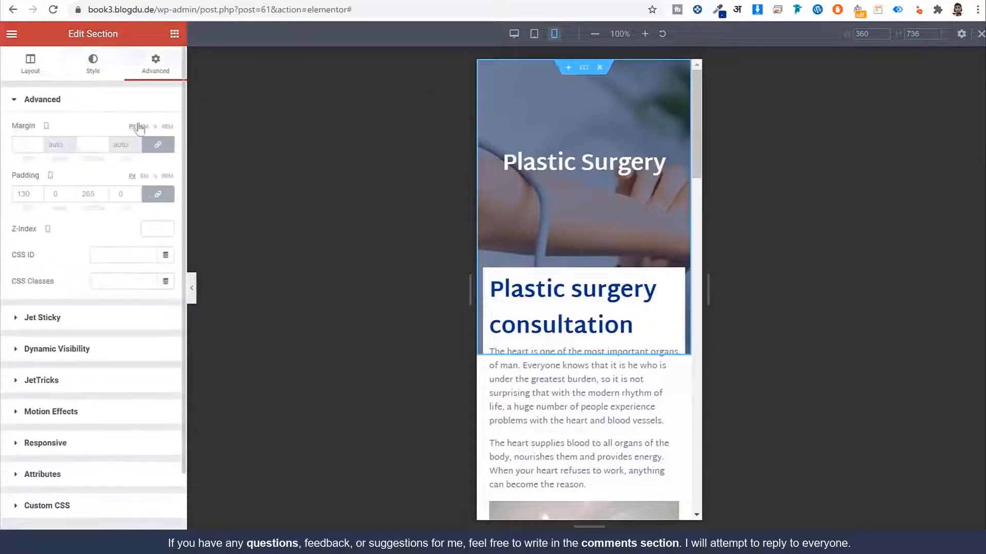
left_click(158, 196)
double_click(11, 195)
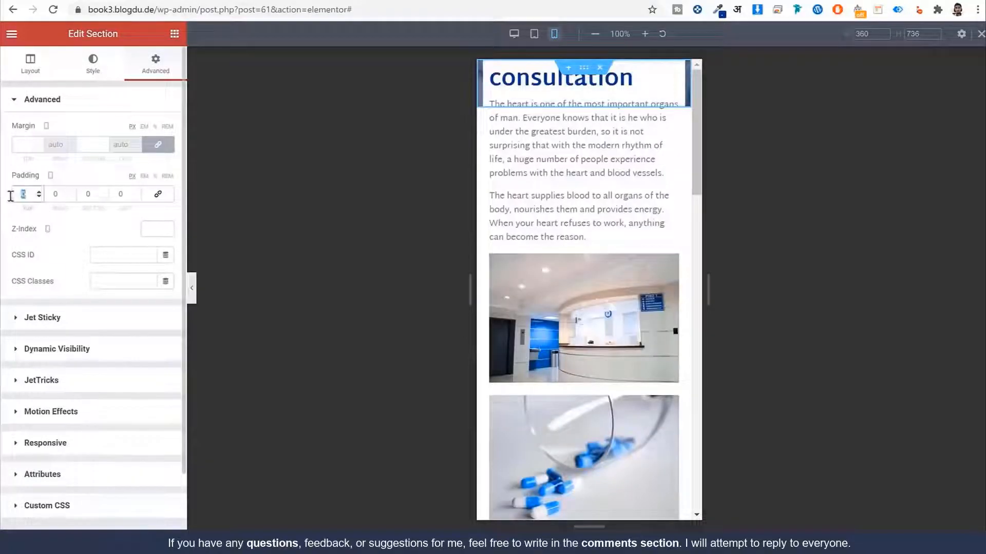
type("75")
key("Tab")
key("Tab")
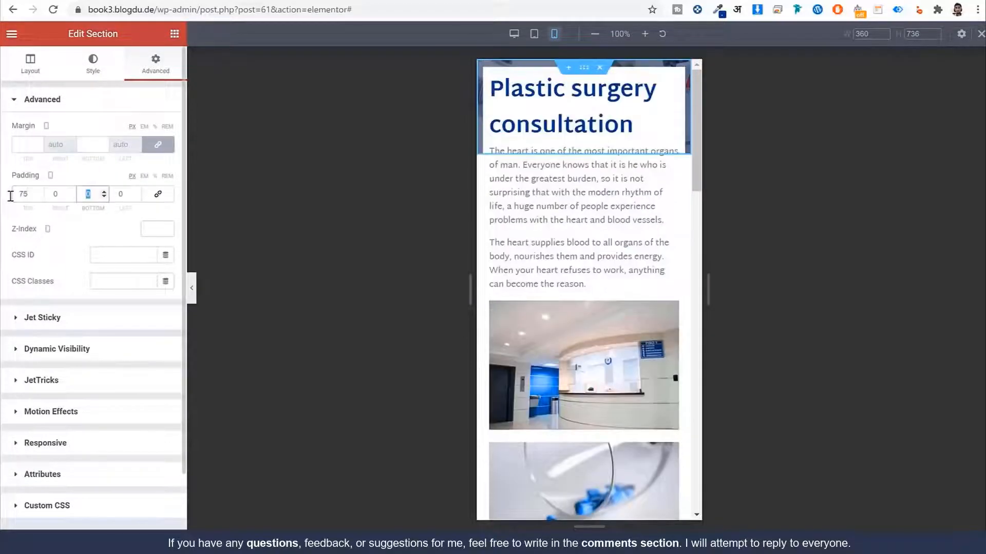
type("1000")
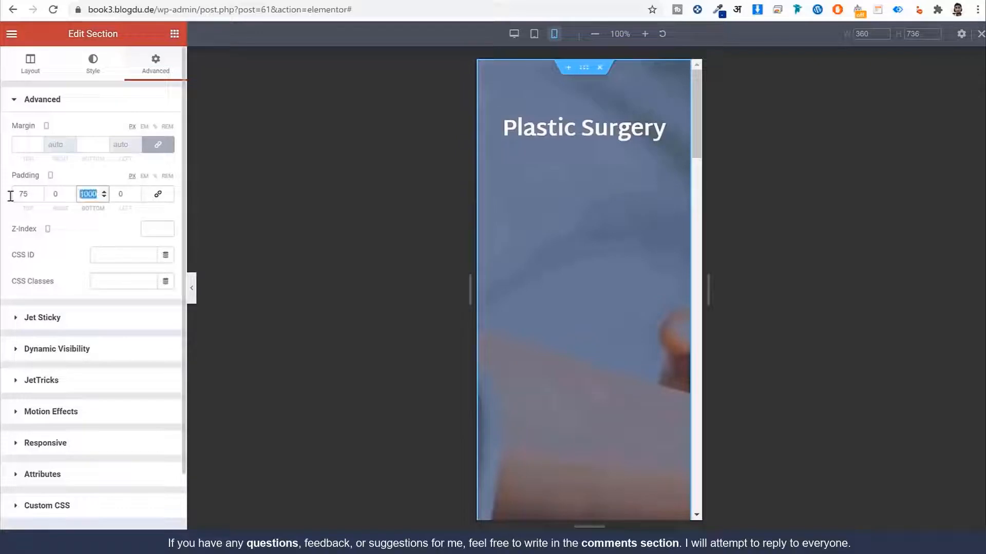
type("125")
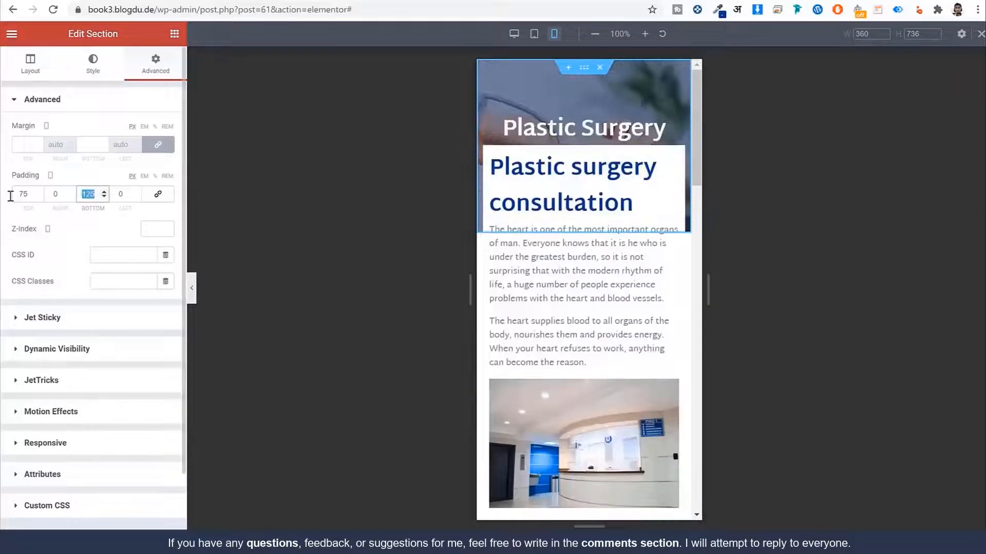
type("150")
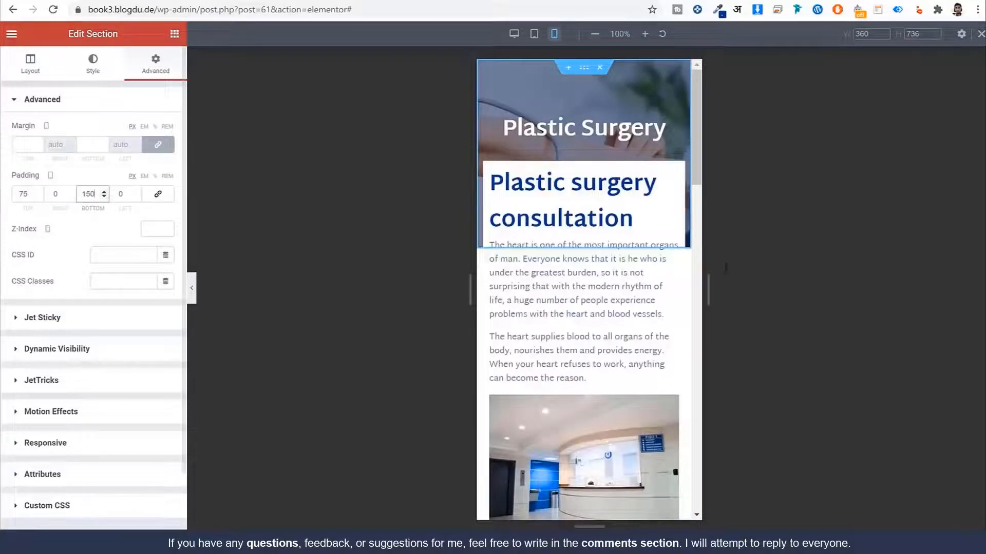
double_click(30, 195)
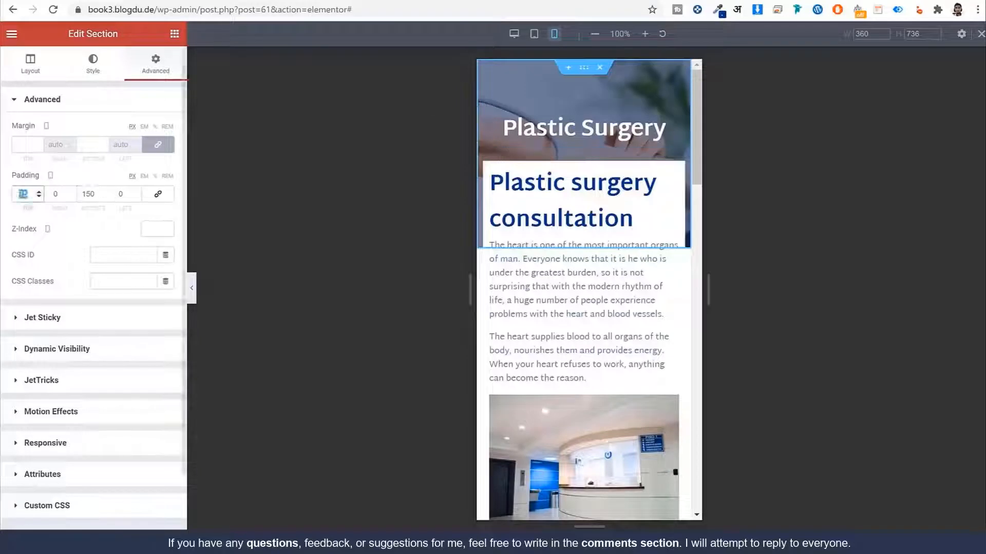
type("50")
double_click(88, 194)
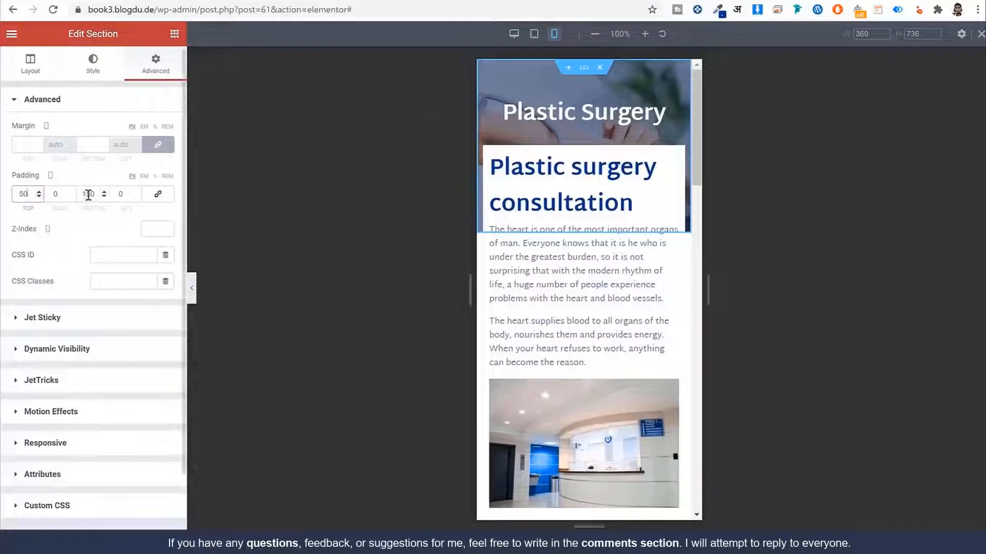
type("170")
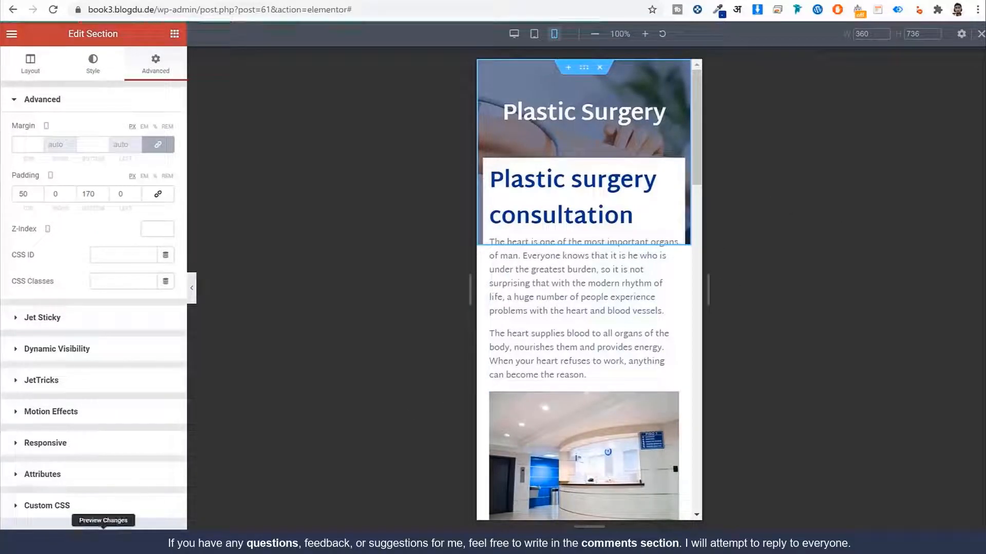
Step: Return to the desktop preview and open the editor's main menu
left_click(79, 537)
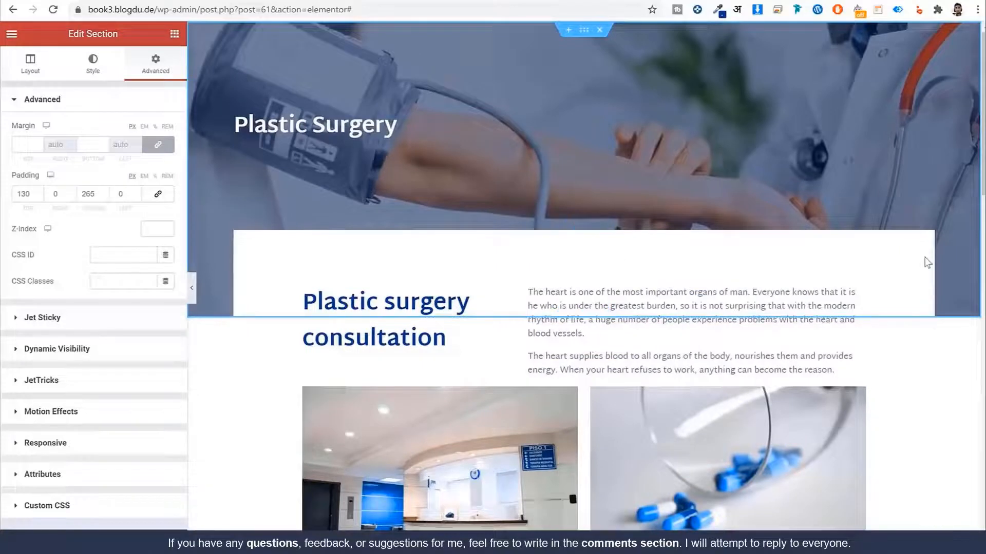
scroll(919, 272, "down", 15)
scroll(916, 283, "down", 3)
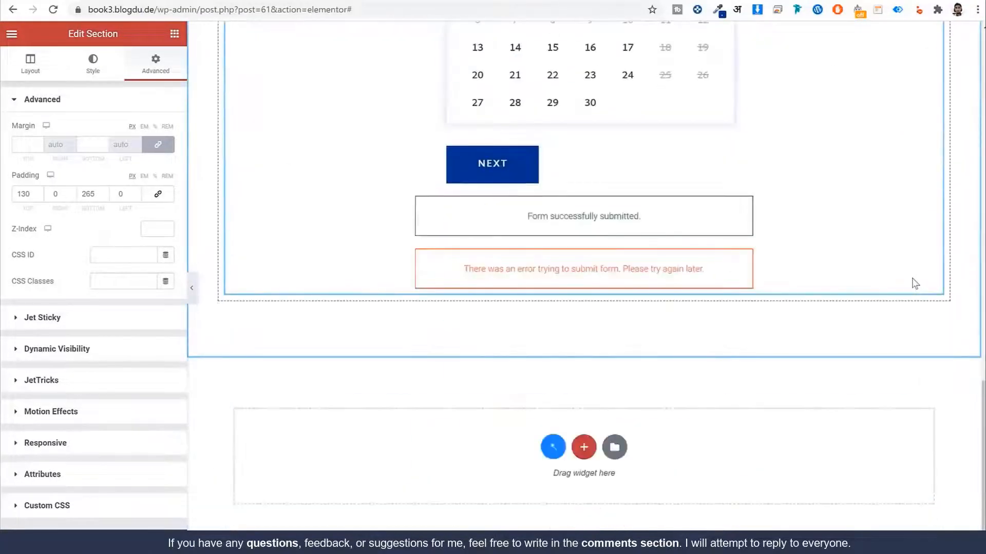
left_click(10, 35)
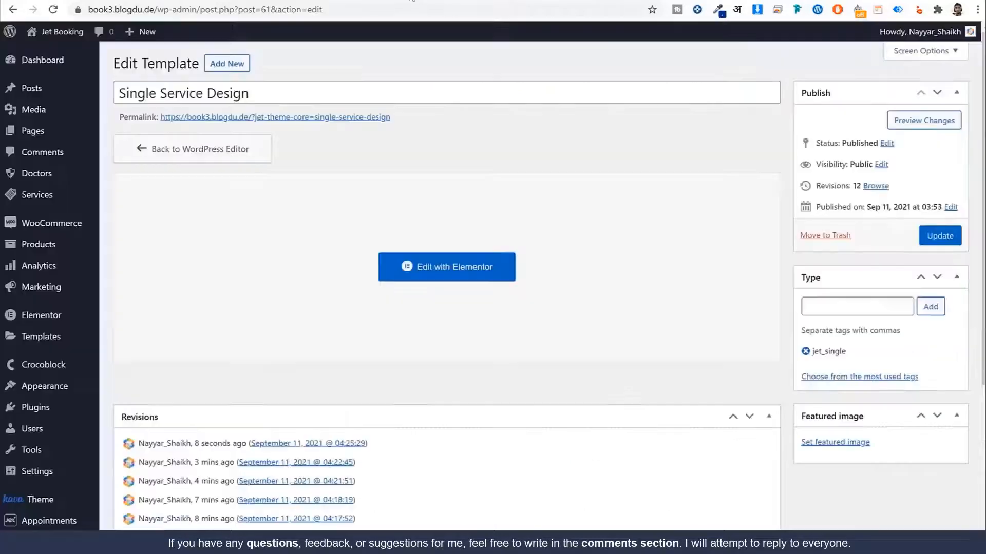
Step: Start a new blank Service post from the admin services list
left_click(63, 207)
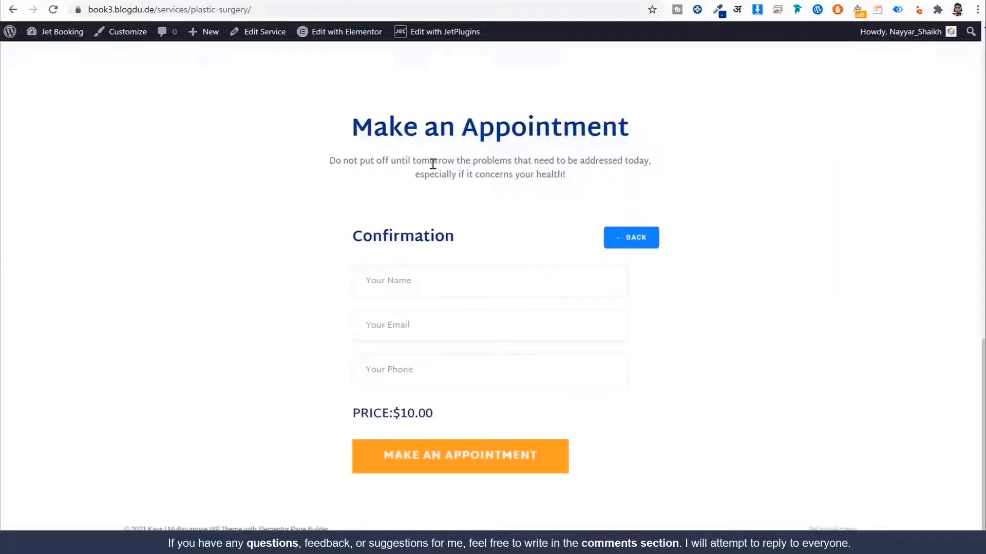
scroll(433, 164, "up", 13)
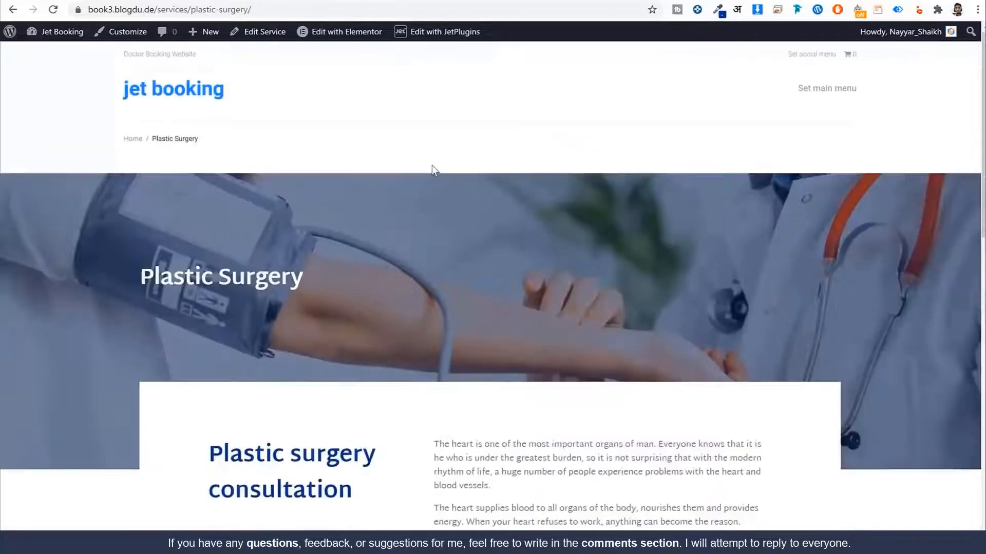
left_click(248, 0)
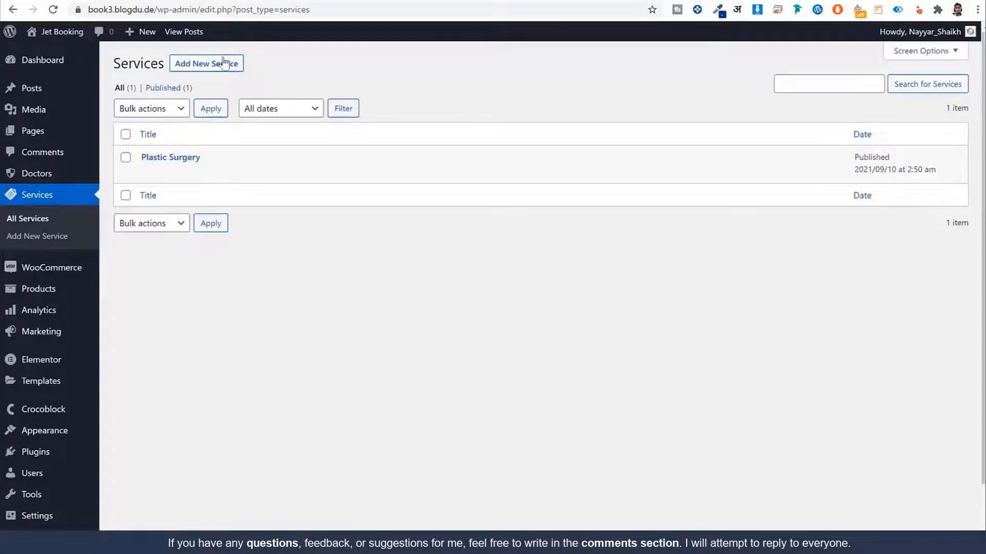
left_click(219, 75)
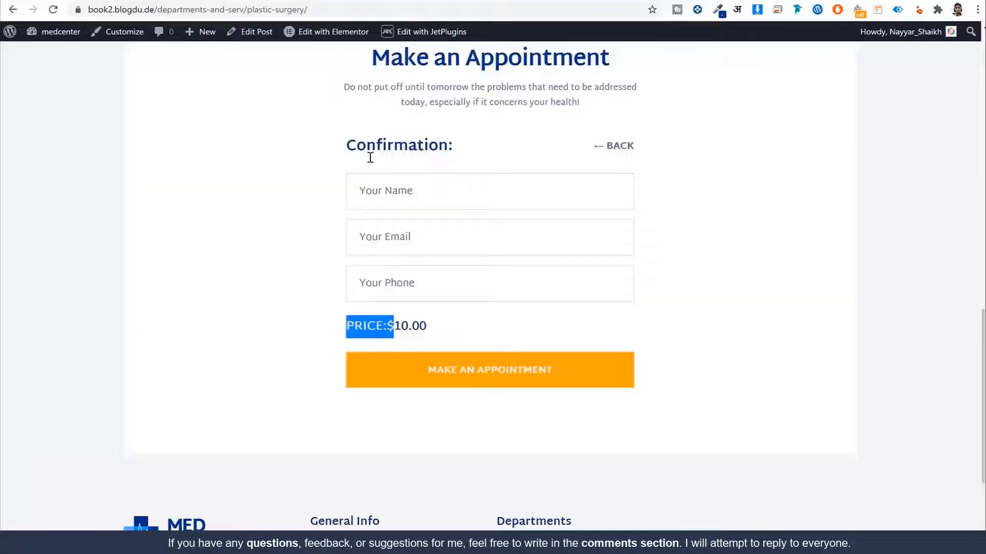
Step: Copy 'Neurology' from the live Departments page into the post title
scroll(365, 164, "up", 13)
left_click(263, 102)
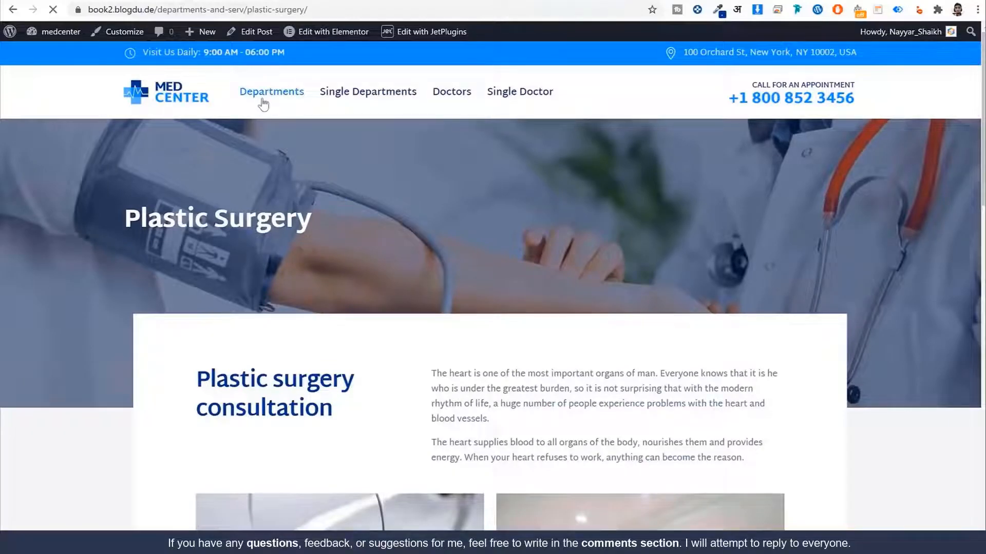
scroll(619, 179, "down", 5)
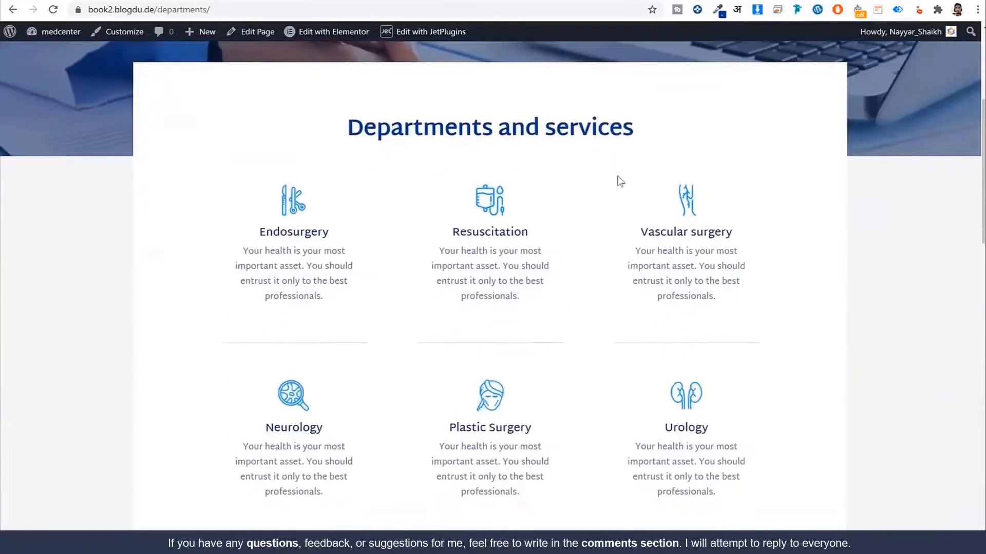
scroll(620, 181, "down", 5)
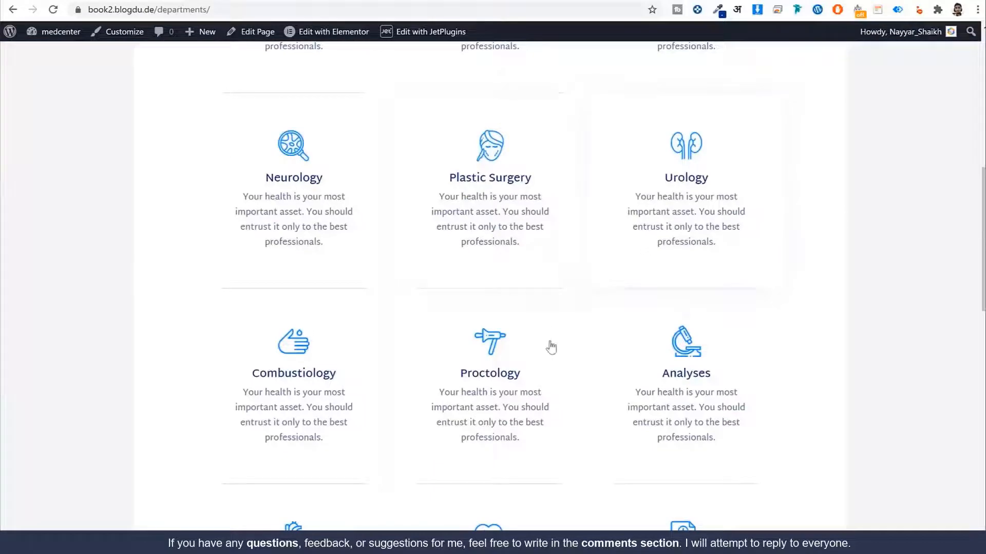
scroll(436, 337, "up", 3)
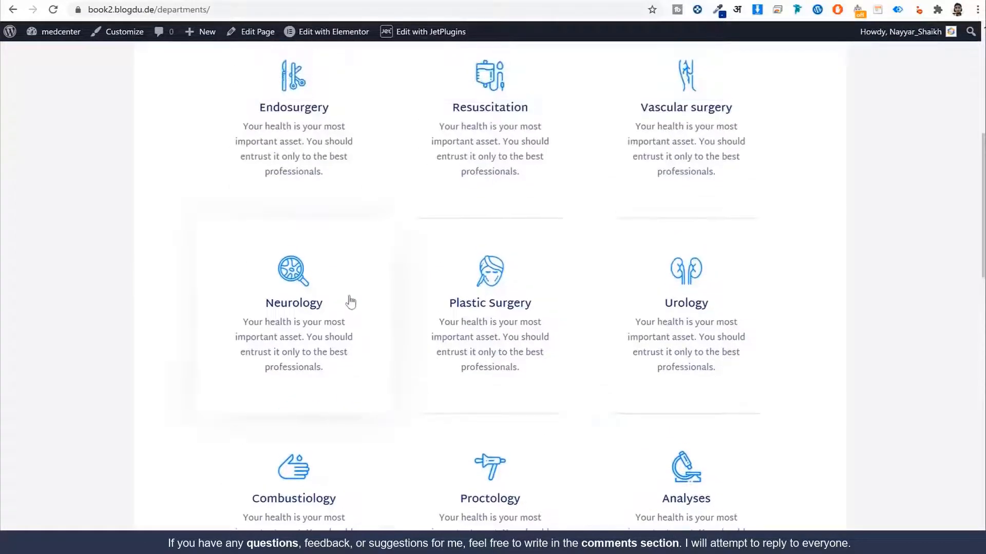
left_click_drag(351, 303, 272, 301)
key("ctrl+c")
key("ctrl+Tab")
key("ctrl+v")
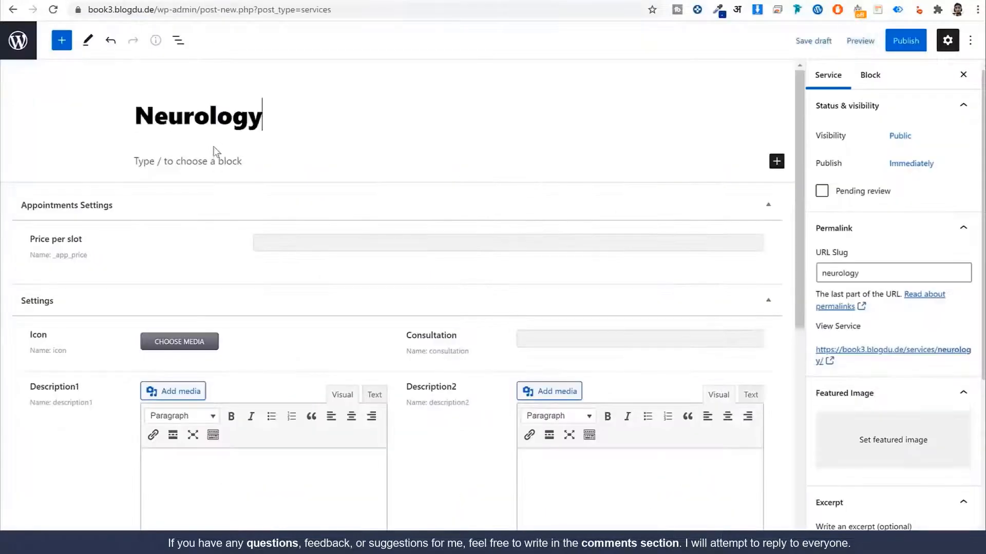
Step: Copy the two Neurology introduction paragraphs into Description1
key("ctrl+Tab")
scroll(473, 251, "down", 4)
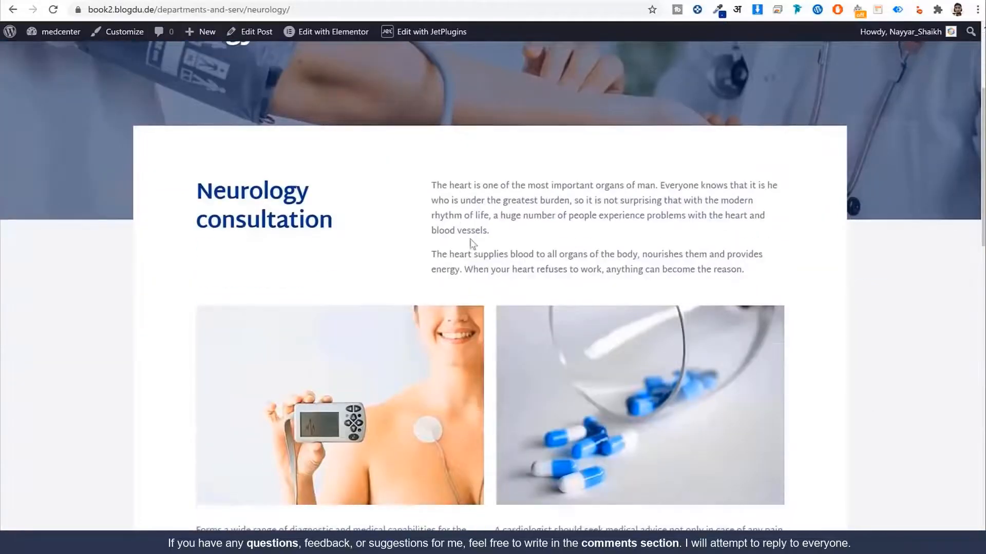
left_click_drag(430, 190, 761, 279)
left_click(761, 275)
double_click(439, 186)
triple_click(442, 187)
left_click(441, 187)
left_click_drag(432, 184, 728, 280)
left_click(799, 288)
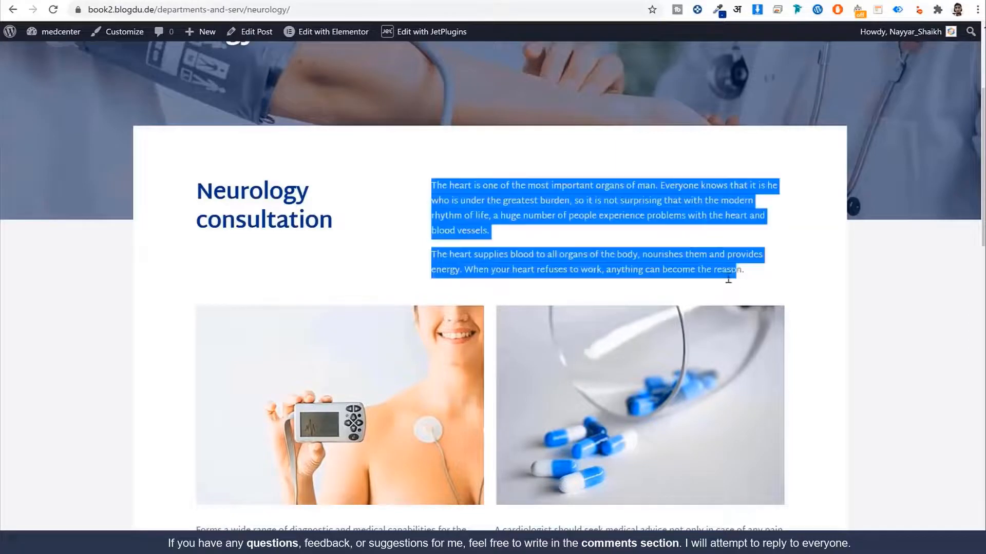
key("ctrl+c")
key("ctrl+Tab")
scroll(325, 165, "down", 3)
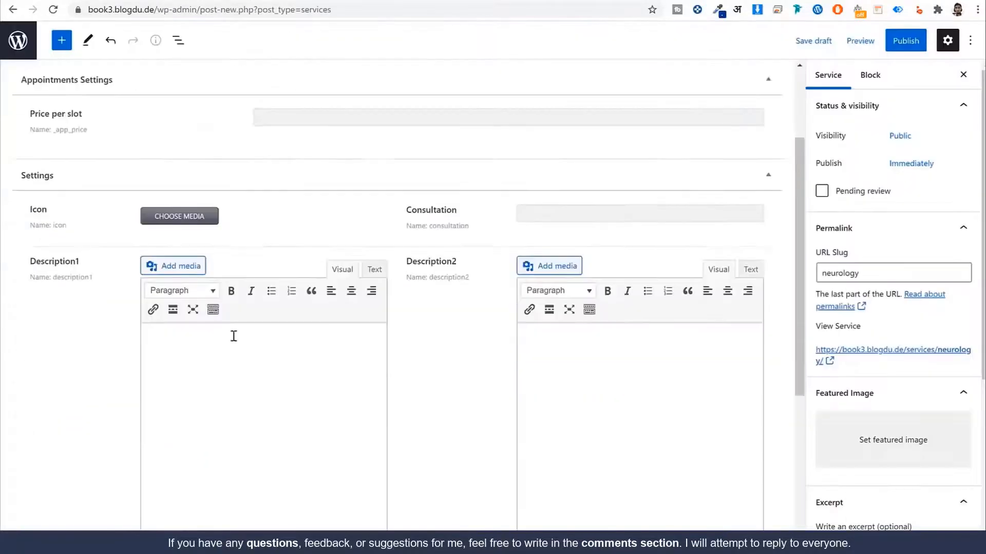
left_click(234, 334)
key("ctrl+v")
Step: Copy the two lower body paragraphs into Description2
key("ctrl+shift+Tab")
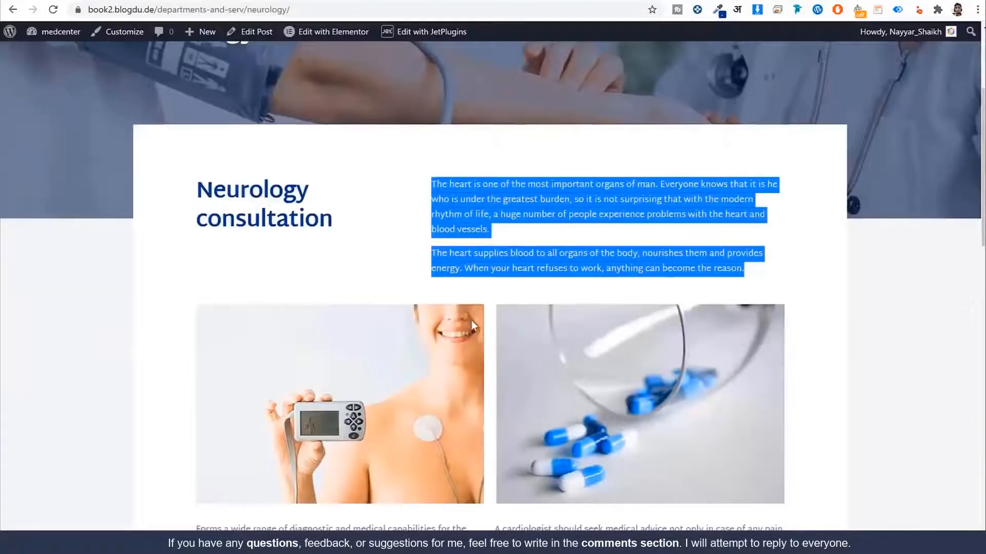
scroll(441, 329, "down", 5)
left_click_drag(194, 219, 711, 283)
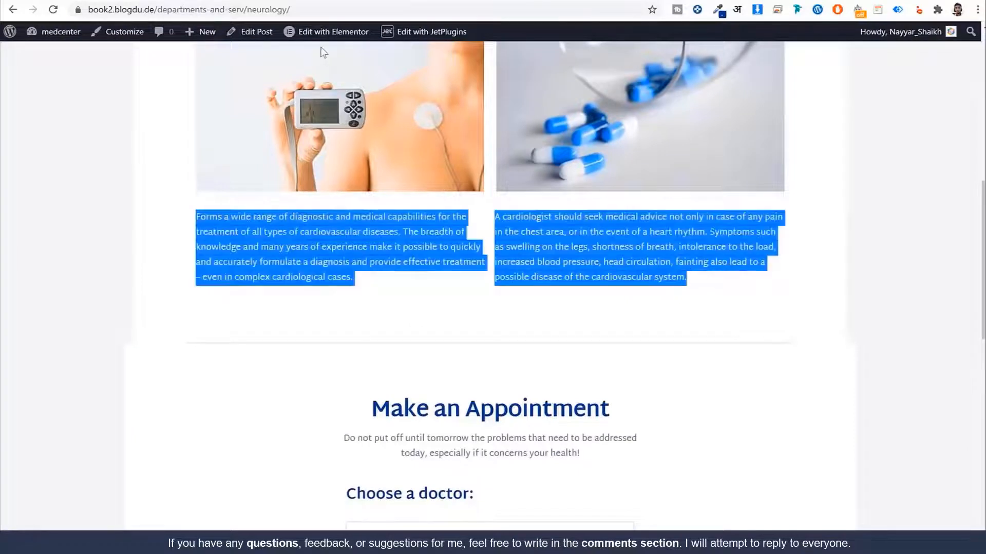
key("ctrl+c")
key("ctrl+Tab")
left_click(588, 371)
key("ctrl+v")
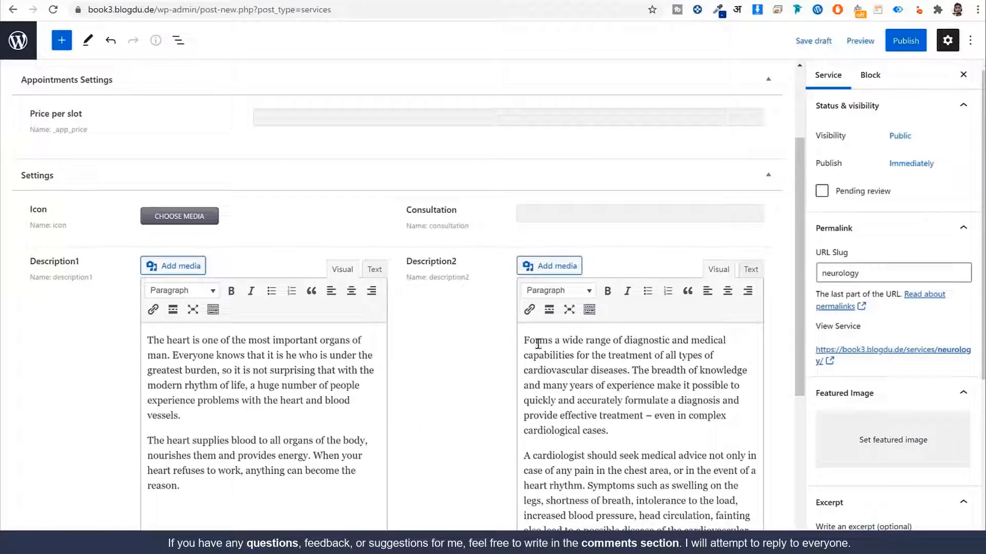
left_click(375, 270)
left_click(348, 269)
Step: Paste the 'Neurology consultation' heading into the Consultation field
left_click(549, 214)
key("ctrl+shift+Tab")
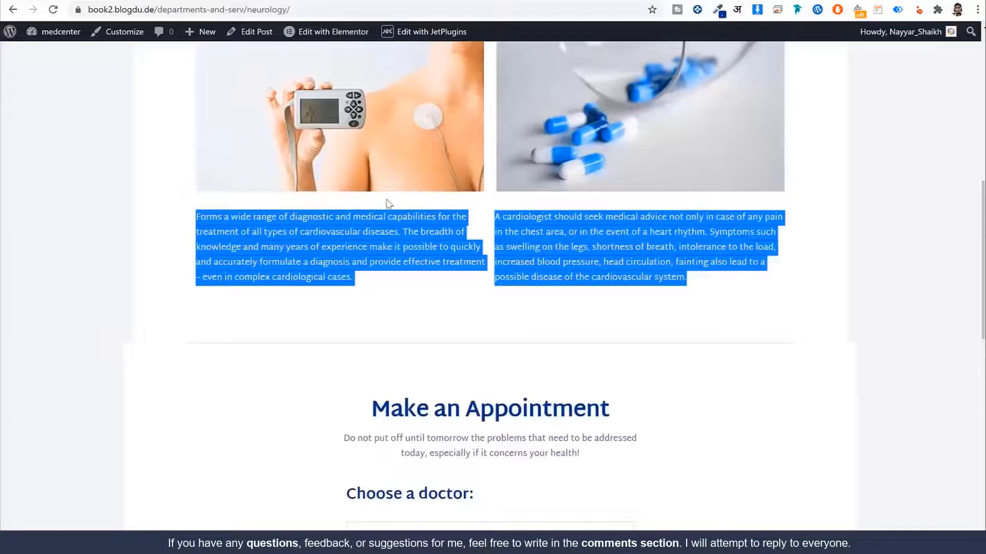
scroll(389, 205, "up", 5)
left_click_drag(342, 167, 173, 99)
key("ctrl+Tab")
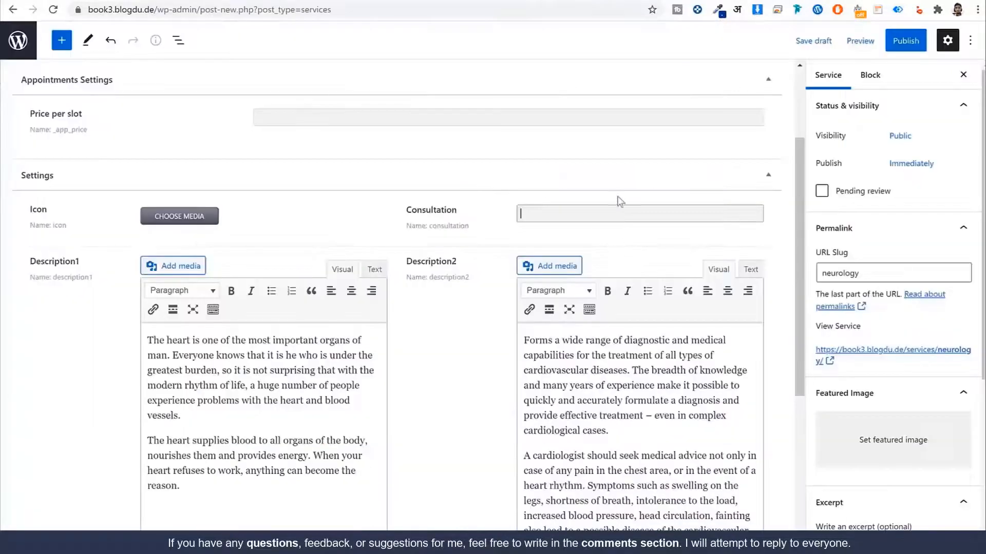
key("ctrl+v")
Step: Set the reception photo as the service icon and enter 15 as Price per slot
left_click(181, 216)
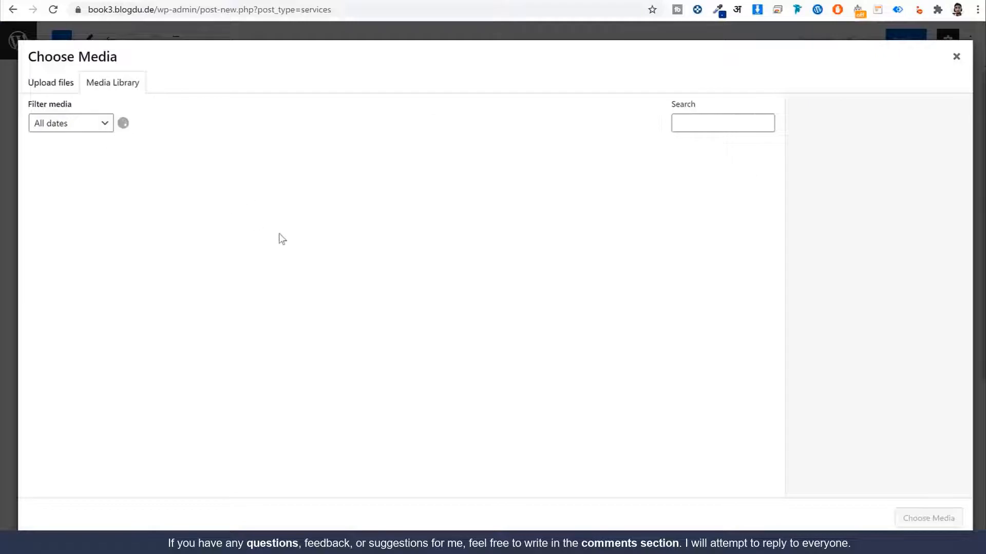
left_click(541, 208)
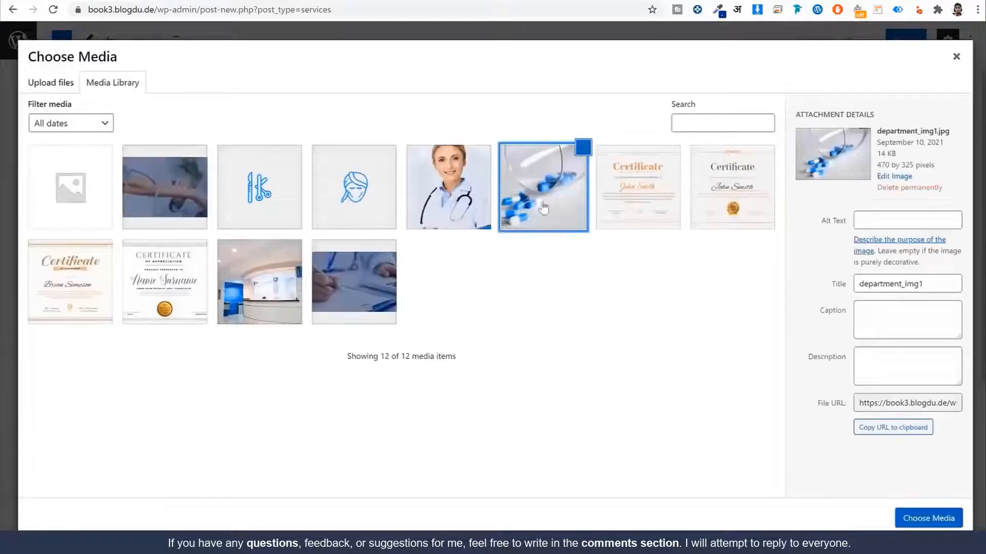
left_click(280, 292)
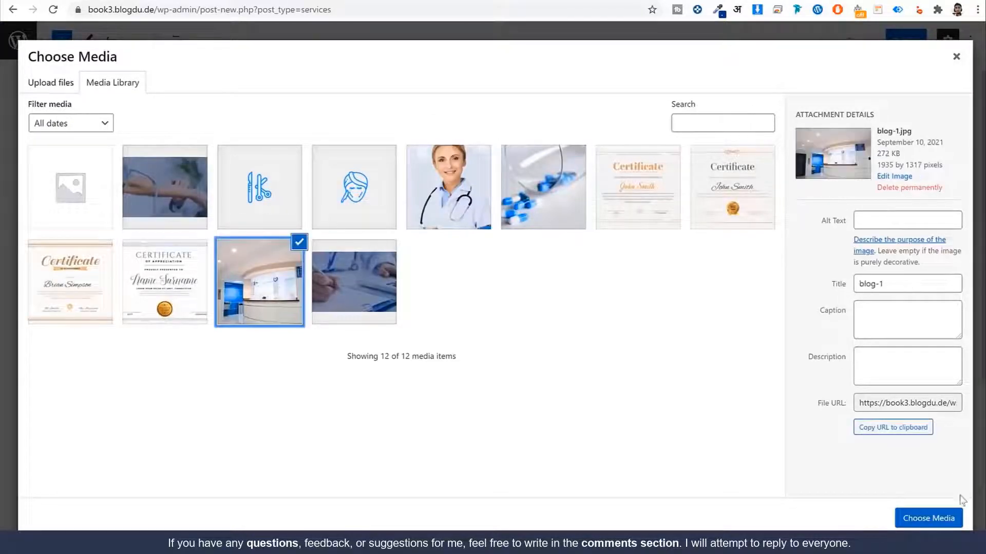
left_click(928, 519)
scroll(460, 308, "up", 2)
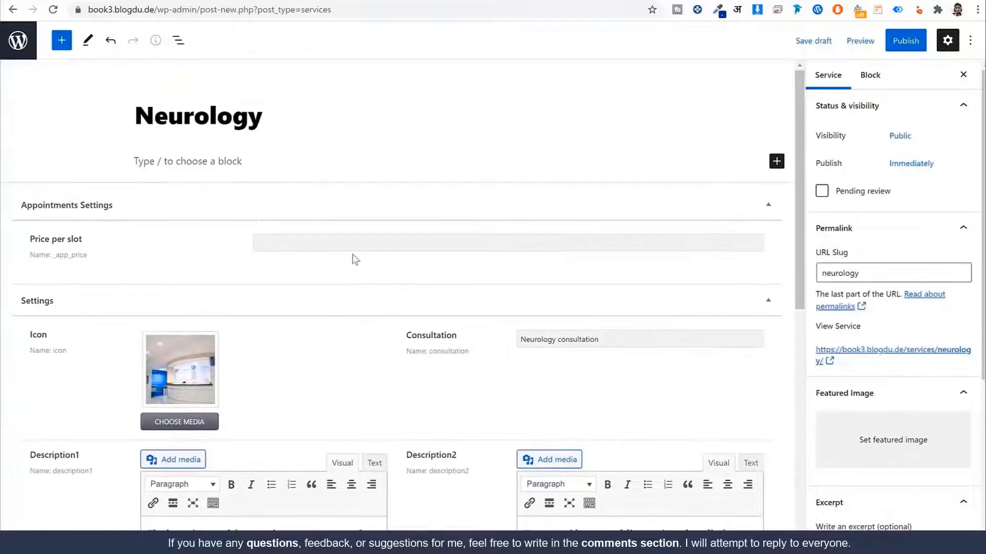
left_click(374, 246)
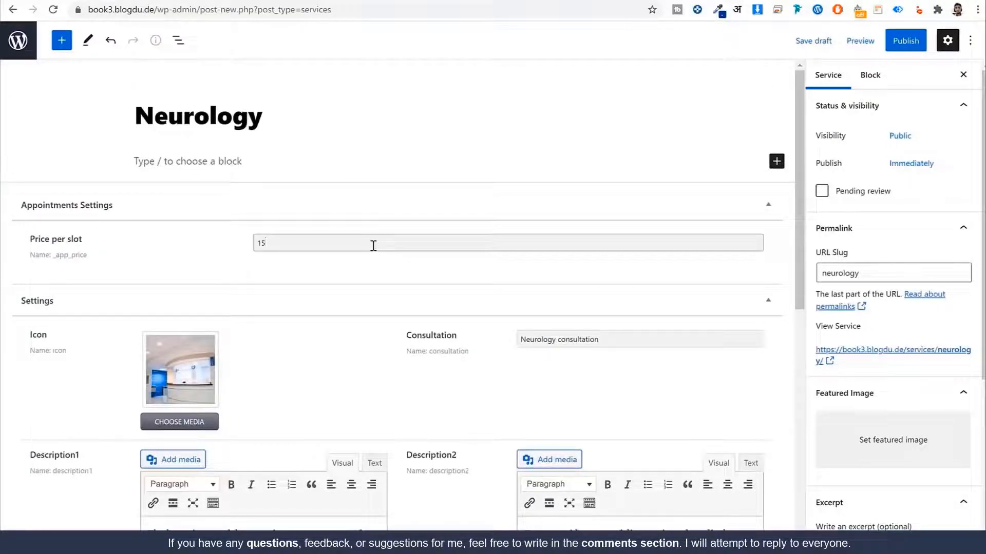
scroll(944, 392, "down", 3)
Step: Set bg_3 as the Neurology service's featured image
left_click(881, 293)
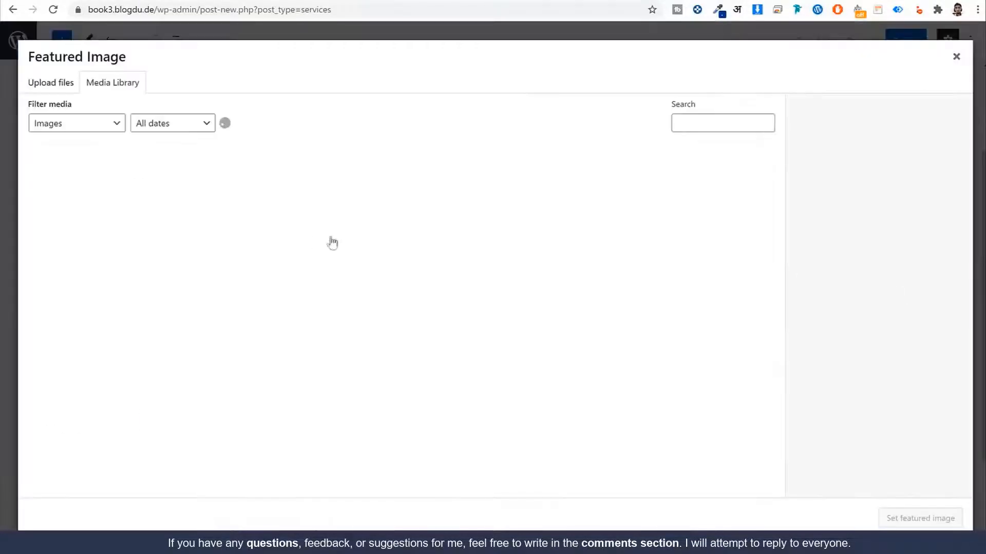
left_click(156, 196)
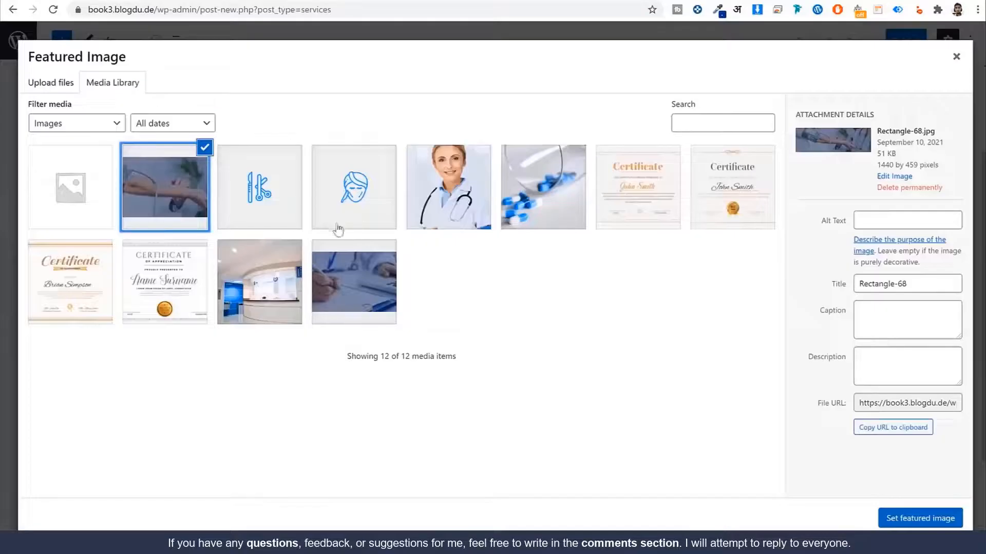
left_click(317, 297)
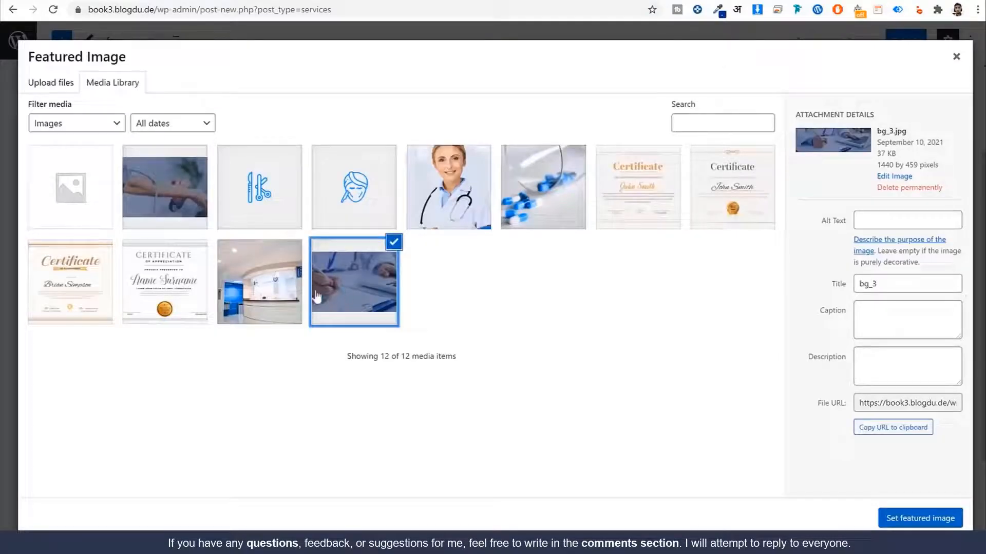
left_click(909, 516)
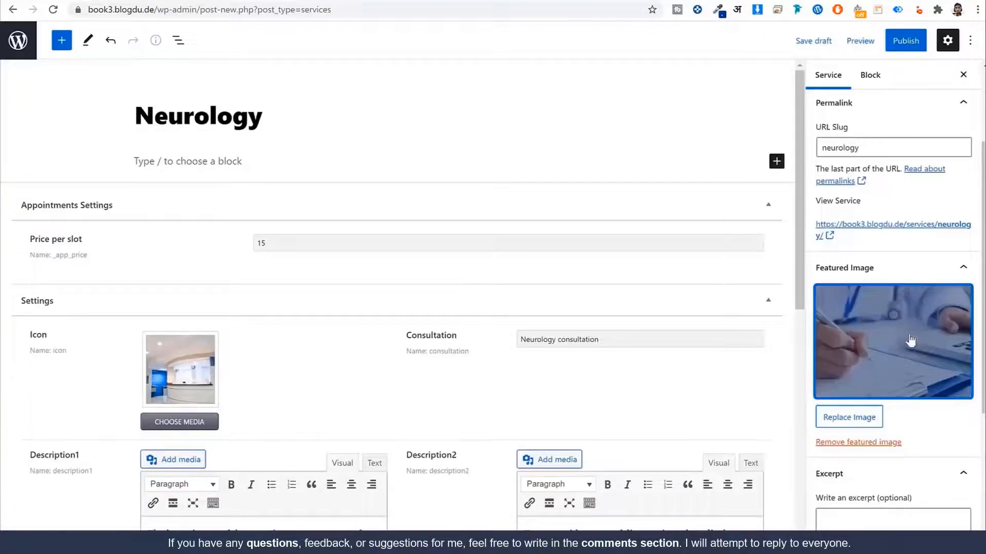
scroll(912, 342, "down", 2)
left_click(891, 399)
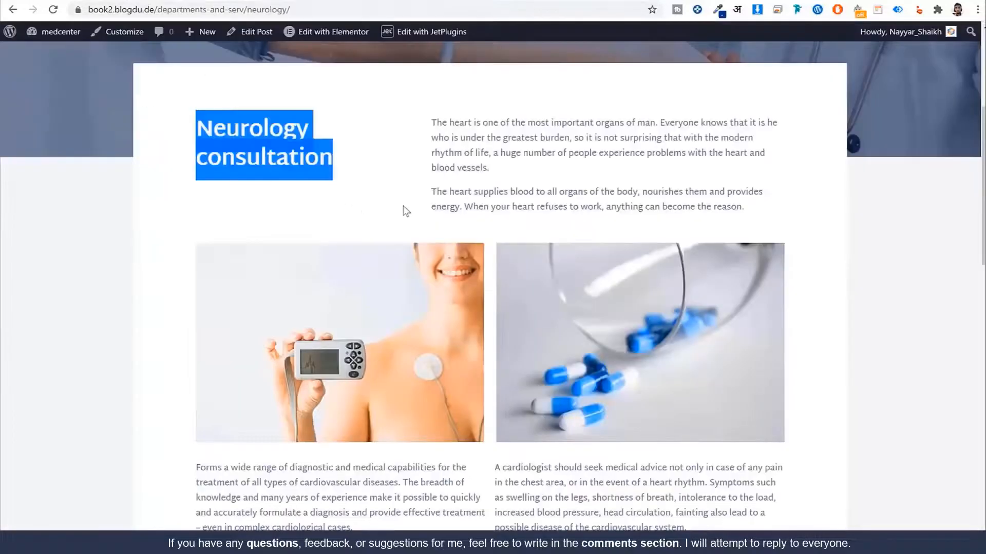
Step: Copy the Neurology card's blurb from the Departments listing and paste it as the excerpt
left_click_drag(438, 123, 519, 150)
key("alt+Left")
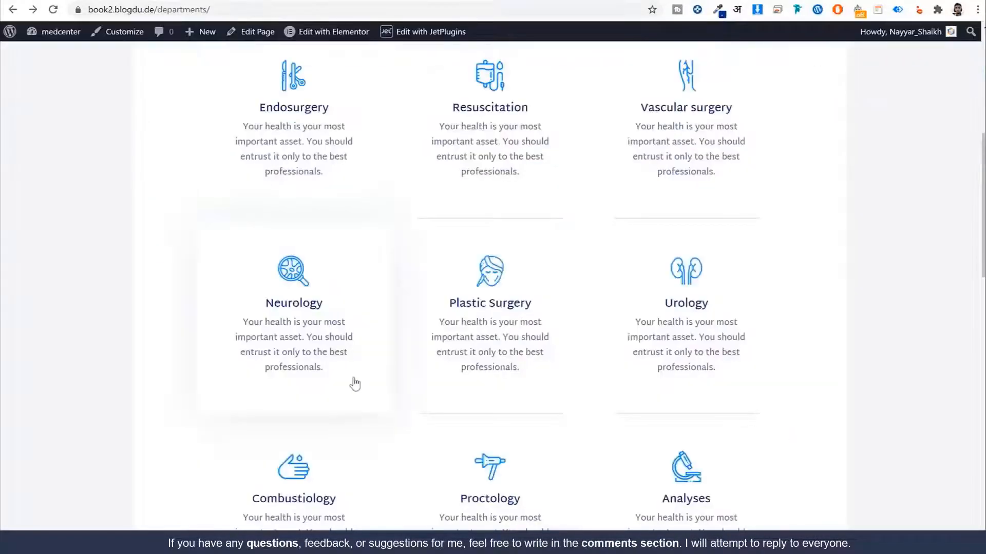
left_click_drag(352, 381, 241, 337)
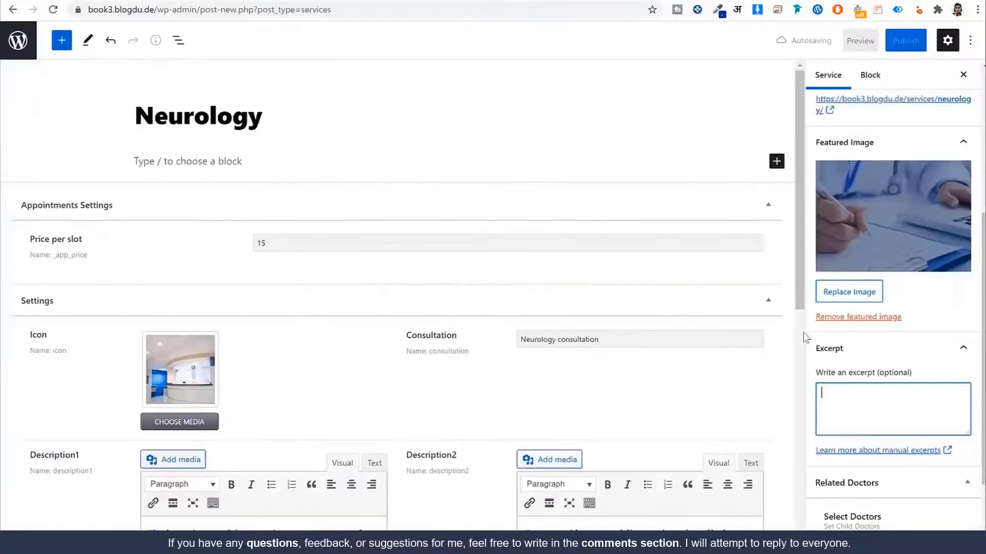
key("ctrl+v")
scroll(883, 435, "down", 2)
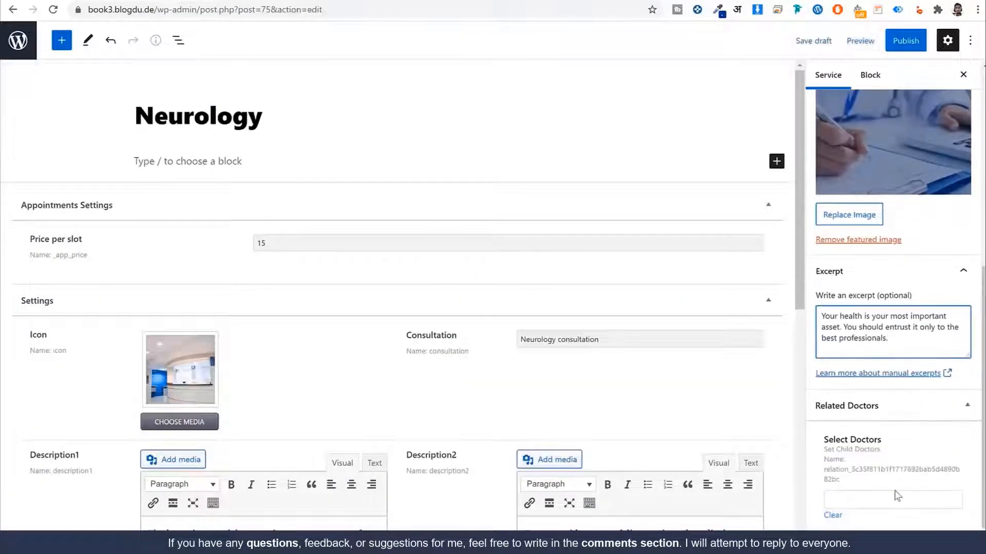
Step: Search the Select Doctors field and link the found doctor to the Neurology service
left_click(881, 501)
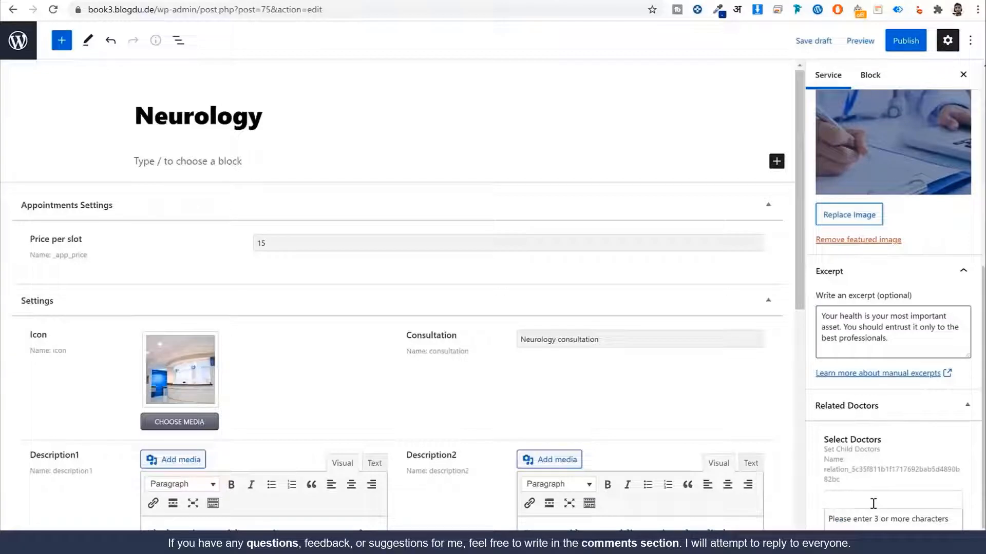
type("all")
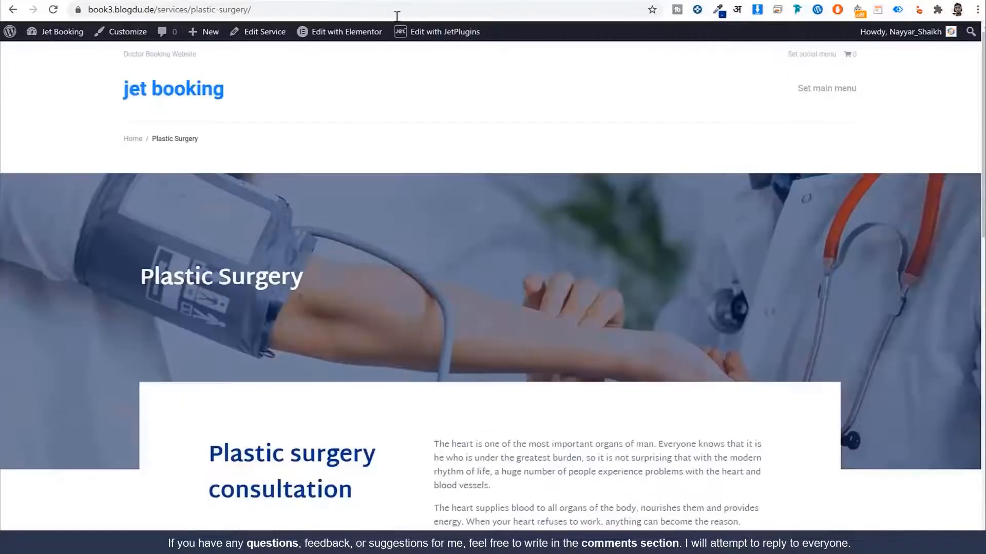
scroll(530, 292, "down", 15)
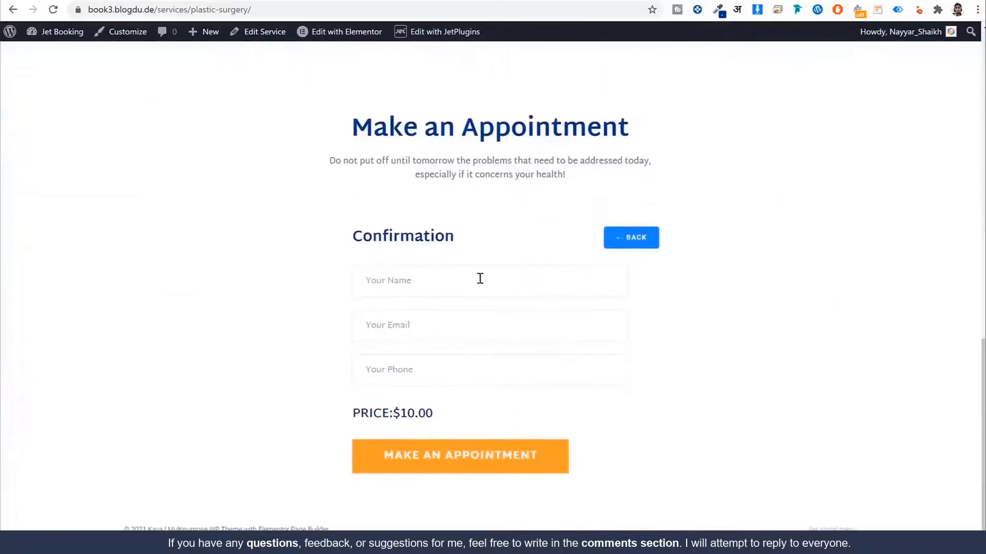
left_click(656, 248)
left_click(500, 292)
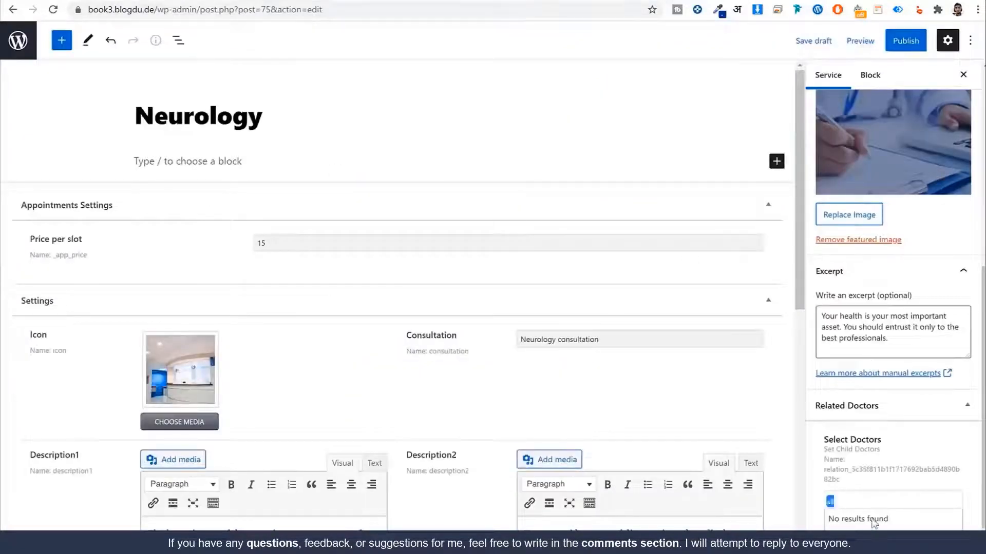
type("anna")
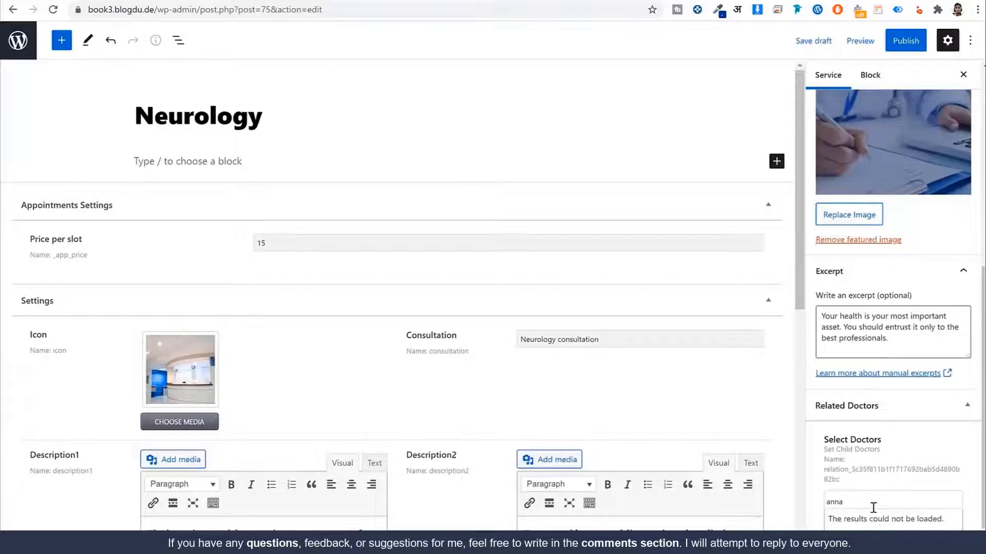
left_click(879, 519)
scroll(884, 452, "up", 1)
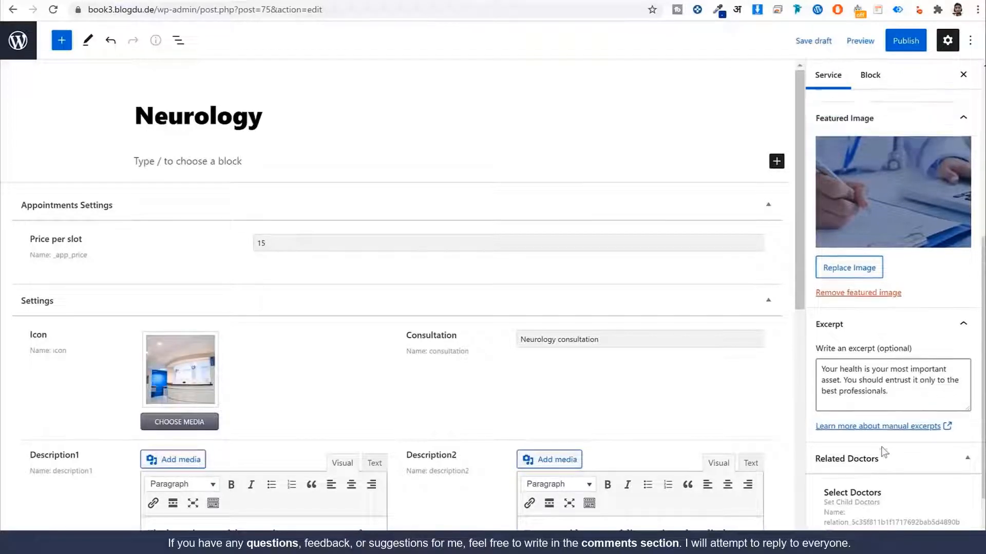
scroll(882, 449, "up", 6)
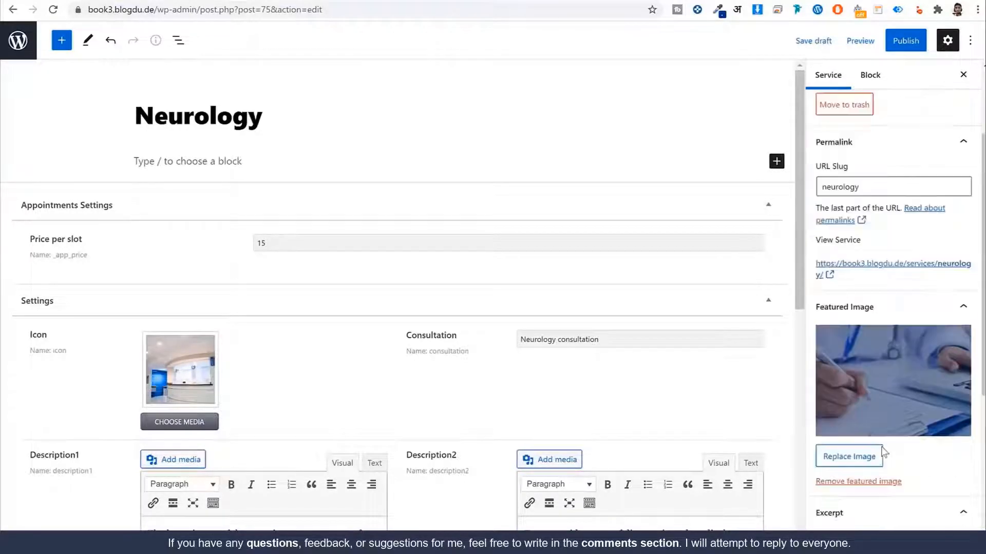
Step: Publish the Neurology service and view the /all-services listing page
left_click(913, 46)
left_click(884, 40)
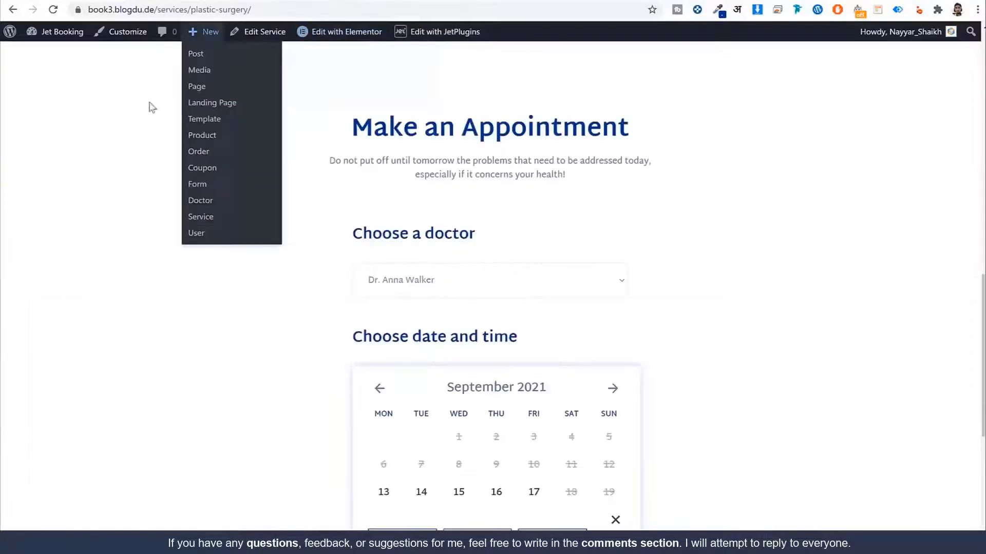
scroll(319, 200, "up", 7)
scroll(319, 201, "up", 9)
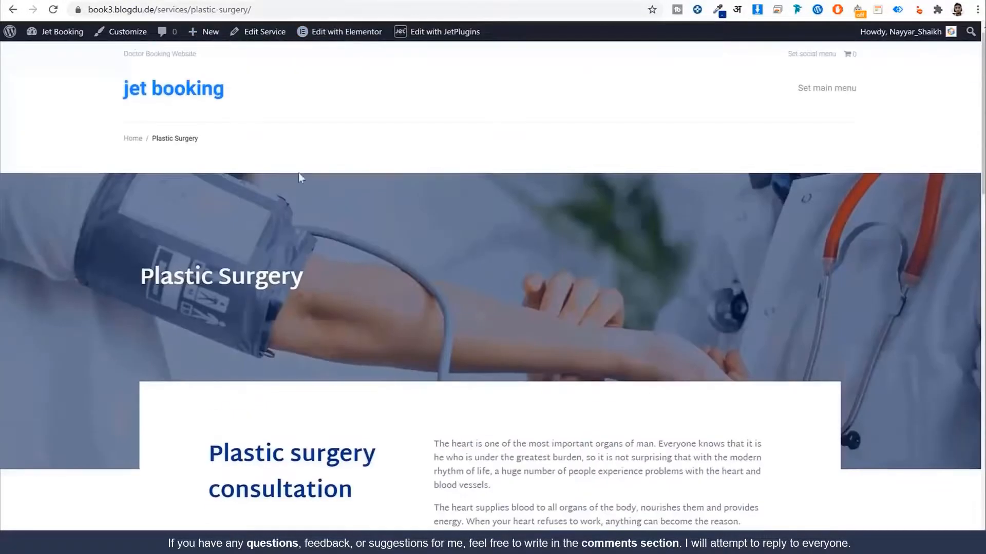
left_click_drag(158, 10, 415, 5)
type("all")
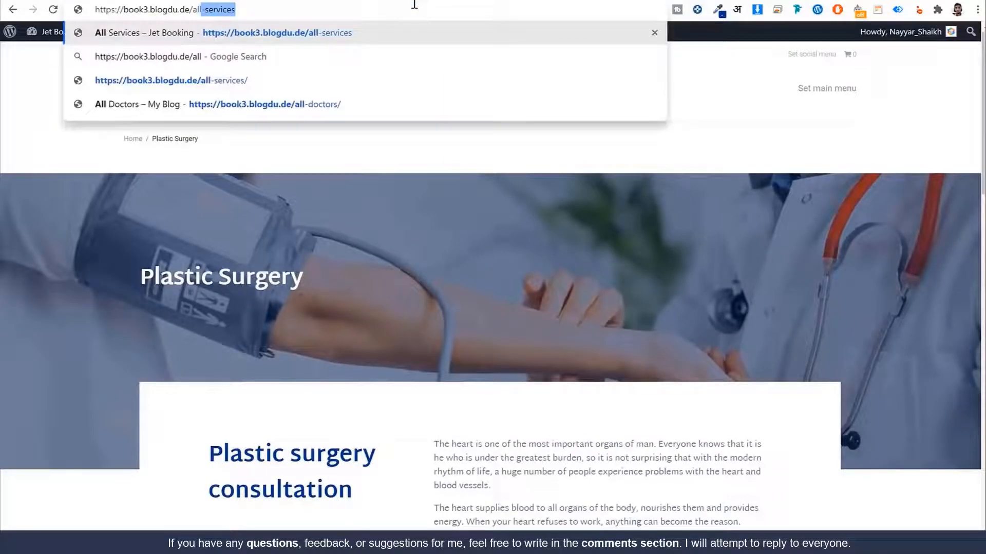
key("Return")
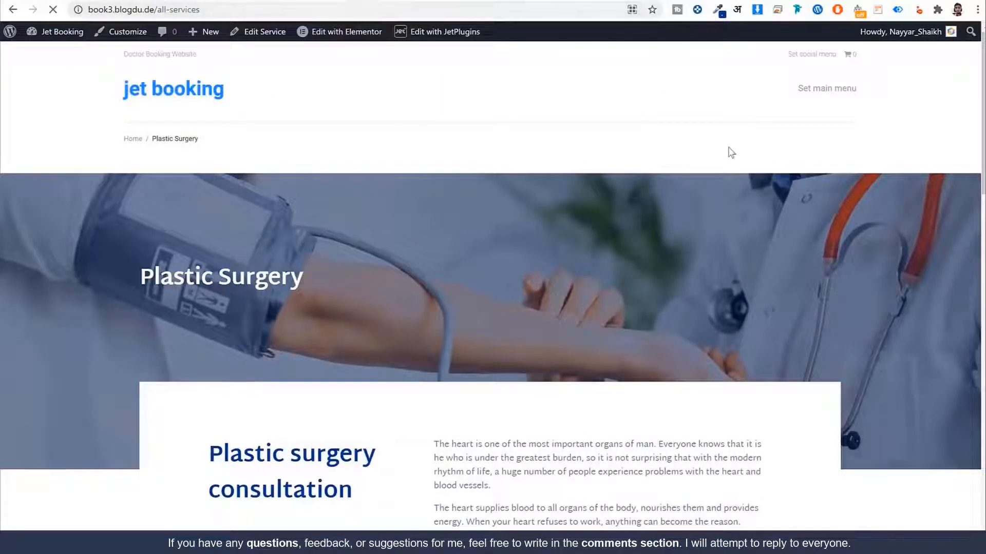
scroll(731, 272, "down", 4)
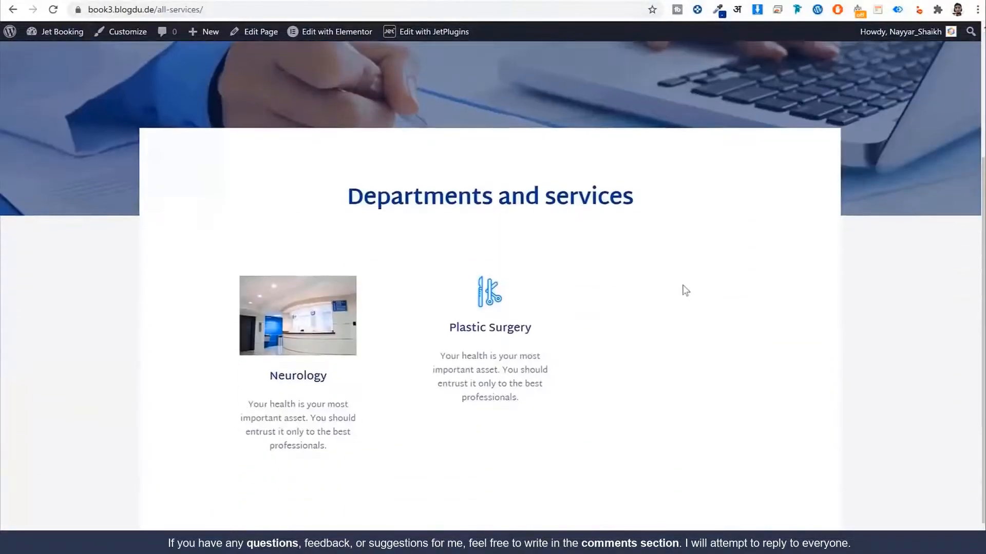
Step: Set the service's Icon to the medical-tools-1 image
left_click(268, 2)
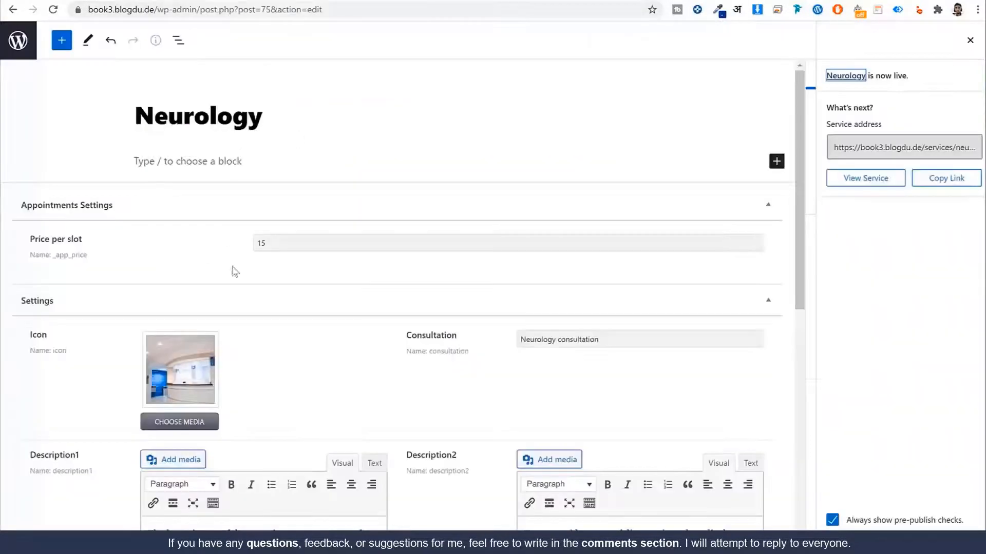
left_click(190, 426)
left_click(358, 189)
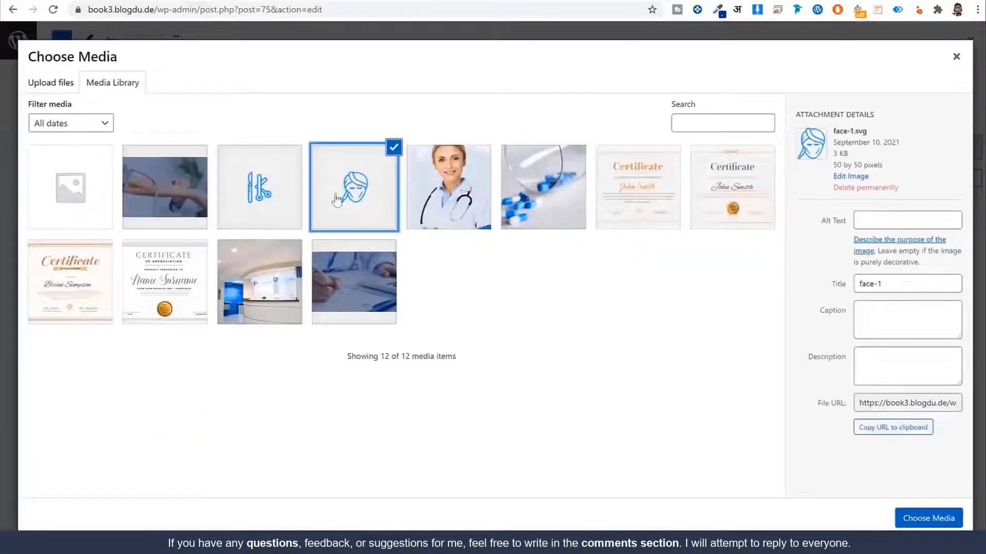
left_click(282, 197)
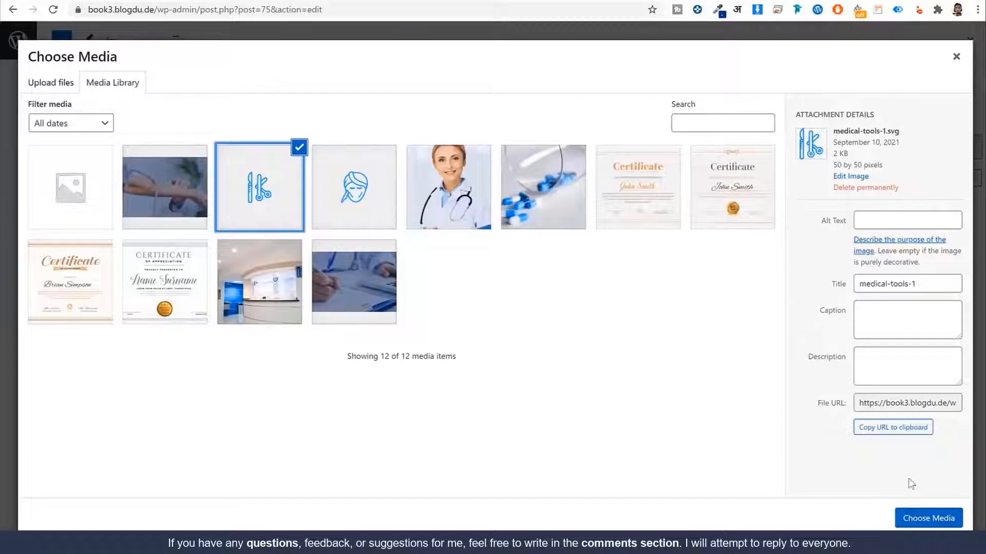
left_click(919, 519)
Step: Add the pills and clinic images to the Gallery and update the post
scroll(417, 324, "down", 8)
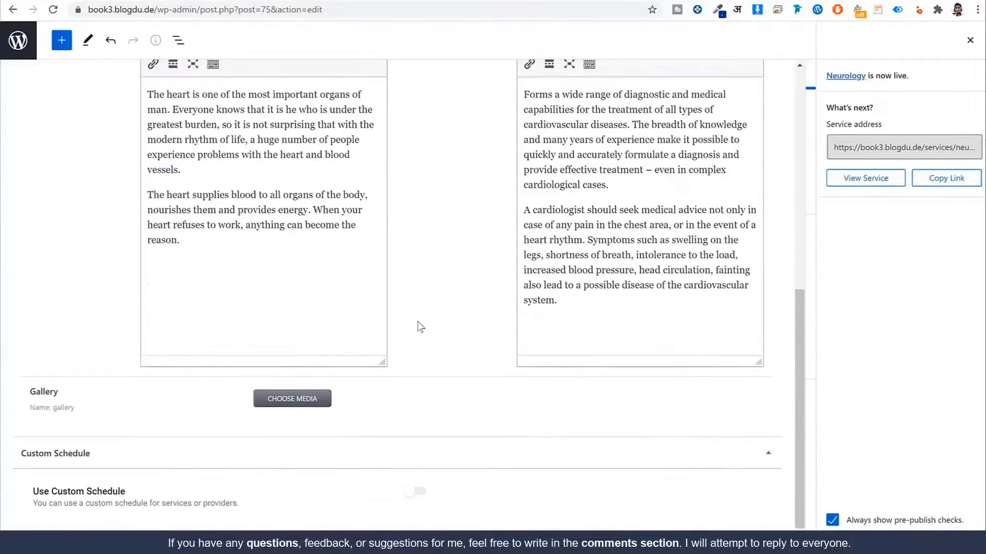
left_click(303, 402)
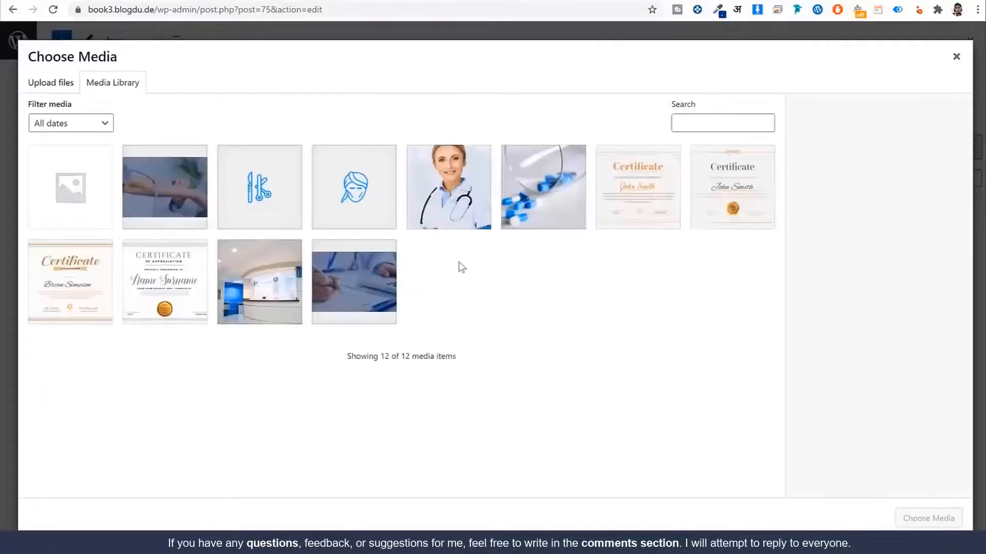
left_click(533, 200)
left_click(260, 282)
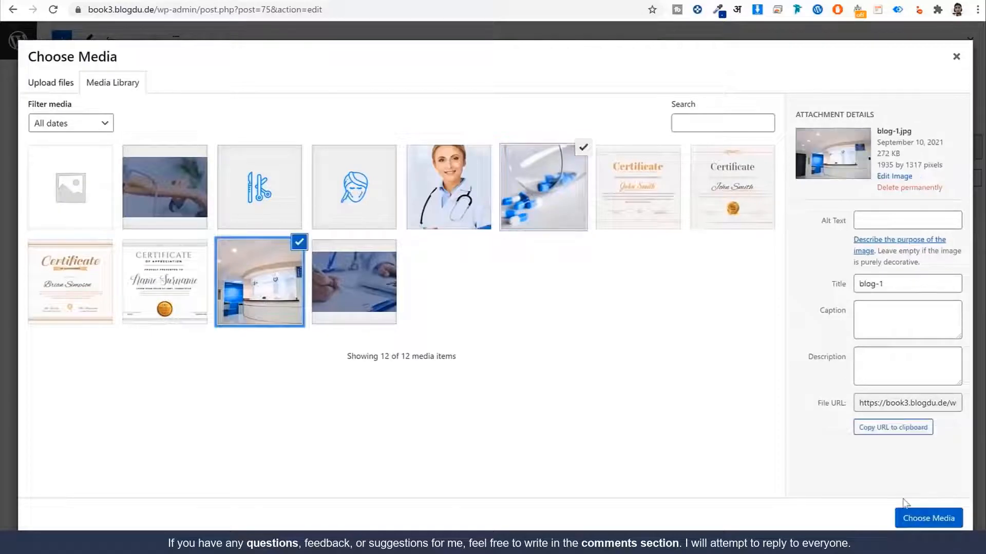
left_click(916, 518)
scroll(695, 433, "up", 7)
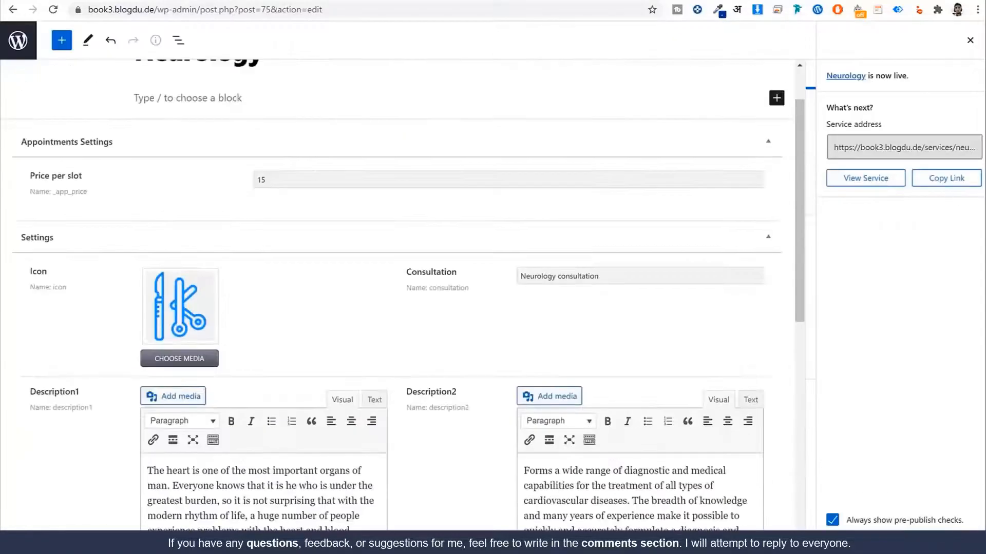
left_click(972, 43)
left_click(902, 39)
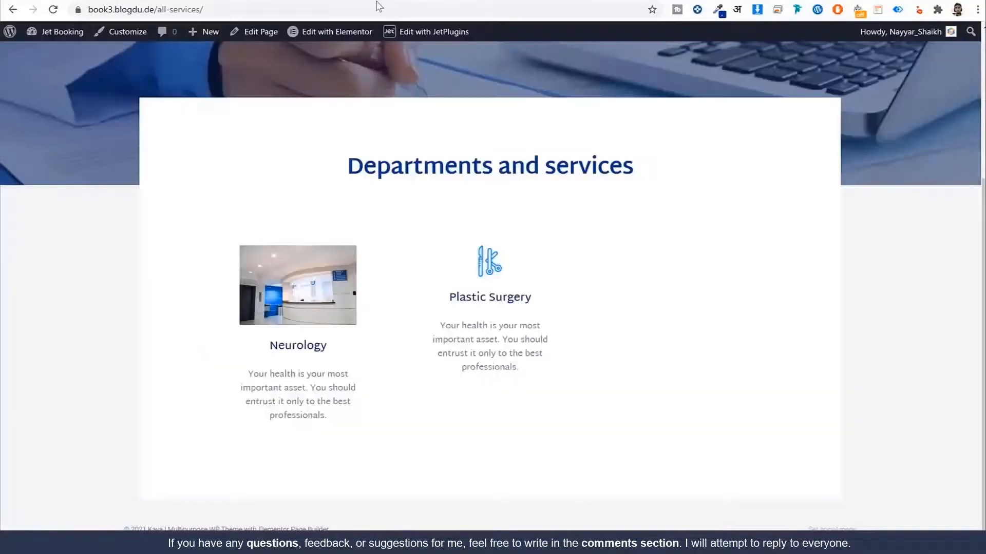
Step: Reload the services listing and open the Neurology service page
left_click(379, 7)
key("Return")
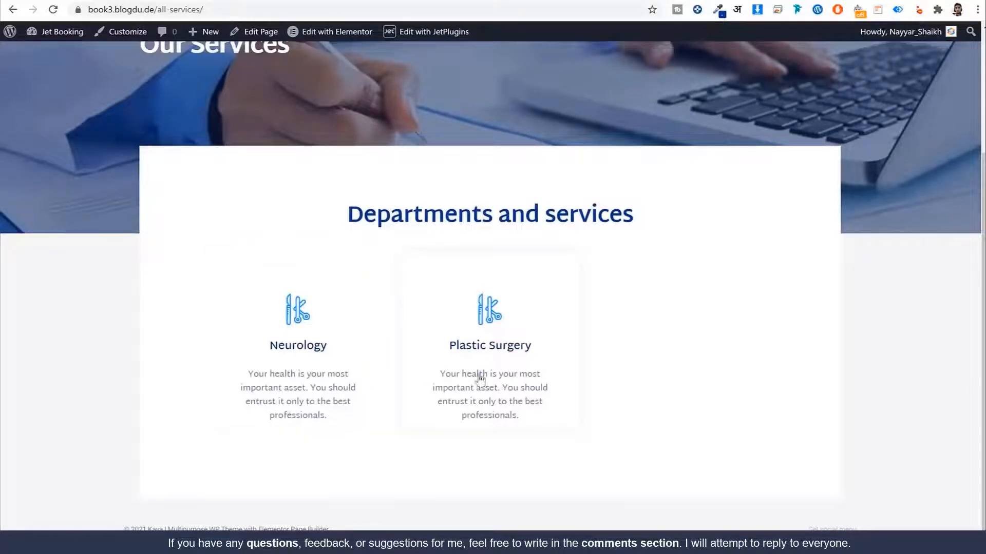
left_click(319, 355)
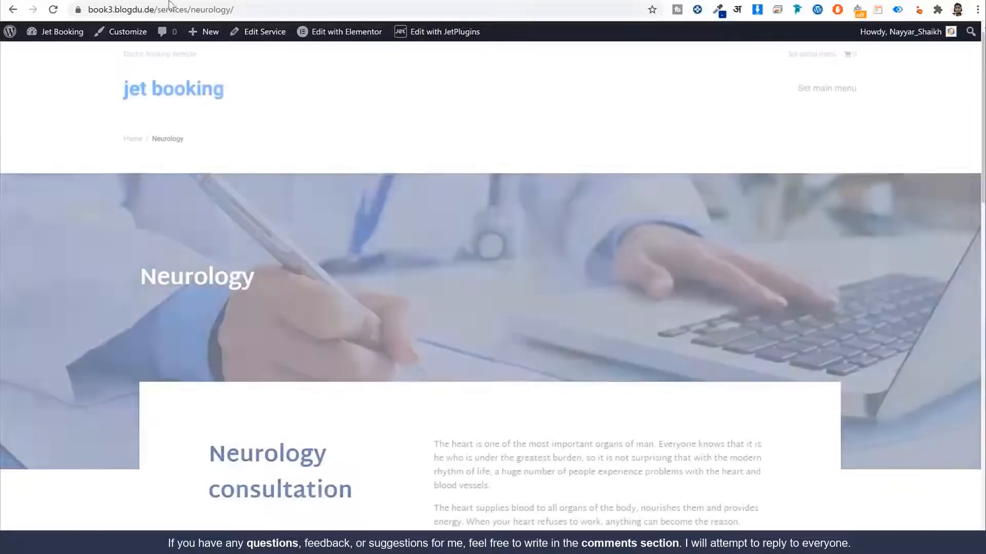
Step: Scroll down to Make an Appointment and check the Choose a doctor options
left_click_drag(170, 7, 285, 10)
left_click(561, 285)
scroll(375, 147, "down", 3)
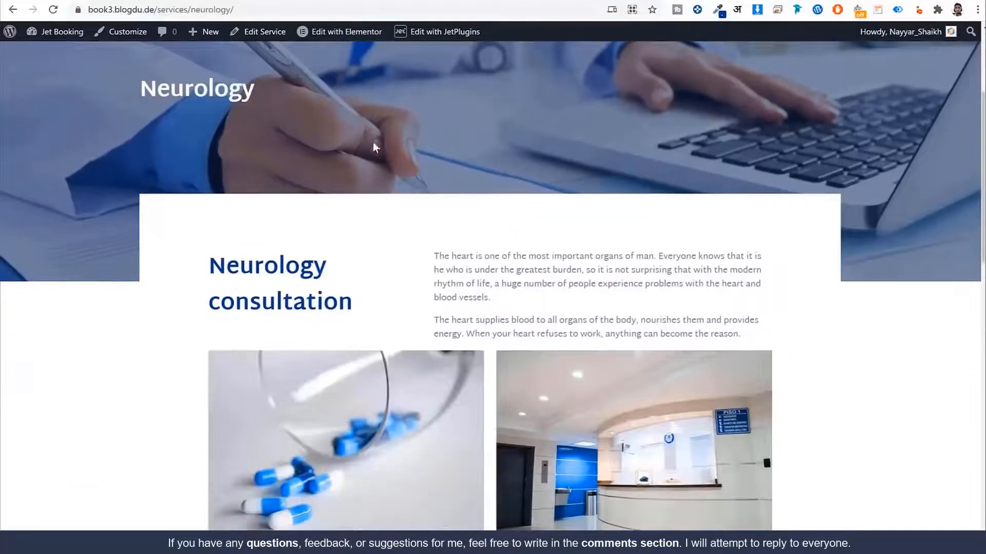
double_click(210, 89)
scroll(345, 247, "down", 1)
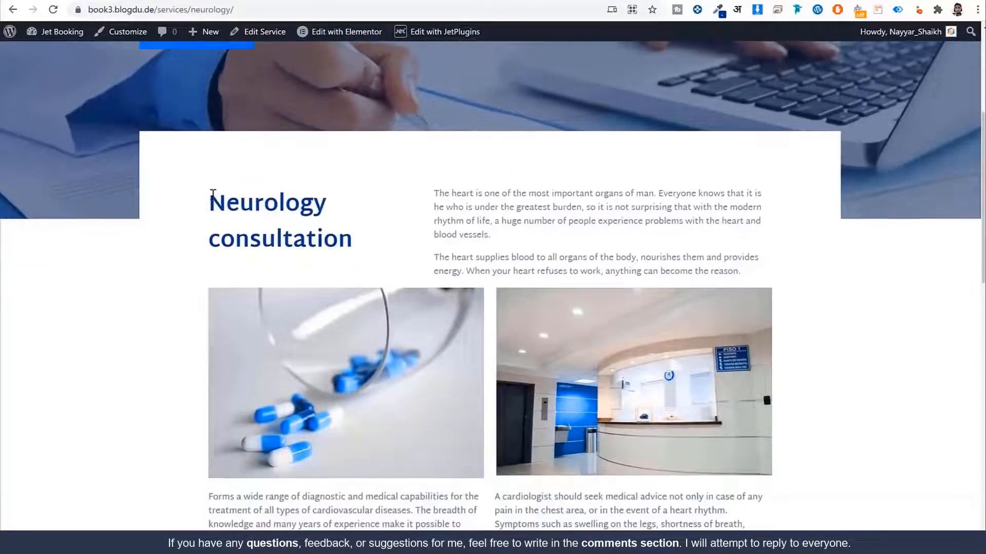
left_click_drag(211, 193, 350, 244)
left_click(472, 208)
scroll(614, 301, "down", 13)
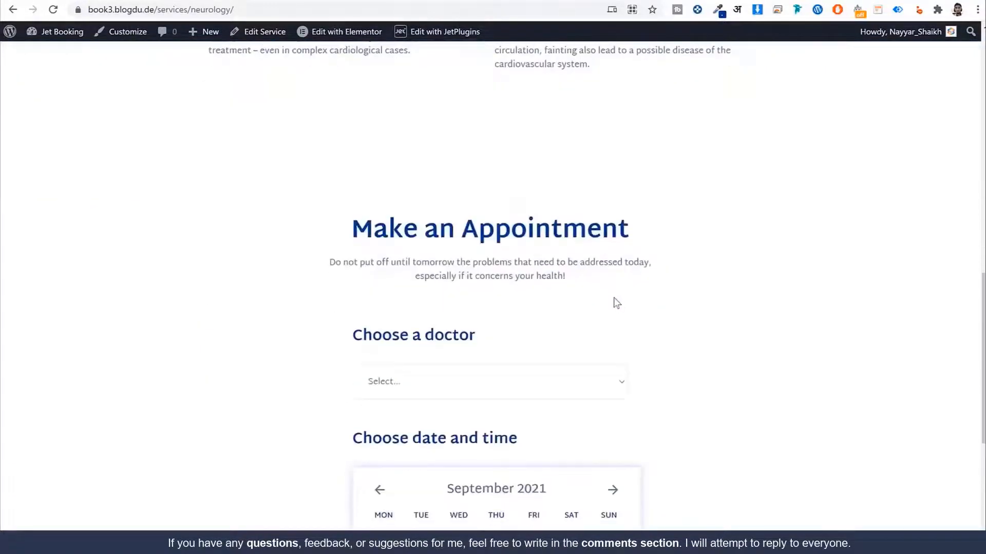
left_click(497, 136)
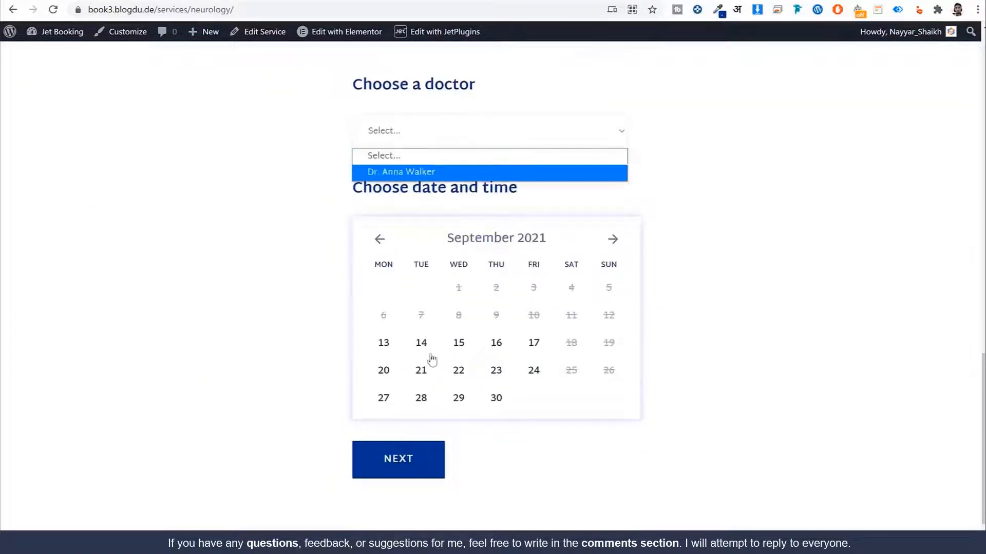
left_click(786, 213)
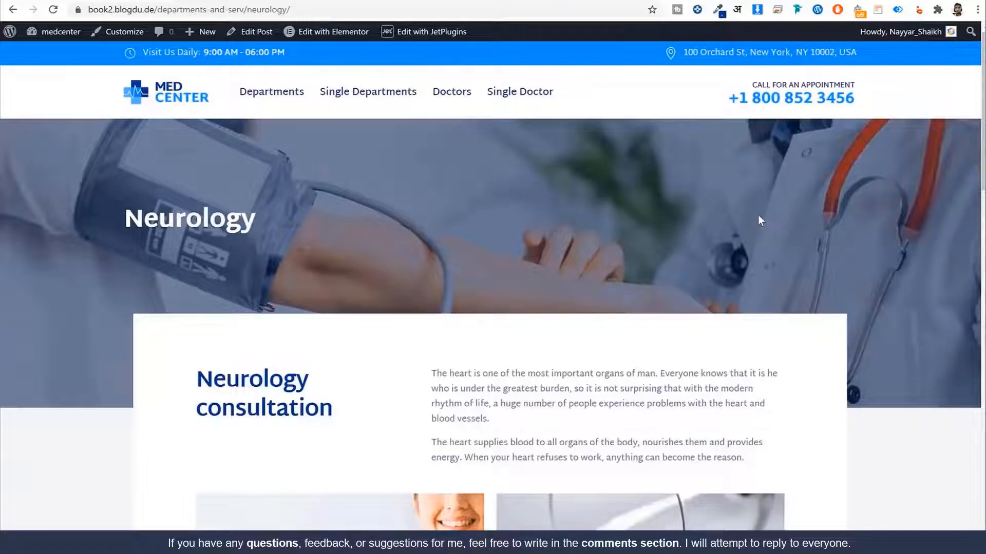
Step: Go to MedCenter's Doctors listing and open the traumatologist's profile page
scroll(727, 236, "down", 8)
scroll(727, 238, "up", 8)
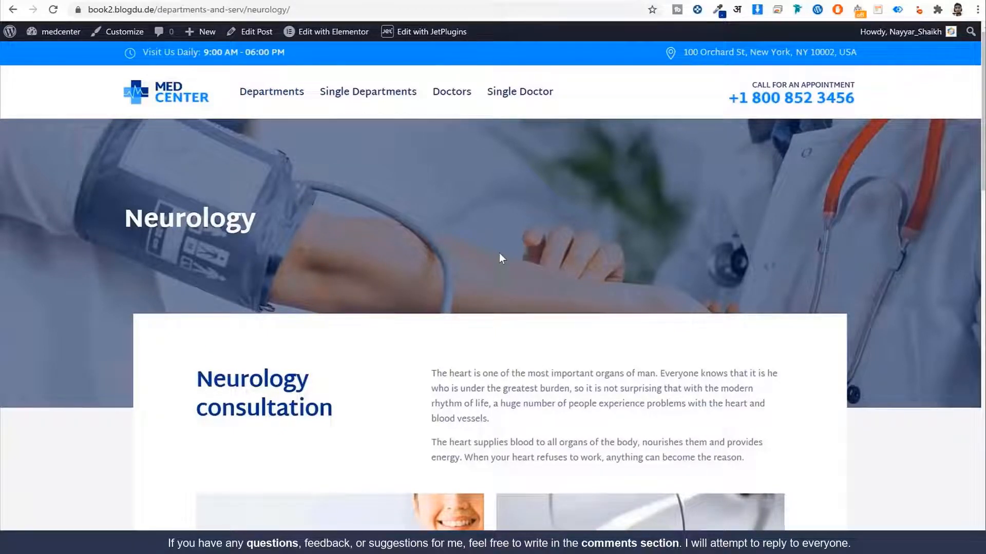
left_click(453, 103)
scroll(631, 249, "down", 8)
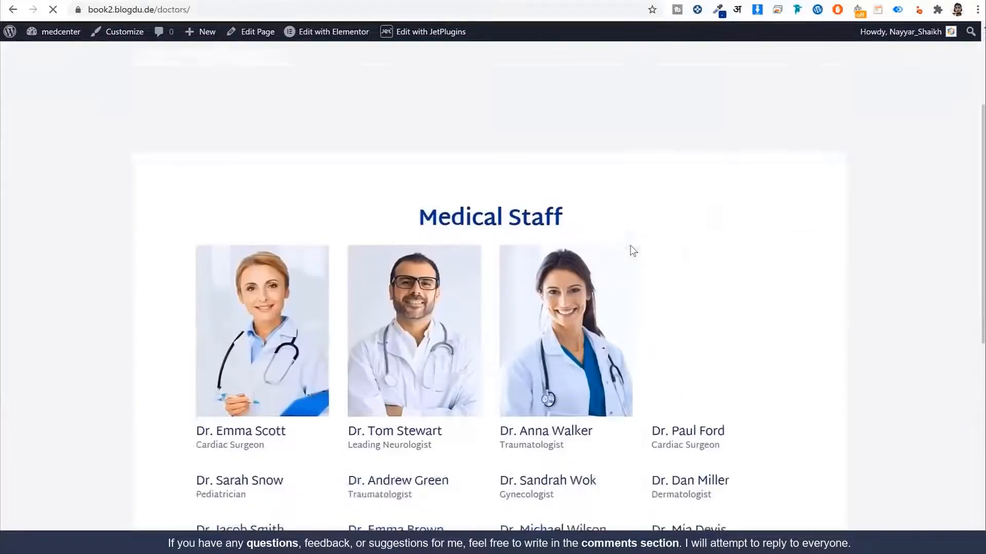
scroll(631, 248, "up", 8)
scroll(638, 192, "down", 6)
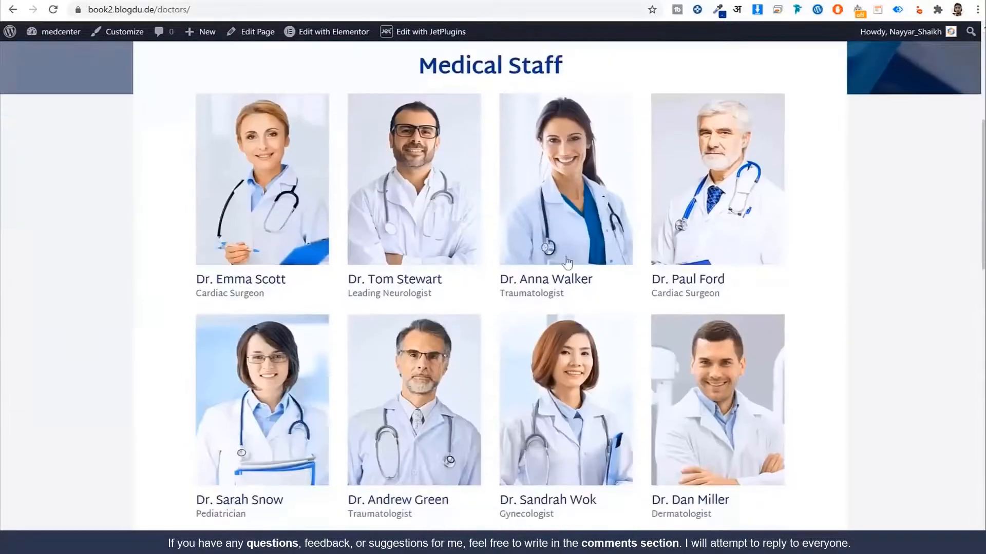
left_click(567, 263)
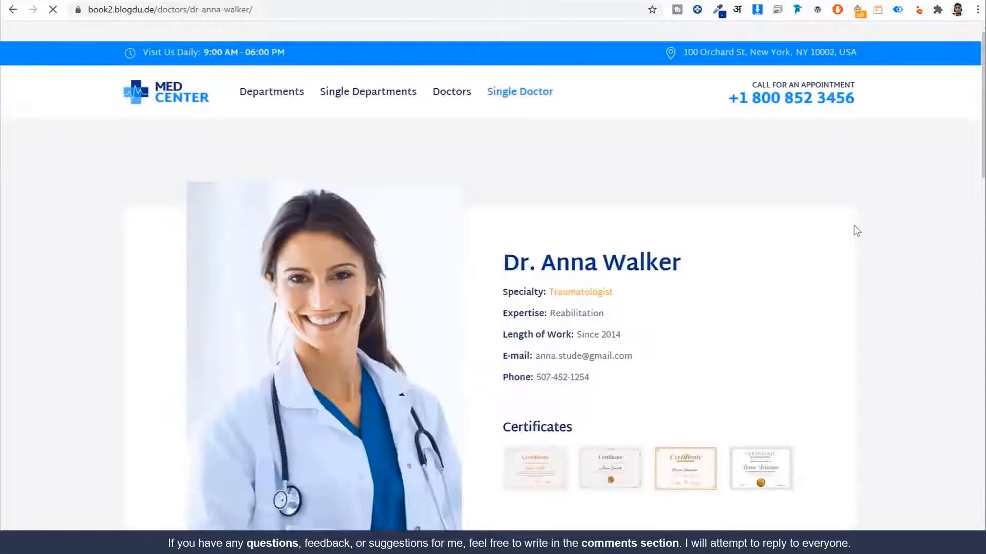
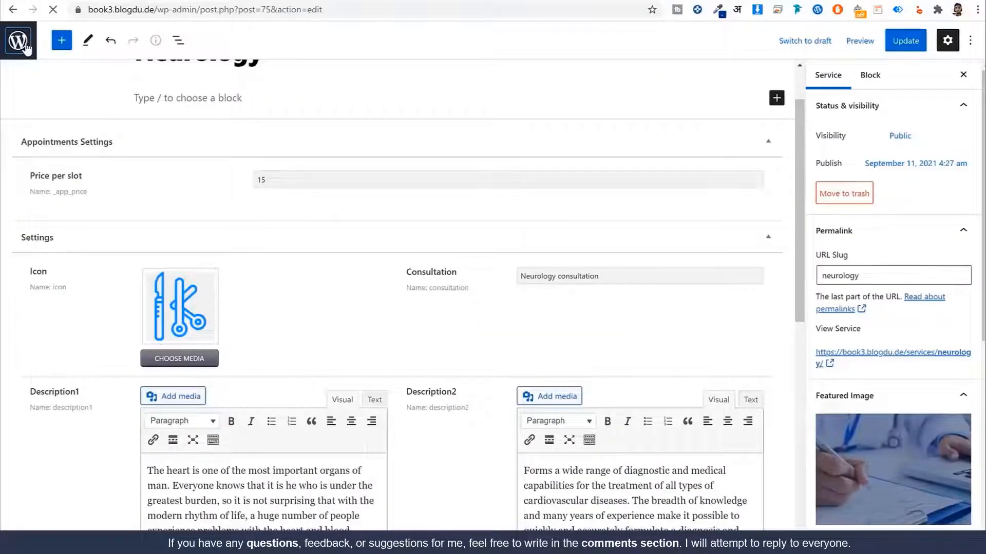
Step: Leave the editor for the admin Dashboard, then look over the reference site's Doctors page
left_click(18, 41)
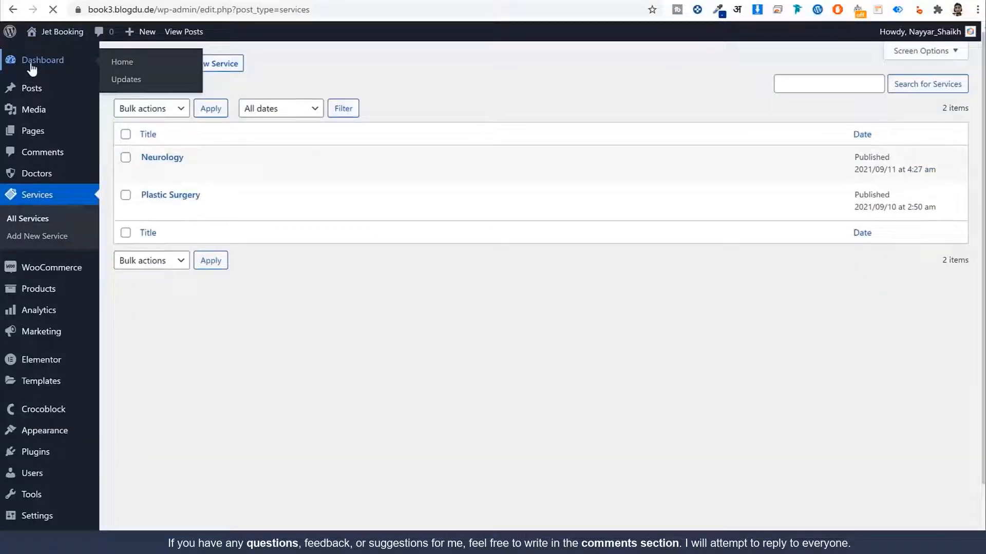
left_click(31, 65)
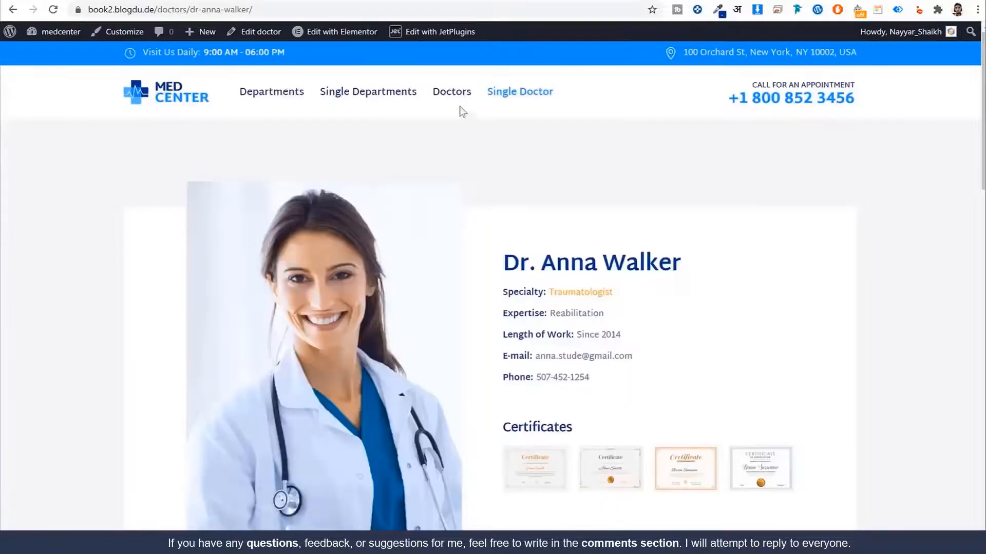
left_click(451, 96)
scroll(715, 347, "down", 10)
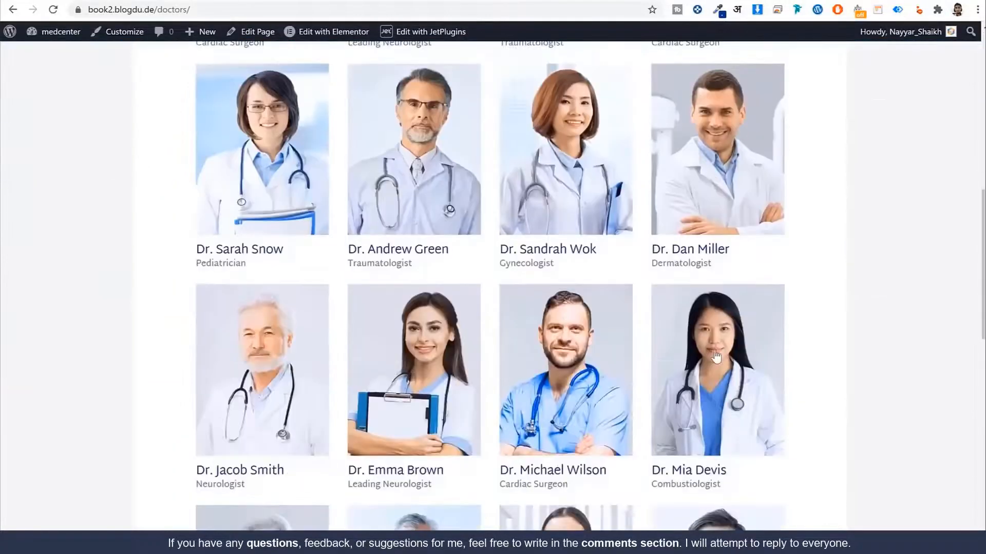
scroll(716, 356, "up", 10)
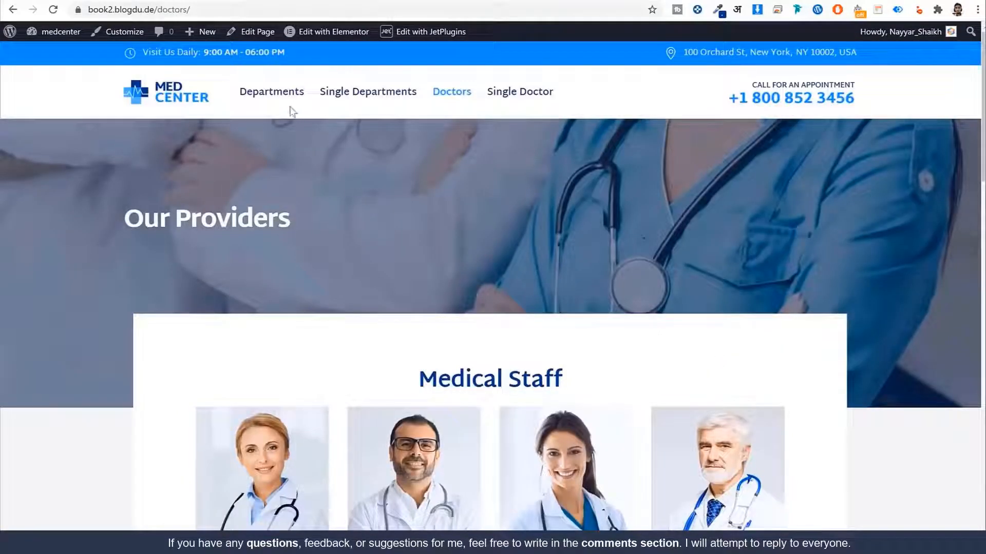
Step: Compare the reference Departments page in a new tab, then return to the Jet Booking Dashboard
right_click(285, 105)
left_click(298, 109)
left_click(244, 1)
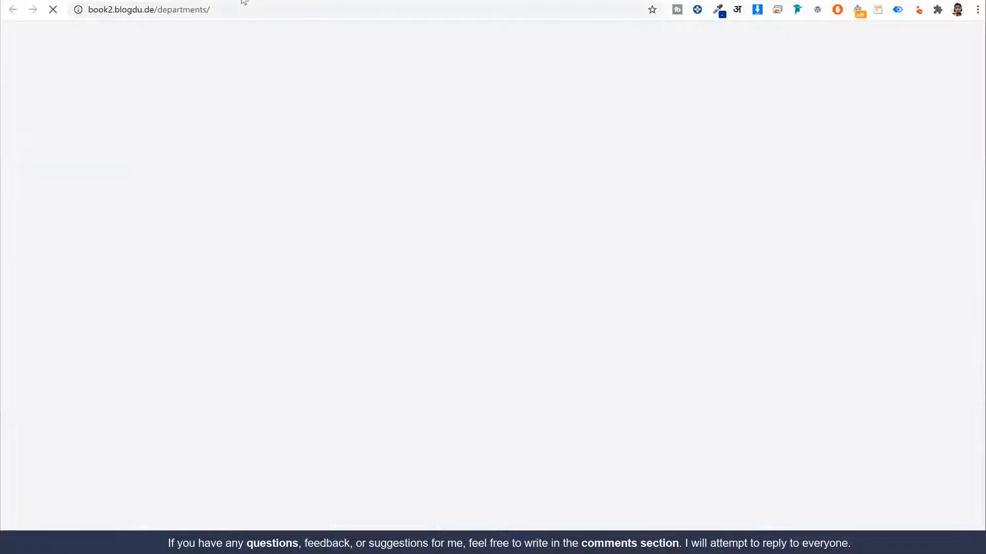
scroll(539, 383, "down", 5)
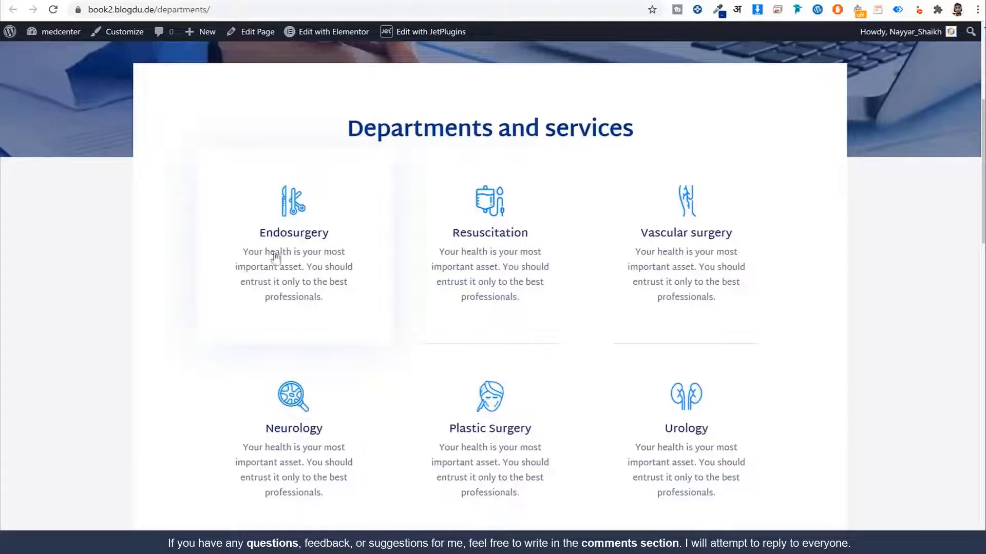
left_click(98, 1)
scroll(481, 358, "down", 5)
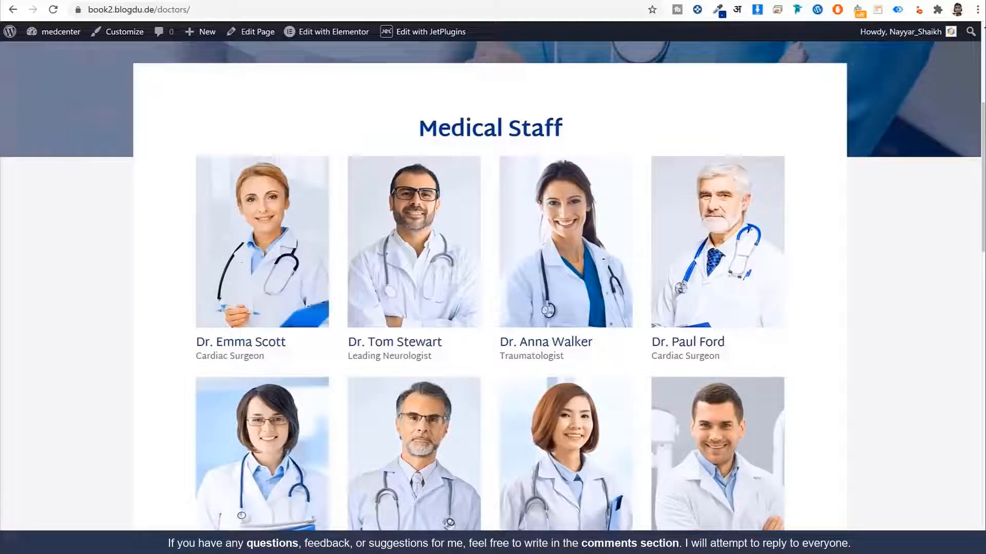
left_click(385, 0)
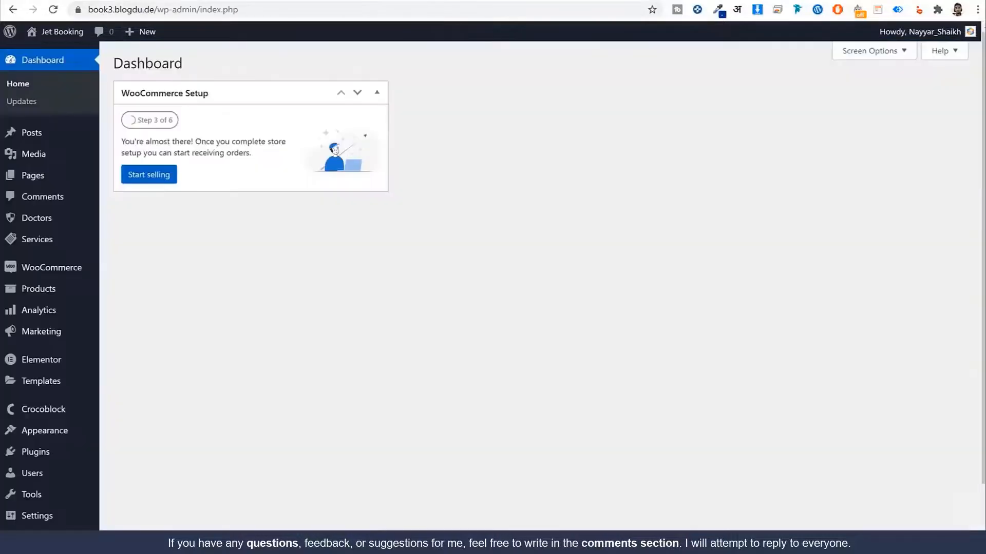
Step: Open an existing listing's Elementor editor in a new tab to check it
scroll(538, 250, "down", 2)
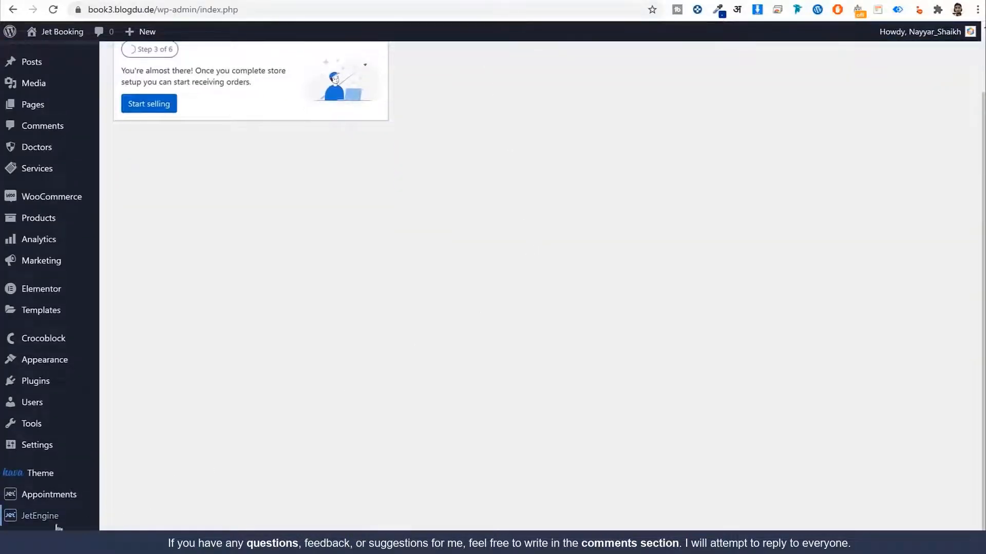
mouse_move(52, 519)
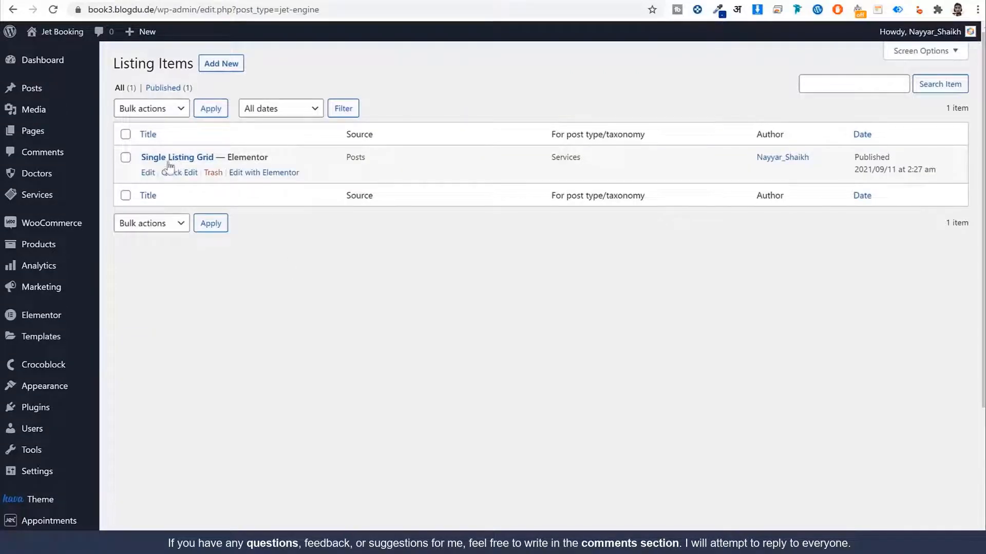
right_click(277, 174)
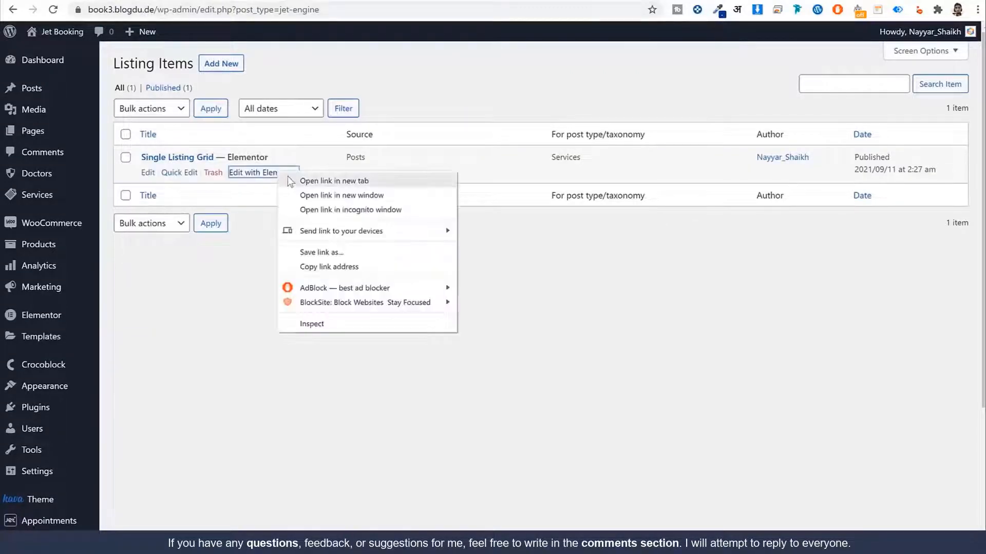
left_click(343, 182)
left_click(570, 1)
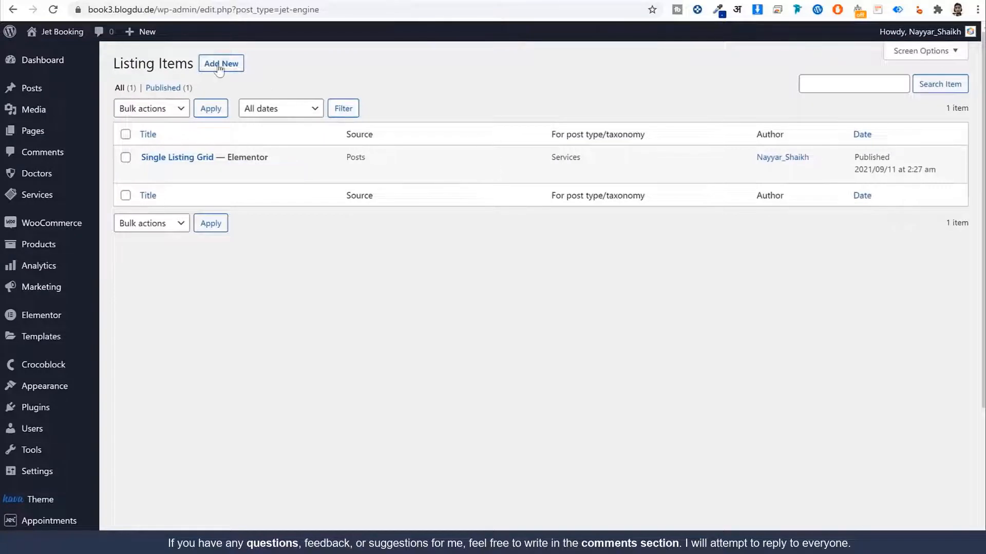
Step: Create a Doctors listing item named 'Single Doctor Grid Design'
left_click(220, 68)
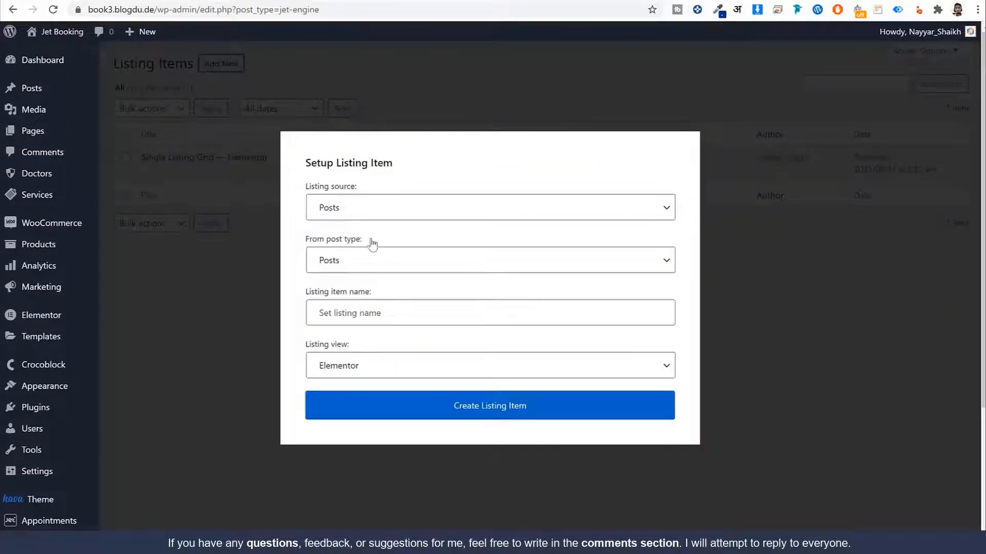
left_click(370, 313)
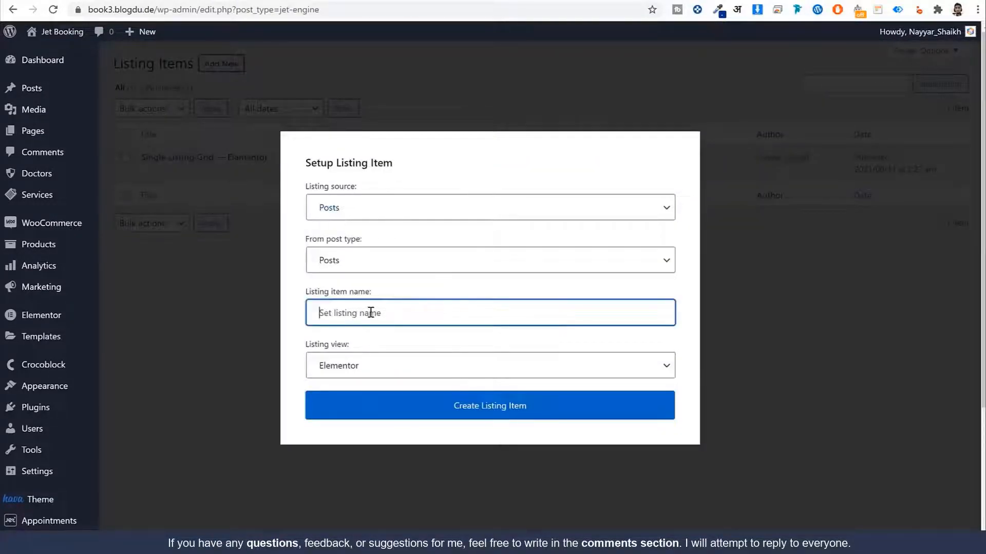
left_click(348, 260)
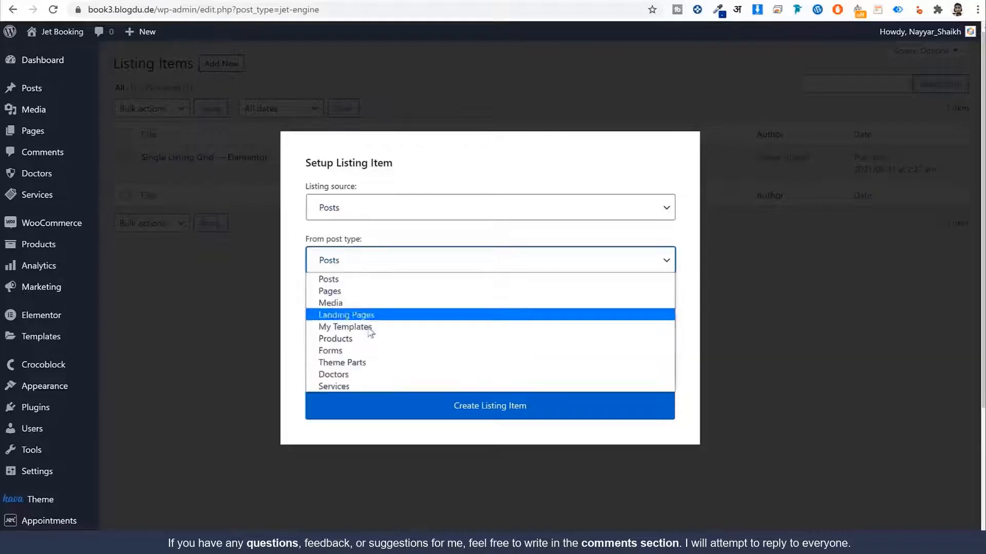
left_click(378, 375)
left_click(391, 317)
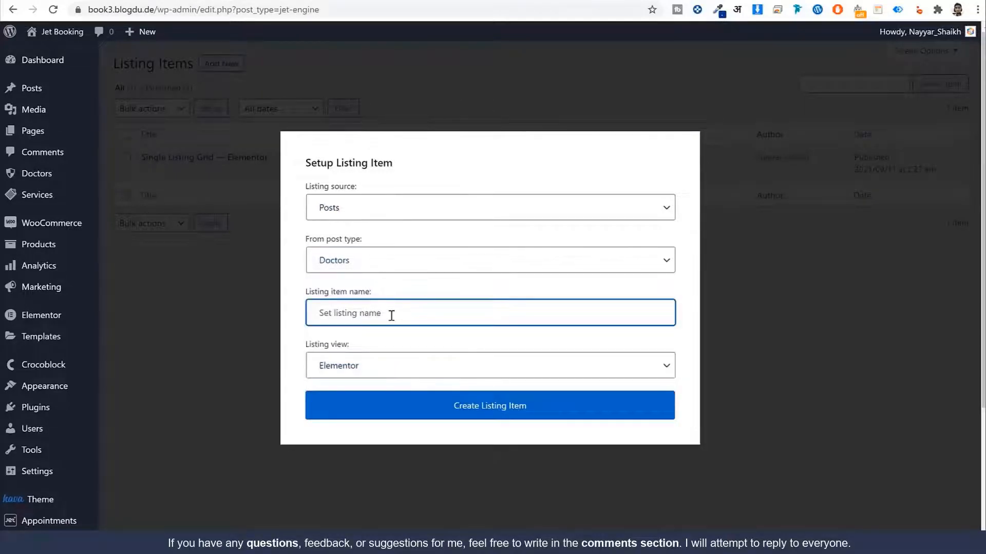
type("Single Doctor Grid Design")
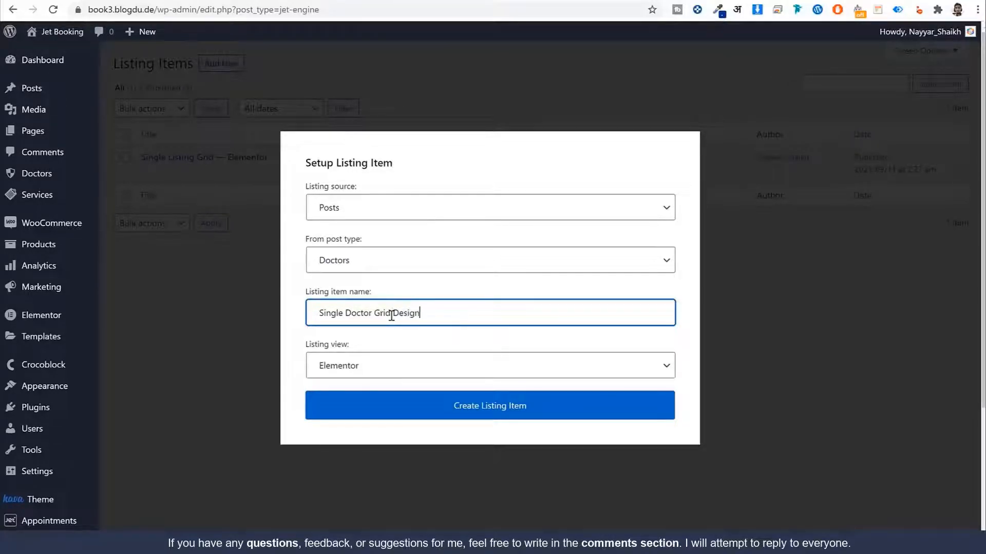
left_click(498, 411)
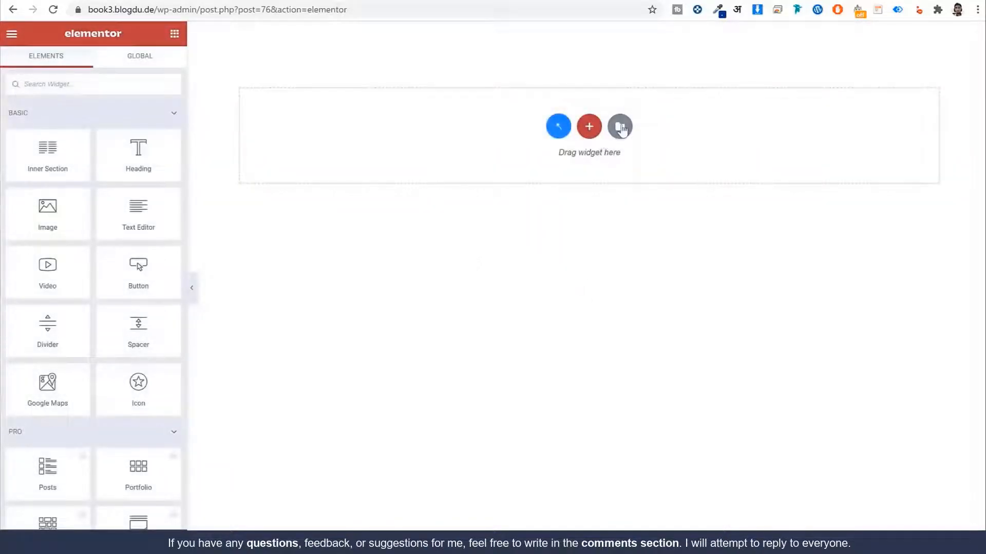
Step: Start a template import and pick the Single Doc List file in Listing Templates
left_click(620, 126)
left_click(547, 62)
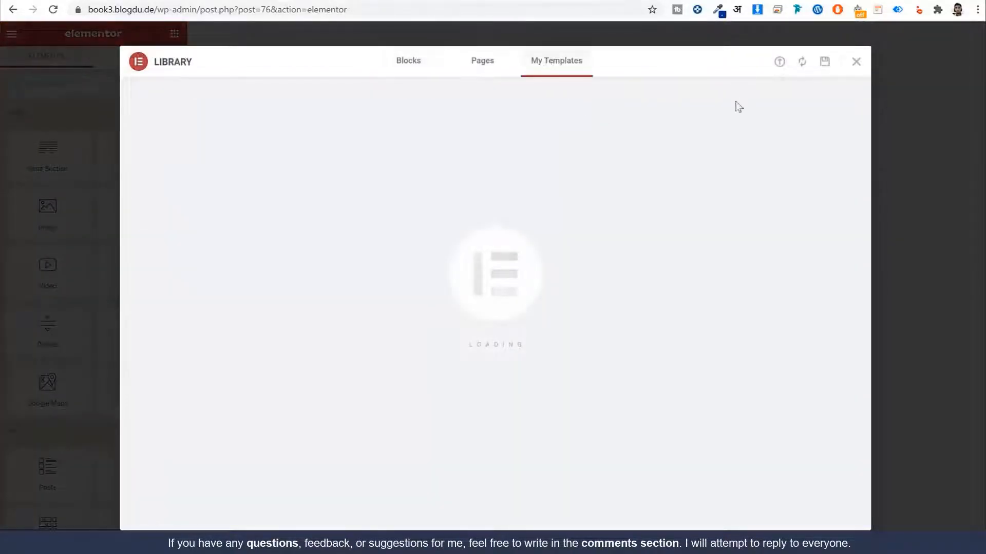
left_click(780, 63)
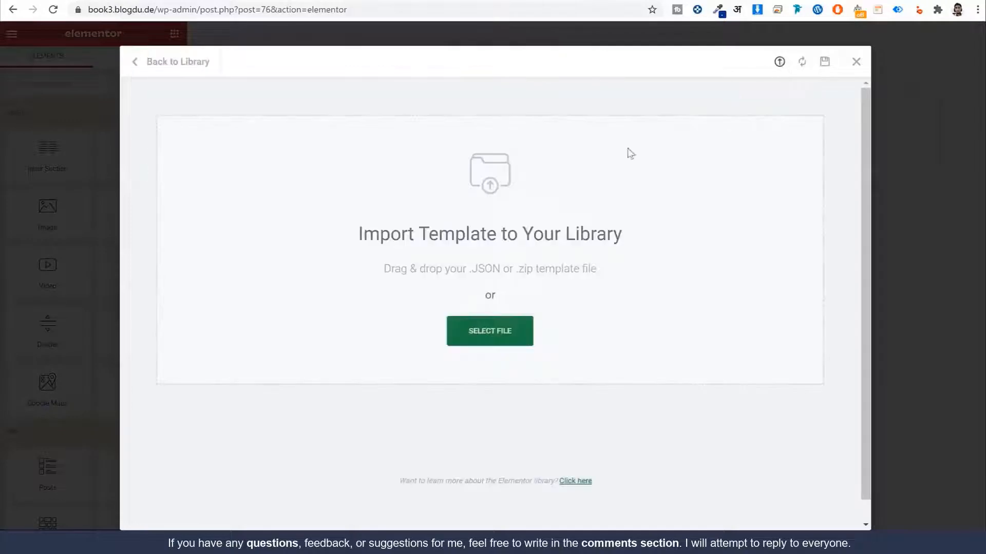
left_click(504, 324)
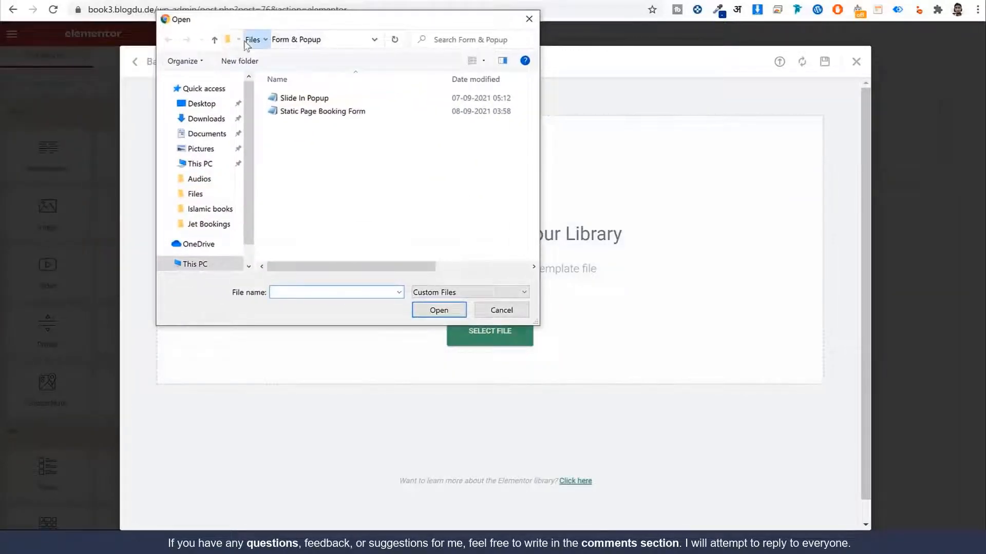
left_click(253, 39)
double_click(319, 129)
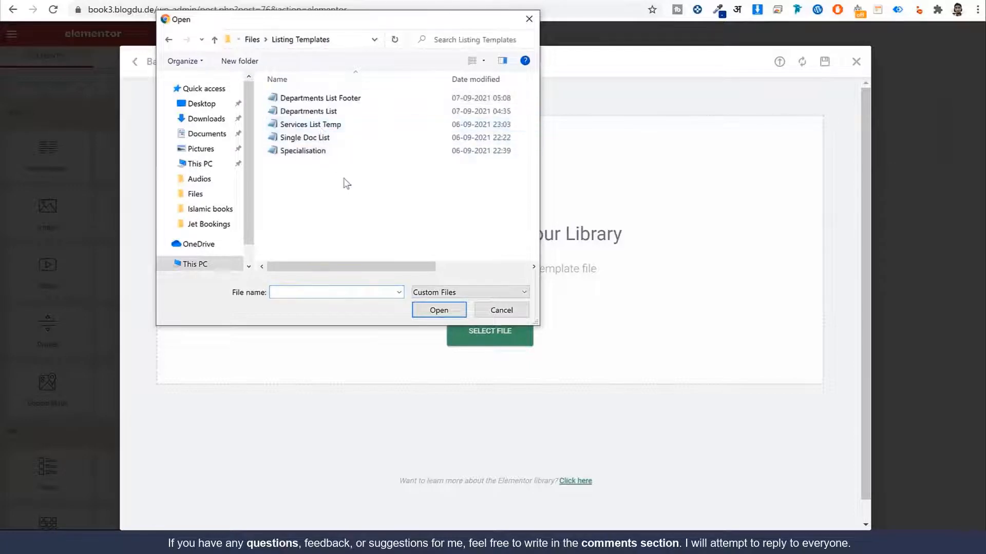
left_click(357, 138)
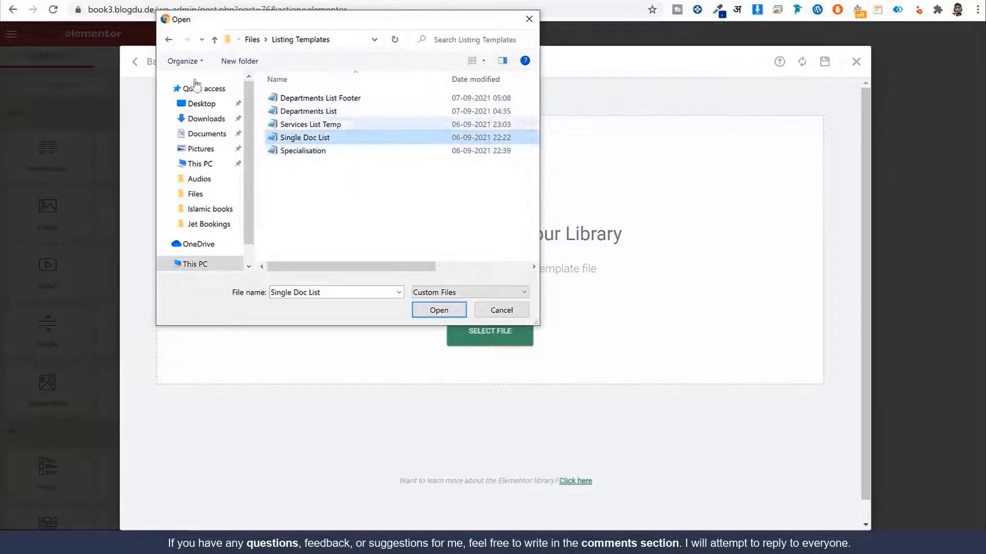
Step: Rename the file to Single Doc Grid, import it, and insert Single Doc List with its document settings
key("F2")
left_click(345, 137)
key("BackSpace")
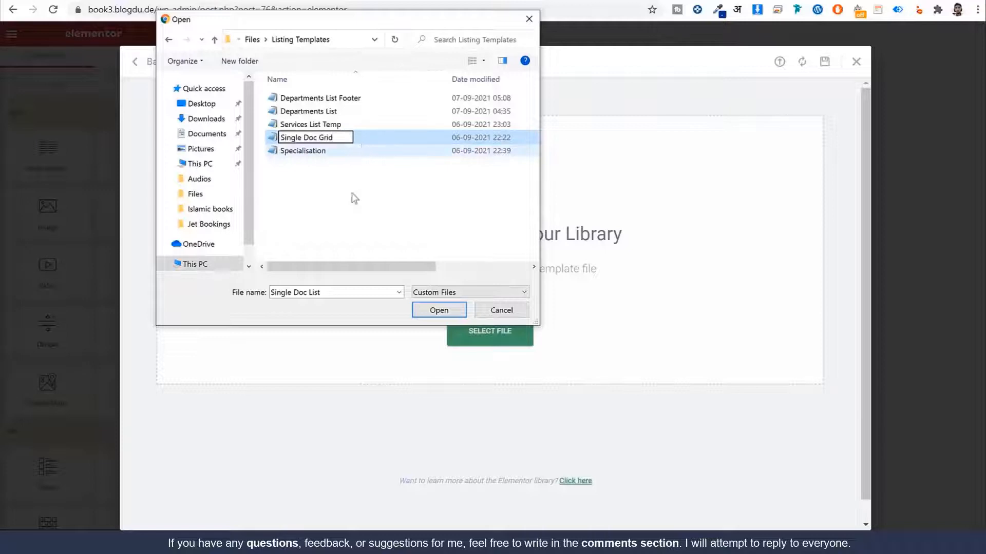
left_click(340, 212)
left_click(324, 139)
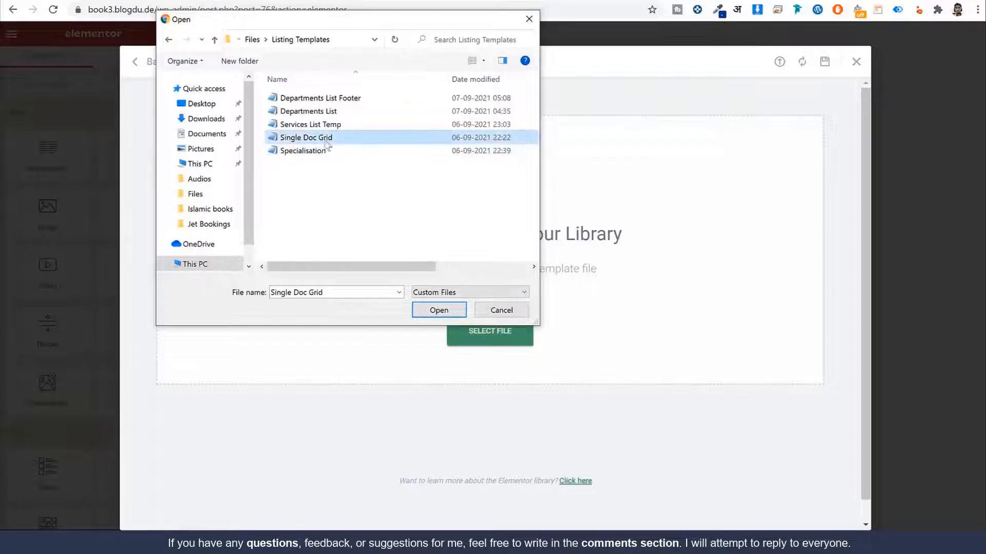
left_click(440, 313)
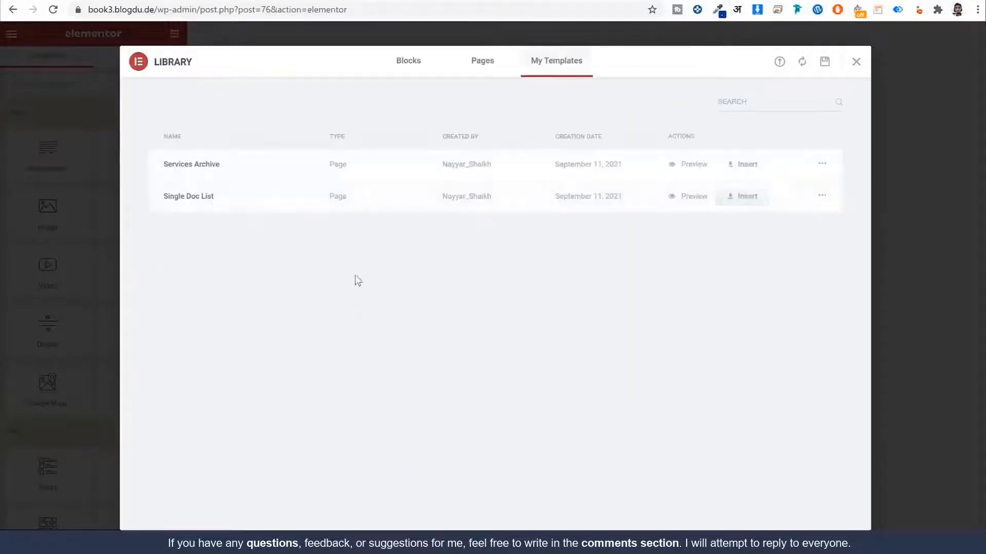
left_click(742, 196)
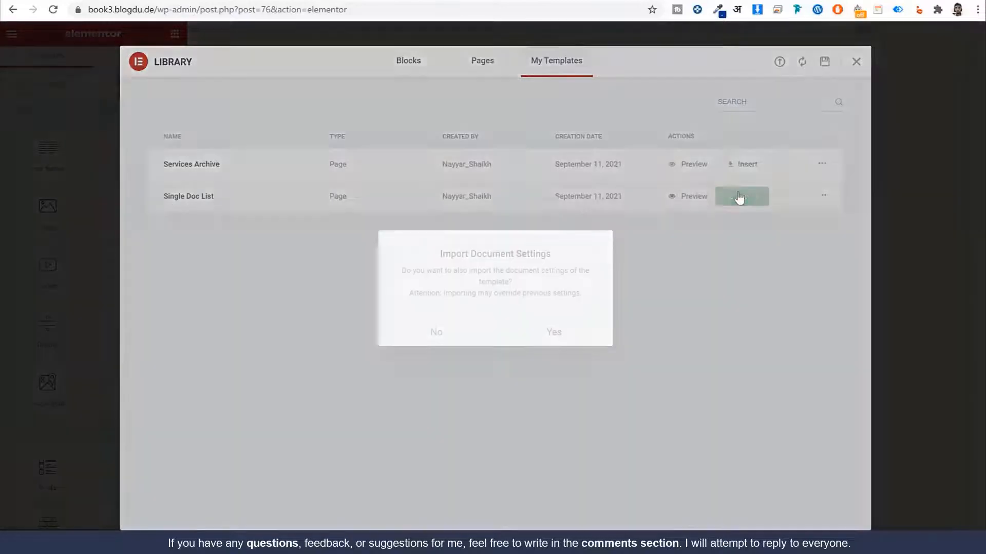
left_click(568, 335)
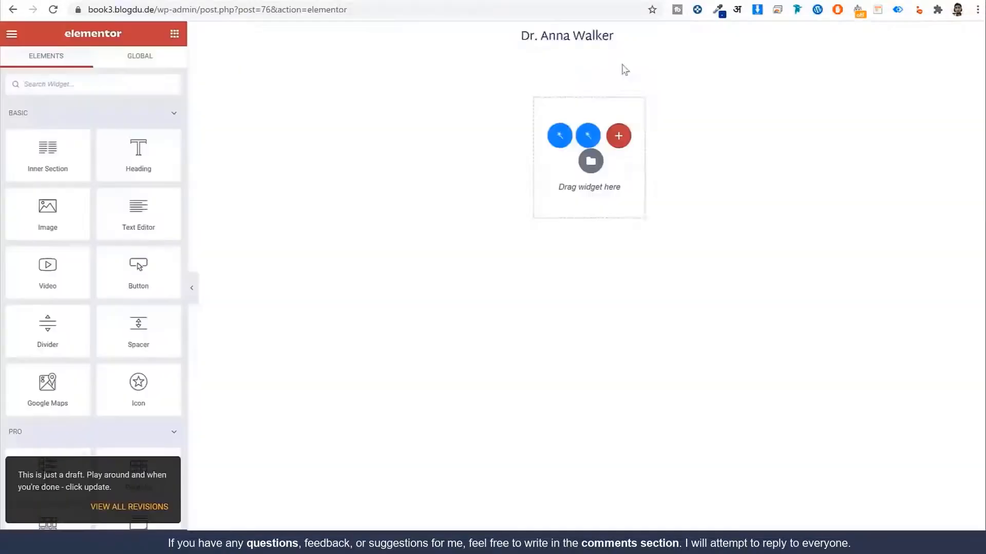
Step: Make the dynamic field under the doctor name show the Specialty meta field
left_click(587, 237)
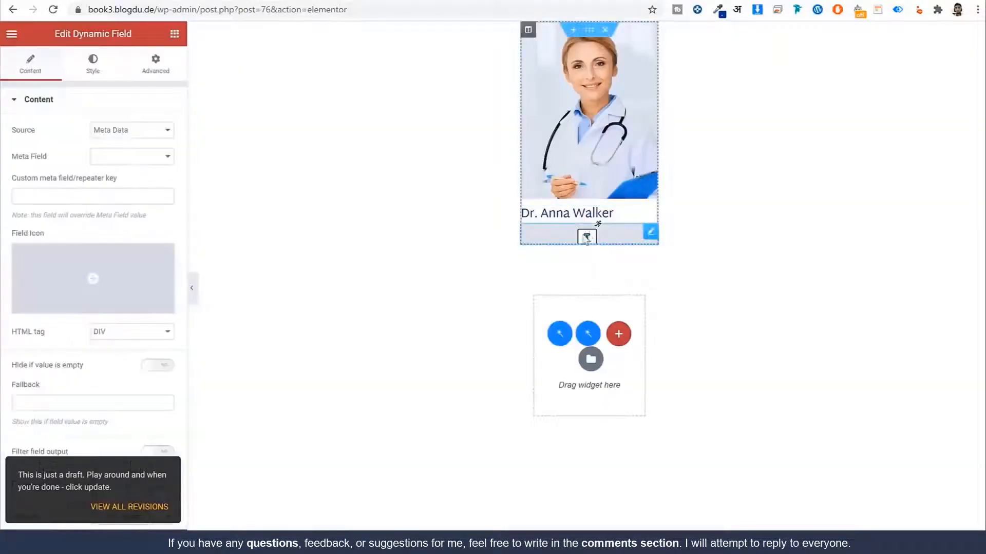
left_click(138, 157)
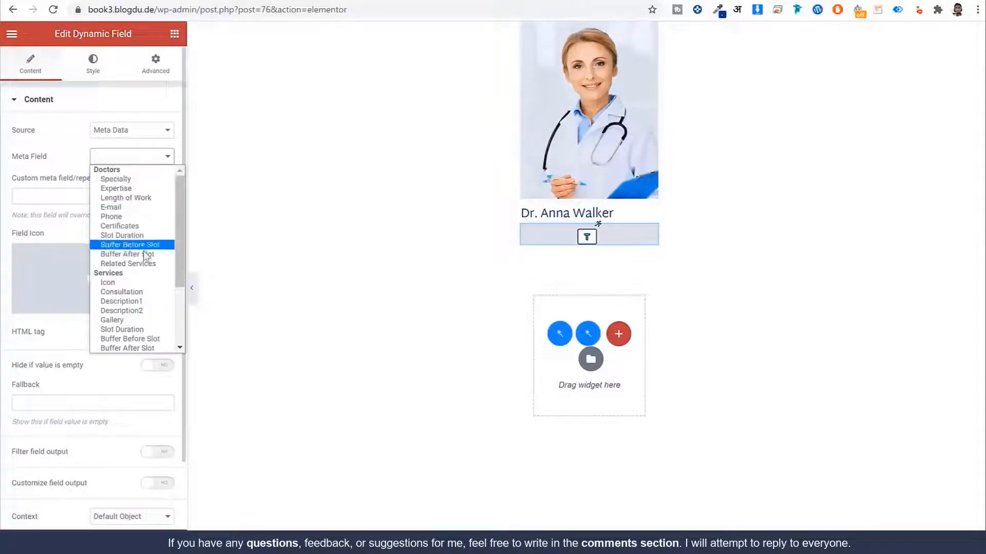
left_click(141, 180)
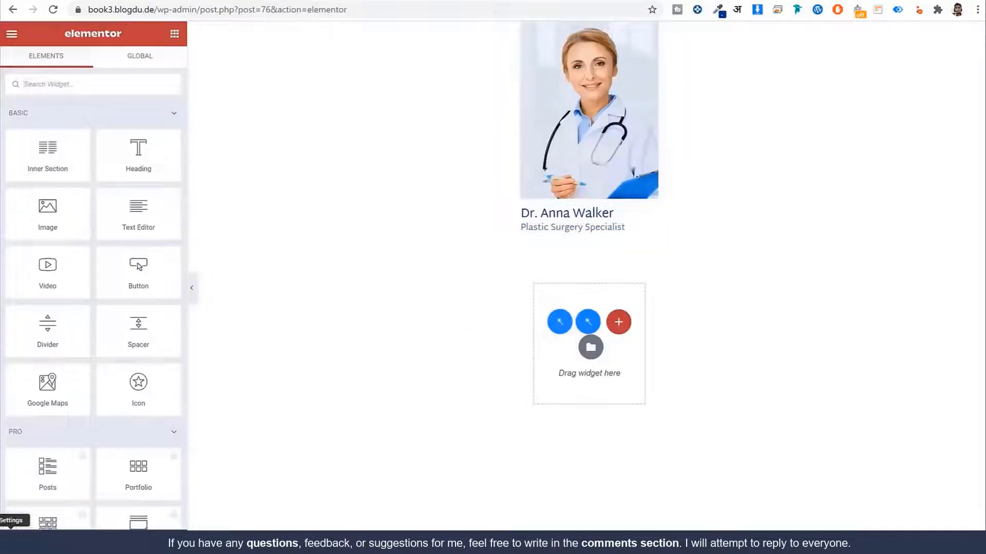
Step: Review the listing source settings and the image, name and Specialty widgets' settings
left_click(10, 536)
left_click(76, 174)
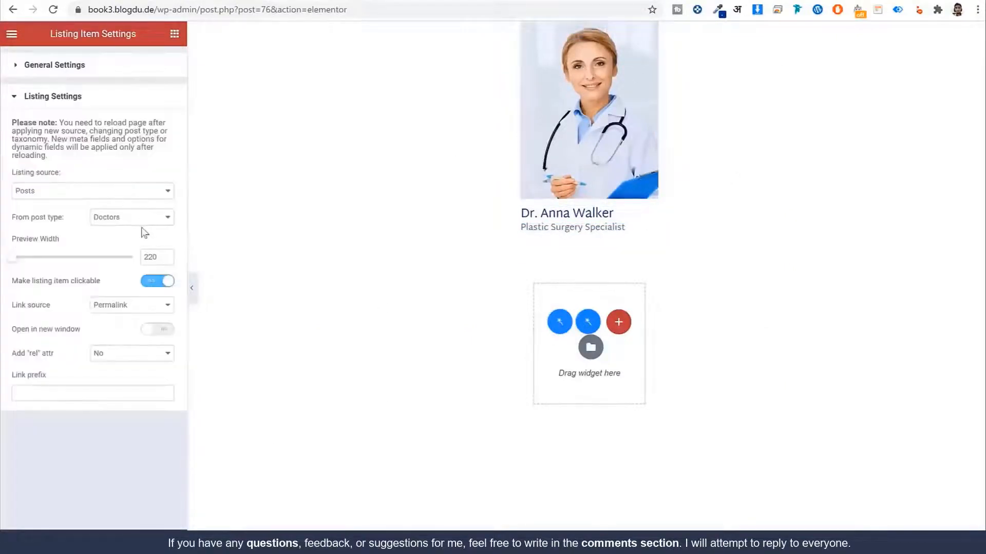
left_click_drag(65, 222, 10, 224)
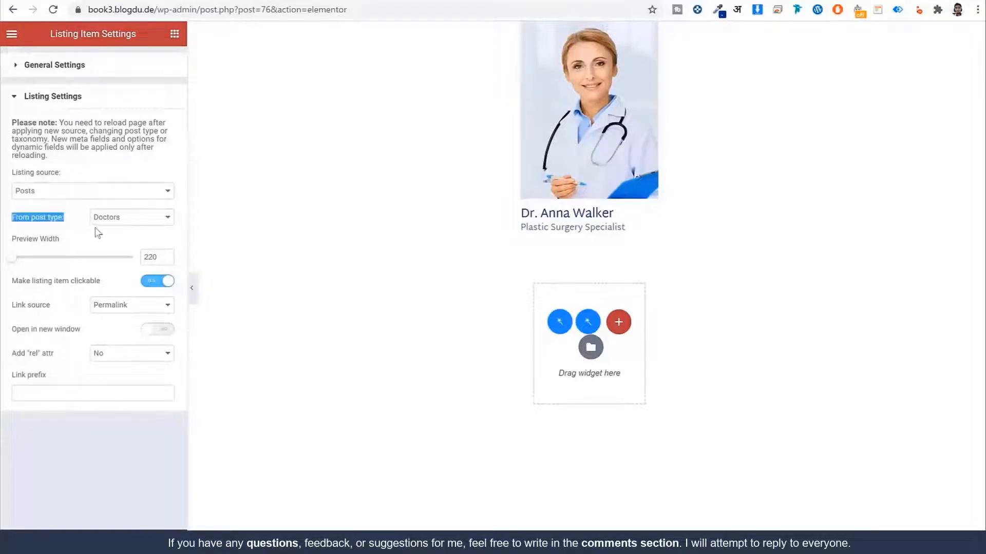
left_click(596, 88)
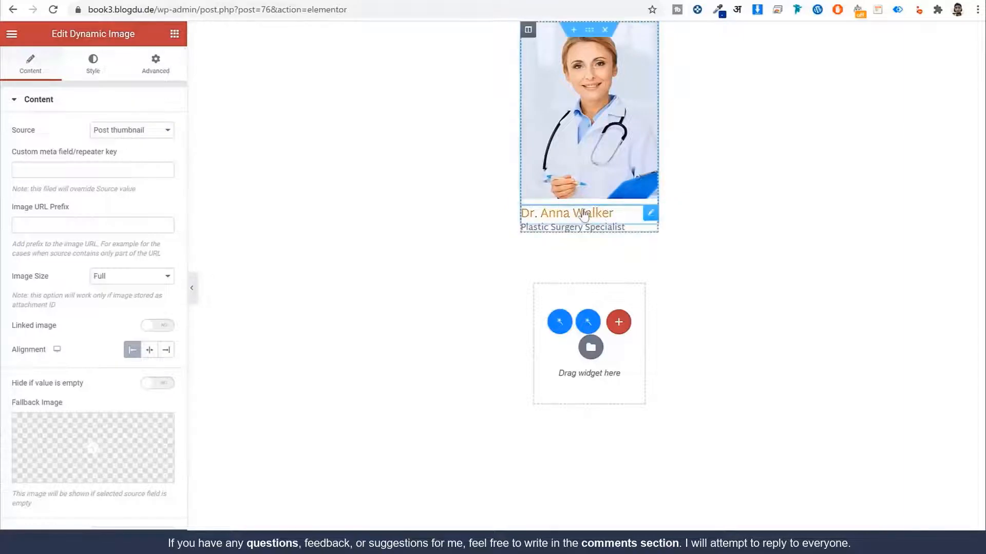
left_click(550, 214)
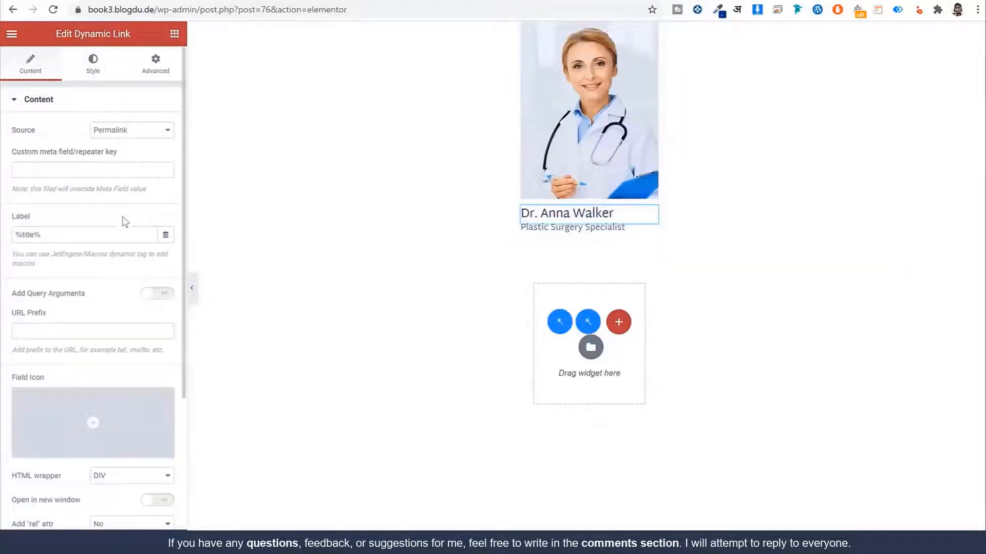
left_click_drag(23, 235, 41, 236)
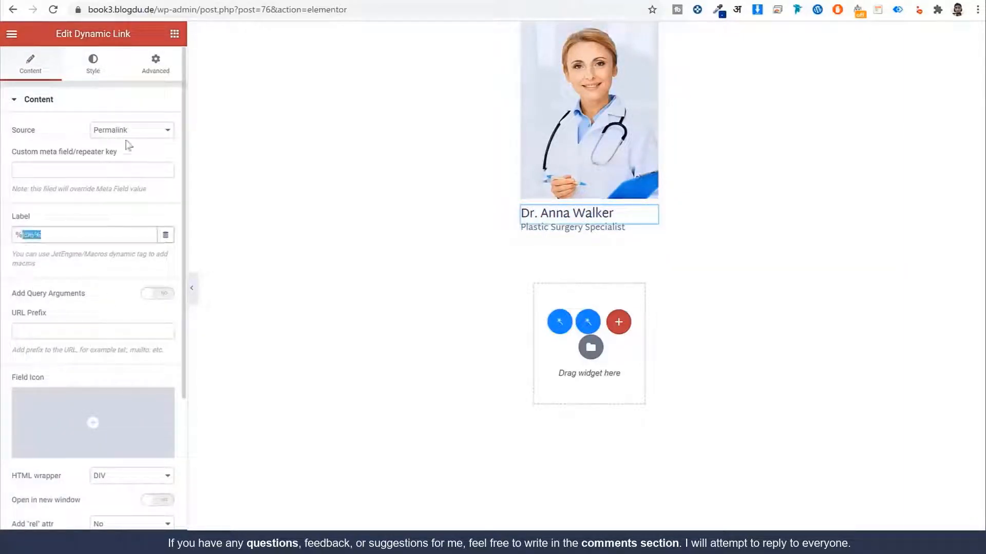
left_click(564, 228)
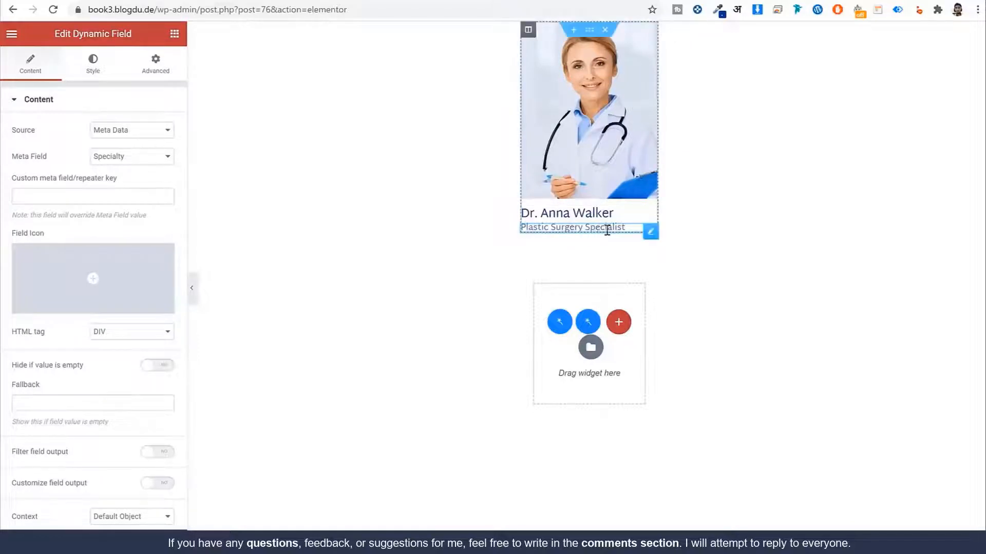
left_click(103, 162)
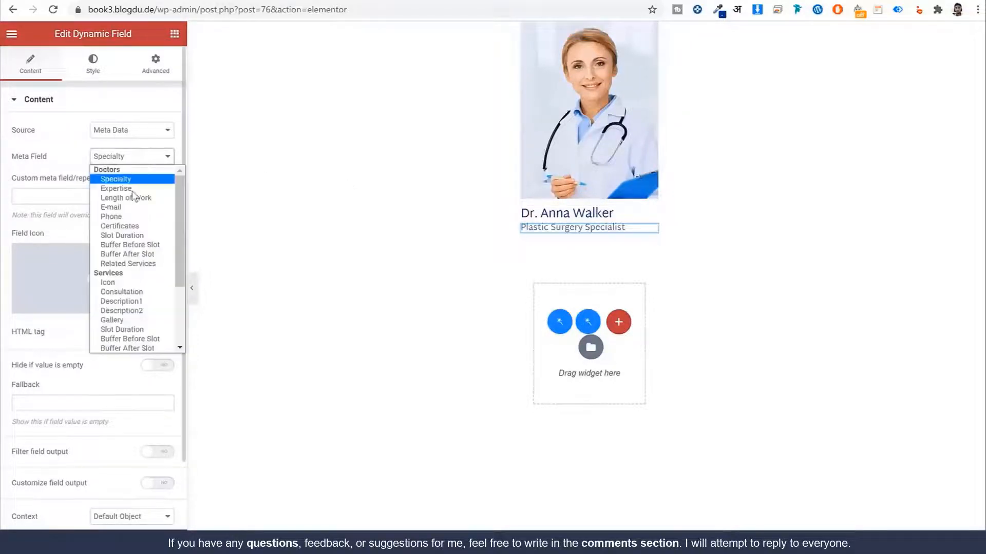
left_click(48, 167)
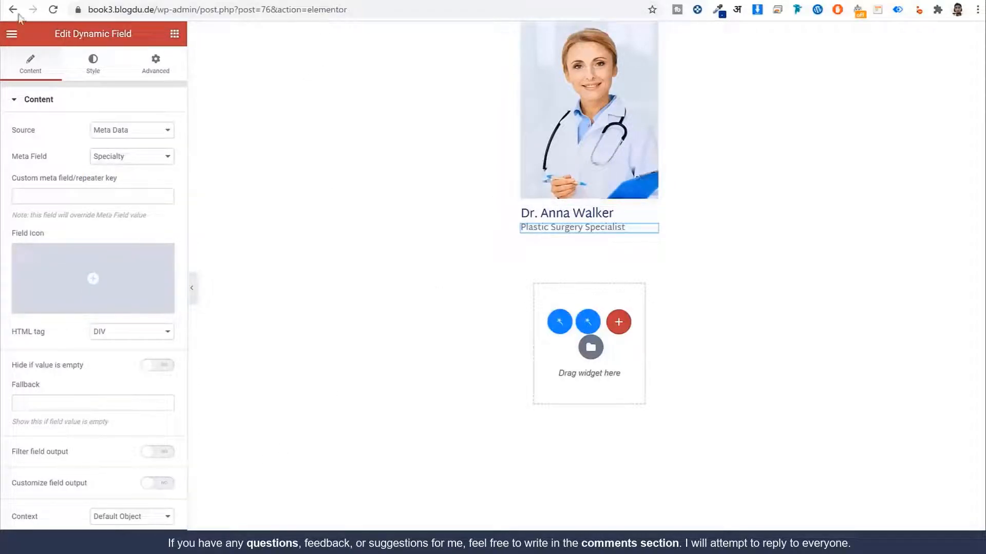
left_click(11, 34)
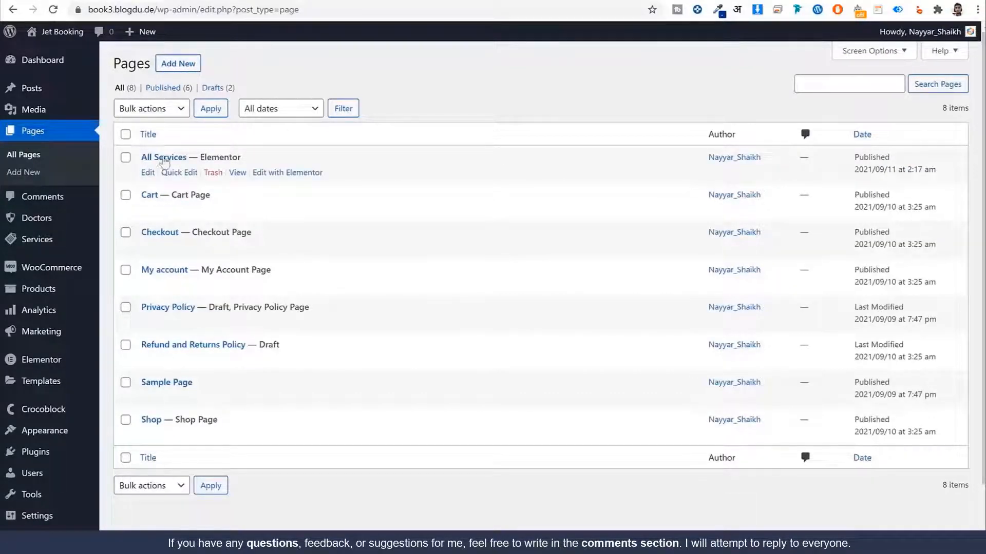
Step: Create an 'All Doctors' page with Full Width Content Layout and breadcrumbs disabled
left_click(187, 64)
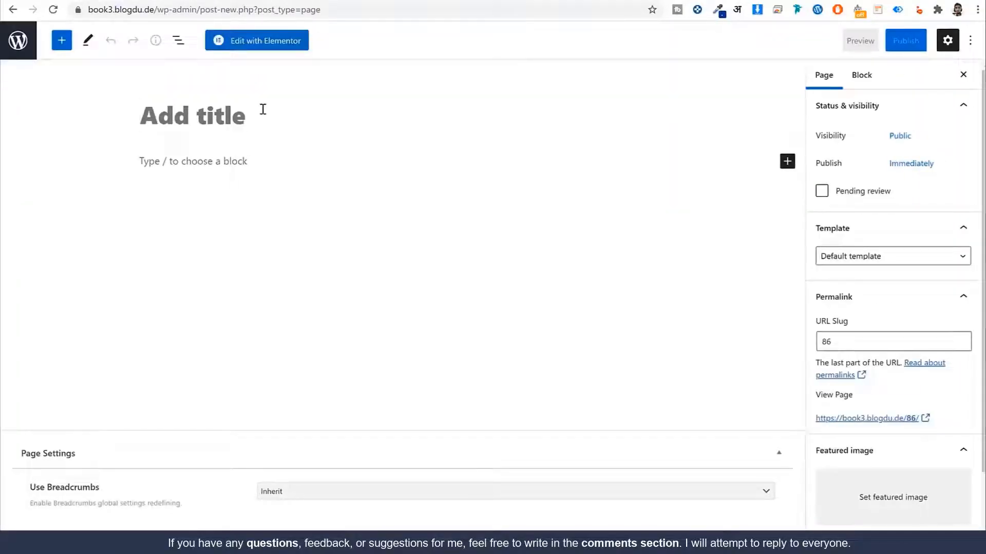
type("All dc")
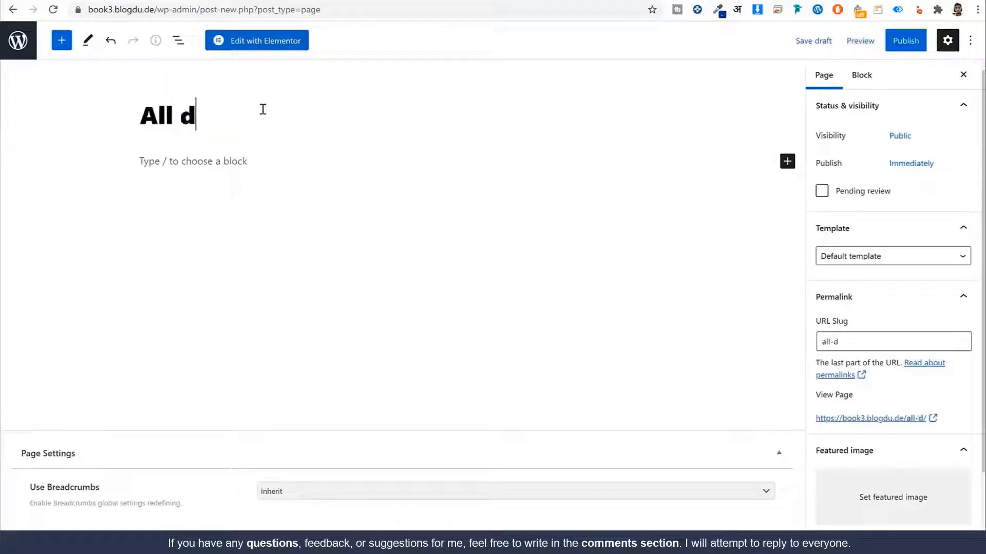
key("BackSpace")
key("BackSpace")
type("Doctors")
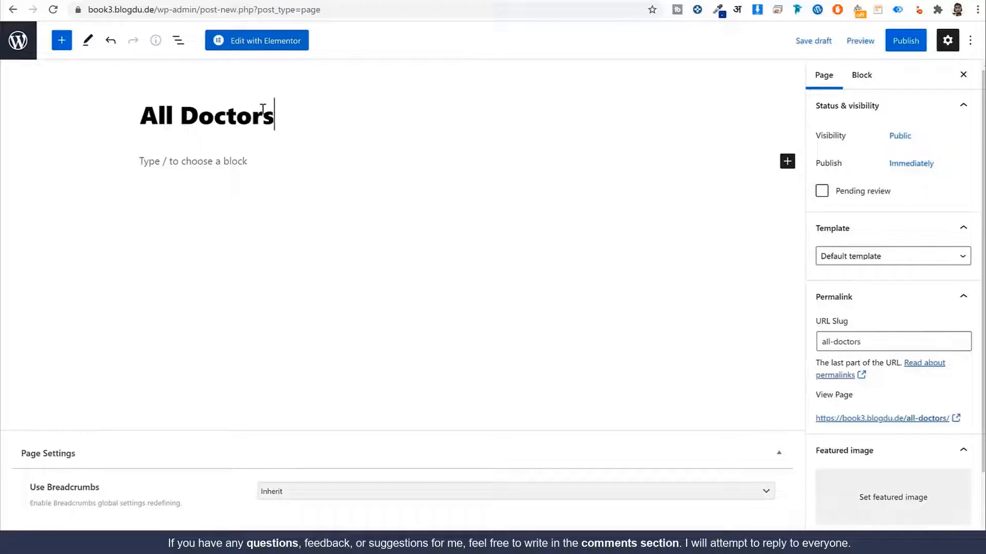
left_click(874, 259)
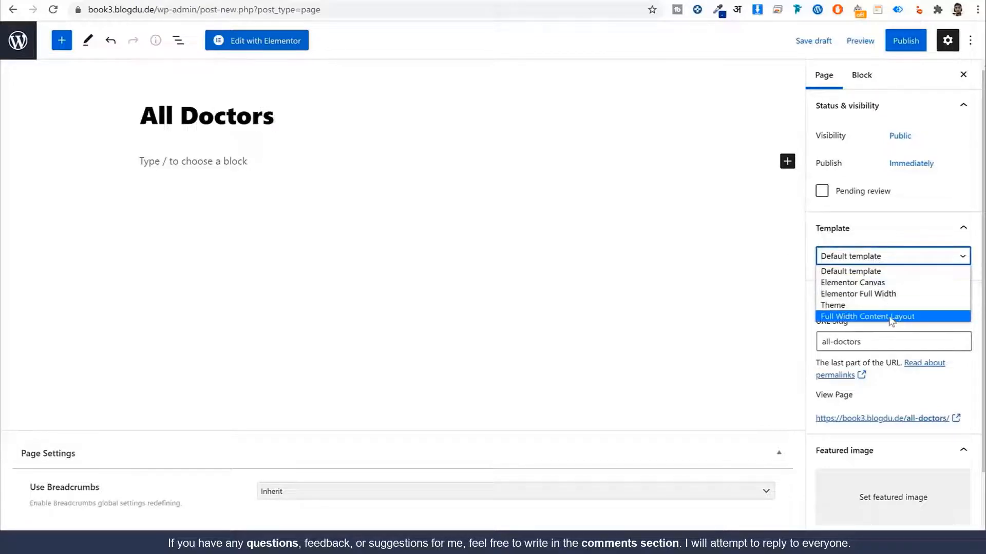
left_click(891, 316)
left_click(432, 497)
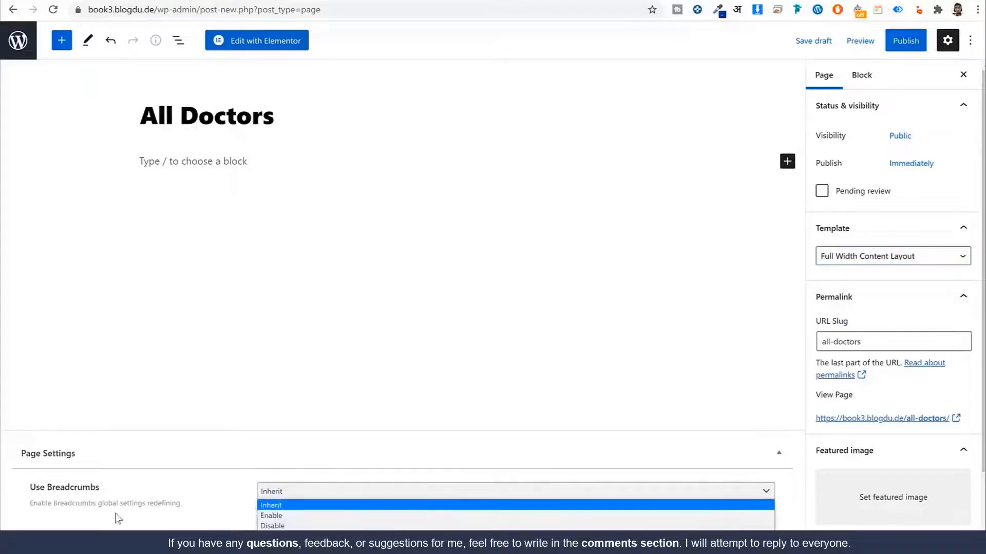
left_click(271, 526)
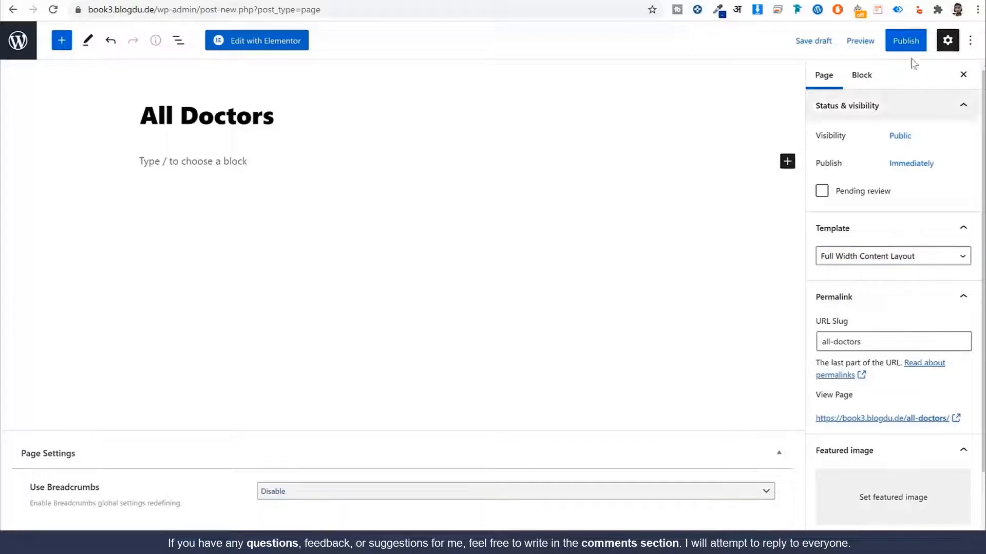
Step: Publish the All Doctors page and open it in Elementor
left_click(902, 41)
left_click(864, 41)
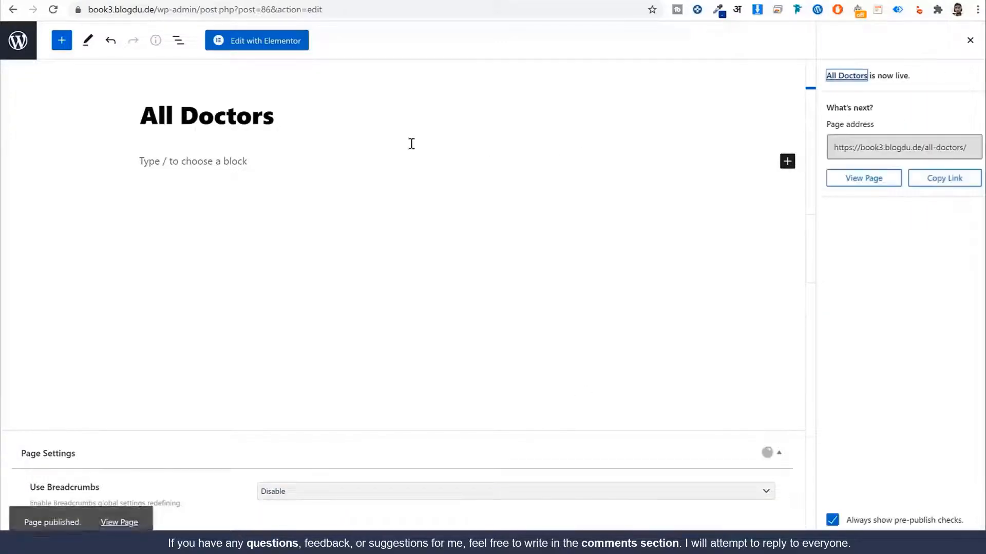
left_click(275, 45)
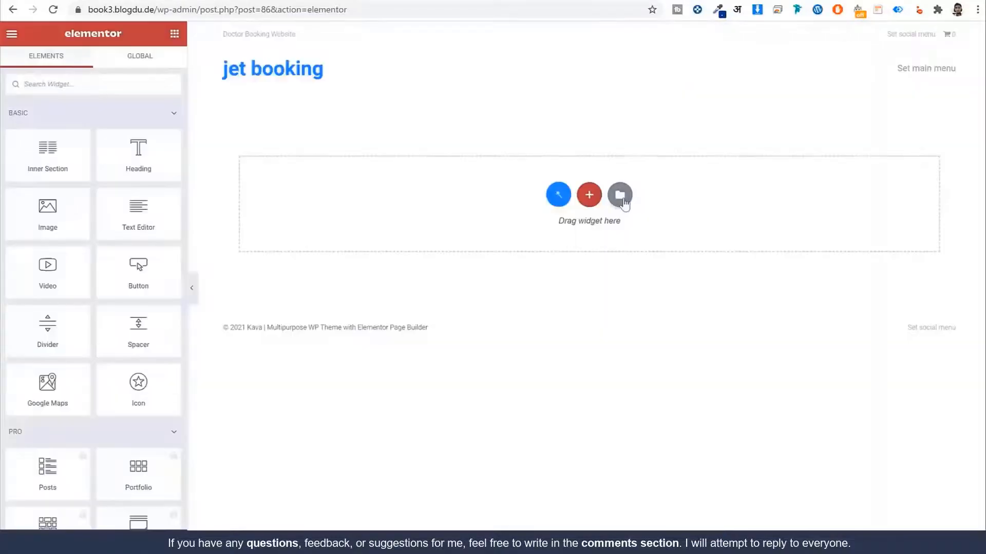
Step: Import the Doctors Archive template from the Pages templates folder
left_click(621, 198)
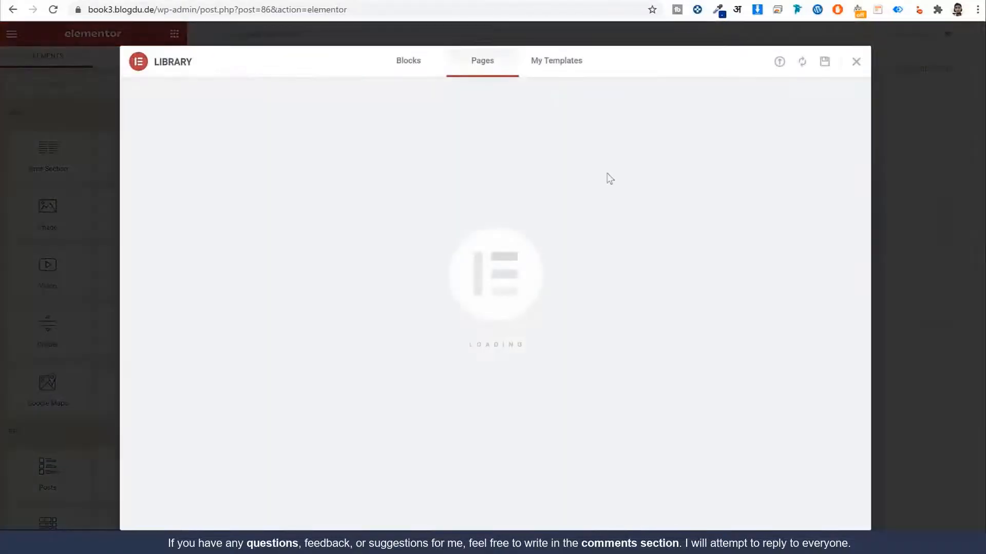
left_click(562, 71)
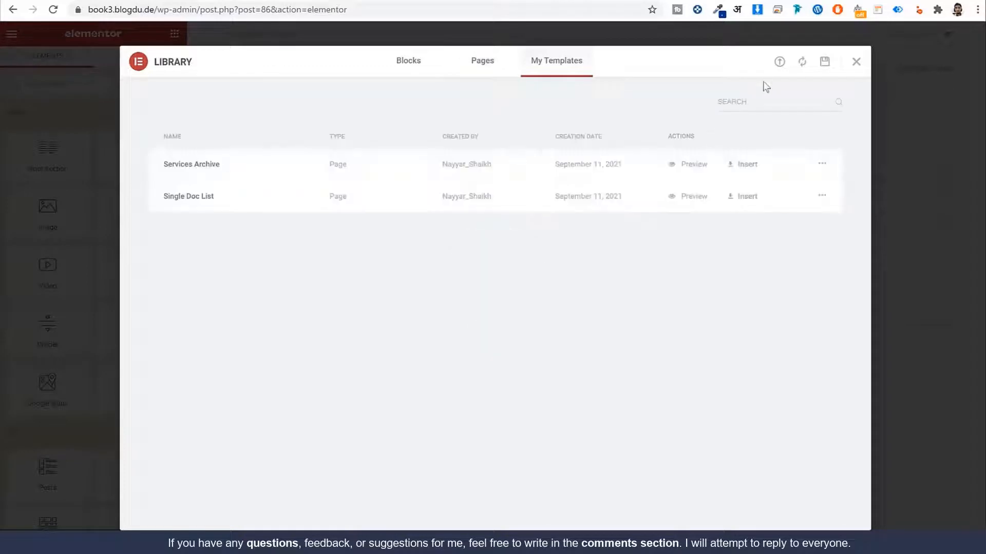
left_click(779, 62)
left_click(856, 63)
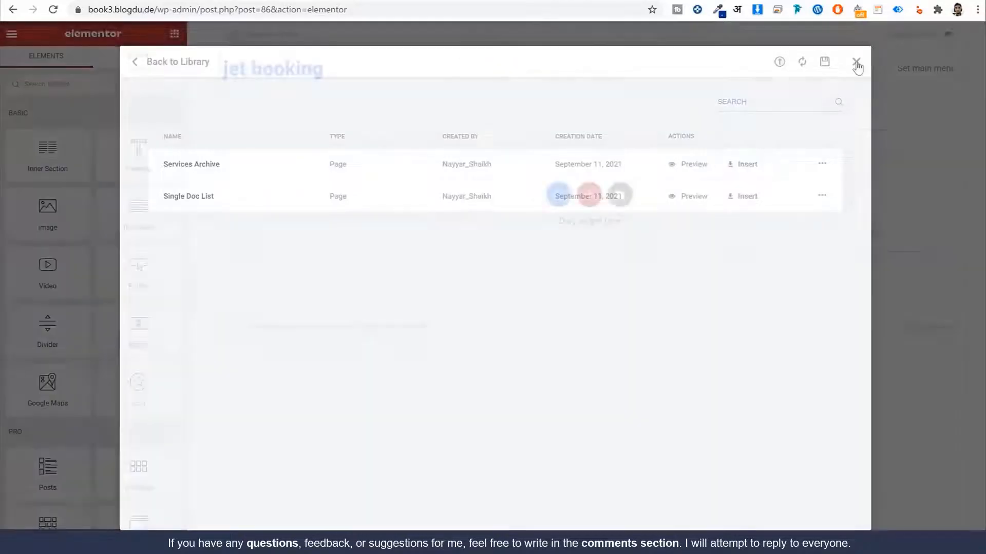
left_click(622, 197)
left_click(780, 63)
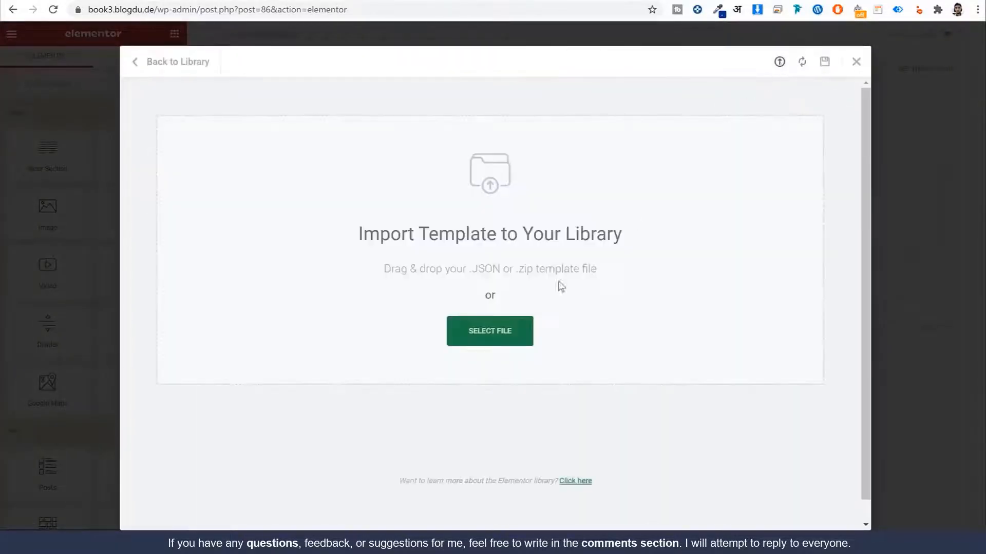
left_click(490, 331)
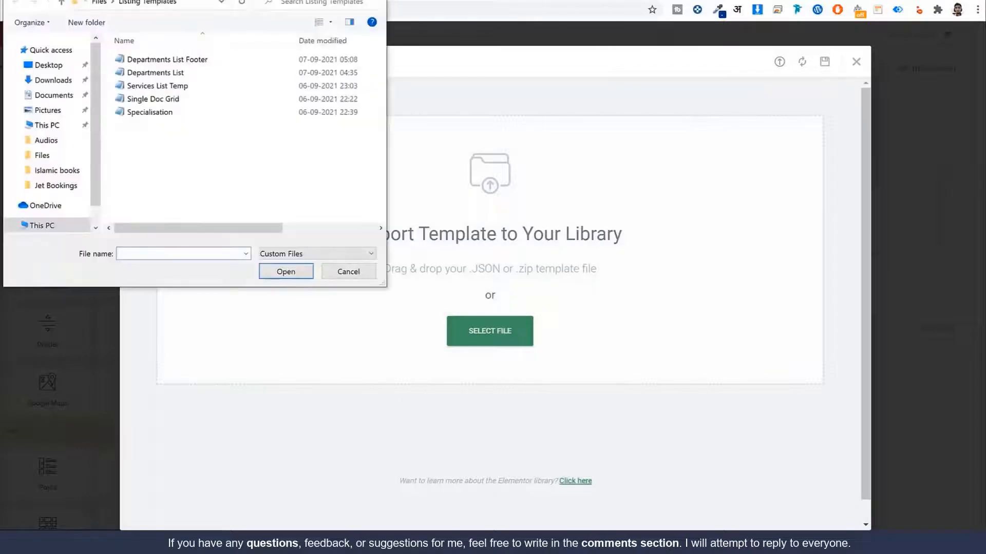
left_click(284, 57)
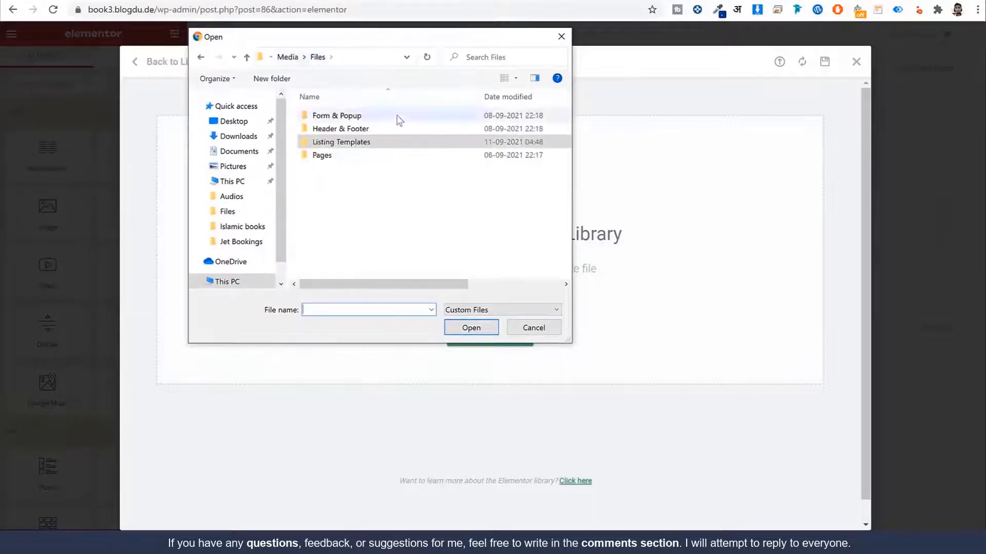
double_click(328, 156)
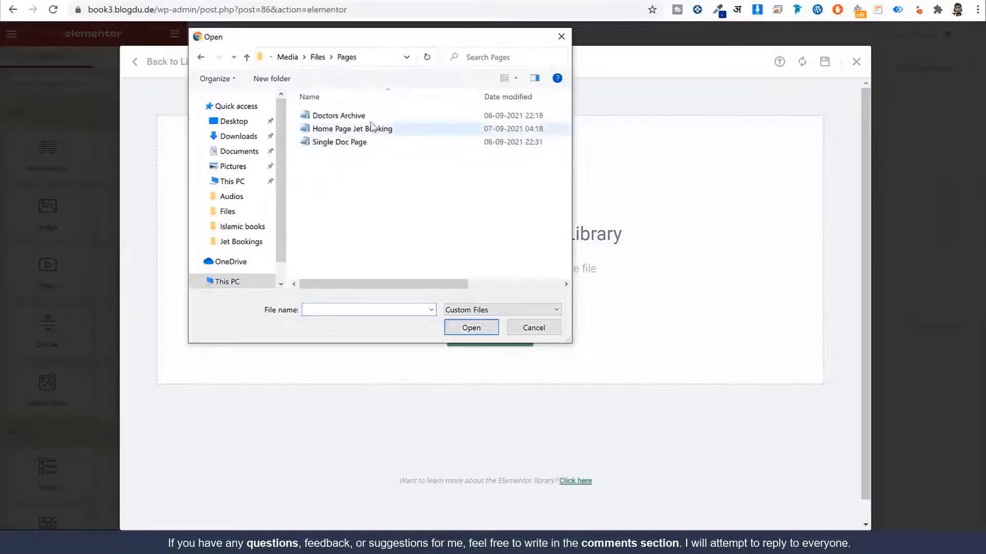
left_click(373, 116)
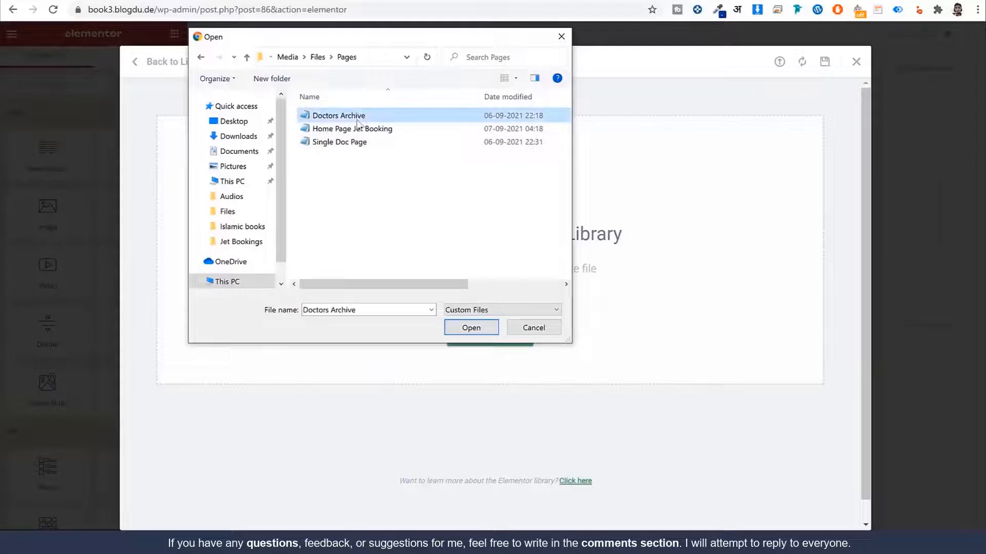
left_click(473, 331)
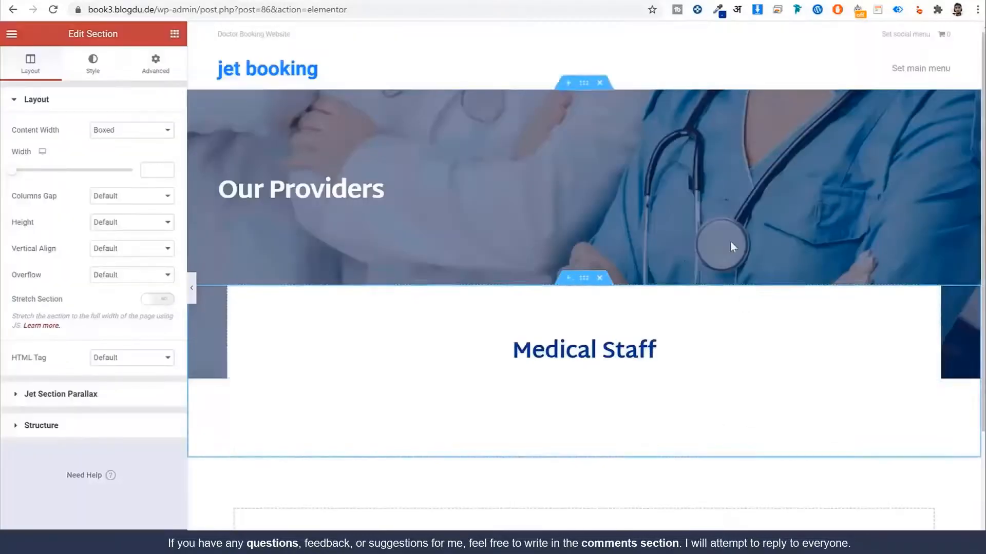
Step: Edit the 'Our Providers' heading, typing 'Doct' in place of Providers
scroll(729, 247, "down", 1)
scroll(728, 241, "down", 1)
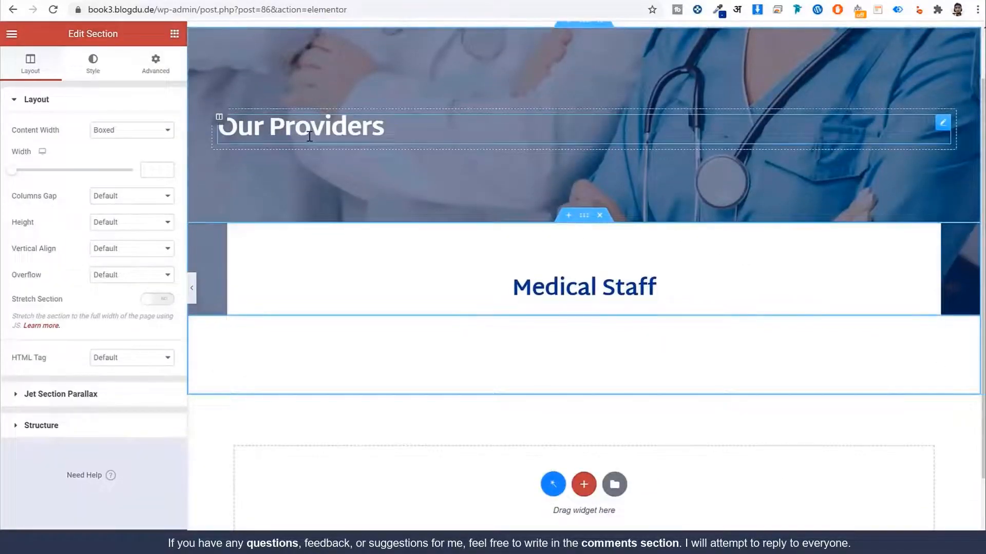
left_click(309, 128)
double_click(32, 155)
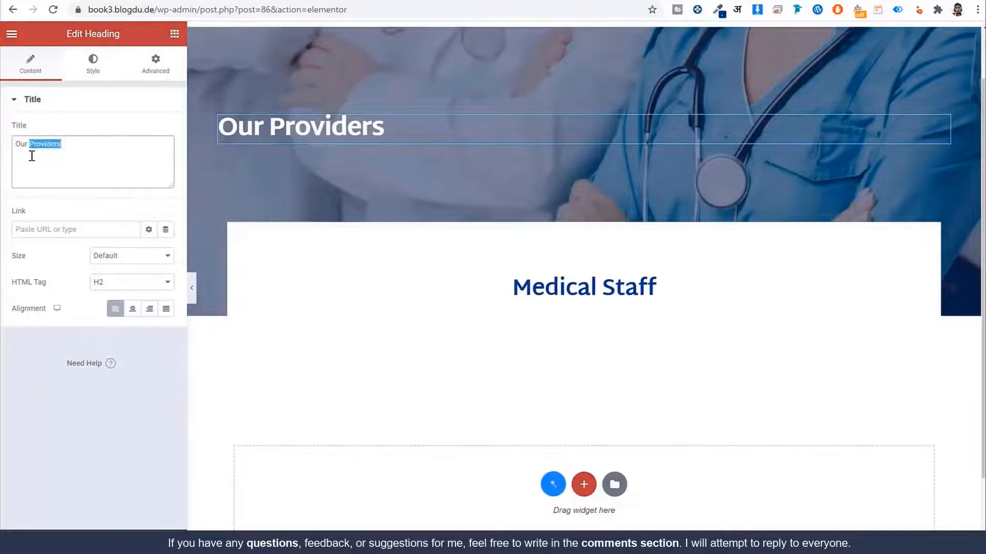
type("Docto")
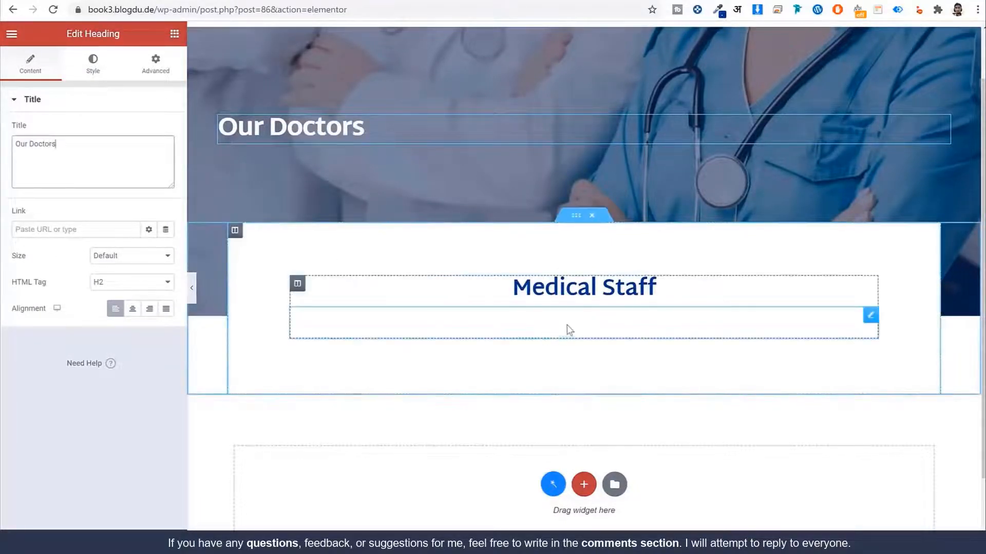
Step: Set the Medical Staff listing grid to Single Doctor Grid Design, then exit to the dashboard
left_click(531, 324)
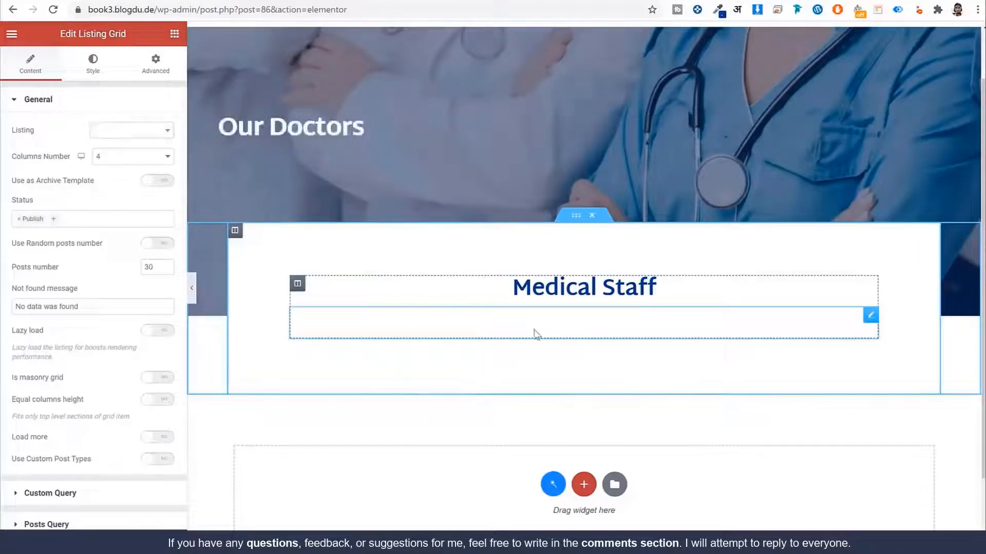
left_click(123, 136)
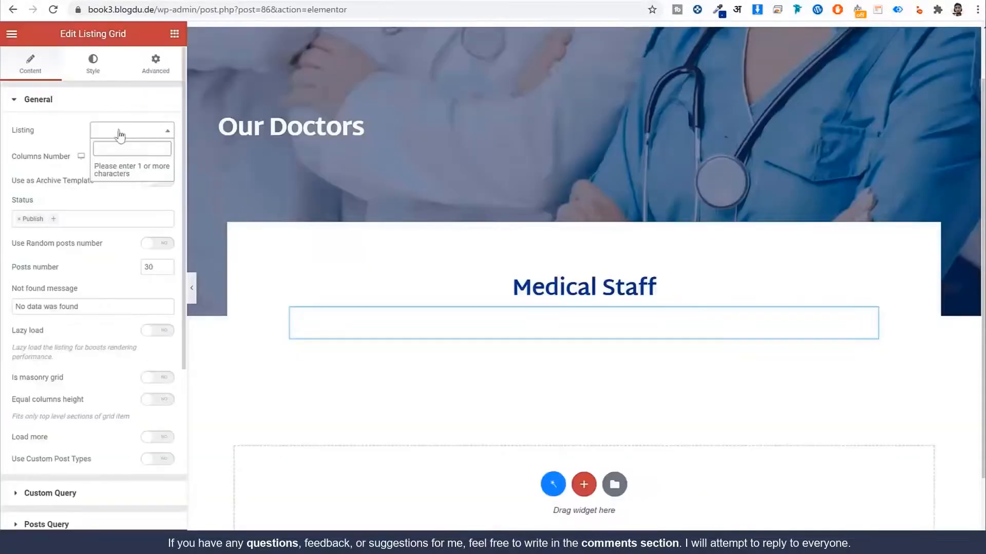
type("sing")
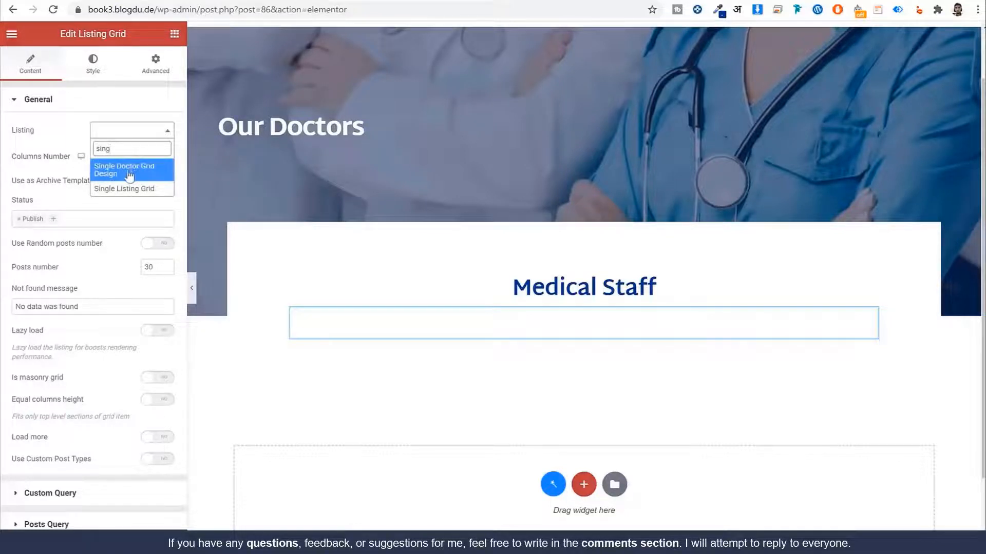
left_click(129, 176)
scroll(463, 245, "down", 1)
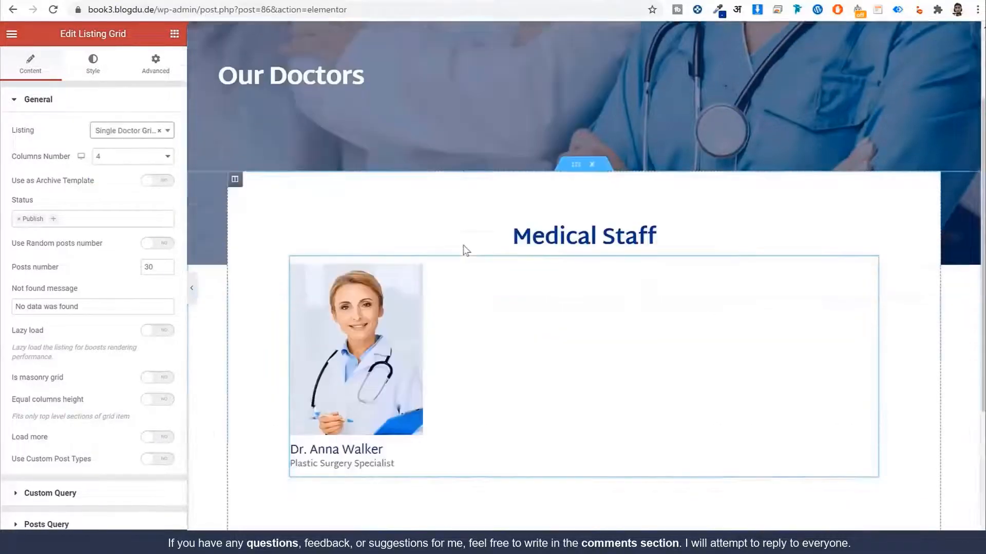
scroll(463, 246, "down", 3)
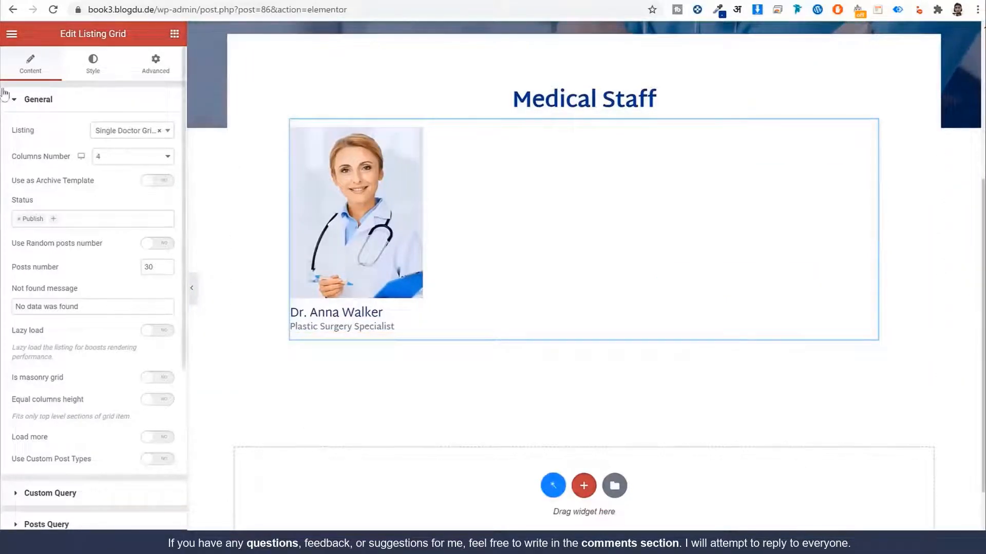
left_click(11, 33)
left_click(48, 263)
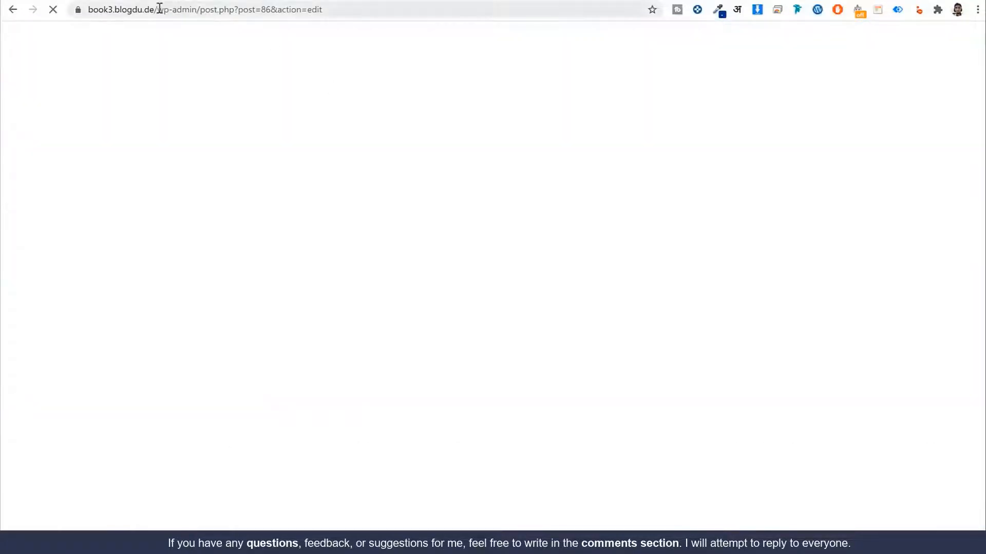
Step: Check that the live /all-doctors/ doctor card opens the doctor's page, then return to the Dashboard
left_click_drag(159, 8, 482, 29)
type("all-d")
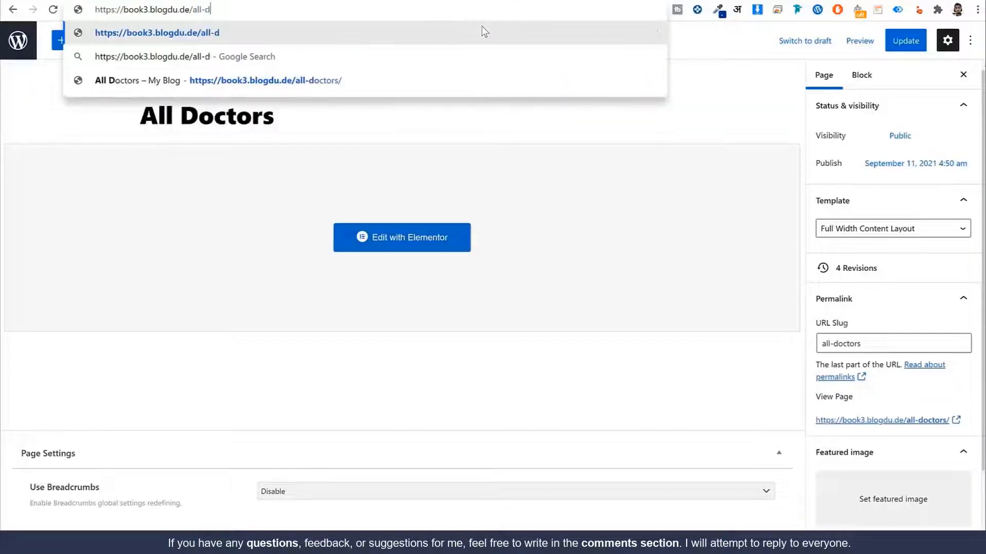
type("oct")
key("Down")
key("Down")
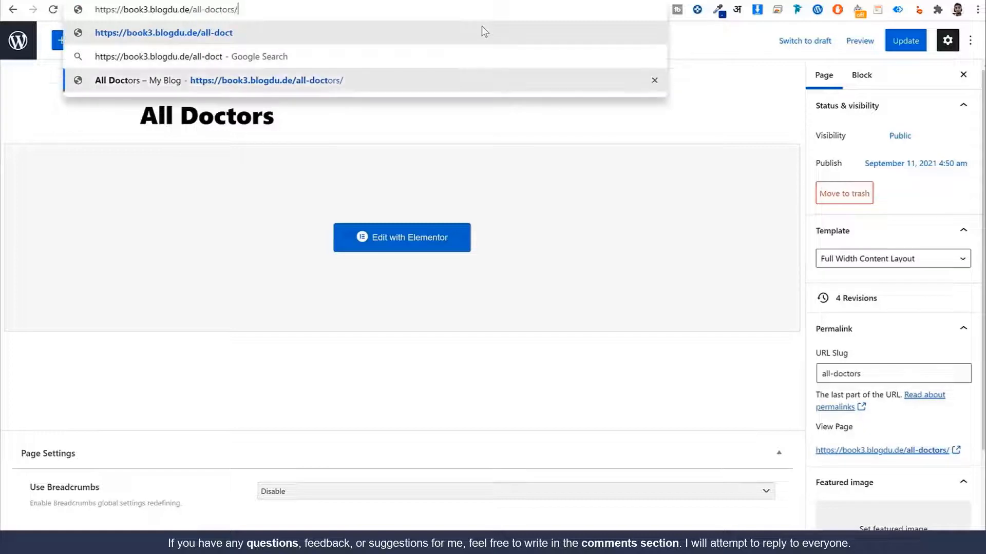
key("Return")
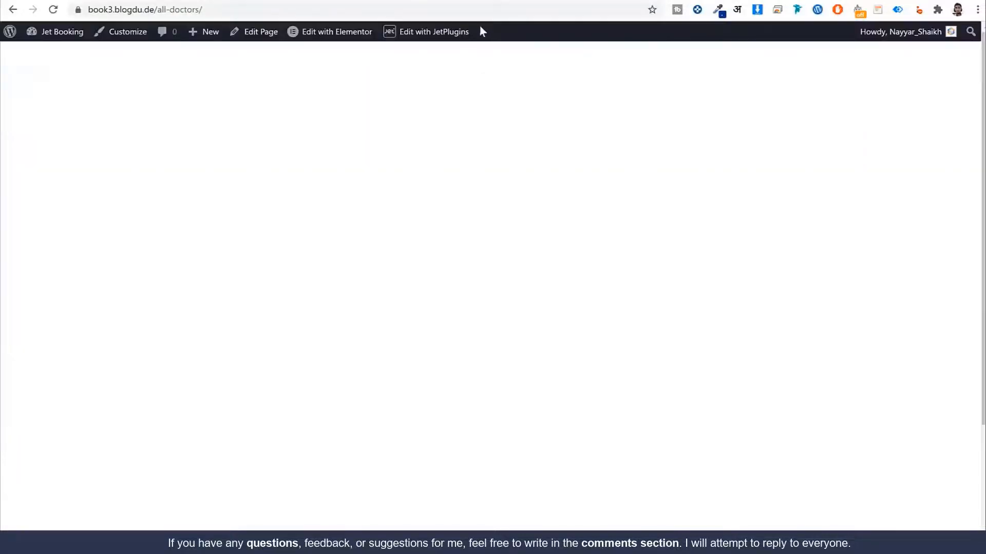
scroll(367, 272, "down", 3)
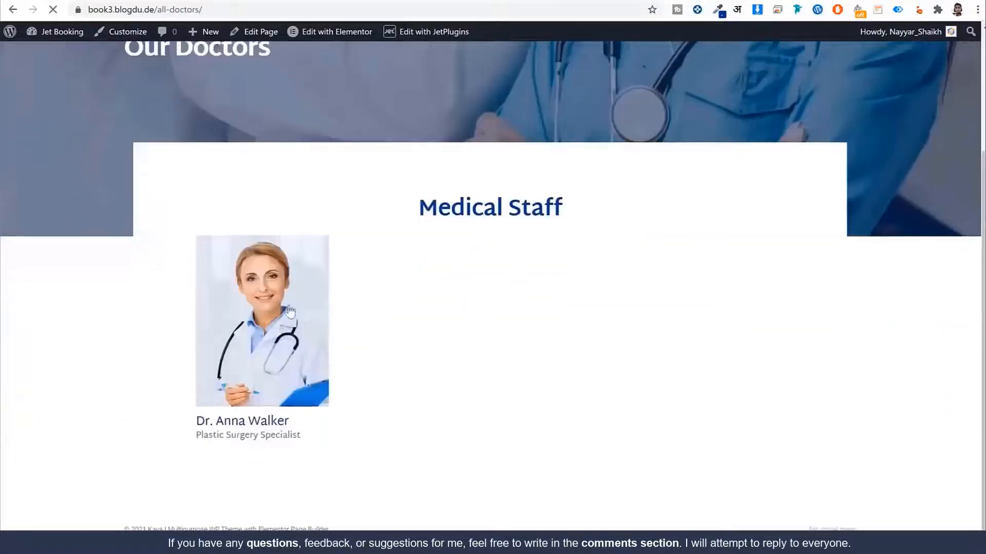
left_click(271, 333)
scroll(475, 306, "down", 8)
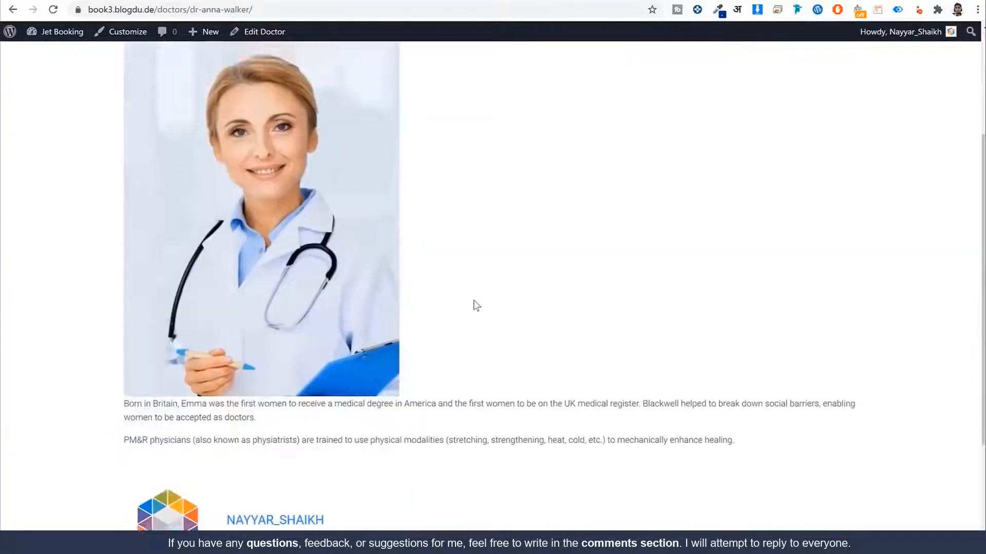
scroll(497, 328, "up", 8)
key("alt+Left")
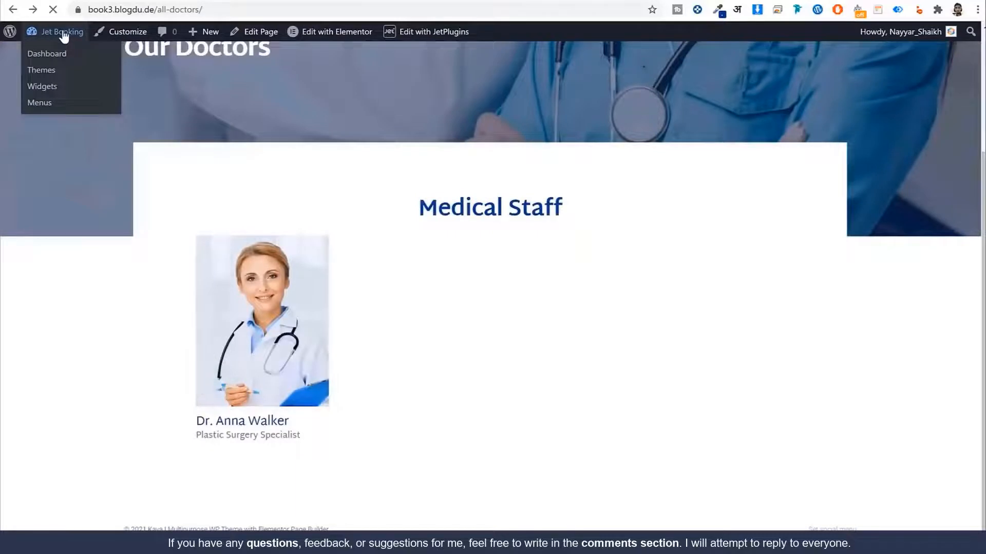
left_click(64, 36)
scroll(509, 300, "down", 3)
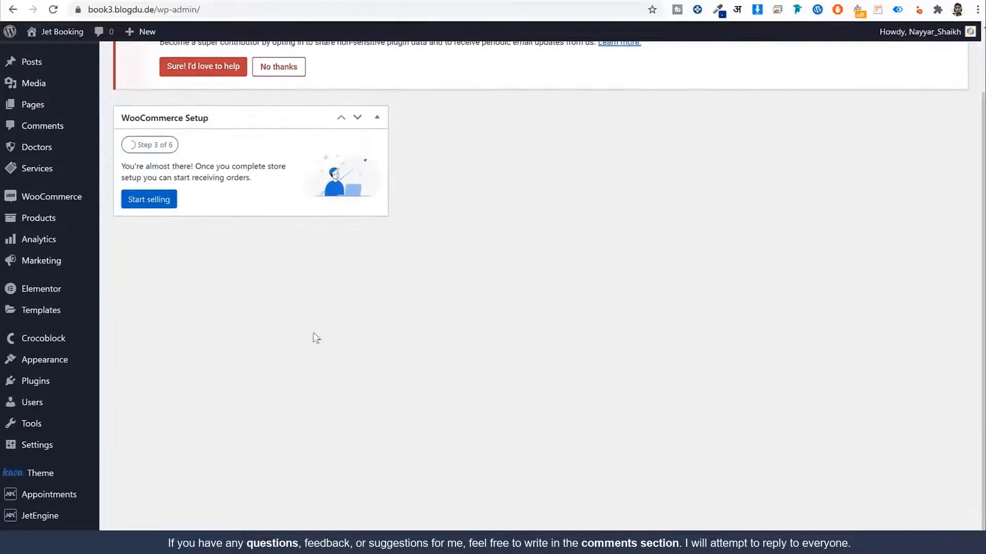
Step: Create a Single theme template named 'Single Doctor Design'
mouse_move(56, 348)
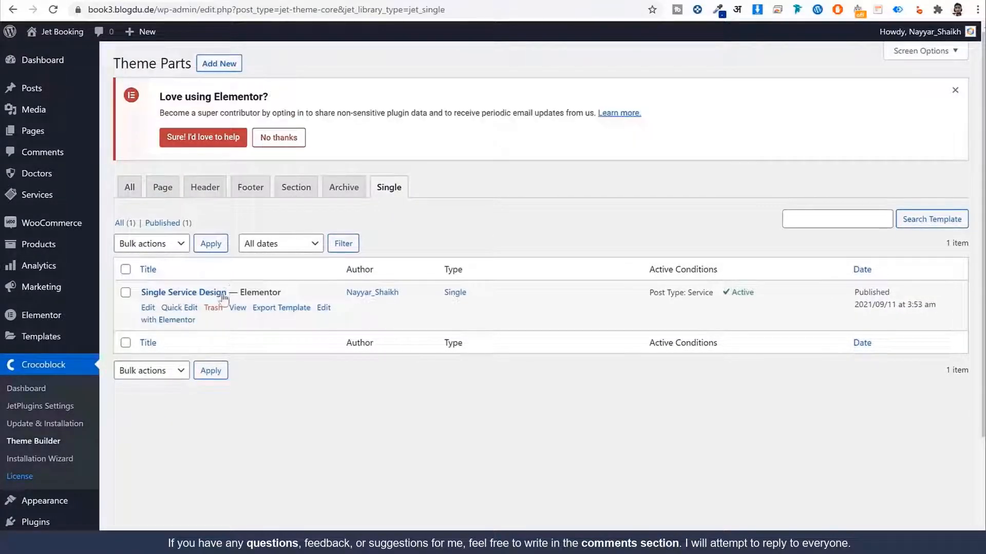
left_click(225, 65)
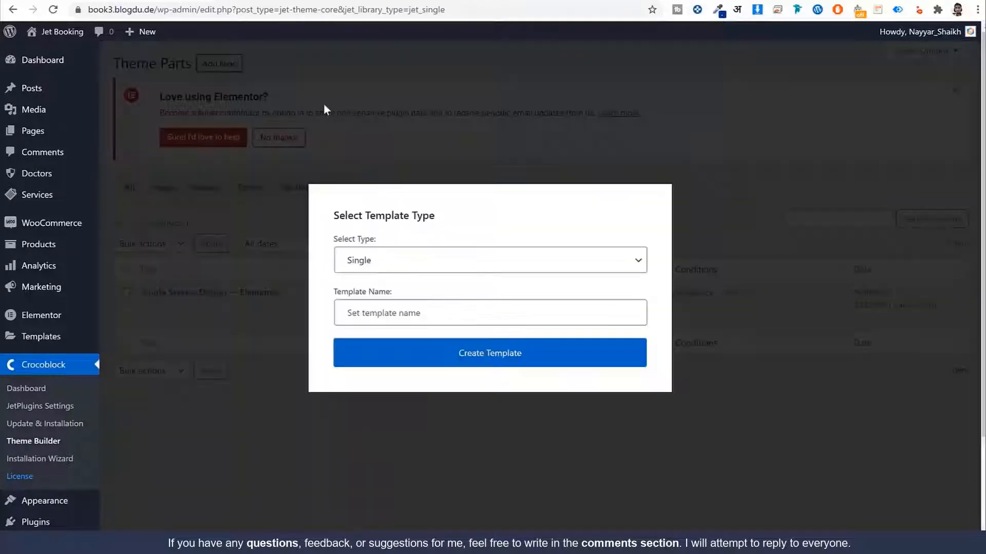
left_click(404, 313)
type("Single ")
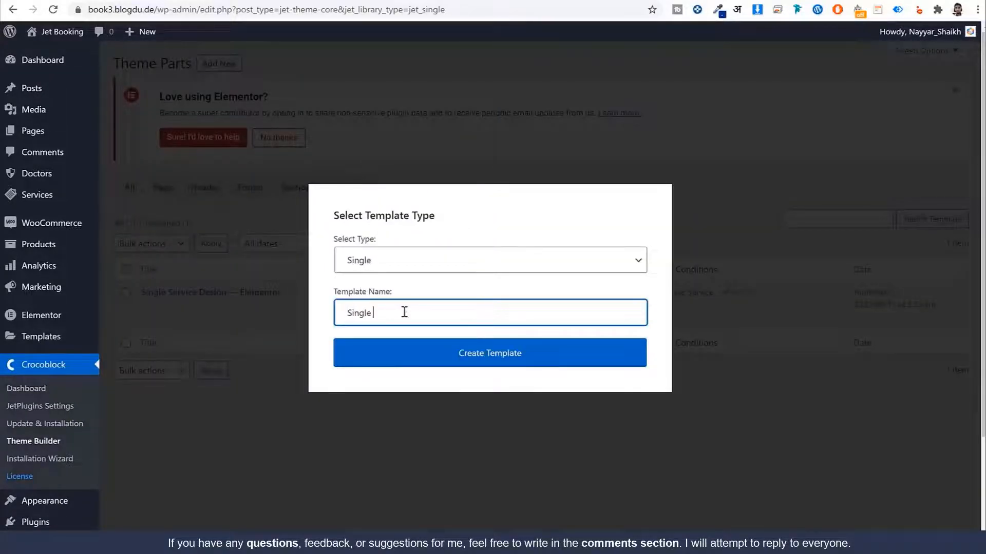
type("Doctor Design")
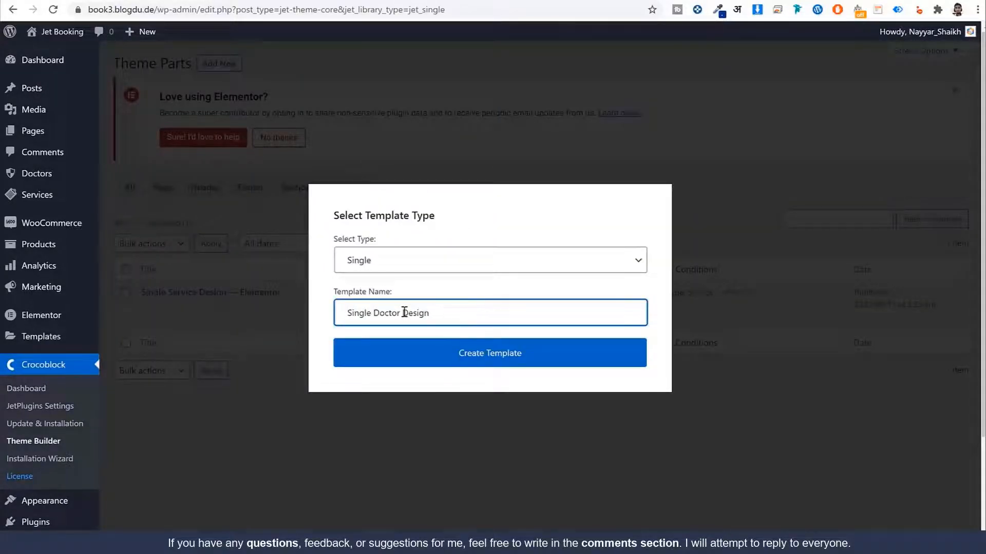
left_click(500, 361)
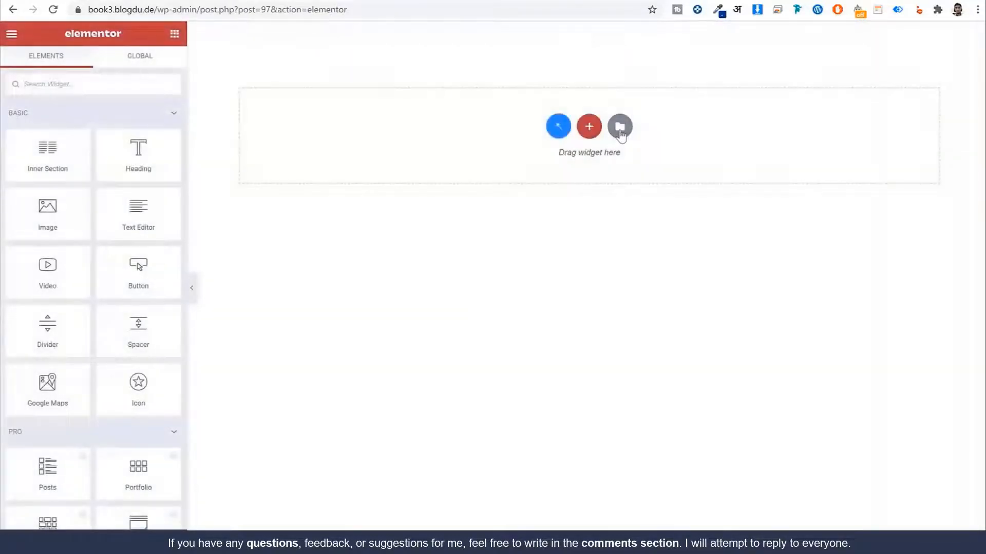
Step: Import the Single Doc Page file and insert Single Doctor Page with its document settings
left_click(621, 125)
left_click(551, 66)
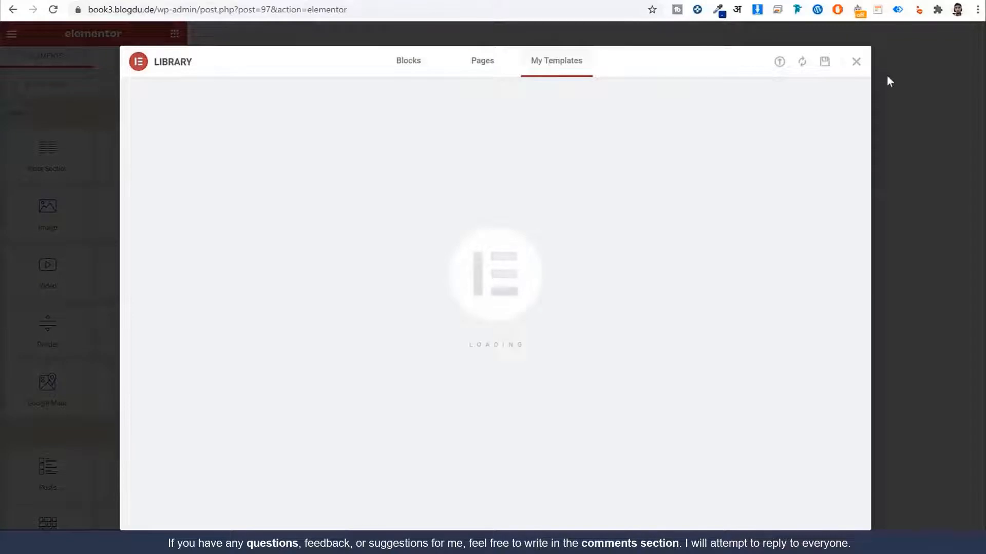
left_click(779, 62)
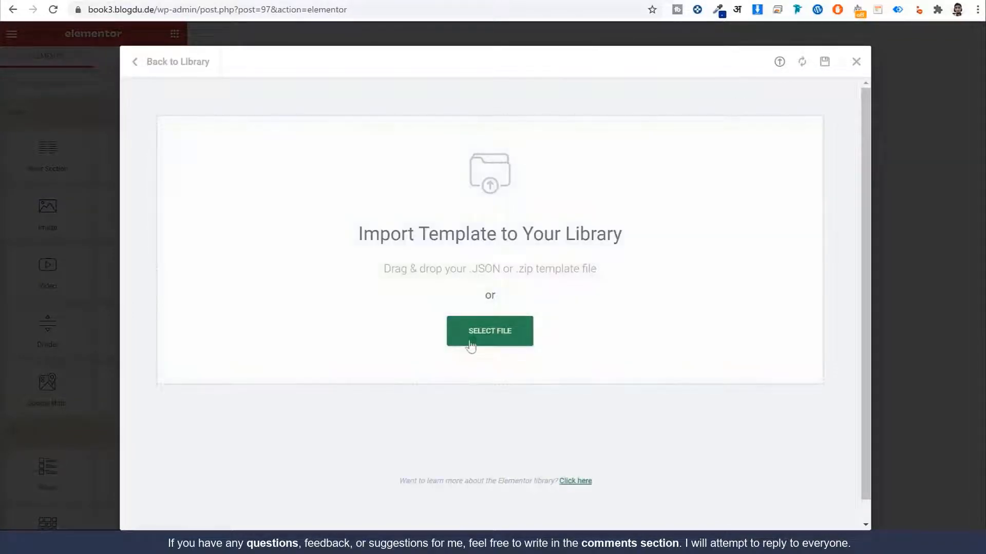
left_click(471, 345)
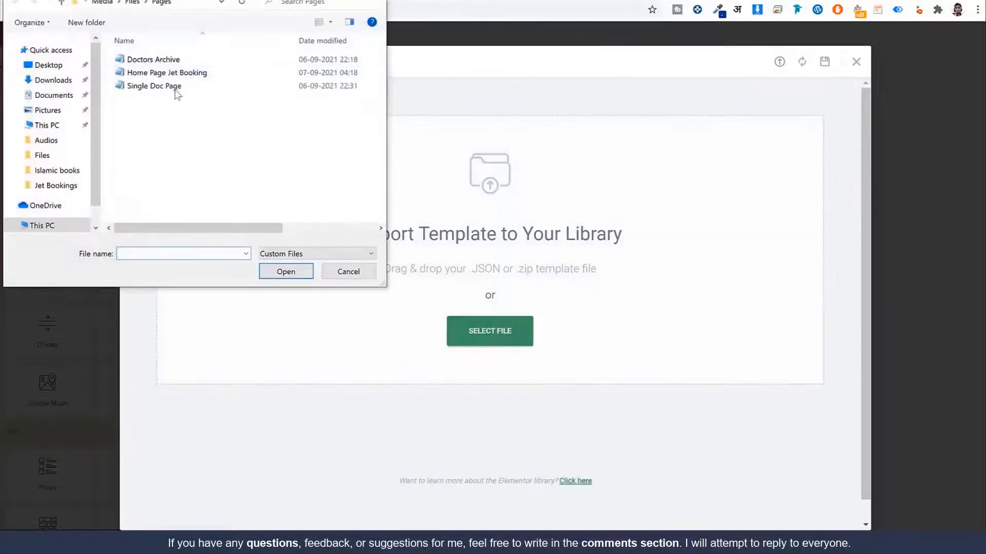
left_click(162, 88)
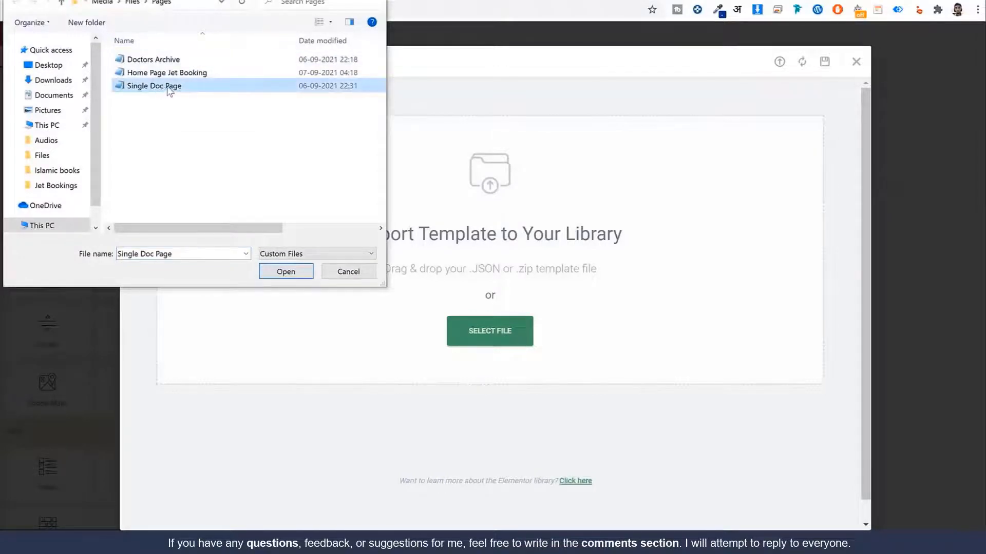
left_click(287, 269)
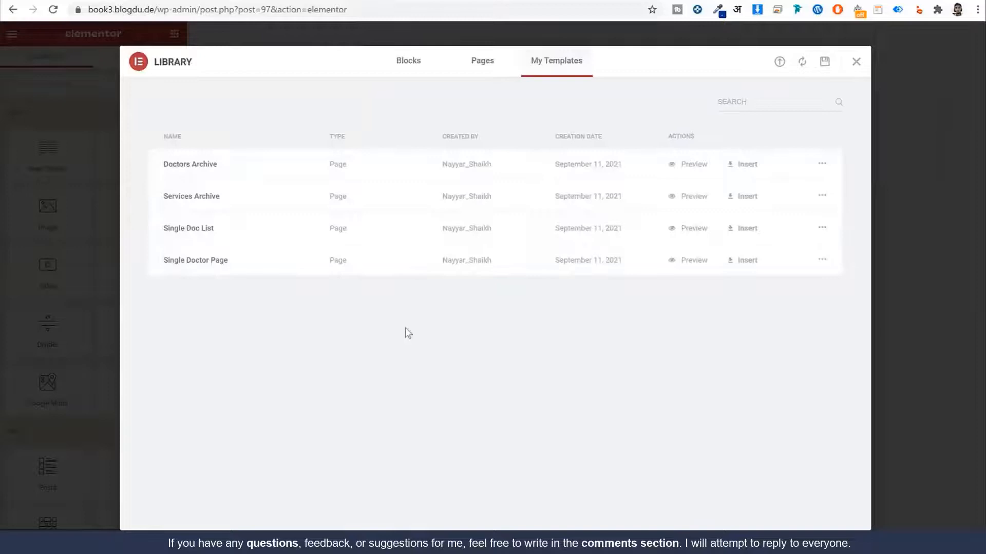
left_click(750, 269)
left_click(545, 334)
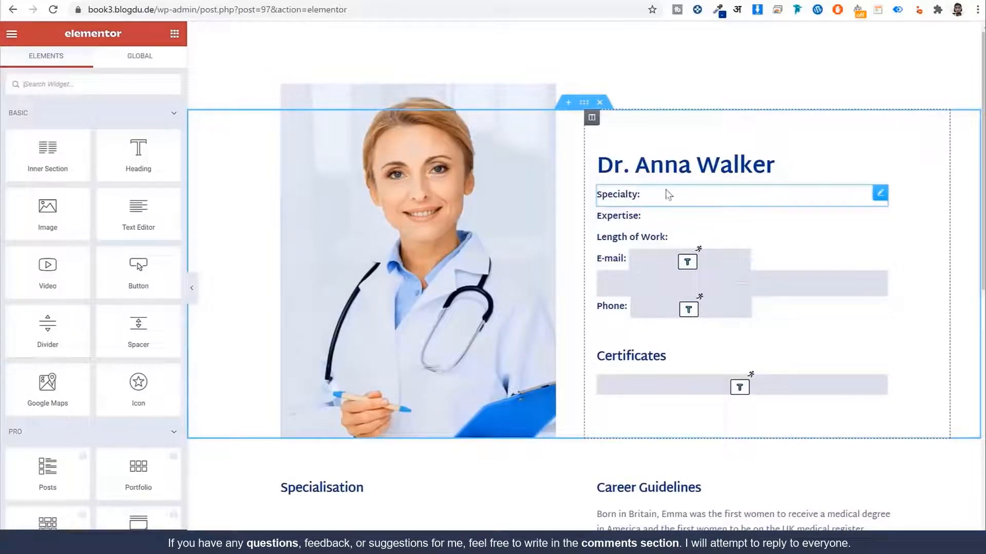
Step: Link the Specialty and Expertise lines to their custom fields
left_click(662, 197)
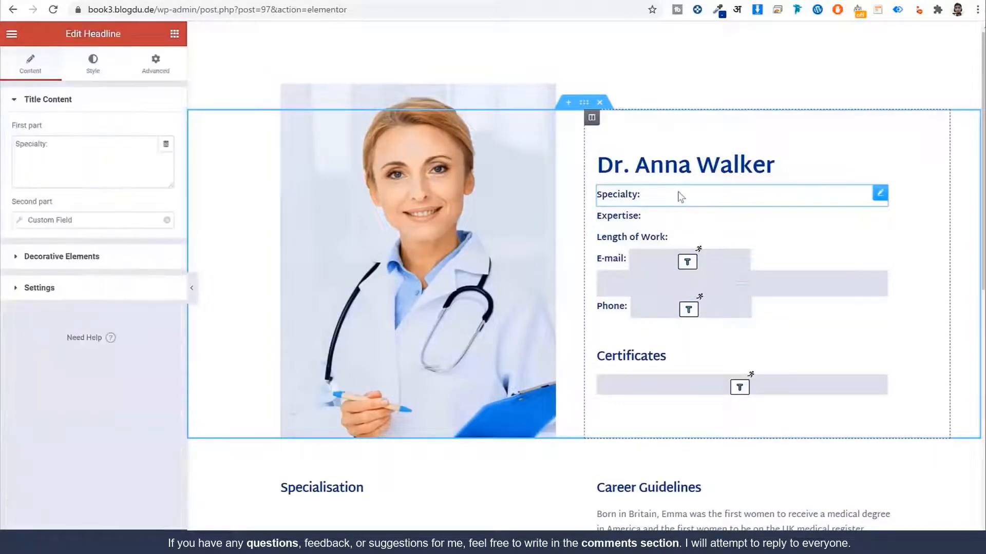
left_click(27, 221)
left_click(108, 275)
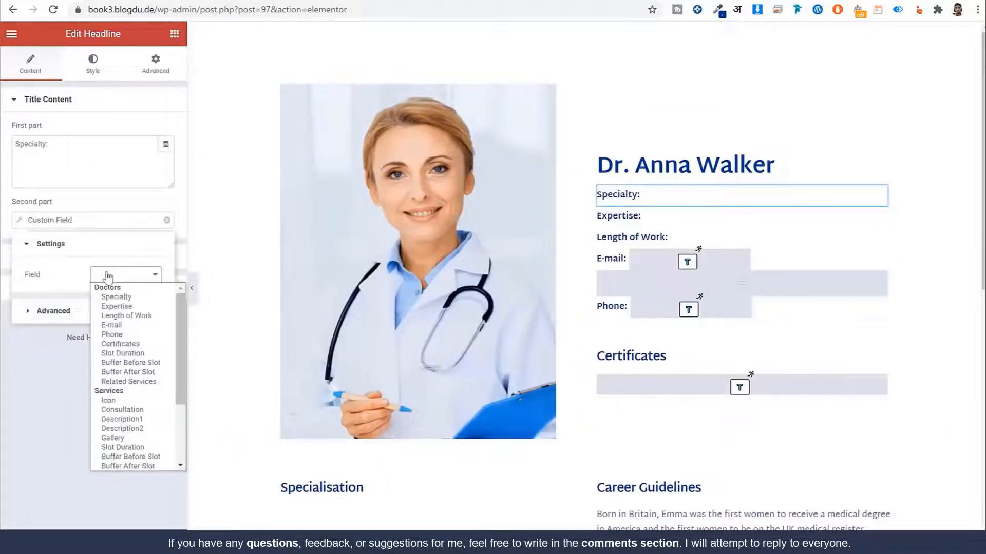
left_click(122, 297)
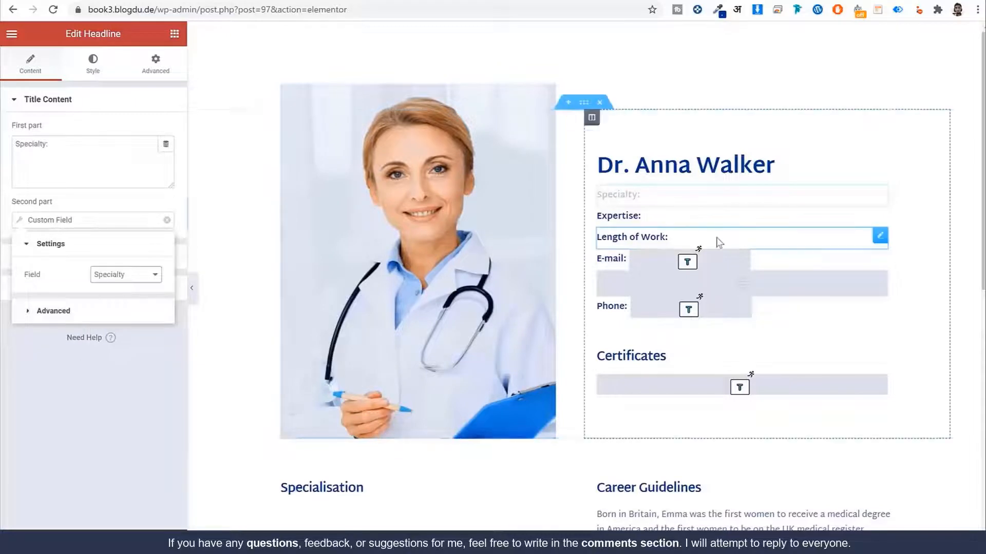
left_click(670, 222)
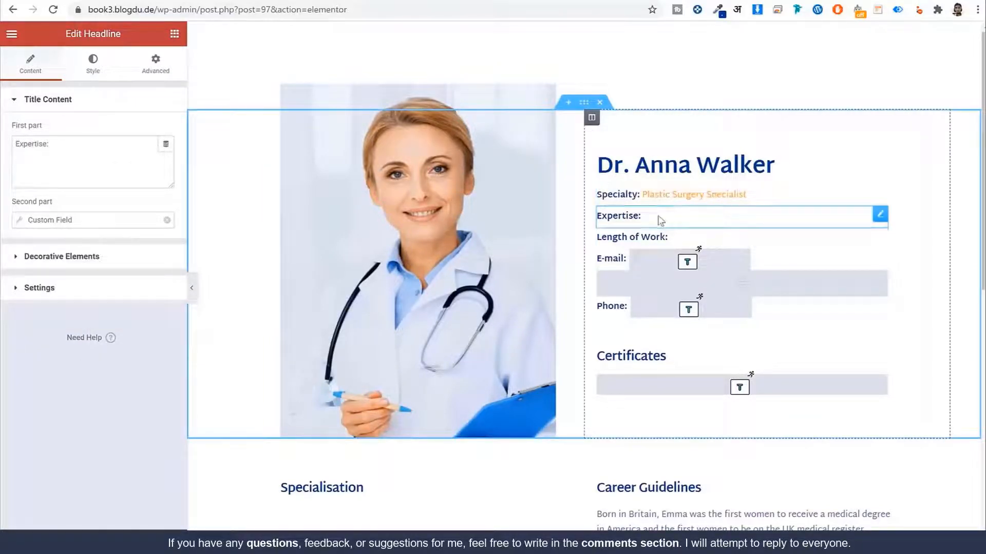
left_click(39, 222)
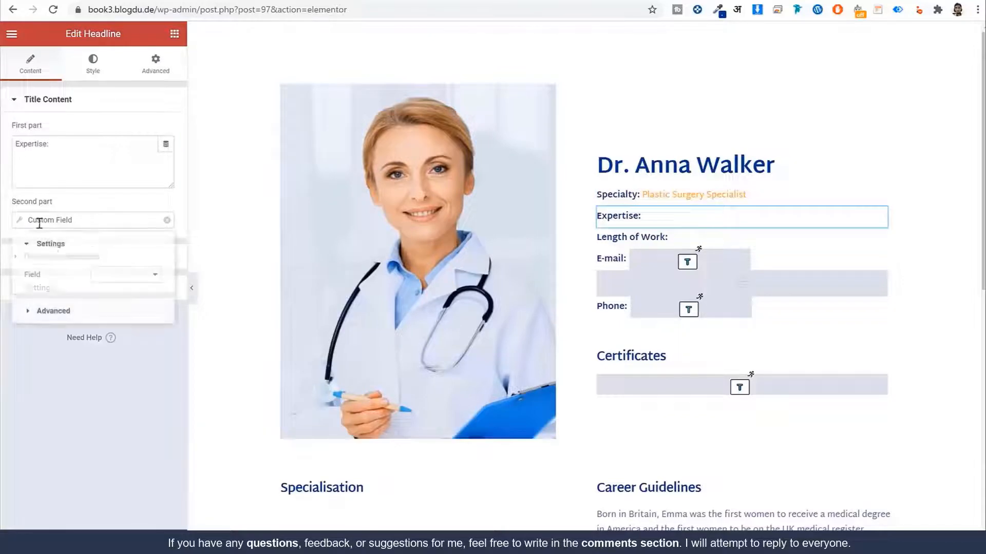
left_click(112, 276)
left_click(137, 307)
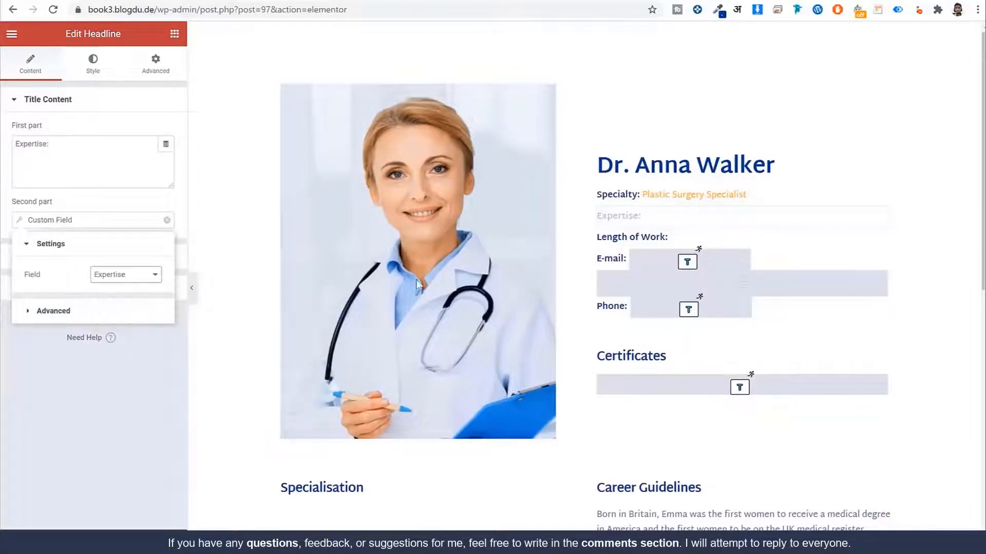
Step: Link the Length of Work line to its custom field, showing 'Since 2014'
left_click(699, 242)
left_click(92, 222)
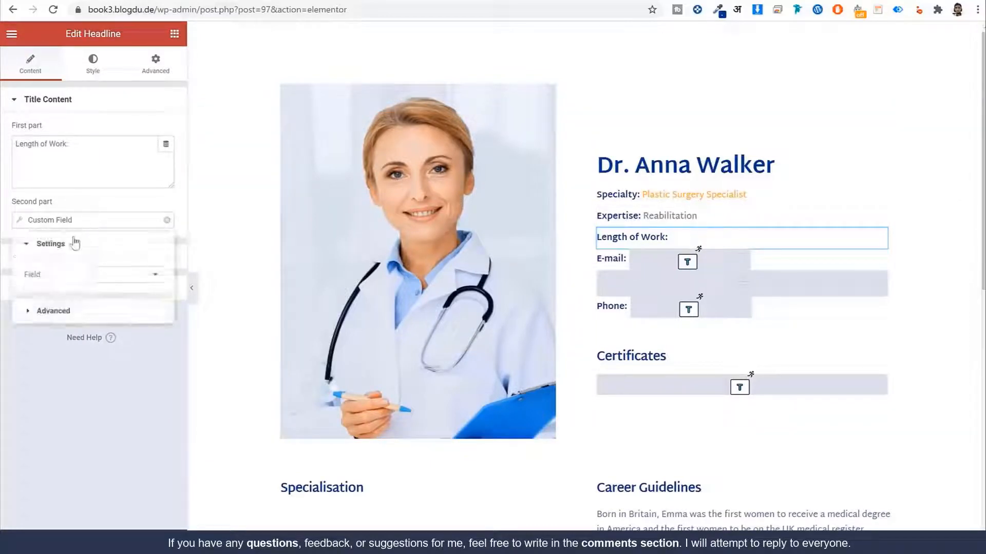
left_click(110, 276)
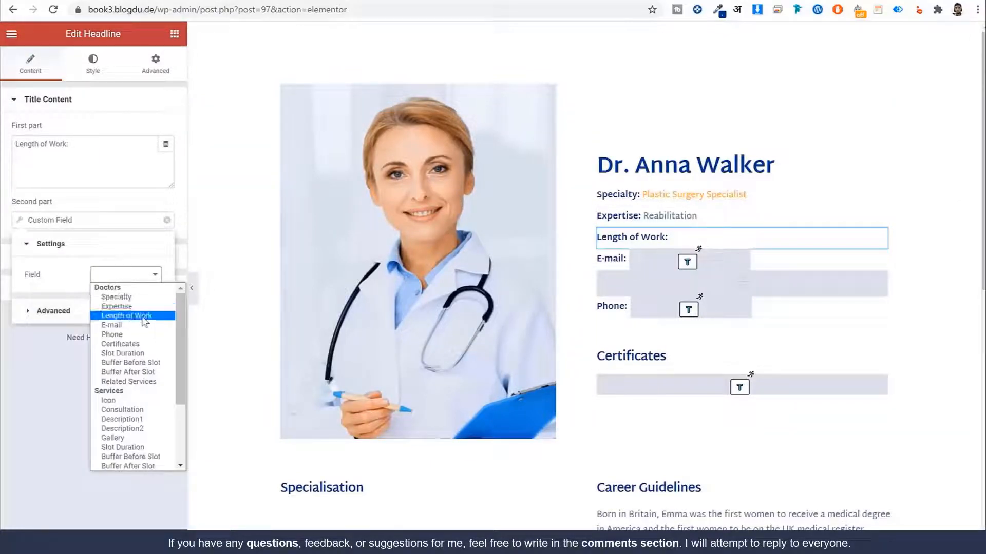
left_click(141, 316)
left_click(688, 262)
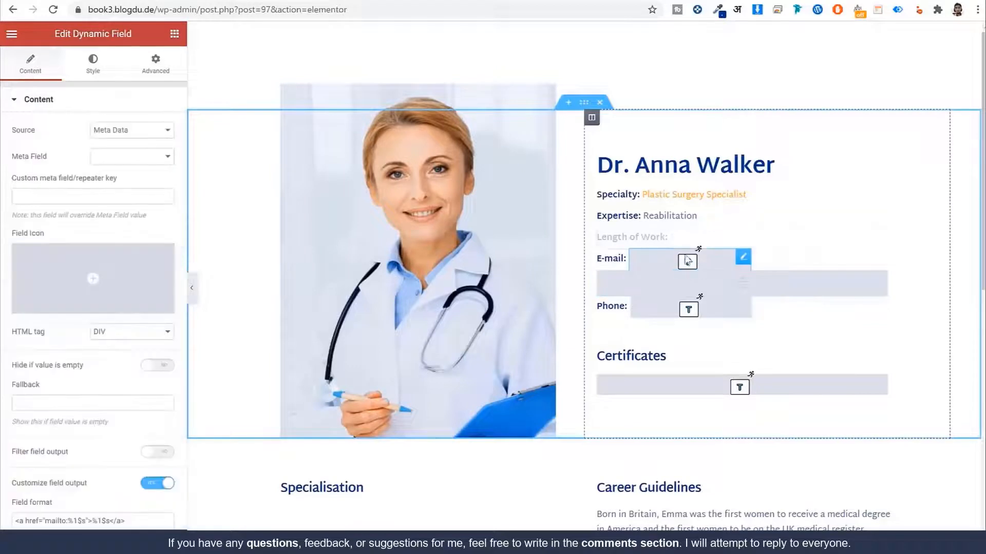
Step: Point the E-mail and Phone dynamic fields to the E-mail and Phone meta fields
left_click(129, 158)
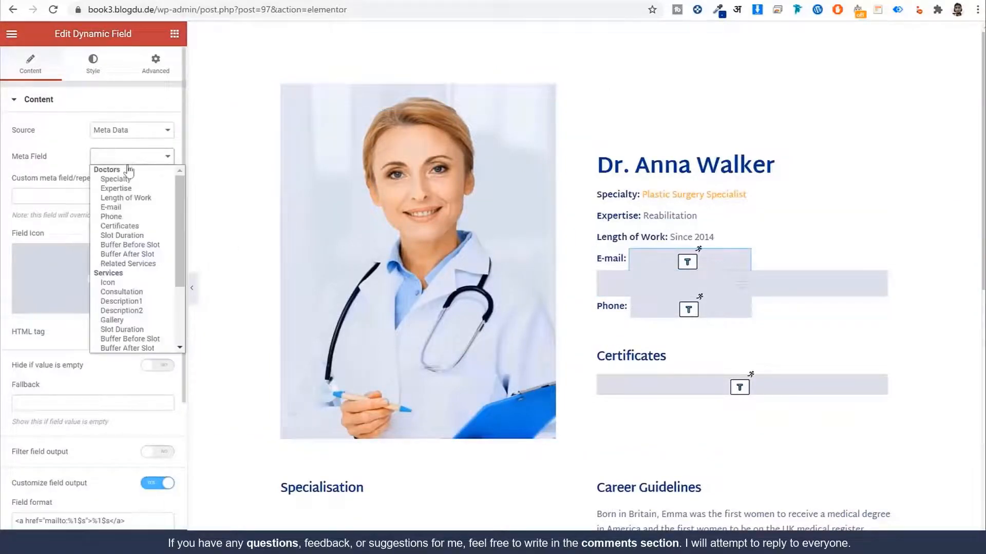
left_click(132, 207)
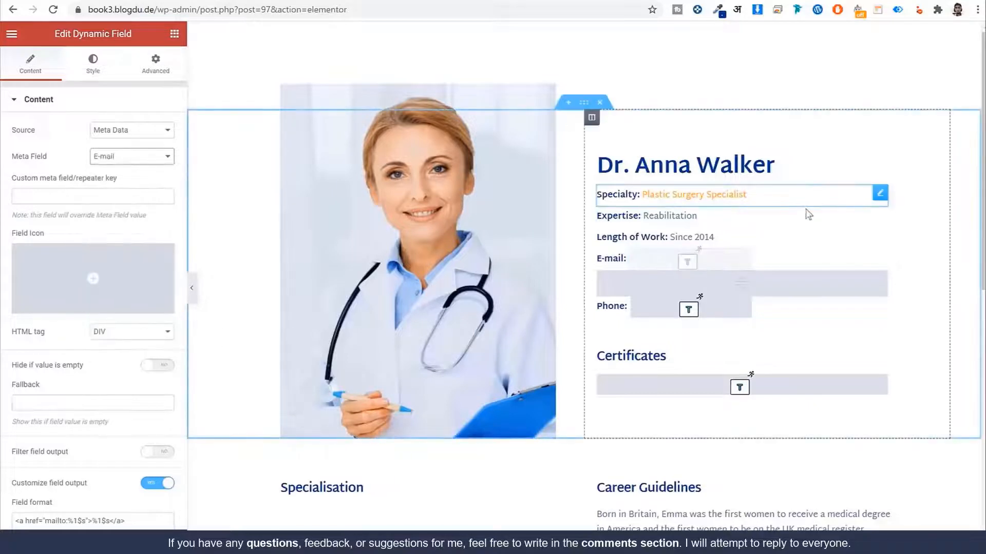
scroll(701, 275, "down", 1)
left_click(693, 252)
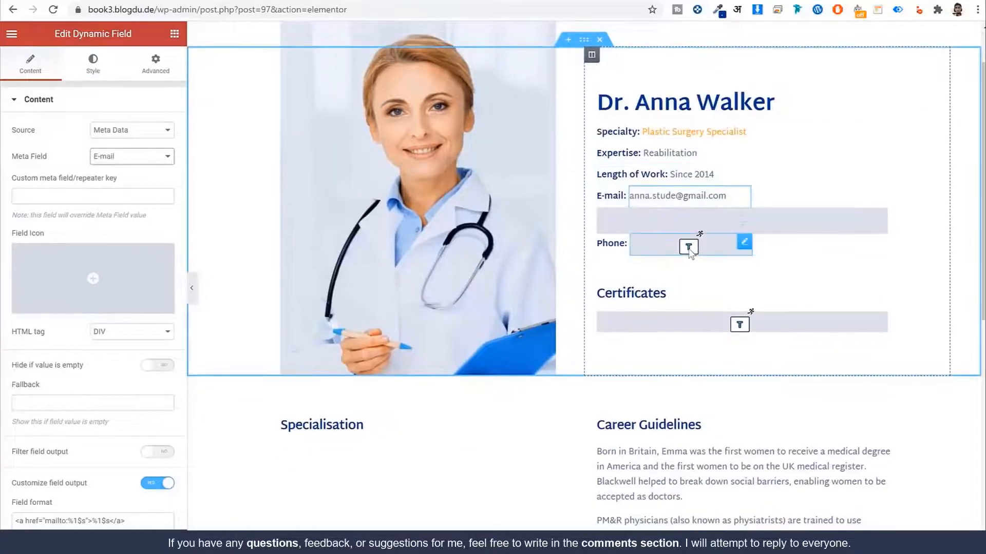
left_click(131, 132)
left_click(135, 152)
left_click(135, 156)
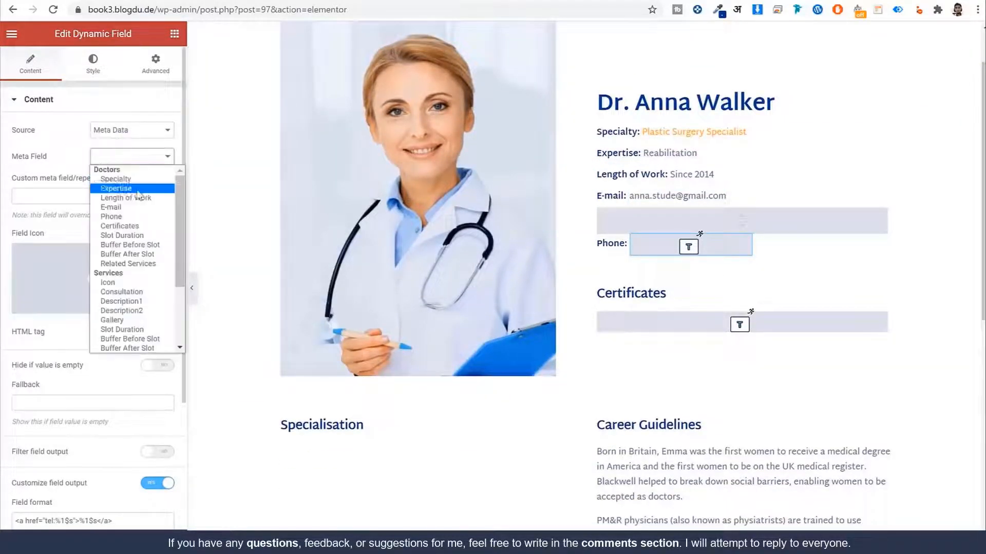
left_click(134, 218)
Step: Set the Certificates field to the Certificates meta field, shown as a 4-column image gallery
scroll(746, 264, "down", 1)
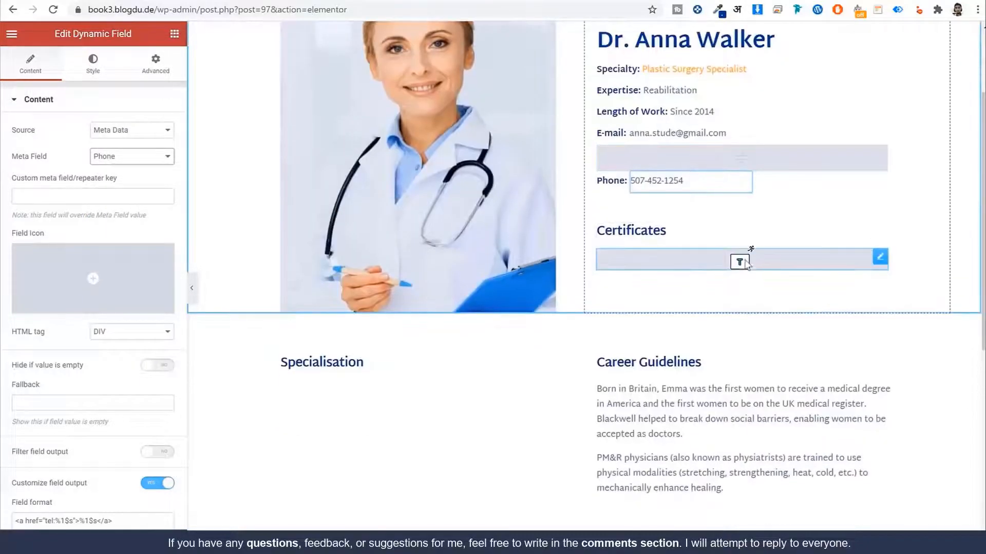
left_click(747, 264)
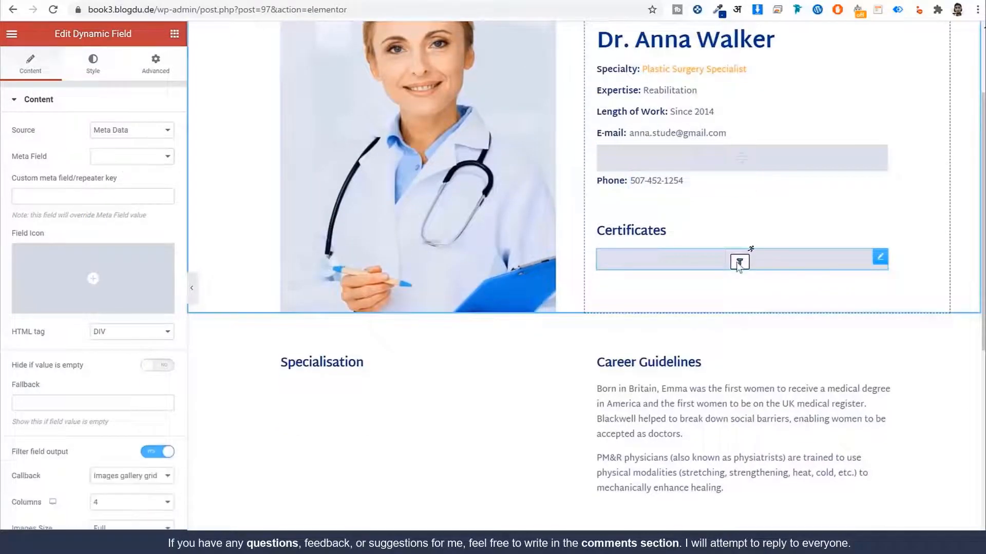
left_click(120, 155)
left_click(119, 225)
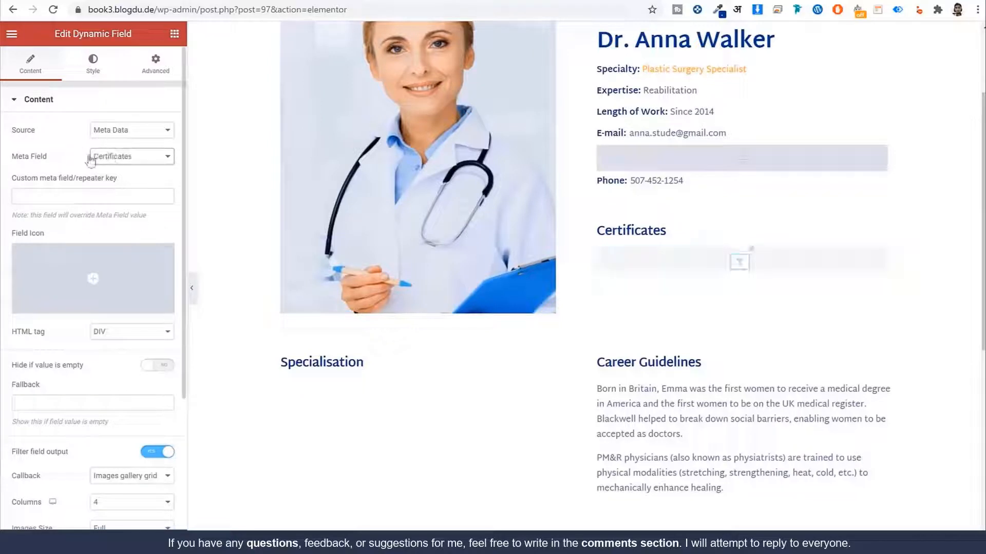
scroll(837, 302, "down", 2)
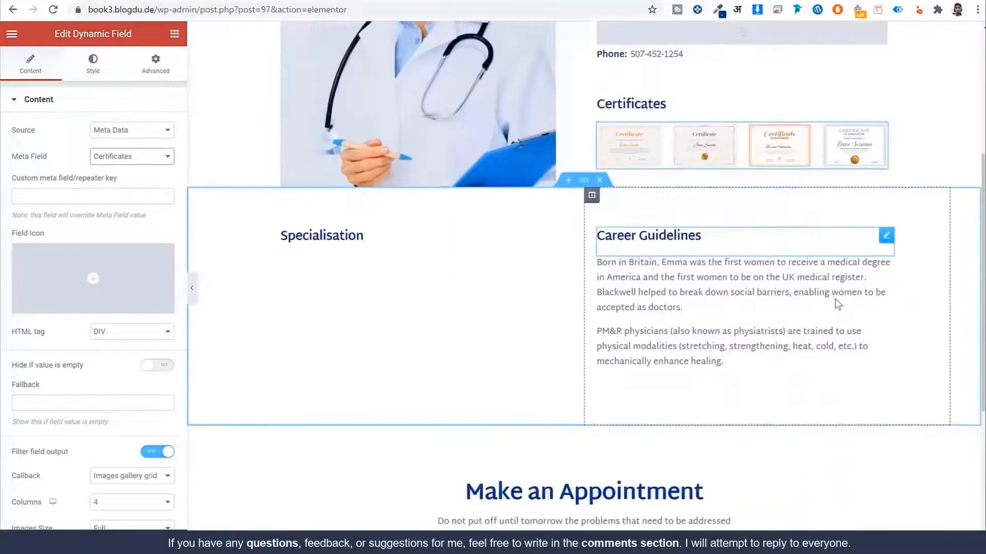
scroll(837, 303, "down", 1)
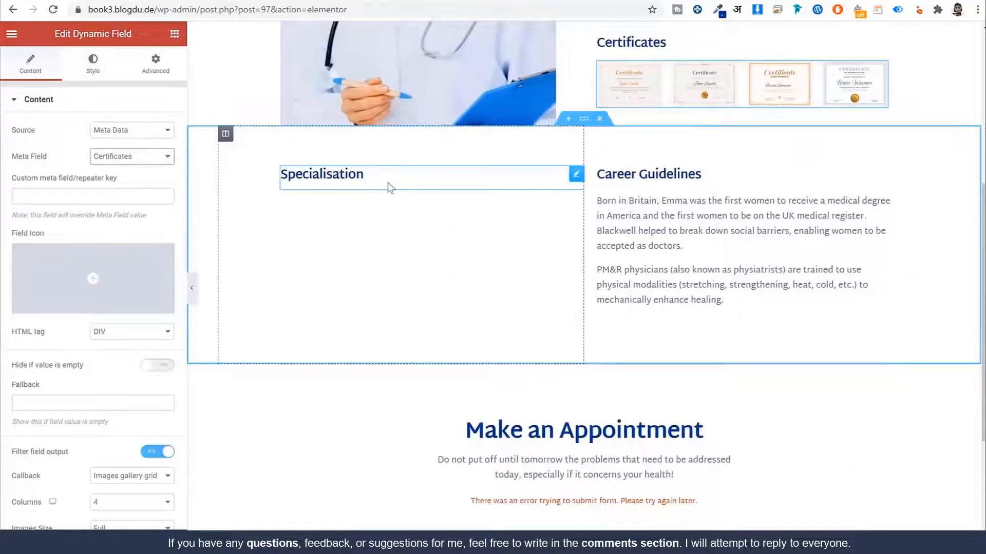
left_click(660, 229)
scroll(681, 272, "down", 1)
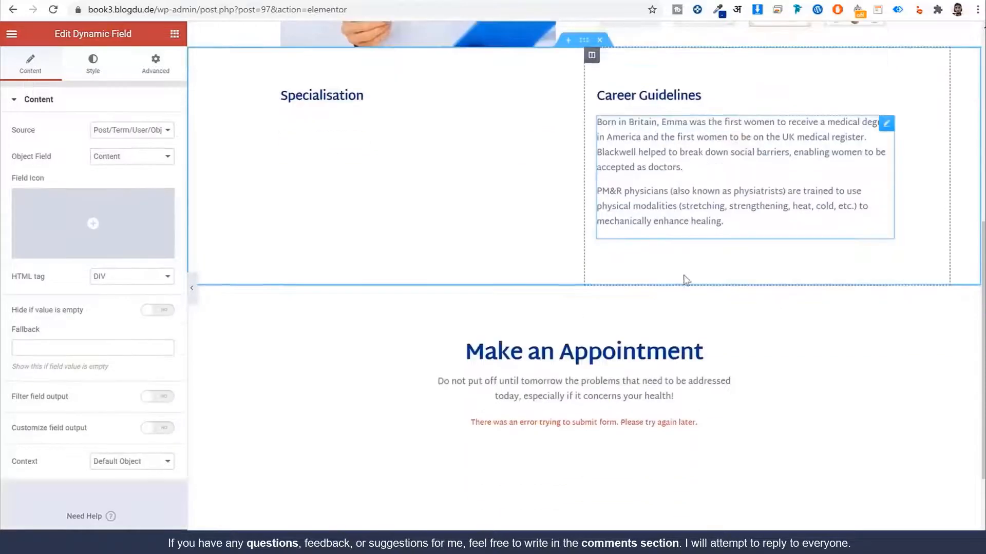
scroll(683, 275, "down", 2)
Step: Embed the Single Doctor Booking Form in the appointment form widget, found by searching 'sin'
left_click(606, 288)
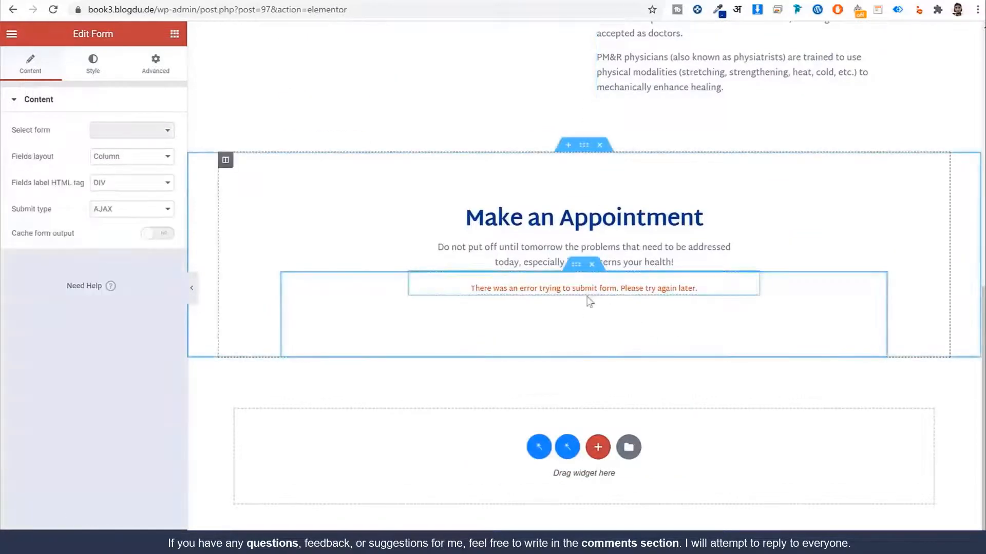
left_click(138, 132)
type("s")
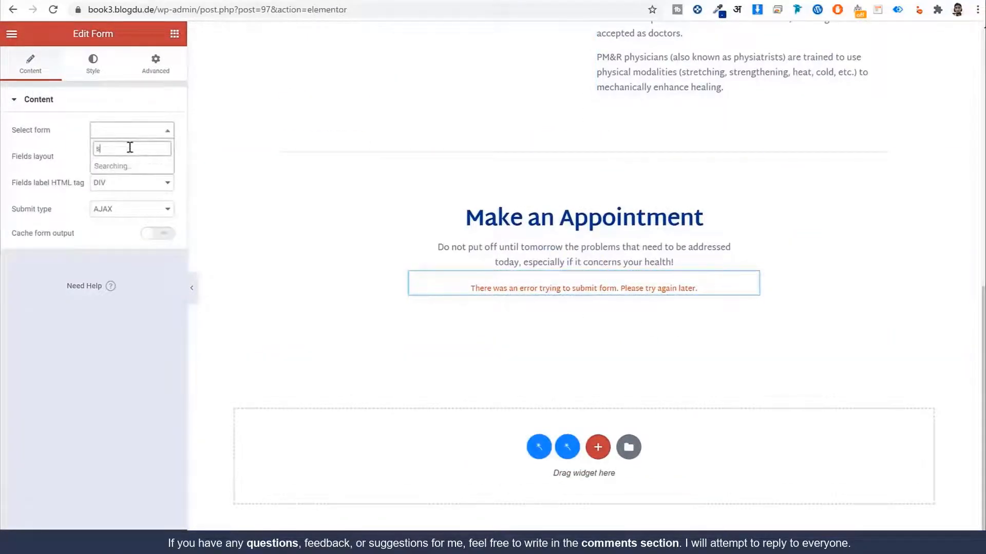
type("in")
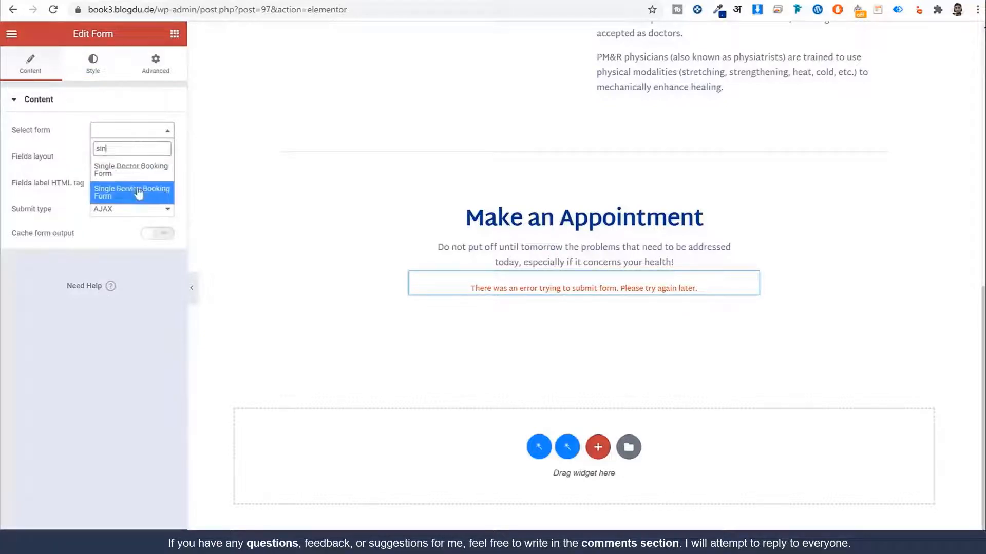
left_click(126, 163)
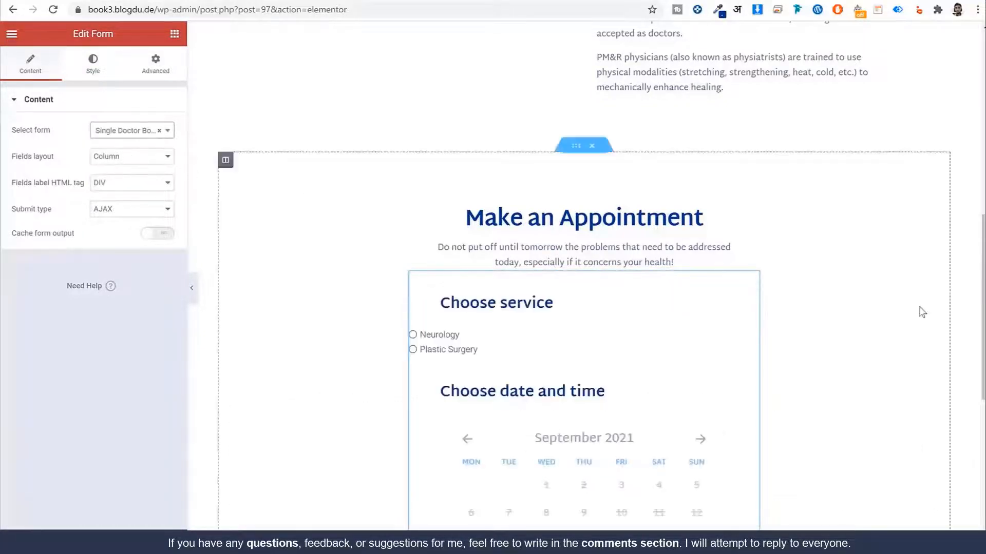
scroll(920, 310, "down", 3)
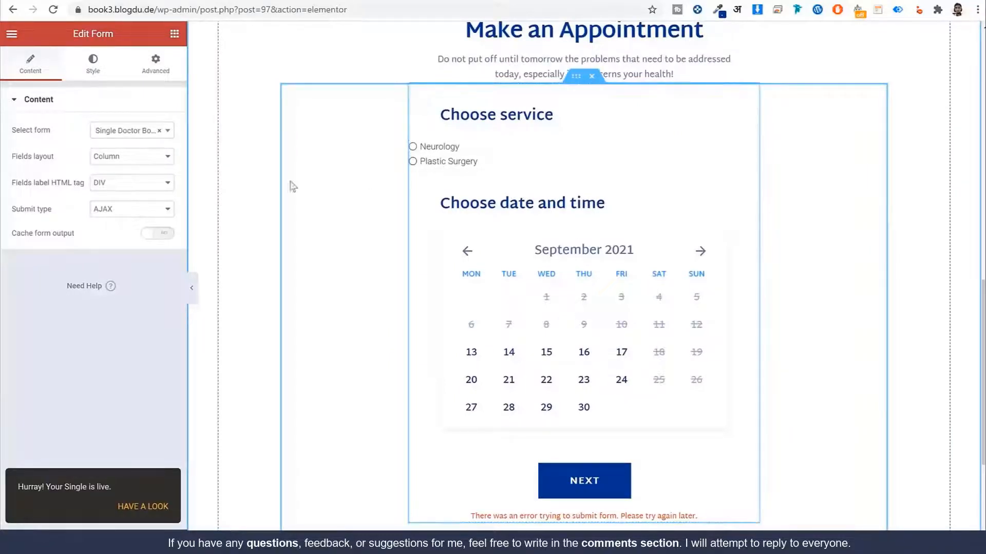
Step: In the form's checkbox and radio styling, unlink the margin and enter 50
left_click(91, 67)
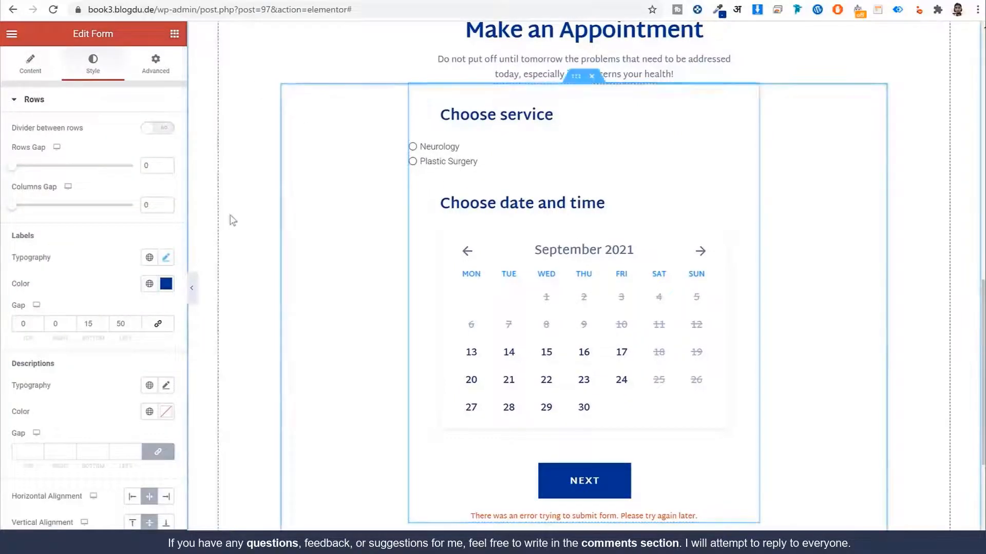
left_click(34, 99)
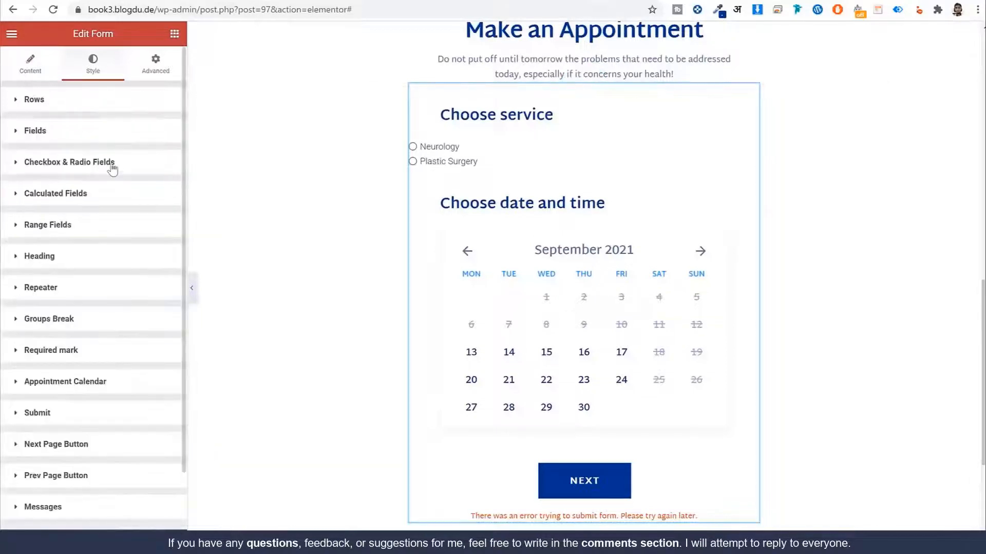
left_click(70, 162)
scroll(118, 215, "down", 5)
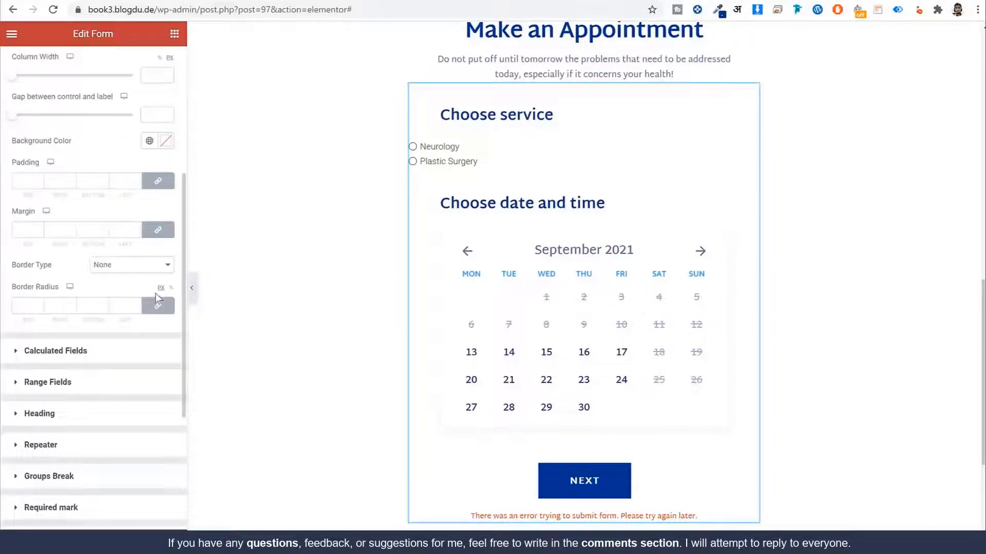
left_click(158, 231)
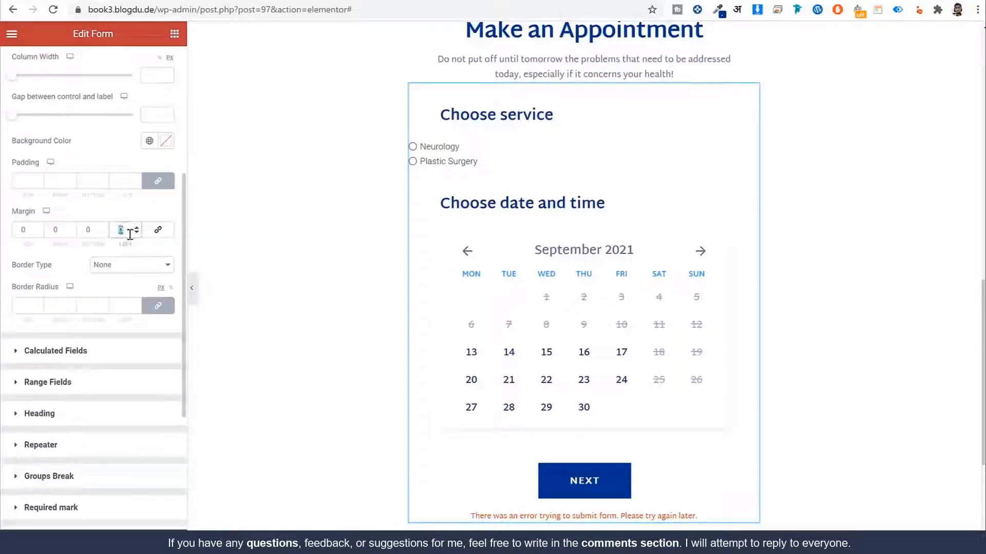
type("50")
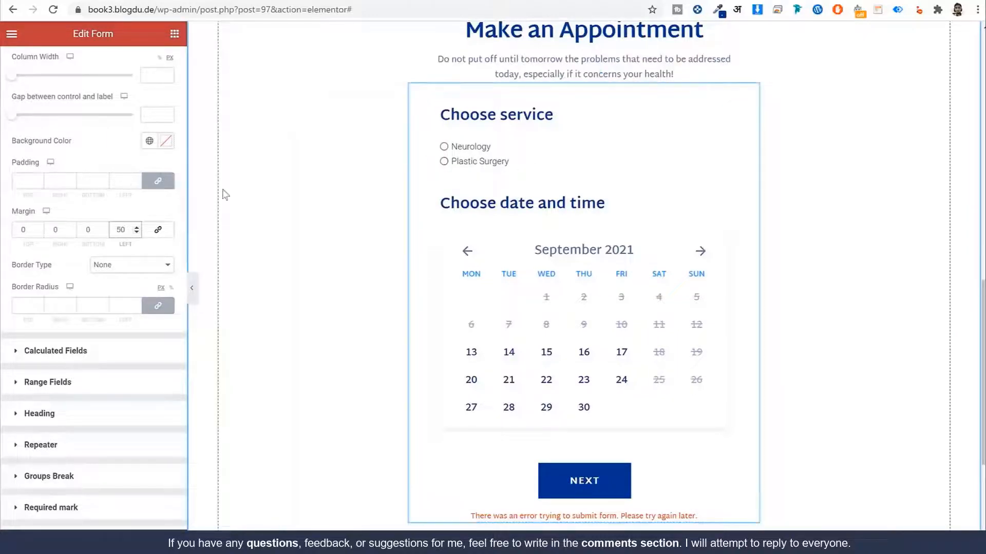
scroll(129, 195, "up", 5)
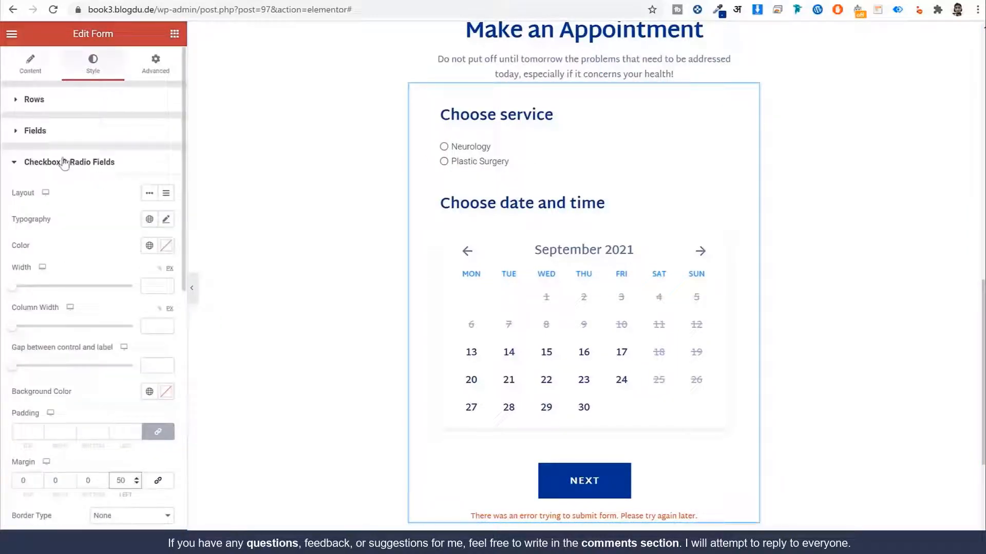
scroll(147, 251, "down", 3)
scroll(132, 249, "up", 3)
Step: Style the radio labels with the Kanit font, Dark Blue colour and 18 px size
left_click(149, 221)
left_click(81, 341)
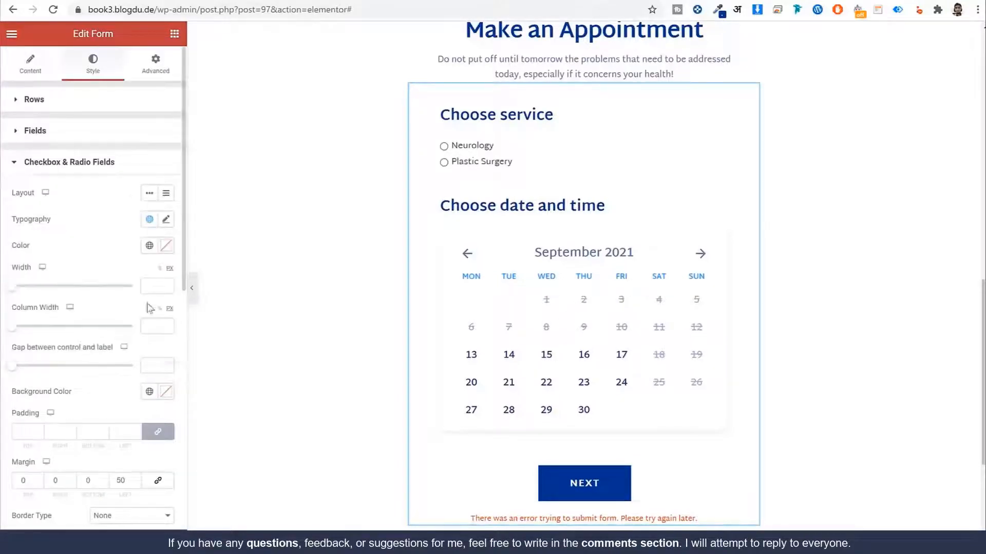
left_click(150, 246)
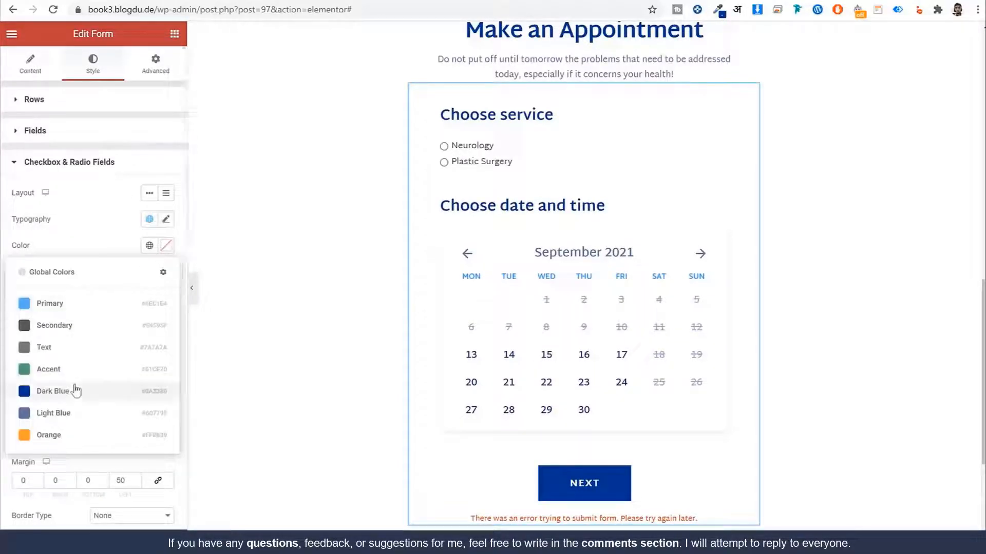
left_click(78, 389)
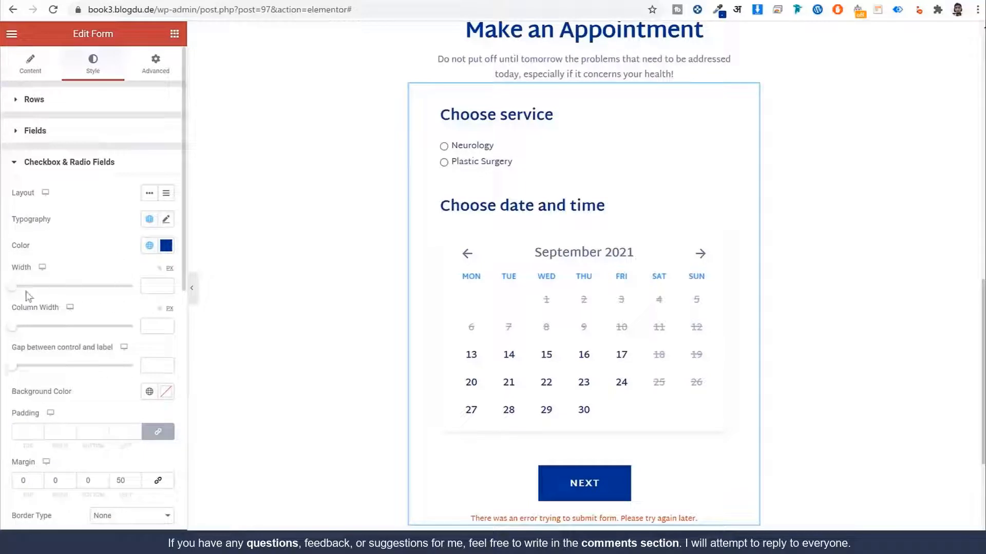
scroll(107, 325, "down", 2)
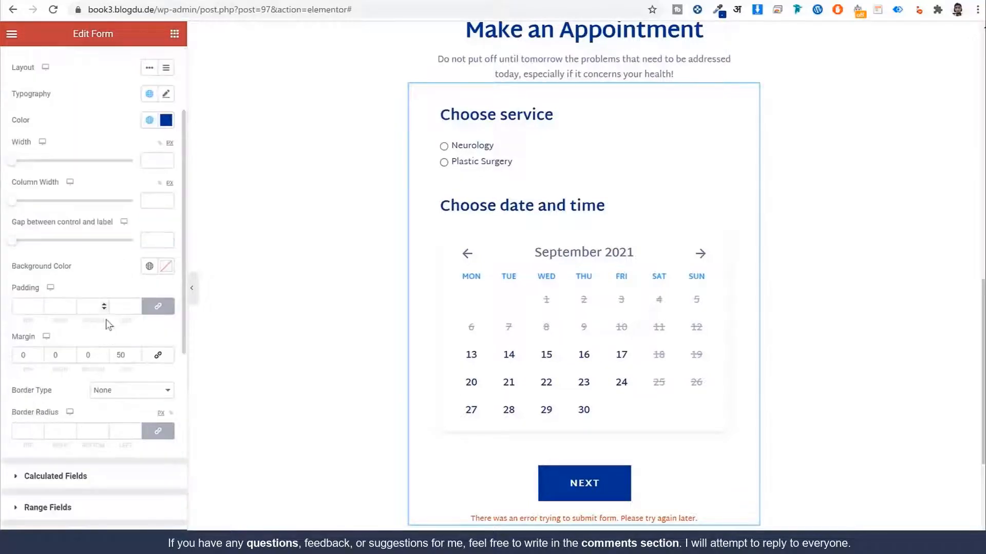
left_click(166, 95)
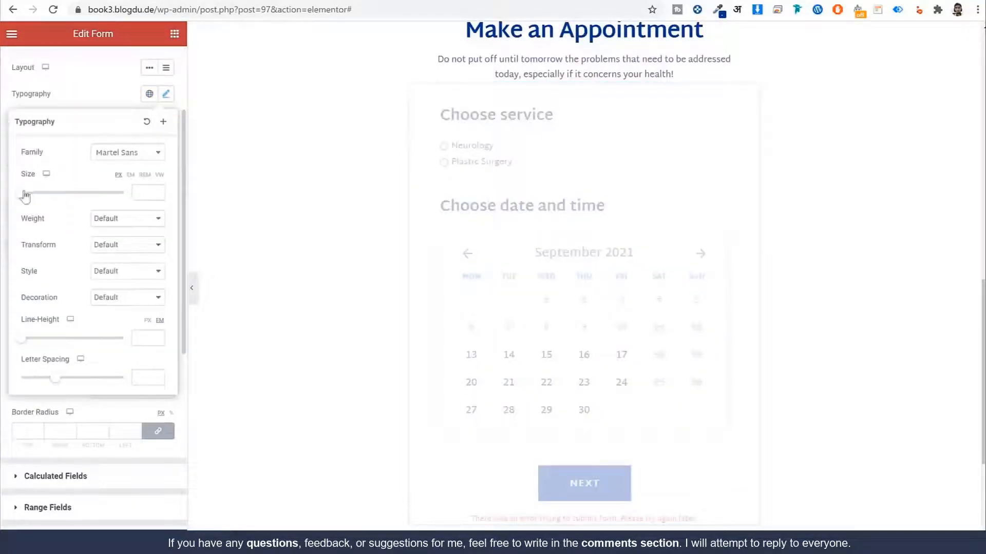
left_click_drag(25, 195, 34, 199)
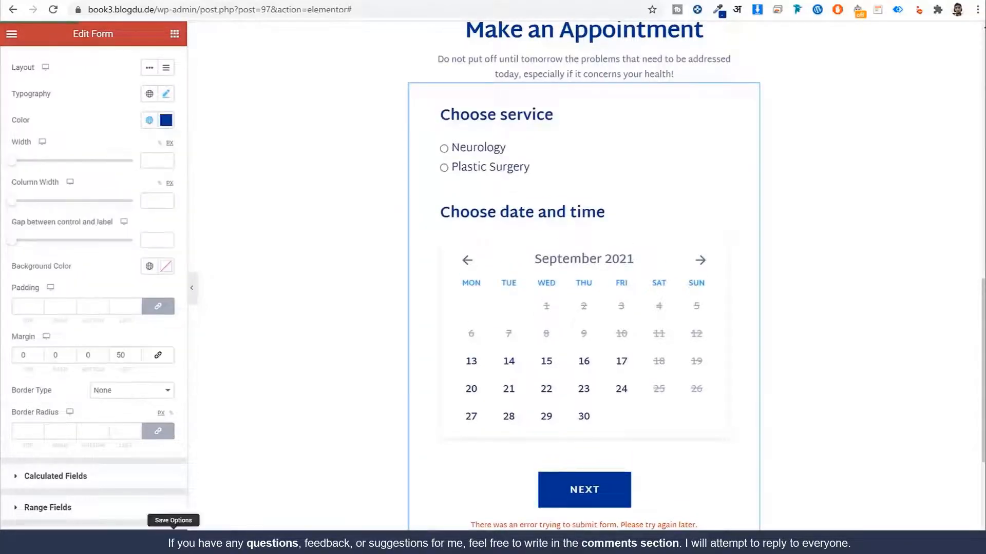
left_click(304, 480)
scroll(304, 480, "up", 8)
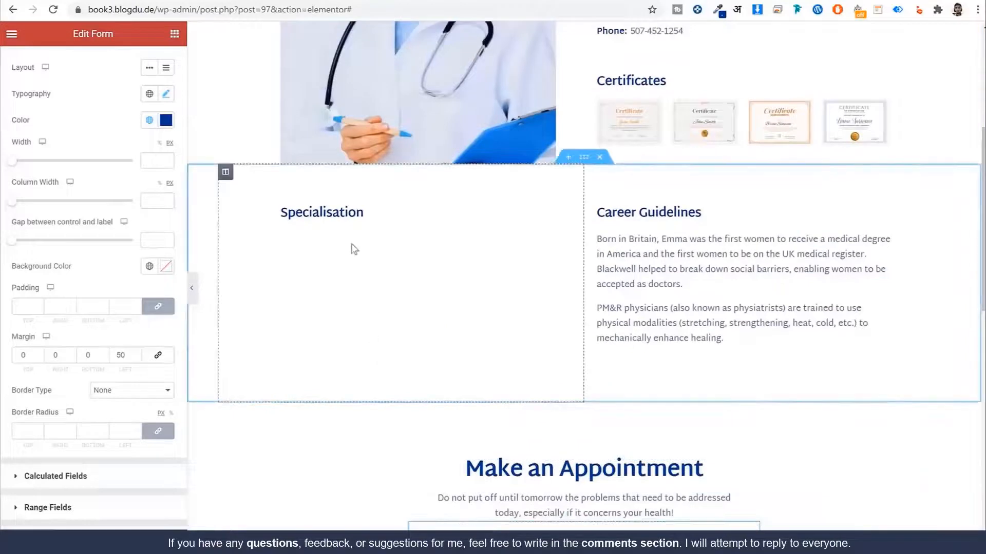
Step: Select the empty listing grid under the Specialisation heading on the doctor page
left_click(352, 226)
left_click(353, 234)
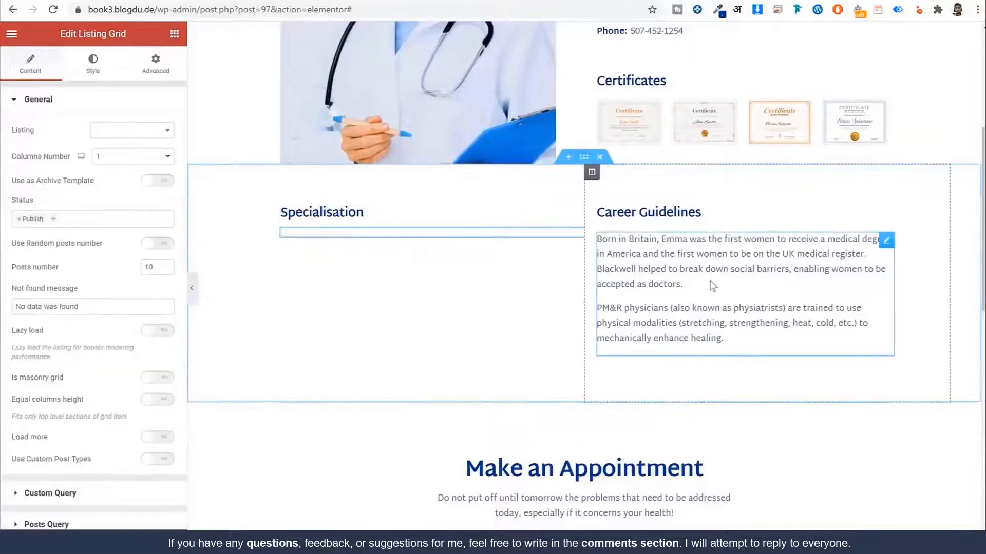
left_click_drag(40, 131, 17, 135)
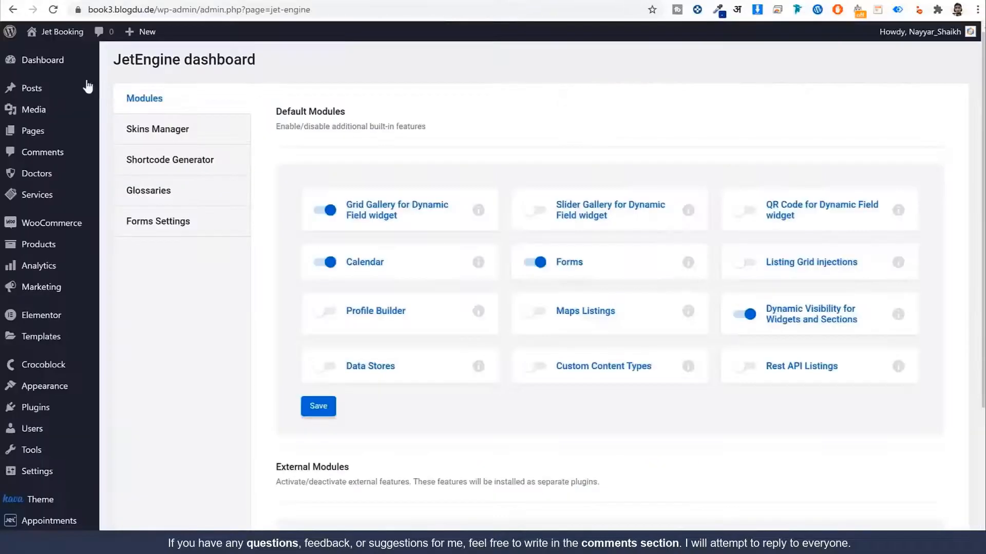
scroll(41, 382, "down", 5)
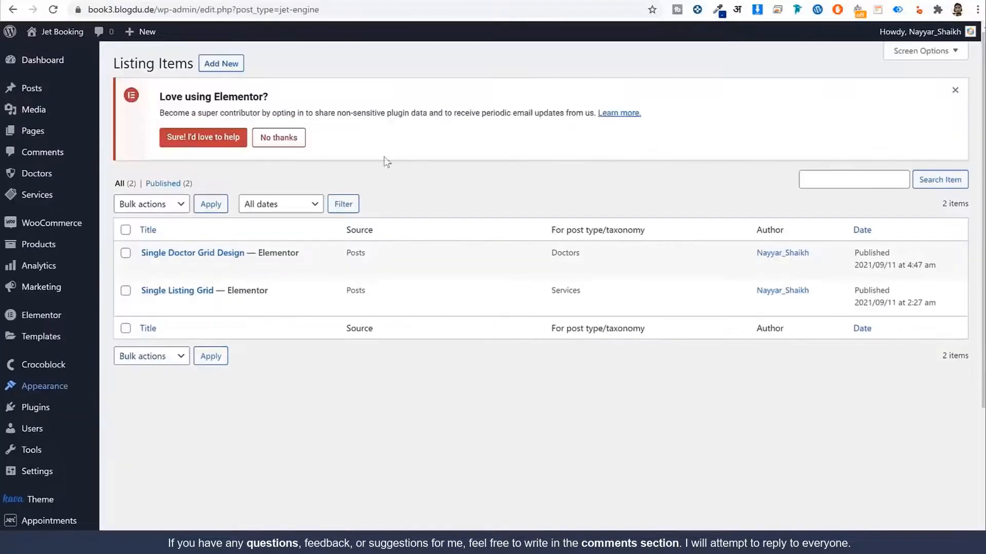
Step: Create a Doctors listing item named 'Specialization List'
left_click(238, 67)
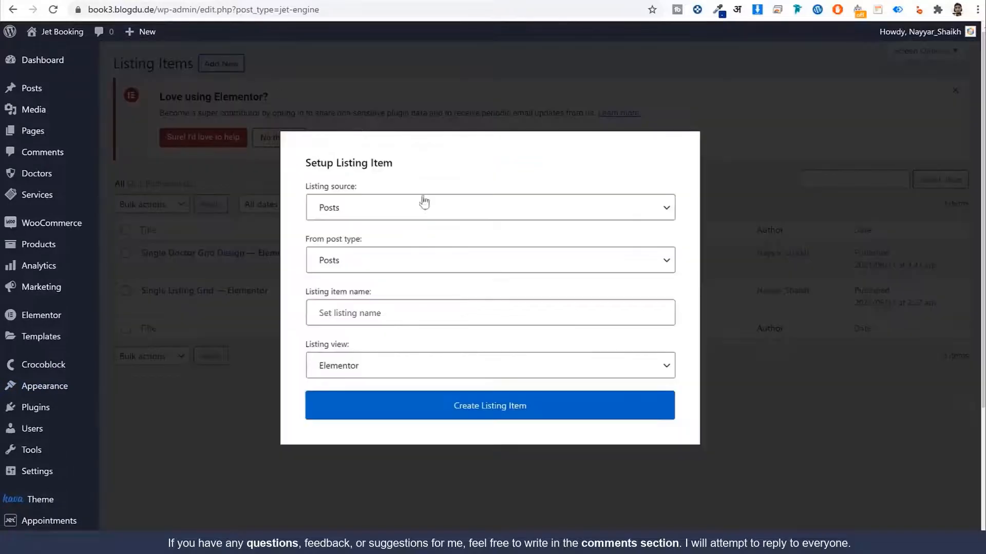
left_click(355, 261)
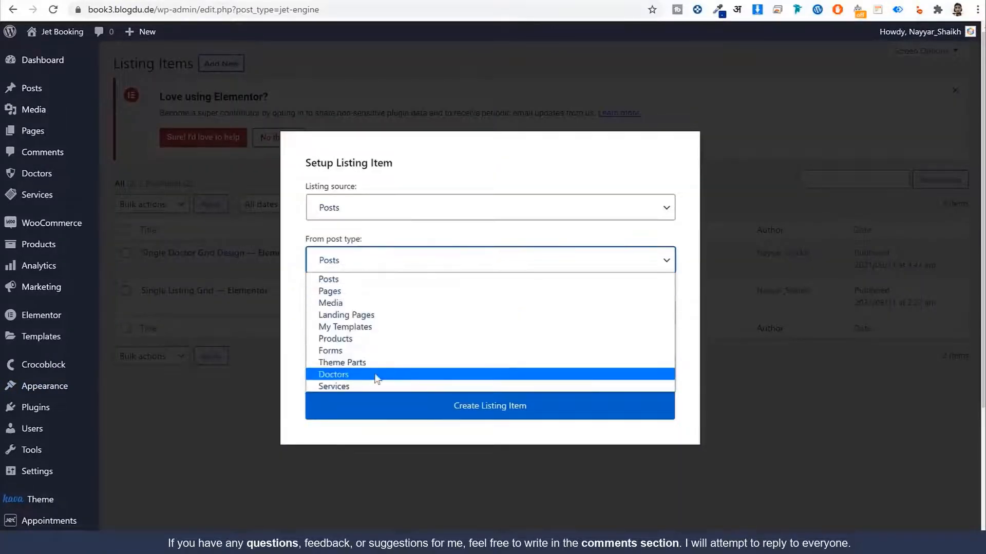
left_click(378, 375)
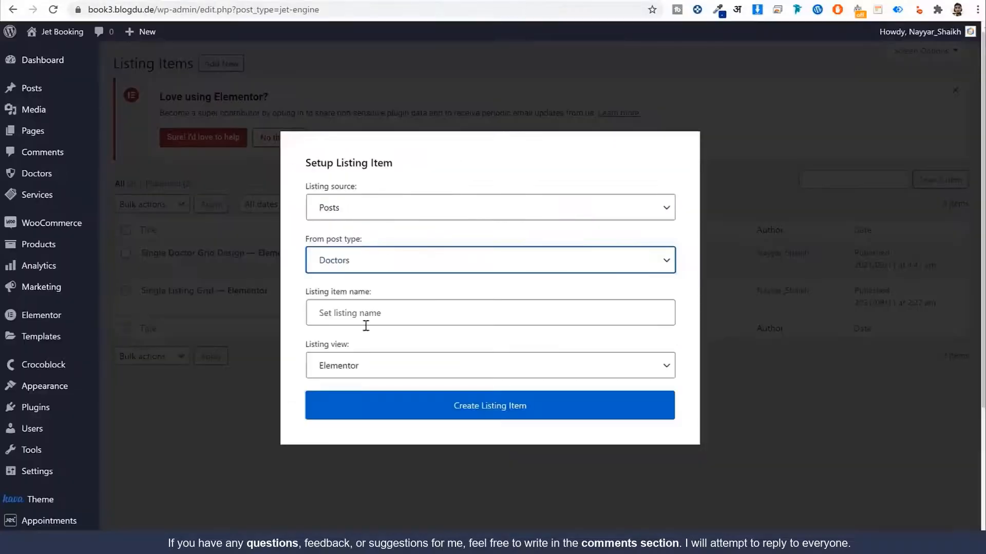
left_click(365, 322)
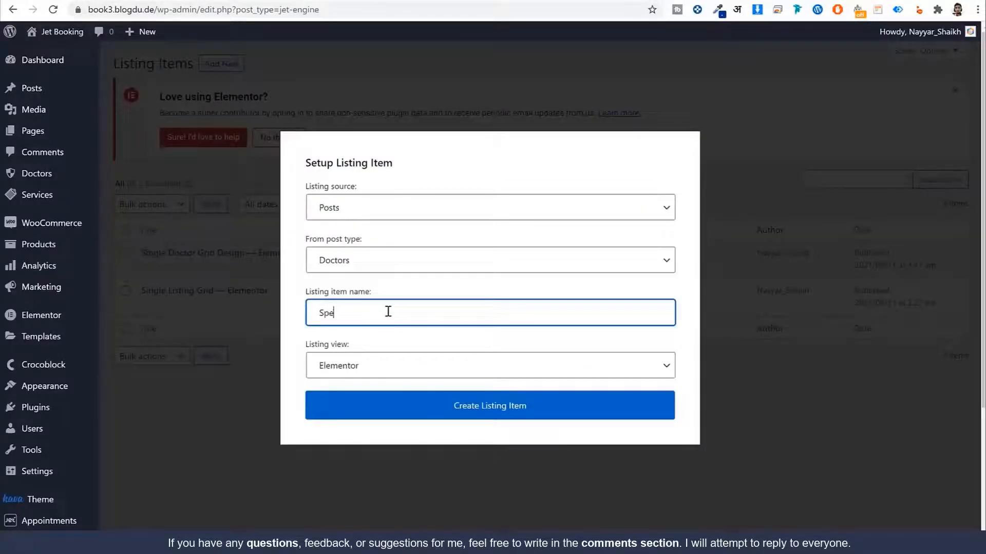
type("cialization List")
left_click(425, 417)
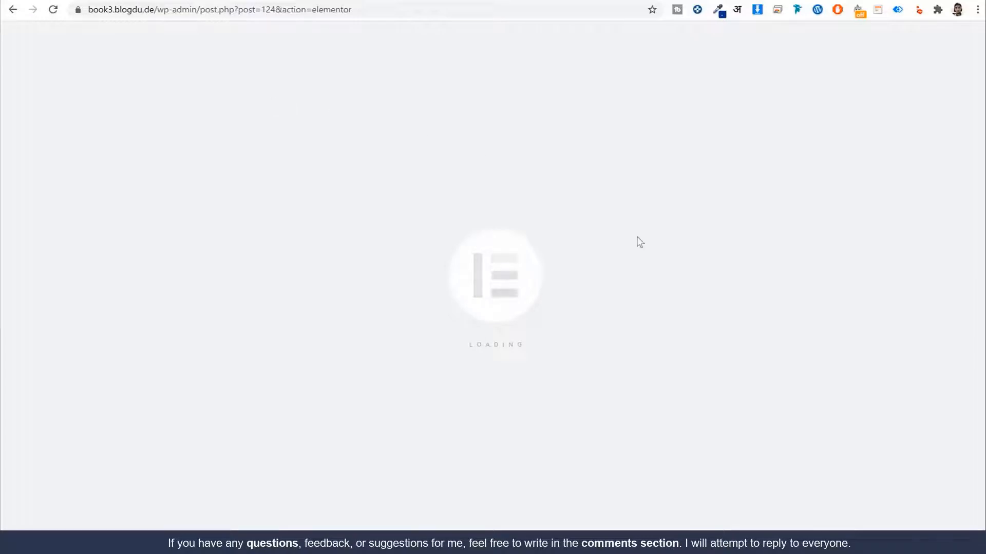
Step: Import Listing Templates/Specialisation into the library and insert it, accepting its document settings
left_click(620, 126)
left_click(537, 62)
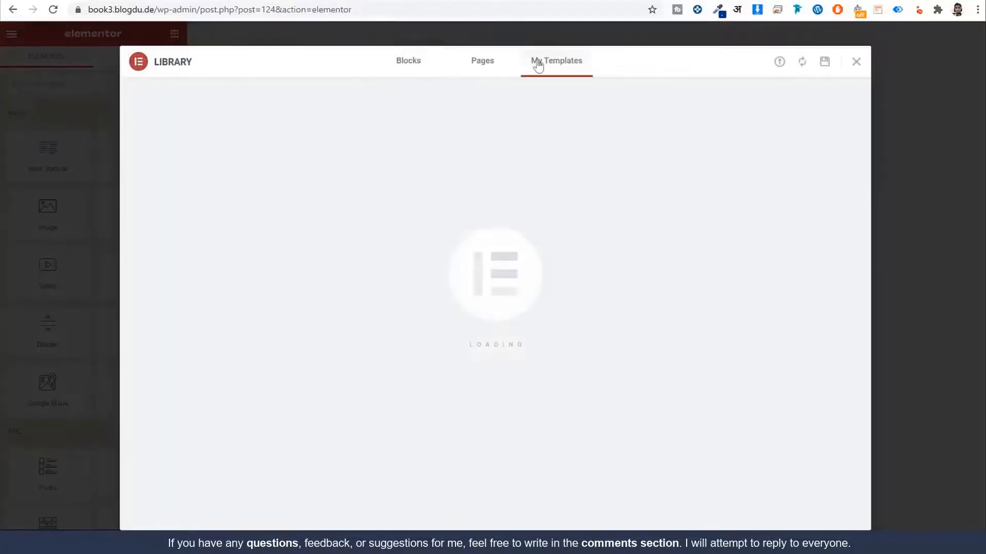
left_click(778, 68)
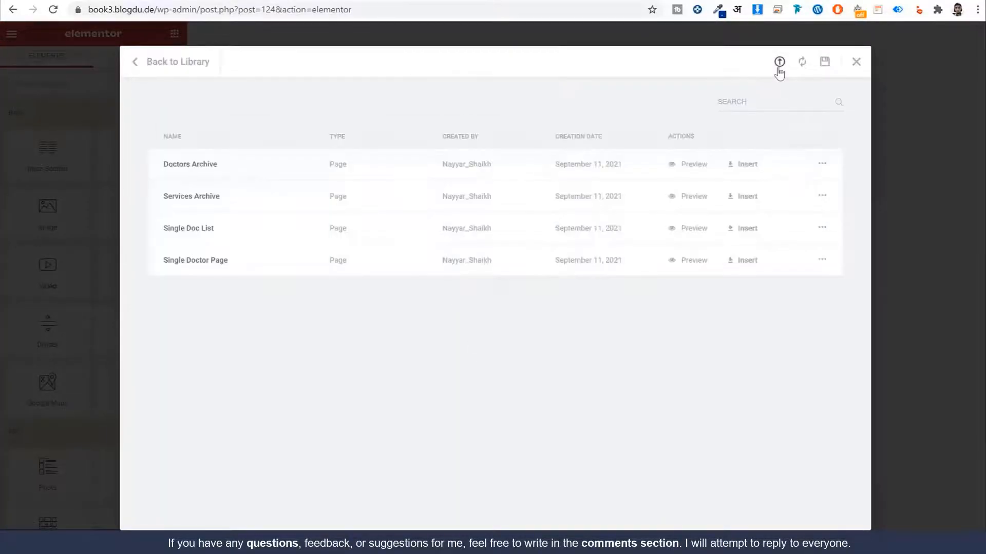
left_click(855, 61)
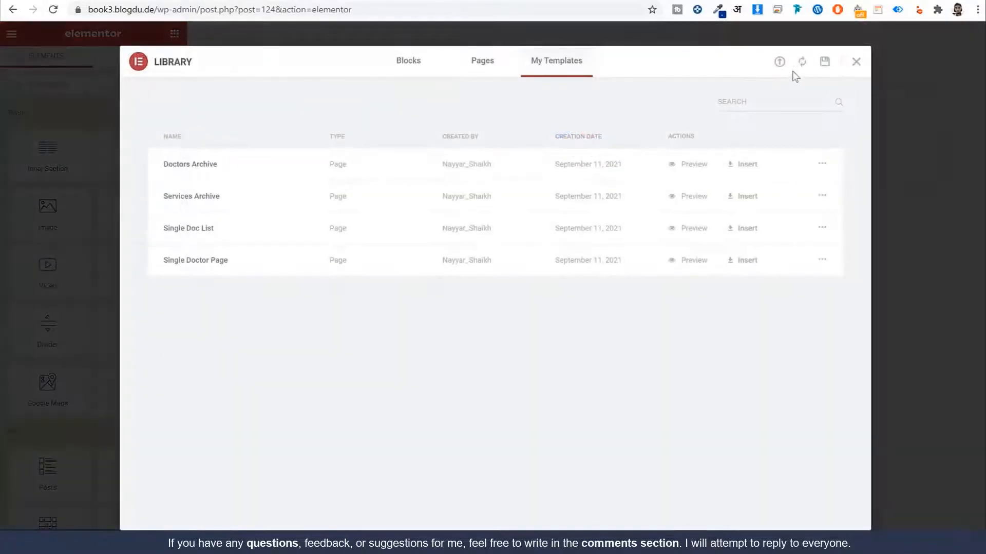
left_click(780, 61)
left_click(473, 344)
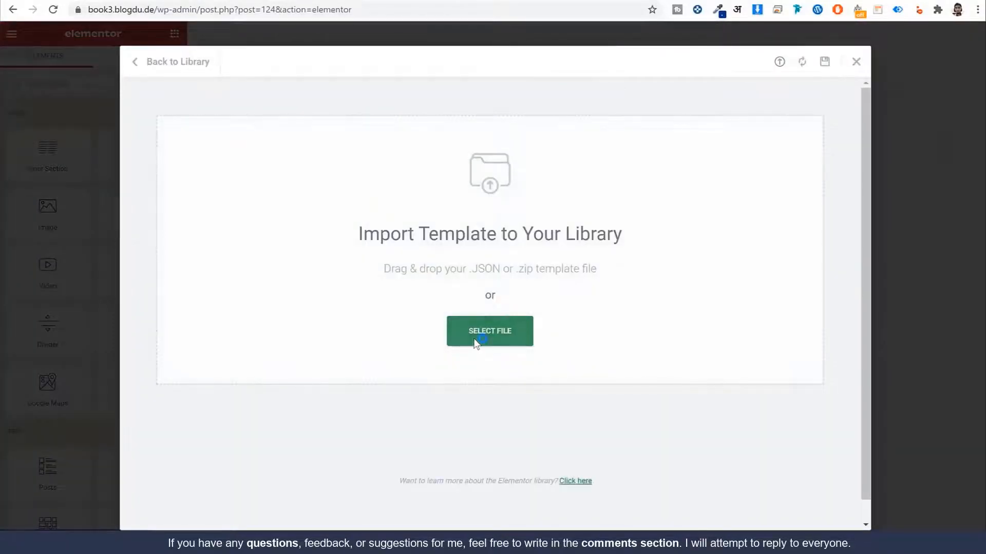
left_click(133, 2)
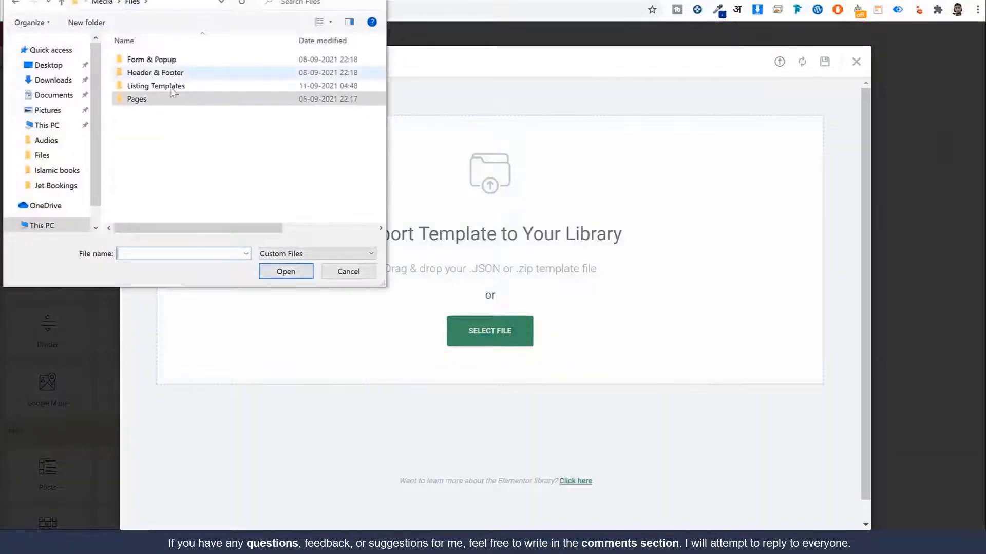
double_click(172, 88)
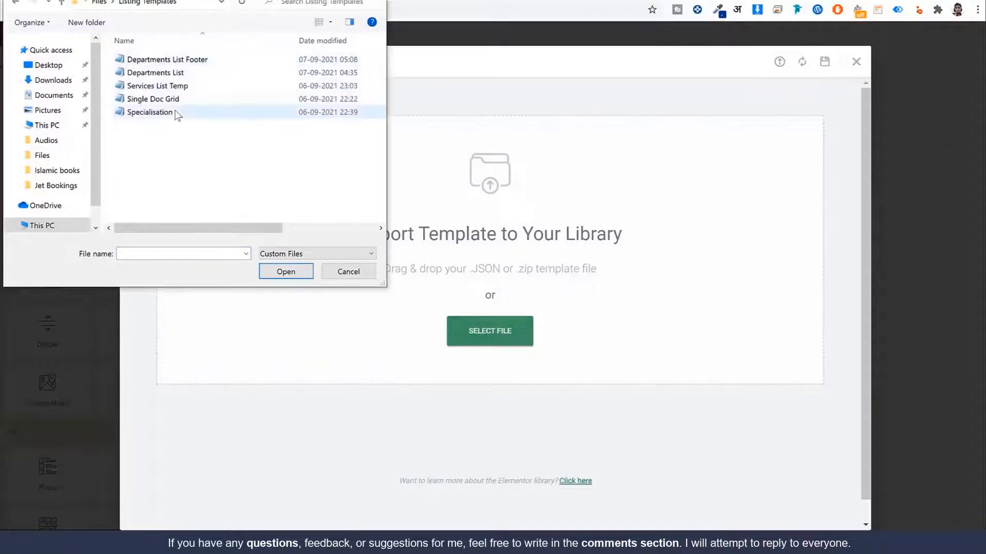
left_click(175, 114)
left_click(284, 277)
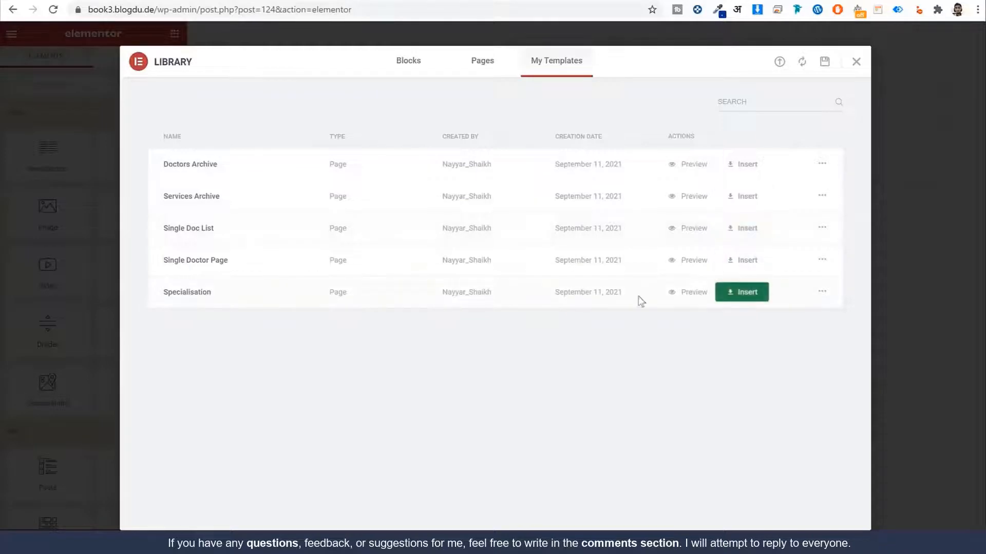
left_click(729, 292)
left_click(549, 334)
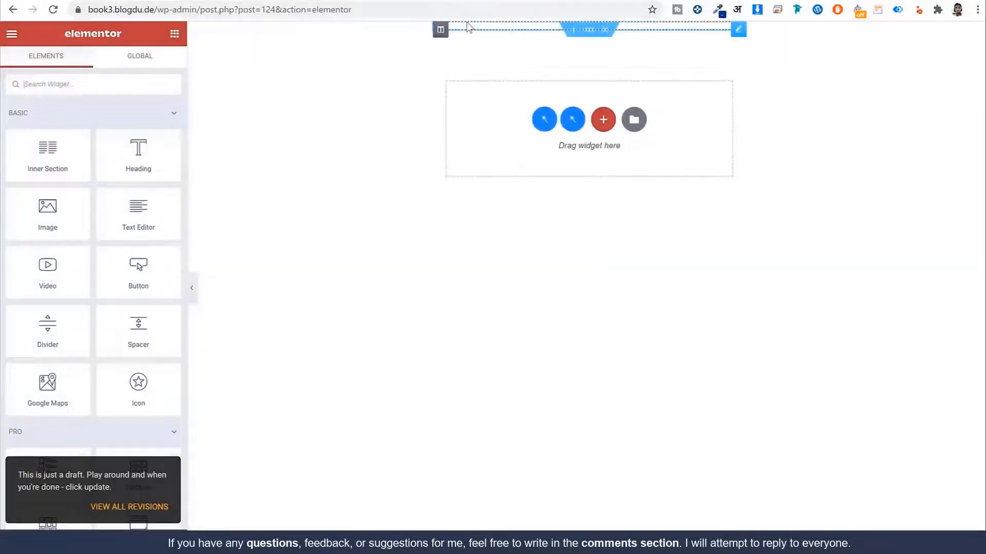
Step: Open the listing item's Listing Settings and highlight the repeater field's leading underscore
left_click(474, 32)
left_click(10, 538)
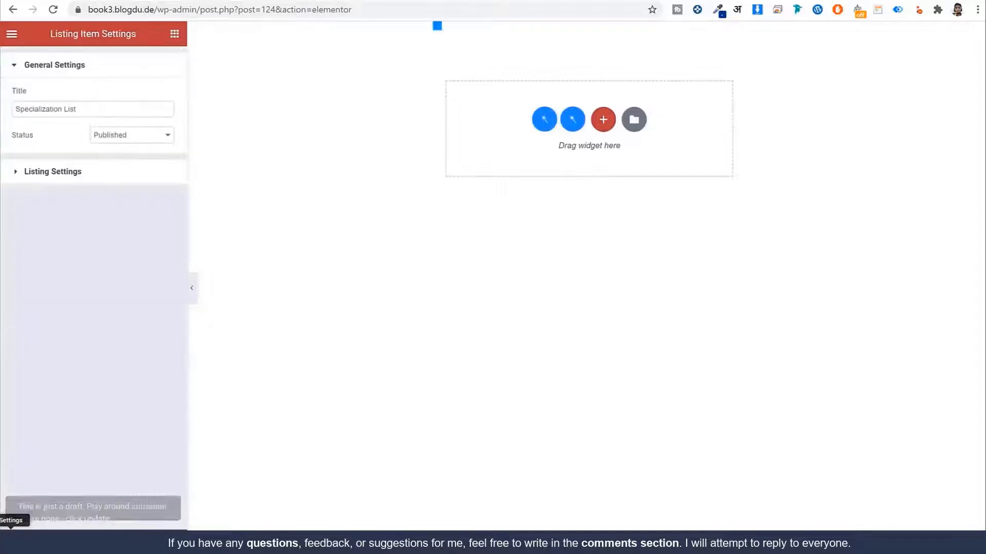
left_click(53, 172)
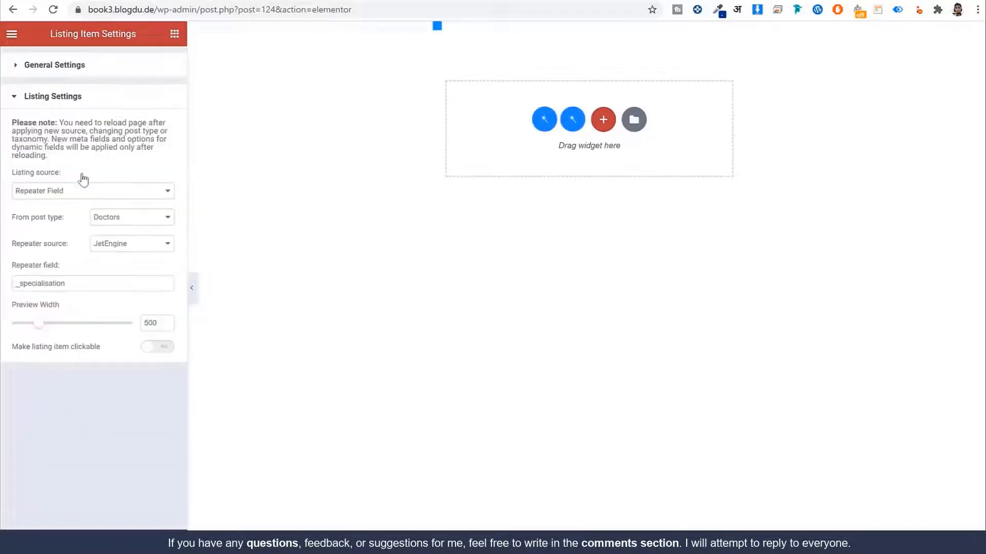
left_click_drag(20, 283, 1, 287)
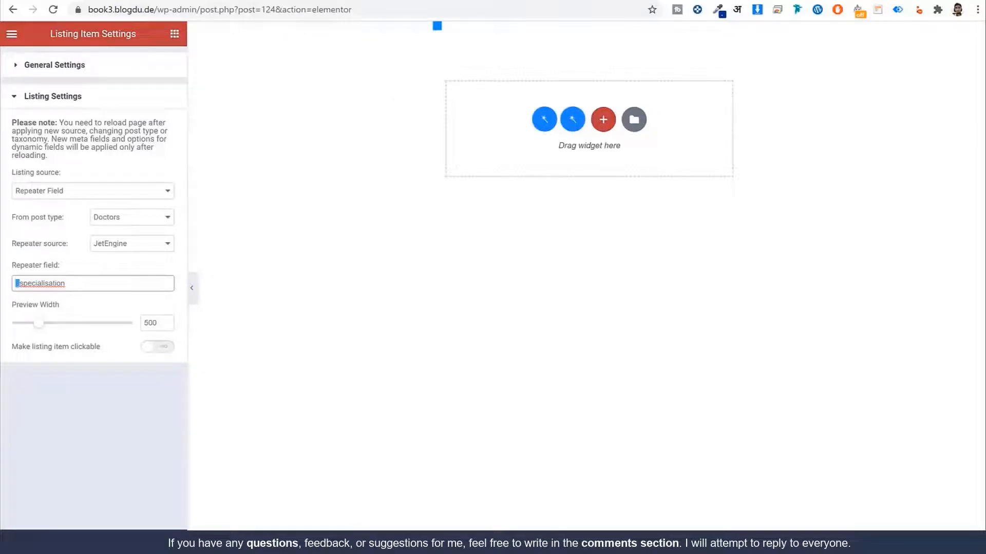
left_click(294, 0)
left_click(229, 0)
Step: In a new tab, open Add New Doctor to check the Specialisation field's internal name
left_click_drag(202, 11, 85, 10)
key("ctrl+c")
key("ctrl+t")
key("ctrl+v")
key("Return")
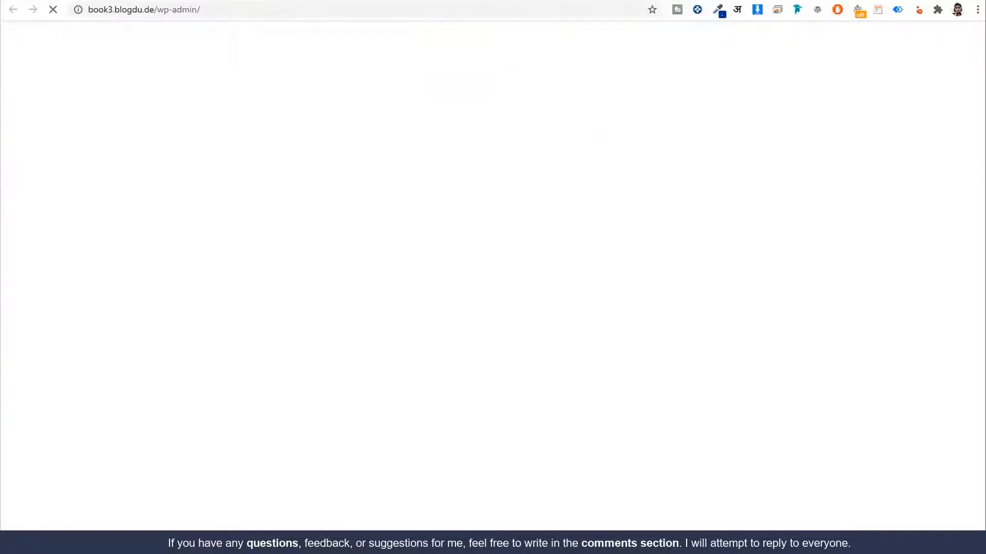
scroll(218, 236, "down", 2)
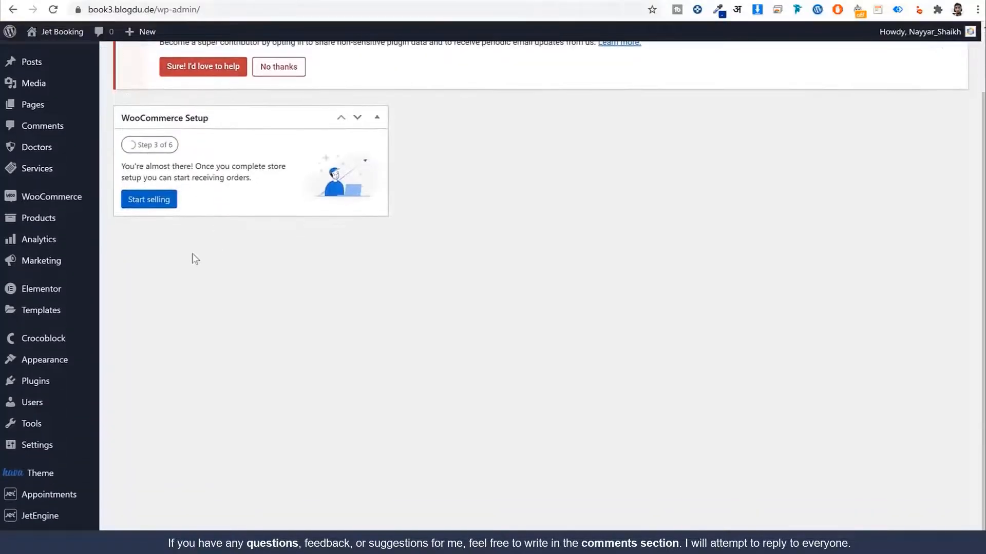
mouse_move(49, 154)
left_click(128, 170)
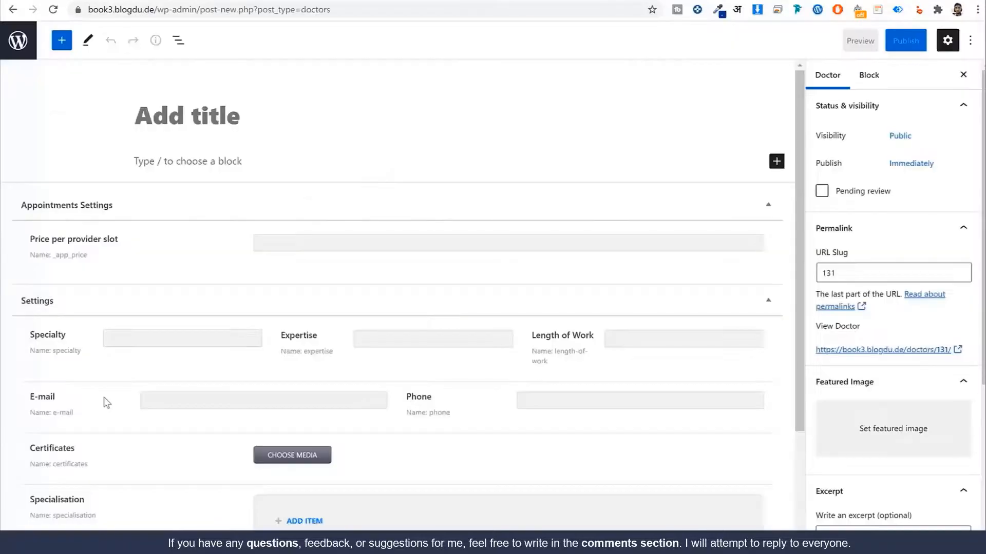
scroll(98, 403, "down", 3)
left_click_drag(97, 391, 50, 391)
Step: Remove the underscore so the repeater field reads 'specialisation'
left_click(496, 1)
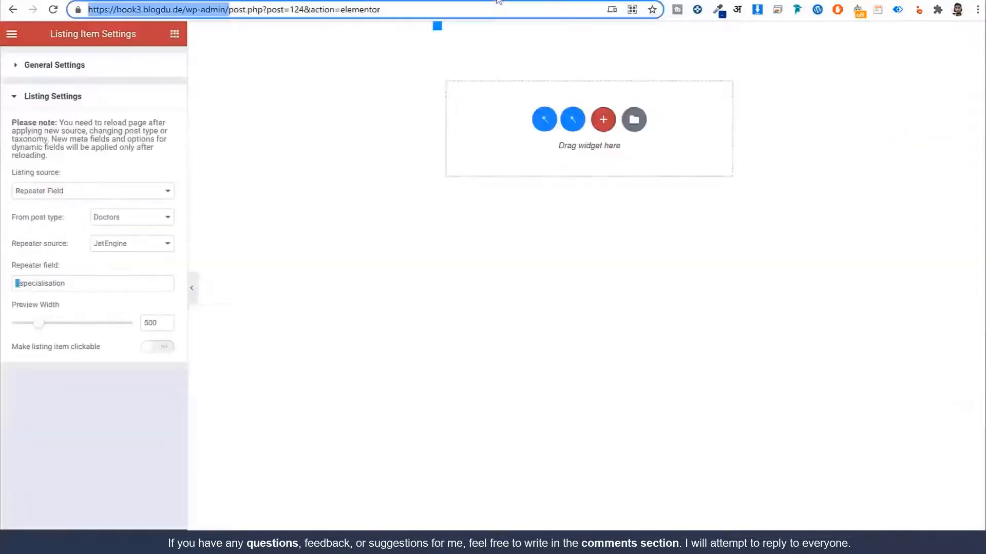
key("BackSpace")
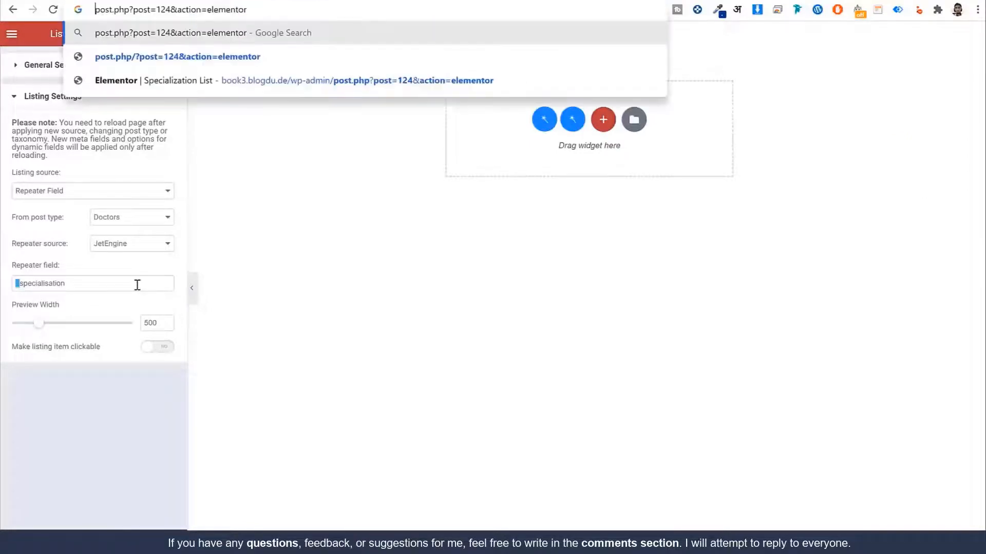
left_click(79, 286)
key("BackSpace")
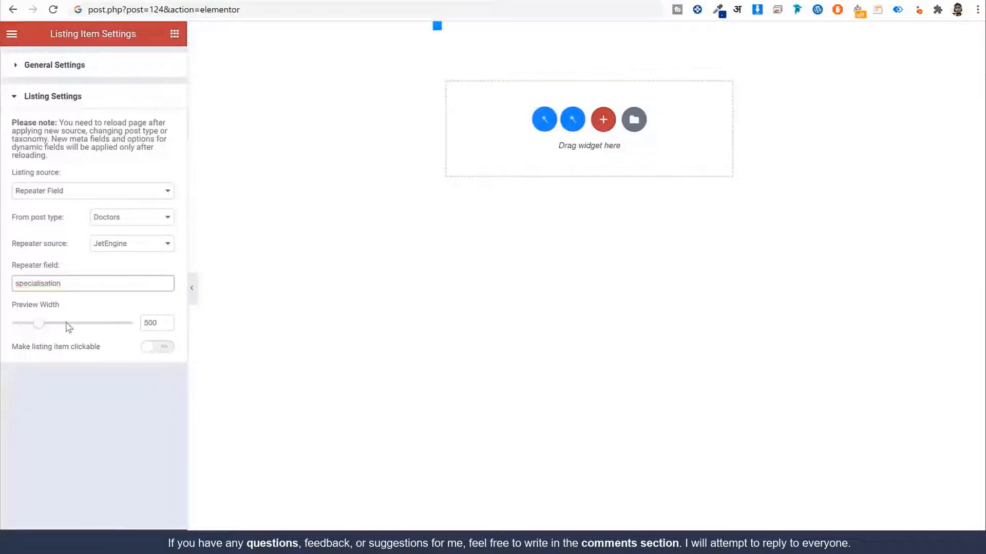
left_click(99, 408)
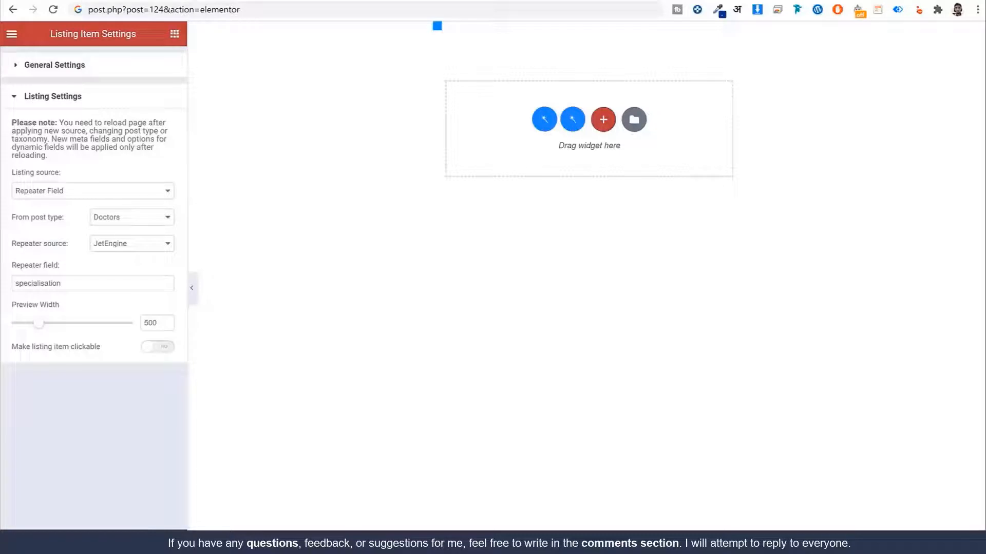
Step: Look through the dynamic field's source options, then reload the editor to refresh them
left_click(490, 31)
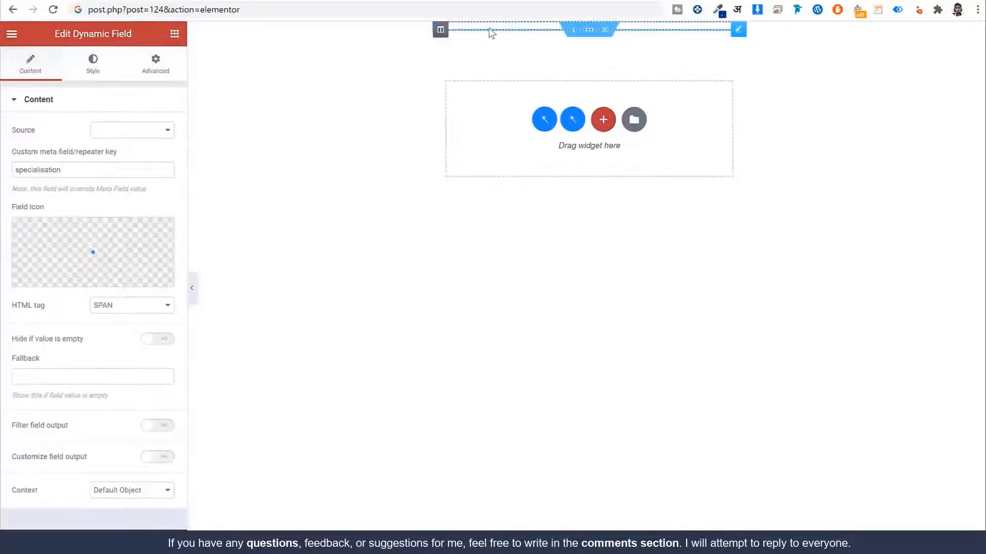
left_click(121, 130)
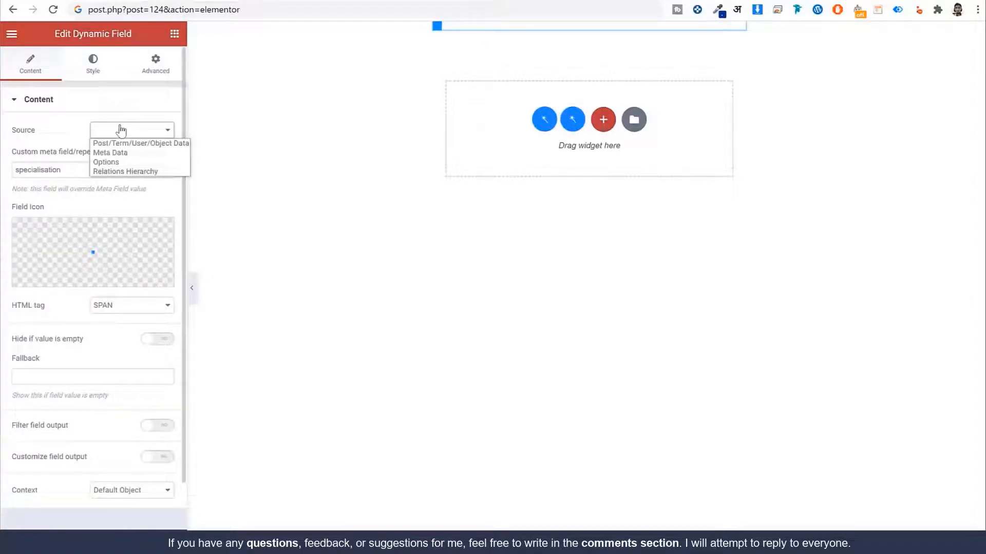
left_click(111, 152)
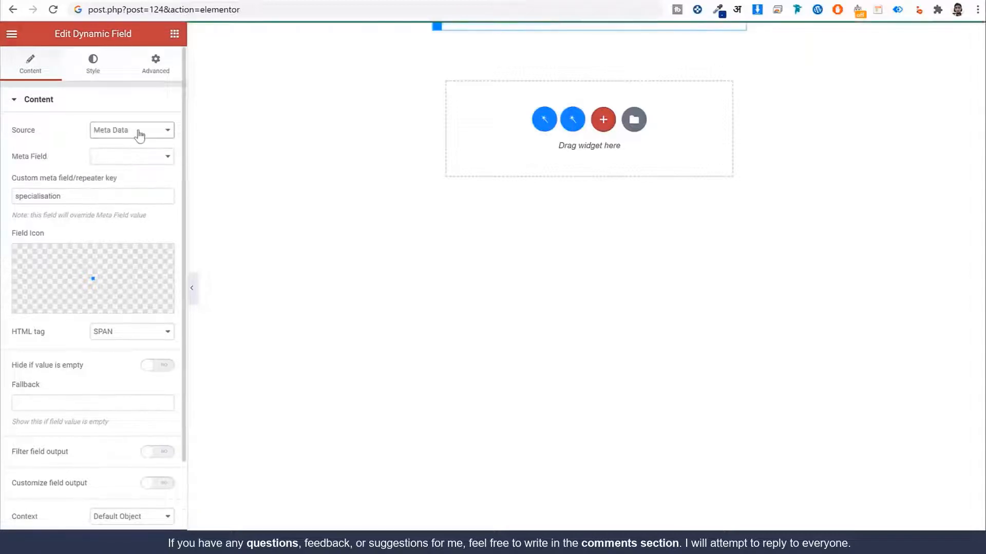
left_click(132, 135)
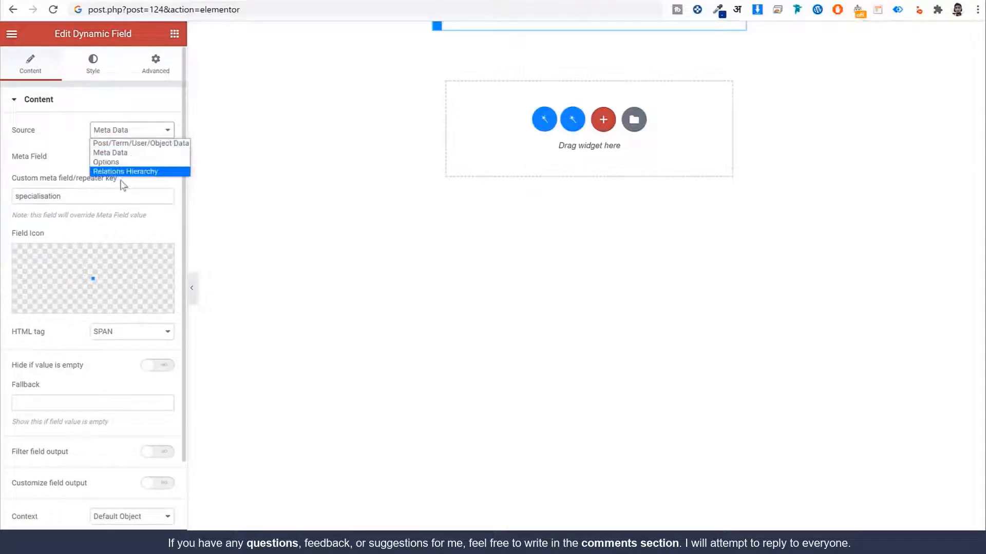
left_click(75, 200)
left_click(117, 105)
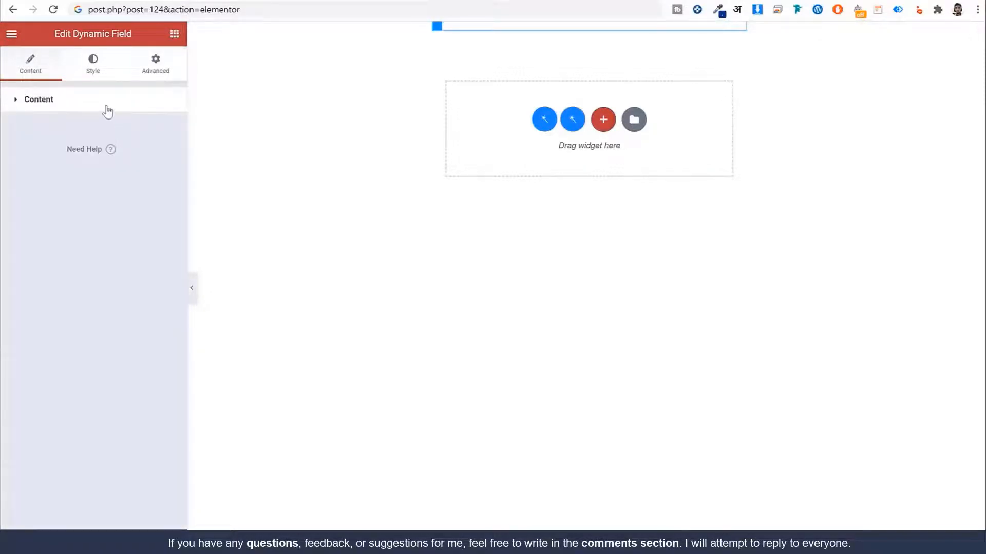
left_click(107, 107)
left_click(125, 131)
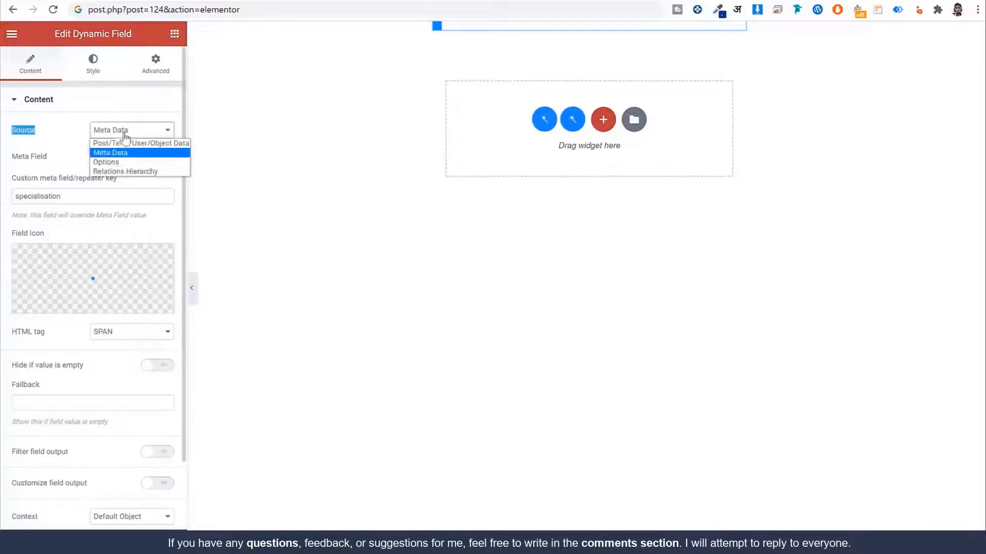
left_click(105, 153)
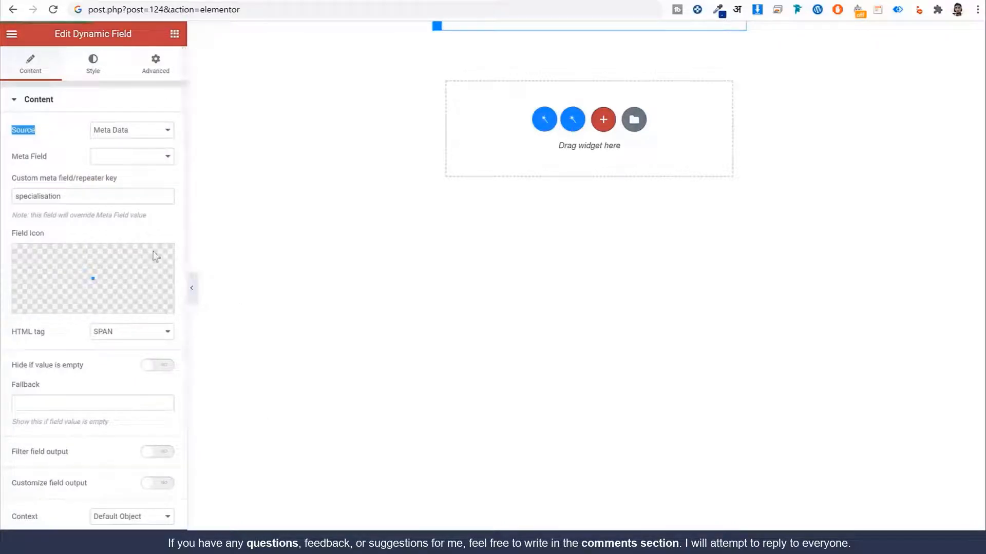
left_click(59, 9)
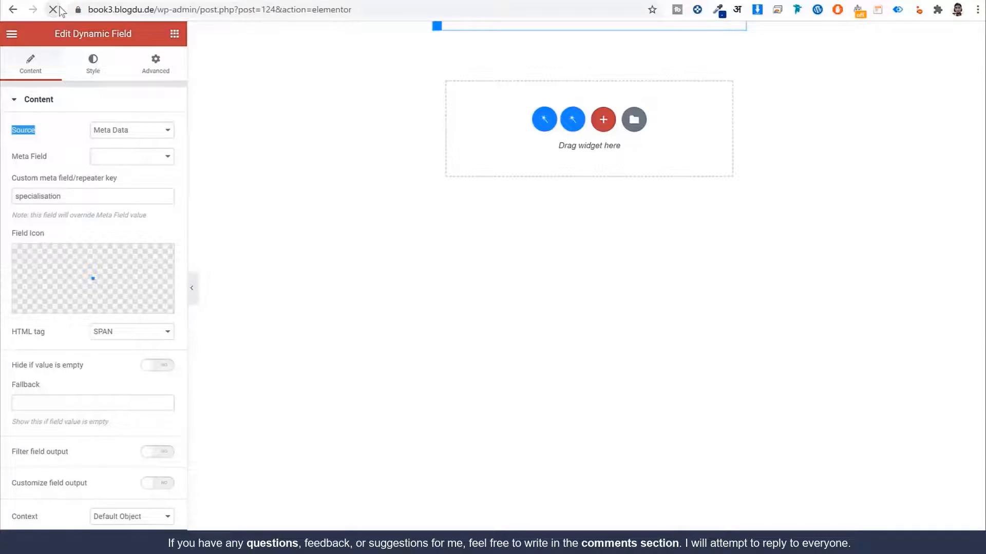
Step: Set the source to Repeater Field and replace the key with 'qualification' from the Doctors post
left_click(479, 26)
left_click(129, 134)
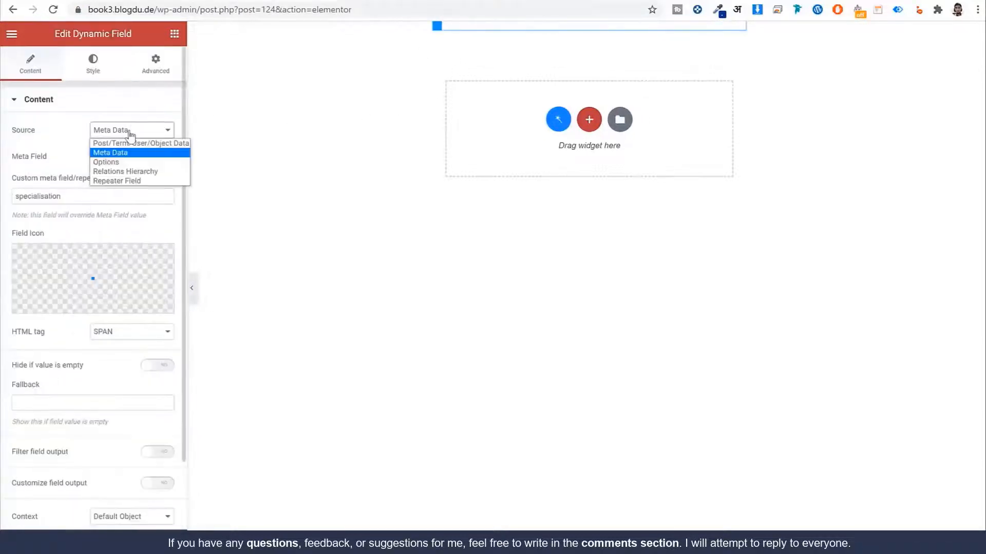
left_click(134, 182)
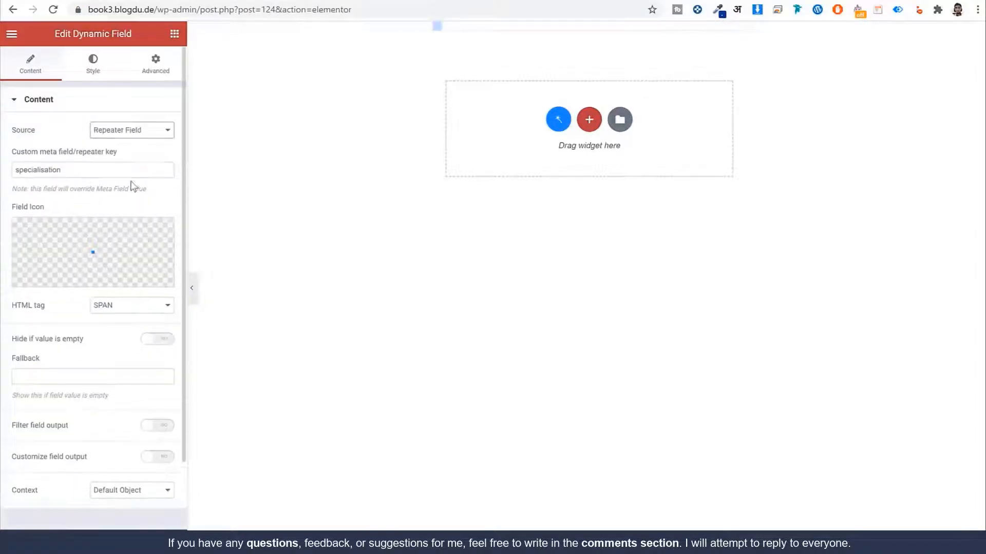
double_click(137, 170)
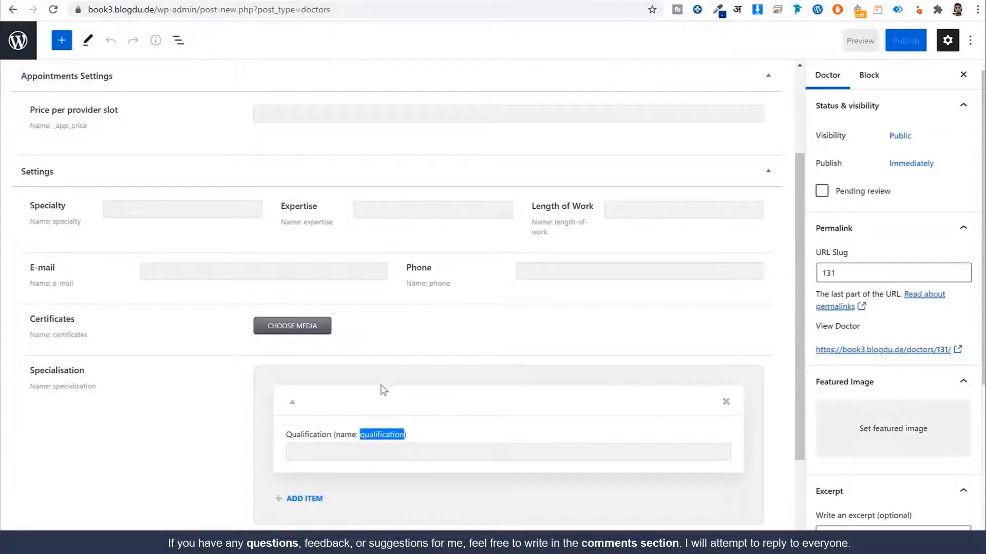
scroll(376, 359, "down", 2)
left_click(372, 331)
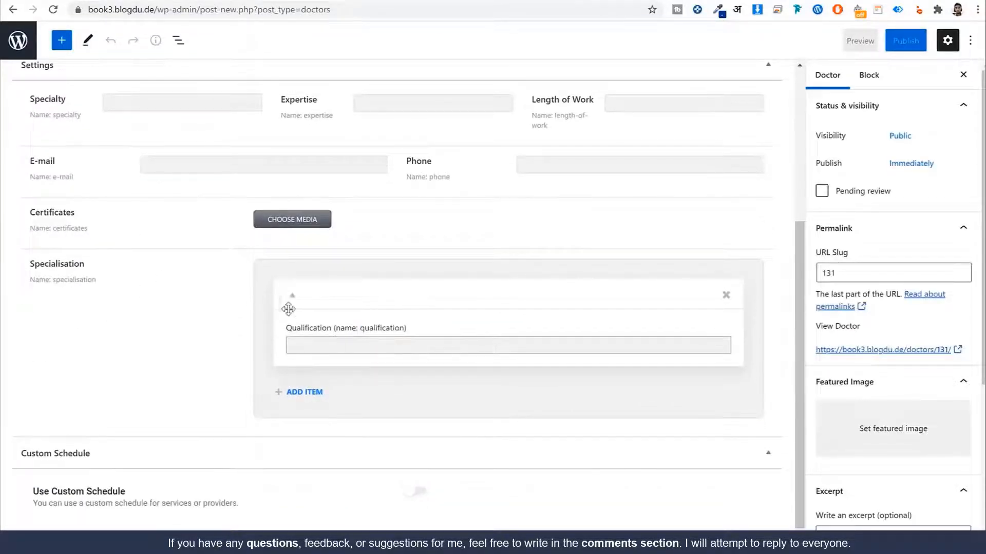
double_click(380, 329)
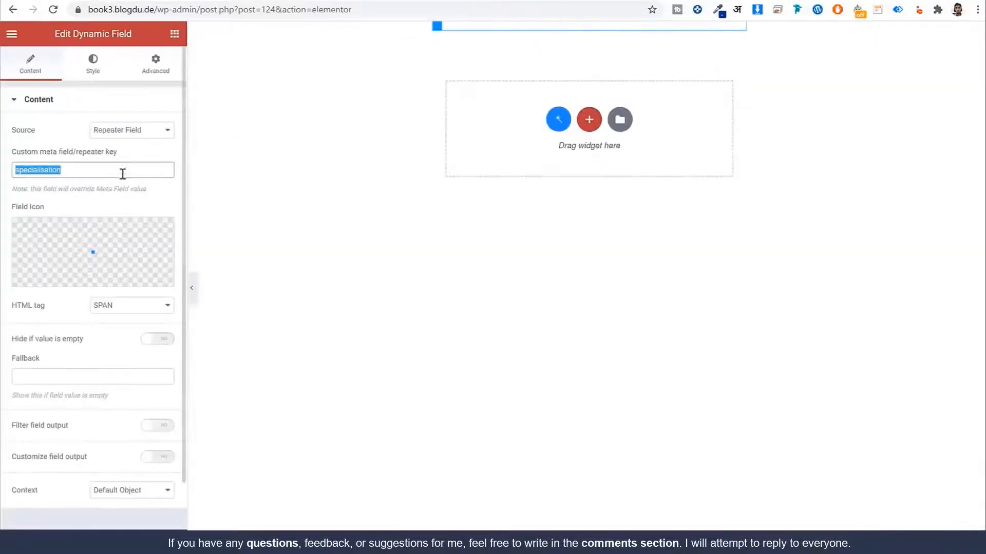
type("qualification")
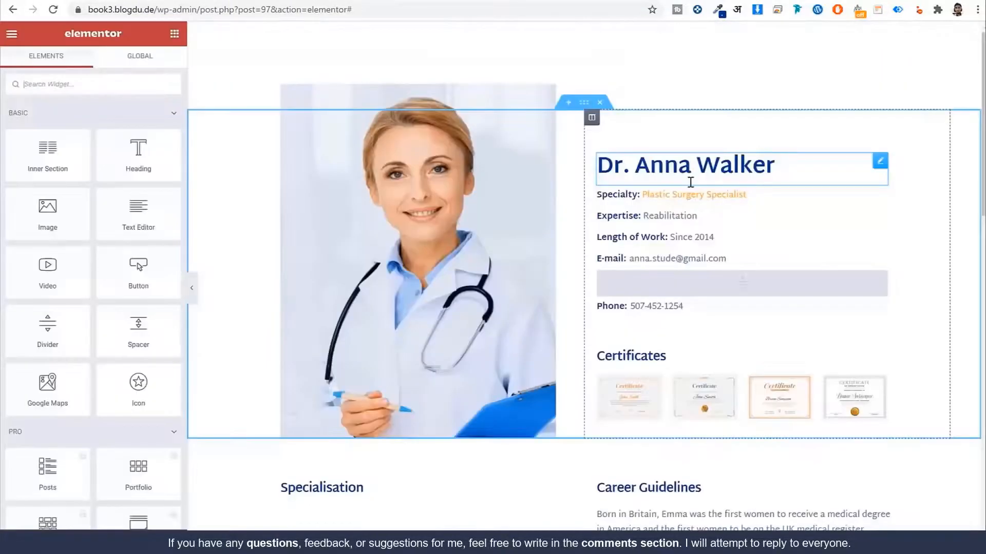
Step: Set the Specialisation listing grid to Specialization List (searched 'spe'), then exit to the dashboard
scroll(691, 182, "down", 6)
left_click(330, 200)
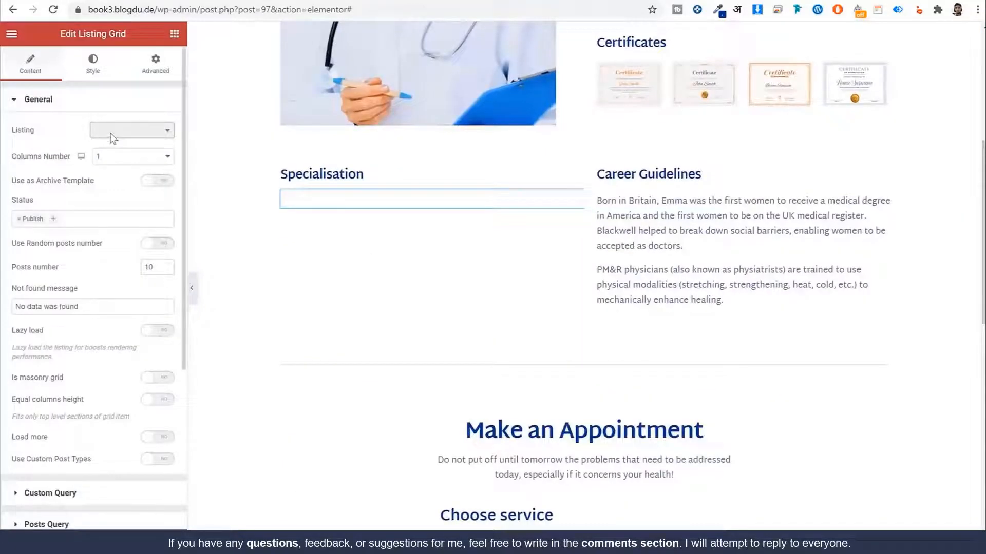
left_click(114, 132)
type("spe")
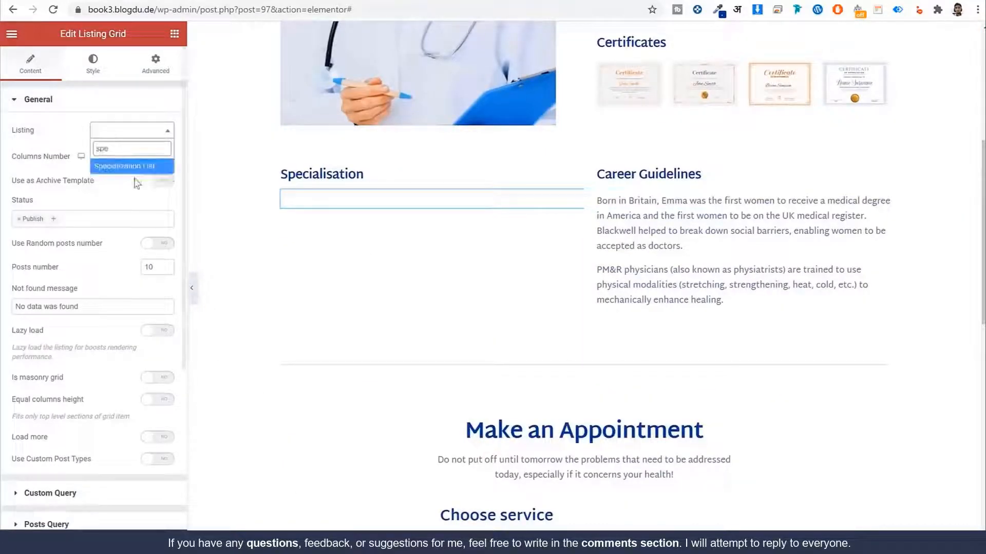
left_click(129, 167)
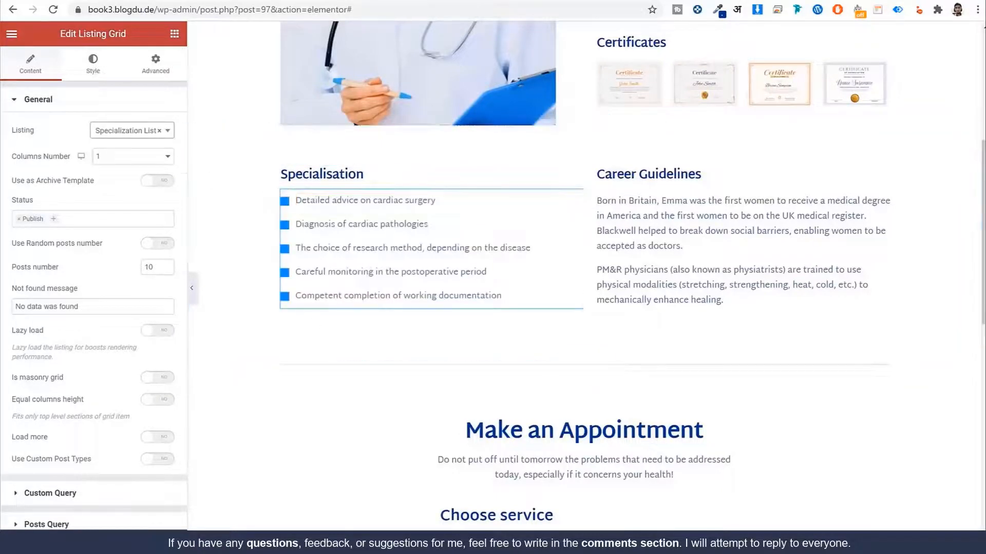
scroll(649, 282, "down", 10)
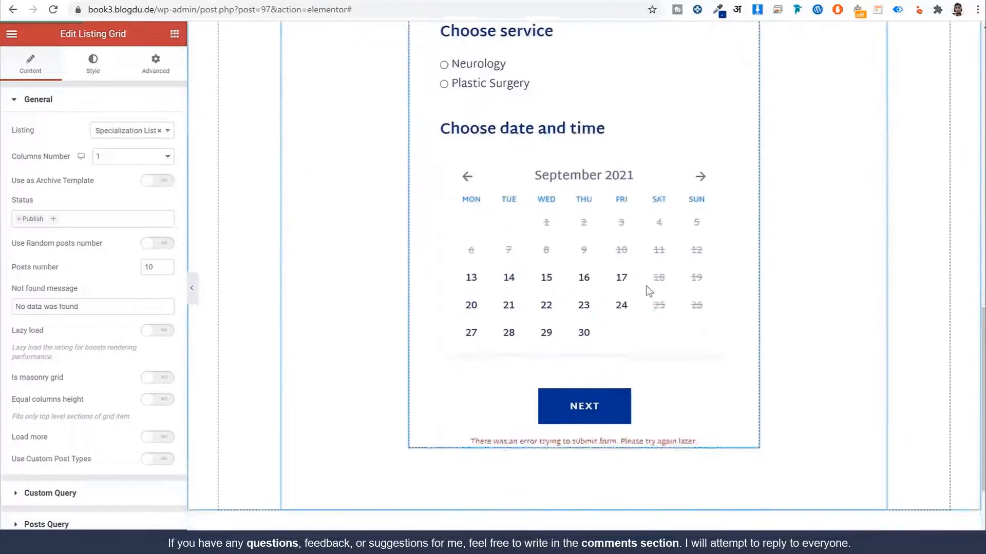
scroll(642, 308, "up", 10)
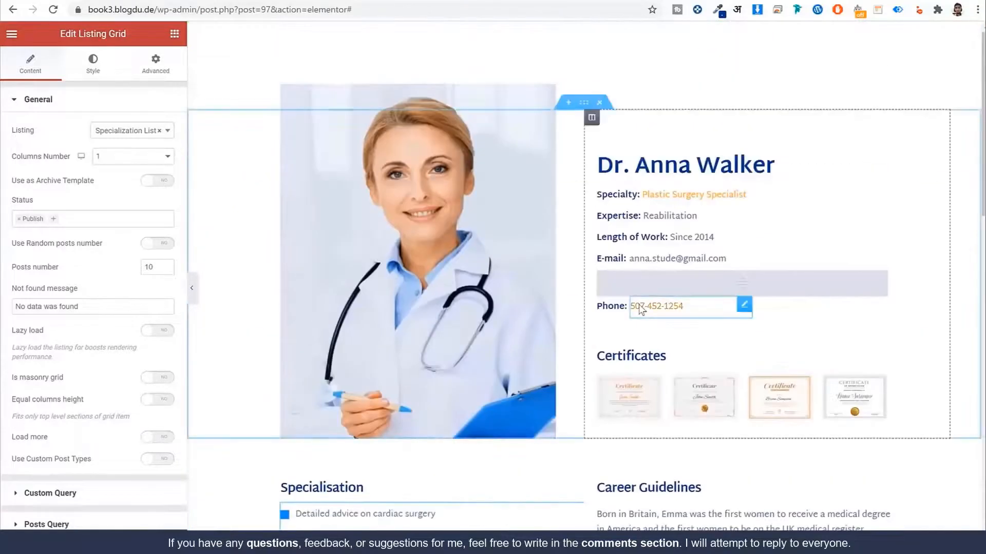
left_click(11, 33)
left_click(100, 262)
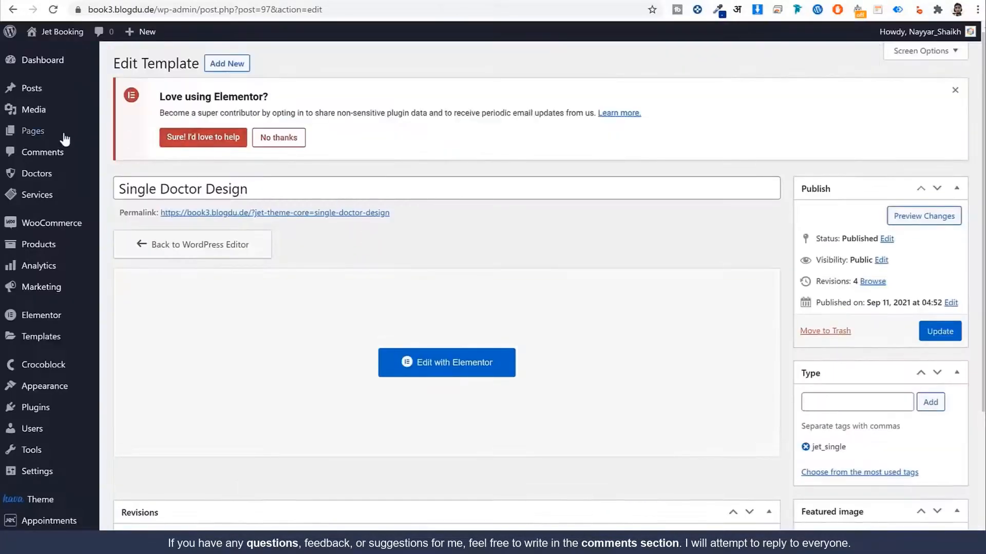
Step: Publish a new page 'Home' with Full Width Content Layout template and breadcrumbs disabled
left_click(65, 137)
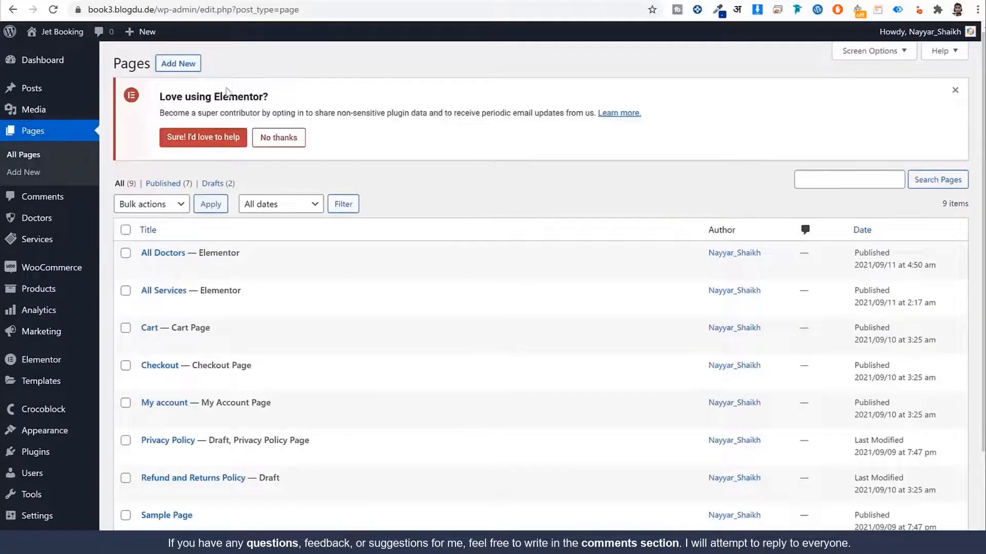
left_click(202, 68)
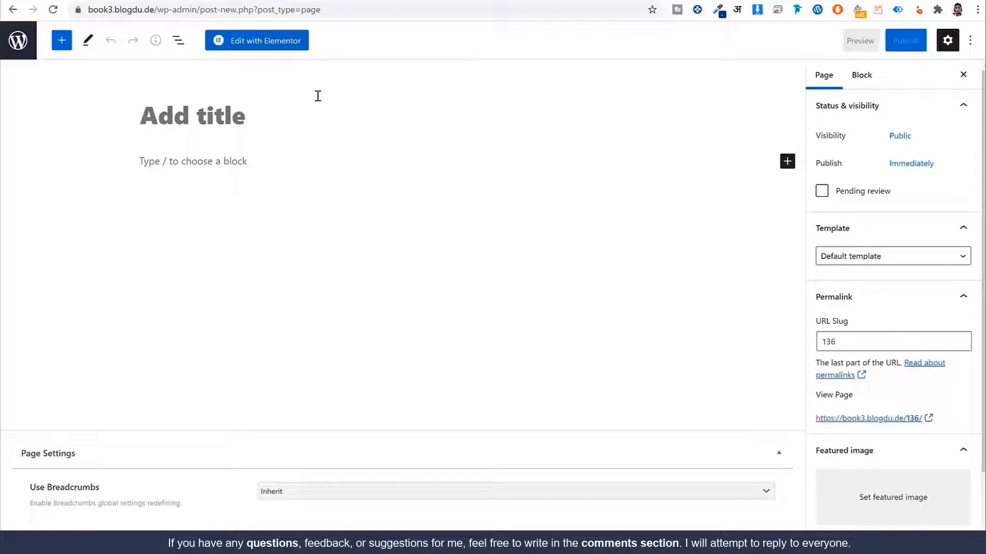
type("Home")
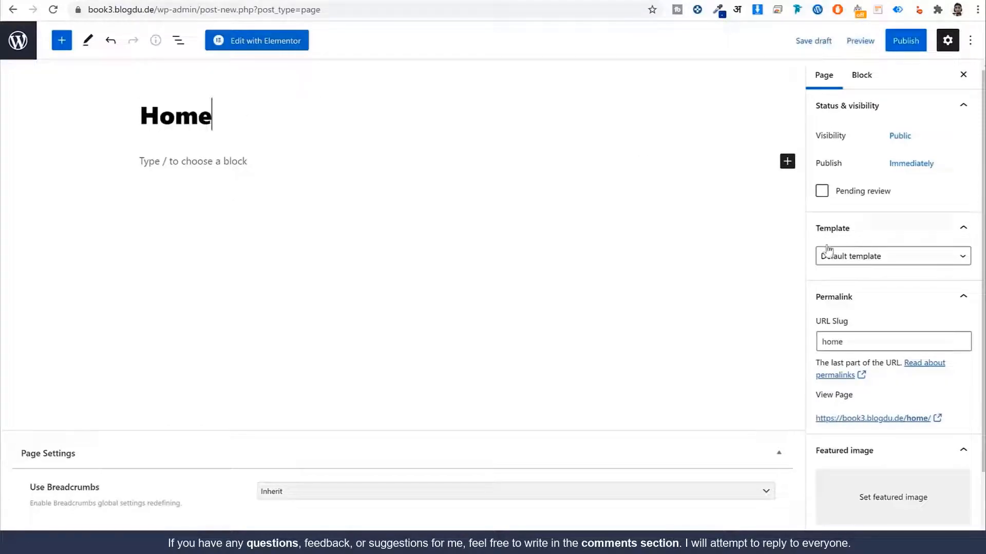
left_click(880, 258)
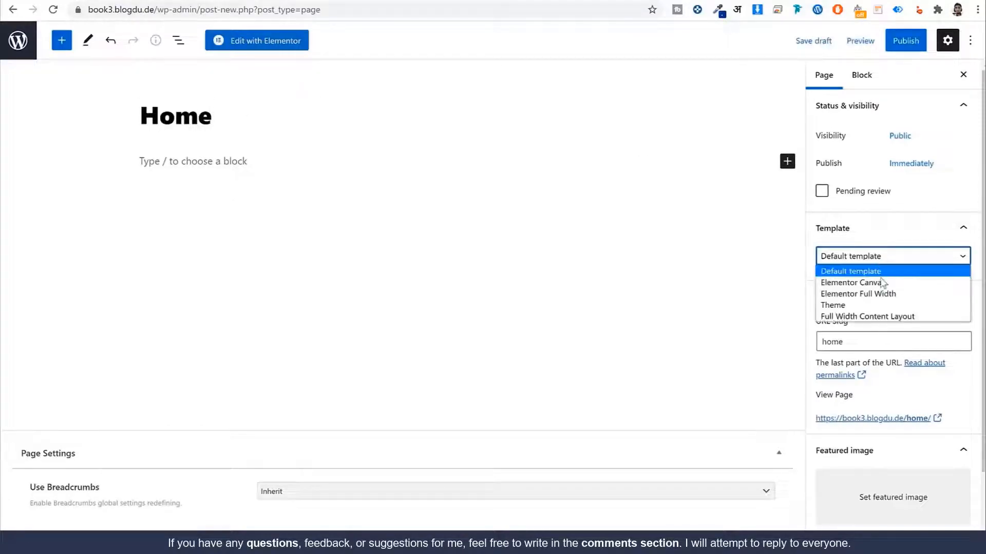
left_click(895, 318)
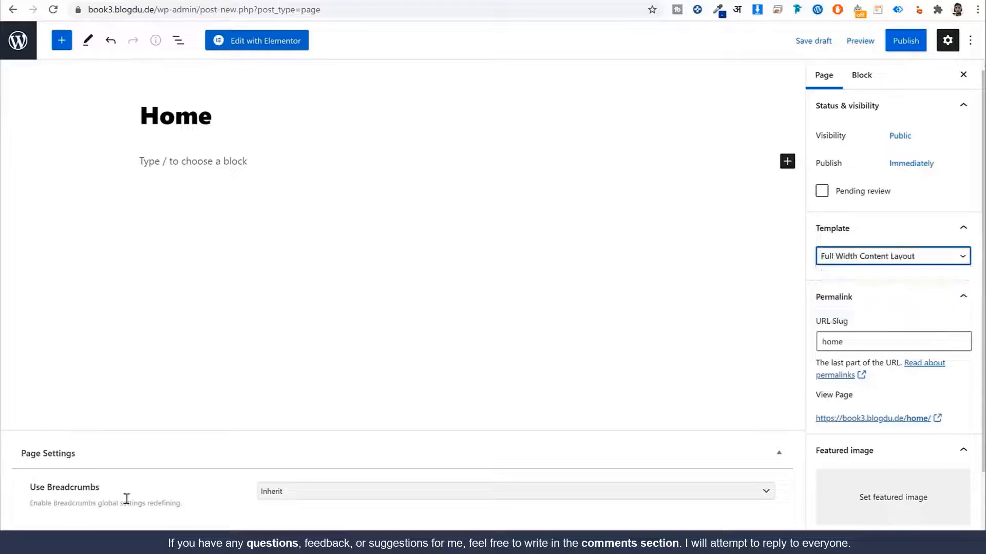
left_click(272, 494)
left_click(297, 524)
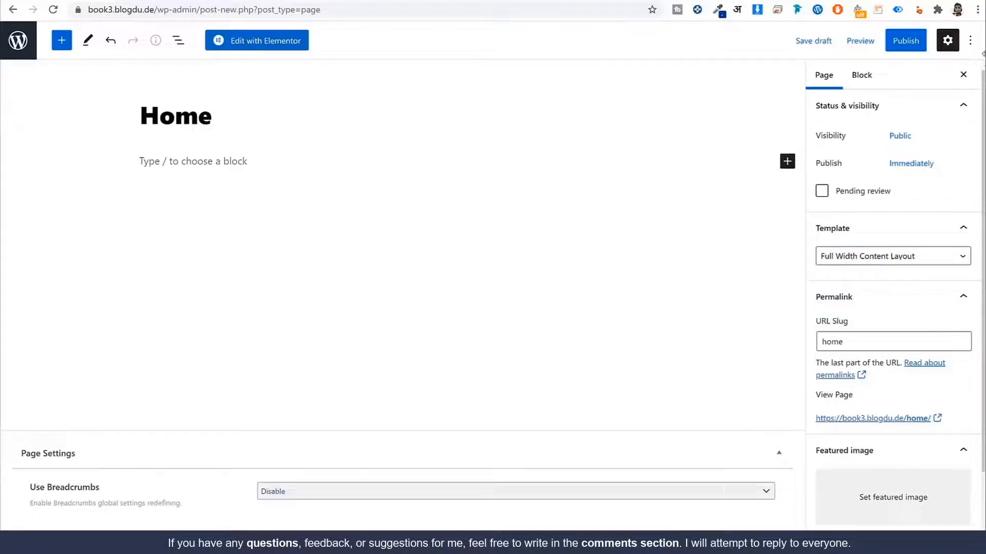
left_click(904, 44)
left_click(895, 41)
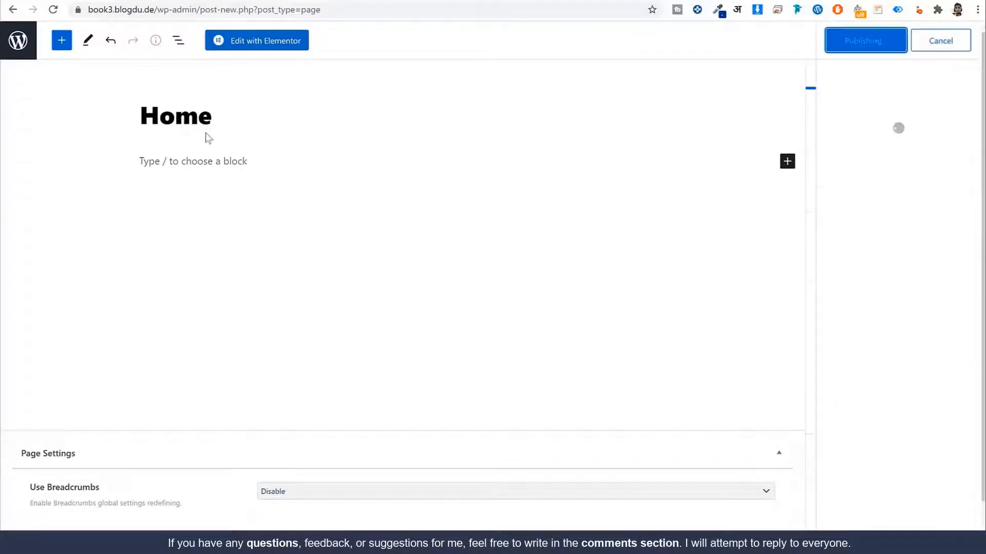
left_click(20, 45)
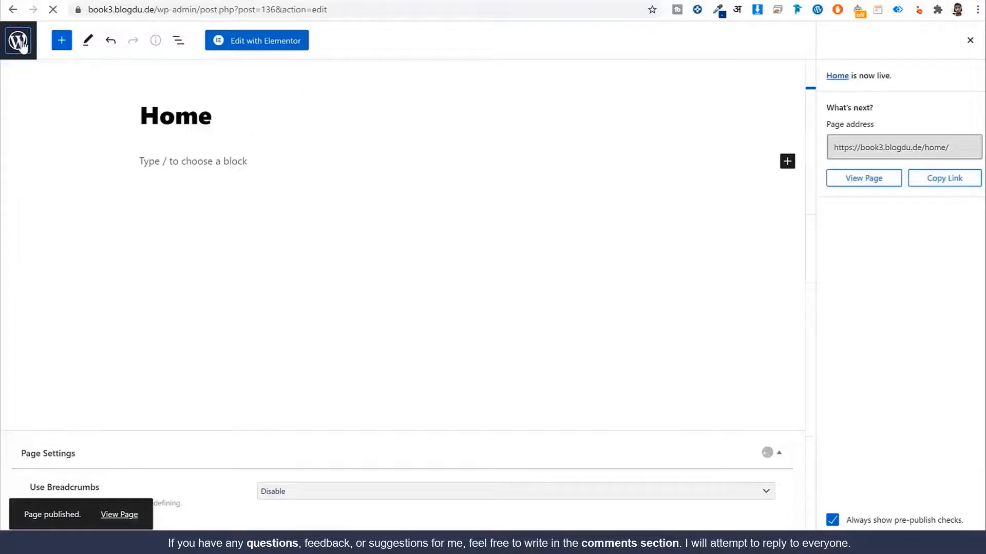
scroll(237, 266, "down", 3)
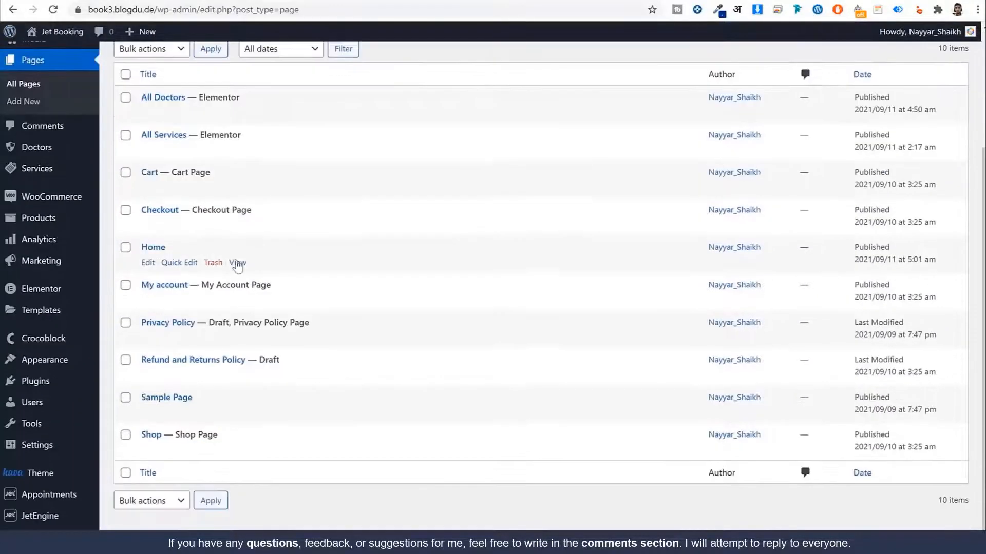
left_click(232, 264)
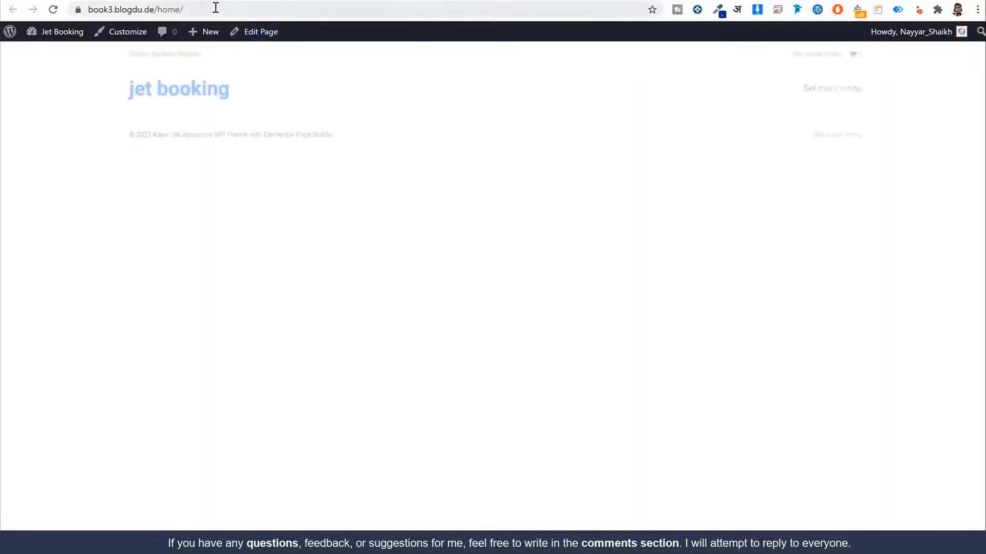
left_click(225, 97)
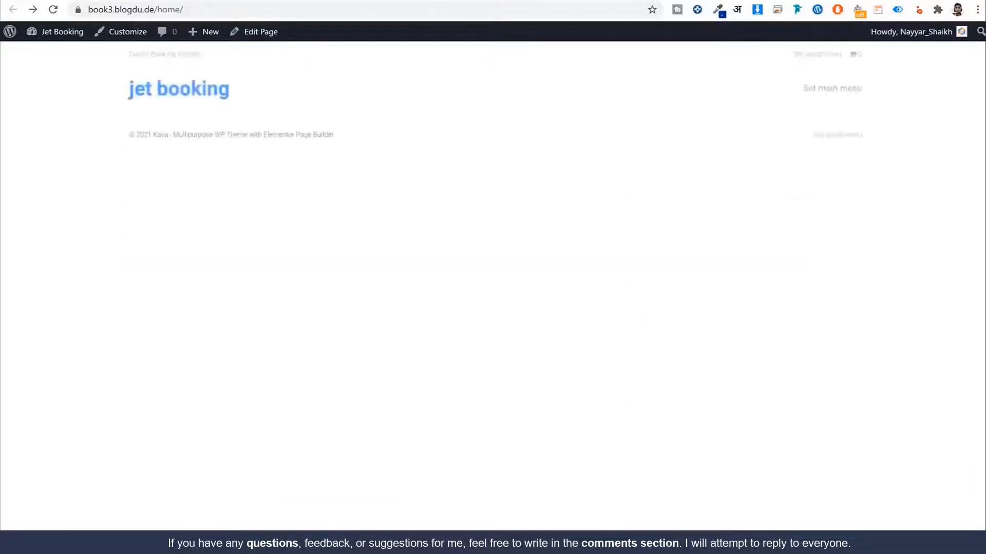
left_click(359, 0)
double_click(157, 247)
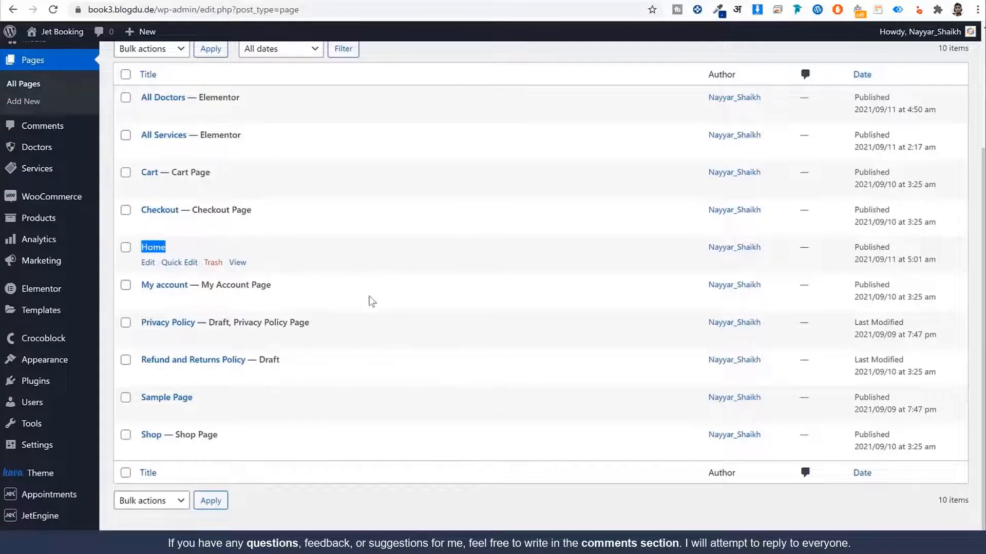
Step: Set the homepage to the static page 'Home' and save the Reading settings
mouse_move(49, 454)
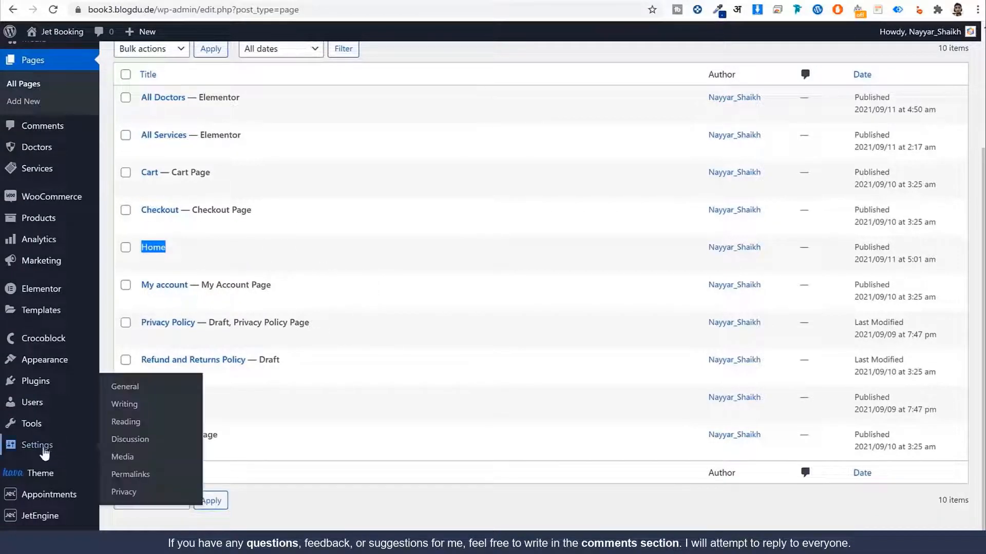
left_click(126, 422)
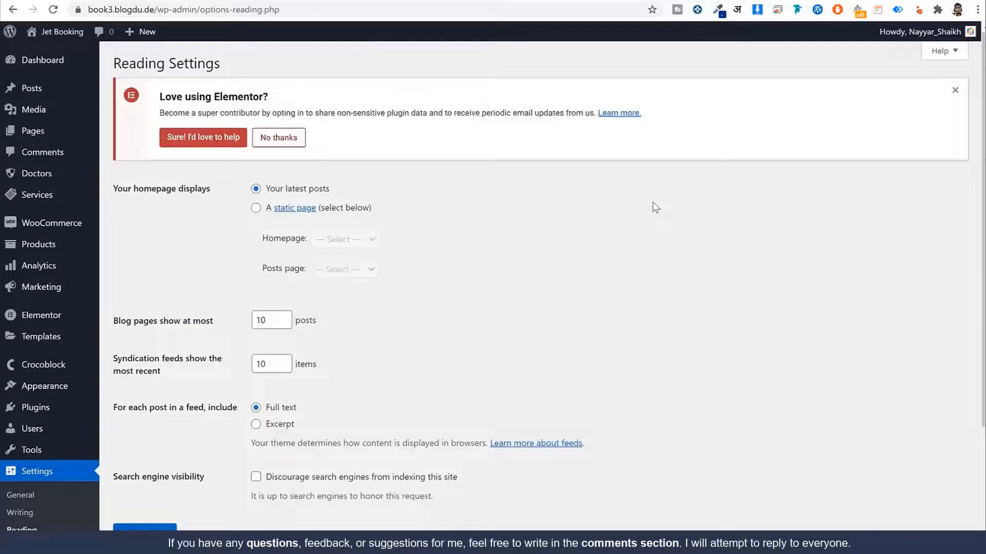
left_click_drag(136, 190, 218, 194)
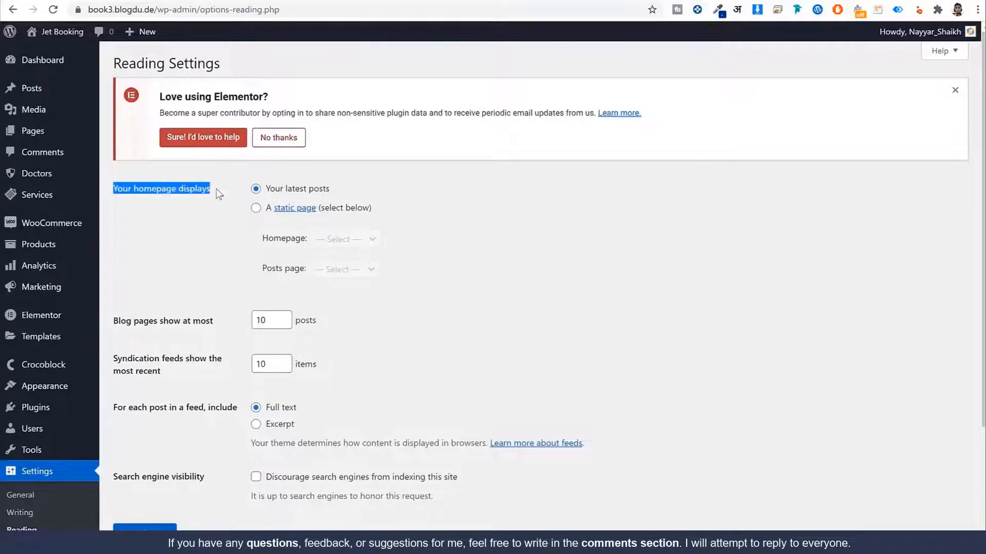
left_click(256, 208)
left_click(336, 239)
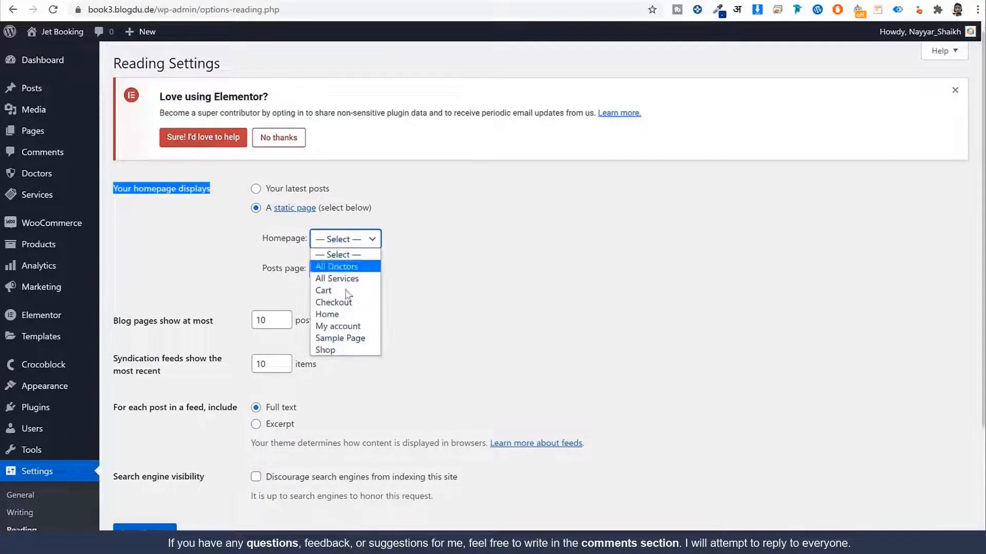
left_click(338, 314)
left_click(357, 252)
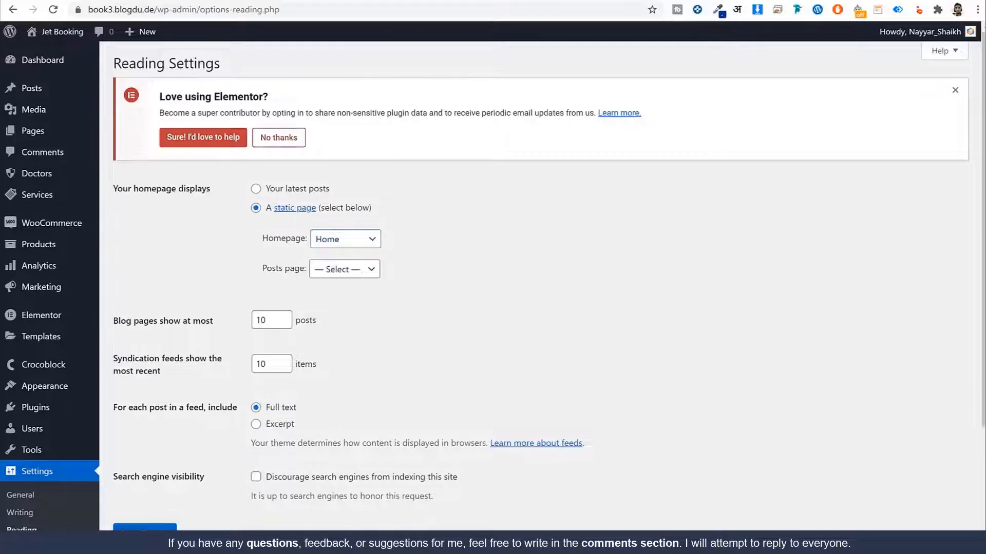
left_click(172, 528)
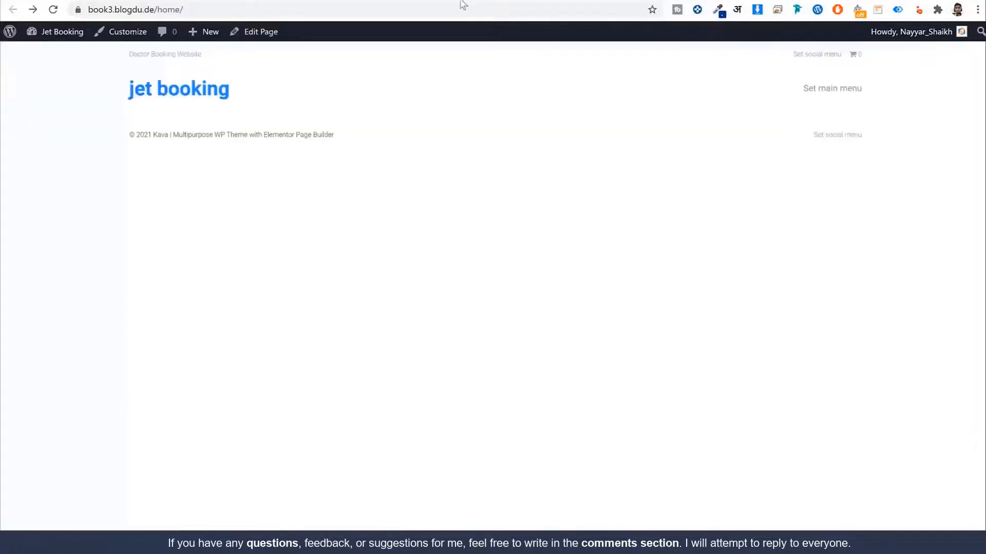
Step: Load the site's root address to view the new homepage
left_click(439, 5)
key("Return")
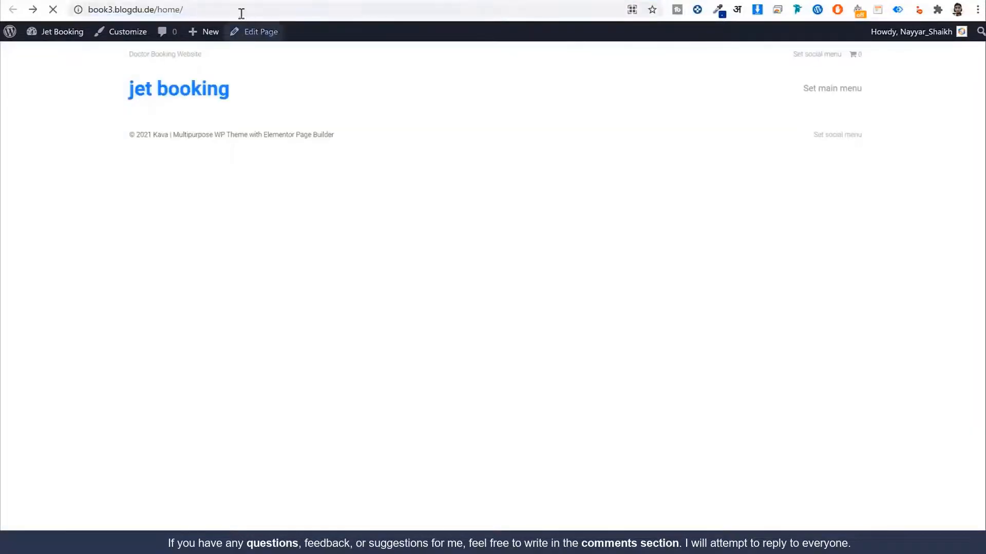
left_click_drag(185, 11, 157, 11)
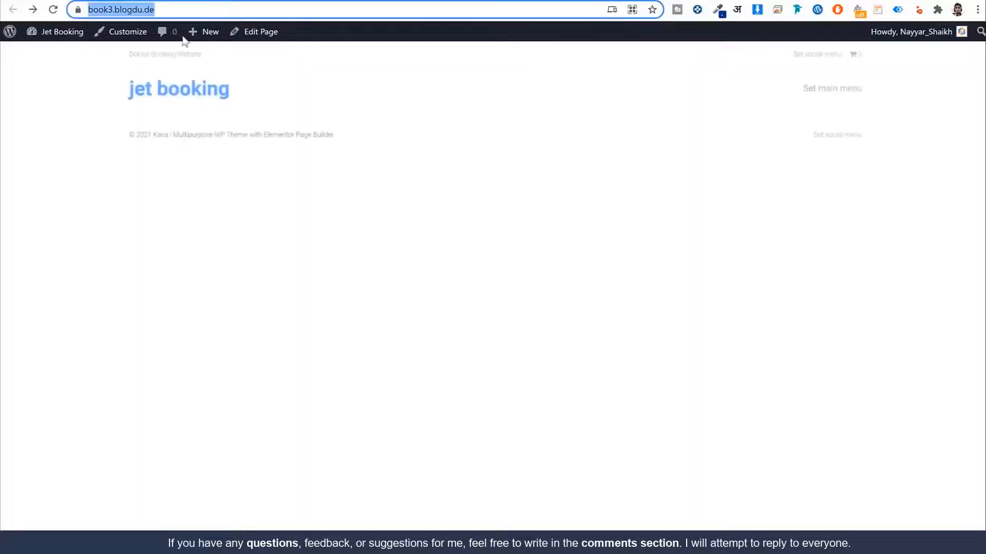
left_click(185, 99)
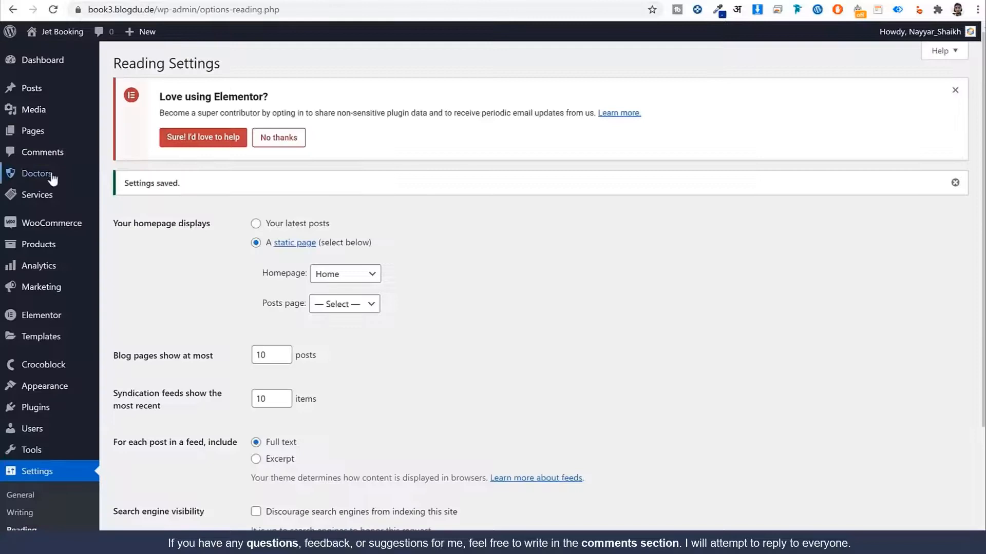
Step: From All Pages, open the Home — Front Page in the Elementor editor
left_click(38, 142)
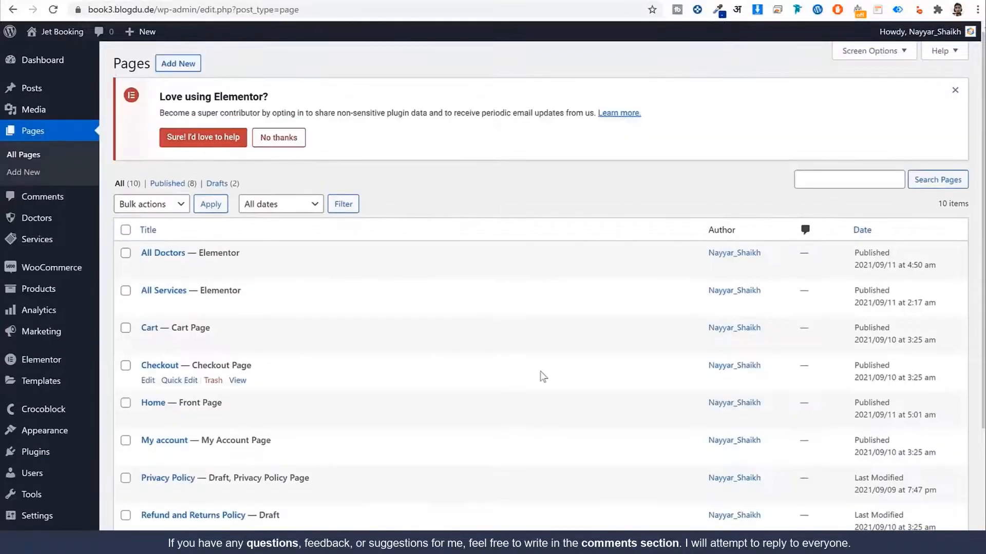
scroll(198, 246, "down", 3)
left_click_drag(177, 247, 239, 250)
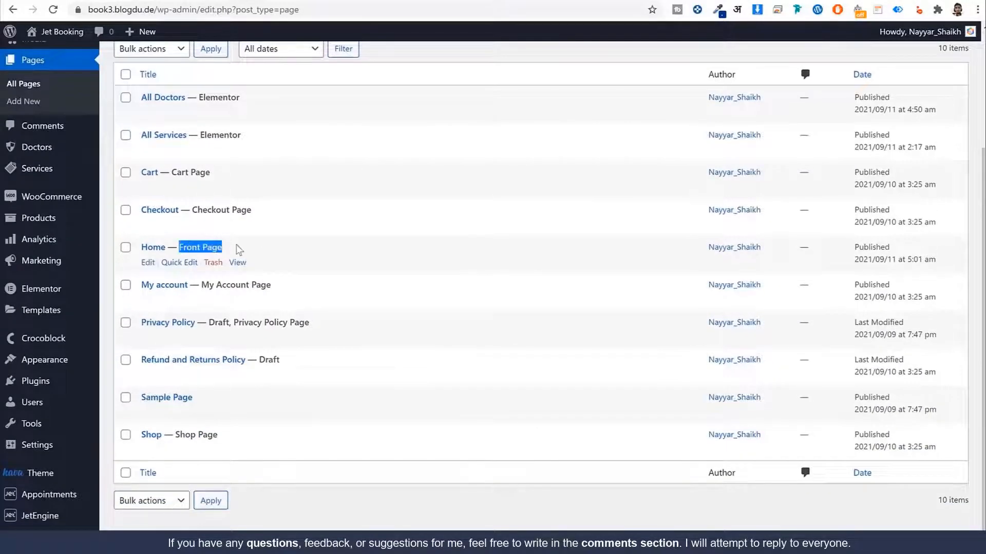
left_click(147, 264)
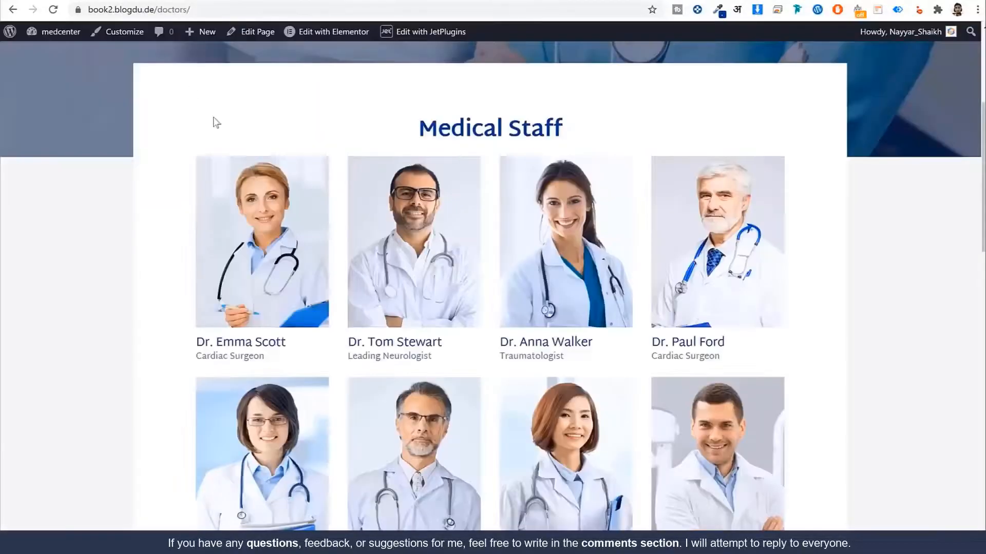
scroll(166, 124, "up", 5)
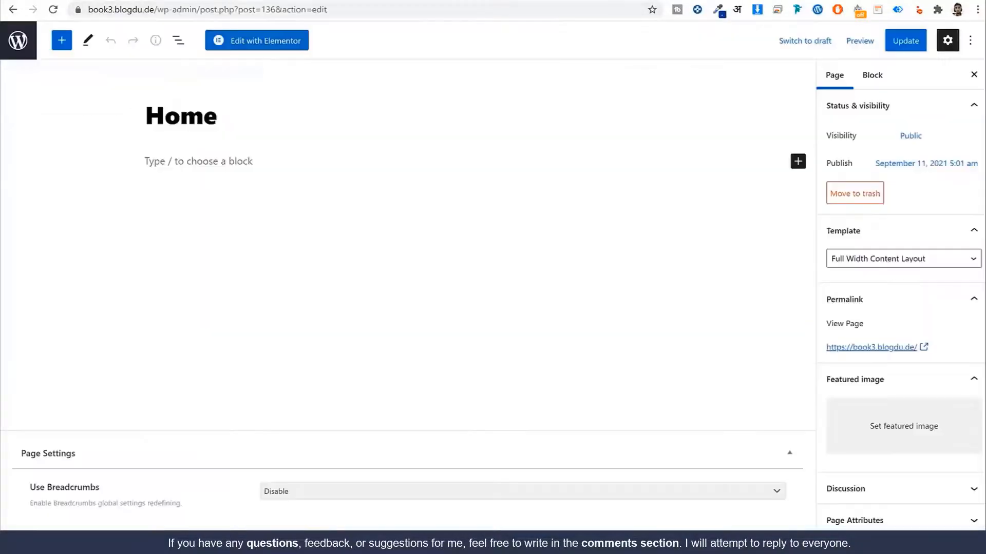
left_click(261, 43)
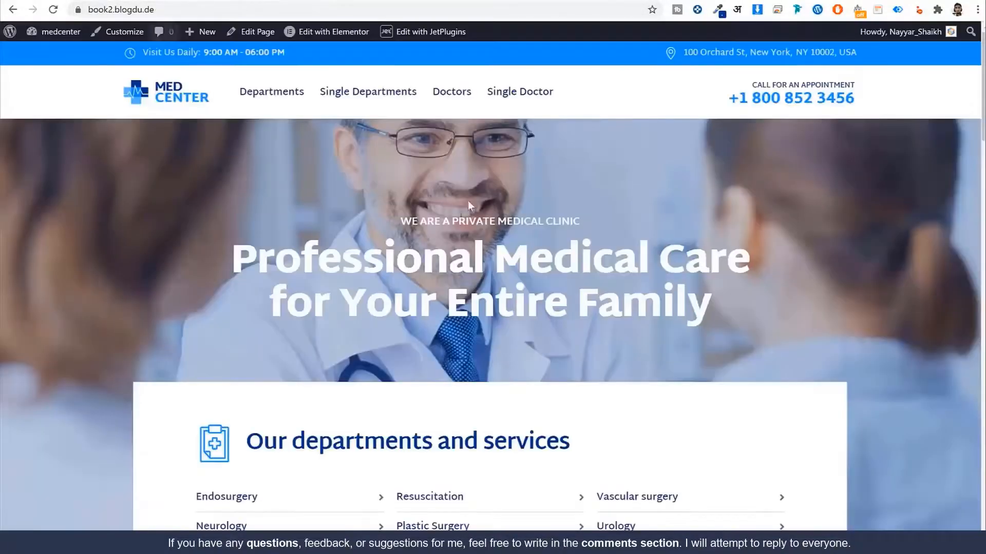
scroll(592, 359, "down", 15)
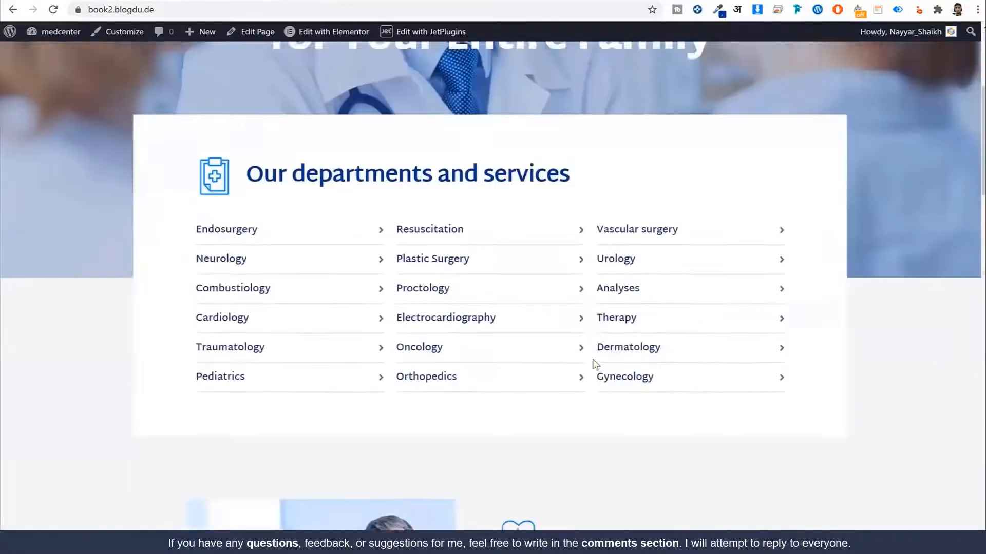
scroll(592, 359, "down", 15)
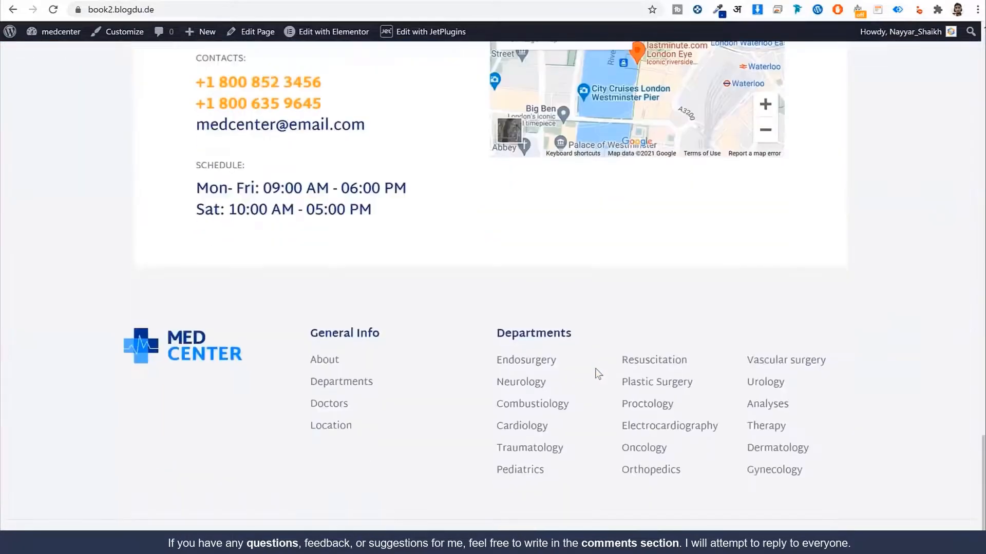
scroll(593, 369, "up", 20)
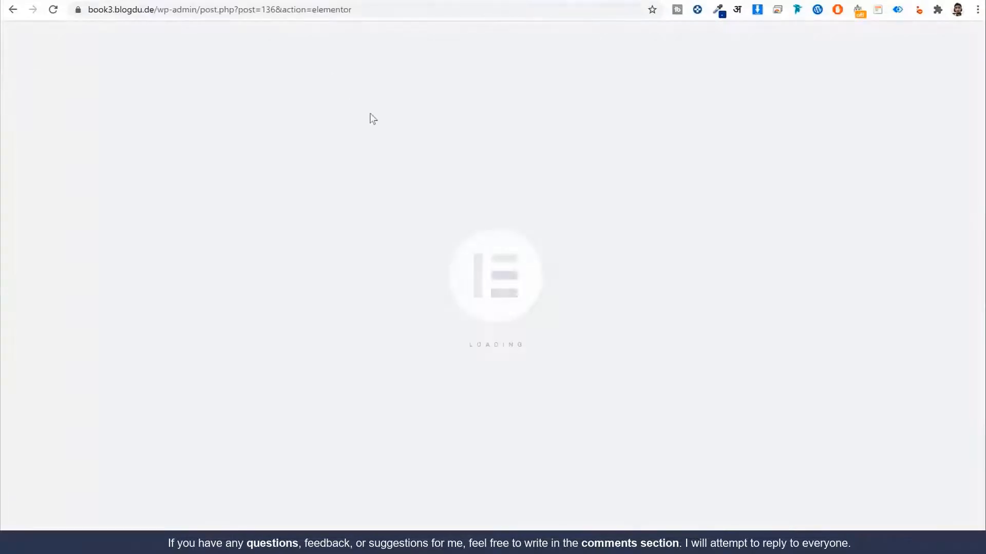
Step: Bring up the template library's My Templates and its import view
left_click(619, 195)
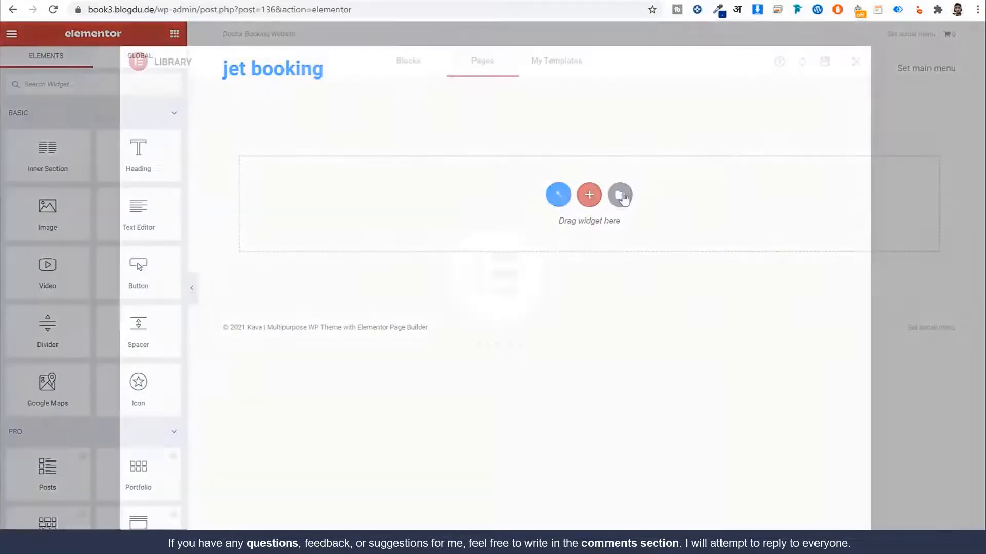
left_click(566, 63)
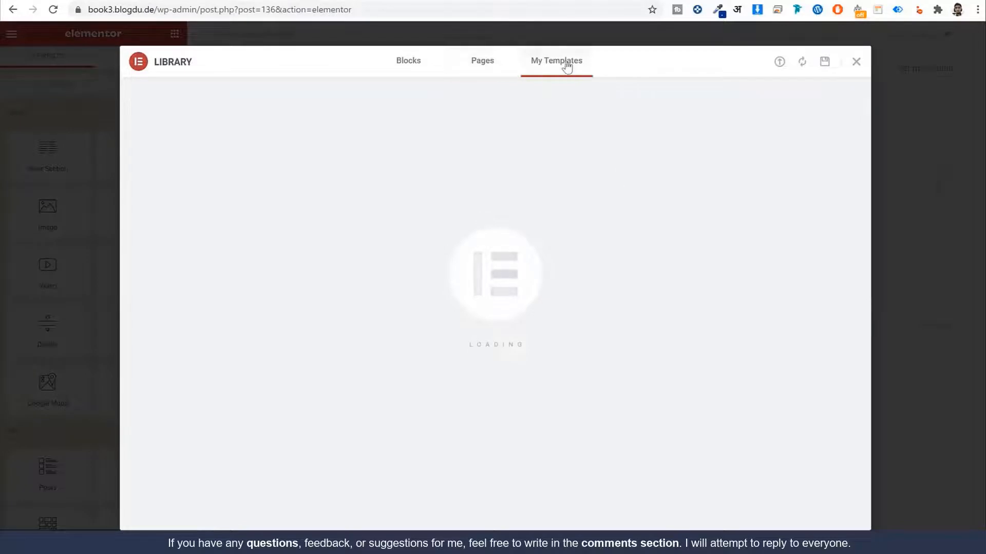
left_click(779, 61)
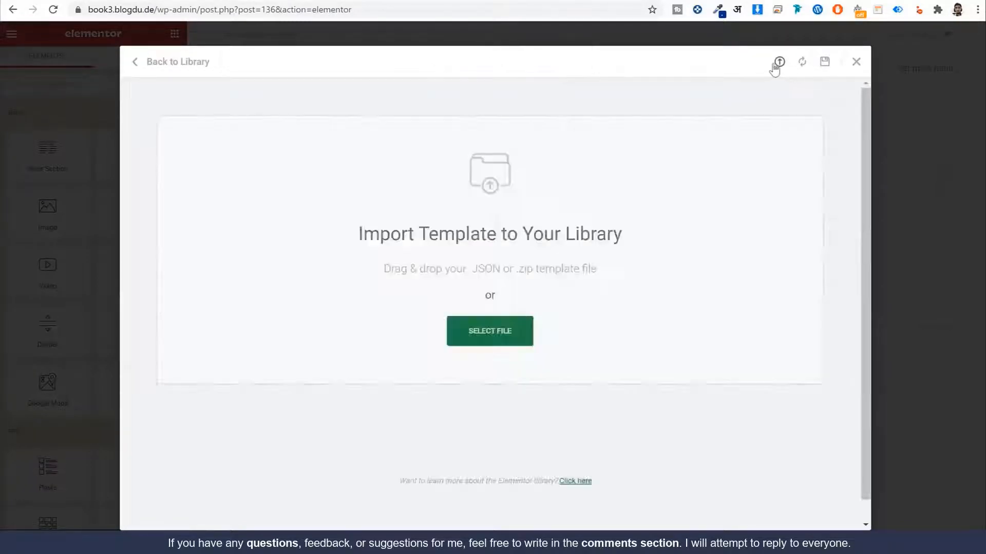
left_click(801, 63)
left_click(856, 62)
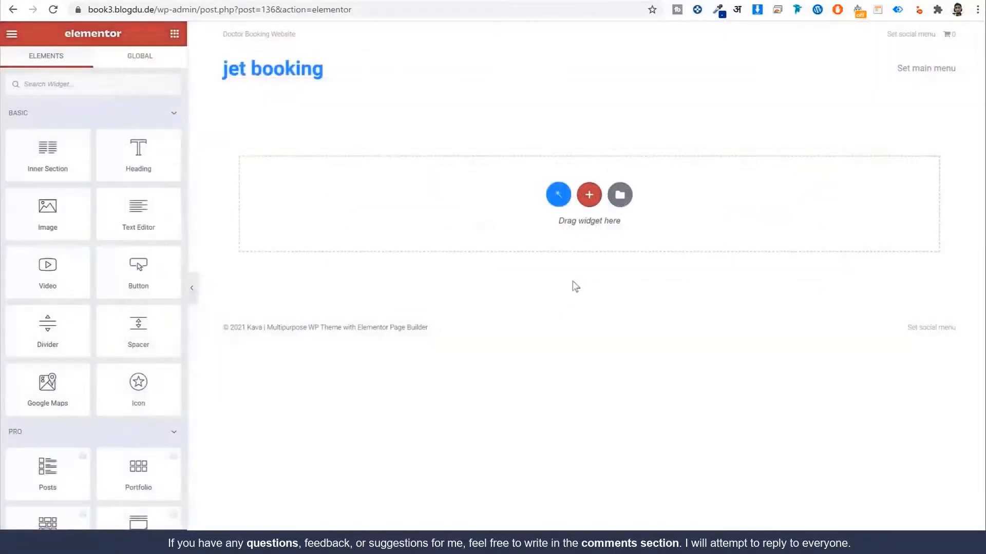
left_click(627, 194)
left_click(779, 62)
Step: Import the Home Page Jet Booking file from the Pages folder and insert it with document settings
left_click(486, 331)
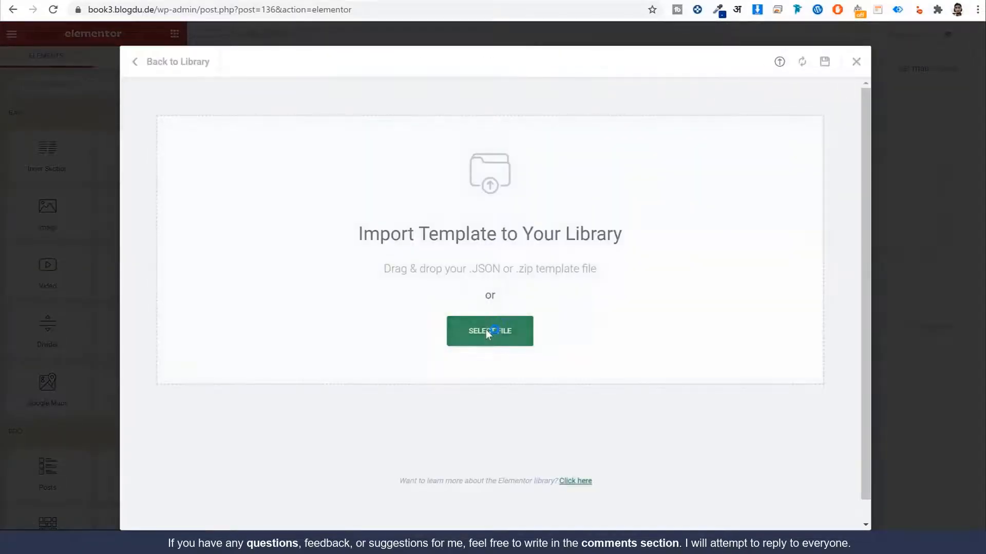
left_click(102, 3)
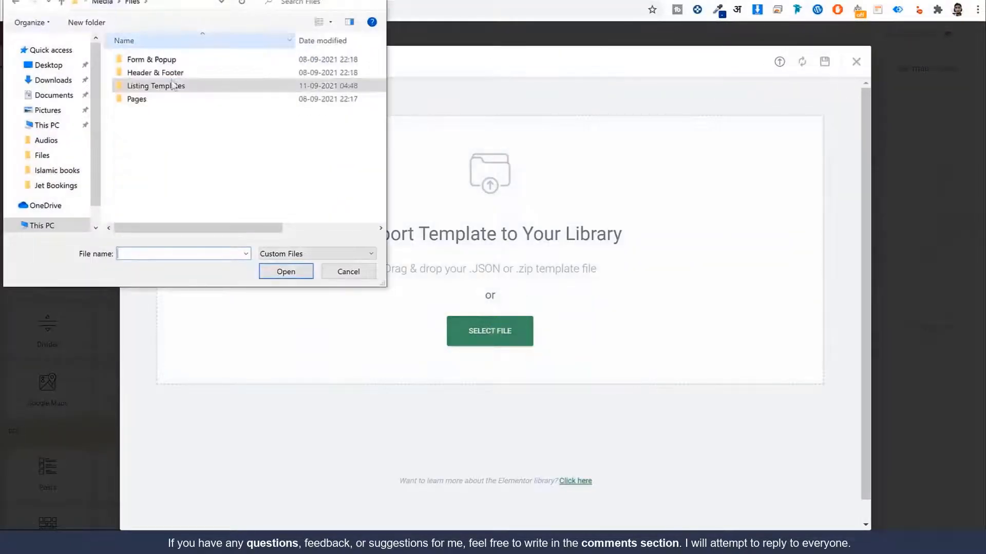
double_click(165, 99)
left_click(163, 74)
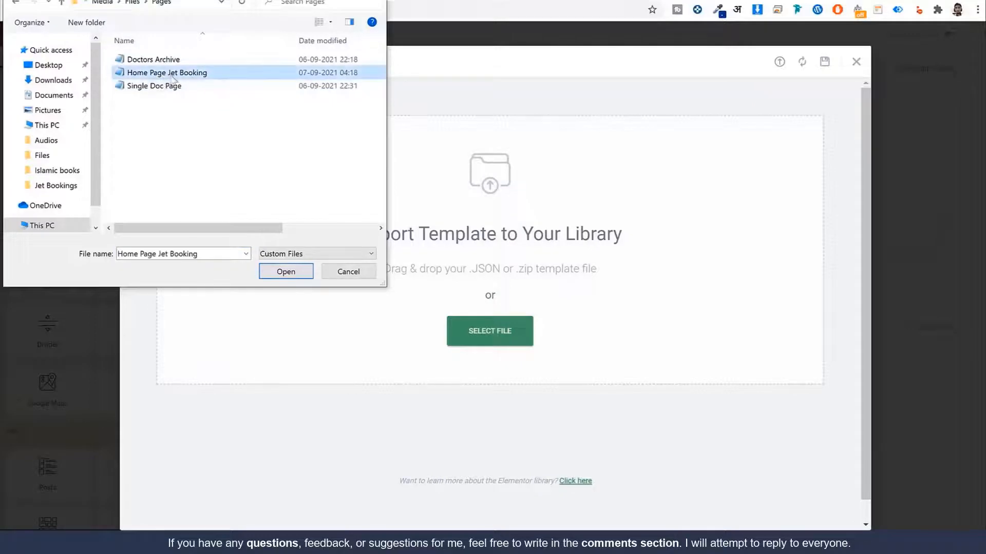
left_click(286, 272)
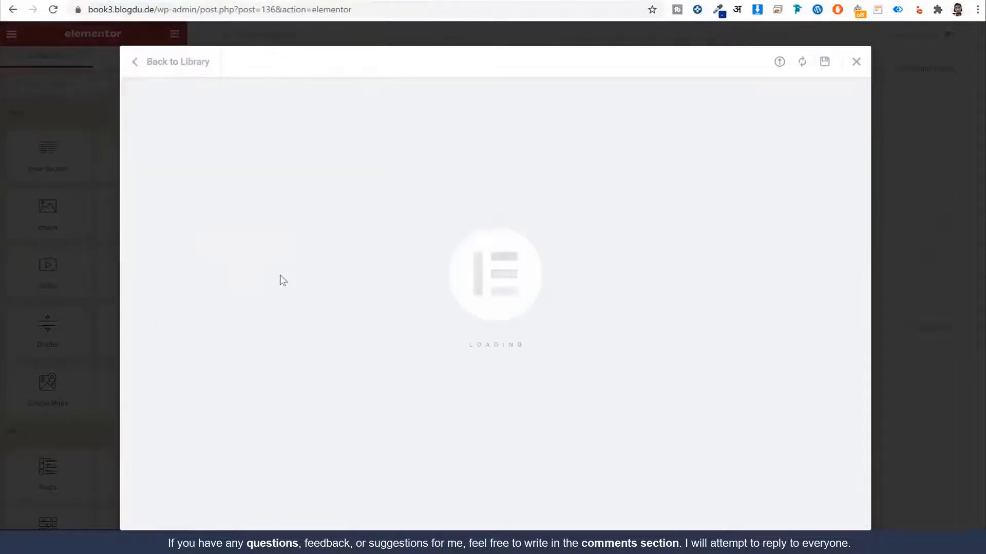
left_click(740, 325)
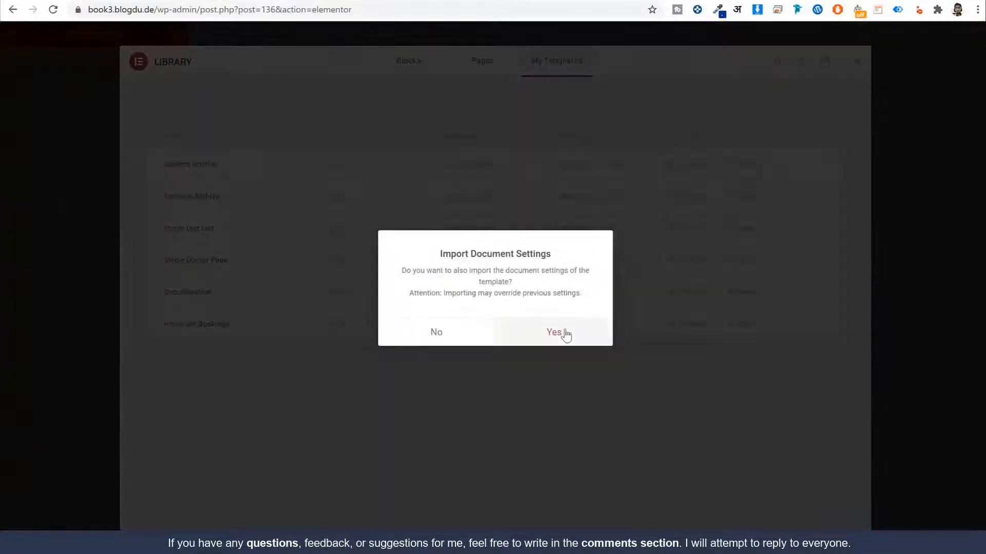
left_click(554, 332)
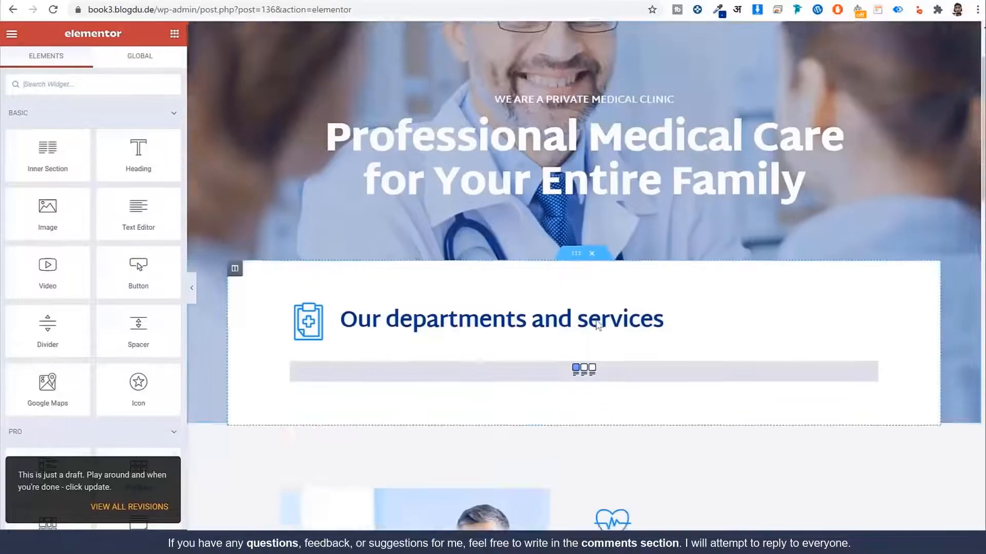
Step: Select the departments listing grid and scroll down the page to review the sections below
scroll(577, 289, "down", 2)
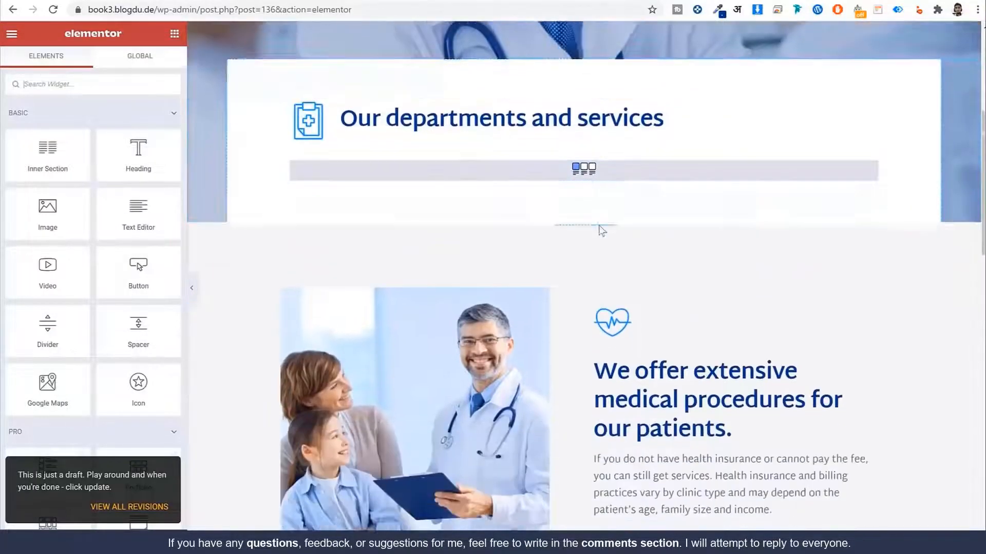
left_click(581, 152)
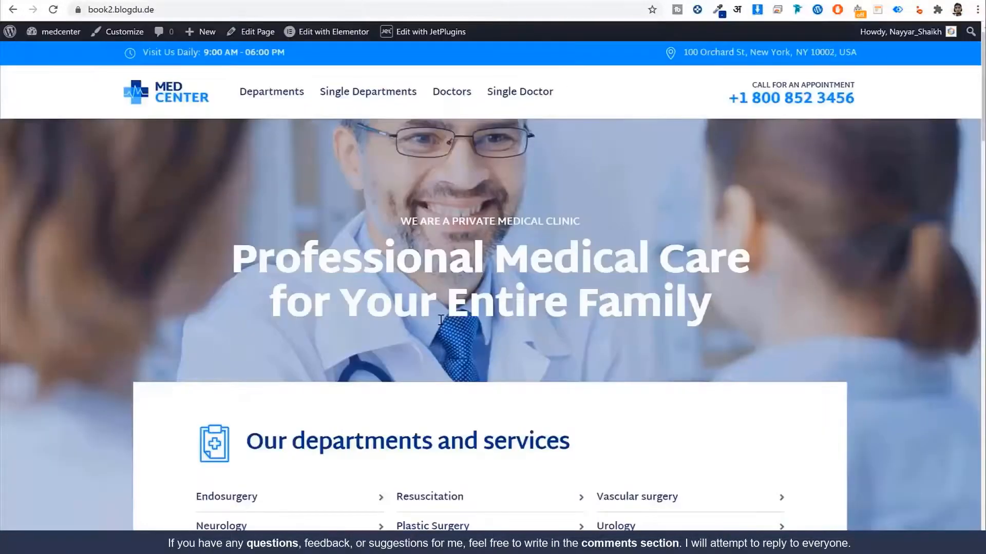
scroll(330, 303, "down", 5)
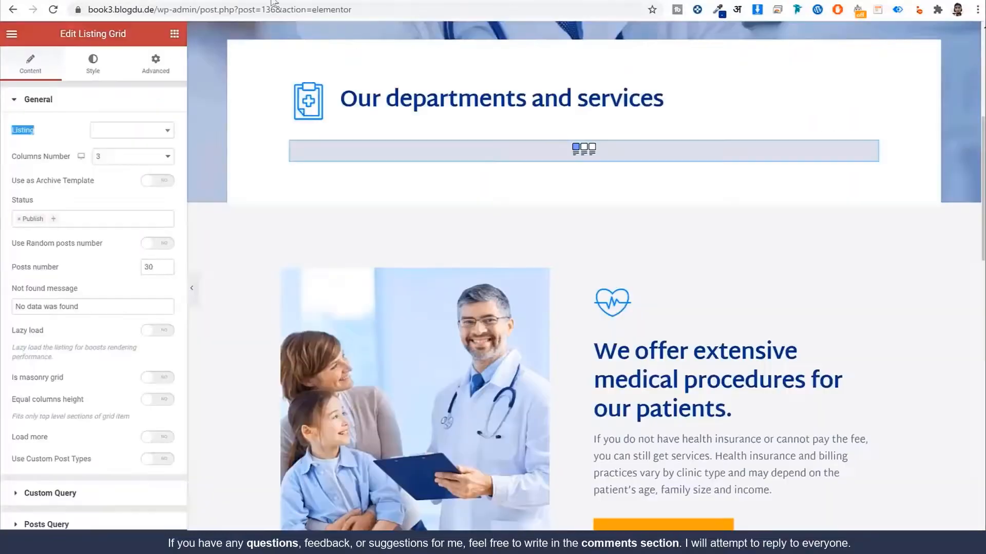
scroll(675, 339, "down", 10)
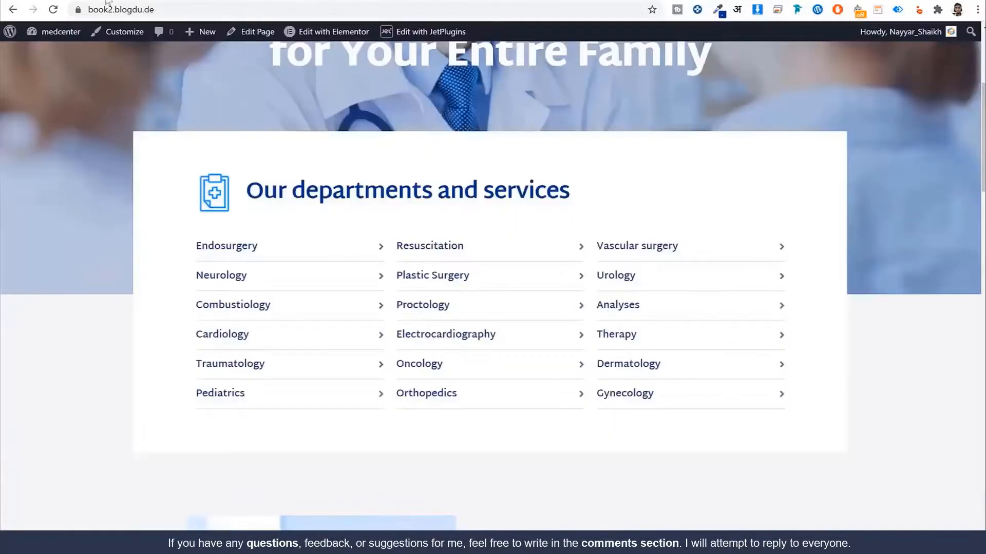
scroll(448, 340, "down", 10)
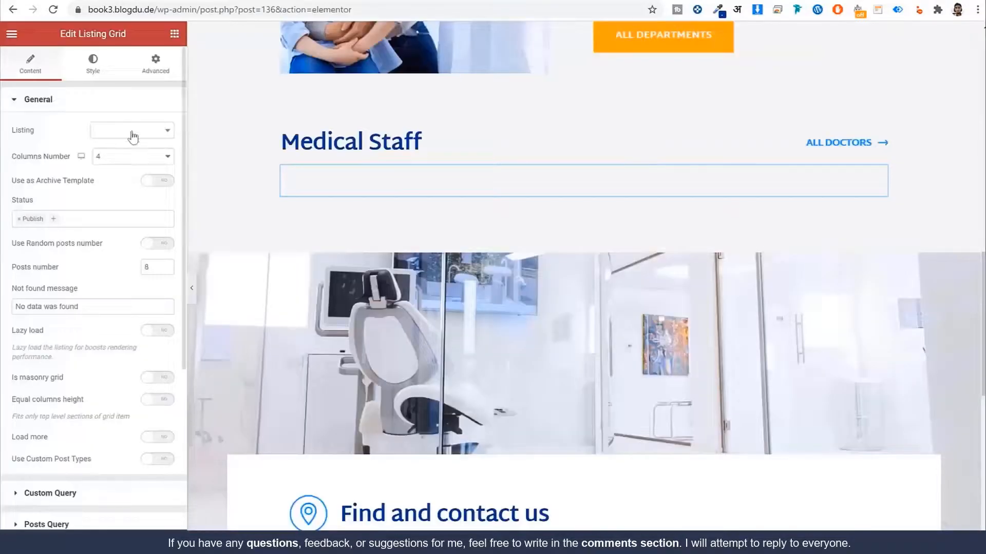
Step: Set the Medical Staff Listing Grid's Listing to Single Doctor Grid Design and check the result
left_click(132, 132)
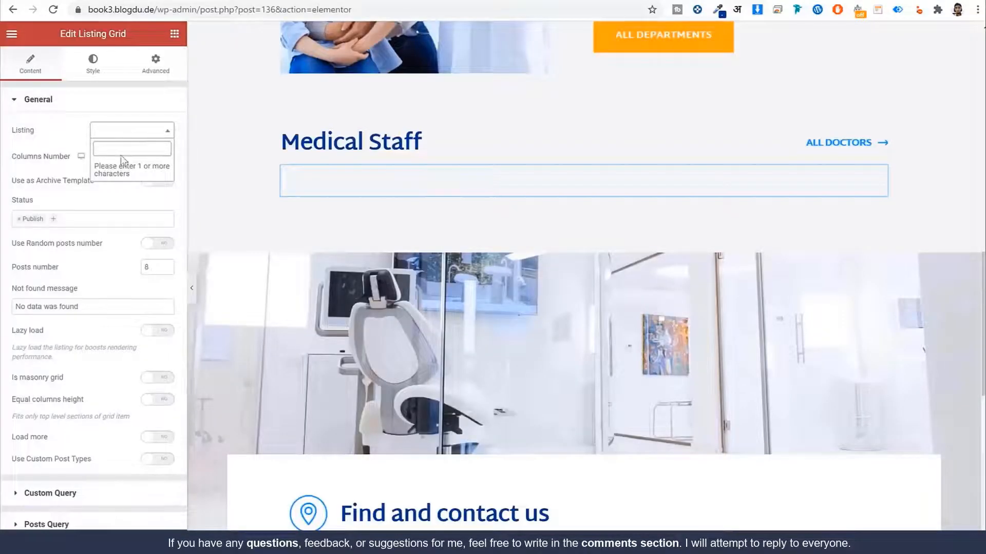
type("doc")
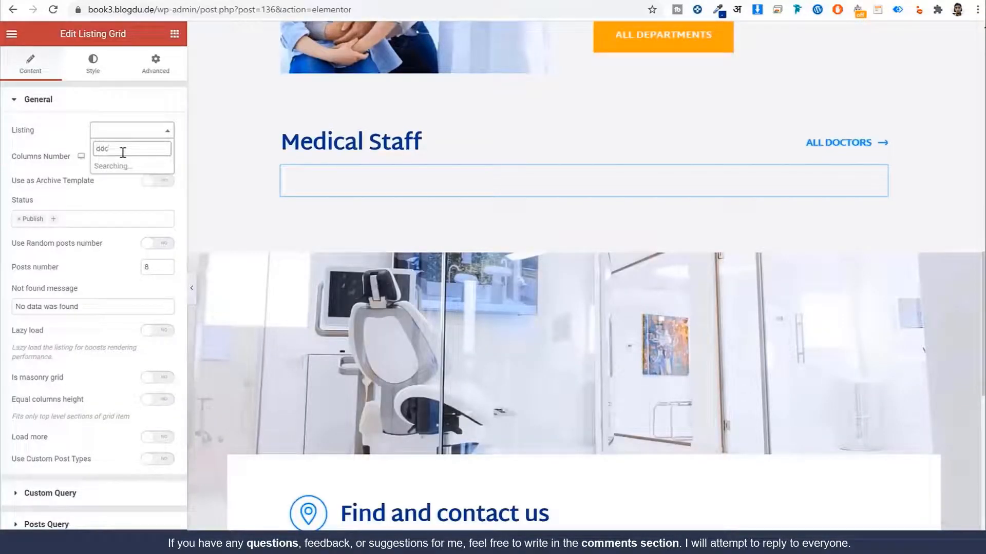
left_click(132, 172)
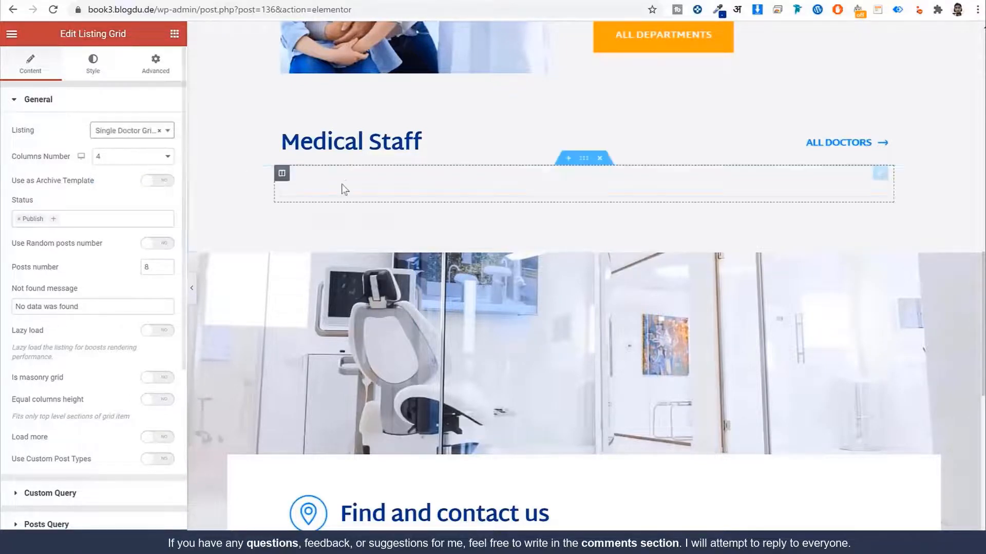
scroll(439, 293, "down", 12)
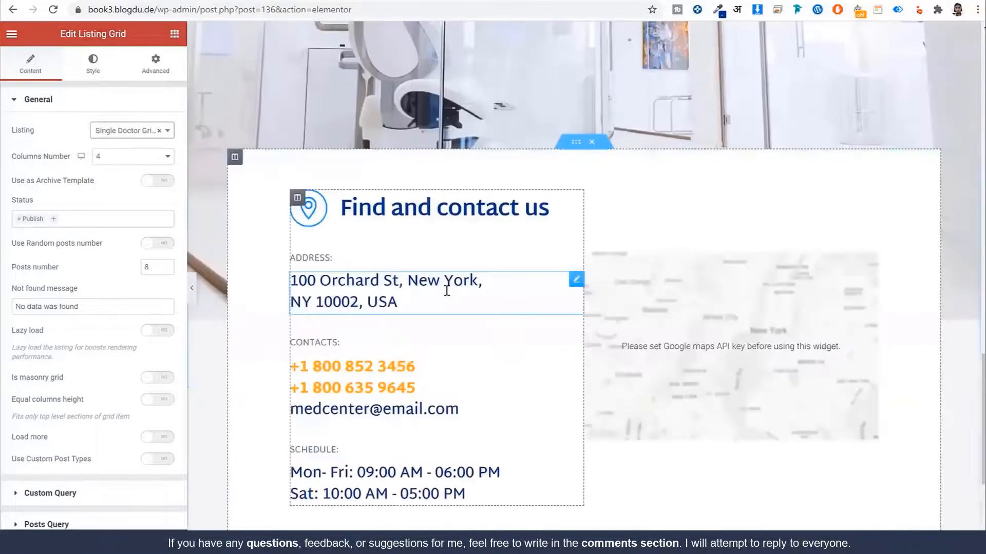
scroll(537, 300, "up", 5)
scroll(535, 293, "up", 10)
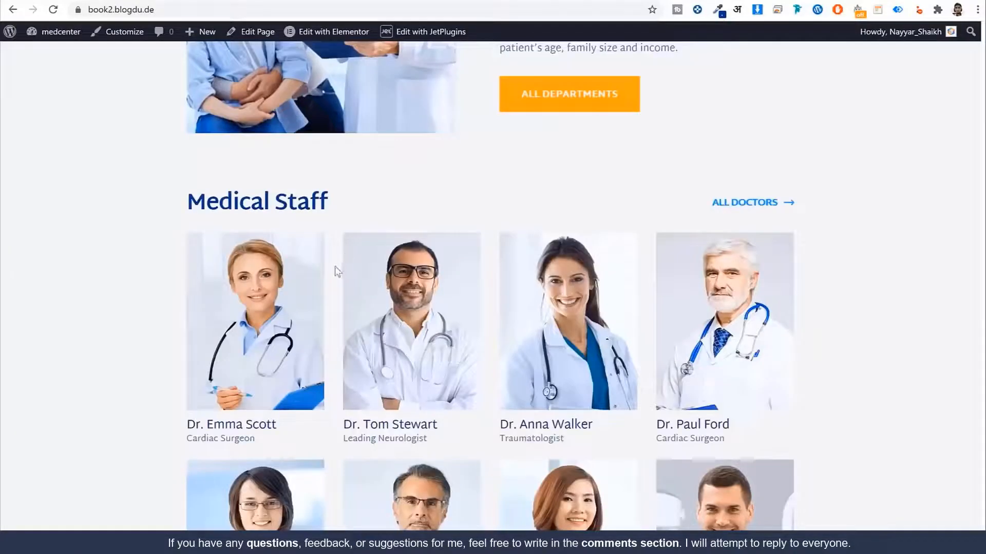
scroll(336, 271, "up", 15)
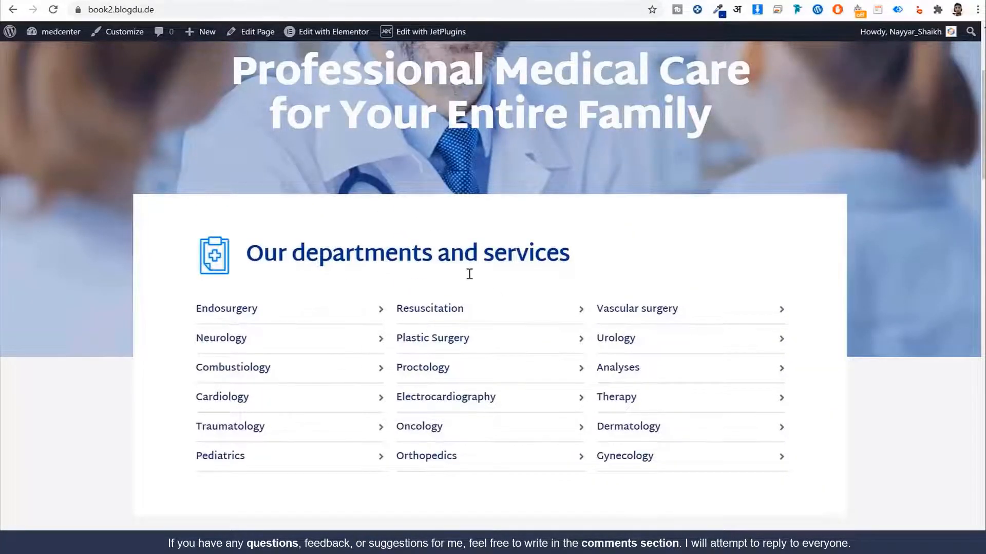
scroll(470, 274, "up", 4)
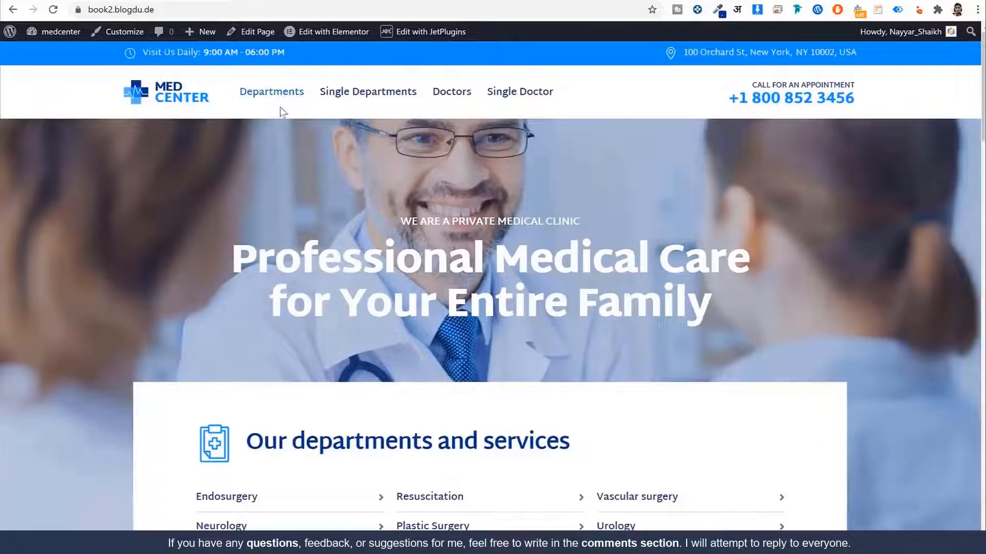
scroll(286, 109, "down", 4)
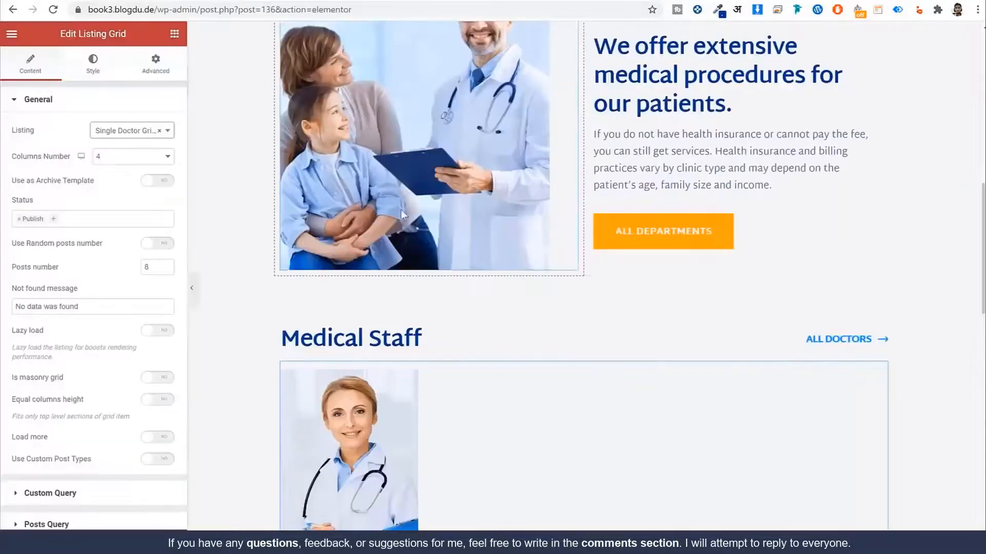
scroll(405, 221, "up", 5)
scroll(410, 231, "up", 2)
Step: Select the departments Listing Grid and set its Listing to Single Doctor Grid Design
left_click(585, 289)
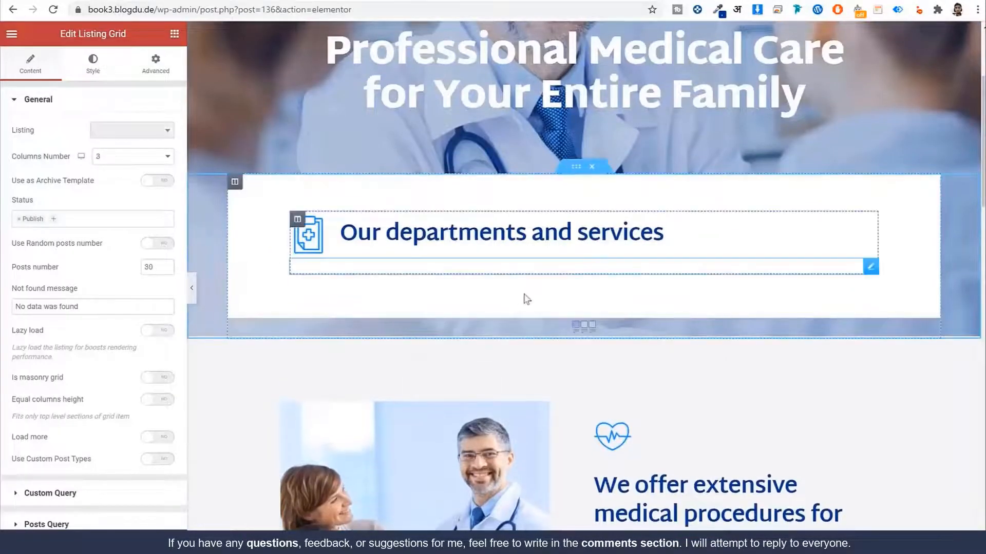
key("ctrl+z")
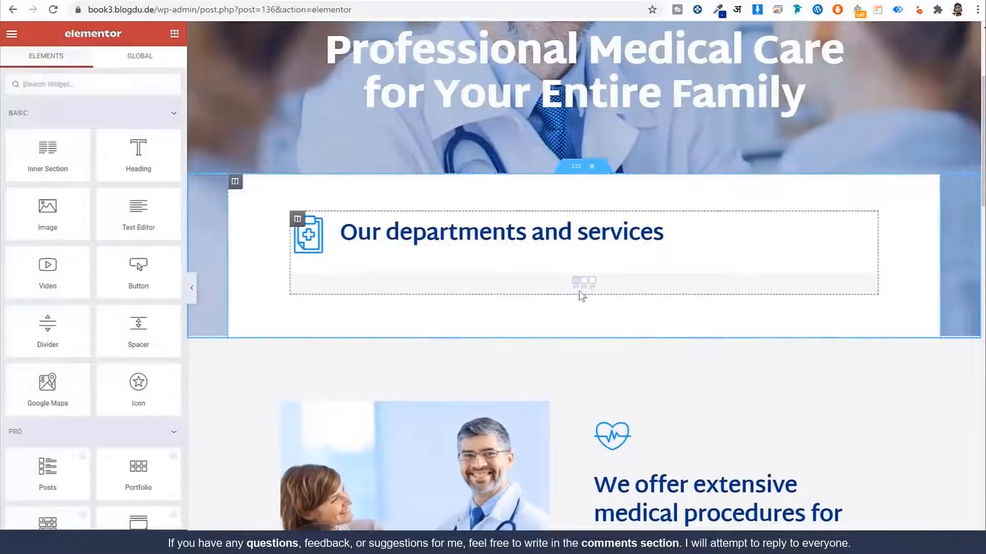
scroll(582, 293, "down", 5)
scroll(583, 159, "up", 3)
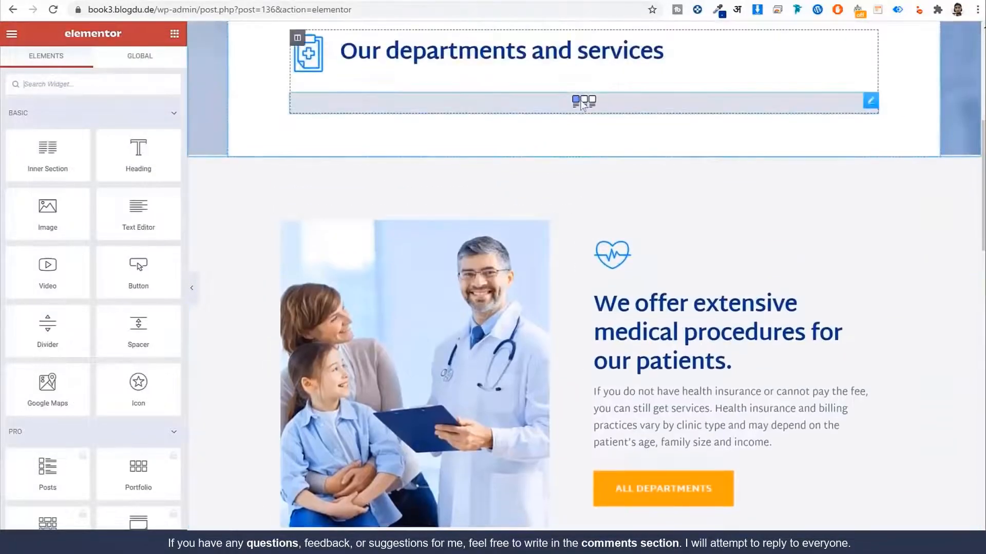
left_click(581, 131)
left_click(111, 131)
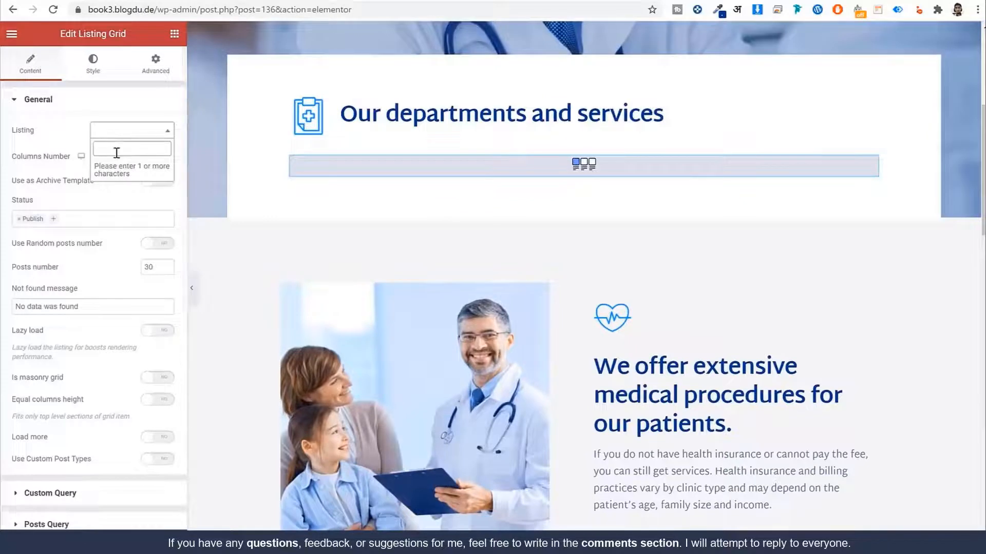
type("se")
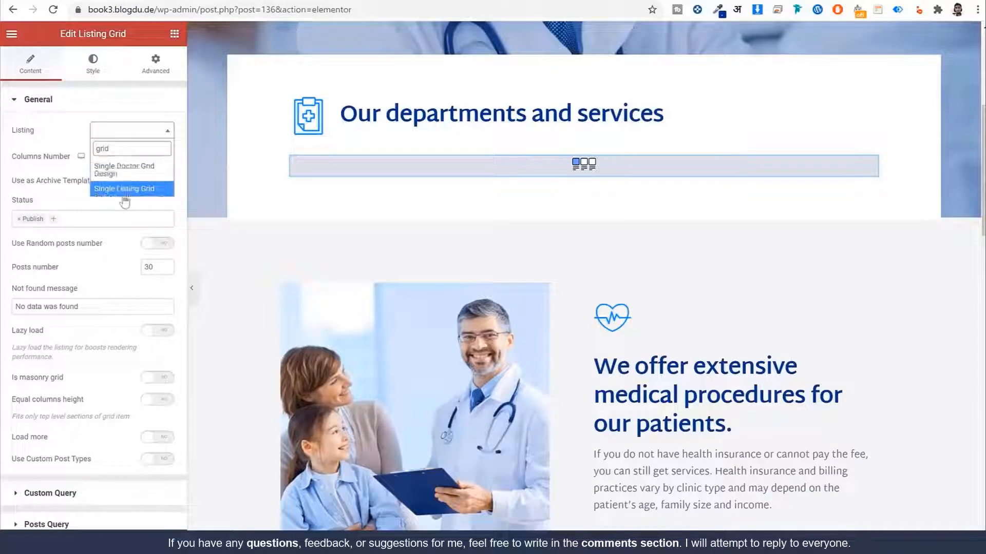
left_click(142, 174)
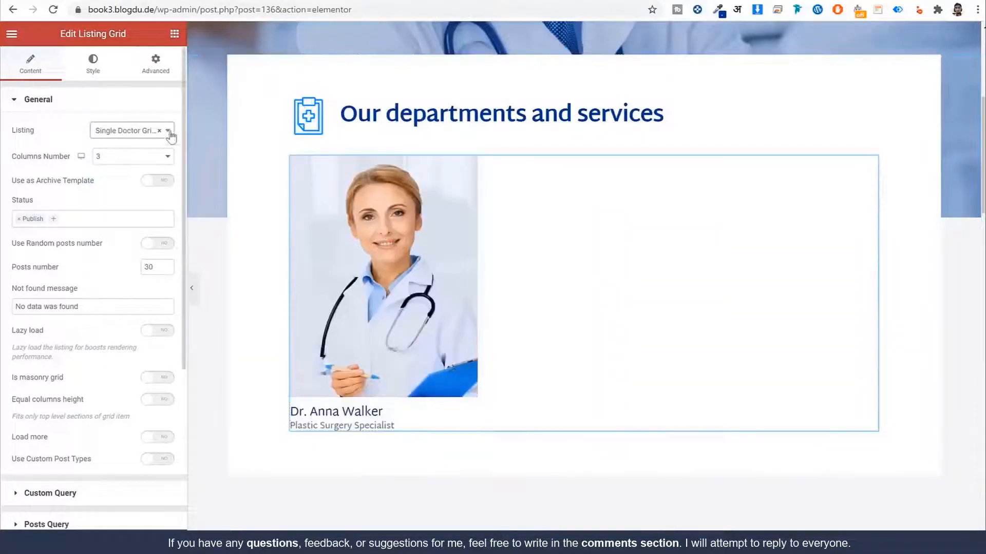
Step: Switch the departments grid to Single Listing Grid, then clear its Listing
left_click(162, 133)
type("gri")
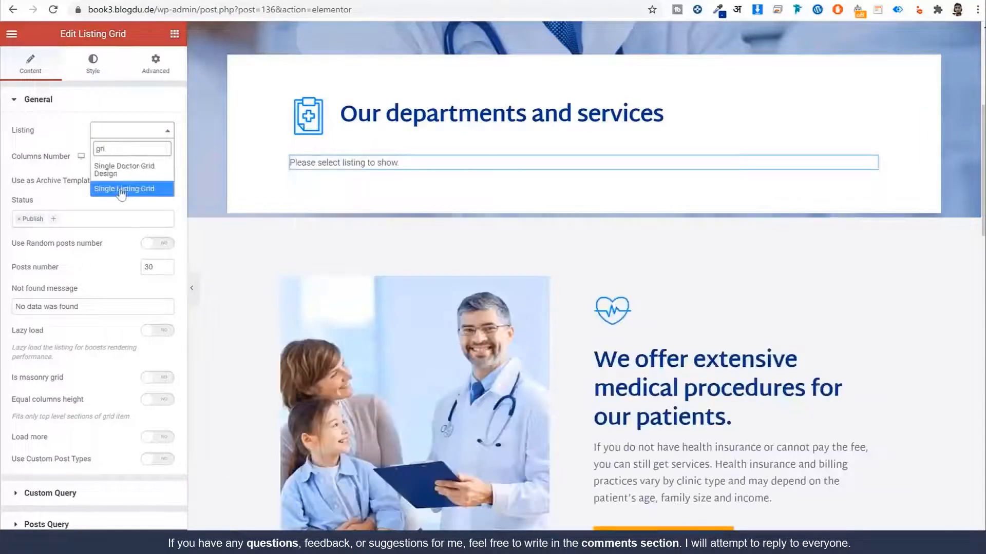
left_click(105, 190)
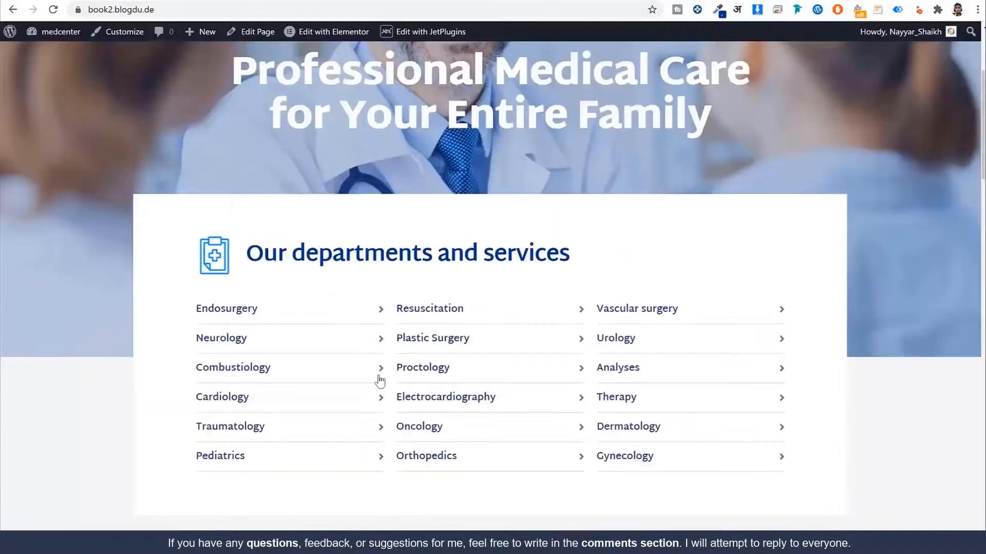
scroll(463, 313, "down", 1)
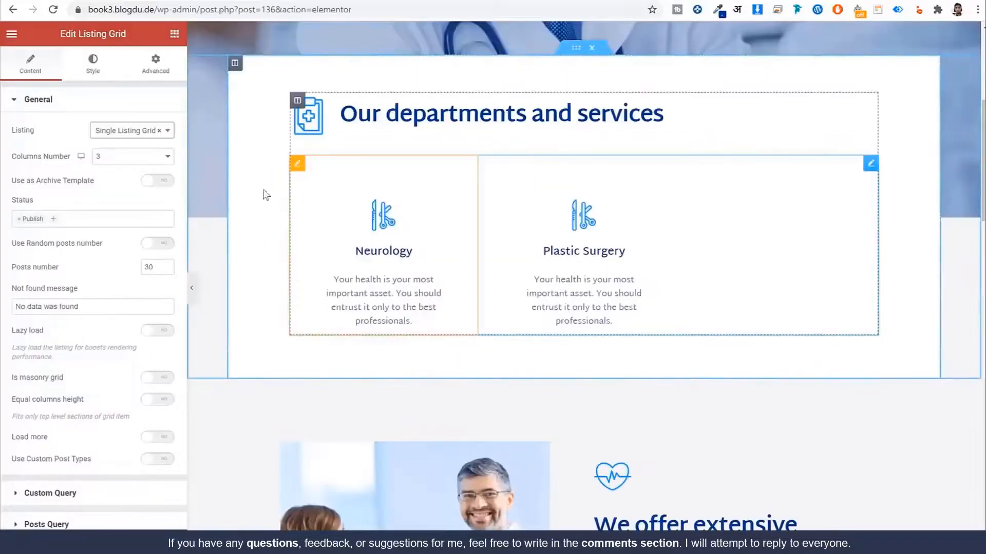
left_click(159, 131)
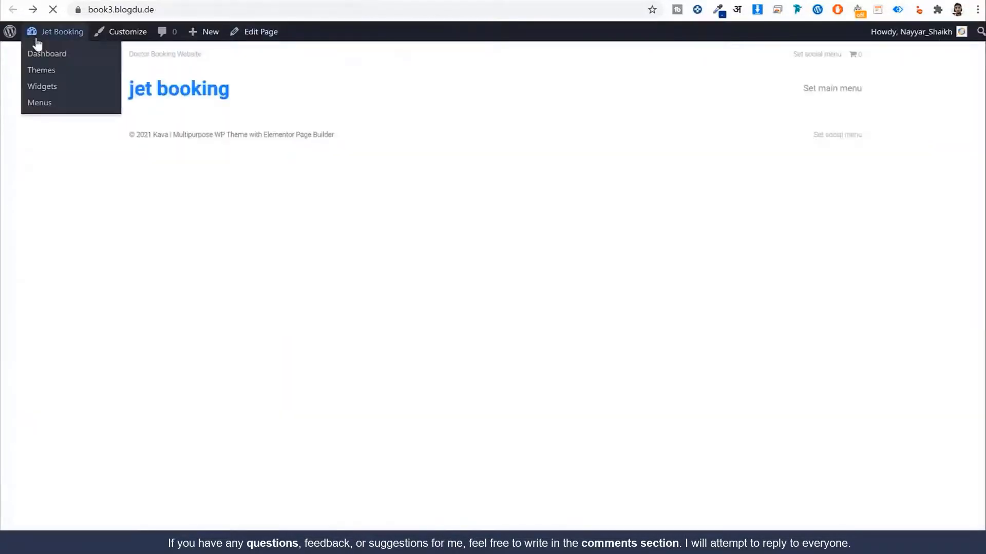
Step: Create a new JetEngine listing item named Department List based on Services posts
left_click(47, 52)
scroll(118, 334, "down", 1)
mouse_move(53, 516)
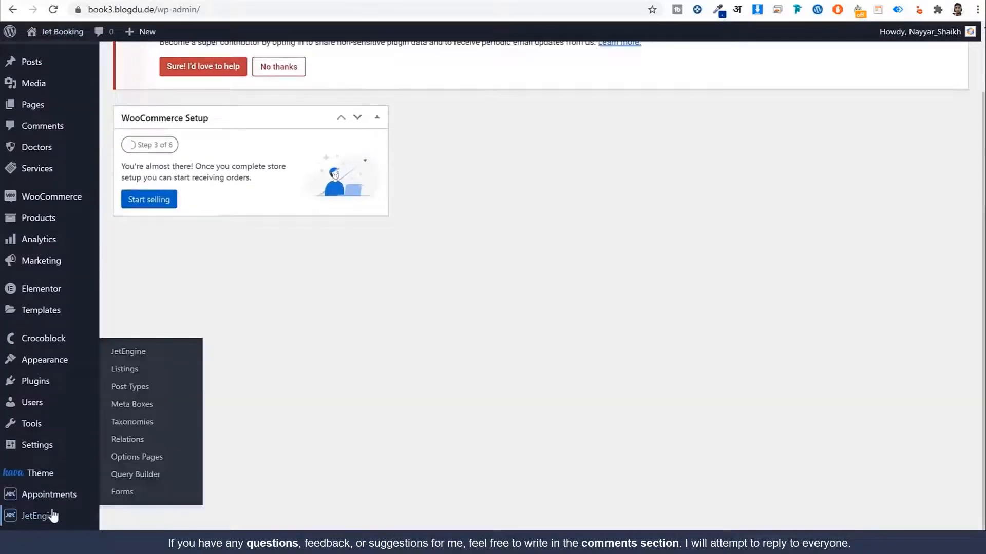
left_click(159, 374)
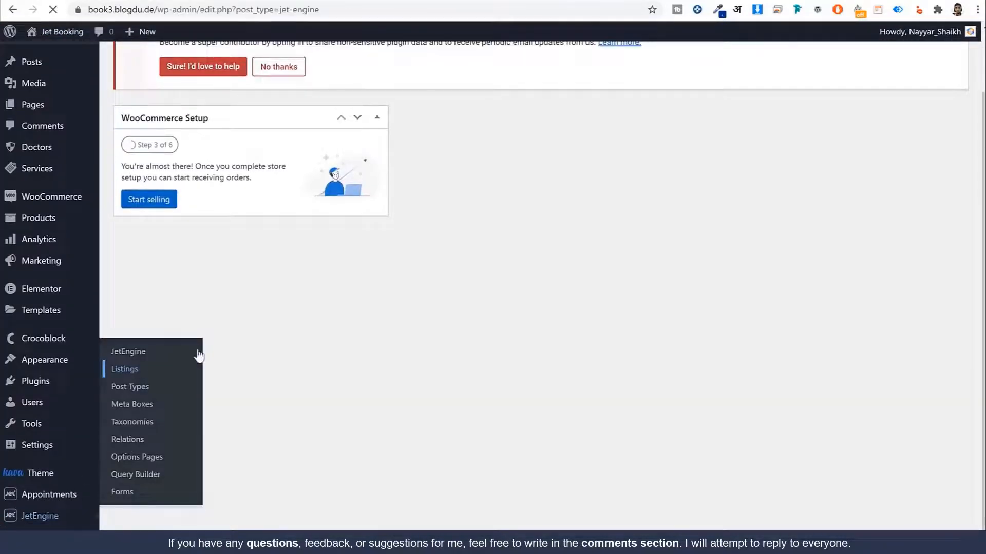
left_click(220, 63)
left_click(390, 253)
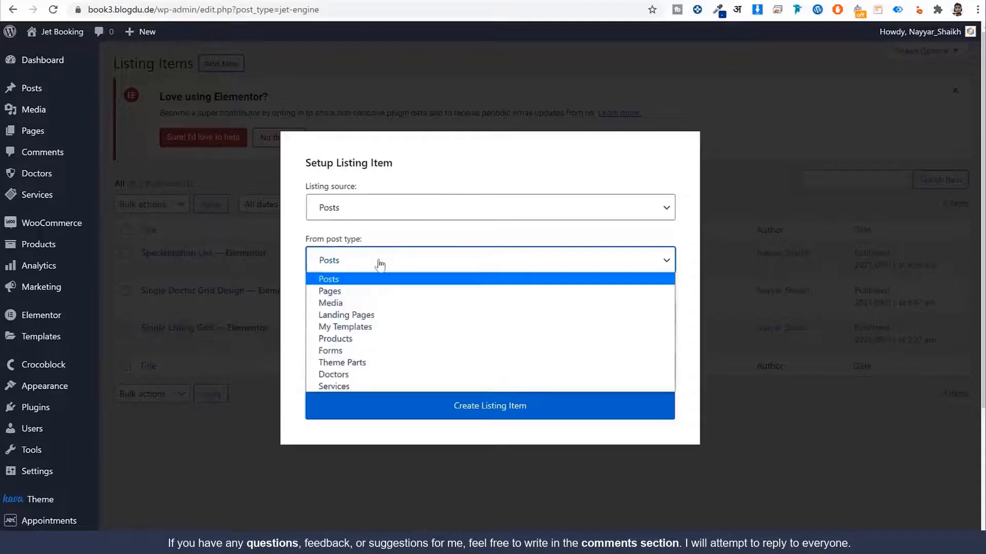
left_click(360, 387)
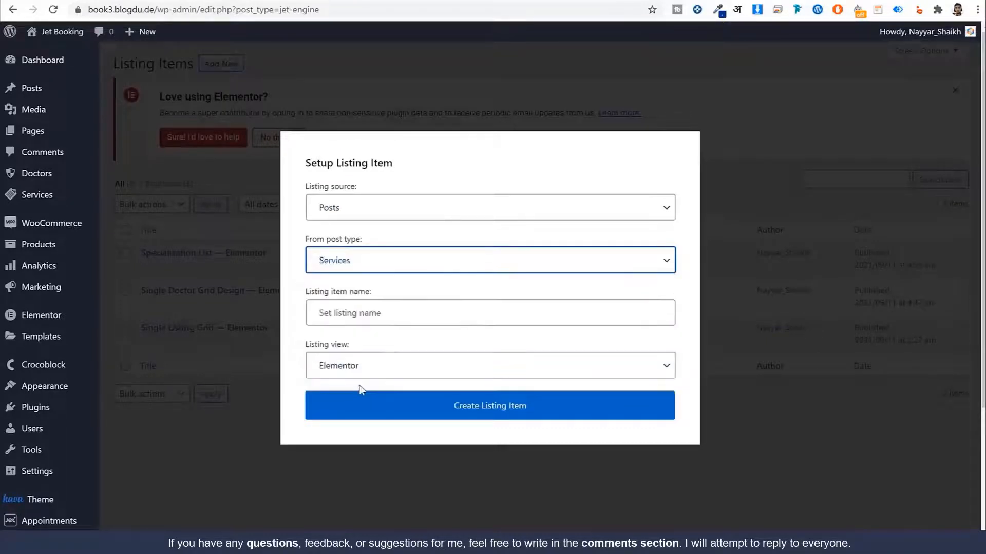
left_click(406, 311)
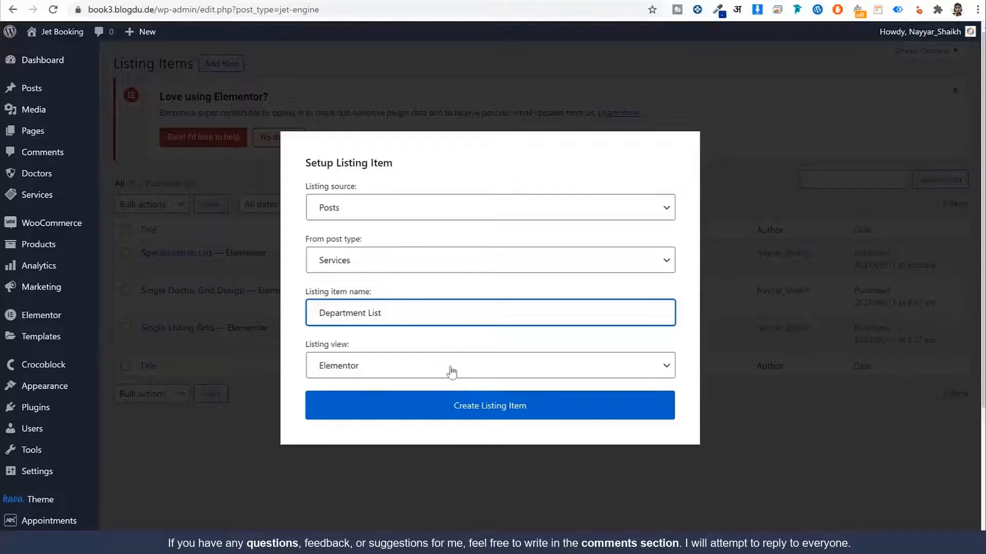
left_click(472, 417)
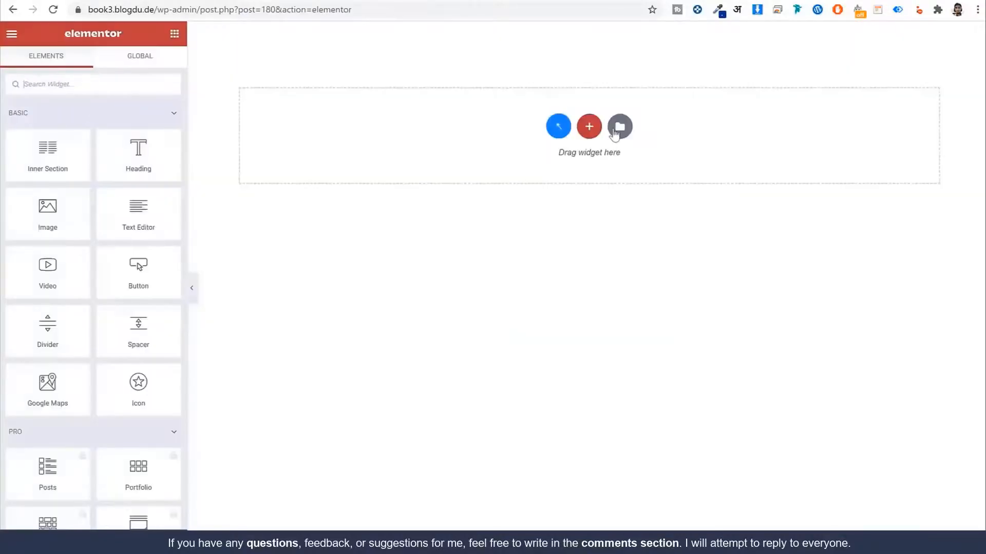
left_click(618, 125)
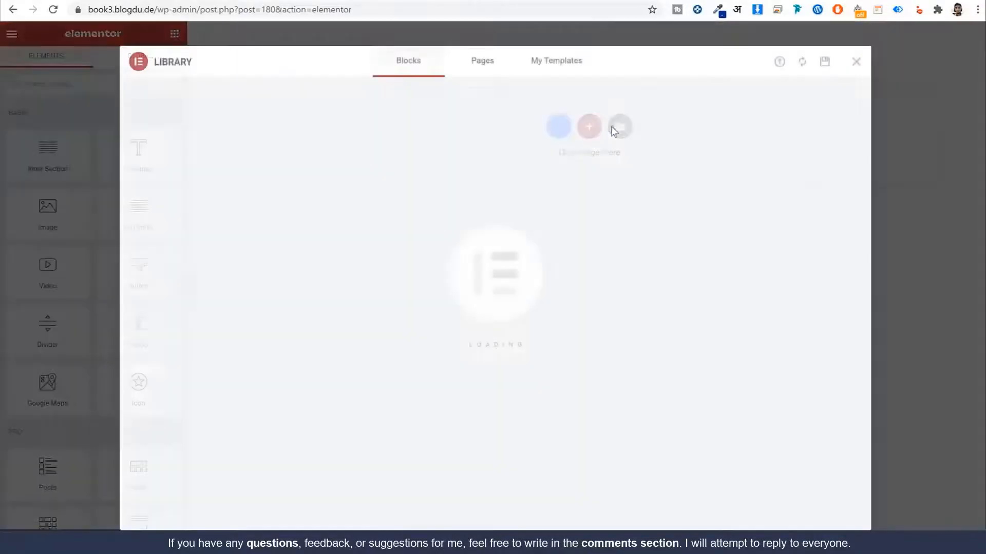
Step: Import the Departments List file from Listing Templates and insert it with its document settings
left_click(561, 71)
left_click(854, 62)
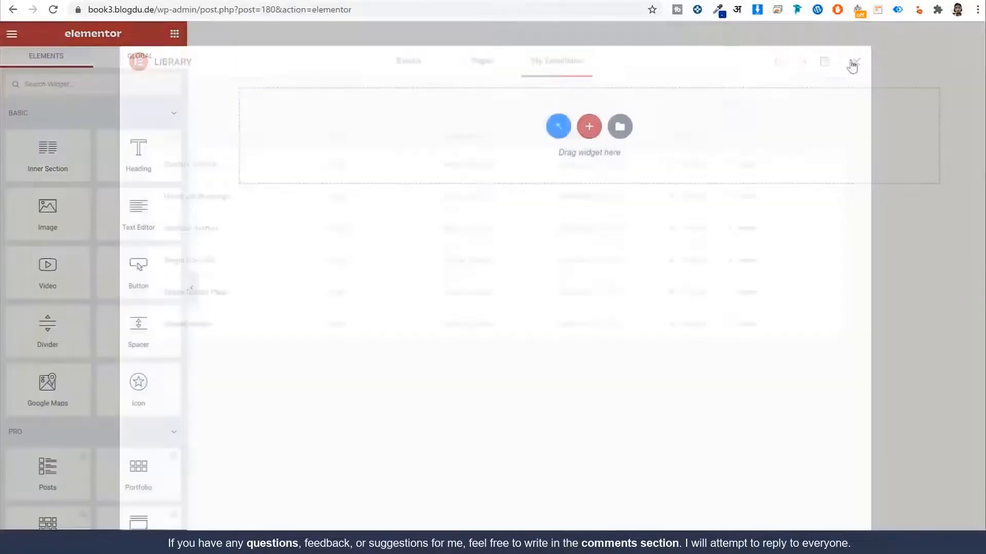
left_click(619, 125)
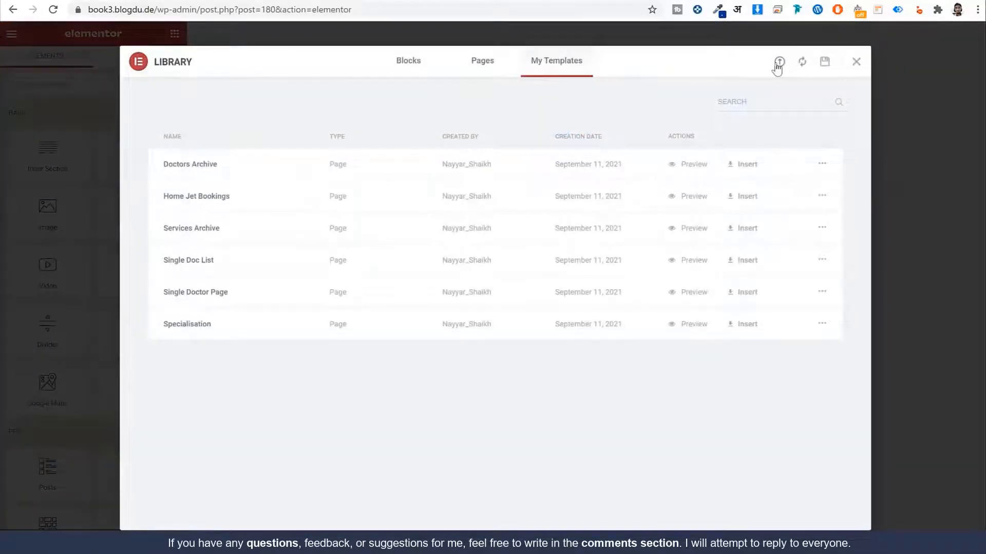
left_click(778, 63)
left_click(489, 334)
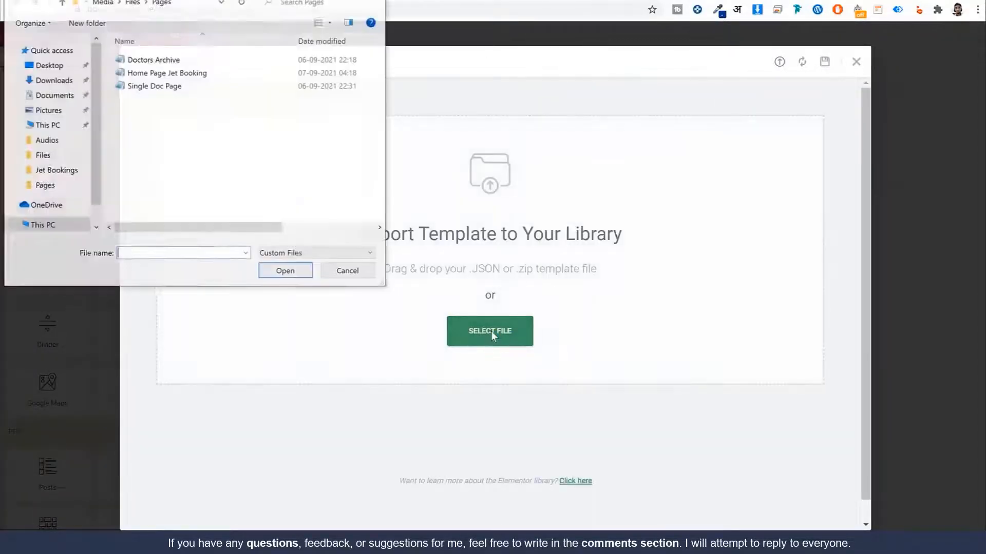
left_click(133, 3)
double_click(164, 87)
left_click(188, 73)
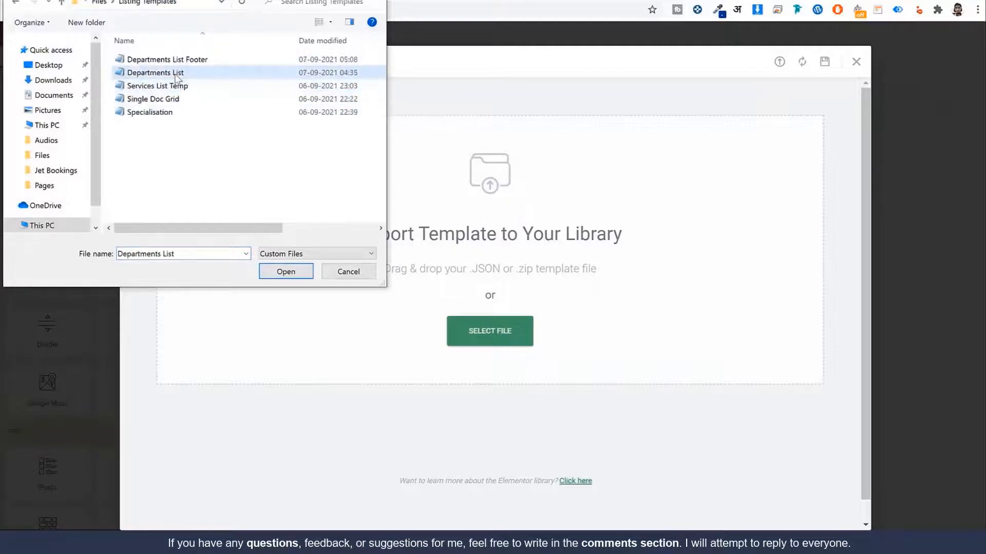
left_click(275, 269)
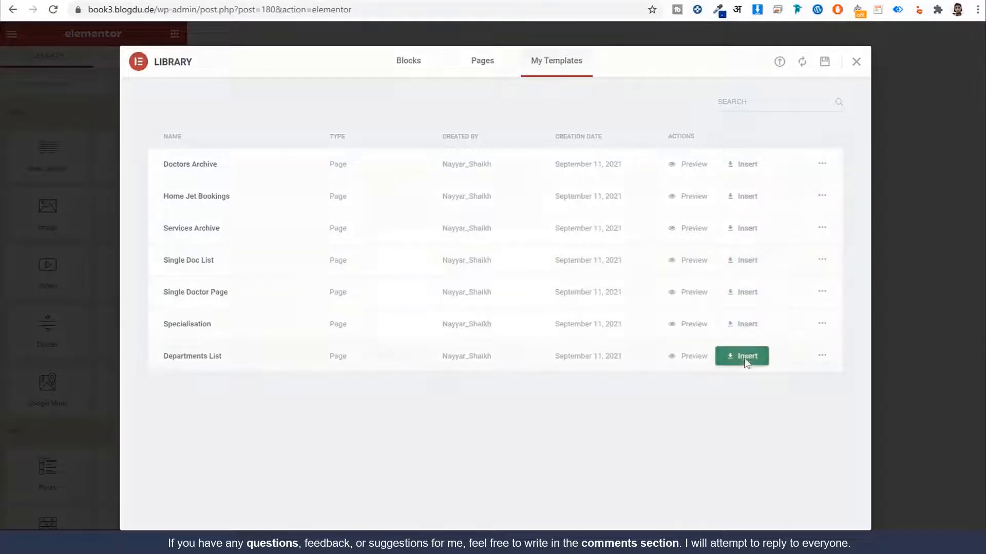
left_click(745, 357)
left_click(589, 342)
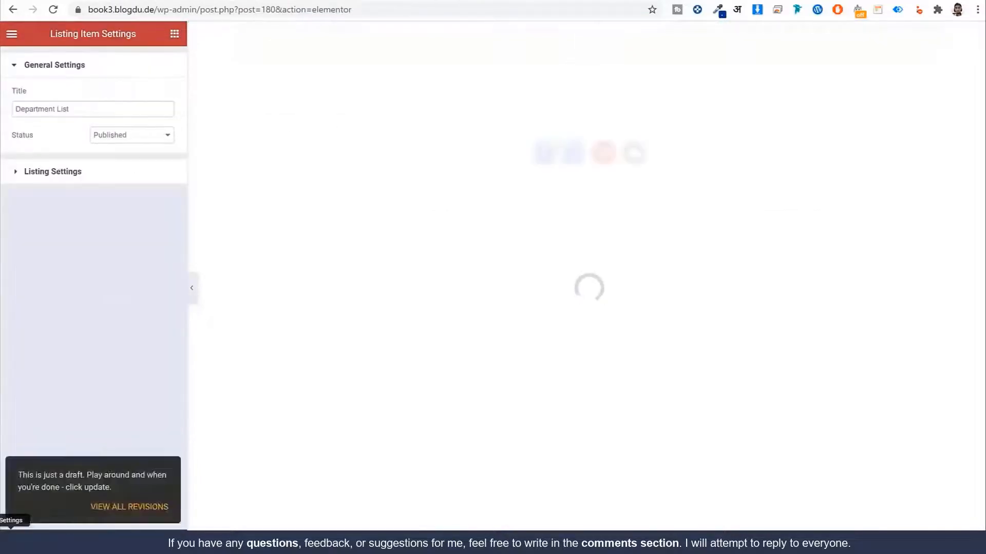
Step: Set the Department List listing's source post type to Services
left_click(103, 172)
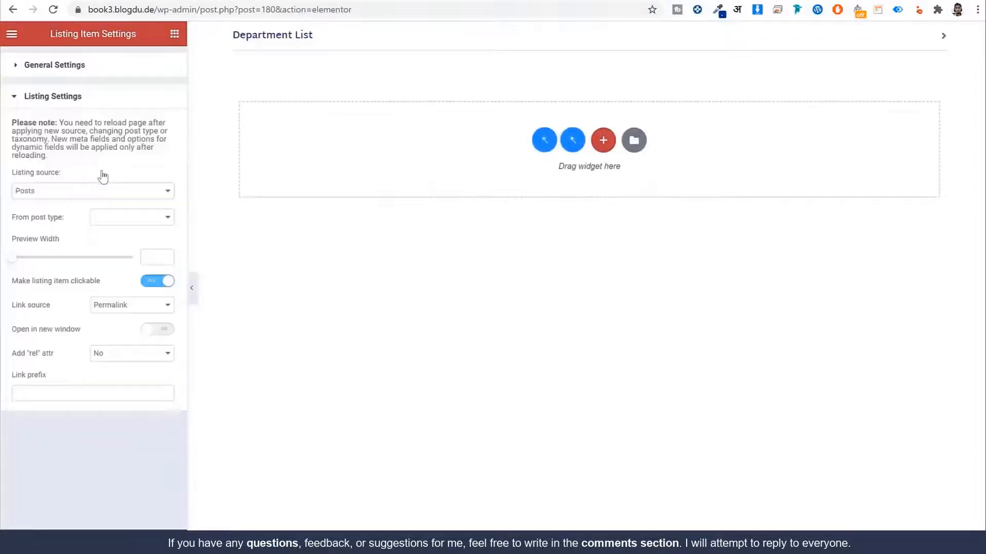
left_click(127, 218)
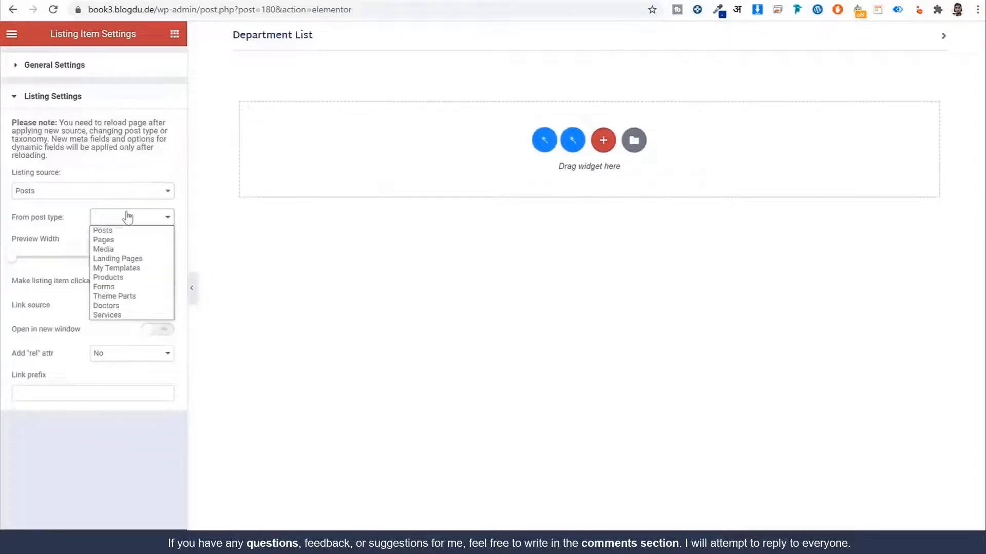
left_click(134, 316)
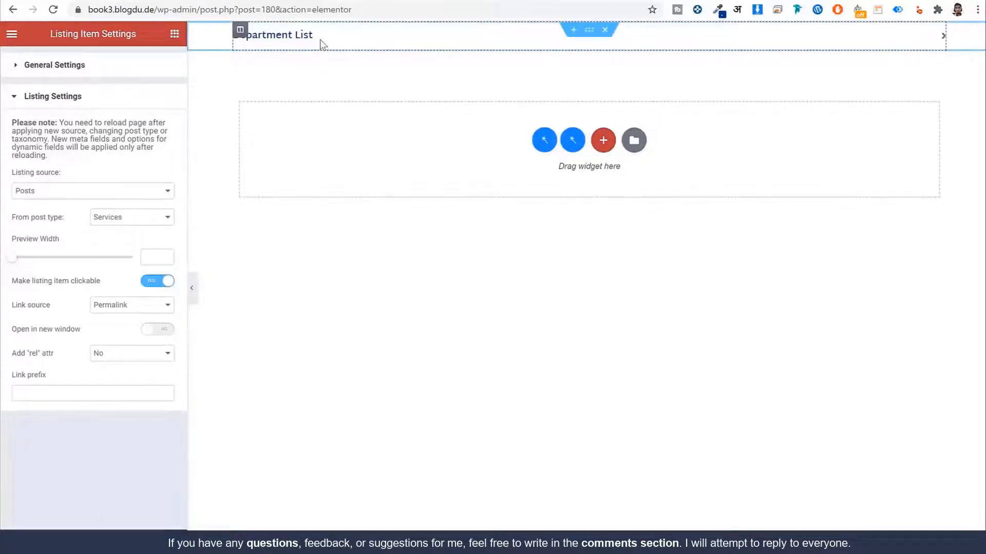
left_click(303, 34)
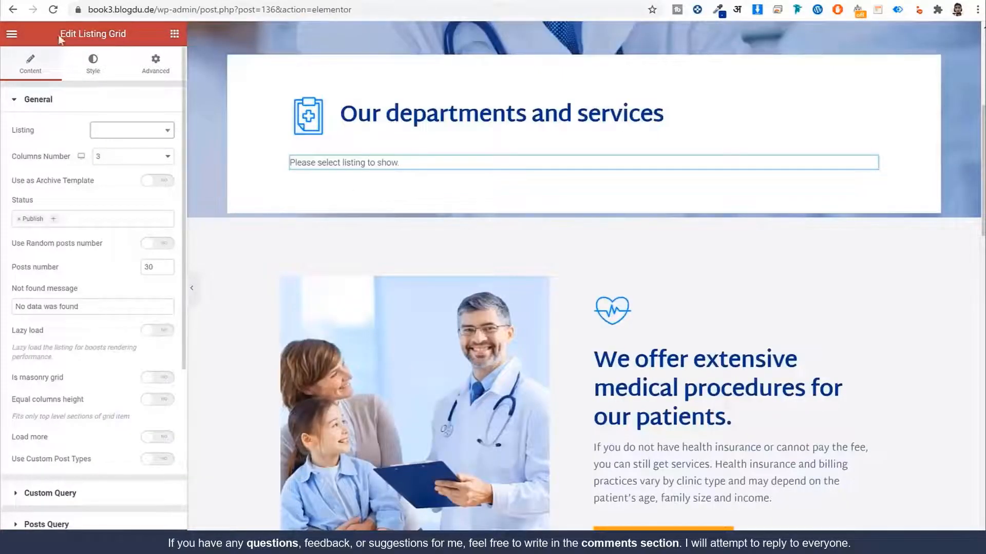
Step: Set the departments grid's Listing to Department List, showing Neurology and Plastic Surgery
left_click(128, 135)
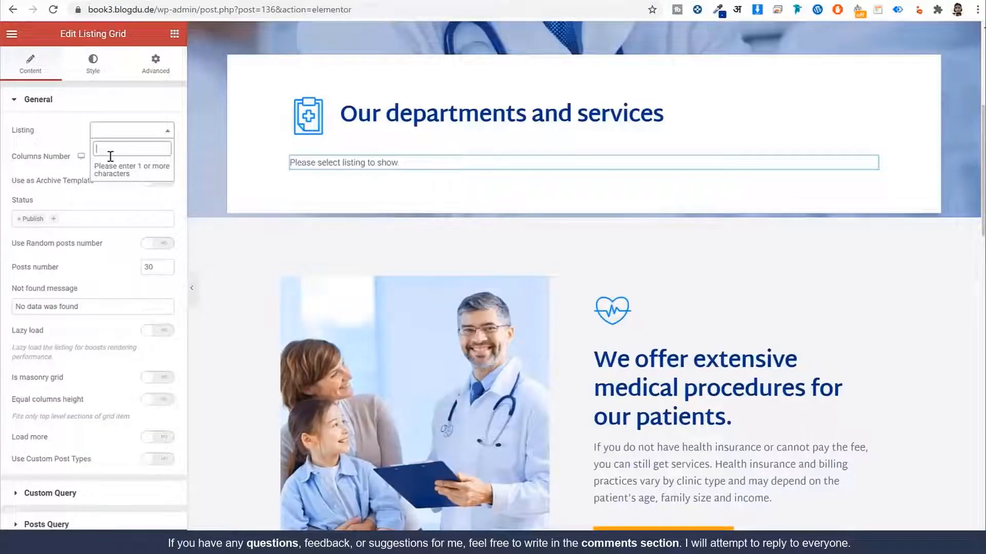
type("de")
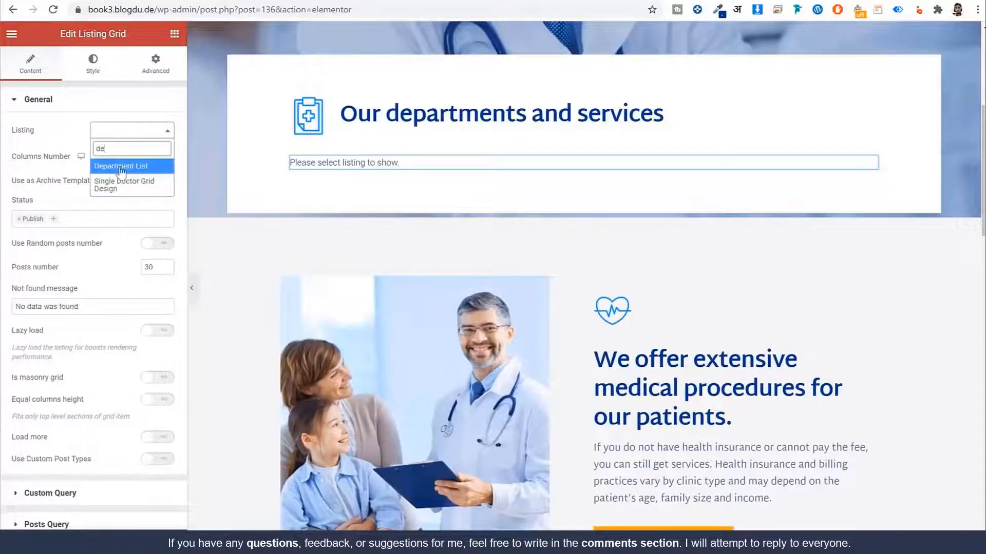
left_click(123, 167)
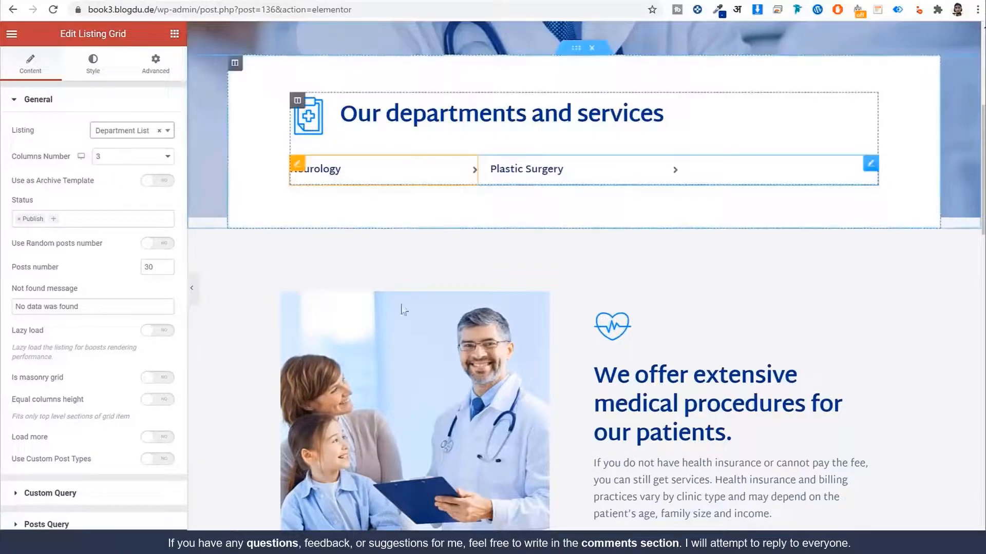
scroll(672, 312, "down", 15)
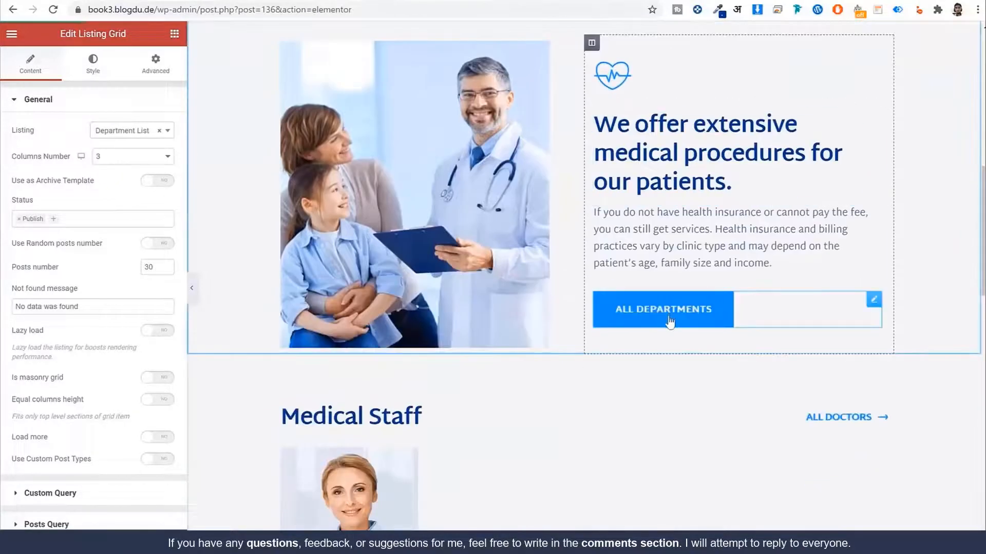
scroll(668, 315, "up", 8)
scroll(670, 318, "up", 12)
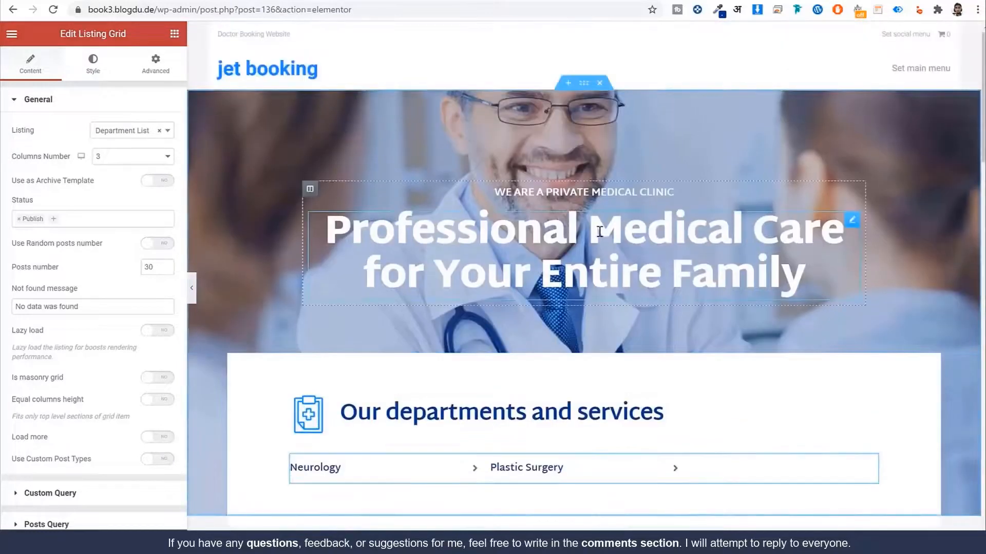
left_click(595, 231)
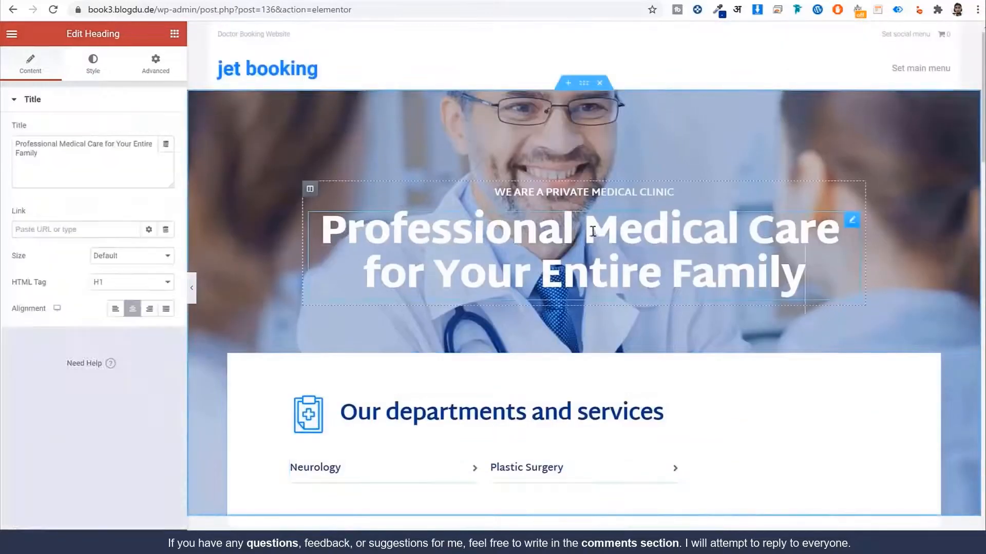
Step: Overwrite the address's 100 Orchard St line with stray test characters
left_click(513, 192)
scroll(494, 165, "down", 6)
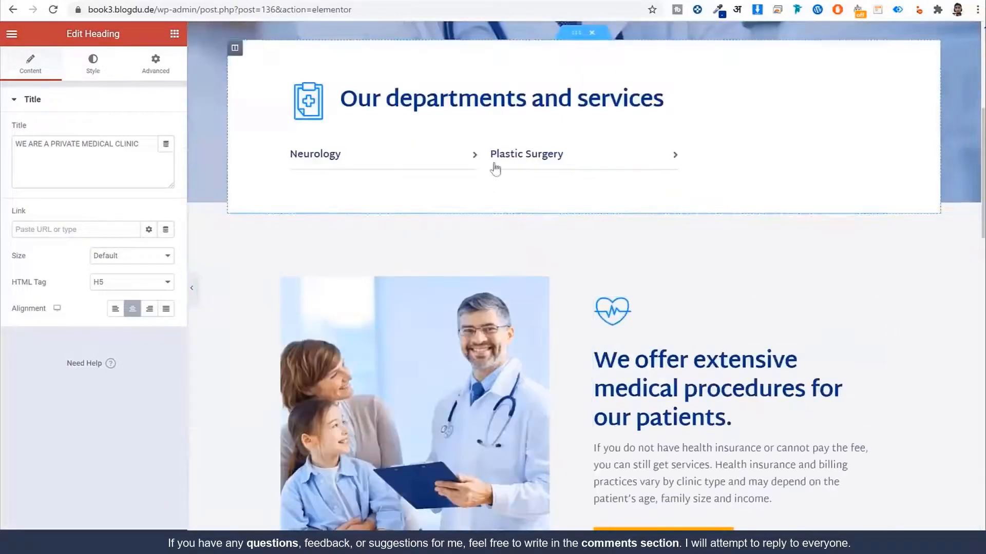
left_click(493, 106)
scroll(517, 268, "down", 15)
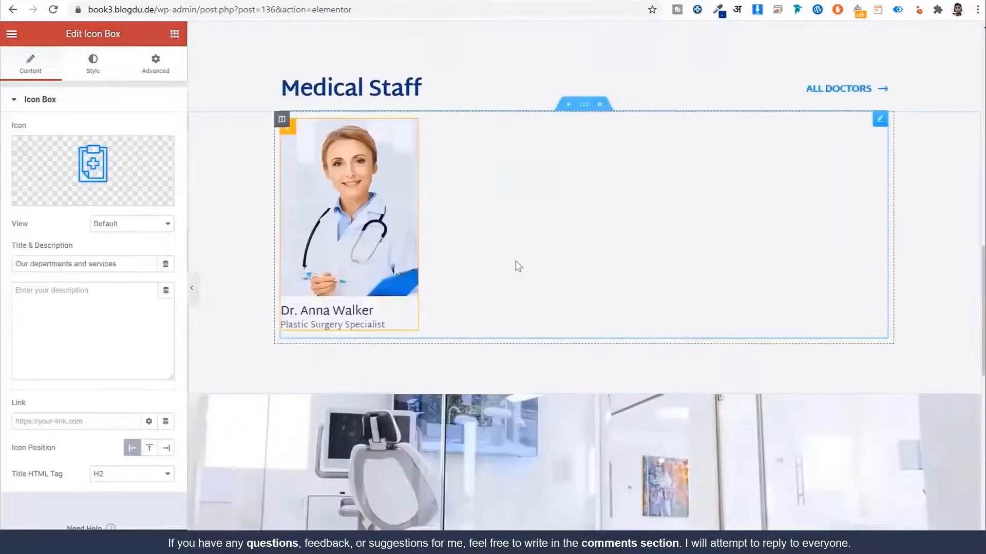
scroll(517, 267, "down", 6)
scroll(515, 259, "up", 3)
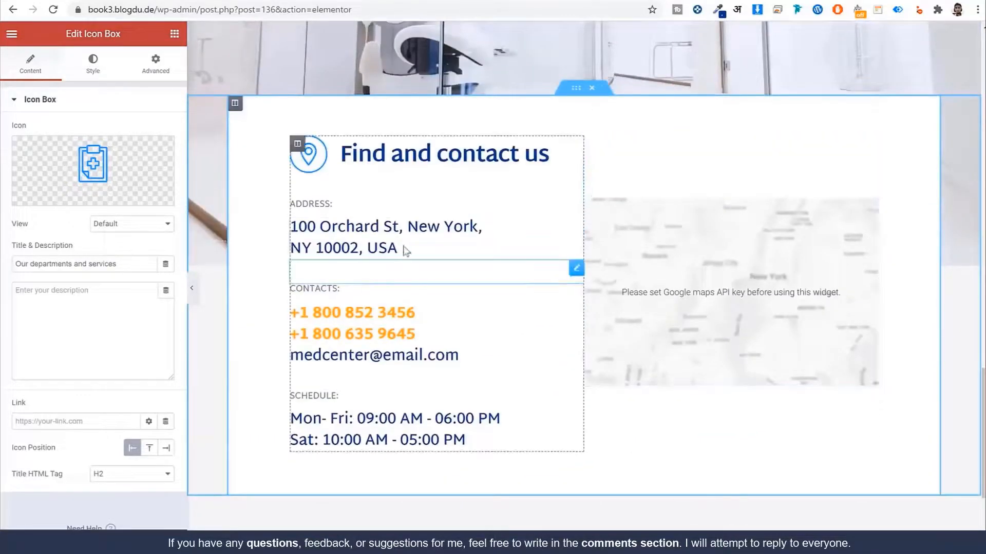
left_click(396, 241)
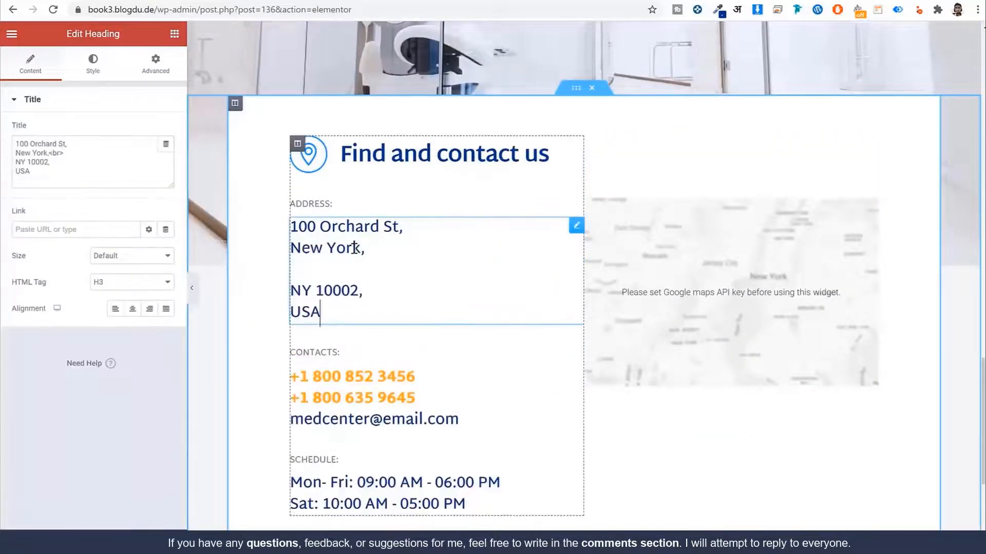
triple_click(77, 142)
type("bv;'ldsmvc'l;as';")
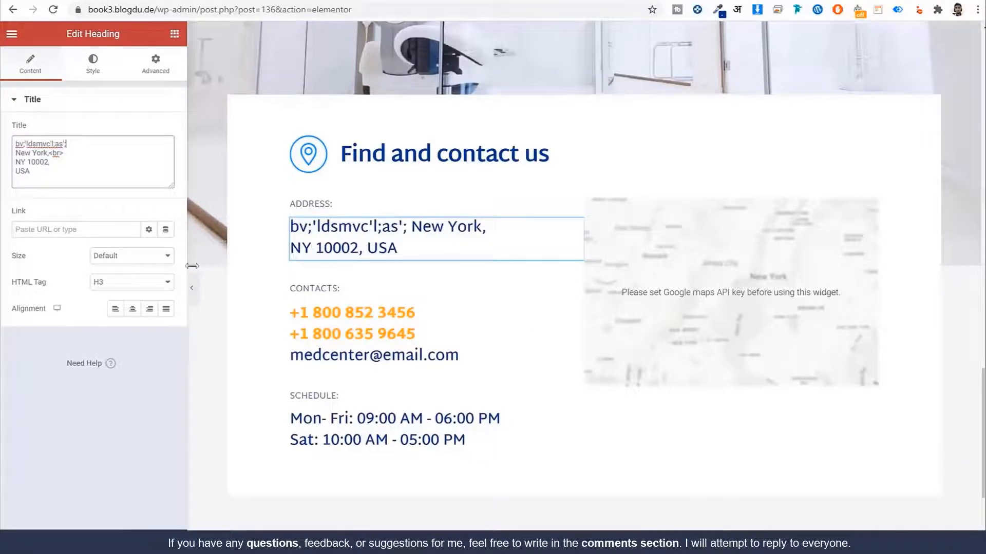
Step: Open the first phone number's settings, then bring up the map widget's context menu
left_click(331, 329)
left_click(80, 177)
left_click(103, 219)
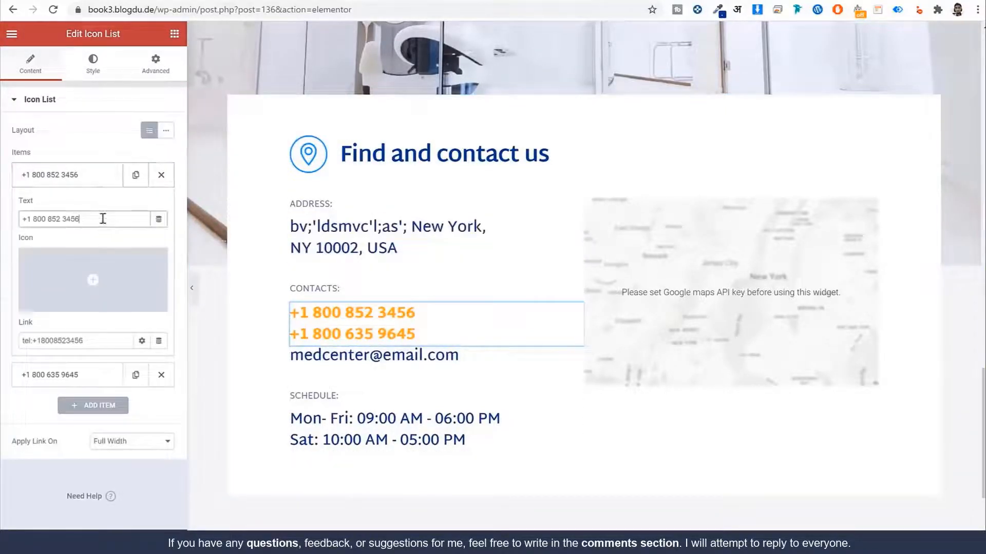
left_click(674, 266)
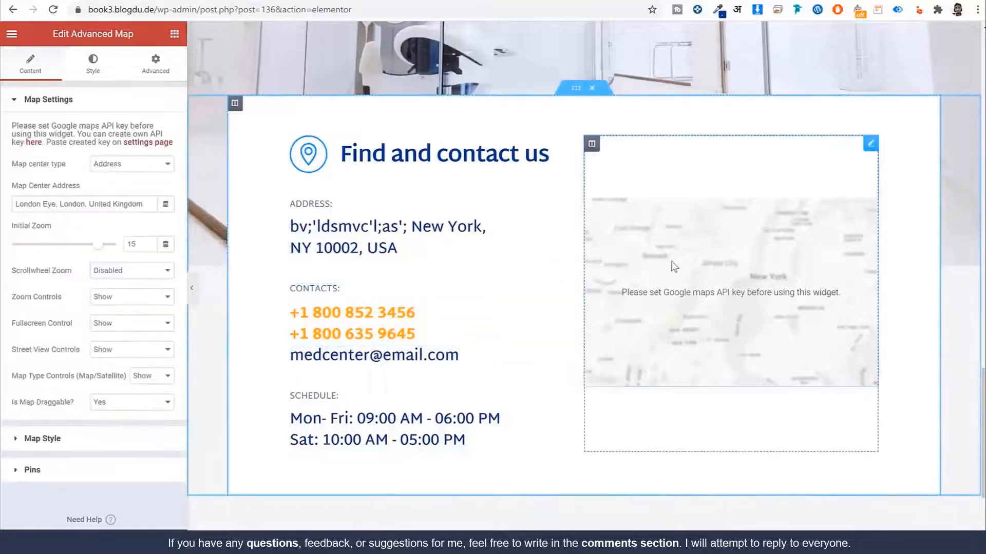
right_click(667, 275)
Step: Delete the old Advanced Map and place a Google Maps widget in the empty right column
key("Delete")
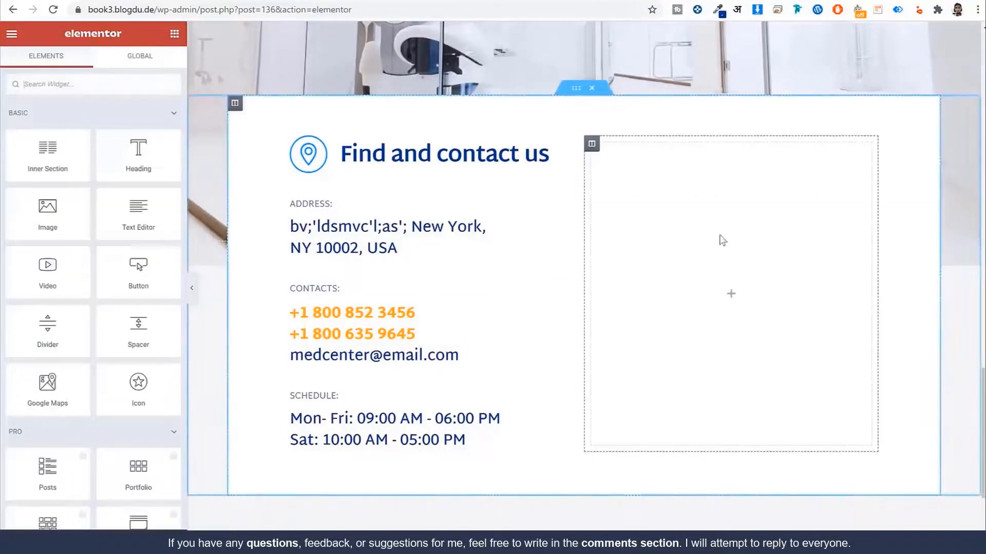
type("ma")
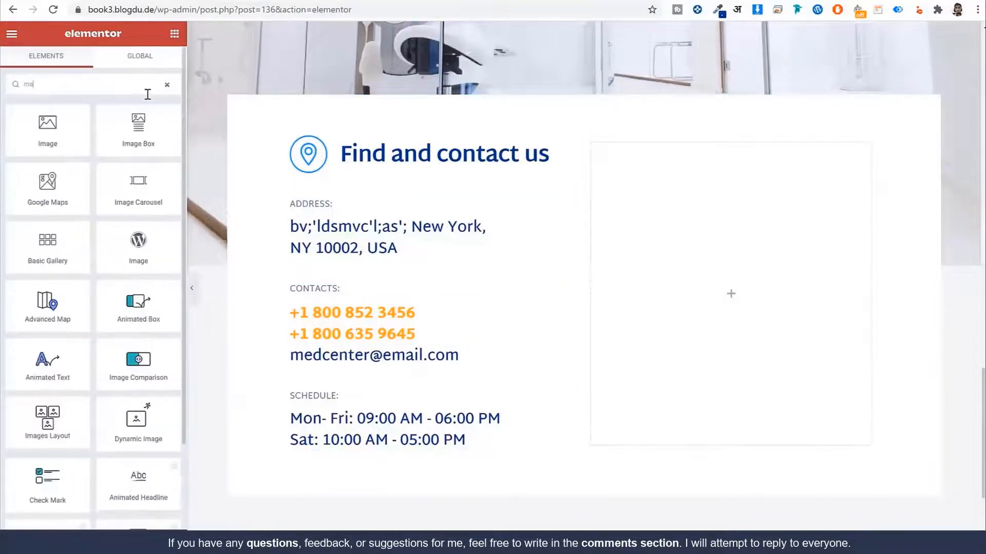
left_click_drag(56, 178, 711, 232)
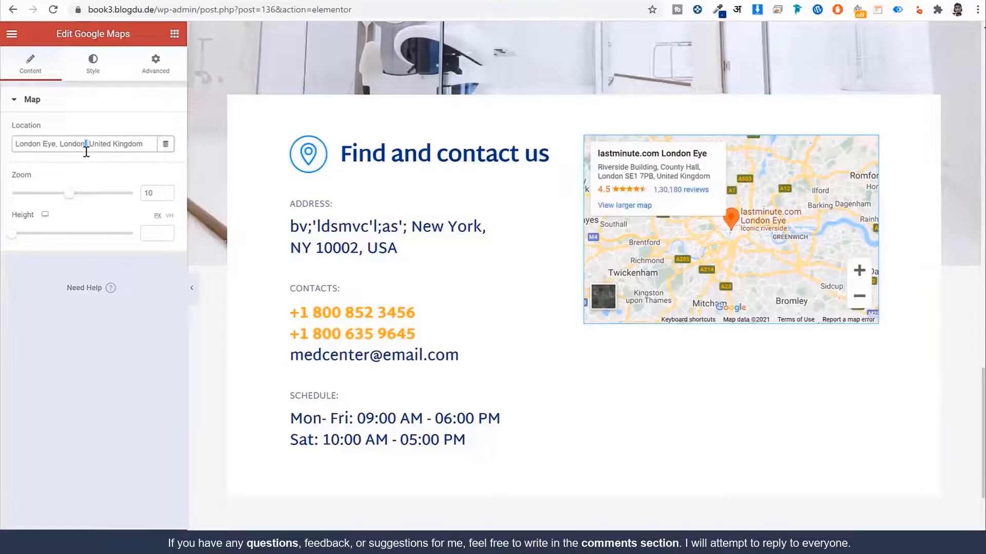
Step: Set the Google Map location to mumbai with zoom level 15
triple_click(87, 150)
type("mumb")
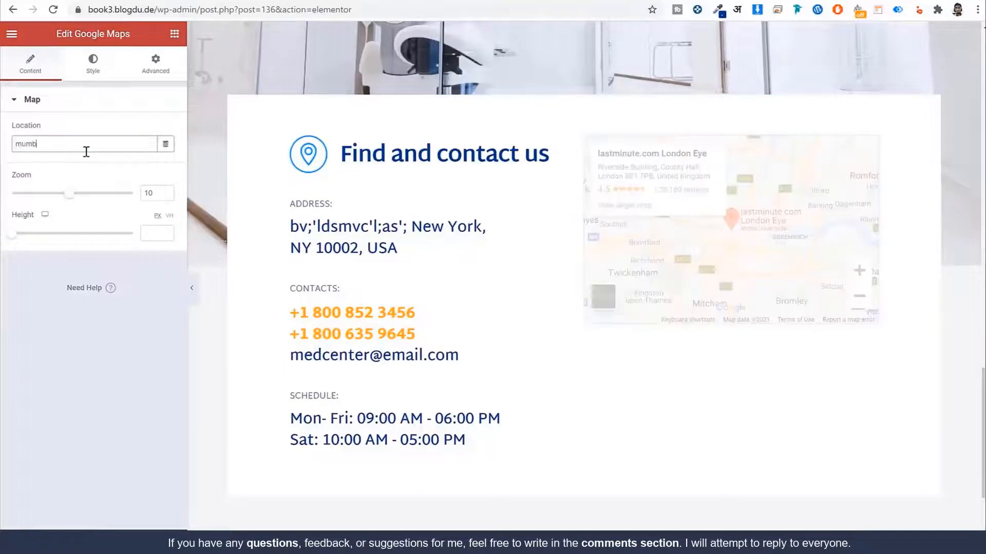
type("ai")
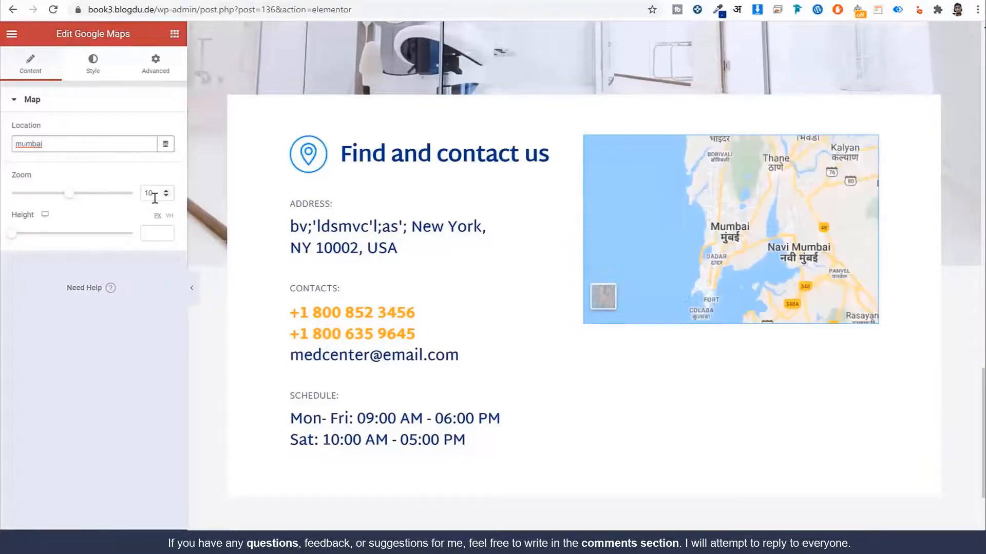
left_click(150, 196)
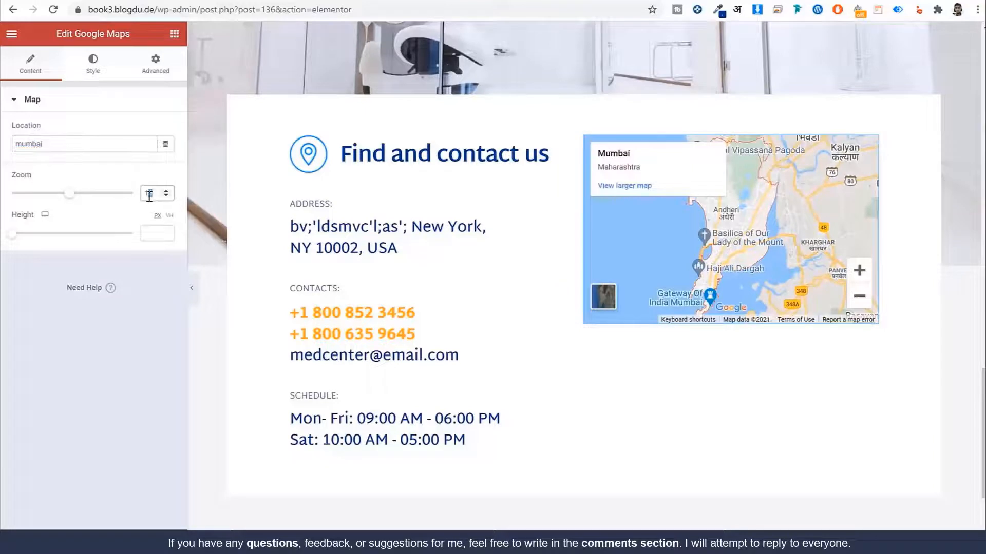
type("5")
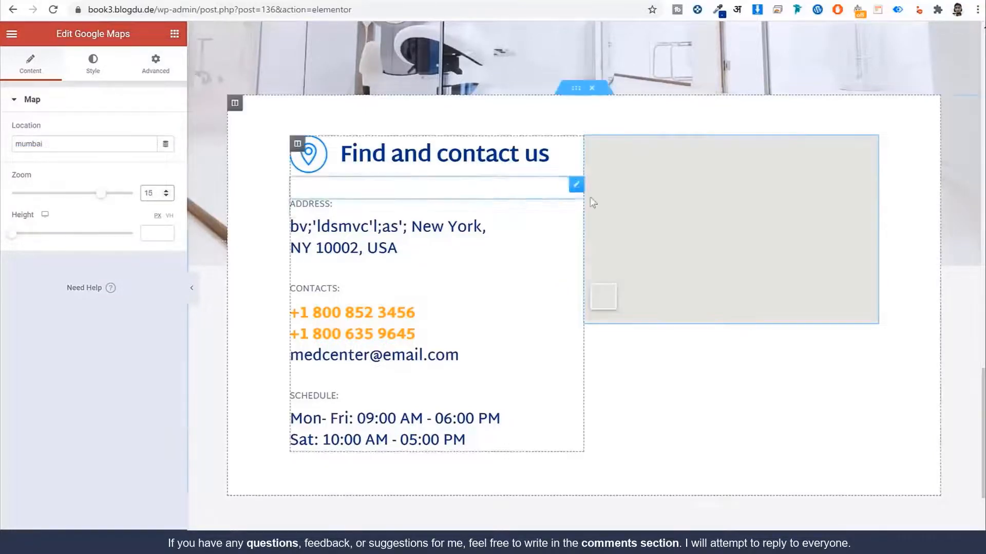
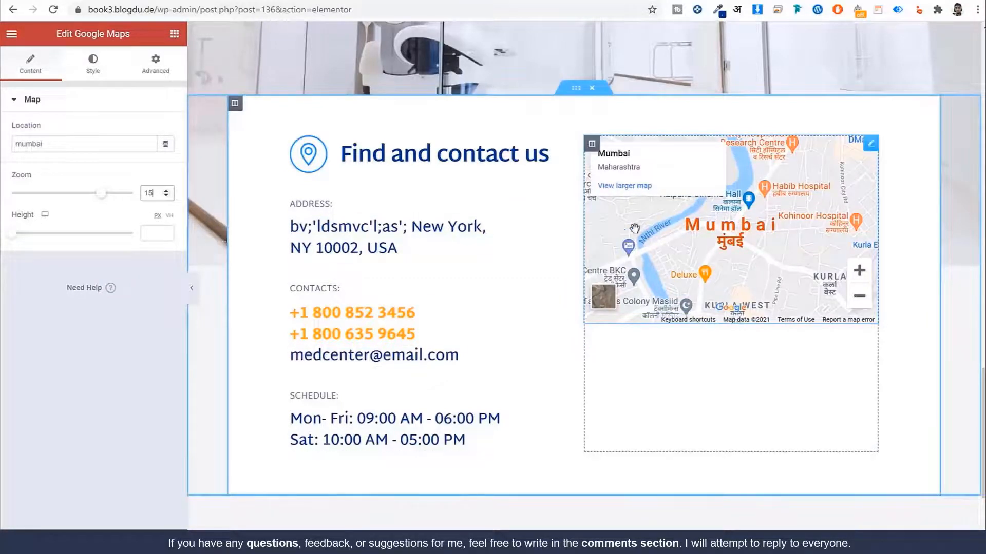
Step: Set the map's inner section Vertical Align to Middle, centring the Mumbai map beside the contact details
left_click(577, 90)
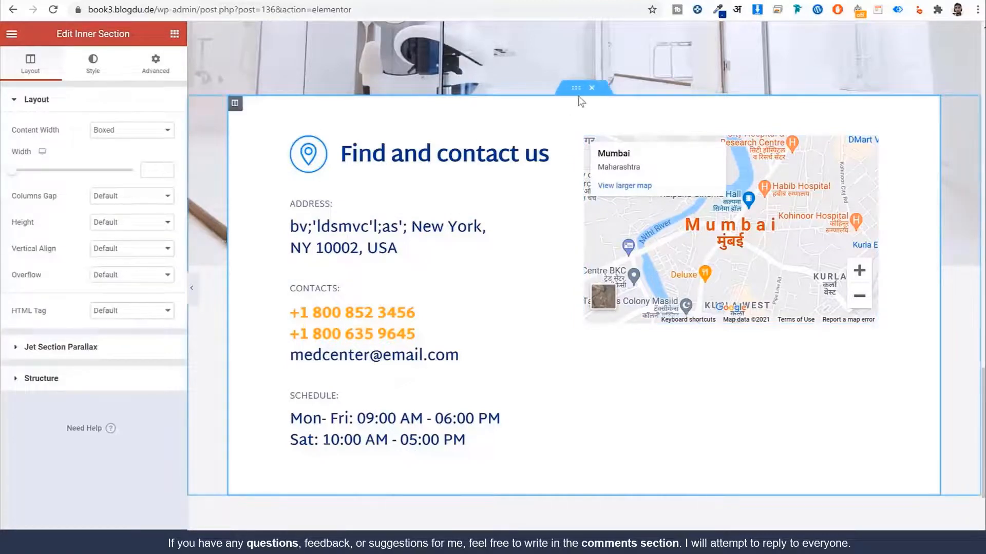
left_click(136, 254)
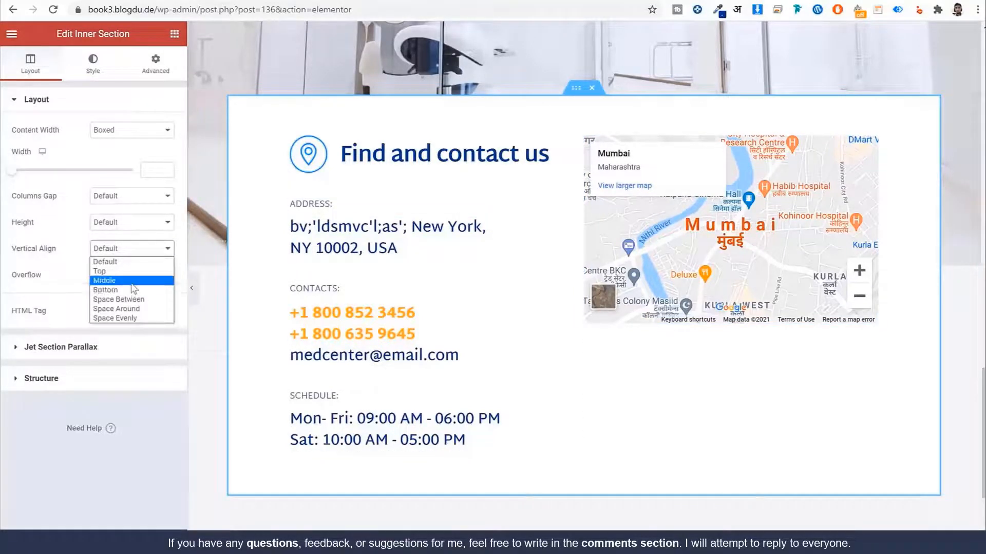
left_click(133, 281)
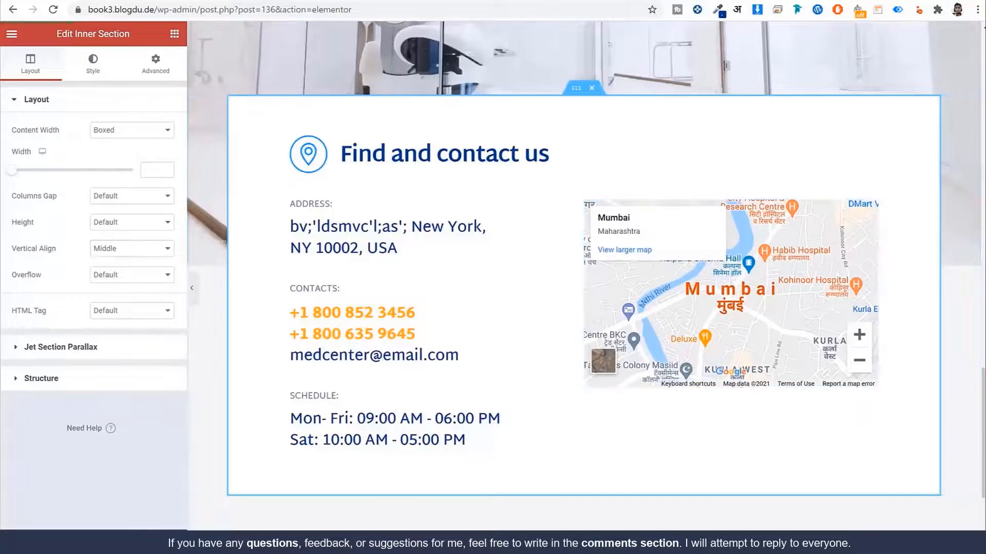
scroll(397, 489, "up", 15)
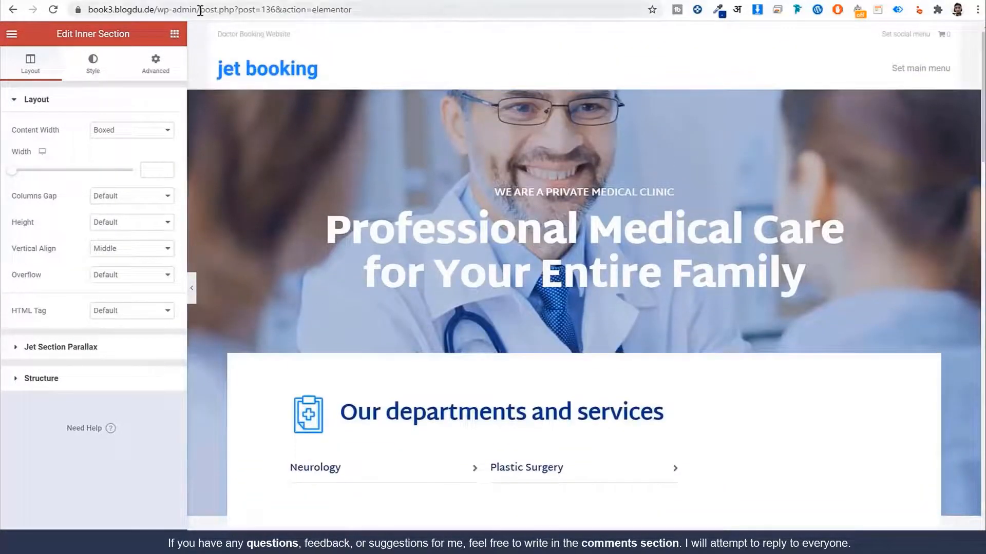
Step: Exit Elementor to the dashboard and browse the live Home page showing the Mumbai map
left_click(12, 35)
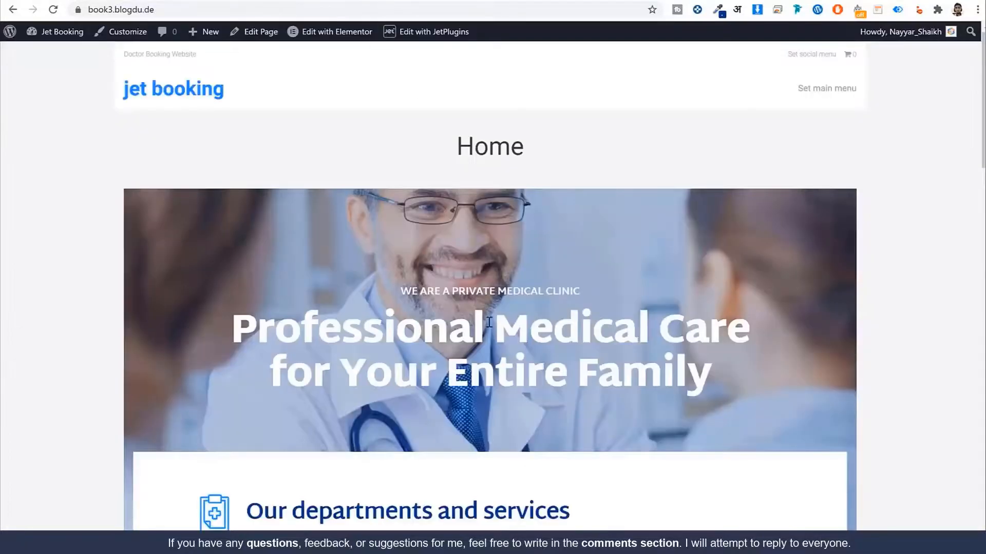
scroll(489, 322, "down", 20)
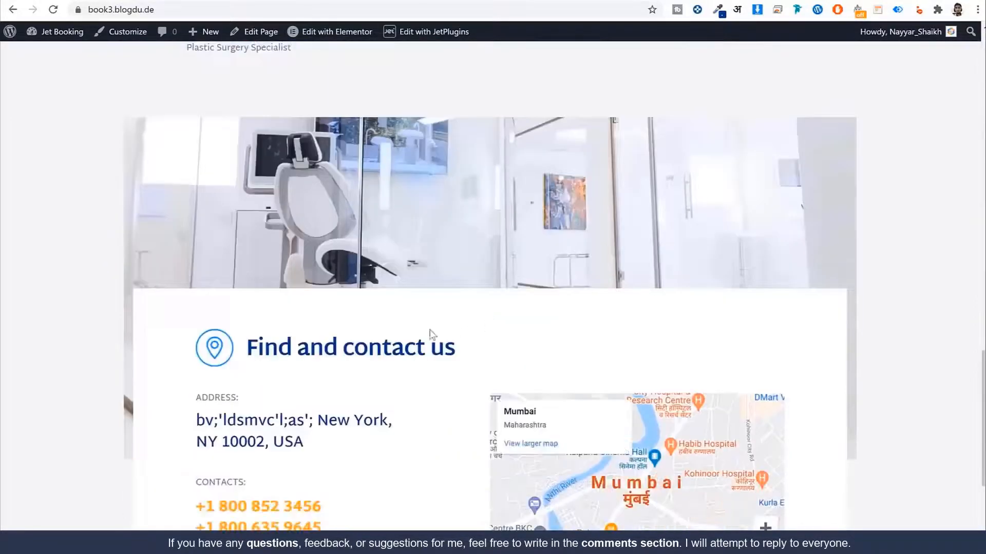
scroll(407, 341, "up", 20)
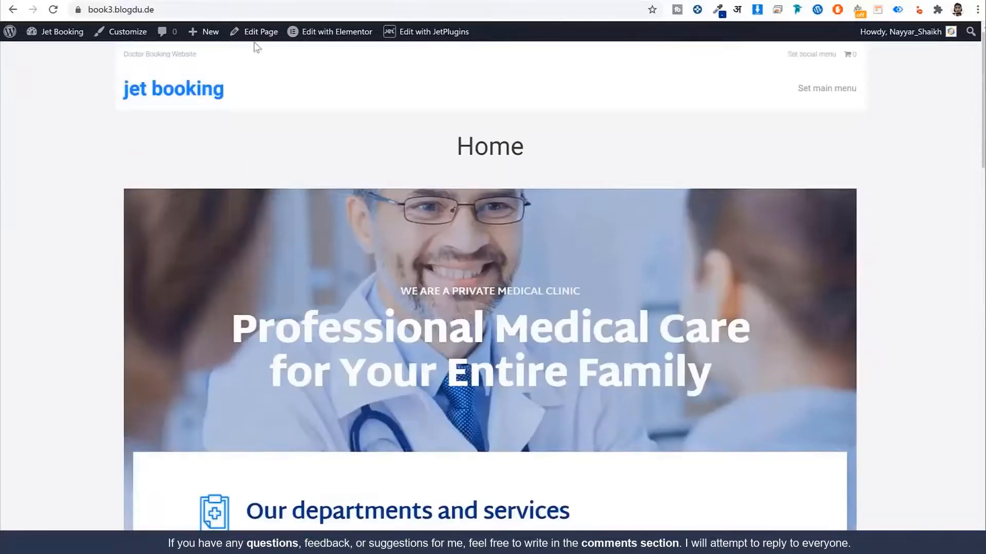
left_click(259, 32)
Step: Enable Stretch Section on the hero and Find and contact us sections
left_click(200, 8)
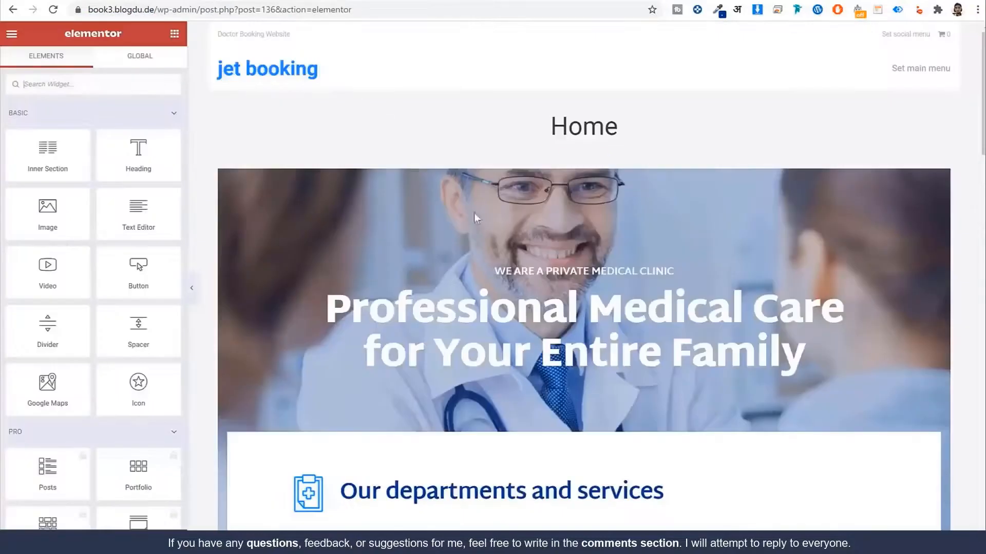
left_click(584, 163)
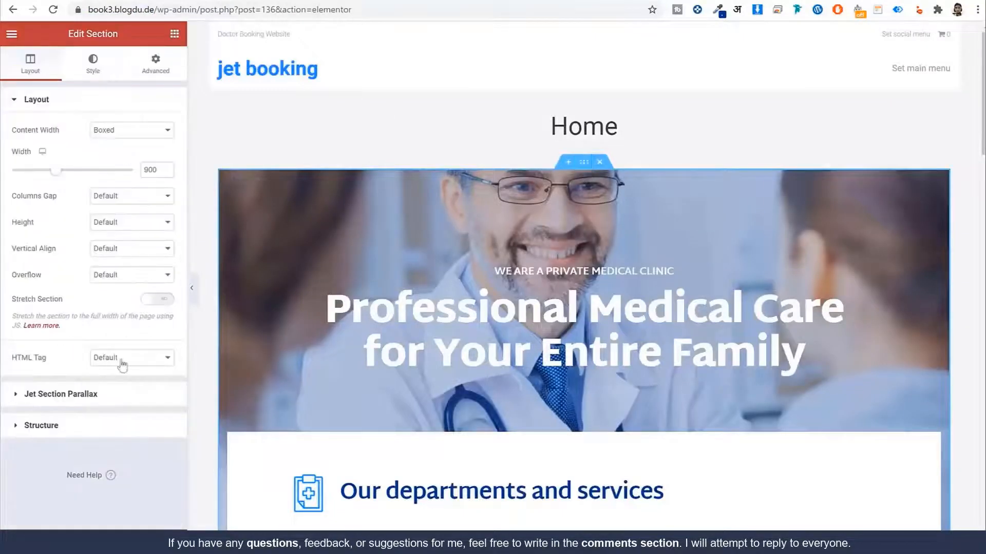
left_click(164, 300)
scroll(521, 328, "down", 20)
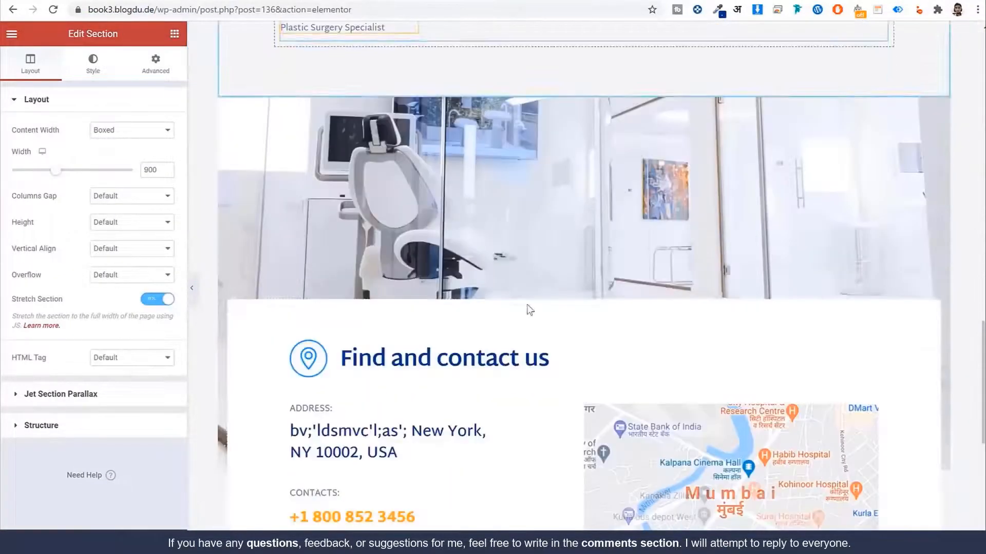
left_click(584, 90)
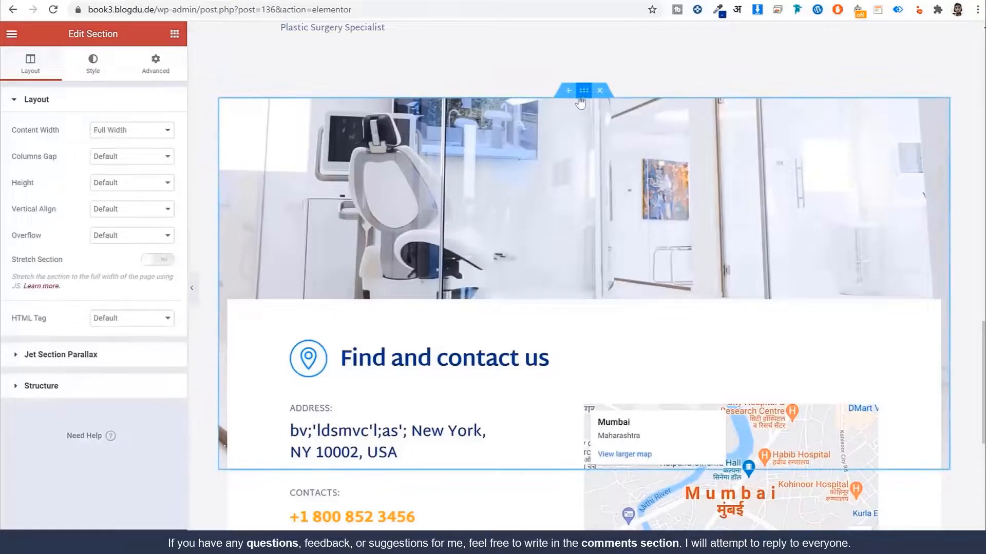
left_click(175, 261)
left_click(167, 261)
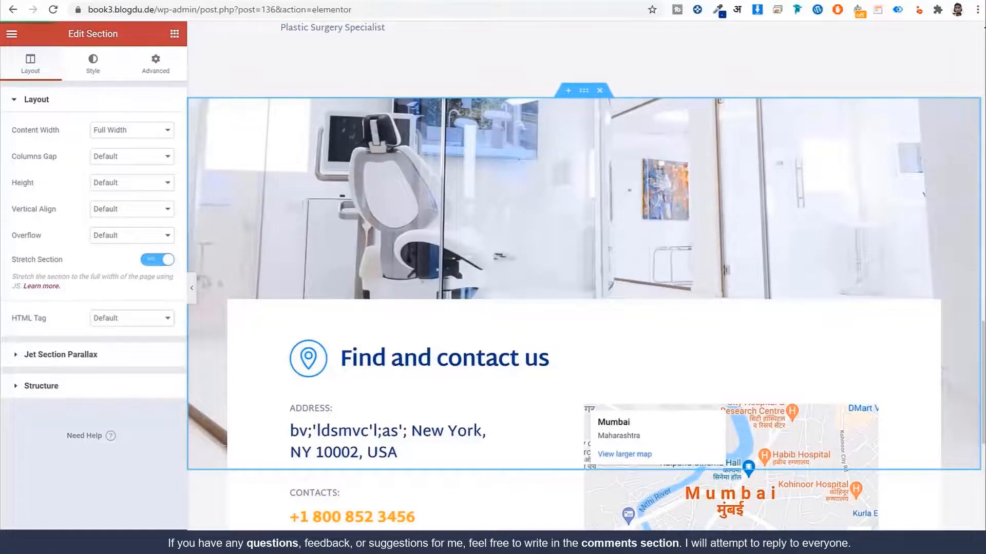
Step: Set the Home page's Page Layout to Full Width Content Layout
left_click(10, 541)
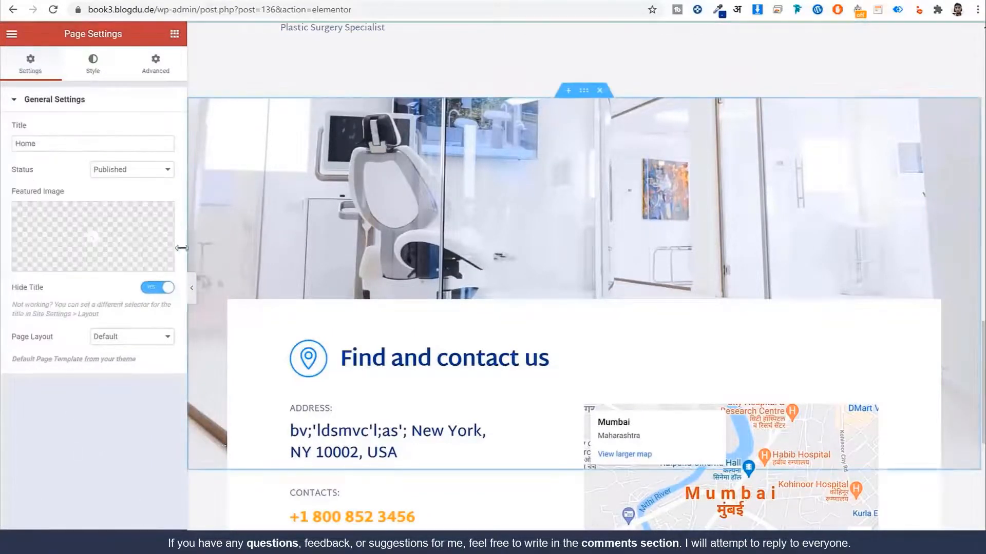
left_click(129, 350)
left_click(133, 388)
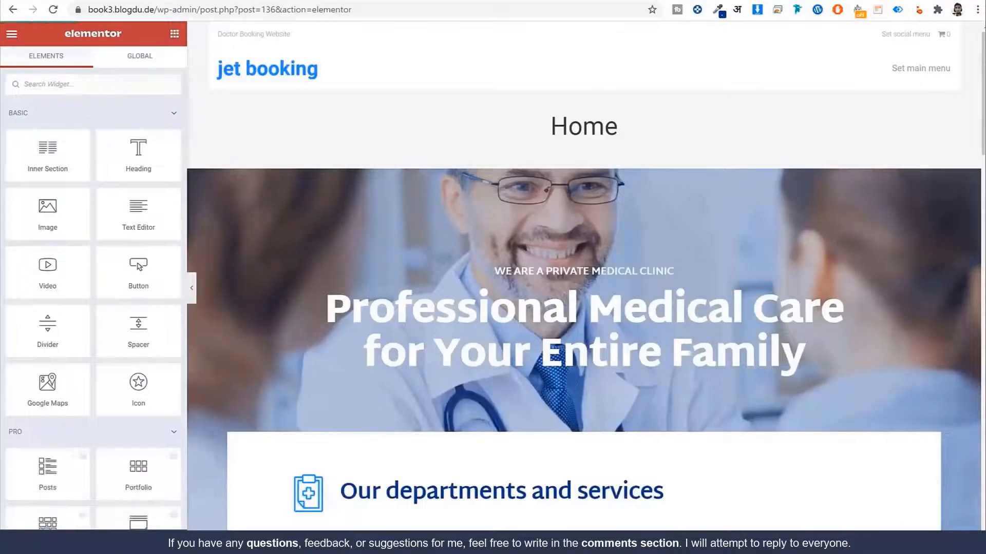
Step: Exit to the dashboard and reload the live Home page to check the full-width hero and contact sections
left_click(11, 34)
left_click(60, 242)
left_click(367, 9)
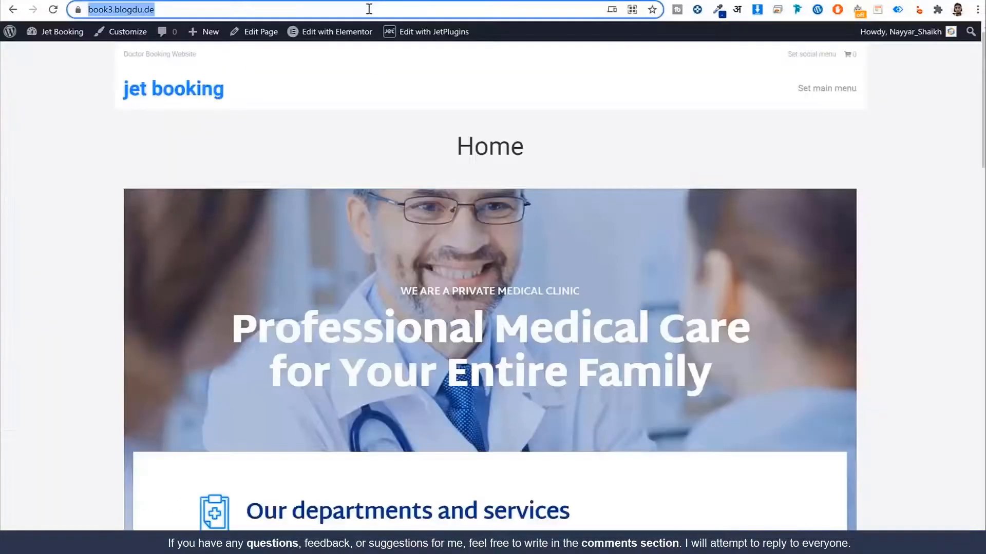
key("Return")
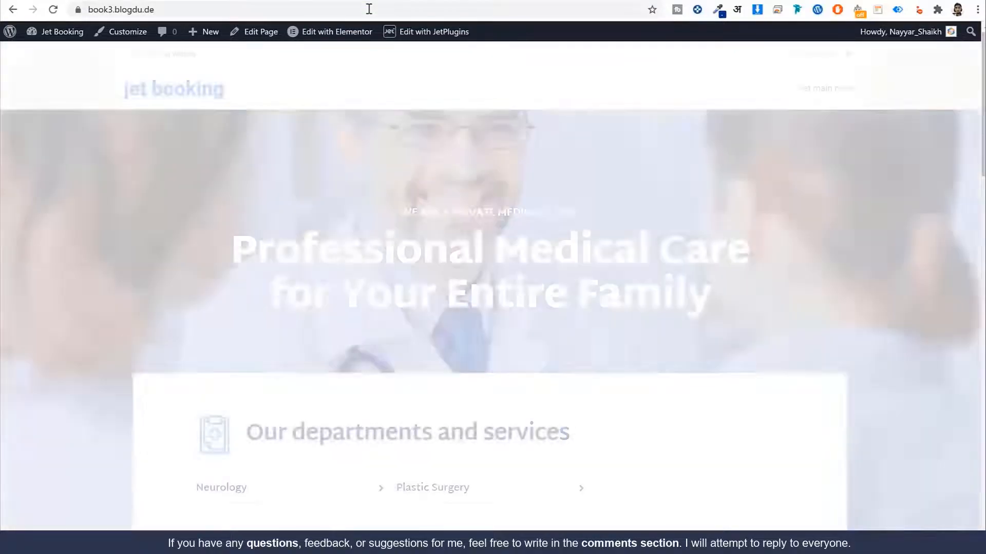
scroll(557, 295, "down", 15)
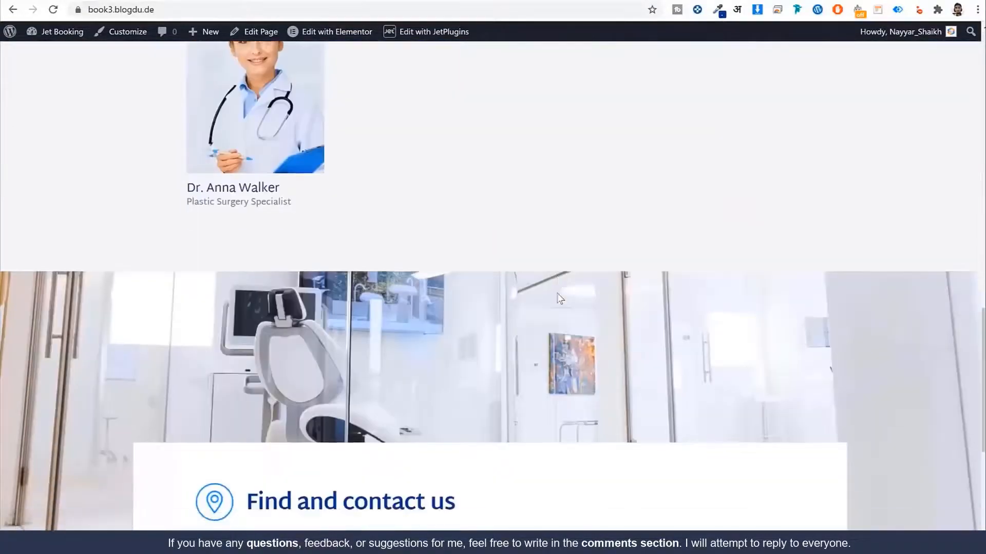
scroll(557, 295, "up", 5)
scroll(562, 307, "up", 15)
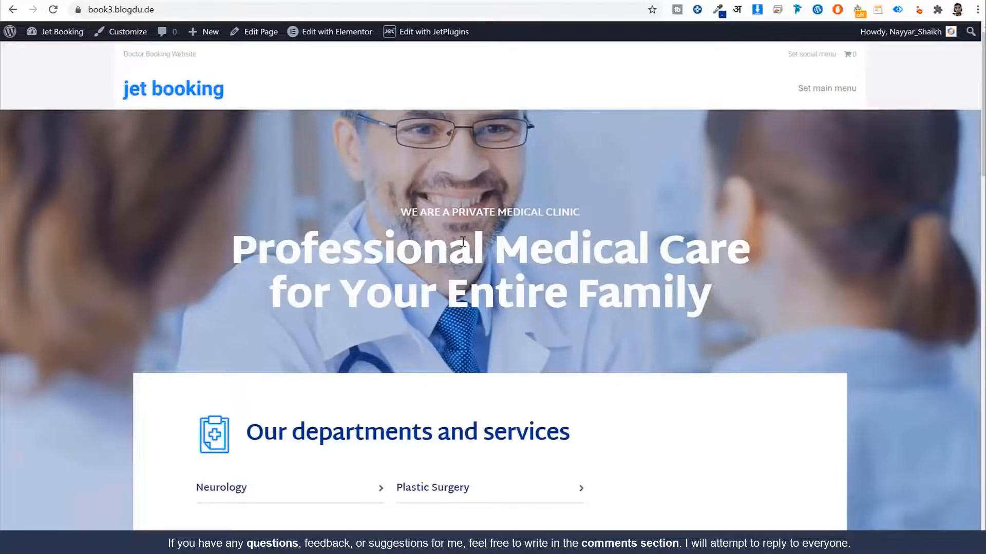
scroll(462, 242, "down", 15)
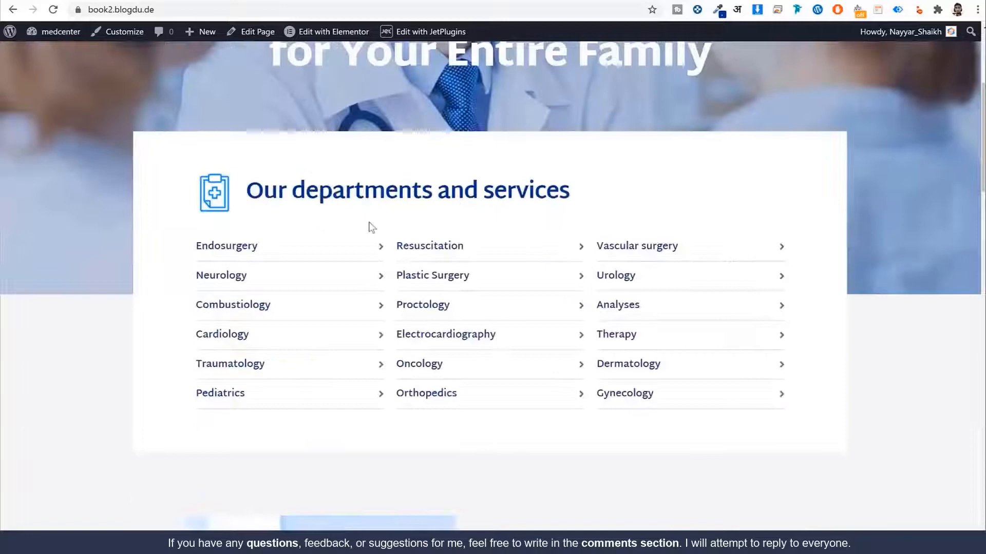
scroll(369, 226, "up", 5)
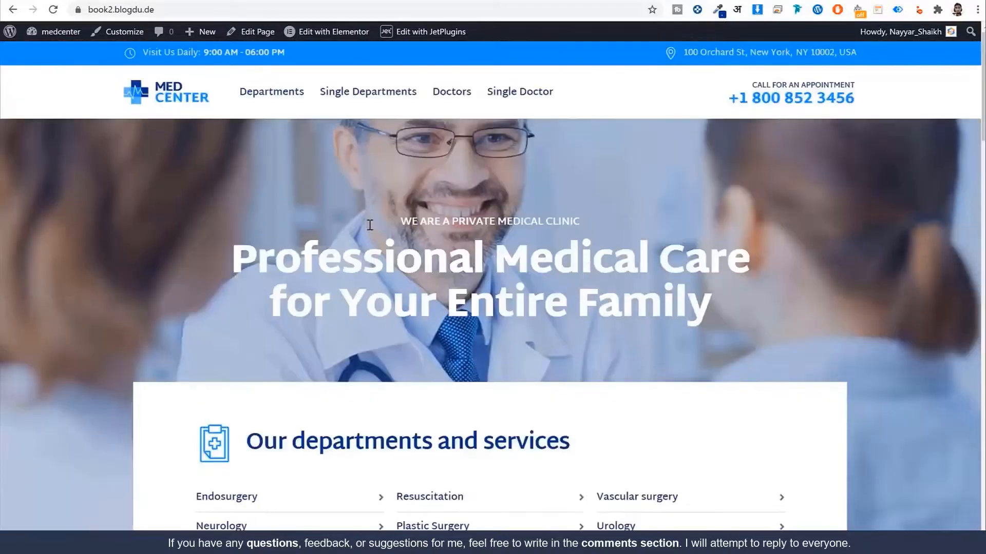
scroll(637, 139, "down", 20)
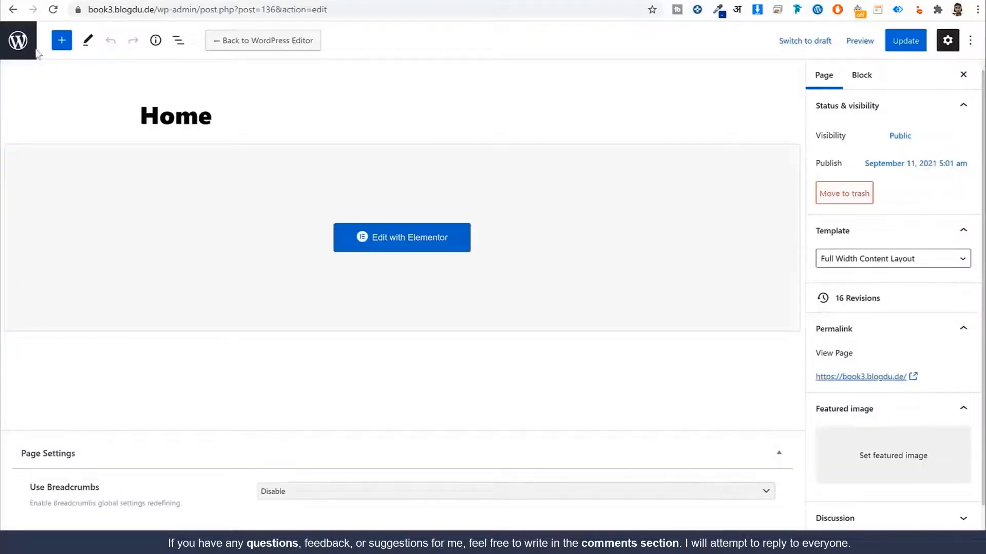
Step: Go from the Pages list to the Crocoblock Theme Builder template list
left_click(22, 48)
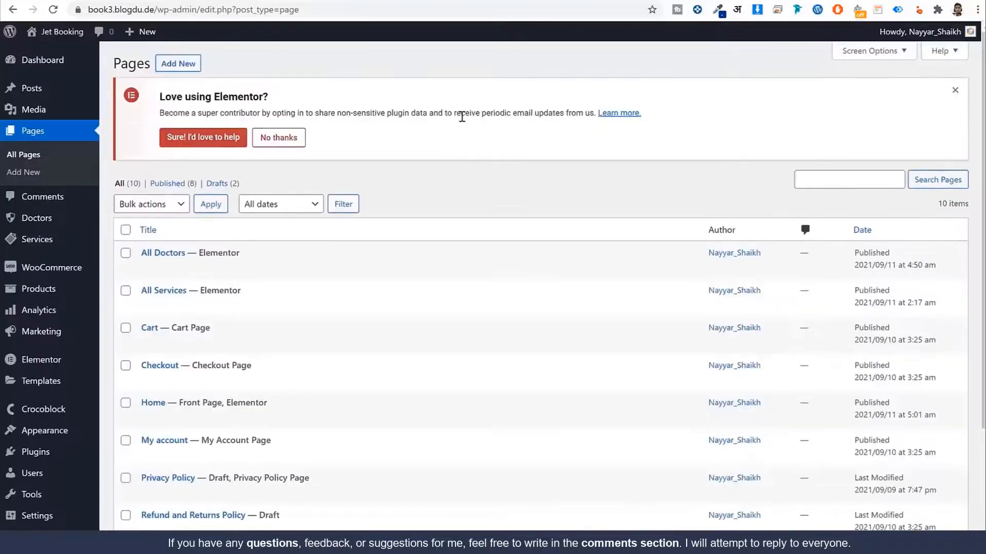
scroll(459, 277, "down", 1)
scroll(461, 272, "down", 3)
scroll(460, 277, "up", 4)
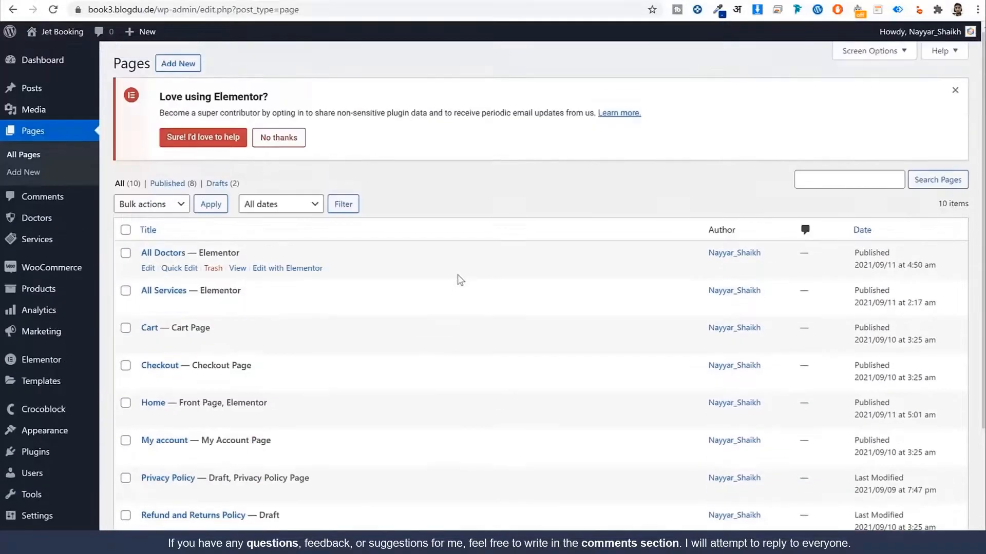
scroll(456, 264, "down", 3)
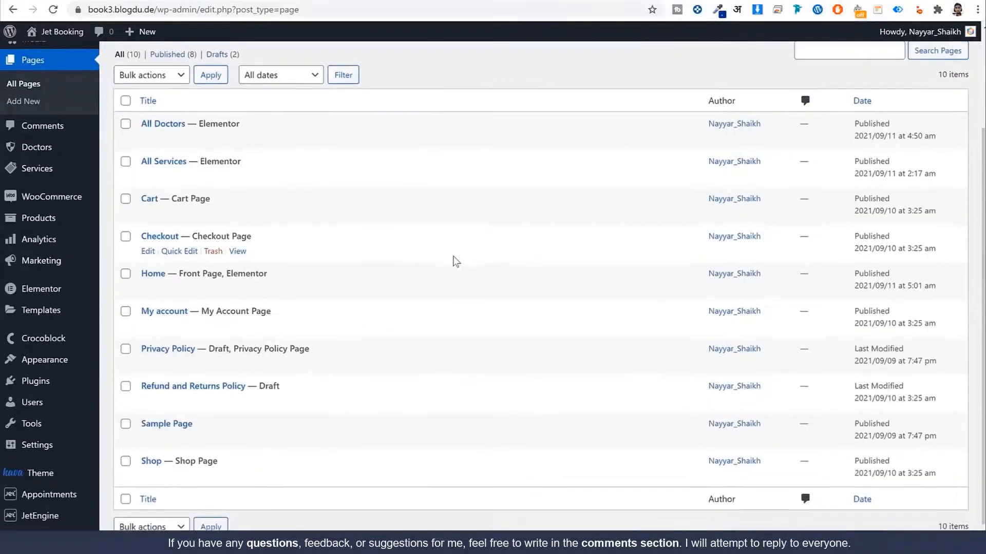
mouse_move(79, 342)
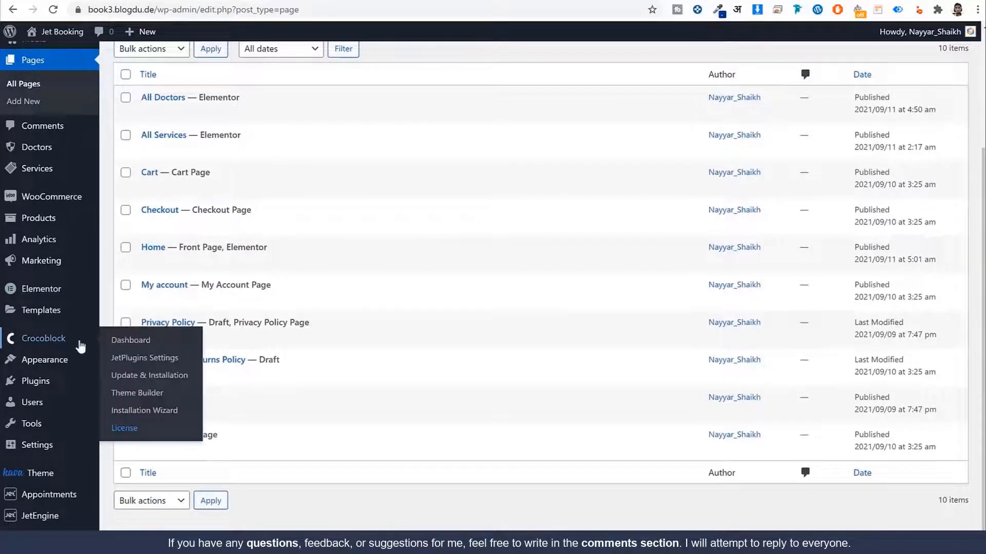
left_click(150, 396)
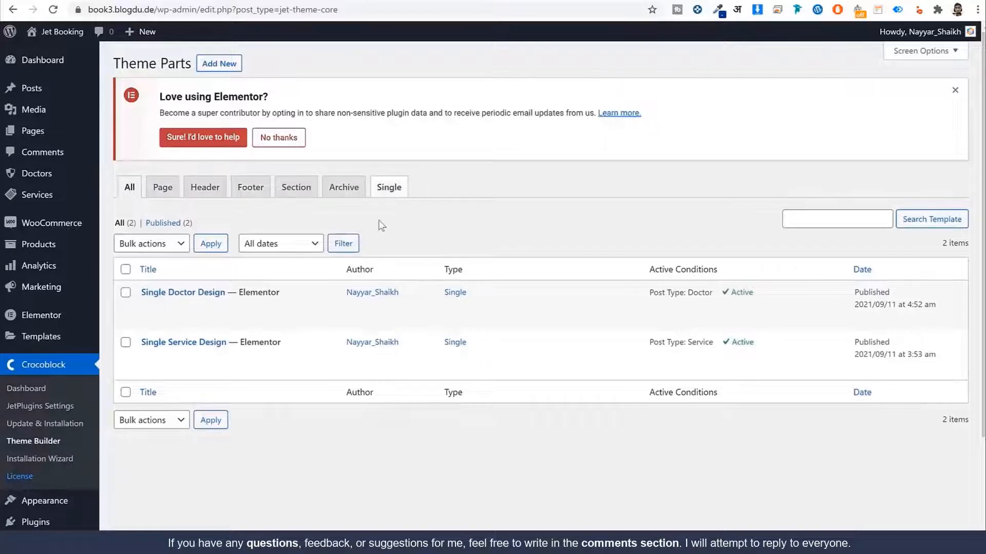
Step: Create a new Header-type template named Header
left_click(217, 189)
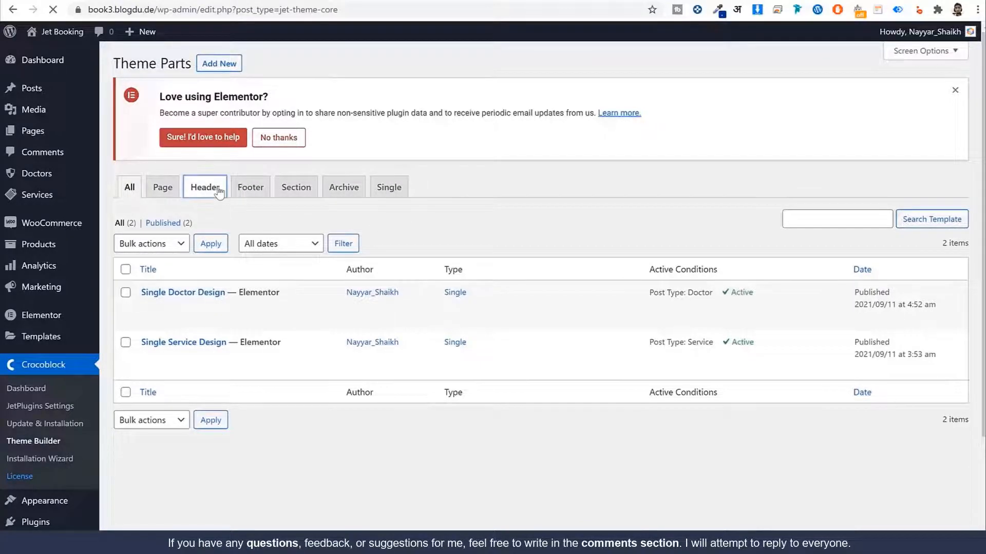
left_click(220, 63)
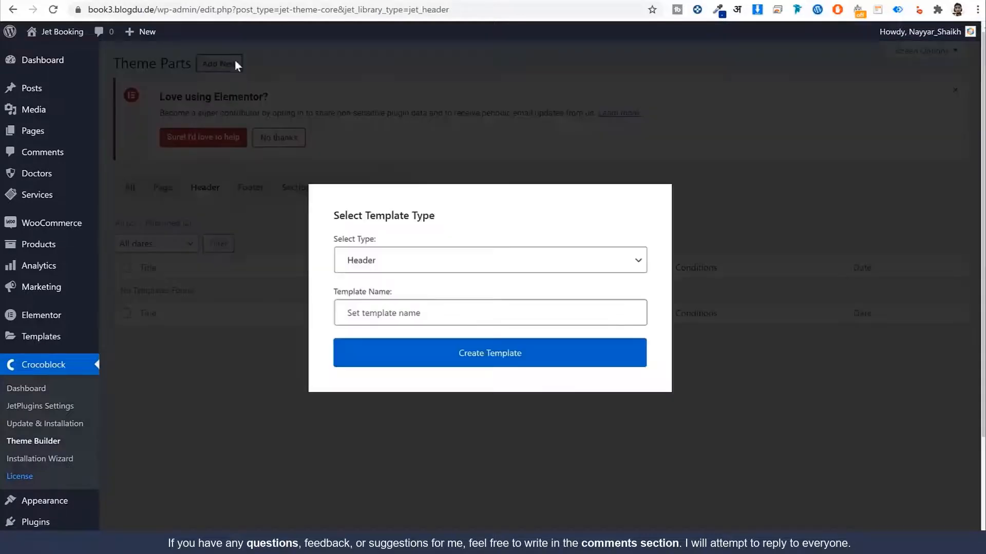
left_click(422, 314)
type("Header")
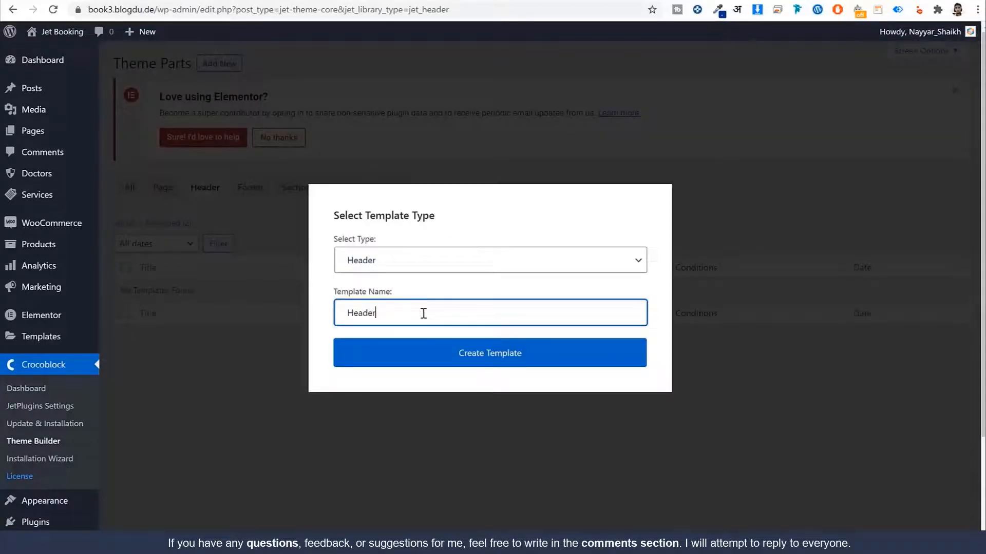
left_click(435, 353)
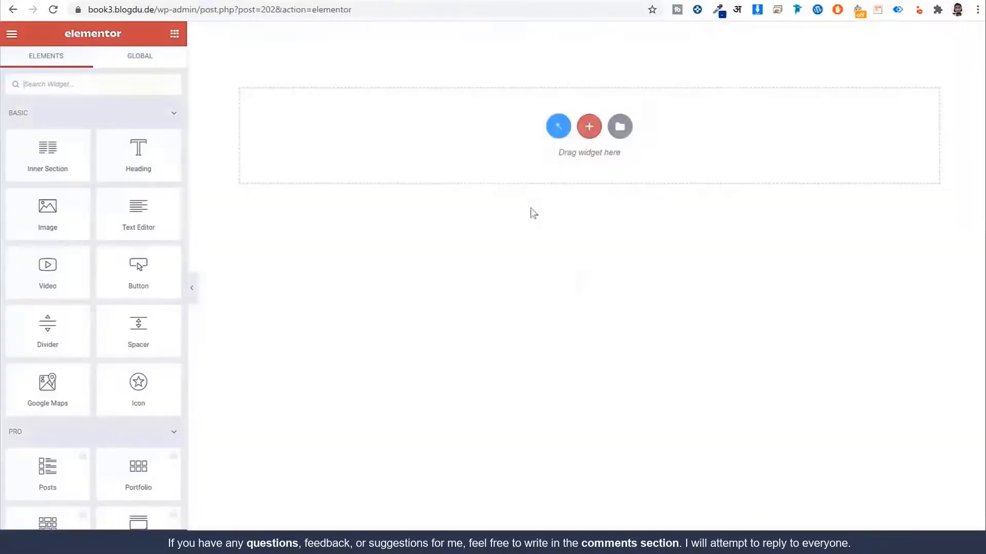
Step: Import the Header Jet Booking file from the Header & Footer folder into the Elementor Library
left_click(623, 125)
left_click(574, 66)
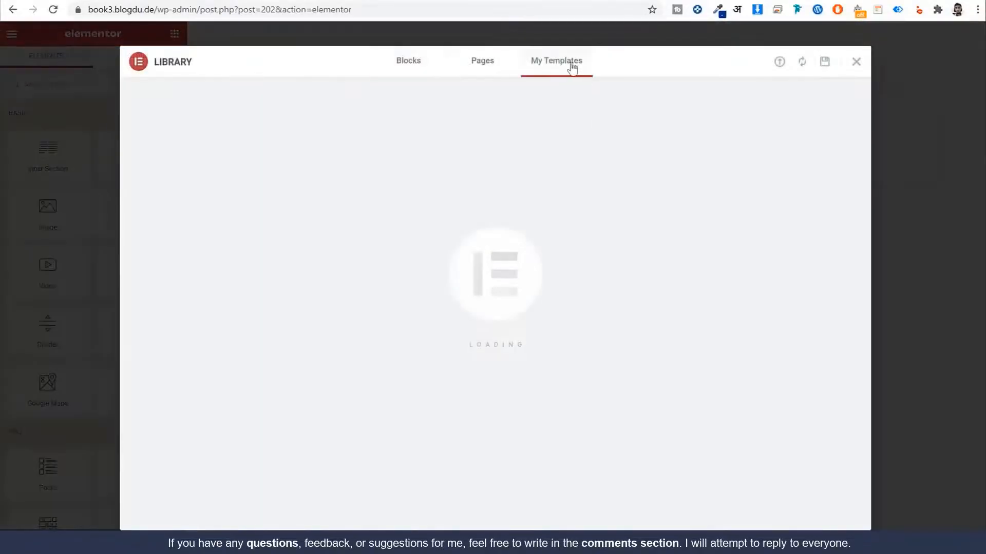
left_click(779, 62)
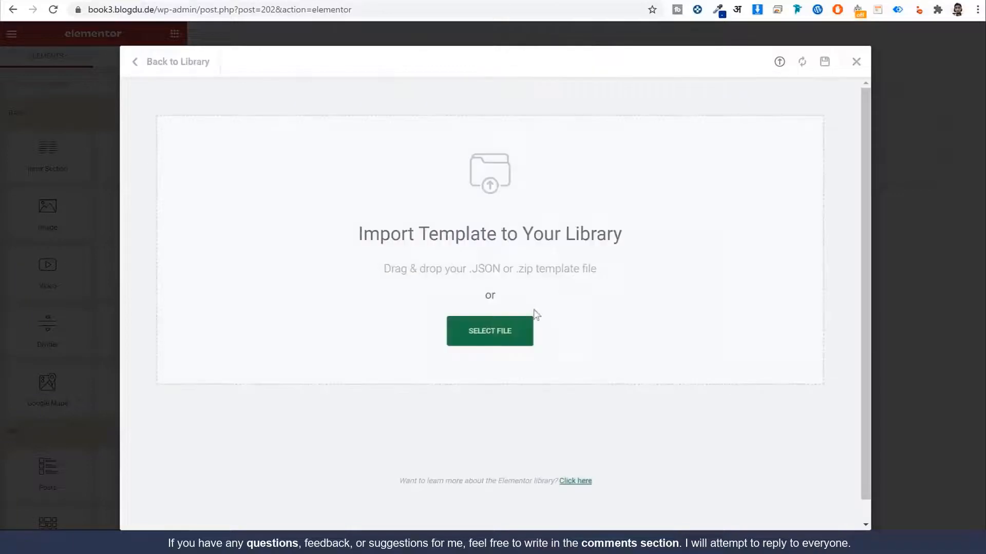
left_click(517, 322)
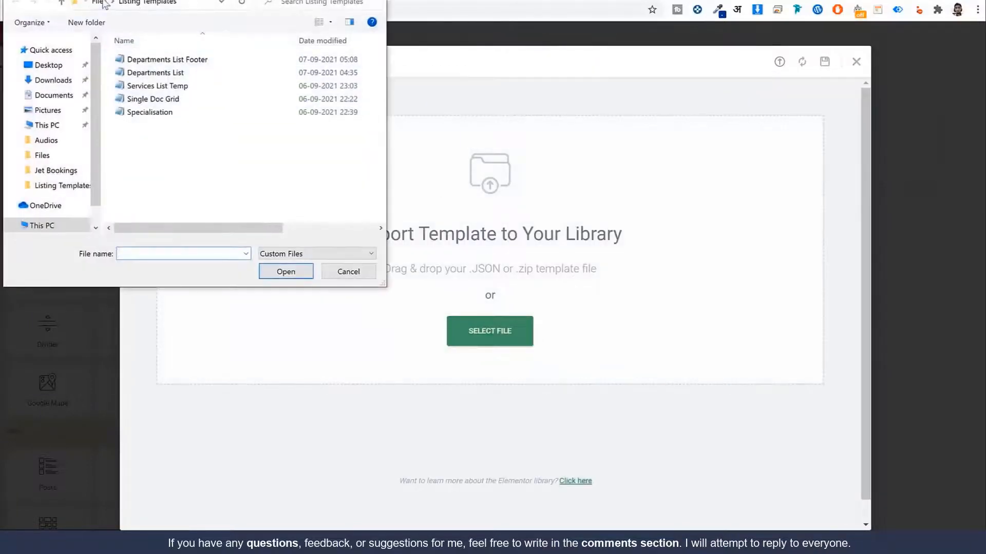
left_click(100, 2)
double_click(169, 73)
left_click(163, 61)
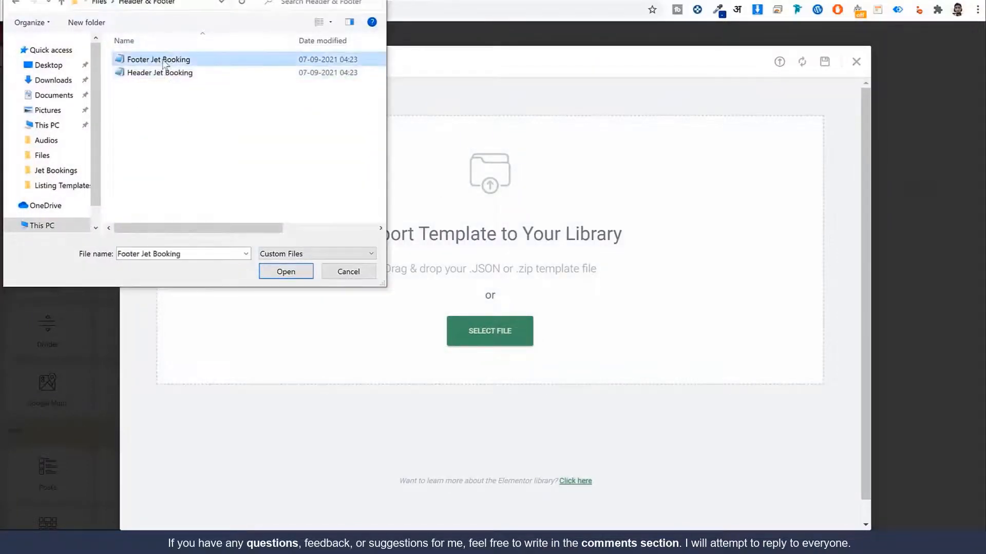
left_click(172, 73)
left_click(273, 277)
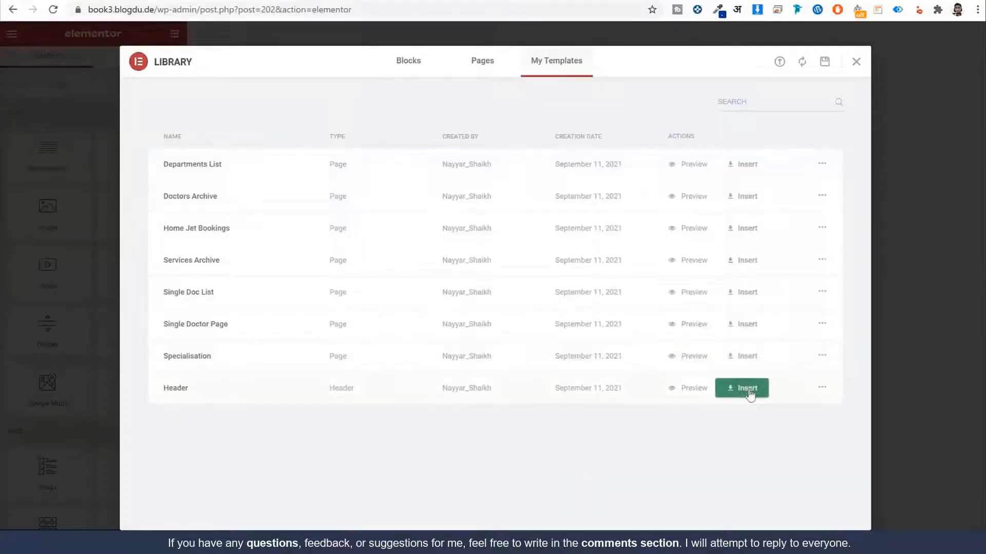
Step: Insert Header Jet Booking with its document settings, then return to the WordPress dashboard
left_click(747, 389)
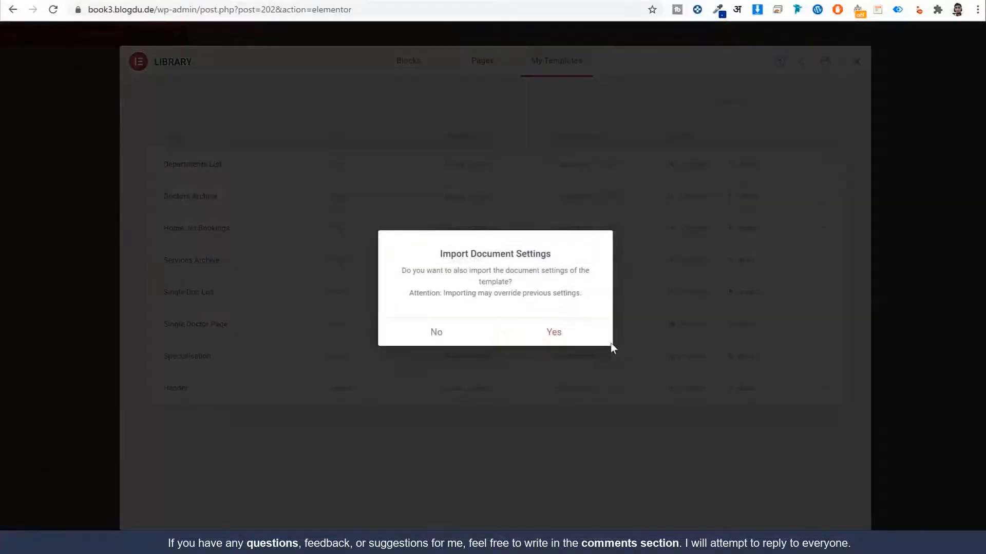
left_click(579, 334)
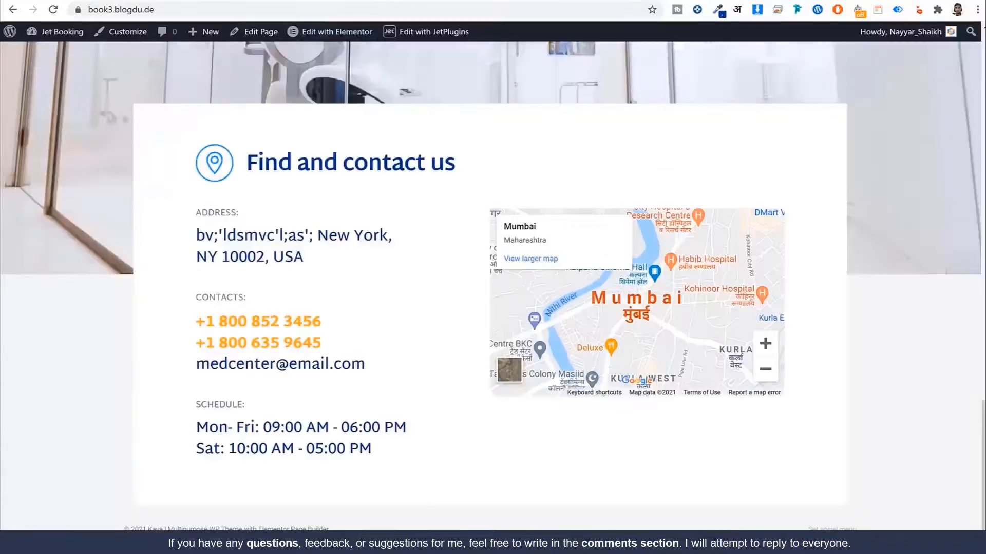
left_click(72, 32)
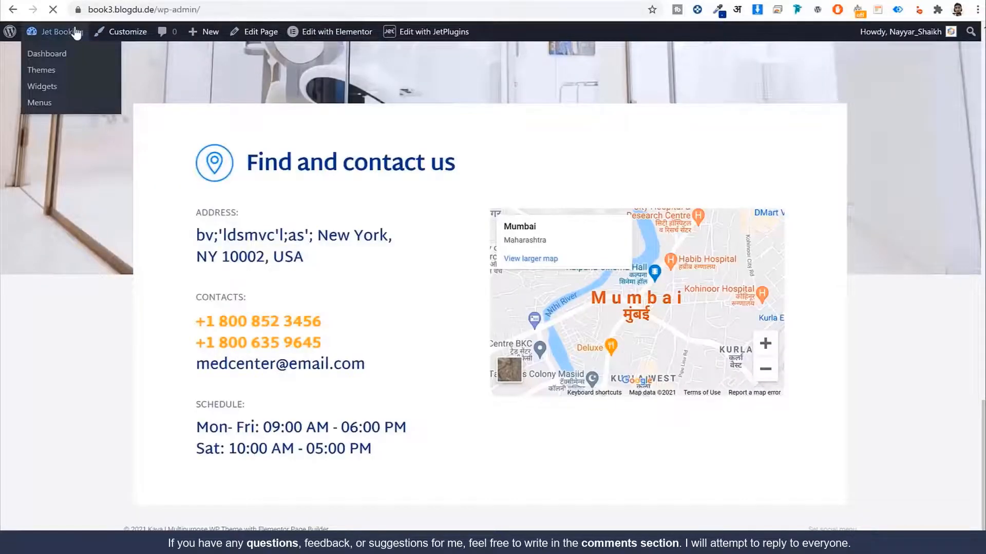
scroll(257, 318, "down", 1)
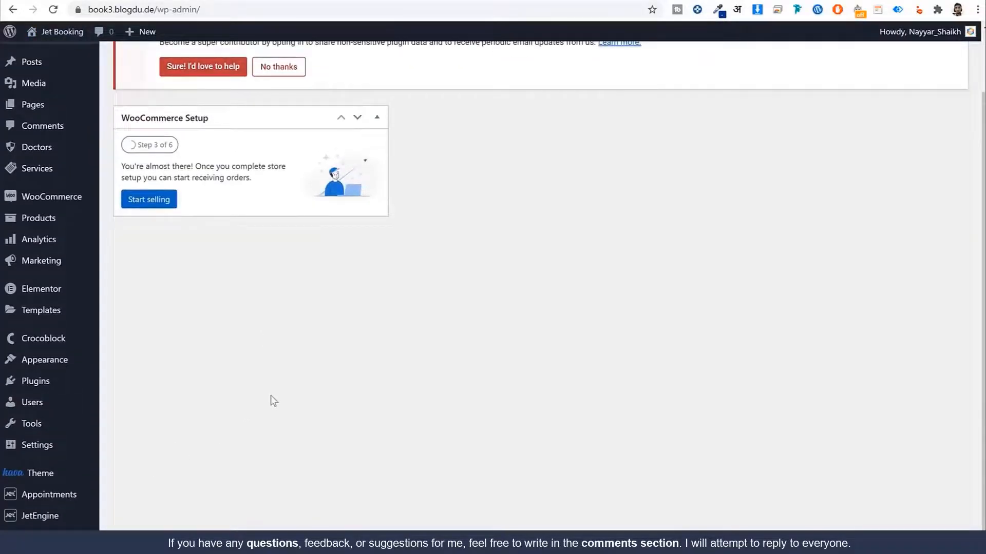
Step: Create a navigation menu named 'Main Menu' under Appearance > Menus
mouse_move(35, 367)
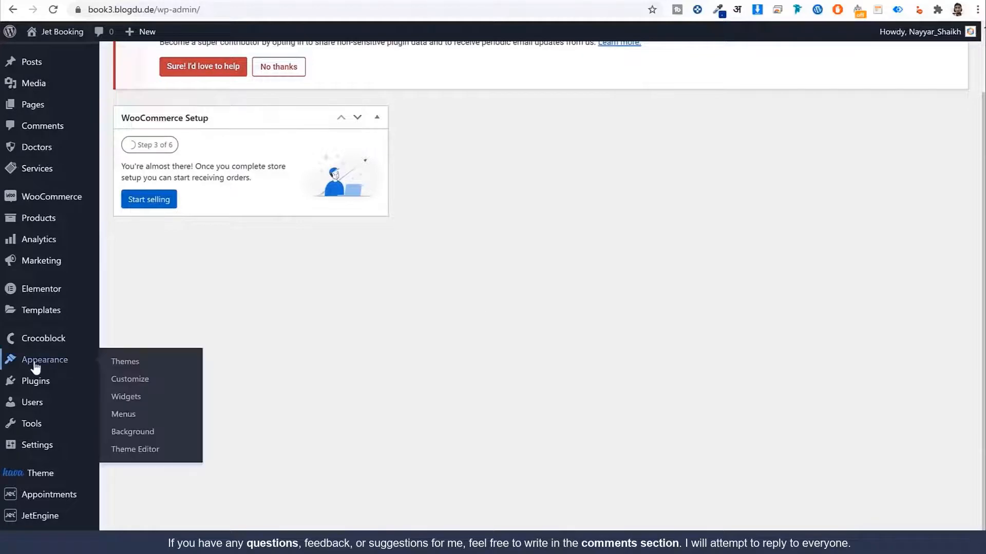
left_click(123, 414)
left_click(463, 301)
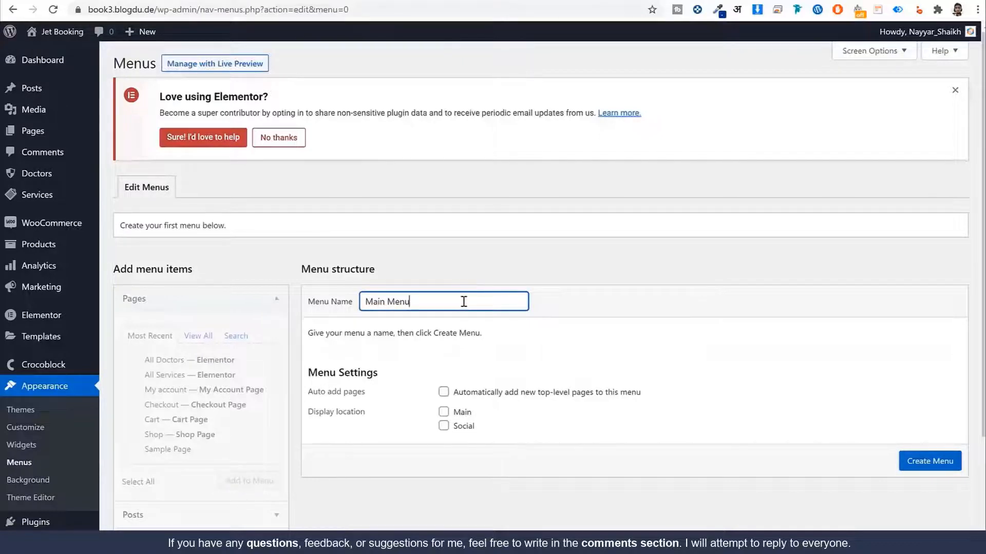
type("Main Menu")
left_click(932, 463)
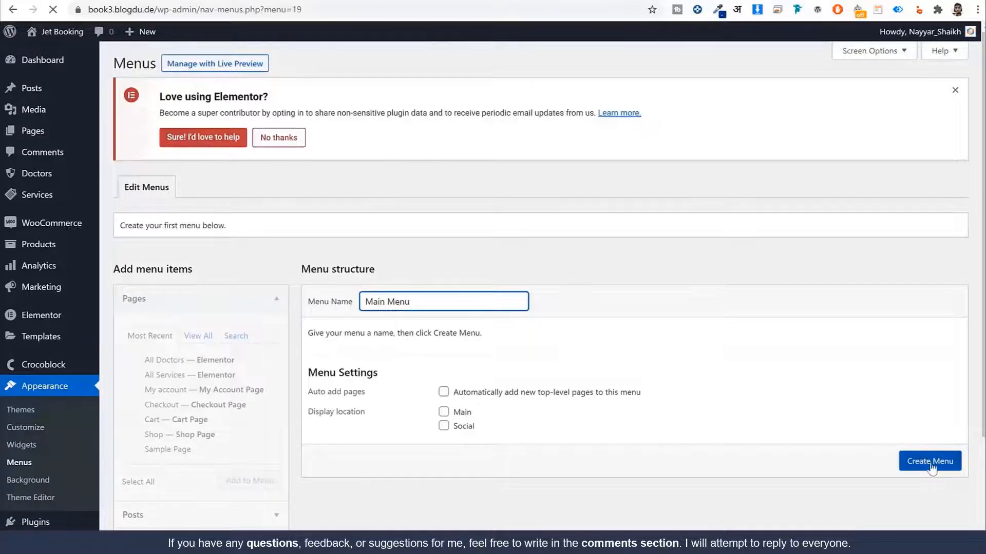
Step: Add the All Doctors, All Services and My account pages to Main Menu
left_click(207, 336)
left_click(168, 375)
left_click(166, 392)
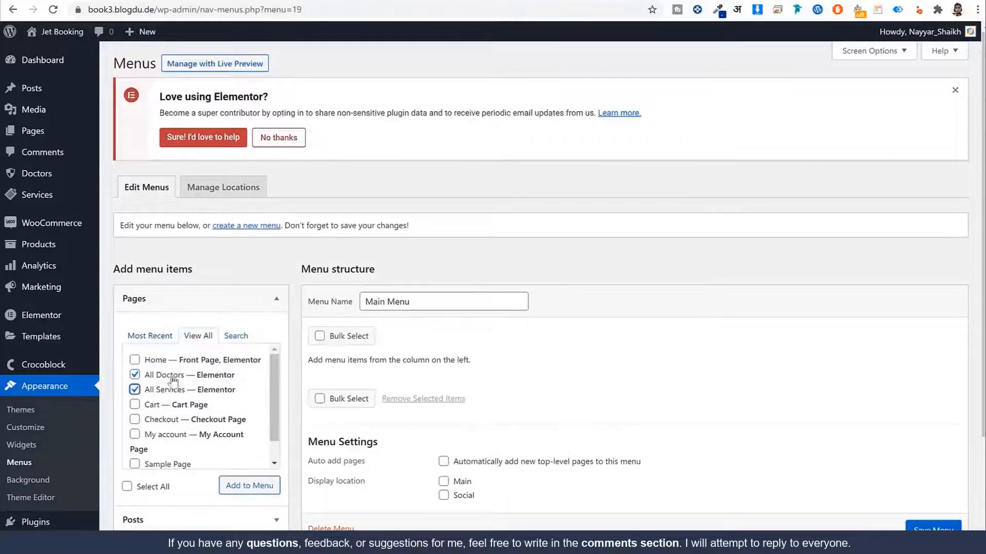
scroll(196, 410, "down", 1)
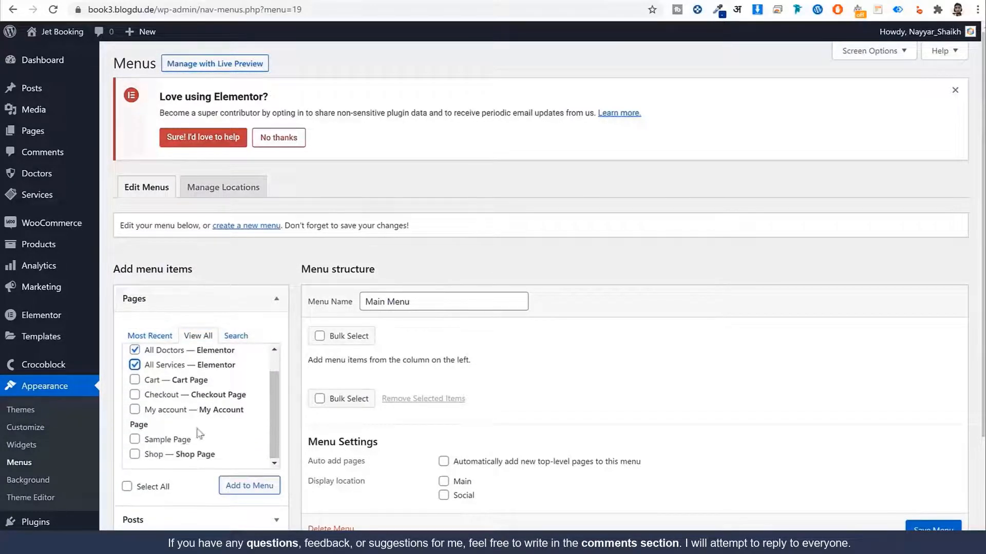
left_click(178, 414)
left_click(250, 485)
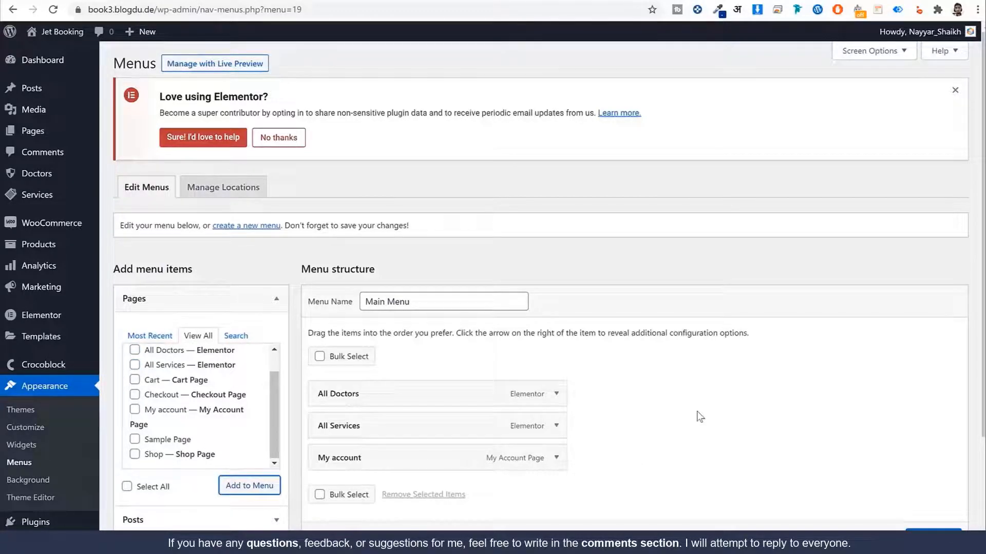
scroll(695, 416, "down", 3)
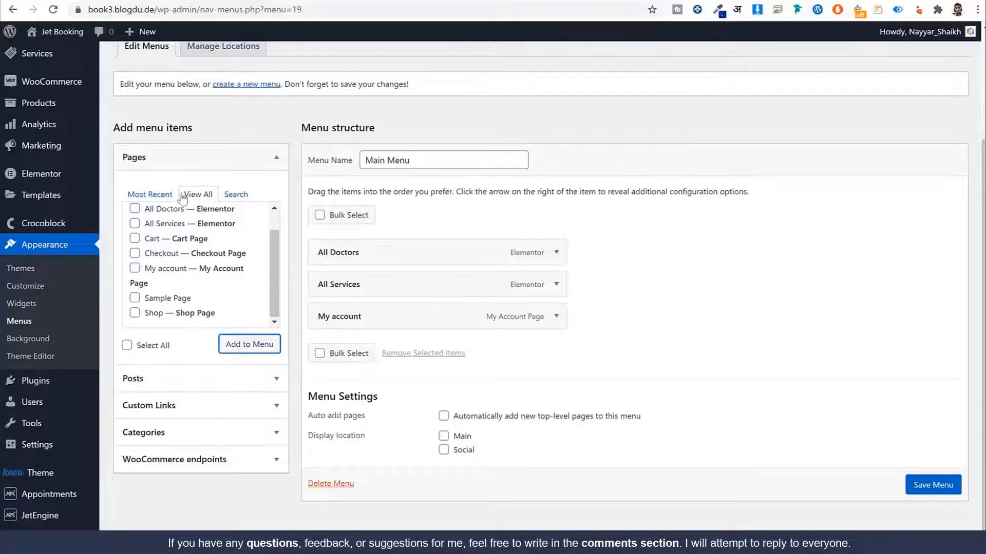
left_click(150, 194)
left_click(198, 194)
scroll(769, 133, "up", 3)
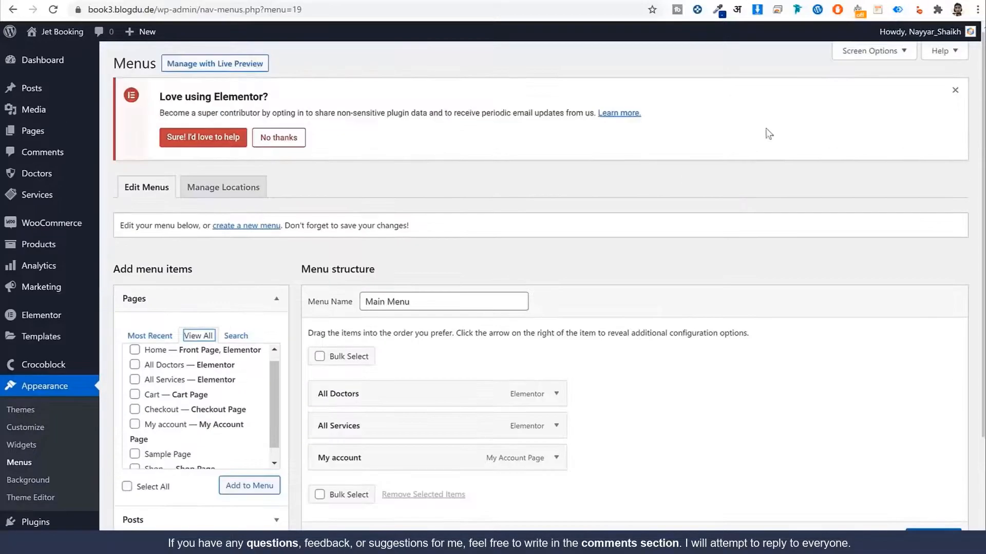
Step: Enable Doctors and Services in Screen Options, then add a doctor and Plastic Surgery to the menu
left_click(871, 52)
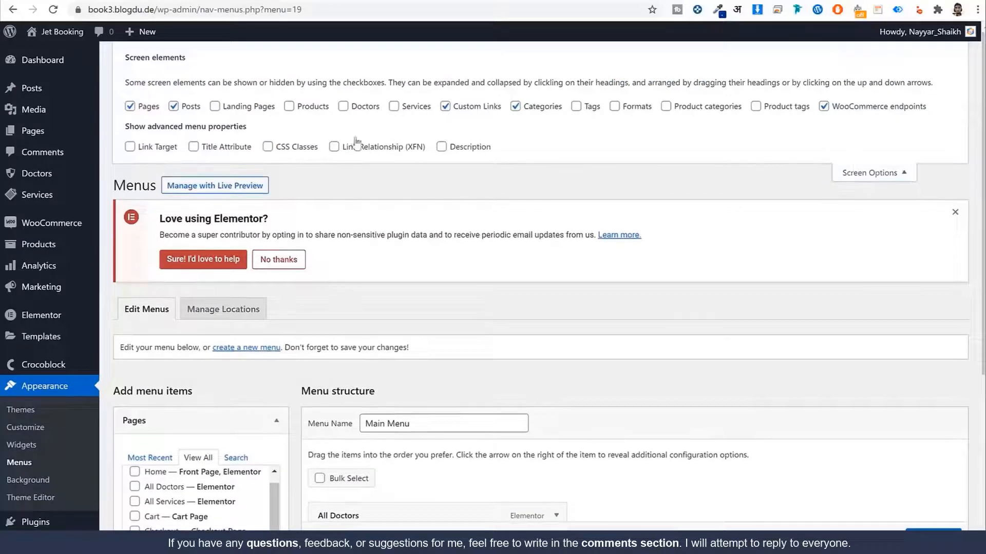
left_click(411, 109)
left_click(851, 164)
scroll(190, 400, "down", 3)
left_click(190, 401)
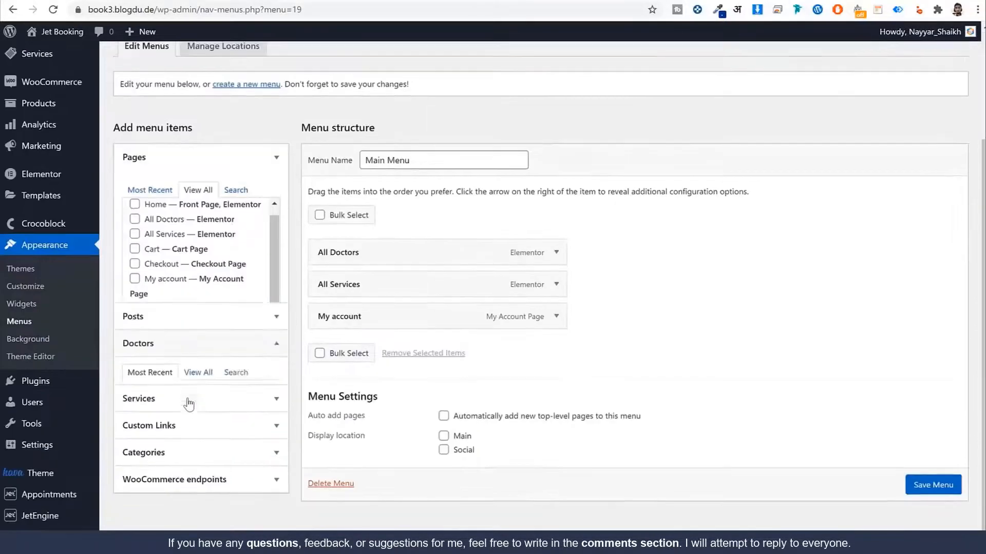
left_click(192, 276)
left_click(232, 302)
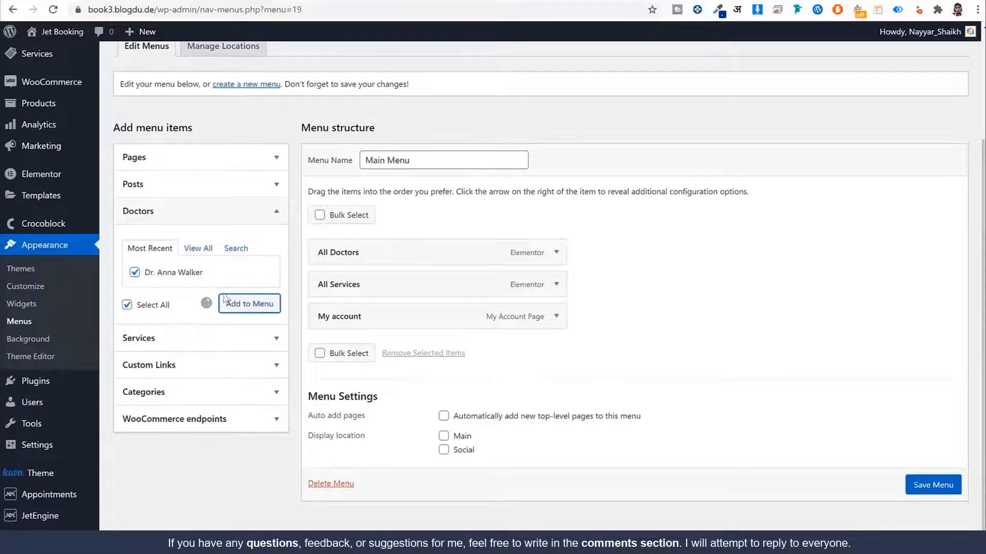
left_click(210, 340)
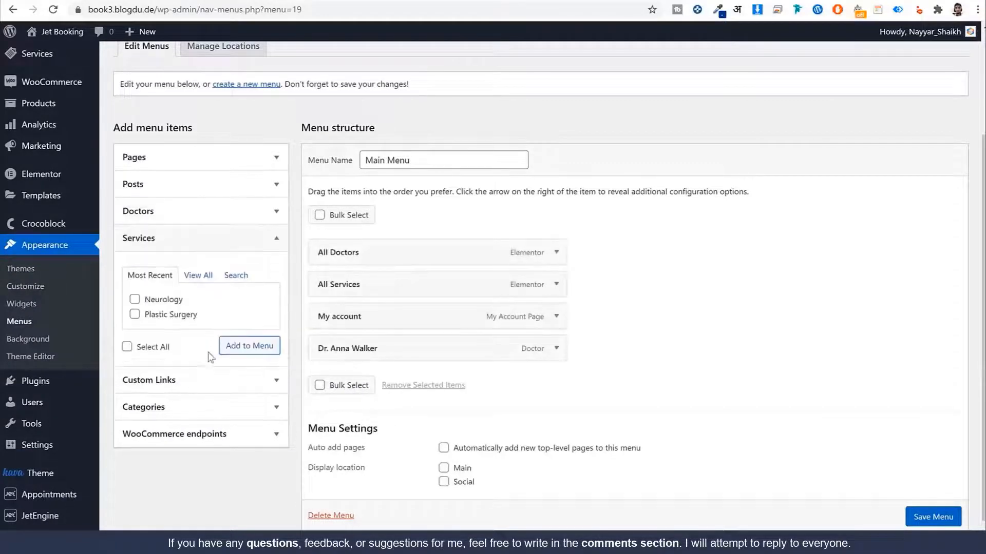
left_click(175, 315)
left_click(170, 300)
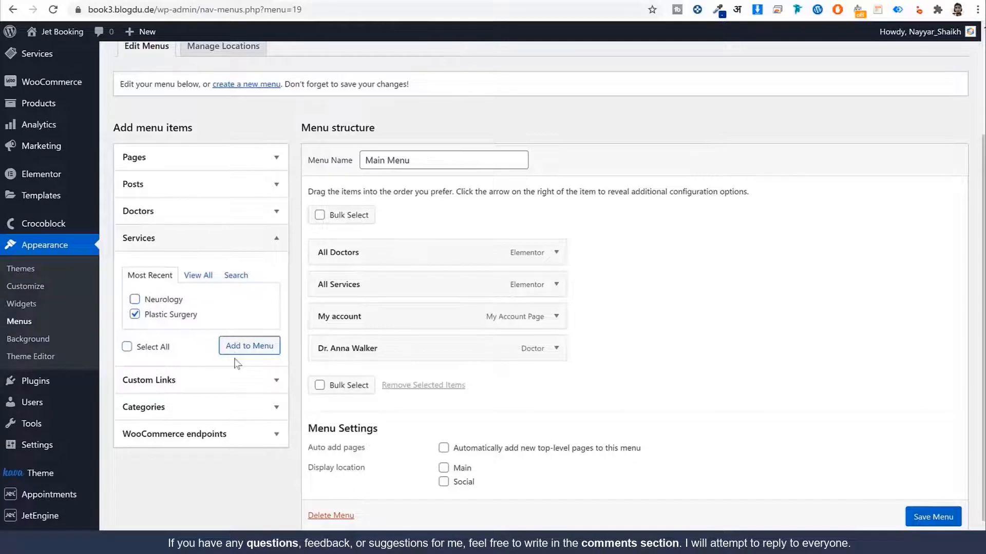
left_click(248, 345)
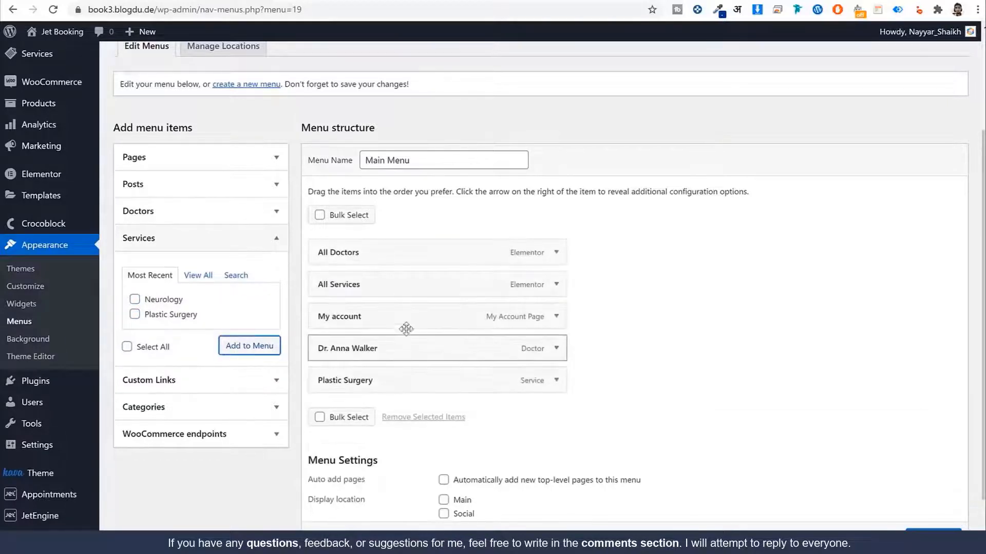
Step: Assign Main Menu to the Main display location and save it
scroll(404, 330, "down", 2)
left_click(445, 437)
double_click(446, 439)
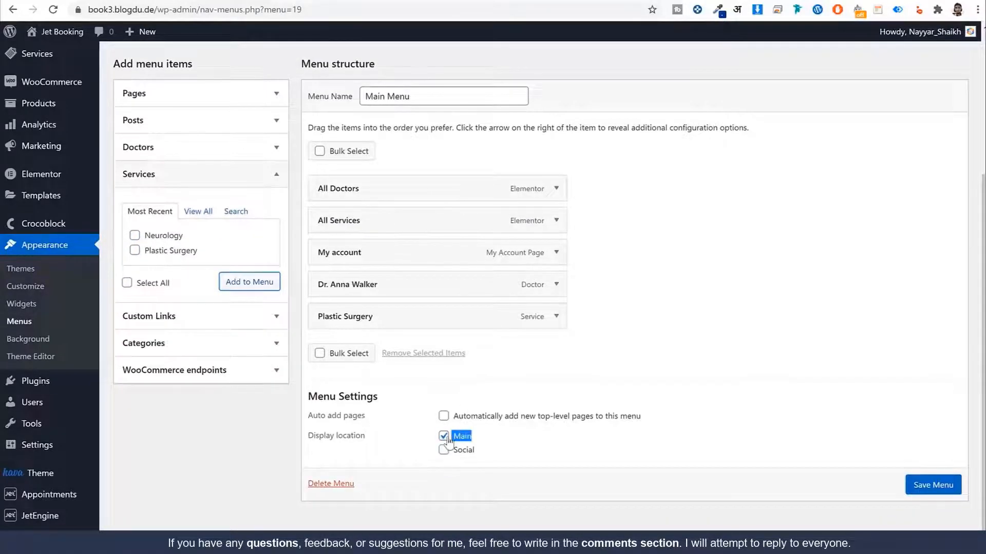
left_click(944, 486)
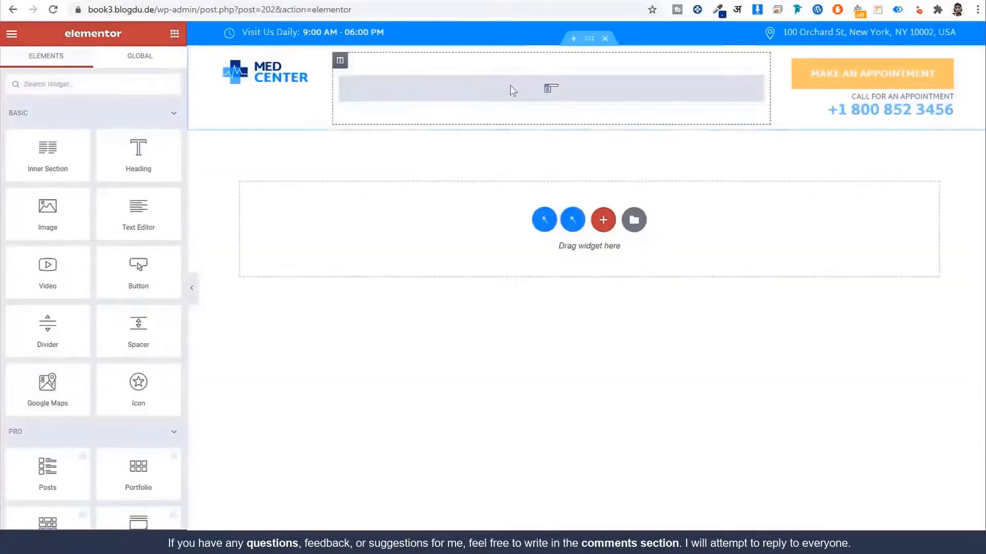
Step: Set the header Nav Menu widget's Select Menu to Main Menu
left_click(512, 91)
left_click(128, 136)
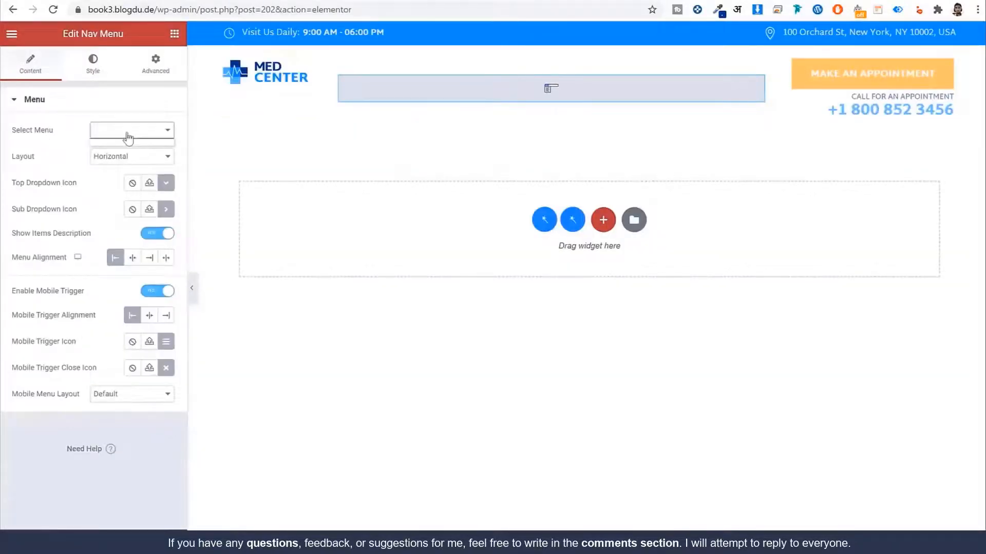
left_click(141, 542)
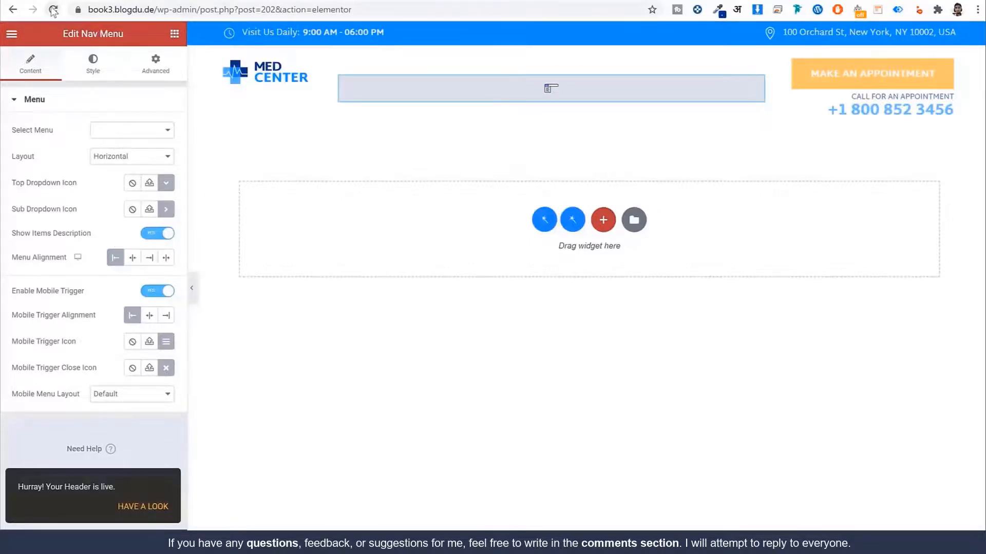
left_click(53, 9)
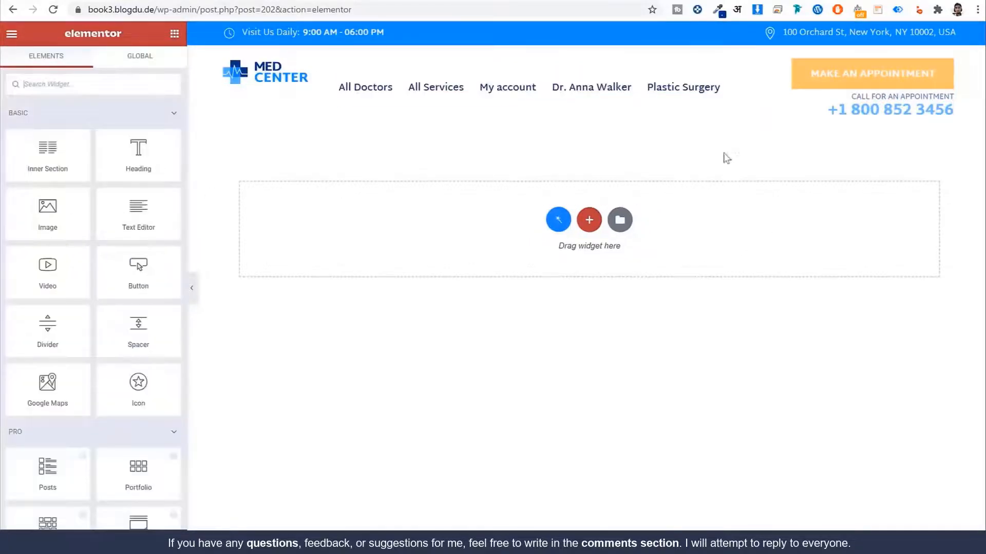
left_click(562, 94)
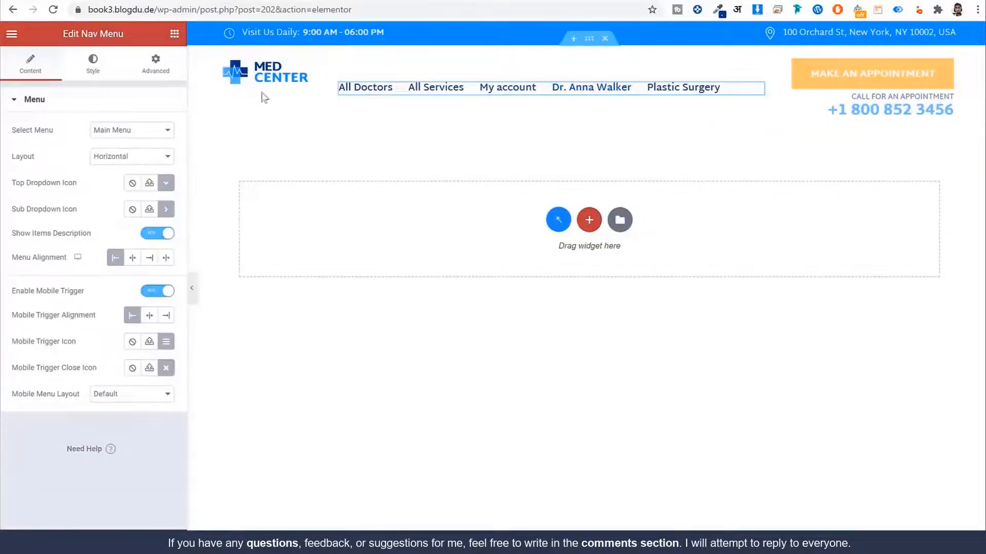
left_click(289, 88)
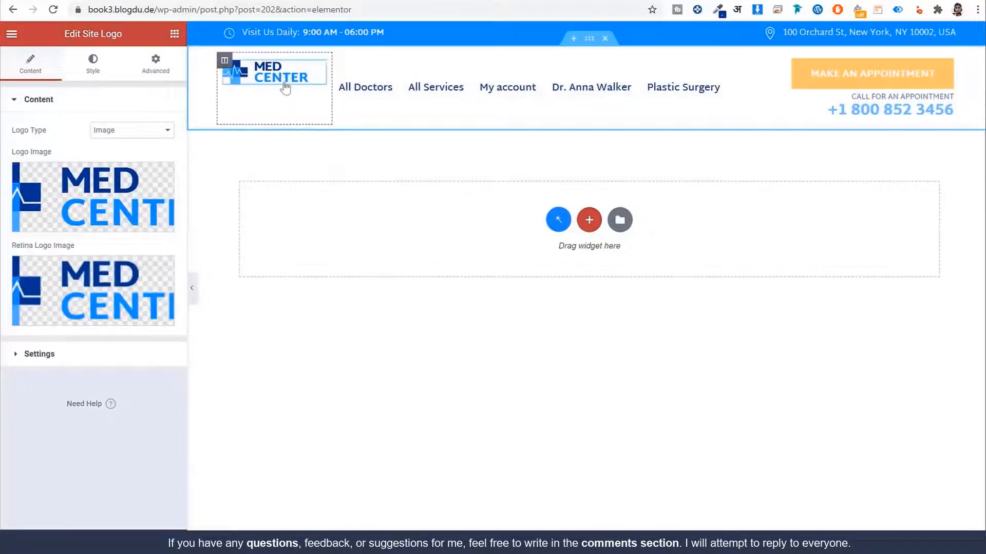
mouse_move(164, 179)
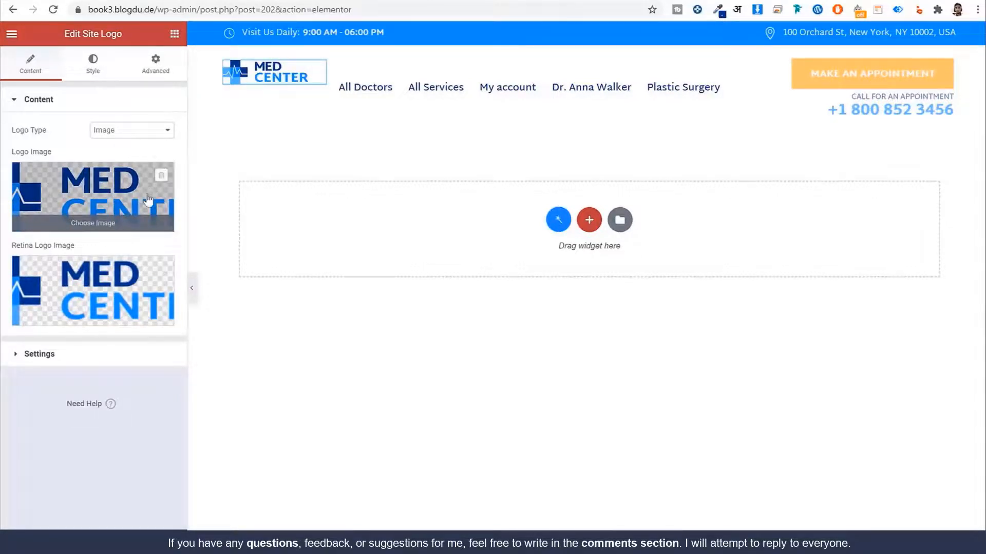
left_click(313, 38)
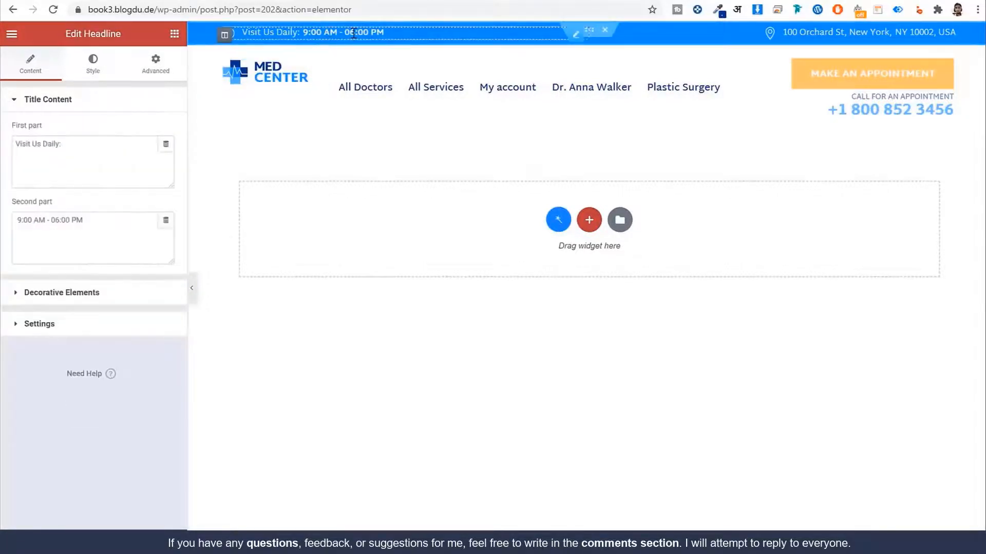
left_click_drag(105, 221, 16, 220)
left_click_drag(79, 165, 3, 149)
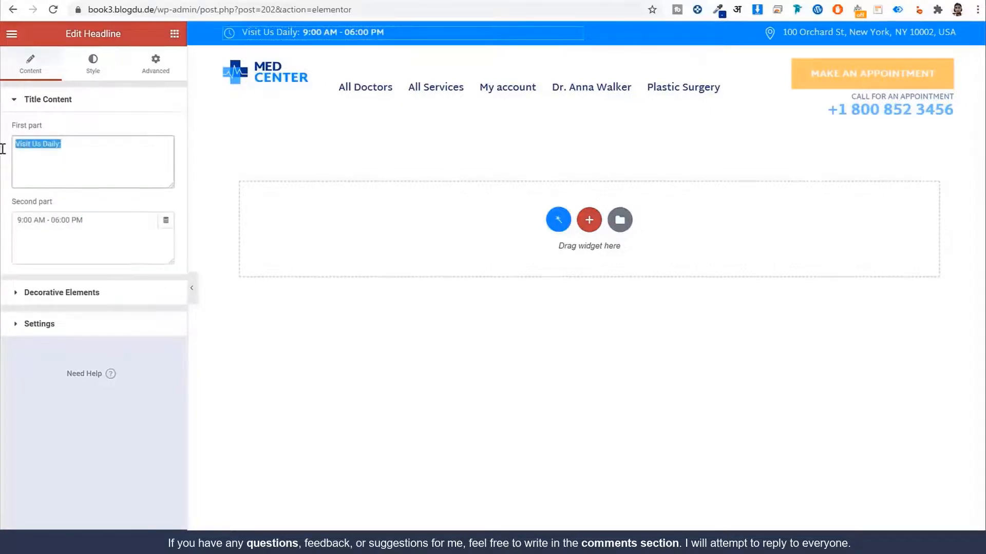
left_click_drag(91, 232, 15, 221)
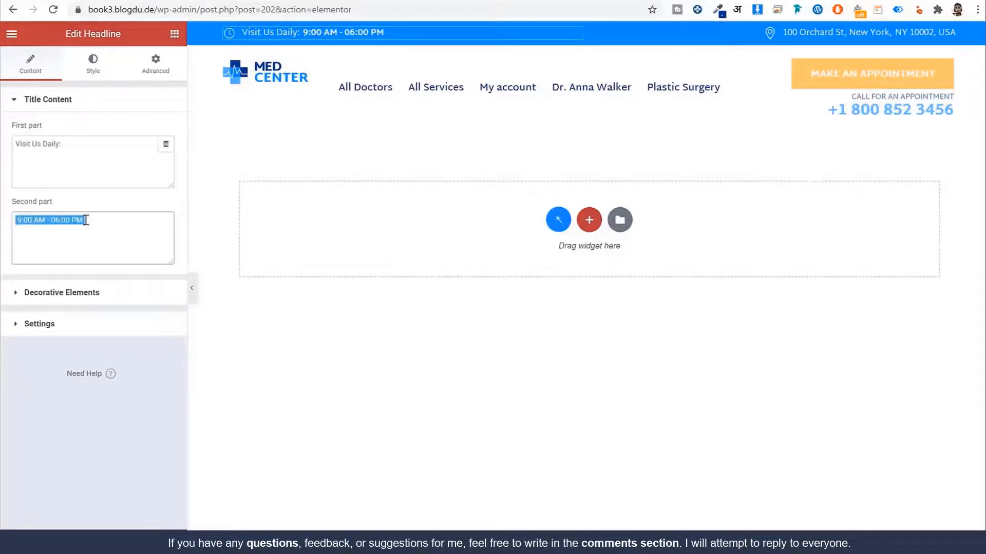
left_click(840, 32)
left_click_drag(139, 154, 14, 145)
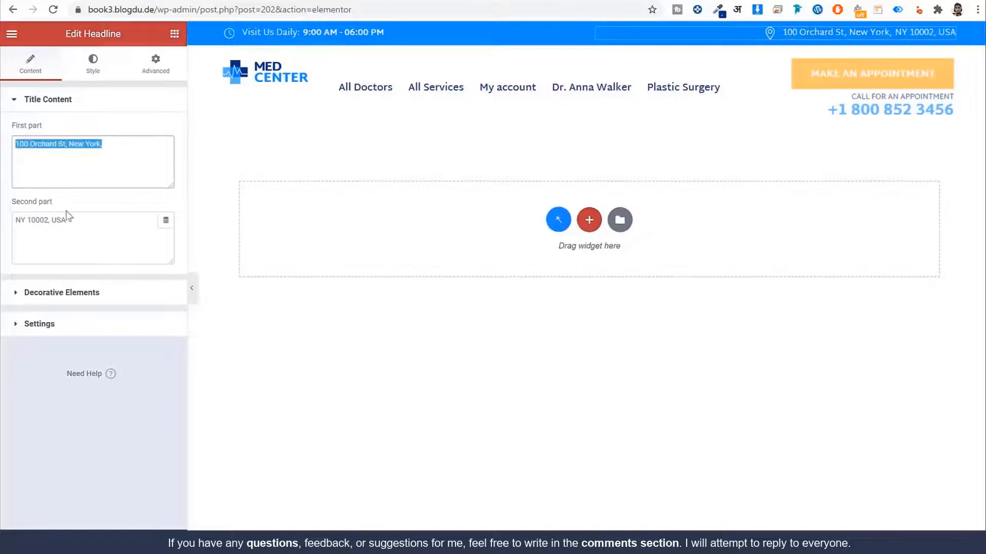
left_click_drag(82, 221, 19, 215)
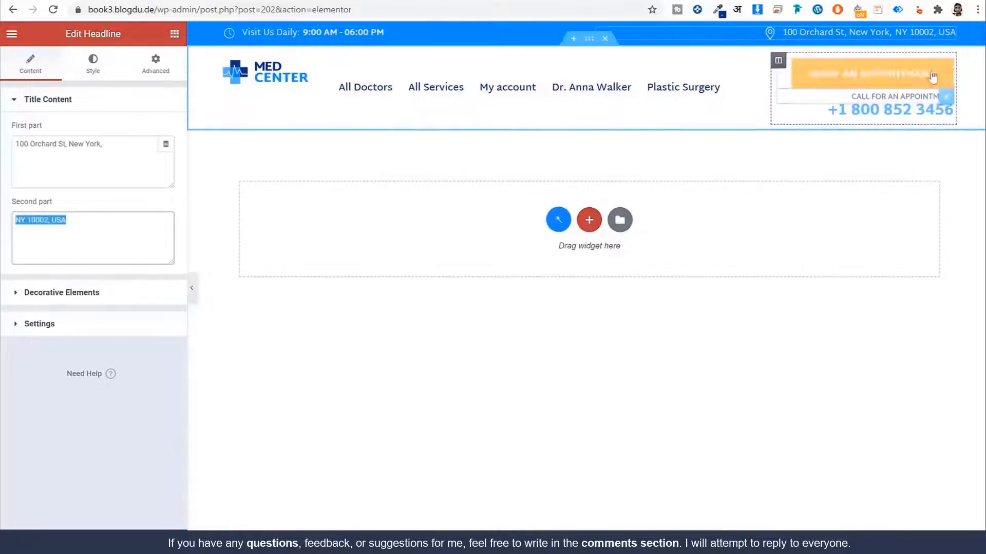
left_click(843, 76)
Step: Delete the MAKE AN APPOINTMENT button and disable Dynamic Visibility on the CALL FOR AN APPOINTMENT heading
right_click(843, 76)
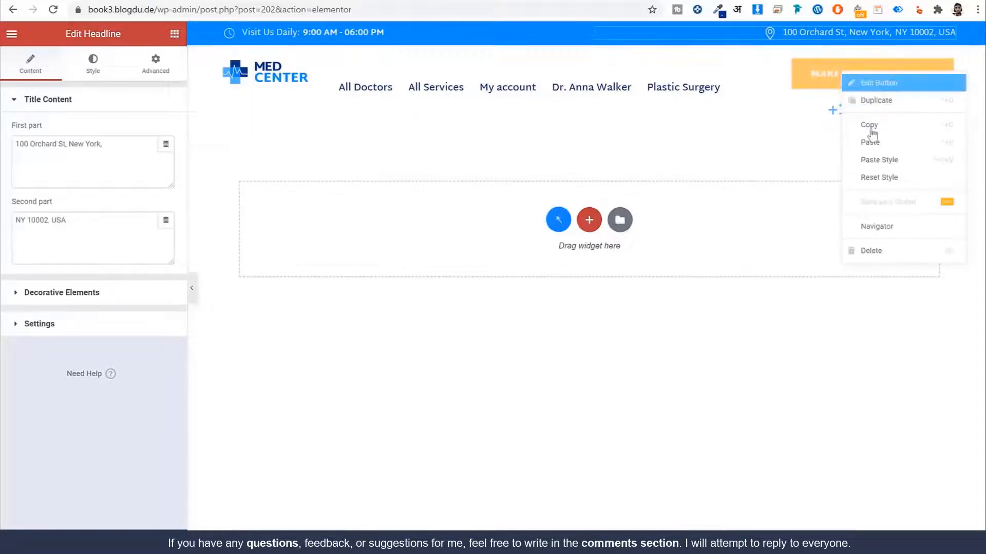
left_click(871, 255)
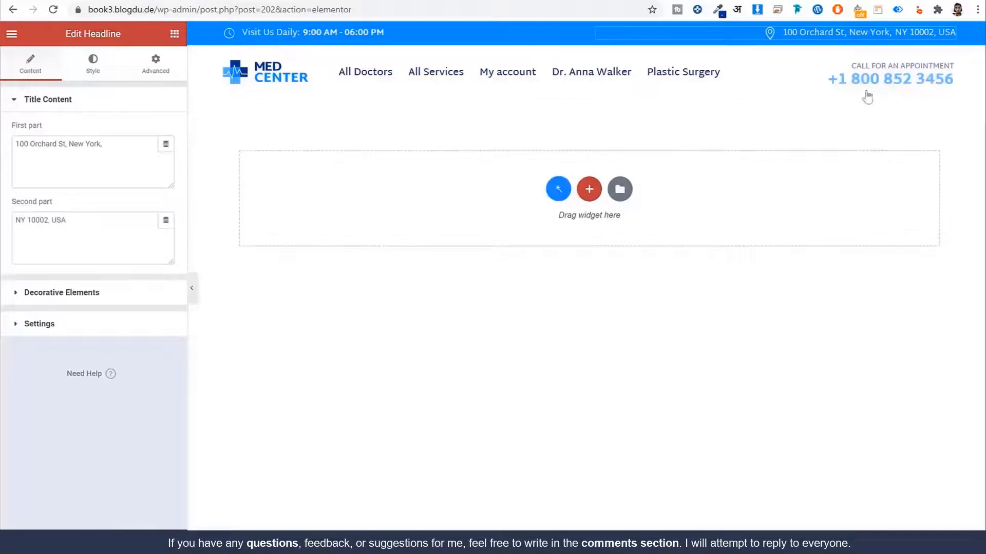
left_click(878, 68)
left_click(877, 65)
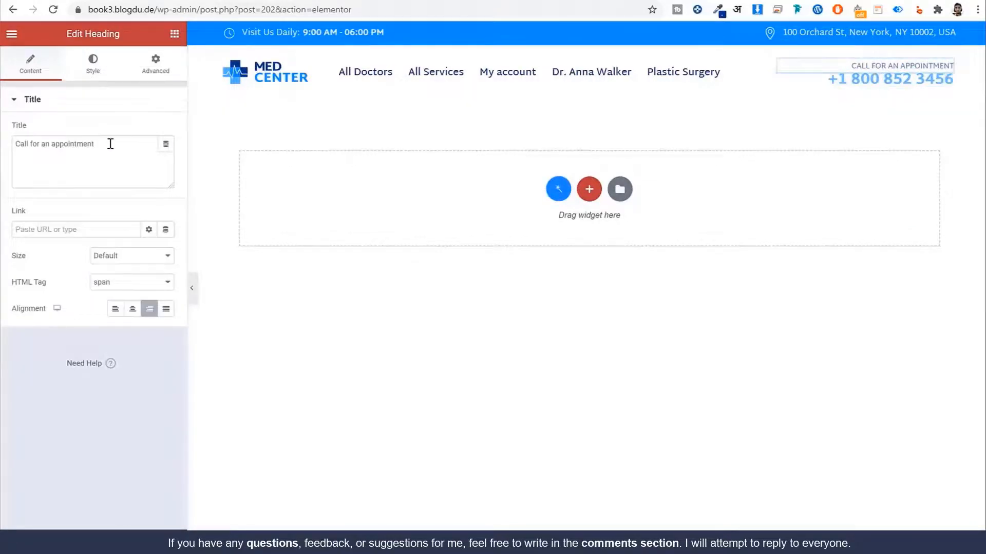
left_click_drag(103, 144, 15, 144)
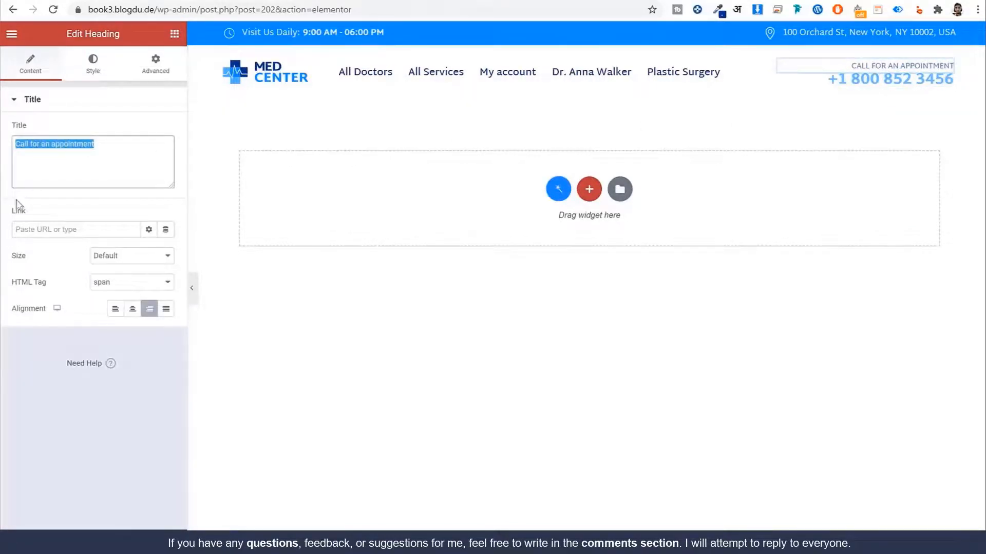
left_click(156, 80)
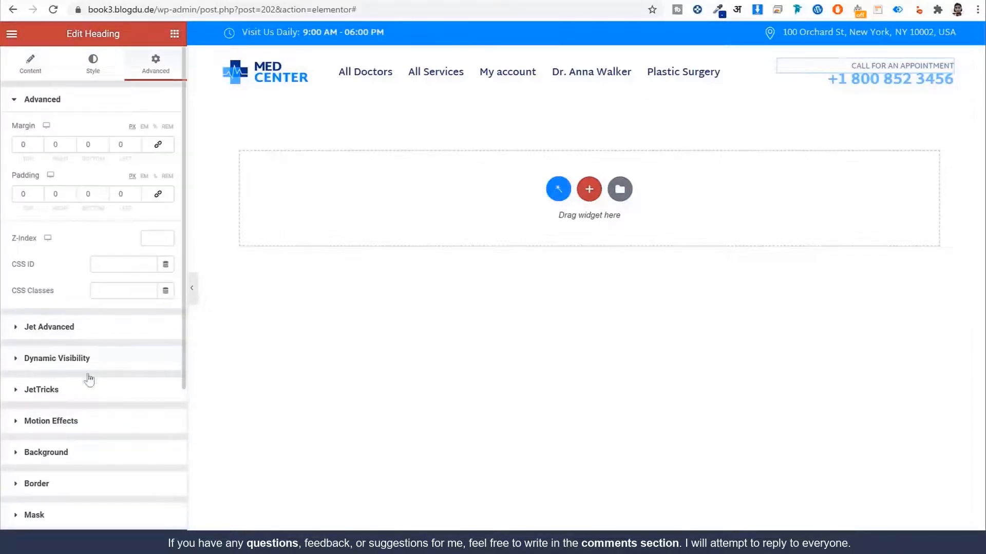
scroll(101, 387, "down", 4)
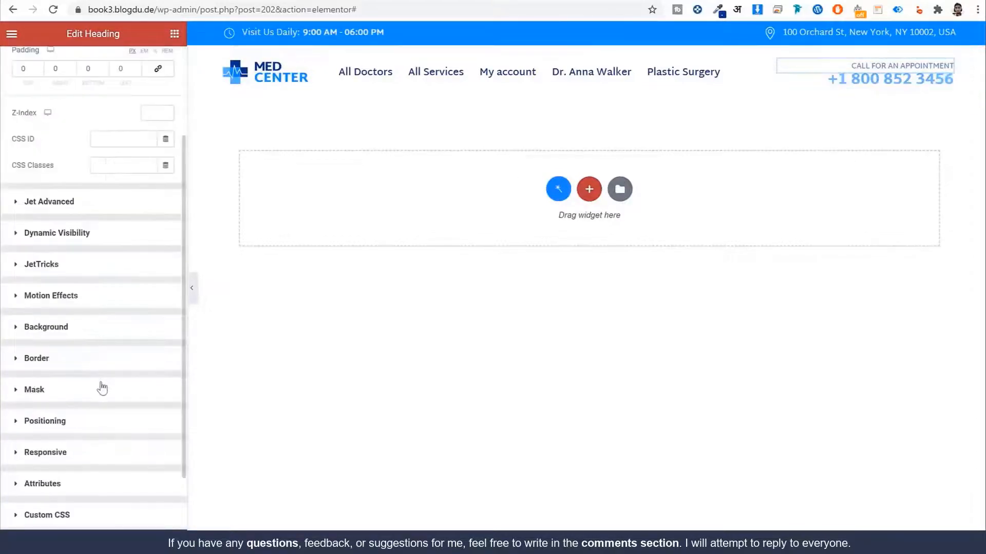
scroll(106, 387, "up", 4)
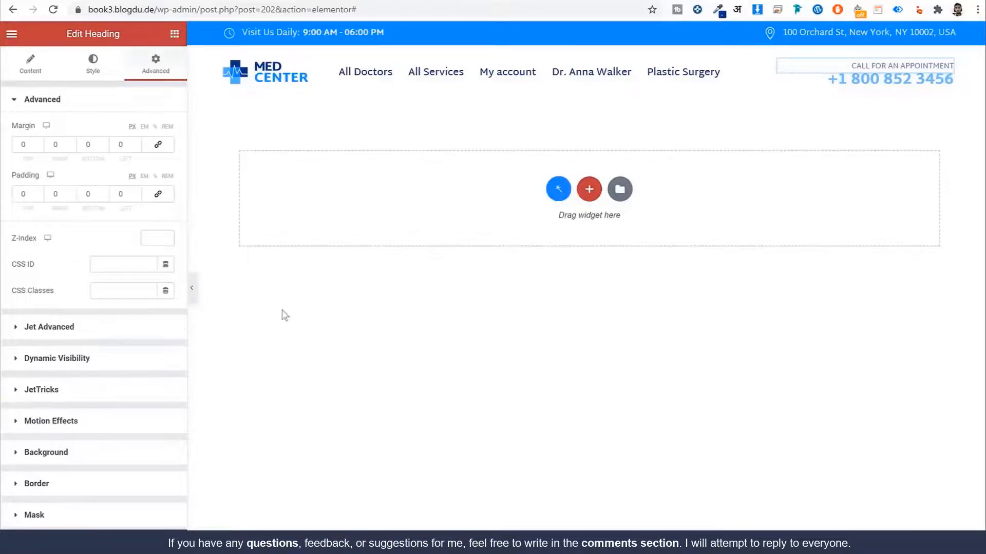
left_click(119, 366)
left_click(157, 192)
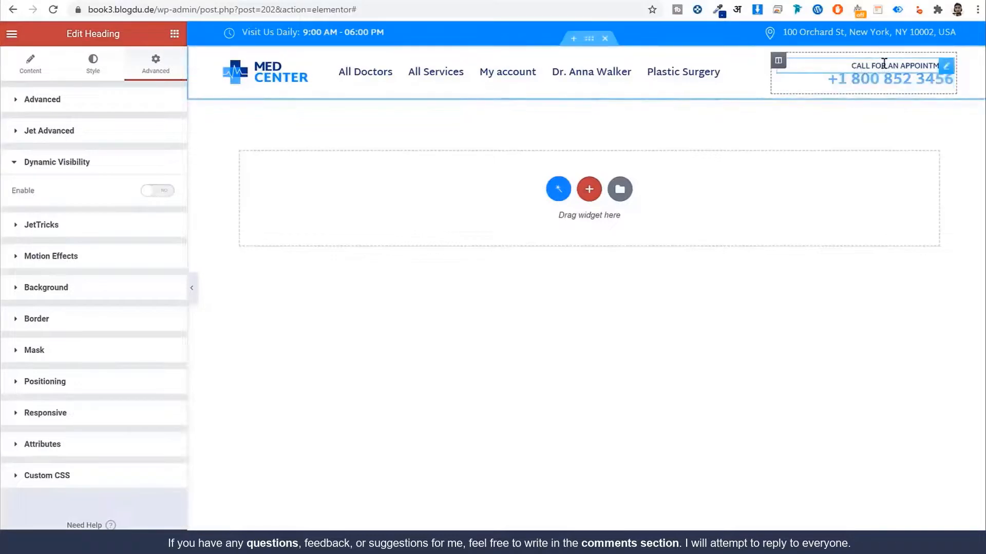
Step: Disable Dynamic Visibility on the phone number Icon List
left_click(872, 88)
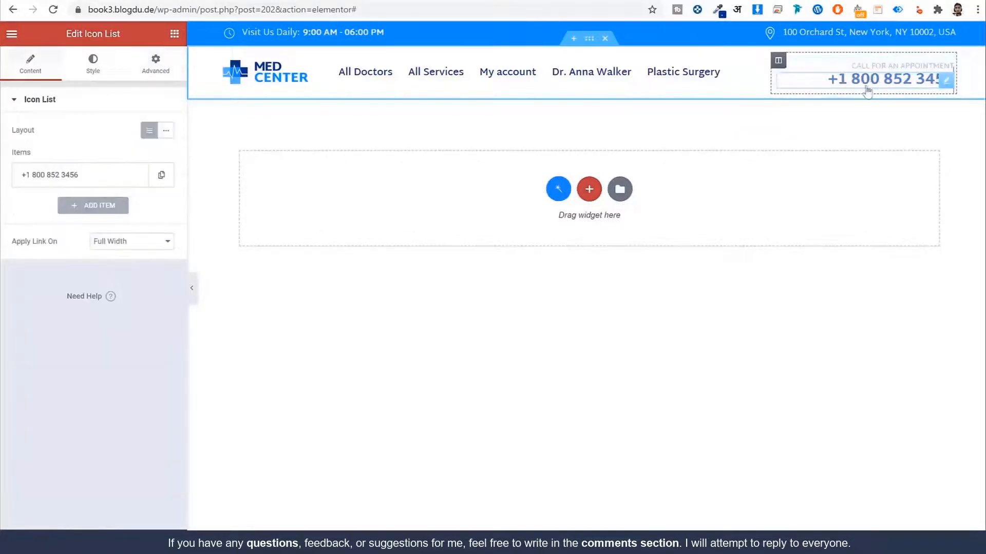
left_click(118, 176)
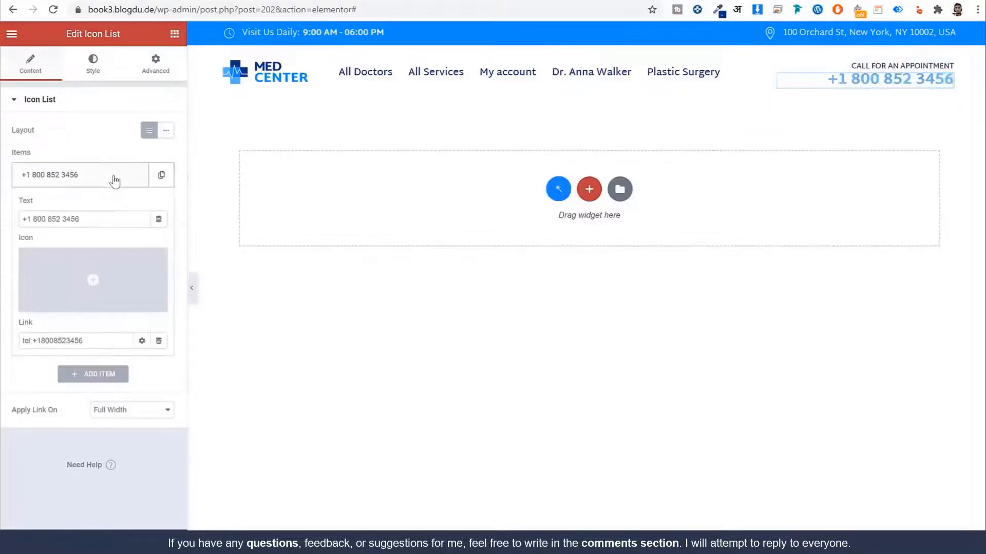
triple_click(89, 220)
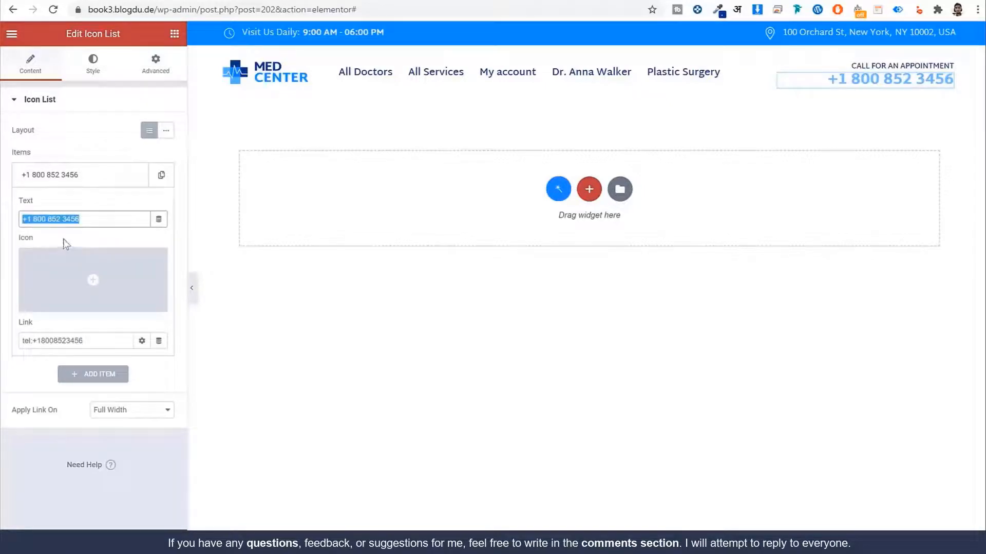
left_click(154, 85)
left_click(156, 69)
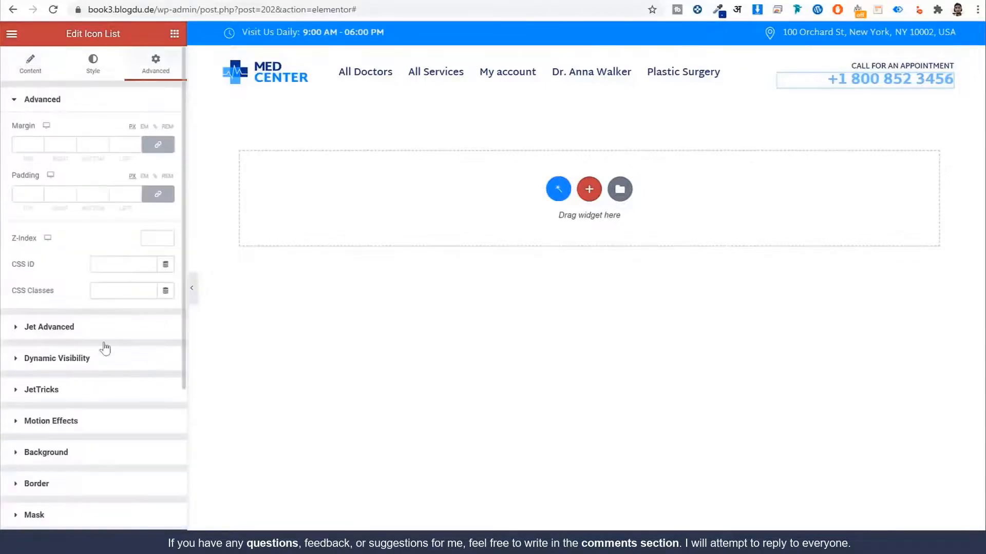
left_click(101, 362)
left_click(158, 192)
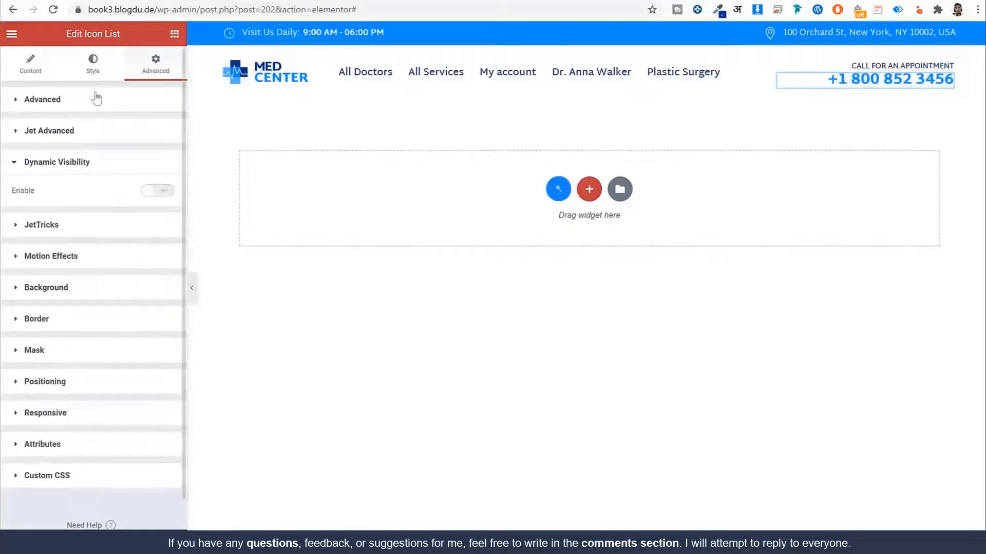
Step: Leave Elementor for the Theme Builder's Footer list and start a new template named Footer
left_click(12, 34)
left_click(77, 259)
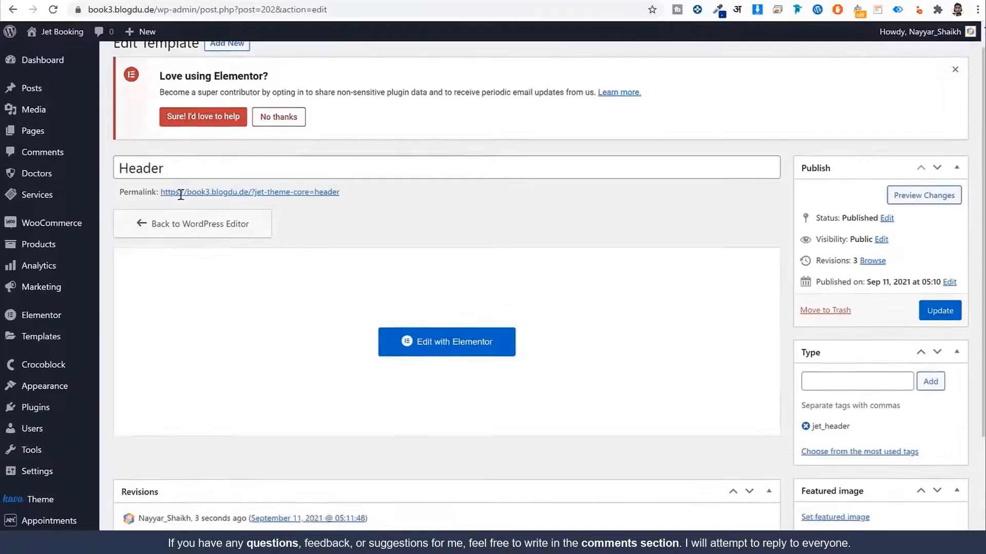
left_click(186, 138)
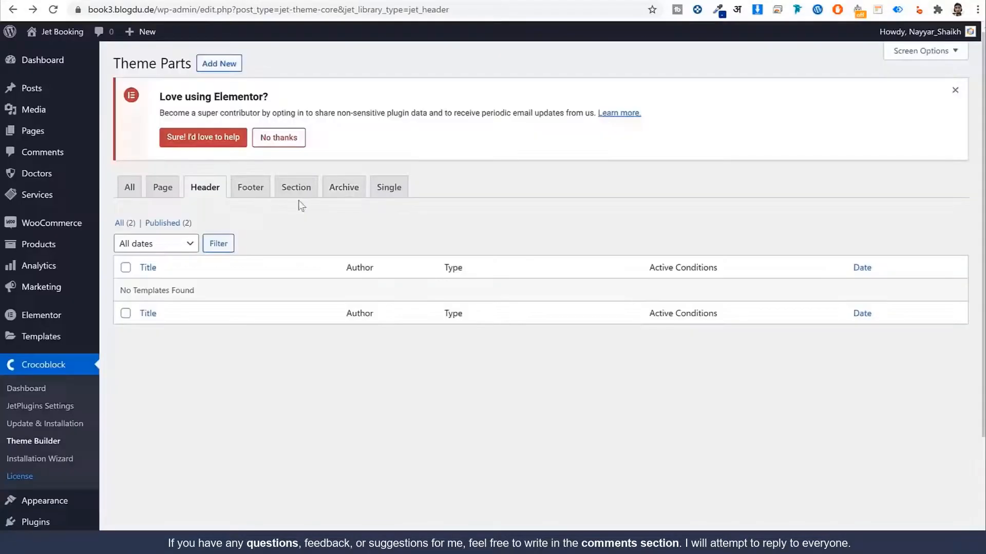
left_click(260, 197)
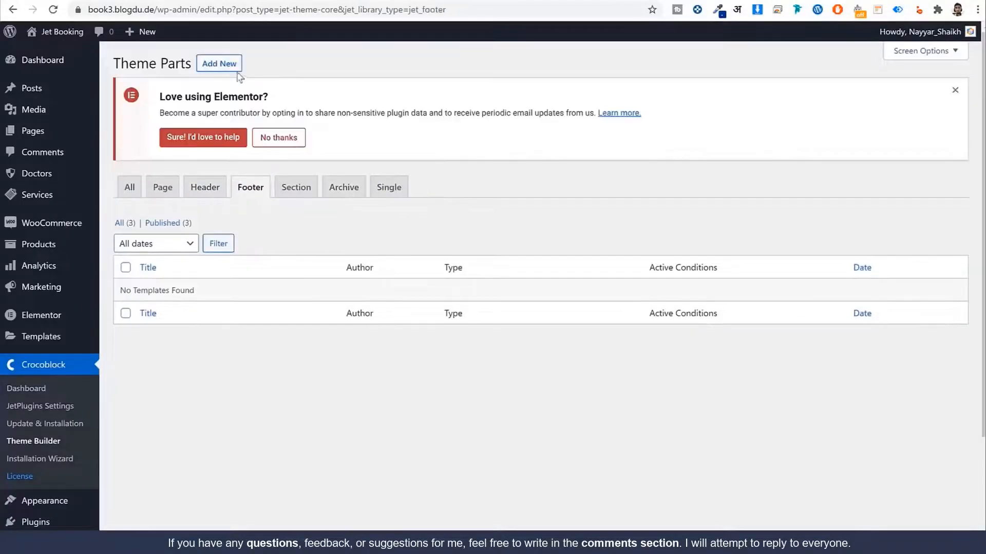
left_click(220, 63)
left_click(412, 304)
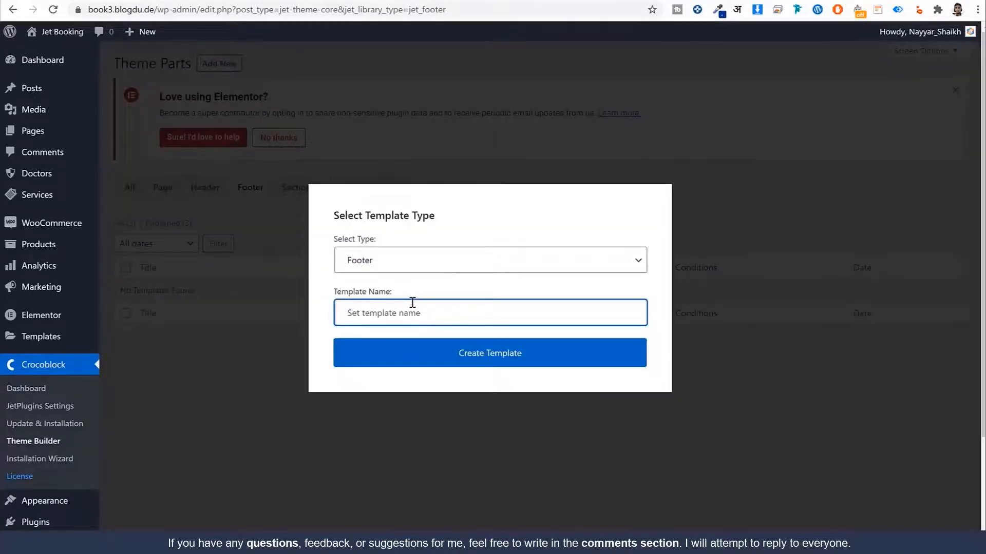
type("Footer")
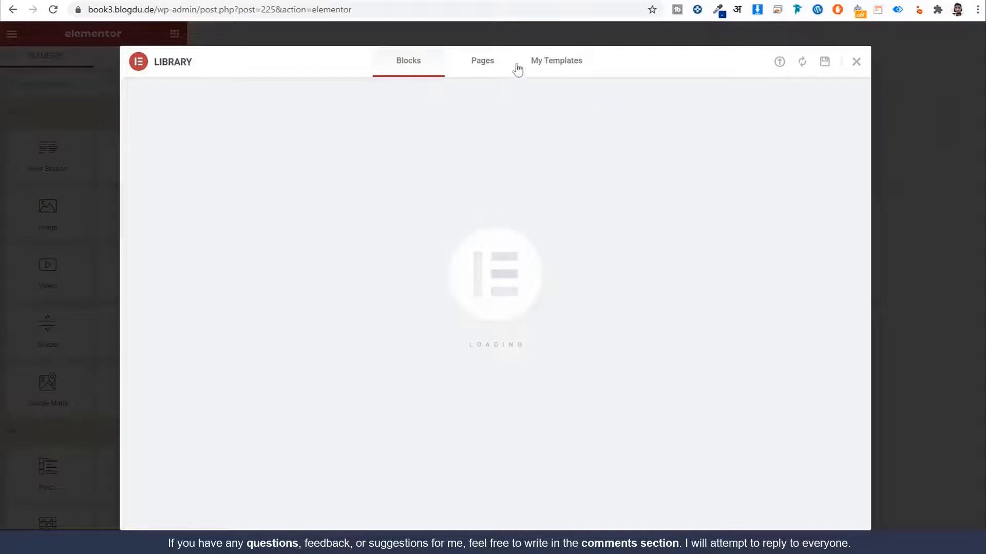
Step: Open the template library's import view, then cancel the file choice and close the library
left_click(567, 68)
left_click(779, 63)
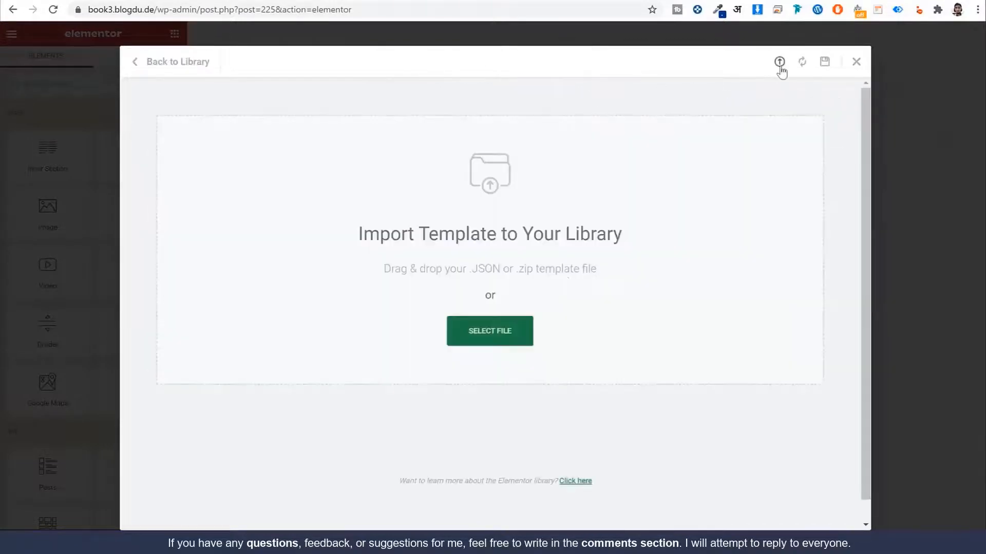
left_click(501, 331)
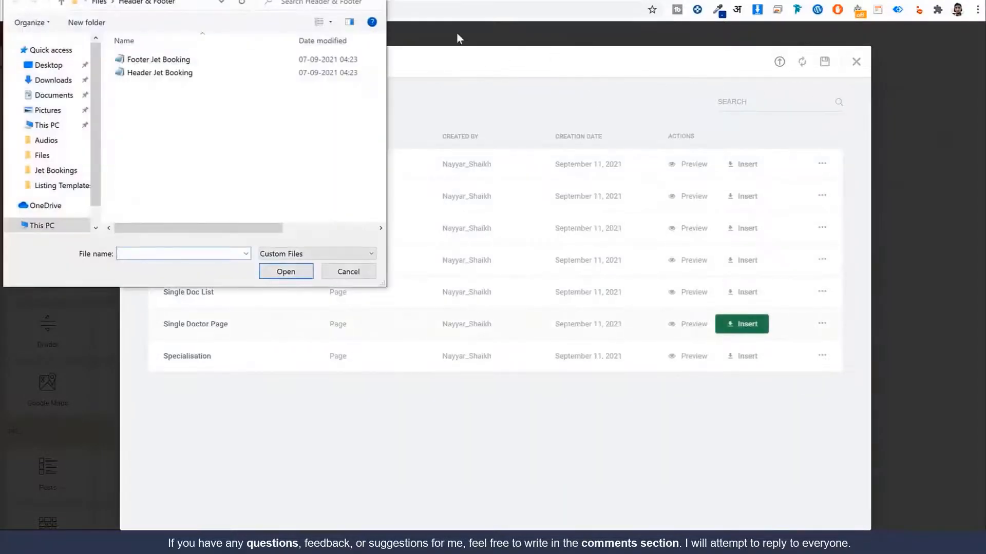
key("Escape")
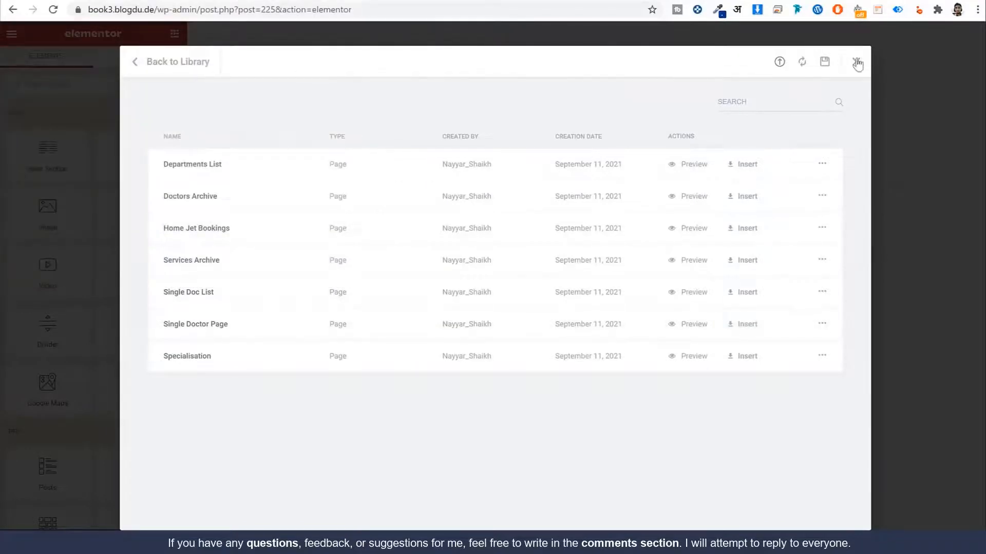
left_click(856, 63)
Step: Import the Footer Jet Booking file and insert the Footer template, accepting its document settings
left_click(620, 125)
left_click(779, 62)
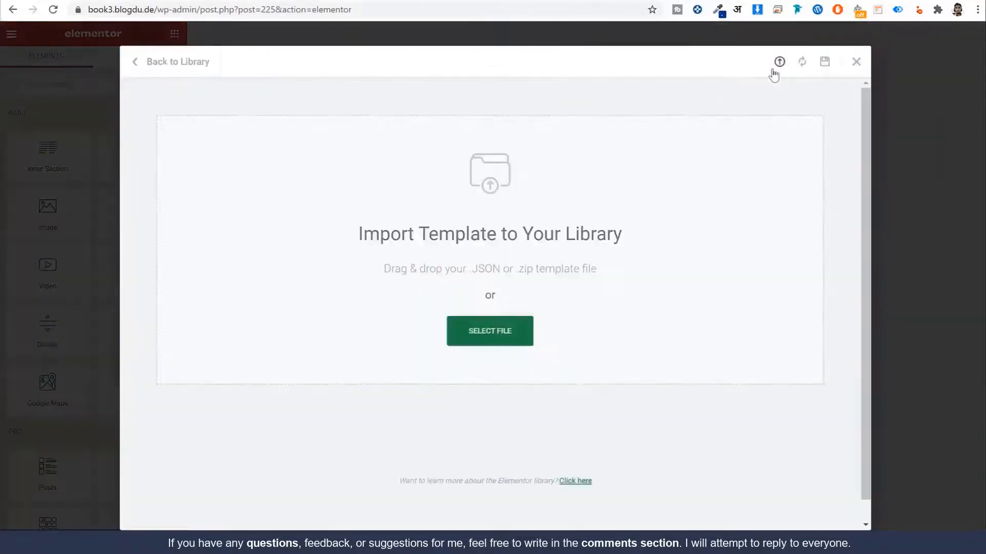
left_click(512, 344)
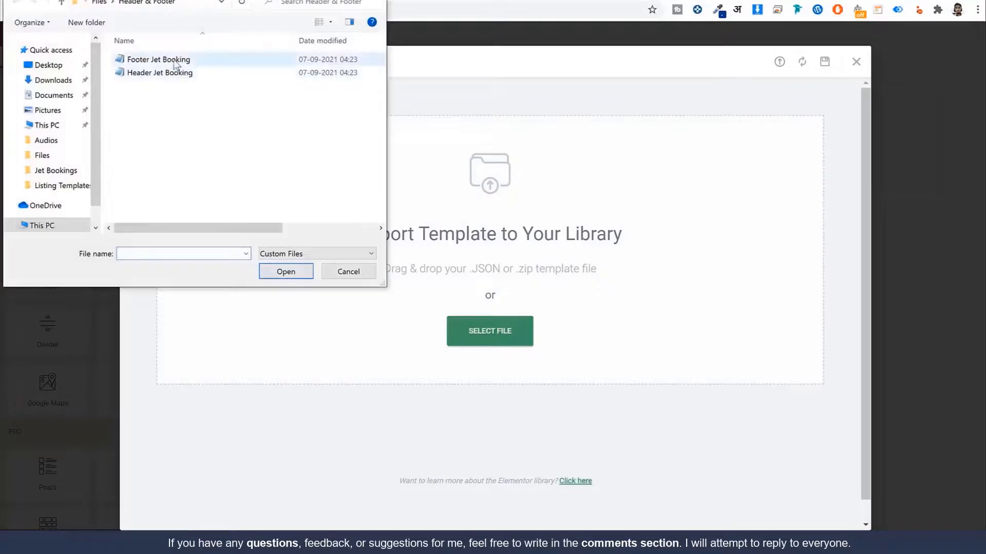
left_click(176, 61)
left_click(285, 272)
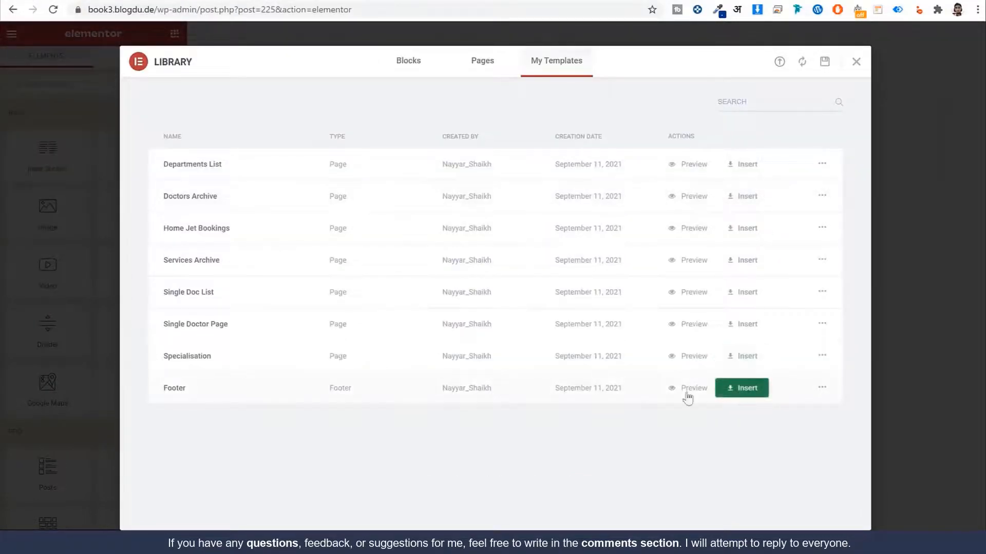
left_click(747, 391)
left_click(553, 330)
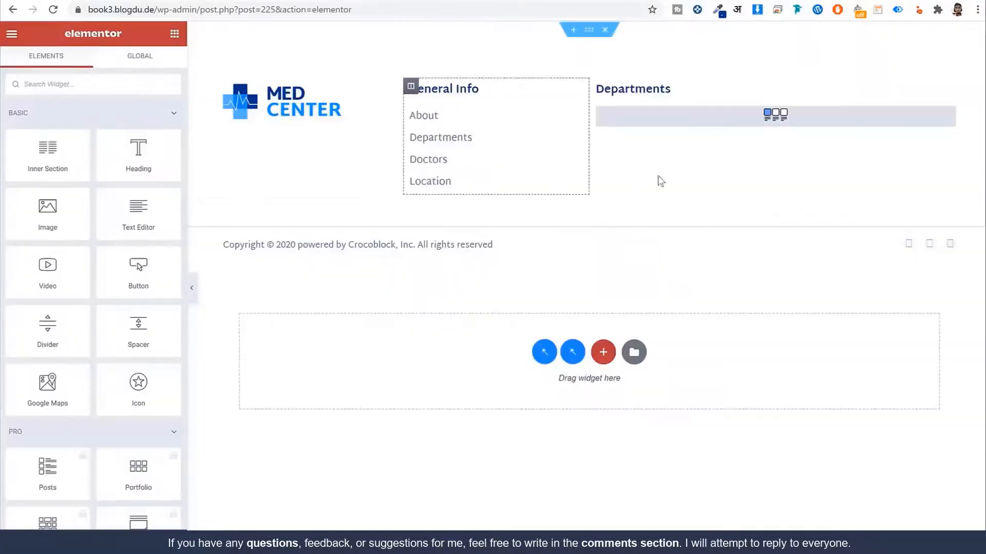
left_click(704, 112)
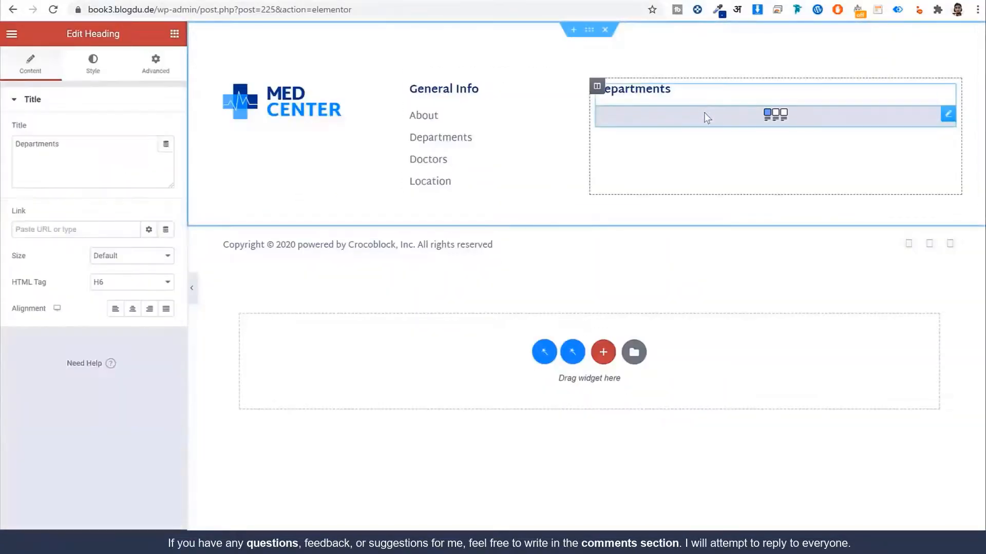
Step: Set the Departments listing grid to use the Department List listing
left_click(127, 136)
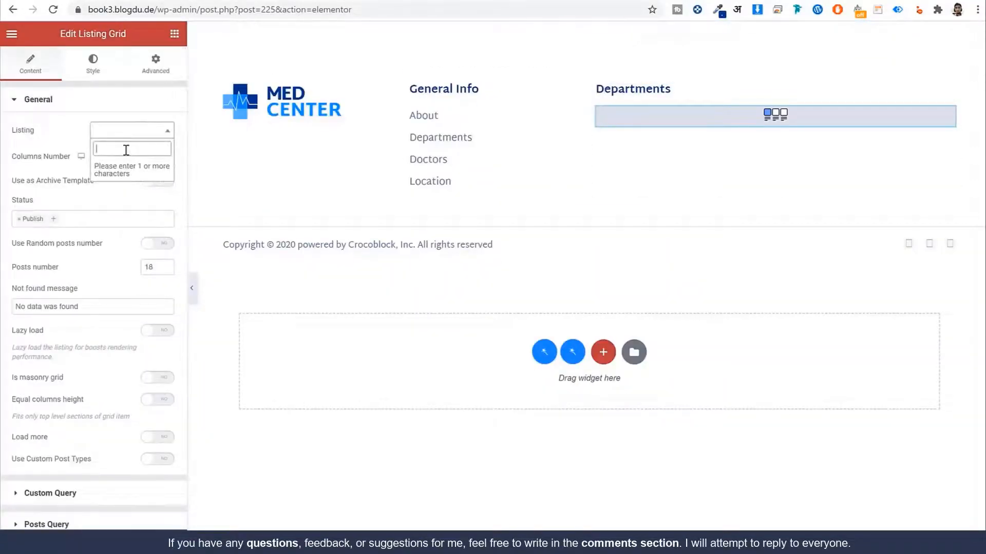
type("dep")
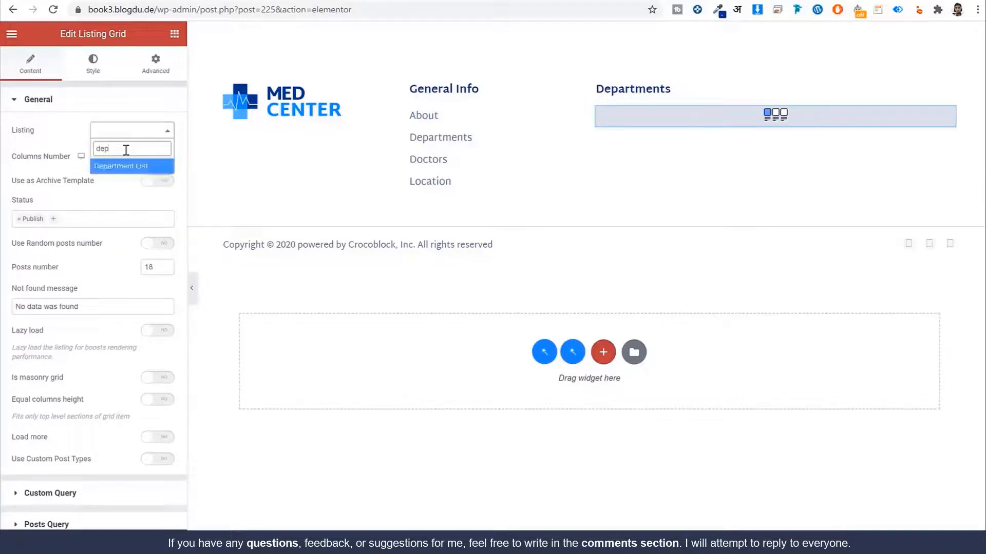
left_click(131, 166)
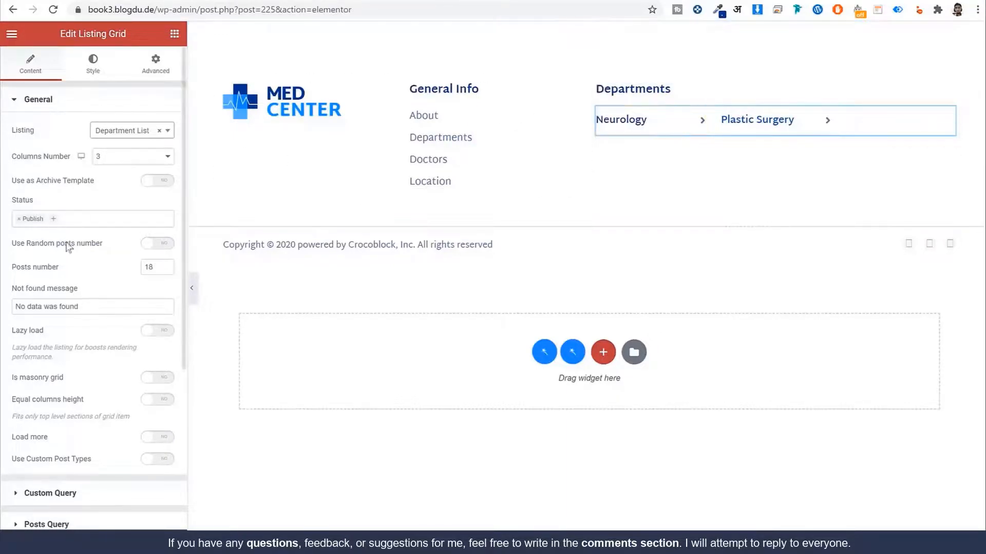
Step: Rename the first General Info link from About to My Account and link it to the My account page
left_click(445, 142)
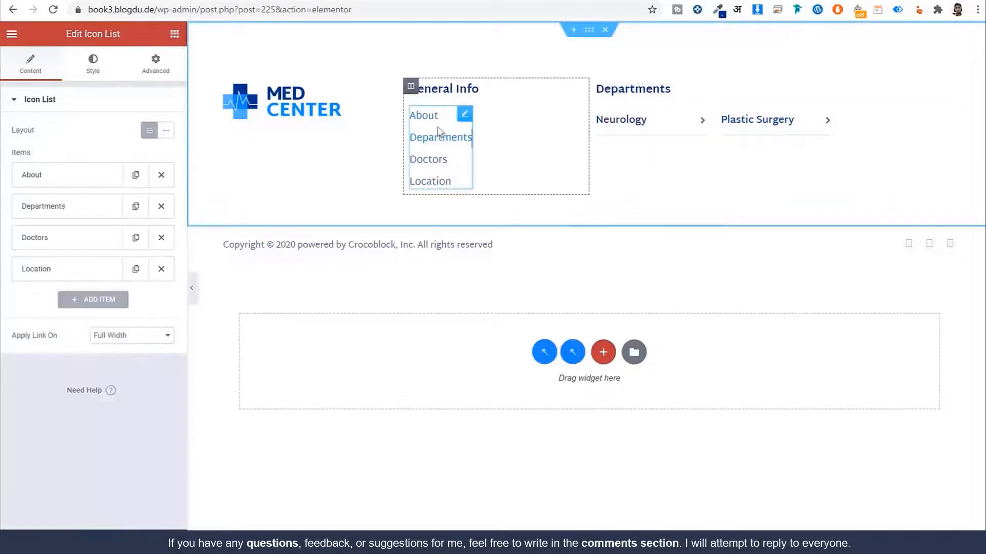
left_click(73, 177)
double_click(67, 218)
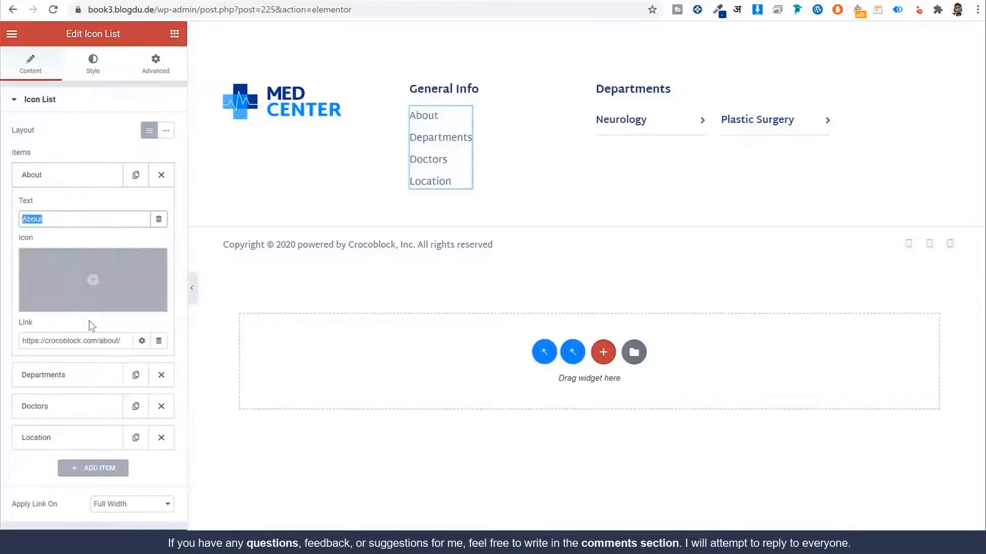
triple_click(115, 342)
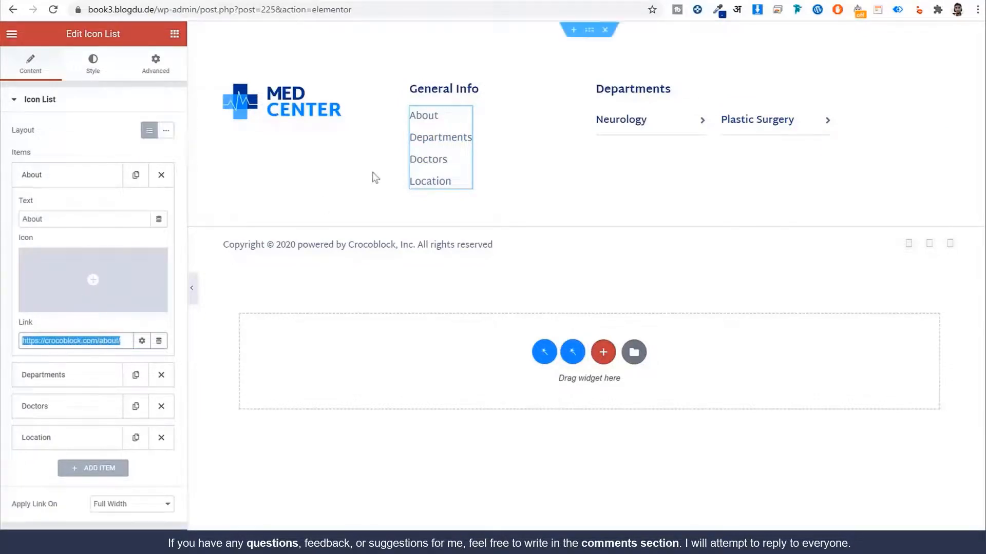
left_click(78, 217)
double_click(78, 218)
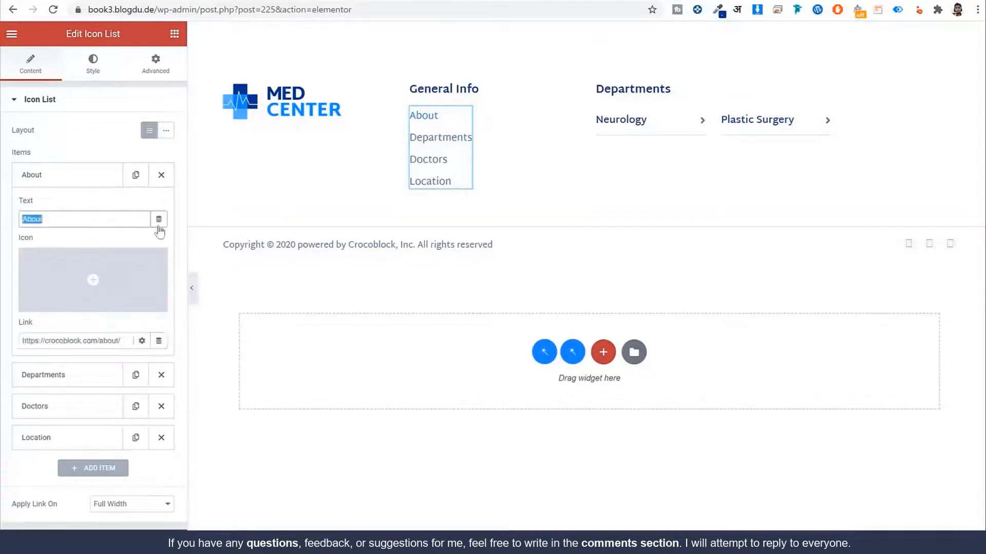
type("My Accoun")
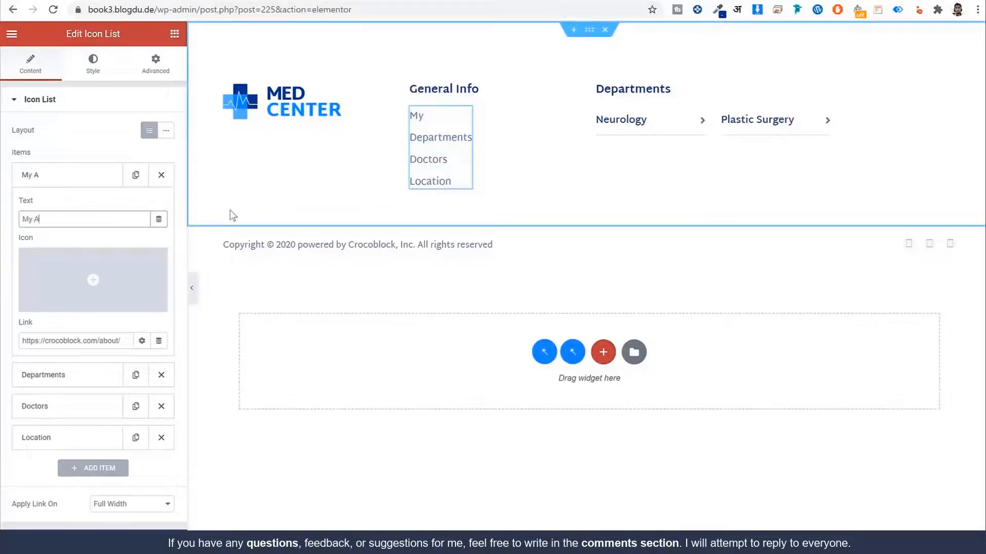
triple_click(118, 341)
type("m")
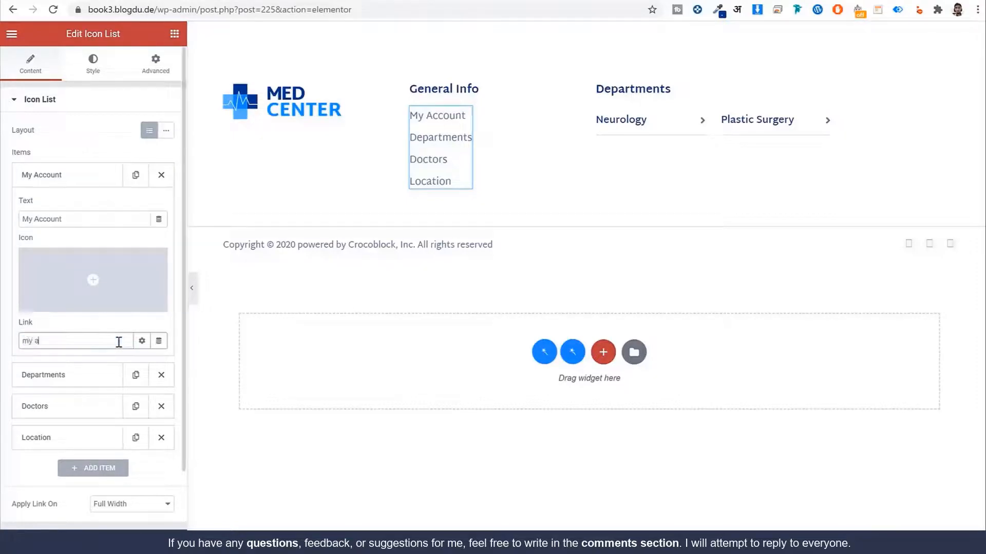
type("y a")
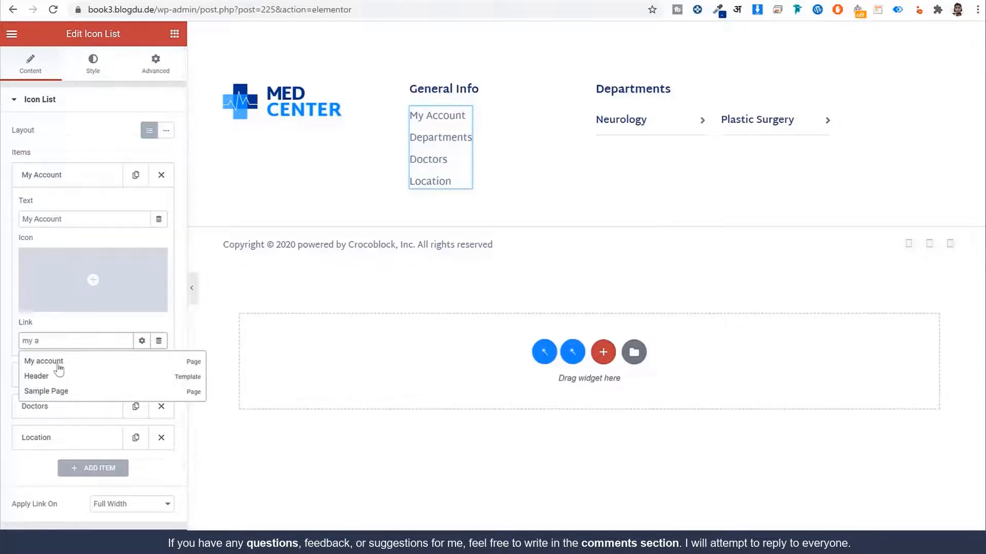
left_click(34, 359)
left_click(304, 126)
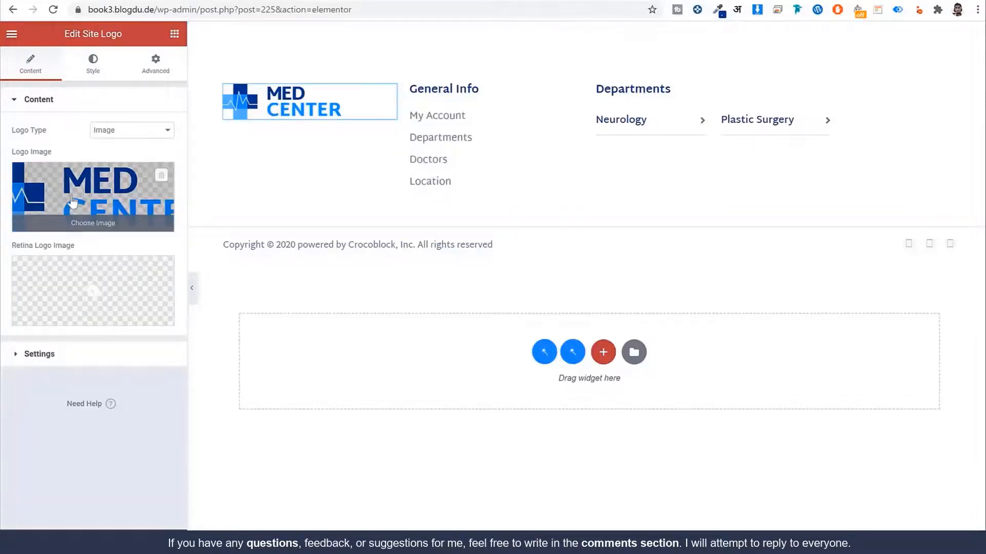
Step: Change the footer copyright line's year to 2021
left_click(291, 247)
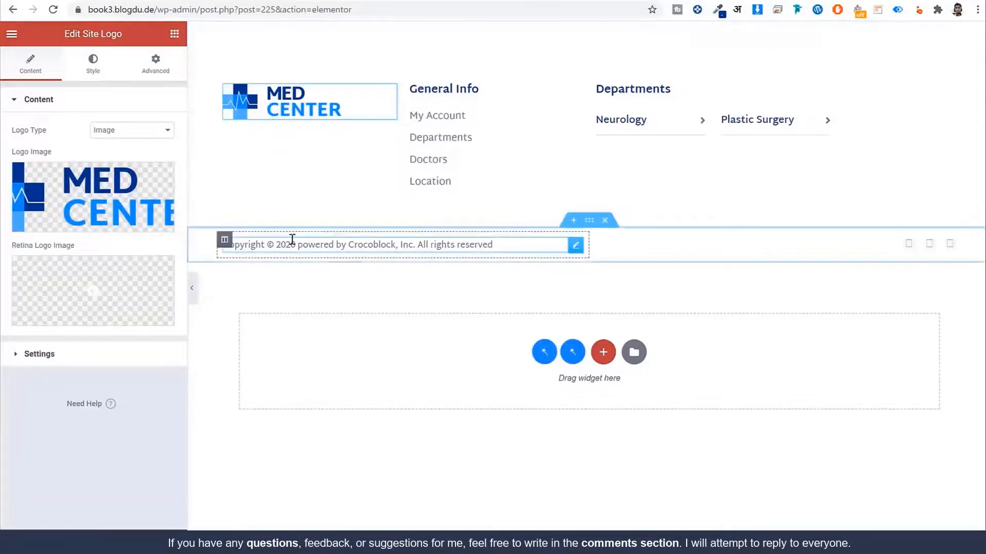
left_click(525, 250)
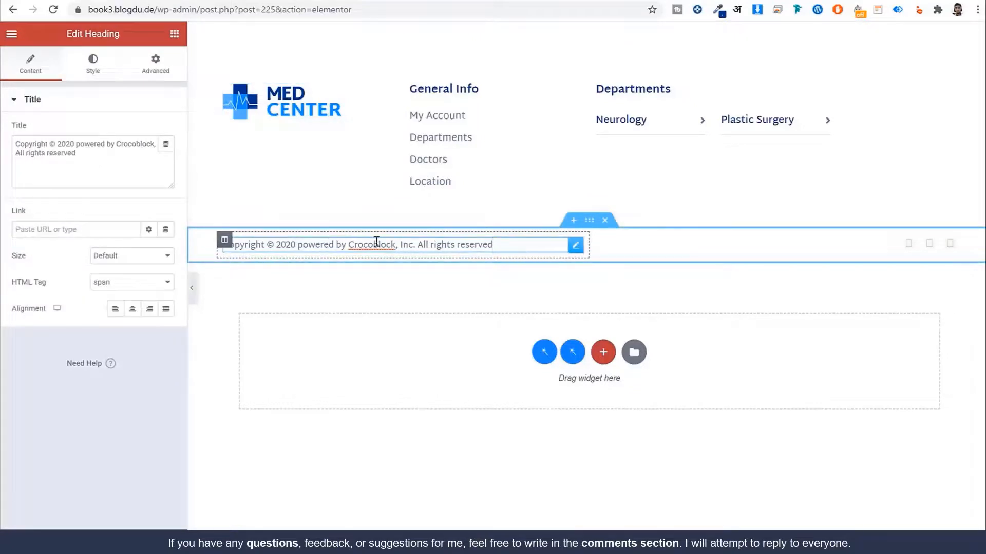
left_click(61, 142)
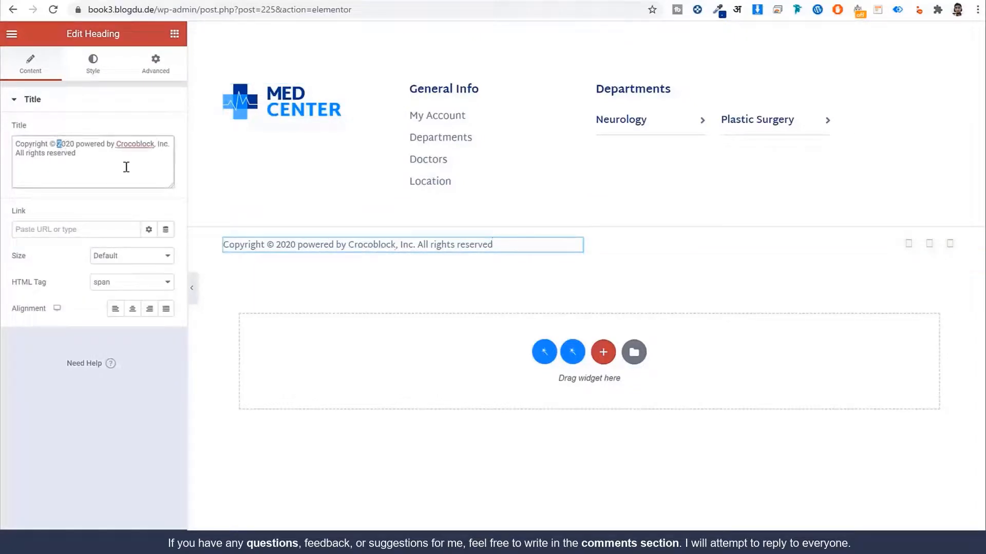
left_click_drag(126, 167, 133, 169)
type("2021 Made by Nayyar Shaikh")
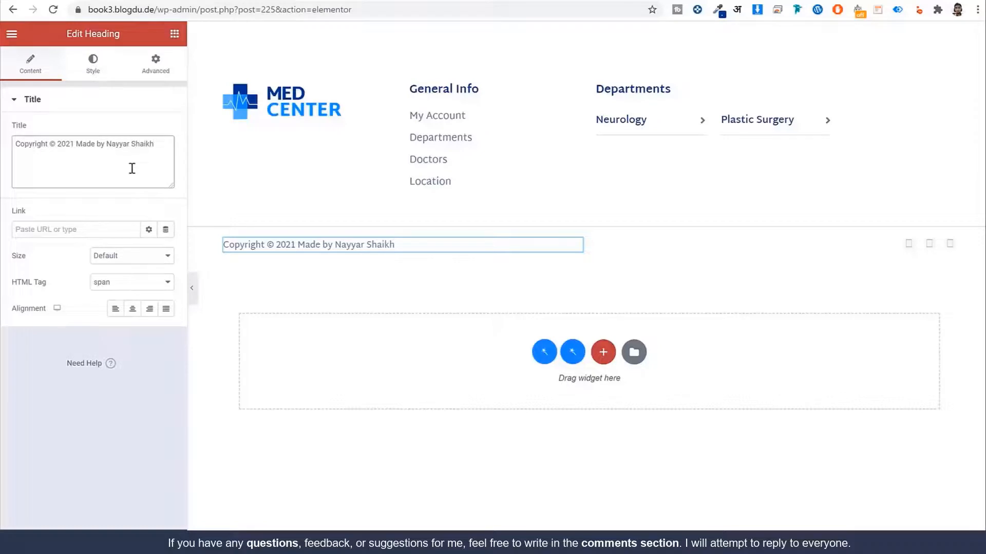
Step: Review the YouTube, Facebook and Instagram icon links, then publish the footer with Ctrl+S
left_click(926, 249)
left_click(81, 149)
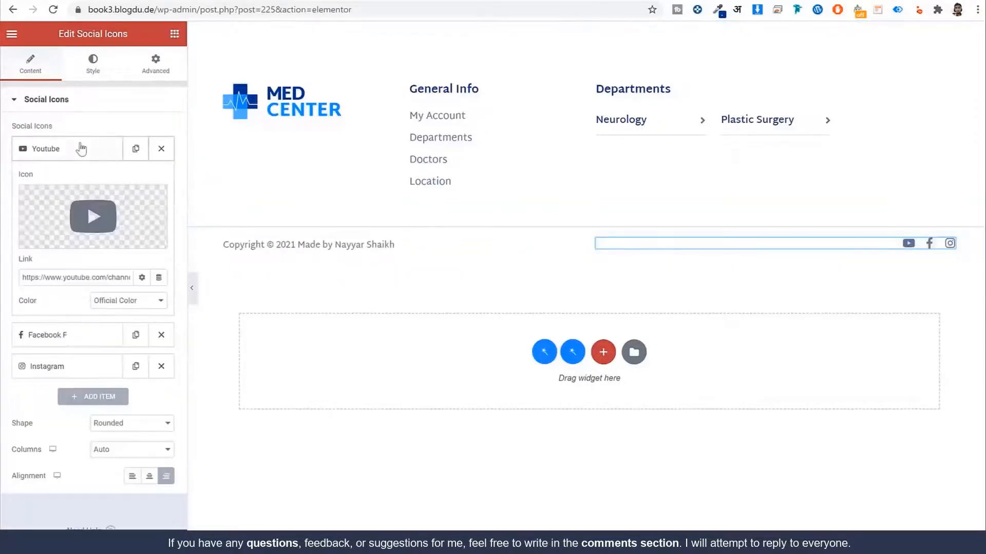
double_click(119, 278)
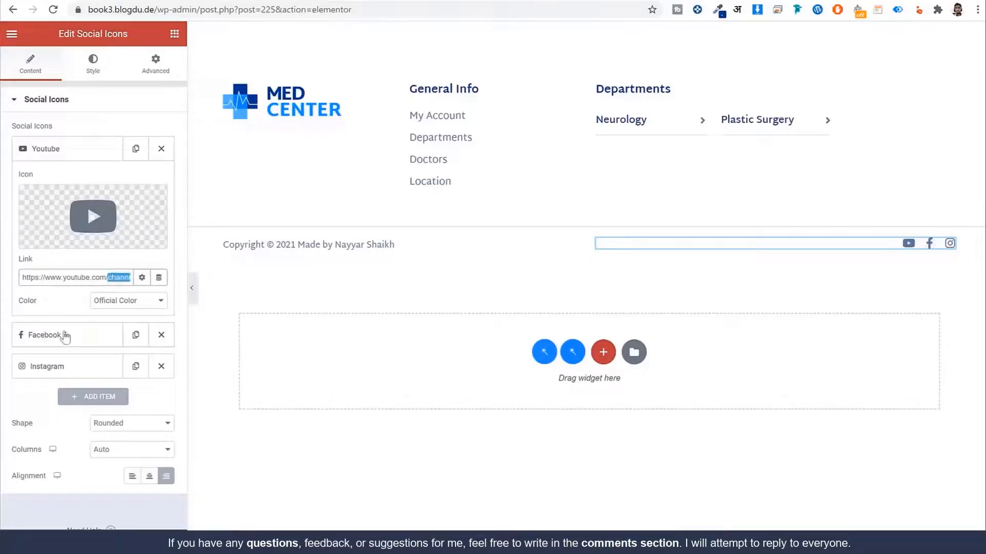
left_click(66, 336)
left_click(58, 367)
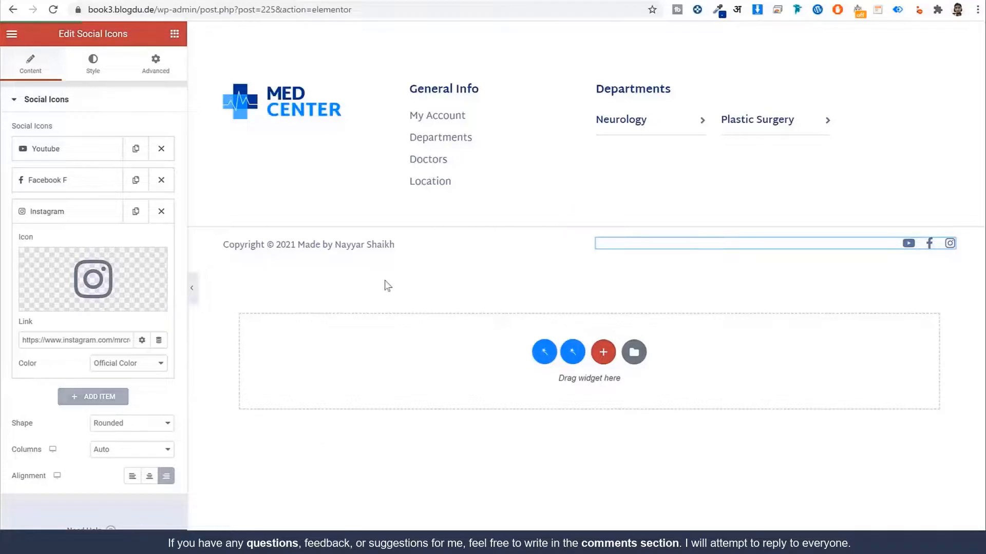
key("ctrl+s")
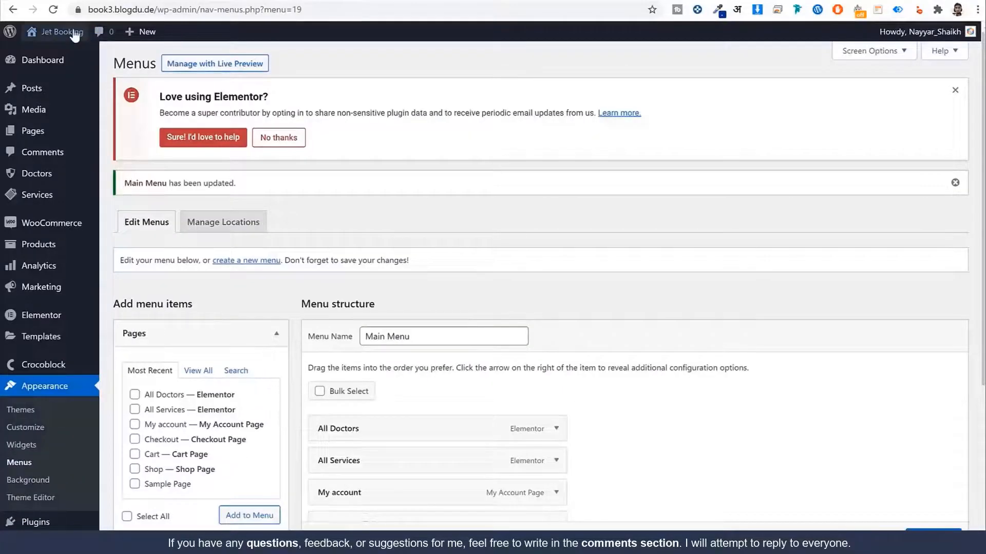
Step: Browse the live site, visiting the Plastic Surgery page and then the doctor's profile from the menu
left_click(74, 32)
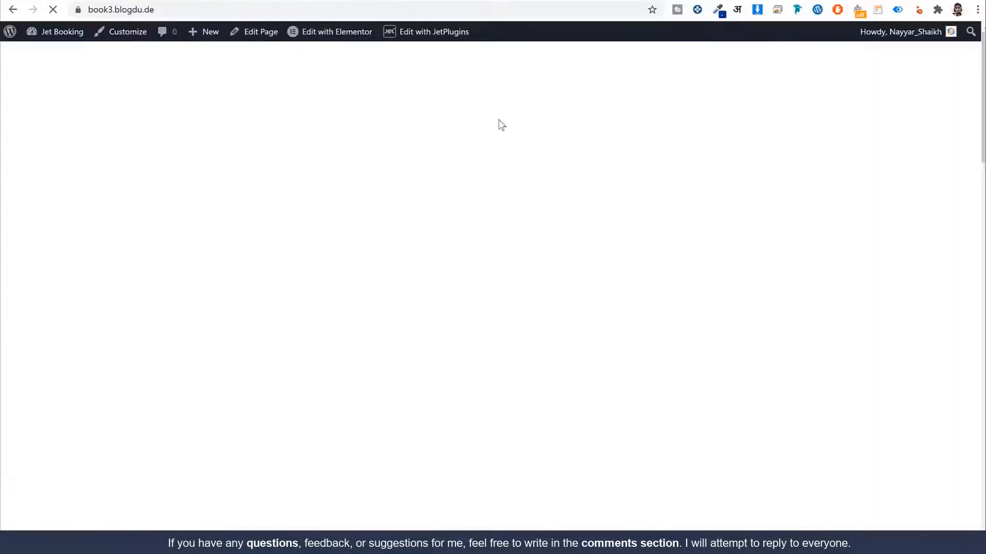
scroll(556, 242, "down", 15)
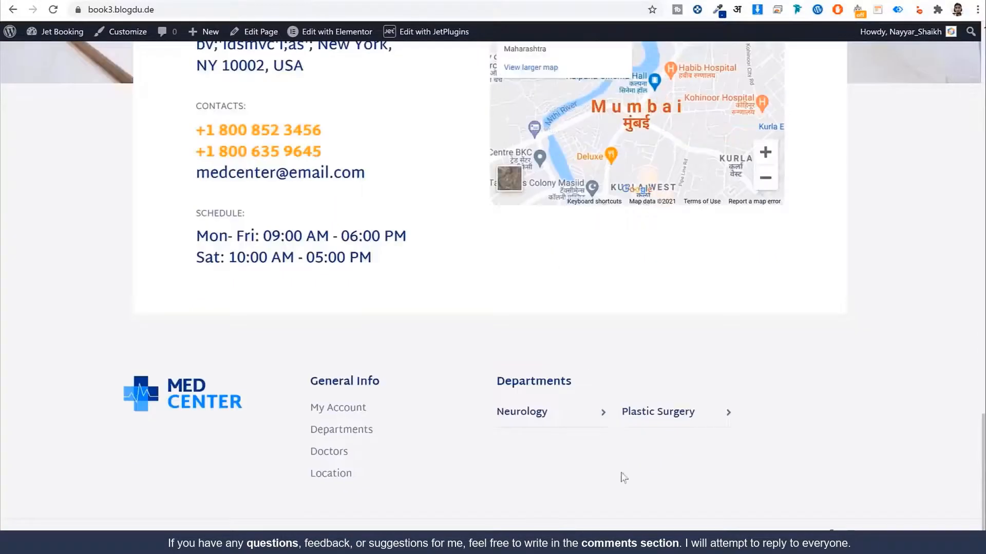
scroll(471, 431, "up", 15)
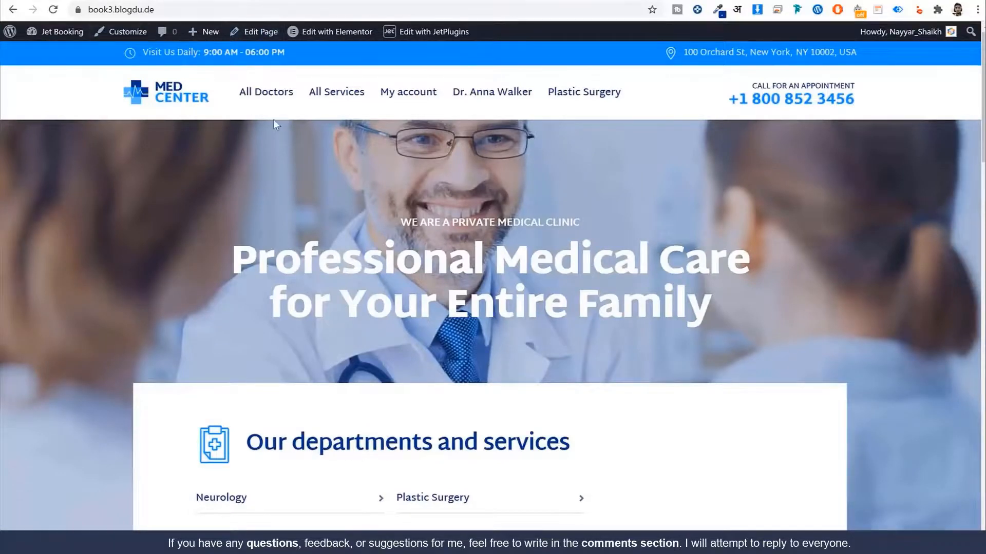
scroll(296, 139, "down", 5)
scroll(298, 159, "up", 5)
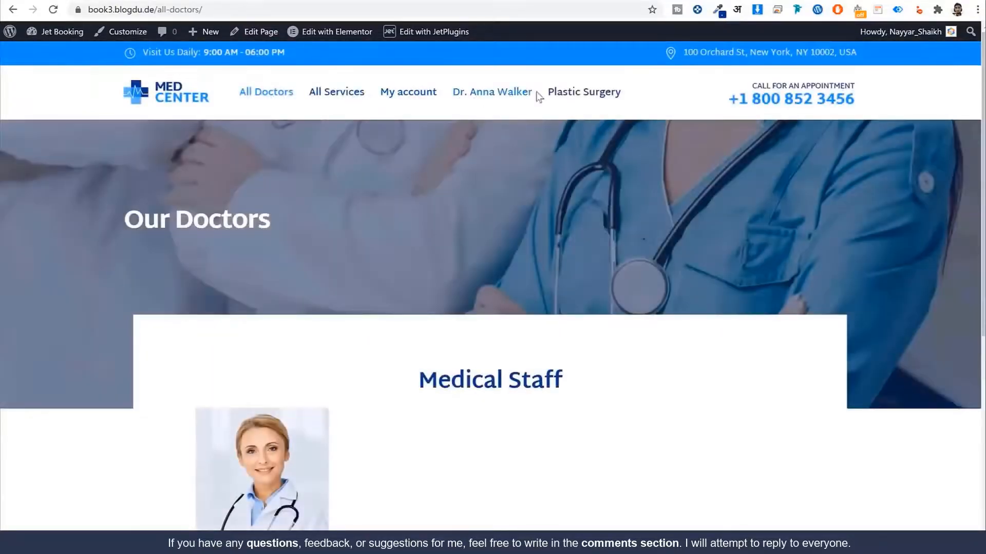
left_click(583, 96)
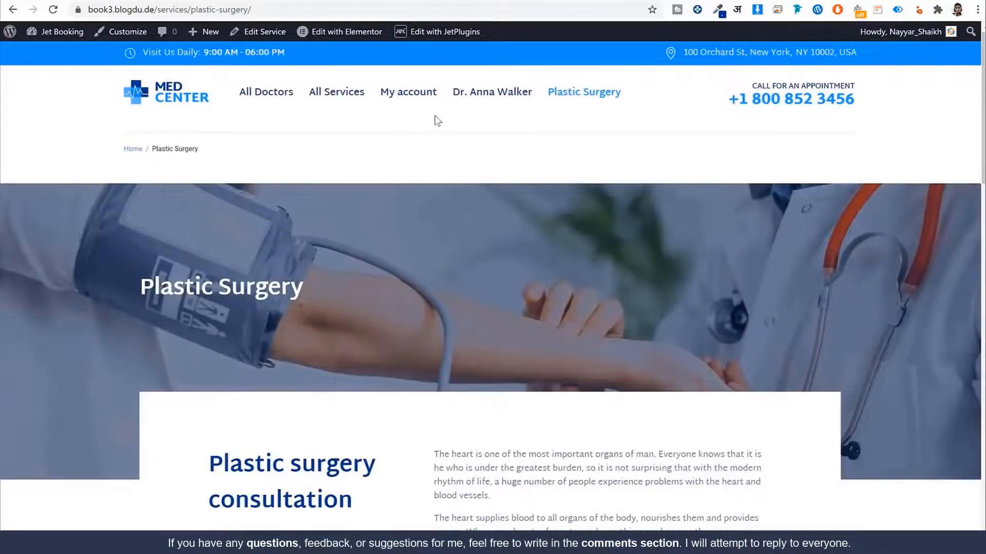
left_click(480, 97)
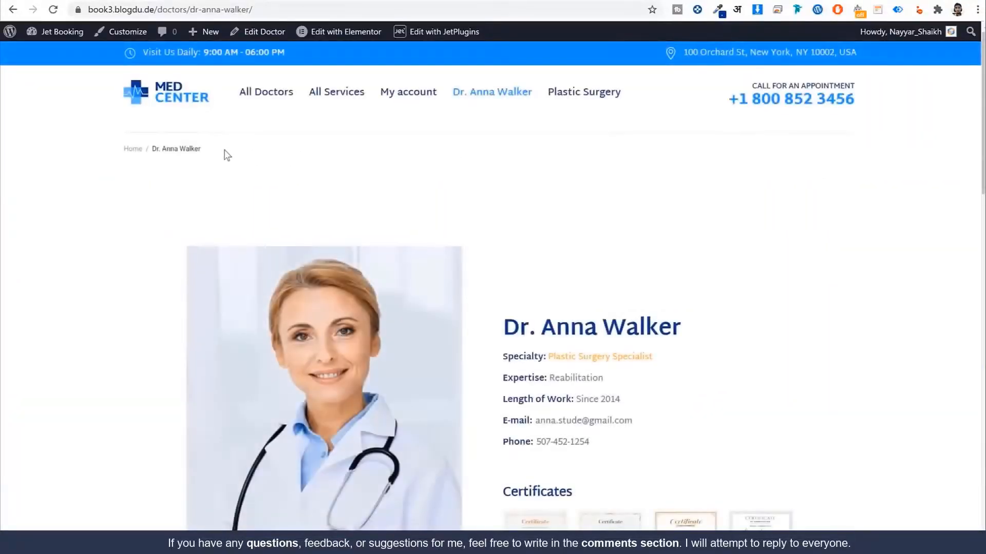
Step: View the My account dashboard and its breadcrumb trail, then launch the Customizer for it
left_click(408, 97)
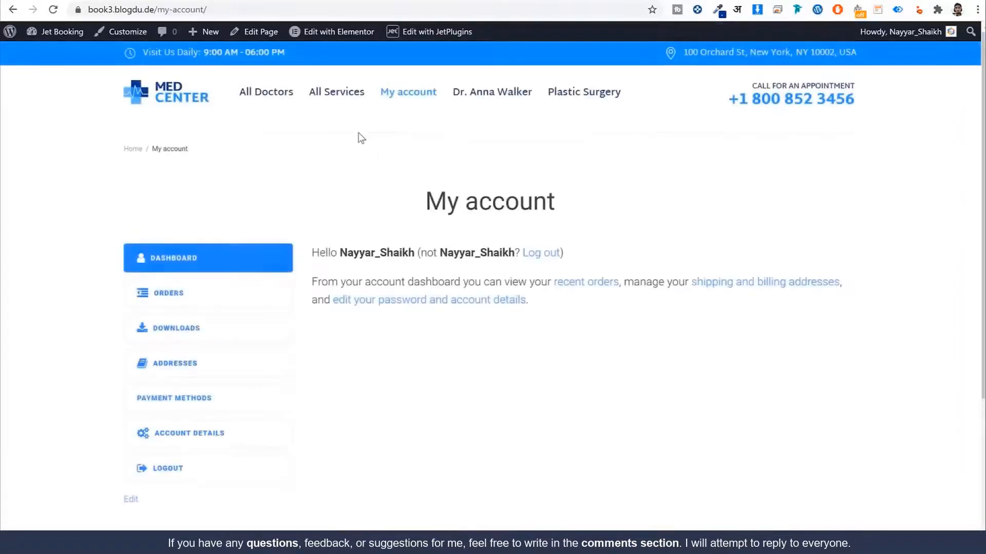
left_click_drag(171, 148, 95, 151)
left_click(143, 158)
scroll(467, 315, "down", 5)
scroll(465, 315, "up", 5)
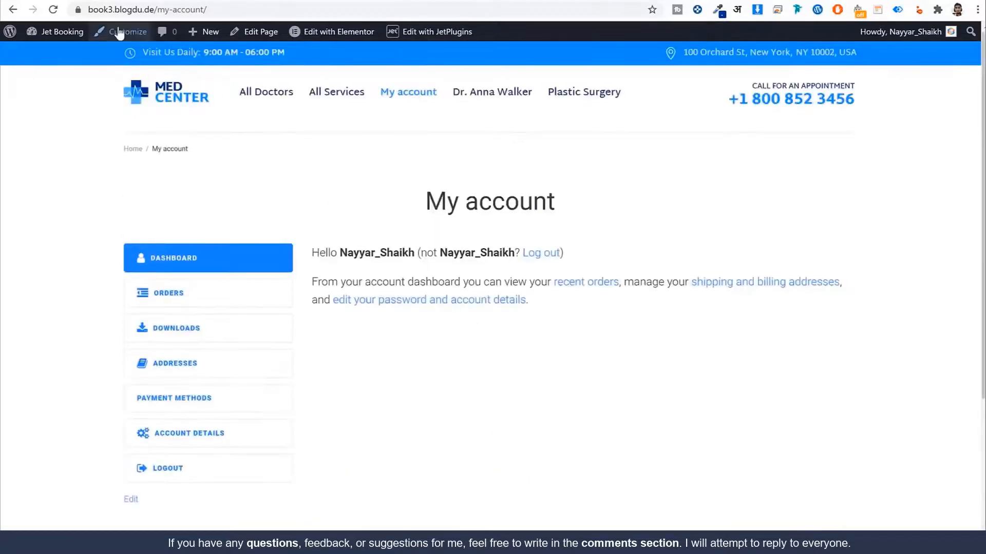
left_click(128, 34)
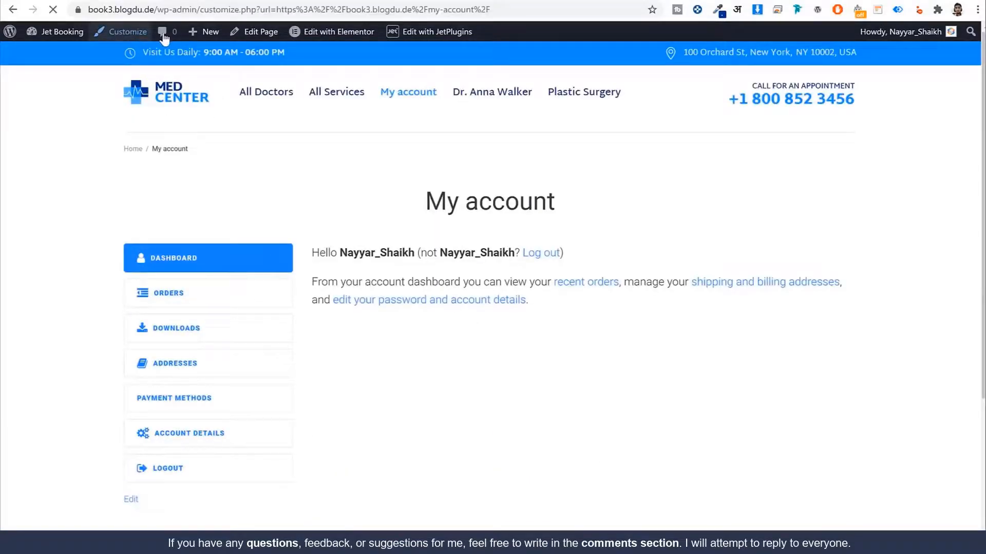
Step: Uncheck Enable Breadcrumbs under General Site settings, publish, and return to the main Customizer sections
scroll(92, 344, "down", 1)
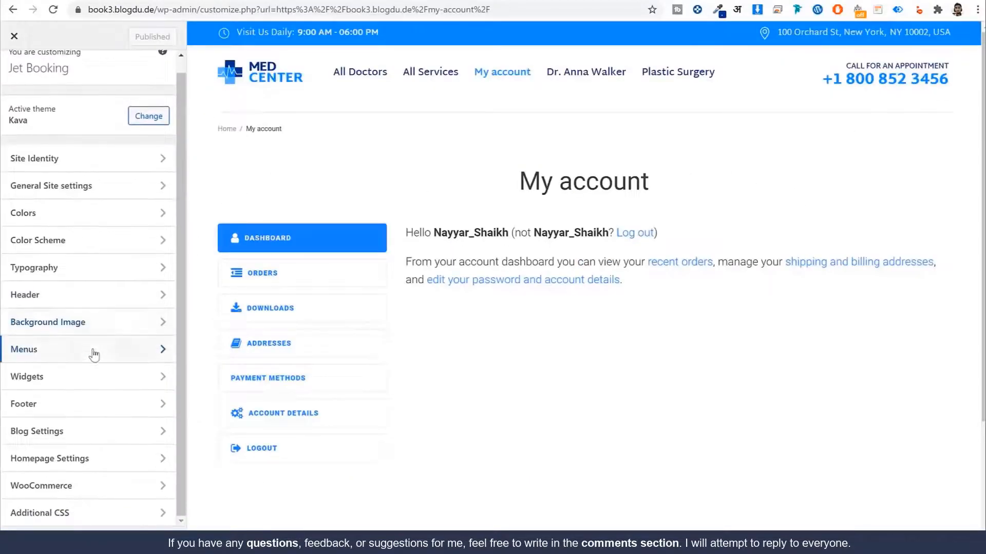
scroll(92, 308, "up", 1)
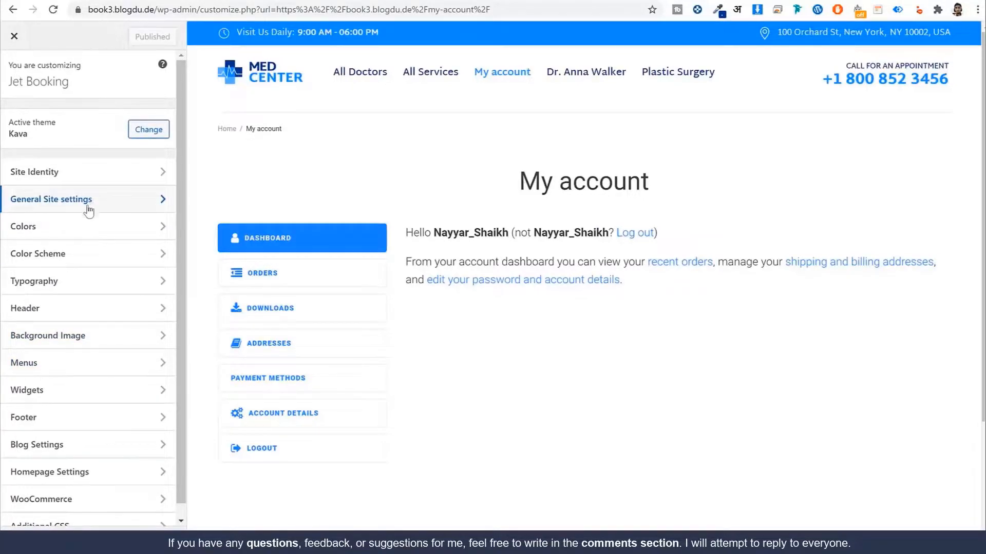
left_click(91, 211)
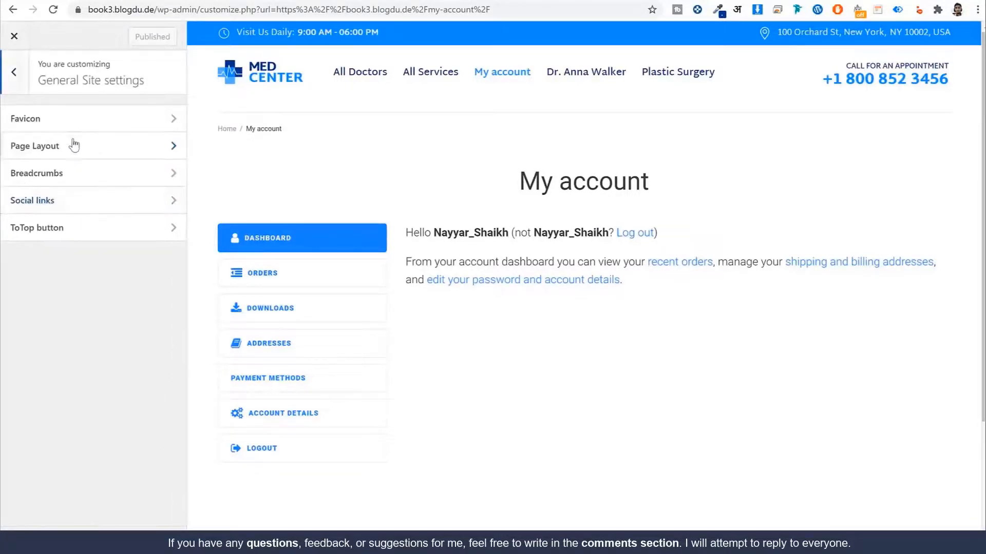
left_click(75, 177)
left_click(47, 117)
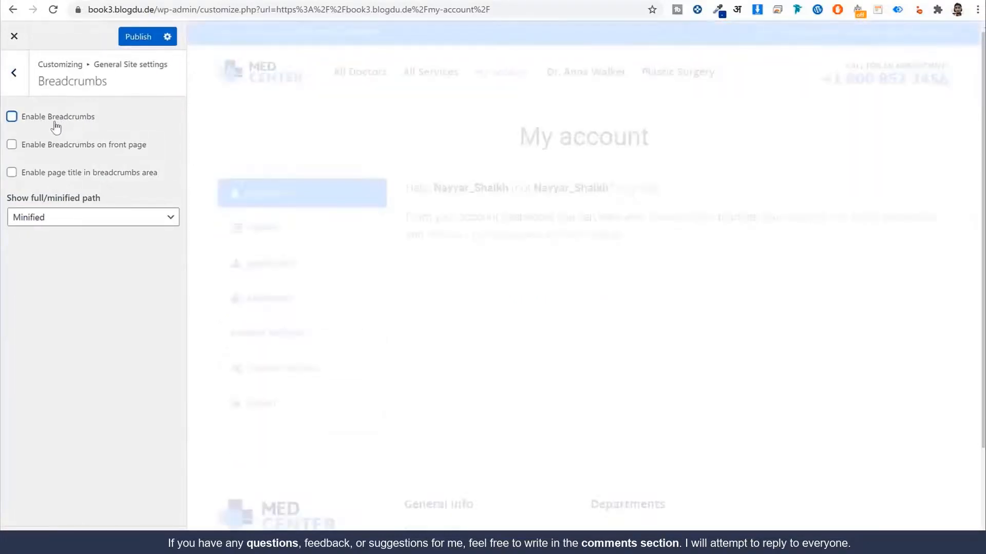
left_click(138, 37)
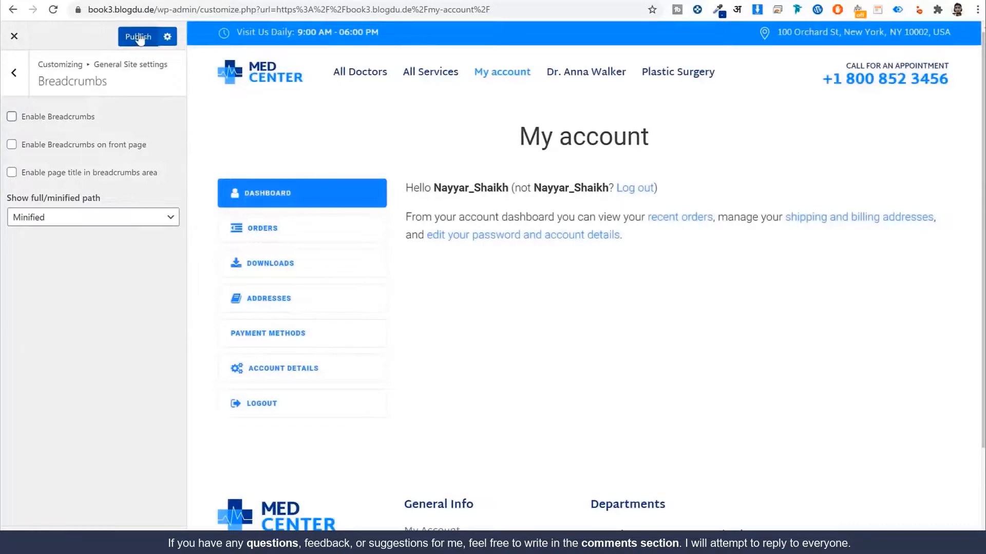
left_click(14, 72)
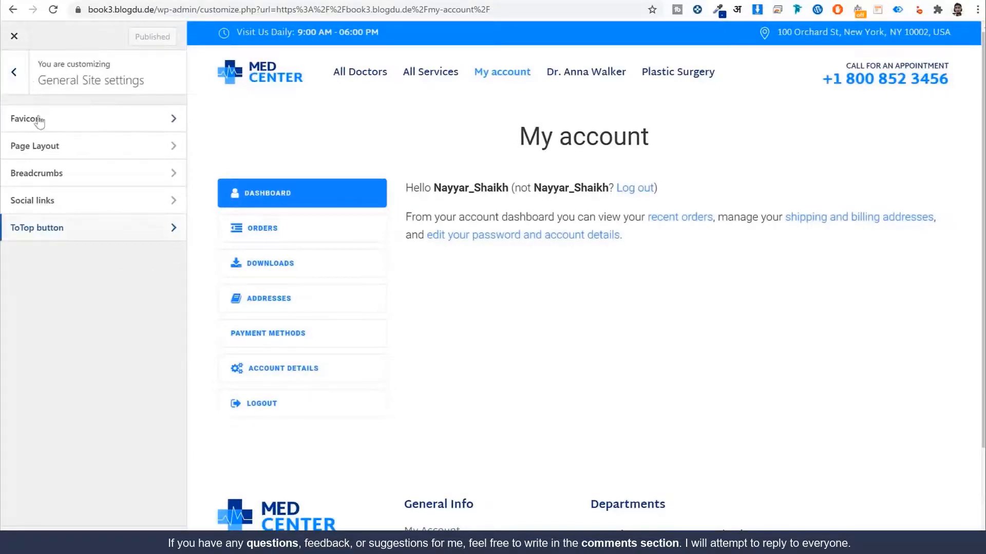
left_click(13, 74)
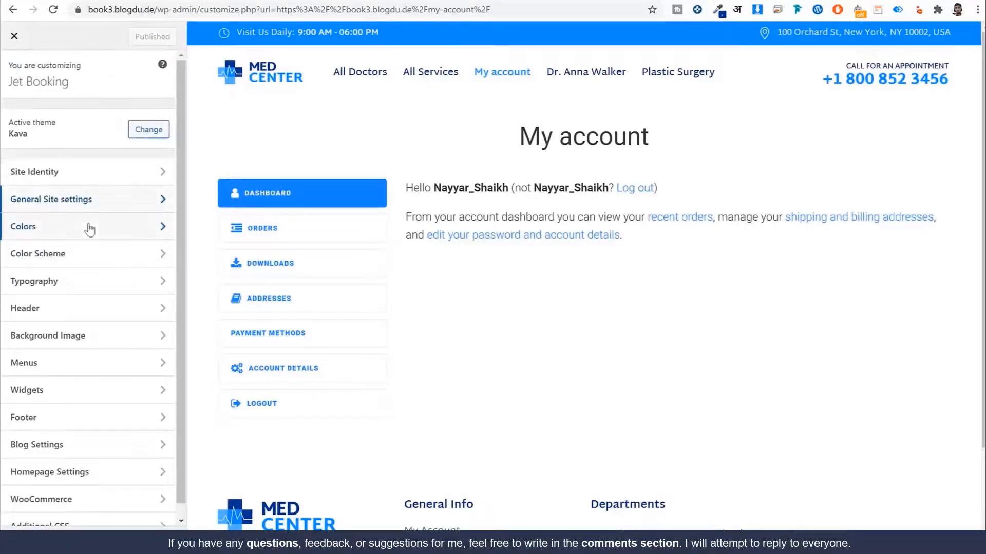
scroll(99, 257, "down", 1)
Step: Change the body background colour from ffffff to f5f5f5, publish it, and close the Customizer
scroll(111, 324, "up", 1)
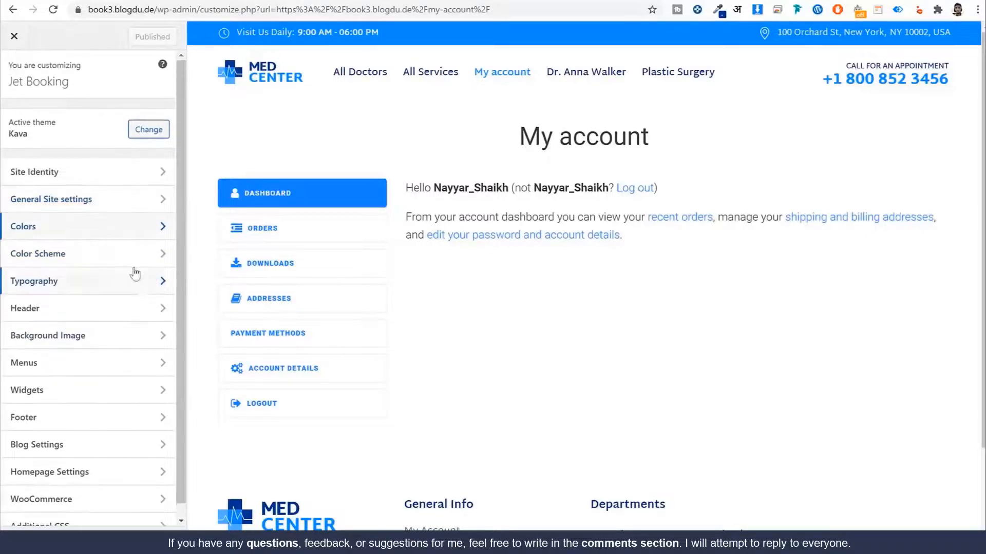
left_click(52, 234)
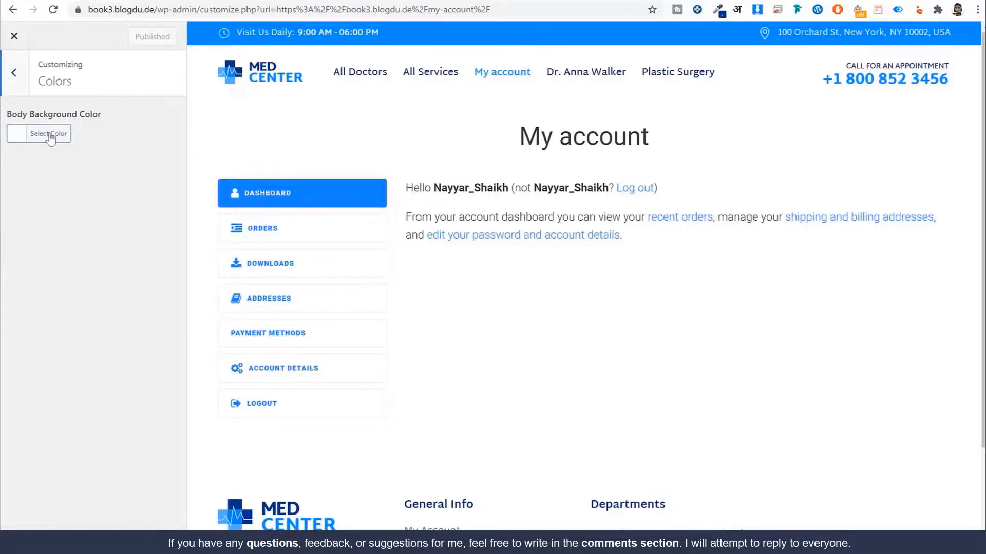
left_click(45, 133)
left_click(80, 135)
double_click(90, 133)
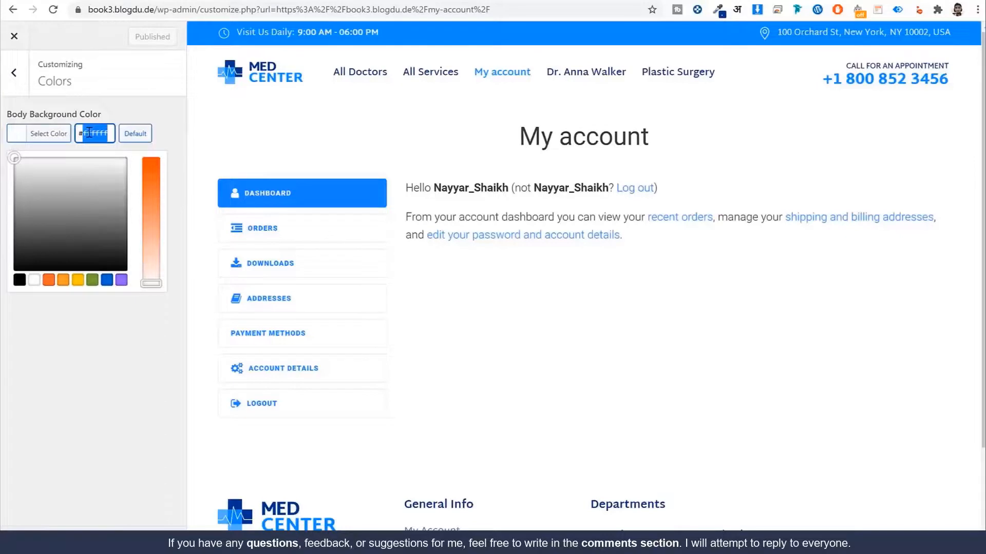
type("f5f5f5")
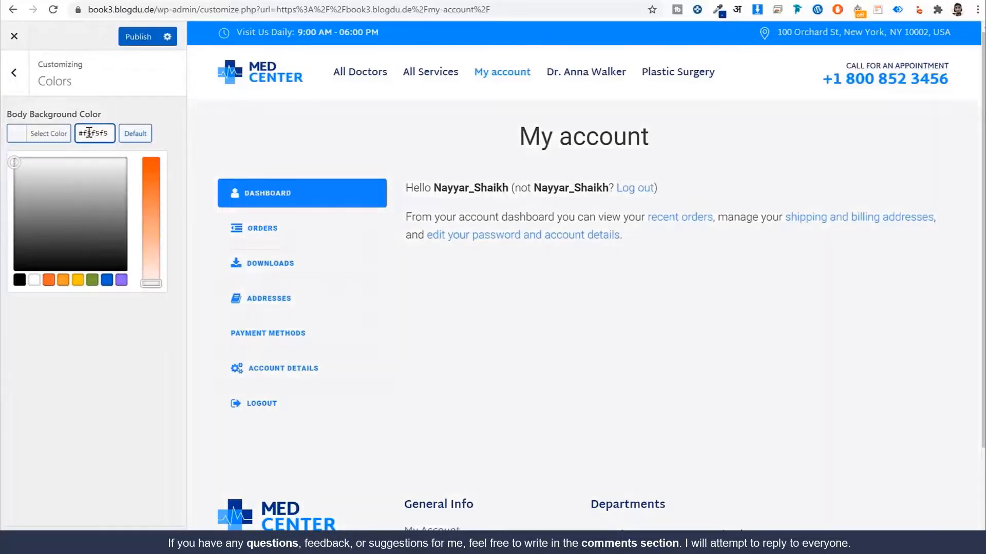
left_click(138, 36)
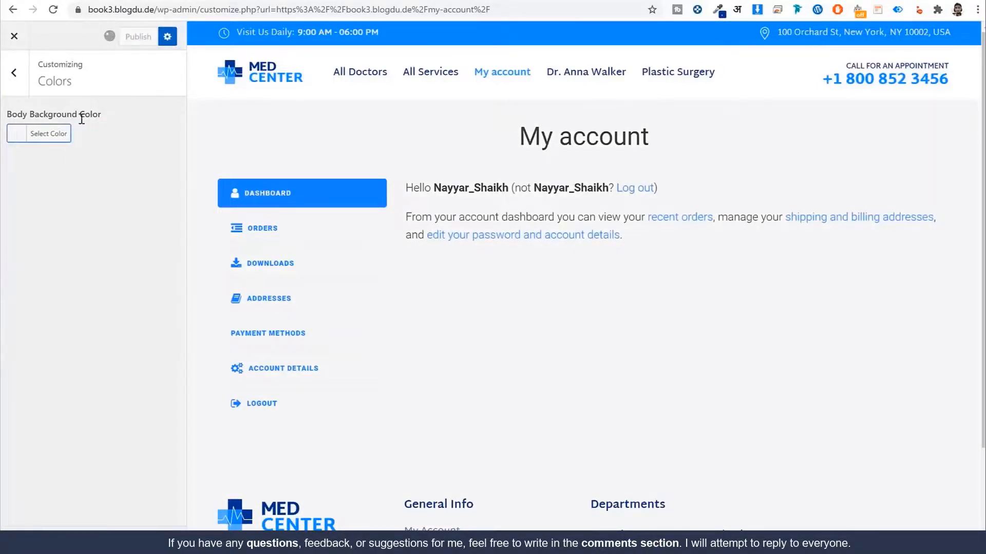
left_click(15, 47)
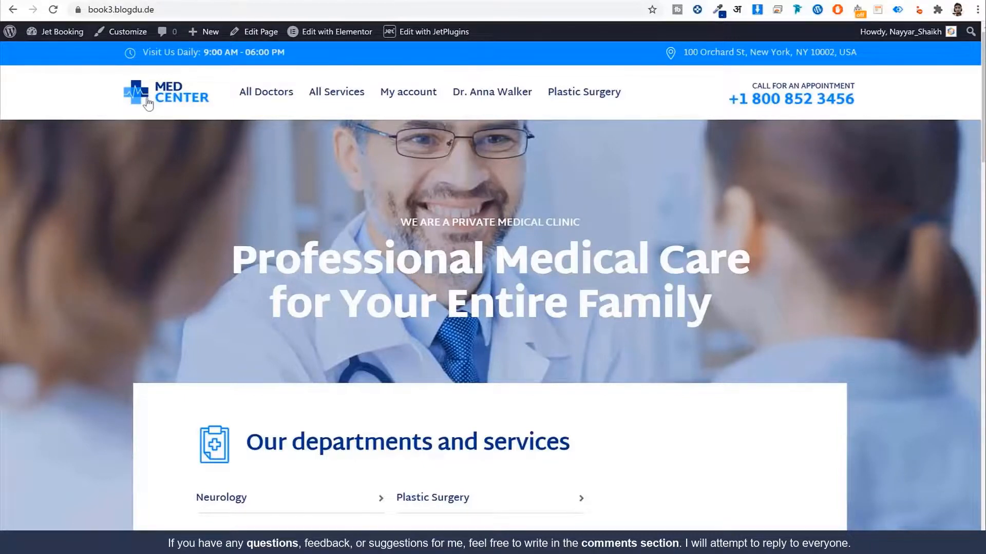
Step: On the Plastic Surgery page, book the doctor for a September date at 11:30-12:00
scroll(372, 193, "down", 6)
scroll(539, 262, "up", 6)
left_click(579, 98)
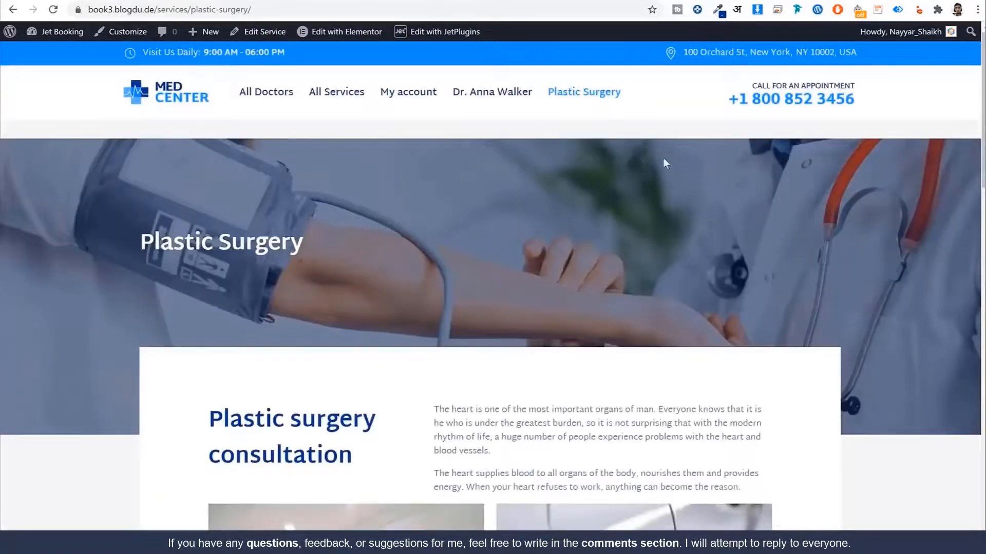
scroll(691, 205, "down", 15)
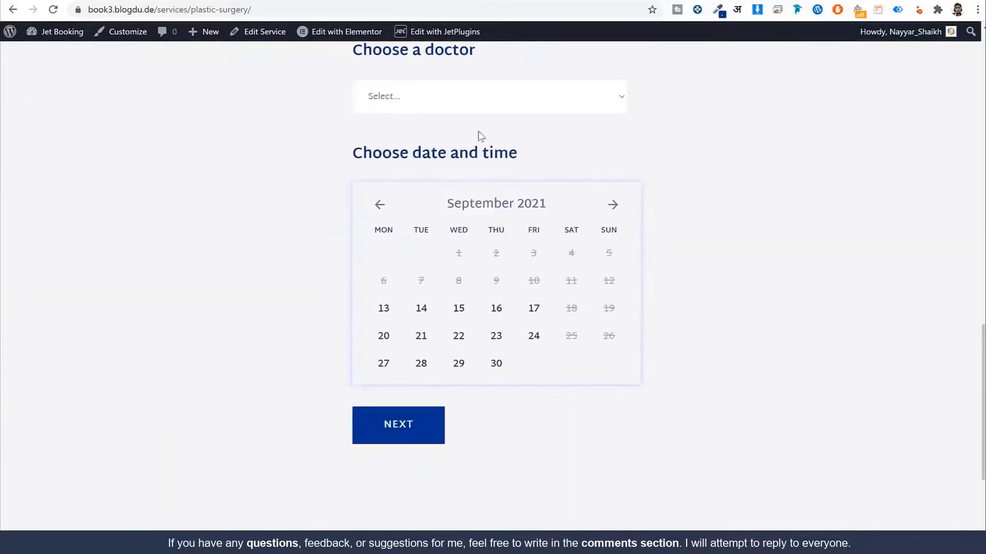
left_click(470, 104)
left_click(438, 136)
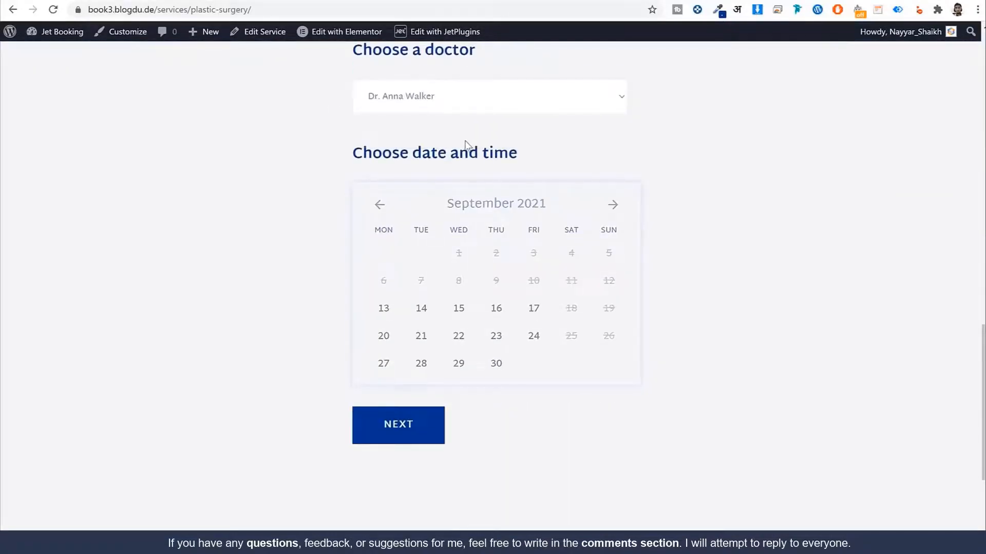
left_click(496, 308)
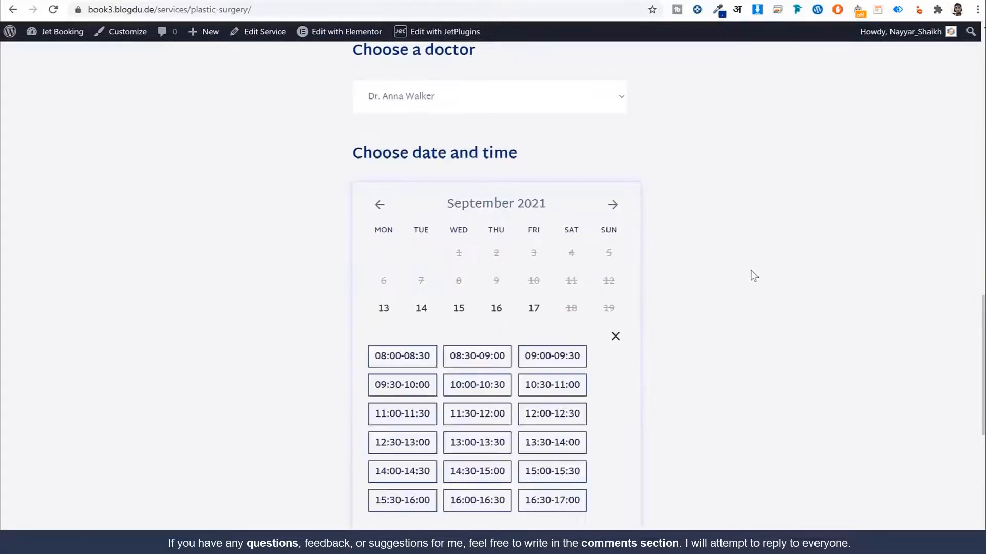
scroll(593, 330, "down", 2)
left_click(483, 292)
left_click(415, 510)
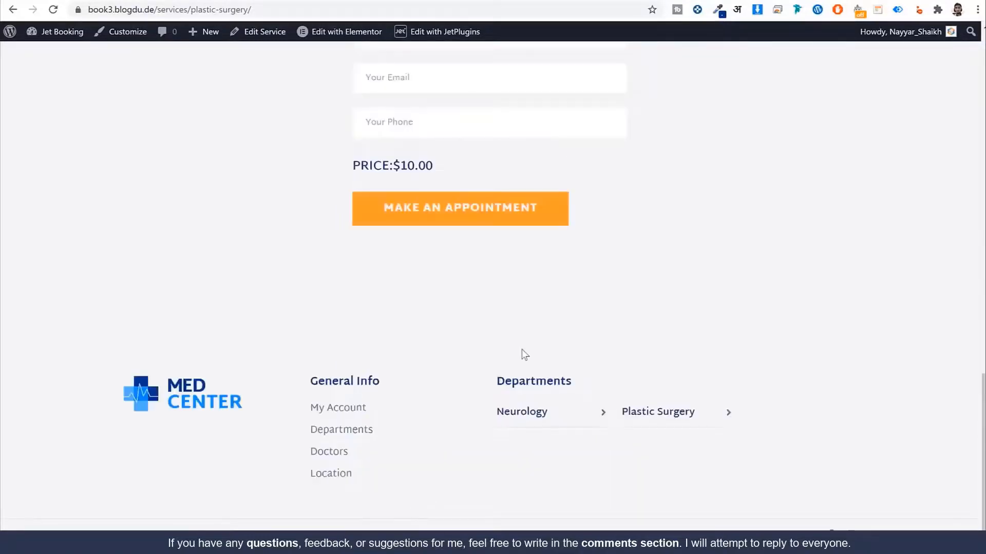
Step: Enter the patient's name, e-mail and phone, then submit the $10.00 appointment booking
scroll(521, 349, "up", 3)
left_click(469, 226)
type("John Doe")
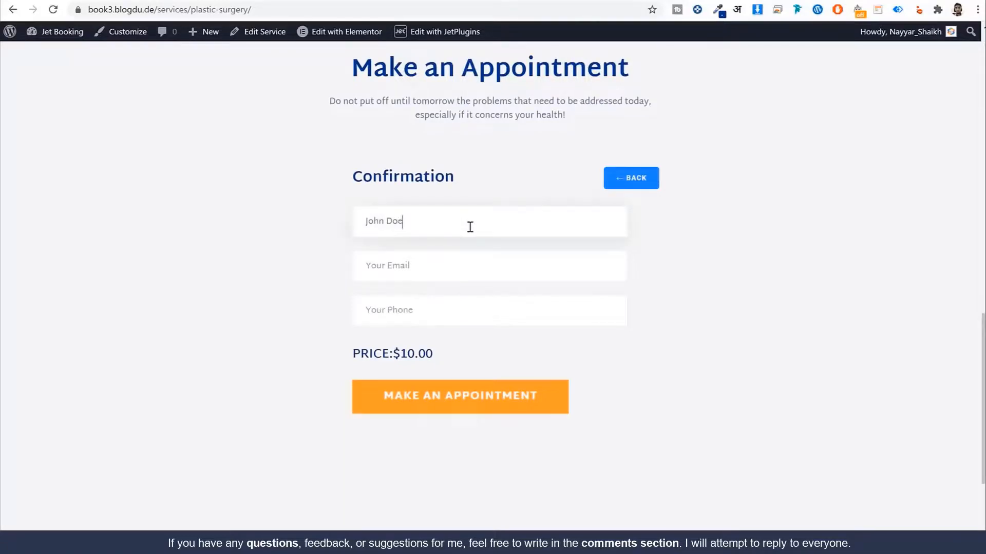
key("Tab")
type("na")
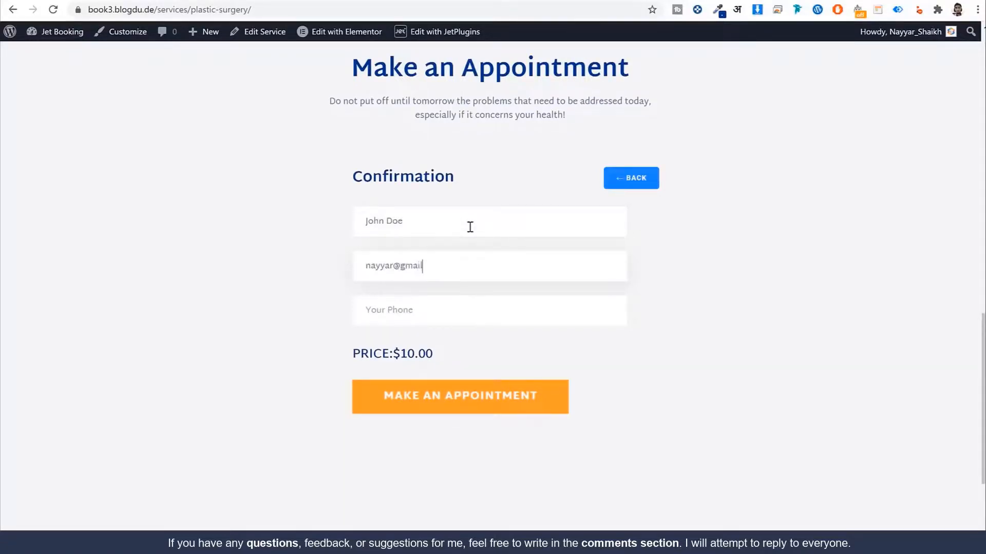
key("Tab")
type("7")
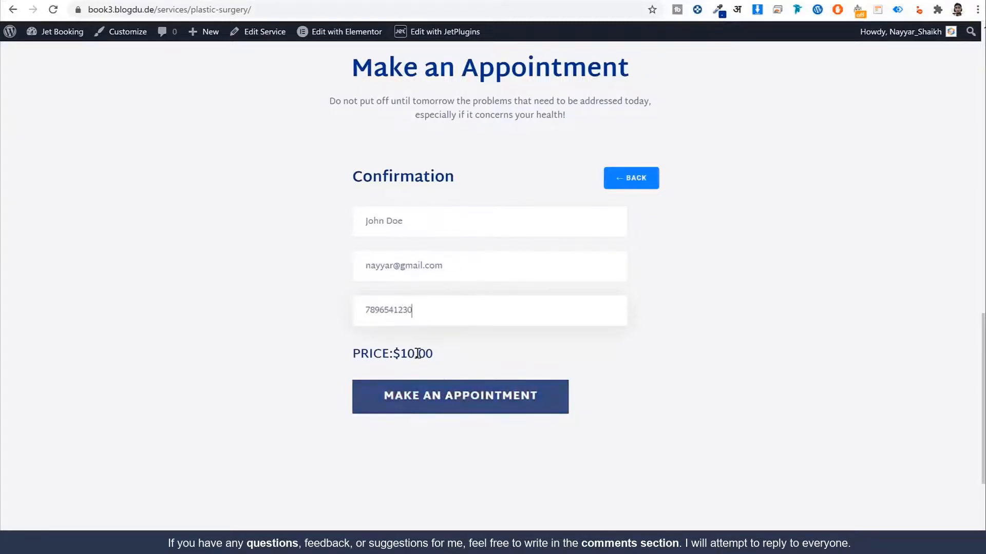
left_click_drag(400, 355, 381, 355)
left_click(429, 406)
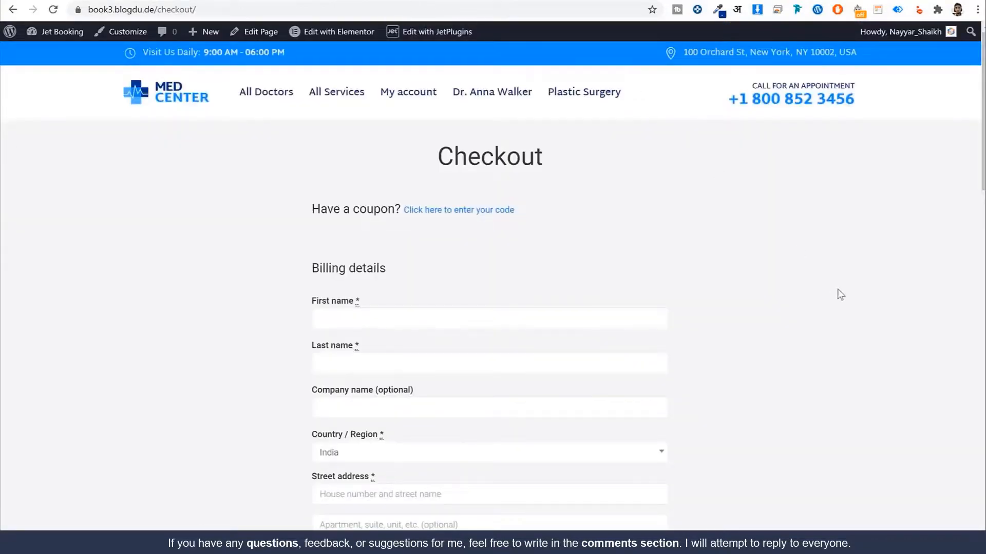
Step: Fill the billing name, street address and town/city fields with the customer's details
scroll(847, 300, "down", 4)
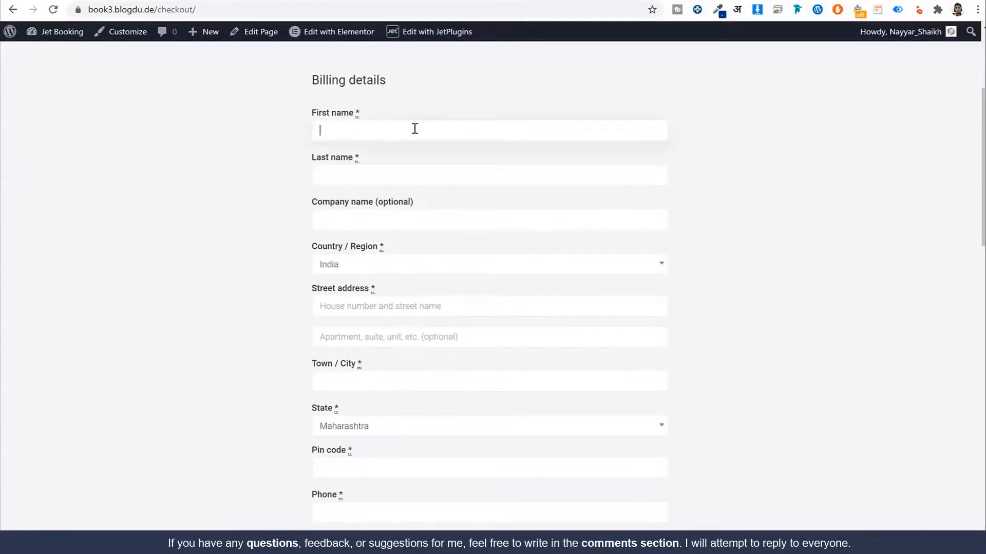
key("Tab")
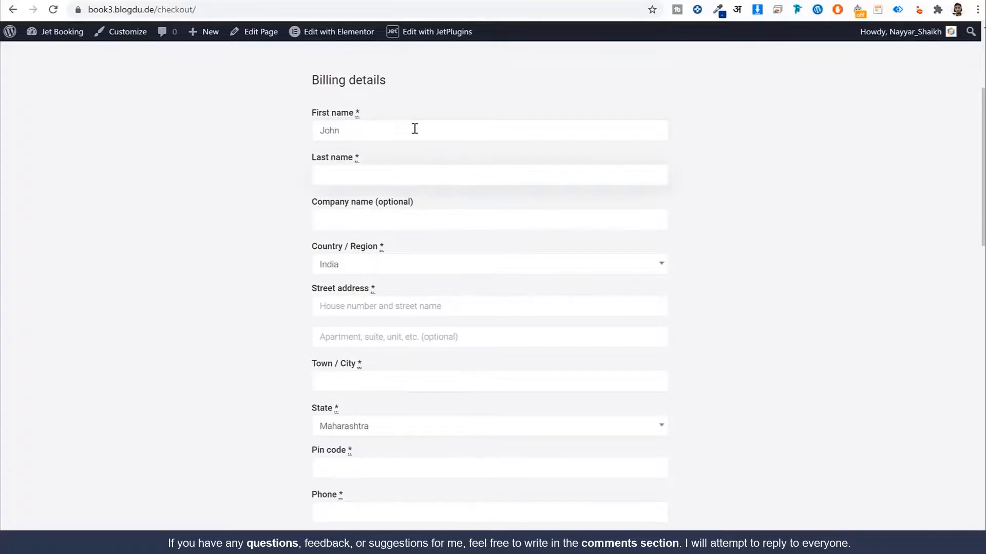
key("Tab")
key("Tab")
key("Tab")
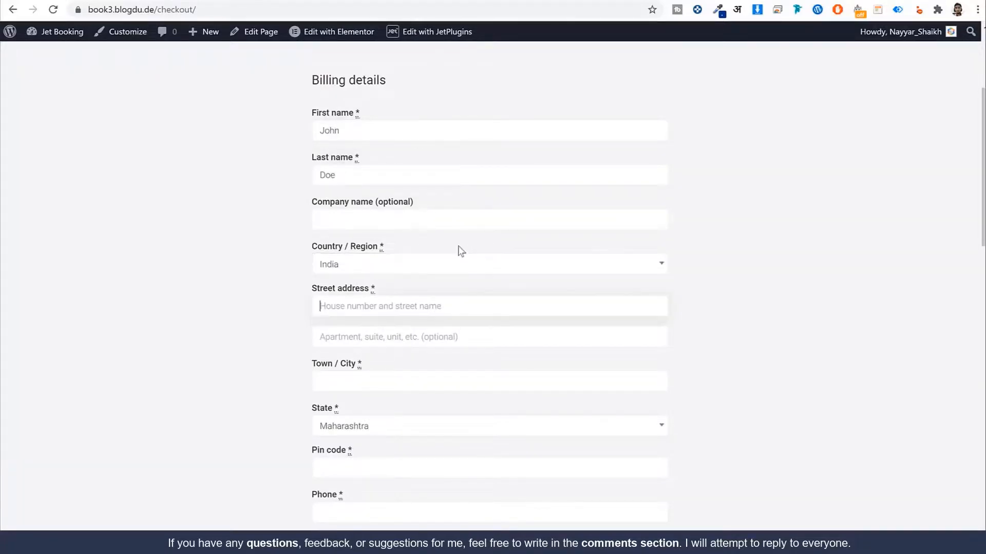
type("123")
key("Tab")
key("Tab")
type("M")
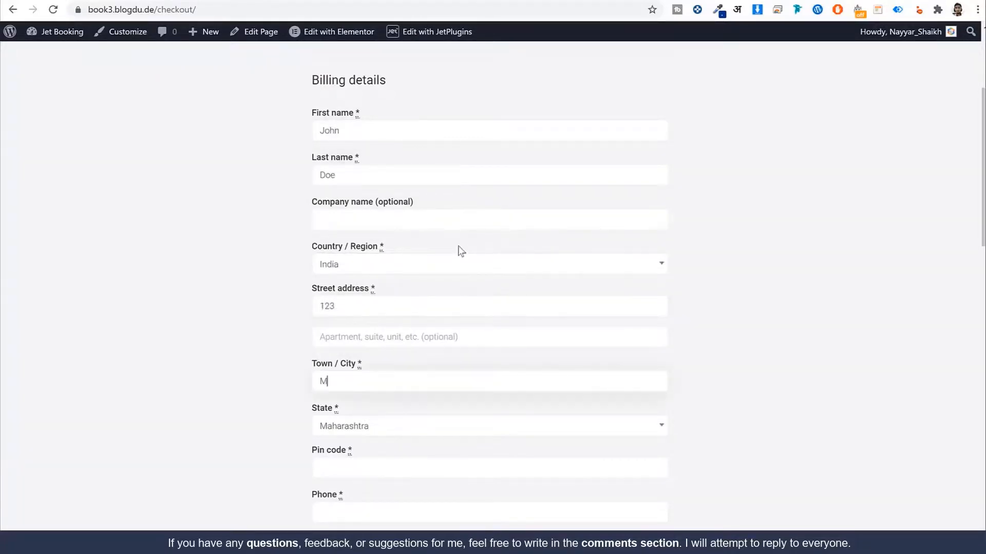
type("umbai")
key("Tab")
key("Tab")
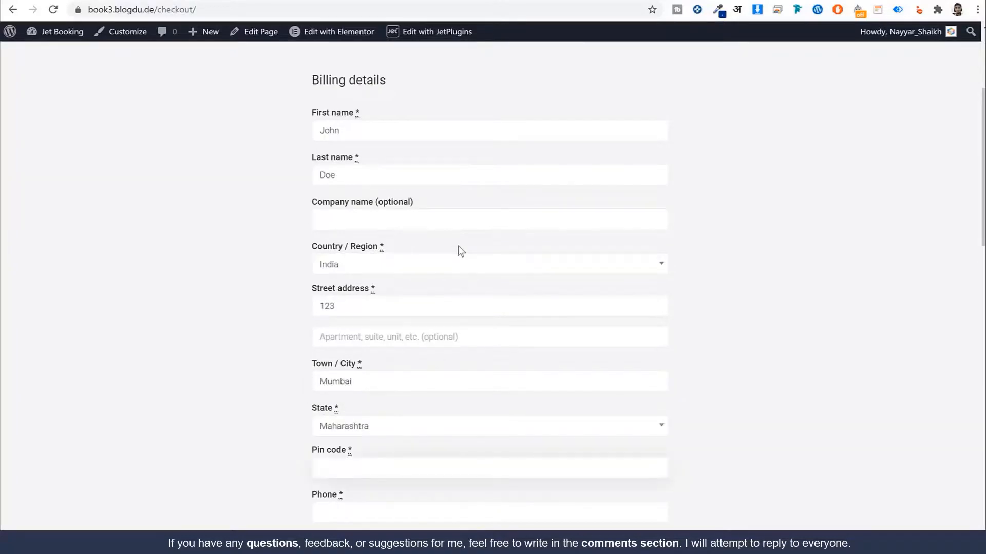
Step: Enter the customer's phone number and scroll down to the order summary
scroll(478, 257, "down", 1)
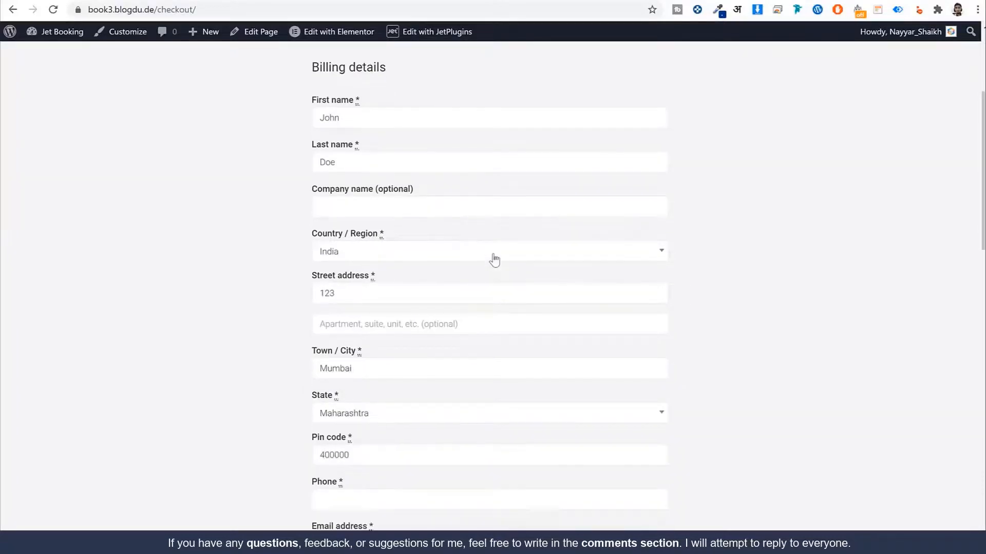
left_click(384, 501)
scroll(397, 472, "down", 10)
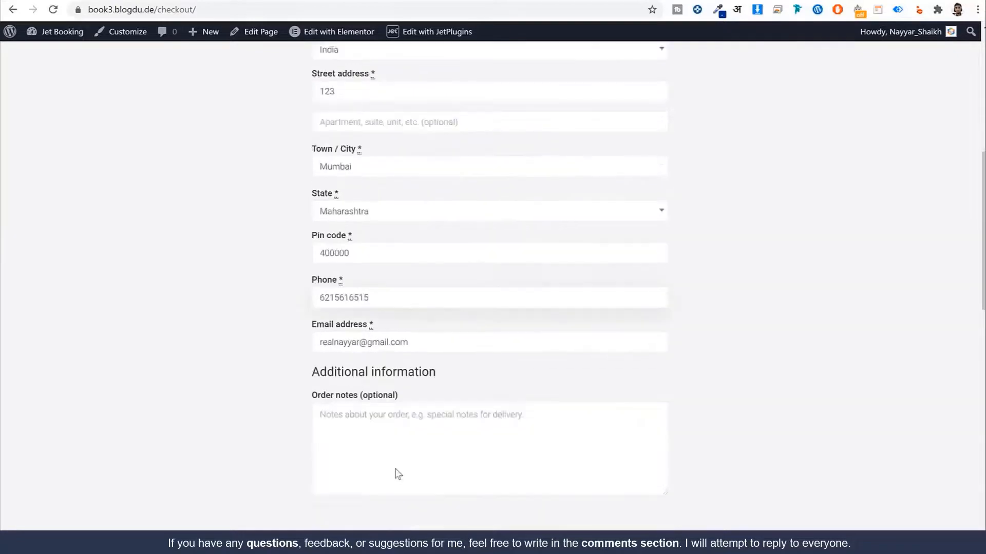
scroll(419, 447, "down", 2)
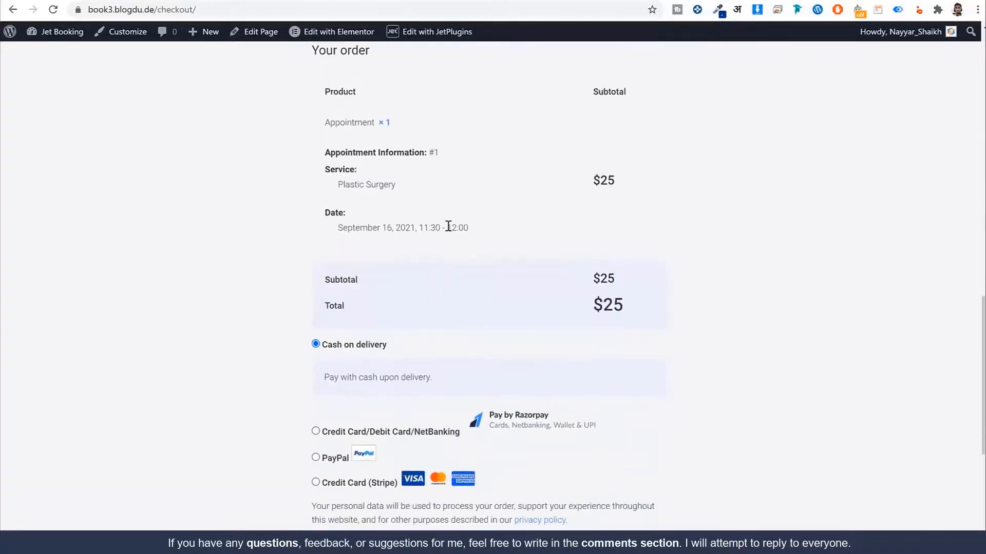
Step: Review the Plastic Surgery service and appointment date and time on the checkout page
left_click_drag(339, 226, 491, 234)
left_click(490, 233)
left_click_drag(408, 196, 335, 187)
left_click(348, 231)
left_click_drag(347, 231, 480, 233)
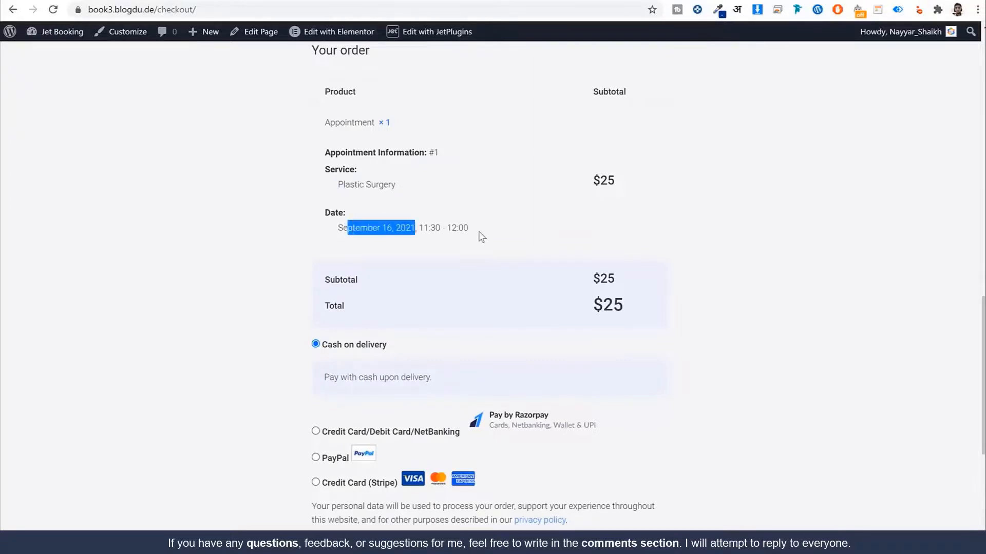
left_click(480, 233)
Step: Compare the Stripe, PayPal and Razorpay options, then place the order with Cash on delivery
scroll(734, 259, "down", 5)
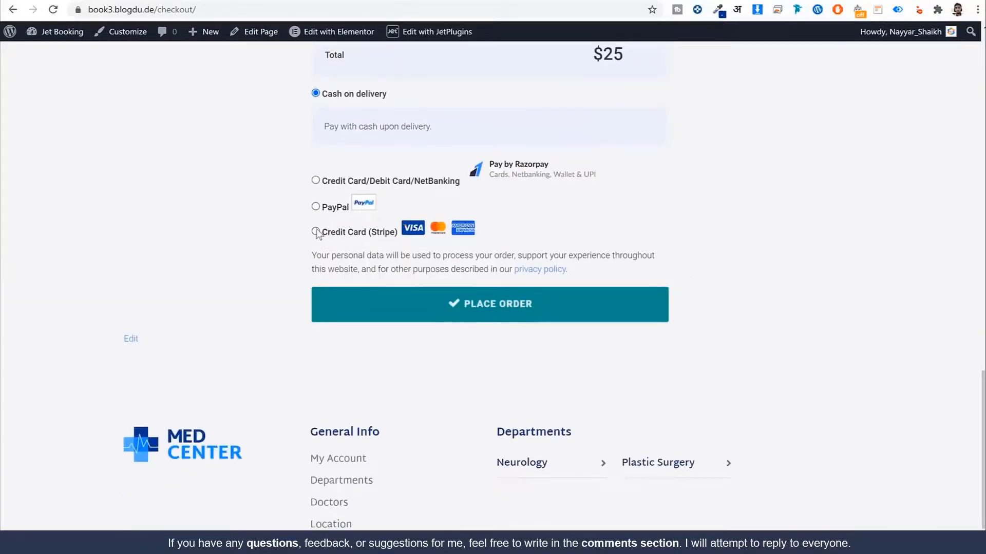
left_click(316, 231)
left_click(316, 159)
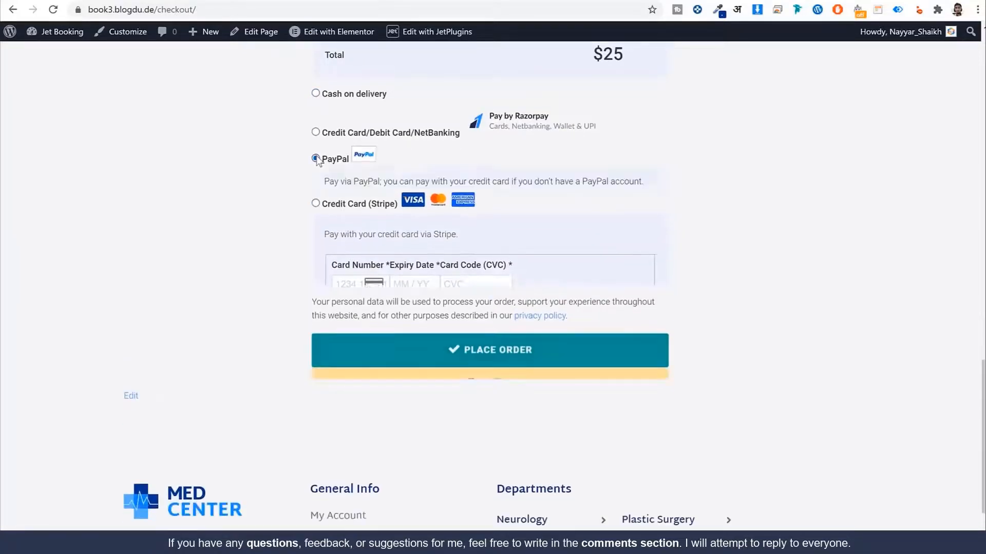
left_click(316, 132)
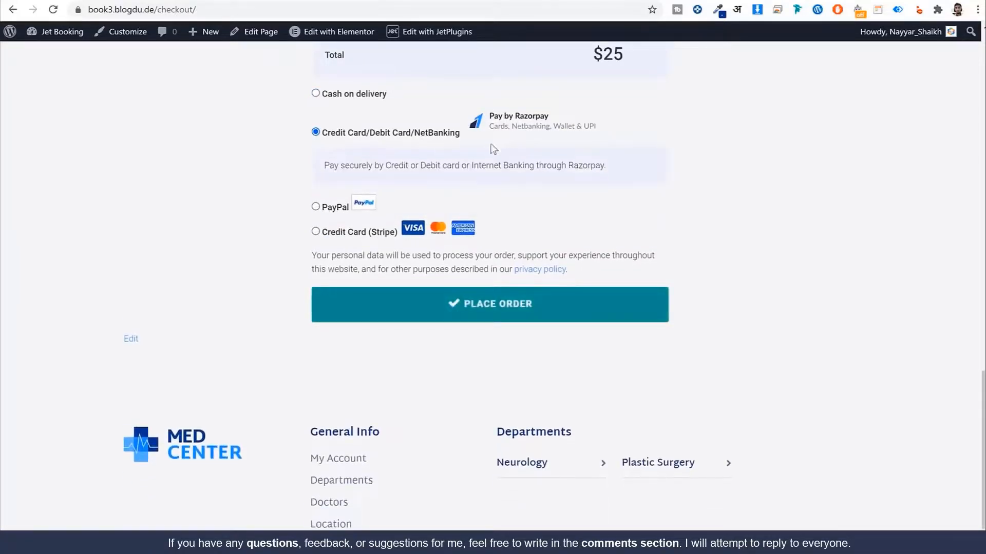
left_click(328, 97)
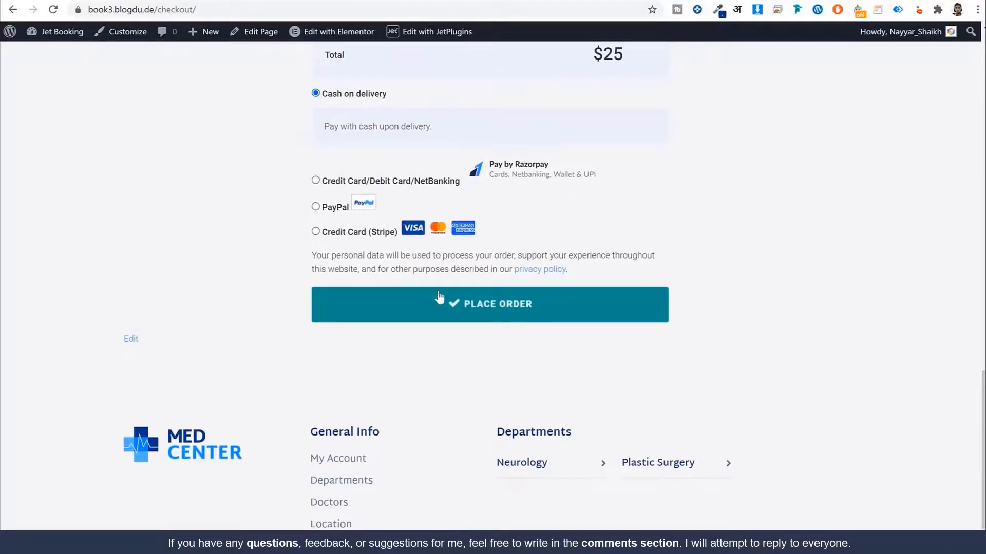
left_click(497, 317)
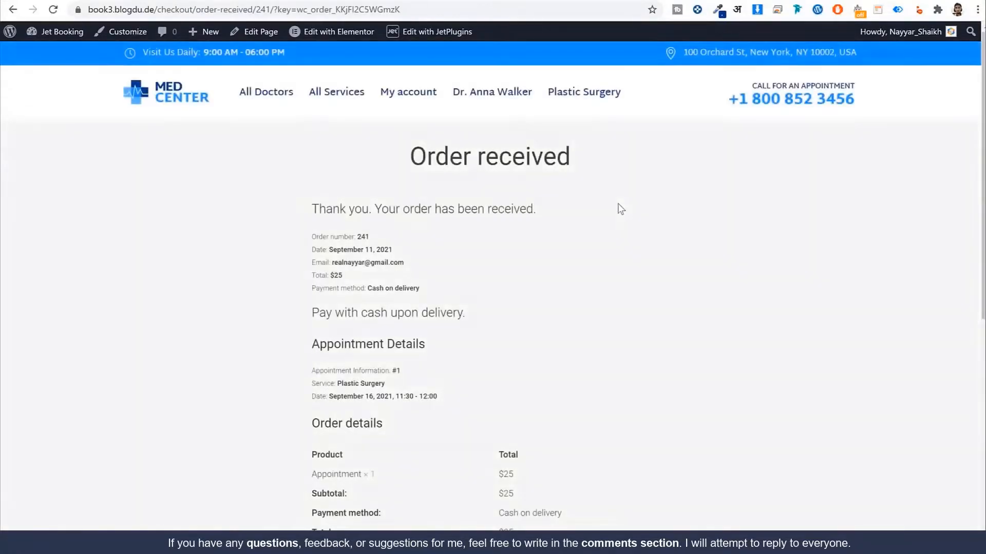
Step: Check the Order received page for the Plastic Surgery appointment on September 16, 2021
scroll(619, 209, "down", 4)
scroll(618, 208, "up", 4)
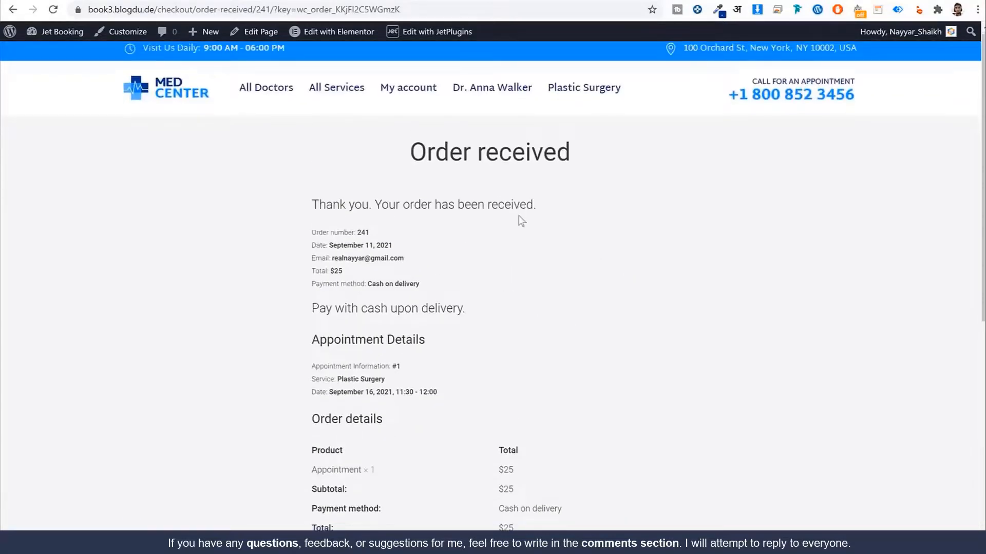
scroll(519, 219, "down", 2)
left_click_drag(312, 245, 405, 246)
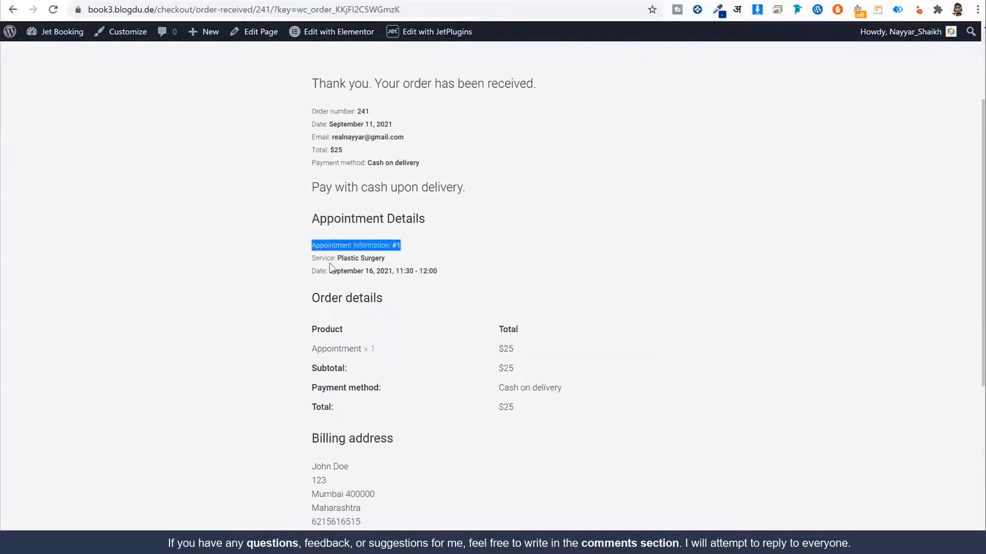
left_click_drag(313, 261, 478, 279)
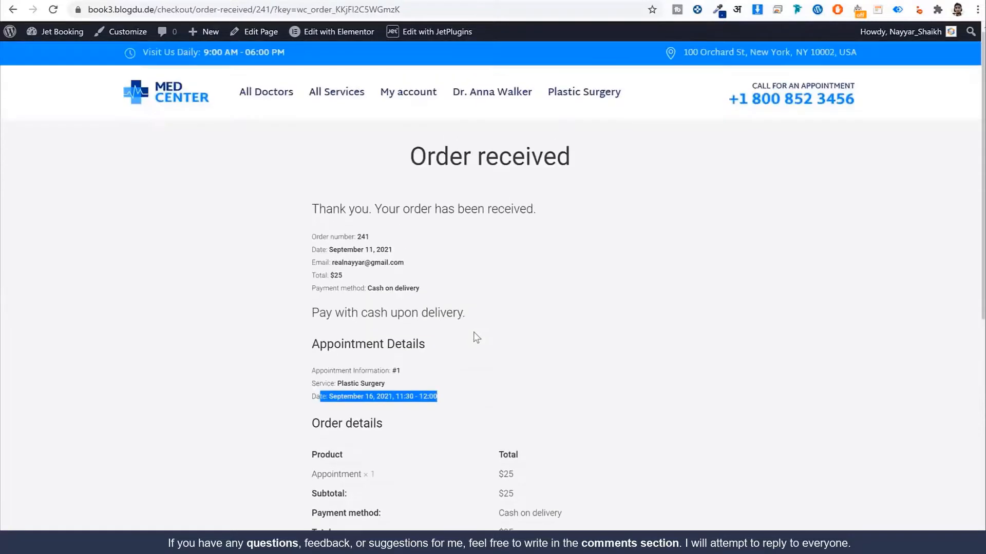
scroll(473, 334, "up", 2)
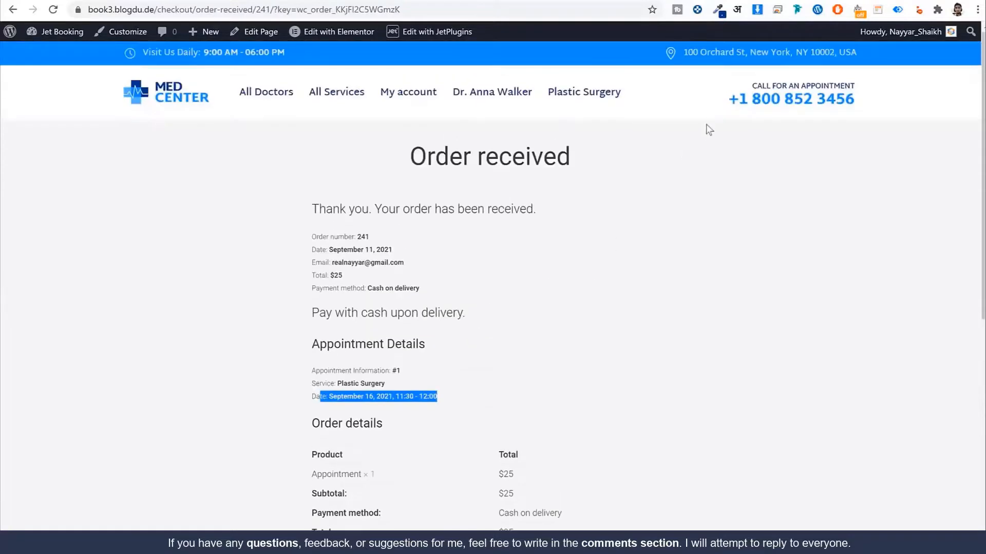
Step: Check the new $25 appointment order under My account > Orders, showing status Processing
left_click(406, 103)
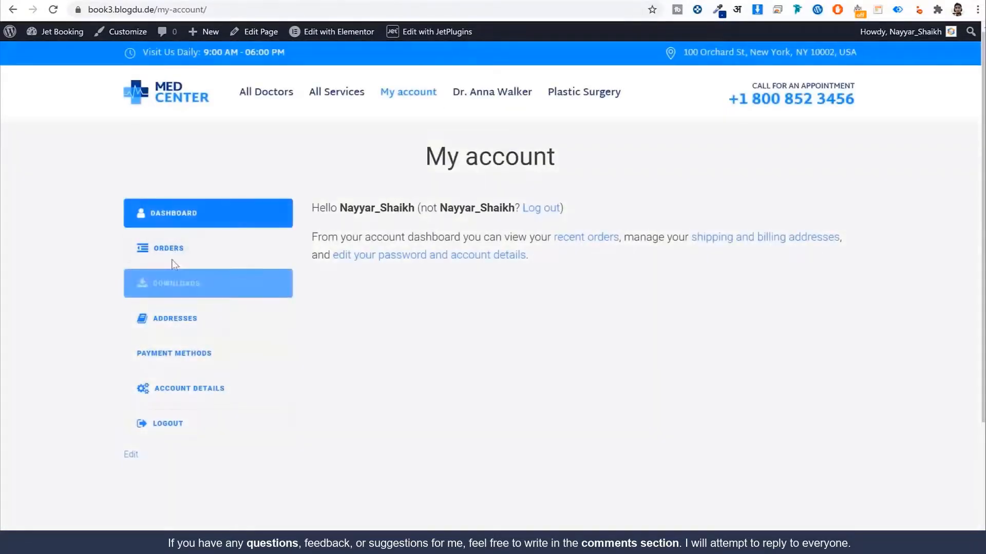
left_click(174, 257)
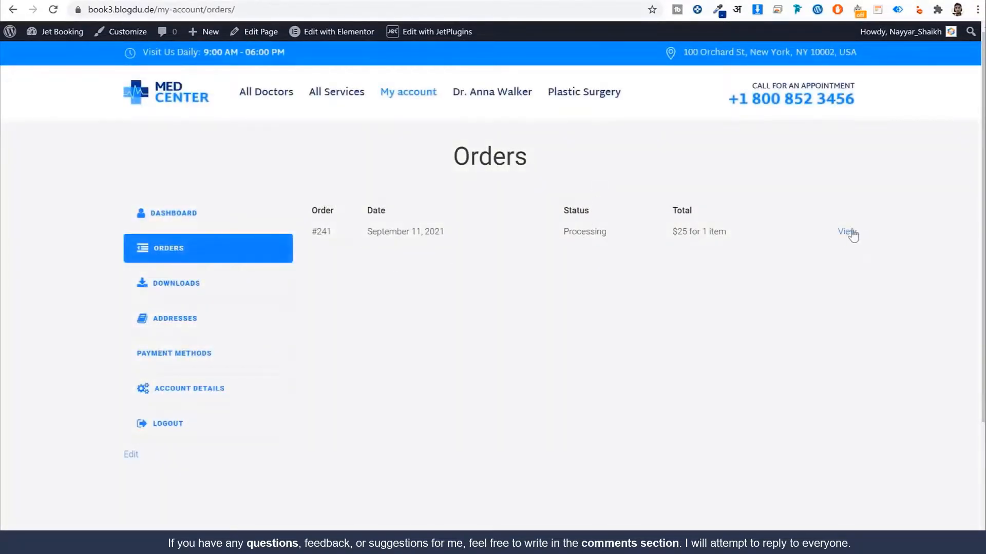
left_click(852, 234)
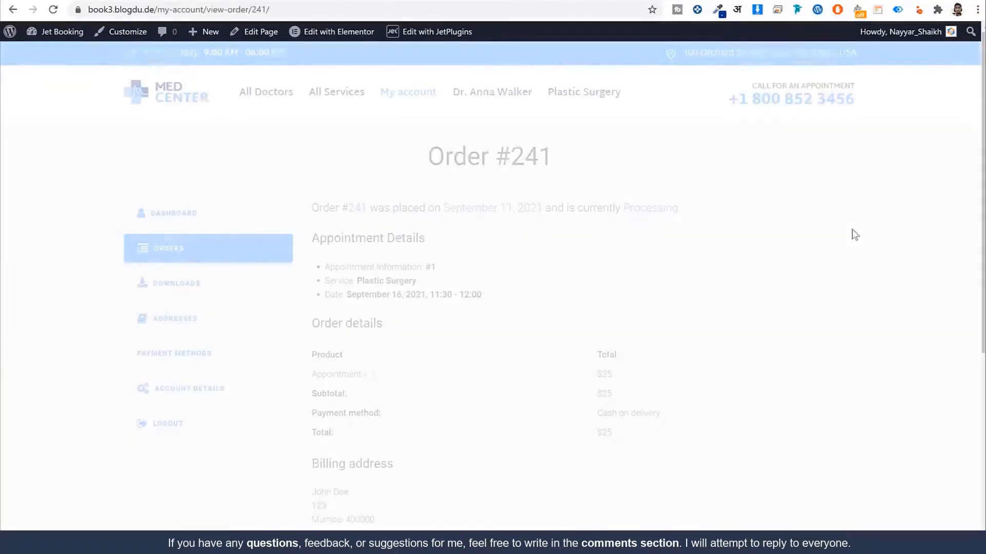
scroll(849, 239, "down", 1)
scroll(848, 239, "down", 2)
scroll(366, 215, "up", 2)
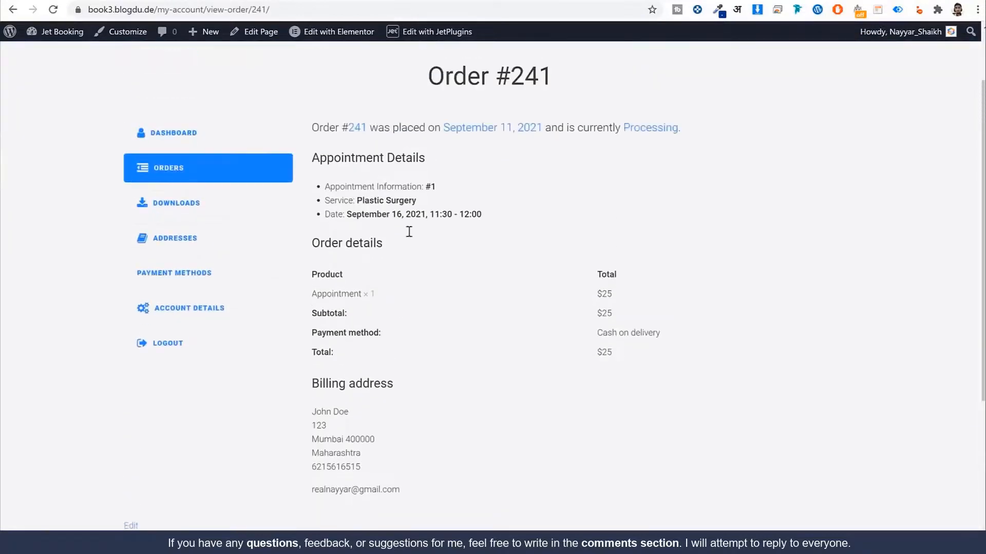
left_click_drag(356, 219, 335, 233)
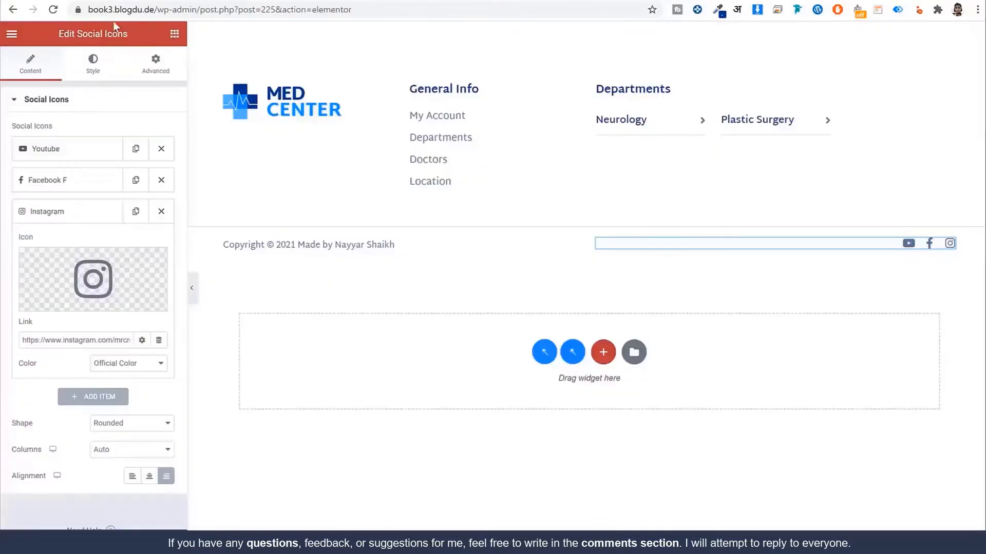
left_click_drag(201, 9, 625, 54)
Step: Leave the editor for the WordPress admin and open the Appointments list
key("BackSpace")
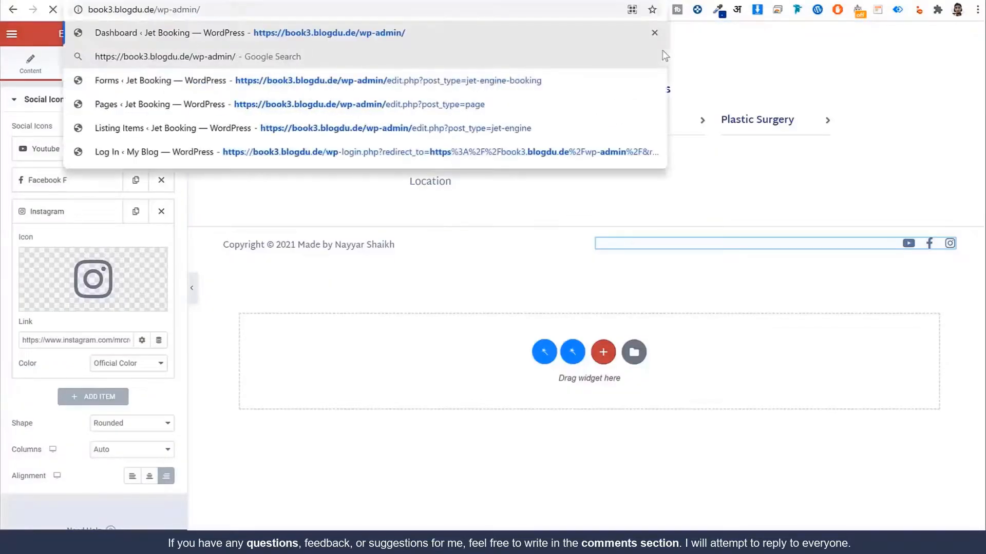
key("Return")
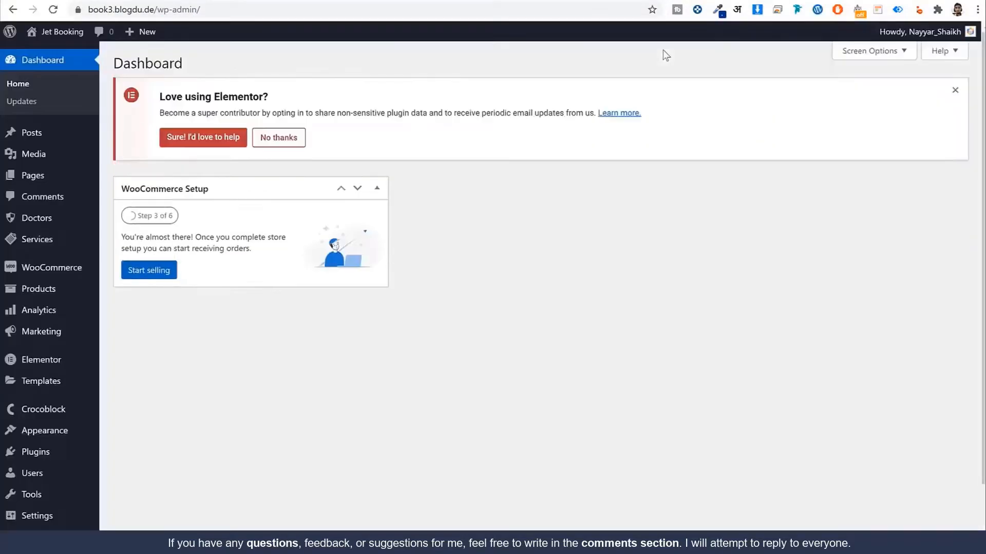
mouse_move(77, 268)
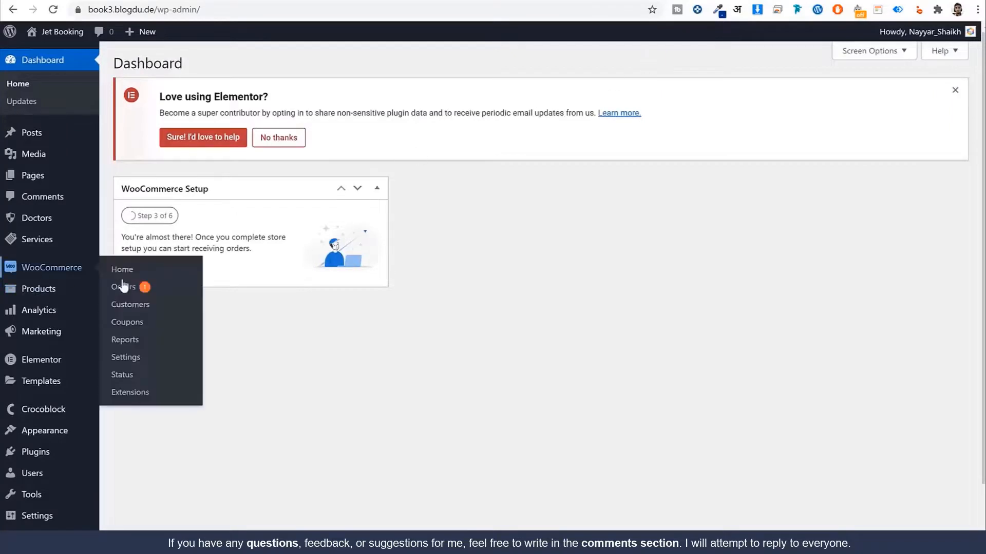
left_click(125, 287)
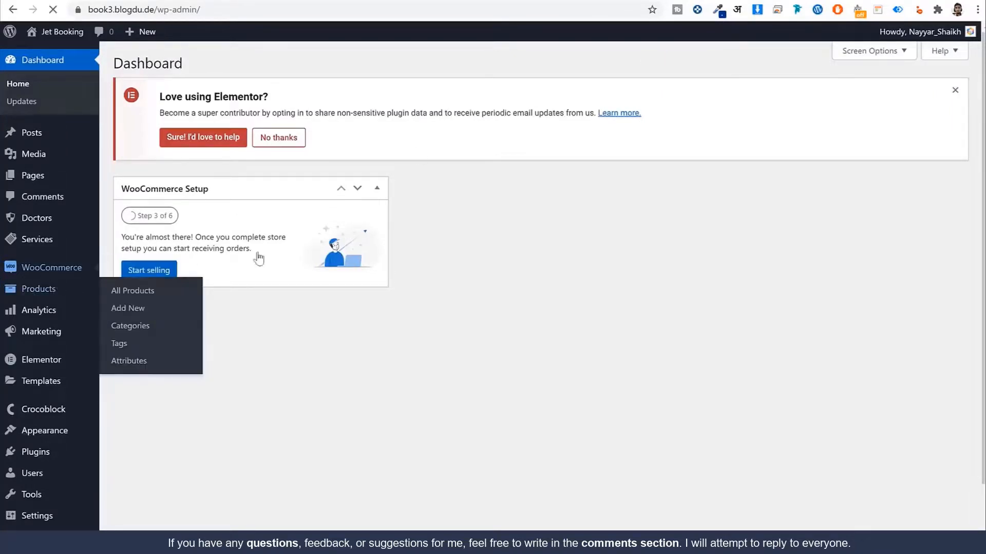
key("alt+Left")
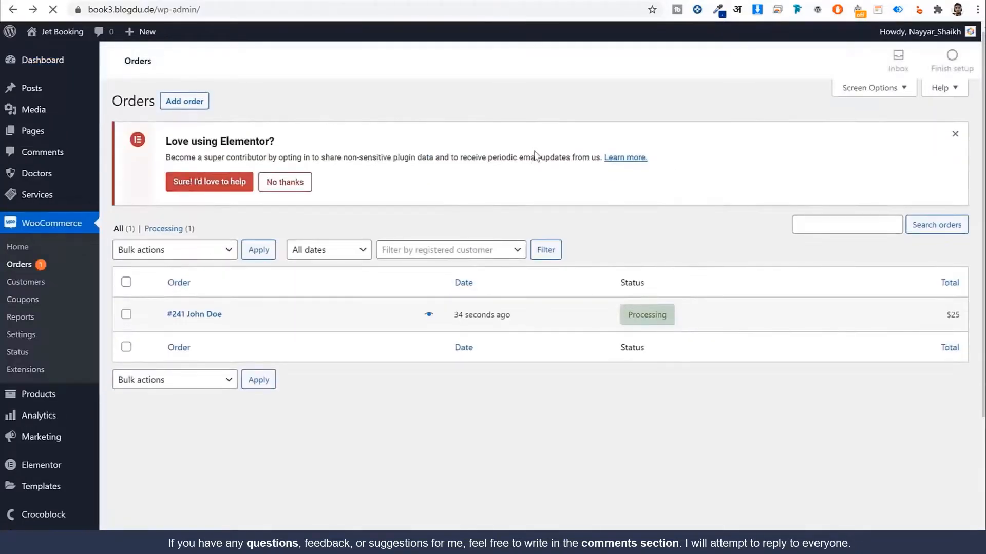
scroll(513, 231, "down", 2)
mouse_move(62, 501)
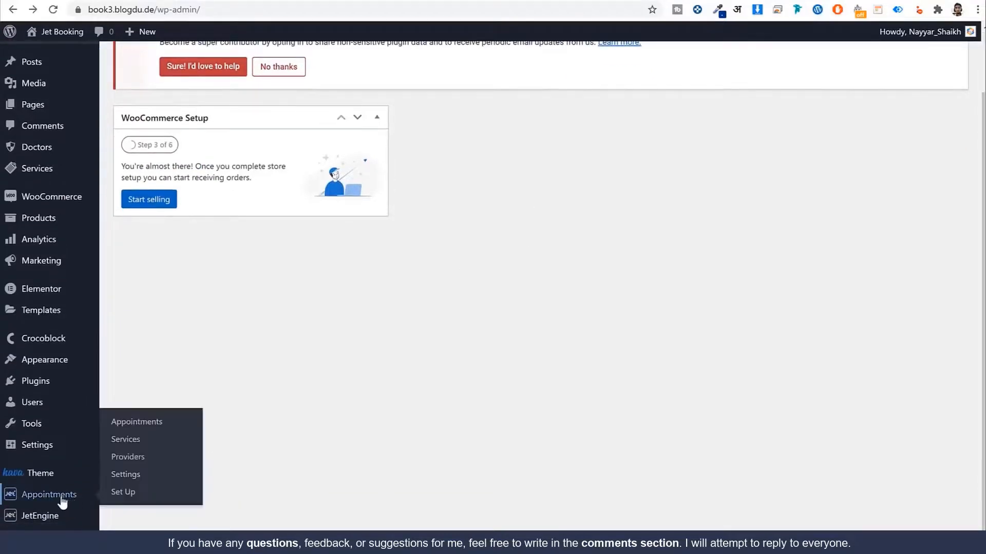
left_click(148, 425)
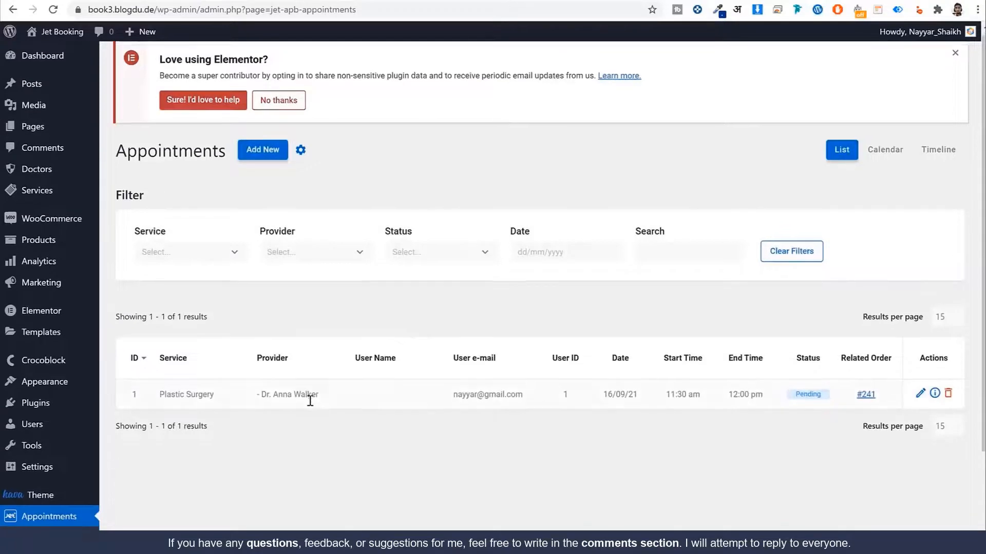
Step: Inspect appointment 1's details: pending, Plastic Surgery, provider, 11:30 am–12:00 pm, user ID
scroll(369, 312, "down", 3)
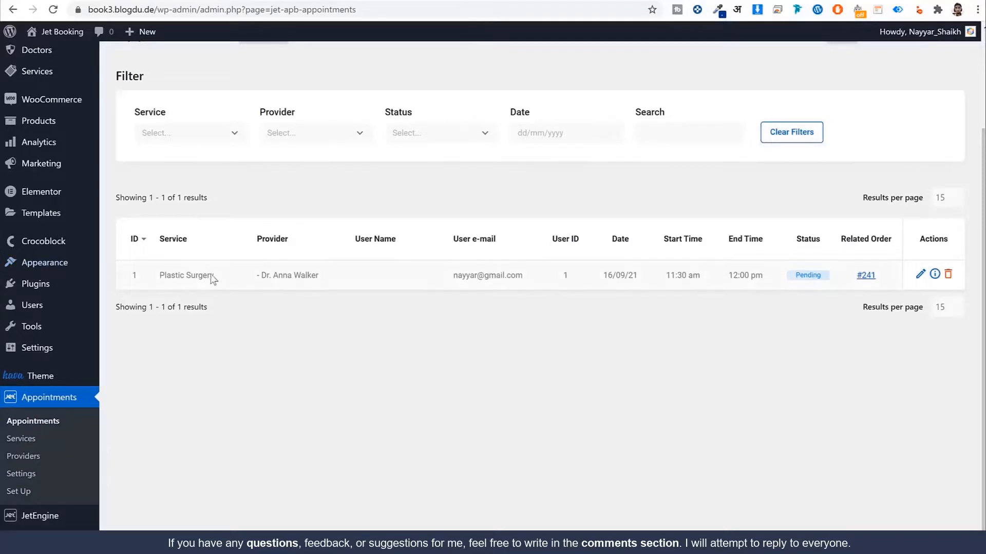
left_click_drag(215, 275, 171, 275)
left_click(935, 275)
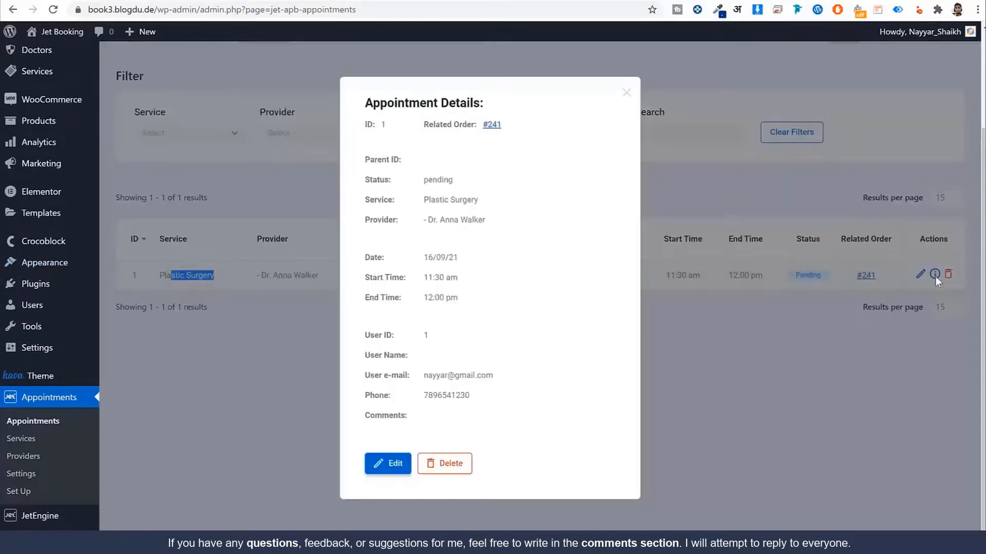
left_click_drag(455, 182, 405, 182)
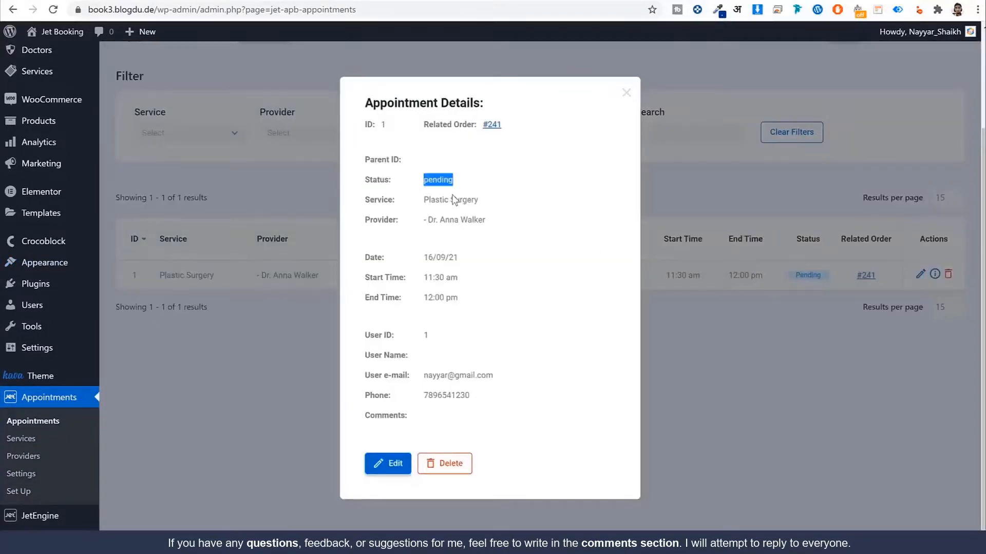
left_click_drag(480, 201, 411, 202)
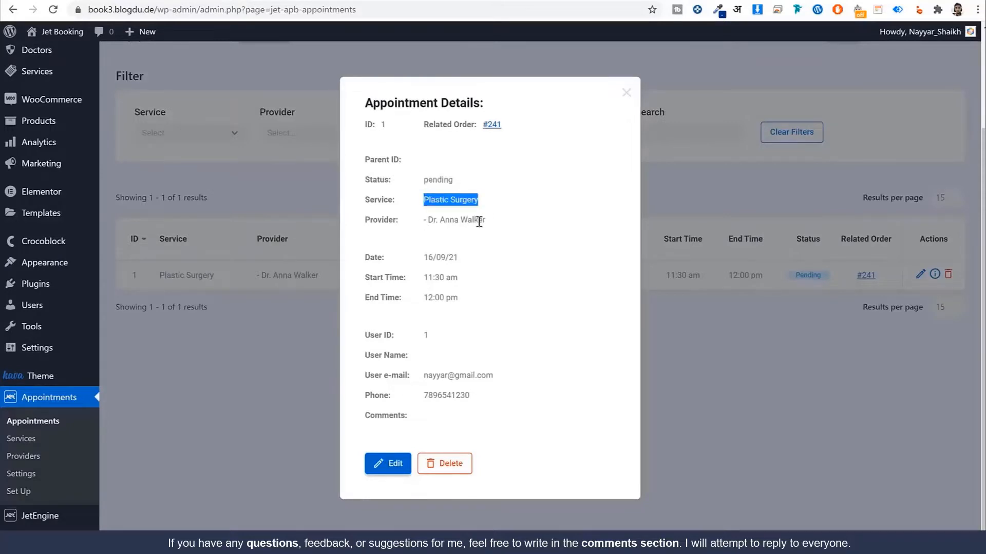
left_click_drag(488, 221, 414, 226)
left_click(404, 264)
left_click_drag(403, 259, 418, 278)
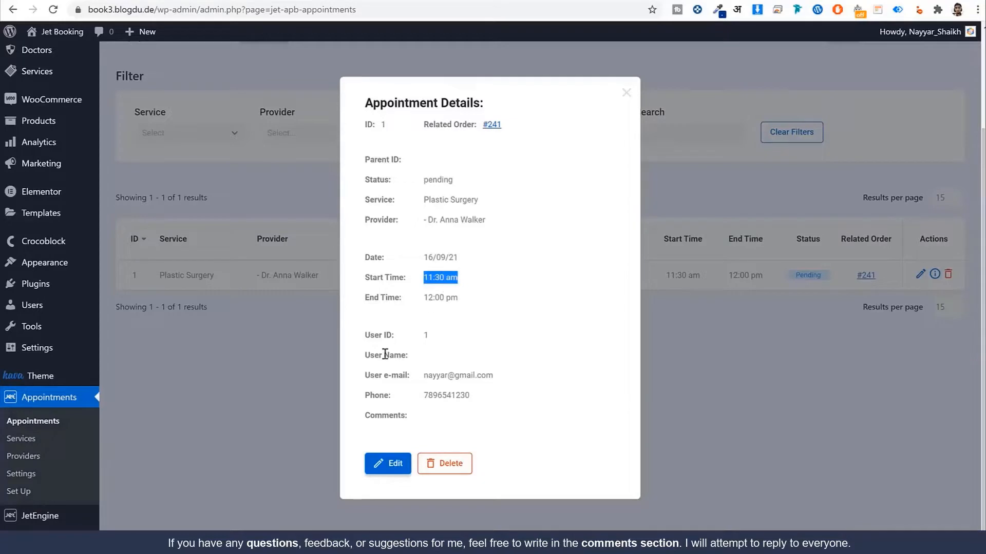
left_click_drag(420, 340, 442, 340)
left_click(431, 340)
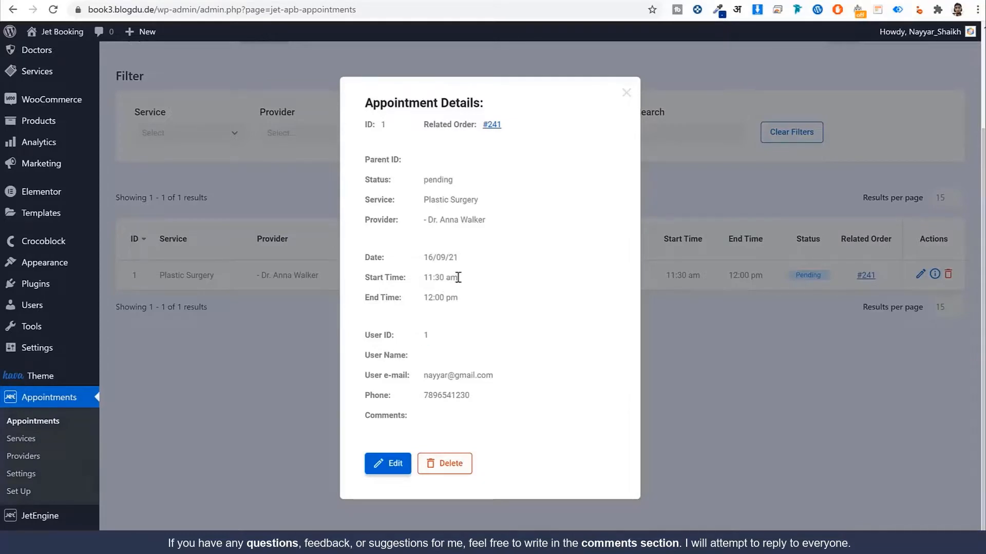
left_click_drag(458, 277, 422, 278)
left_click_drag(469, 306, 422, 300)
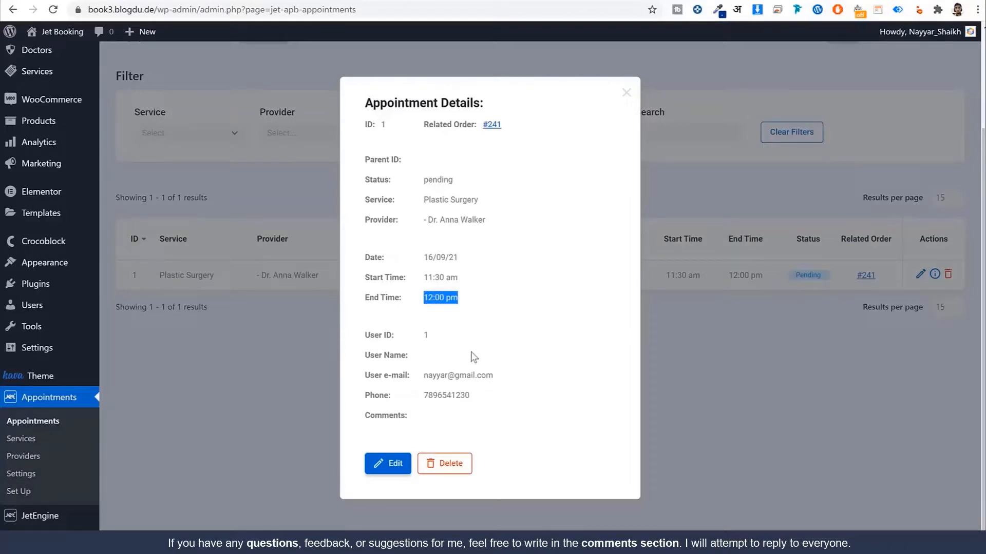
Step: Close the appointment details and open the related order #241 for editing
scroll(472, 374, "up", 3)
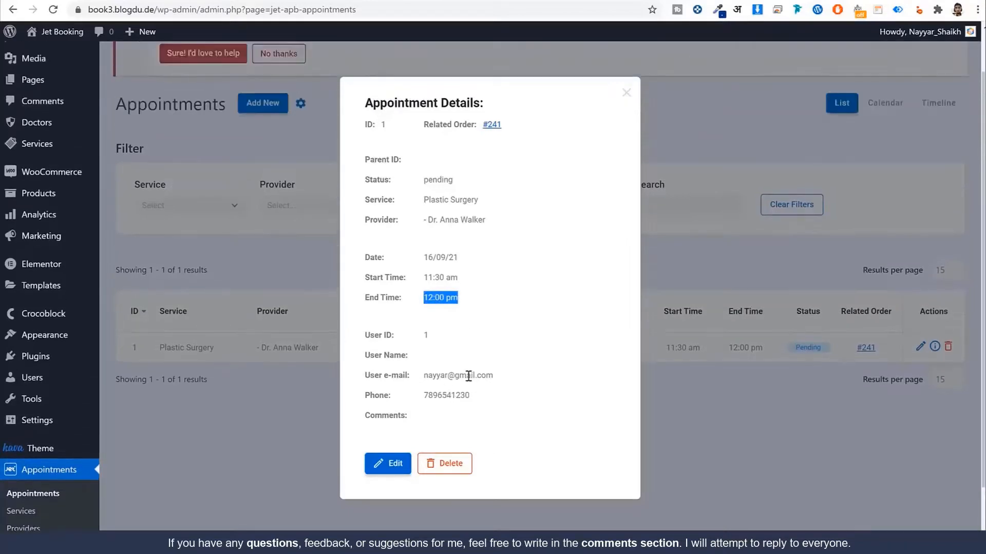
scroll(477, 378, "down", 2)
scroll(477, 379, "down", 1)
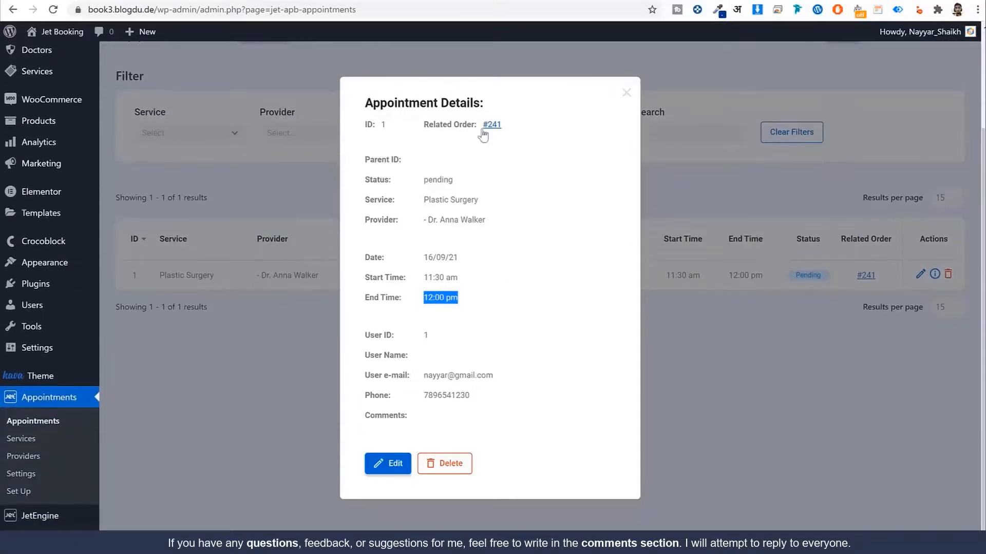
left_click(624, 94)
left_click(866, 276)
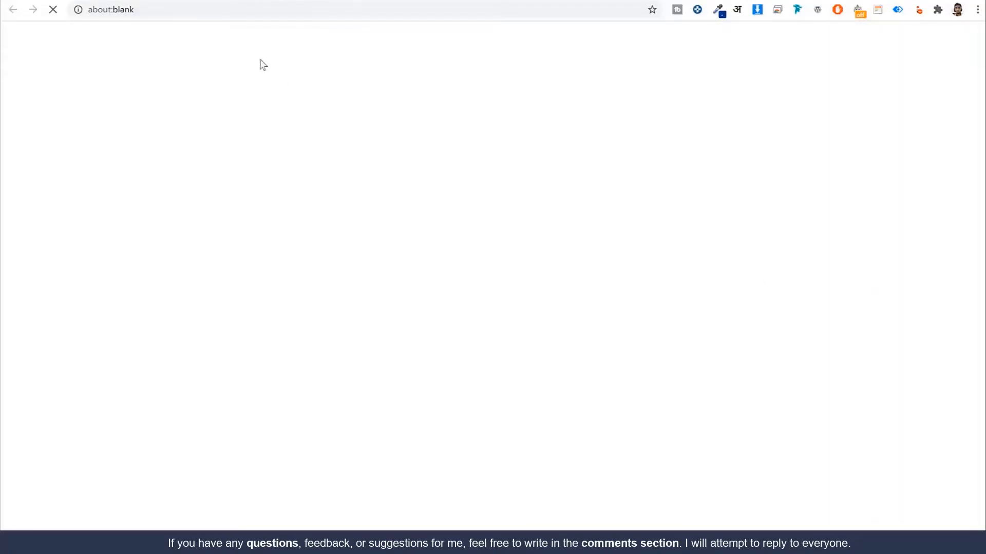
left_click(370, 1)
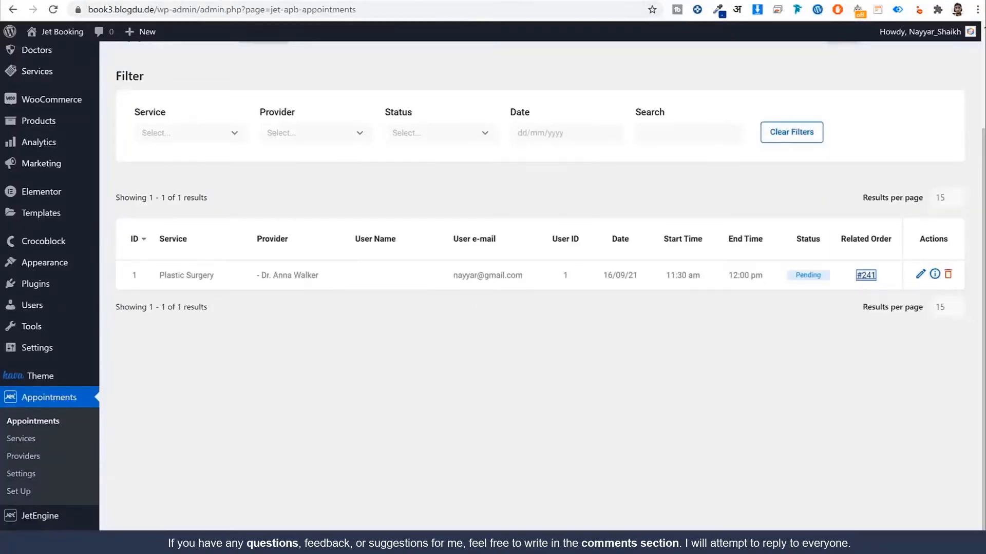
left_click(493, 1)
scroll(853, 349, "down", 2)
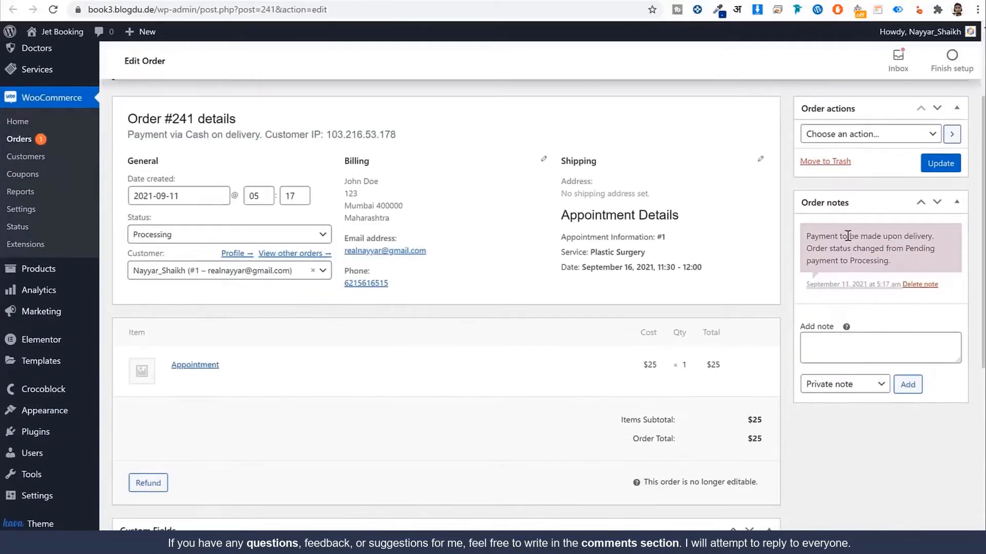
Step: Change order #241's status from Processing to Completed and update the order
left_click_drag(847, 235, 916, 241)
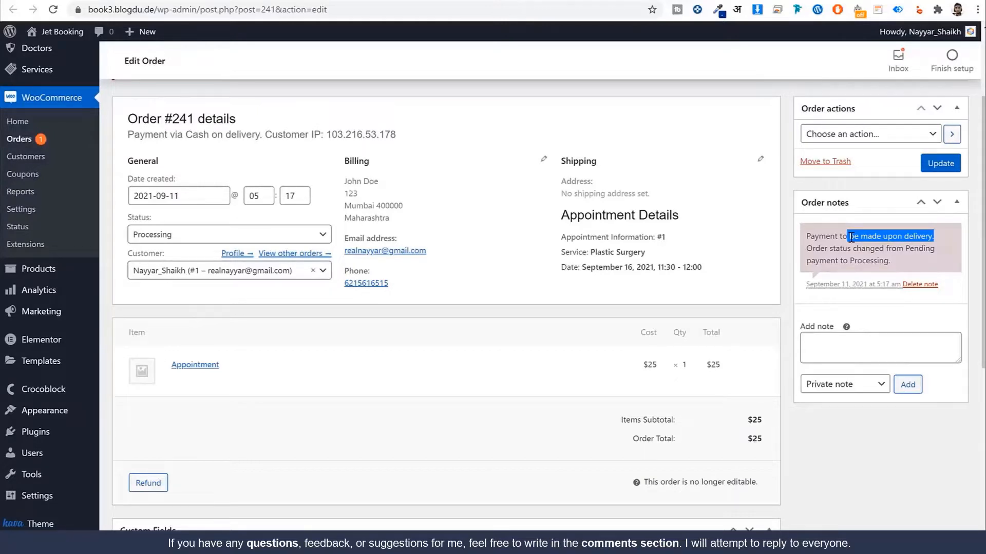
mouse_move(820, 237)
left_mouse_down()
mouse_move(896, 261)
mouse_move(815, 234)
left_mouse_up()
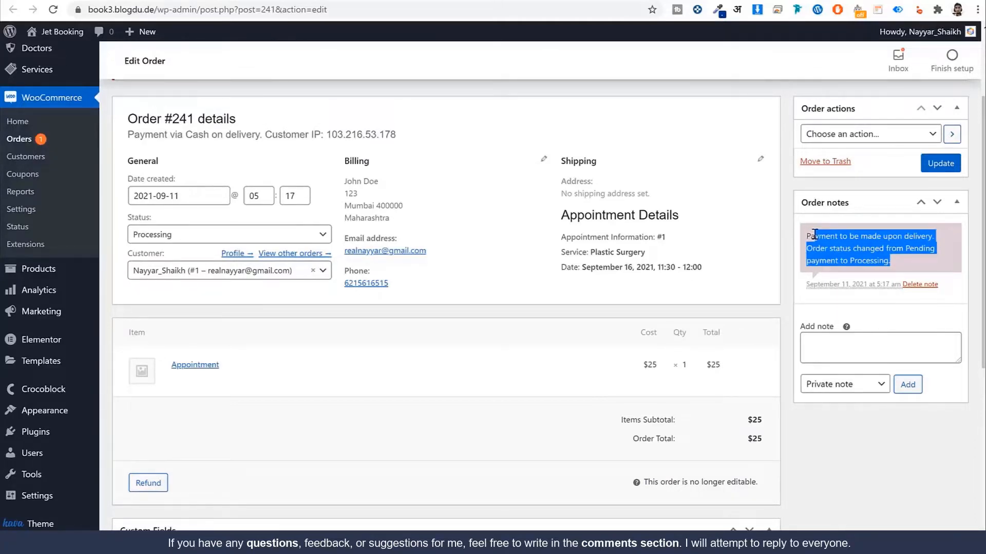
left_click_drag(152, 218, 161, 234)
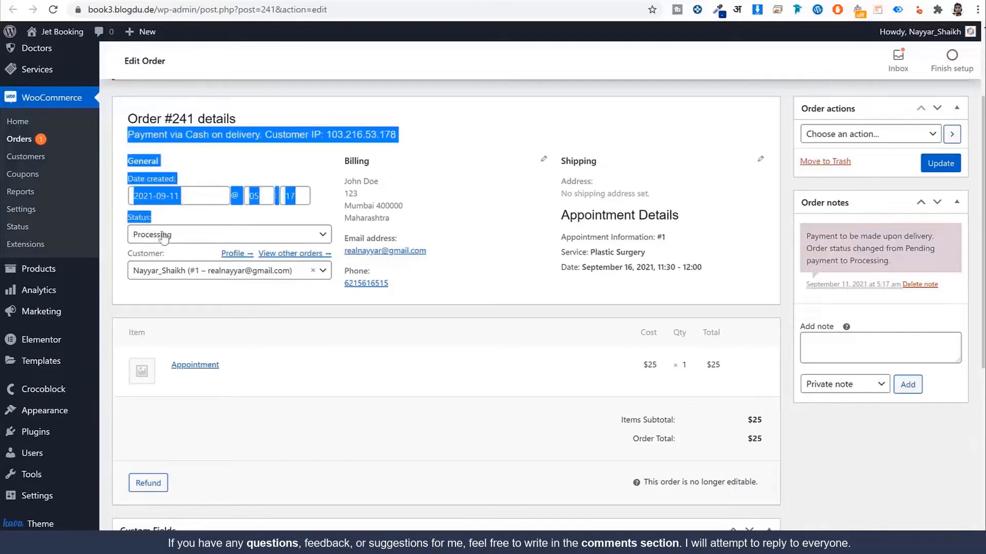
left_click(168, 240)
left_click(186, 320)
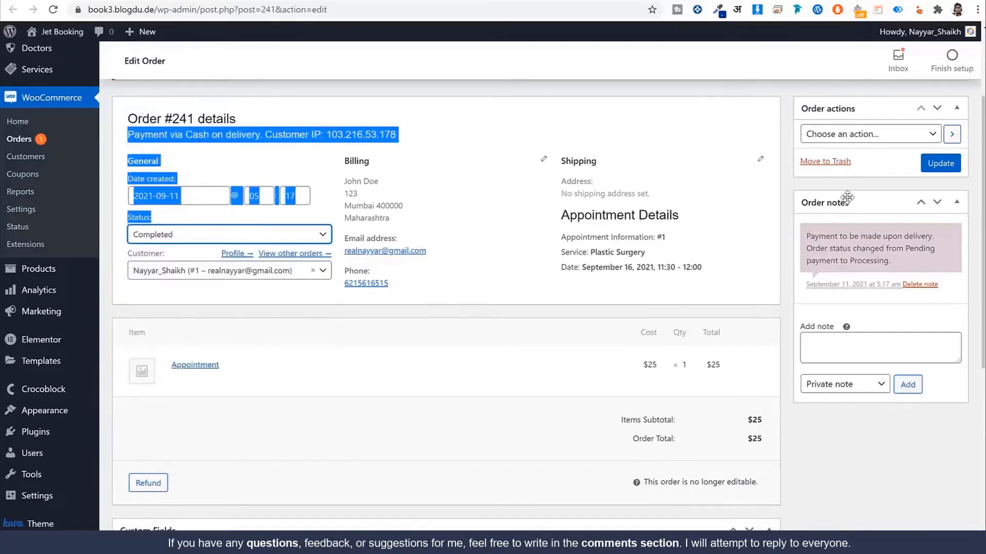
left_click(946, 172)
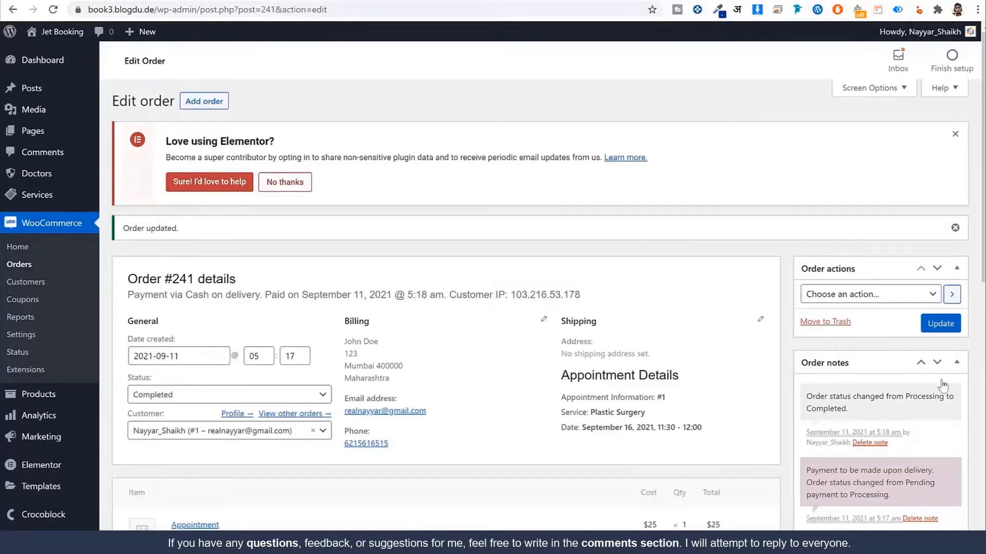
Step: Review the order note showing the appointment on 16/09/21 at 11:30 am
scroll(895, 354, "down", 3)
left_click_drag(877, 294, 815, 280)
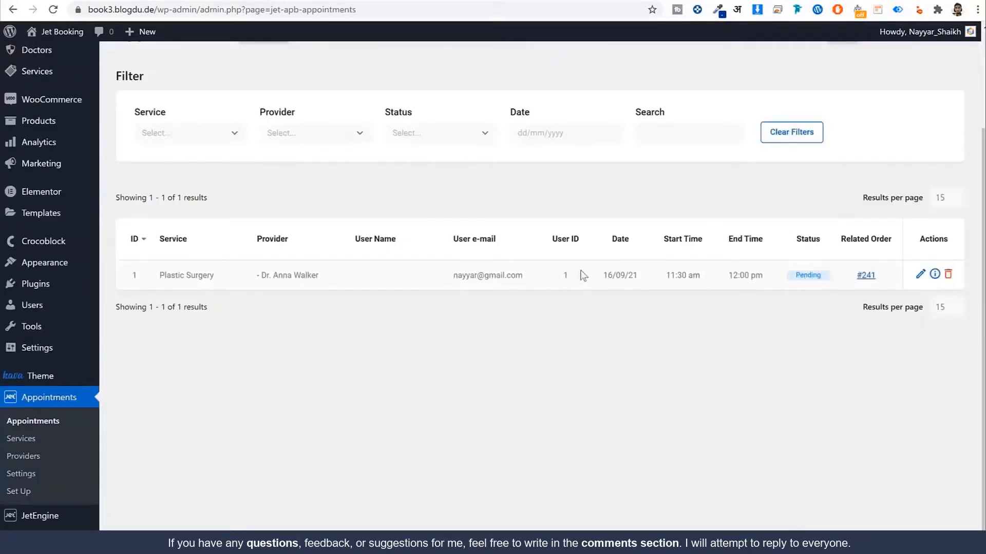
triple_click(635, 274)
triple_click(694, 276)
left_click(621, 281)
triple_click(642, 280)
scroll(813, 298, "up", 2)
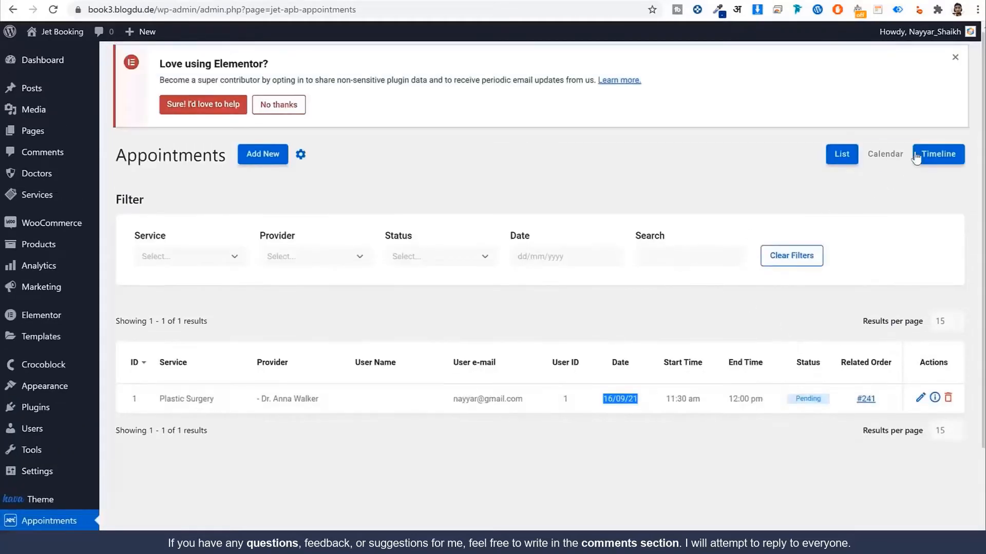
Step: View appointments as a Timeline, then the September 2021 Calendar, and visit the live Med Center homepage
left_click(938, 154)
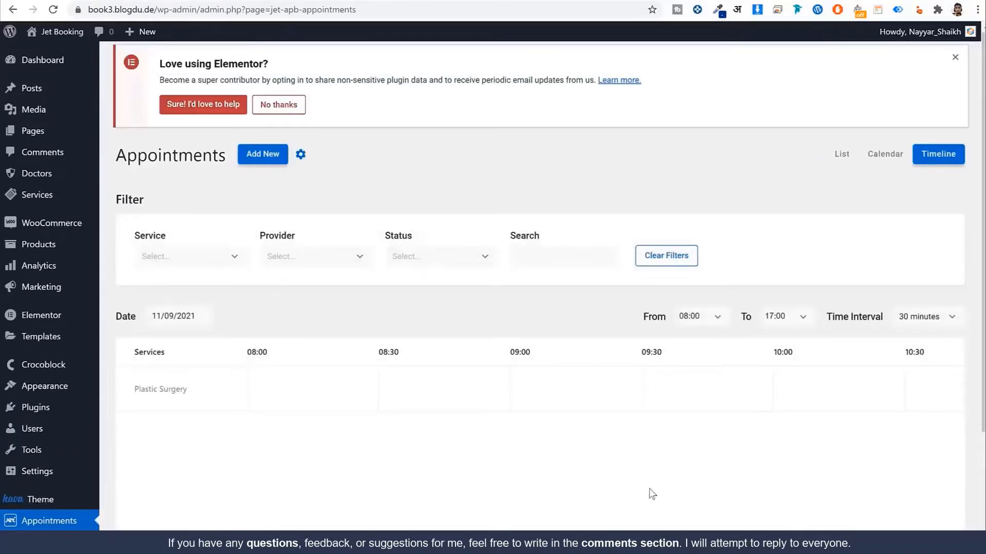
scroll(373, 518, "down", 1)
scroll(373, 517, "down", 2)
scroll(585, 269, "up", 3)
left_click(885, 153)
scroll(827, 306, "down", 6)
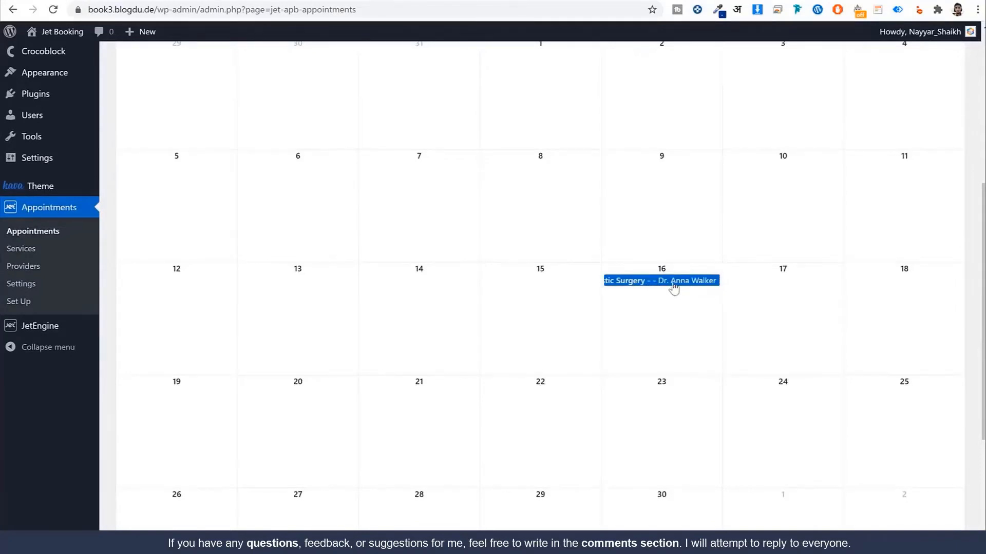
scroll(734, 380, "up", 1)
scroll(734, 380, "up", 6)
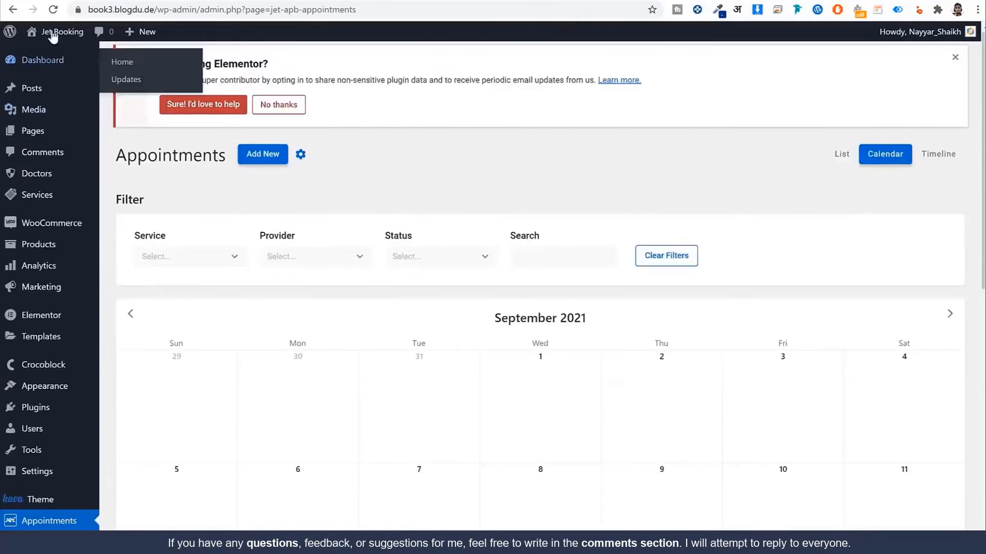
left_click(71, 32)
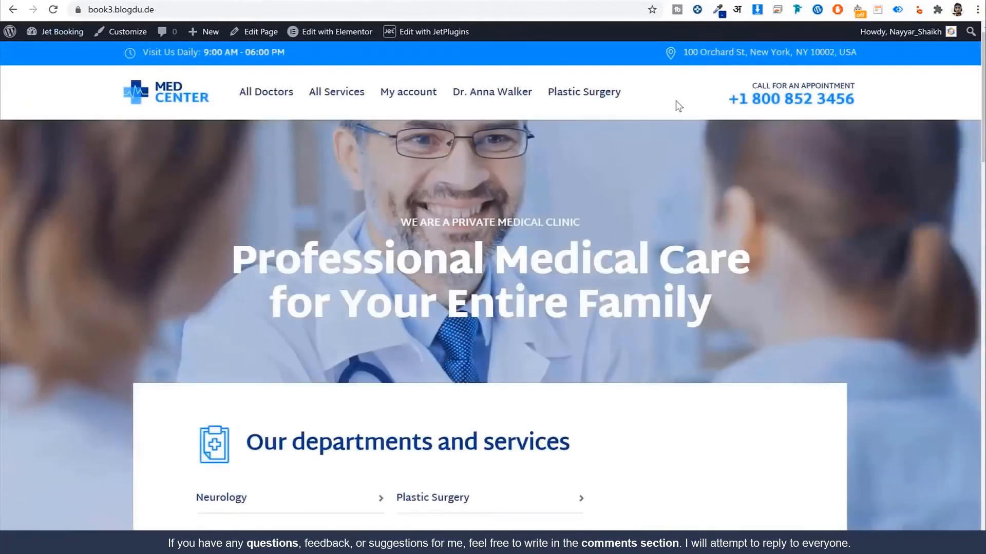